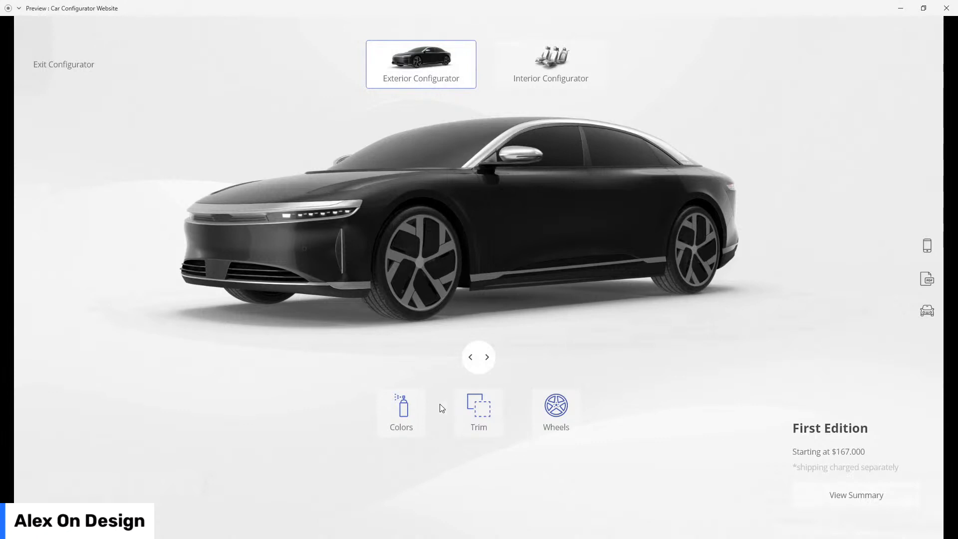
# - Preview the car in Glacier, Mint, Oak, Wine and Royal, and return the color to Midnight
pyautogui.click(407, 415)
pyautogui.click(378, 481)
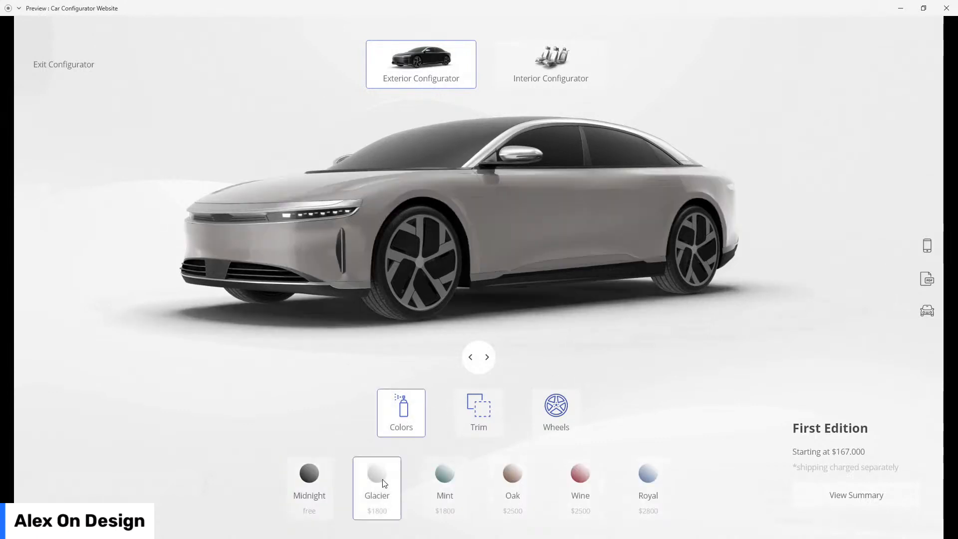
pyautogui.click(449, 481)
pyautogui.click(514, 478)
pyautogui.click(592, 477)
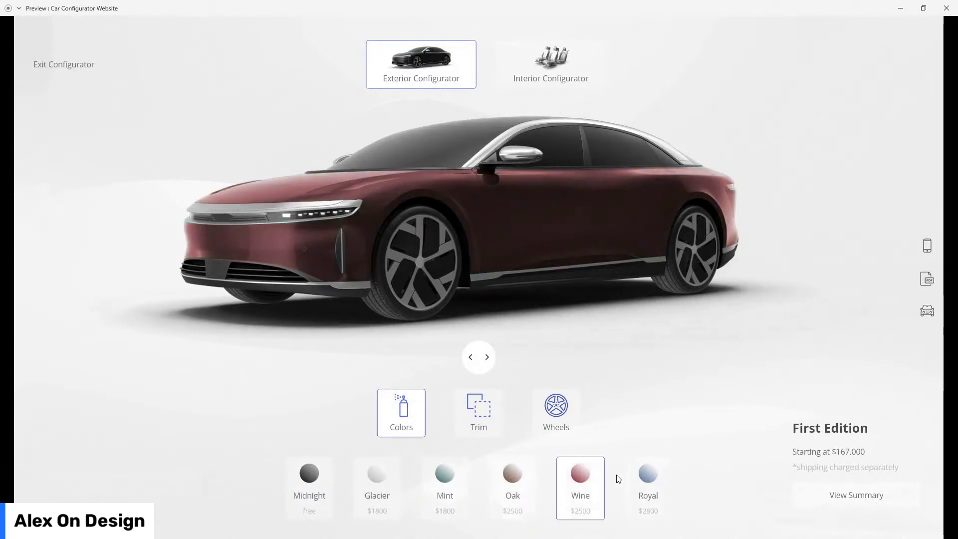
pyautogui.click(653, 477)
pyautogui.click(315, 472)
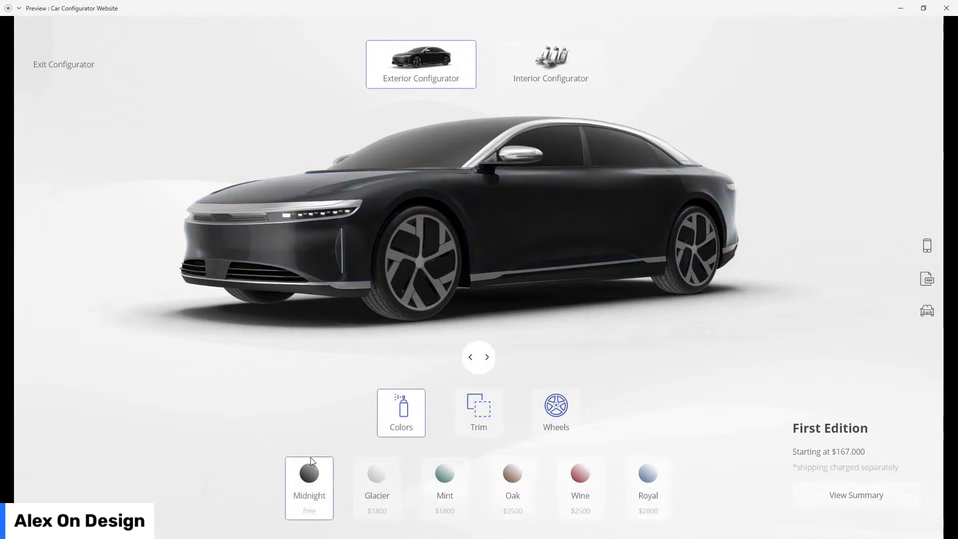
# - Preview the Midnight exterior trim on the car and switch the trim back to Chrome
pyautogui.click(490, 415)
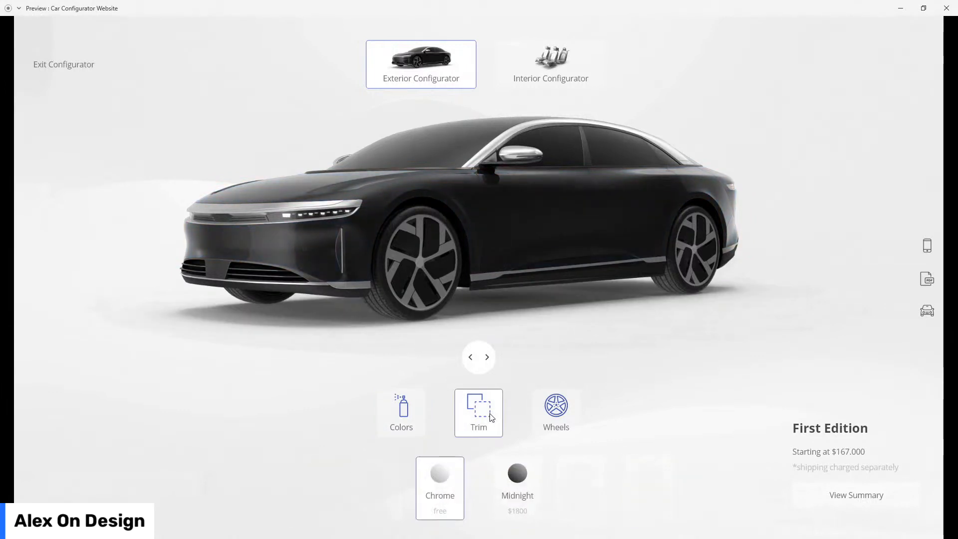
pyautogui.click(518, 478)
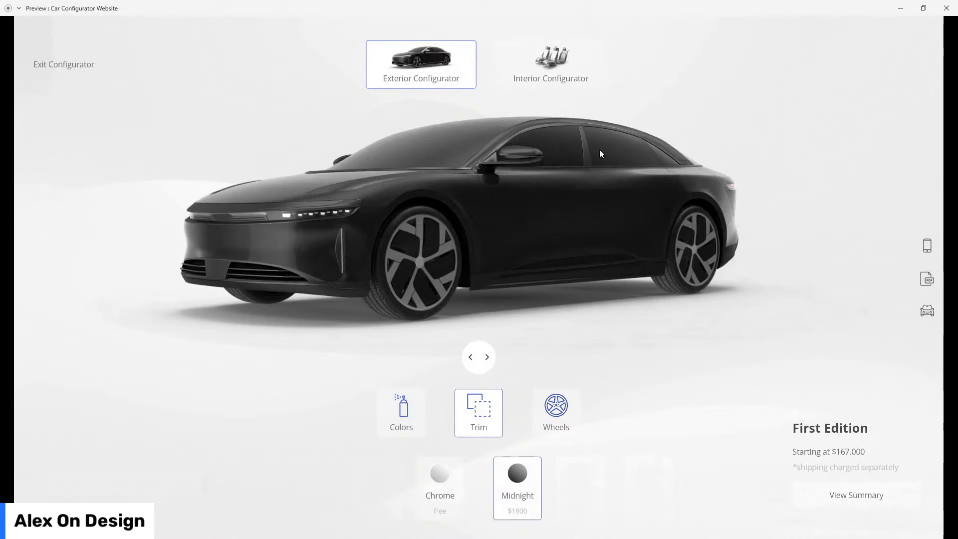
pyautogui.click(438, 474)
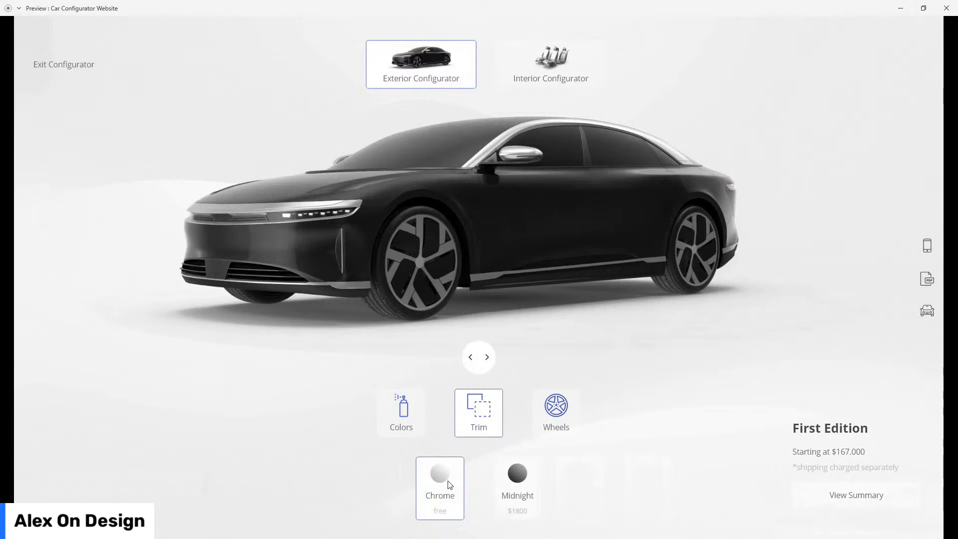
# - Preview the Sport and Avantgarde wheels on the car and switch back to the Default wheels
pyautogui.click(556, 408)
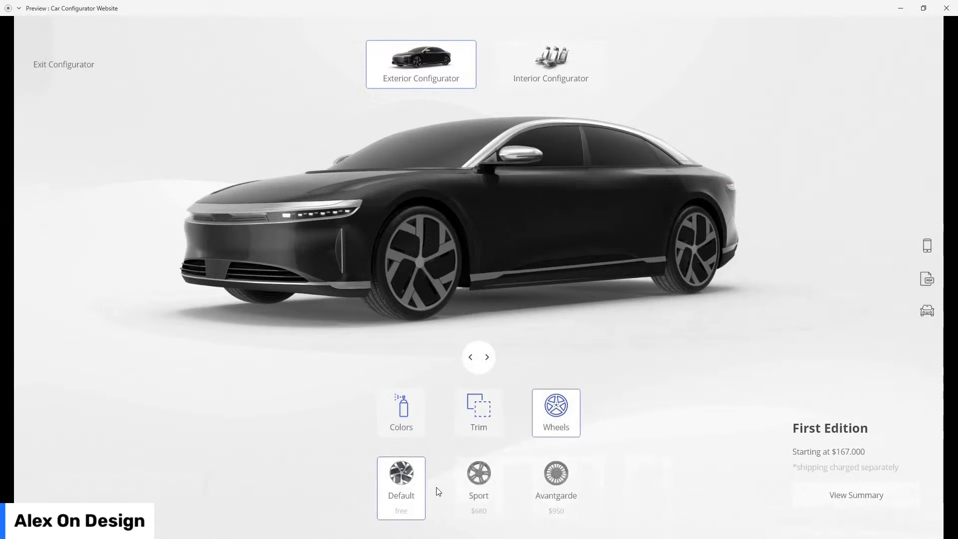
pyautogui.click(473, 473)
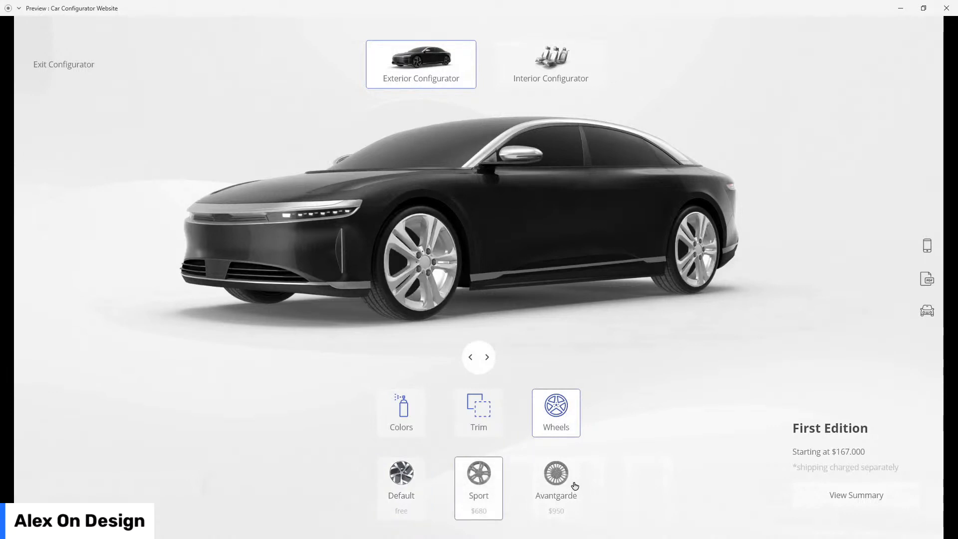
pyautogui.click(571, 485)
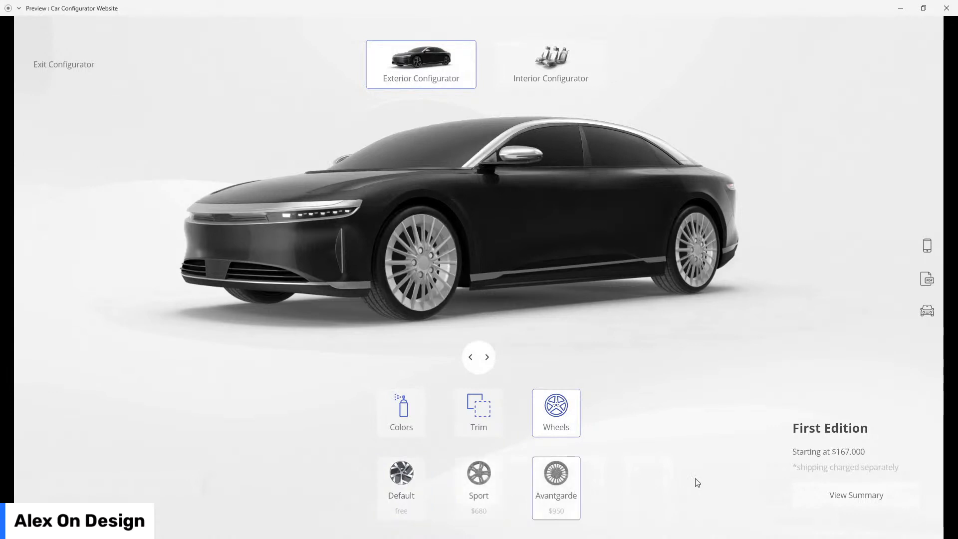
pyautogui.click(409, 485)
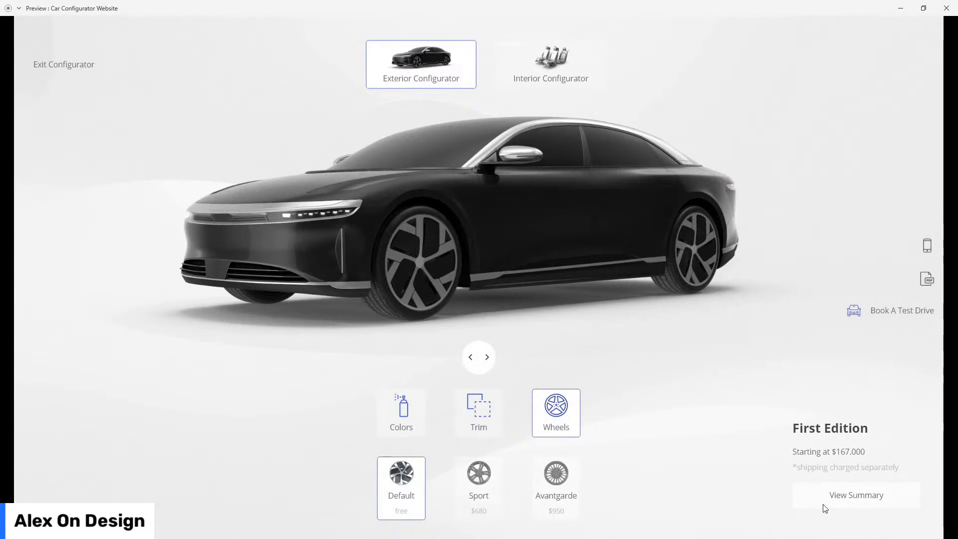
# - View the First Edition configuration summary, return to the configurator and close the prototype preview
pyautogui.click(835, 496)
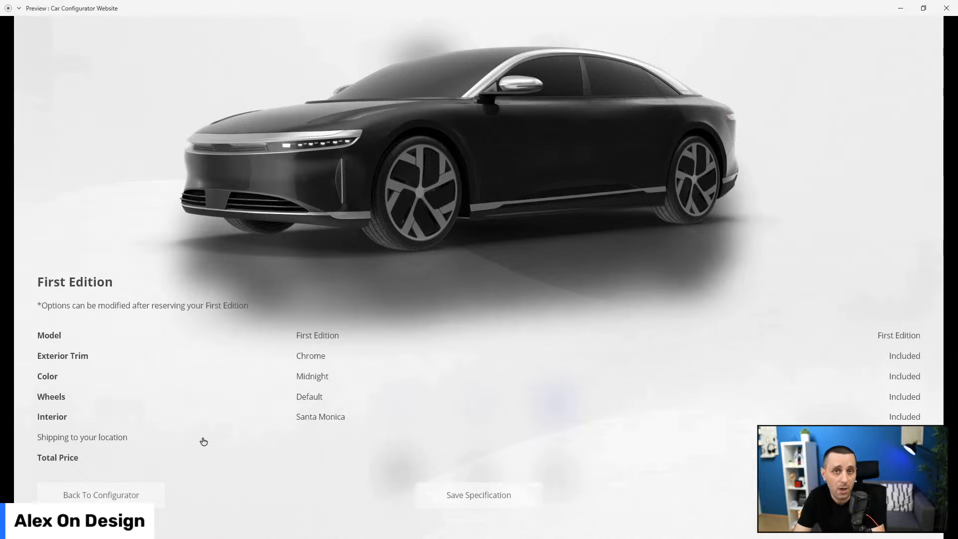
pyautogui.click(118, 496)
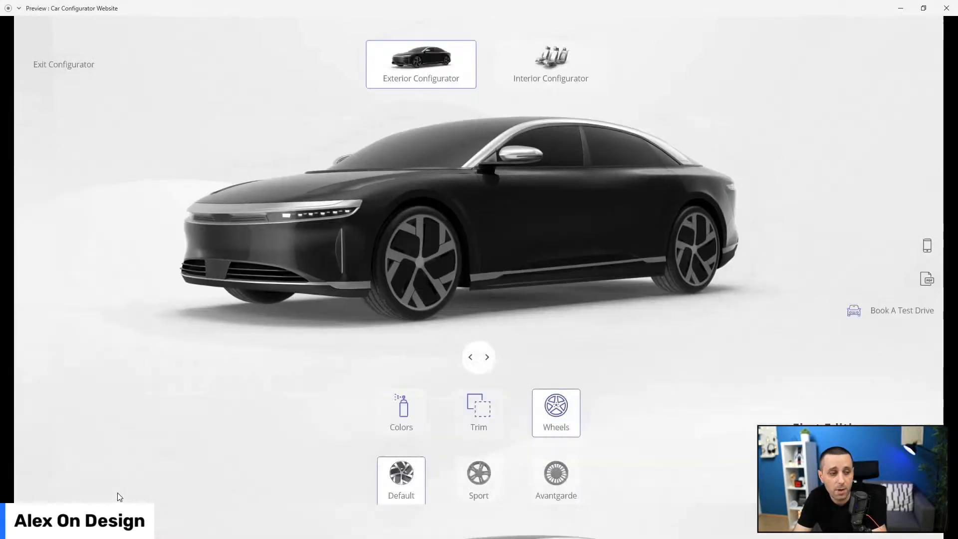
pyautogui.click(479, 359)
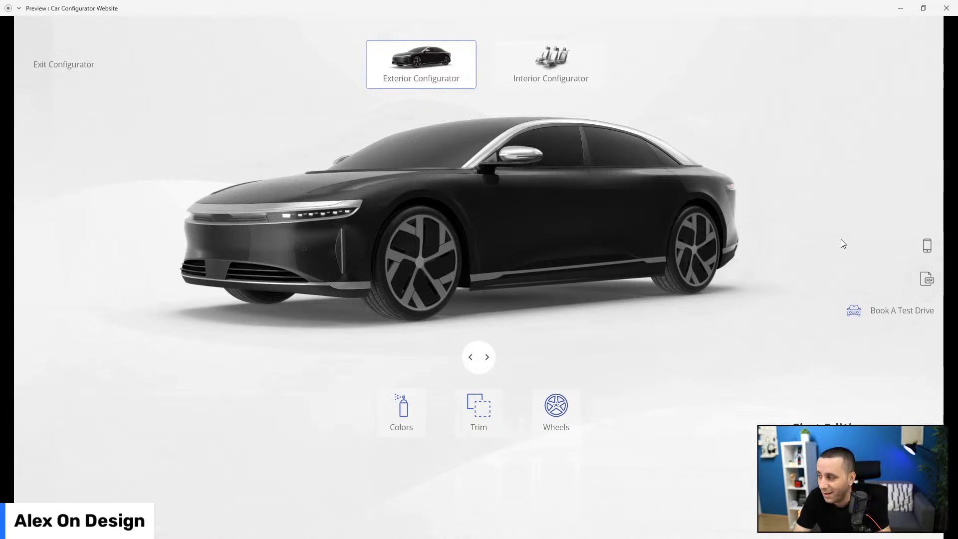
pyautogui.click(942, 9)
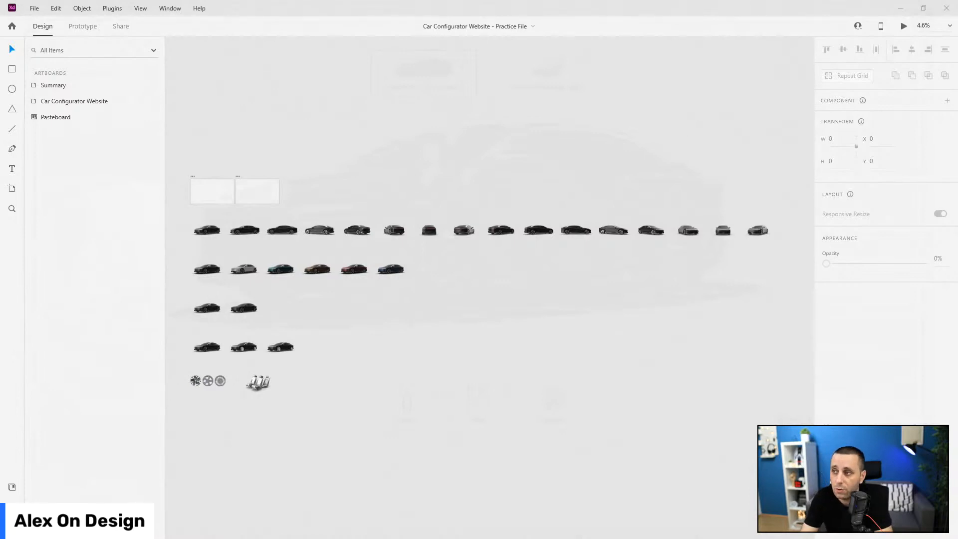
# - Switch to the Envato Elements page in the browser and tilt the 3D electric sedan to a lower viewing angle
pyautogui.moveTo(957, 6); pyautogui.dragTo(412, 1)
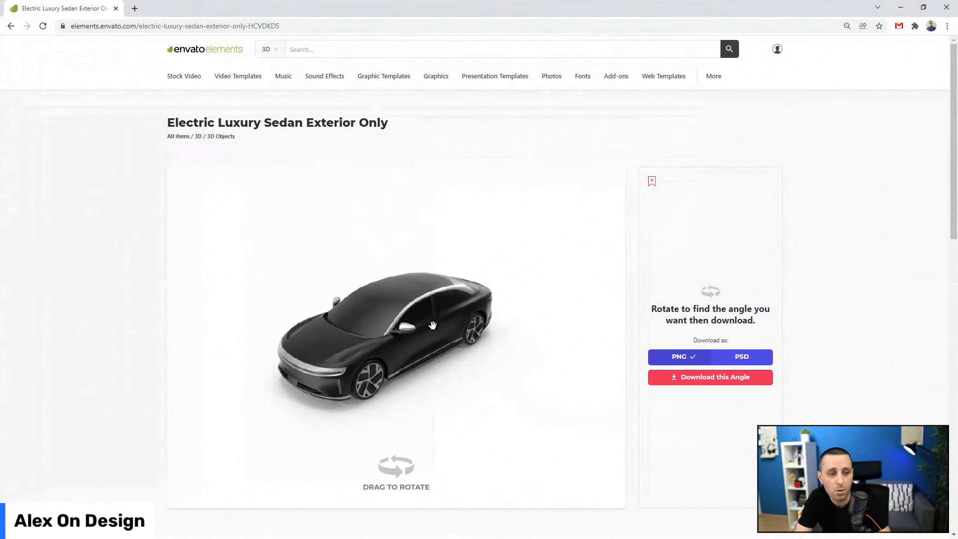
pyautogui.moveTo(432, 294); pyautogui.dragTo(402, 345)
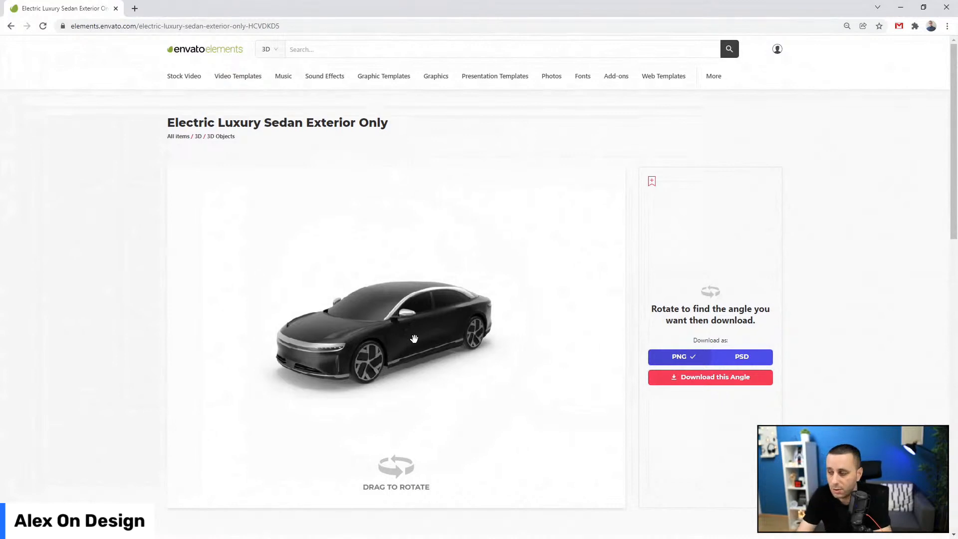
pyautogui.click(906, 5)
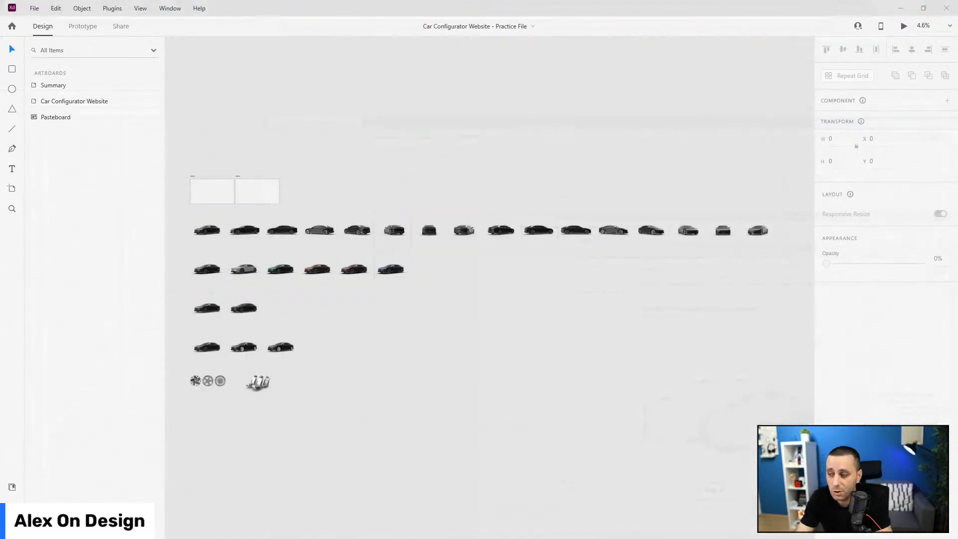
# - Bring the Envato Elements page back and rotate the 3D sedan further to inspect its available angles
pyautogui.hotkey('alt', 'Tab')
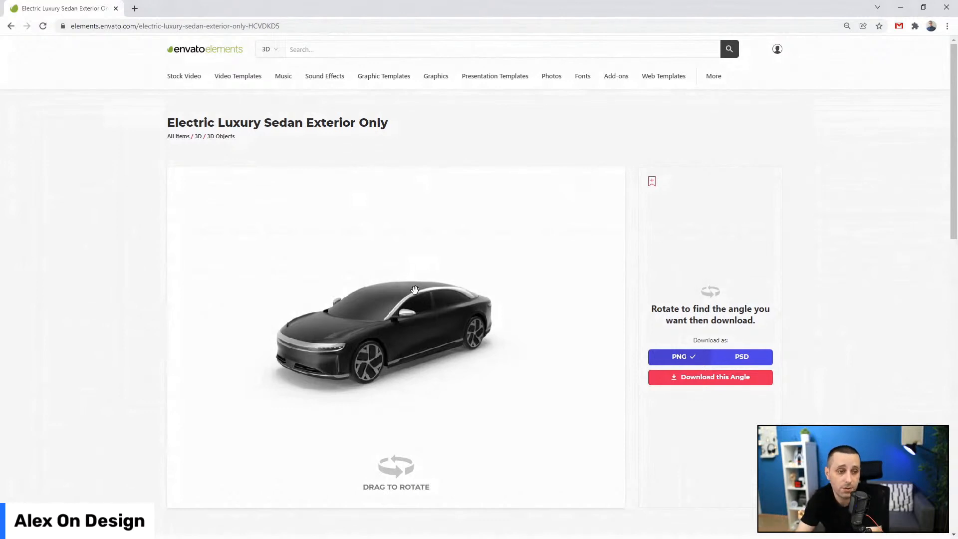
pyautogui.moveTo(415, 288); pyautogui.dragTo(408, 311)
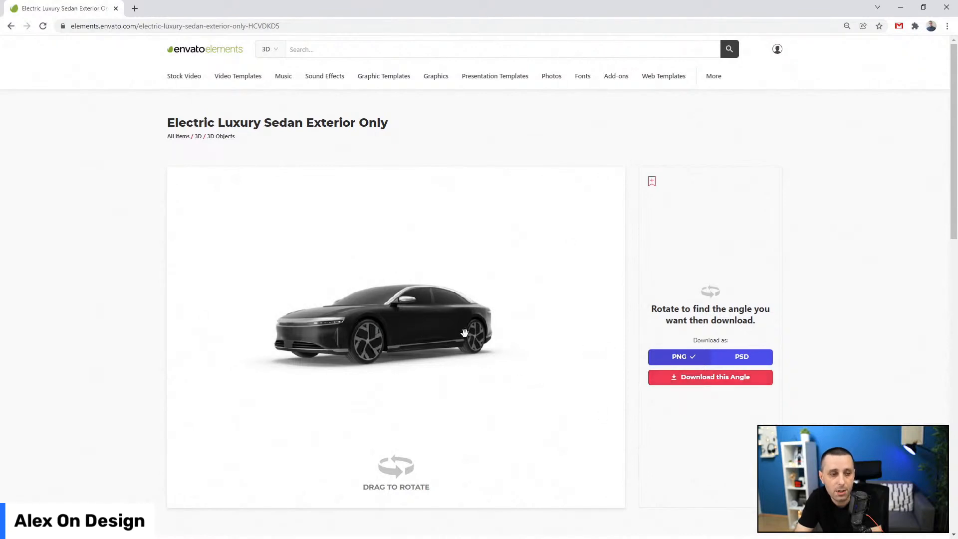
pyautogui.moveTo(465, 333); pyautogui.dragTo(414, 331)
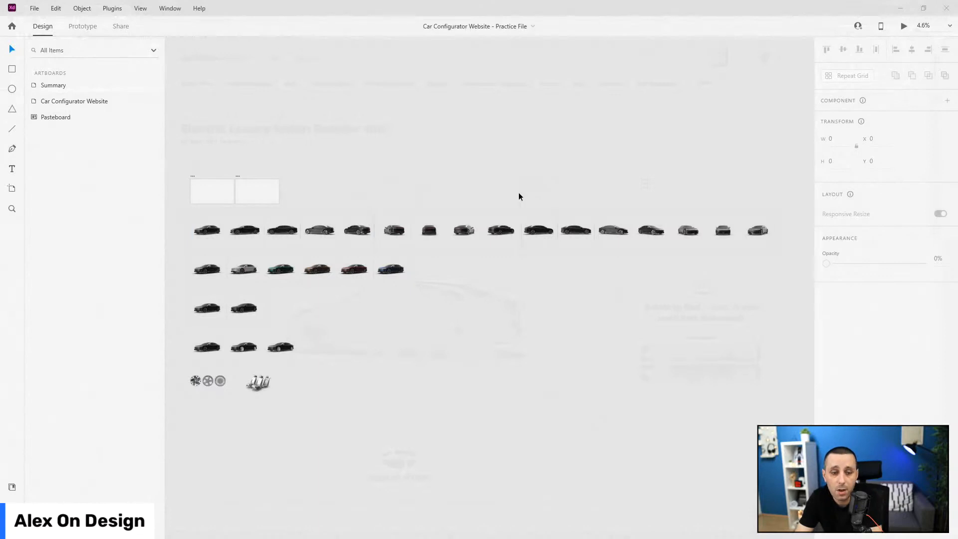
# - In Adobe XD, select the angles, colors, exterior trim, wheel options and wheels groups and the interior image in turn to inspect them
pyautogui.click(288, 222)
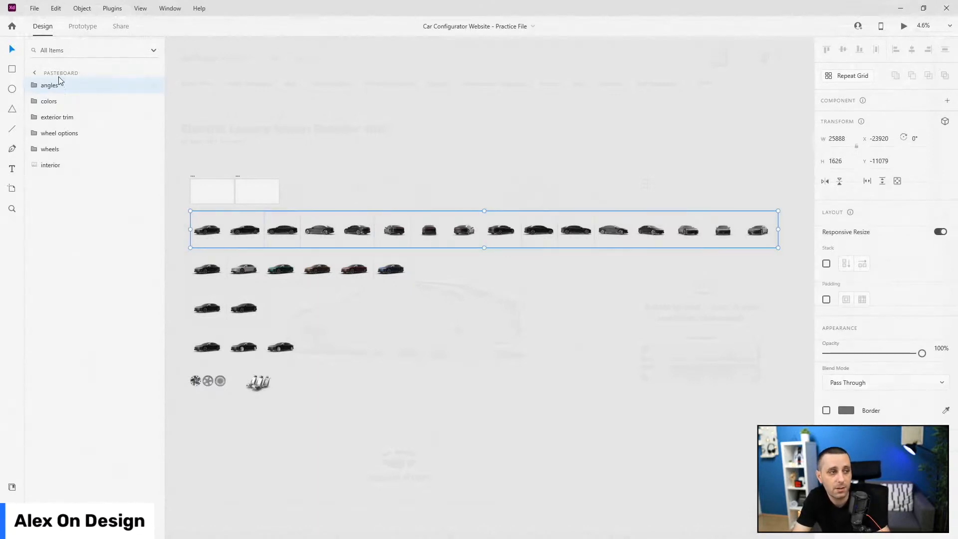
pyautogui.click(50, 101)
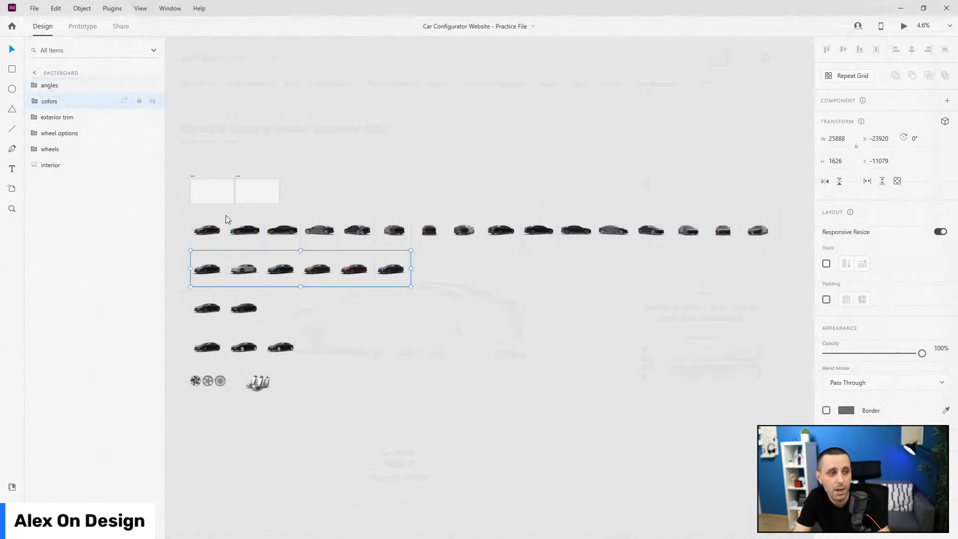
pyautogui.click(60, 117)
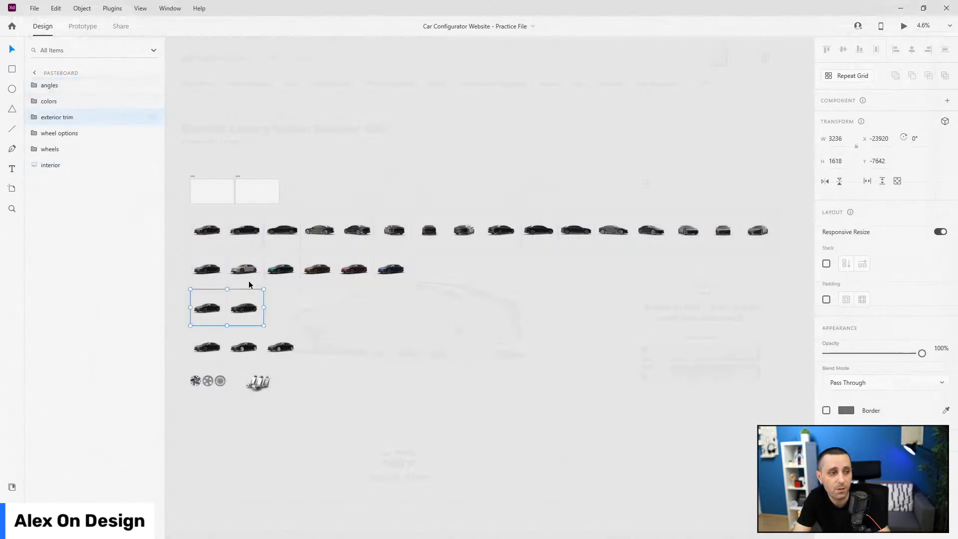
pyautogui.click(60, 133)
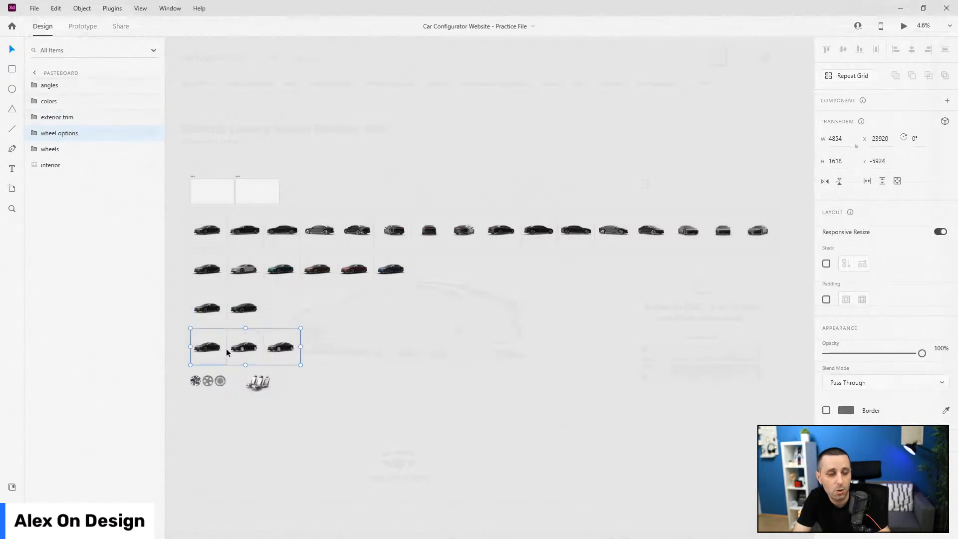
pyautogui.click(51, 149)
pyautogui.click(257, 383)
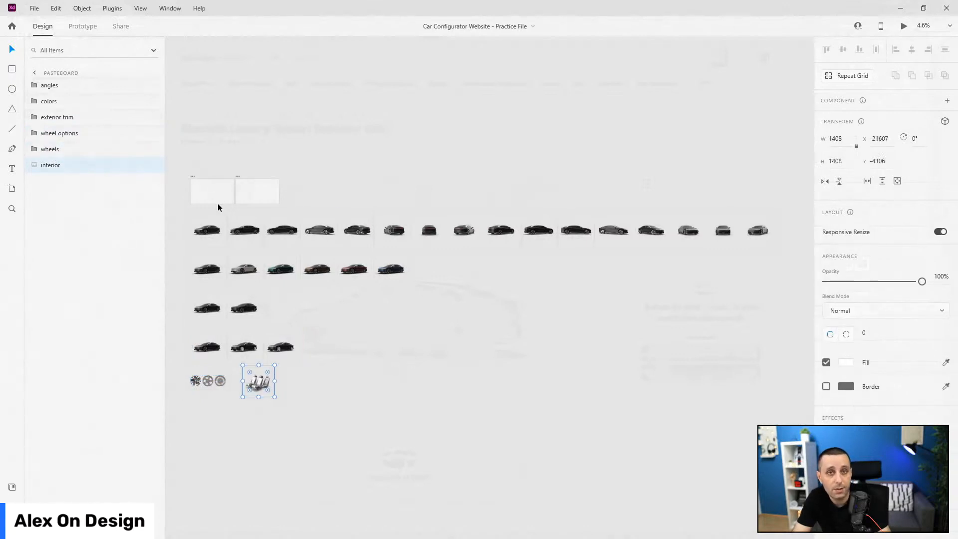
# - Examine the car images in the angles, colors, exterior trim and wheel options rows up close with the layers list hidden
pyautogui.click(209, 232)
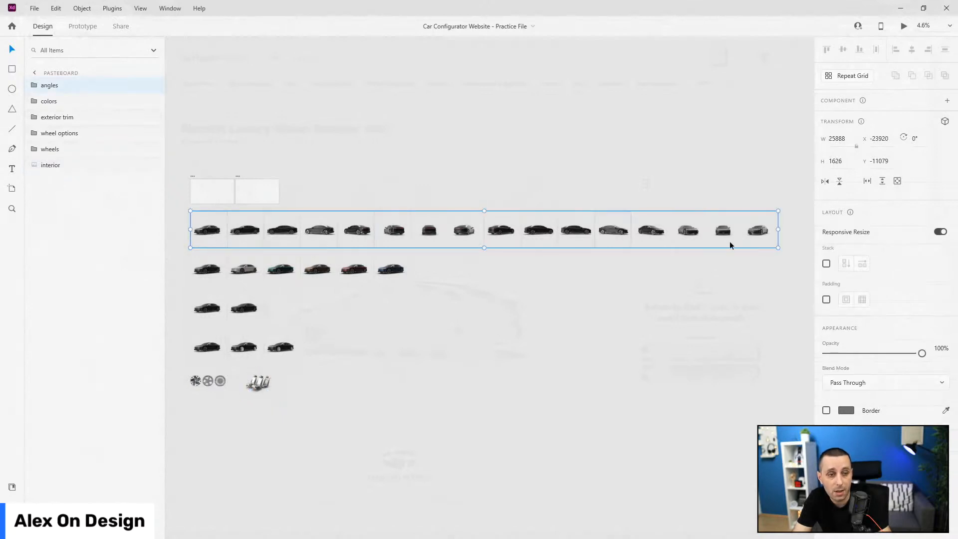
pyautogui.scroll(3, 173, 278)
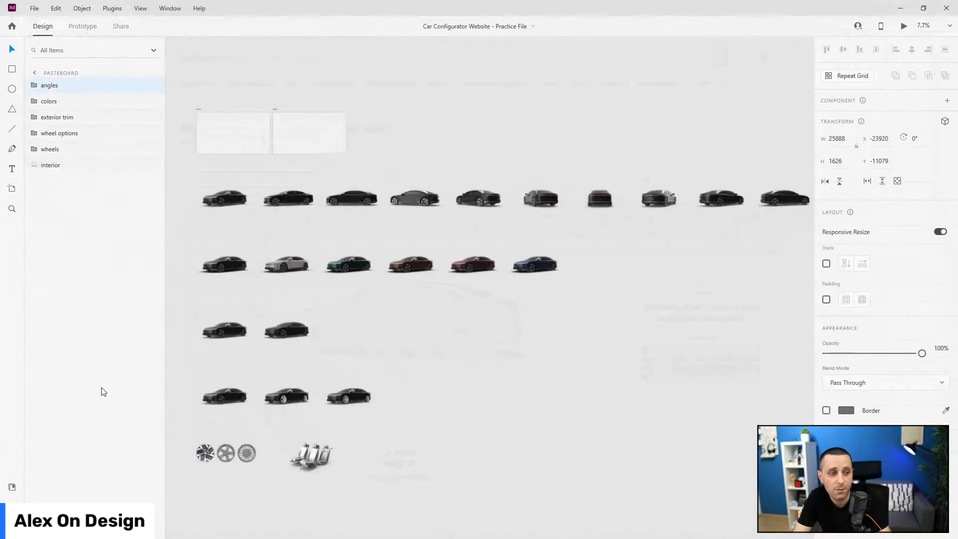
pyautogui.hotkey('ctrl', 'y')
pyautogui.scroll(3, 49, 271)
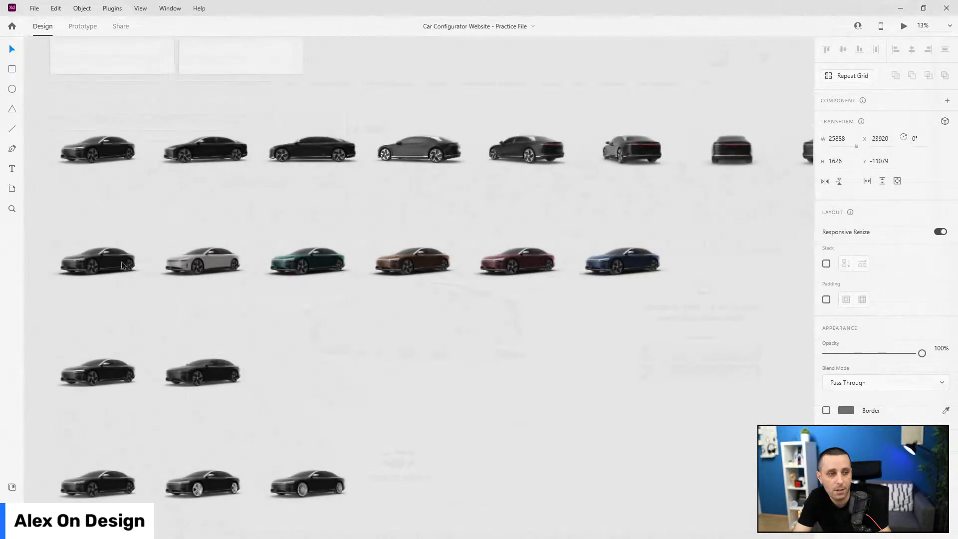
pyautogui.scroll(2, 56, 274)
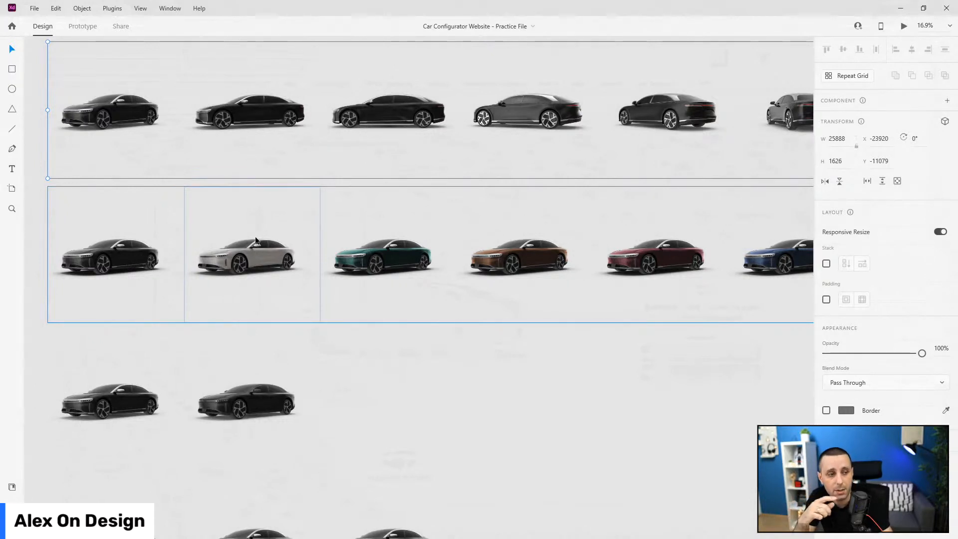
pyautogui.click(510, 367)
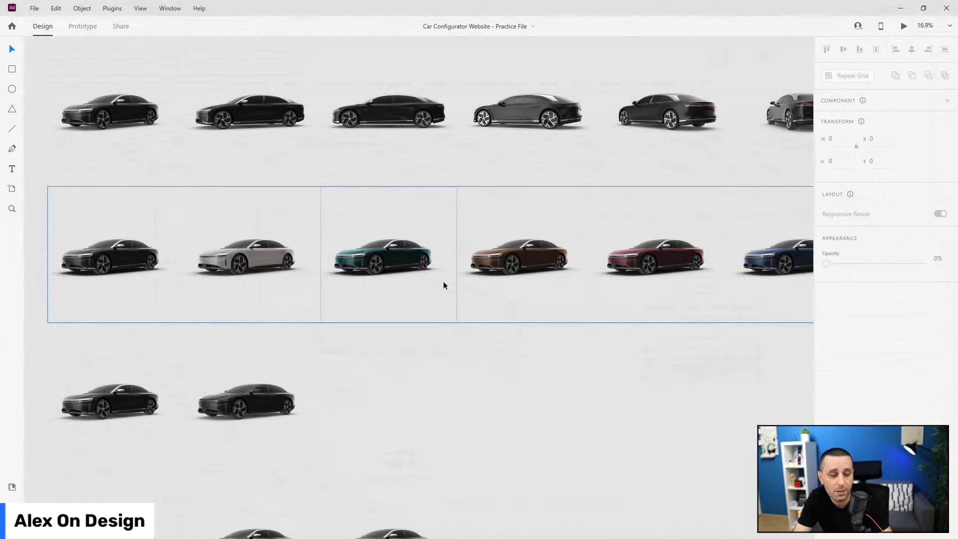
pyautogui.moveTo(706, 357); pyautogui.dragTo(759, 327)
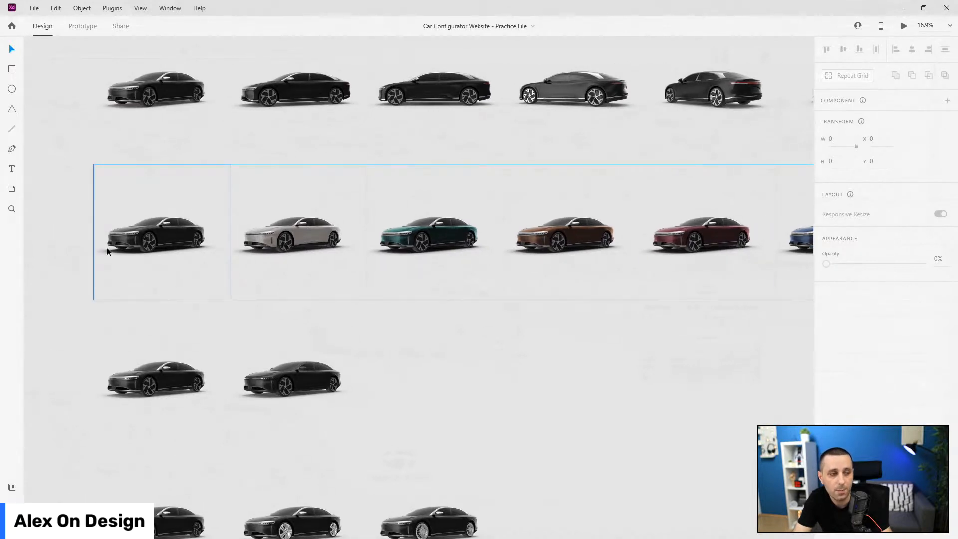
pyautogui.scroll(4, 71, 228)
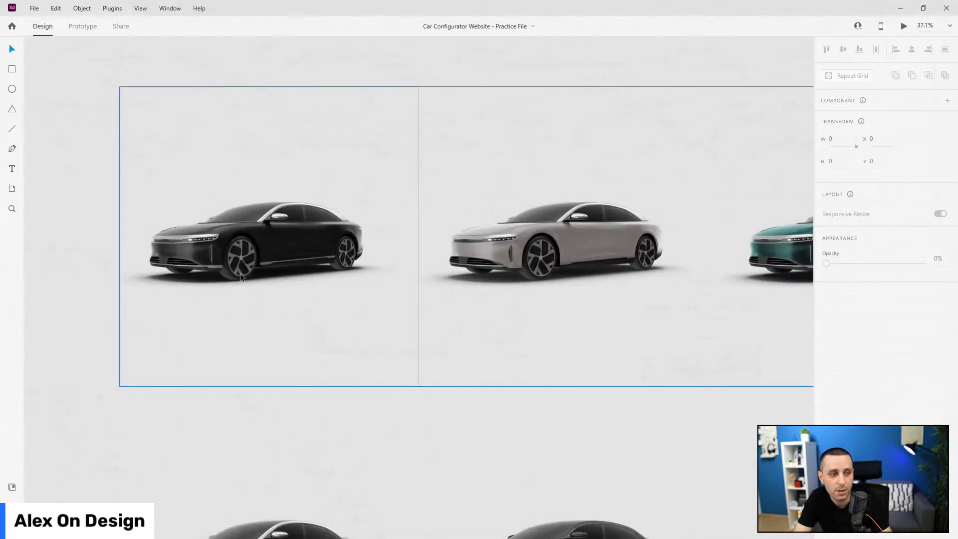
pyautogui.scroll(-3, 240, 273)
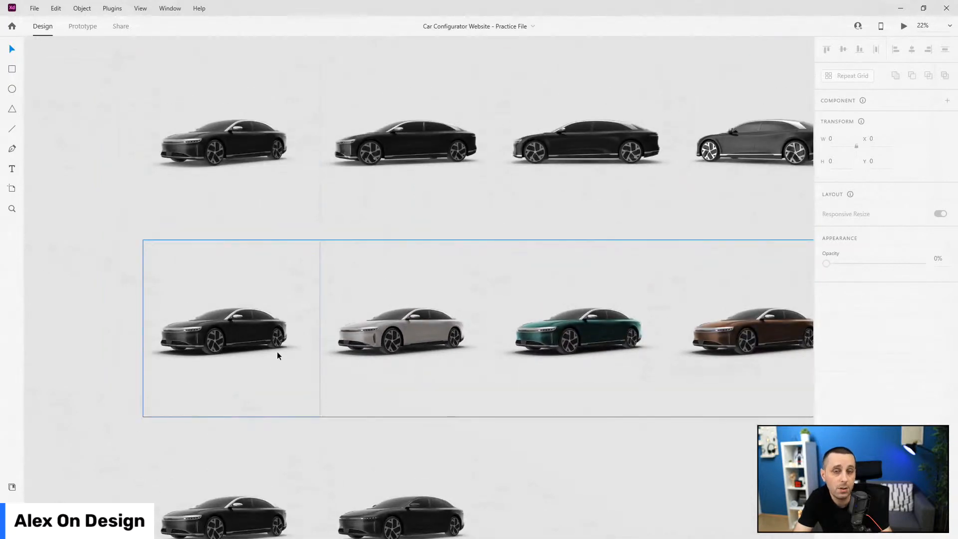
pyautogui.scroll(-2, 277, 352)
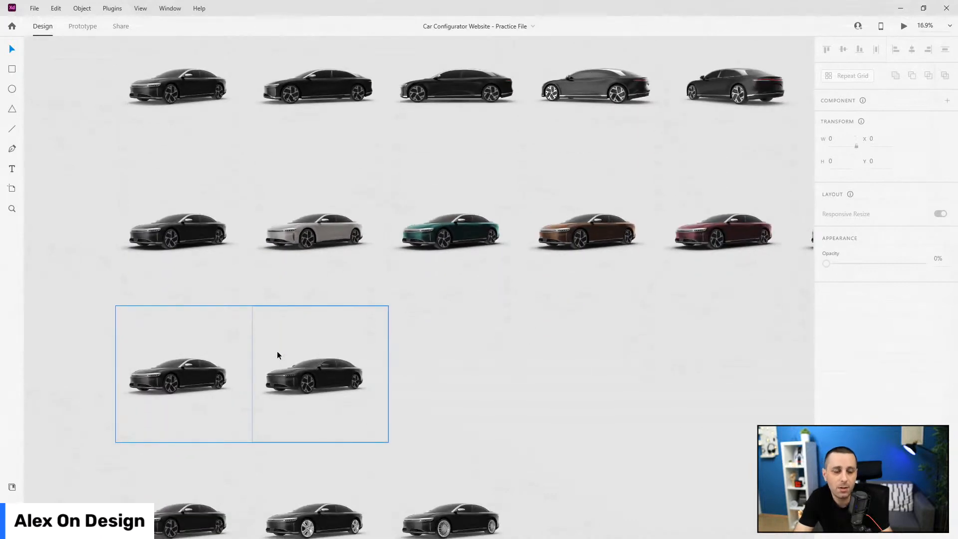
pyautogui.scroll(-2, 244, 322)
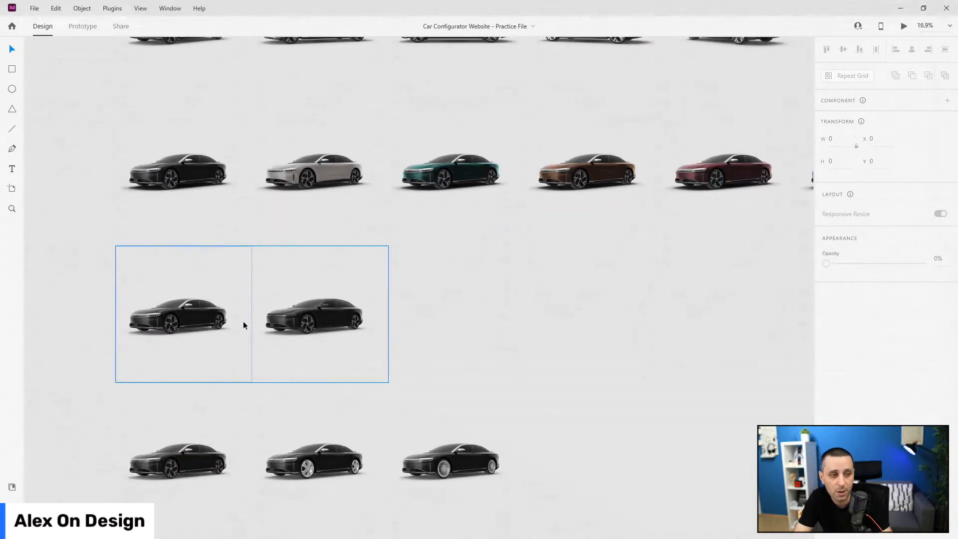
# - Compare the two exterior trim cars and the cars in the wheel options row up close
pyautogui.scroll(-2, 243, 325)
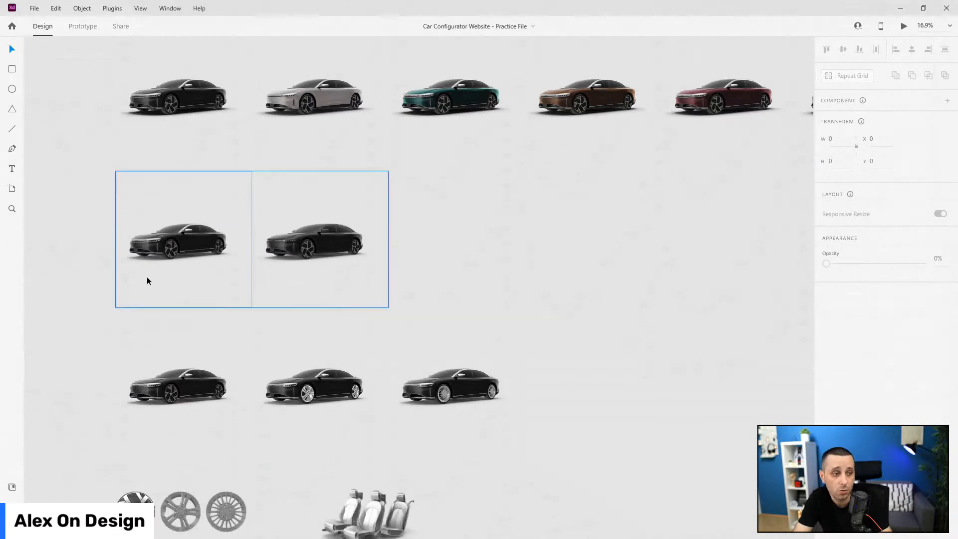
pyautogui.scroll(5, 155, 239)
pyautogui.scroll(1, 127, 242)
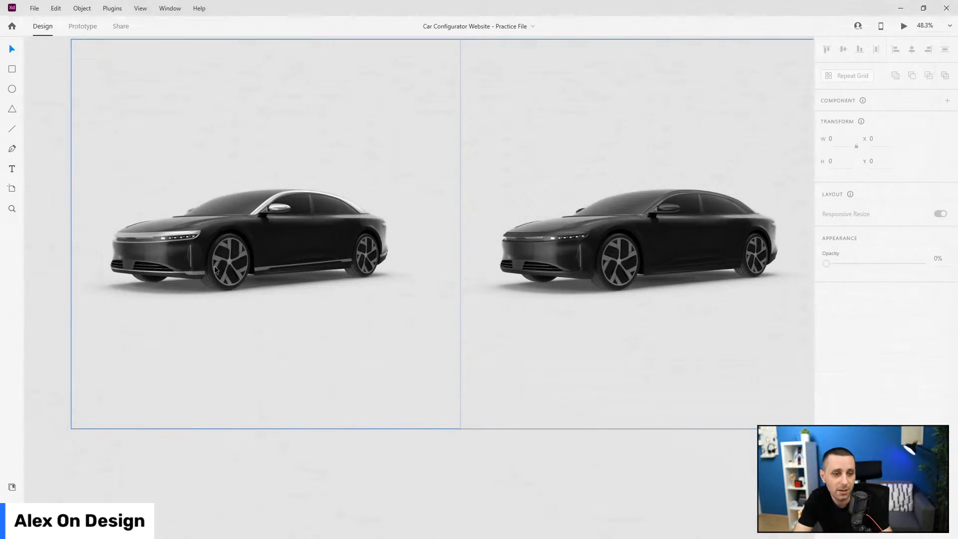
pyautogui.keyDown('ctrl'); pyautogui.scroll(-4, 707, 211); pyautogui.keyUp('ctrl')
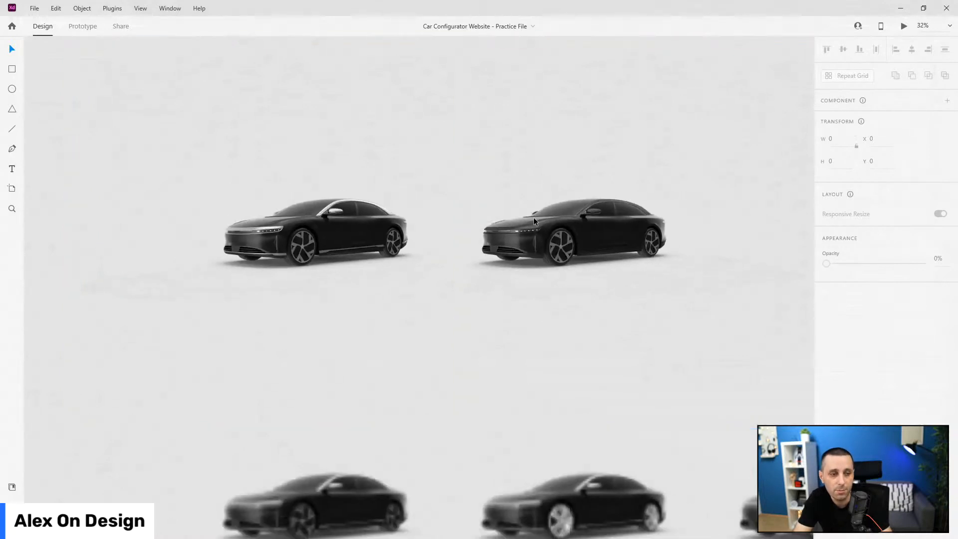
pyautogui.scroll(-2, 408, 269)
pyautogui.scroll(-2, 361, 310)
pyautogui.keyDown('ctrl'); pyautogui.scroll(4, 331, 316); pyautogui.keyUp('ctrl')
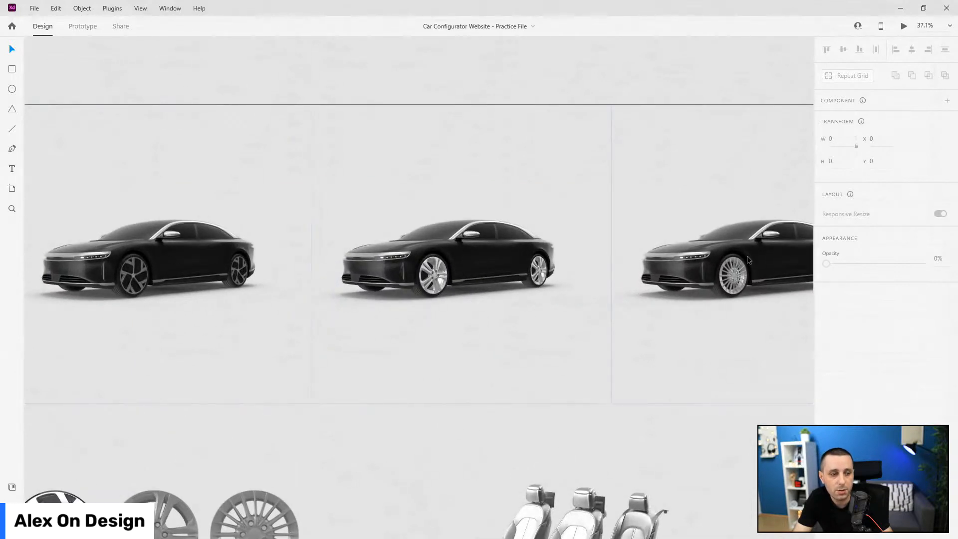
pyautogui.keyDown('ctrl'); pyautogui.scroll(-3, 390, 330); pyautogui.keyUp('ctrl')
# - Inspect the wheel and front-end details of the wheel options cars and the interior seats image up close
pyautogui.scroll(-2, 299, 359)
pyautogui.keyDown('ctrl'); pyautogui.scroll(4, 215, 358); pyautogui.keyUp('ctrl')
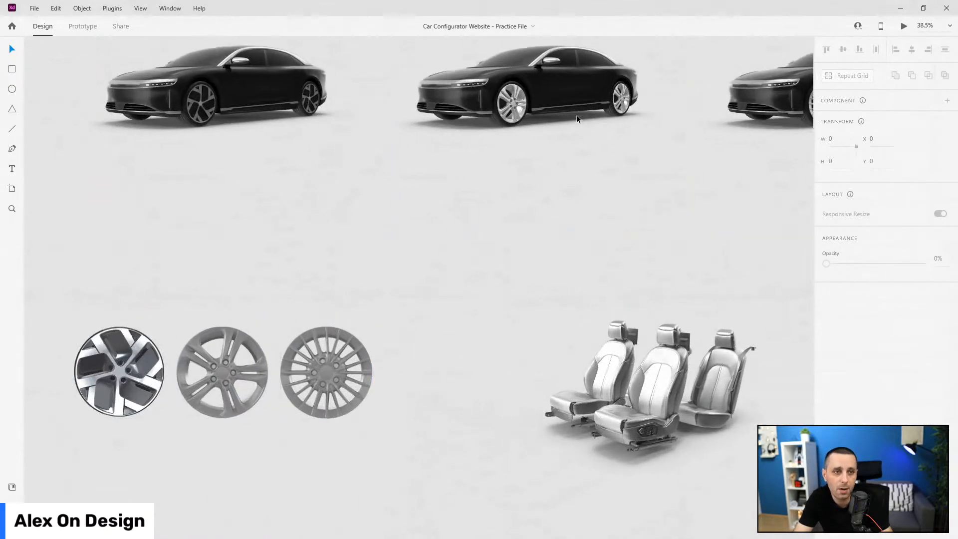
pyautogui.keyDown('ctrl'); pyautogui.scroll(10, 576, 120); pyautogui.keyUp('ctrl')
pyautogui.keyDown('ctrl'); pyautogui.scroll(-10, 410, 147); pyautogui.keyUp('ctrl')
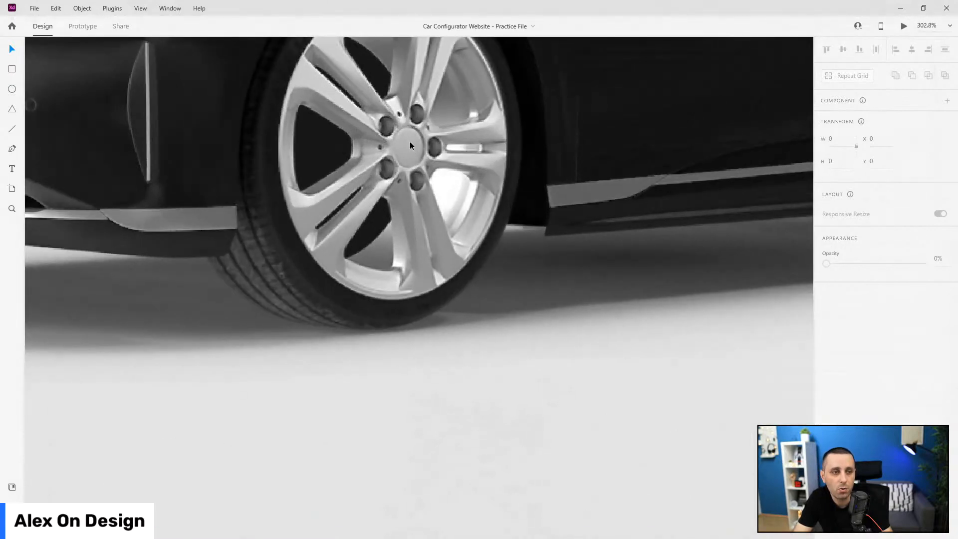
pyautogui.keyDown('ctrl'); pyautogui.scroll(-2, 427, 165); pyautogui.keyUp('ctrl')
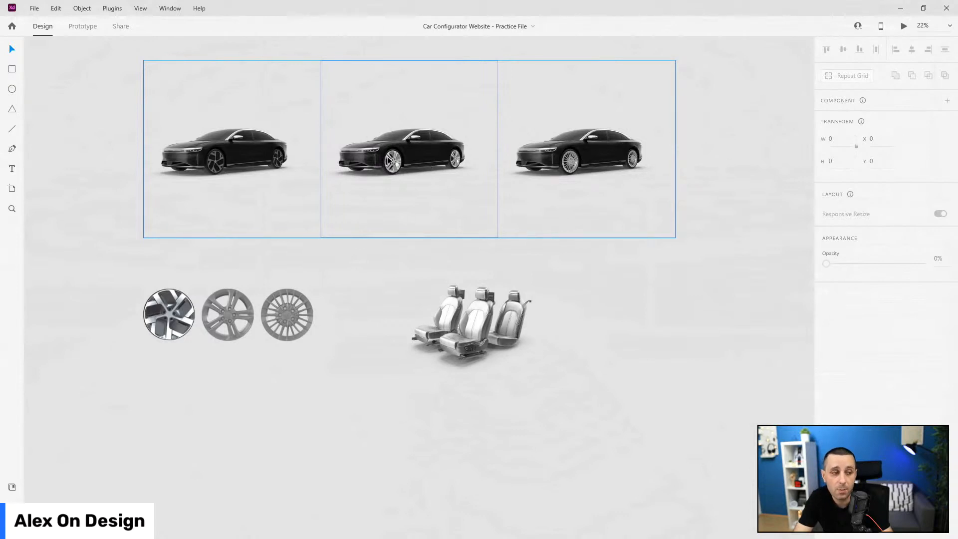
pyautogui.scroll(2, 178, 134)
pyautogui.keyDown('ctrl'); pyautogui.scroll(3, 186, 204); pyautogui.keyUp('ctrl')
pyautogui.keyDown('ctrl'); pyautogui.scroll(7, 135, 210); pyautogui.keyUp('ctrl')
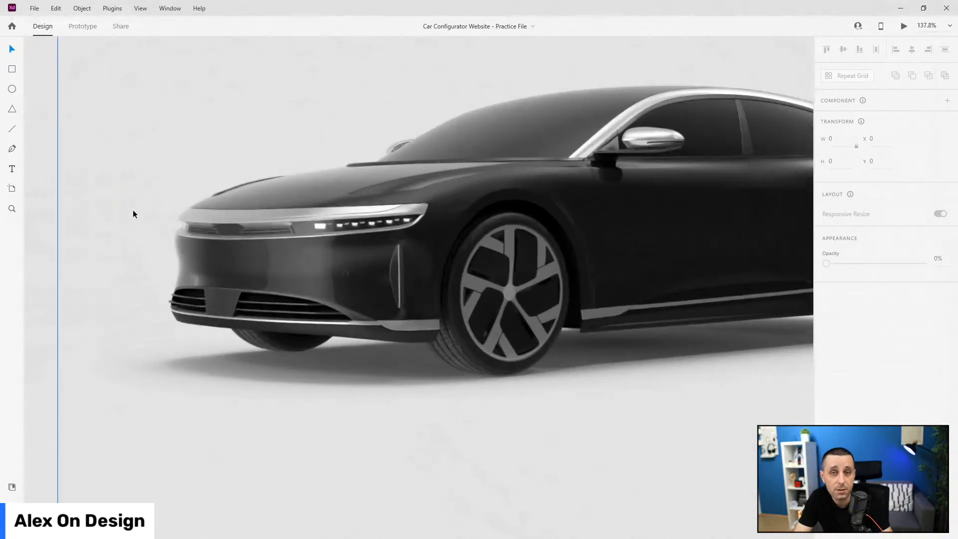
pyautogui.keyDown('ctrl'); pyautogui.scroll(3, 133, 211); pyautogui.keyUp('ctrl')
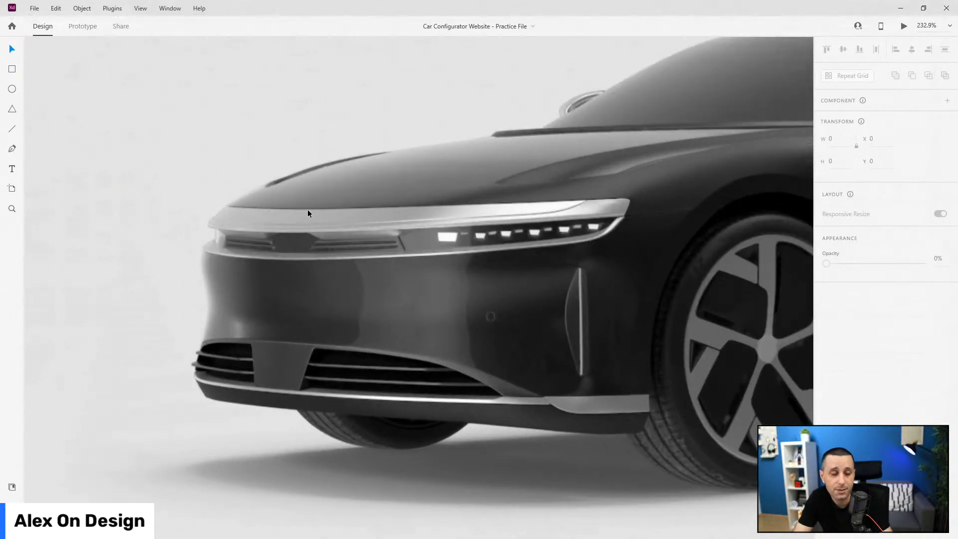
pyautogui.keyDown('ctrl'); pyautogui.scroll(-2, 298, 232); pyautogui.keyUp('ctrl')
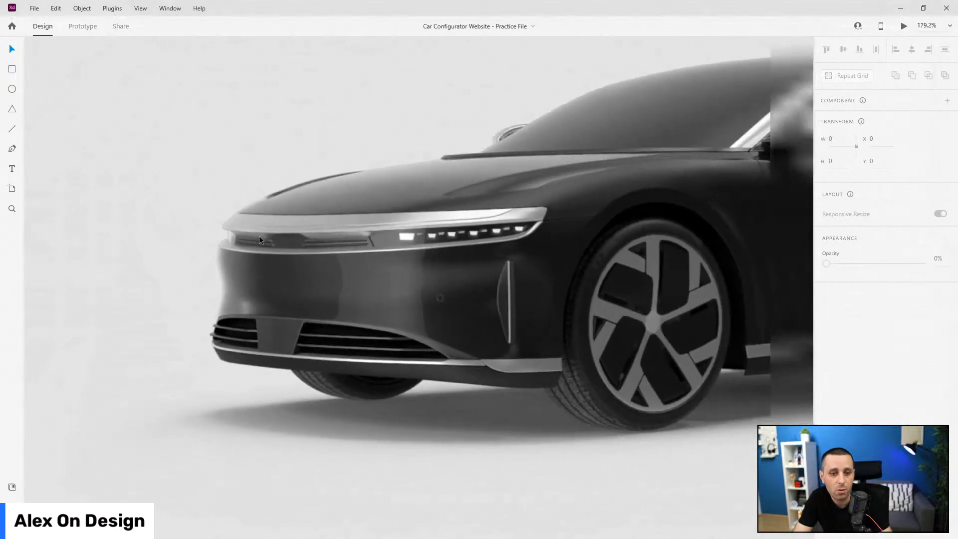
pyautogui.keyDown('ctrl'); pyautogui.scroll(-10, 193, 210); pyautogui.keyUp('ctrl')
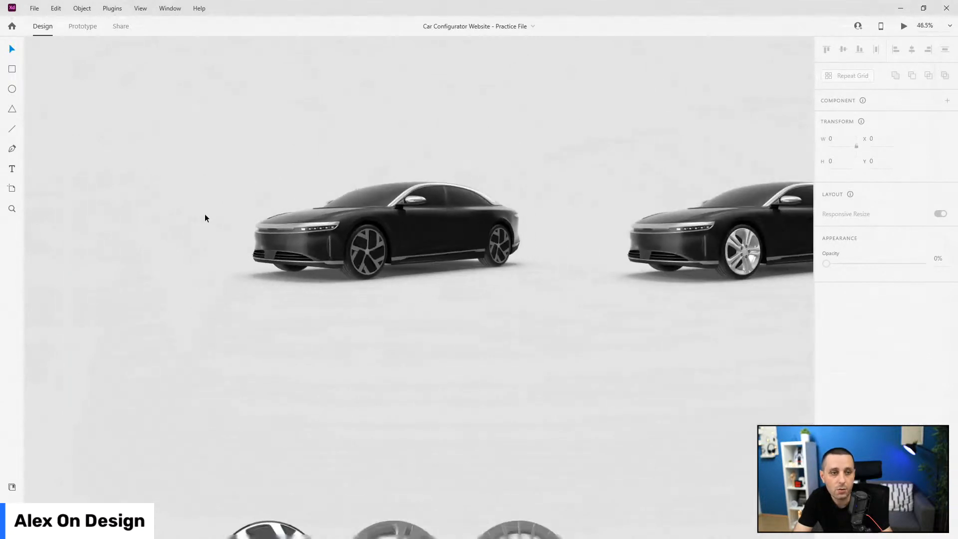
pyautogui.keyDown('ctrl'); pyautogui.scroll(-1, 205, 214); pyautogui.keyUp('ctrl')
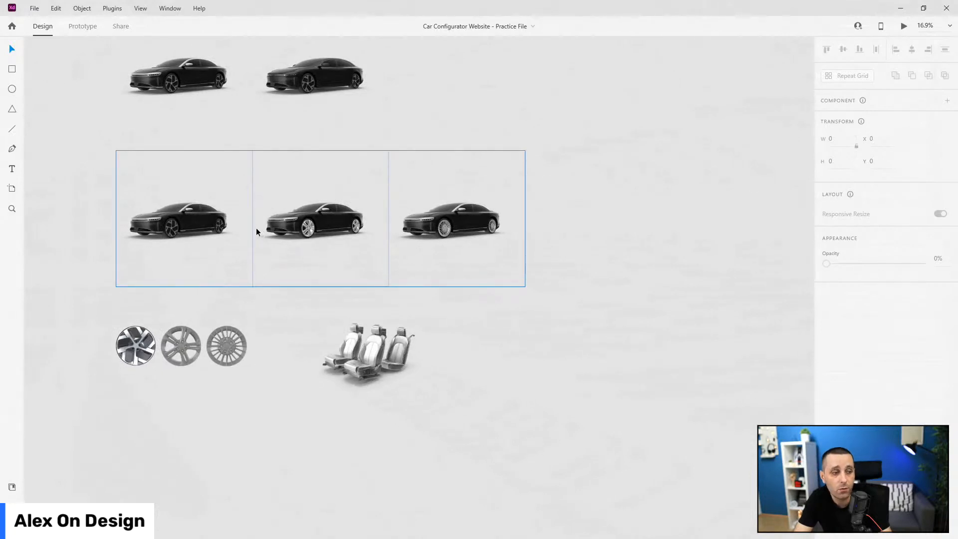
pyautogui.keyDown('ctrl'); pyautogui.scroll(5, 375, 362); pyautogui.keyUp('ctrl')
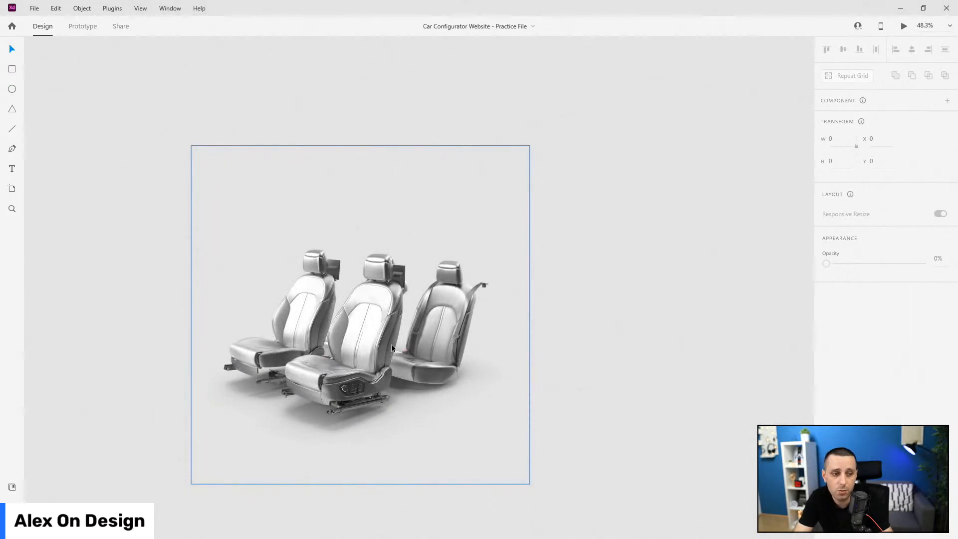
# - Select the angles, colors, exterior trim, wheel options and wheels groups together with the interior image
pyautogui.hotkey('ctrl', '0')
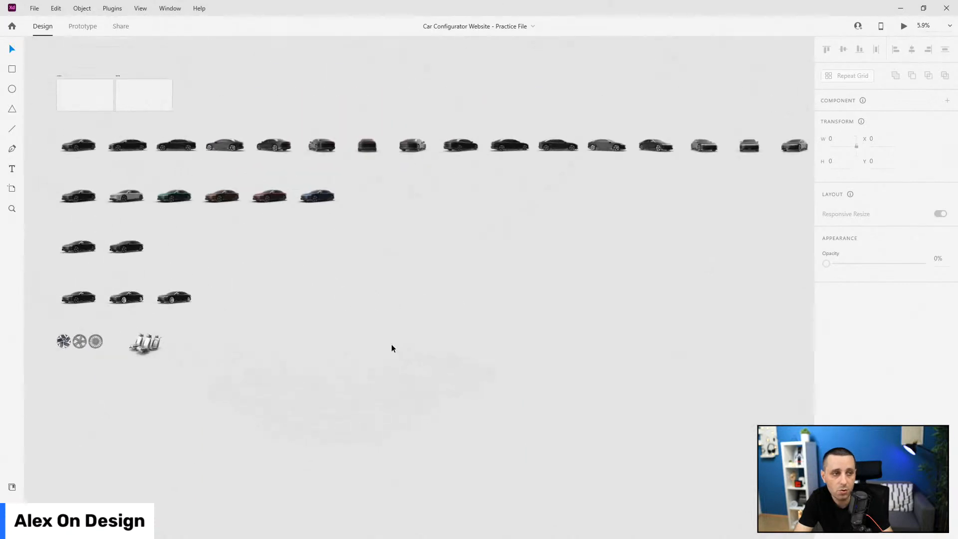
pyautogui.keyDown('ctrl'); pyautogui.scroll(-1, 391, 343); pyautogui.keyUp('ctrl')
pyautogui.click(119, 204)
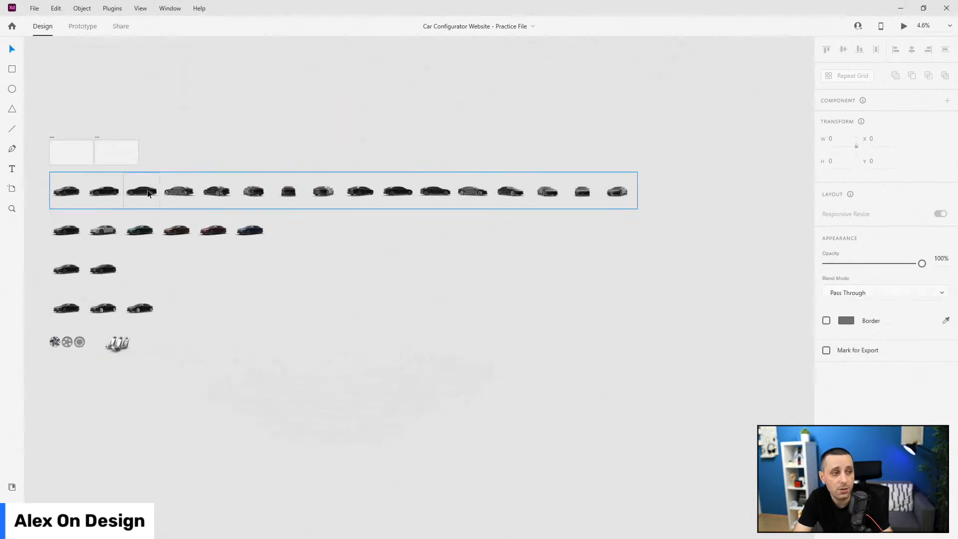
pyautogui.keyDown('shift'); pyautogui.click(115, 230); pyautogui.keyUp('shift')
pyautogui.keyDown('shift'); pyautogui.click(104, 270); pyautogui.keyUp('shift')
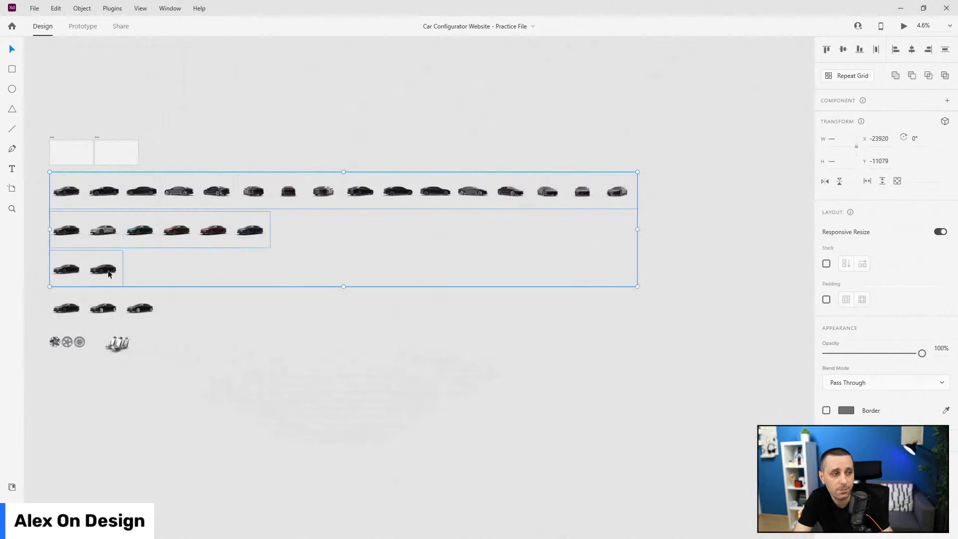
pyautogui.keyDown('shift'); pyautogui.click(106, 310); pyautogui.keyUp('shift')
pyautogui.keyDown('shift'); pyautogui.click(80, 343); pyautogui.keyUp('shift')
pyautogui.keyDown('shift'); pyautogui.click(129, 343); pyautogui.keyUp('shift')
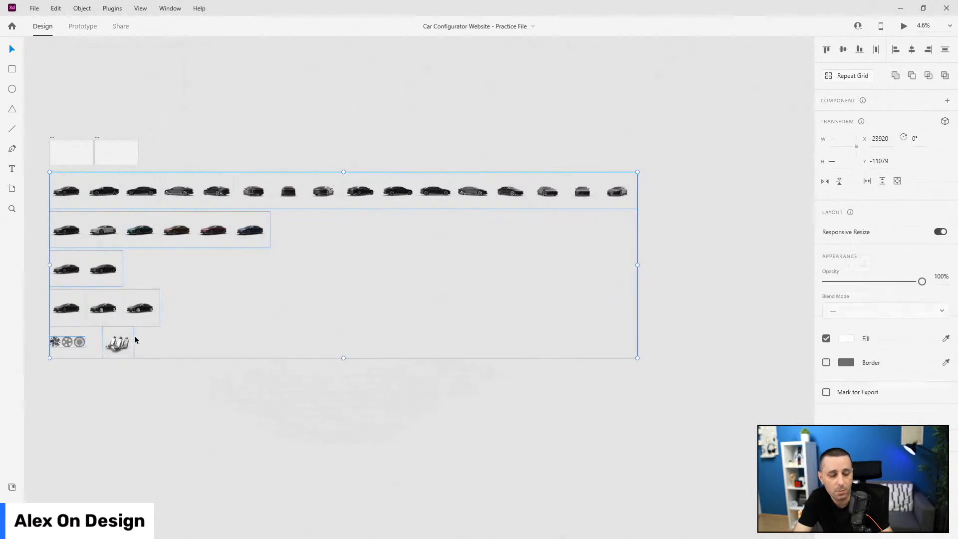
# - Show the layers list, paste a copy of all the selected assets and group the copies into one group
pyautogui.click(58, 142)
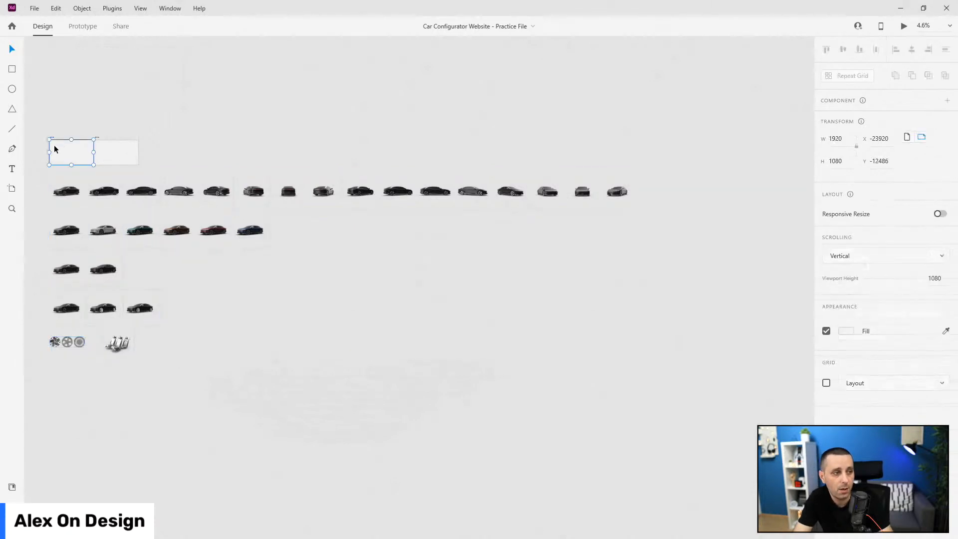
pyautogui.scroll(5, 54, 145)
pyautogui.hotkey('ctrl', 'y')
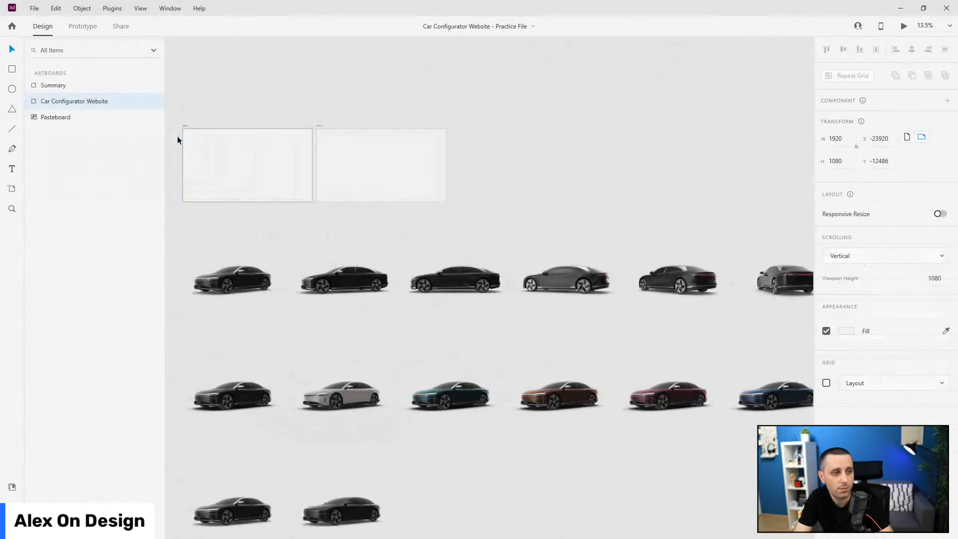
pyautogui.scroll(3, 178, 136)
pyautogui.click(177, 136)
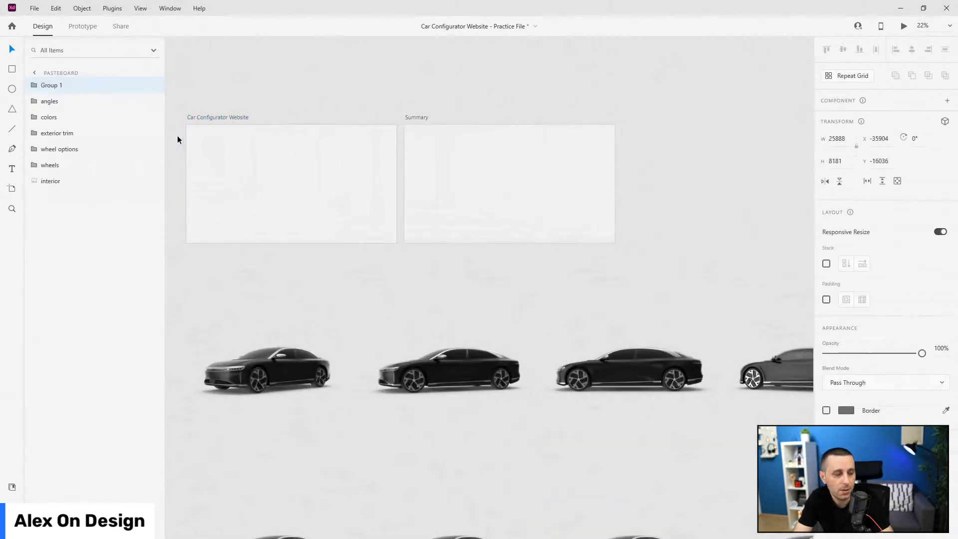
# - Try to move the grouped copy of the assets over the artboards
pyautogui.scroll(-10, 348, 219)
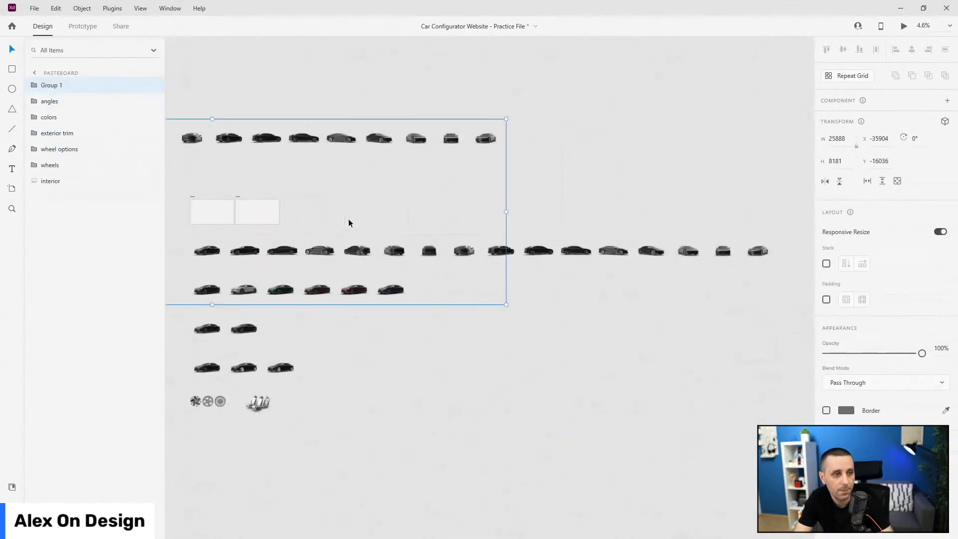
pyautogui.moveTo(185, 169); pyautogui.dragTo(342, 211)
pyautogui.hotkey('ctrl', 'z')
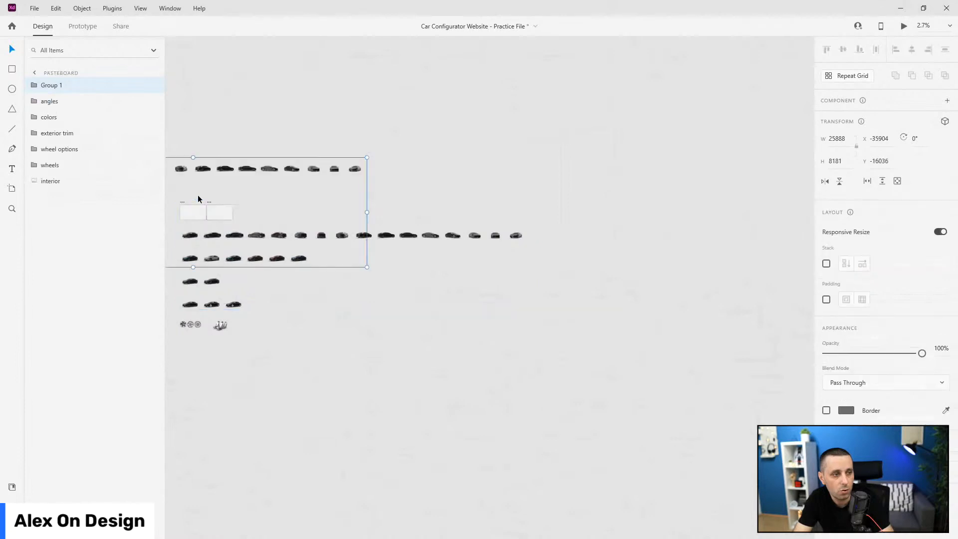
# - Expand Group 1 in the layers list and move its angles group over the Summary artboard
pyautogui.scroll(4, 191, 209)
pyautogui.click(32, 86)
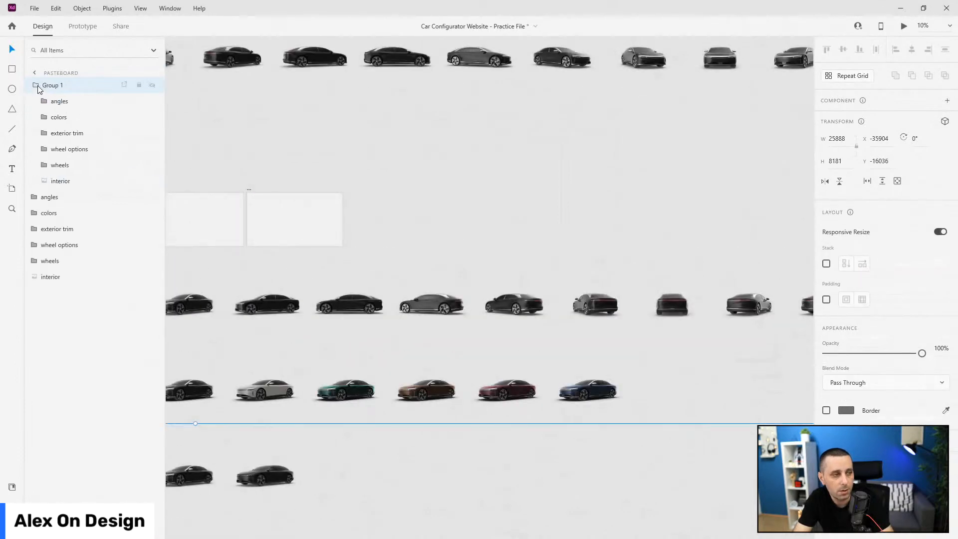
pyautogui.click(75, 104)
pyautogui.scroll(-3, 474, 223)
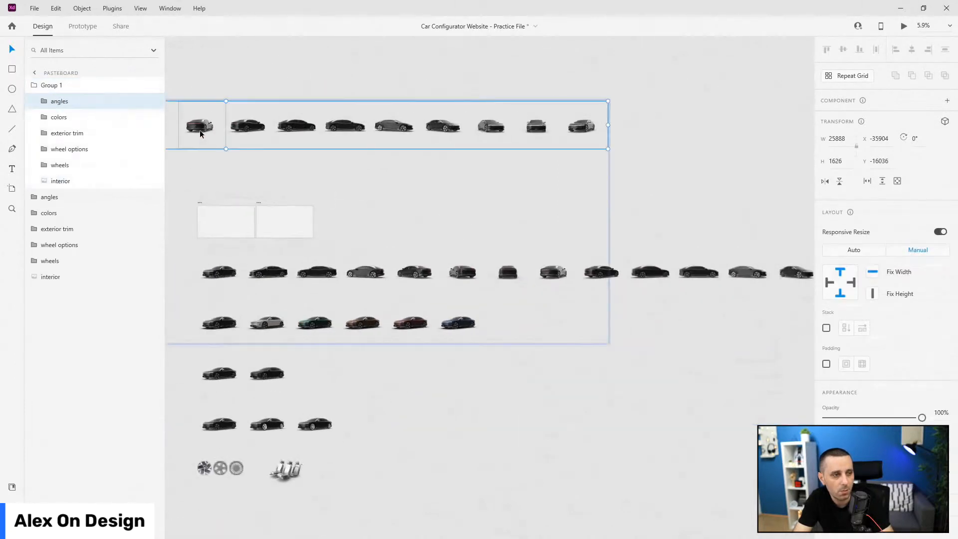
pyautogui.moveTo(199, 129); pyautogui.dragTo(273, 220)
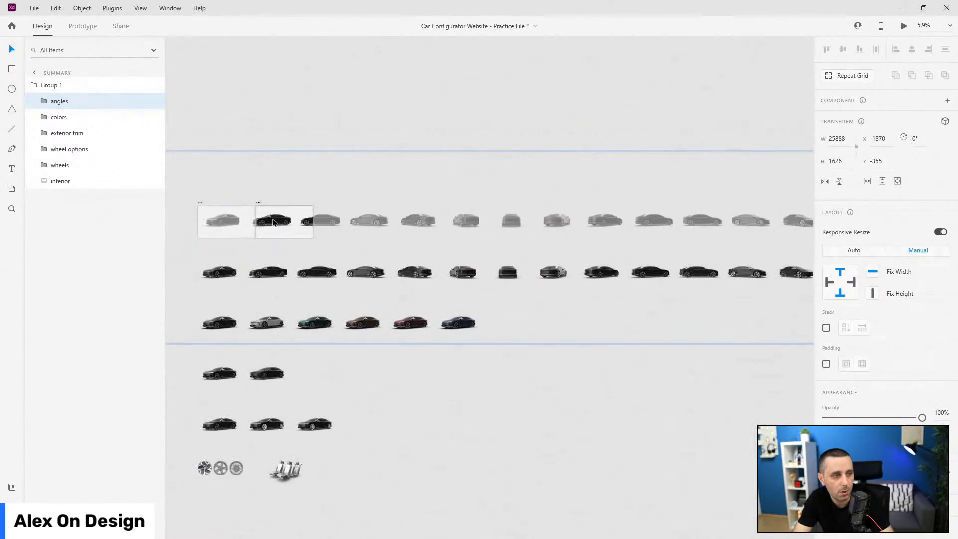
# - Stack images 1 to 16 of the copied angles group by centering them horizontally and move the stack onto the Car Configurator Website artboard
pyautogui.click(41, 101)
pyautogui.click(76, 120)
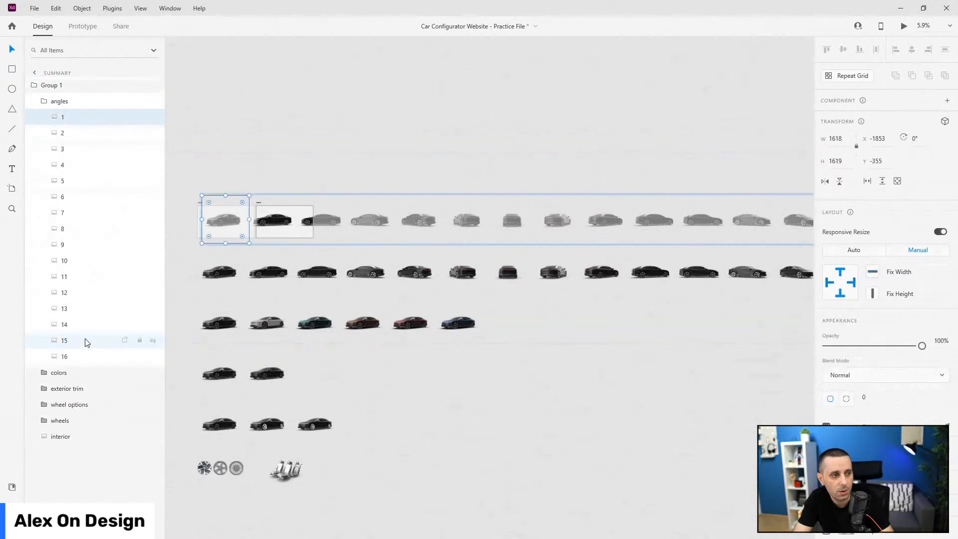
pyautogui.keyDown('shift'); pyautogui.click(86, 356); pyautogui.keyUp('shift')
pyautogui.click(912, 50)
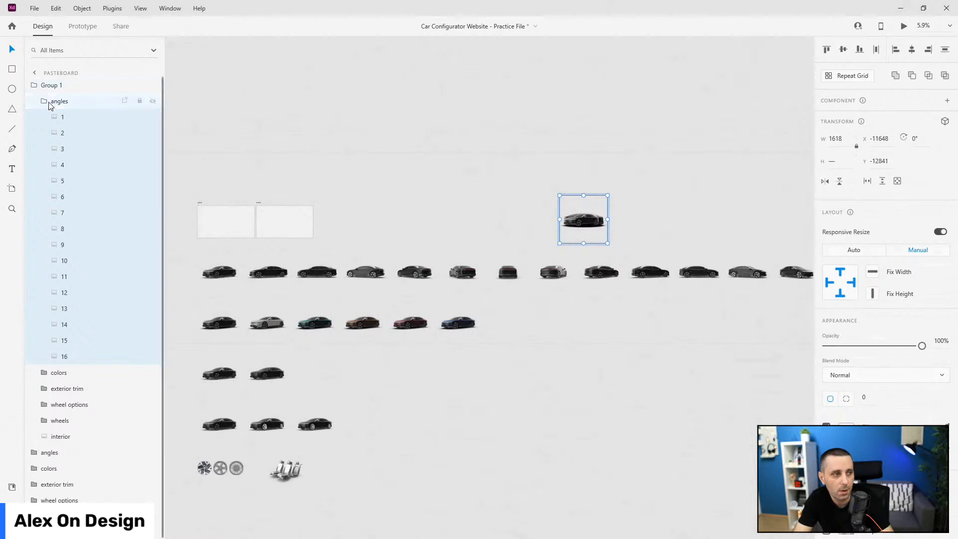
pyautogui.press('Escape')
pyautogui.moveTo(566, 218); pyautogui.dragTo(235, 201)
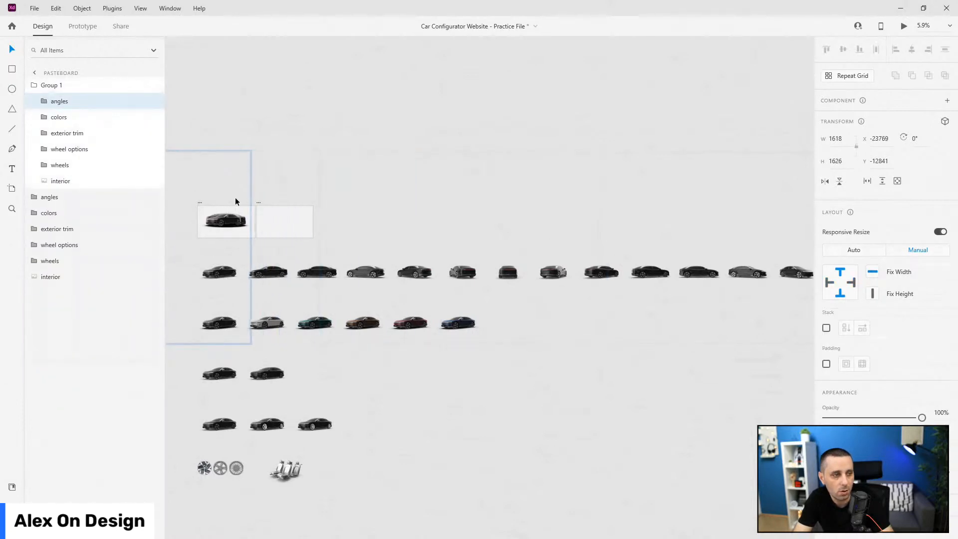
# - Select the copied color images from midnight black to royal blue and move them just above the artboards, to about X 477
pyautogui.click(56, 121)
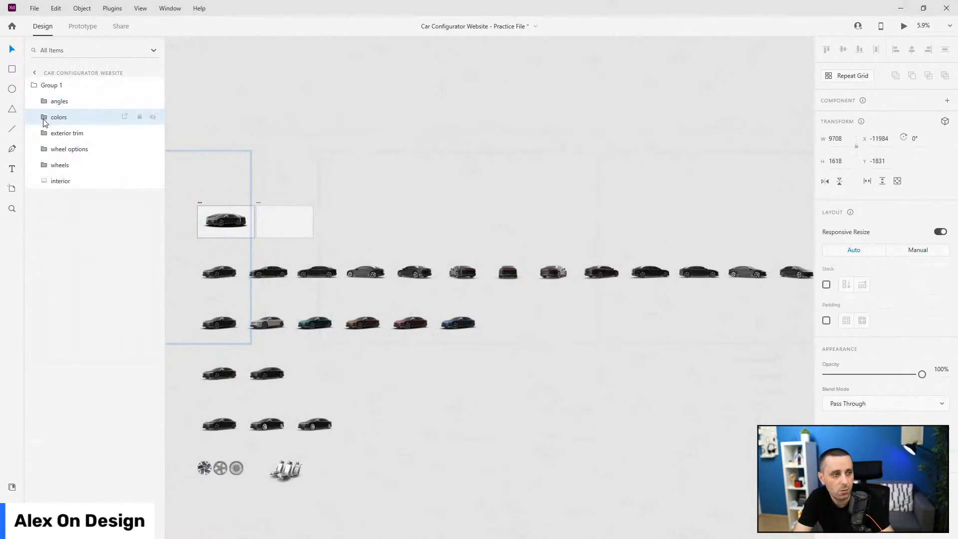
pyautogui.click(43, 117)
pyautogui.click(80, 133)
pyautogui.keyDown('shift'); pyautogui.click(75, 213); pyautogui.keyUp('shift')
pyautogui.scroll(-1, 517, 232)
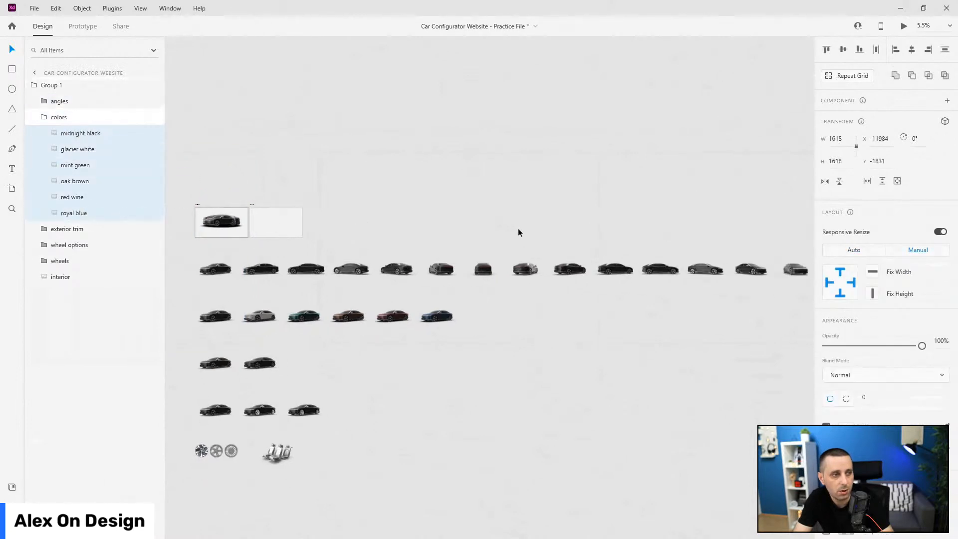
pyautogui.scroll(-2, 518, 232)
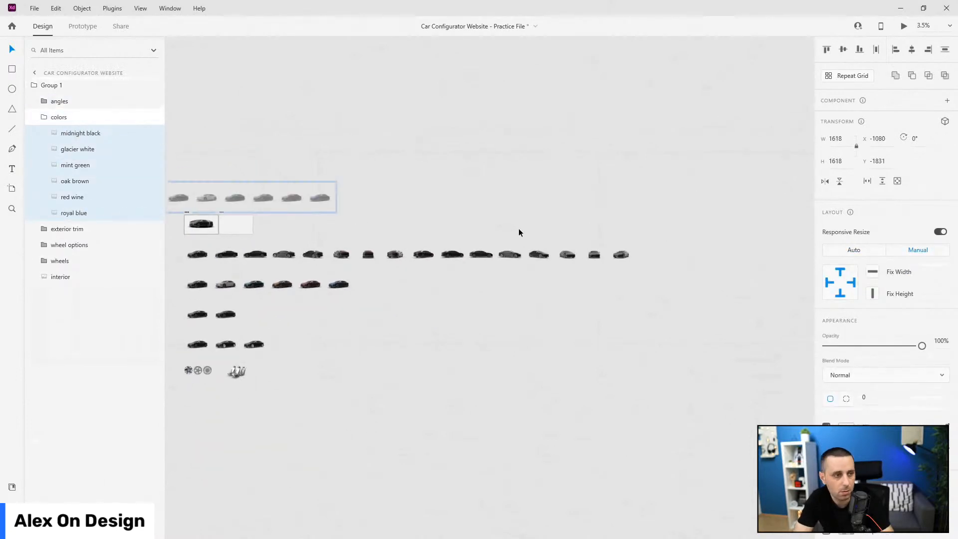
pyautogui.hotkey('shift', 'Right')
pyautogui.hotkey('shift', 'Right')
pyautogui.hotkey('shift', 'Right')
pyautogui.hotkey('shift', 'Right')
pyautogui.hotkey('shift', 'Right')
pyautogui.hotkey('shift', 'Right')
pyautogui.hotkey('shift', 'Right')
pyautogui.hotkey('shift', 'Right')
pyautogui.hotkey('shift', 'Right')
pyautogui.hotkey('shift', 'Right')
pyautogui.hotkey('shift', 'Right')
pyautogui.hotkey('shift', 'Right')
pyautogui.hotkey('shift', 'Right')
pyautogui.hotkey('shift', 'Right')
pyautogui.hotkey('shift', 'Right')
pyautogui.hotkey('shift', 'Right')
pyautogui.hotkey('shift', 'Right')
pyautogui.hotkey('shift', 'Right')
pyautogui.hotkey('shift', 'Right')
pyautogui.hotkey('shift', 'Right')
pyautogui.hotkey('shift', 'Right')
pyautogui.hotkey('shift', 'Right')
pyautogui.hotkey('shift', 'Right')
pyautogui.hotkey('shift', 'Right')
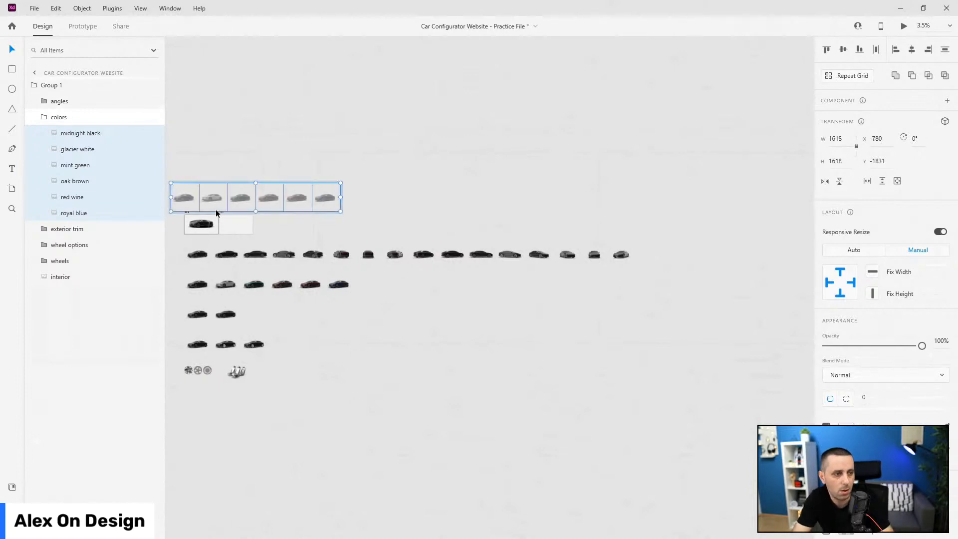
pyautogui.moveTo(267, 197); pyautogui.dragTo(289, 202)
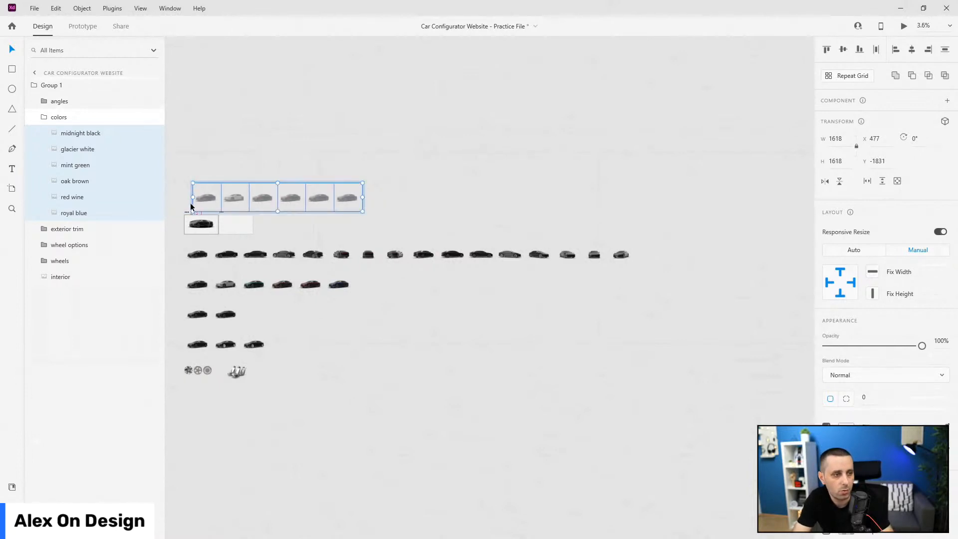
# - Center the six color images horizontally on each other, move the stack over the car on the first artboard and collapse the colors group
pyautogui.scroll(3, 181, 192)
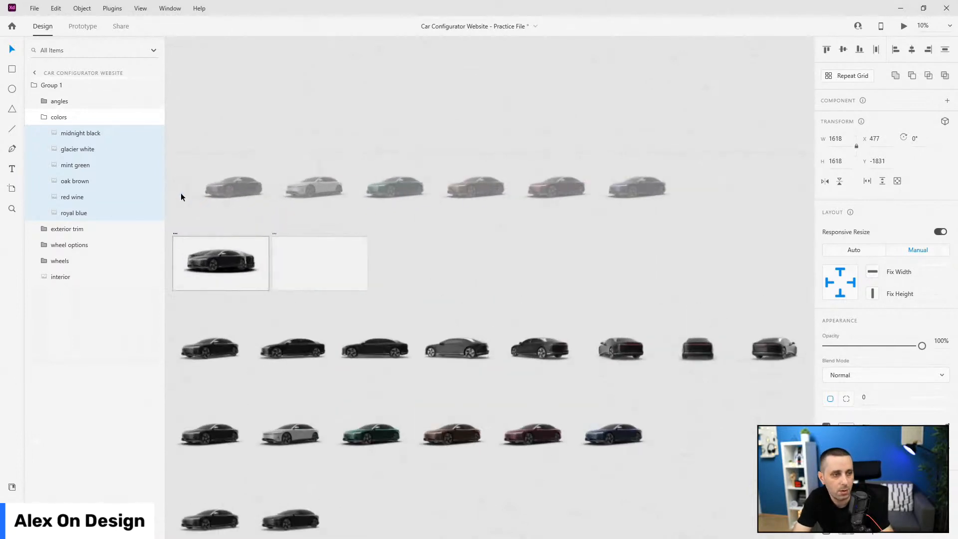
pyautogui.click(911, 49)
pyautogui.moveTo(438, 184); pyautogui.dragTo(225, 258)
pyautogui.click(57, 116)
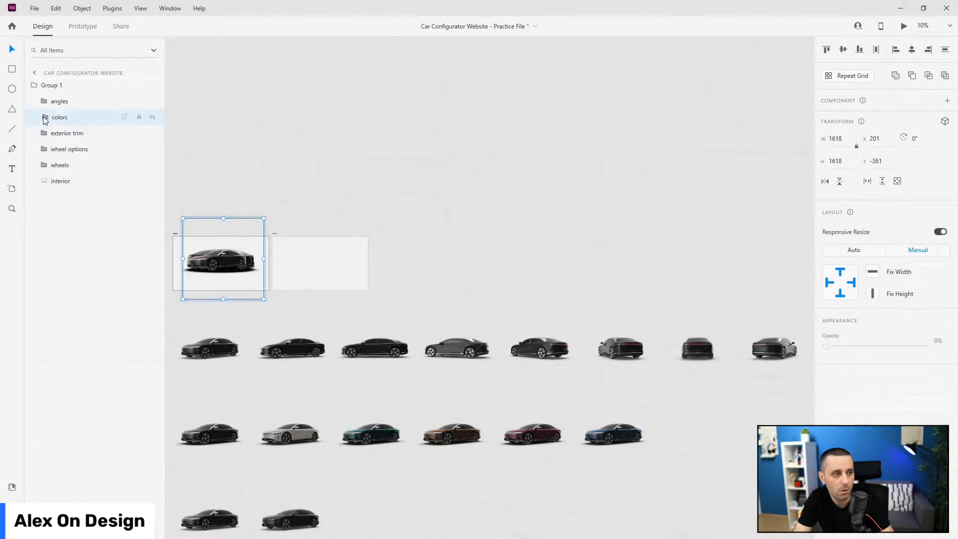
# - Expand the exterior trim group and center its chrome-pack and midnight-pack images horizontally on each other
pyautogui.click(78, 133)
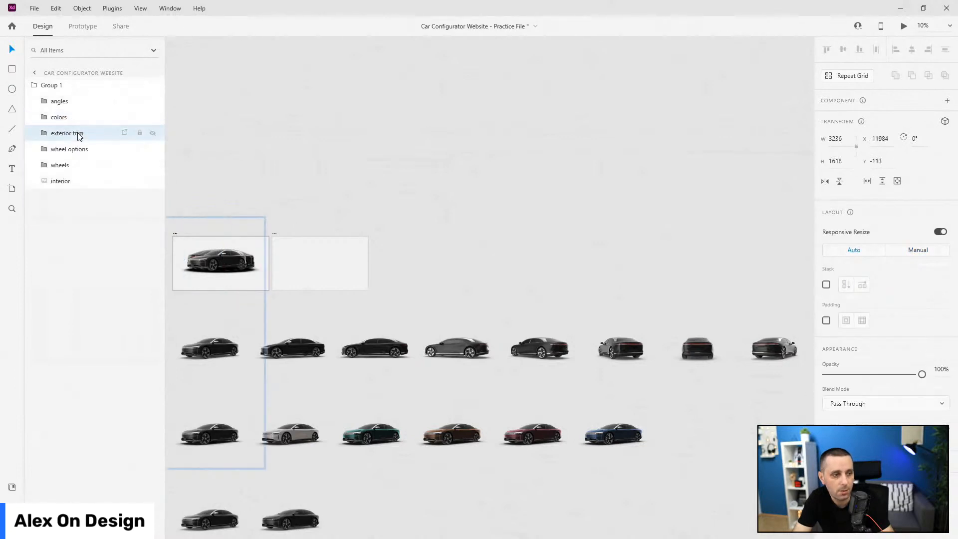
pyautogui.hotkey('ctrl', '0')
pyautogui.click(44, 133)
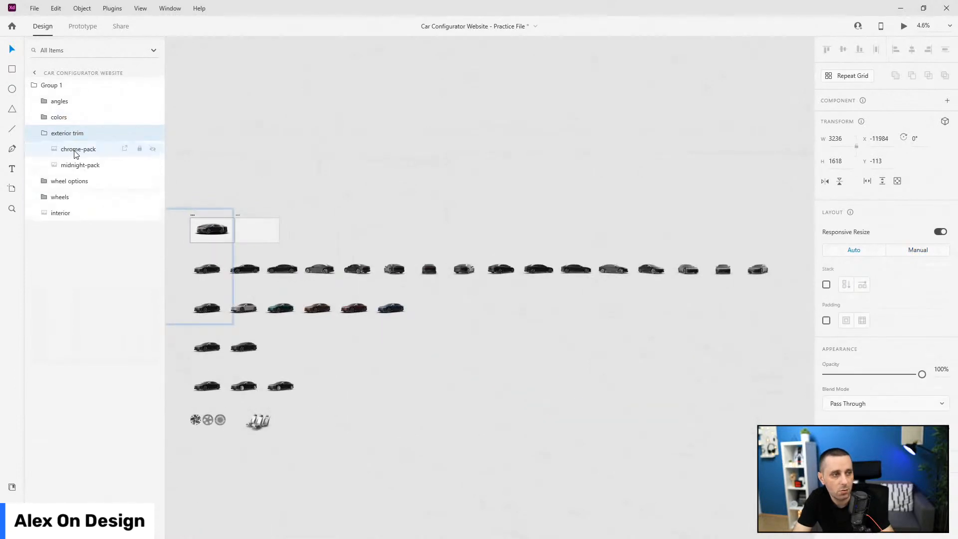
pyautogui.click(75, 148)
pyautogui.keyDown('shift'); pyautogui.click(79, 165); pyautogui.keyUp('shift')
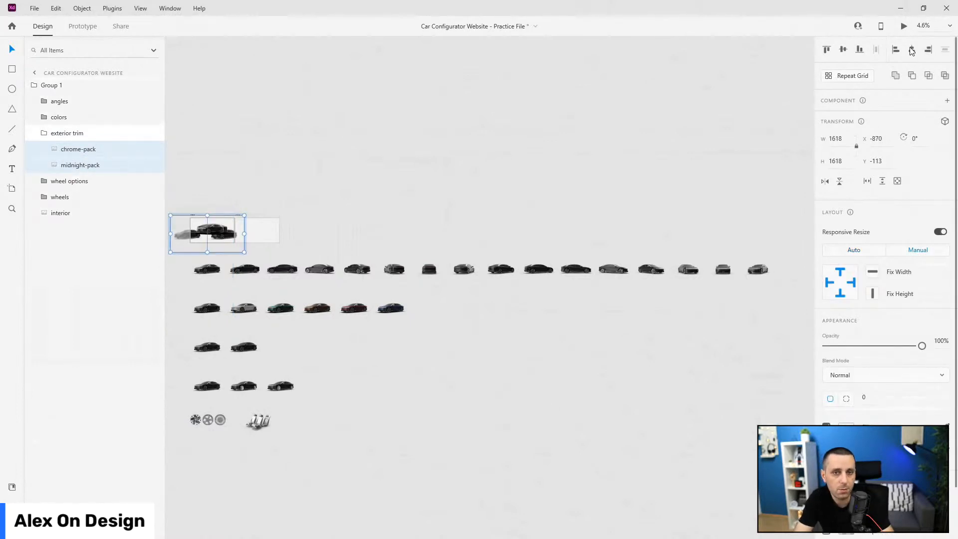
# - Move the trim image stack over the car on the Car Configurator Website artboard, to about X 201, Y -347, and collapse the exterior trim group
pyautogui.scroll(3, 172, 244)
pyautogui.scroll(5, 175, 166)
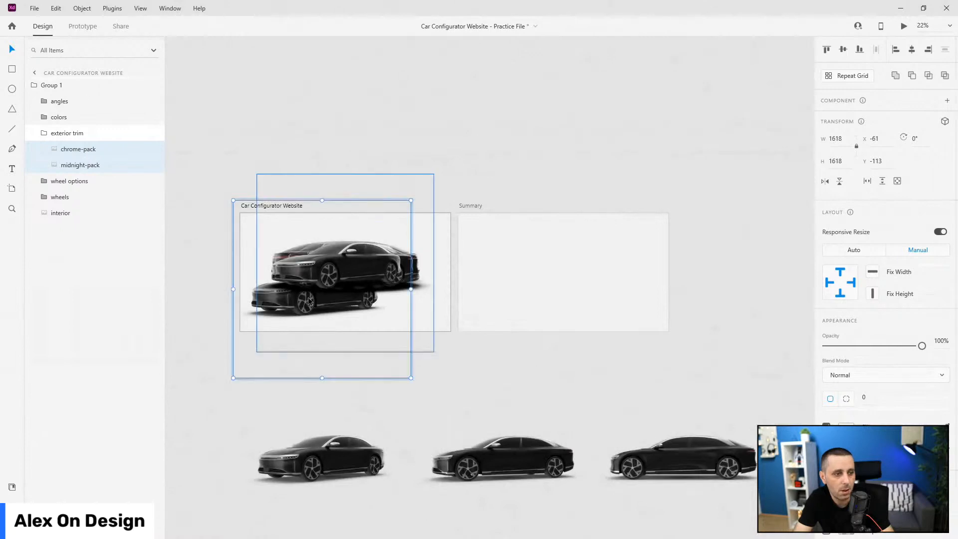
pyautogui.click(58, 100)
pyautogui.click(73, 137)
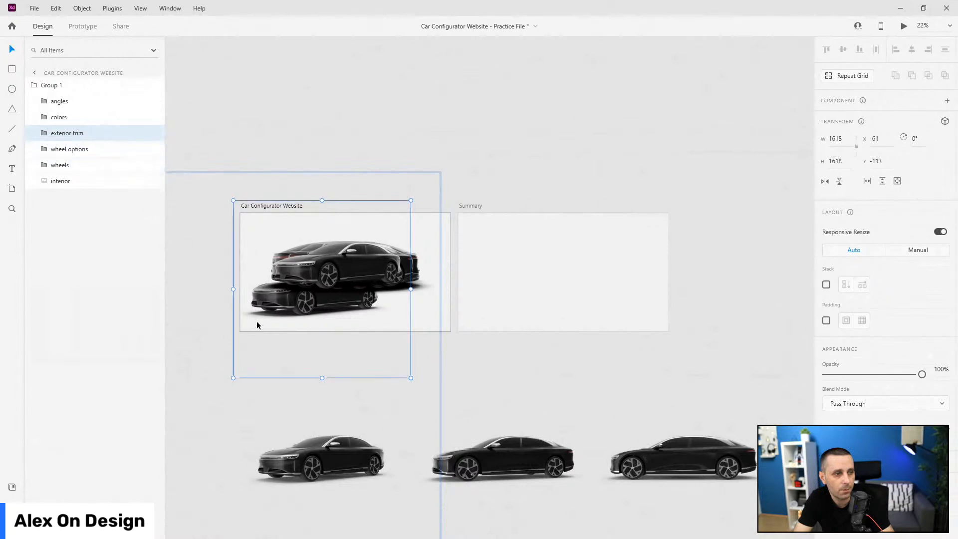
pyautogui.moveTo(247, 352); pyautogui.dragTo(276, 324)
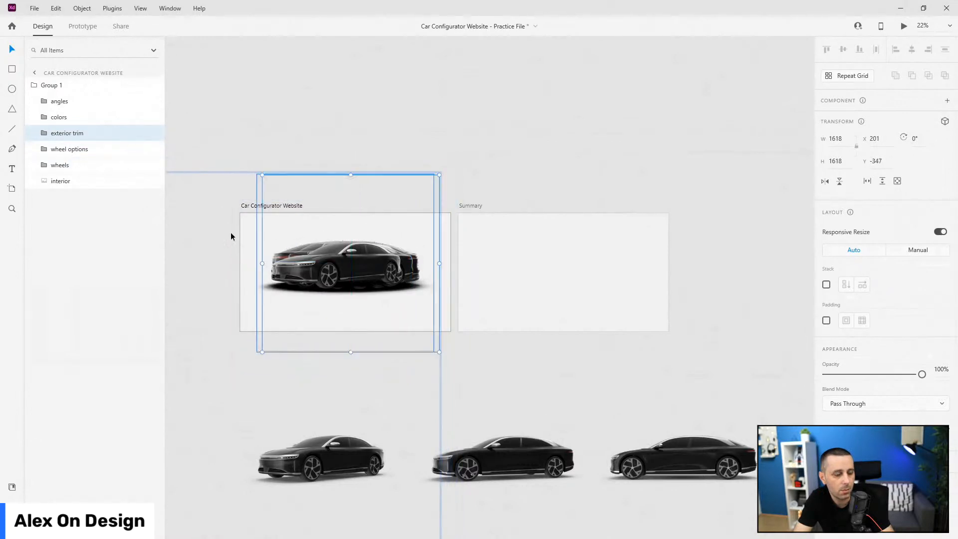
# - Select the default-look, sport-look and avantgarde-look images in wheel options and move them over the artboards, to about X 240, Y -386
pyautogui.click(73, 150)
pyautogui.scroll(-3, 509, 281)
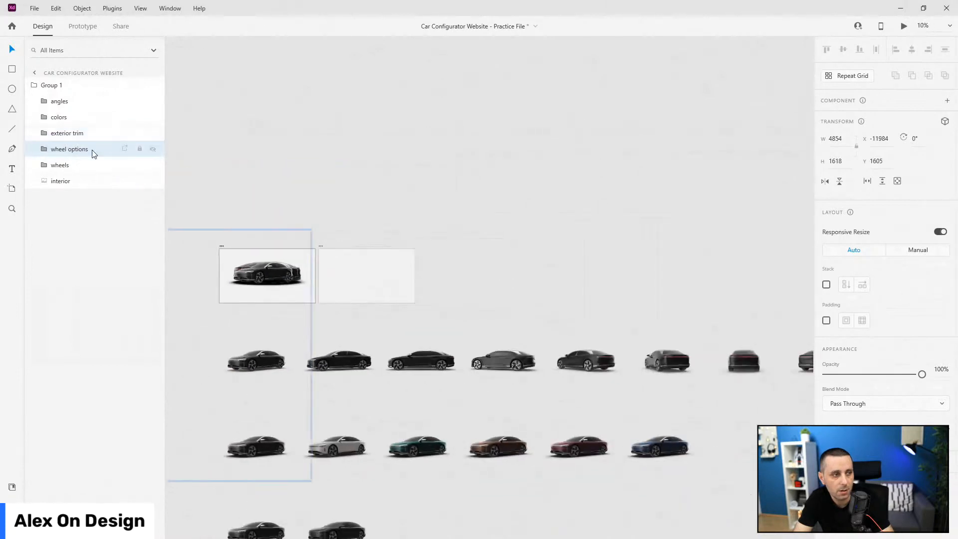
pyautogui.click(44, 148)
pyautogui.click(77, 164)
pyautogui.keyDown('shift'); pyautogui.click(88, 198); pyautogui.keyUp('shift')
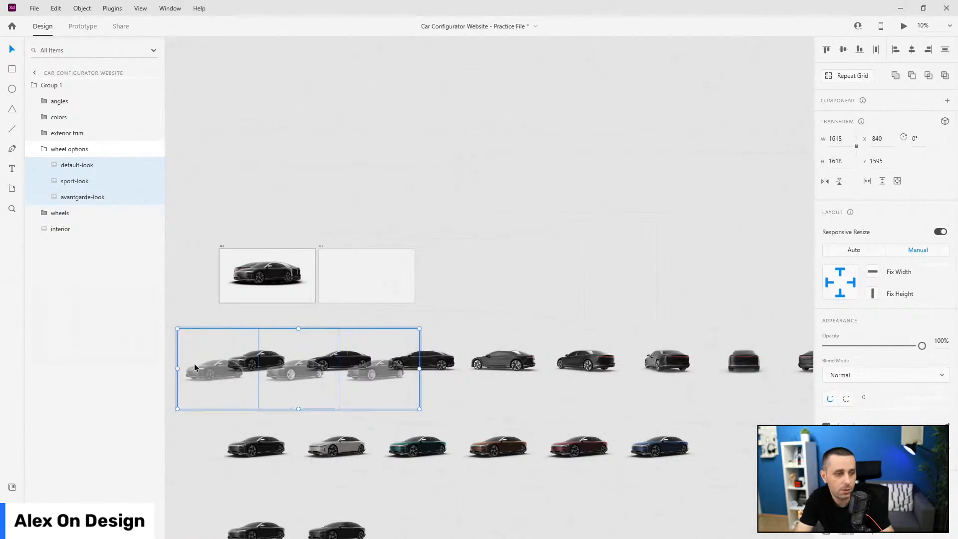
pyautogui.moveTo(193, 370); pyautogui.dragTo(247, 271)
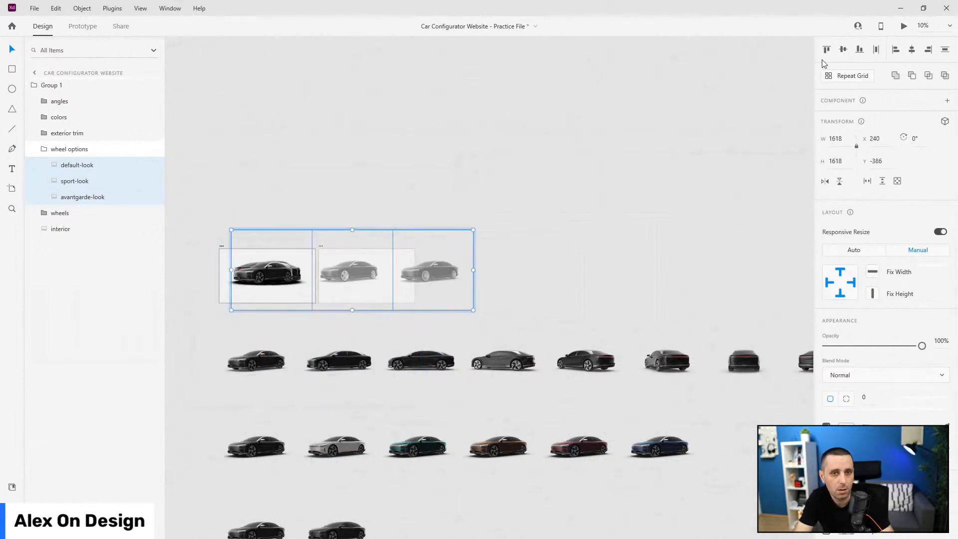
# - Center the three wheel option images horizontally on each other, collapse their group and move the stack over the car on the first artboard
pyautogui.click(842, 50)
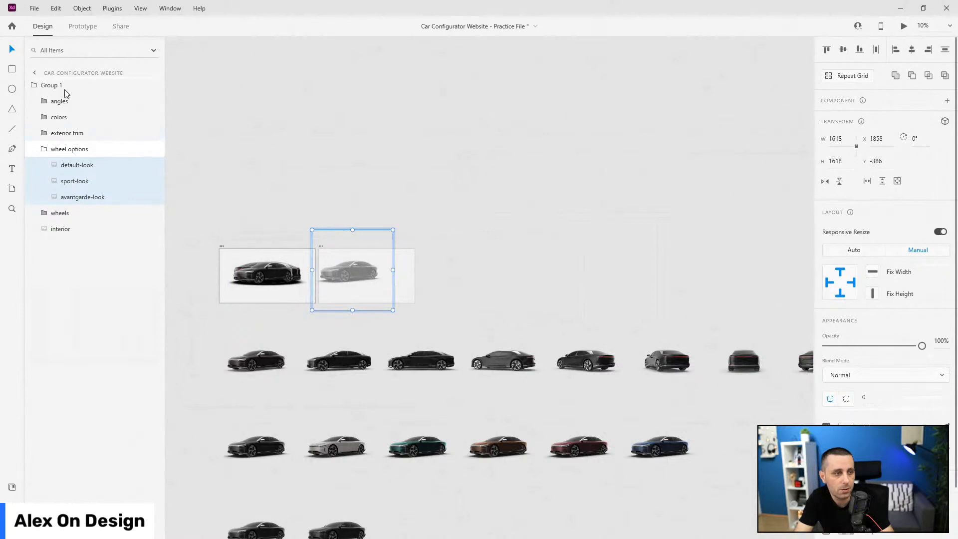
pyautogui.click(44, 148)
pyautogui.moveTo(388, 268); pyautogui.dragTo(282, 279)
# - Delete the wheels group and the interior image from Group 1
pyautogui.click(60, 164)
pyautogui.scroll(-3, 166, 349)
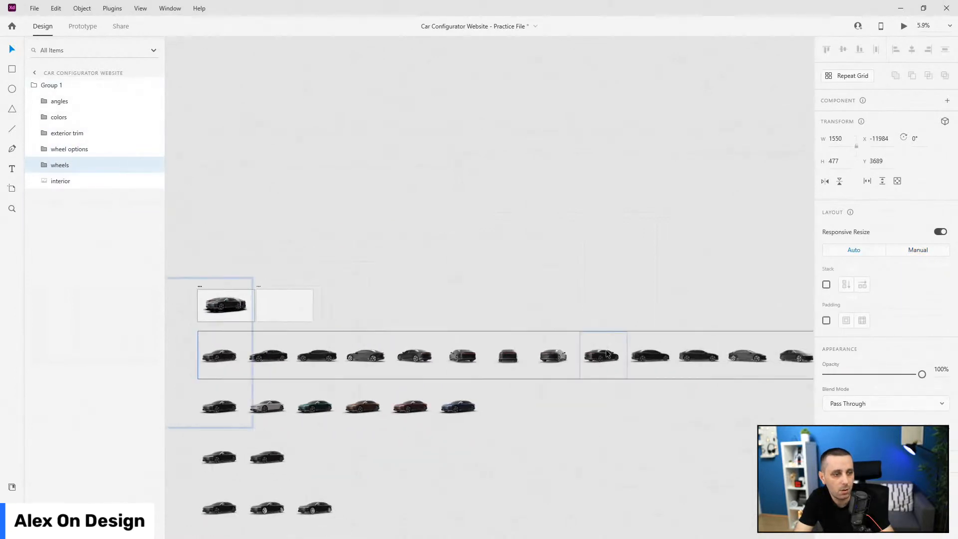
pyautogui.click(45, 165)
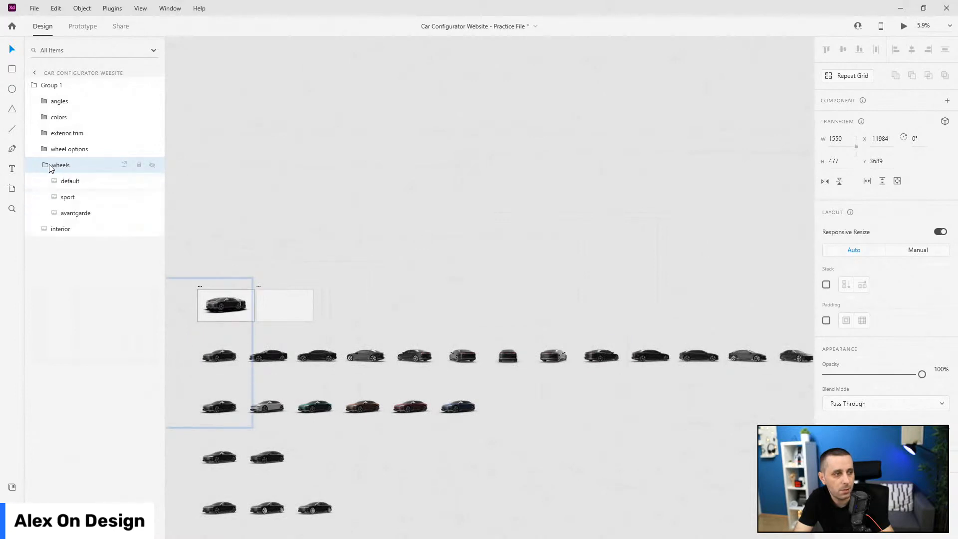
pyautogui.click(80, 183)
pyautogui.click(82, 197)
pyautogui.click(74, 168)
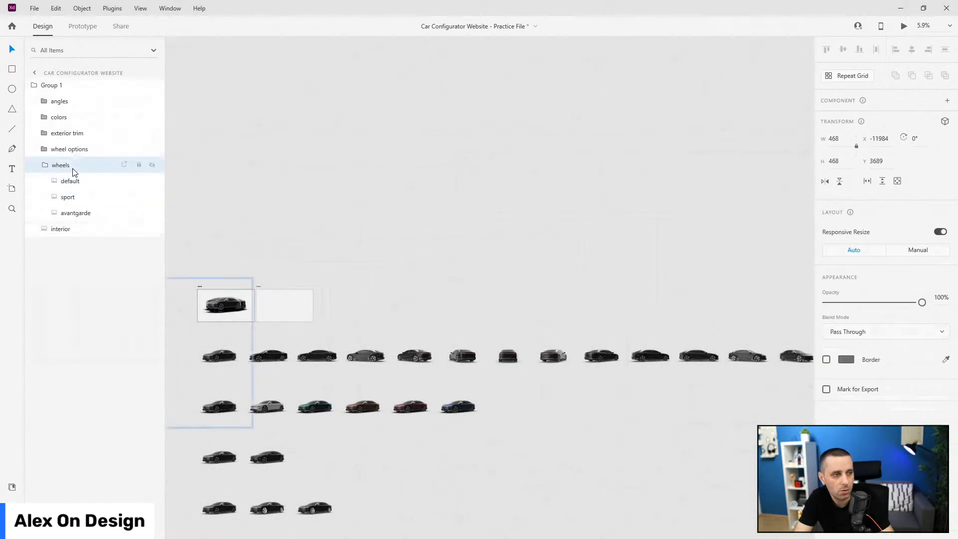
pyautogui.press('Delete')
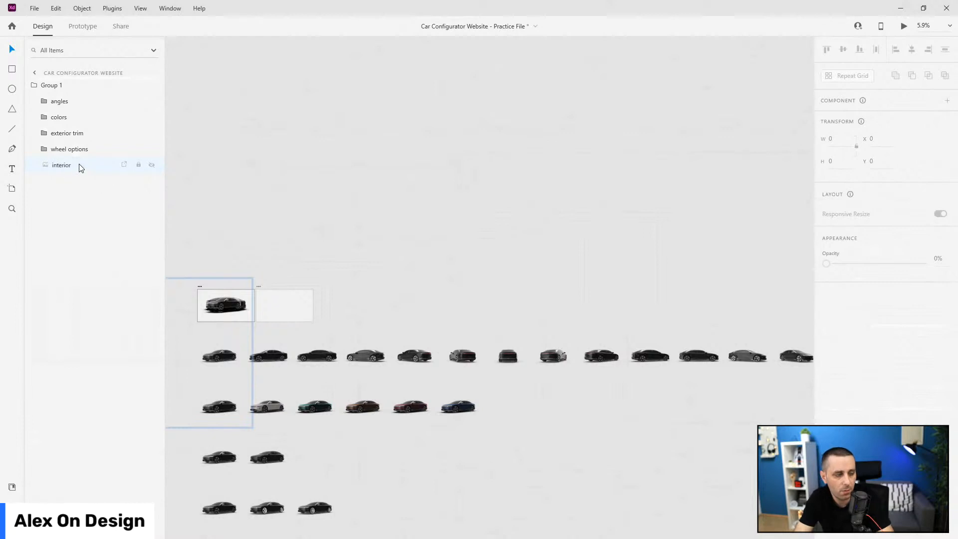
pyautogui.click(80, 167)
pyautogui.click(259, 220)
pyautogui.scroll(-5, 250, 349)
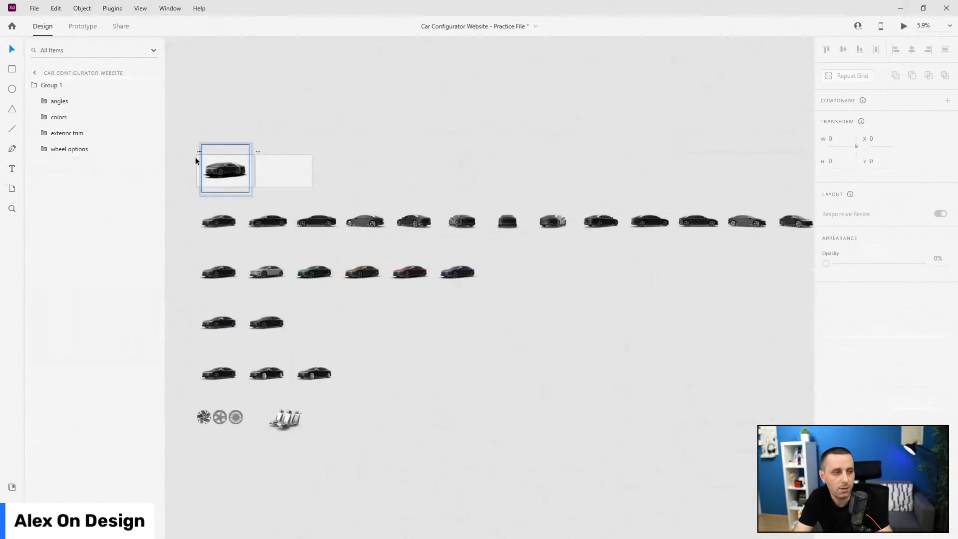
# - Center the angles, colors, exterior trim and wheel options groups horizontally and vertically on each other and ungroup Group 1
pyautogui.scroll(6, 193, 159)
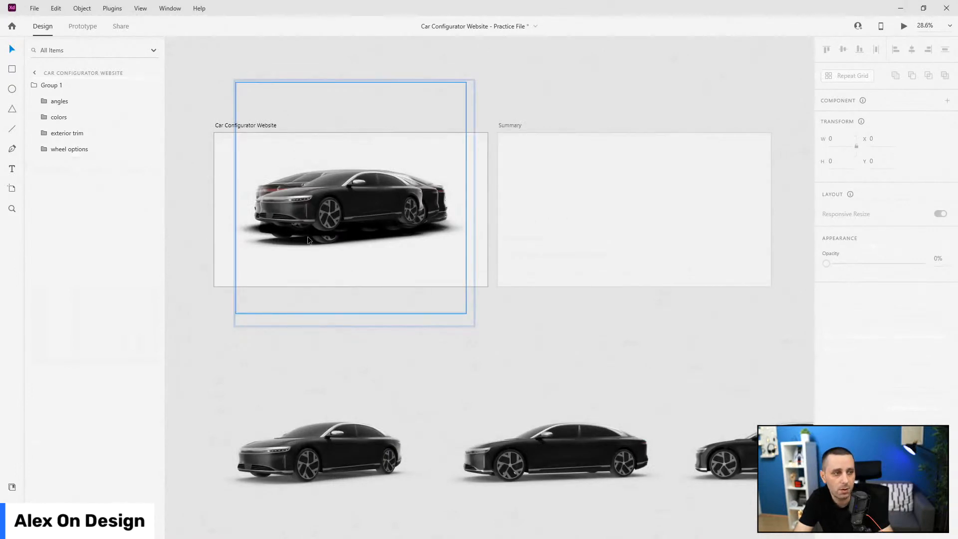
pyautogui.click(68, 100)
pyautogui.keyDown('shift'); pyautogui.click(85, 150); pyautogui.keyUp('shift')
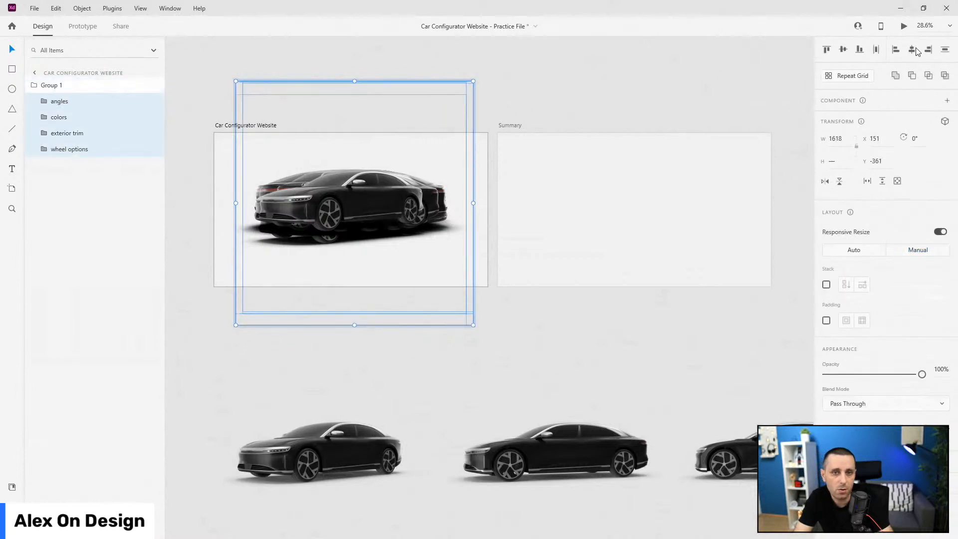
pyautogui.click(915, 51)
pyautogui.click(842, 50)
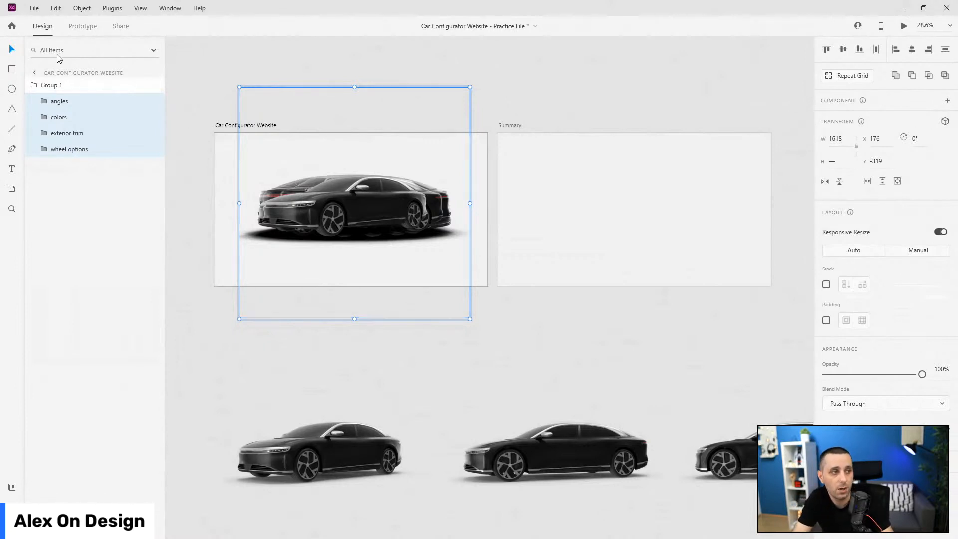
pyautogui.rightClick(56, 87)
pyautogui.click(121, 253)
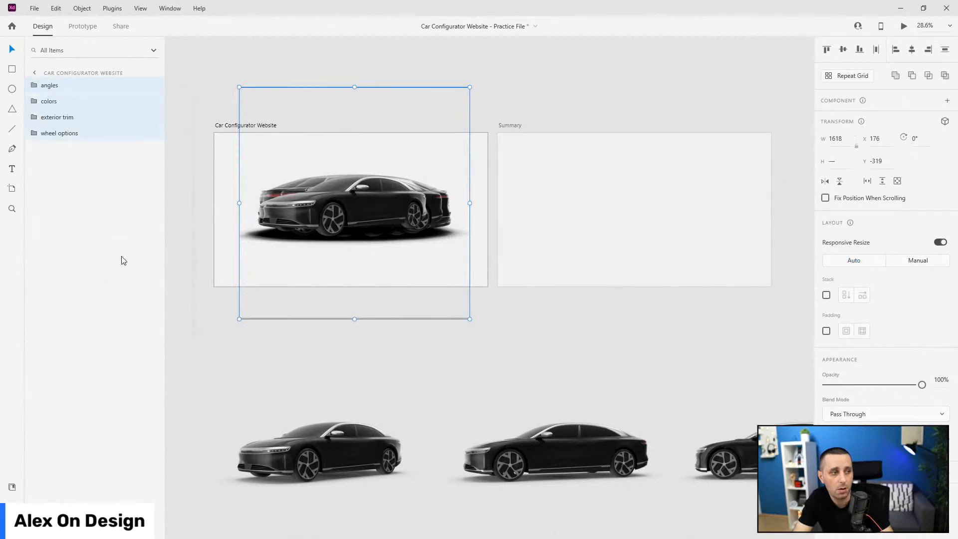
# - Hide images 2 to 16 in the angles group, keeping only image 1 shown, and collapse the group
pyautogui.click(34, 85)
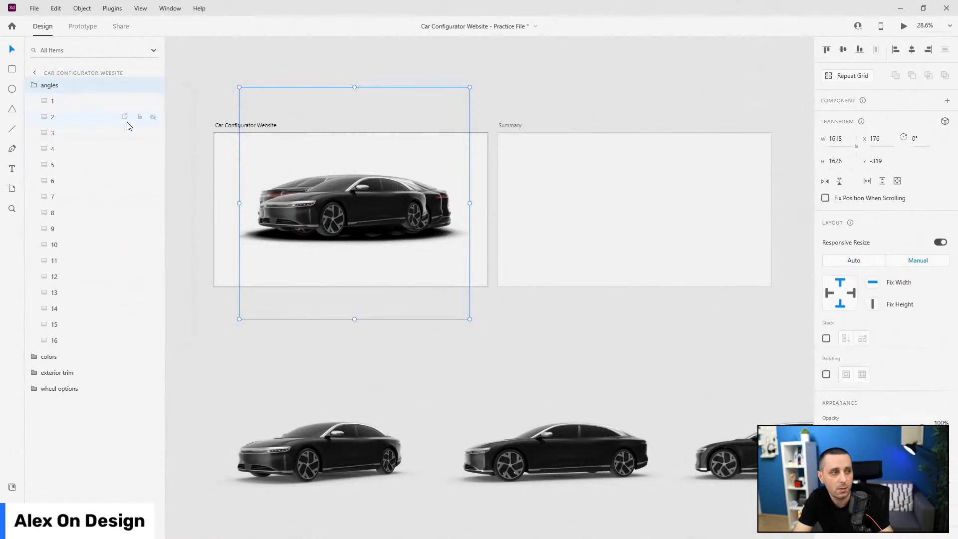
pyautogui.click(152, 117)
pyautogui.click(152, 132)
pyautogui.click(153, 149)
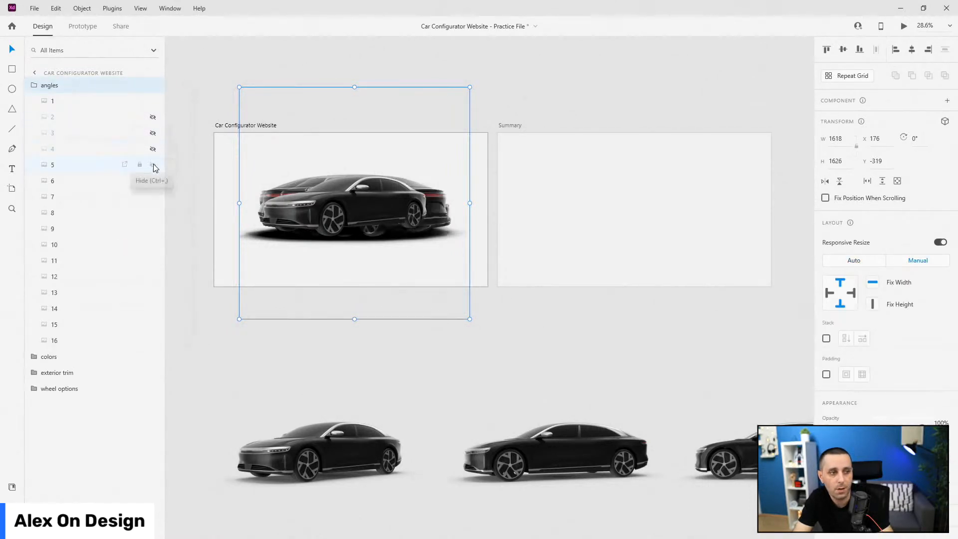
pyautogui.click(152, 164)
pyautogui.click(153, 183)
pyautogui.click(153, 196)
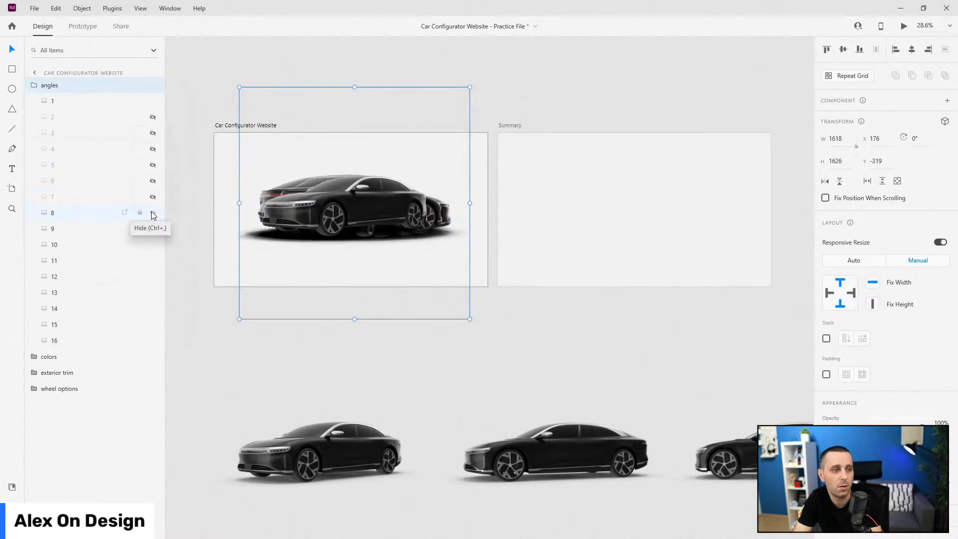
pyautogui.click(151, 212)
pyautogui.click(152, 229)
pyautogui.click(152, 245)
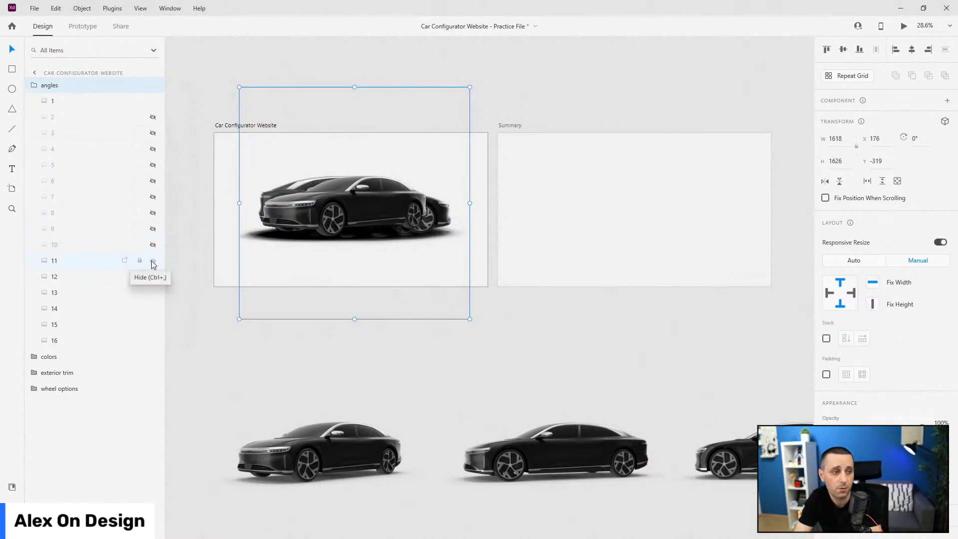
pyautogui.click(152, 260)
pyautogui.click(152, 277)
pyautogui.click(152, 292)
pyautogui.click(153, 308)
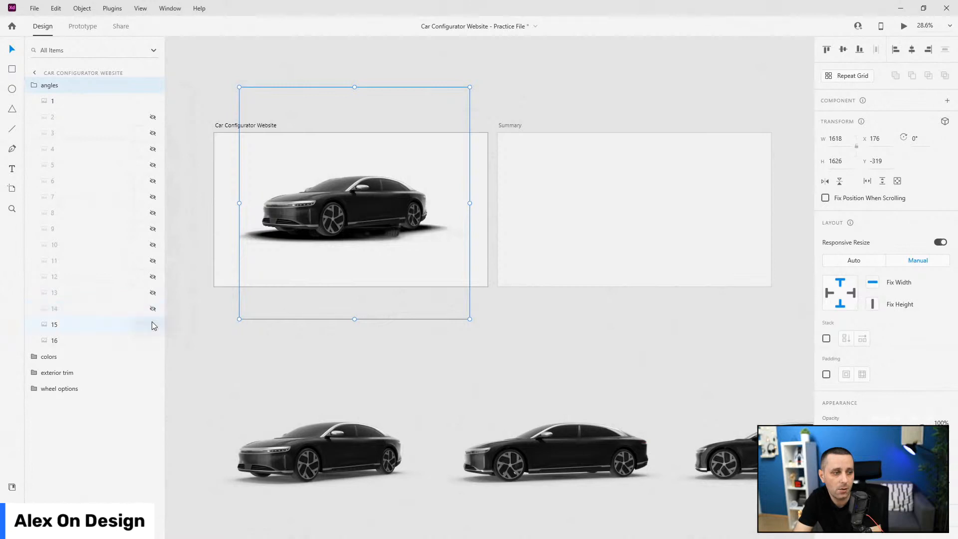
pyautogui.click(153, 324)
pyautogui.click(152, 340)
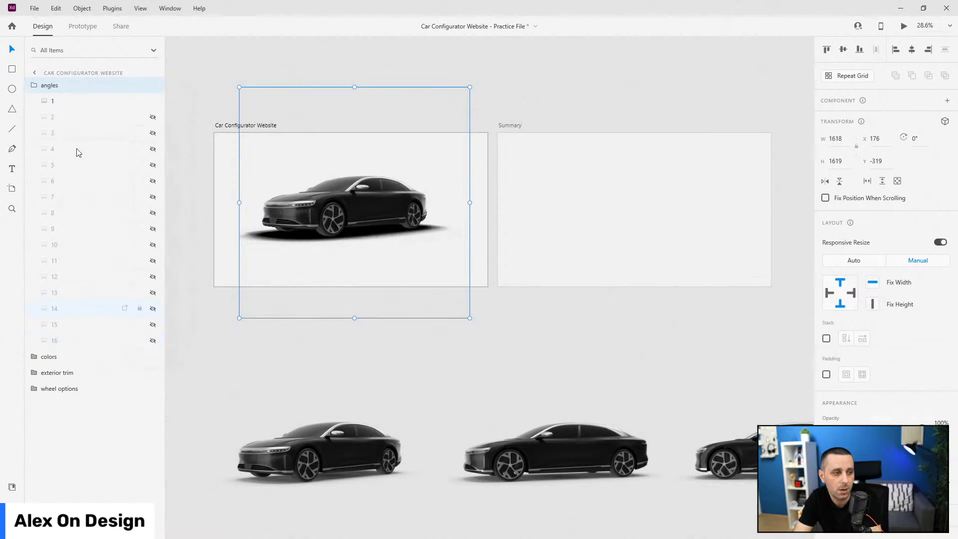
pyautogui.click(34, 86)
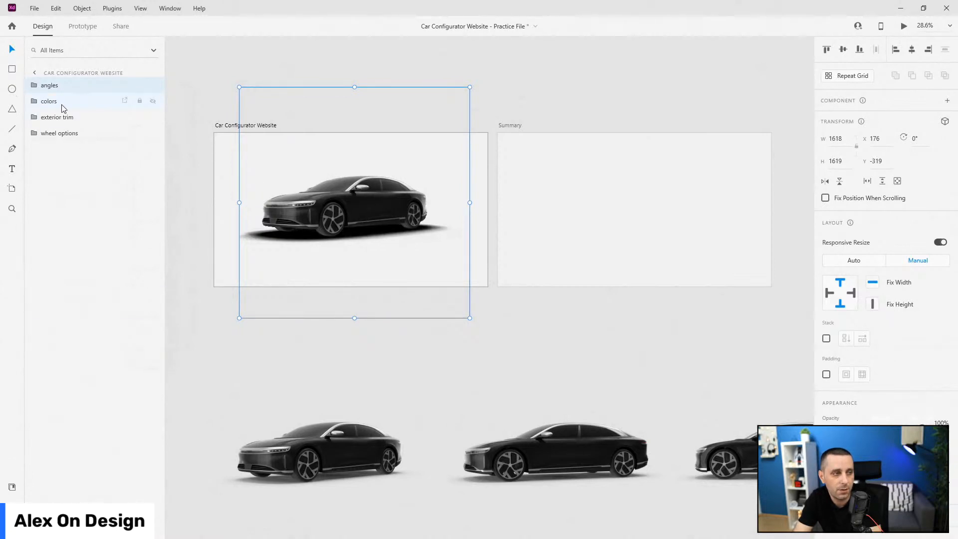
# - Check the images inside the colors group, collapse it and place colors above angles in the layer order
pyautogui.click(63, 106)
pyautogui.click(34, 101)
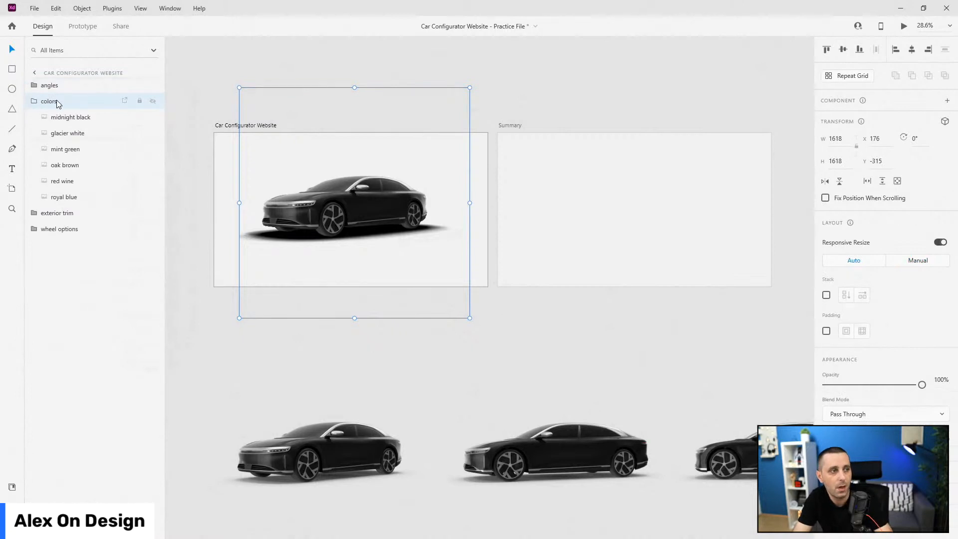
pyautogui.click(34, 101)
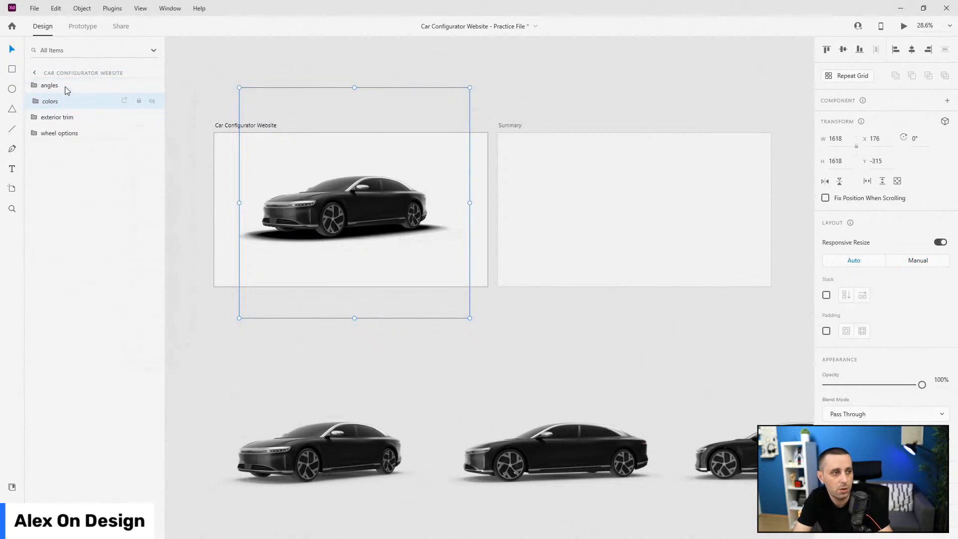
pyautogui.moveTo(65, 86); pyautogui.dragTo(65, 79)
# - Nudge the colors group up to Y -318 to line its car up with the angles image
pyautogui.scroll(2, 292, 197)
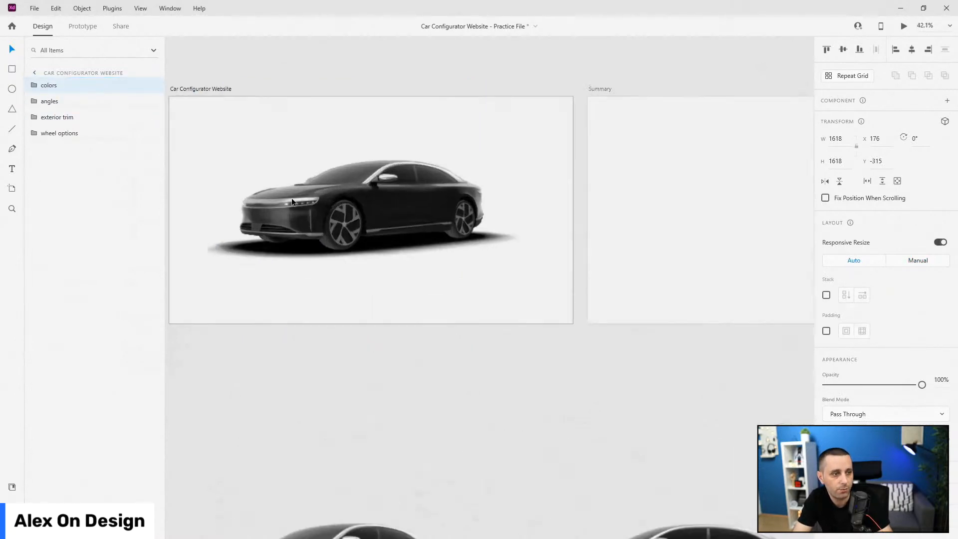
pyautogui.scroll(8, 291, 197)
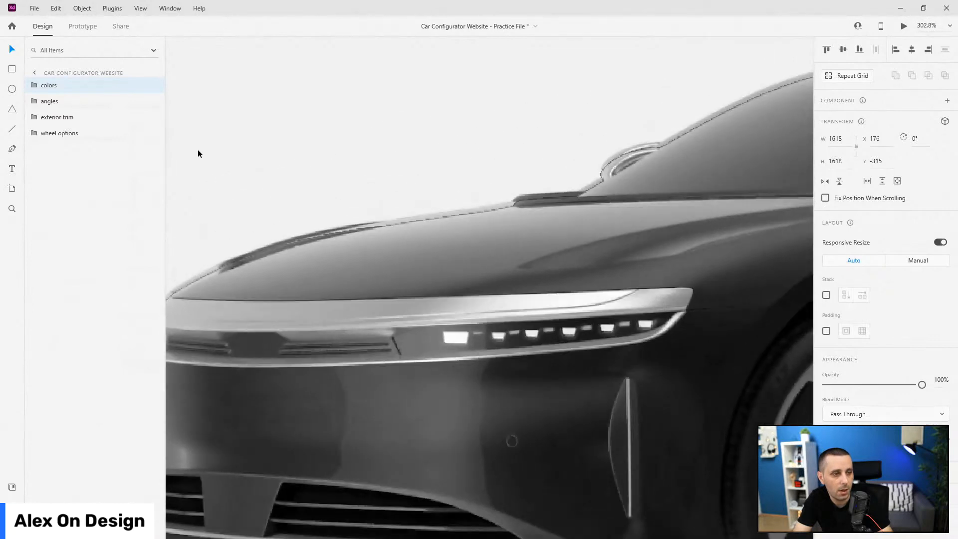
pyautogui.press('Up')
pyautogui.press('Up')
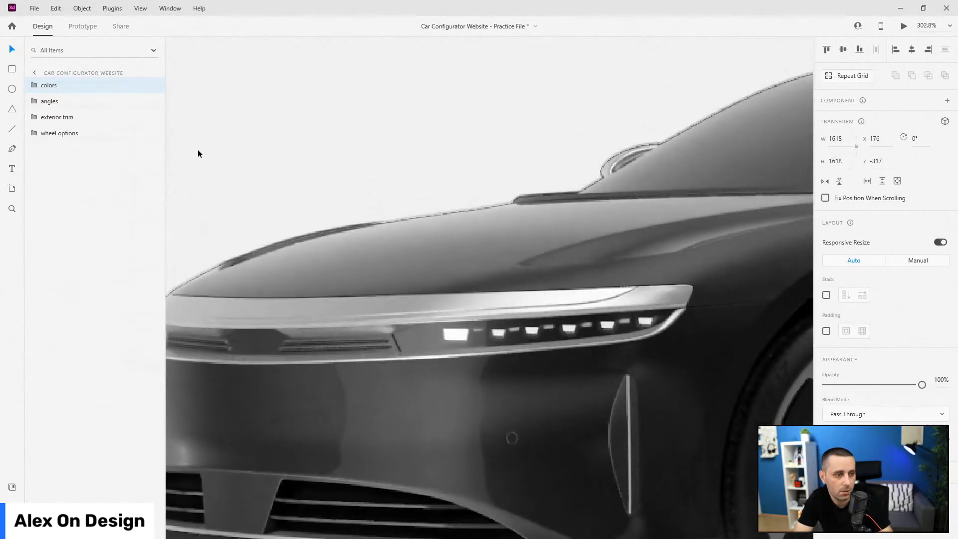
pyautogui.press('Up')
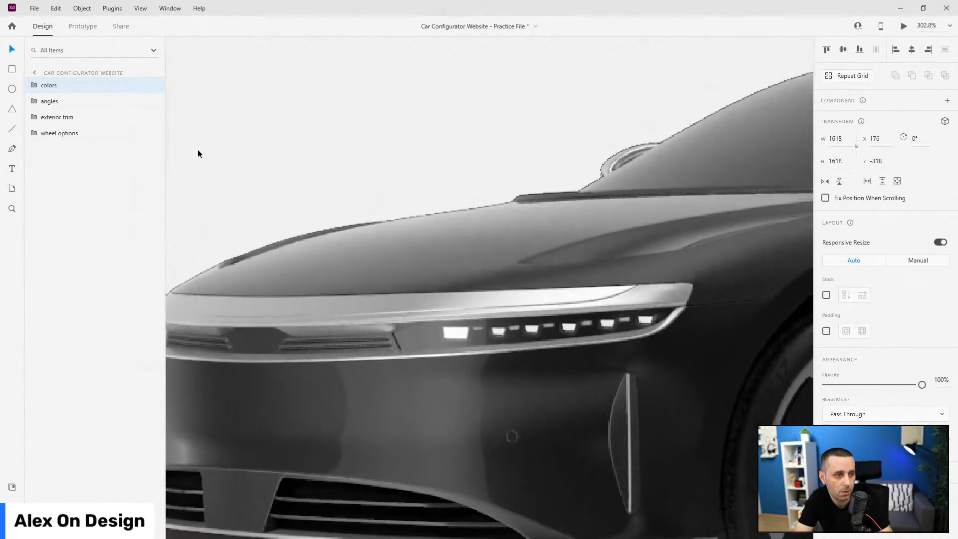
# - Compare the colors group with the car beneath by toggling its visibility and nudge it up to Y -319
pyautogui.scroll(-10, 351, 119)
pyautogui.scroll(4, 335, 119)
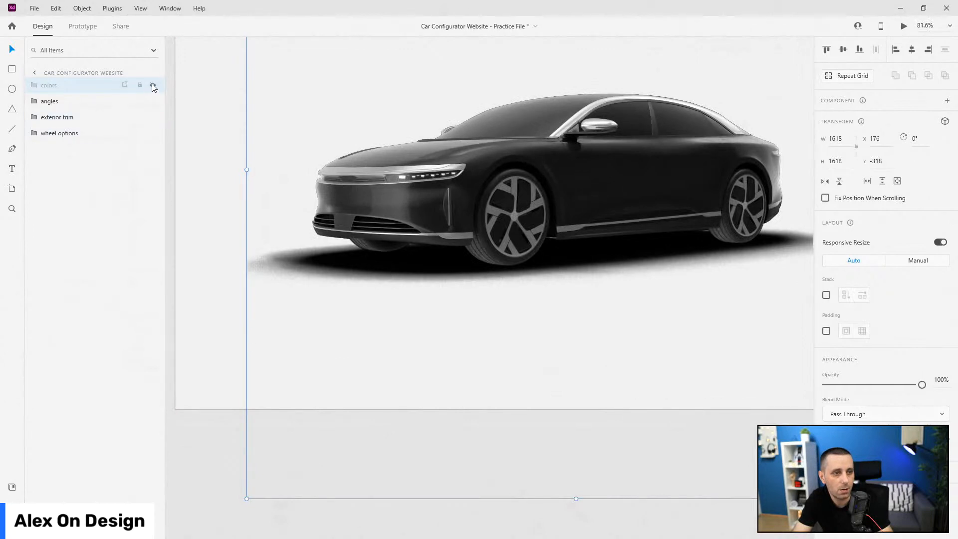
pyautogui.click(153, 86)
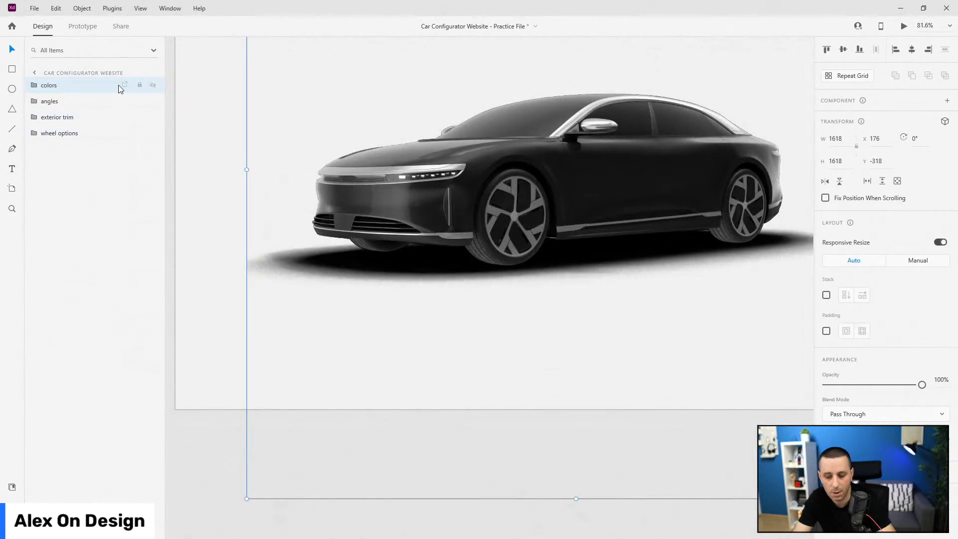
pyautogui.press('Up')
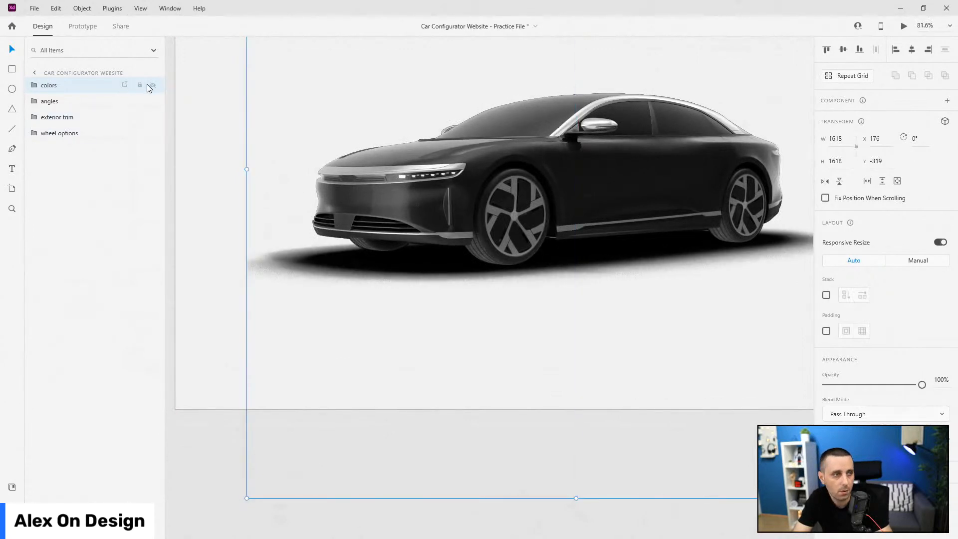
# - Nudge the colors group down to Y -318 while toggling its visibility against the car beneath, and leave it hidden
pyautogui.click(152, 85)
pyautogui.click(153, 85)
pyautogui.press('Down')
pyautogui.click(152, 85)
pyautogui.click(152, 86)
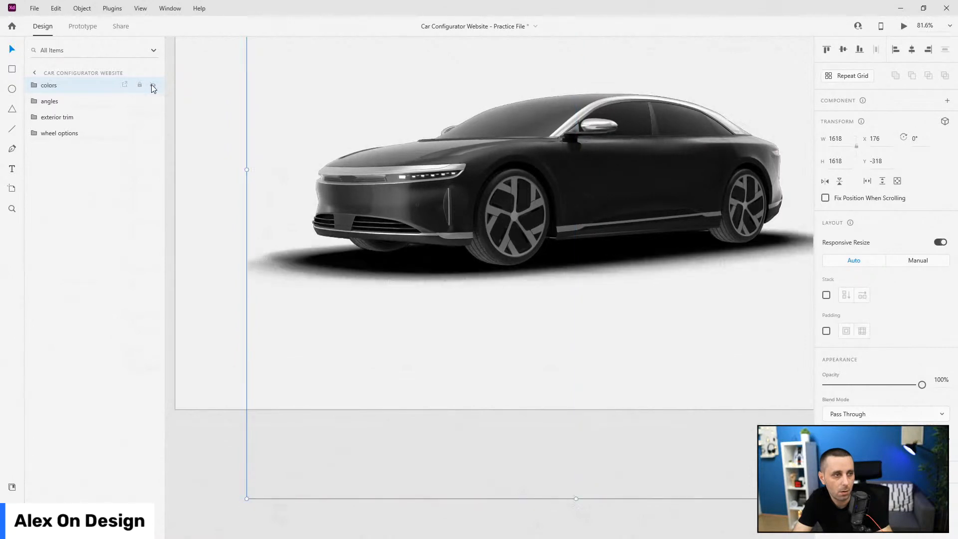
pyautogui.click(152, 85)
pyautogui.click(152, 85)
pyautogui.click(153, 85)
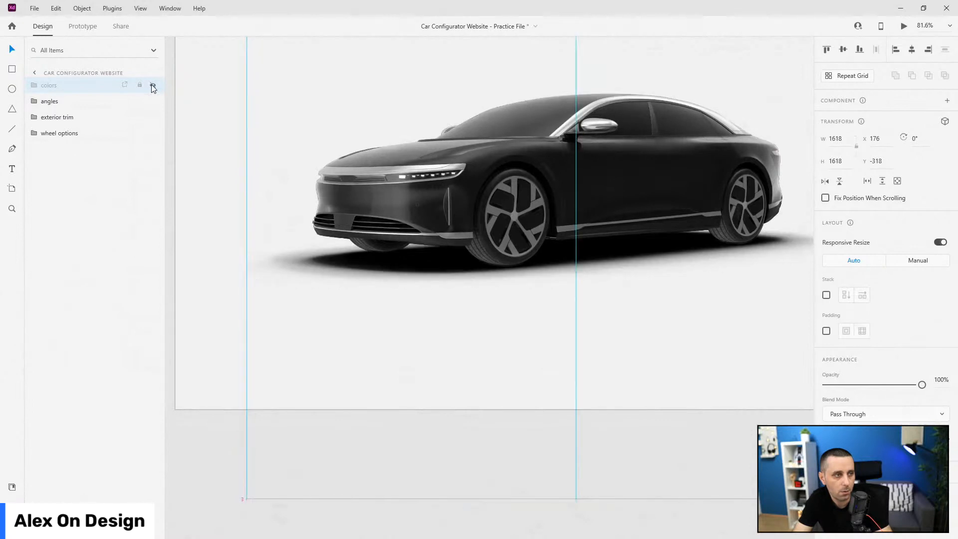
pyautogui.click(152, 85)
pyautogui.click(152, 85)
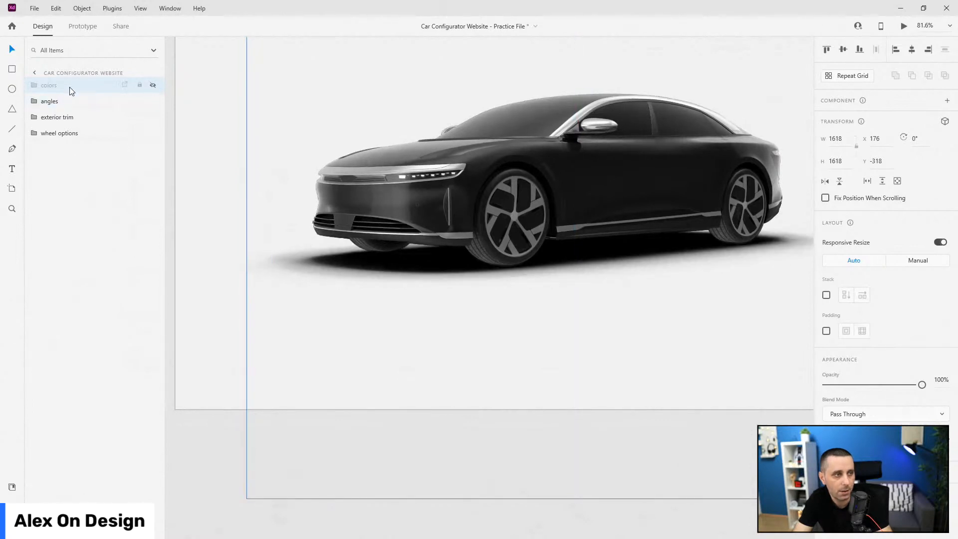
# - Place the hidden colors group below exterior trim and compare exterior trim with the car by toggling its visibility
pyautogui.moveTo(72, 91)
pyautogui.mouseDown()
pyautogui.moveTo(72, 108)
pyautogui.moveTo(74, 99)
pyautogui.mouseUp()
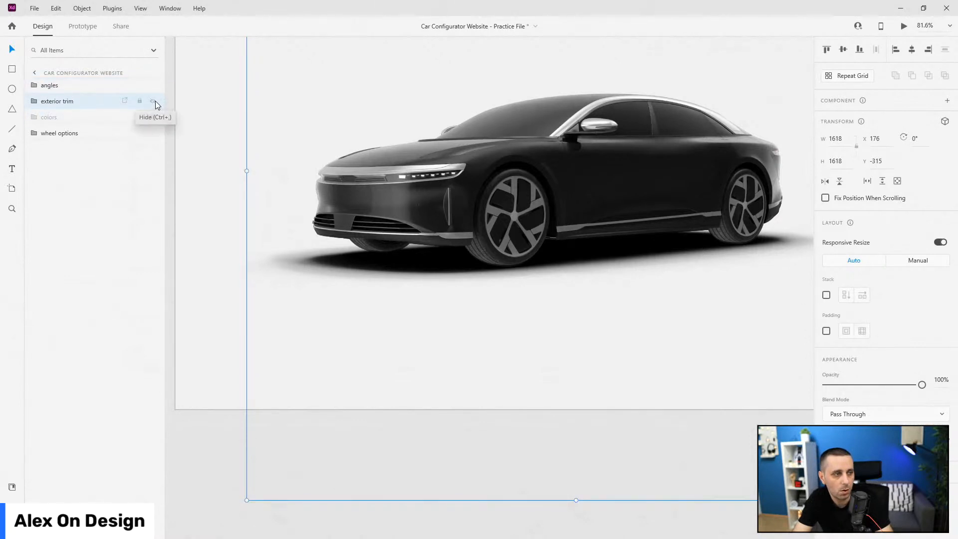
pyautogui.click(153, 101)
pyautogui.scroll(-2, 277, 155)
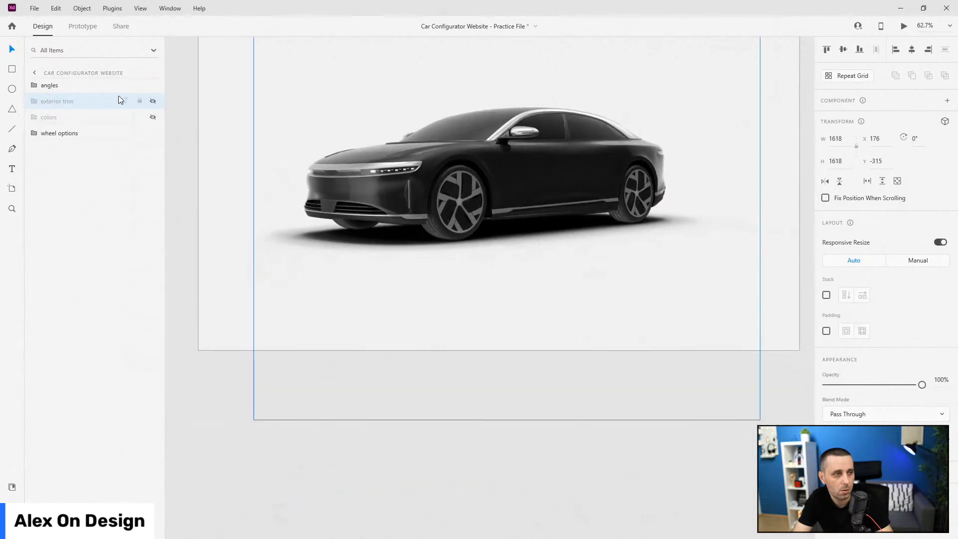
pyautogui.click(153, 101)
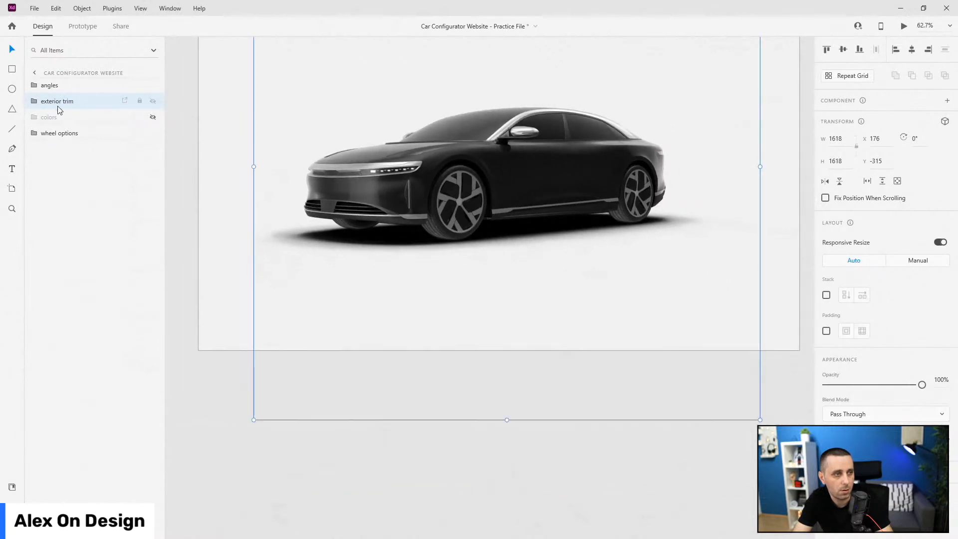
pyautogui.scroll(6, 394, 127)
pyautogui.click(152, 102)
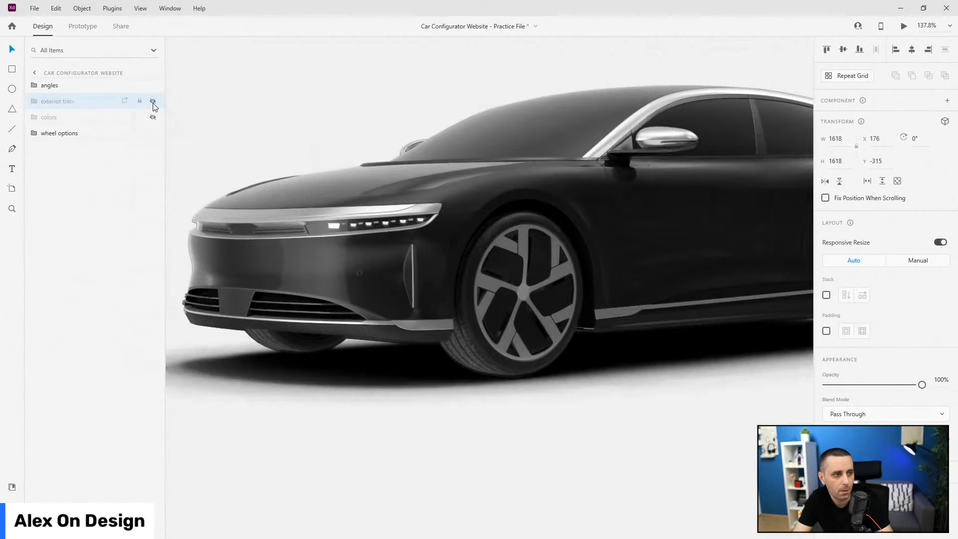
pyautogui.click(152, 101)
# - Check the chrome-pack image inside exterior trim, collapse the group and place it above angles in the layer order
pyautogui.click(37, 102)
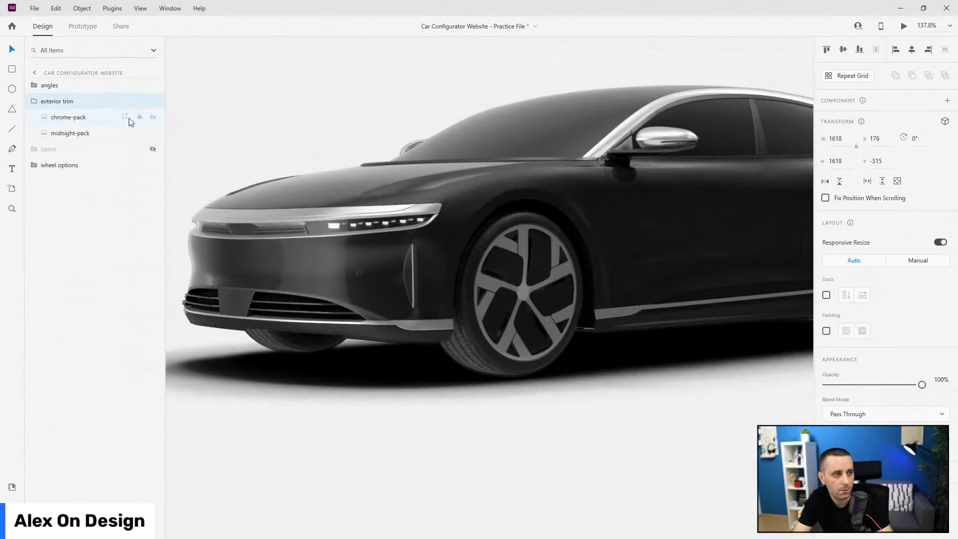
pyautogui.click(153, 118)
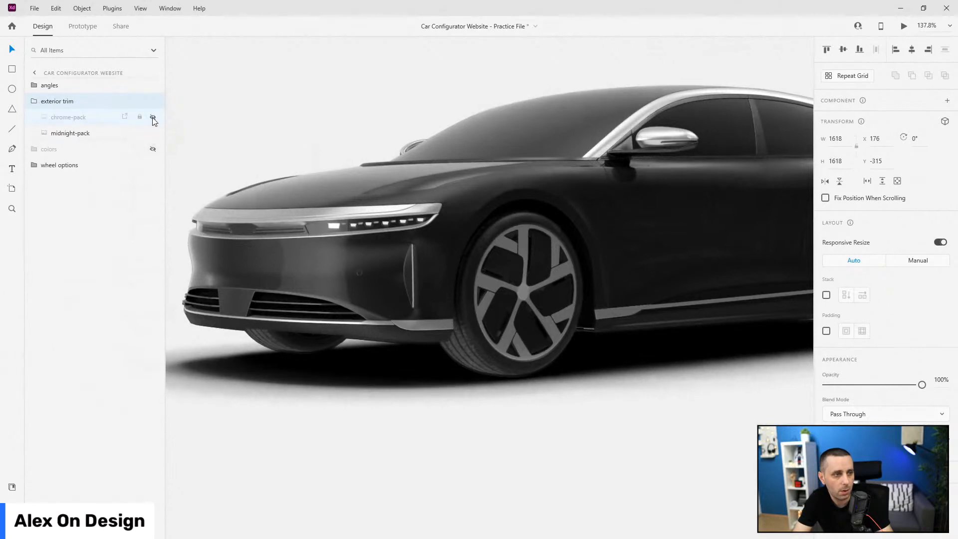
pyautogui.click(152, 118)
pyautogui.click(34, 101)
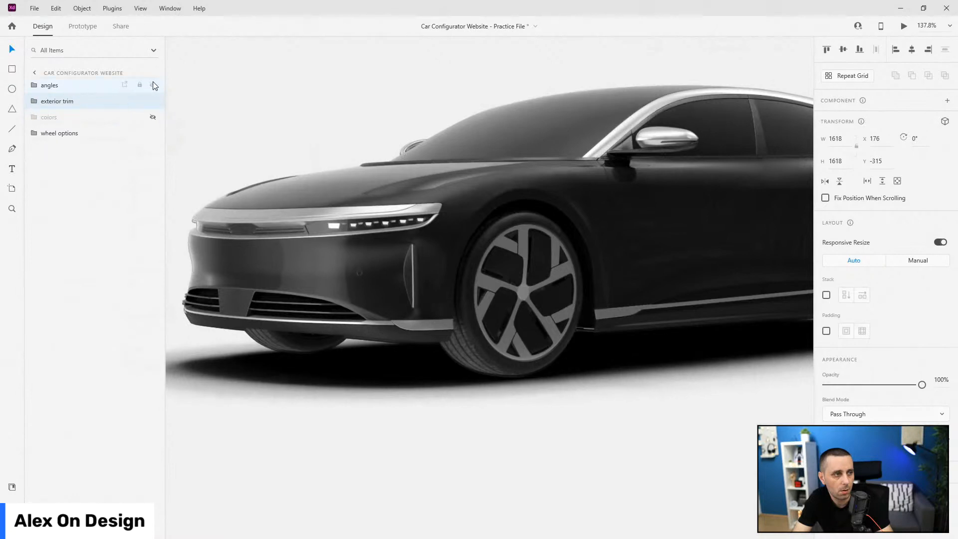
pyautogui.moveTo(70, 98); pyautogui.dragTo(78, 79)
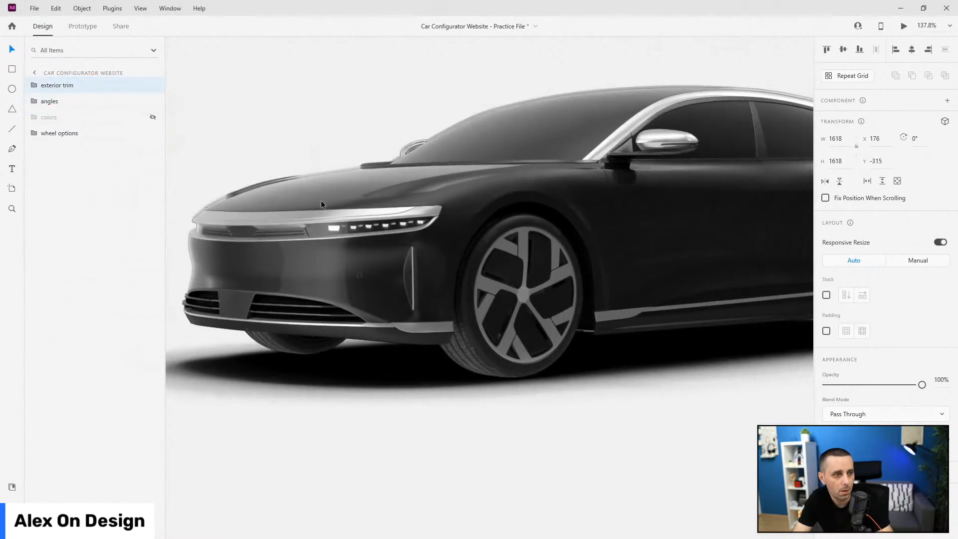
# - Nudge the exterior trim group up to Y -321 over the angles image
pyautogui.press('Up')
pyautogui.press('Up')
pyautogui.press('Up')
pyautogui.press('Up')
pyautogui.press('Up')
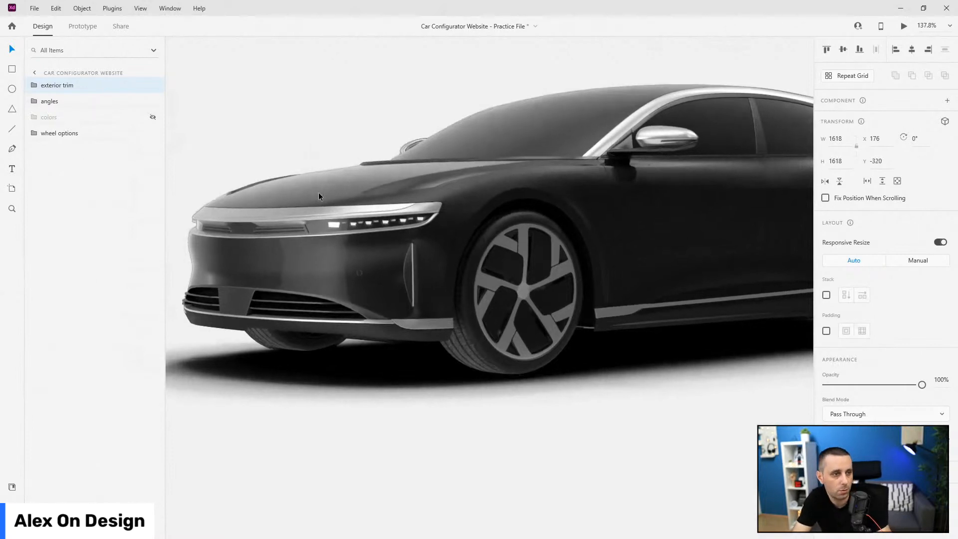
pyautogui.press('Up')
# - Fine-tune the exterior trim group to Y -318, toggling its visibility to match it with the car beneath
pyautogui.click(152, 85)
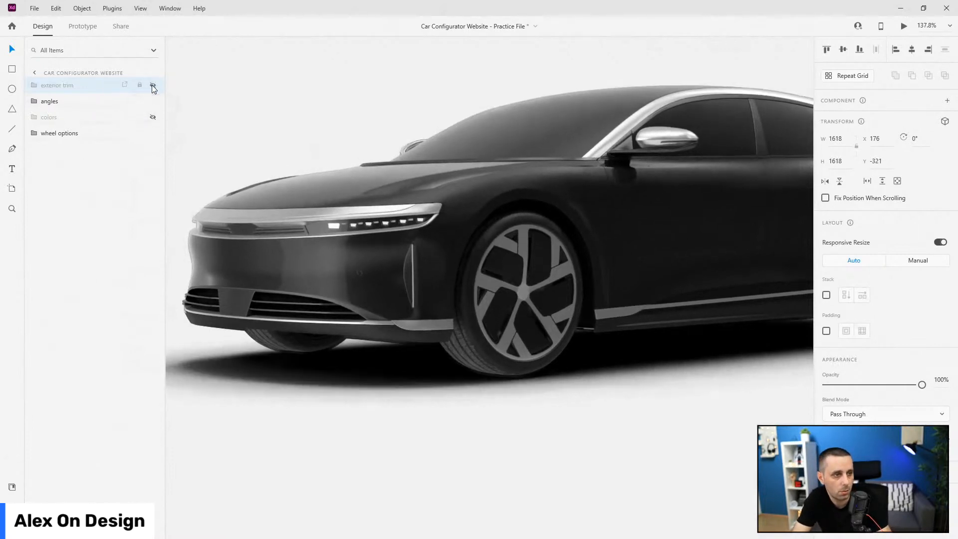
pyautogui.click(152, 85)
pyautogui.click(152, 85)
pyautogui.click(152, 85)
pyautogui.press('Down')
pyautogui.click(152, 85)
pyautogui.click(153, 86)
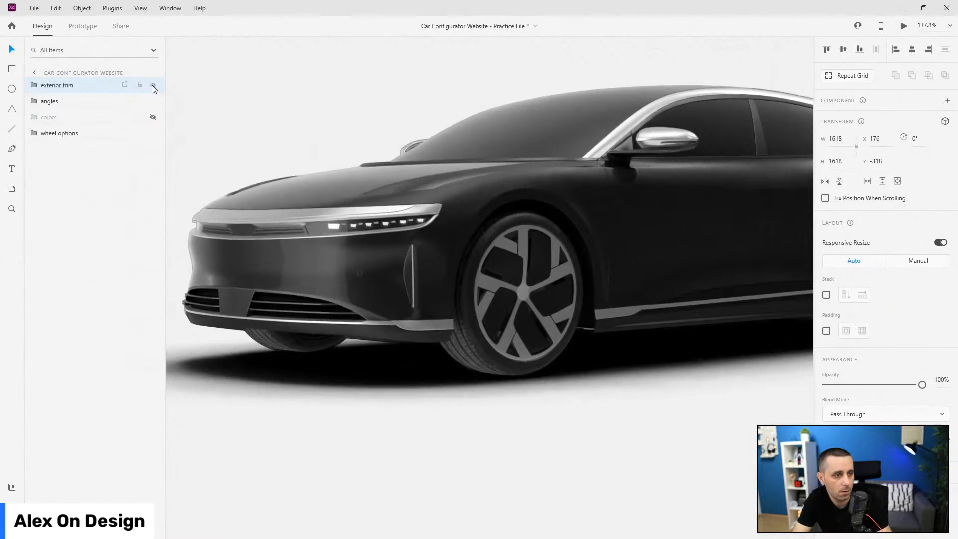
pyautogui.click(153, 85)
pyautogui.click(152, 85)
pyautogui.press('Down')
pyautogui.click(152, 85)
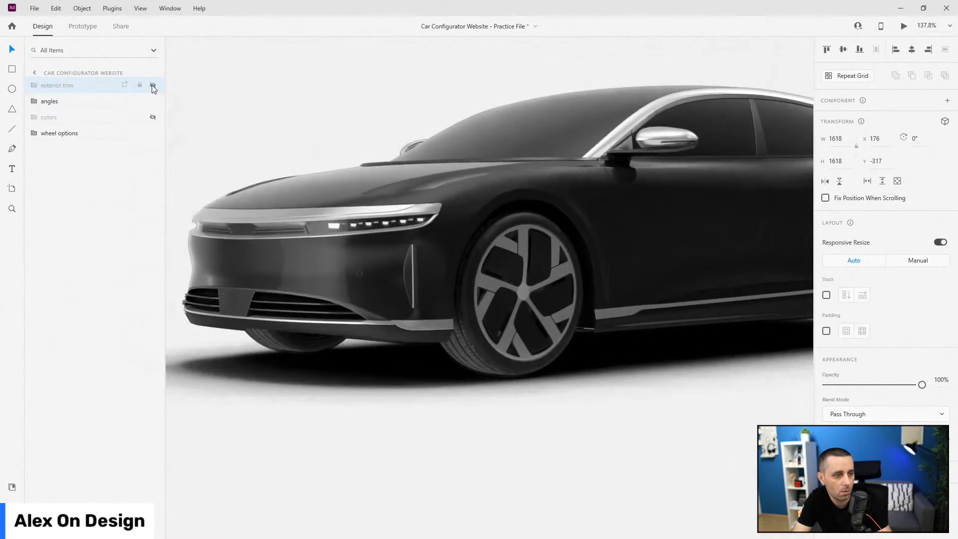
pyautogui.click(152, 85)
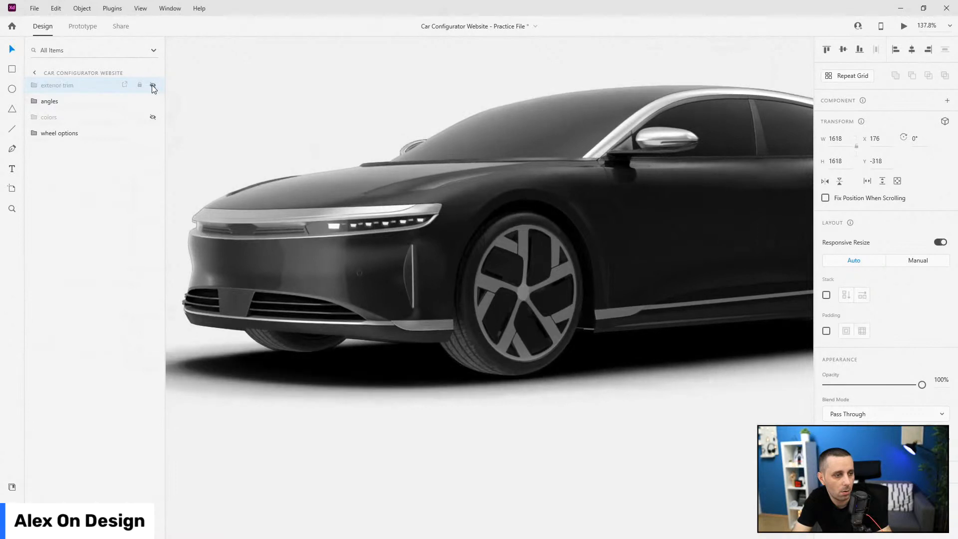
pyautogui.click(152, 85)
pyautogui.click(152, 85)
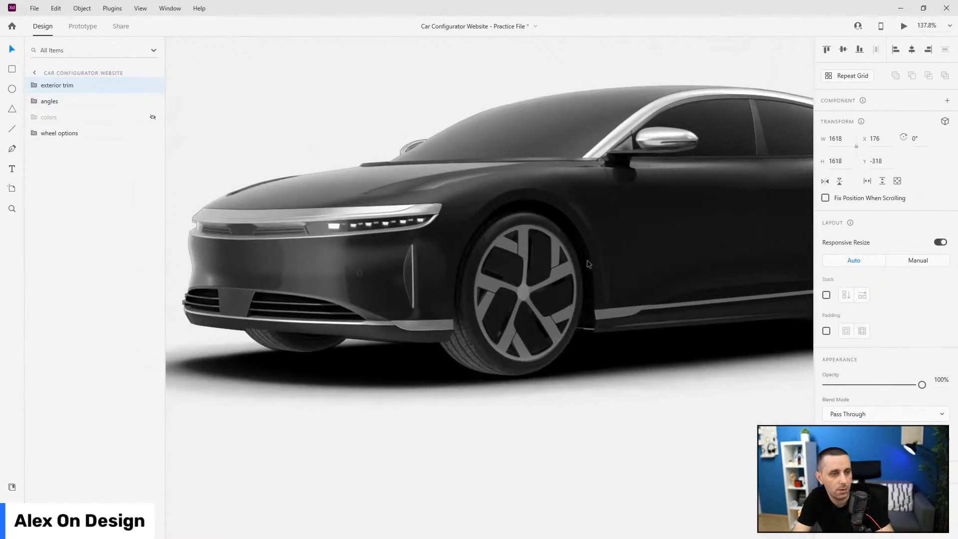
pyautogui.scroll(-5, 520, 256)
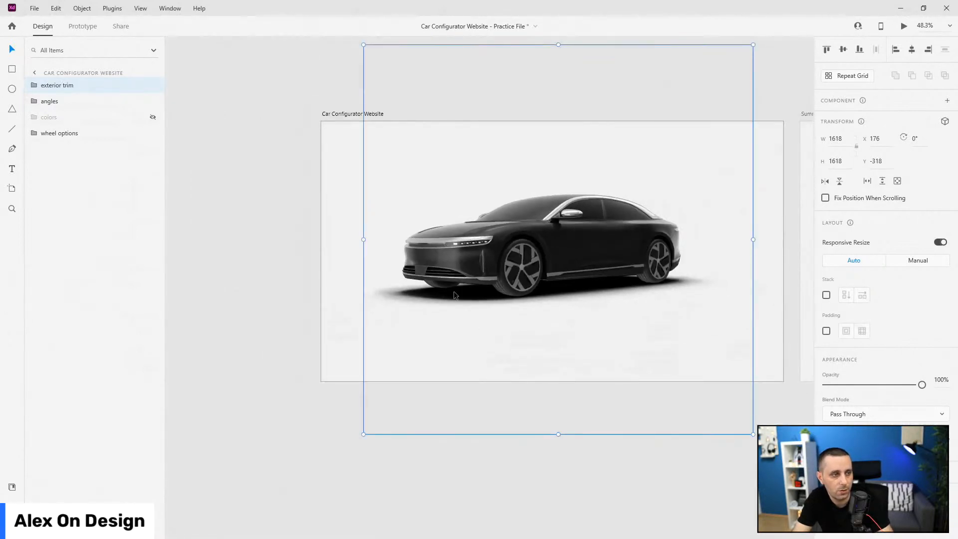
# - Hide the exterior trim group and place wheel options directly above angles in the layer order
pyautogui.click(152, 85)
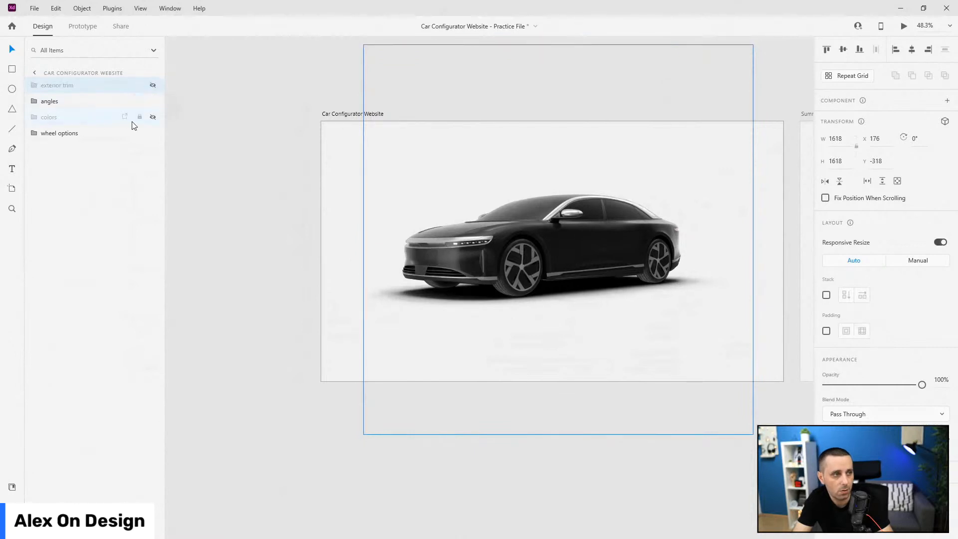
pyautogui.click(141, 137)
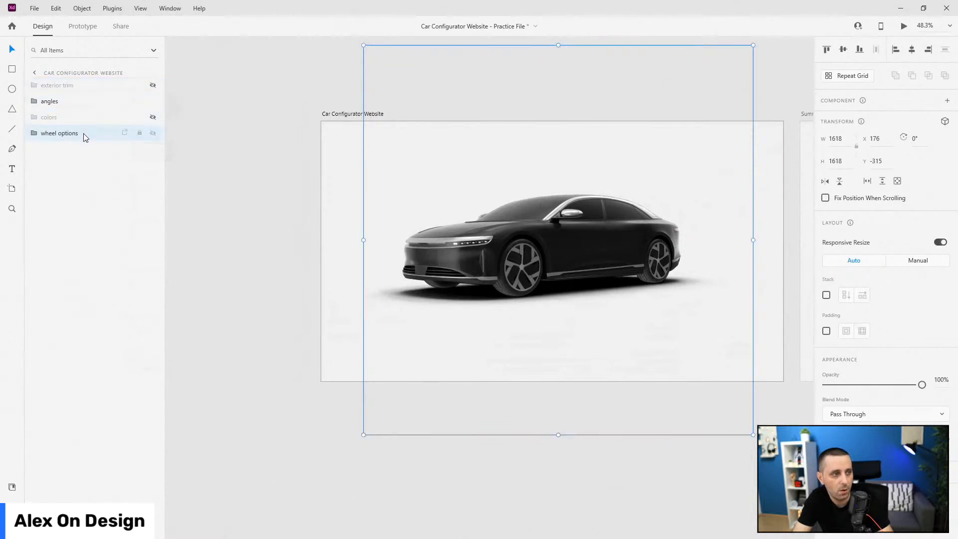
pyautogui.moveTo(83, 133); pyautogui.dragTo(88, 94)
# - Nudge the wheel options group up to Y -319, toggling its visibility to line its car up with the angles image
pyautogui.scroll(1, 474, 220)
pyautogui.scroll(5, 474, 220)
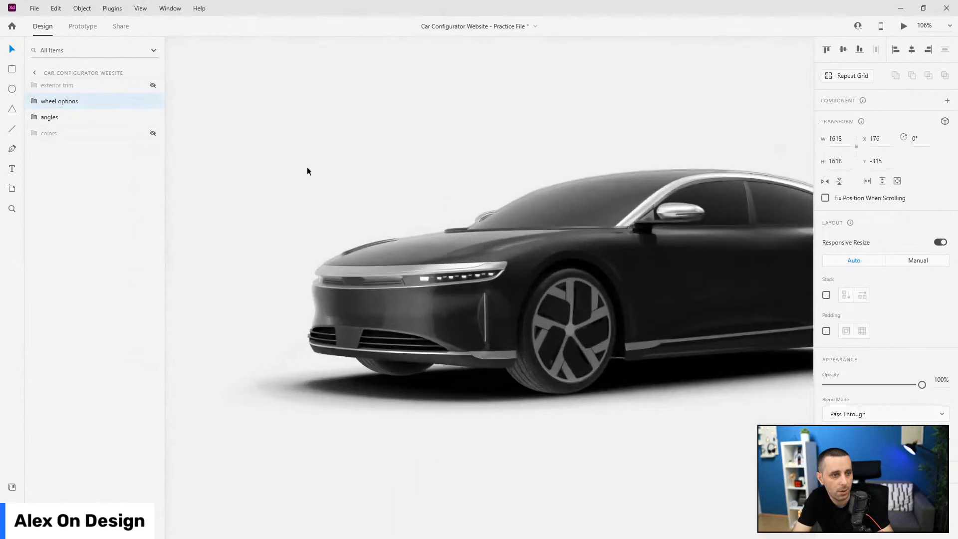
pyautogui.press('Up')
pyautogui.press('Up')
pyautogui.press('Up')
pyautogui.press('Up')
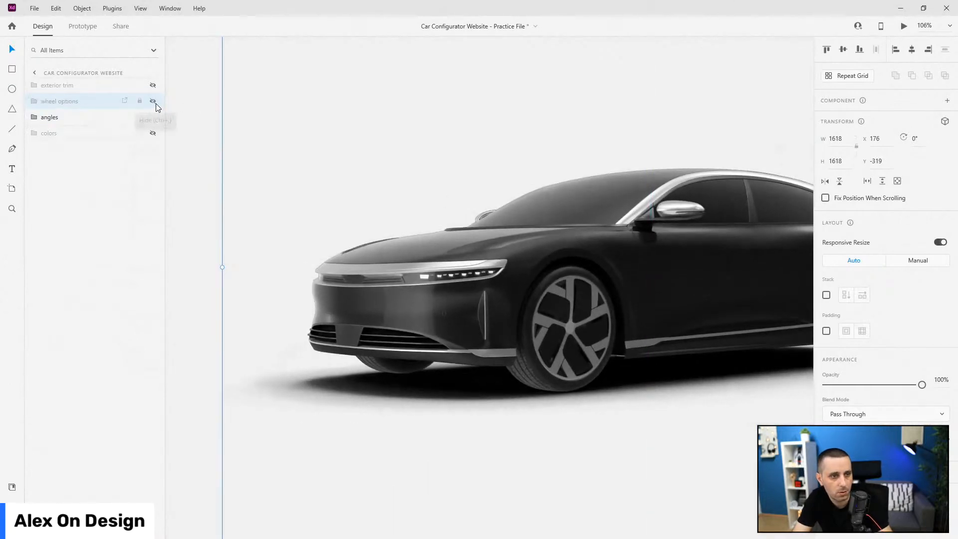
pyautogui.press('Down')
pyautogui.click(155, 103)
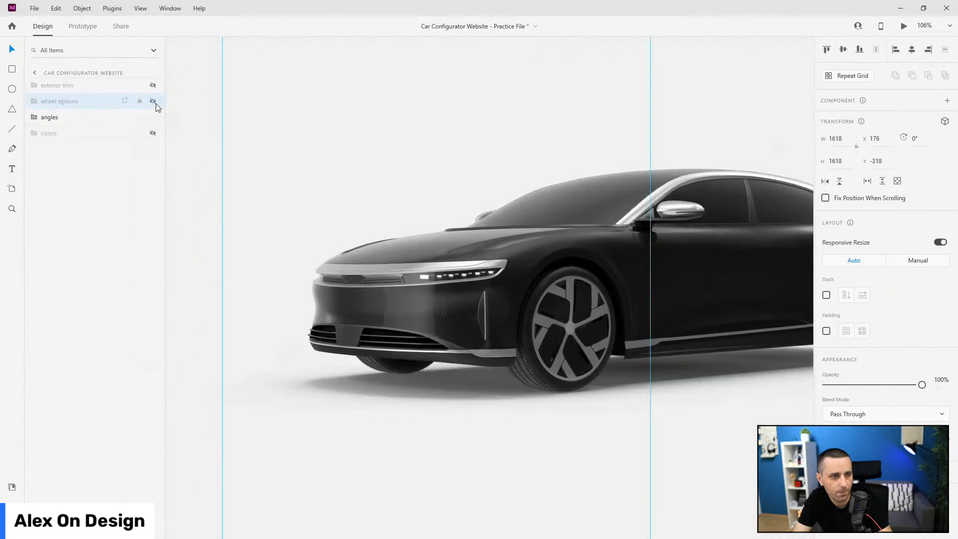
pyautogui.click(156, 104)
pyautogui.click(156, 103)
pyautogui.press('Up')
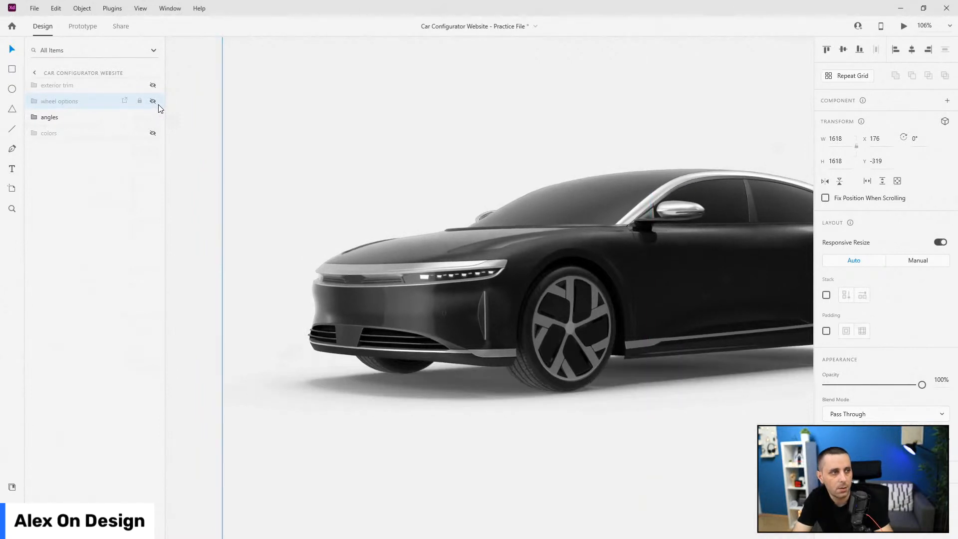
# - Make the exterior trim, wheel options and colors groups visible again
pyautogui.click(153, 85)
pyautogui.click(153, 102)
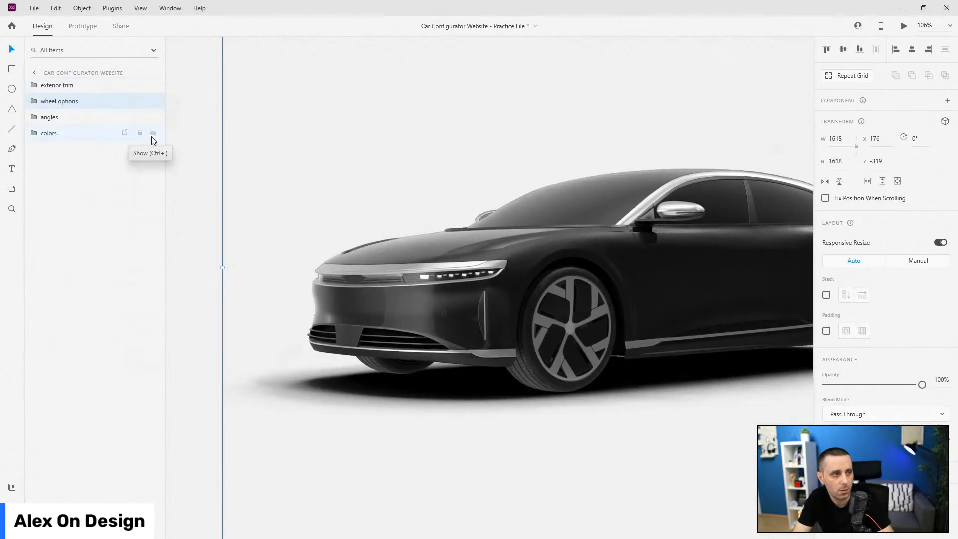
pyautogui.click(153, 133)
# - Toggle the exterior trim, wheel options and colors groups together to compare alignment, and place angles at the top of the layer order
pyautogui.click(62, 136)
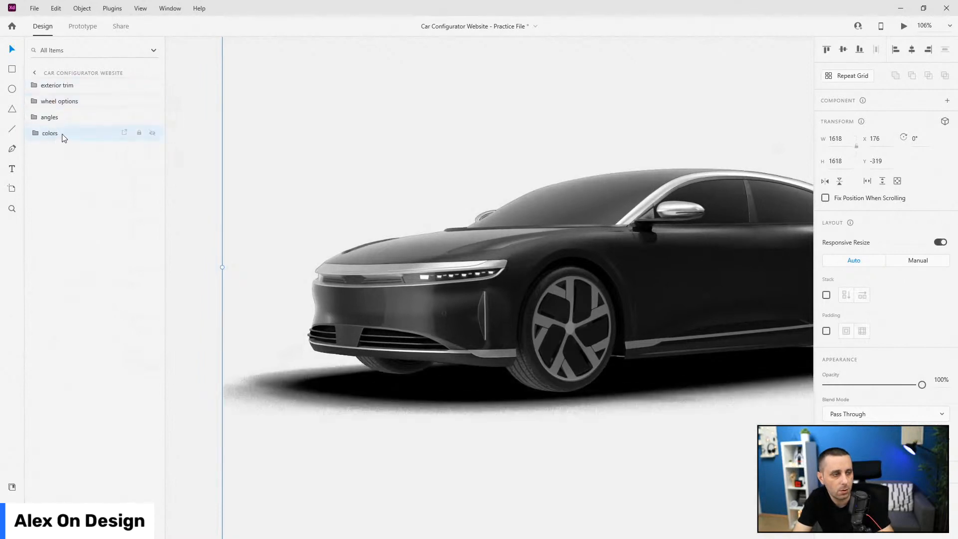
pyautogui.keyDown('ctrl'); pyautogui.click(74, 105); pyautogui.keyUp('ctrl')
pyautogui.keyDown('ctrl'); pyautogui.click(79, 86); pyautogui.keyUp('ctrl')
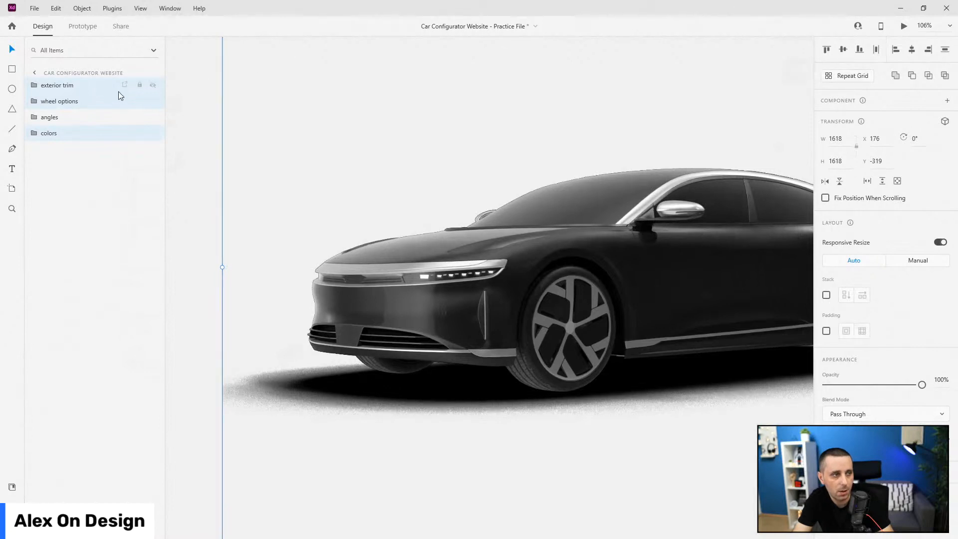
pyautogui.click(153, 85)
pyautogui.click(153, 86)
pyautogui.click(153, 87)
pyautogui.click(153, 87)
pyautogui.click(85, 120)
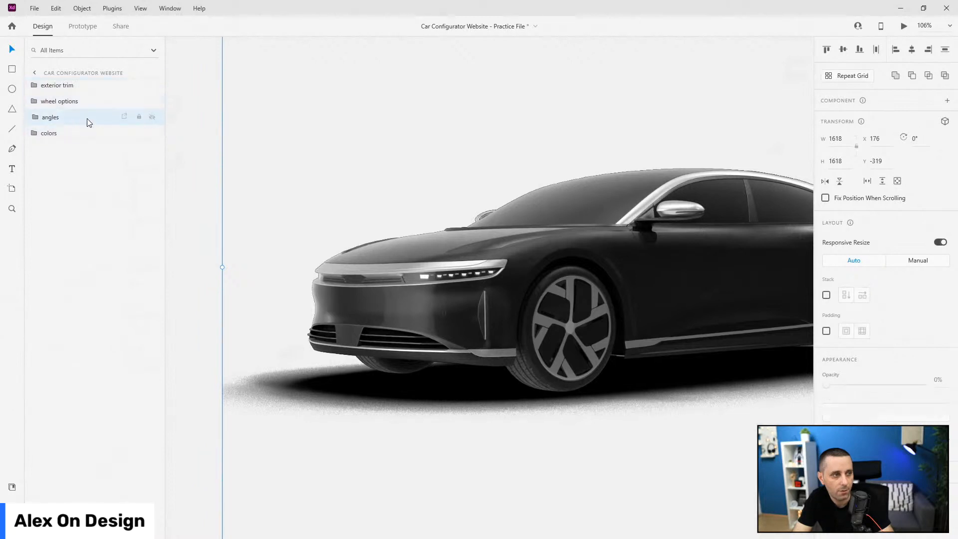
pyautogui.moveTo(73, 118); pyautogui.dragTo(80, 83)
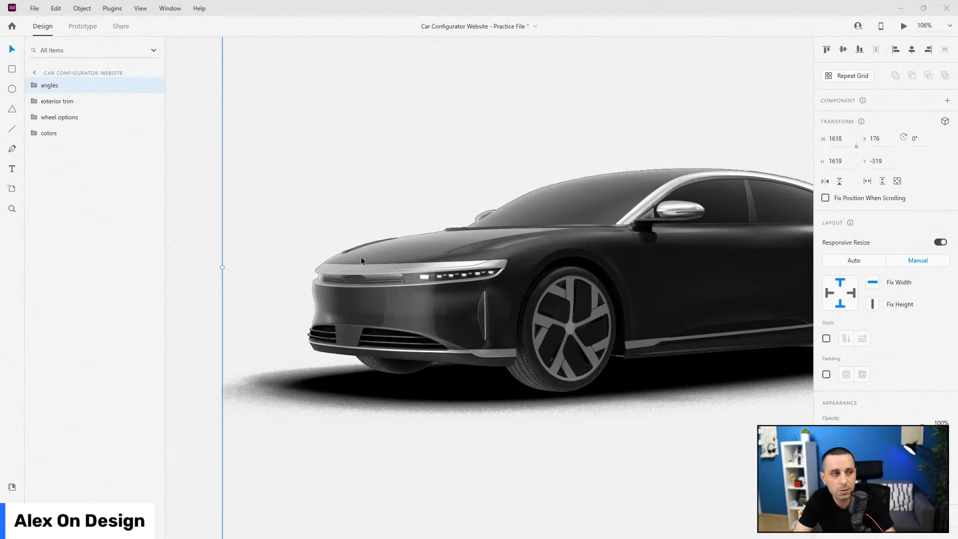
# - Copy the wheels group of three rims from the pasteboard onto the Car Configurator Website artboard
pyautogui.scroll(-10, 360, 257)
pyautogui.scroll(-15, 382, 302)
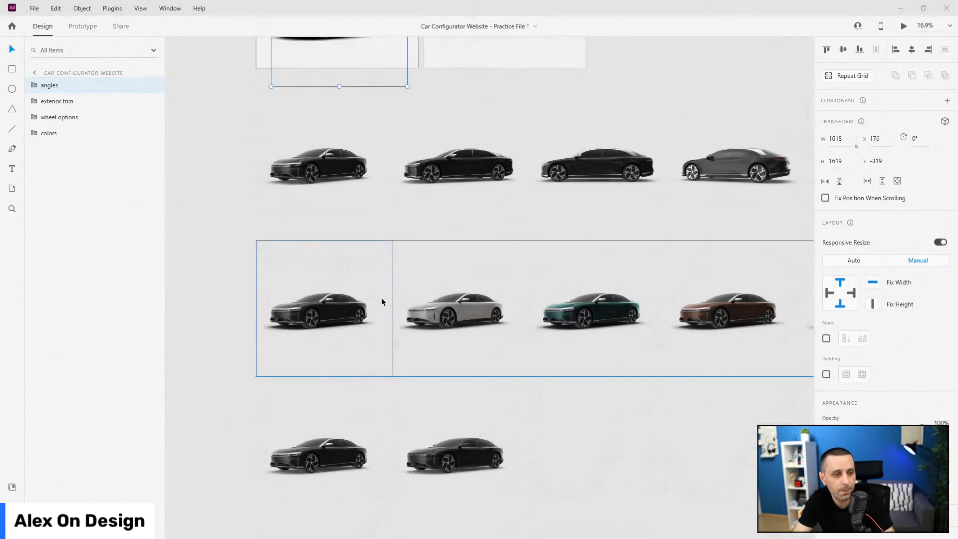
pyautogui.scroll(2, 382, 306)
pyautogui.click(366, 222)
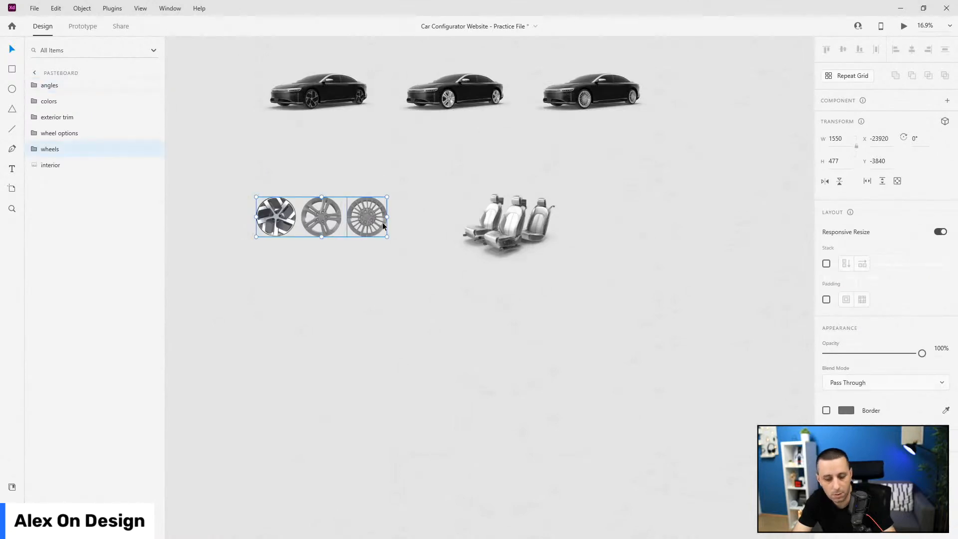
pyautogui.scroll(-5, 498, 262)
pyautogui.scroll(3, 186, 186)
pyautogui.scroll(8, 250, 316)
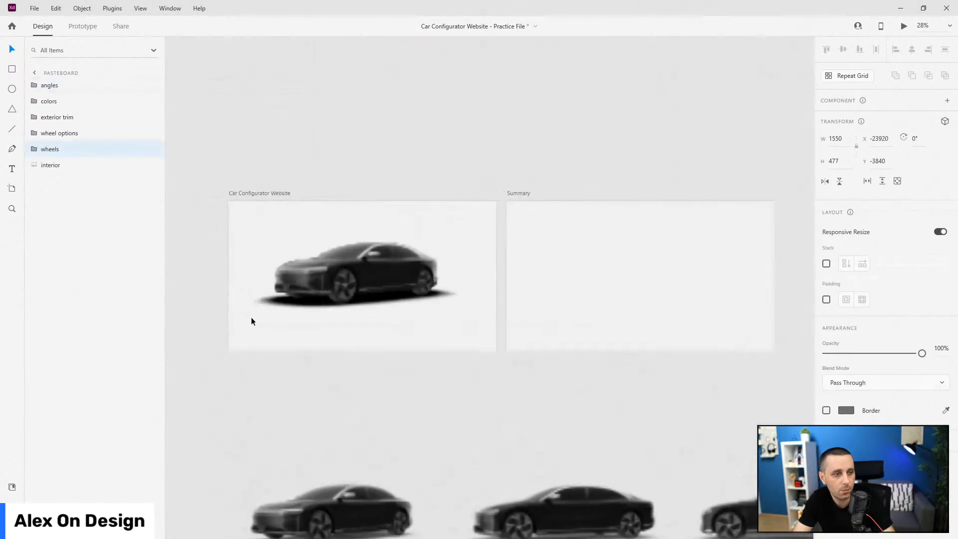
pyautogui.click(432, 333)
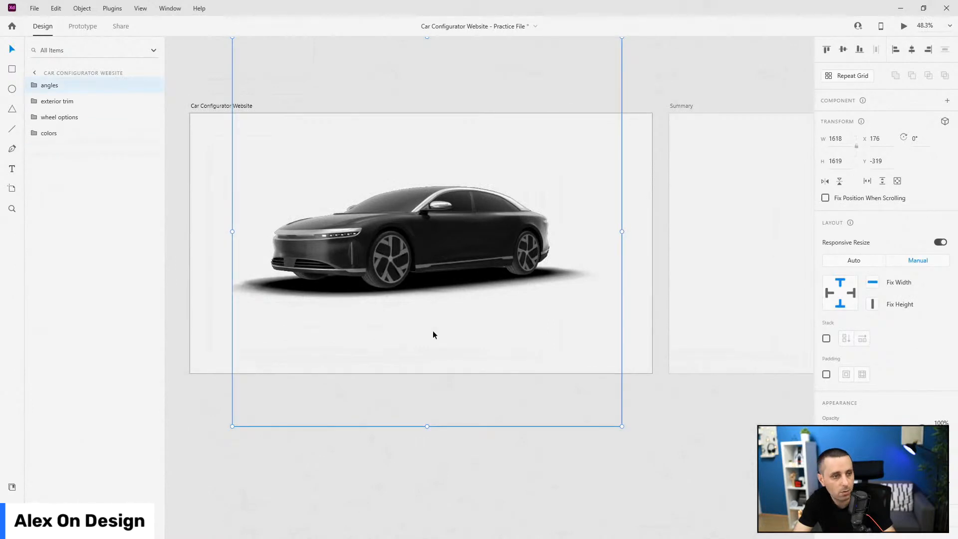
pyautogui.hotkey('ctrl', 'v')
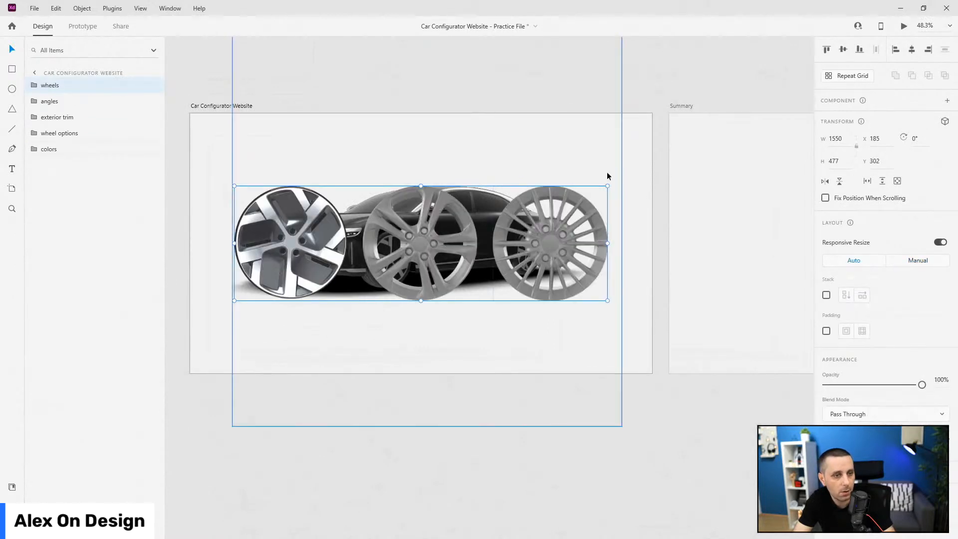
# - Scale the wheels group down to about 560 × 172, place it below the car near X 121, Y 837, and hide it
pyautogui.moveTo(607, 186); pyautogui.dragTo(334, 335)
pyautogui.click(153, 85)
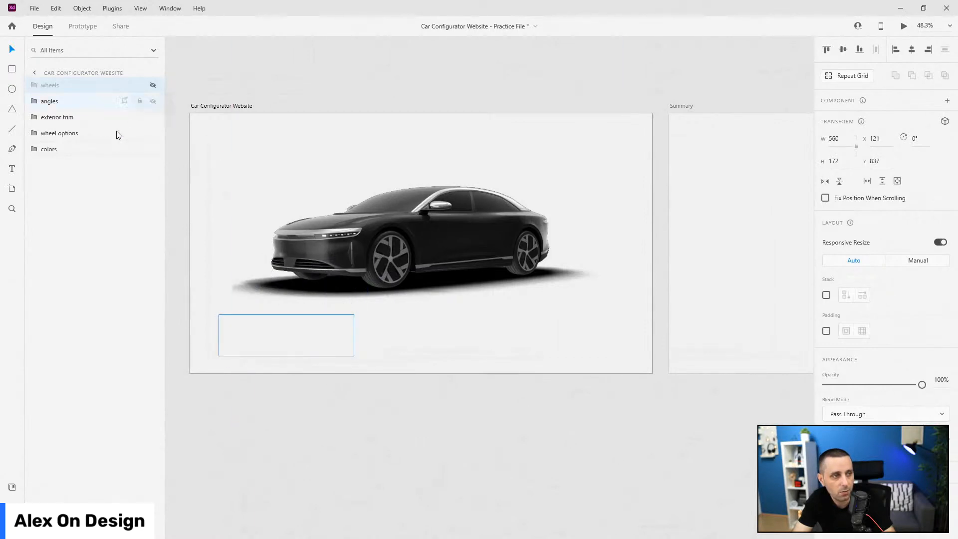
# - Copy the interior seats image from the pasteboard onto the Car Configurator Website artboard
pyautogui.scroll(-5, 328, 330)
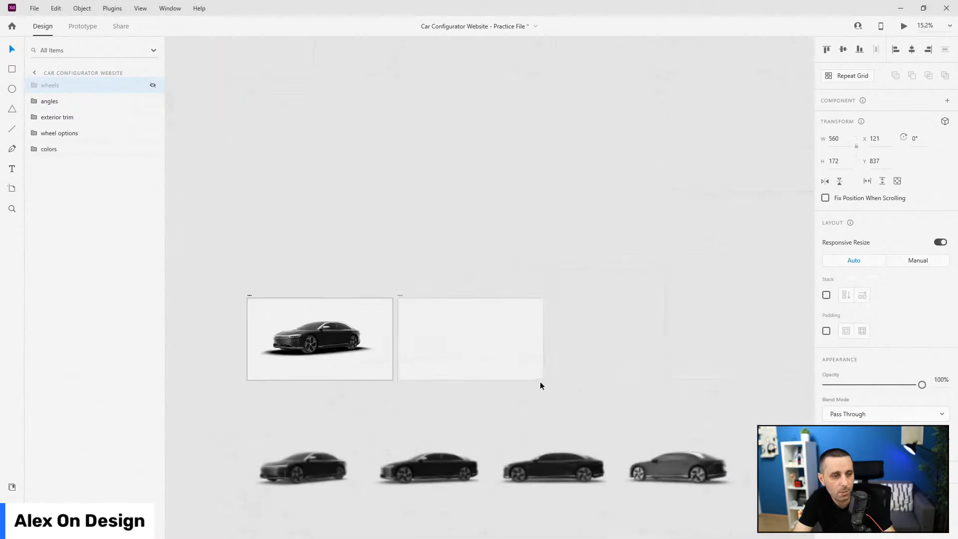
pyautogui.scroll(-5, 539, 385)
pyautogui.scroll(-1, 515, 413)
pyautogui.click(379, 431)
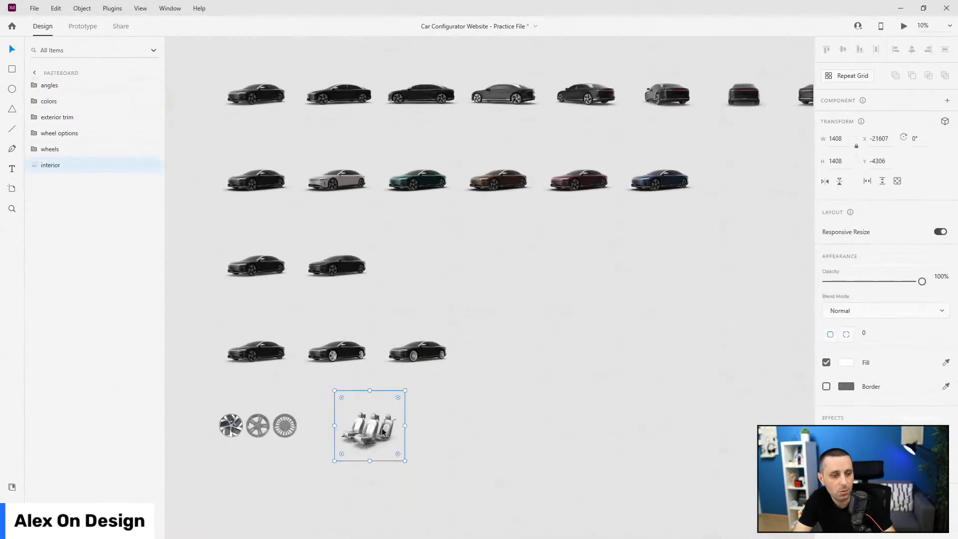
pyautogui.moveTo(379, 431); pyautogui.dragTo(319, 172)
pyautogui.hotkey('ctrl', 'z')
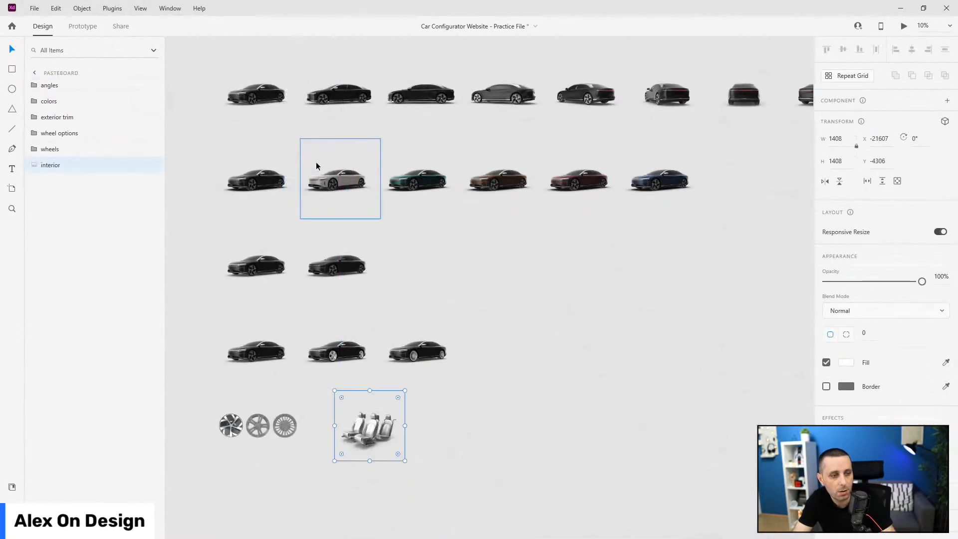
pyautogui.scroll(-2, 413, 238)
pyautogui.scroll(9, 216, 214)
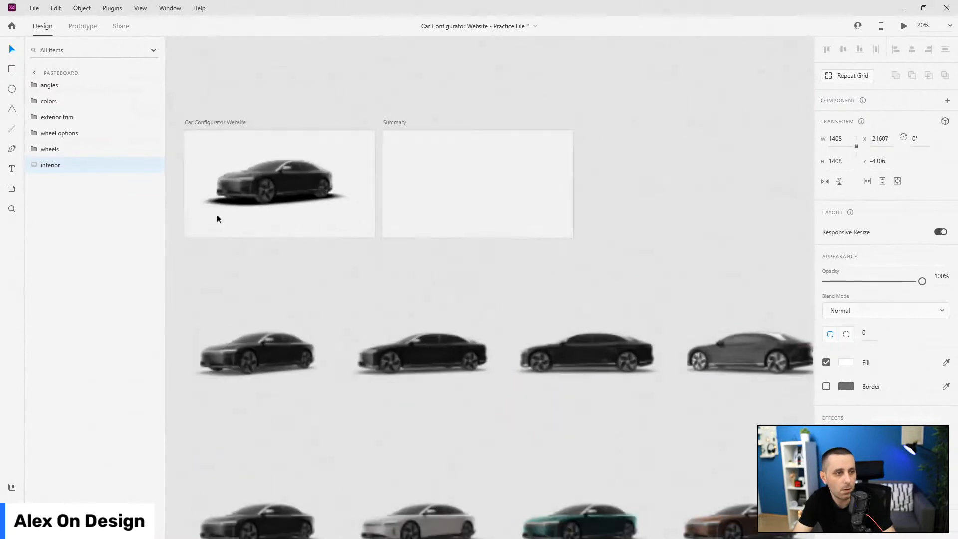
pyautogui.hotkey('ctrl', 'v')
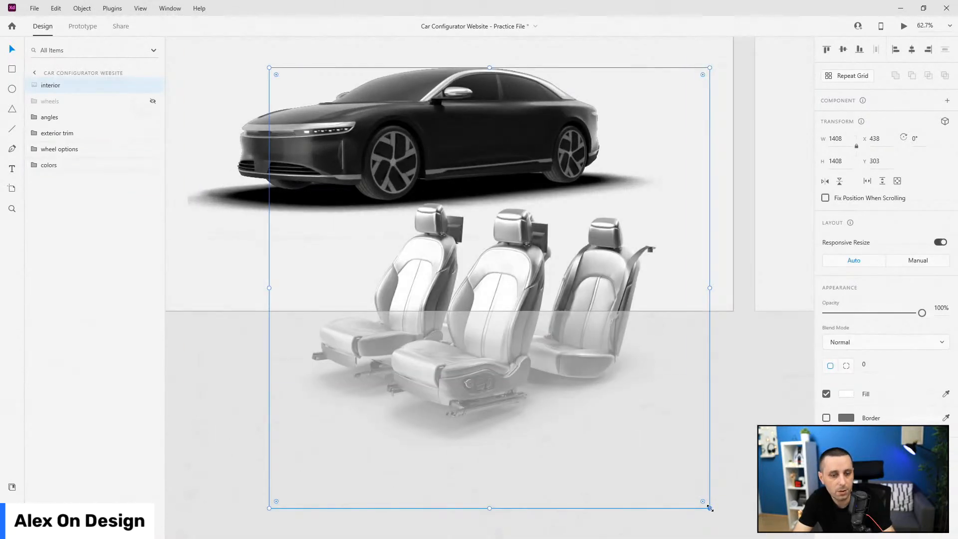
# - Scale the interior image down to about 406 × 406, place it above the car's rear near X 1495, Y -43, and hide it
pyautogui.moveTo(709, 508); pyautogui.dragTo(396, 195)
pyautogui.moveTo(337, 132); pyautogui.dragTo(676, 84)
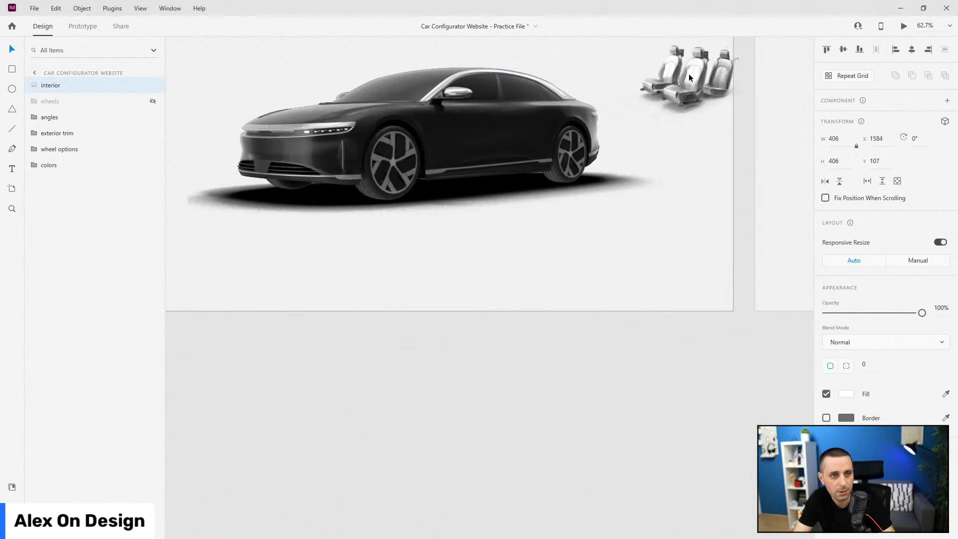
pyautogui.scroll(3, 593, 194)
pyautogui.scroll(-2, 576, 207)
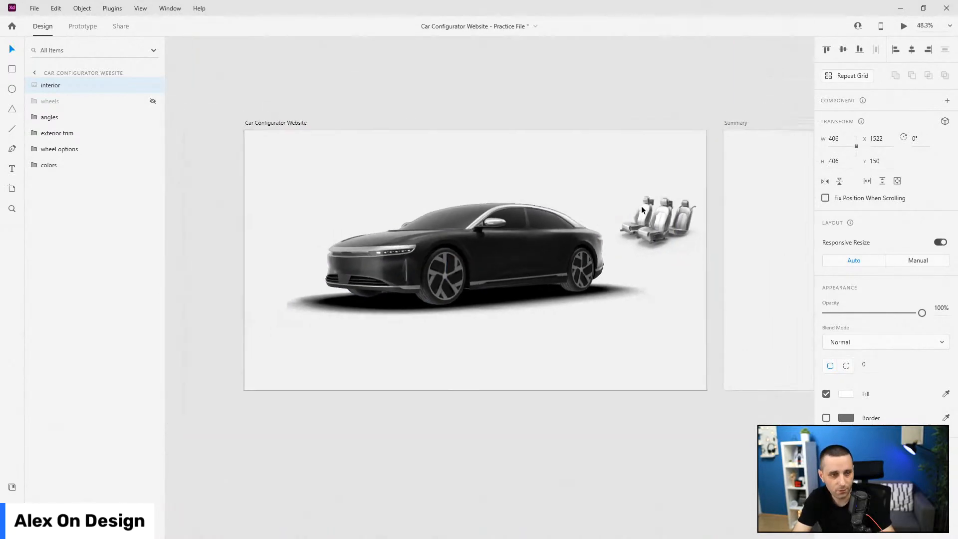
pyautogui.moveTo(658, 217); pyautogui.dragTo(651, 170)
pyautogui.click(153, 86)
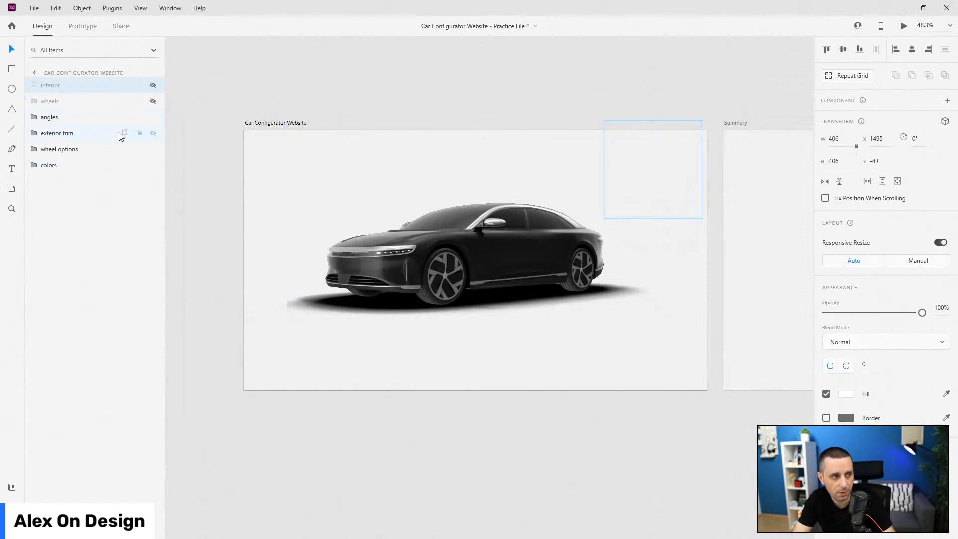
# - Hide the exterior trim, wheel options and colors groups so that only the angles group is shown
pyautogui.click(153, 133)
pyautogui.click(153, 148)
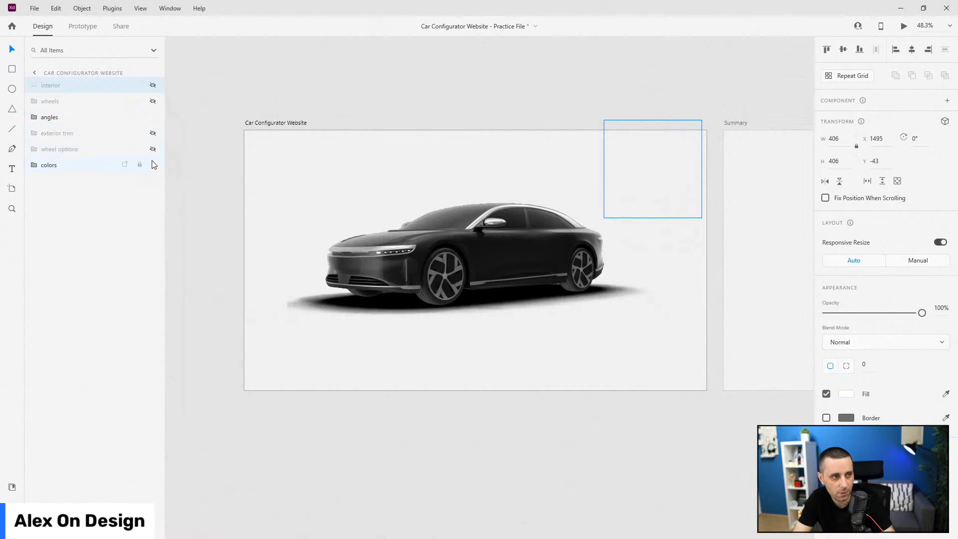
pyautogui.click(152, 165)
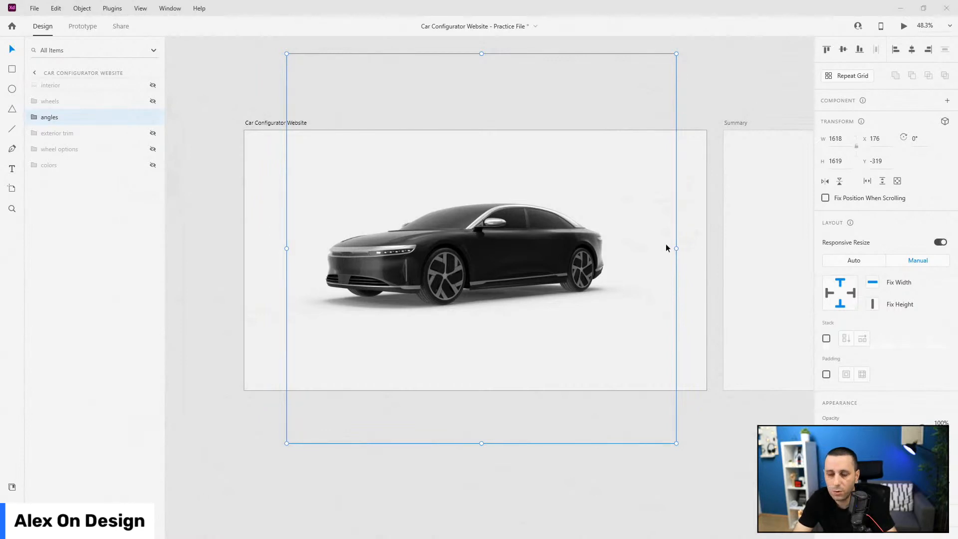
# - Draw a flat ellipse about 1595 × 151 under the car and centre it horizontally on the artboard
pyautogui.click(12, 89)
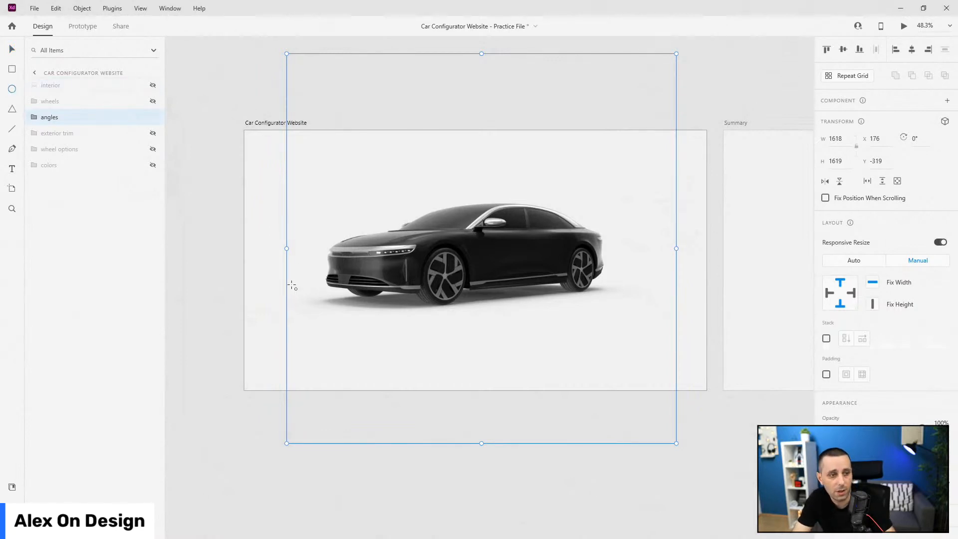
pyautogui.moveTo(277, 280); pyautogui.dragTo(660, 315)
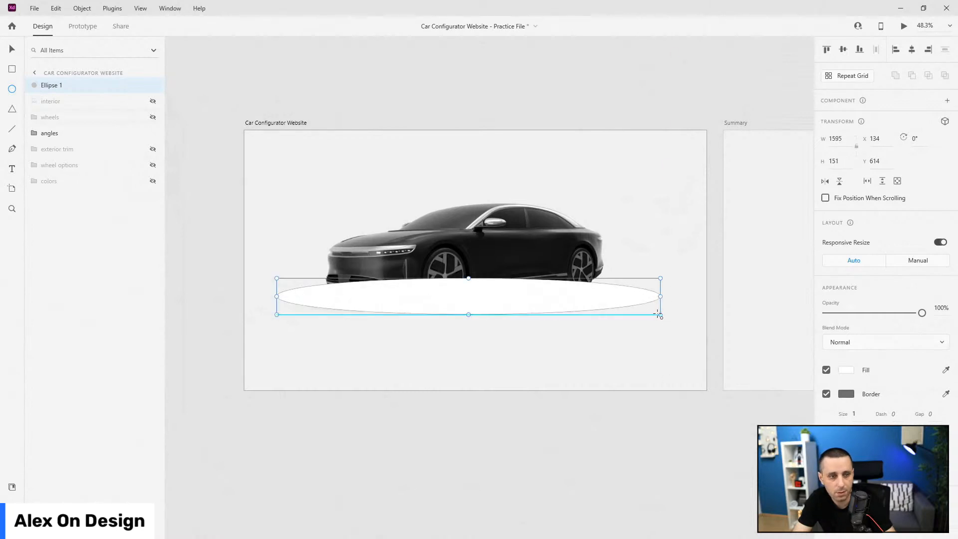
pyautogui.click(912, 50)
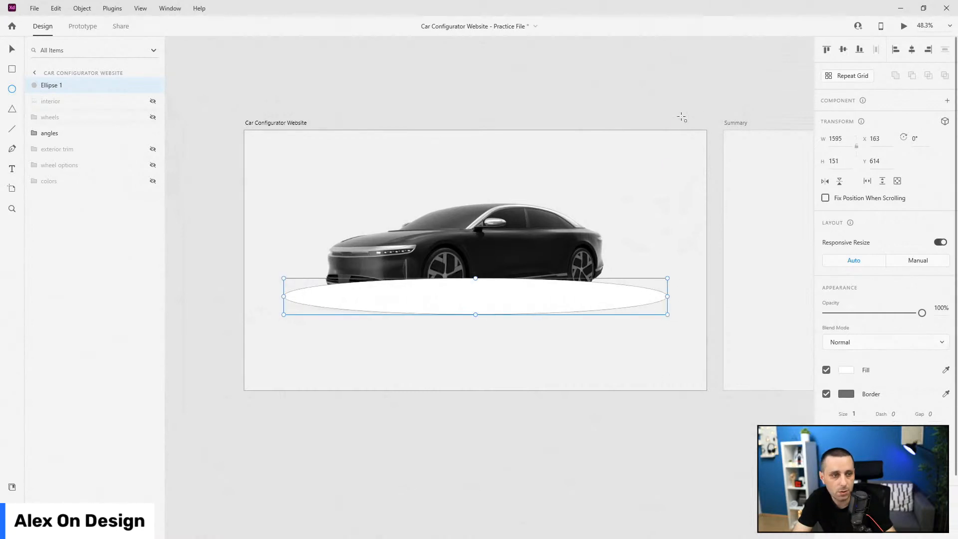
# - Set the ellipse's size to 1621 × 213 and place it at the bottom of the artboard's layer order
pyautogui.click(847, 141)
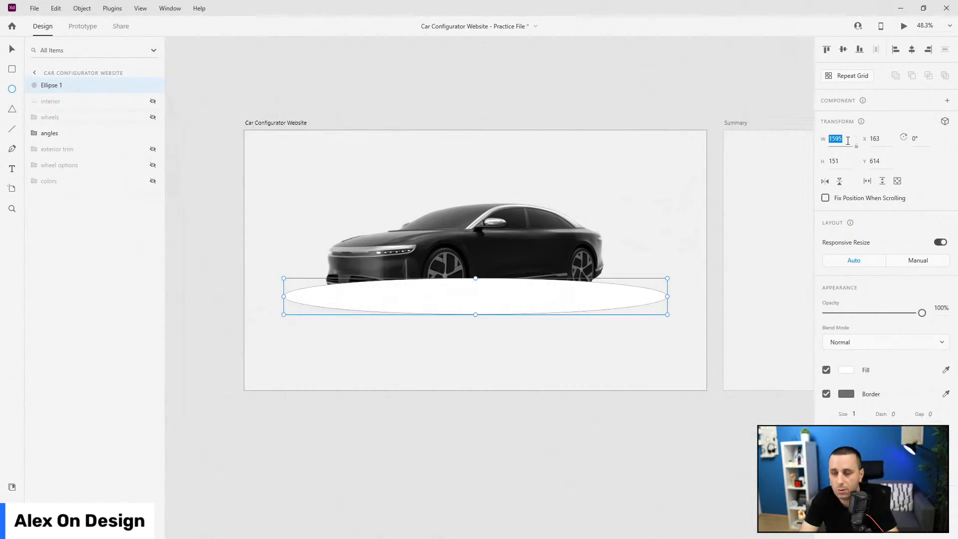
pyautogui.write('1621')
pyautogui.press('Tab')
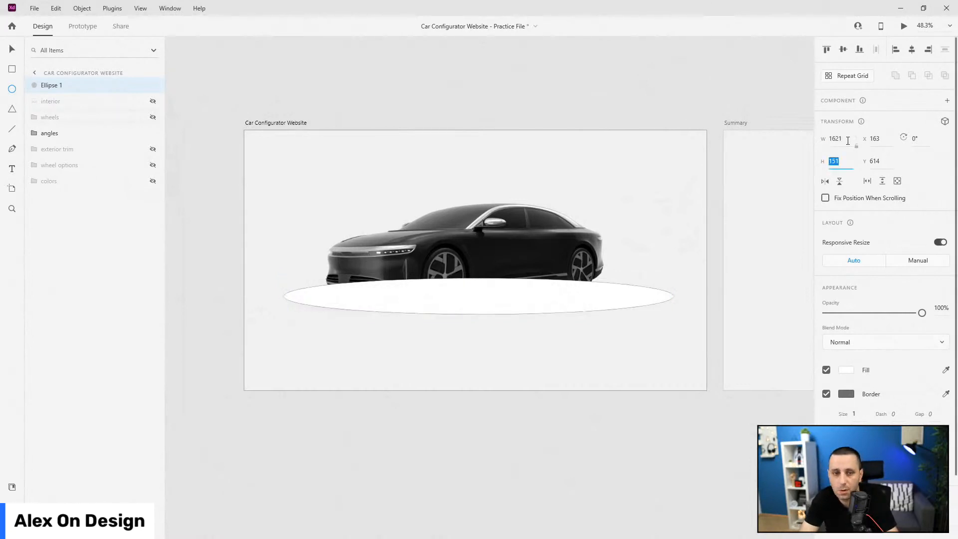
pyautogui.write('213')
pyautogui.press('Return')
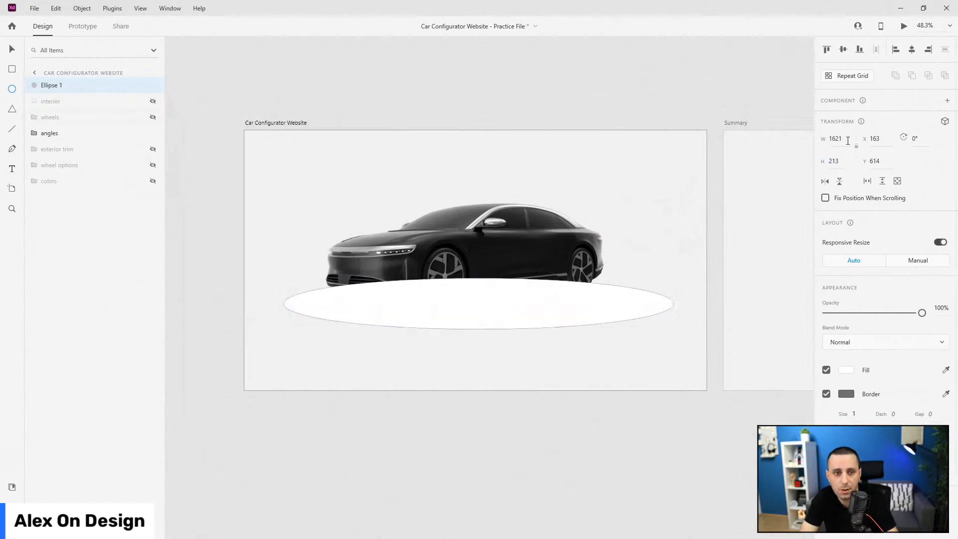
pyautogui.moveTo(62, 88); pyautogui.dragTo(51, 222)
pyautogui.press('v')
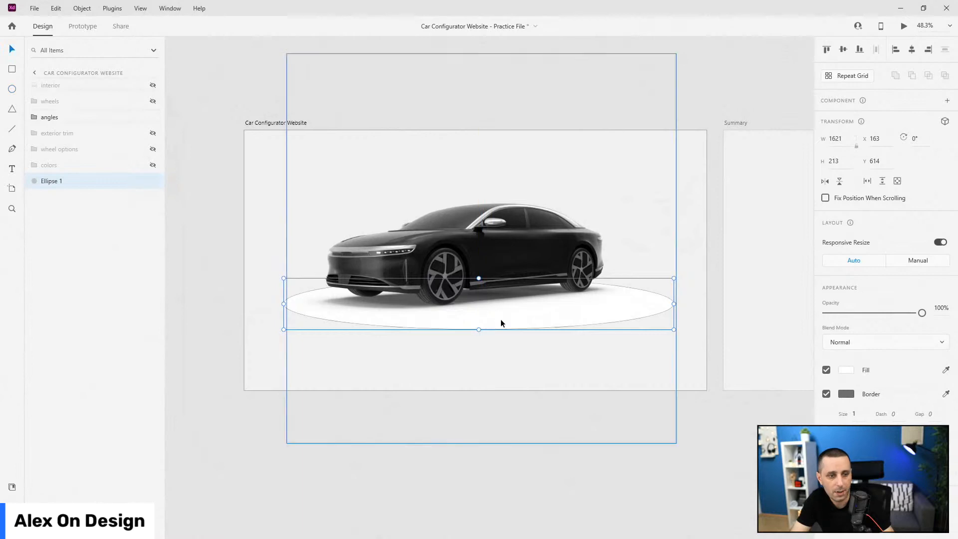
# - Move the ellipse up under the wheels to Y 584 and centre it horizontally at X 150
pyautogui.hotkey('shift', 'Up')
pyautogui.hotkey('shift', 'Up')
pyautogui.hotkey('shift', 'Up')
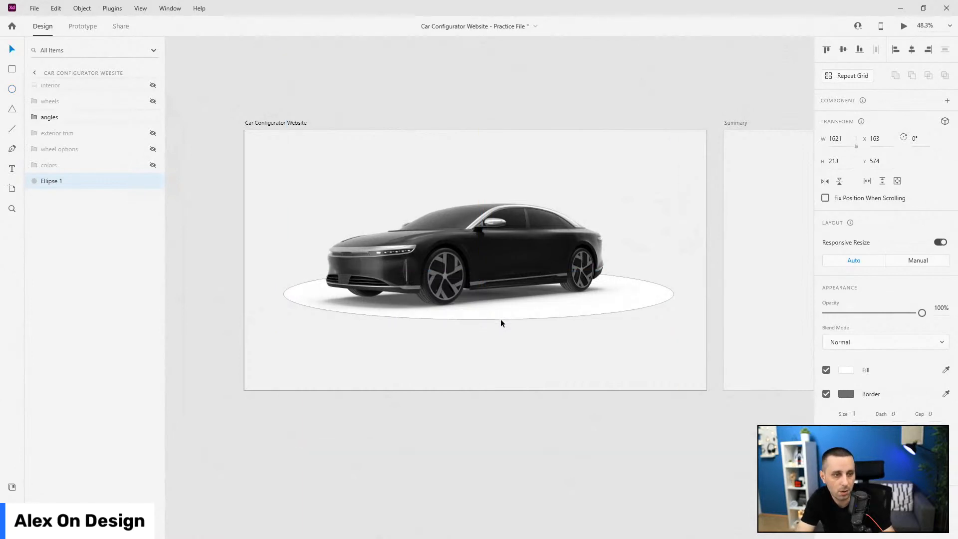
pyautogui.hotkey('shift', 'Left')
pyautogui.press('Left')
pyautogui.press('Left')
pyautogui.press('Left')
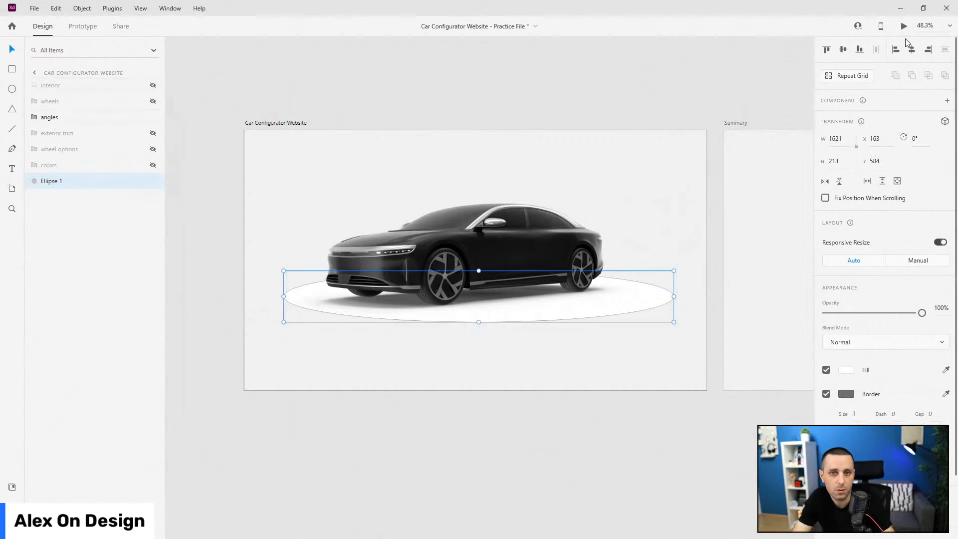
# - Rename the ellipse layer as floor-elipse
pyautogui.doubleClick(60, 182)
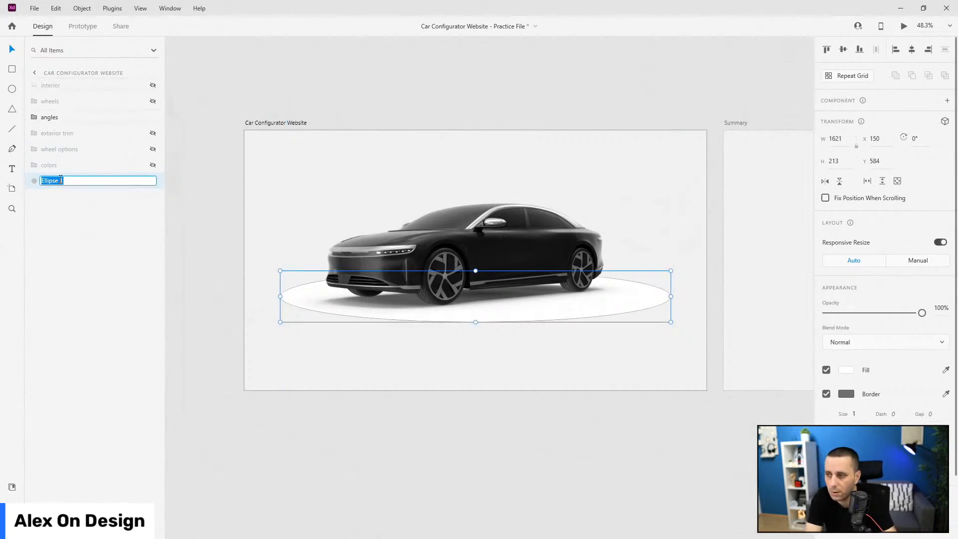
pyautogui.write('floor-ellipse')
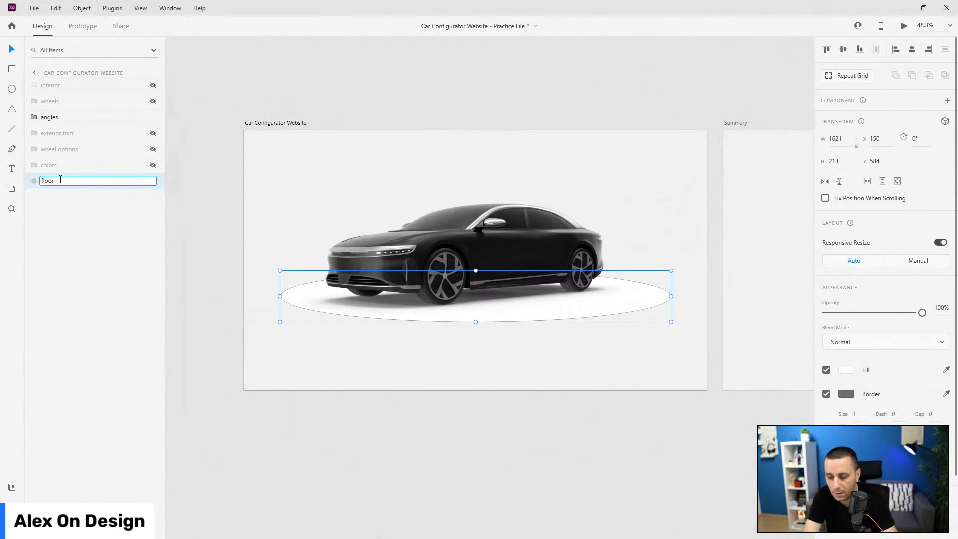
pyautogui.press('Return')
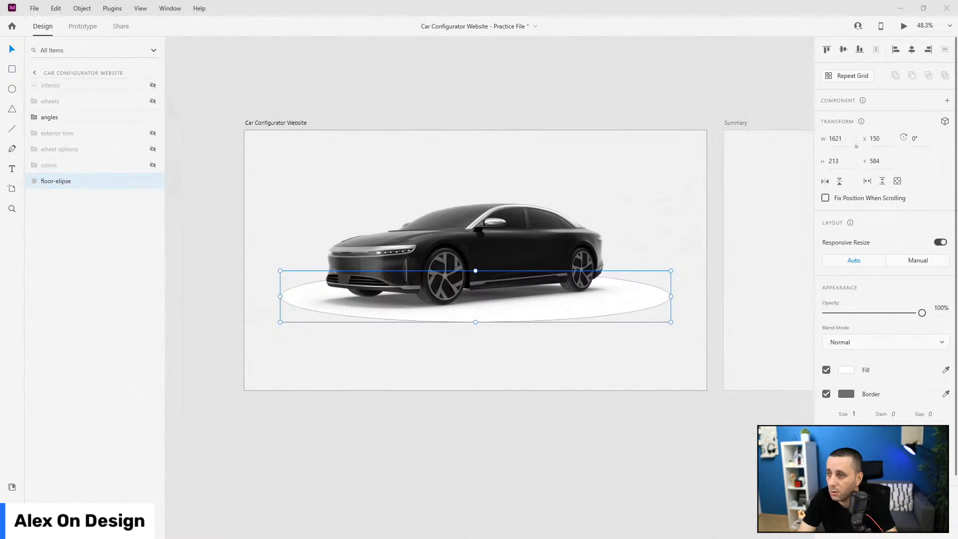
# - Paste the copied appearance onto the floor ellipse, giving it a gradient fill and no border
pyautogui.rightClick(44, 181)
pyautogui.click(77, 232)
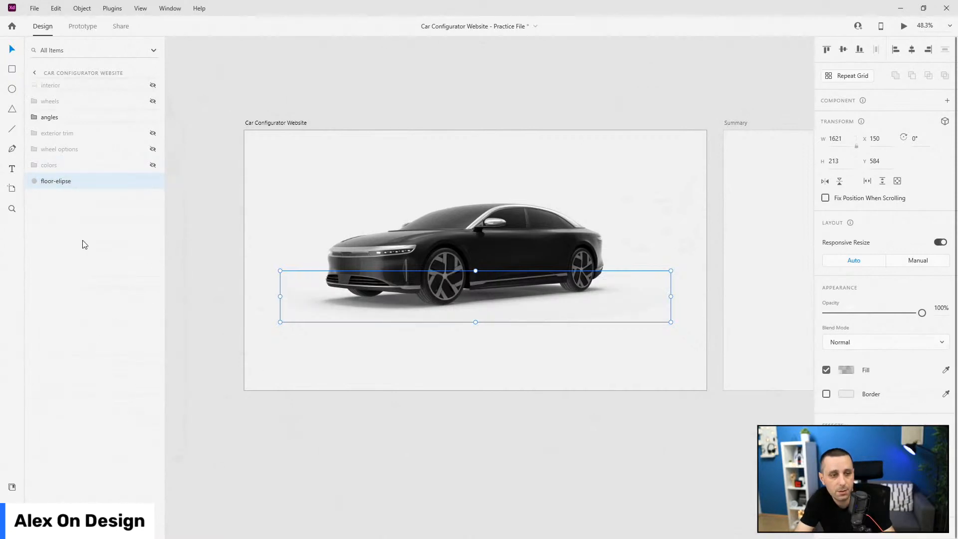
pyautogui.scroll(1, 517, 356)
pyautogui.scroll(2, 517, 356)
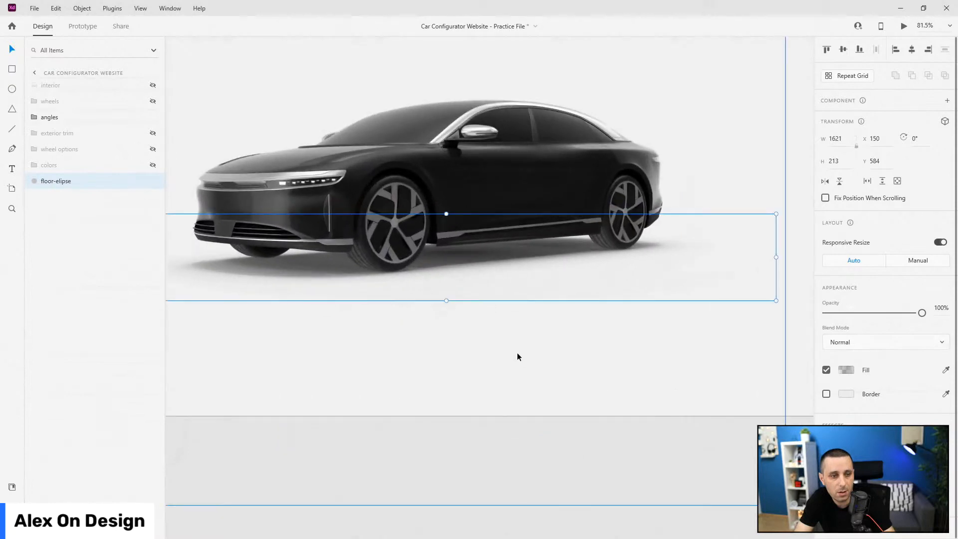
pyautogui.scroll(2, 546, 240)
pyautogui.scroll(-3, 547, 248)
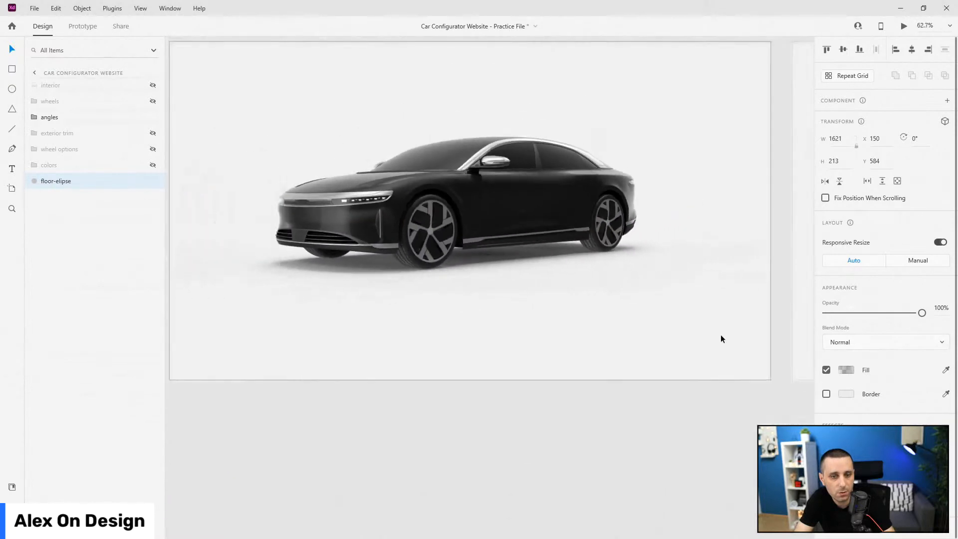
# - Check the colour and opacity of the stops in the floor ellipse's linear gradient fill
pyautogui.click(852, 372)
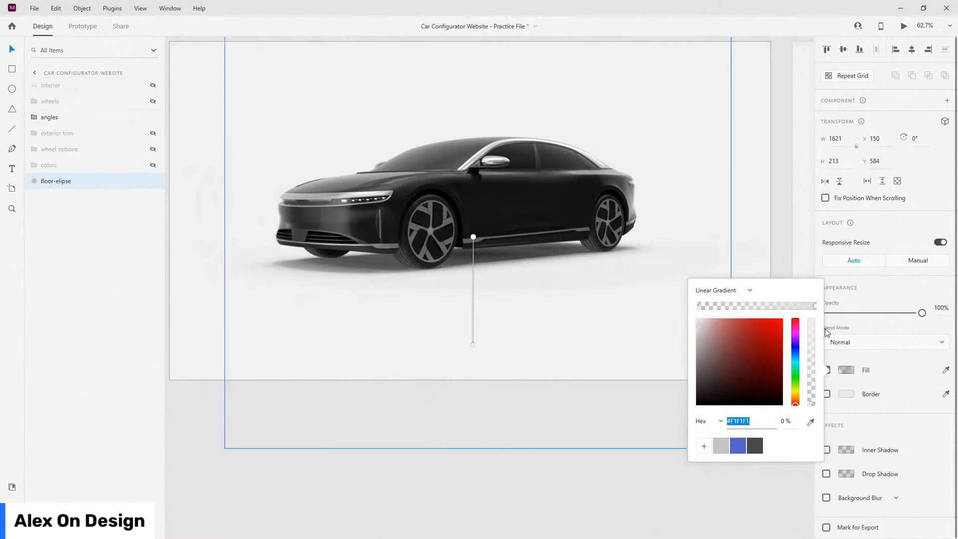
pyautogui.click(814, 306)
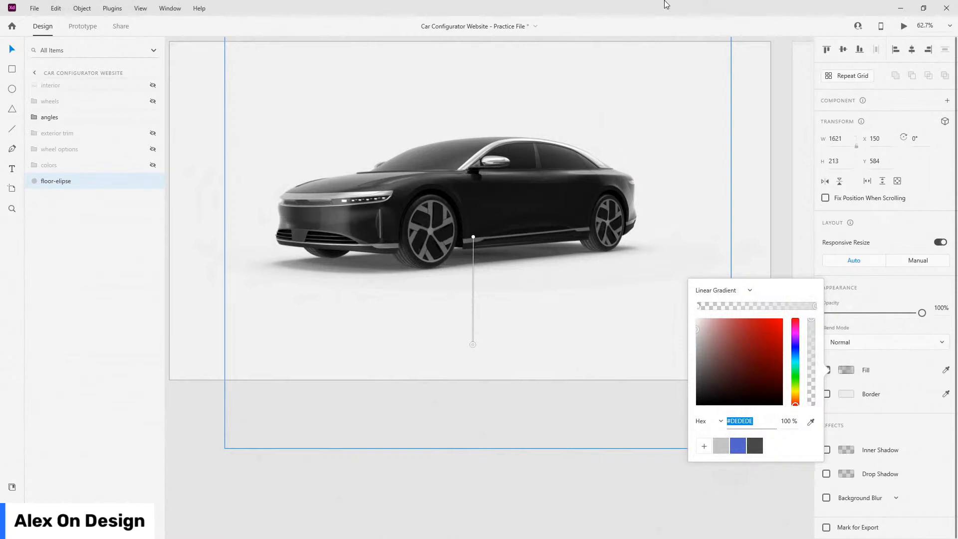
pyautogui.click(90, 186)
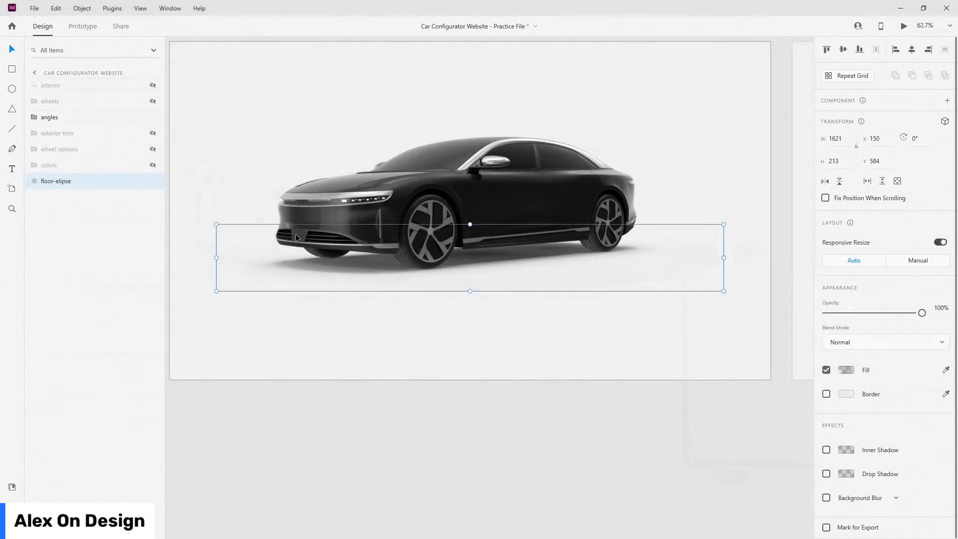
# - Place the bg component from the document assets on the Car Configurator Website artboard and centre it horizontally and vertically
pyautogui.scroll(-4, 589, 299)
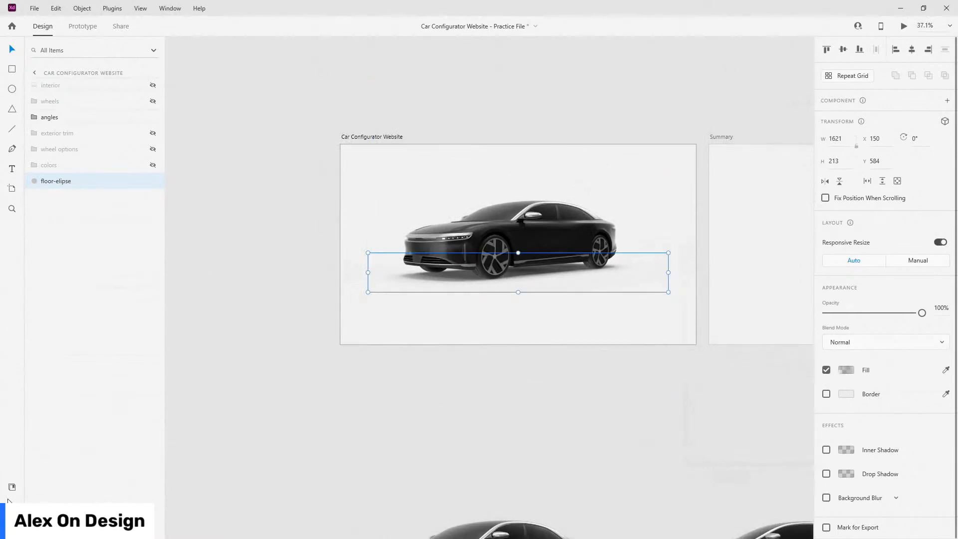
pyautogui.click(12, 487)
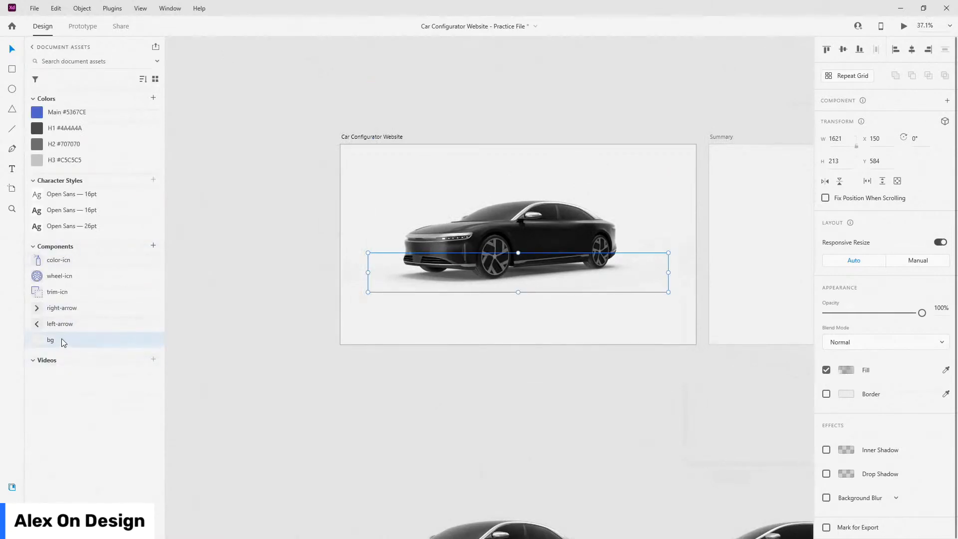
pyautogui.moveTo(57, 340); pyautogui.dragTo(352, 178)
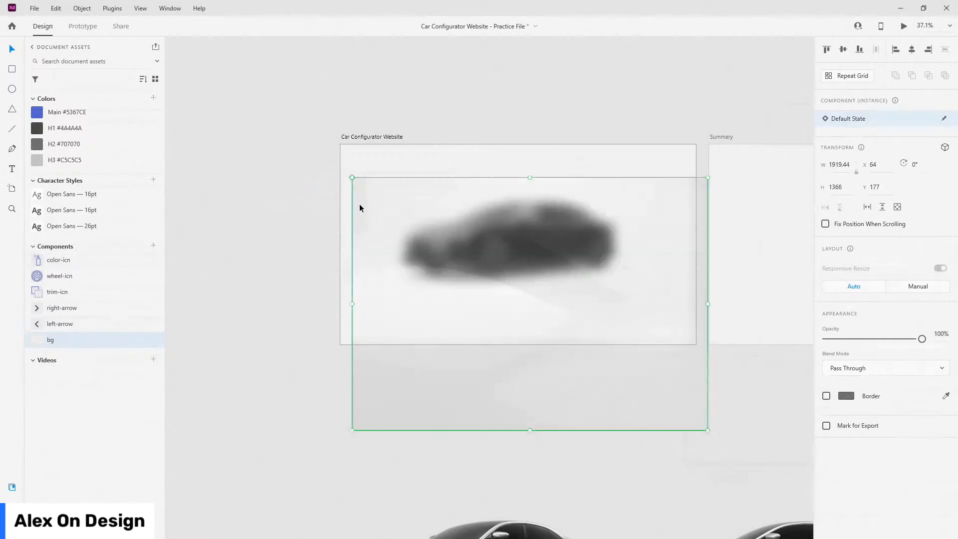
pyautogui.click(914, 49)
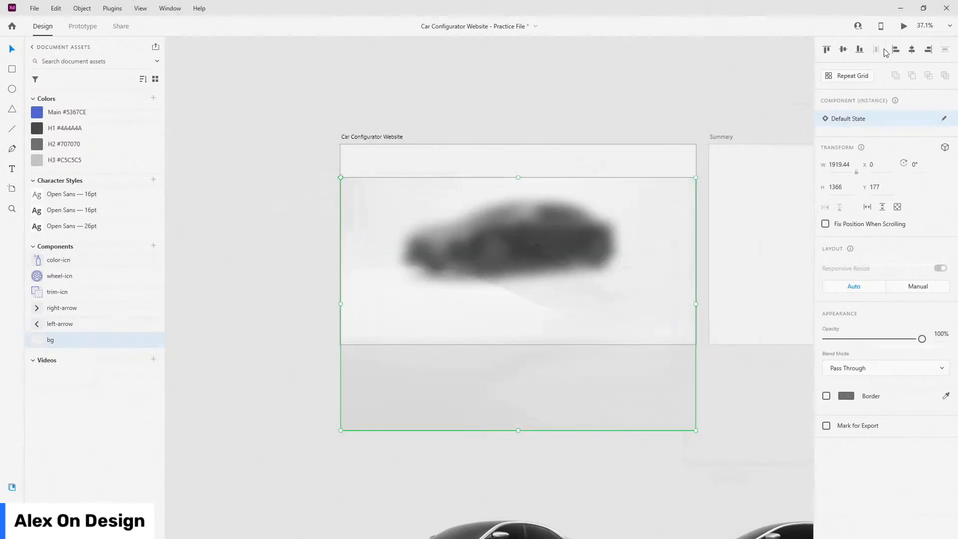
pyautogui.click(843, 49)
# - Place the bg layer at the bottom of the layer order, beneath floor-elipse
pyautogui.click(10, 488)
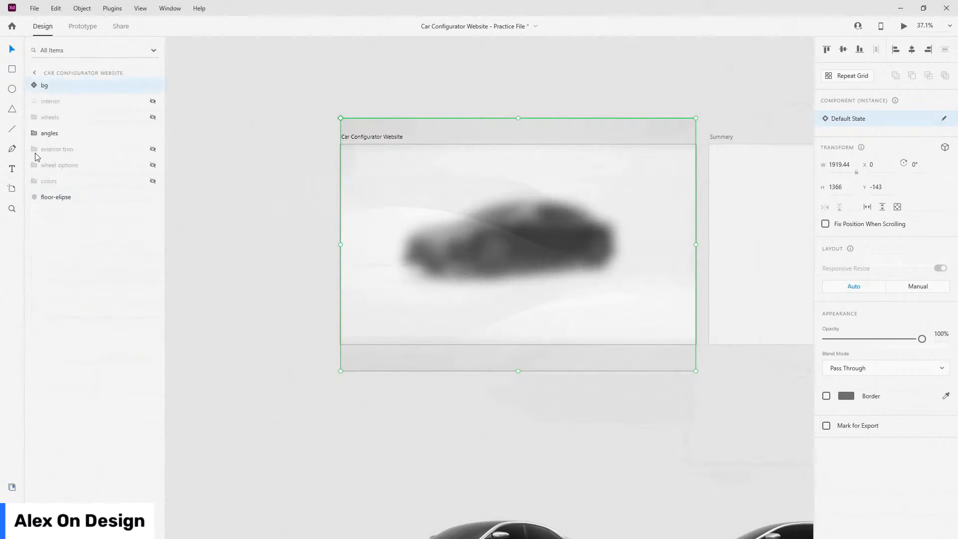
pyautogui.moveTo(68, 88); pyautogui.dragTo(176, 209)
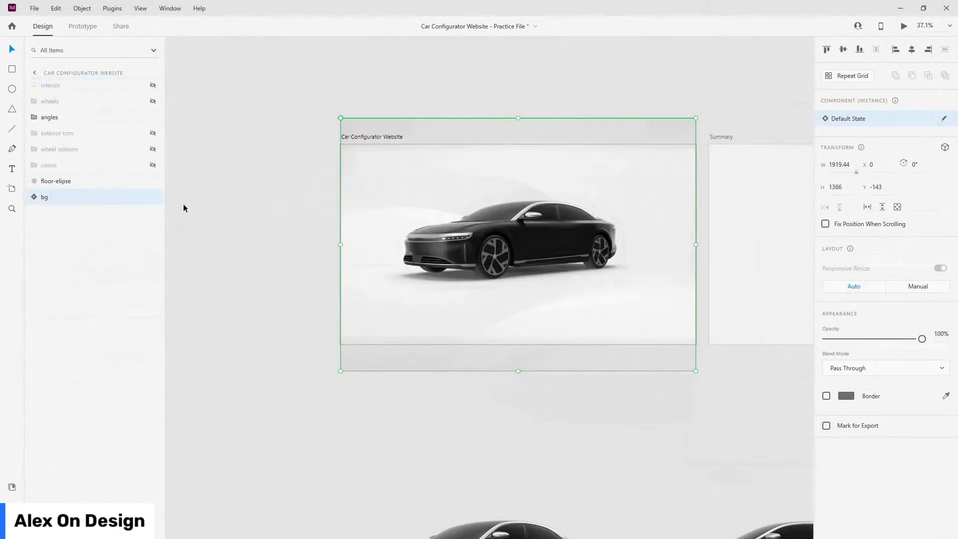
pyautogui.scroll(2, 430, 270)
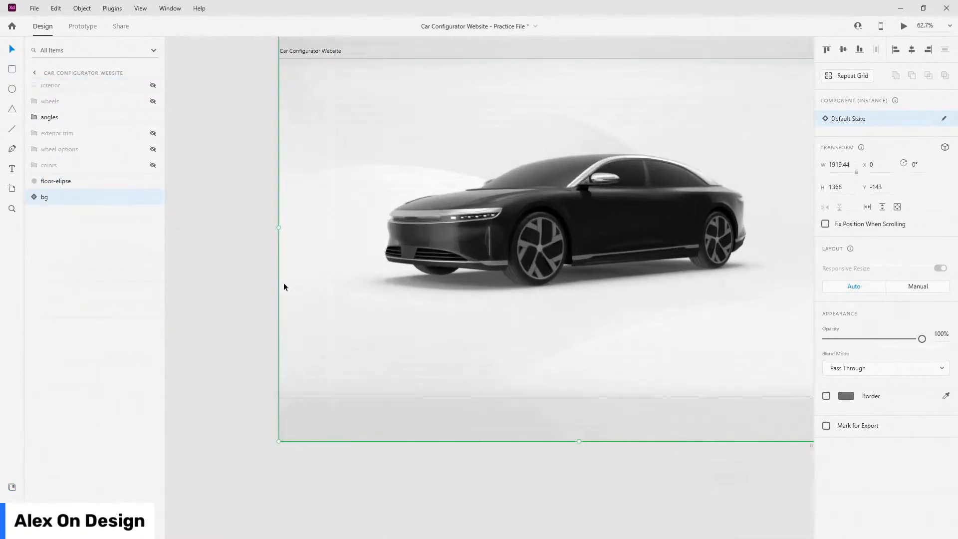
# - Examine the blend mode, fill and background blur settings of the rectangle nested inside the bg component
pyautogui.scroll(-2, 283, 286)
pyautogui.scroll(1, 590, 282)
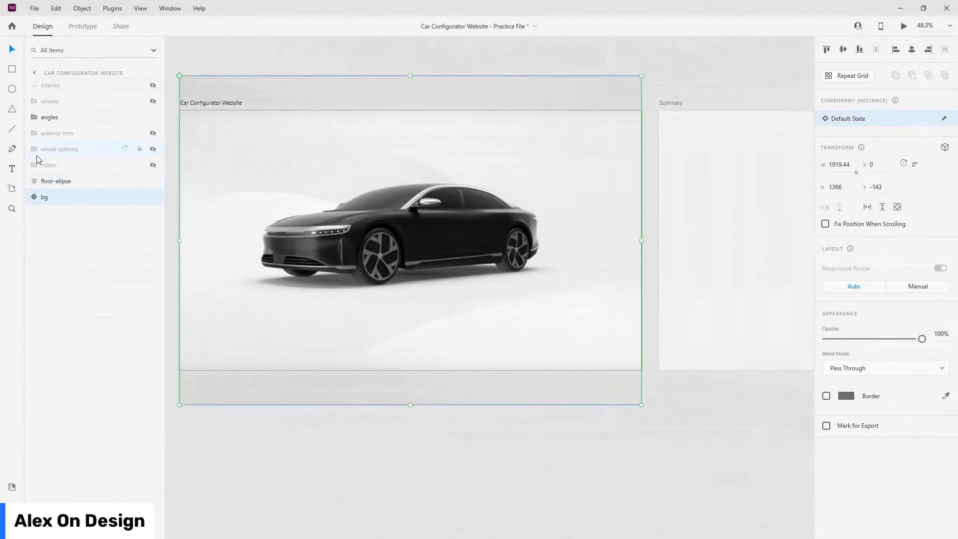
pyautogui.click(31, 197)
pyautogui.click(65, 216)
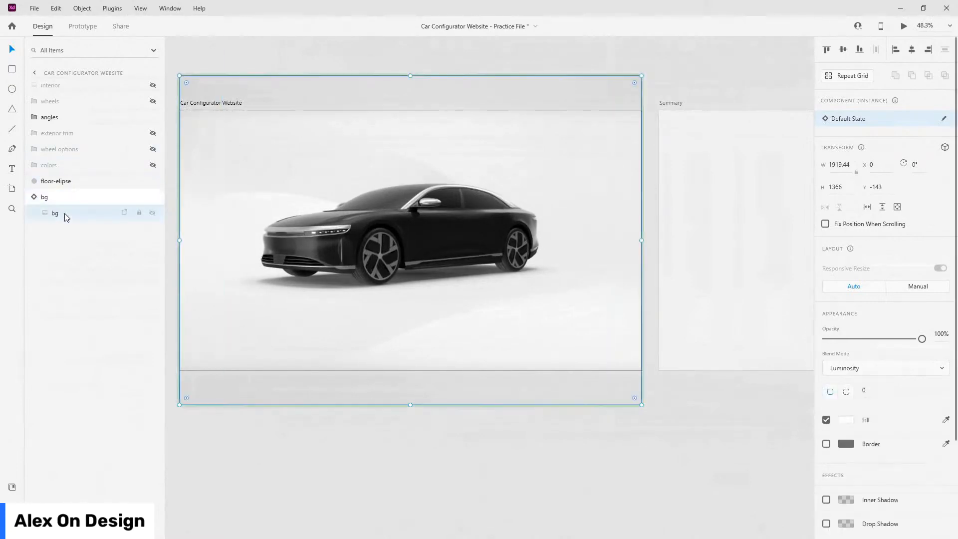
pyautogui.scroll(-3, 908, 322)
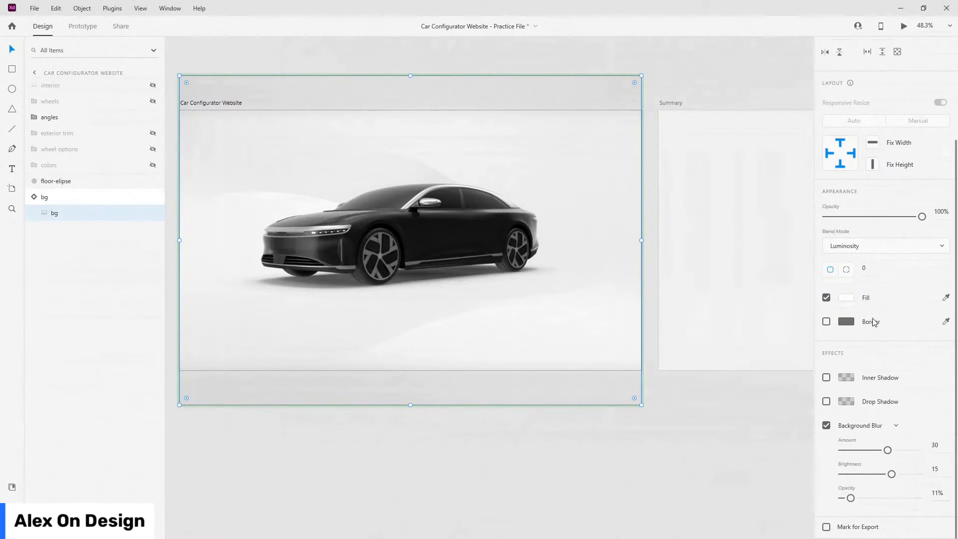
pyautogui.scroll(3, 874, 321)
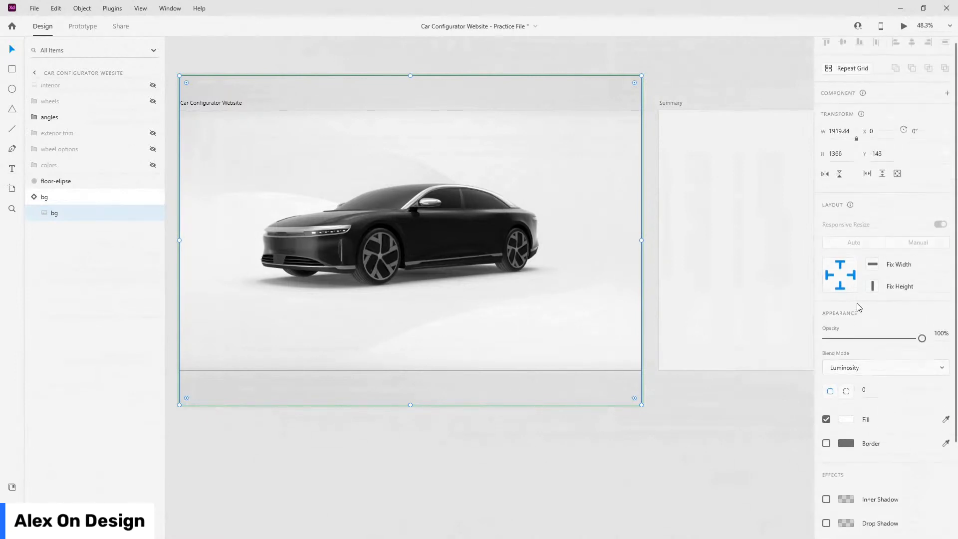
pyautogui.click(35, 198)
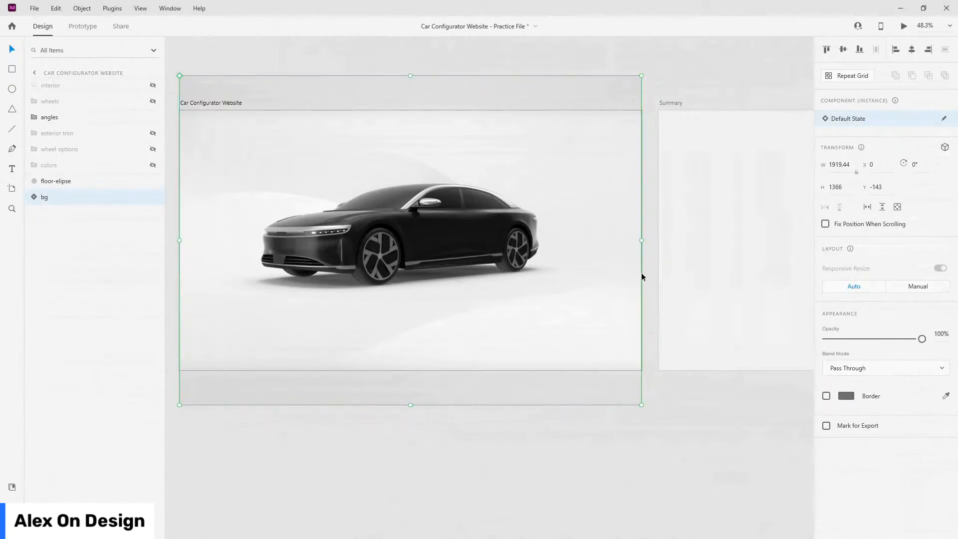
# - Paste a copy of the Car Configurator Website's bg component onto the Summary artboard
pyautogui.scroll(-5, 642, 276)
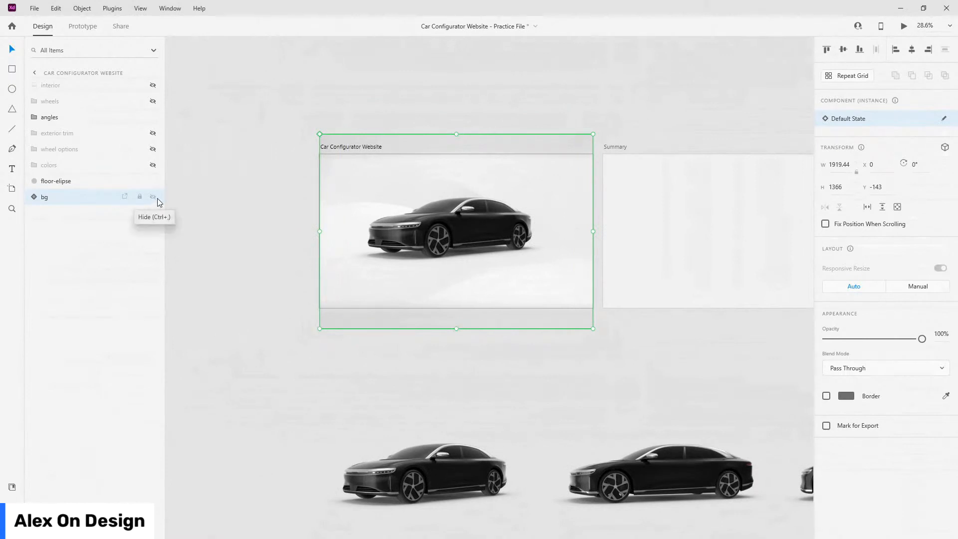
pyautogui.click(618, 144)
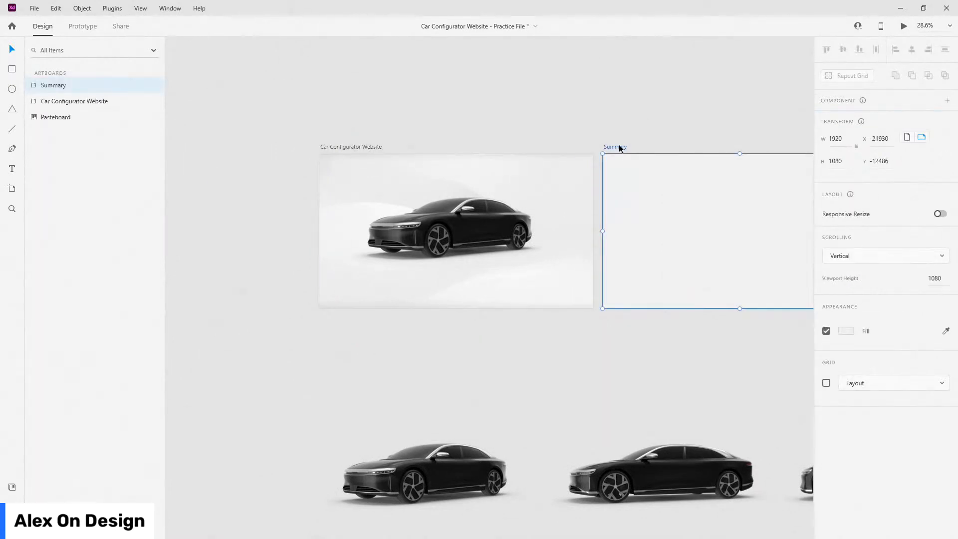
pyautogui.hotkey('ctrl', 'v')
pyautogui.scroll(-3, 339, 160)
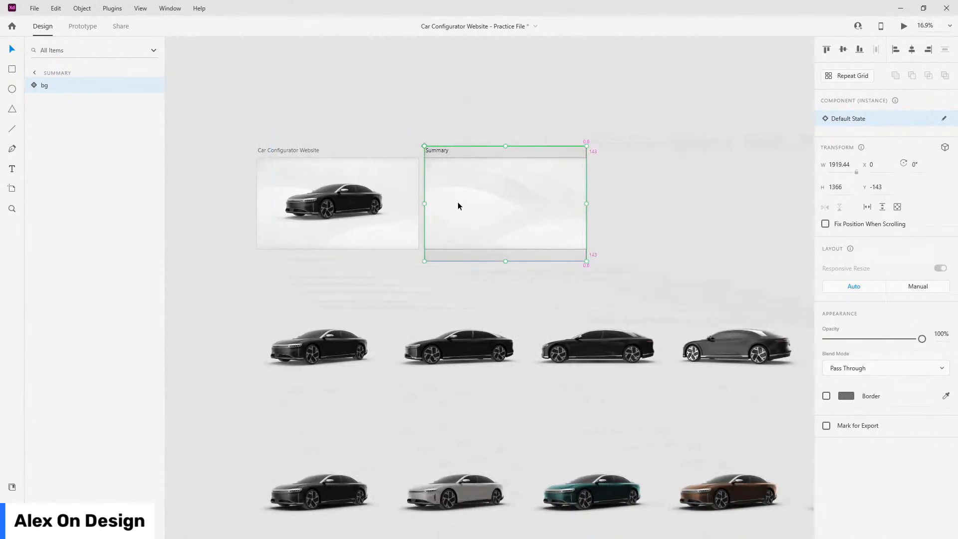
pyautogui.scroll(3, 245, 199)
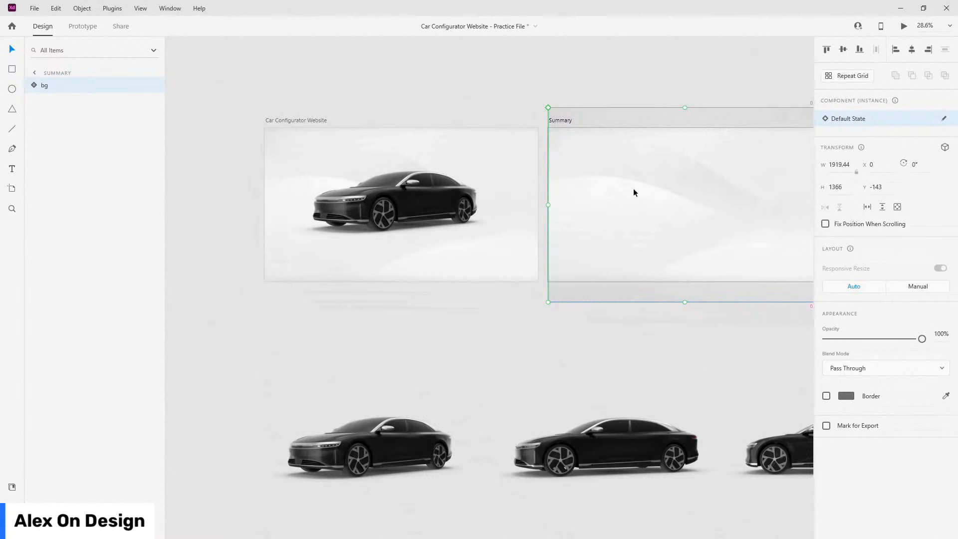
pyautogui.scroll(-1, 377, 188)
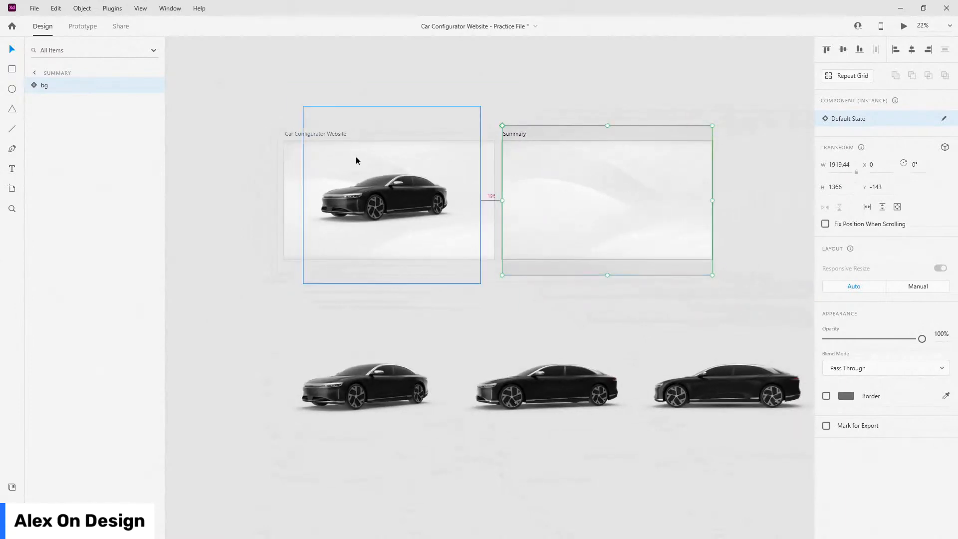
# - Add the text "Exit Configurator" near the upper-left corner of the Car Configurator Website artboard
pyautogui.scroll(2, 355, 157)
pyautogui.scroll(2, 328, 163)
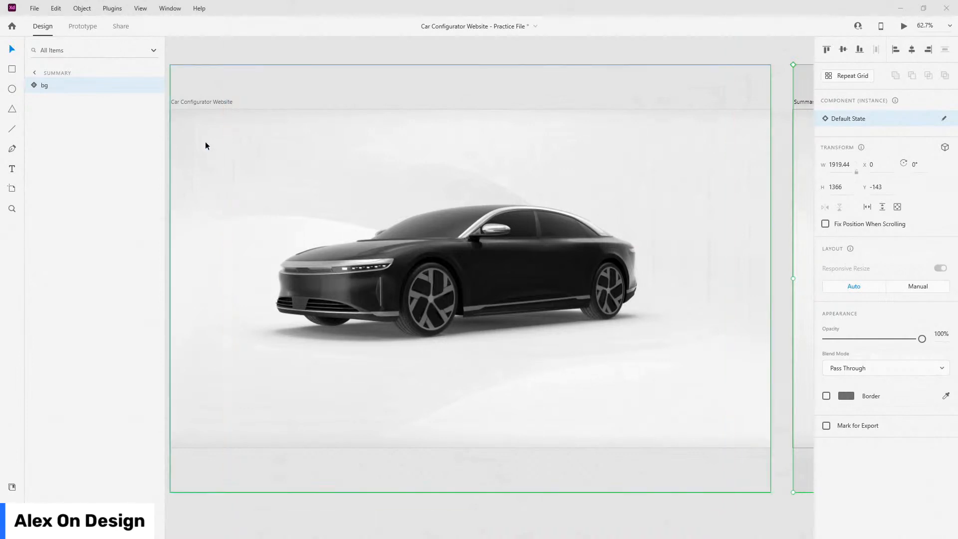
pyautogui.click(193, 137)
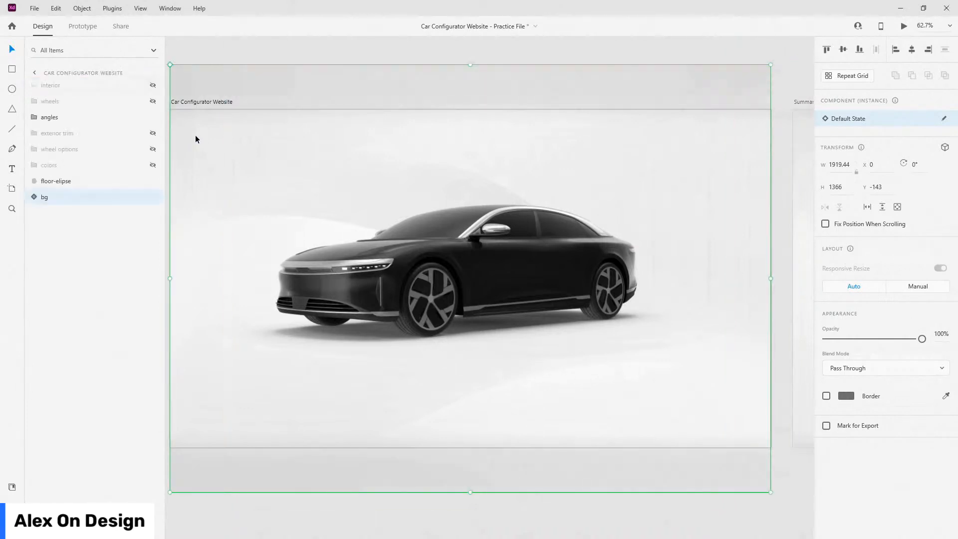
pyautogui.press('t')
pyautogui.click(198, 139)
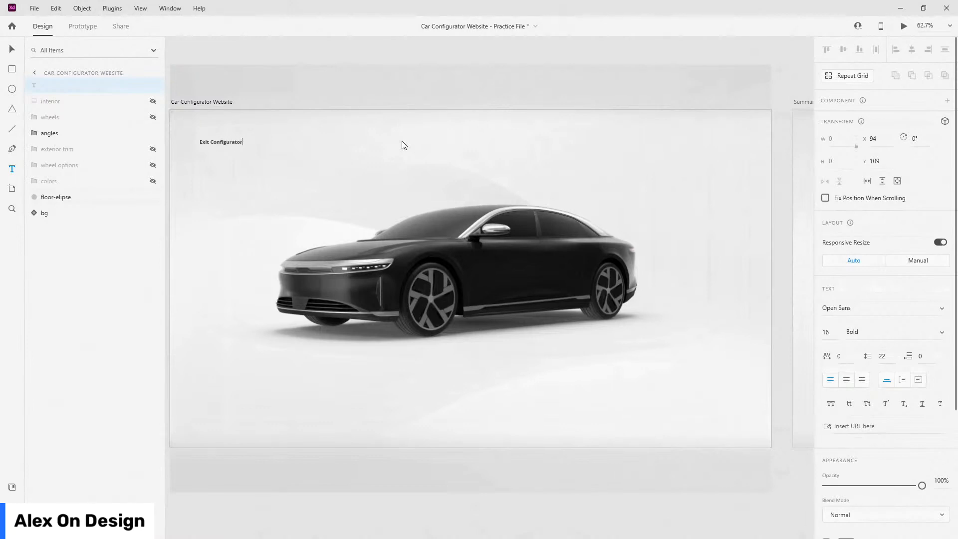
pyautogui.press('Escape')
# - Apply the regular Open Sans 16pt character style and the H2 #707070 colour to the Exit Configurator text
pyautogui.click(12, 486)
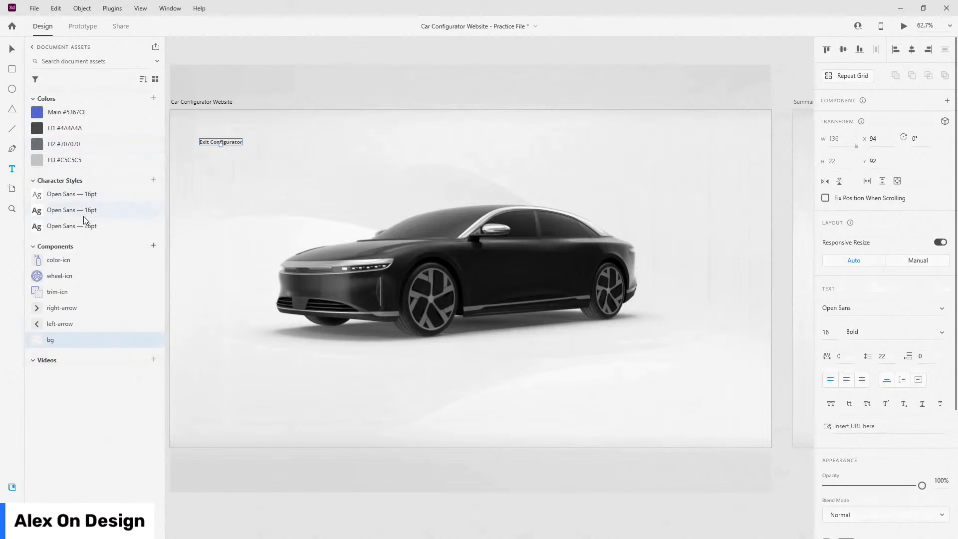
pyautogui.click(87, 195)
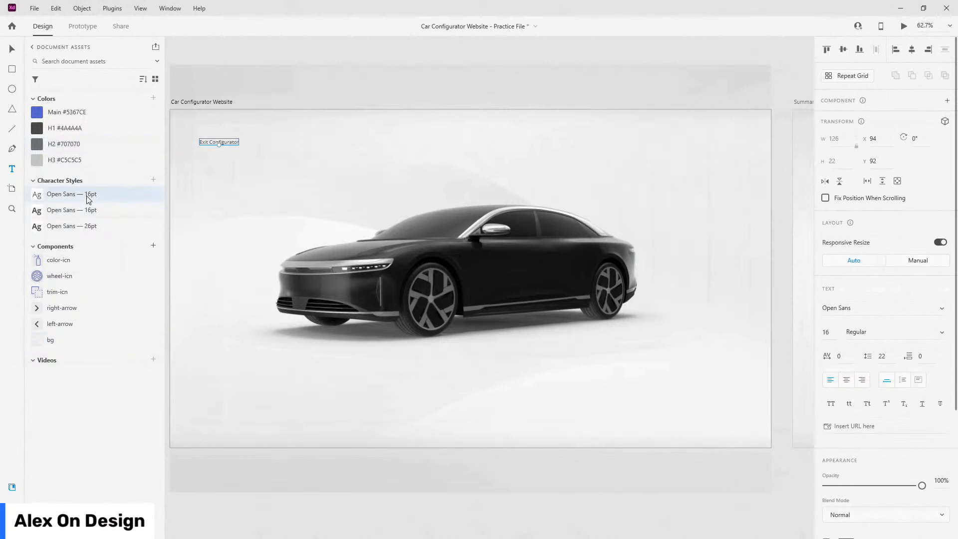
pyautogui.scroll(5, 171, 135)
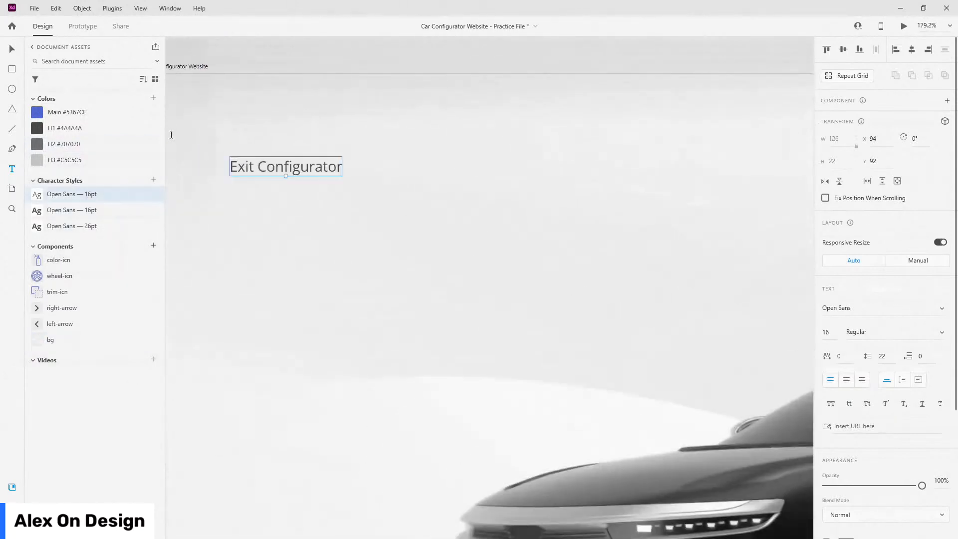
pyautogui.click(74, 160)
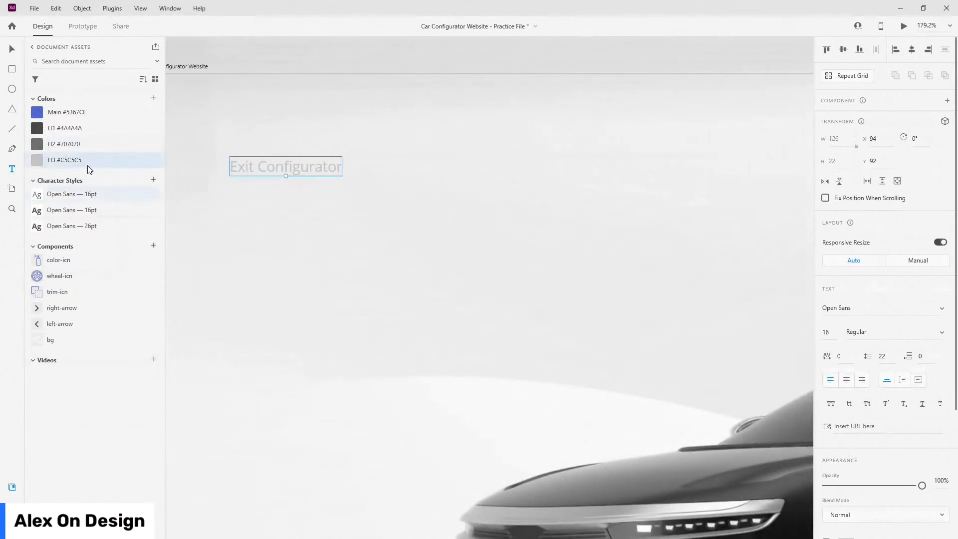
pyautogui.click(80, 149)
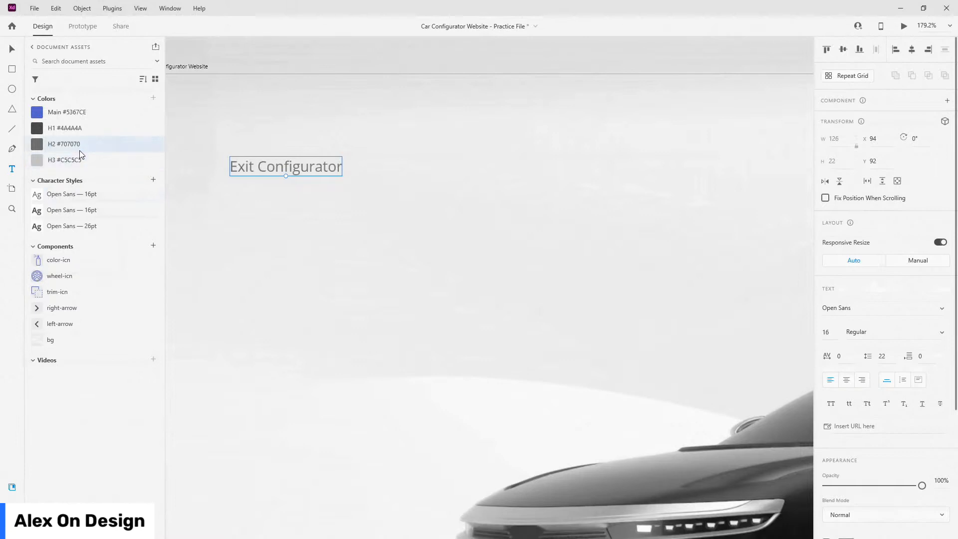
# - Position the Exit Configurator text at X 40, Y 90 on the Car Configurator Website artboard
pyautogui.click(12, 48)
pyautogui.scroll(-2, 739, 261)
pyautogui.scroll(-3, 738, 262)
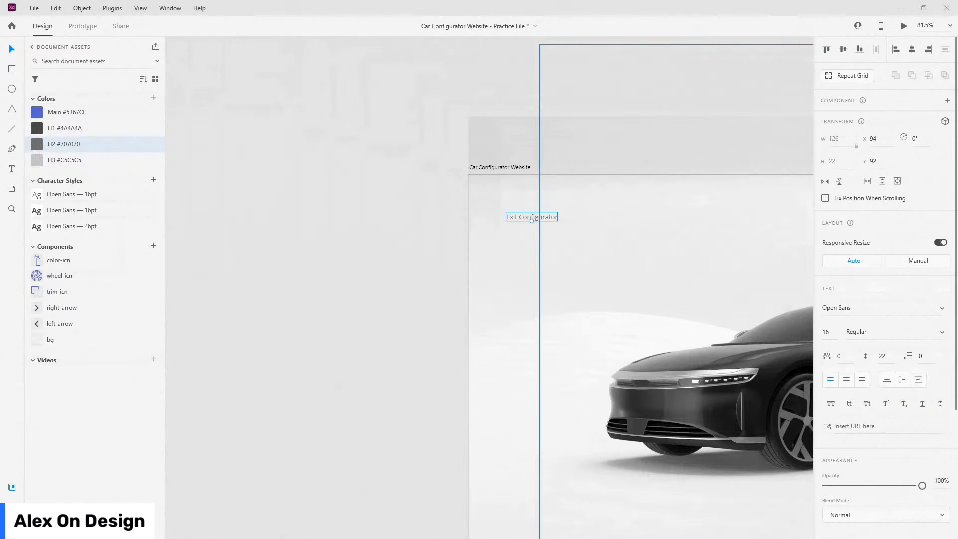
pyautogui.scroll(5, 533, 199)
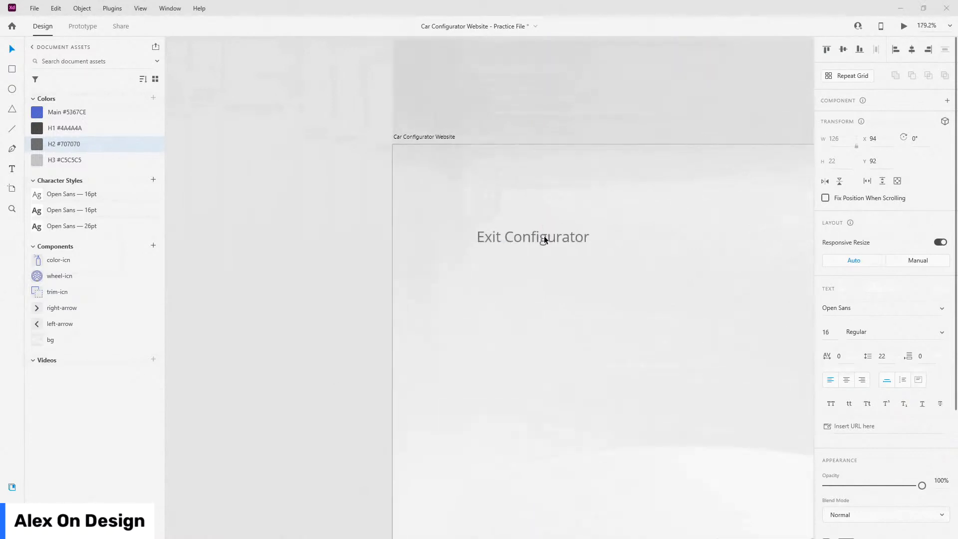
pyautogui.moveTo(543, 235); pyautogui.dragTo(451, 235)
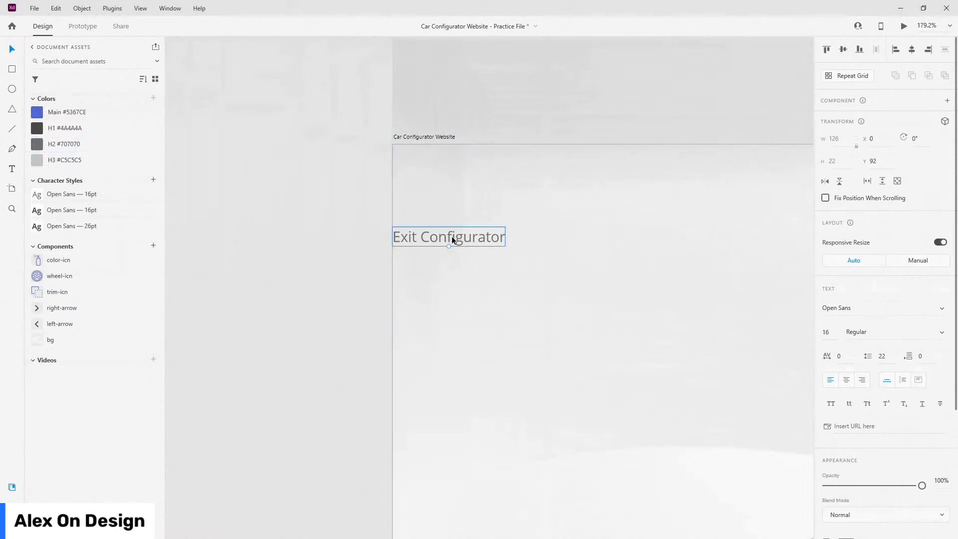
pyautogui.hotkey('shift', 'Right')
pyautogui.hotkey('shift', 'Right')
pyautogui.hotkey('shift', 'Right')
pyautogui.hotkey('shift', 'Right')
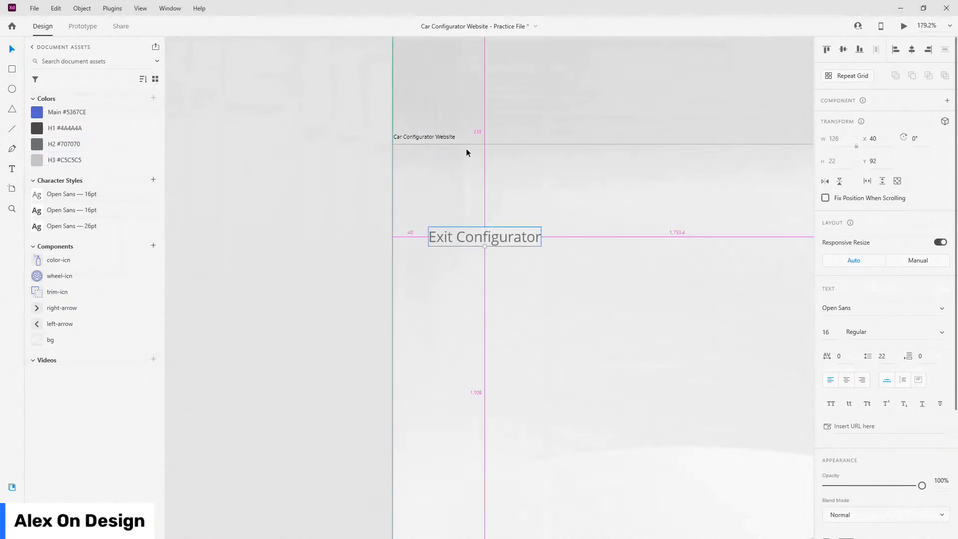
pyautogui.press('Up')
pyautogui.press('Up')
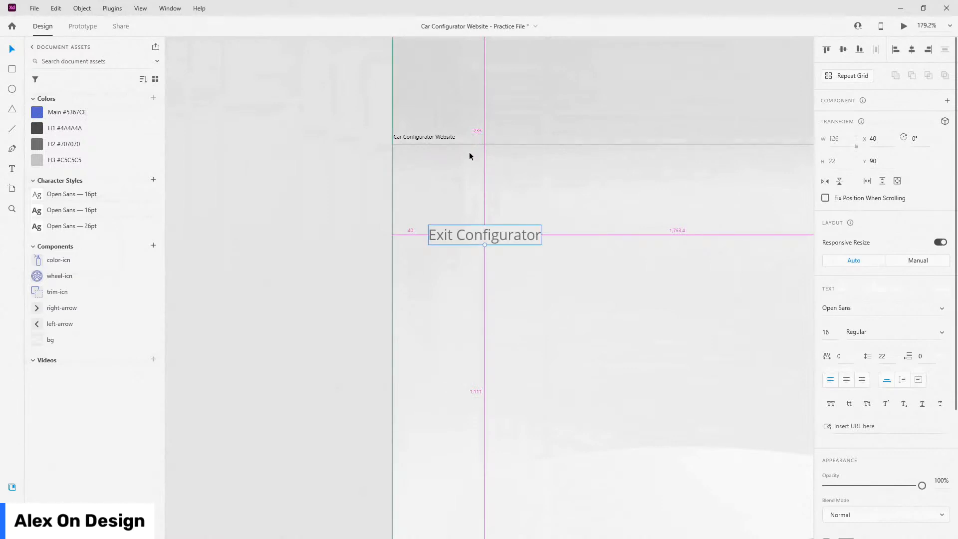
# - Duplicate the Exit Configurator text horizontally to about X 451 and change the copy to "Exterior Configurator"
pyautogui.click(447, 139)
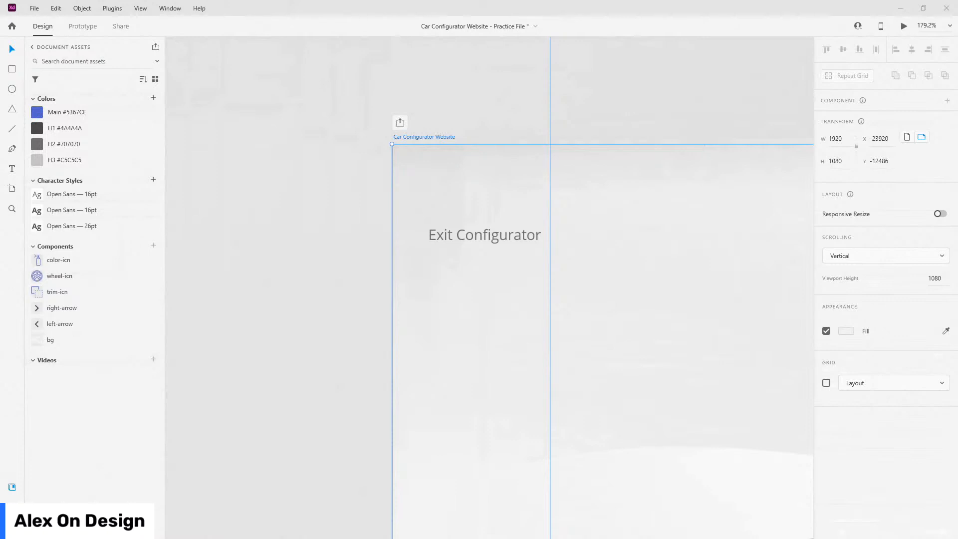
pyautogui.scroll(-4, 394, 199)
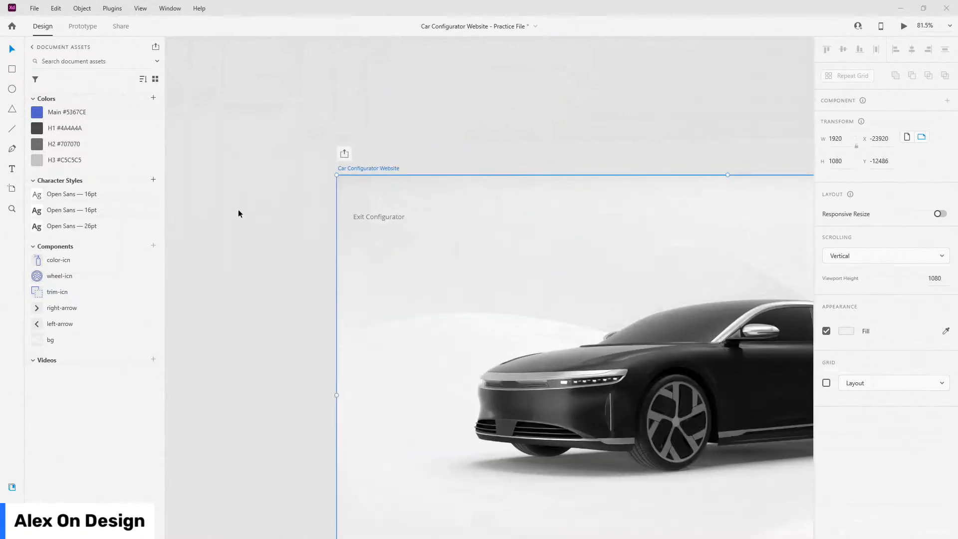
pyautogui.click(391, 216)
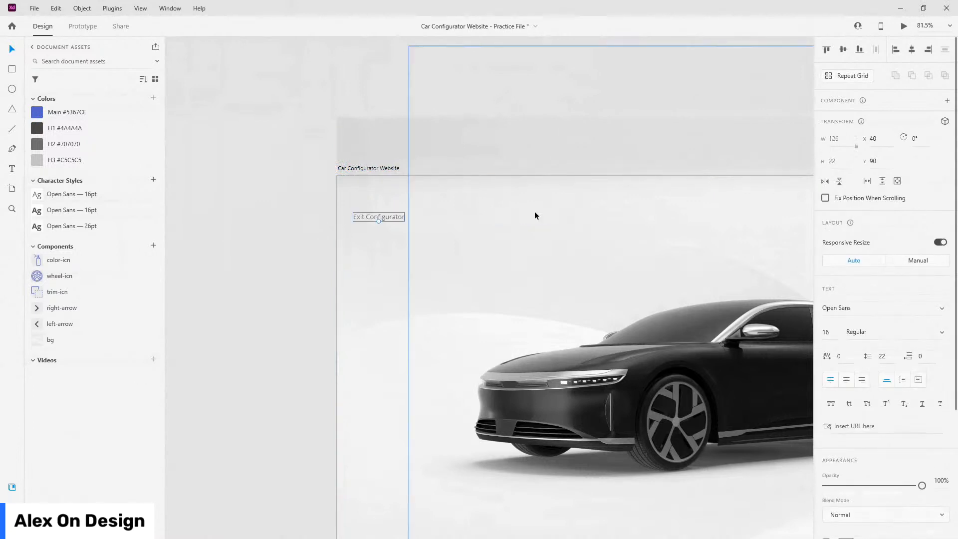
pyautogui.moveTo(384, 215); pyautogui.dragTo(552, 215)
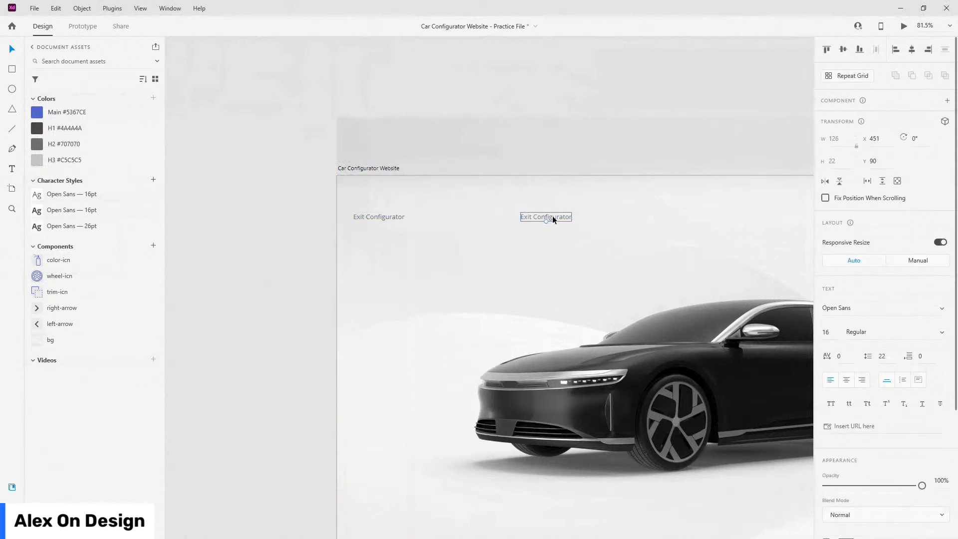
pyautogui.doubleClick(552, 217)
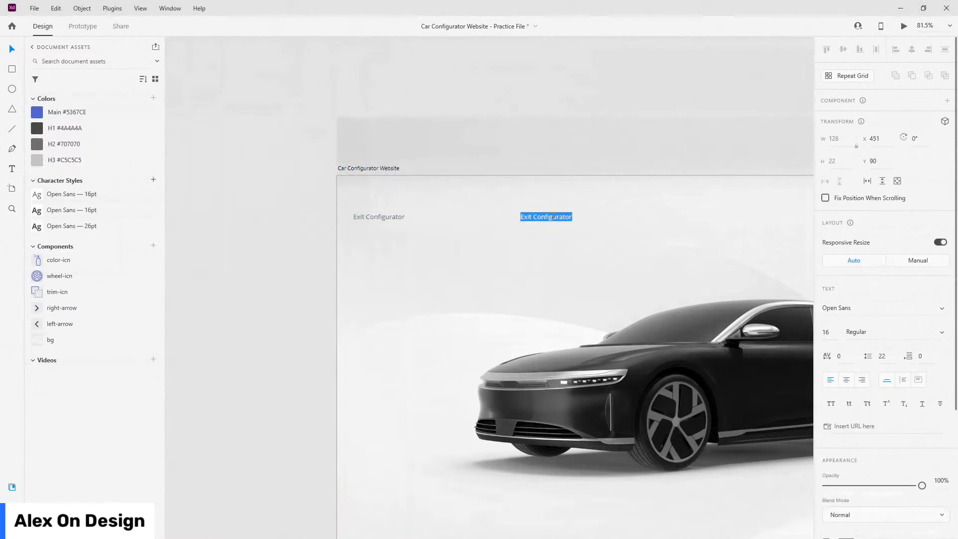
pyautogui.press('Right')
pyautogui.press('BackSpace')
pyautogui.press('BackSpace')
pyautogui.write('Configur')
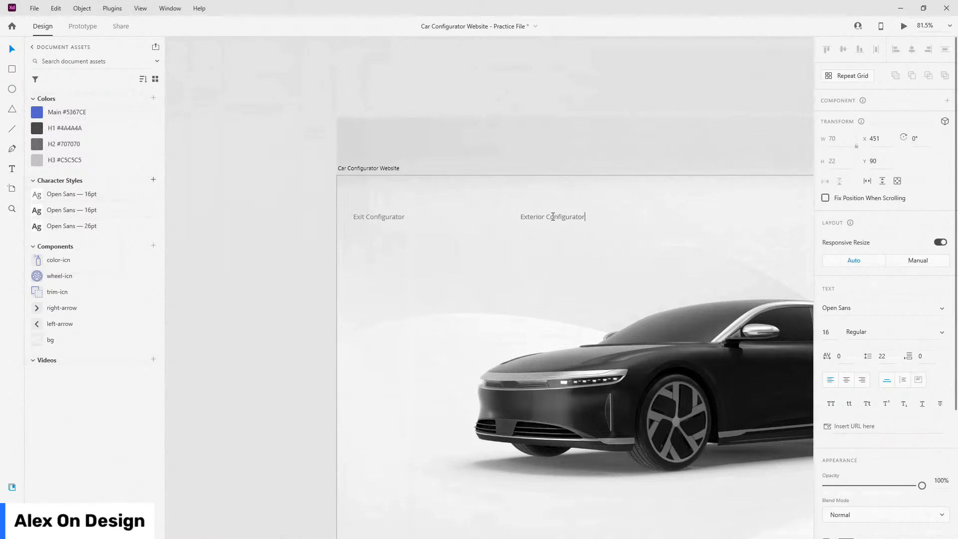
pyautogui.press('Escape')
pyautogui.scroll(-2, 397, 229)
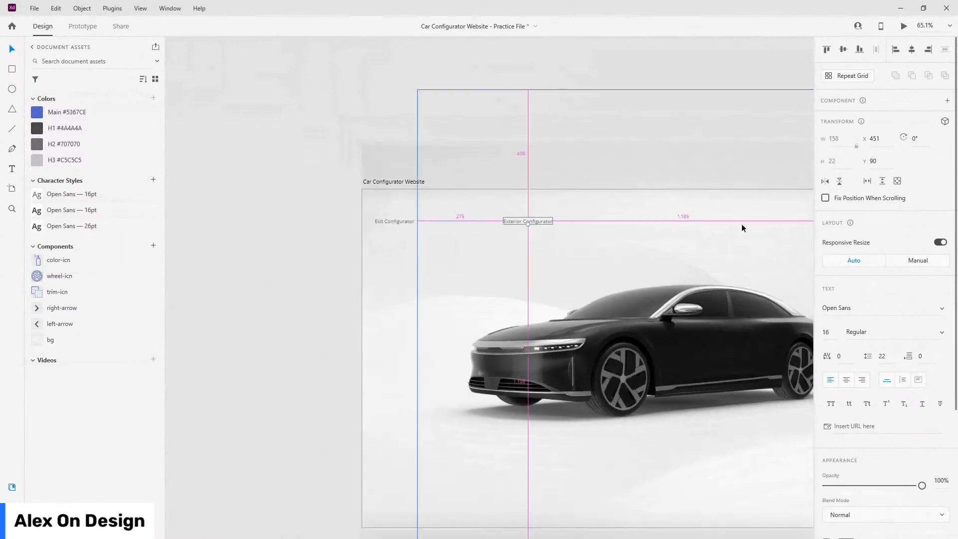
pyautogui.scroll(4, 741, 223)
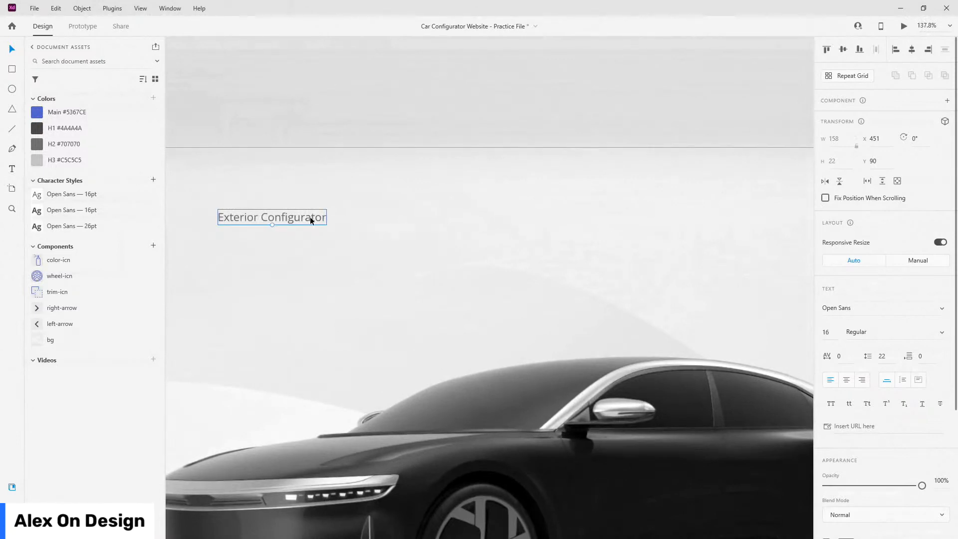
pyautogui.keyDown('alt'); pyautogui.moveTo(310, 220); pyautogui.dragTo(510, 221); pyautogui.keyUp('alt')
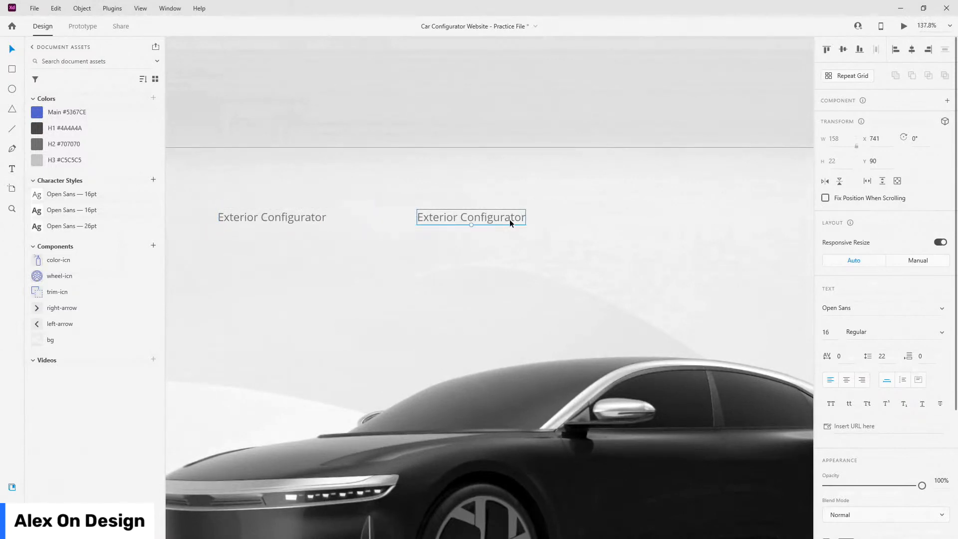
pyautogui.press('Delete')
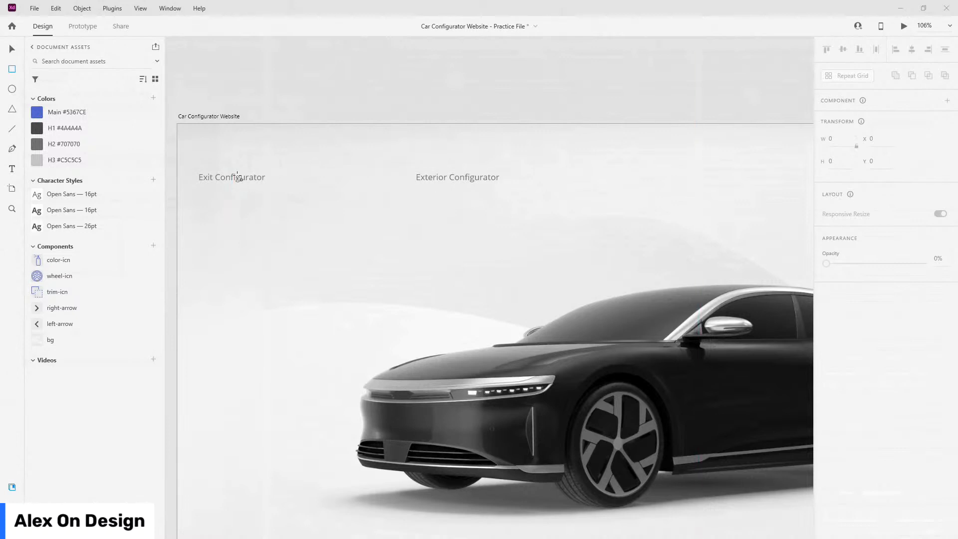
# - Draw a rectangle about 265 by 99 around the Exterior Configurator text and place it directly beneath that text in the layer order
pyautogui.moveTo(389, 148)
pyautogui.mouseDown()
pyautogui.moveTo(513, 190)
pyautogui.moveTo(530, 209)
pyautogui.moveTo(528, 200)
pyautogui.mouseUp()
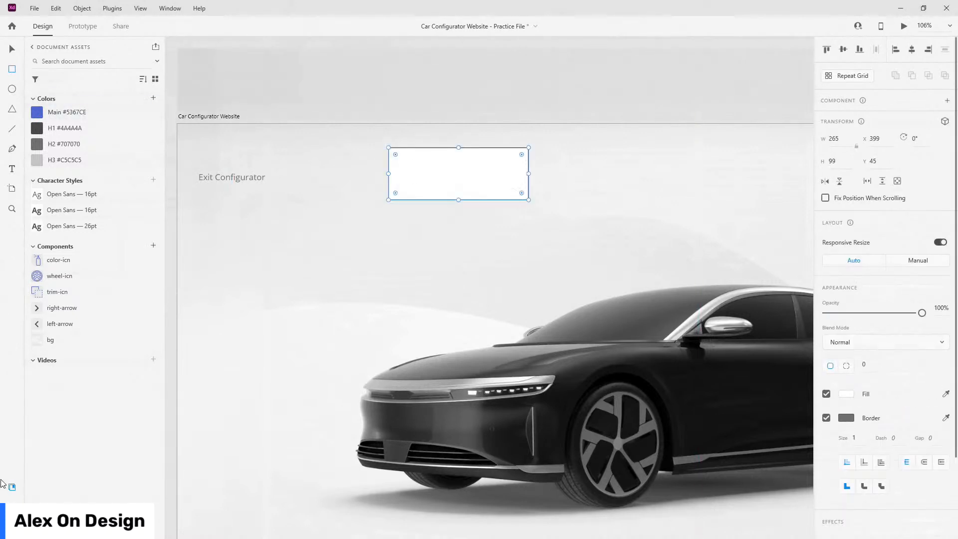
pyautogui.click(16, 499)
pyautogui.moveTo(65, 88); pyautogui.dragTo(68, 113)
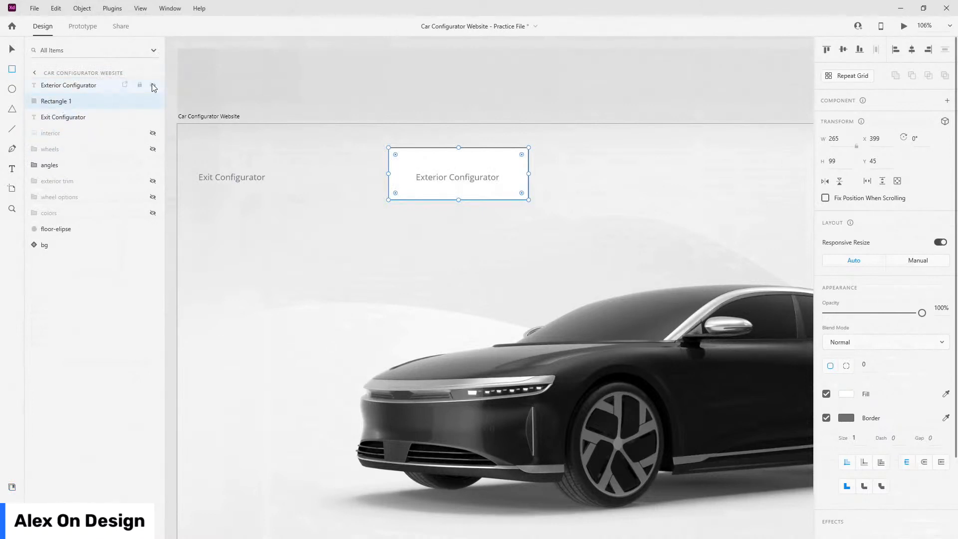
# - Resize the white rectangle behind the Exterior Configurator text to 228 wide by 100 high
pyautogui.click(846, 139)
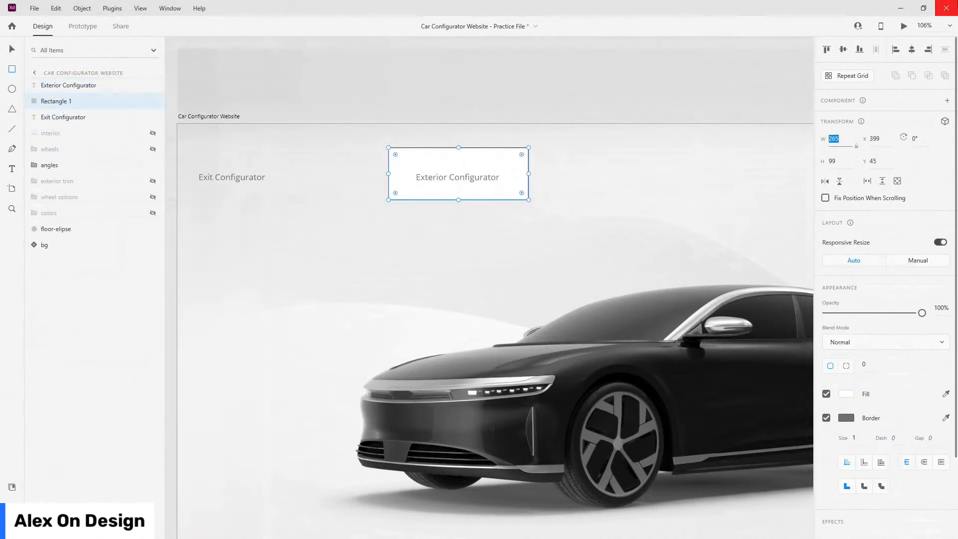
pyautogui.write('228')
pyautogui.press('Tab')
pyautogui.write('100')
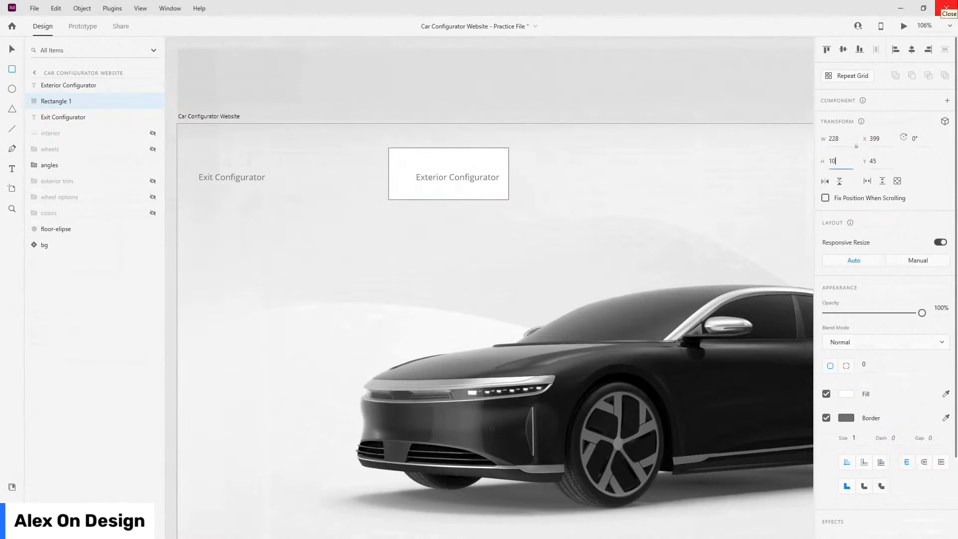
pyautogui.press('Return')
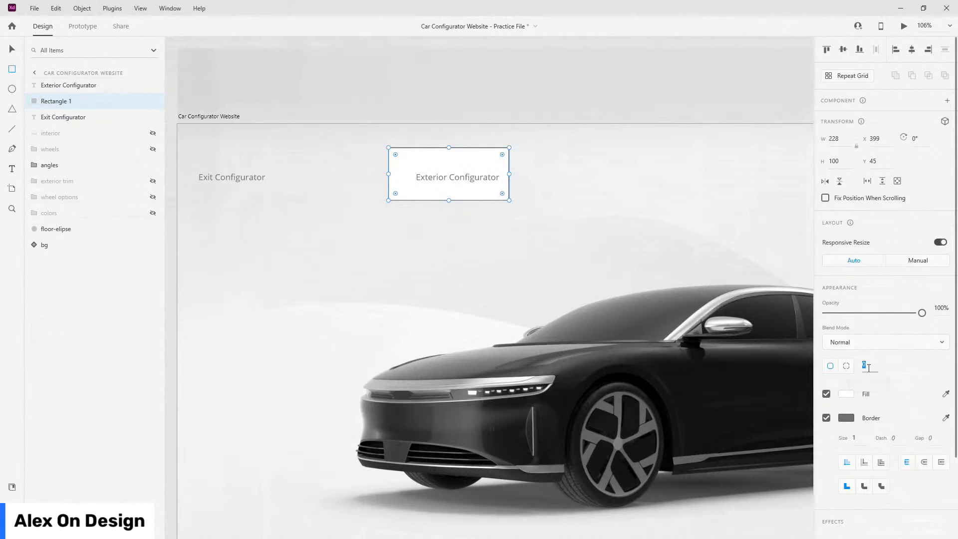
# - Round the rectangle's corners to 5 and set its border to the Main blue #5367CE
pyautogui.press('Return')
pyautogui.click(854, 419)
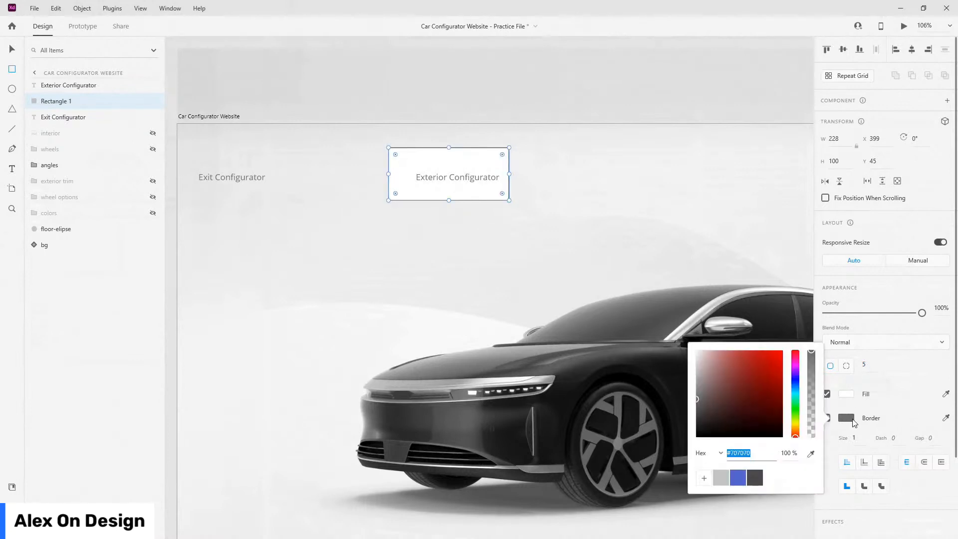
pyautogui.click(738, 478)
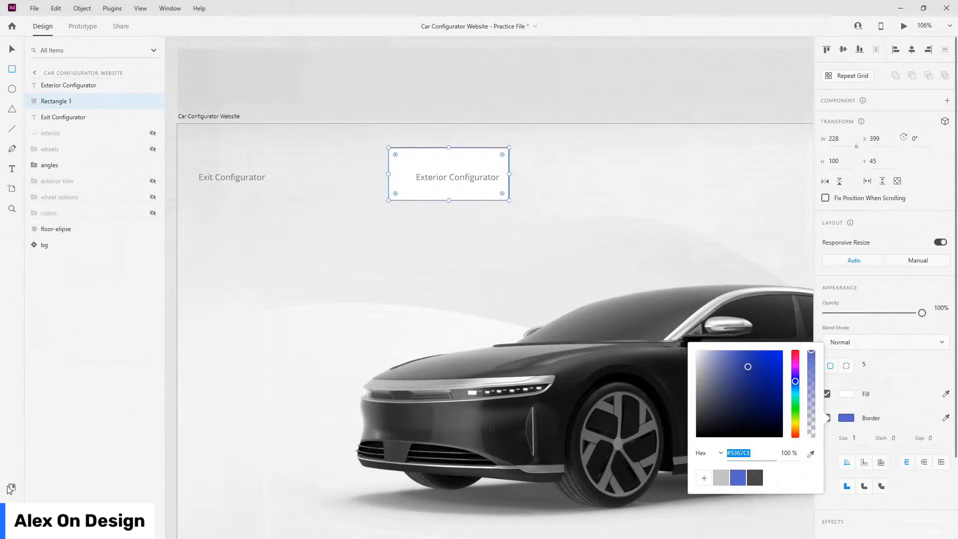
pyautogui.click(12, 486)
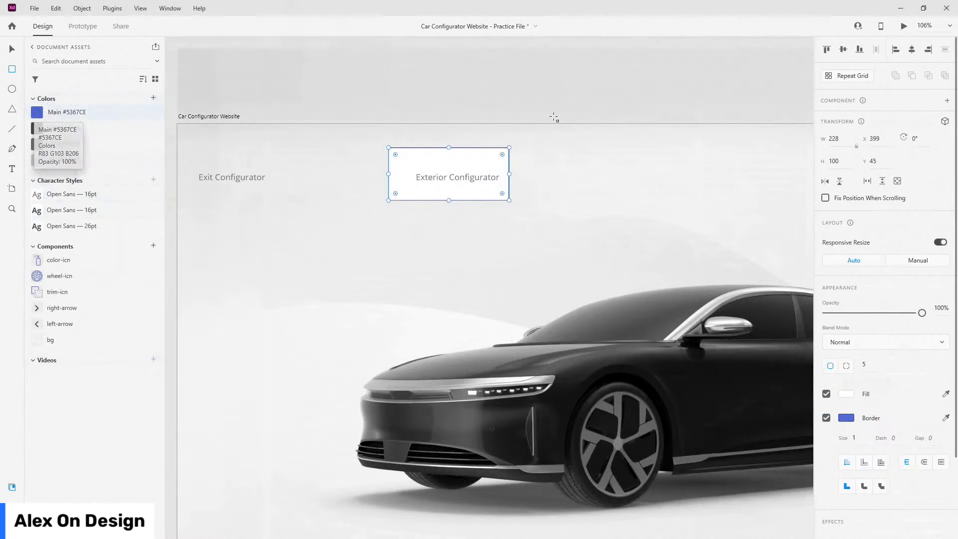
pyautogui.scroll(2, 439, 125)
pyautogui.scroll(3, 438, 126)
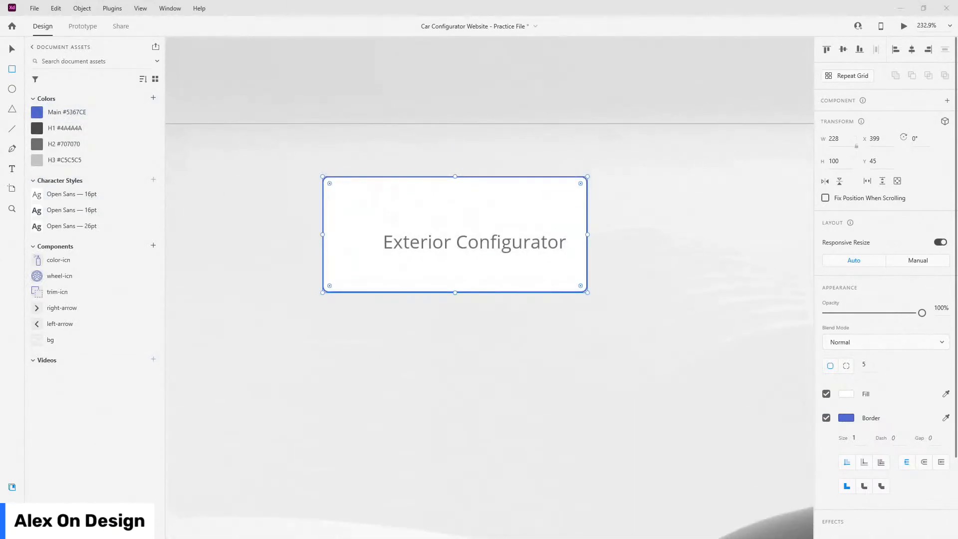
pyautogui.press('Escape')
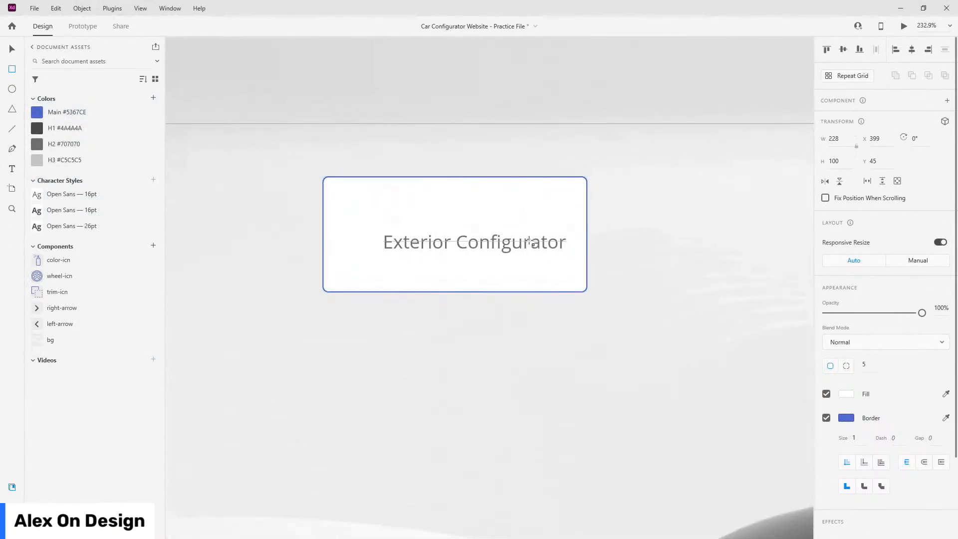
# - Centre the Exterior Configurator text horizontally in the rectangle and place it 10 px above the rectangle's bottom edge
pyautogui.doubleClick(528, 245)
pyautogui.keyDown('shift'); pyautogui.click(542, 275); pyautogui.keyUp('shift')
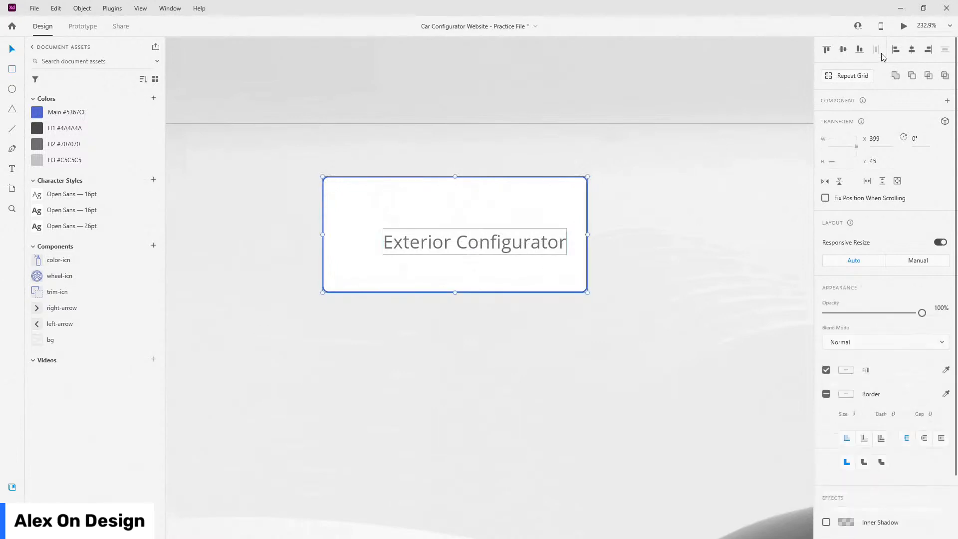
pyautogui.click(911, 49)
pyautogui.click(859, 49)
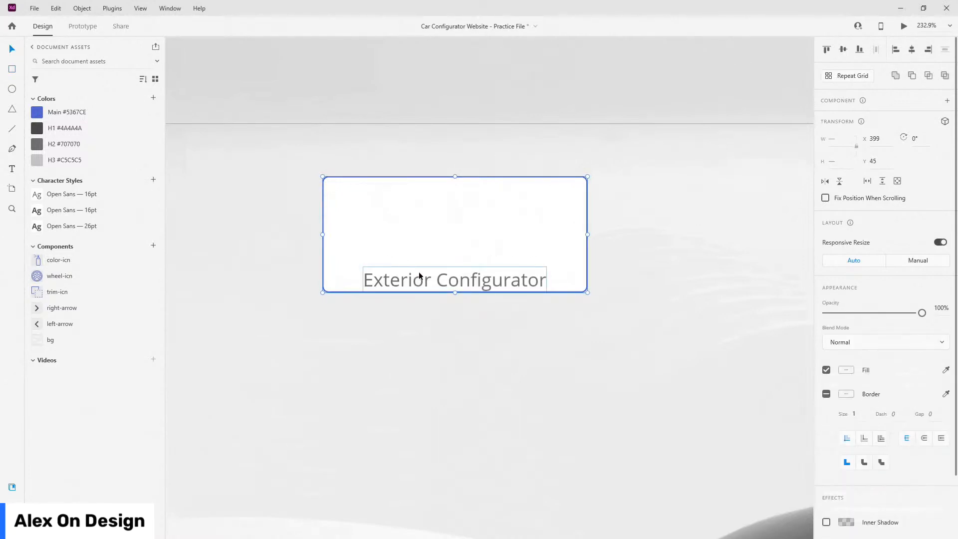
pyautogui.keyDown('shift'); pyautogui.click(447, 238); pyautogui.keyUp('shift')
pyautogui.hotkey('shift', 'Up')
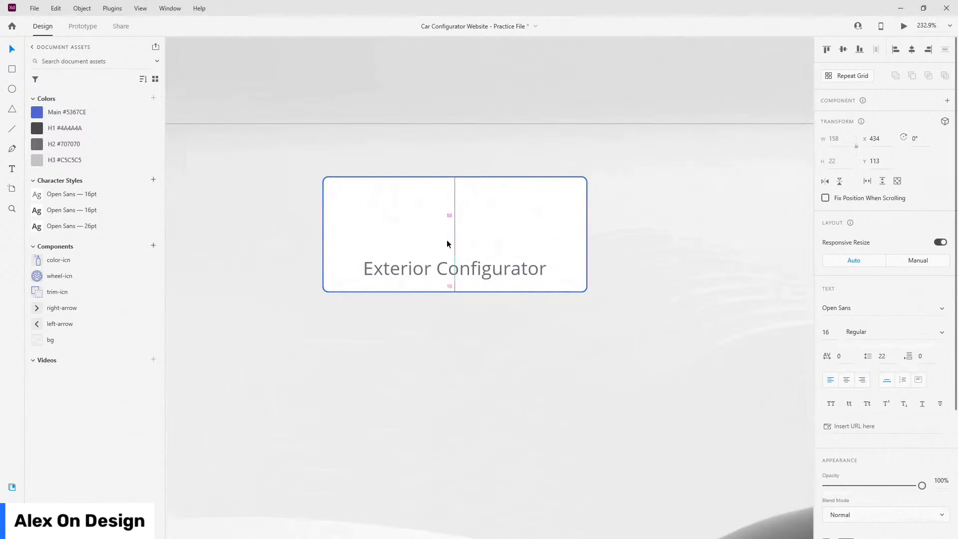
# - Duplicate the rounded rectangle and shrink the copy to 218 by 62 at X 404, Y 48, above the text
pyautogui.click(496, 221)
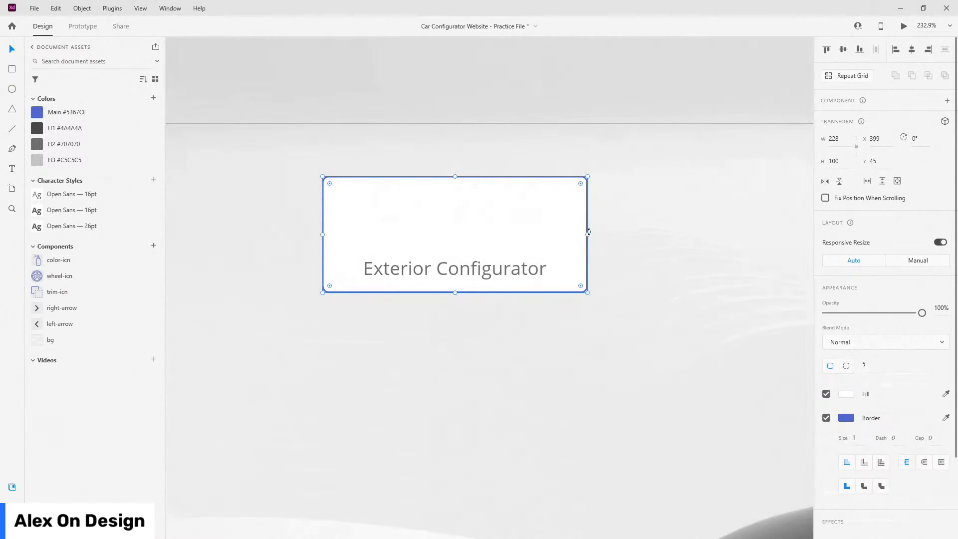
pyautogui.moveTo(589, 232); pyautogui.dragTo(581, 233)
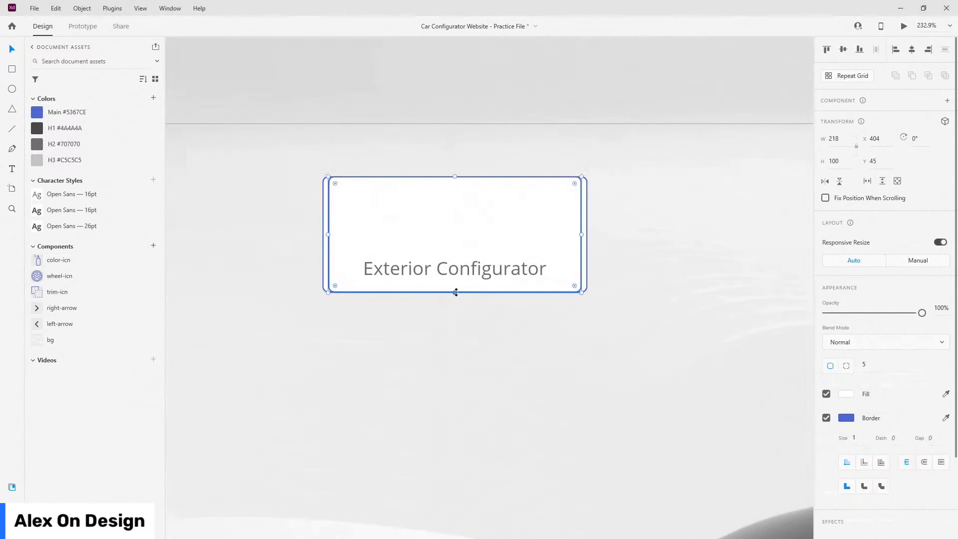
pyautogui.moveTo(455, 292); pyautogui.dragTo(470, 223)
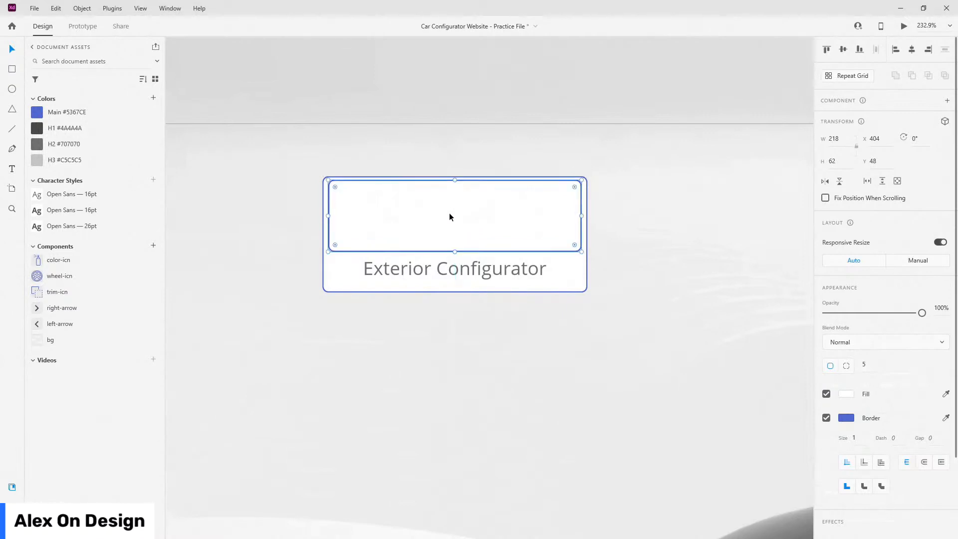
# - Rename the smaller rectangle as image-placeholder and the larger rectangle as selector-bg
pyautogui.click(12, 486)
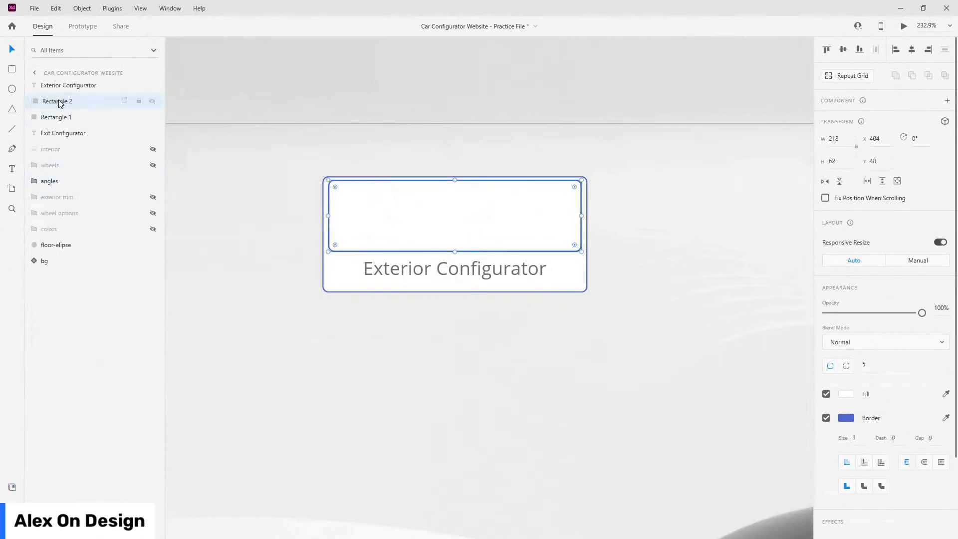
pyautogui.doubleClick(58, 101)
pyautogui.write('image')
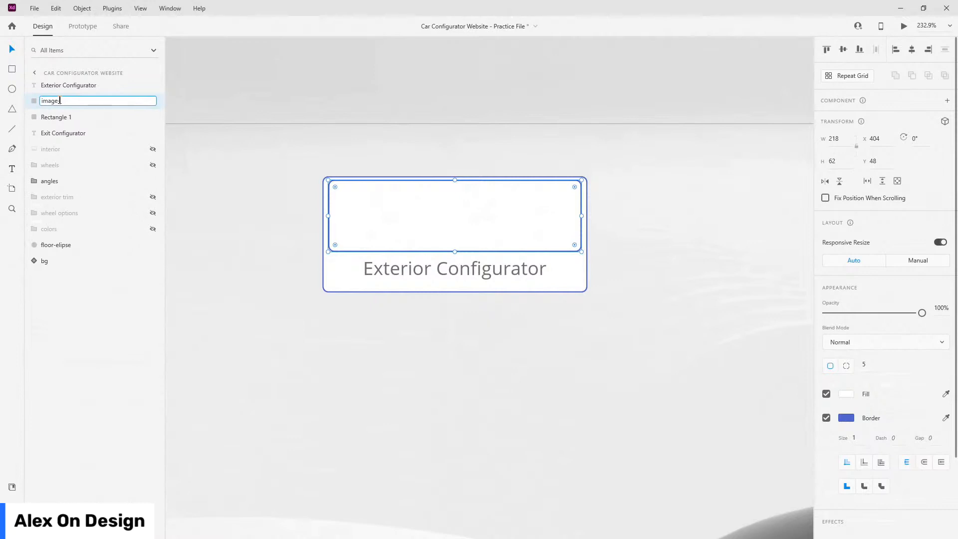
pyautogui.write('-placeholder')
pyautogui.press('Return')
pyautogui.doubleClick(65, 116)
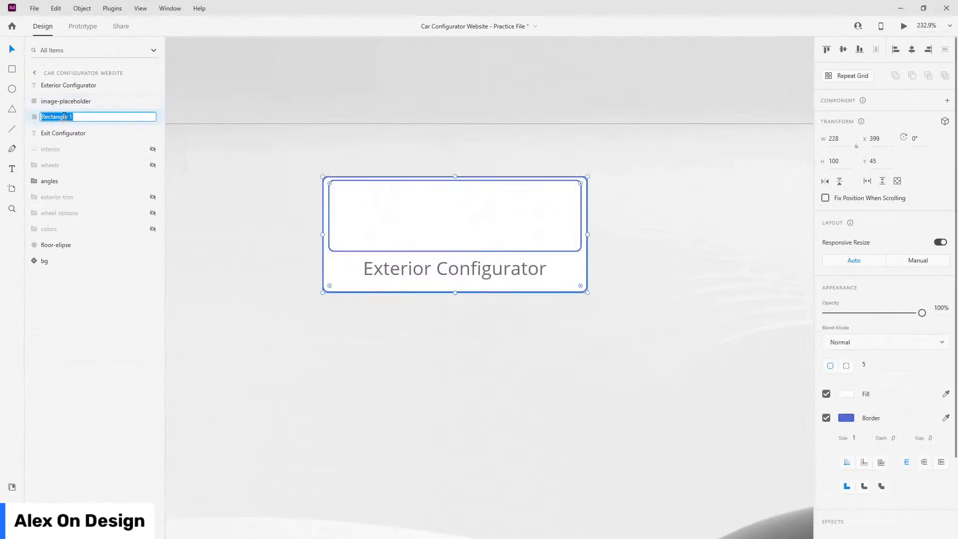
pyautogui.write('selector-bg')
pyautogui.press('Return')
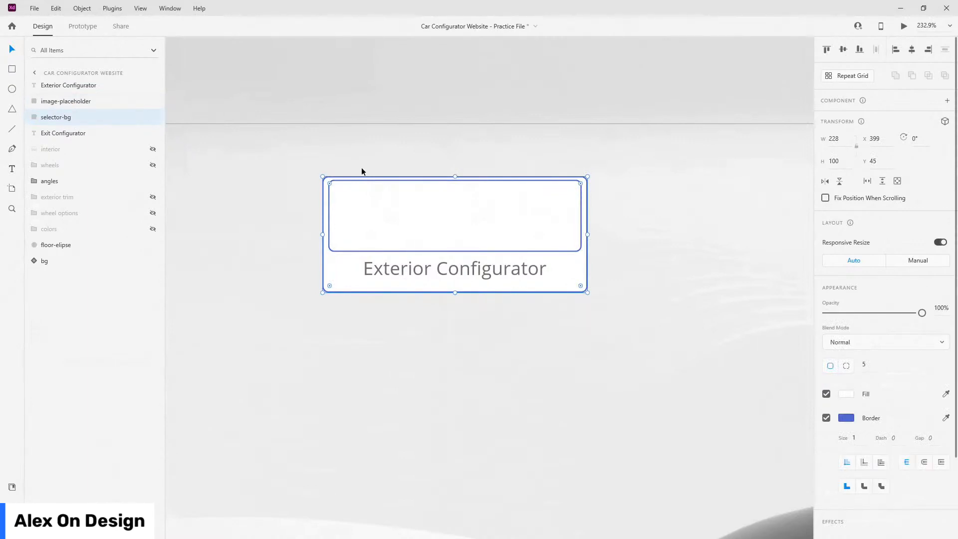
# - Remove the border from the image-placeholder rectangle
pyautogui.click(540, 222)
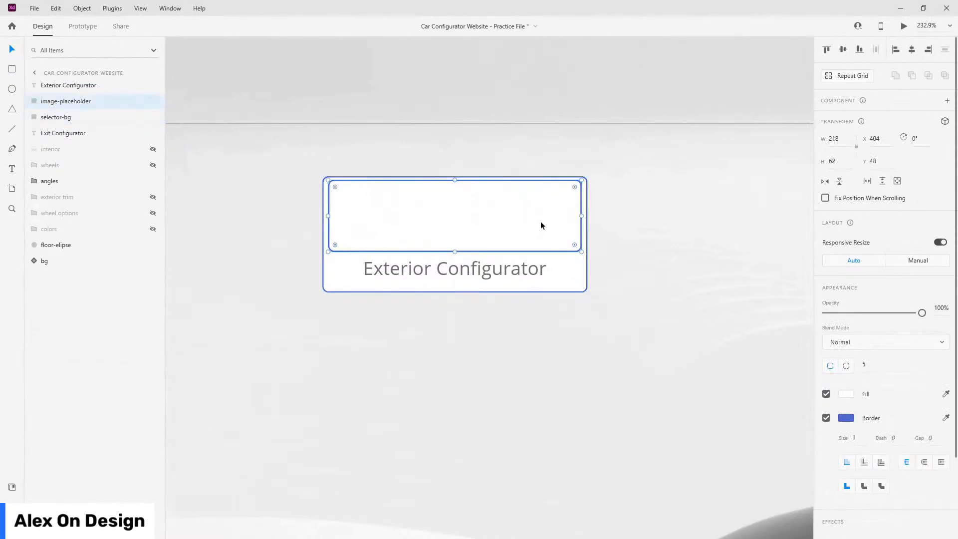
pyautogui.click(826, 418)
pyautogui.scroll(-10, 426, 250)
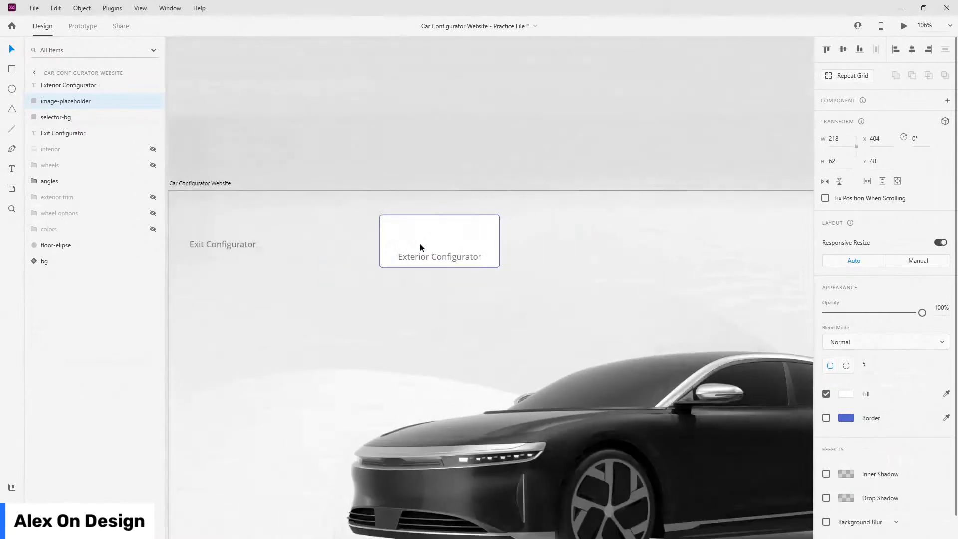
# - Try to paste car image 1 from the pasteboard's angles group into the Car Configurator Website artboard
pyautogui.scroll(-5, 422, 241)
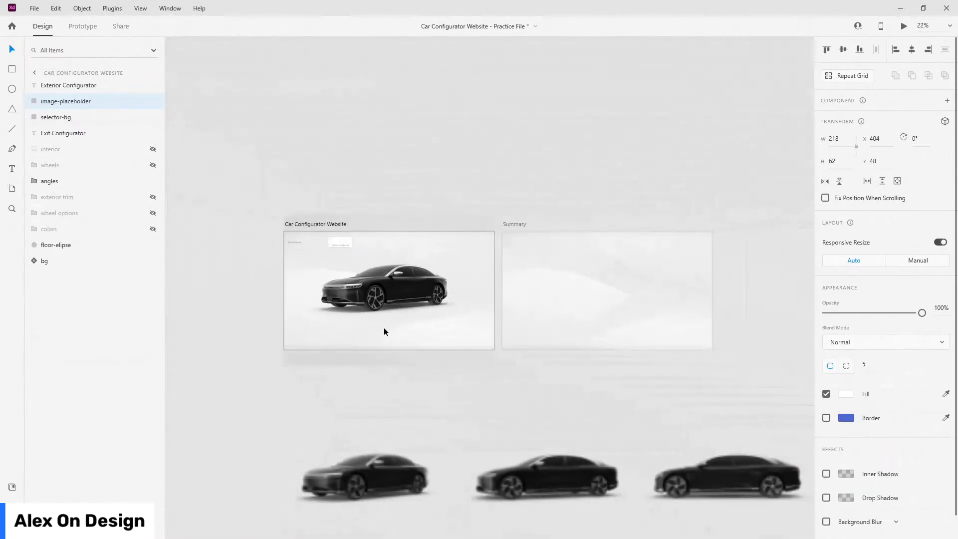
pyautogui.scroll(-4, 384, 329)
pyautogui.doubleClick(393, 354)
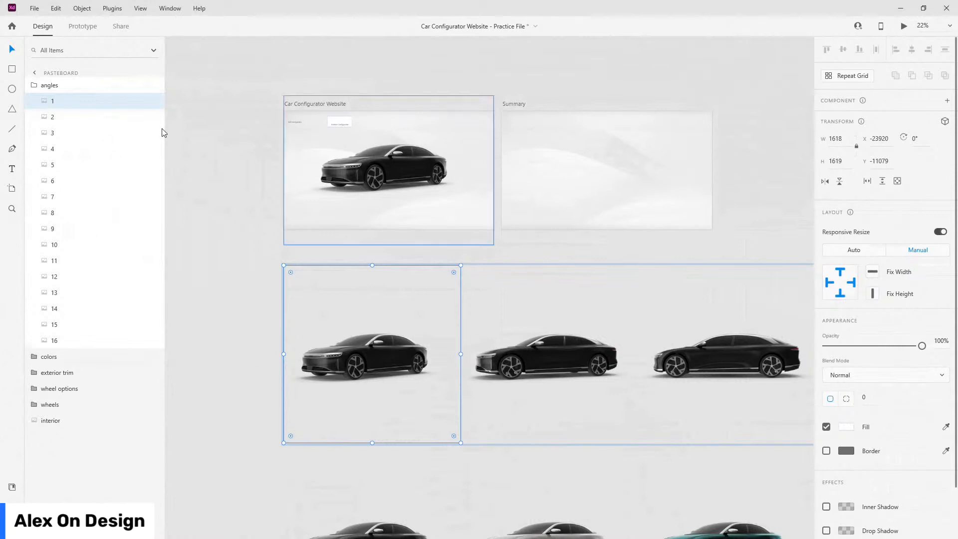
pyautogui.click(40, 86)
pyautogui.scroll(5, 246, 111)
pyautogui.scroll(6, 561, 118)
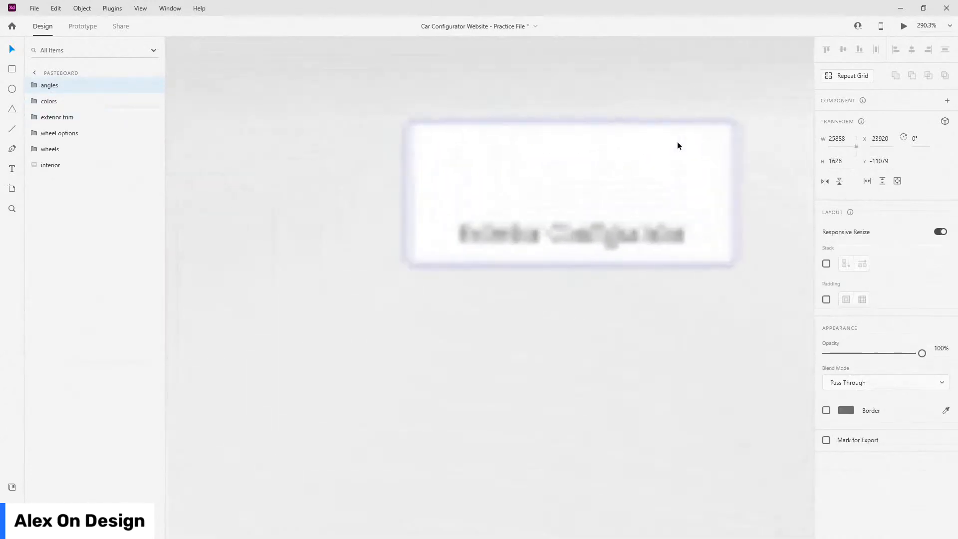
pyautogui.click(528, 172)
pyautogui.hotkey('ctrl', 'v')
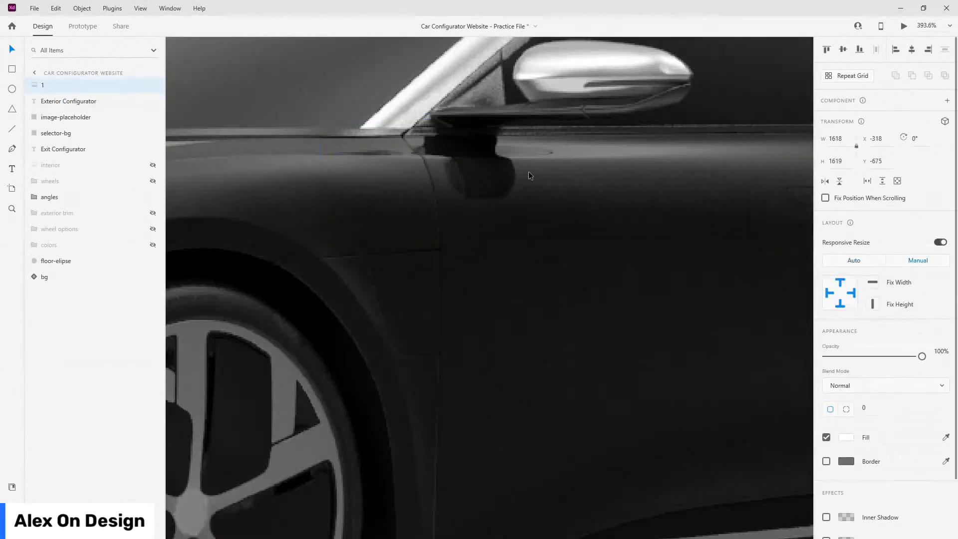
pyautogui.scroll(-8, 357, 202)
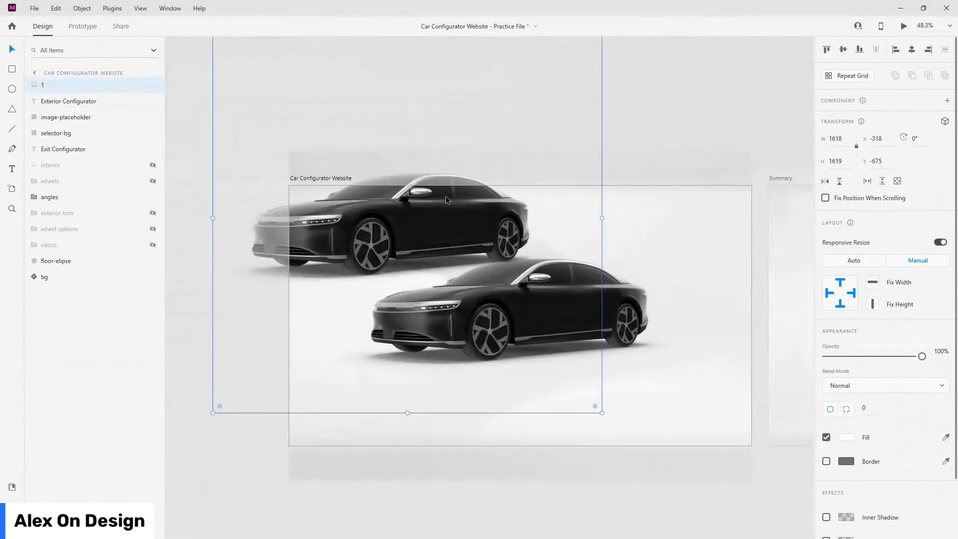
pyautogui.hotkey('ctrl', 'z')
# - Fill the image-placeholder with the black car image, scale the image down and reposition it so the whole car fits inside
pyautogui.scroll(4, 445, 196)
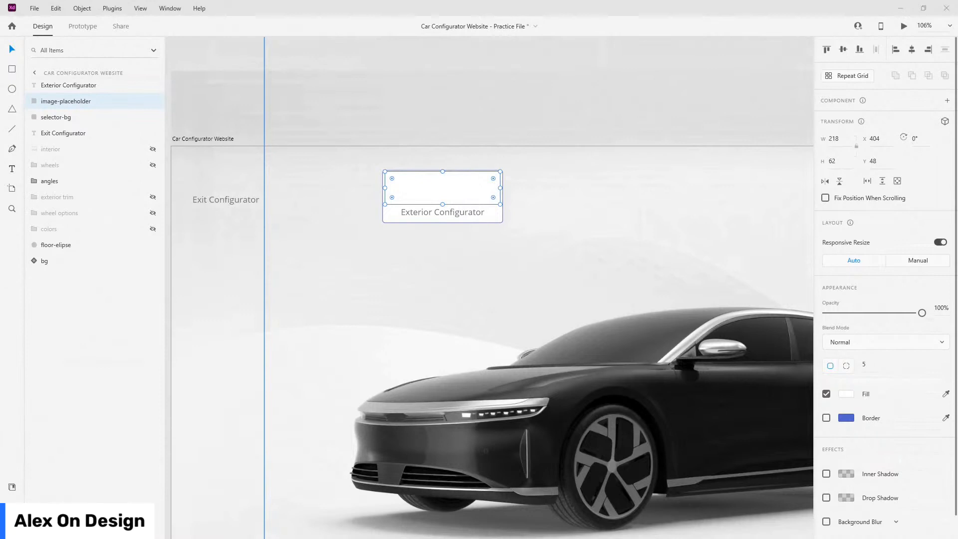
pyautogui.moveTo(605, 163); pyautogui.dragTo(459, 183)
pyautogui.hotkey('ctrl', '3')
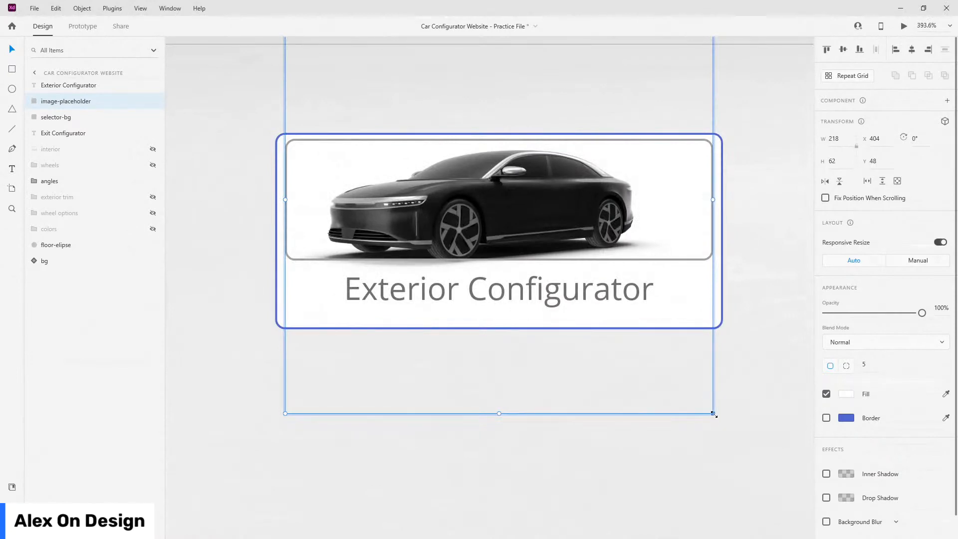
pyautogui.moveTo(710, 411); pyautogui.dragTo(663, 379)
pyautogui.moveTo(569, 202); pyautogui.dragTo(581, 198)
pyautogui.press('alt')
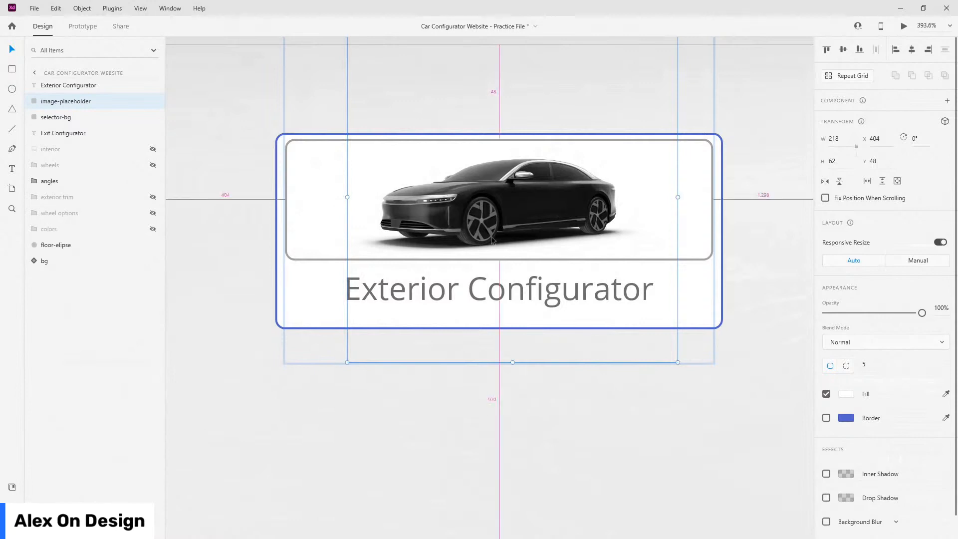
pyautogui.scroll(-5, 492, 239)
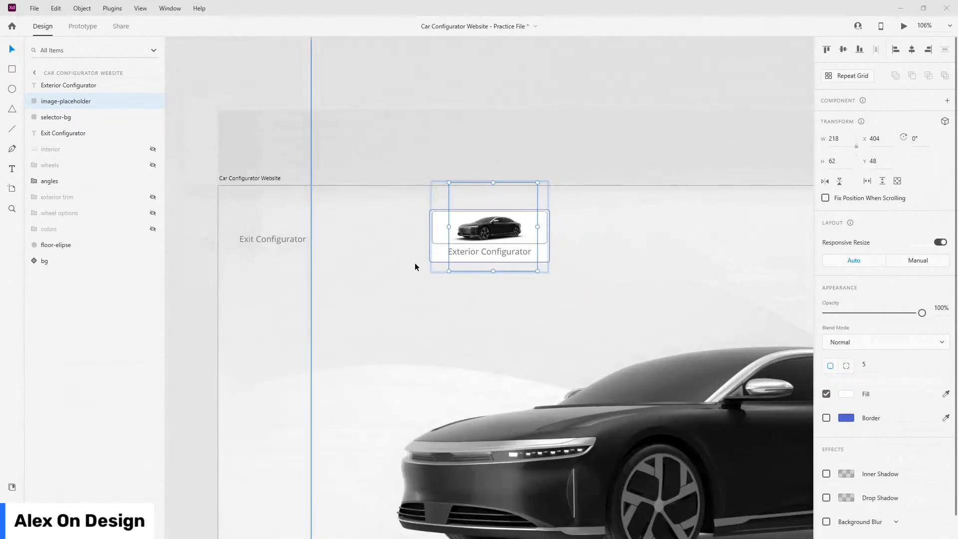
# - Group the Exterior Configurator text, image-placeholder and selector-bg layers
pyautogui.click(54, 89)
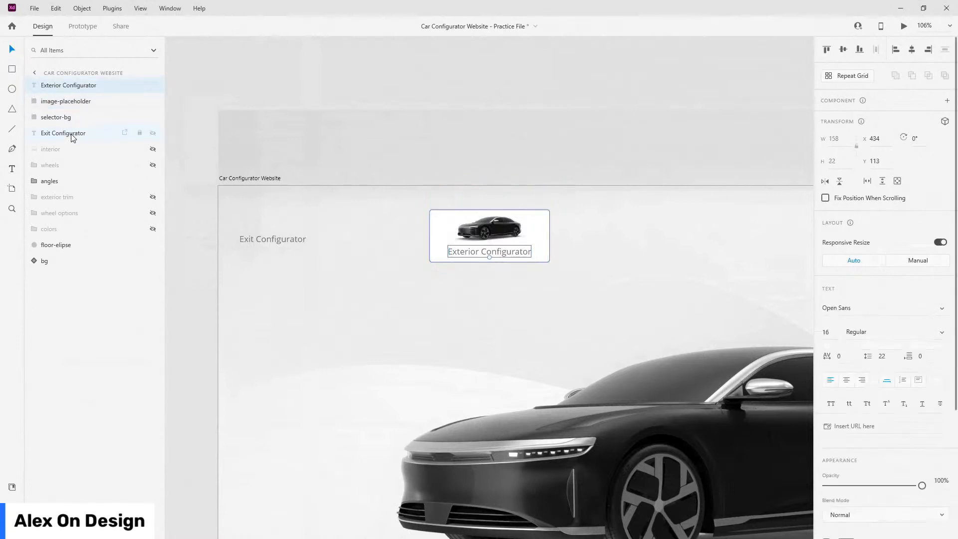
pyautogui.keyDown('shift'); pyautogui.click(75, 119); pyautogui.keyUp('shift')
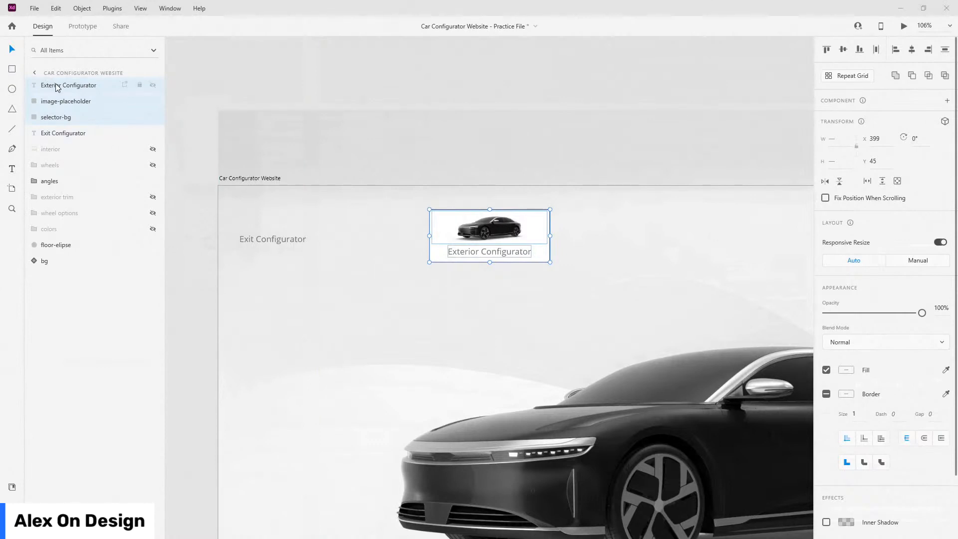
pyautogui.hotkey('ctrl', 'g')
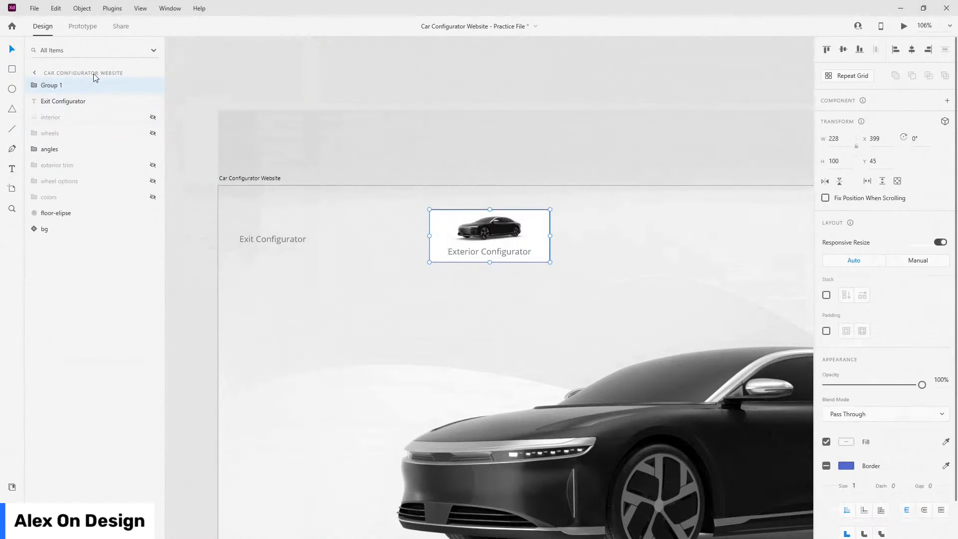
# - Try to rename the new button group as exterior-configurator
pyautogui.doubleClick(51, 85)
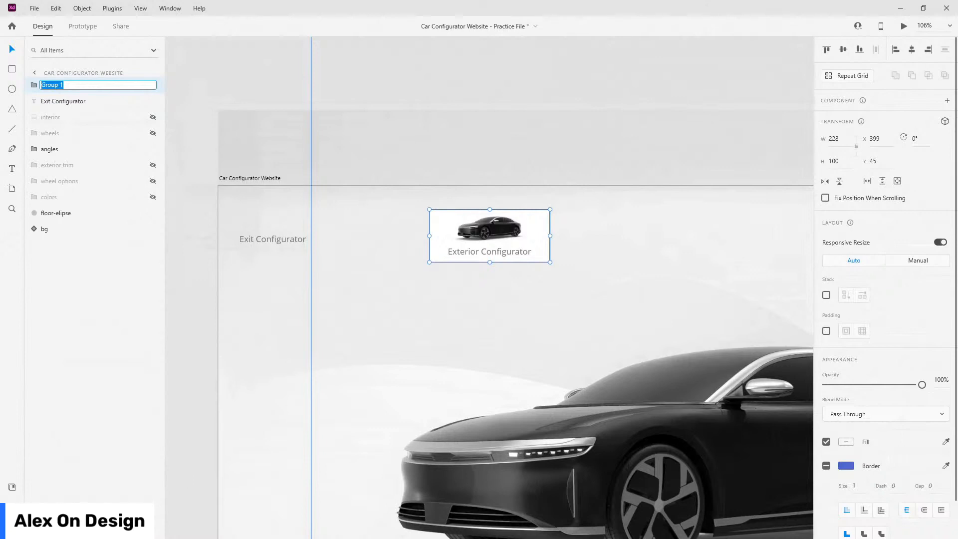
pyautogui.write('exterior-configurator')
pyautogui.press('Return')
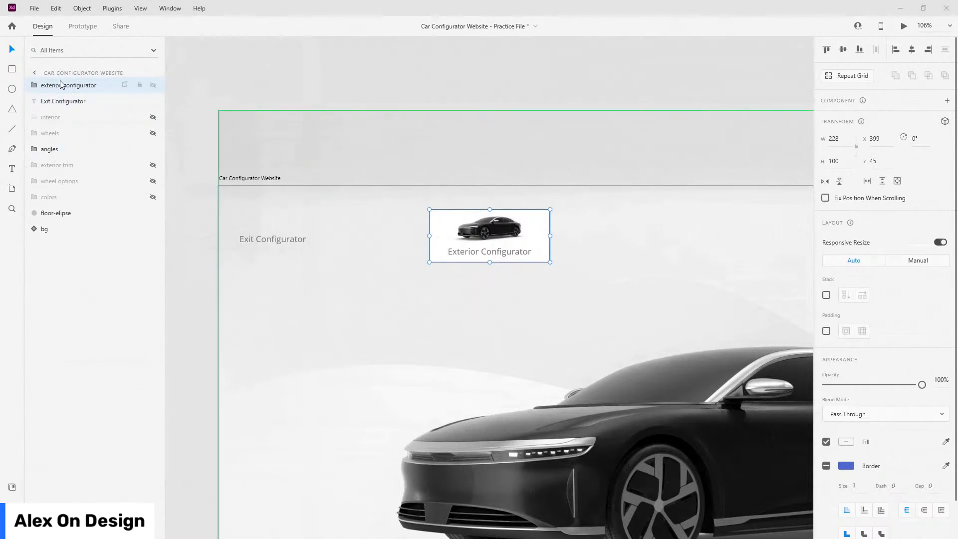
pyautogui.hotkey('ctrl', 'z')
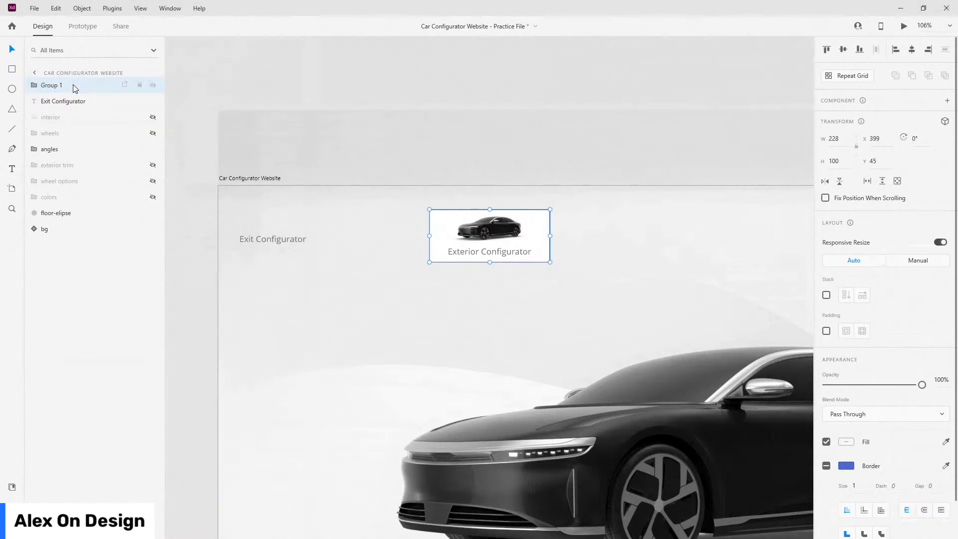
# - Rename the outer button group as selectors and turn on a horizontal stack for it
pyautogui.doubleClick(49, 85)
pyautogui.write('se')
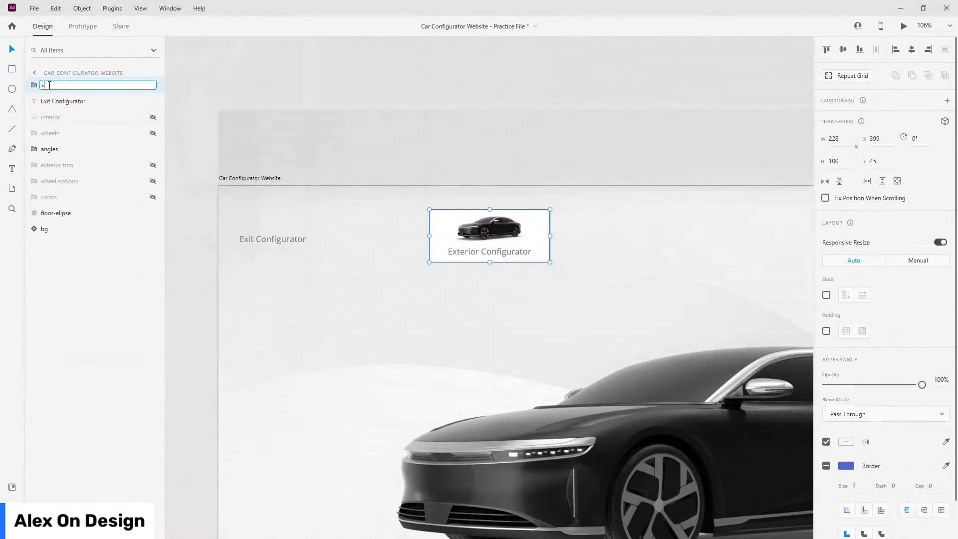
pyautogui.write('lectors')
pyautogui.press('Return')
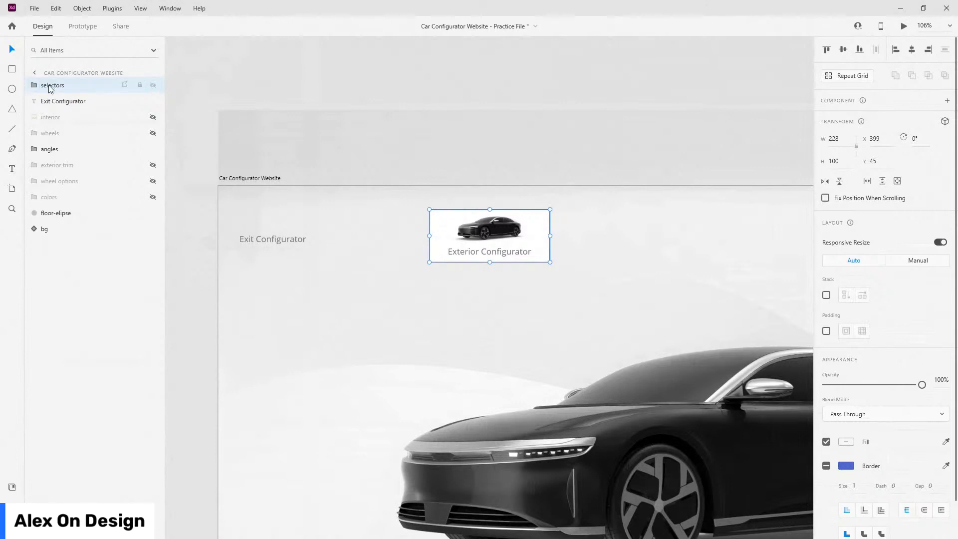
pyautogui.click(826, 294)
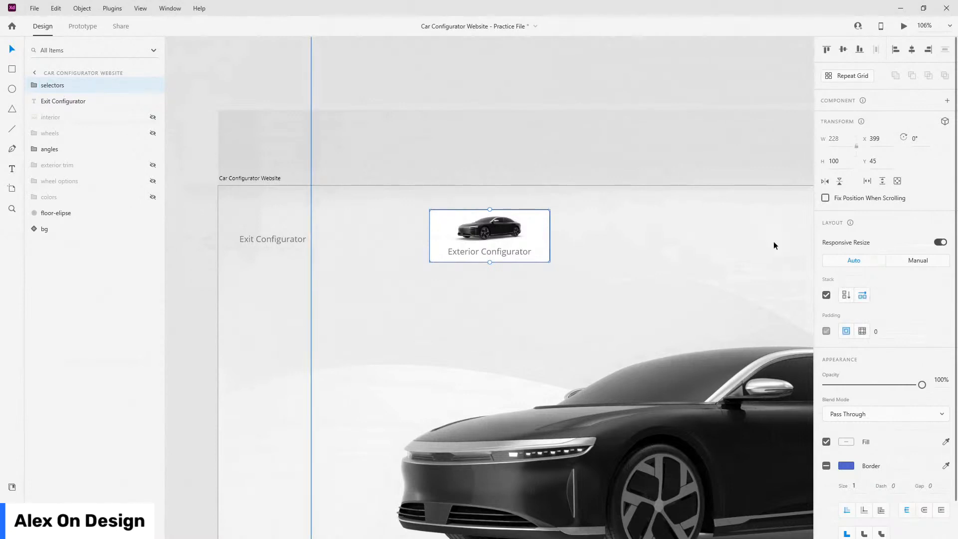
# - Duplicate the exterior-configurator group inside selectors and rename the copy as interior-configurator
pyautogui.click(34, 88)
pyautogui.click(57, 103)
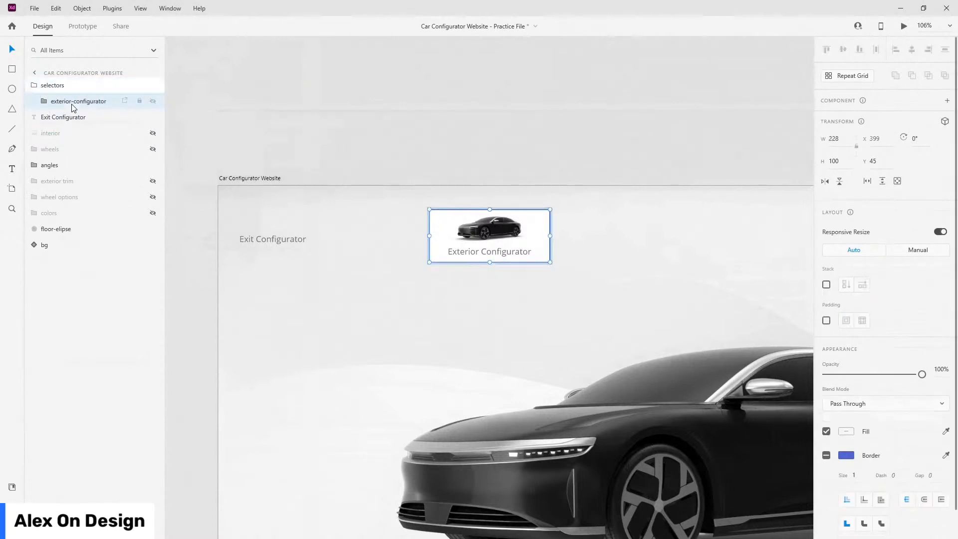
pyautogui.hotkey('ctrl', 'd')
pyautogui.doubleClick(66, 118)
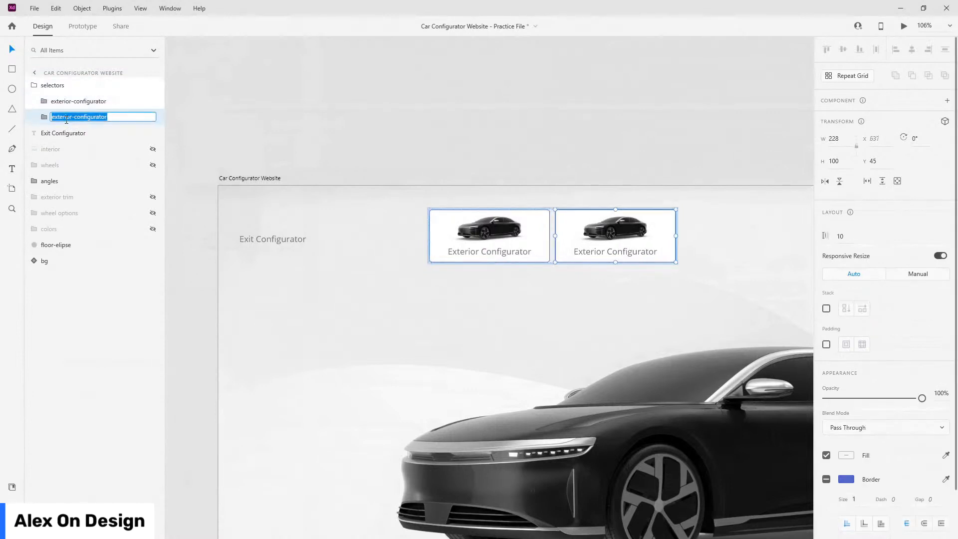
pyautogui.click(67, 119)
pyautogui.hotkey('shift', 'Right')
pyautogui.hotkey('shift', 'Right')
pyautogui.hotkey('shift', 'Right')
pyautogui.hotkey('shift', 'Right')
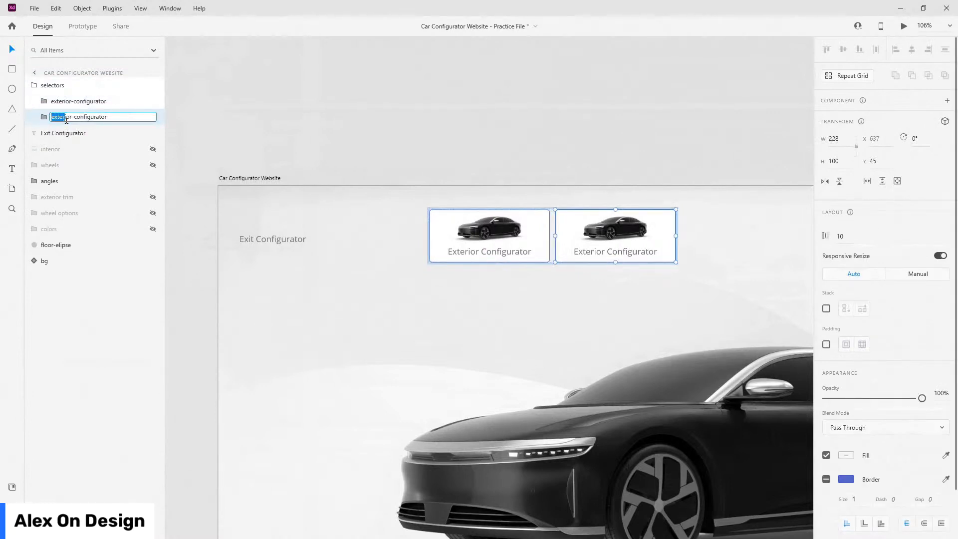
pyautogui.write('interior')
pyautogui.press('Return')
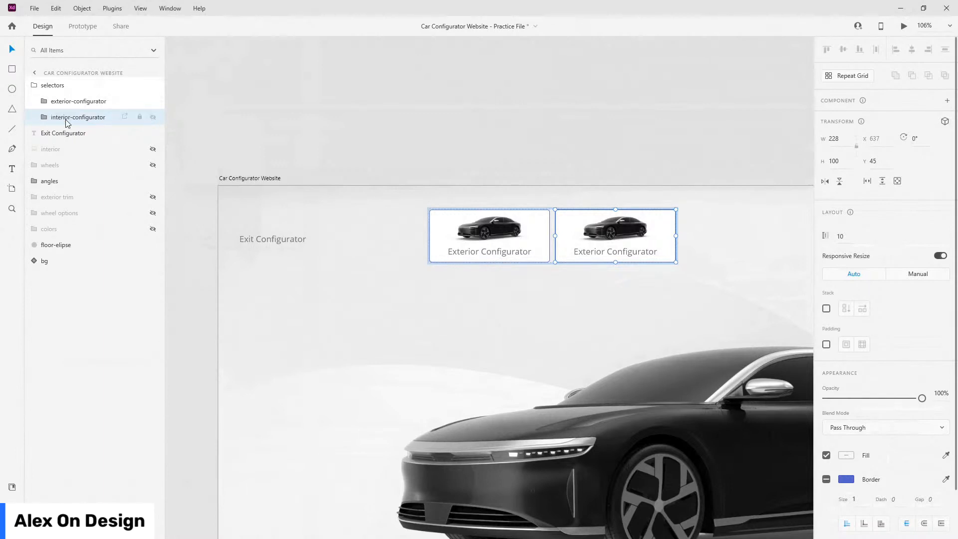
# - Change the label text in the interior-configurator group to "Interior Configurator"
pyautogui.click(605, 251)
pyautogui.doubleClick(605, 251)
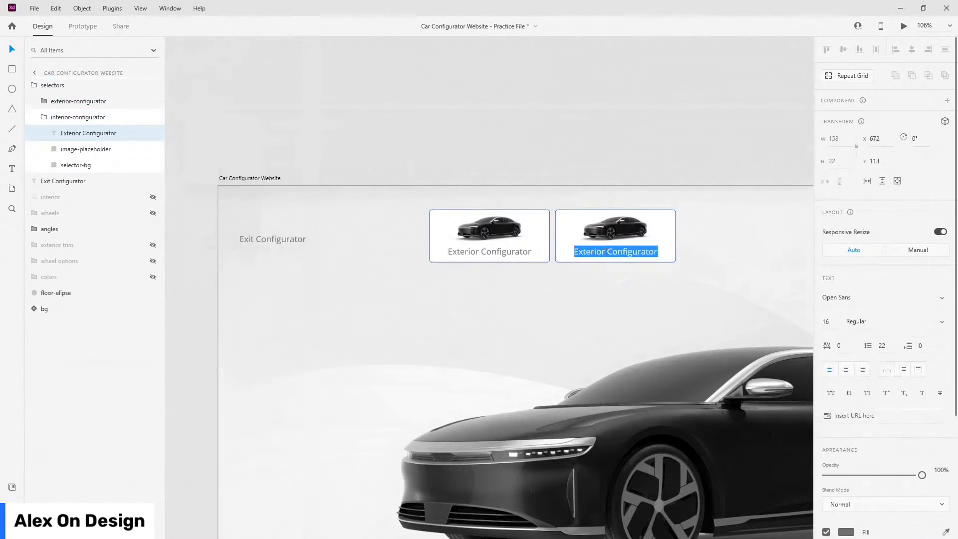
pyautogui.moveTo(606, 251); pyautogui.dragTo(556, 251)
pyautogui.write('Interior')
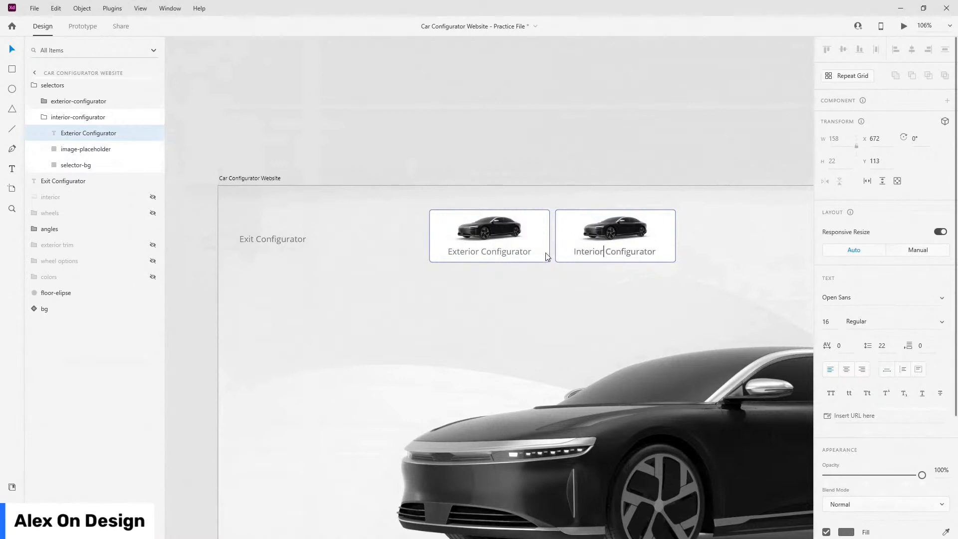
pyautogui.press('Escape')
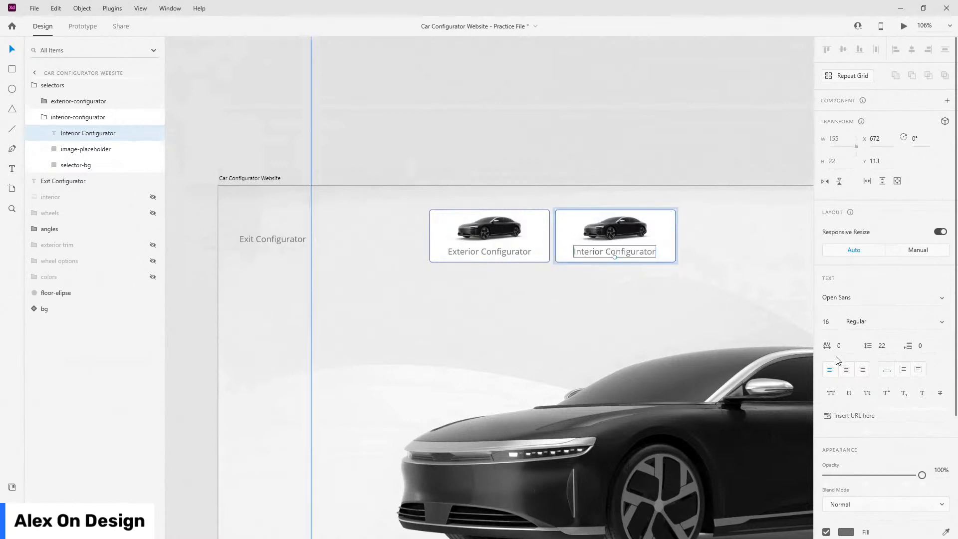
# - Remove the border from the interior-configurator's selector-bg and set its opacity to 30%
pyautogui.click(675, 257)
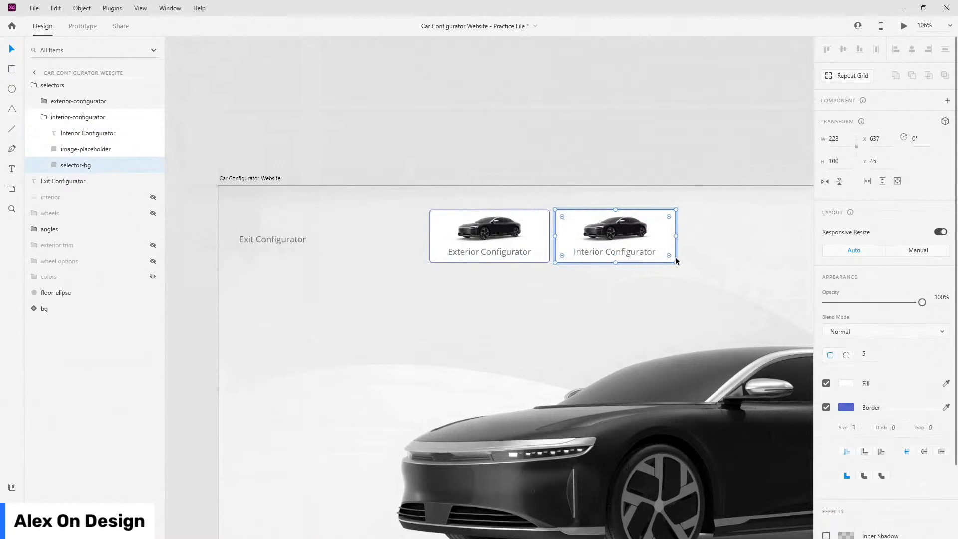
pyautogui.click(826, 407)
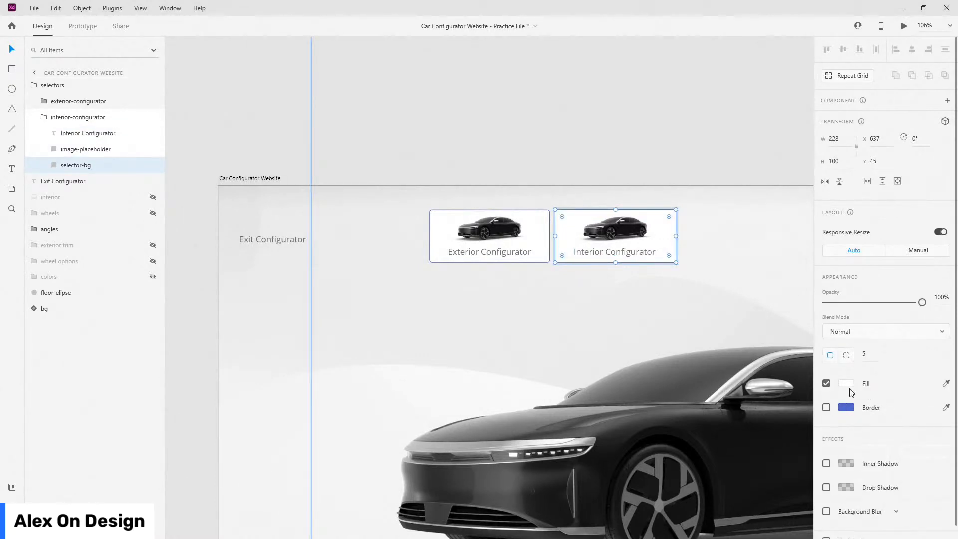
pyautogui.press('3')
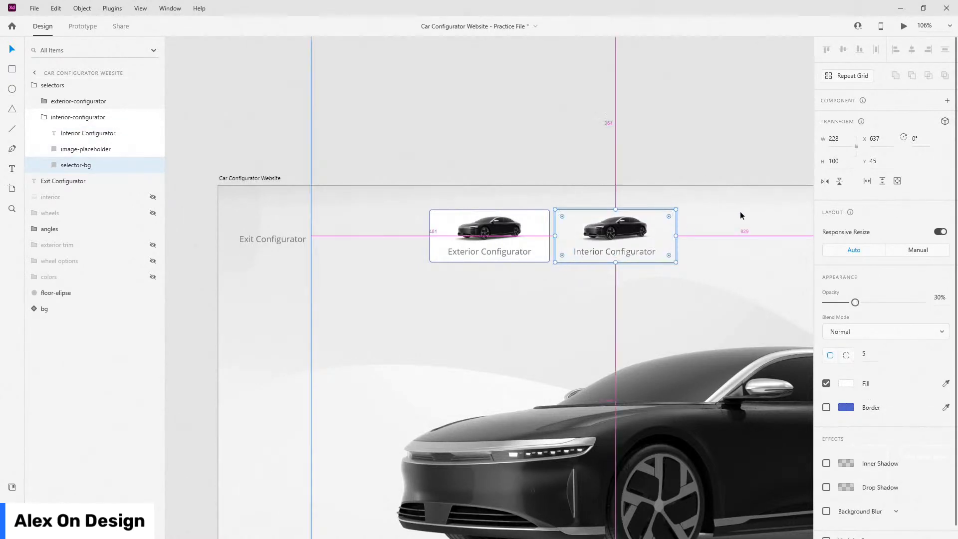
pyautogui.scroll(3, 741, 211)
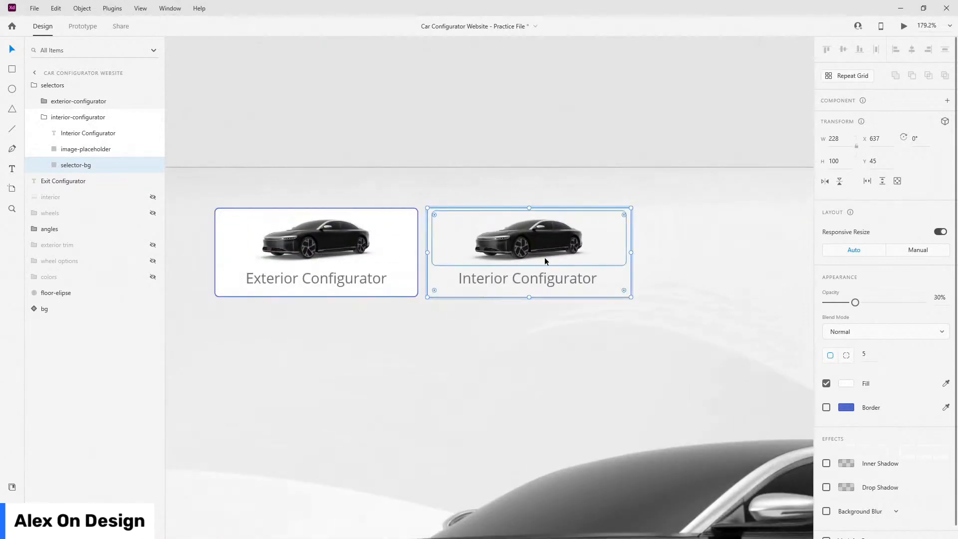
# - Fill the interior-configurator's image-placeholder with the car seats image, scale the image down and reposition it above the label
pyautogui.click(90, 150)
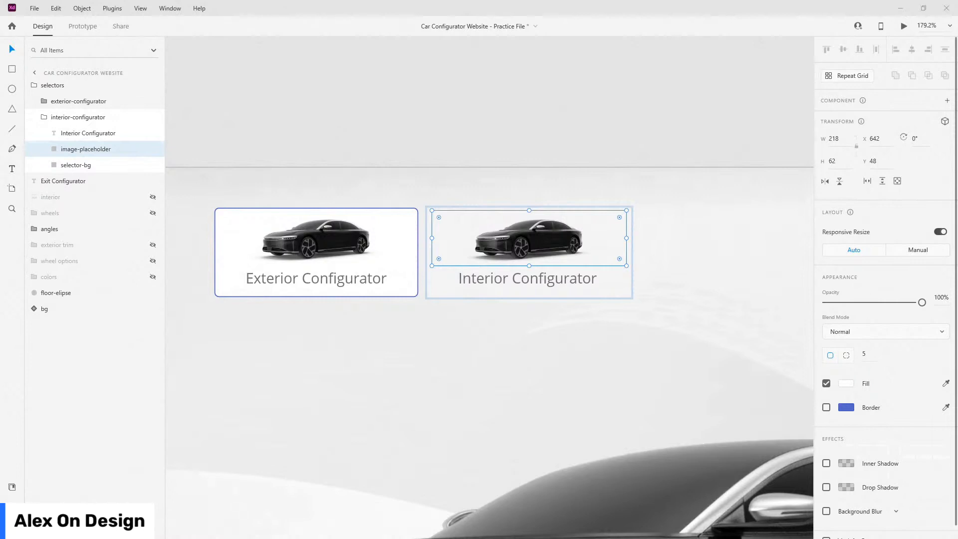
pyautogui.moveTo(590, 221); pyautogui.dragTo(530, 227)
pyautogui.doubleClick(564, 232)
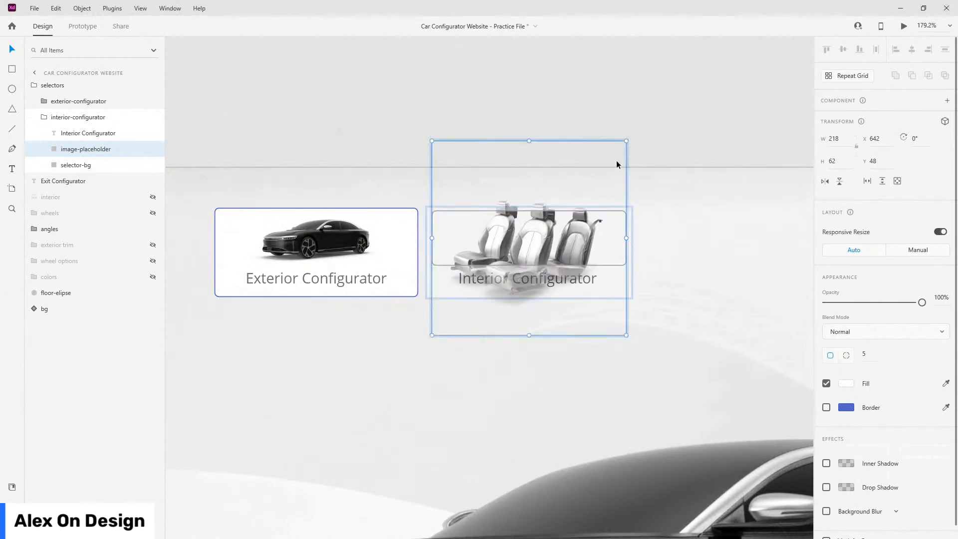
pyautogui.moveTo(626, 141); pyautogui.dragTo(587, 190)
pyautogui.scroll(3, 563, 246)
pyautogui.scroll(2, 554, 258)
pyautogui.moveTo(513, 236); pyautogui.dragTo(514, 220)
pyautogui.click(650, 400)
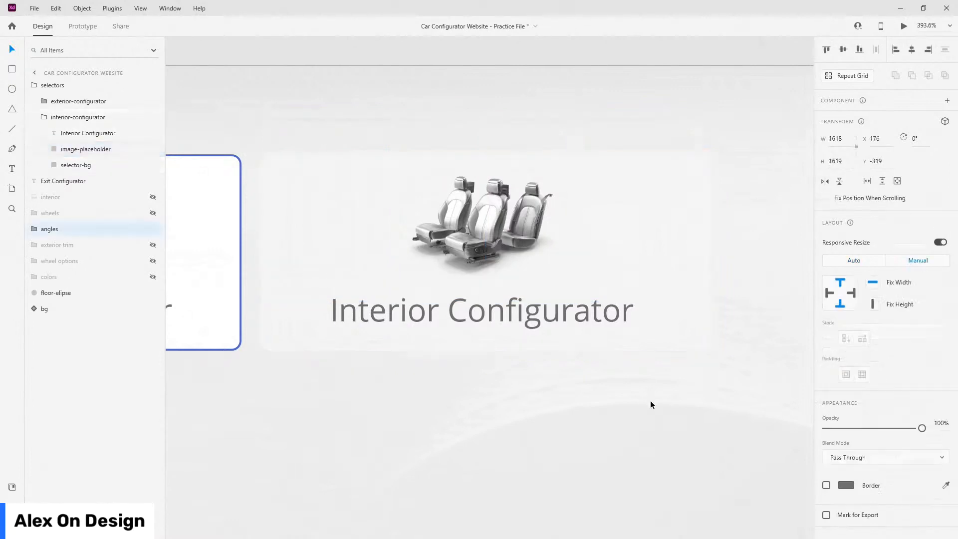
pyautogui.scroll(-5, 650, 400)
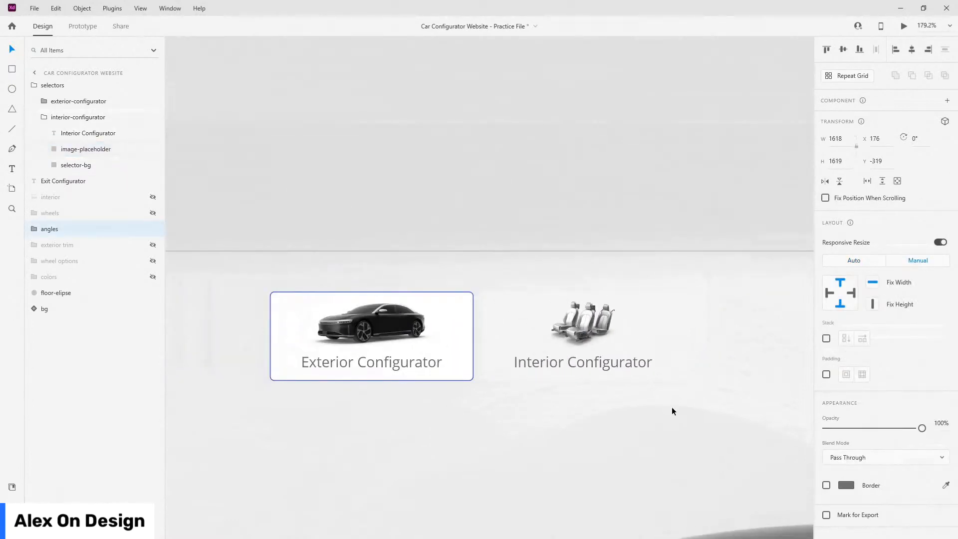
# - Set the stack spacing between the two buttons in the selectors group to 40
pyautogui.click(45, 117)
pyautogui.click(36, 87)
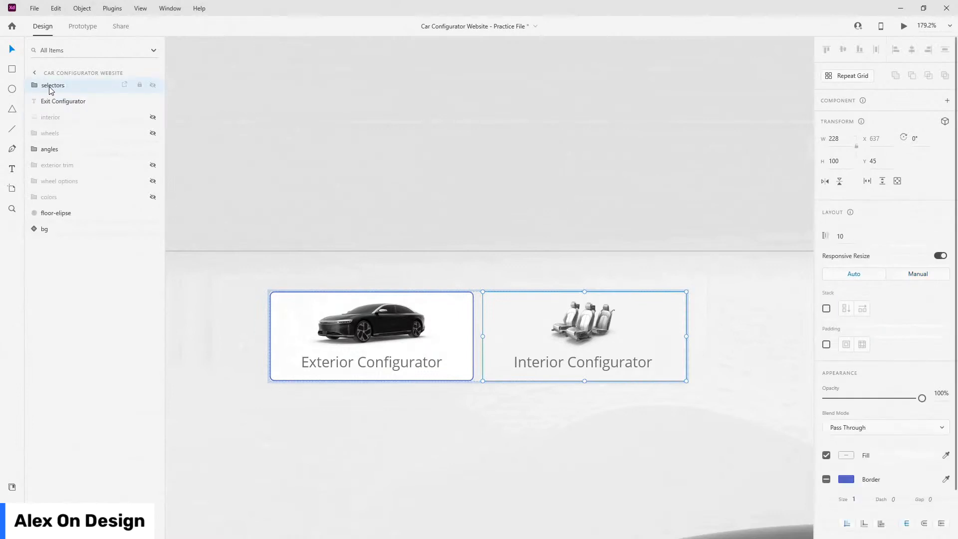
pyautogui.click(912, 297)
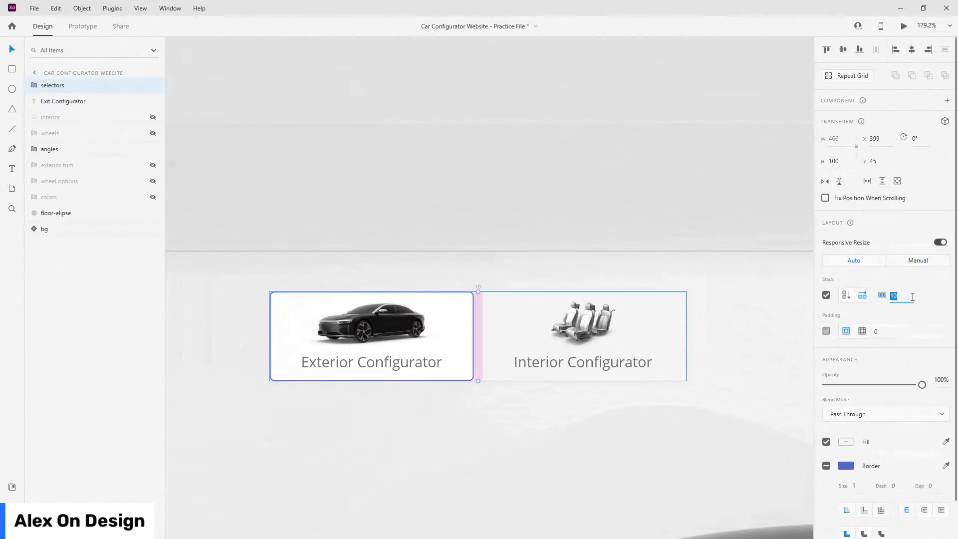
pyautogui.write('40')
pyautogui.press('Return')
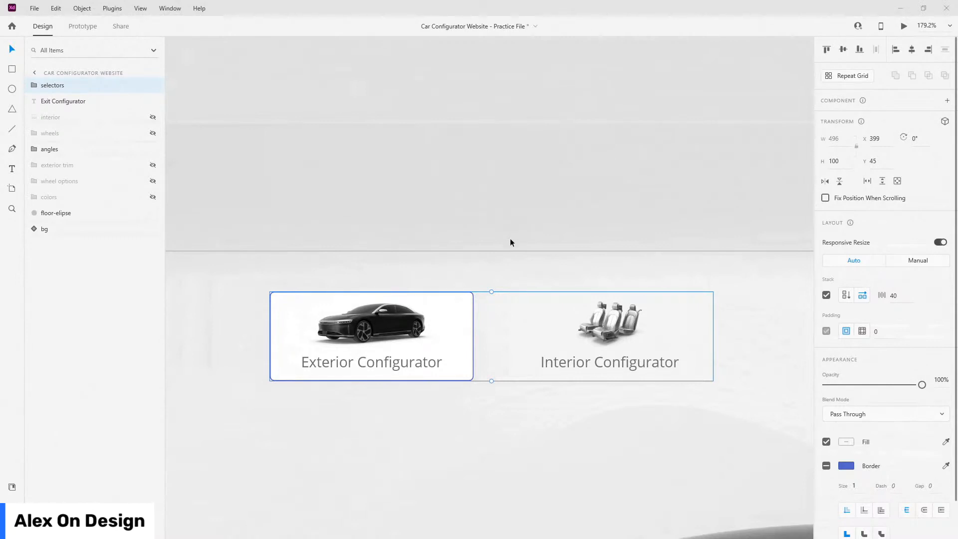
# - Align the selectors group vertically with the Exit Configurator text and center it horizontally on the artboard
pyautogui.scroll(-5, 564, 288)
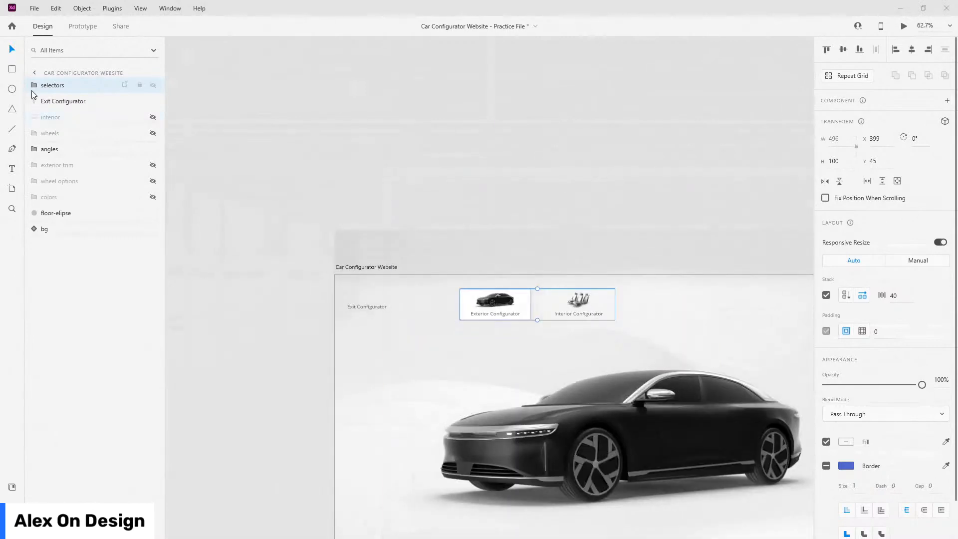
pyautogui.moveTo(481, 303); pyautogui.dragTo(481, 306)
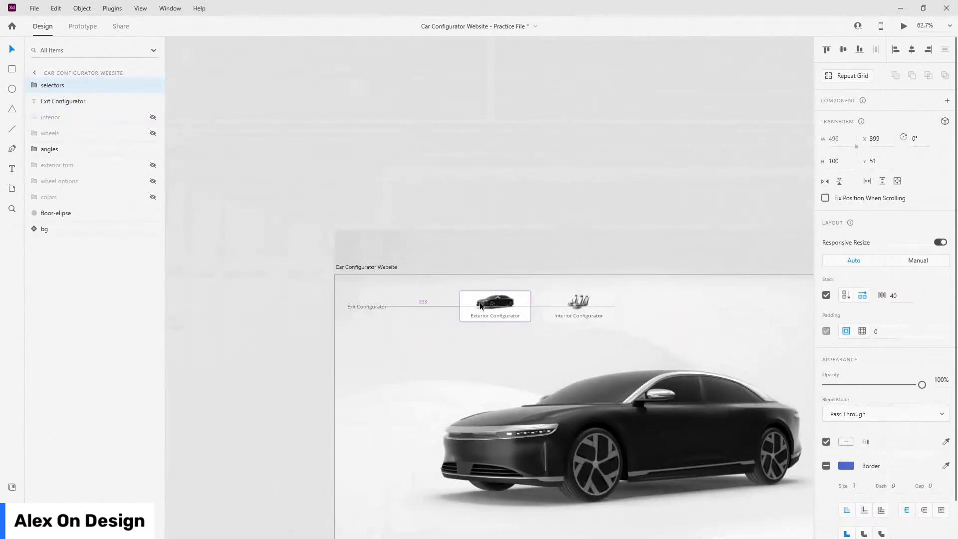
pyautogui.click(911, 49)
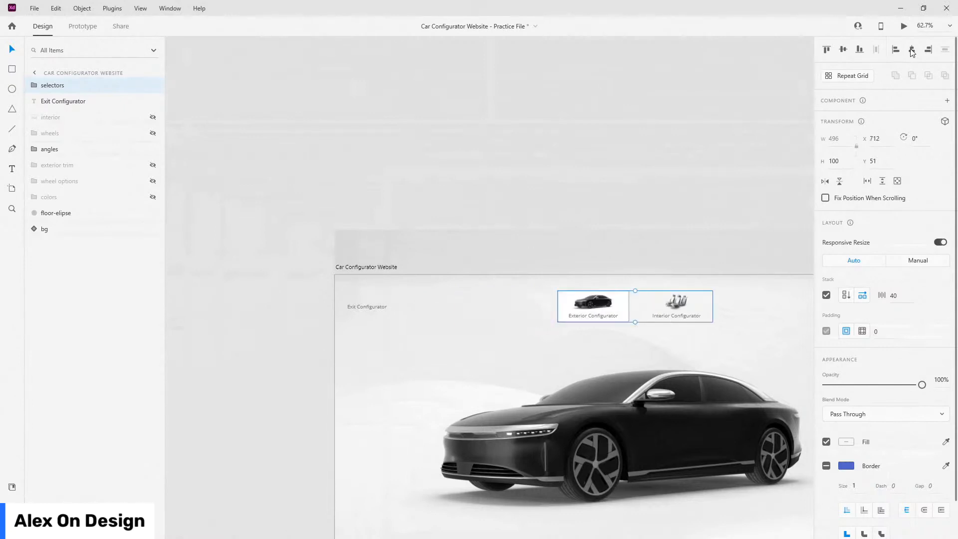
pyautogui.scroll(-3, 382, 209)
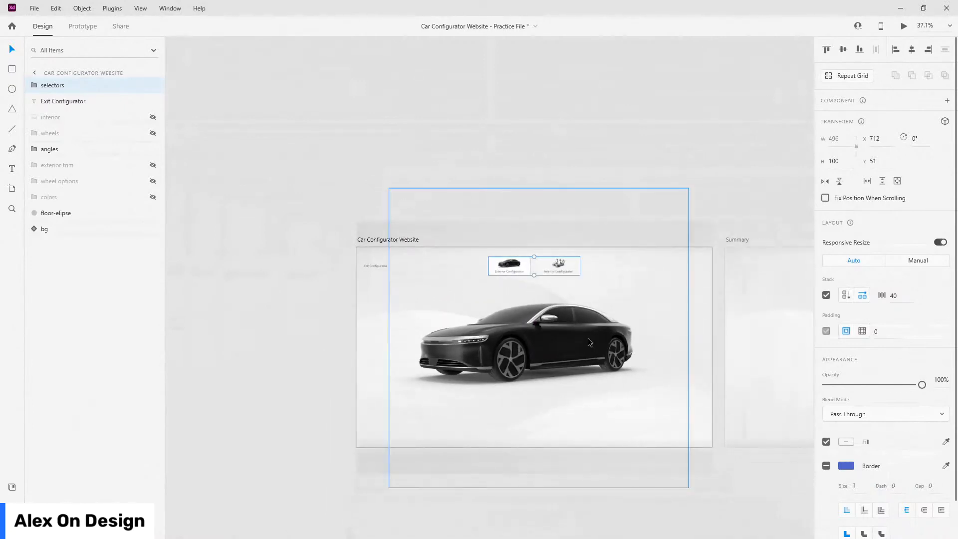
# - Move the selectors group beneath the Exit Configurator text in the layer order
pyautogui.scroll(5, 574, 332)
pyautogui.scroll(1, 559, 326)
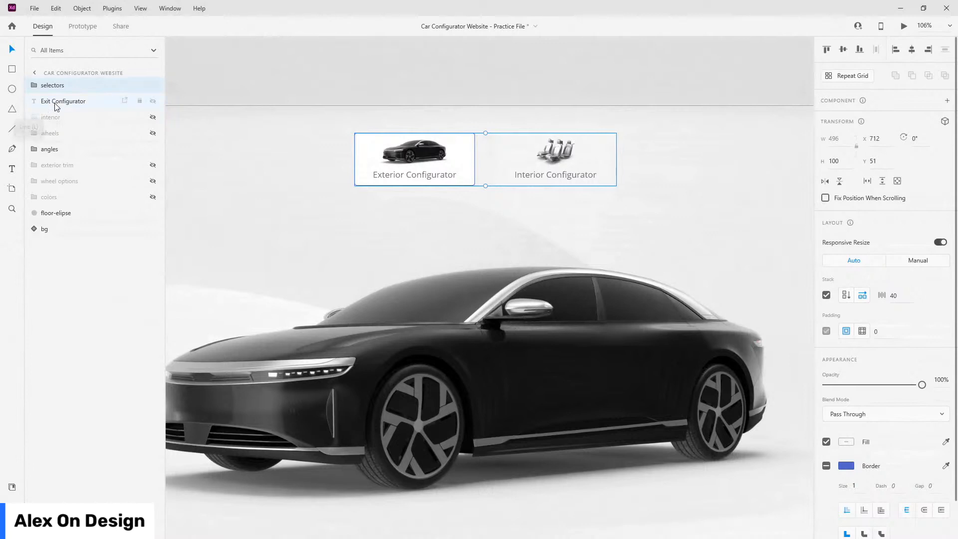
pyautogui.moveTo(83, 88); pyautogui.dragTo(83, 107)
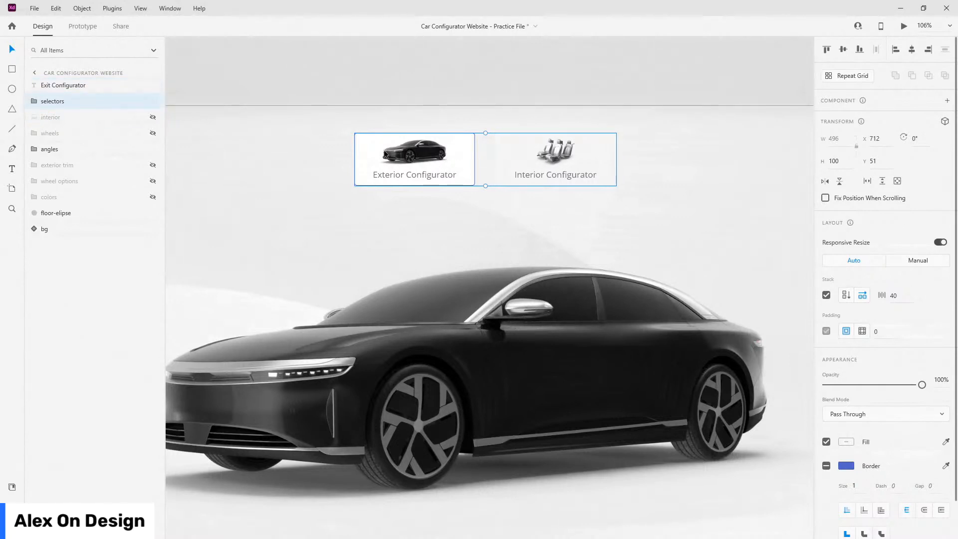
pyautogui.scroll(5, 424, 152)
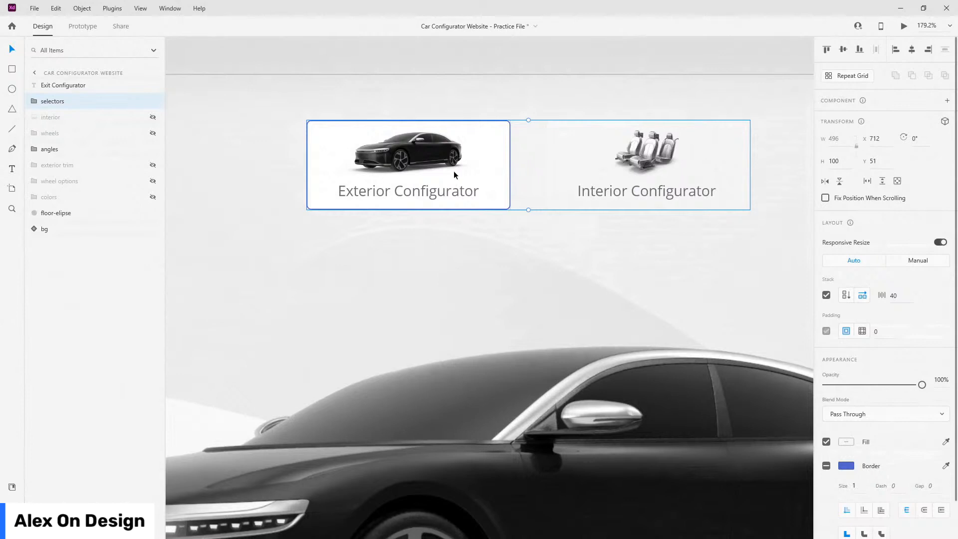
# - Select the Exit Configurator text together with the selectors group and nudge both up to Y 50
pyautogui.scroll(-5, 374, 167)
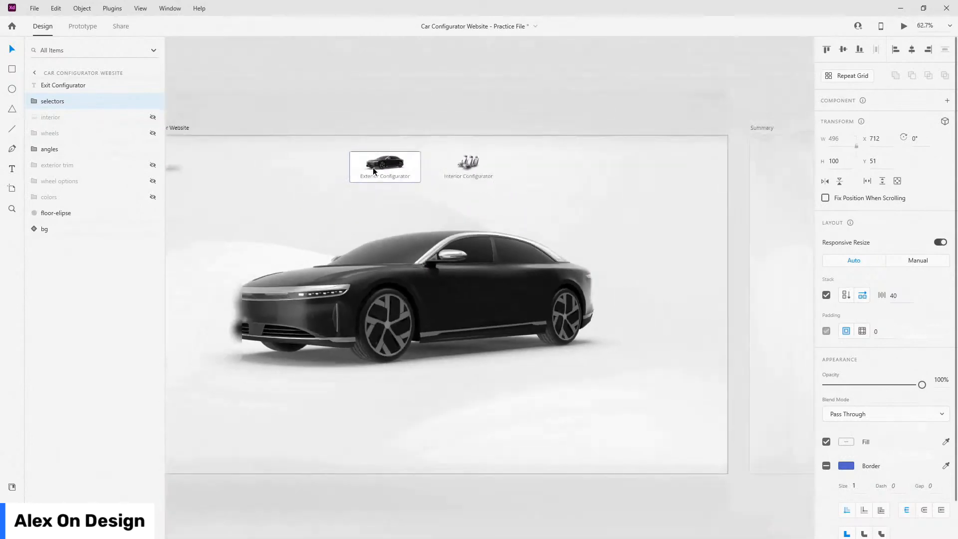
pyautogui.press('alt')
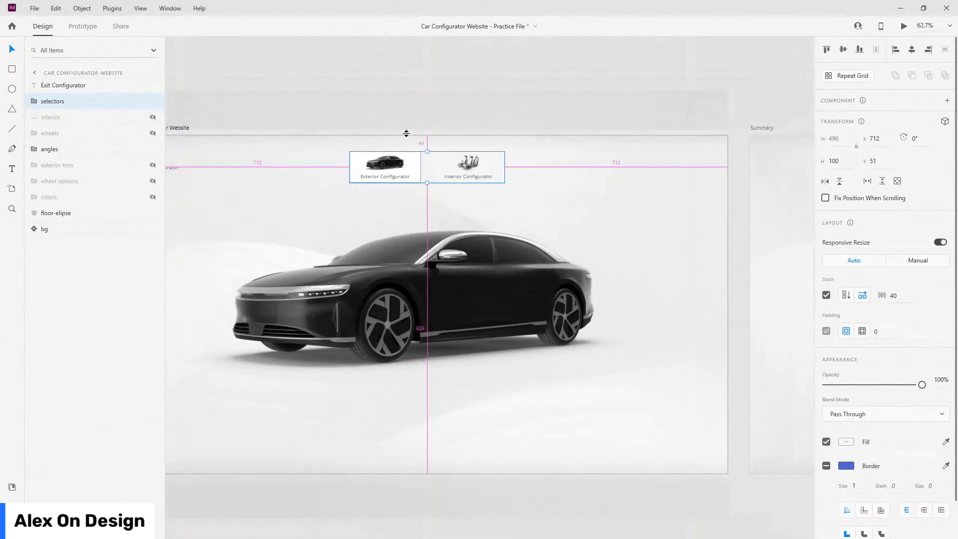
pyautogui.scroll(-2, 604, 186)
pyautogui.keyDown('shift'); pyautogui.click(264, 172); pyautogui.keyUp('shift')
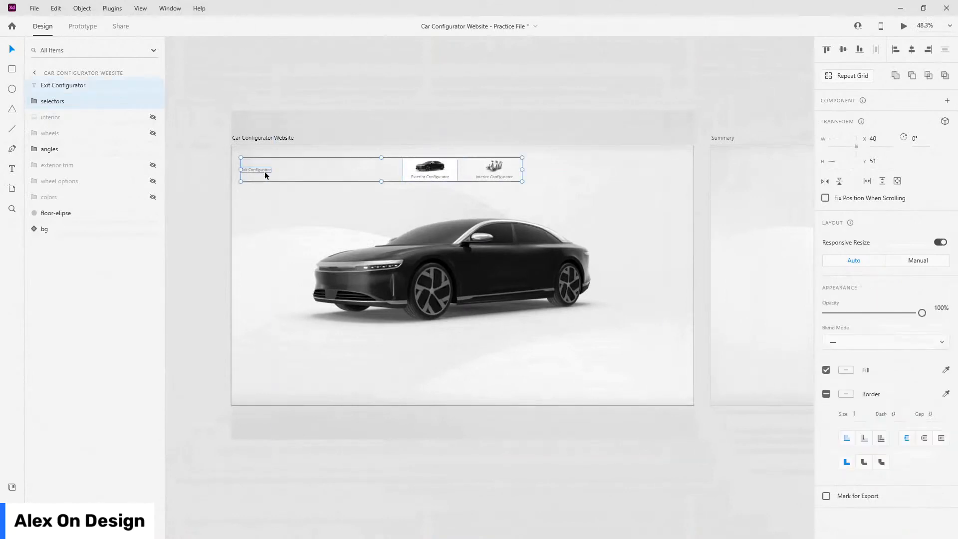
pyautogui.press('Up')
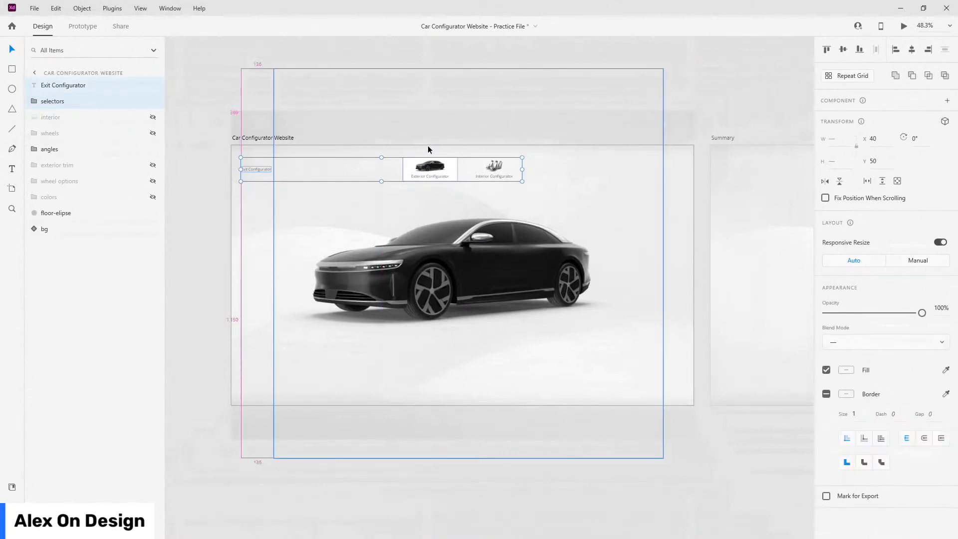
pyautogui.scroll(2, 429, 144)
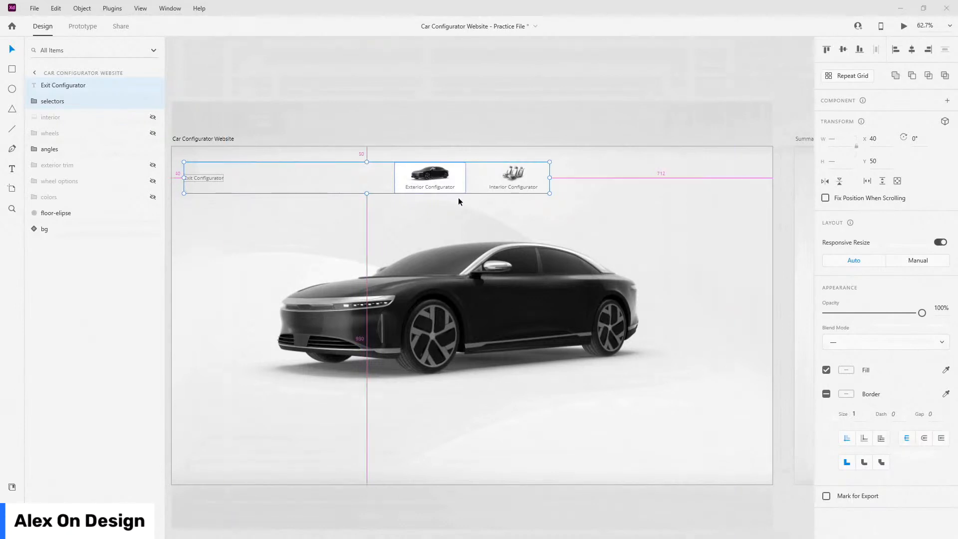
pyautogui.scroll(-2, 578, 220)
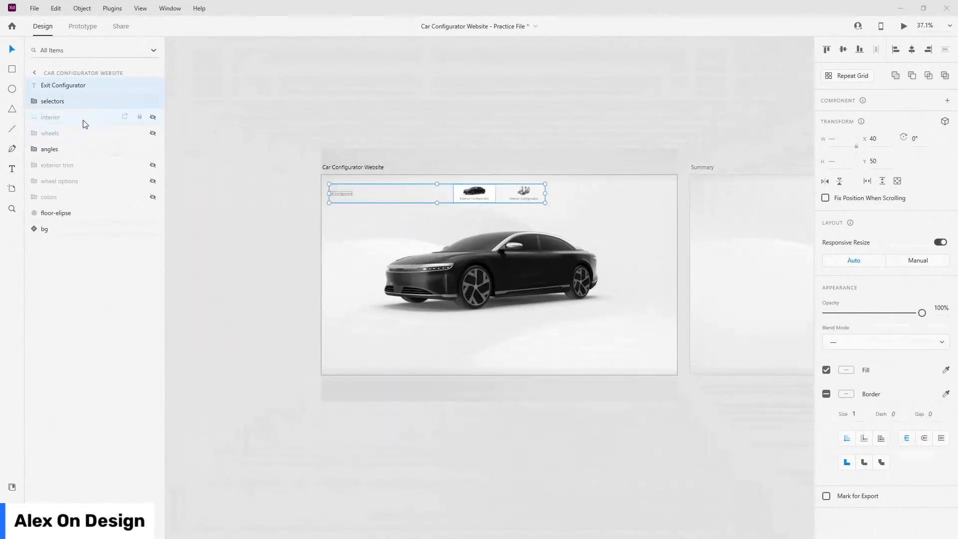
# - Unhide the interior layer holding the car seats image on the Car Configurator Website artboard
pyautogui.click(83, 120)
pyautogui.click(152, 116)
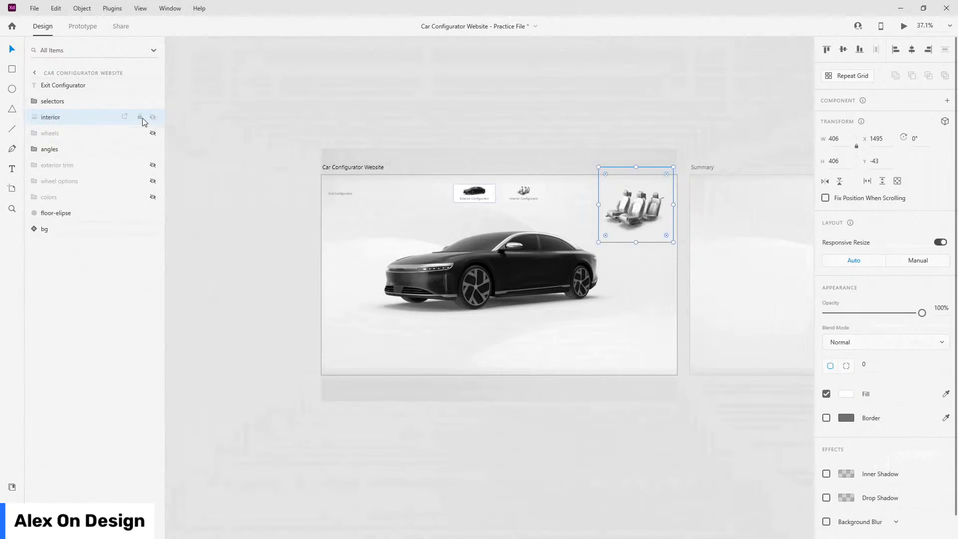
# - Delete the interior layer with the car seats image from the Car Configurator Website artboard
pyautogui.press('Delete')
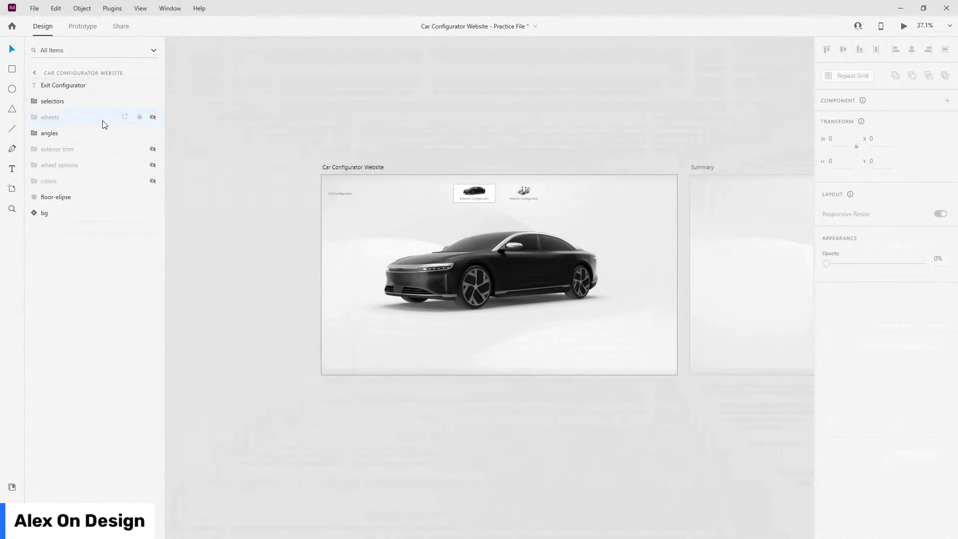
pyautogui.click(73, 101)
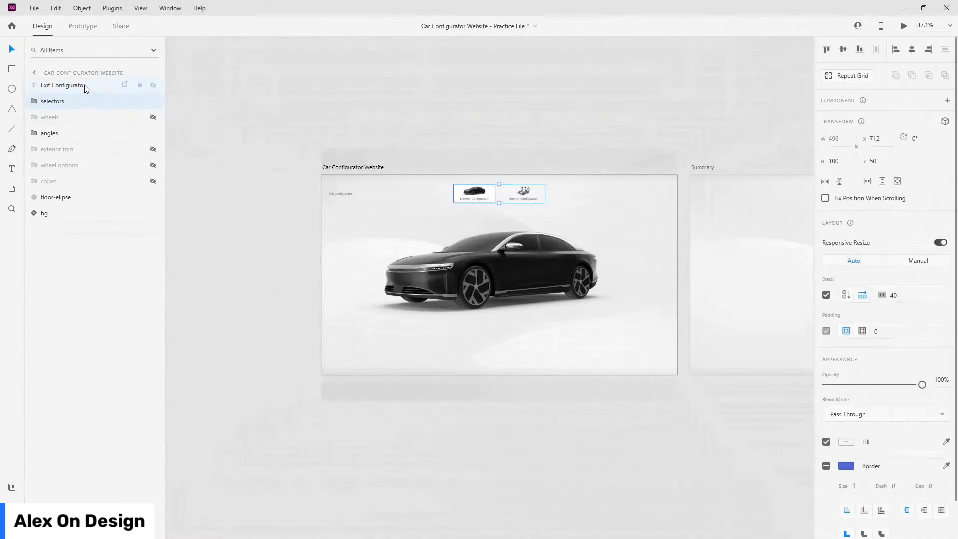
pyautogui.click(84, 86)
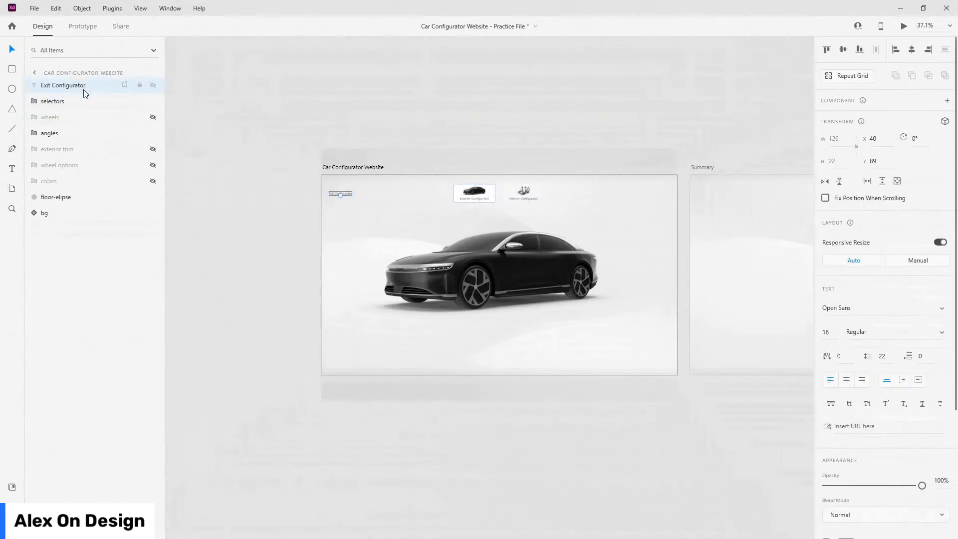
# - Select all layers from wheels through floor-elipse and nudge them up together to Y -397
pyautogui.click(84, 119)
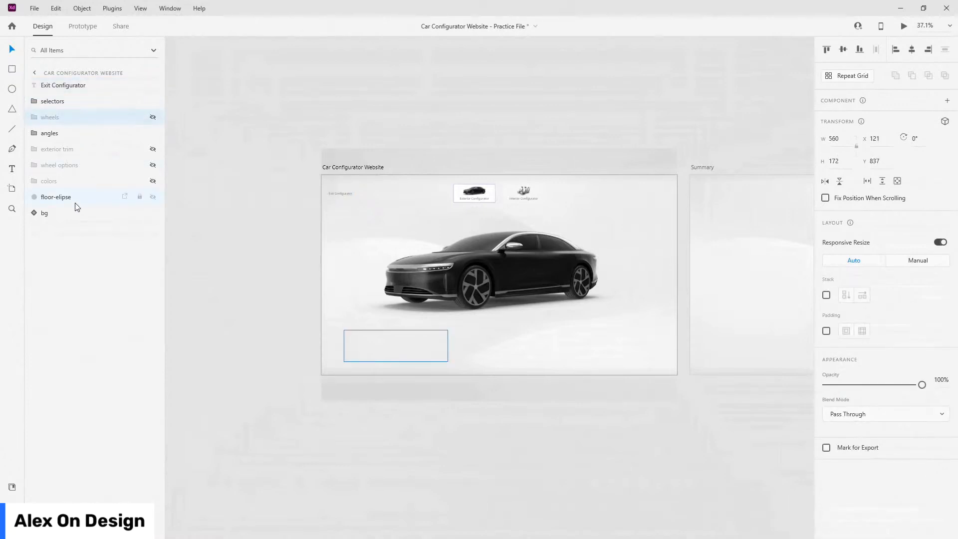
pyautogui.keyDown('shift'); pyautogui.click(74, 203); pyautogui.keyUp('shift')
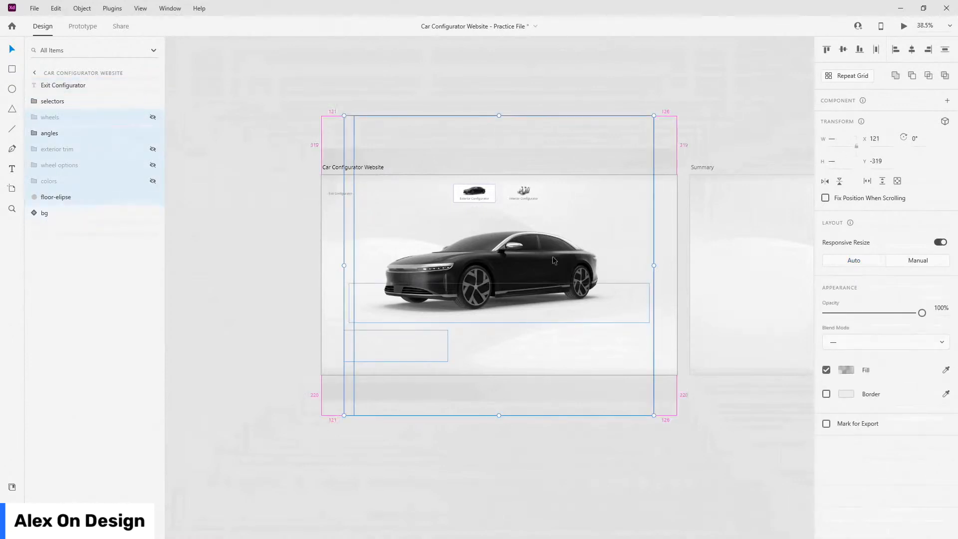
pyautogui.scroll(2, 552, 259)
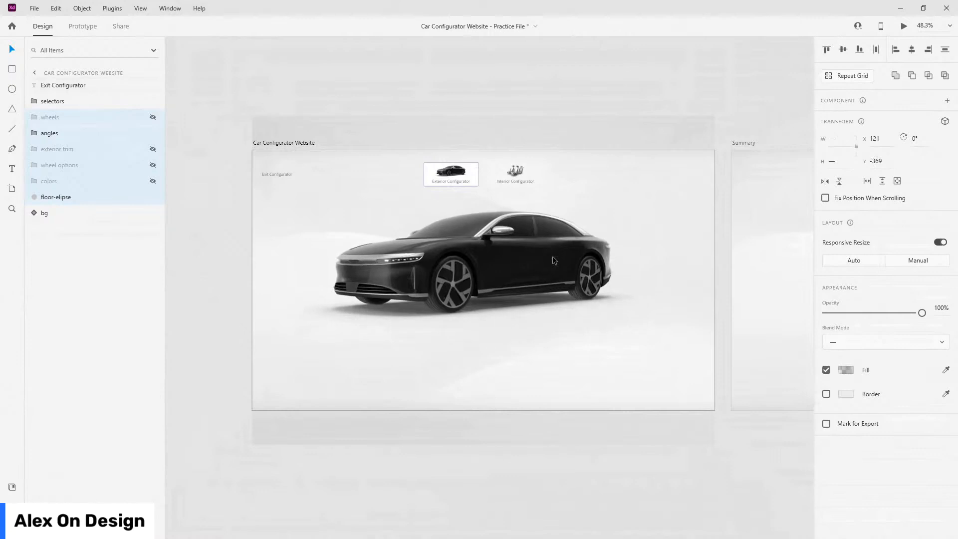
pyautogui.hotkey('shift', 'Up')
pyautogui.hotkey('shift', 'Up')
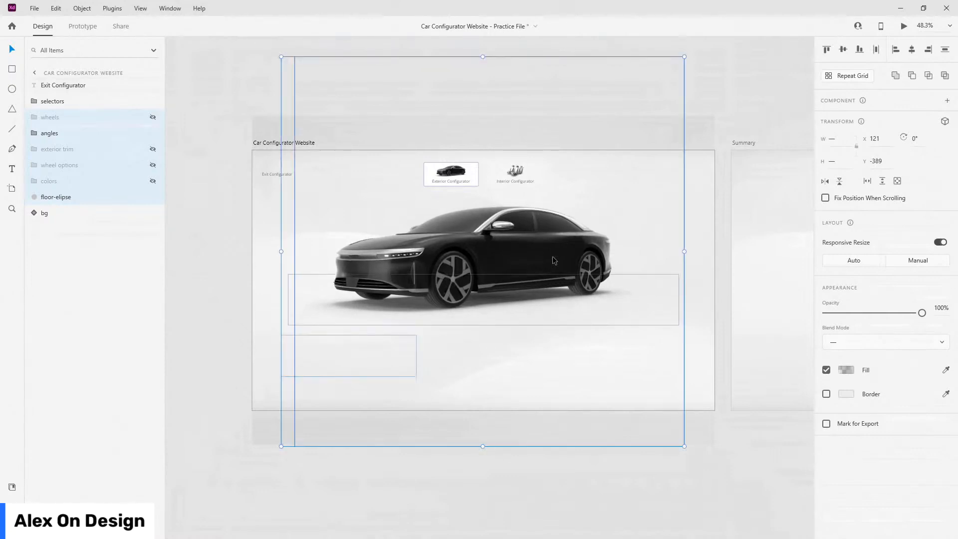
pyautogui.hotkey('shift', 'Up')
pyautogui.hotkey('shift', 'Up')
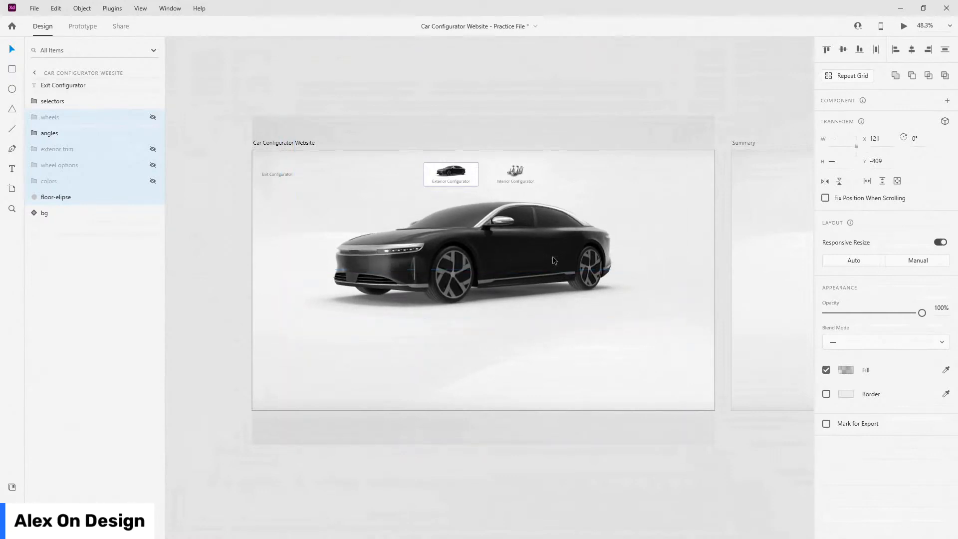
pyautogui.hotkey('shift', 'Down')
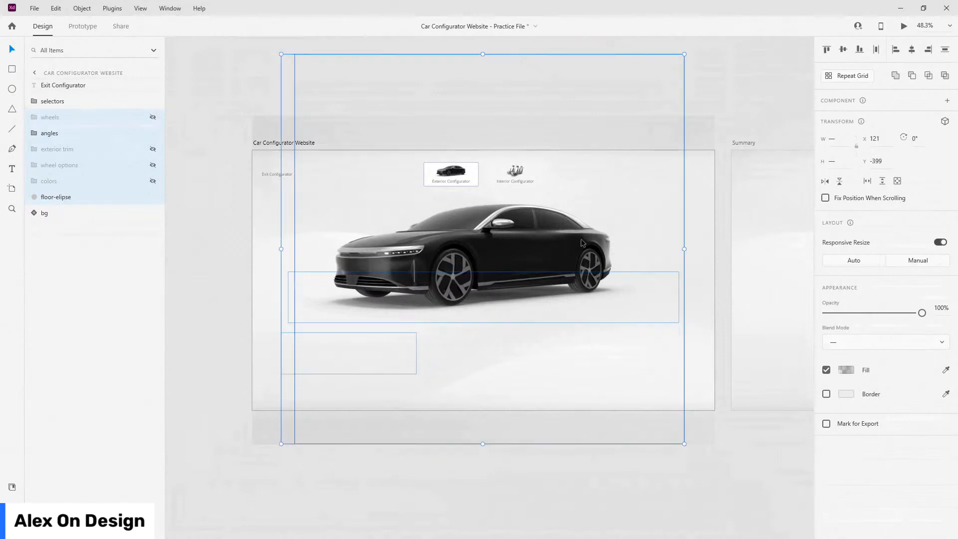
pyautogui.press('Down')
pyautogui.press('Down')
pyautogui.press('Down')
pyautogui.press('Down')
pyautogui.press('Down')
pyautogui.press('Down')
pyautogui.press('Down')
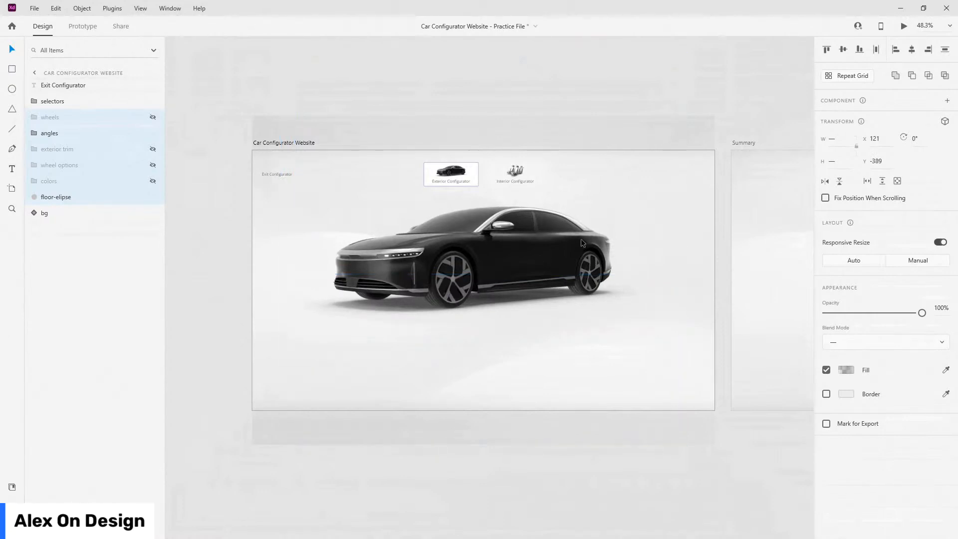
pyautogui.press('Up')
pyautogui.press('Up')
pyautogui.press('Up')
pyautogui.press('Up')
pyautogui.press('Up')
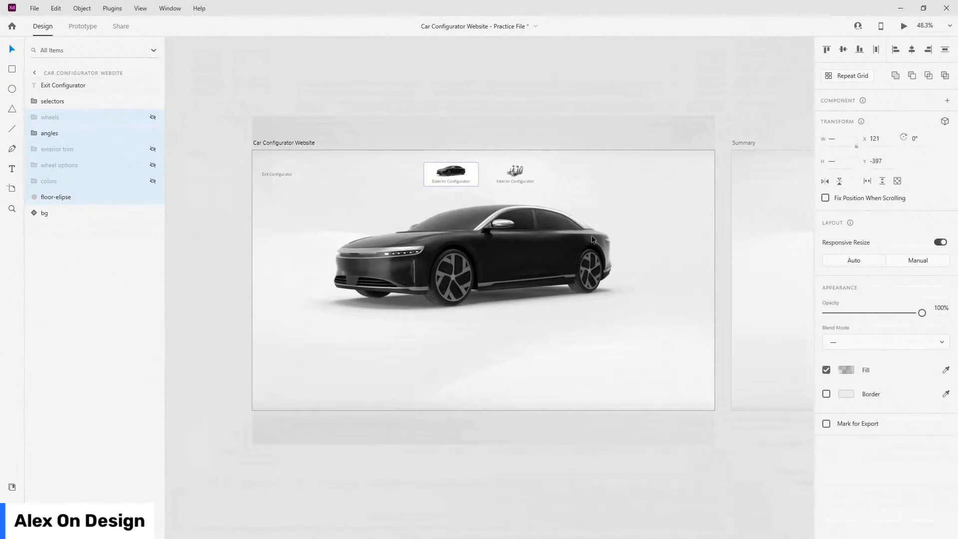
# - Duplicate the exterior-configurator group out of the selectors group and place the copy beneath the car at about X 501, Y 697
pyautogui.click(56, 102)
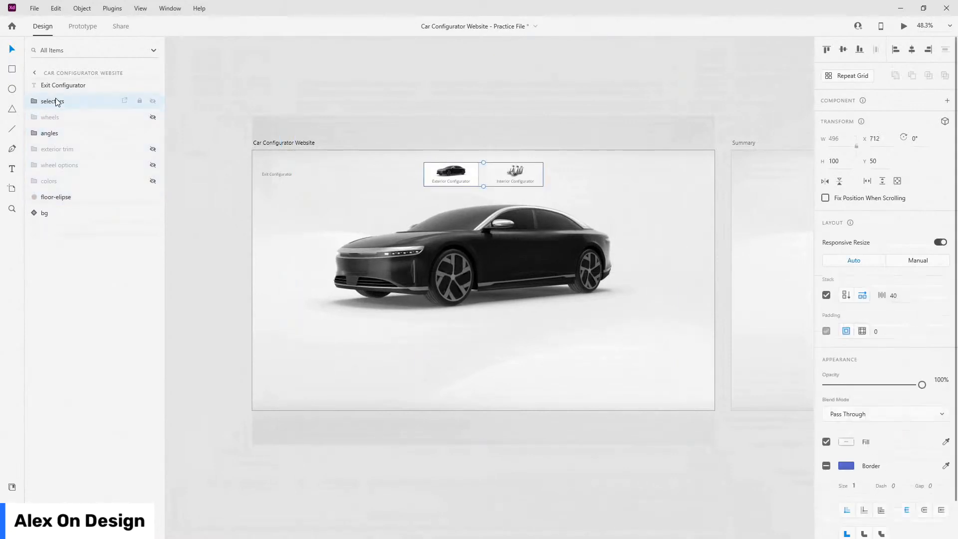
pyautogui.click(36, 102)
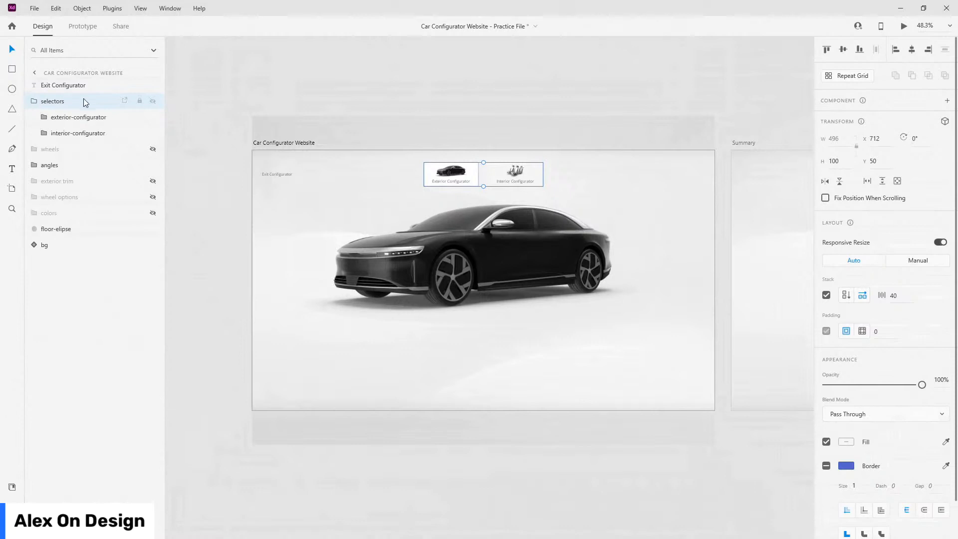
pyautogui.click(85, 118)
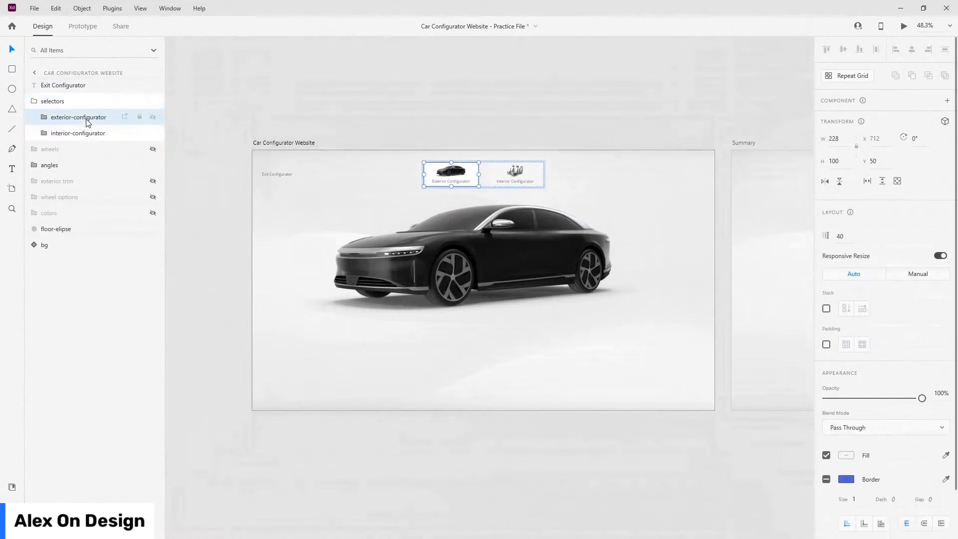
pyautogui.click(36, 101)
pyautogui.scroll(-4, 499, 229)
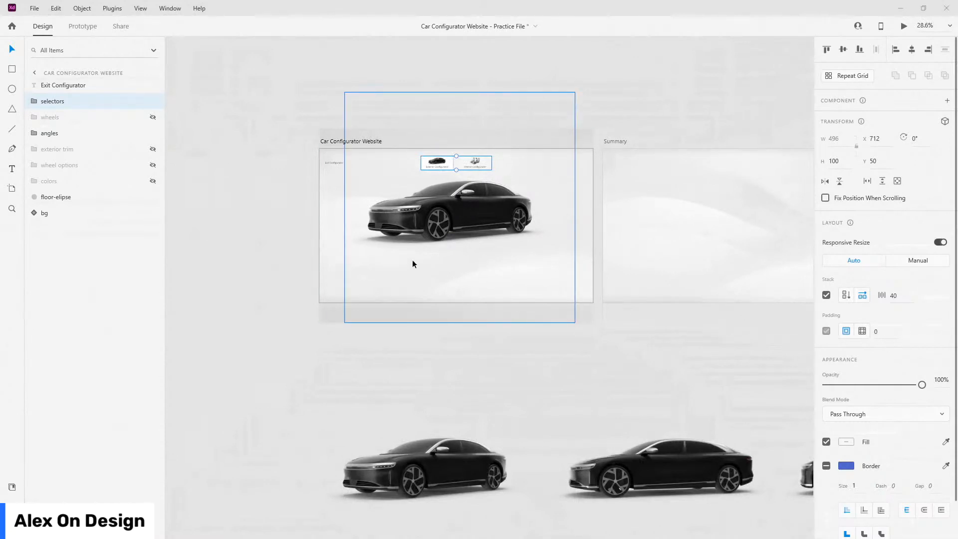
pyautogui.scroll(3, 397, 238)
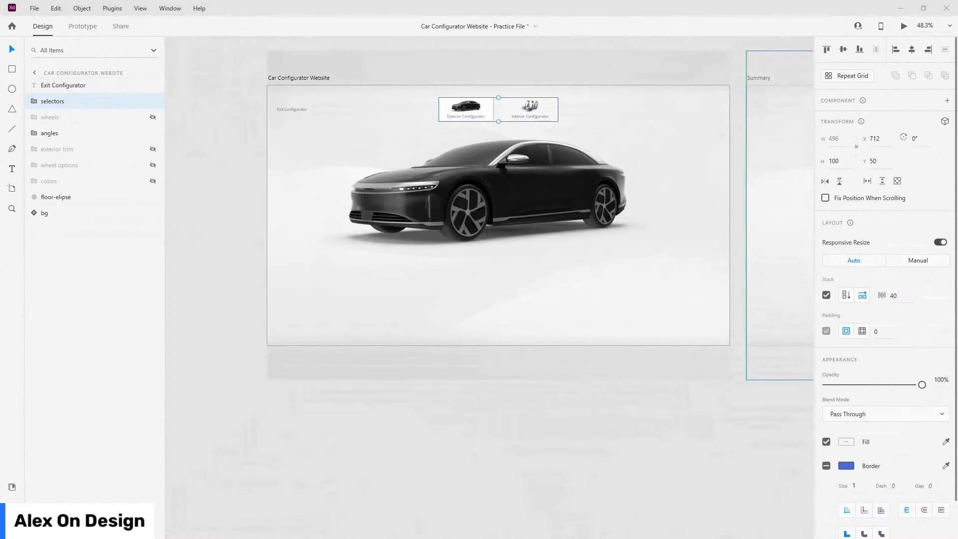
pyautogui.hotkey('ctrl', 'v')
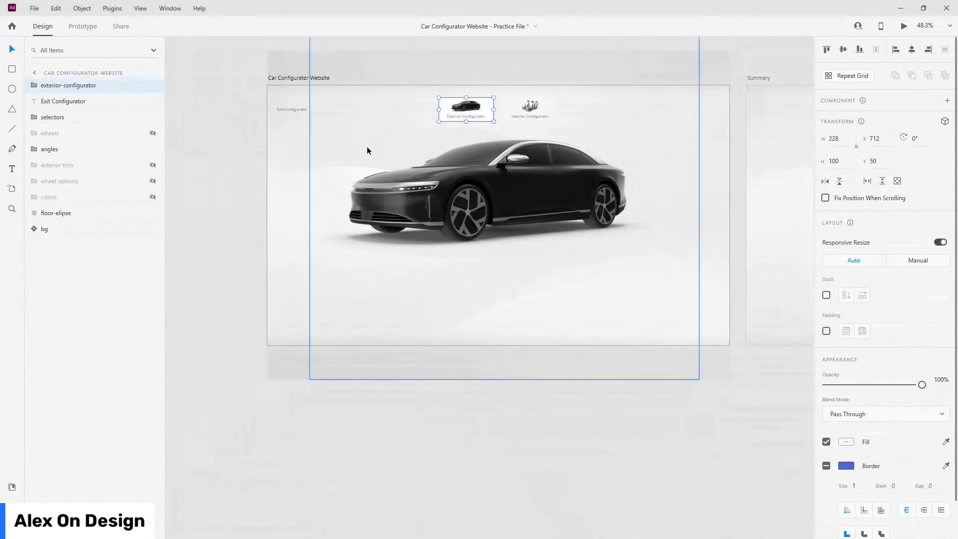
pyautogui.moveTo(480, 116); pyautogui.dragTo(432, 265)
# - Rename the copied exterior-configurator group as colors
pyautogui.scroll(5, 431, 264)
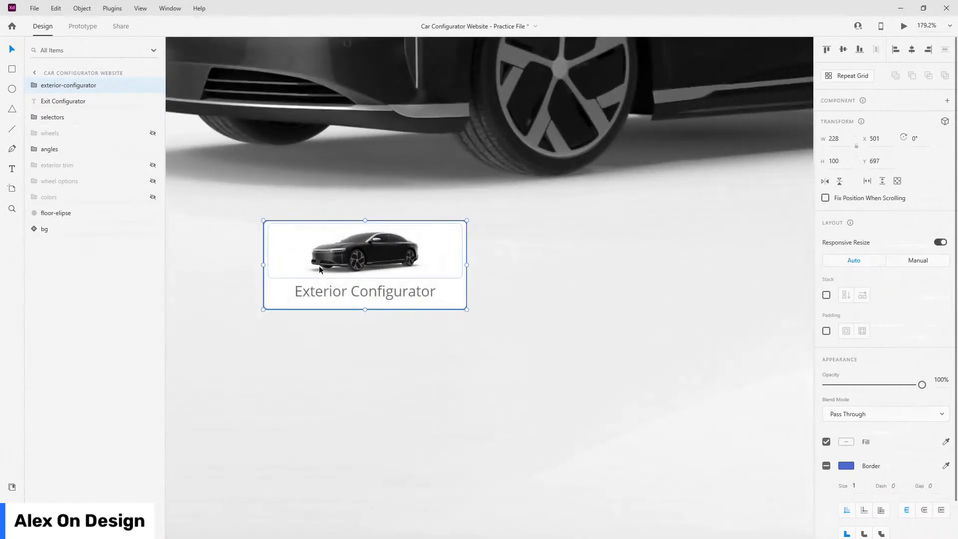
pyautogui.doubleClick(69, 86)
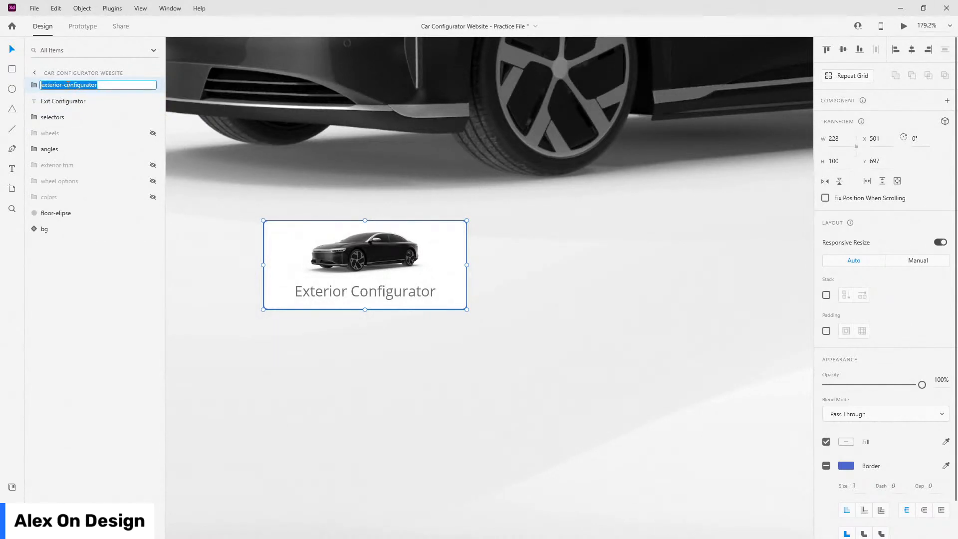
pyautogui.write('c')
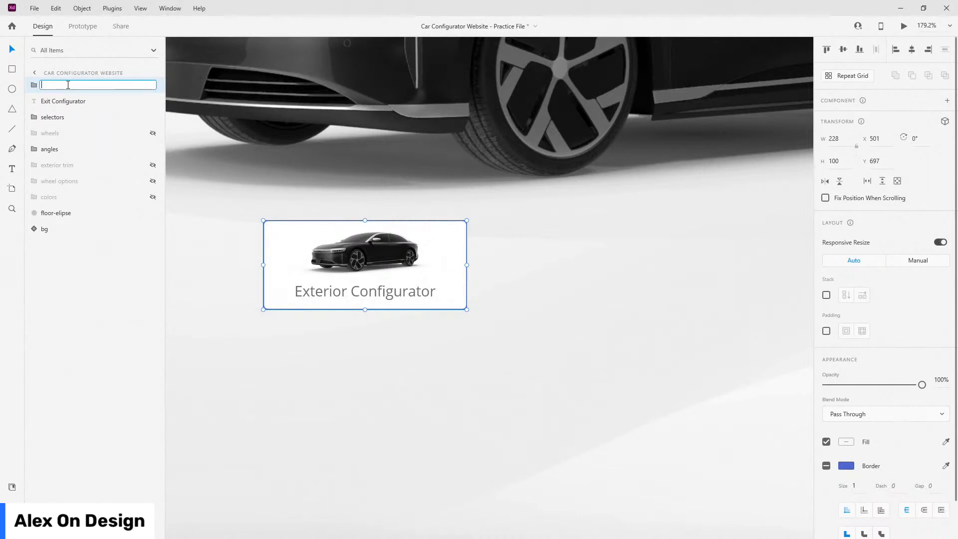
pyautogui.write('olors')
pyautogui.press('Return')
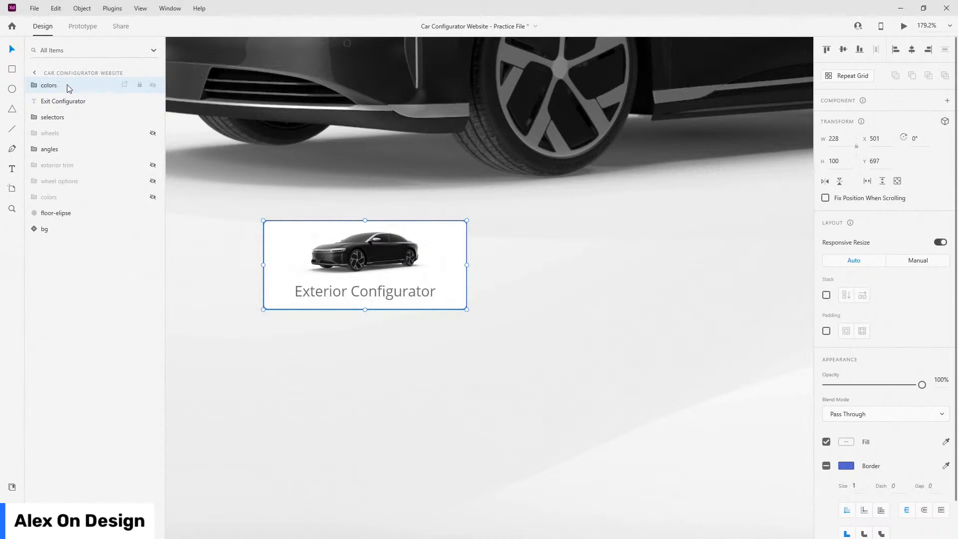
# - Delete the car image inside the new colors group and change its label to centre-aligned text reading "Colors"
pyautogui.doubleClick(408, 255)
pyautogui.press('Delete')
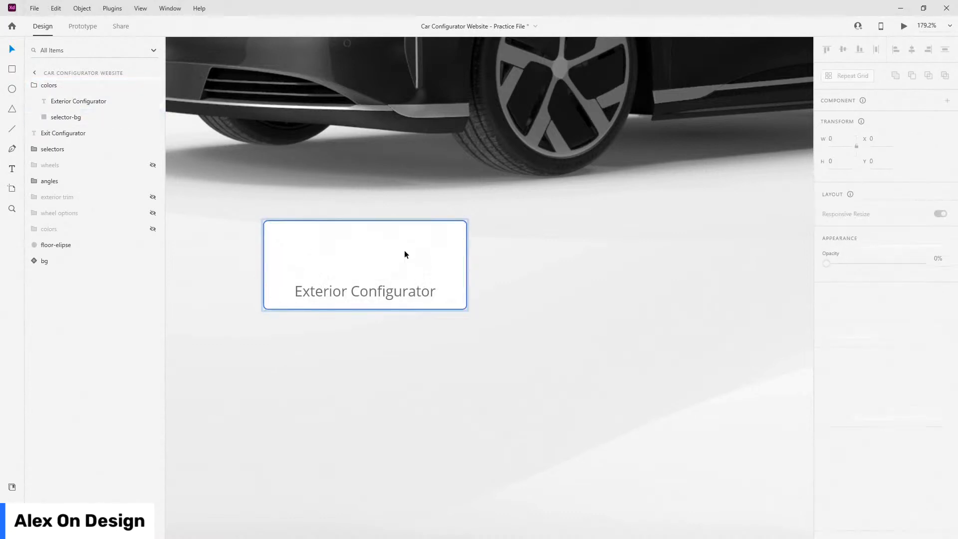
pyautogui.click(402, 254)
pyautogui.doubleClick(373, 290)
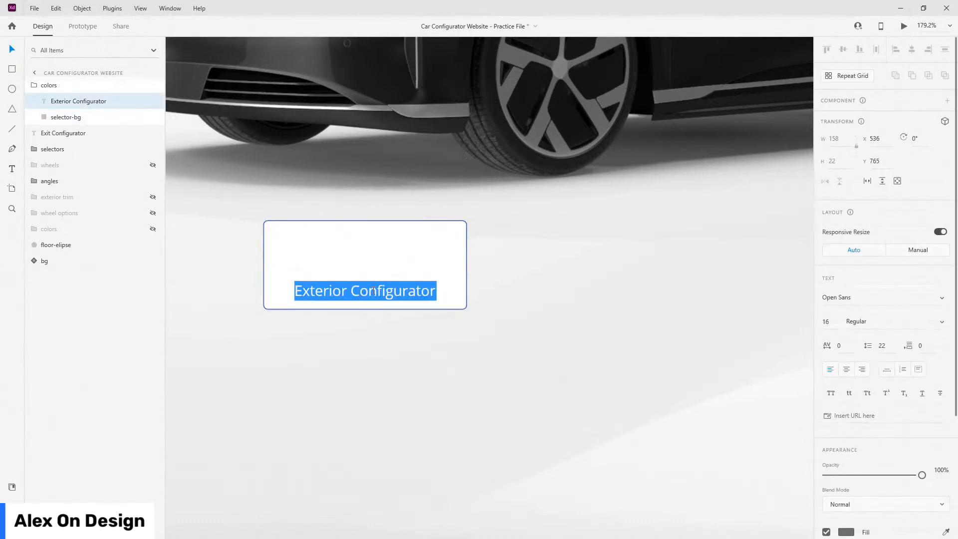
pyautogui.click(846, 369)
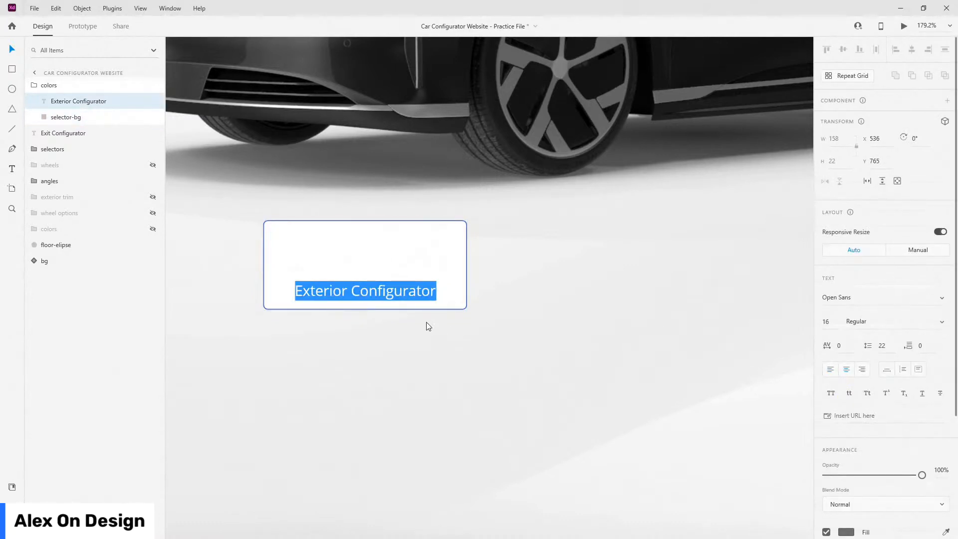
pyautogui.write('Colors')
pyautogui.press('Escape')
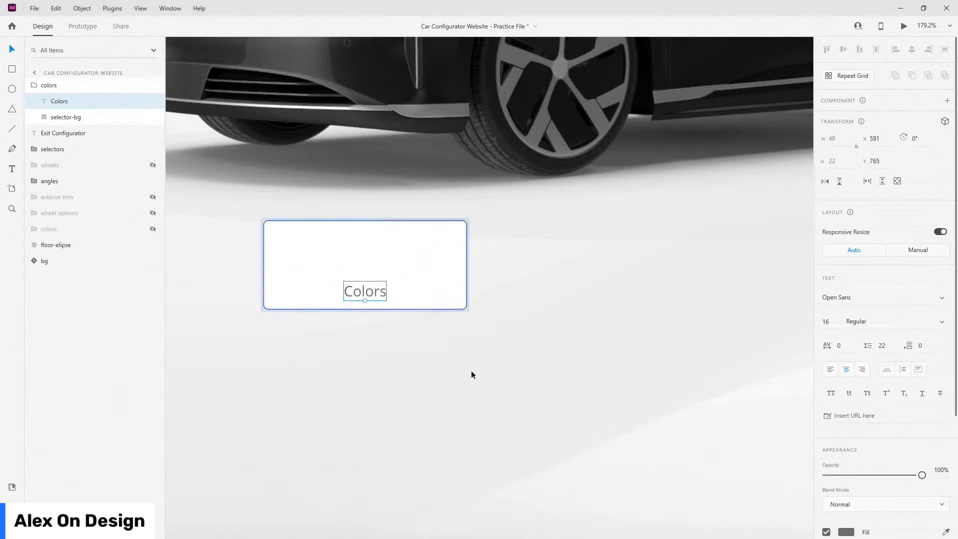
# - Resize the selector-bg rectangle to 100 by 100 and move the Colors label to its horizontal centre at X 527
pyautogui.click(390, 289)
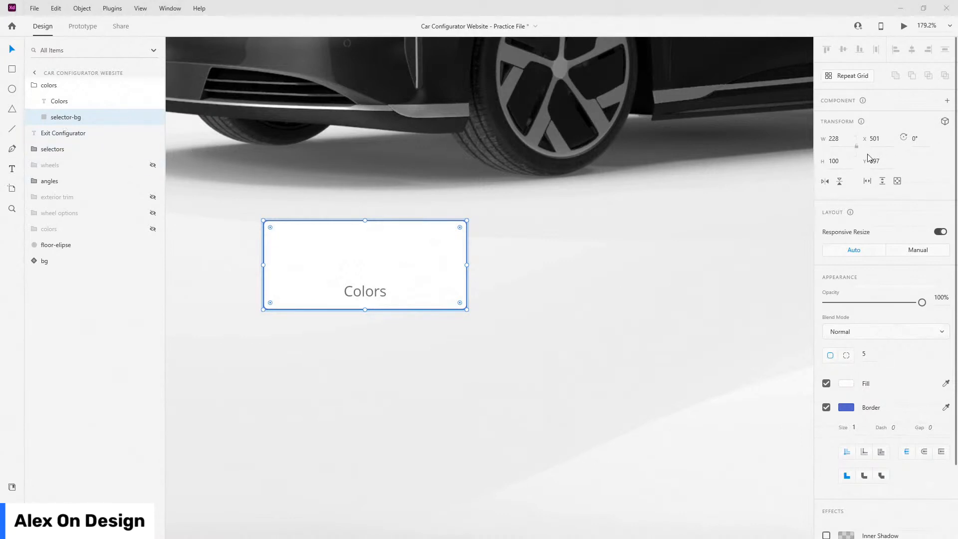
pyautogui.doubleClick(847, 134)
pyautogui.write('100')
pyautogui.press('Tab')
pyautogui.write('100')
pyautogui.hotkey('ctrl', 'a')
pyautogui.write('100')
pyautogui.press('Return')
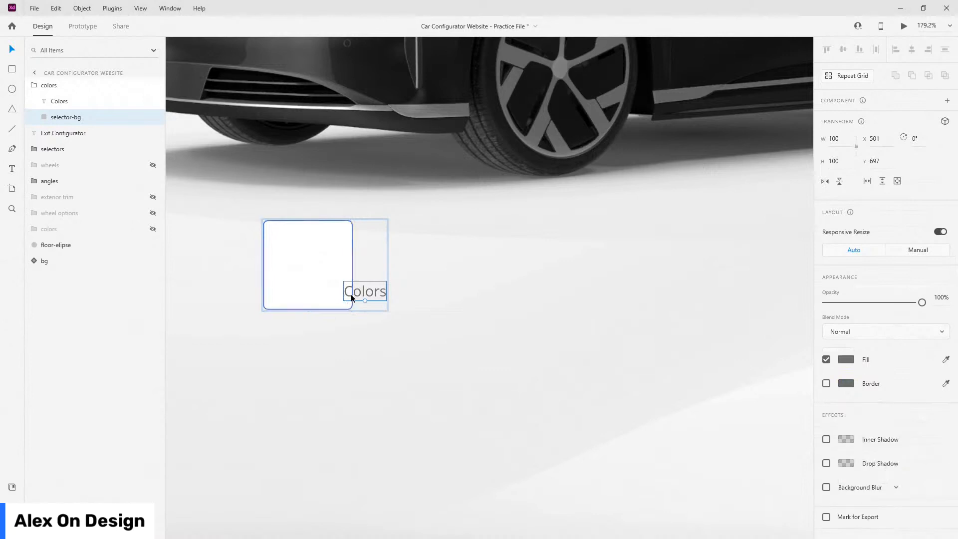
pyautogui.moveTo(351, 294); pyautogui.dragTo(304, 292)
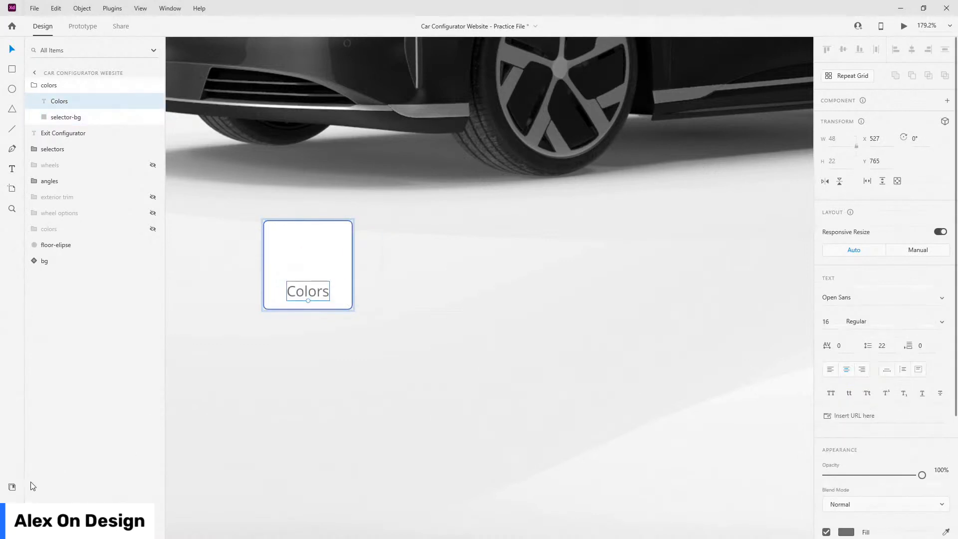
# - Add the color-icn component above the Colors label and centre it horizontally on the selector background
pyautogui.click(12, 486)
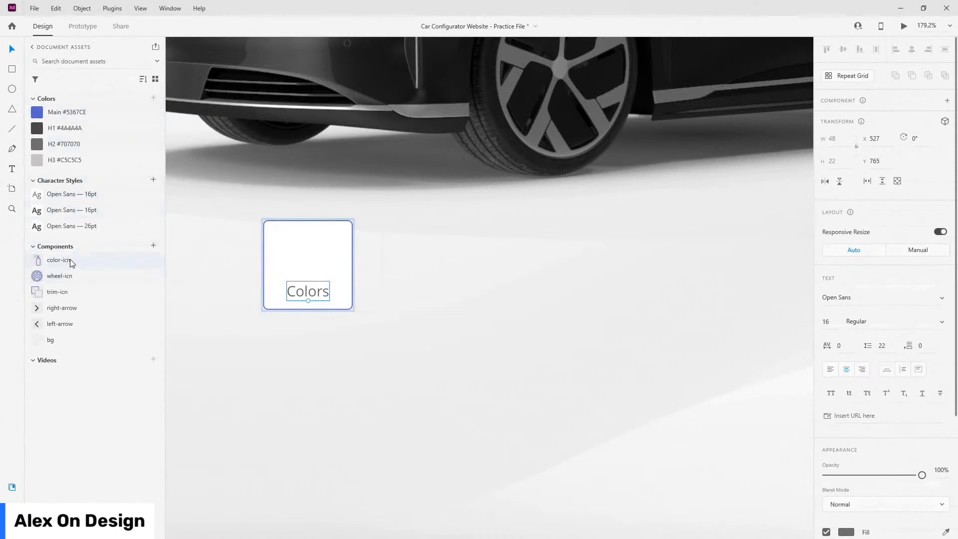
pyautogui.moveTo(70, 260); pyautogui.dragTo(274, 242)
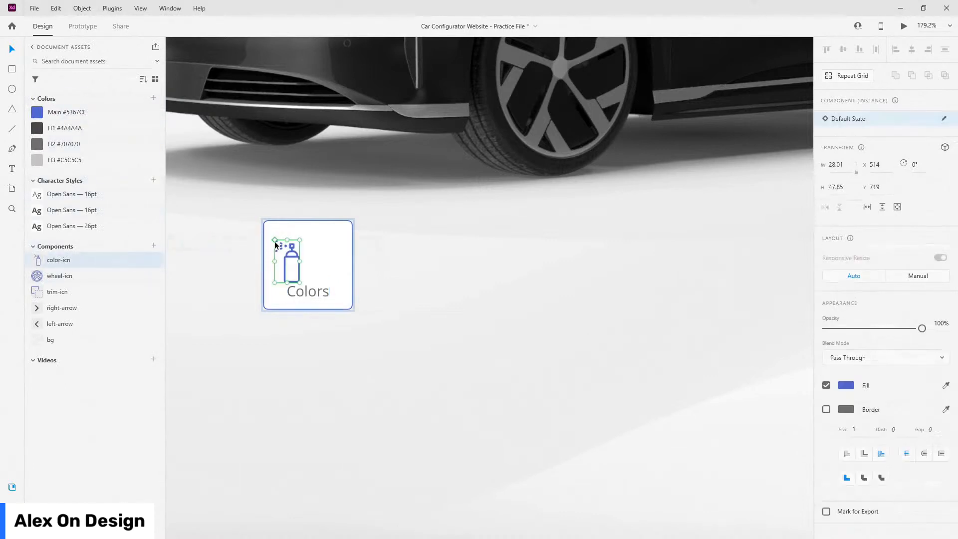
pyautogui.scroll(3, 275, 242)
pyautogui.keyDown('shift'); pyautogui.click(408, 247); pyautogui.keyUp('shift')
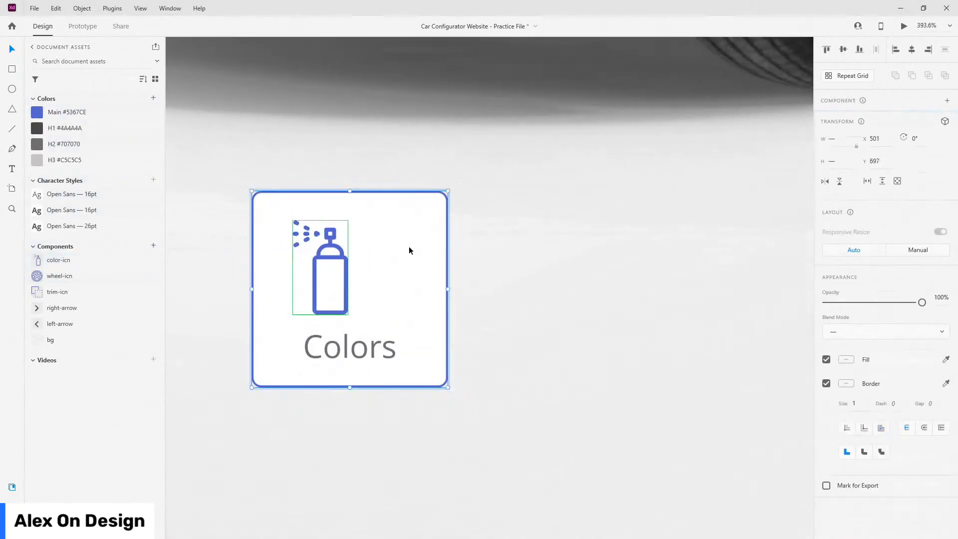
pyautogui.click(911, 50)
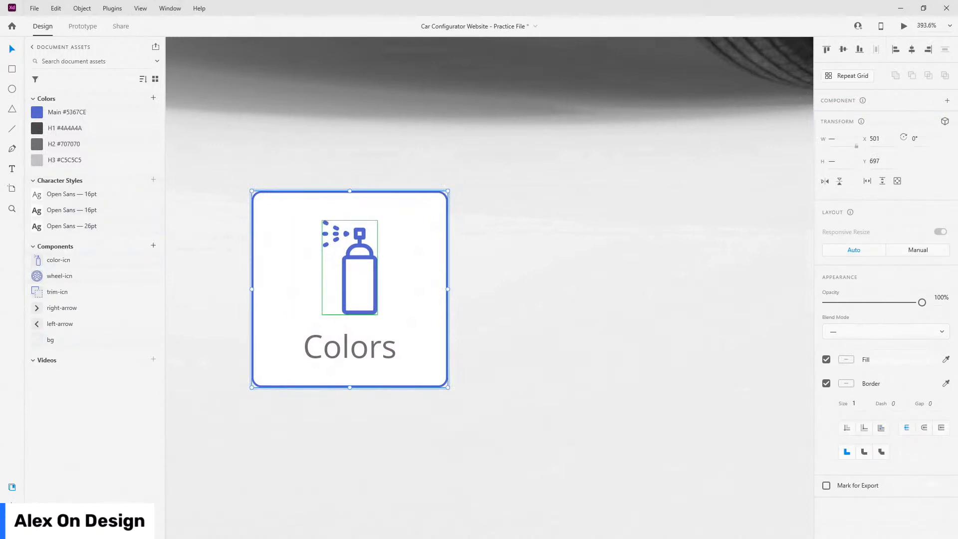
# - Select the color-icn layer in the colors group and nudge it up to Y 710
pyautogui.hotkey('ctrl', 'y')
pyautogui.click(63, 101)
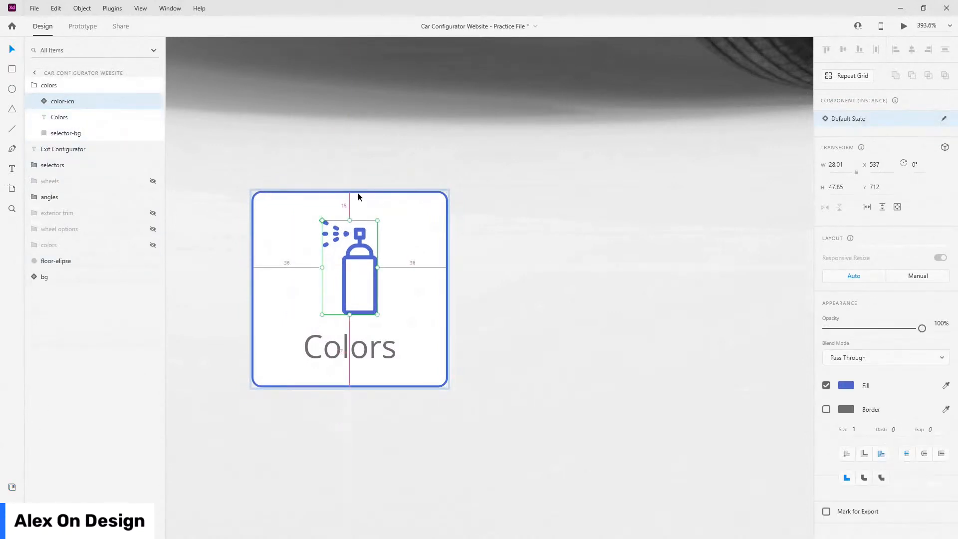
pyautogui.moveTo(352, 342)
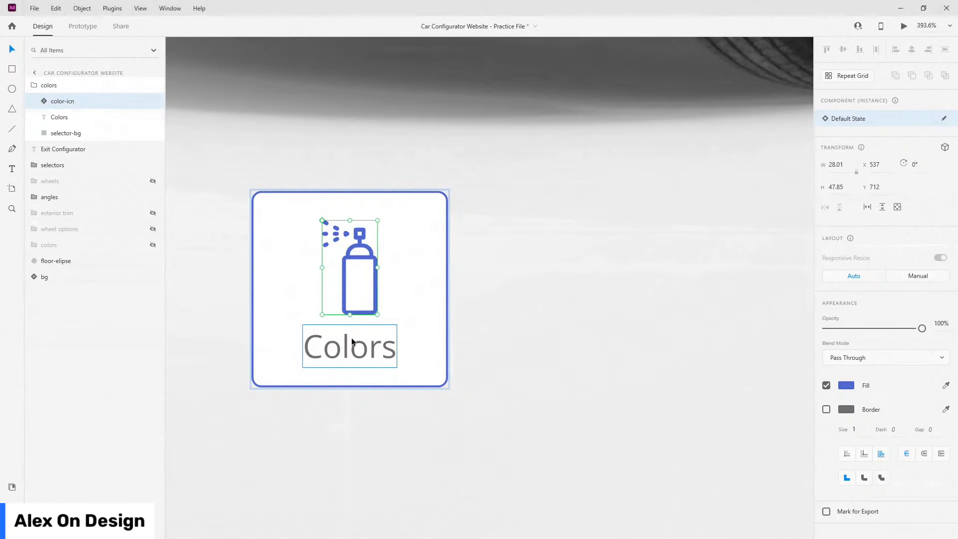
pyautogui.press('Up')
pyautogui.press('Up')
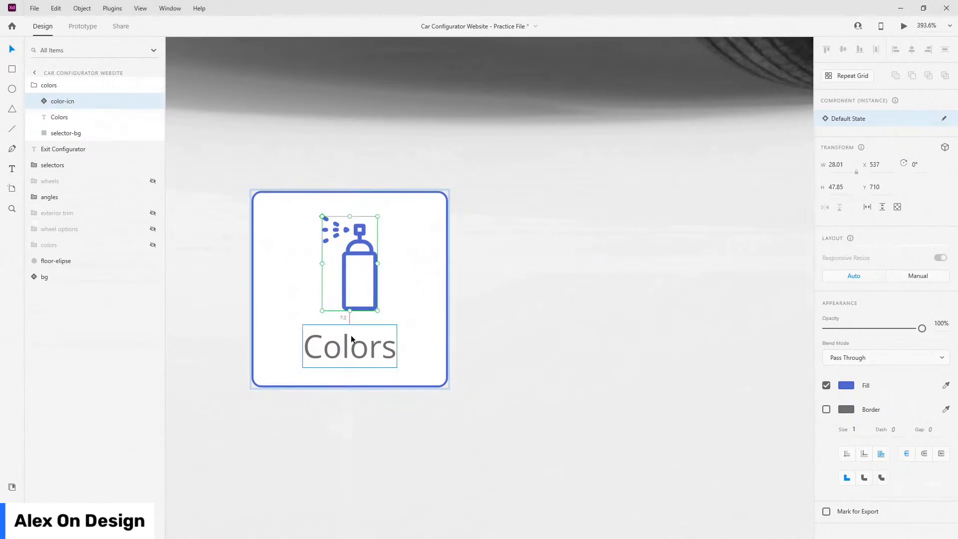
# - Nudge the spray-can icon in the Colors button up to Y 707
pyautogui.press('Up')
pyautogui.press('Up')
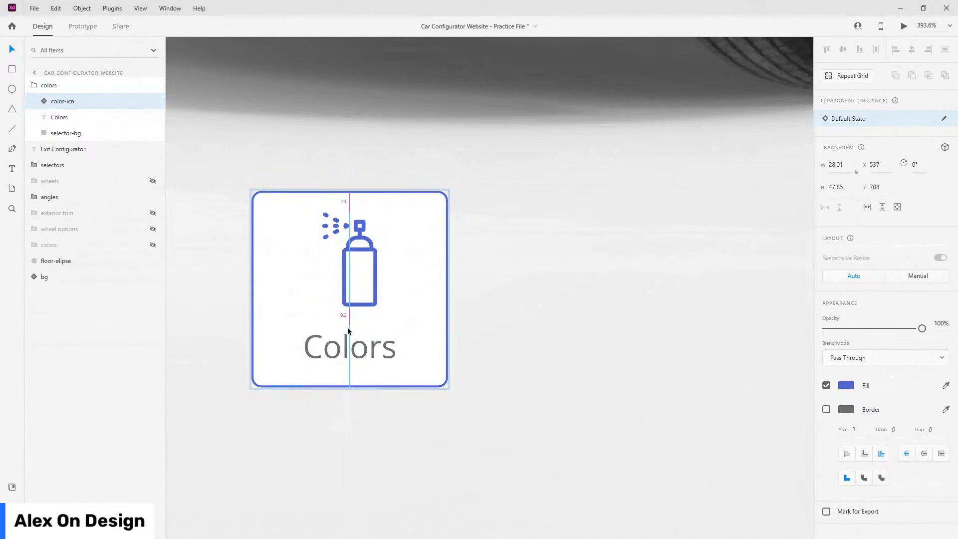
pyautogui.press('Down')
pyautogui.press('Up')
pyautogui.press('Up')
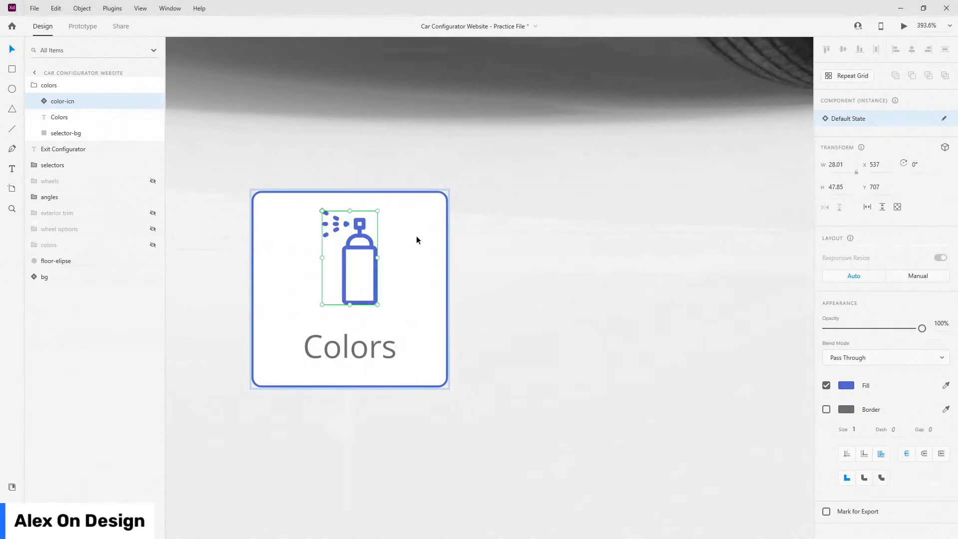
pyautogui.keyDown('shift'); pyautogui.click(418, 241); pyautogui.keyUp('shift')
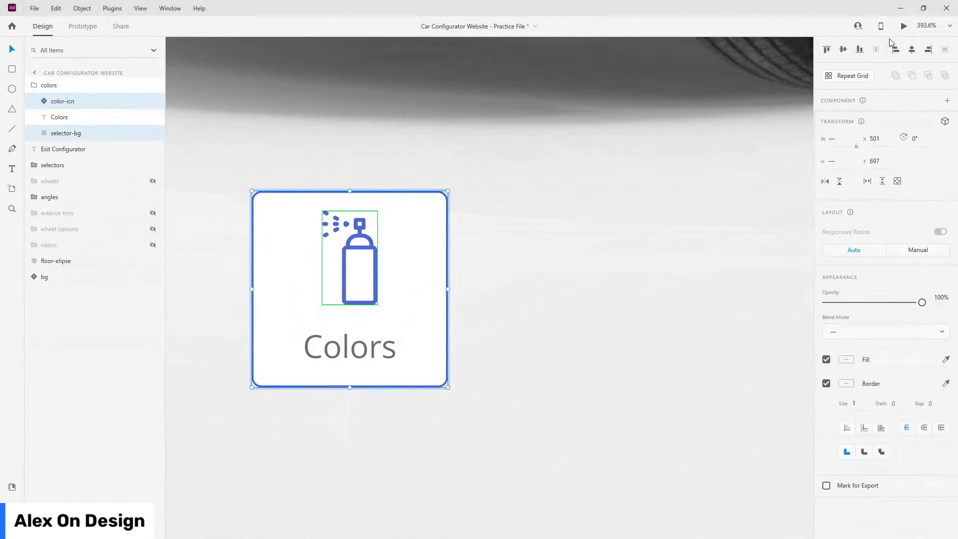
pyautogui.click(63, 103)
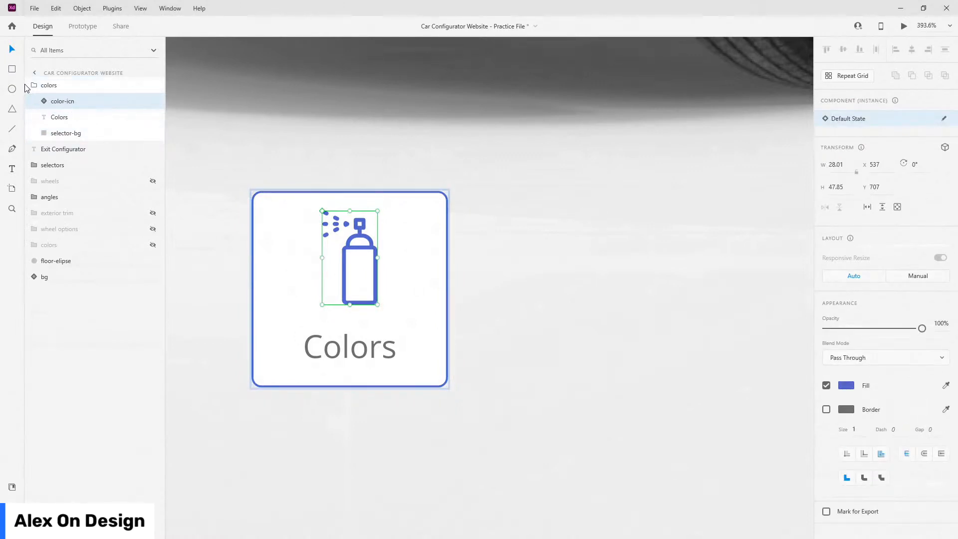
pyautogui.click(69, 117)
pyautogui.click(75, 133)
pyautogui.click(280, 212)
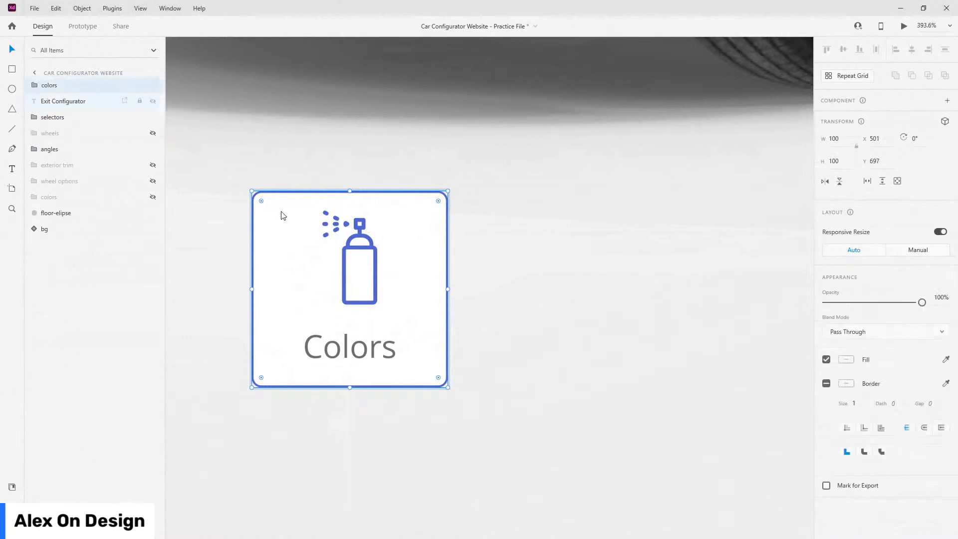
# - Wrap the colors button in a new group, turn on a horizontal stack for it and rename the group selectors
pyautogui.scroll(-3, 327, 250)
pyautogui.press('alt')
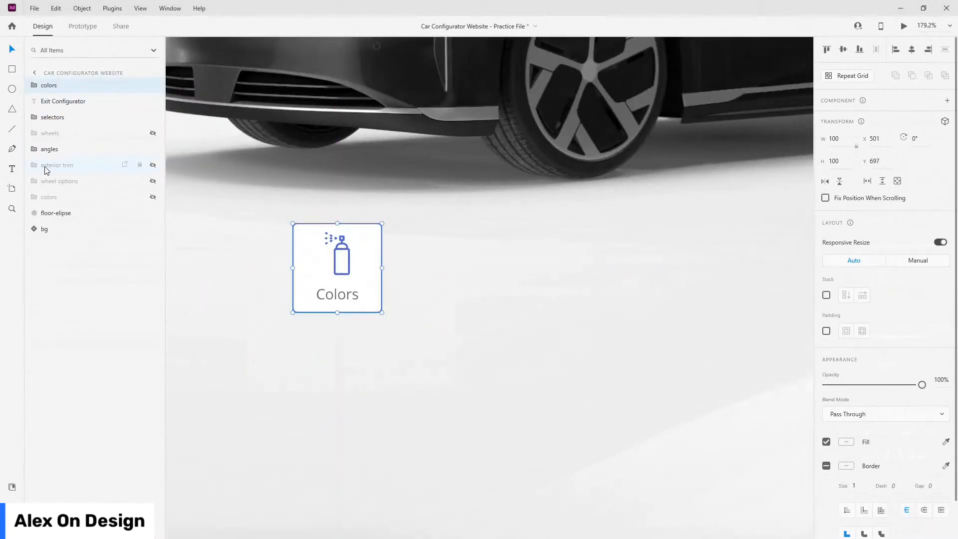
pyautogui.hotkey('ctrl', 'z')
pyautogui.click(826, 295)
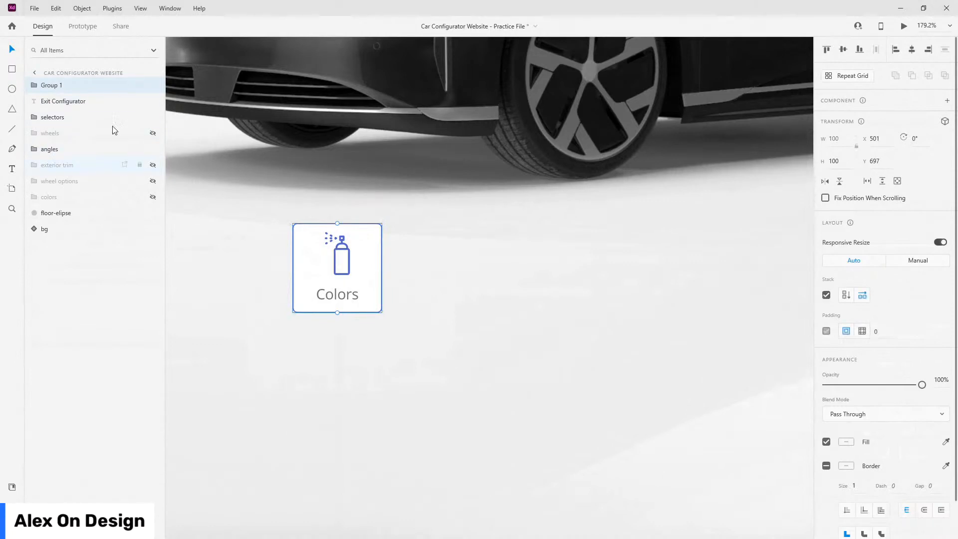
pyautogui.doubleClick(57, 85)
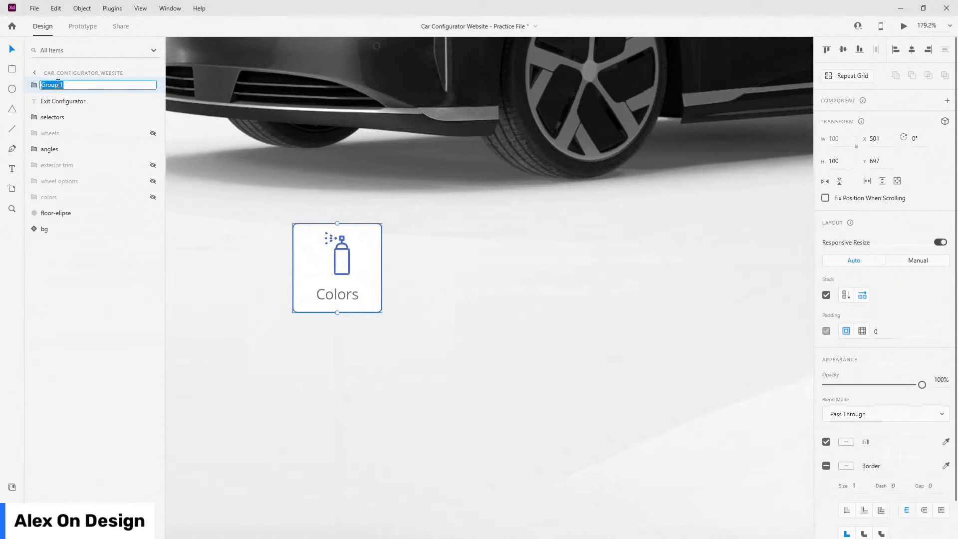
pyautogui.write('selectors')
pyautogui.press('Return')
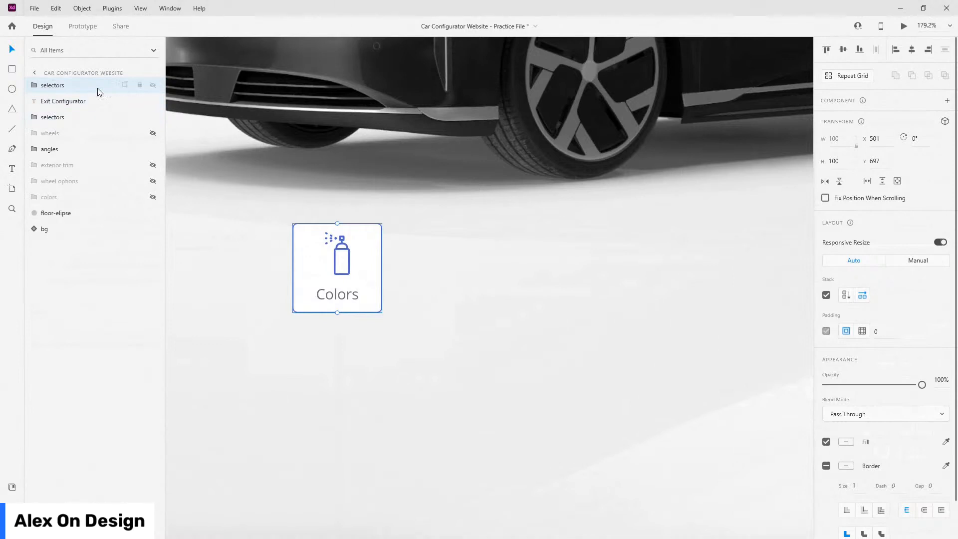
# - Duplicate the colors button twice inside the new selectors stack to get three buttons
pyautogui.click(34, 85)
pyautogui.hotkey('ctrl', 'd')
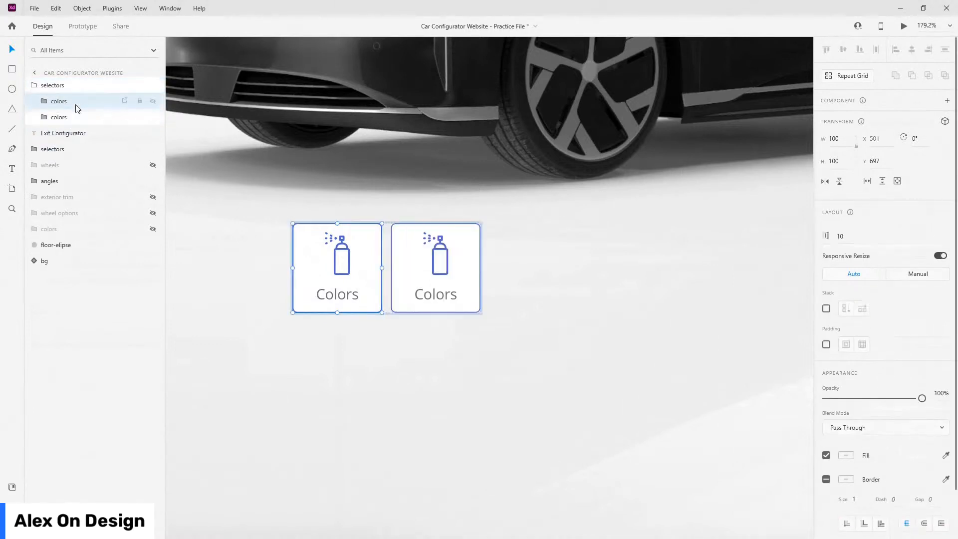
pyautogui.hotkey('ctrl', 'd')
# - Change the second button's label to Trim and the third button's label to Wheels
pyautogui.doubleClick(428, 296)
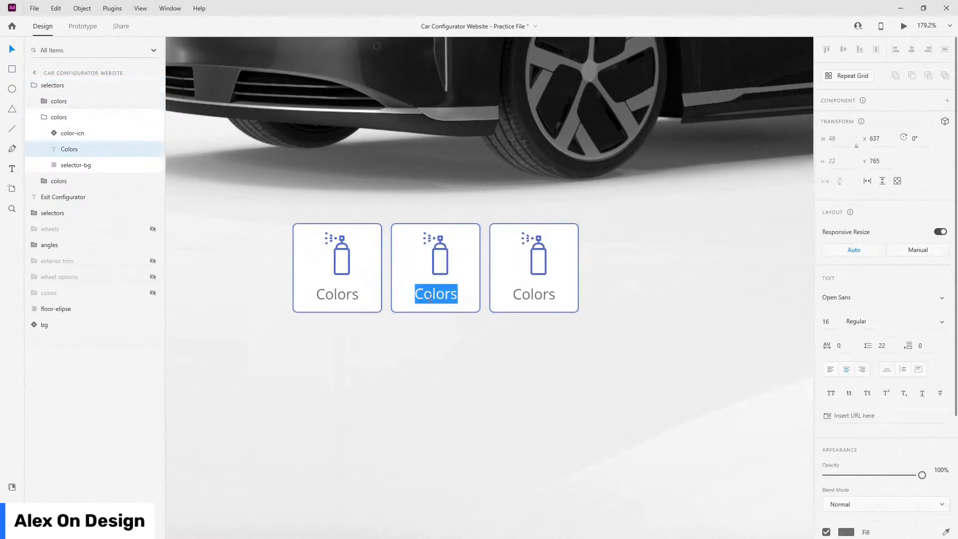
pyautogui.write('Trim')
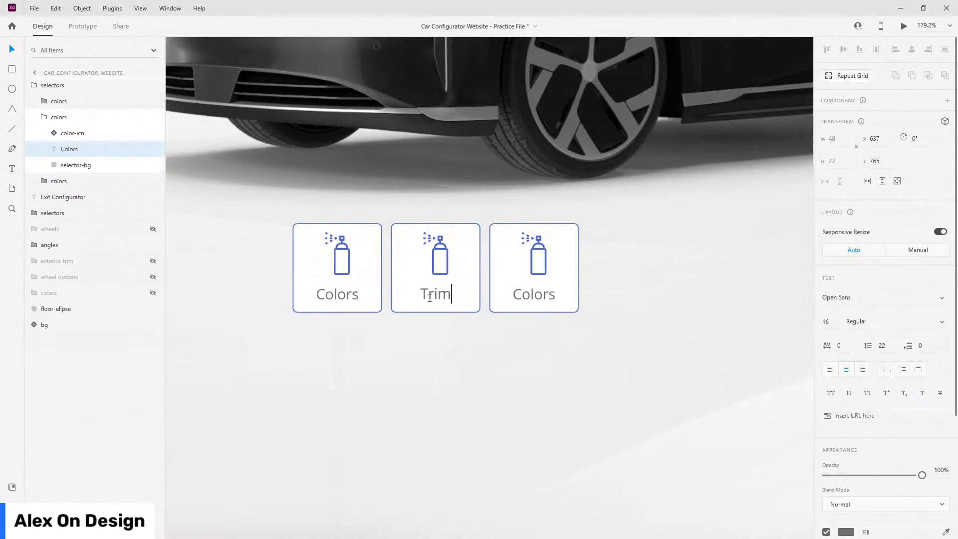
pyautogui.press('Escape')
pyautogui.doubleClick(533, 299)
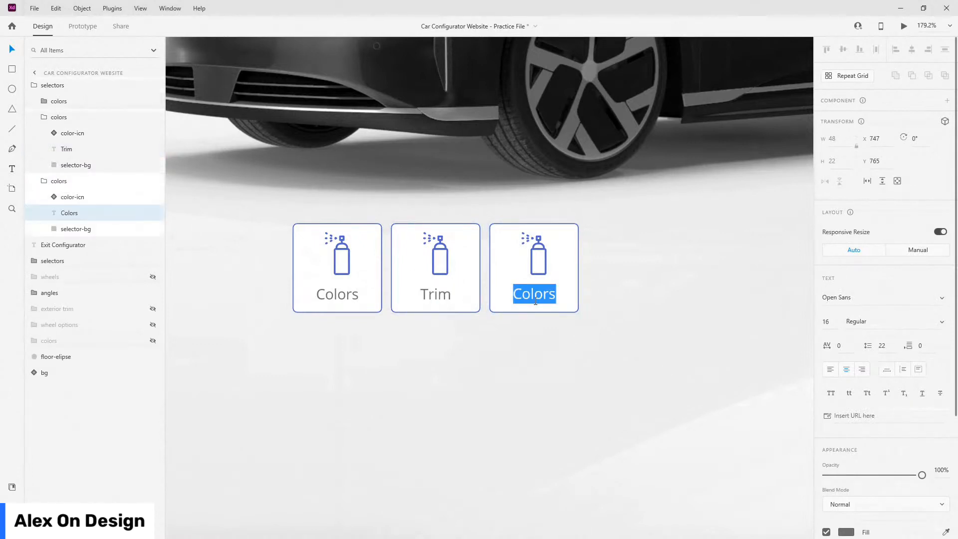
pyautogui.write('Wheels')
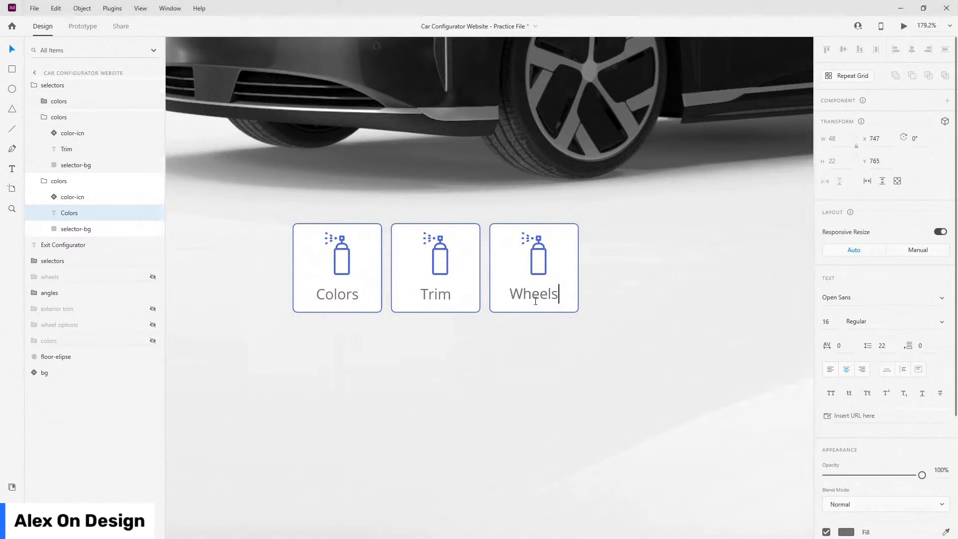
pyautogui.press('Escape')
# - Replace the spray-can icon in the Trim button with the trim-icn component and centre it horizontally on the button background
pyautogui.click(405, 258)
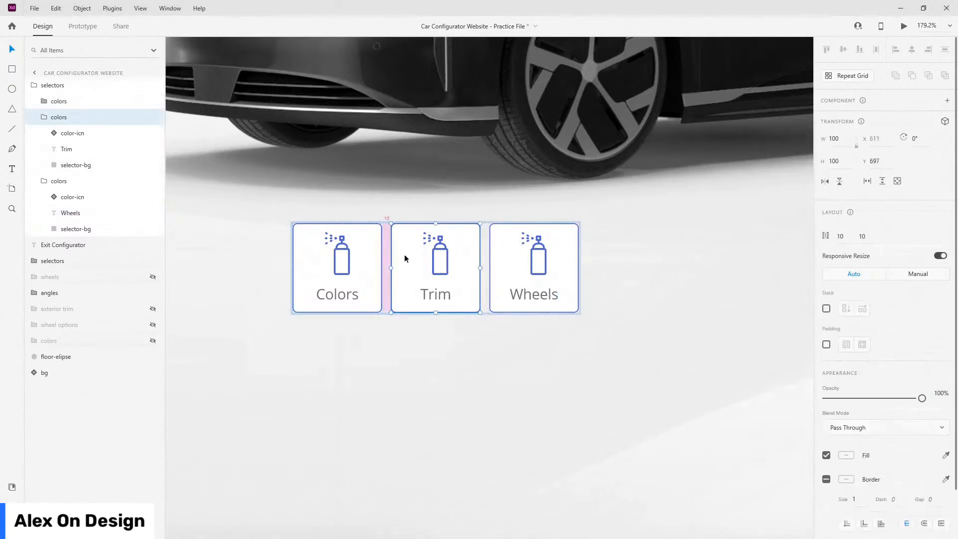
pyautogui.doubleClick(444, 252)
pyautogui.click(12, 486)
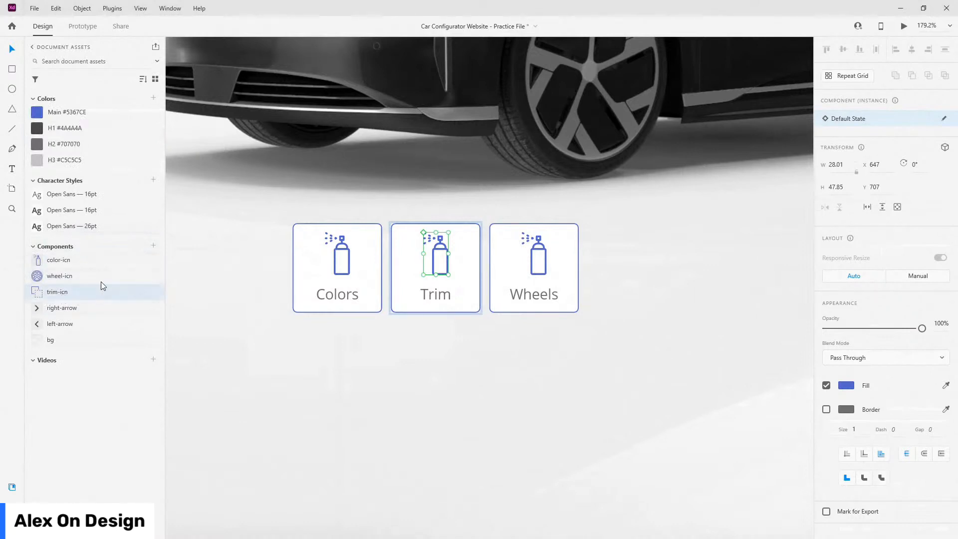
pyautogui.moveTo(101, 281)
pyautogui.mouseDown()
pyautogui.moveTo(397, 269)
pyautogui.moveTo(433, 257)
pyautogui.mouseUp()
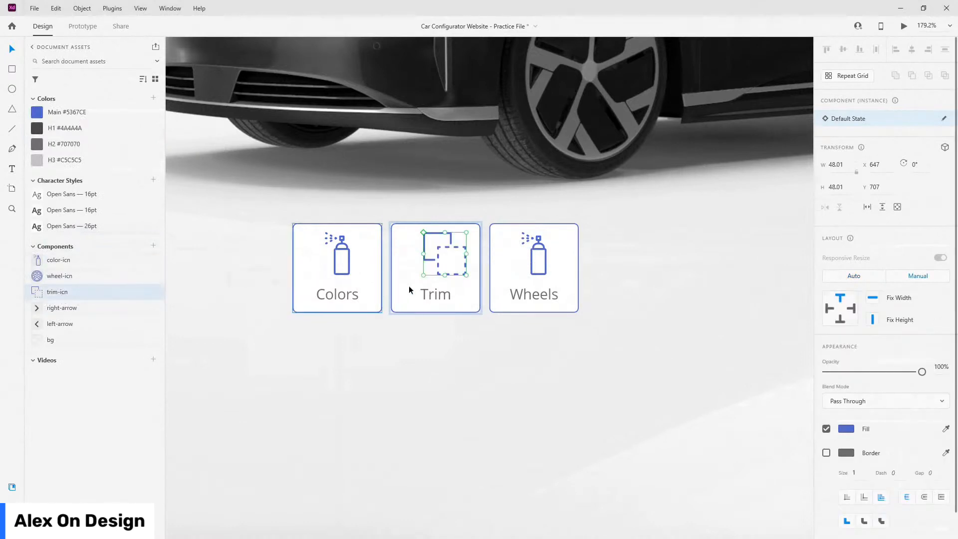
pyautogui.keyDown('shift'); pyautogui.click(464, 298); pyautogui.keyUp('shift')
pyautogui.click(912, 50)
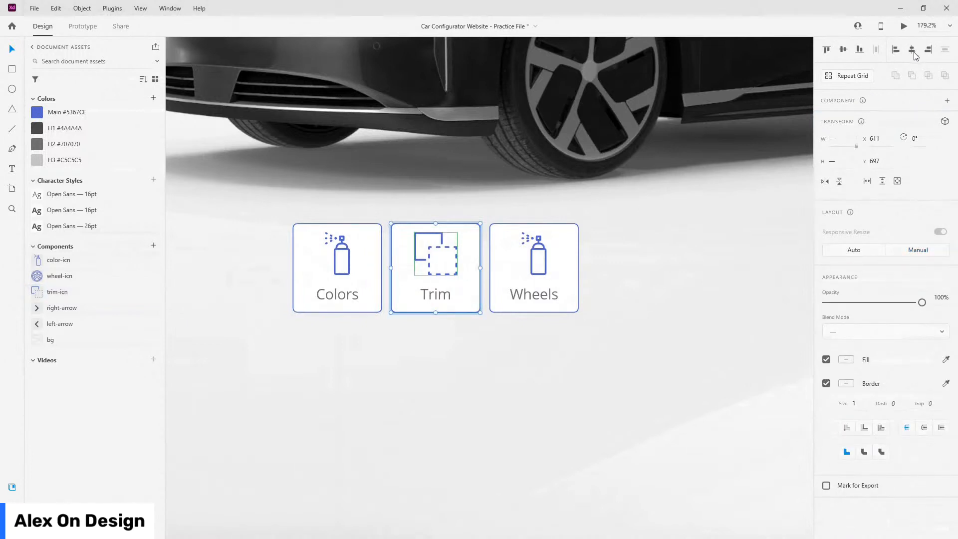
# - Replace the Wheels button's icon with the wheel-icn component and centre it horizontally on the button background
pyautogui.doubleClick(546, 256)
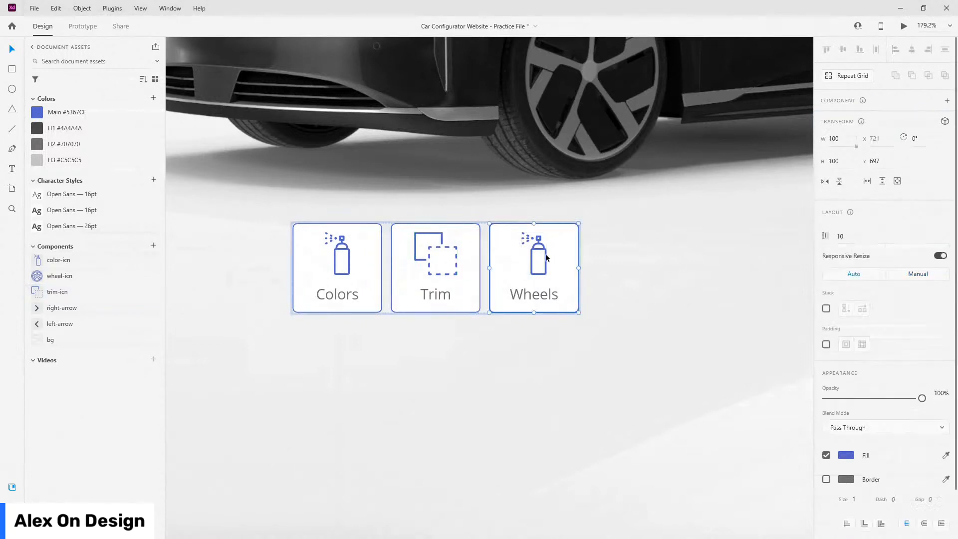
pyautogui.moveTo(55, 279)
pyautogui.mouseDown()
pyautogui.moveTo(493, 243)
pyautogui.moveTo(537, 255)
pyautogui.mouseUp()
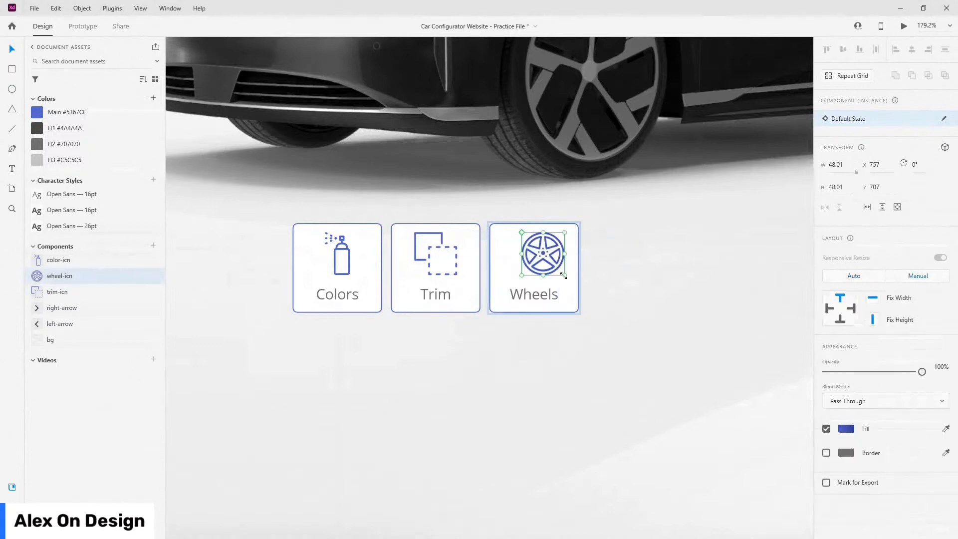
pyautogui.press('Escape')
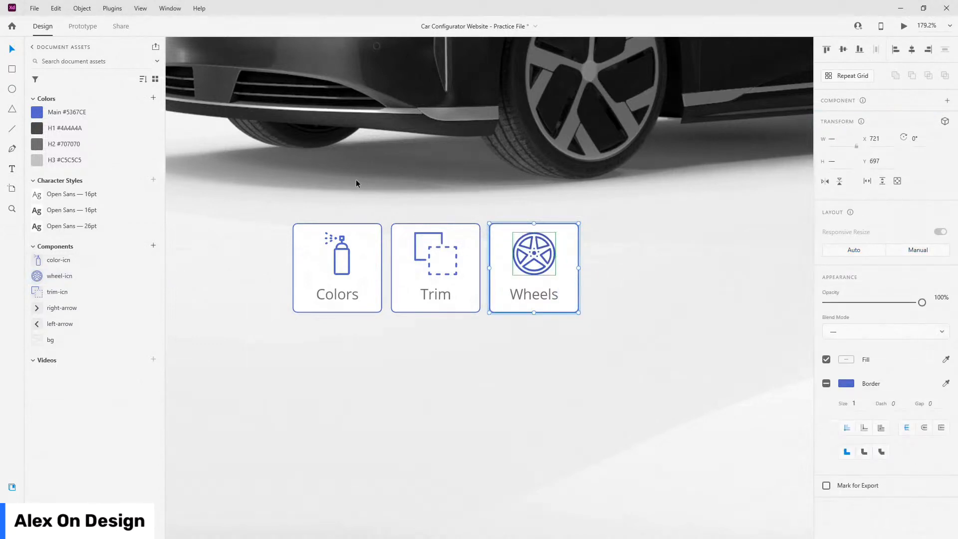
# - Rename the second and third button groups in the selectors stack to trim and wheels
pyautogui.click(12, 505)
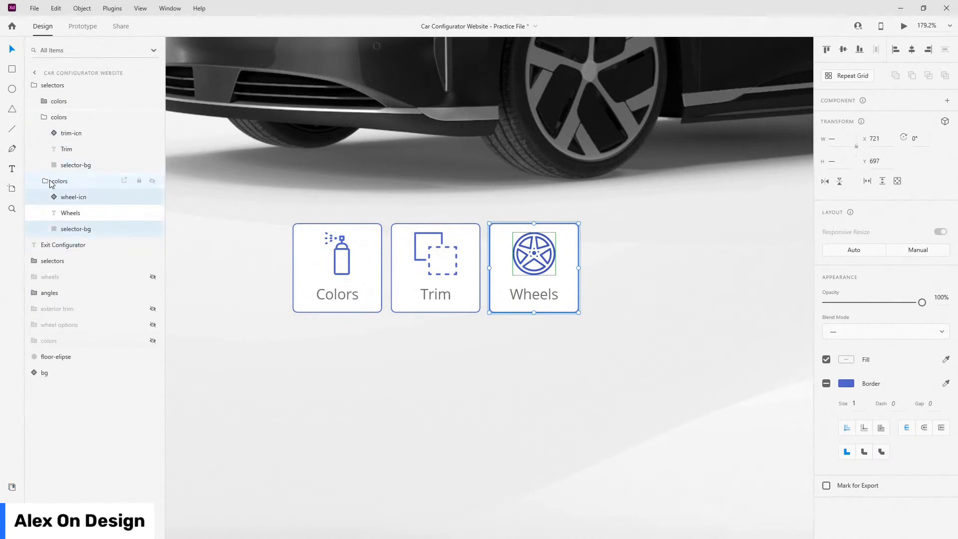
pyautogui.click(46, 181)
pyautogui.click(44, 117)
pyautogui.doubleClick(54, 118)
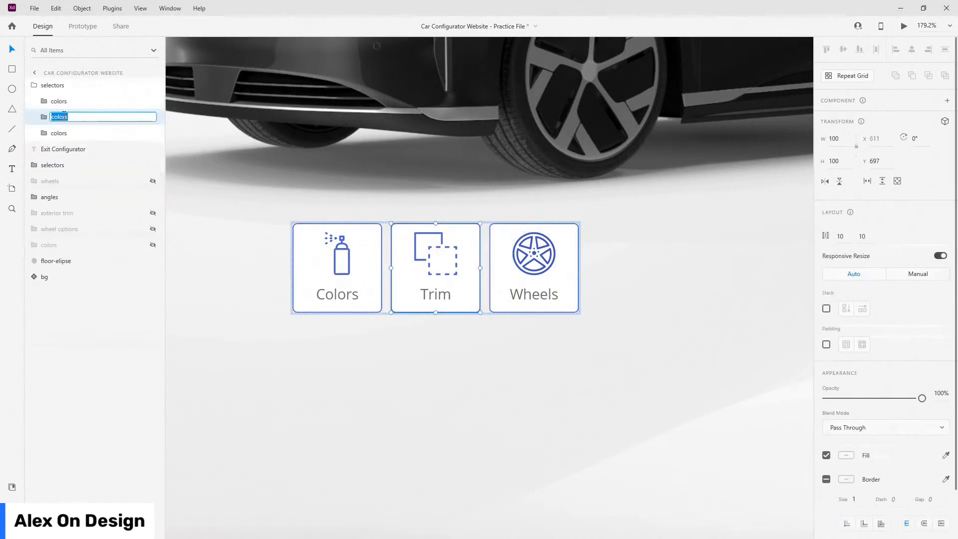
pyautogui.write('trim')
pyautogui.press('Return')
pyautogui.doubleClick(59, 134)
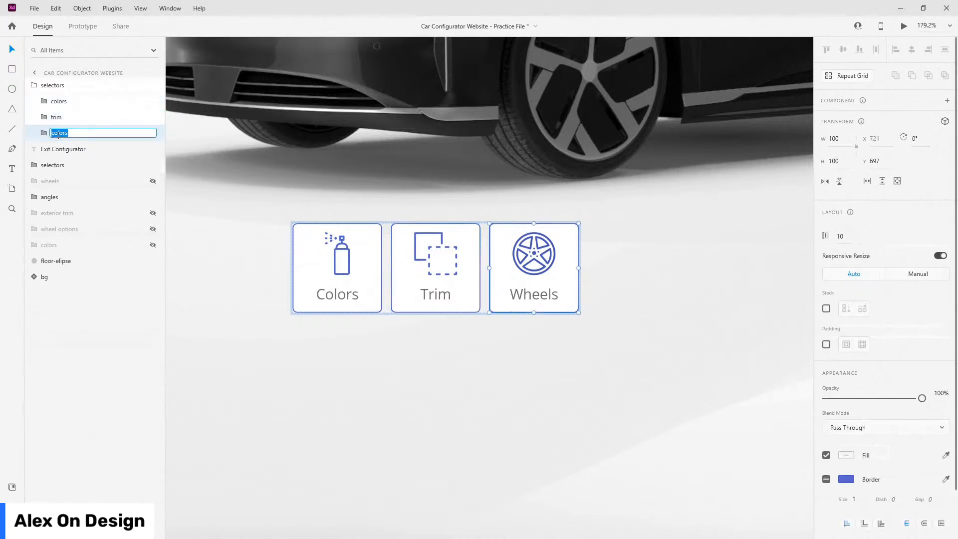
pyautogui.write('wheels')
pyautogui.press('Return')
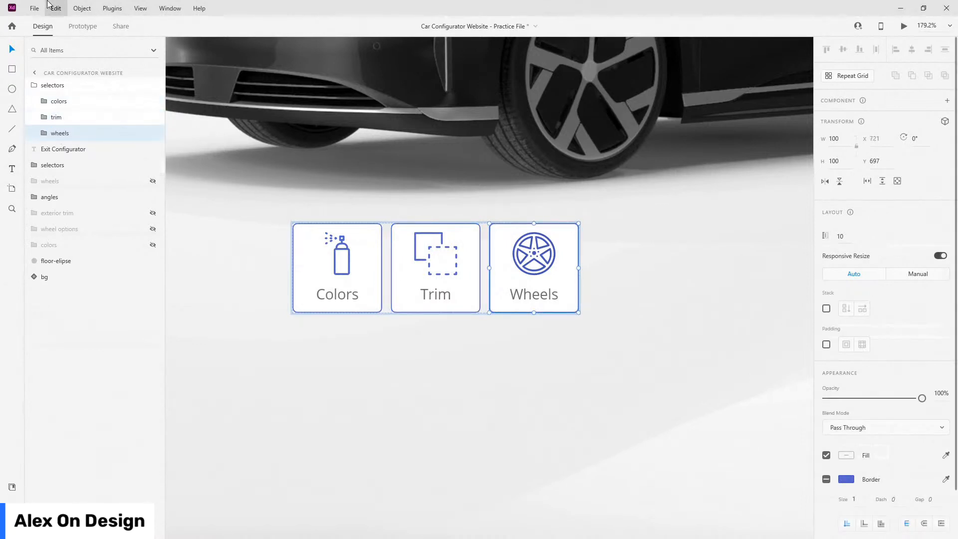
# - Set the spacing between the three buttons in the selectors stack to 60
pyautogui.press('Escape')
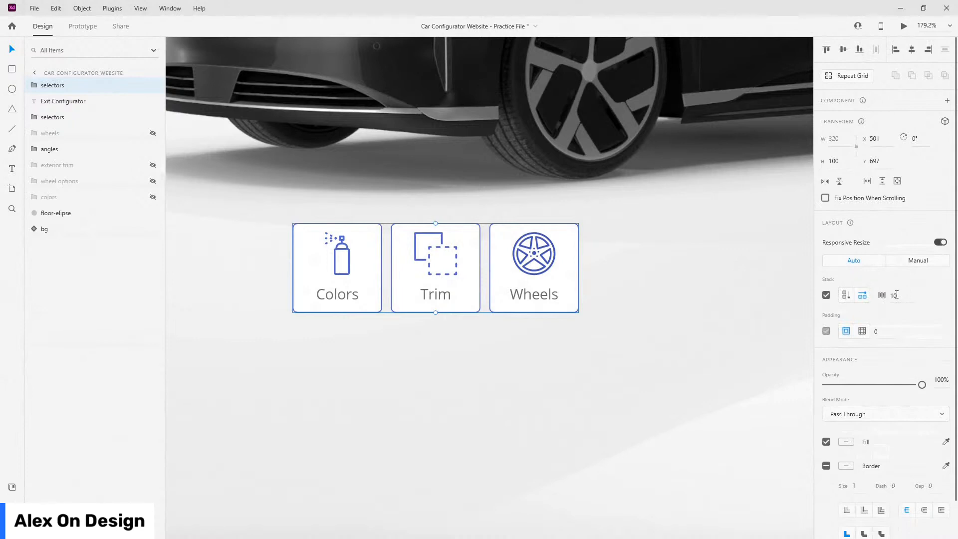
pyautogui.click(899, 295)
pyautogui.write('60')
pyautogui.press('Return')
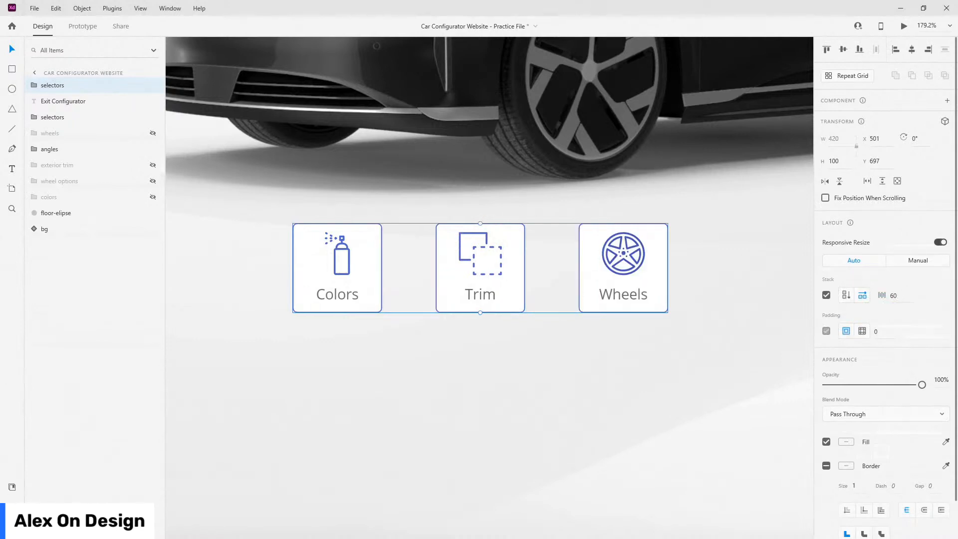
# - Centre the button stack horizontally on the artboard and move it down beneath the car to Y 759
pyautogui.click(911, 49)
pyautogui.scroll(-5, 283, 220)
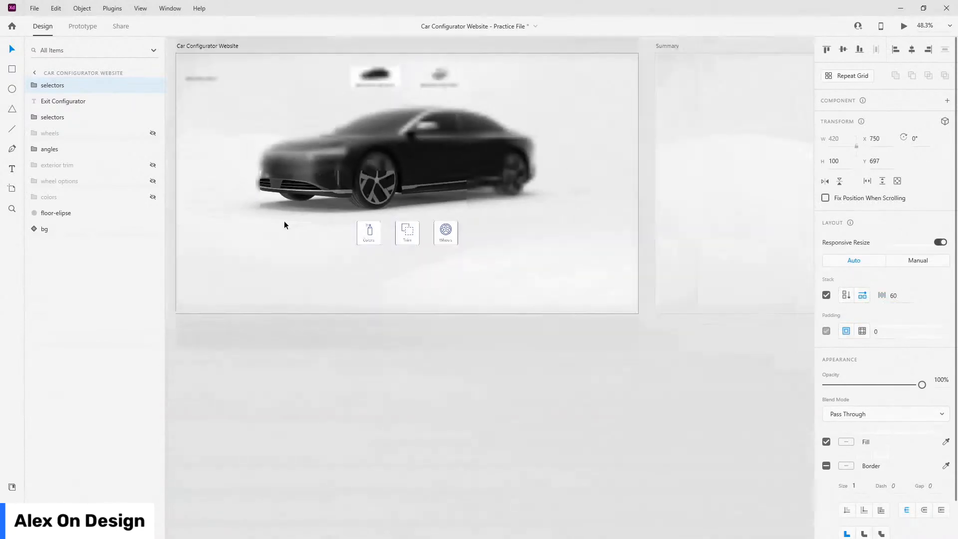
pyautogui.moveTo(413, 236); pyautogui.dragTo(414, 249)
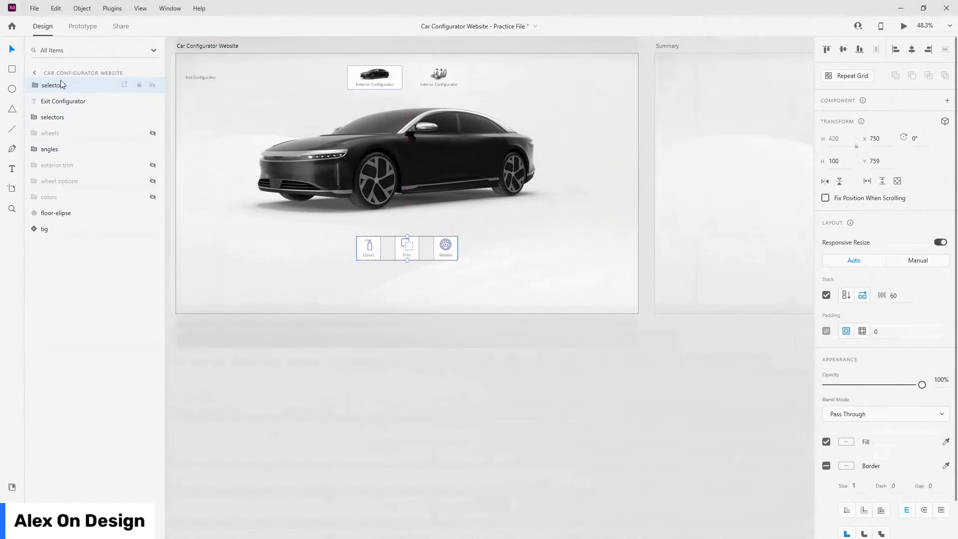
# - Move the button stack's selectors layer between floor-elipse and bg in the layer order
pyautogui.moveTo(61, 84); pyautogui.dragTo(59, 220)
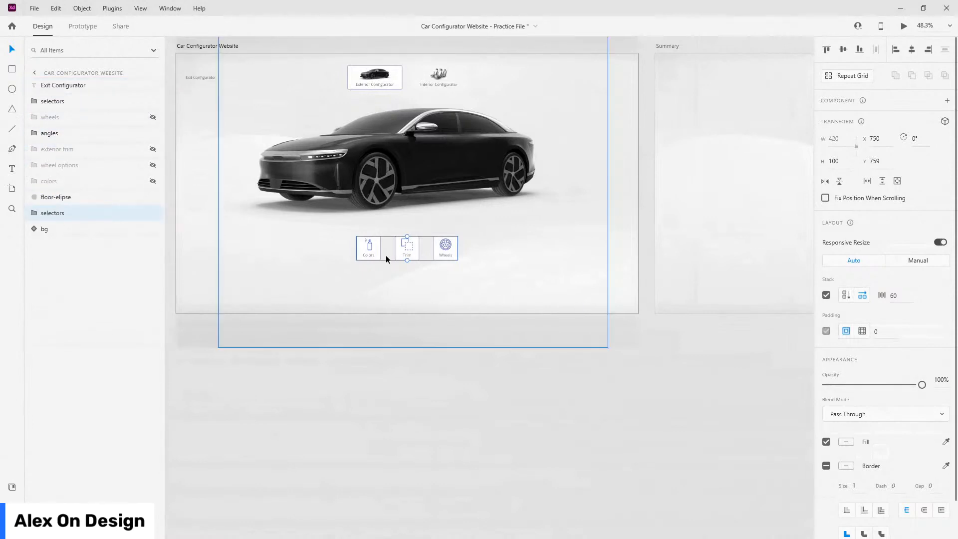
pyautogui.scroll(5, 400, 231)
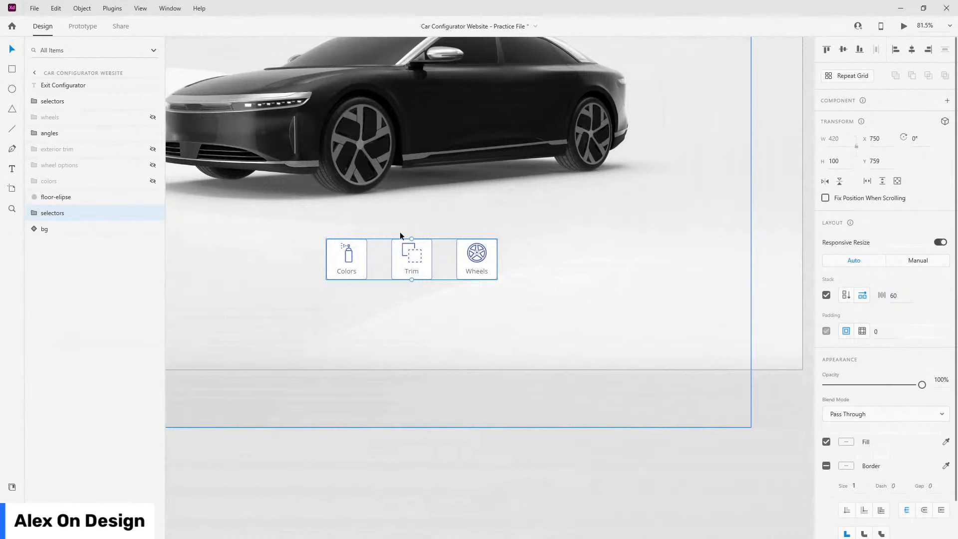
pyautogui.click(412, 275)
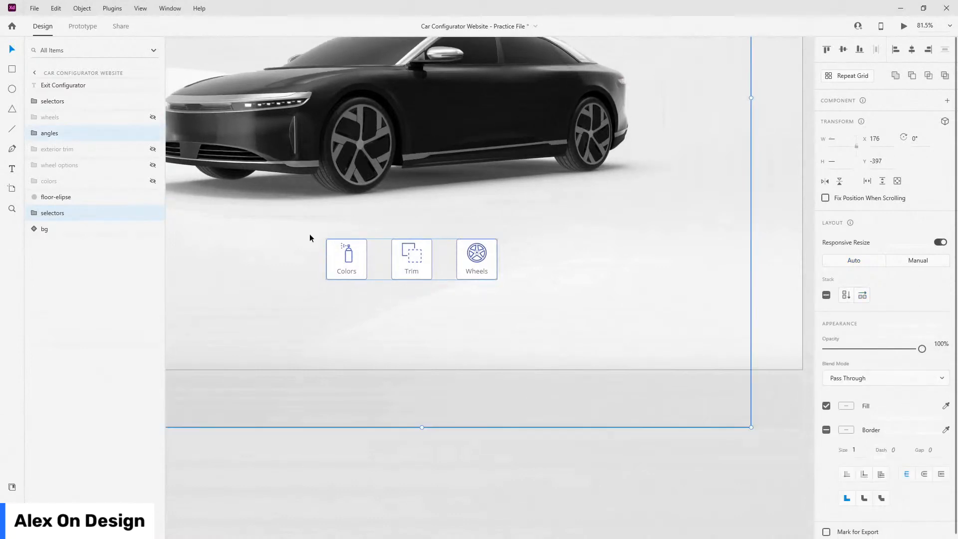
# - Move the button stack's selectors layer up to directly above the hidden wheels group
pyautogui.click(59, 214)
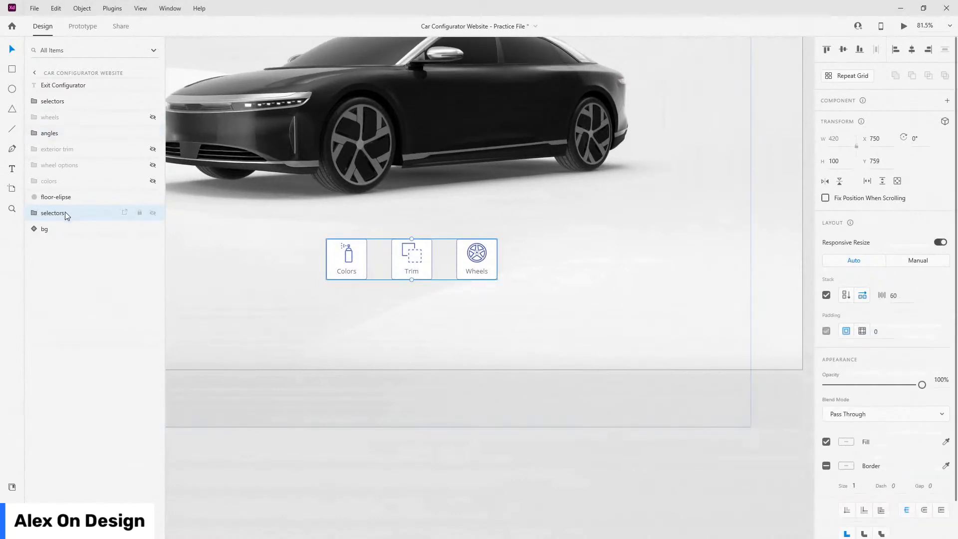
pyautogui.moveTo(64, 214); pyautogui.dragTo(72, 114)
pyautogui.scroll(-3, 582, 235)
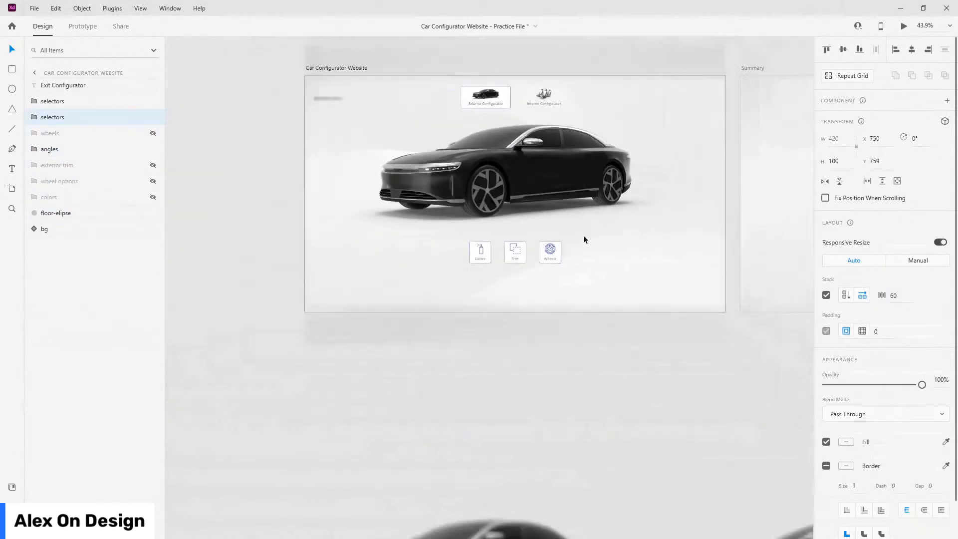
pyautogui.scroll(-1, 583, 235)
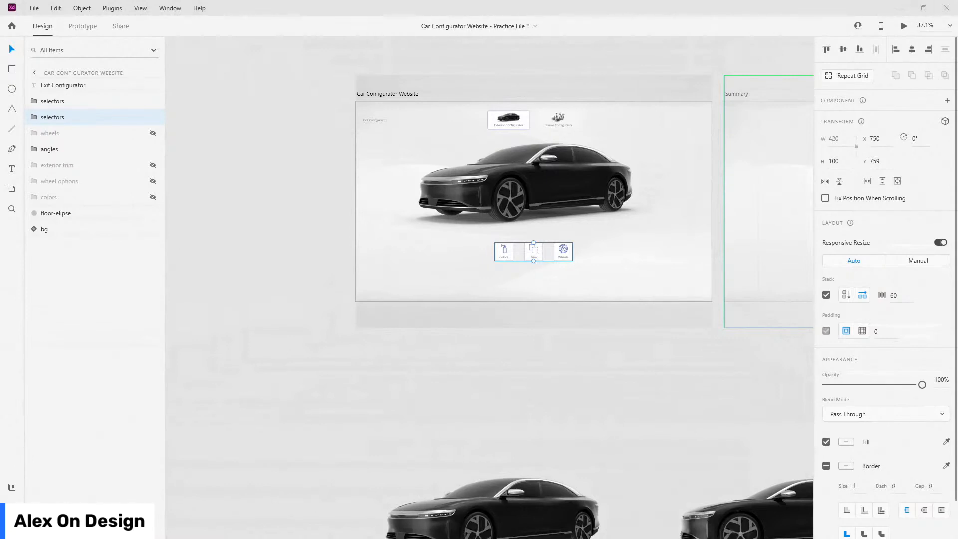
# - Draw a circle about 76 px across just above the Trim button and remove its border
pyautogui.press('e')
pyautogui.scroll(2, 607, 234)
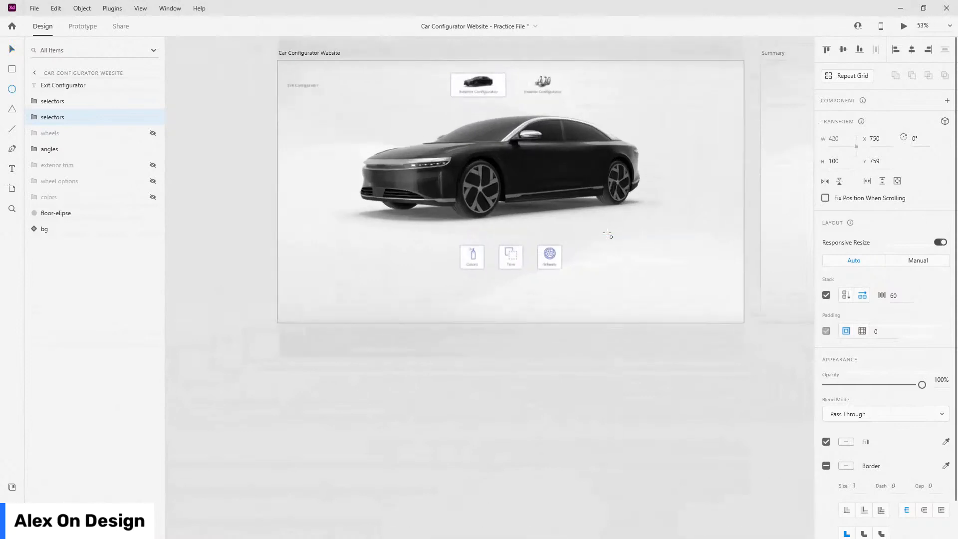
pyautogui.scroll(2, 607, 233)
pyautogui.moveTo(421, 218); pyautogui.dragTo(467, 249)
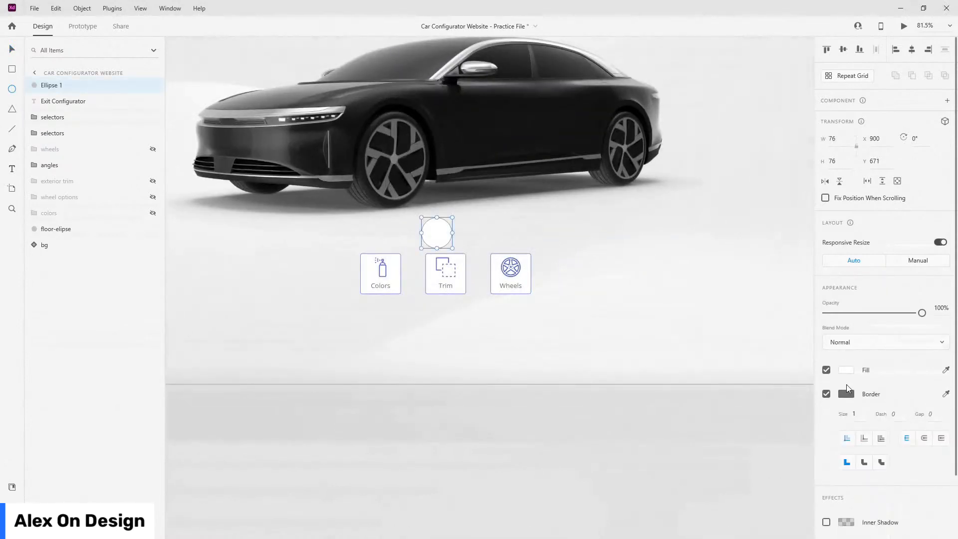
pyautogui.click(826, 393)
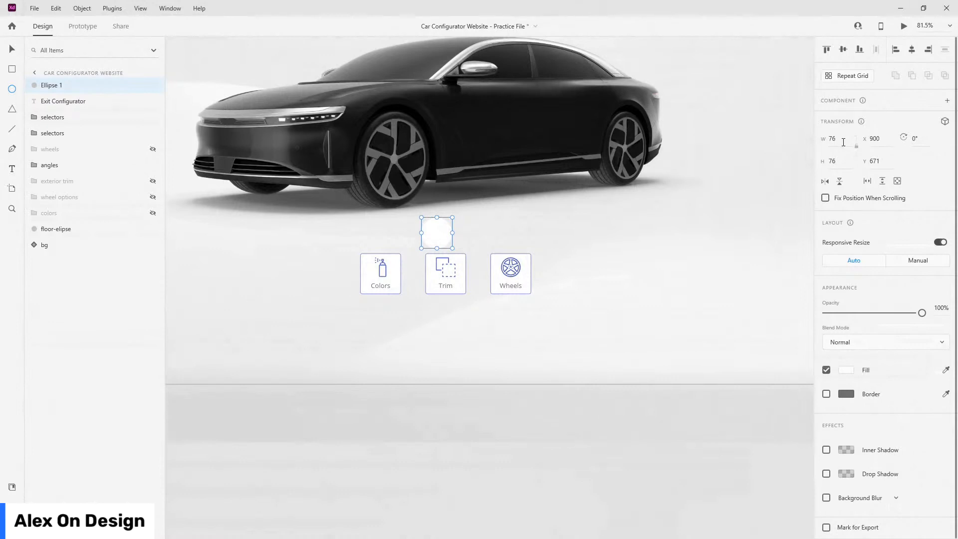
# - Set the circle's size to 70 by 70 and centre it horizontally on the artboard
pyautogui.write('70')
pyautogui.press('Return')
pyautogui.click(911, 49)
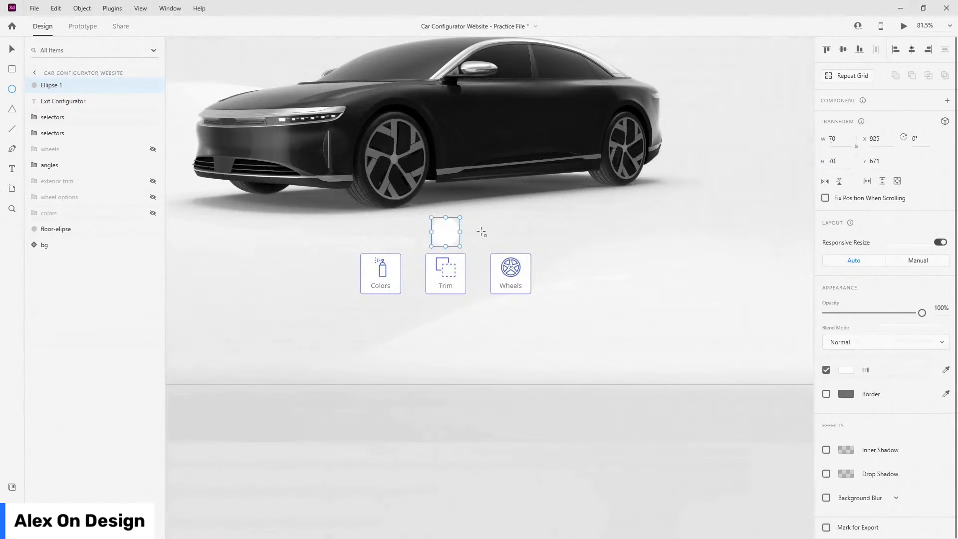
# - Move the circle straight down to Y 684, keeping it centred above the Trim button
pyautogui.scroll(5, 477, 234)
pyautogui.press('v')
pyautogui.scroll(3, 402, 226)
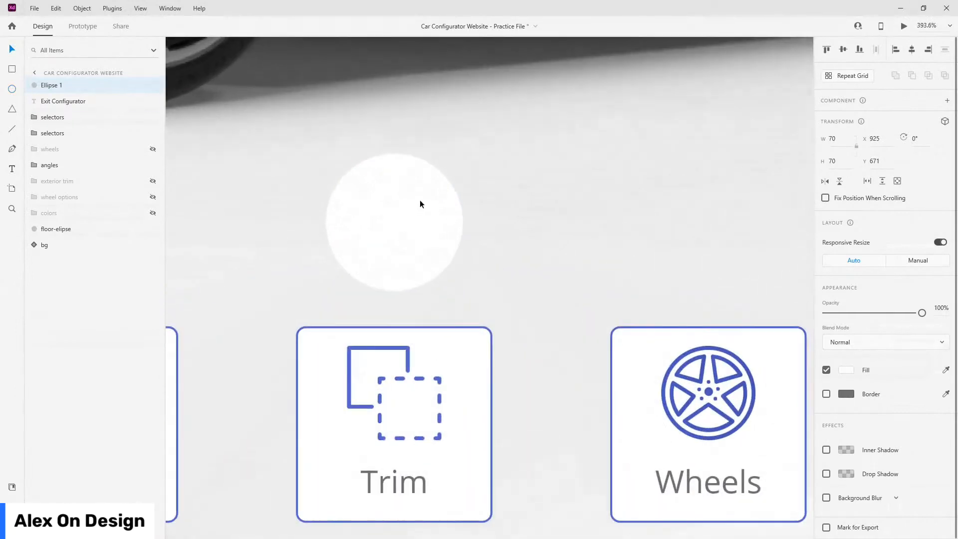
pyautogui.moveTo(420, 200); pyautogui.dragTo(433, 253)
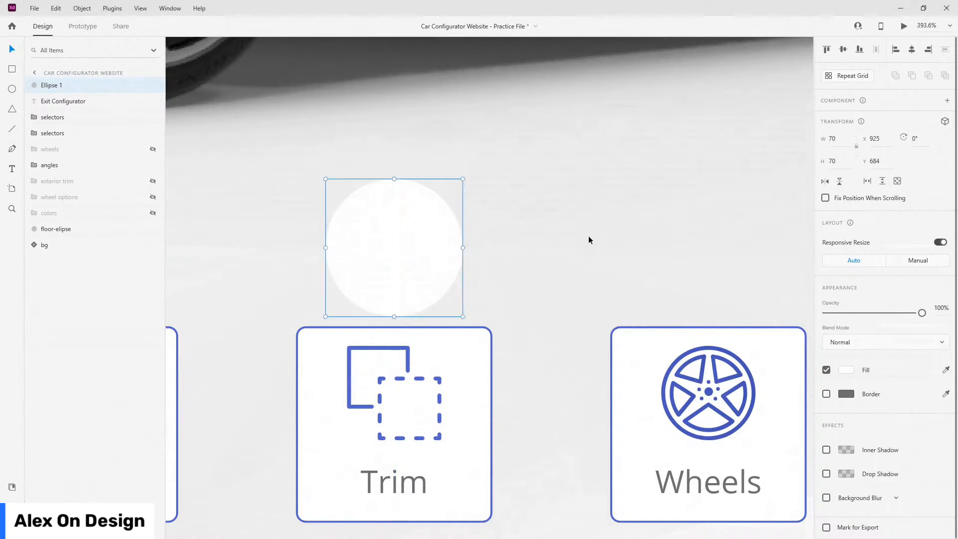
# - Move the Colors, Trim and Wheels button stack down to leave a gap beneath the white circle
pyautogui.hotkey('ctrl', '0')
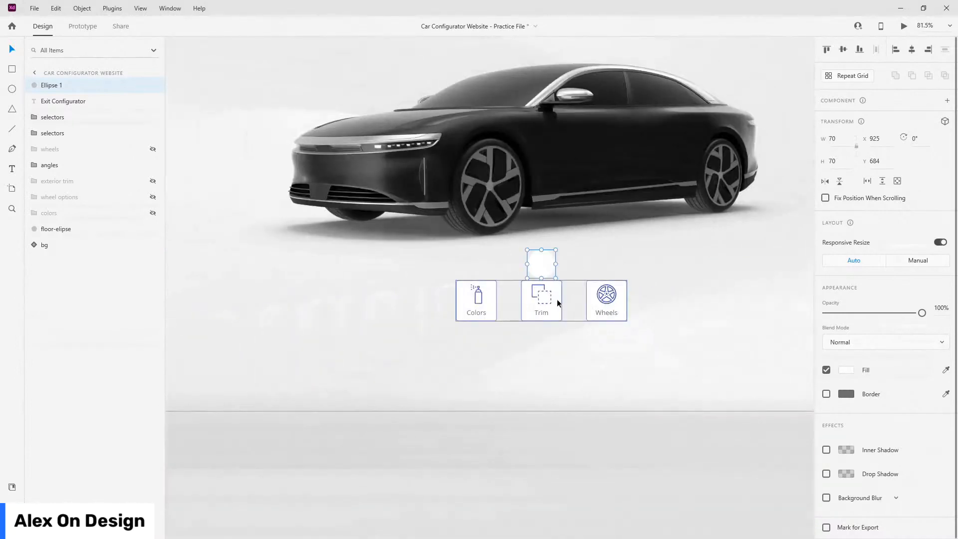
pyautogui.click(557, 306)
pyautogui.moveTo(558, 322); pyautogui.dragTo(549, 304)
pyautogui.scroll(4, 576, 260)
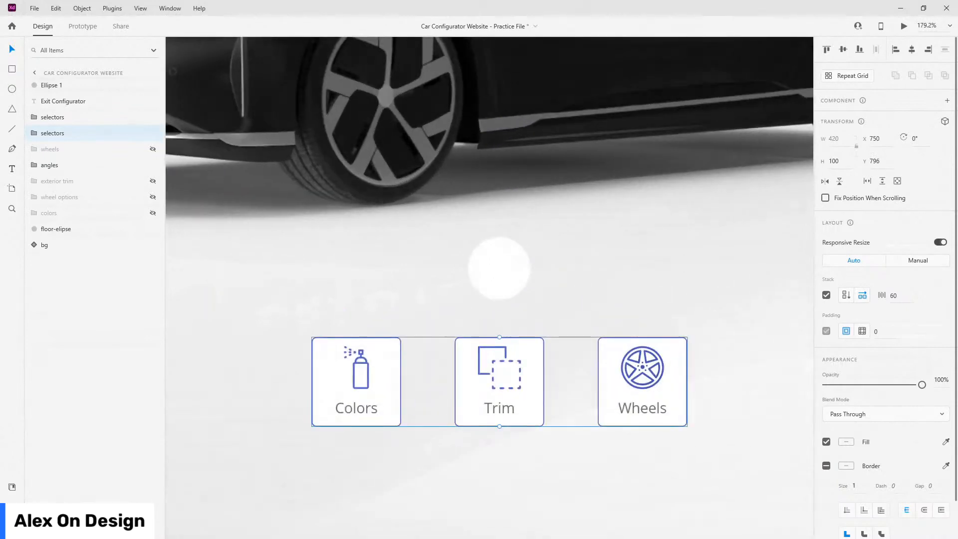
pyautogui.moveTo(500, 365); pyautogui.dragTo(500, 352)
# - Rename the white circle's layer as navigator
pyautogui.click(498, 267)
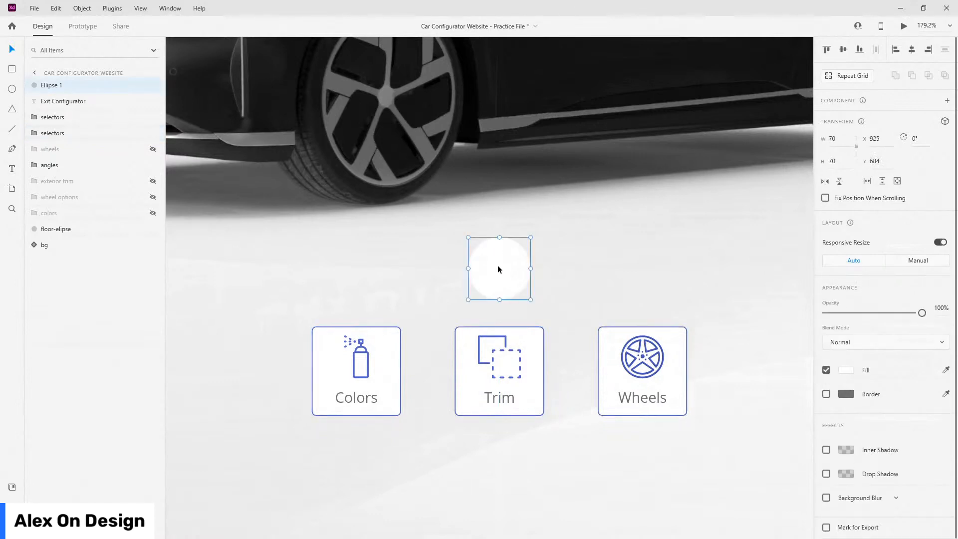
pyautogui.doubleClick(52, 86)
pyautogui.write('na')
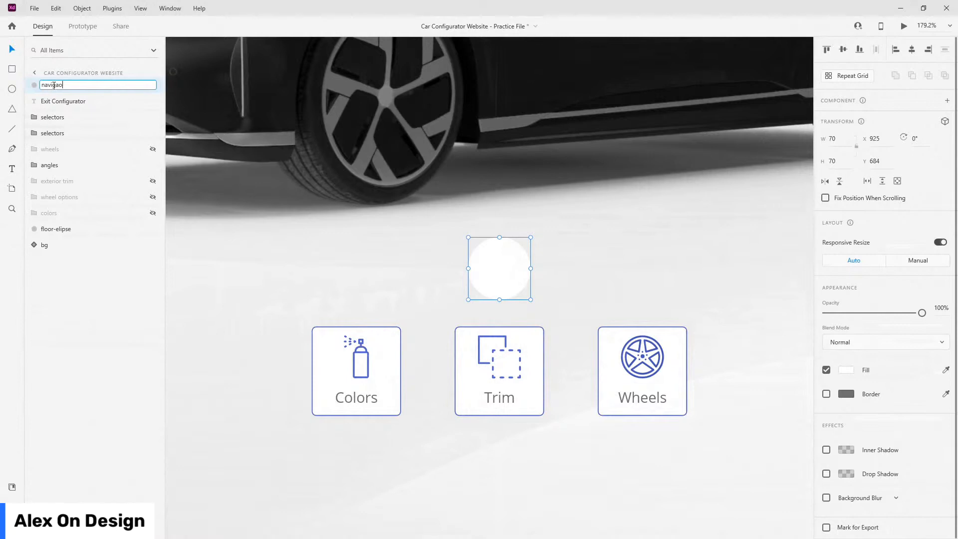
pyautogui.write('vigator')
pyautogui.press('Return')
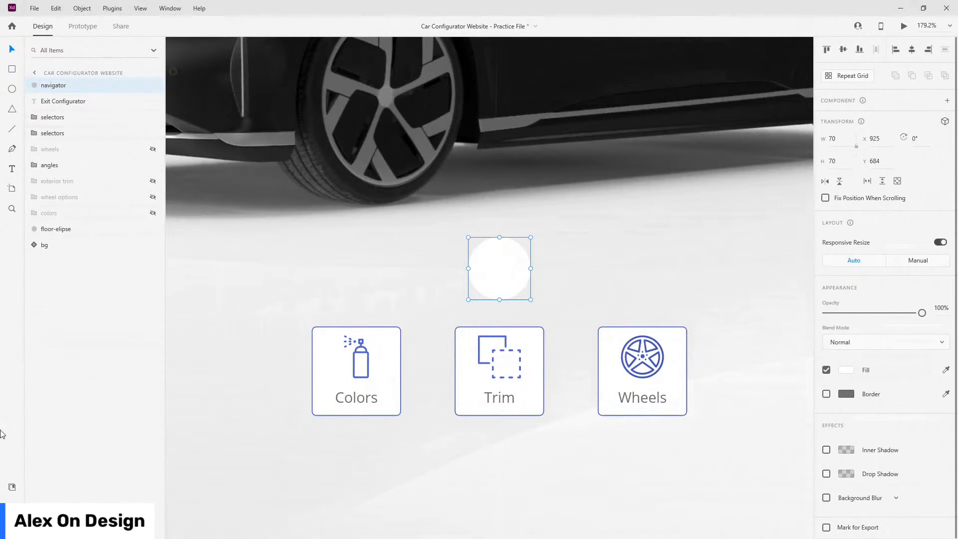
# - Place the right-arrow and left-arrow components from the document assets inside the circle and align their vertical centres
pyautogui.click(15, 486)
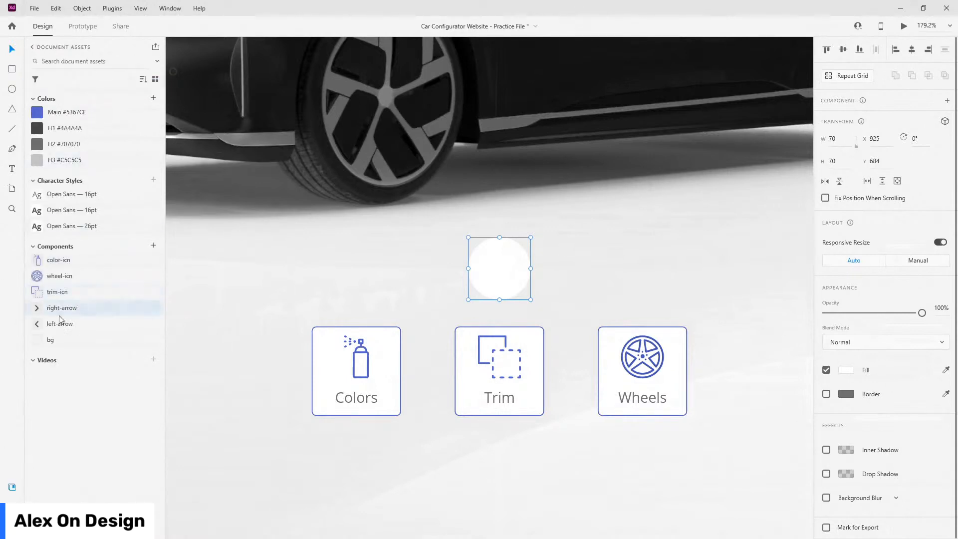
pyautogui.moveTo(106, 308); pyautogui.dragTo(503, 274)
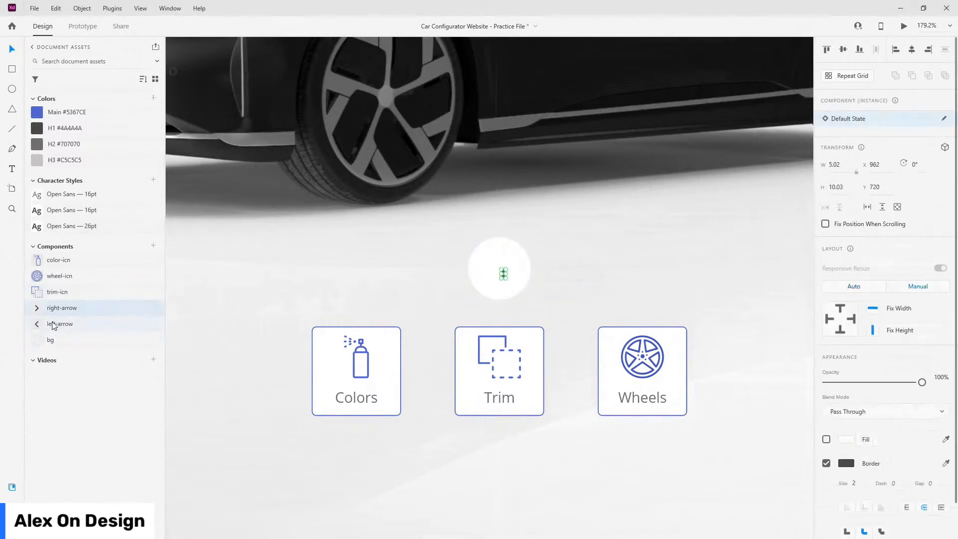
pyautogui.moveTo(64, 332); pyautogui.dragTo(509, 273)
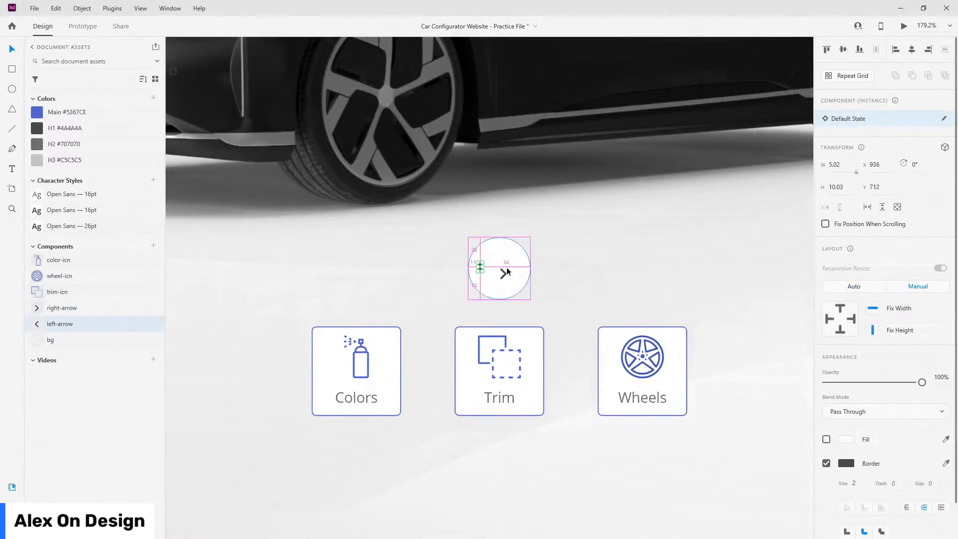
pyautogui.scroll(5, 507, 267)
pyautogui.keyDown('shift'); pyautogui.click(495, 286); pyautogui.keyUp('shift')
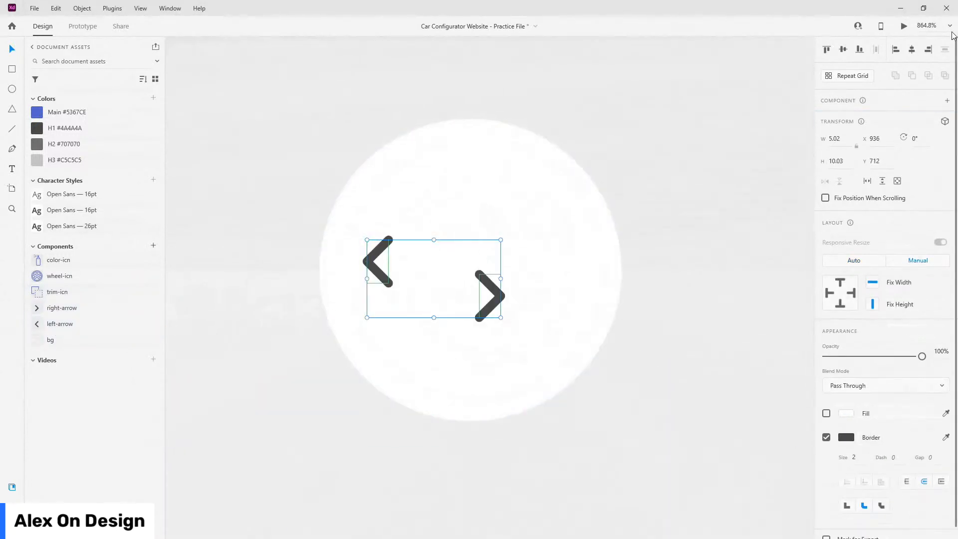
pyautogui.click(843, 49)
pyautogui.click(12, 487)
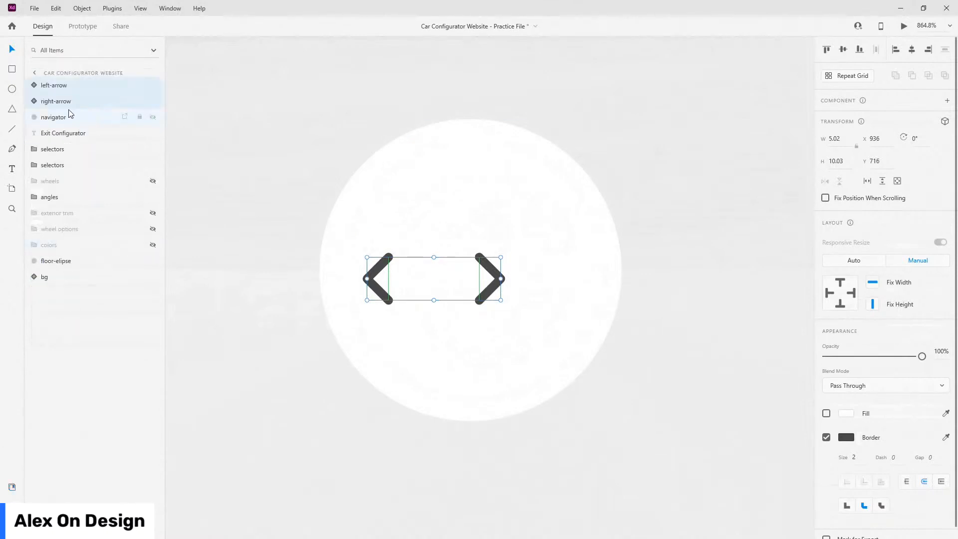
# - Move the right arrow horizontally towards the circle's right edge, to X 979.98
pyautogui.click(56, 100)
pyautogui.moveTo(504, 268); pyautogui.dragTo(612, 258)
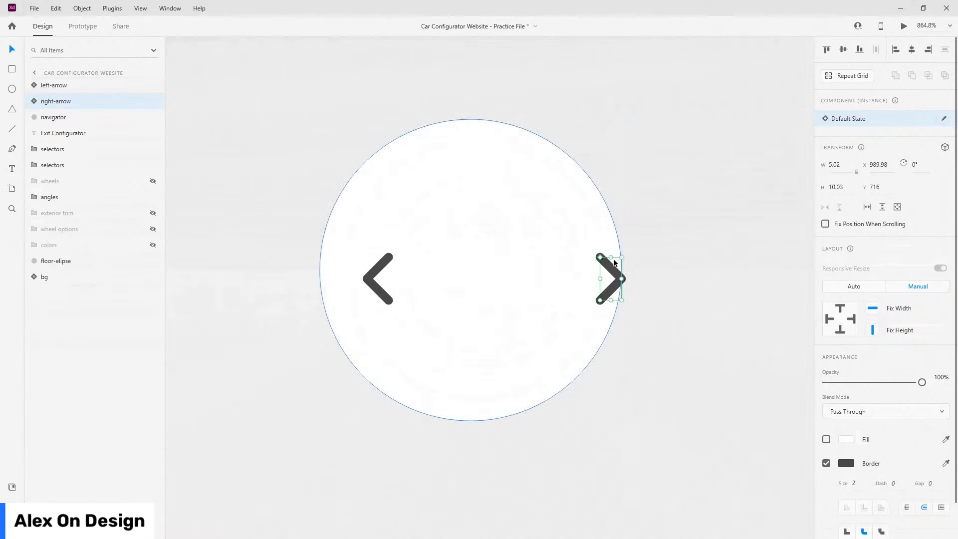
pyautogui.hotkey('shift', 'Left')
pyautogui.hotkey('shift', 'Left')
pyautogui.hotkey('shift', 'Right')
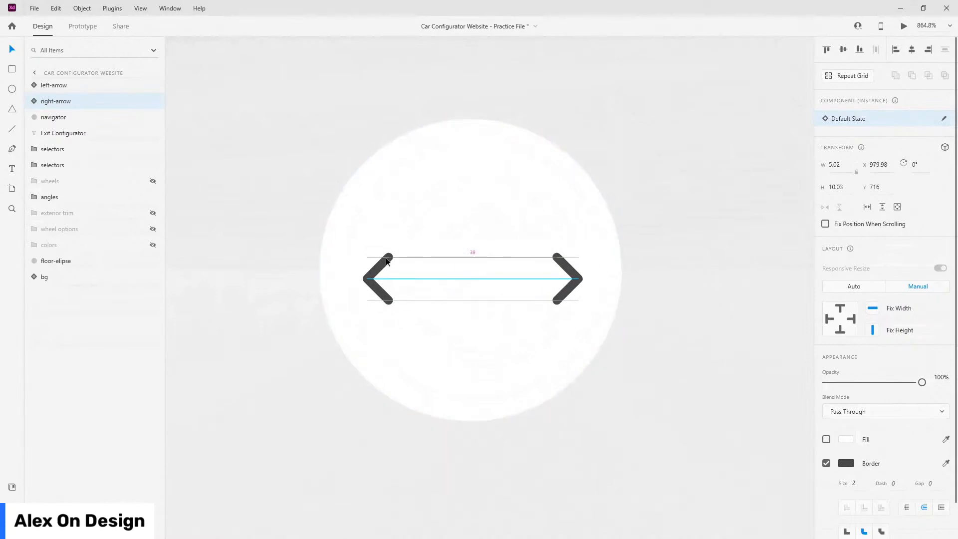
# - Move the left arrow horizontally to X 935 inside the circle
pyautogui.click(386, 294)
pyautogui.moveTo(387, 297); pyautogui.dragTo(340, 297)
pyautogui.hotkey('ctrl', 'z')
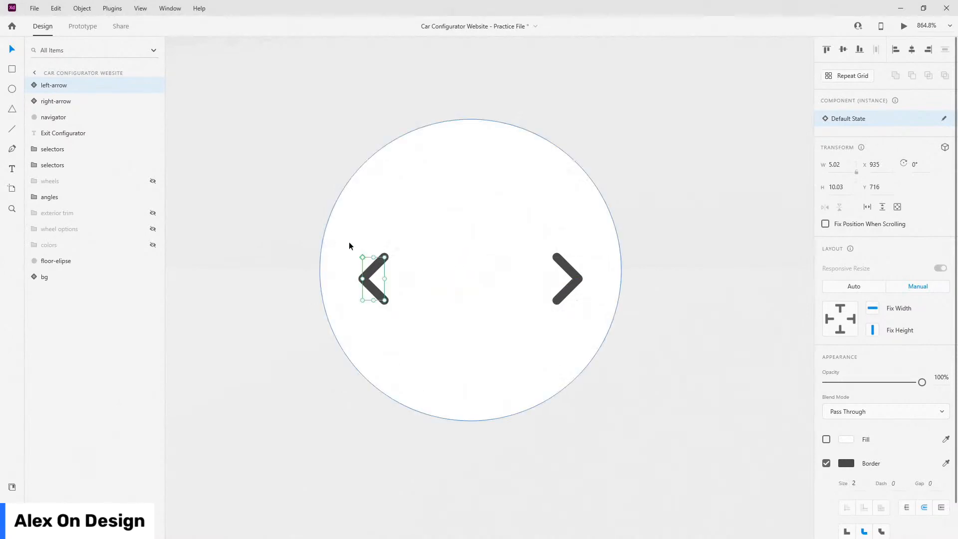
# - Align both arrows and the navigator circle on their vertical centres
pyautogui.click(76, 101)
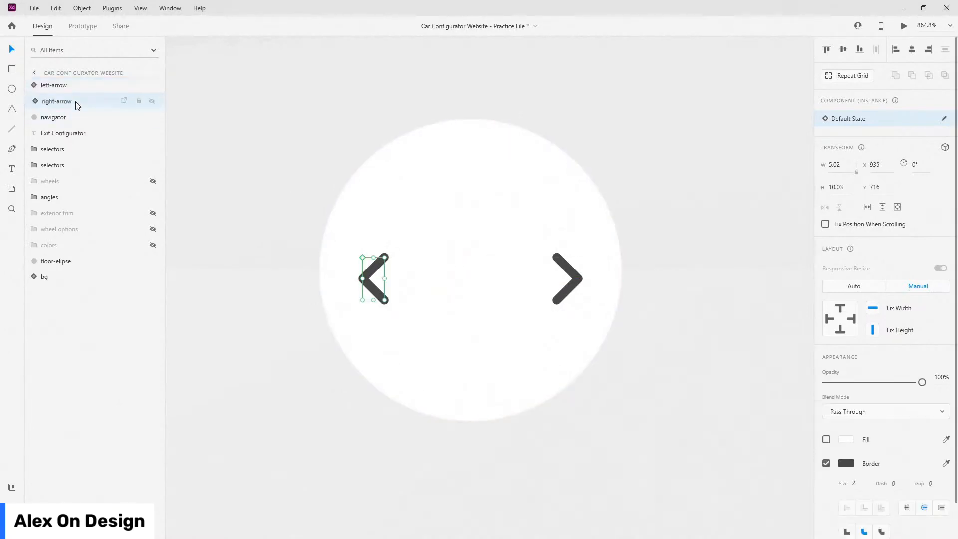
pyautogui.keyDown('shift'); pyautogui.click(74, 85); pyautogui.keyUp('shift')
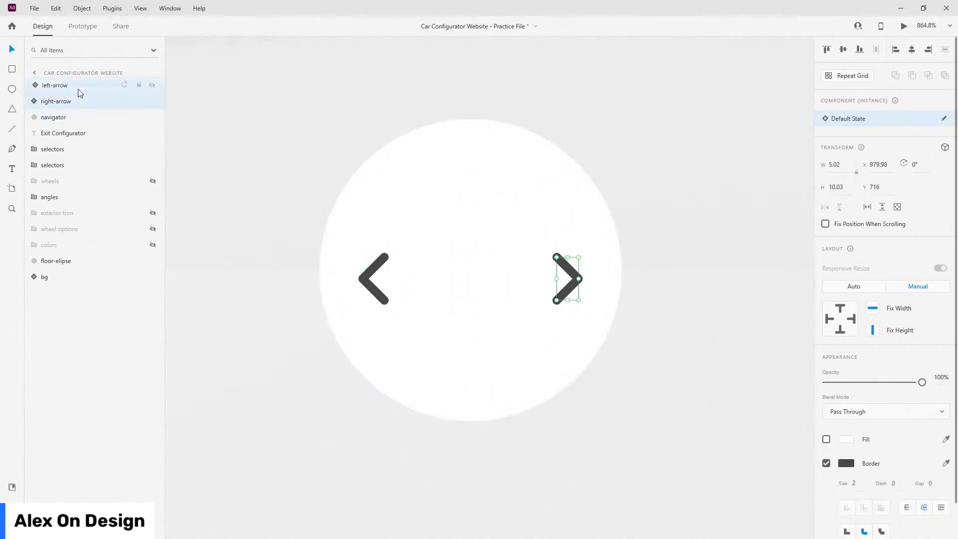
pyautogui.keyDown('shift'); pyautogui.click(78, 117); pyautogui.keyUp('shift')
pyautogui.click(843, 52)
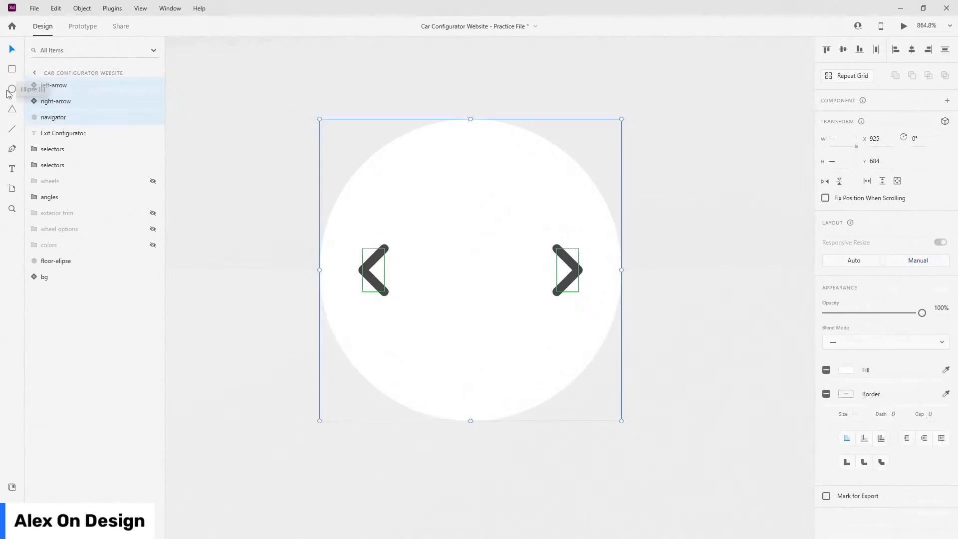
# - Draw a rectangle about 31 by 50 px over the left arrow and name it left-tap-point
pyautogui.click(86, 120)
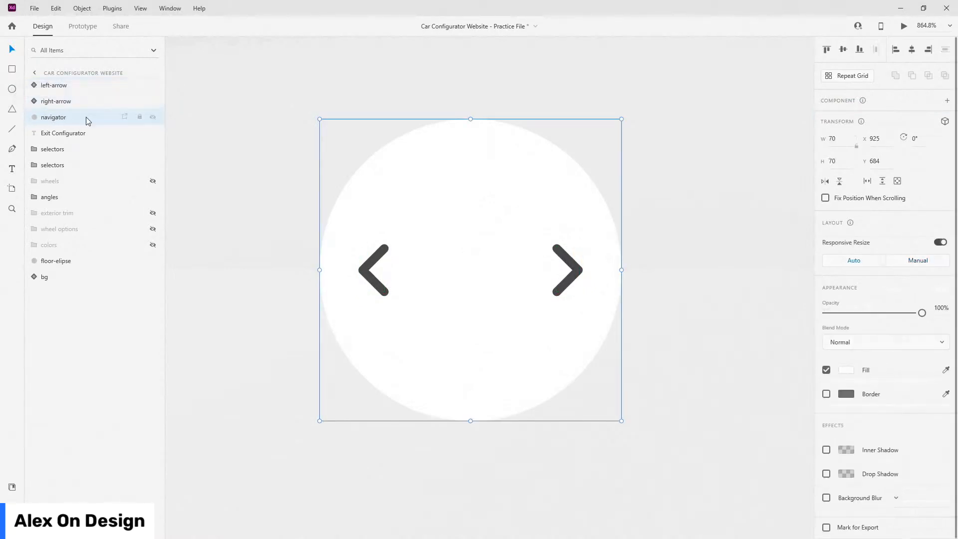
pyautogui.click(12, 70)
pyautogui.moveTo(319, 167)
pyautogui.mouseDown()
pyautogui.moveTo(338, 231)
pyautogui.moveTo(455, 384)
pyautogui.moveTo(452, 377)
pyautogui.mouseUp()
pyautogui.doubleClick(55, 85)
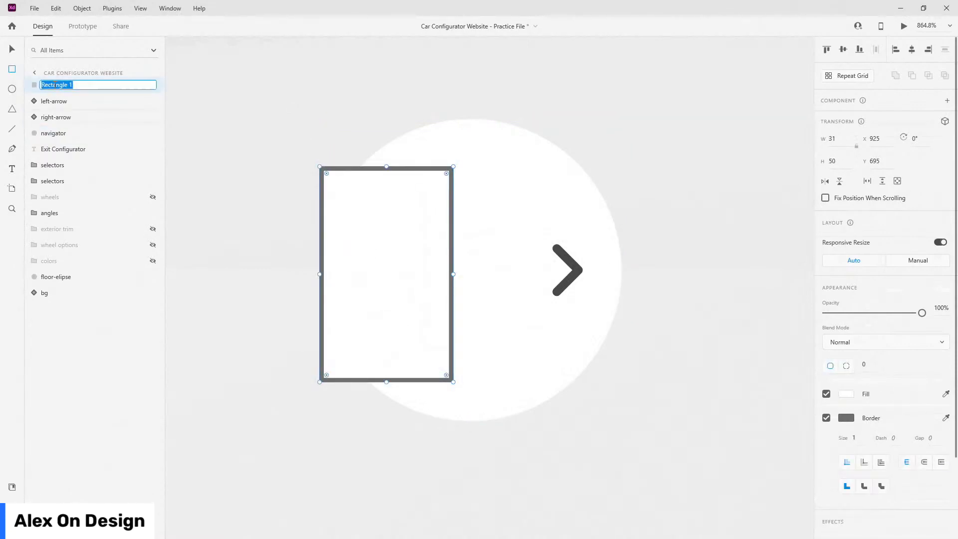
pyautogui.press('BackSpace')
pyautogui.write('left-top-point')
pyautogui.press('Return')
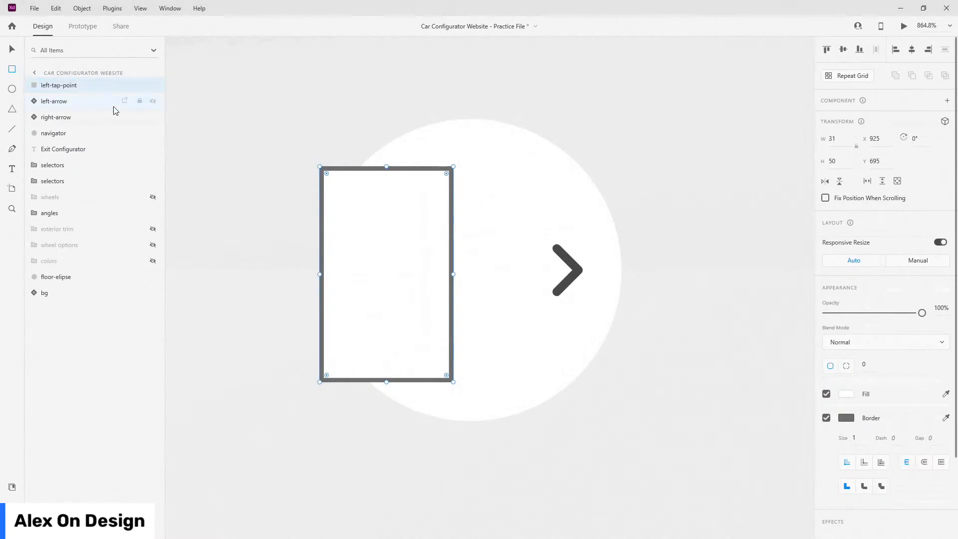
# - Duplicate the left-tap-point rectangle over the right arrow at X 964 and rename the copy right-tap-point
pyautogui.hotkey('ctrl', 'd')
pyautogui.moveTo(391, 246); pyautogui.dragTo(561, 239)
pyautogui.doubleClick(72, 85)
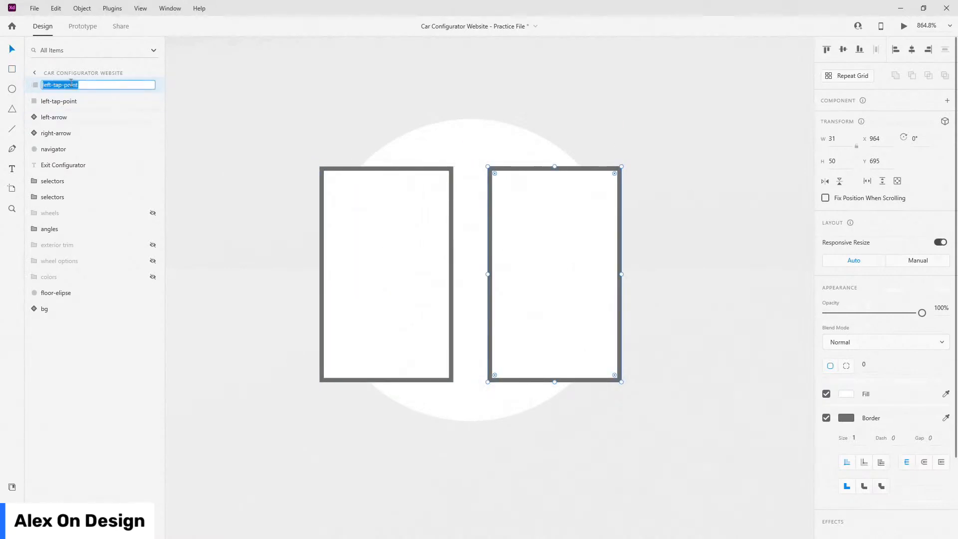
pyautogui.press('Home')
pyautogui.hotkey('shift', 'Right')
pyautogui.hotkey('shift', 'Right')
pyautogui.hotkey('shift', 'Right')
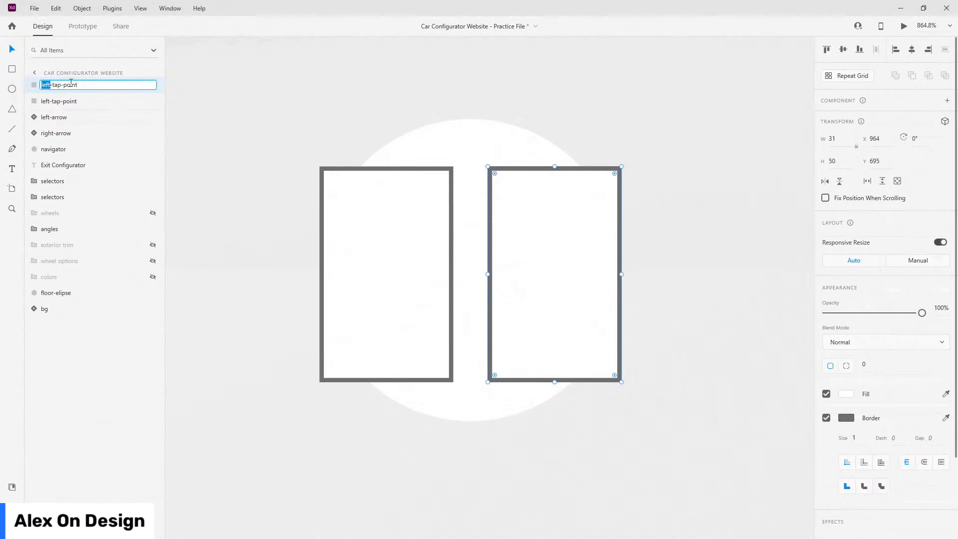
pyautogui.write('right')
pyautogui.press('Return')
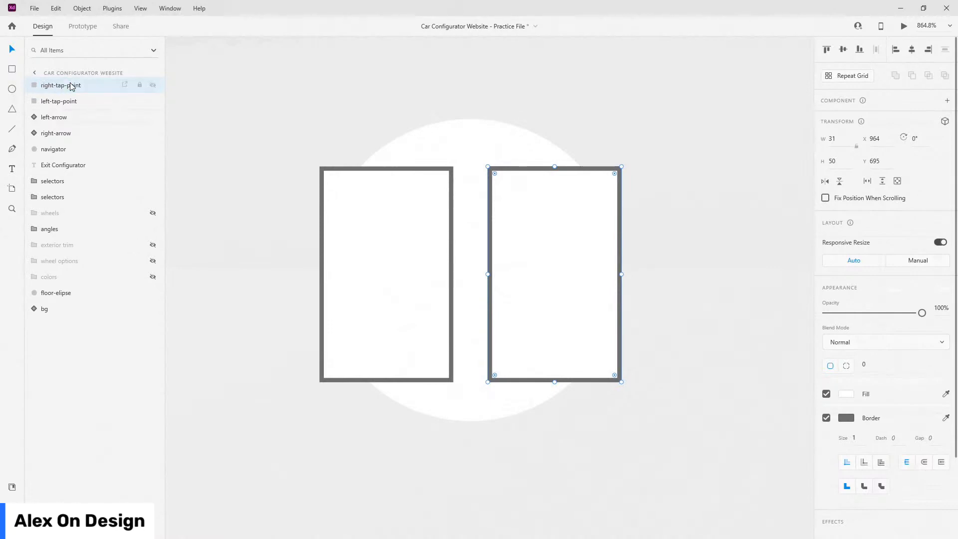
# - Move right-tap-point directly above right-arrow in the layer order and set both tap-point rectangles to 0% opacity
pyautogui.moveTo(74, 86); pyautogui.dragTo(77, 128)
pyautogui.keyDown('shift'); pyautogui.click(74, 86); pyautogui.keyUp('shift')
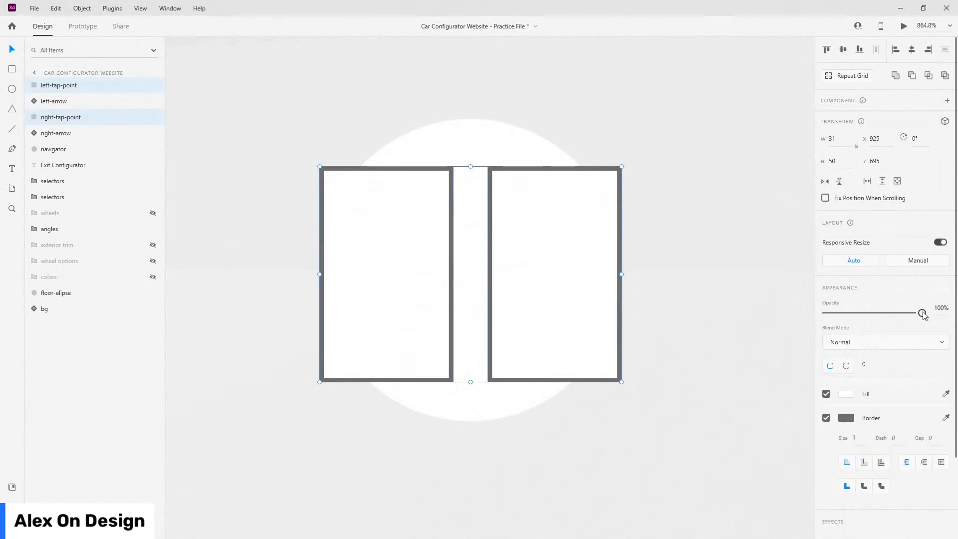
pyautogui.moveTo(921, 312); pyautogui.dragTo(826, 312)
# - Group both tap points, both arrows and the navigator circle, and name the group navigator
pyautogui.click(58, 88)
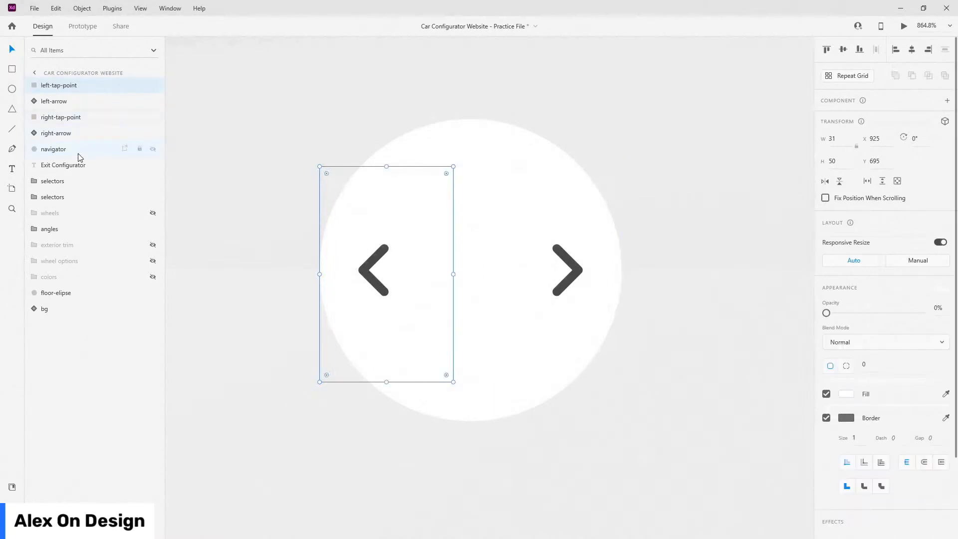
pyautogui.keyDown('shift'); pyautogui.click(79, 153); pyautogui.keyUp('shift')
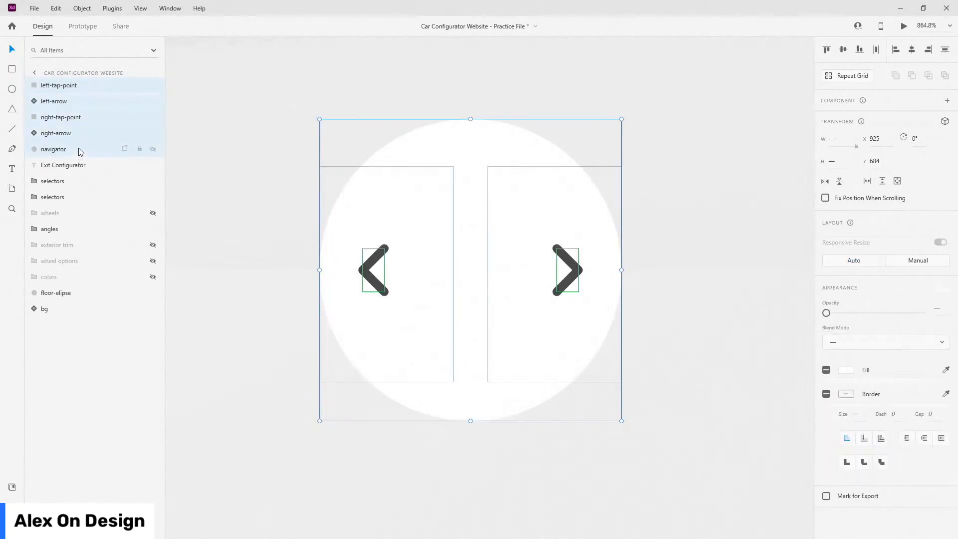
pyautogui.hotkey('ctrl', 'g')
pyautogui.doubleClick(53, 85)
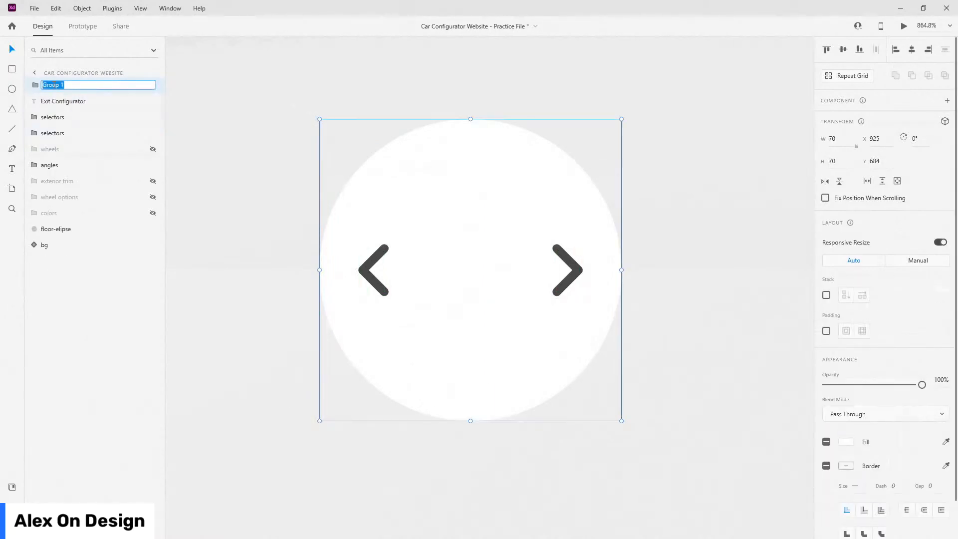
pyautogui.write('navigator')
pyautogui.press('Return')
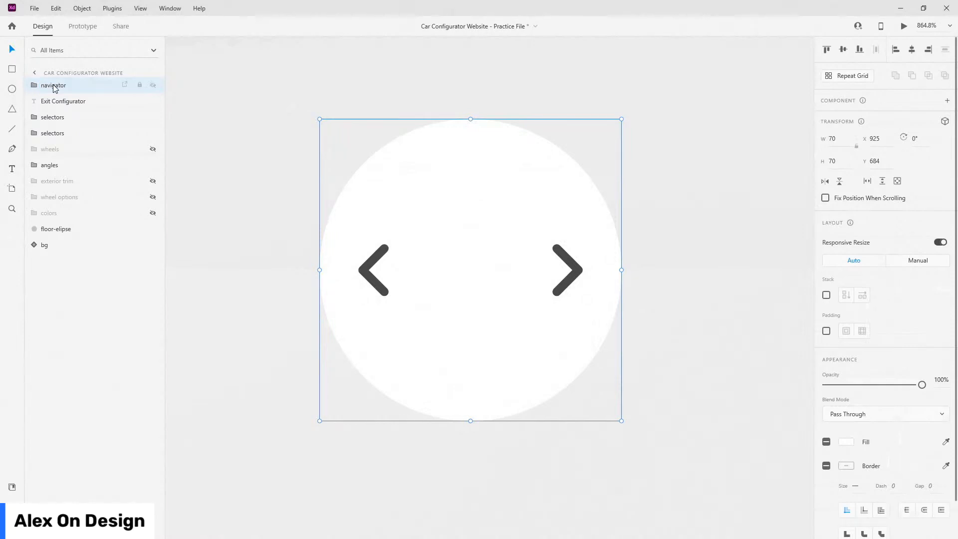
# - Move the navigator group between the two selectors groups in the layer order
pyautogui.moveTo(55, 89); pyautogui.dragTo(57, 124)
pyautogui.scroll(-5, 492, 223)
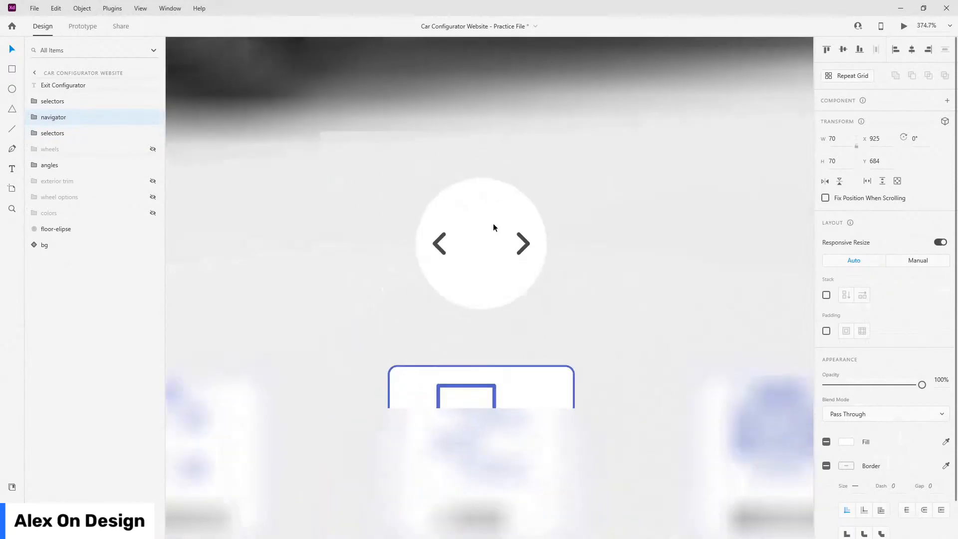
pyautogui.scroll(-3, 494, 228)
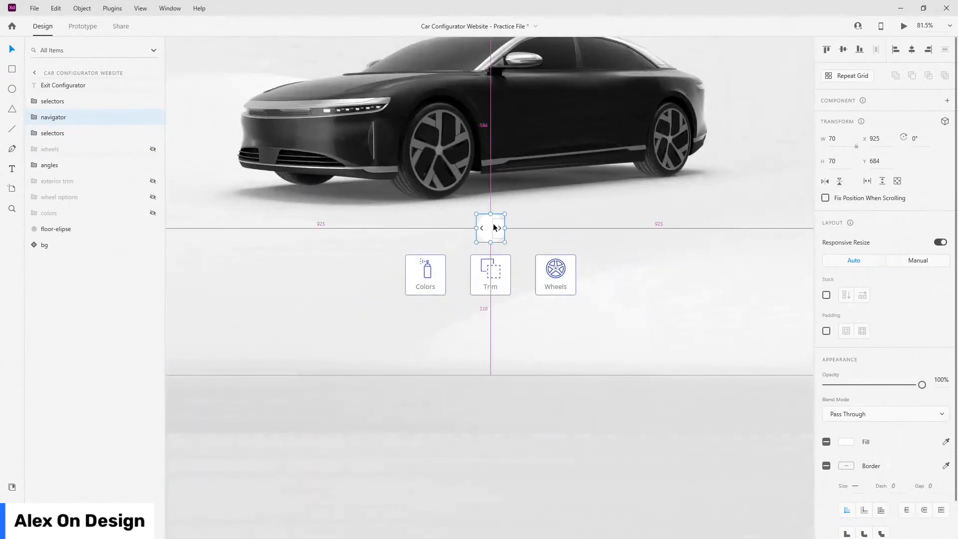
# - Group the Exit Configurator text with the Exterior/Interior Configurator selectors and name the group top
pyautogui.scroll(-2, 493, 228)
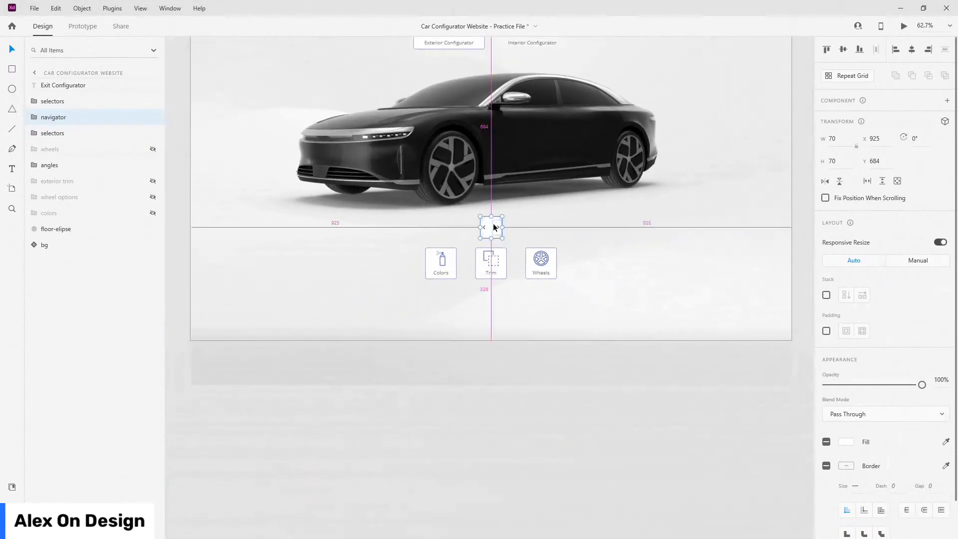
pyautogui.click(414, 95)
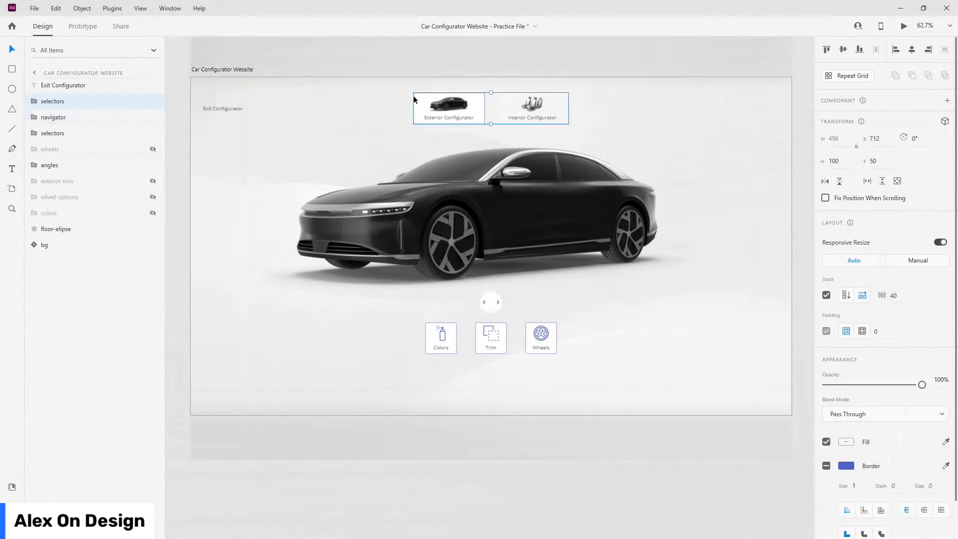
pyautogui.hotkey('ctrl', 'g')
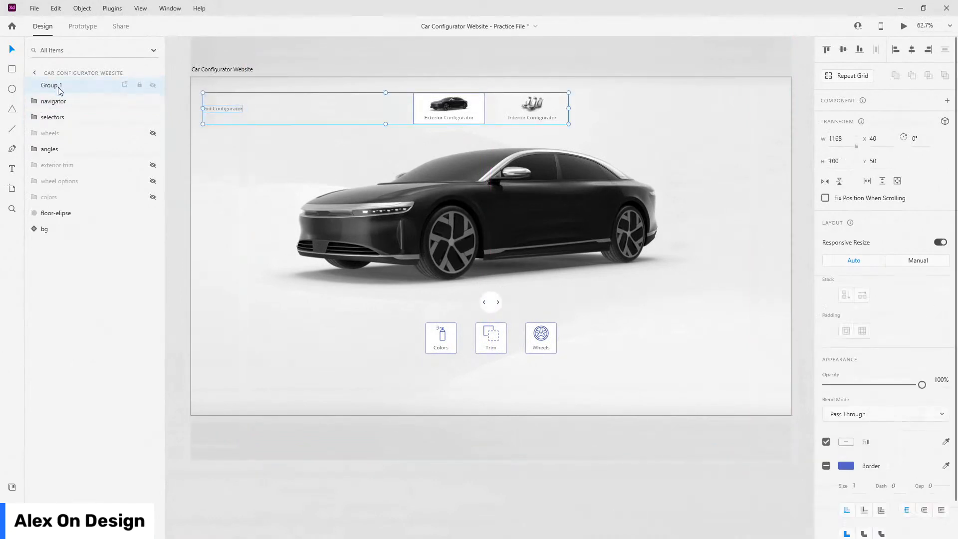
pyautogui.doubleClick(59, 85)
pyautogui.write('top')
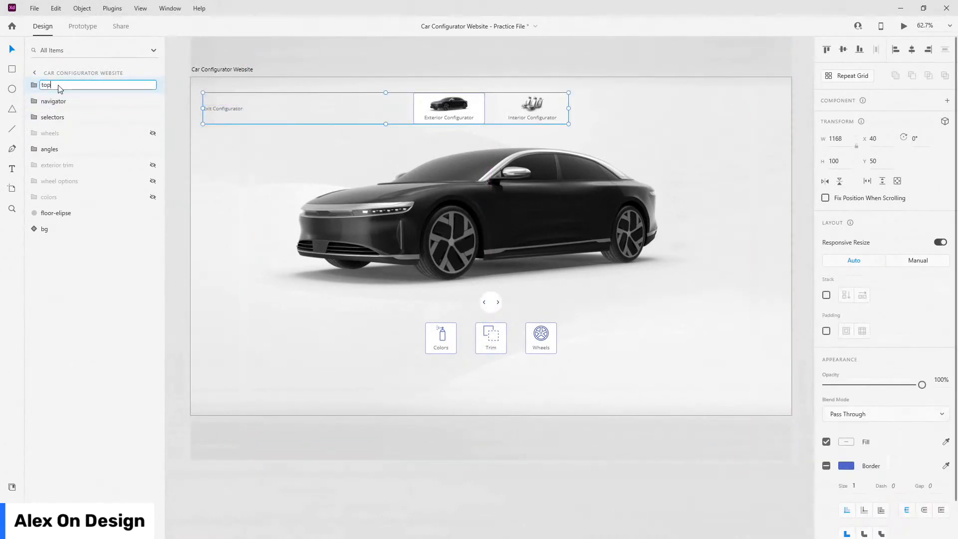
pyautogui.press('Return')
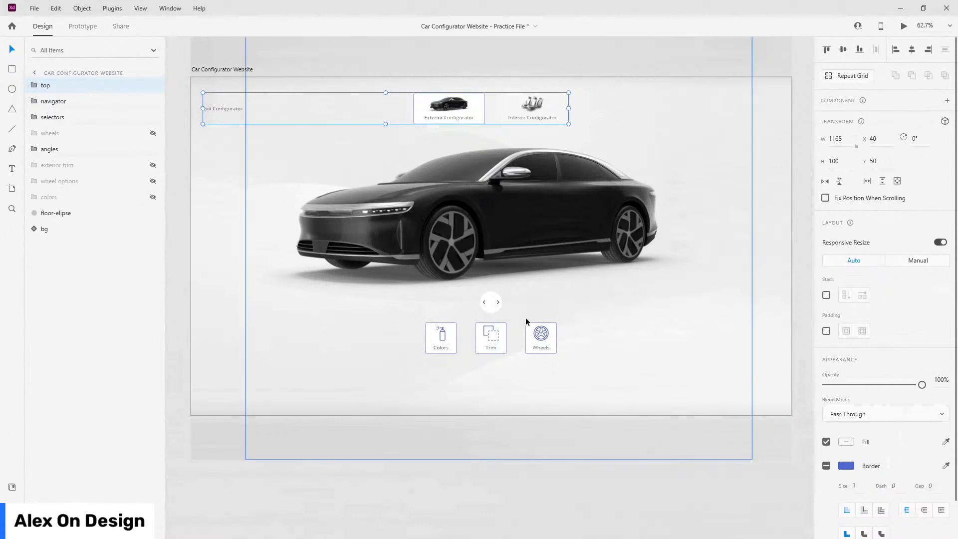
# - Copy the Colors button from the lower selectors group, paste it outside the group, and place the copy below the original at X 680, Y 884
pyautogui.click(447, 340)
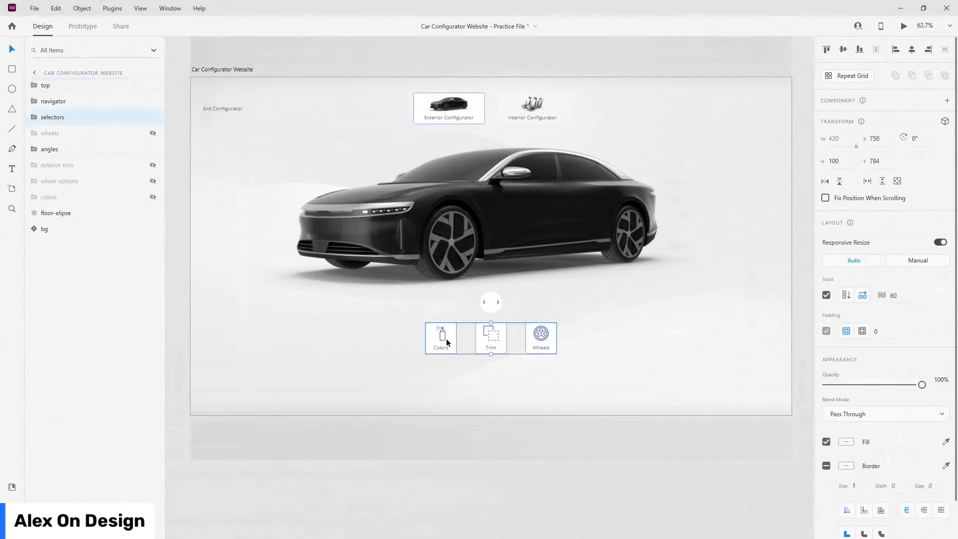
pyautogui.click(34, 118)
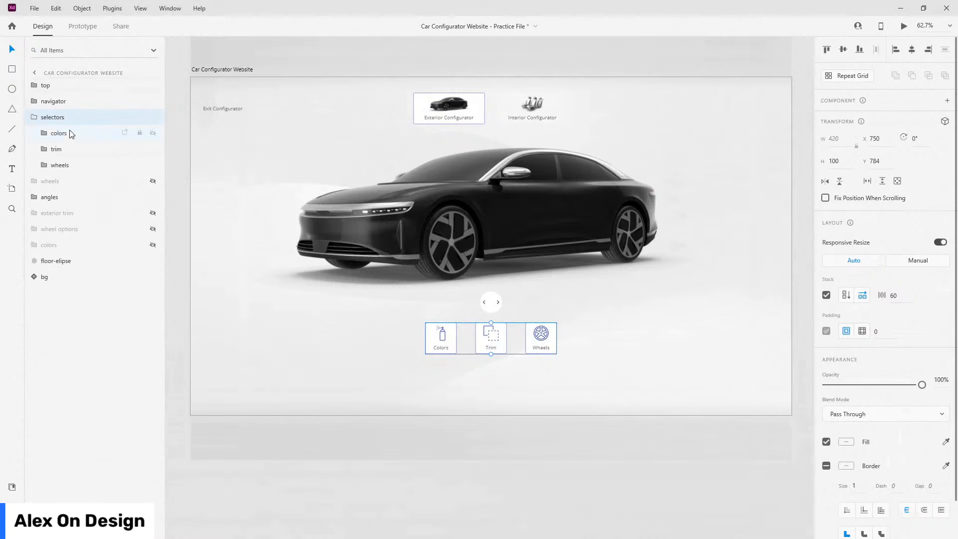
pyautogui.click(74, 135)
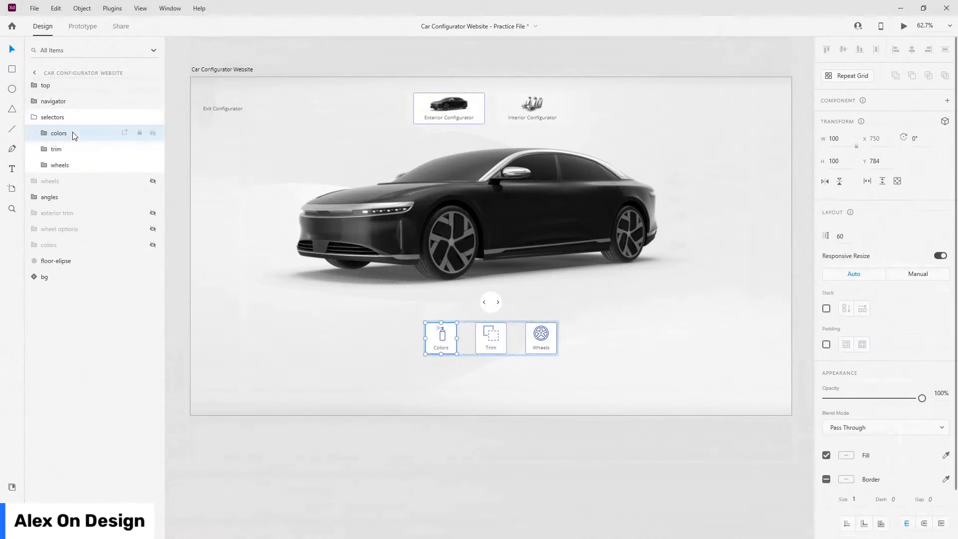
pyautogui.click(35, 119)
pyautogui.scroll(4, 430, 390)
pyautogui.scroll(-1, 434, 374)
pyautogui.scroll(3, 441, 347)
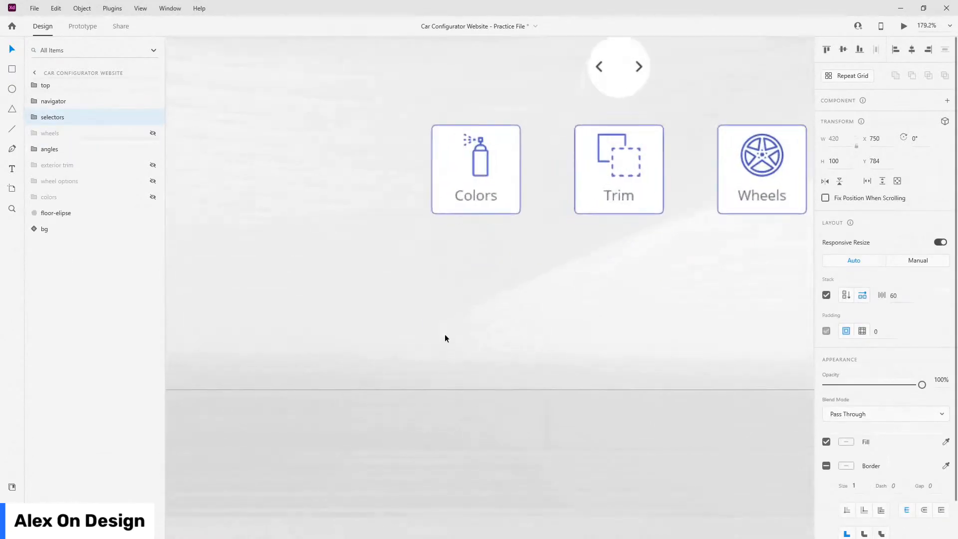
pyautogui.hotkey('ctrl', 'v')
pyautogui.moveTo(458, 151); pyautogui.dragTo(396, 281)
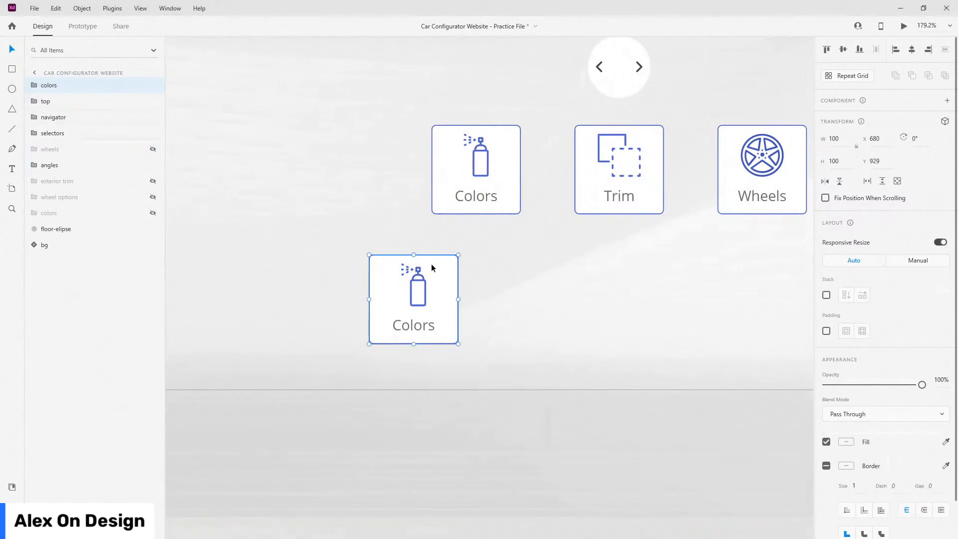
pyautogui.moveTo(432, 268); pyautogui.dragTo(439, 229)
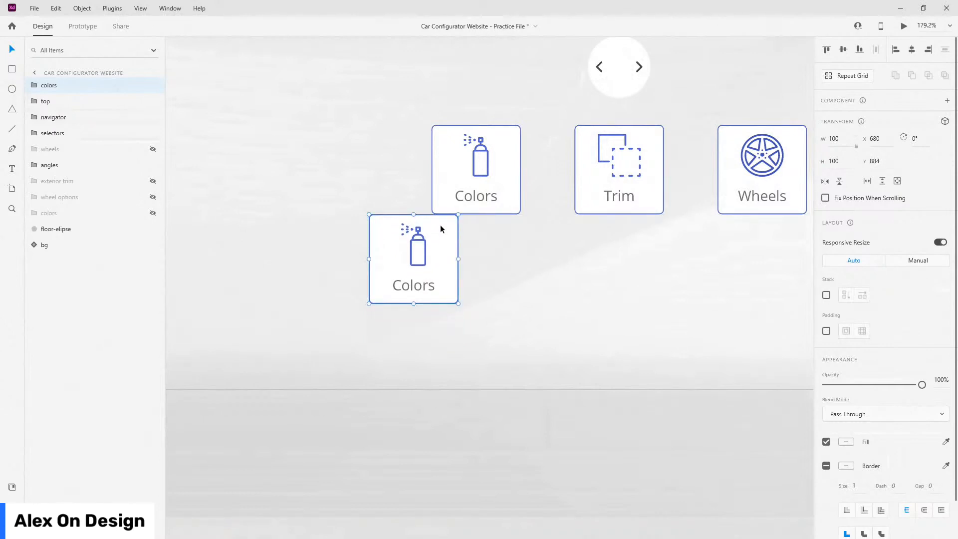
# - Move the duplicated Colors card down below the selector row to Y 924
pyautogui.hotkey('shift', 'Down')
pyautogui.hotkey('shift', 'Down')
pyautogui.hotkey('shift', 'Down')
pyautogui.hotkey('shift', 'Down')
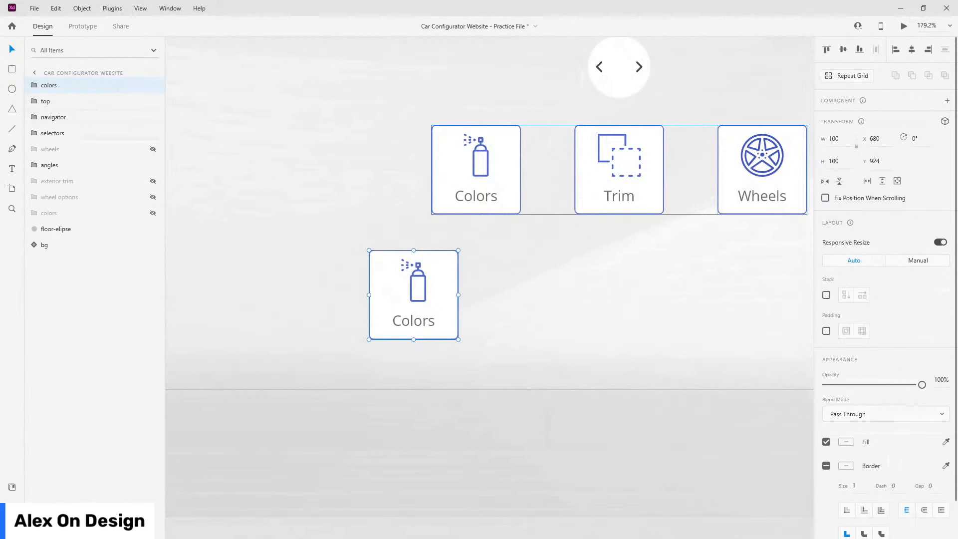
# - Group the Colors label inside the duplicated card as "text" and make that group a vertical stack
pyautogui.doubleClick(417, 319)
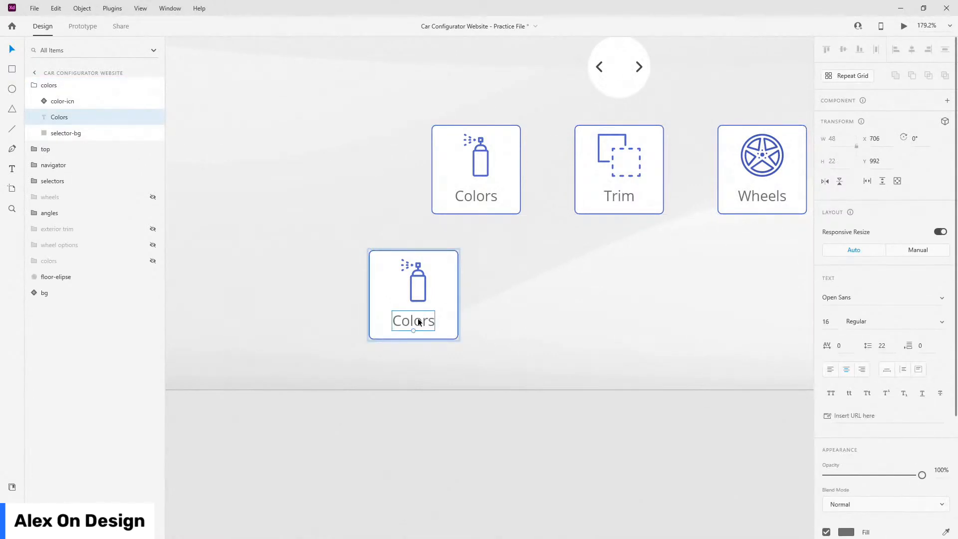
pyautogui.hotkey('ctrl', 'g')
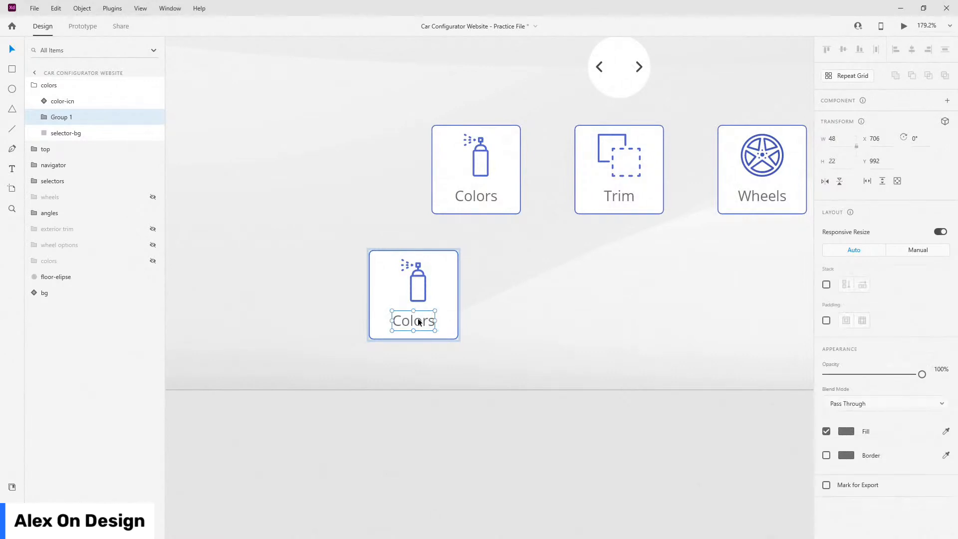
pyautogui.doubleClick(68, 116)
pyautogui.write('text')
pyautogui.press('Return')
pyautogui.click(826, 284)
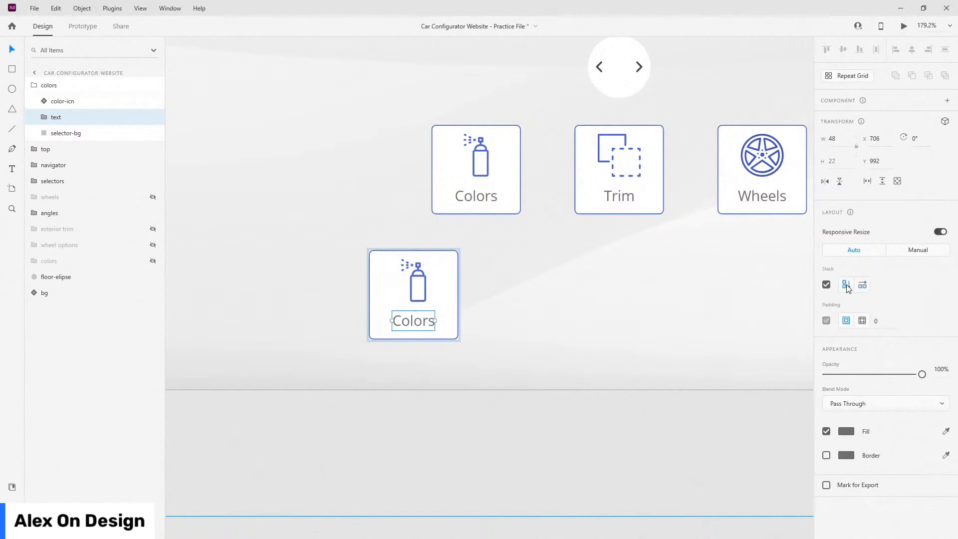
# - Duplicate the Colors label inside the text stack
pyautogui.click(44, 118)
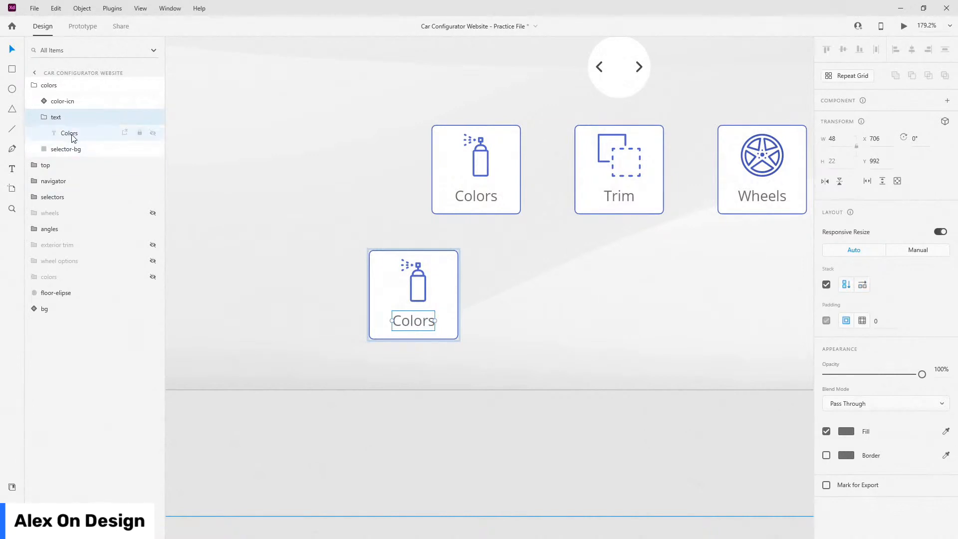
pyautogui.click(70, 133)
pyautogui.hotkey('ctrl', 'd')
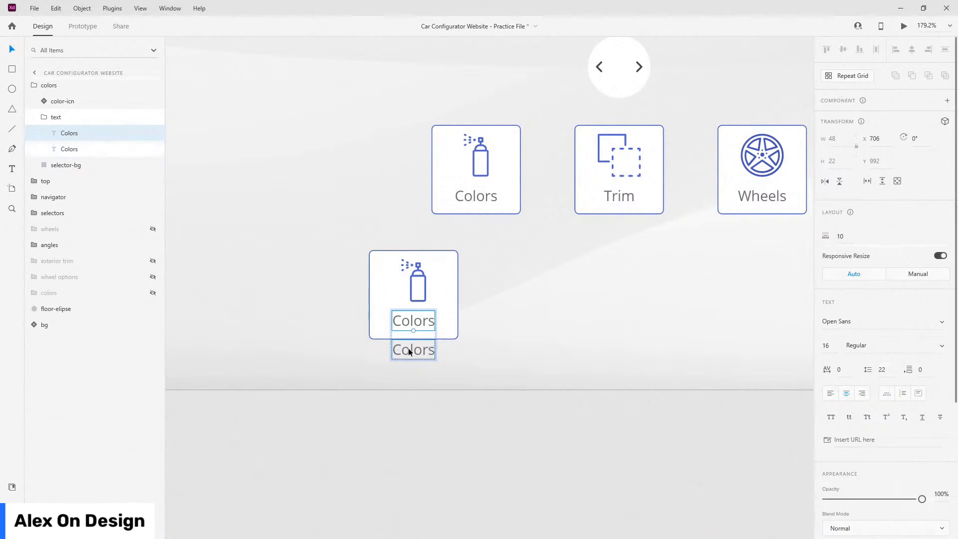
# - Set the lower Colors label to font size 14 and apply the H3 #C5C5C5 document color
pyautogui.click(11, 488)
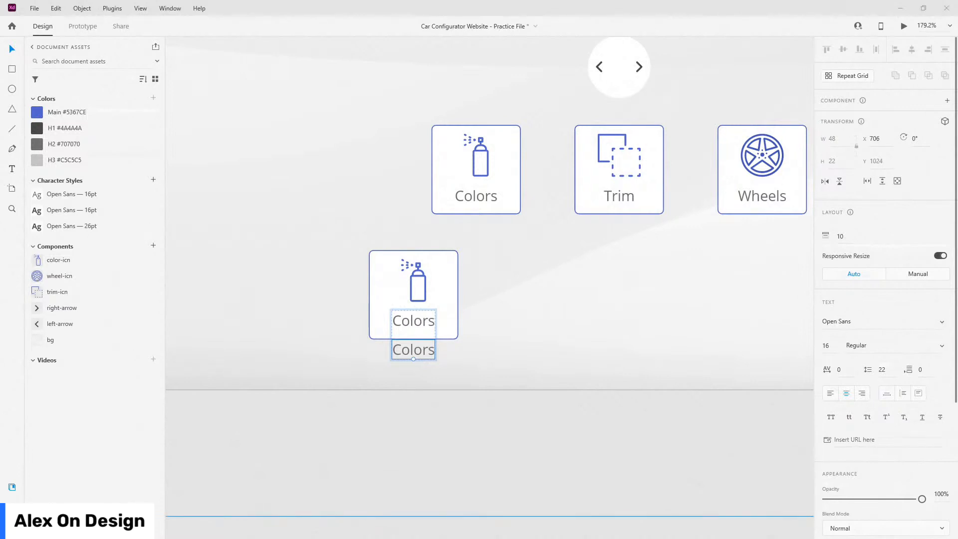
pyautogui.click(832, 349)
pyautogui.write('14')
pyautogui.press('Return')
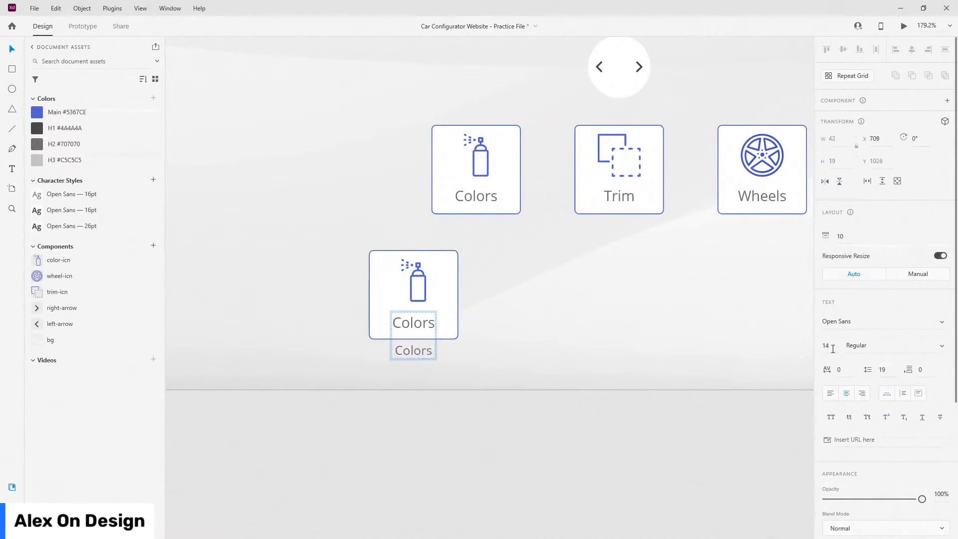
pyautogui.click(68, 159)
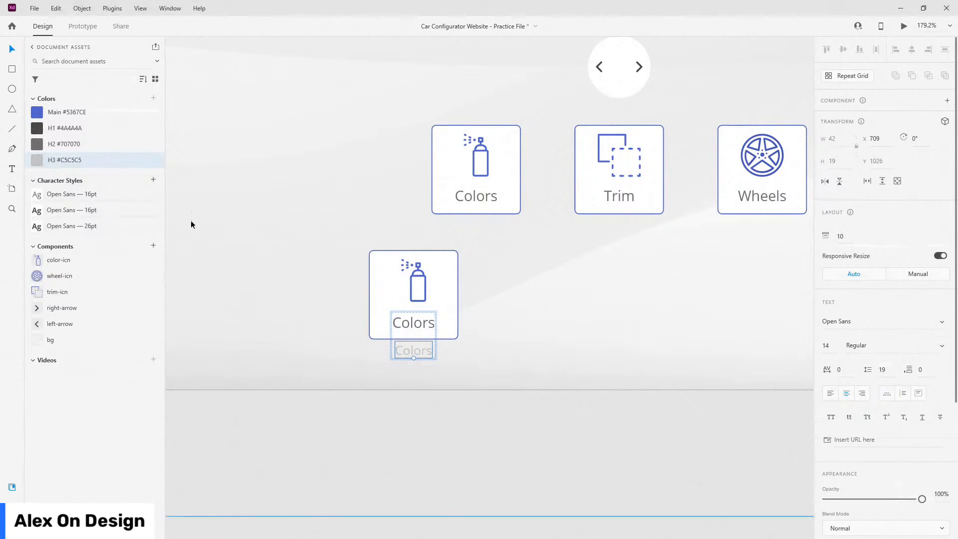
# - Add the lower label's style to the character styles and place it just above the 26pt style
pyautogui.click(153, 180)
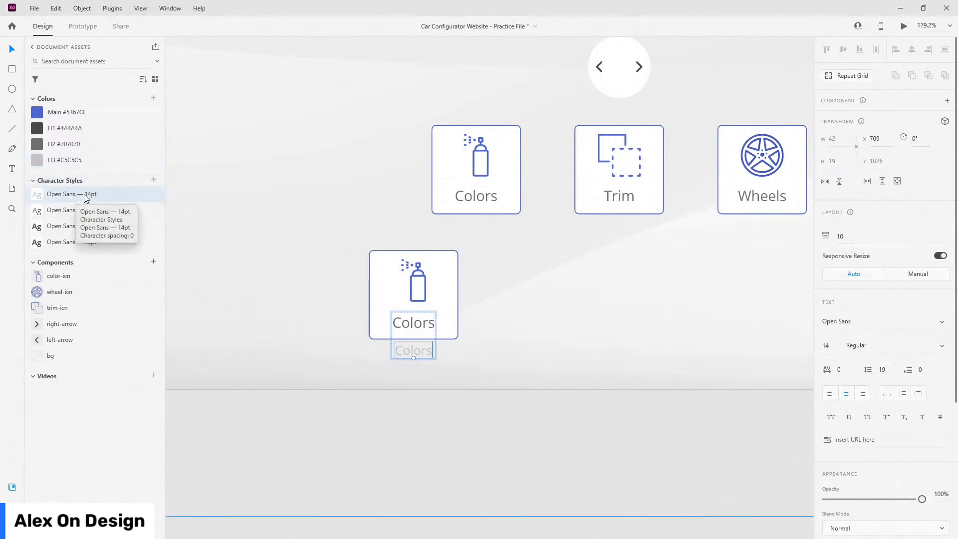
pyautogui.moveTo(103, 196); pyautogui.dragTo(103, 231)
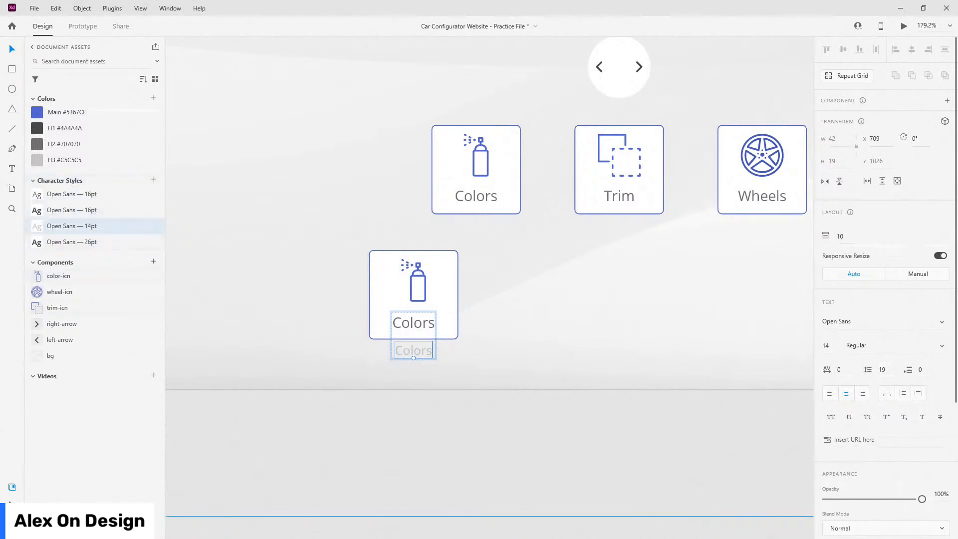
pyautogui.hotkey('ctrl', 'y')
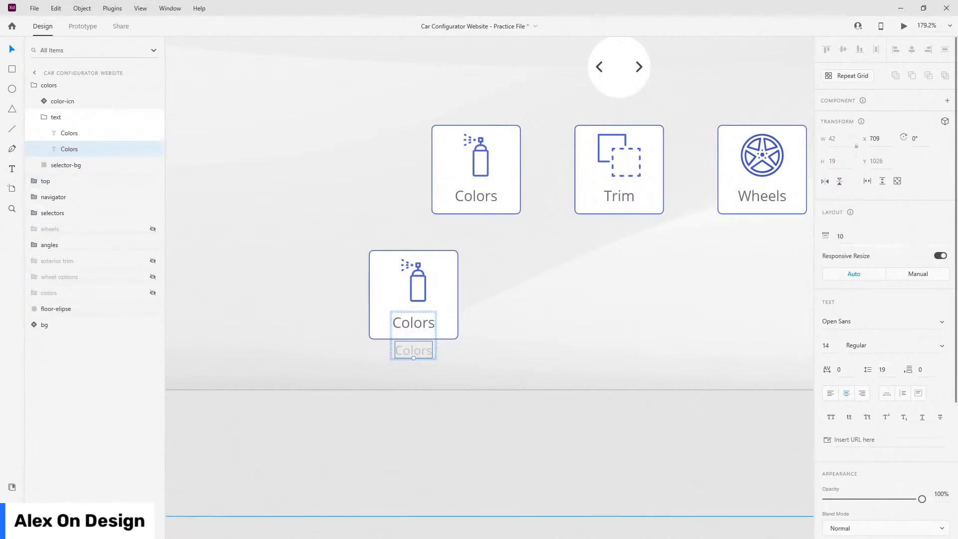
# - Enable padding on the card group and extend its selector-bg downward to a height of 131
pyautogui.press('alt')
pyautogui.click(47, 121)
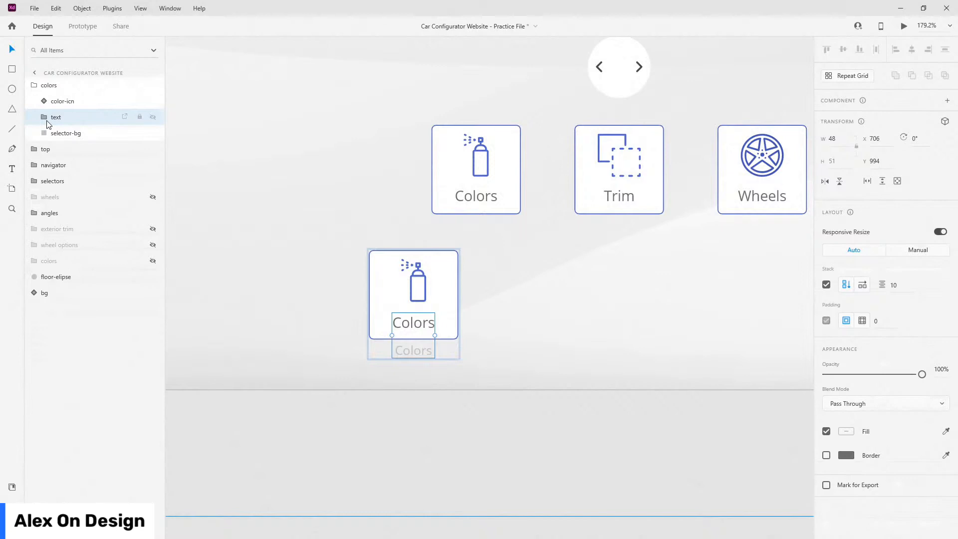
pyautogui.click(50, 86)
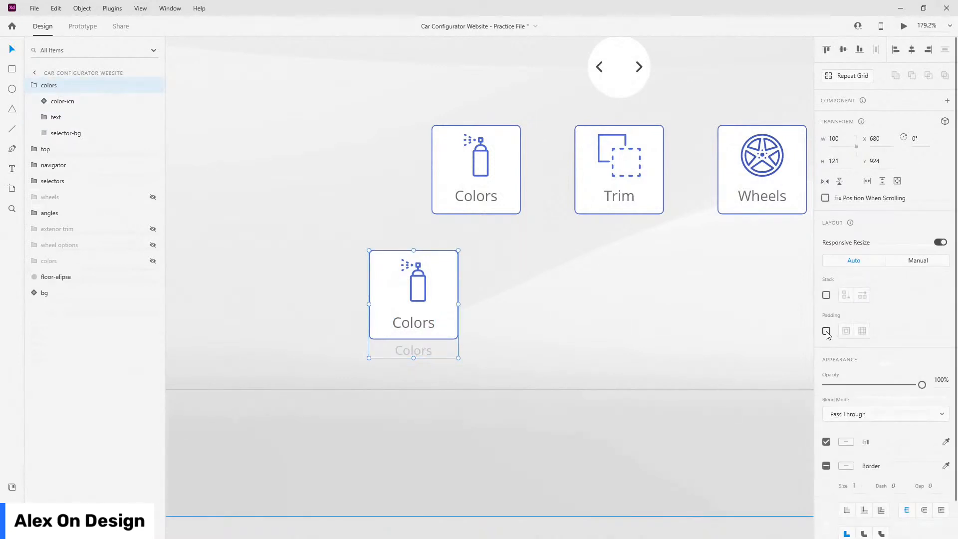
pyautogui.click(826, 332)
pyautogui.click(64, 132)
pyautogui.moveTo(414, 339); pyautogui.dragTo(415, 367)
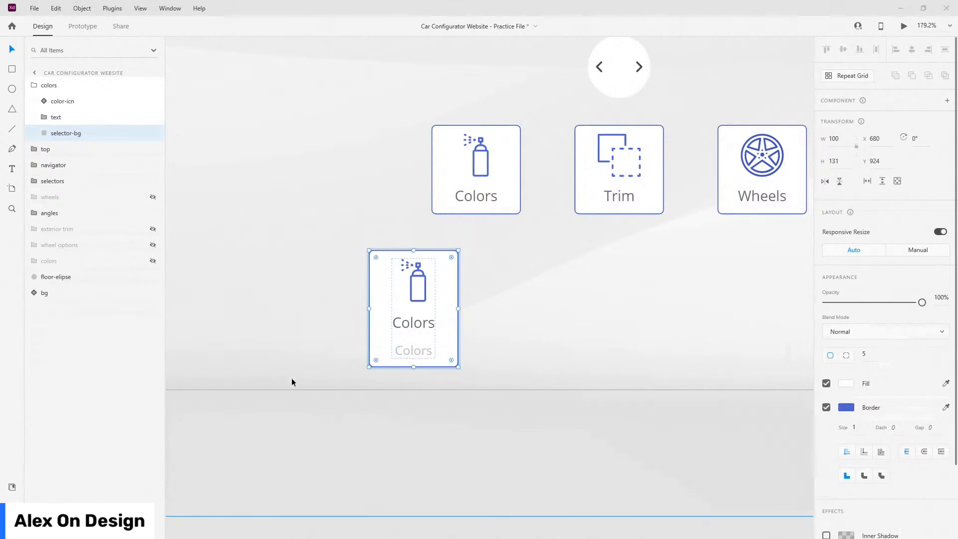
pyautogui.press('alt')
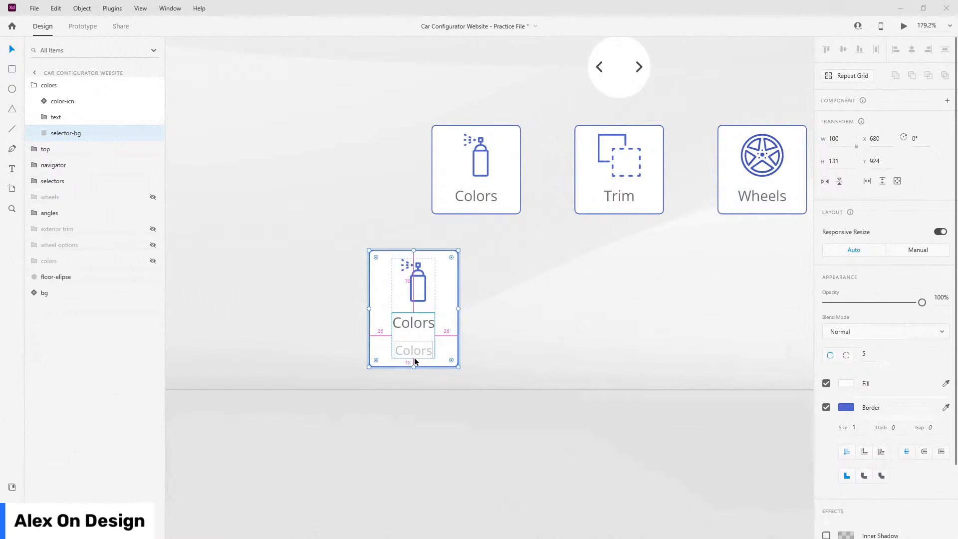
# - Delete the spray can icon from the card and draw a circle about 32 px wide above the labels
pyautogui.click(424, 279)
pyautogui.press('Delete')
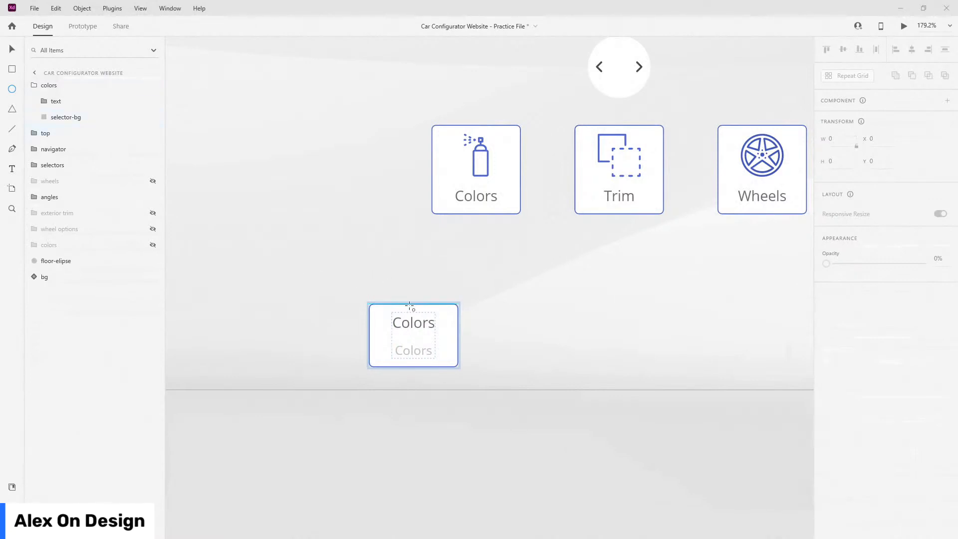
pyautogui.moveTo(413, 303); pyautogui.dragTo(384, 274)
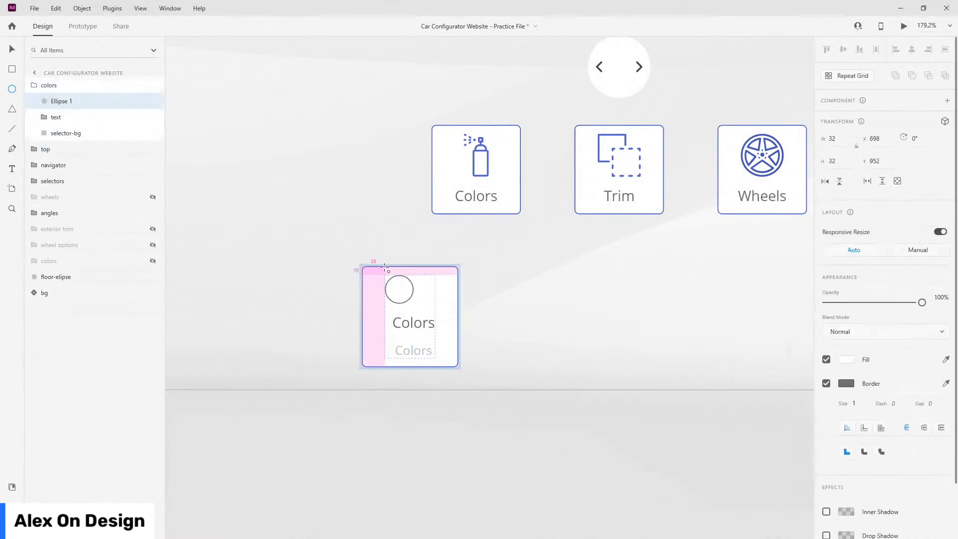
# - Set the circle to 40 by 40 and center it horizontally above the labels at Y 938
pyautogui.click(842, 142)
pyautogui.write('40')
pyautogui.press('Tab')
pyautogui.write('40')
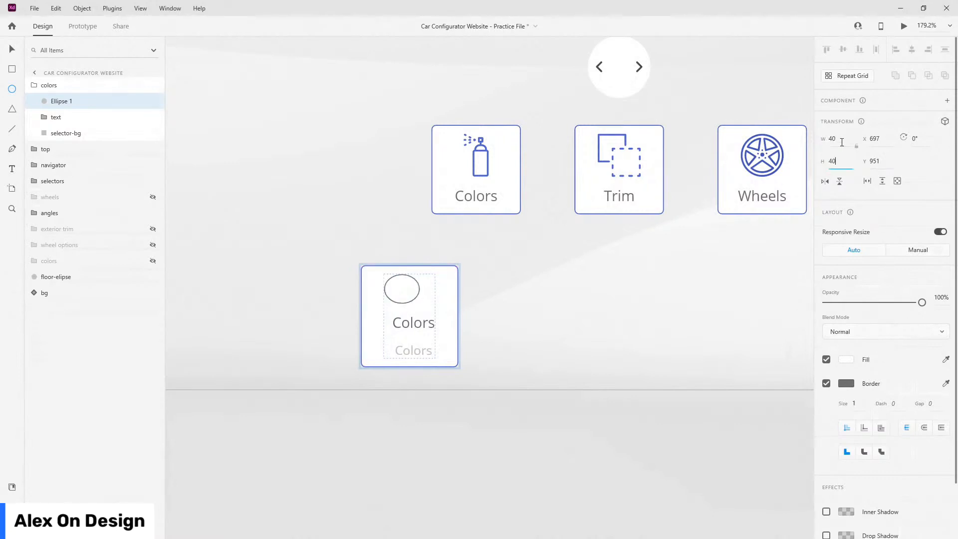
pyautogui.press('Return')
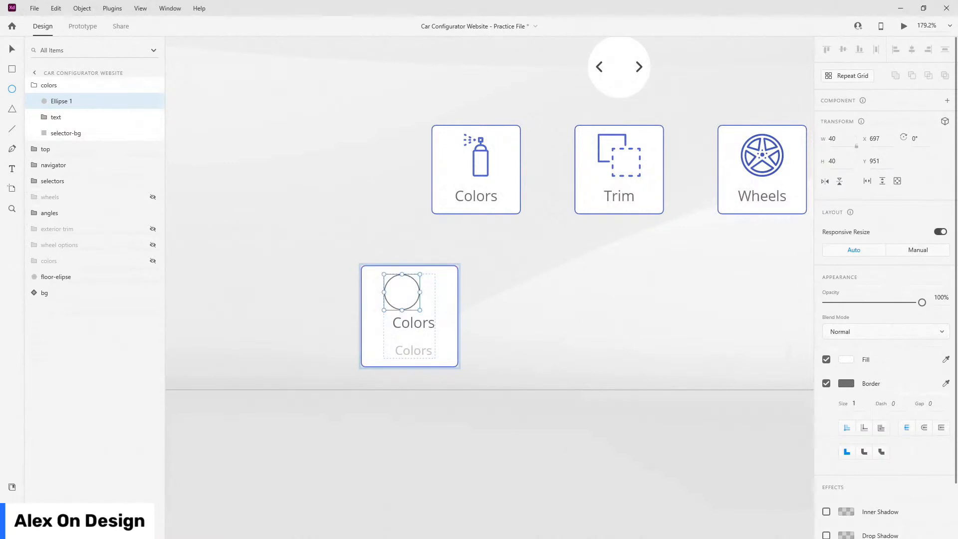
pyautogui.moveTo(399, 292); pyautogui.dragTo(414, 284)
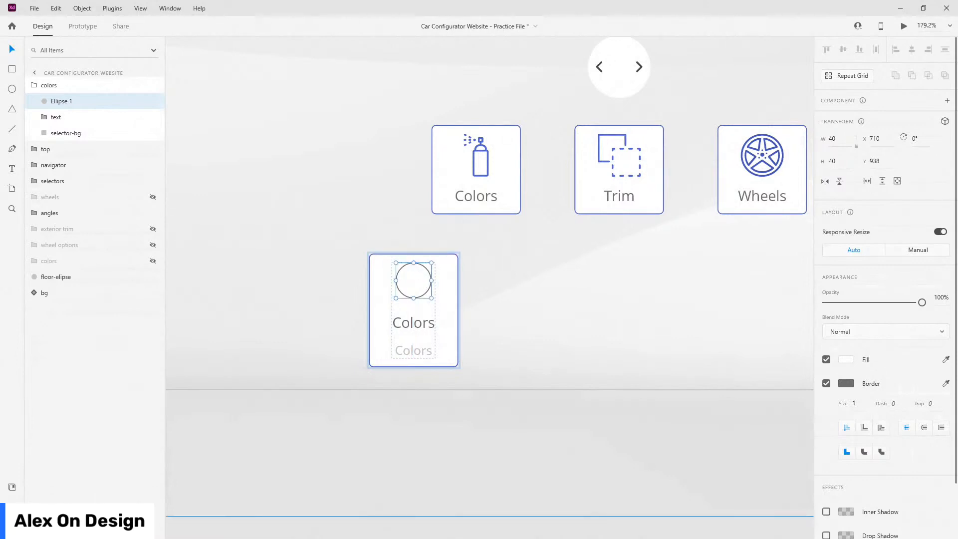
# - Extend the top edge of the card's selector-bg upward to Y 924, making it 131 high
pyautogui.press('alt')
pyautogui.click(426, 261)
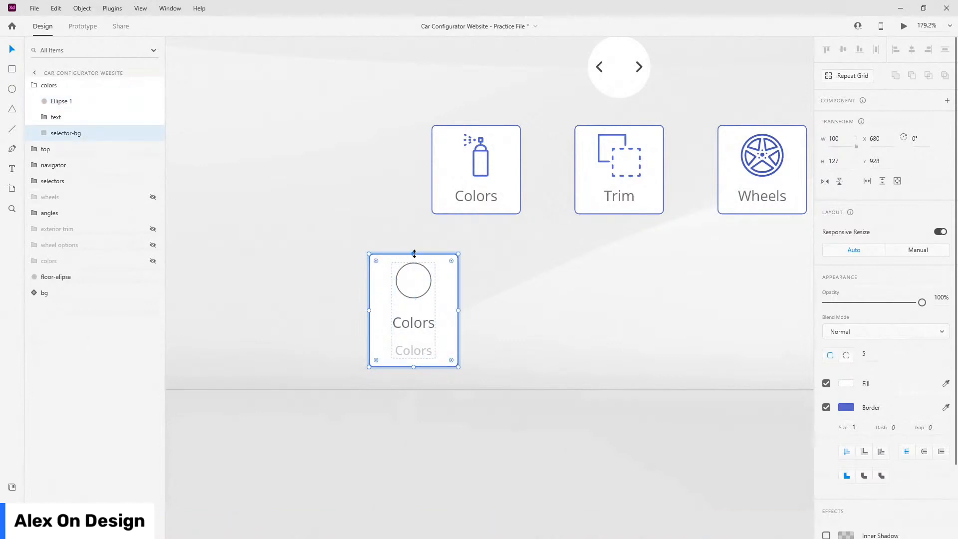
pyautogui.moveTo(414, 253); pyautogui.dragTo(418, 251)
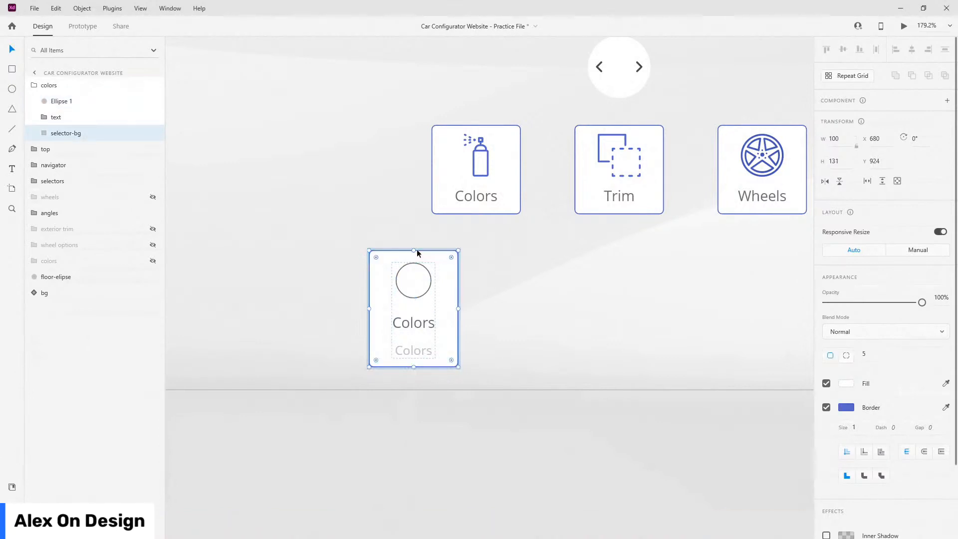
# - Rename the circle layer as midnight
pyautogui.click(418, 291)
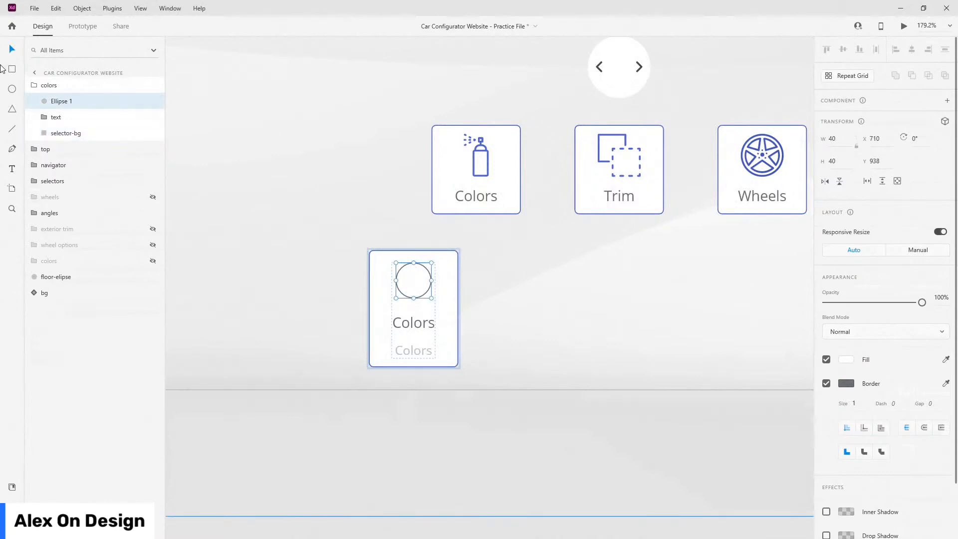
pyautogui.doubleClick(61, 101)
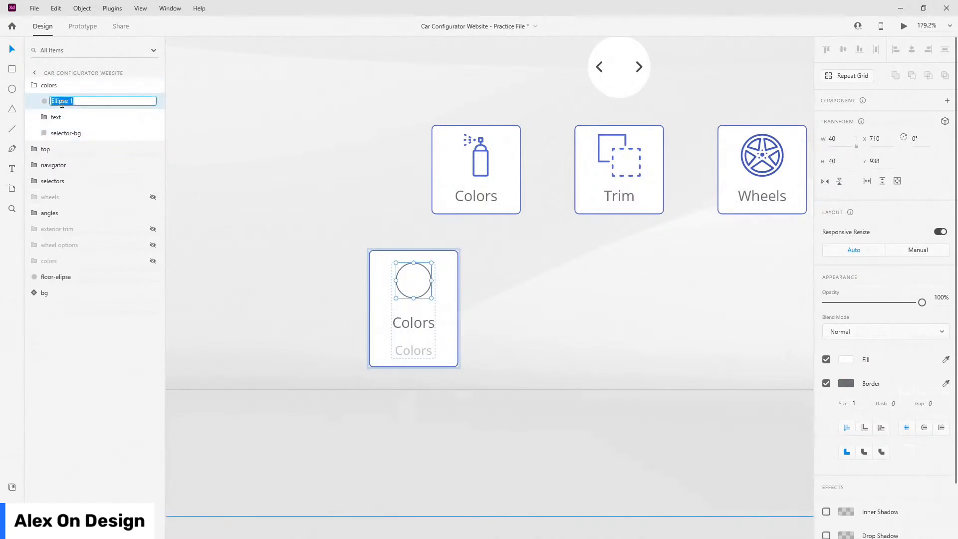
pyautogui.write('midnight')
pyautogui.press('Return')
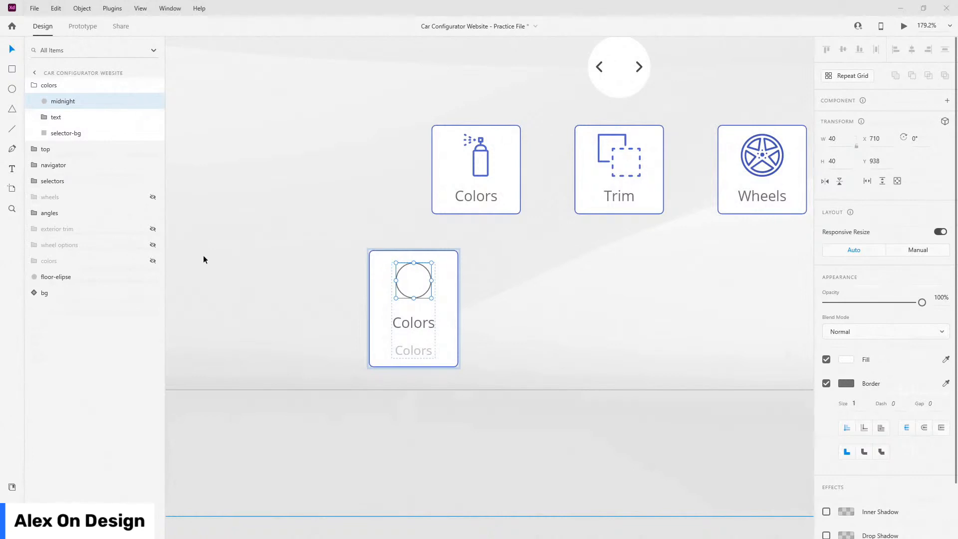
# - Paste the copied gradient appearance onto the midnight circle and check both of its gradient color stops
pyautogui.rightClick(62, 101)
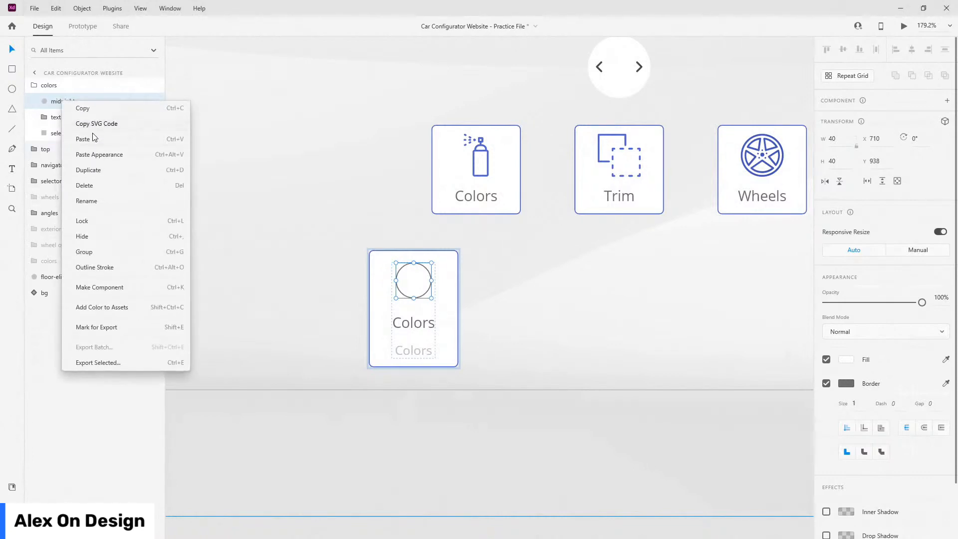
pyautogui.click(94, 154)
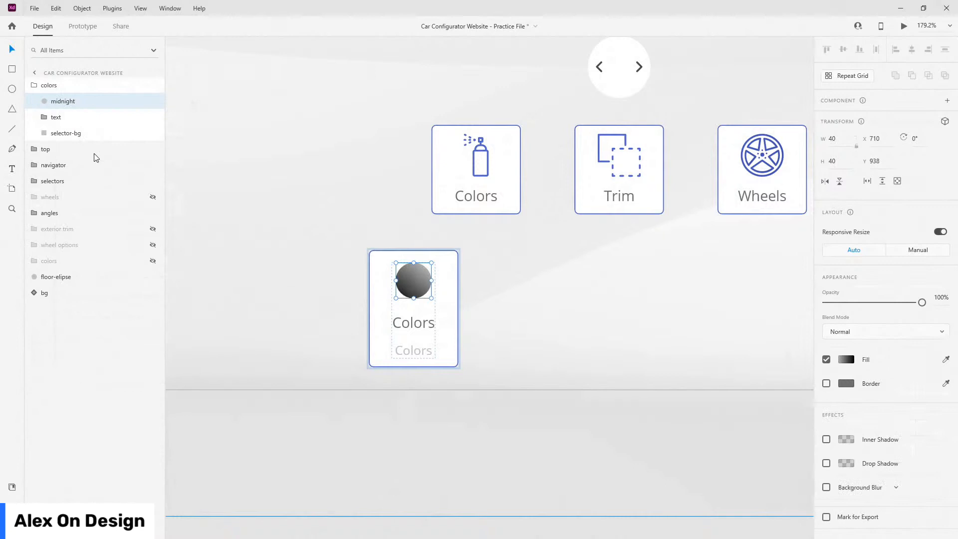
pyautogui.click(848, 360)
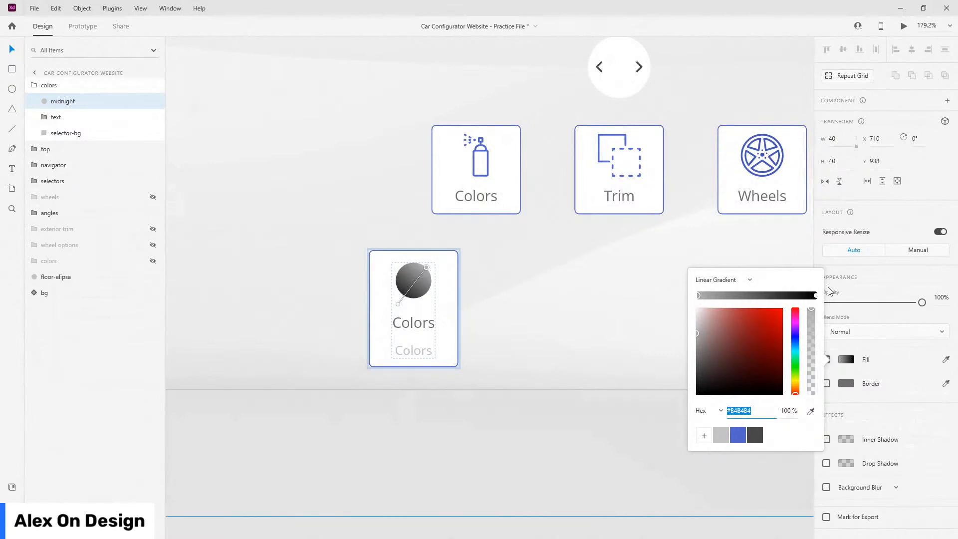
pyautogui.click(815, 296)
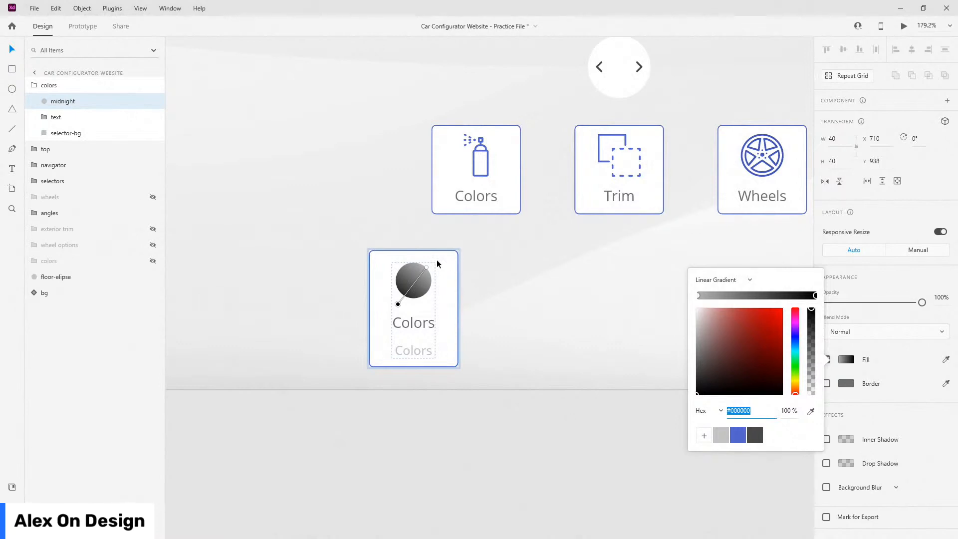
pyautogui.click(426, 267)
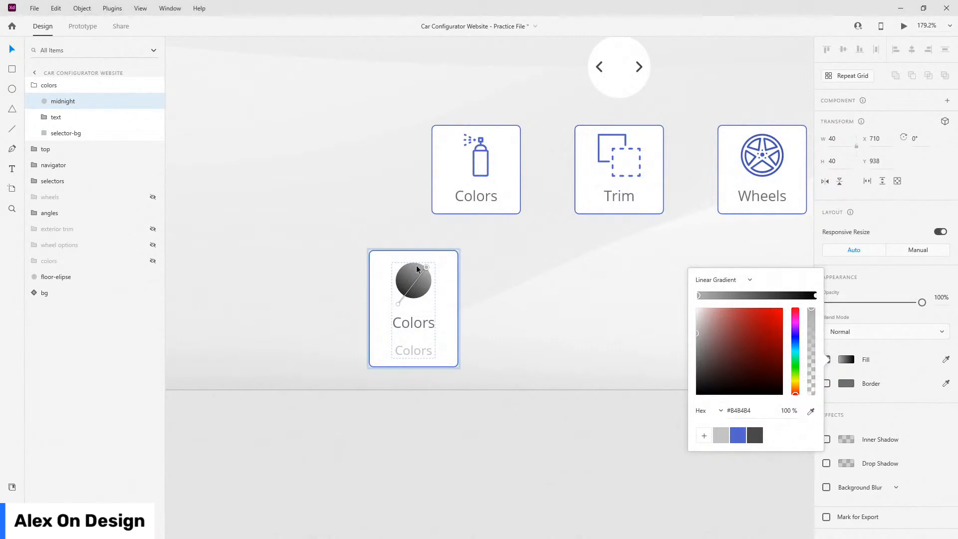
# - Collapse the card's group and rename it midnight
pyautogui.click(35, 85)
pyautogui.doubleClick(51, 85)
pyautogui.write('midnight')
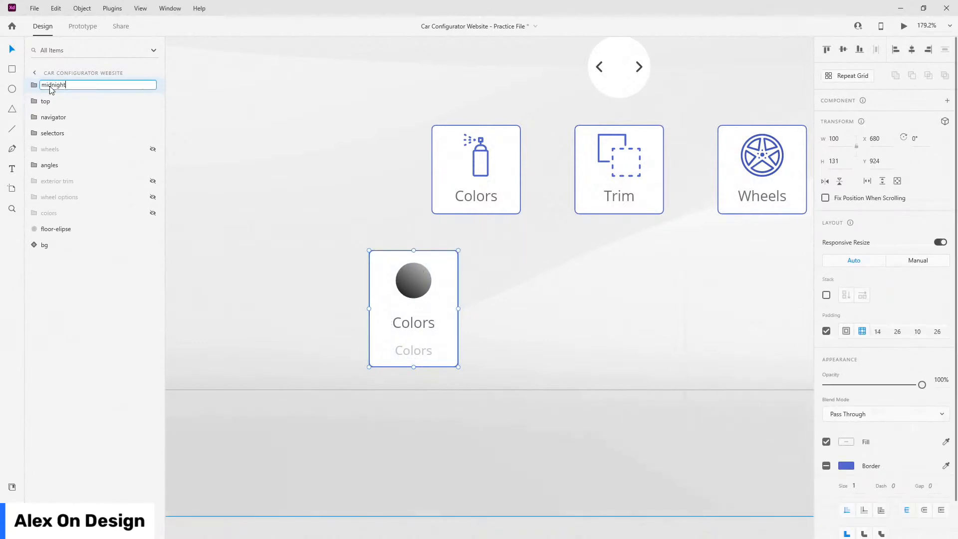
pyautogui.press('Return')
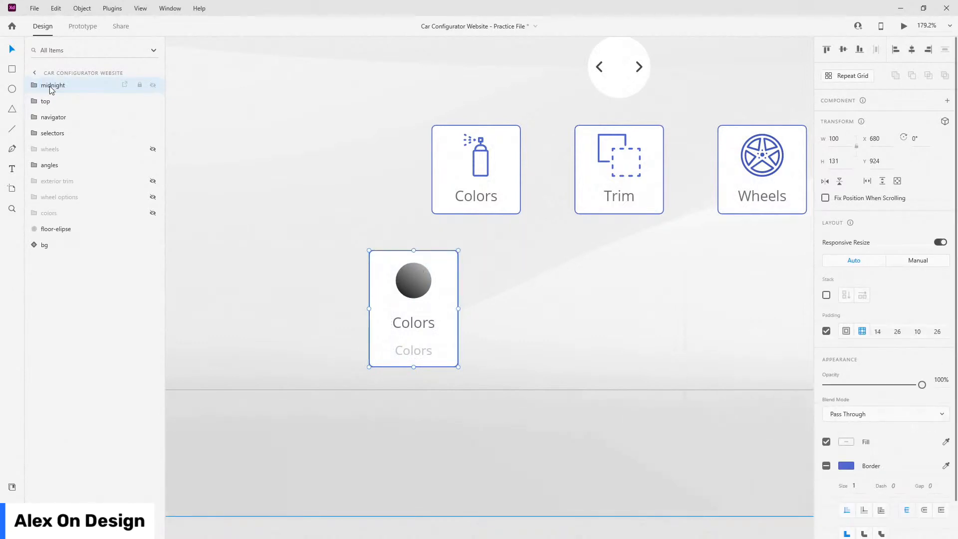
# - Wrap the midnight card in a new group named colors
pyautogui.hotkey('ctrl', 'g')
pyautogui.doubleClick(48, 84)
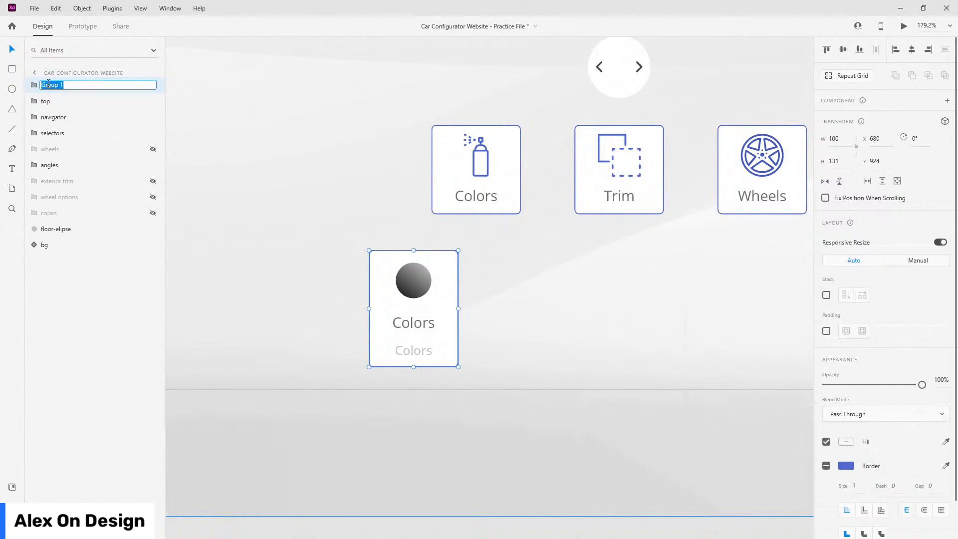
pyautogui.write('colors')
pyautogui.press('Return')
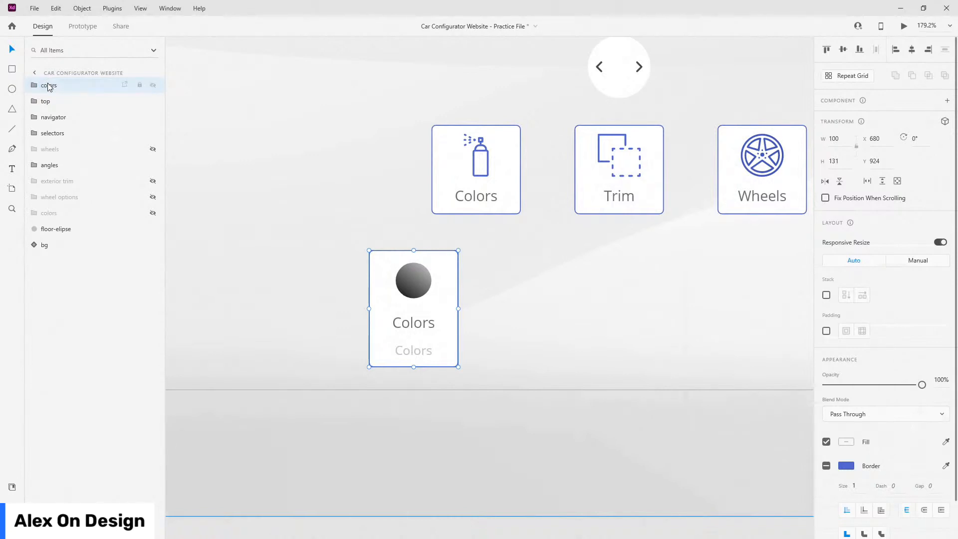
# - Replace the card's lower text with "free" and its upper text with "Midnight"
pyautogui.doubleClick(417, 345)
pyautogui.doubleClick(417, 345)
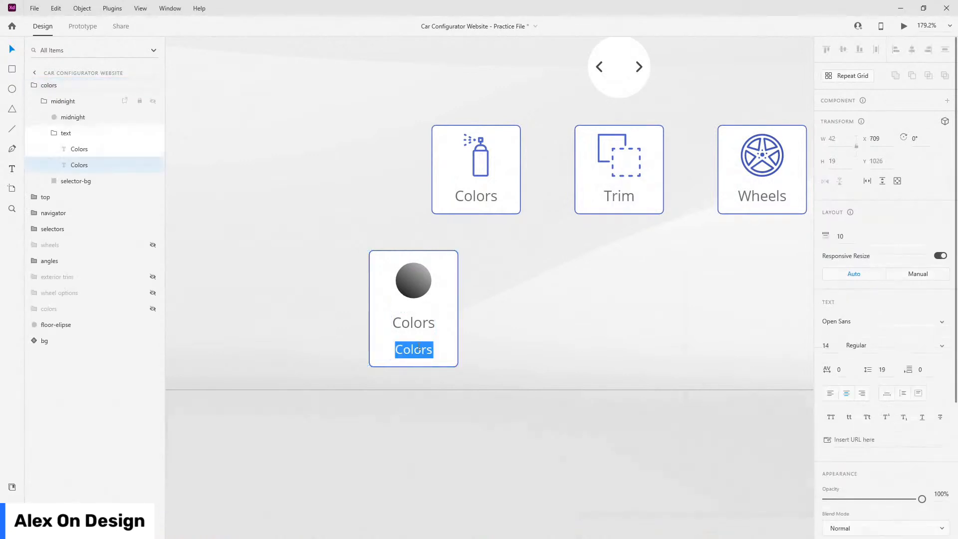
pyautogui.write('free')
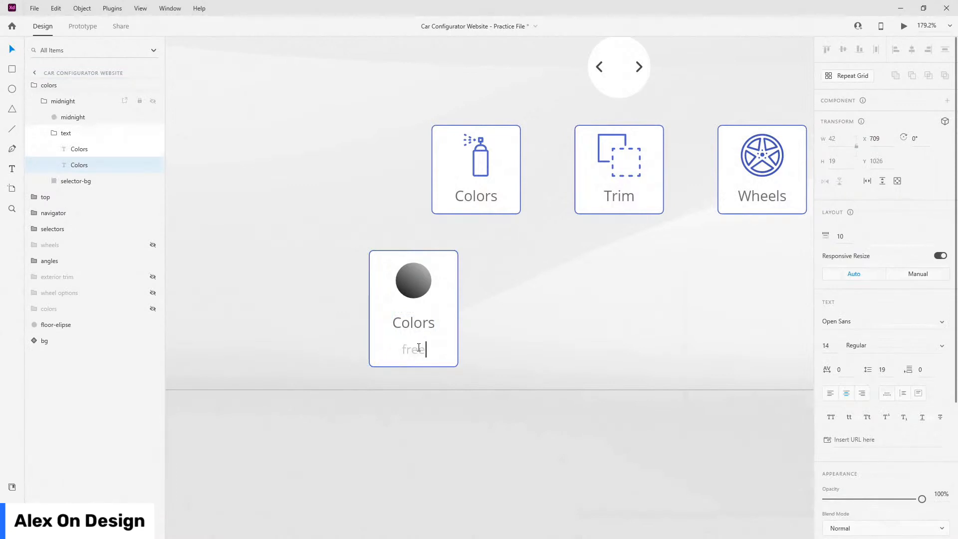
pyautogui.click(428, 330)
pyautogui.doubleClick(428, 330)
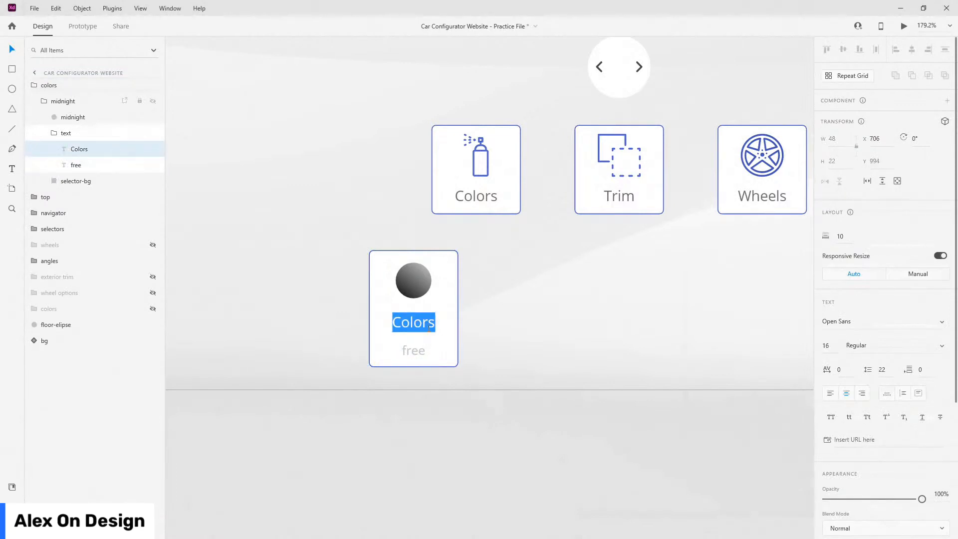
pyautogui.write('Midnigh')
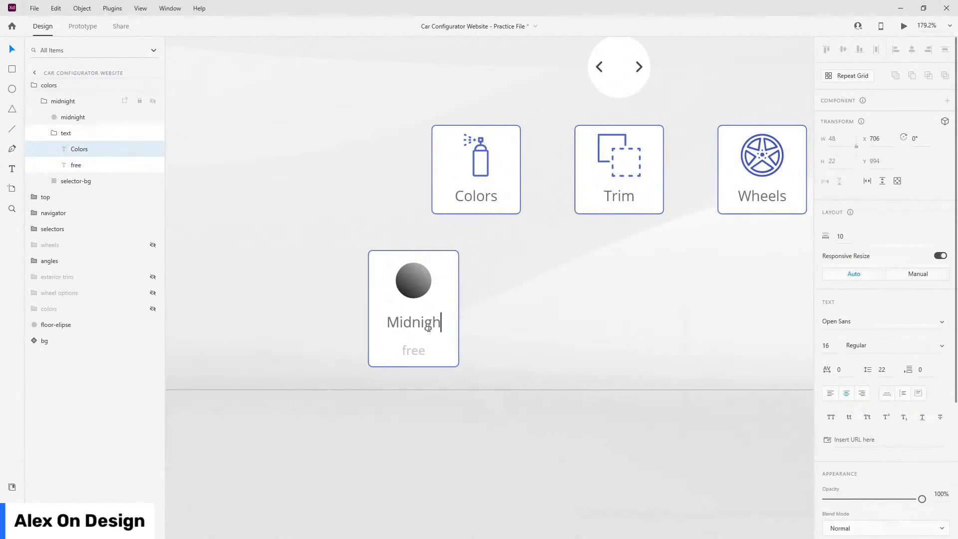
pyautogui.write('t')
pyautogui.press('Escape')
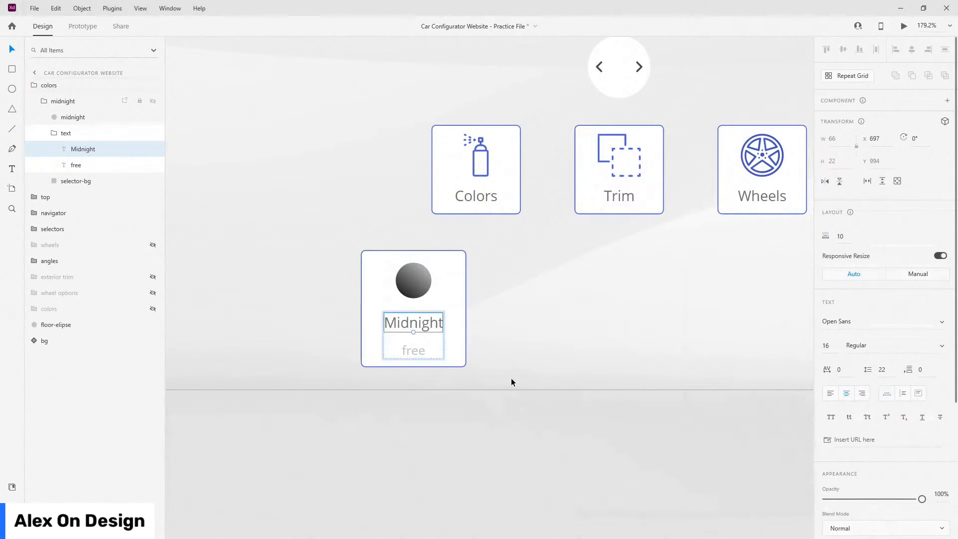
# - Collapse the text group and set the selector-bg rectangle's width to 100
pyautogui.click(58, 130)
pyautogui.click(77, 147)
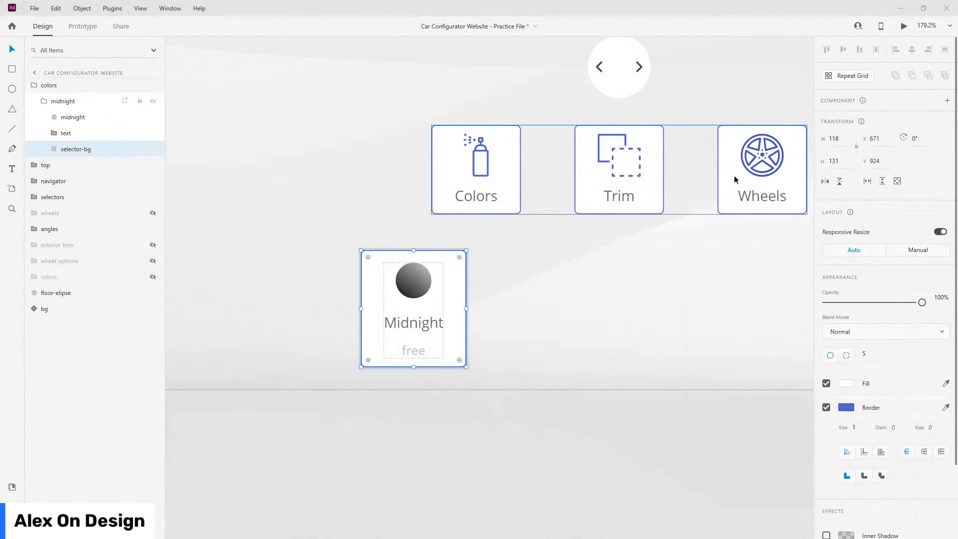
pyautogui.click(844, 139)
pyautogui.write('100')
pyautogui.press('Return')
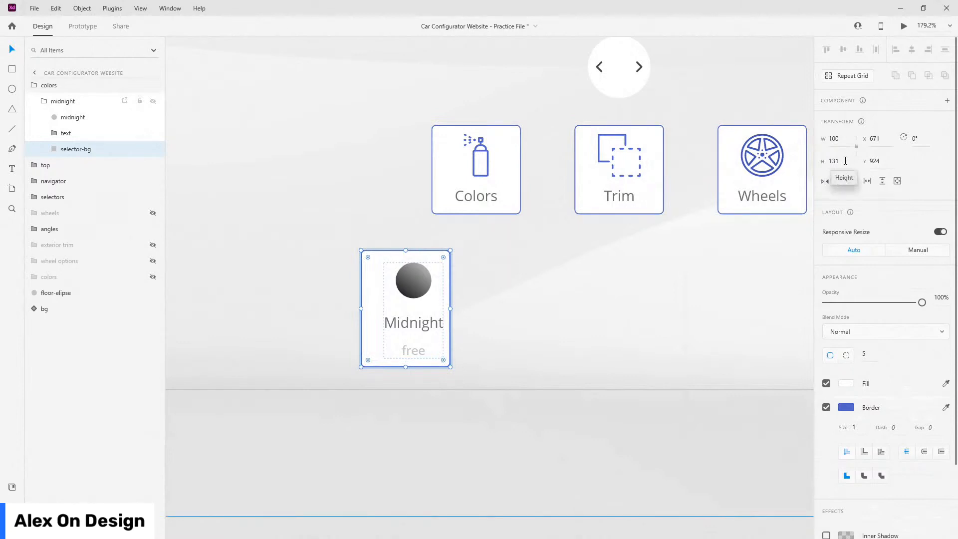
# - Turn off padding on the midnight card group so its contents can move independently of the background
pyautogui.click(71, 118)
pyautogui.keyDown('shift'); pyautogui.click(65, 133); pyautogui.keyUp('shift')
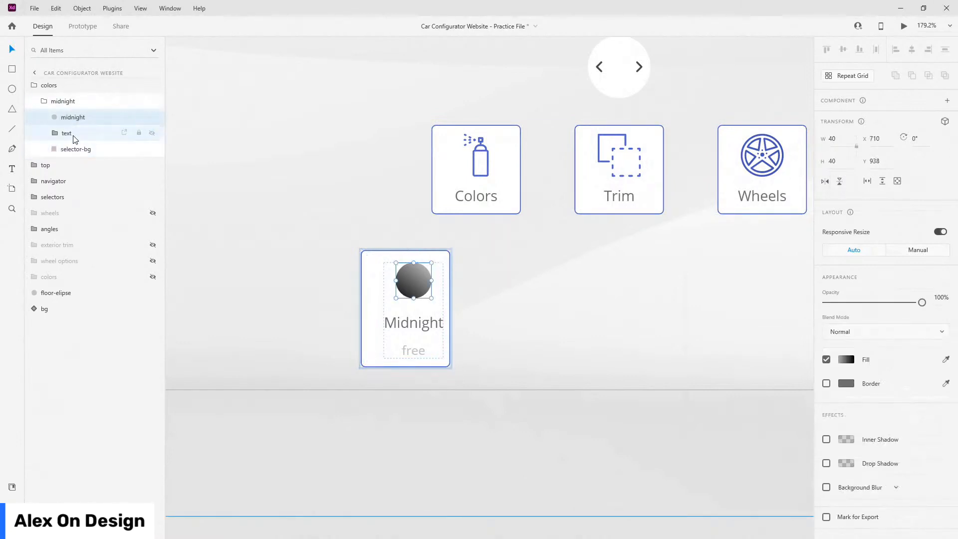
pyautogui.moveTo(424, 282); pyautogui.dragTo(417, 281)
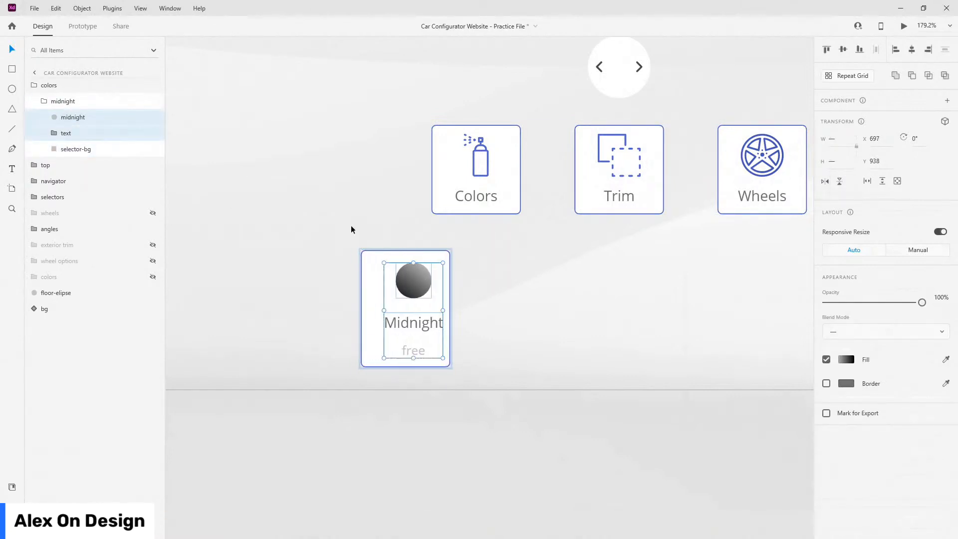
pyautogui.click(64, 102)
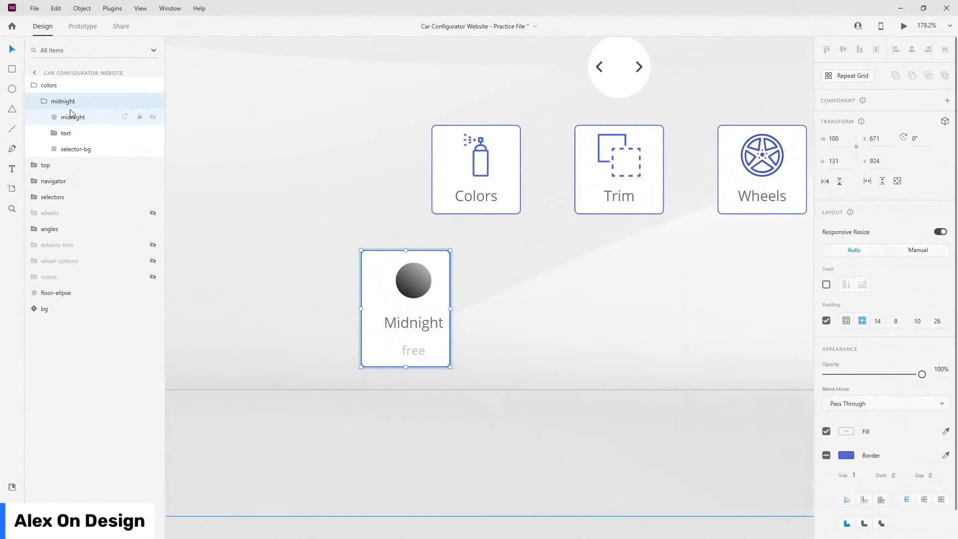
pyautogui.click(826, 320)
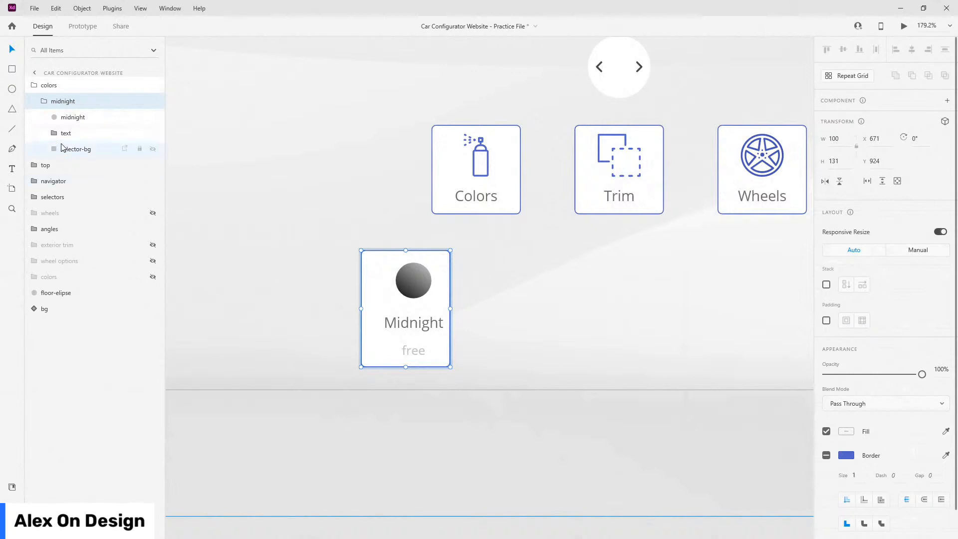
# - Move the midnight circle and the text group together so they are centered horizontally on the card background
pyautogui.click(71, 119)
pyautogui.keyDown('shift'); pyautogui.click(70, 132); pyautogui.keyUp('shift')
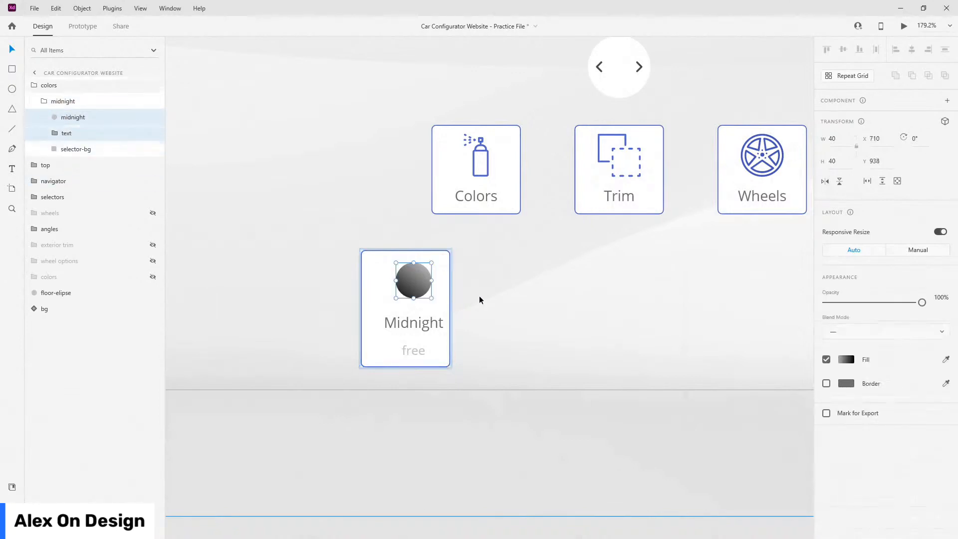
pyautogui.moveTo(427, 281); pyautogui.dragTo(419, 281)
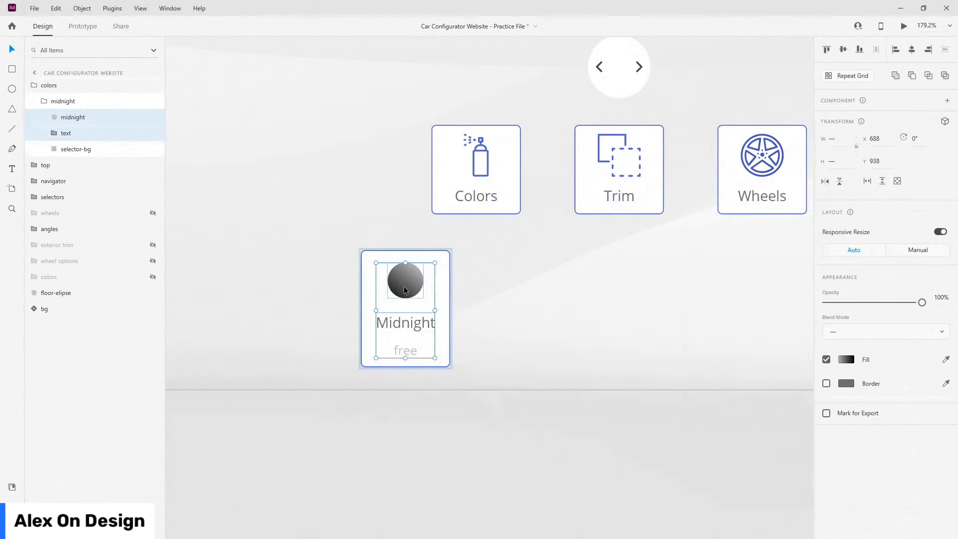
pyautogui.click(368, 284)
pyautogui.click(409, 322)
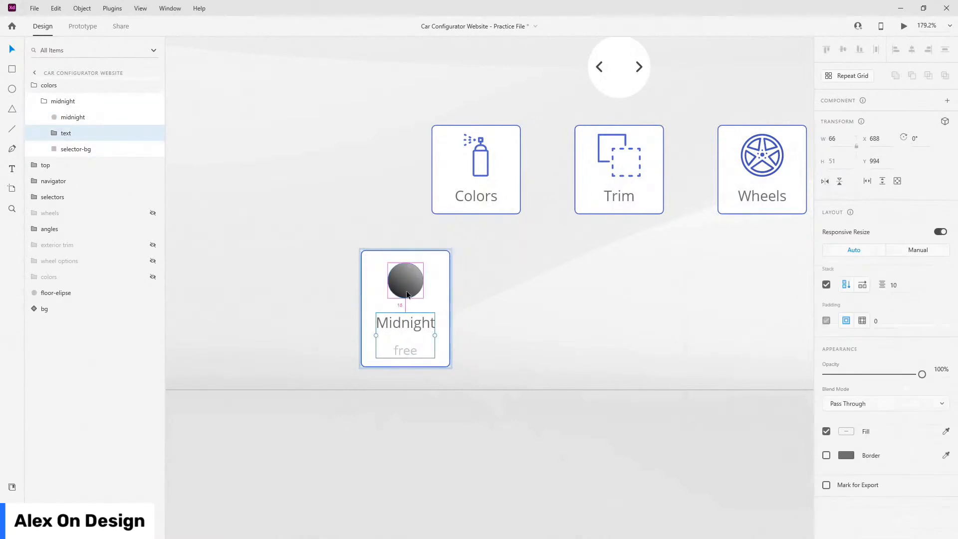
# - Collapse the midnight card group and turn its padding back on
pyautogui.click(44, 101)
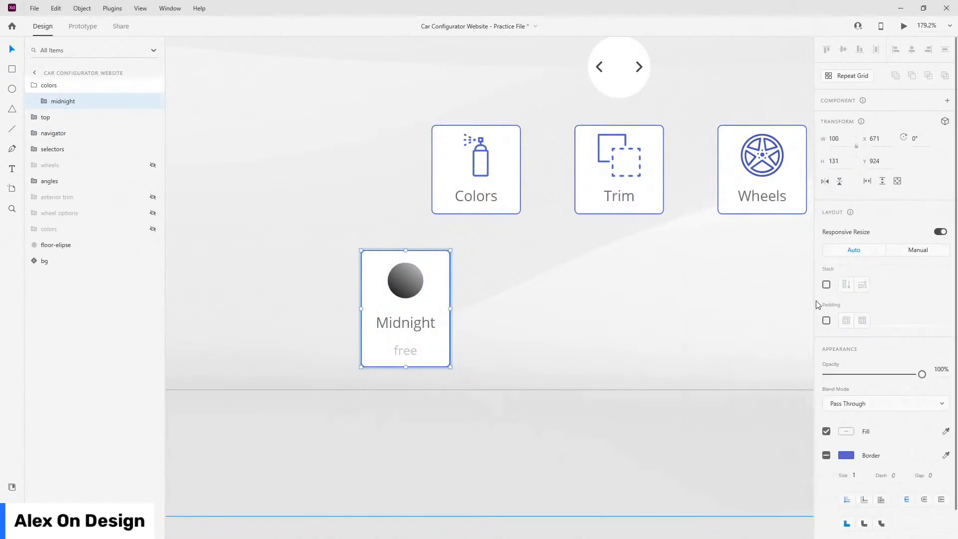
pyautogui.click(826, 320)
pyautogui.scroll(-5, 516, 173)
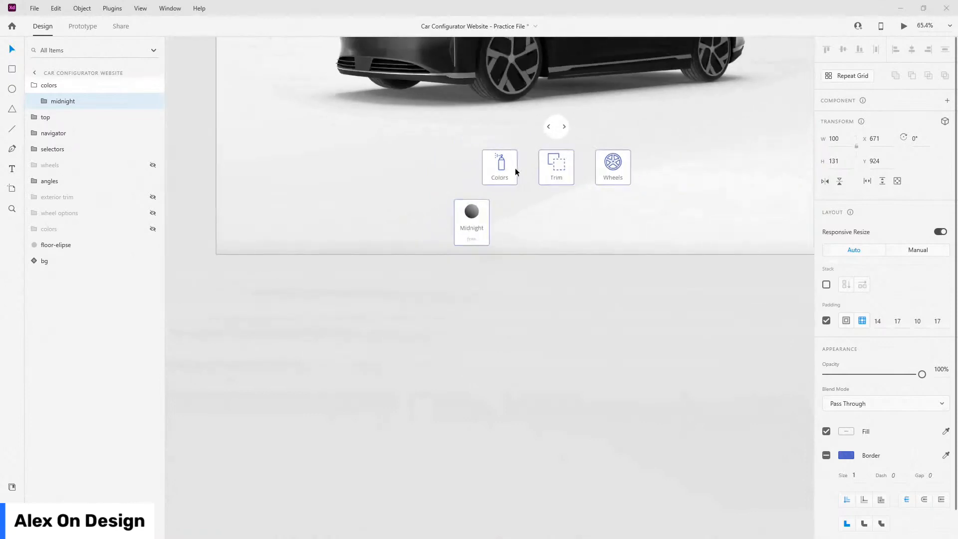
pyautogui.scroll(-3, 516, 173)
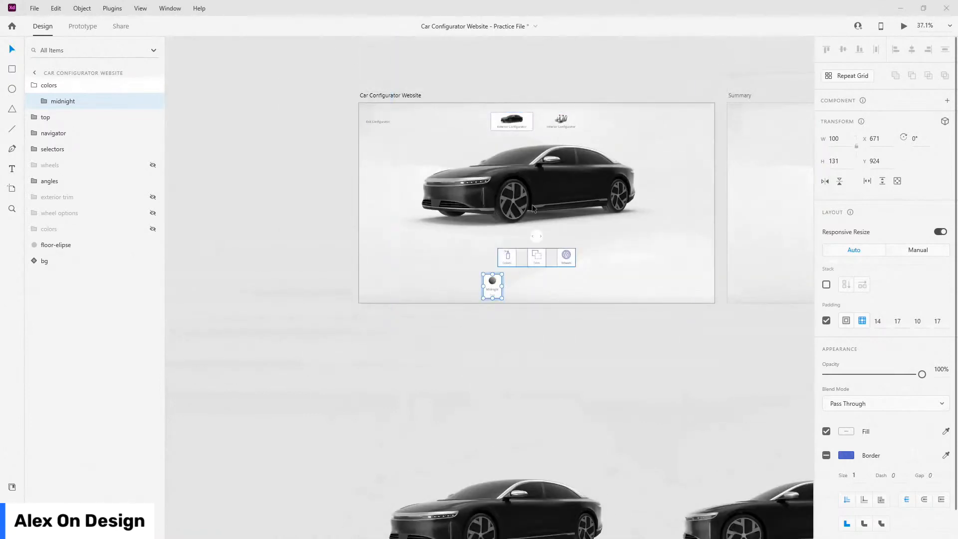
pyautogui.scroll(3, 568, 195)
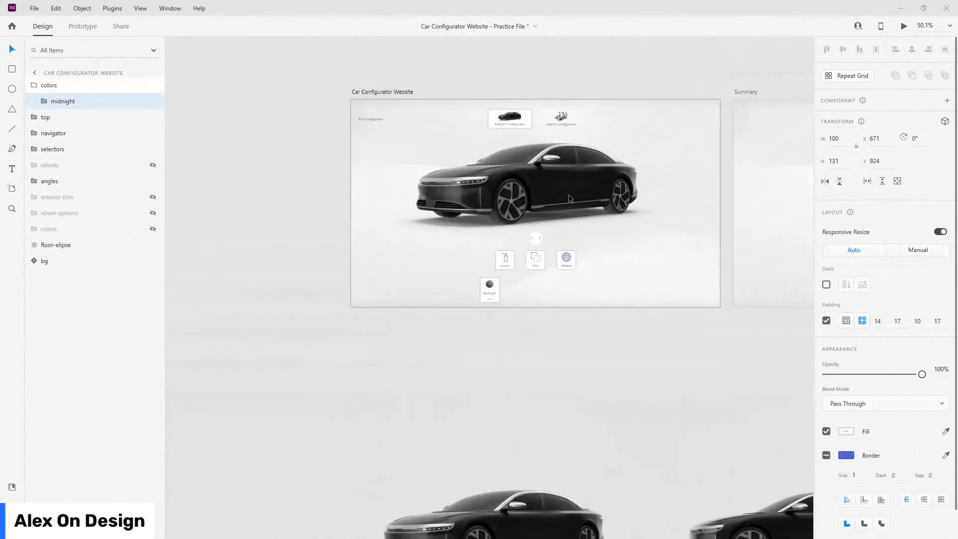
# - Collapse the new colors group and move it directly below the selectors group in the layer order
pyautogui.click(30, 86)
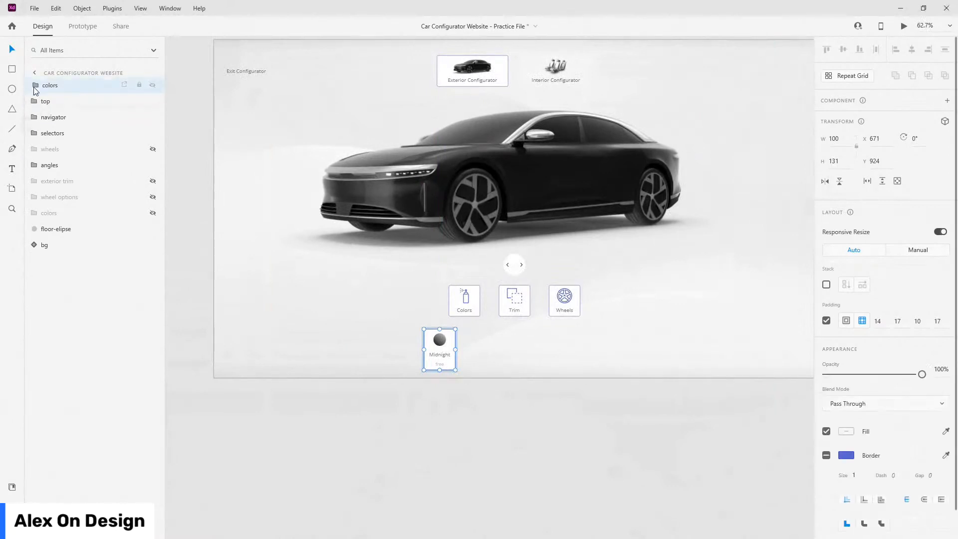
pyautogui.scroll(3, 473, 329)
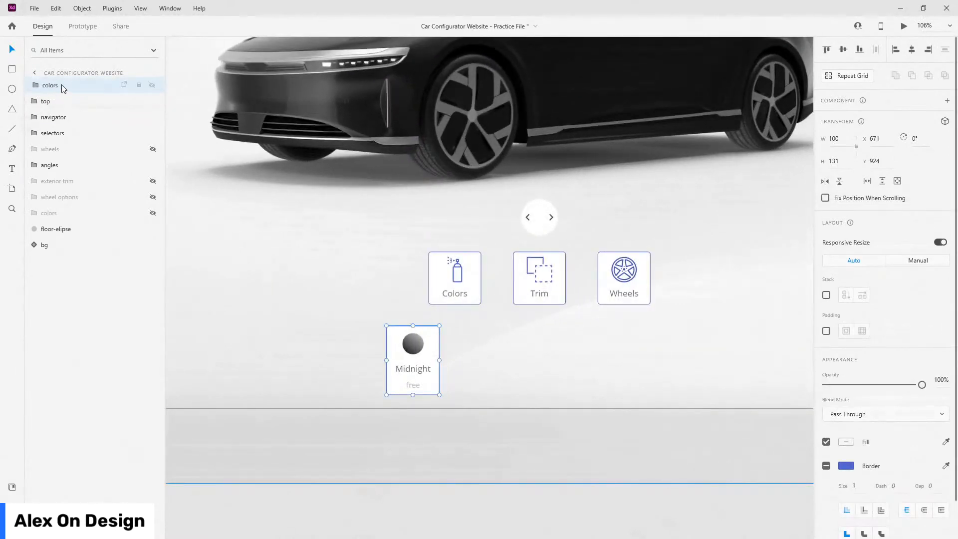
pyautogui.moveTo(63, 87); pyautogui.dragTo(59, 141)
pyautogui.click(457, 286)
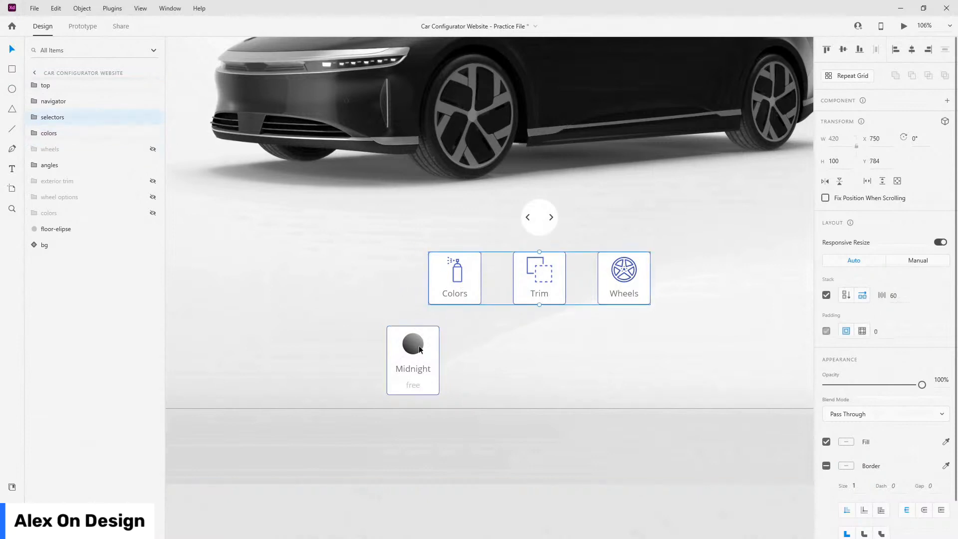
# - Expand the colors group and turn on a horizontal stack for it
pyautogui.click(55, 134)
pyautogui.click(34, 133)
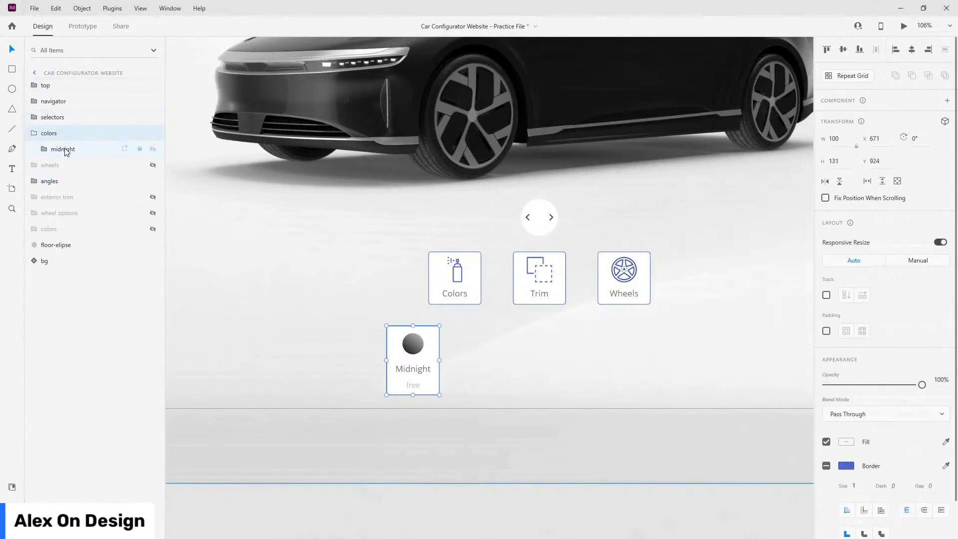
pyautogui.click(64, 148)
pyautogui.click(73, 133)
pyautogui.click(826, 296)
# - Duplicate the midnight card five times inside the colors stack to make a row of six cards
pyautogui.click(92, 149)
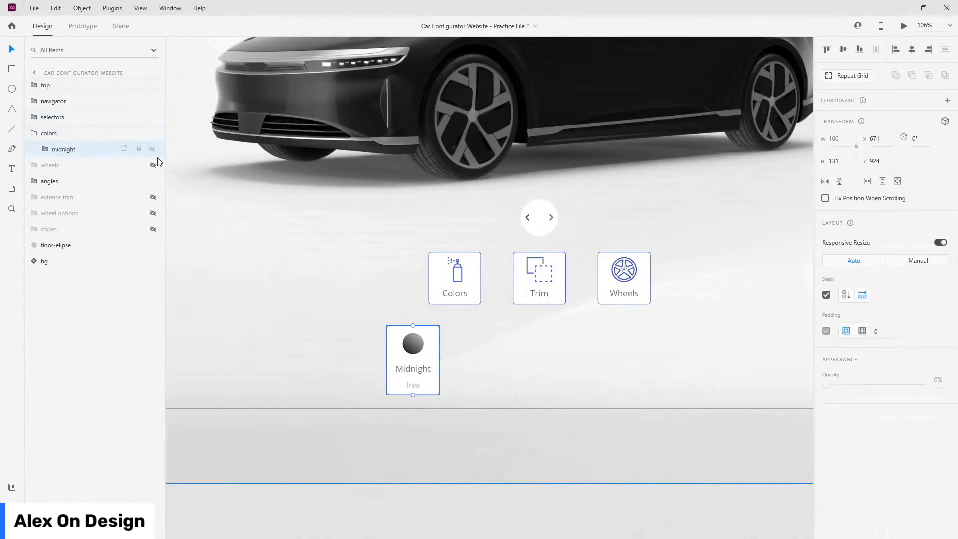
pyautogui.scroll(-5, 316, 228)
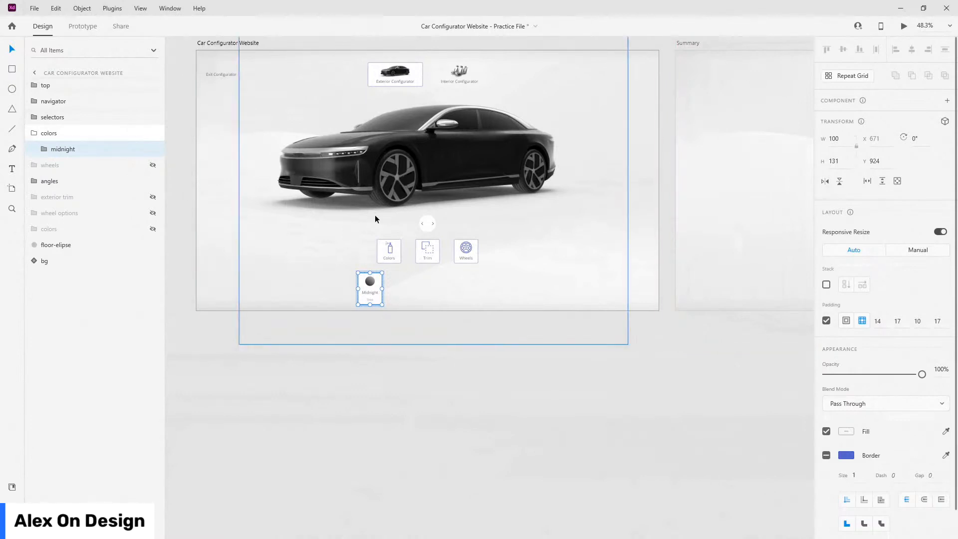
pyautogui.hotkey('ctrl', 'd')
pyautogui.hotkey('ctrl', 'd')
pyautogui.hotkey('ctrl', 'd')
pyautogui.hotkey('ctrl', 'd')
pyautogui.hotkey('ctrl', 'd')
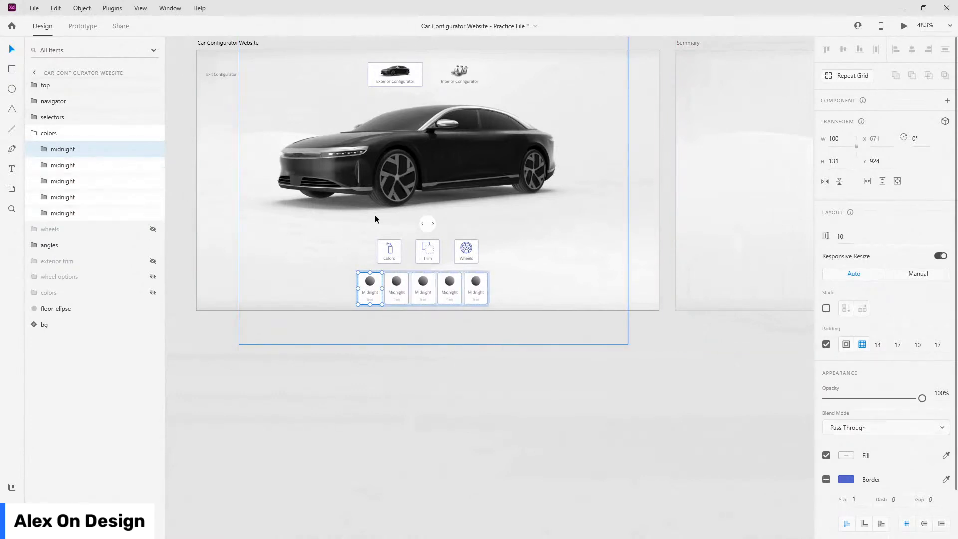
# - Set the colors group's stack spacing to 40 and center the row horizontally on the artboard
pyautogui.scroll(5, 460, 319)
pyautogui.click(49, 133)
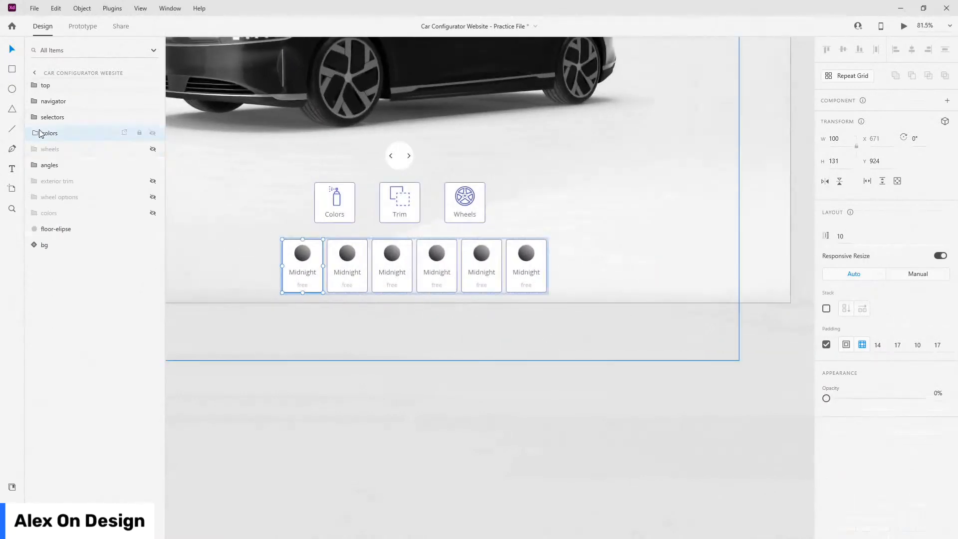
pyautogui.click(901, 296)
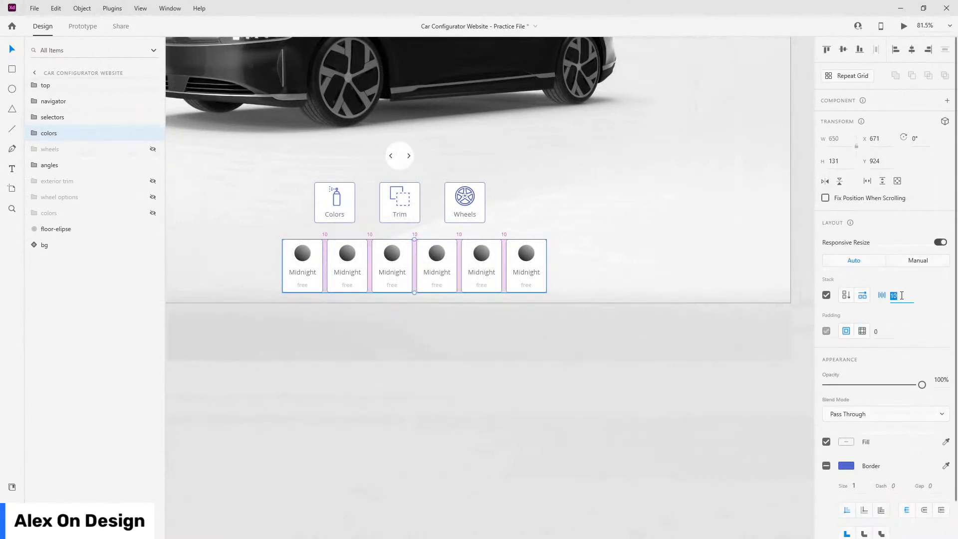
pyautogui.write('40')
pyautogui.press('Return')
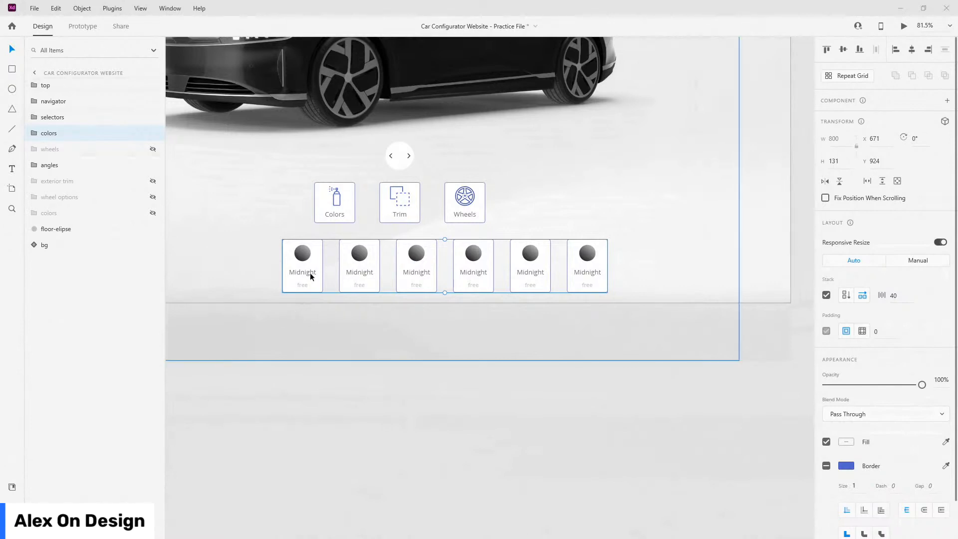
pyautogui.click(912, 49)
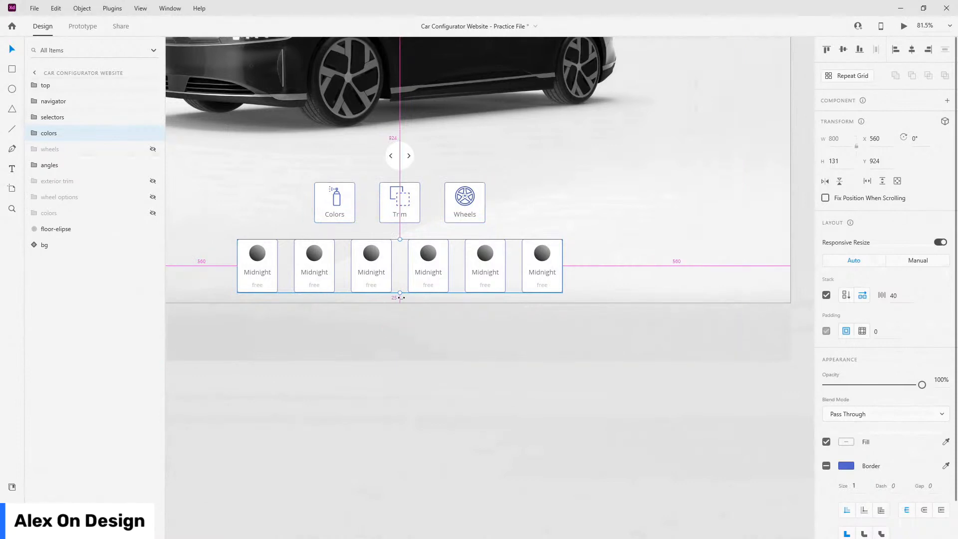
# - Select all layers from navigator down to floor-elipse and nudge them up together by 19 px
pyautogui.scroll(-4, 400, 297)
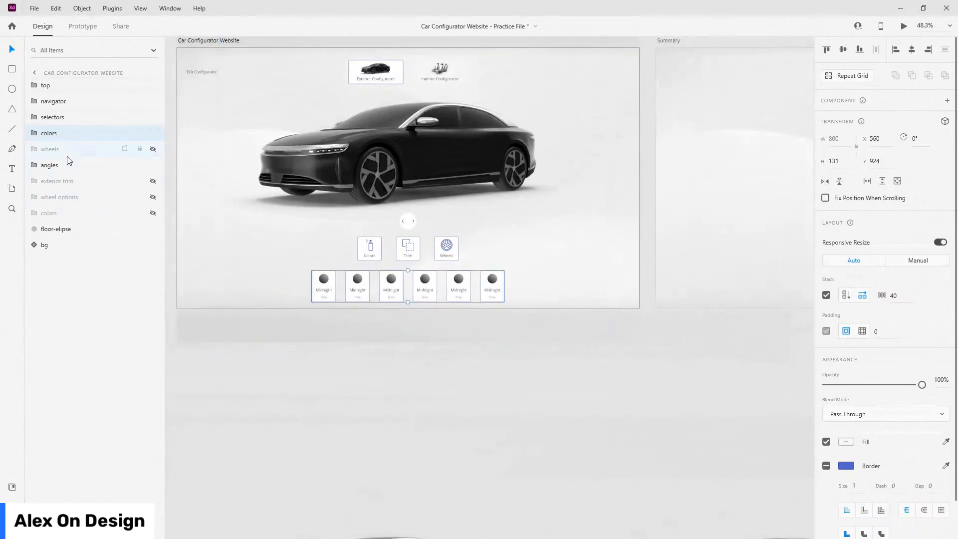
pyautogui.click(65, 230)
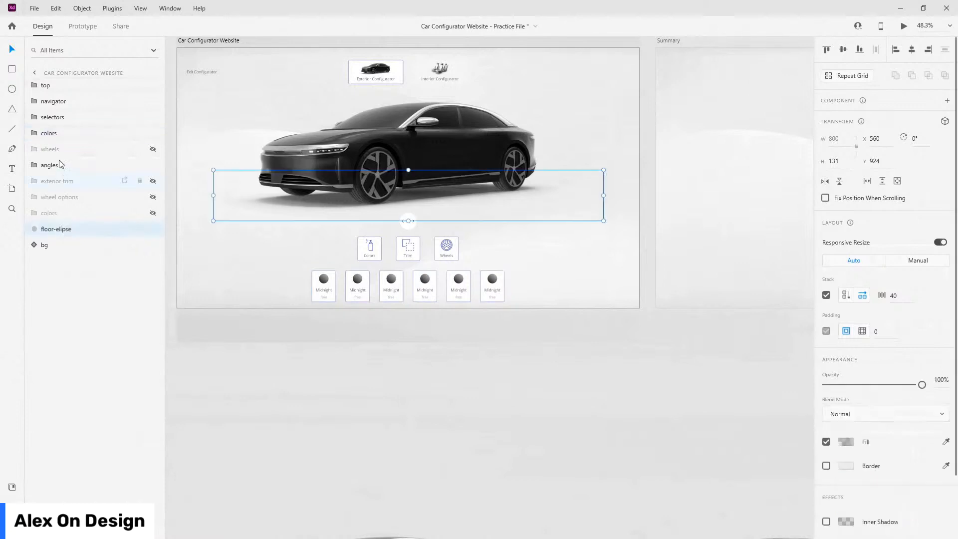
pyautogui.keyDown('shift'); pyautogui.click(59, 102); pyautogui.keyUp('shift')
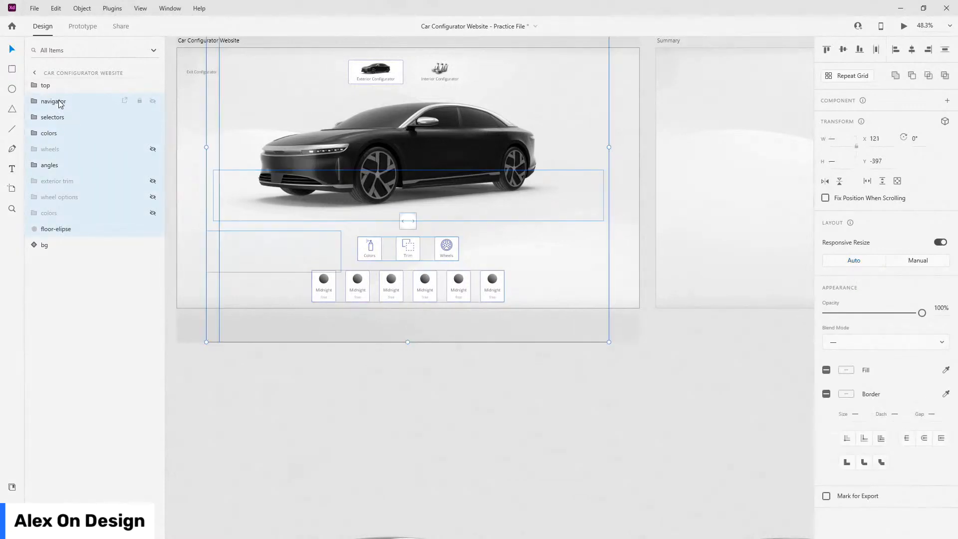
pyautogui.hotkey('shift', 'Up')
pyautogui.hotkey('shift', 'Up')
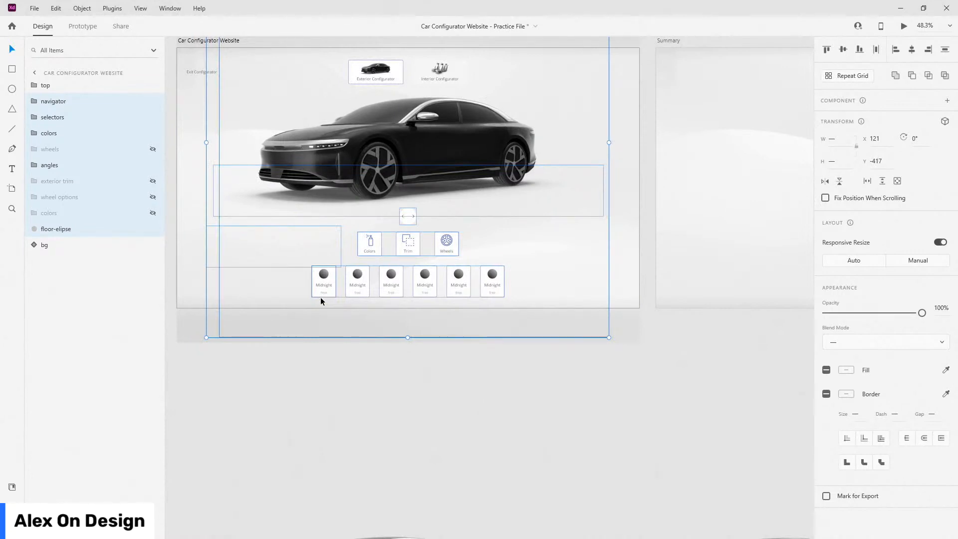
pyautogui.hotkey('shift', 'Down')
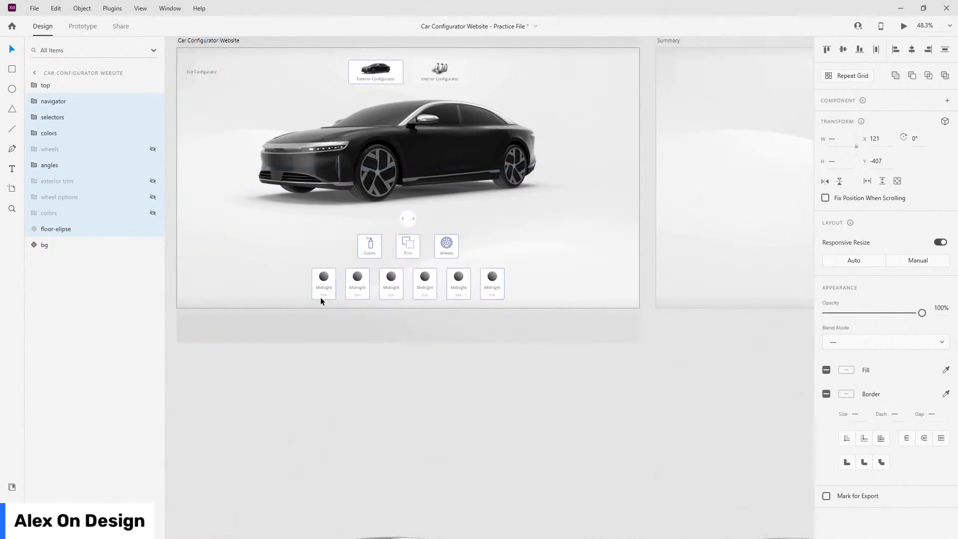
pyautogui.press('Down')
pyautogui.hotkey('shift', 'Up')
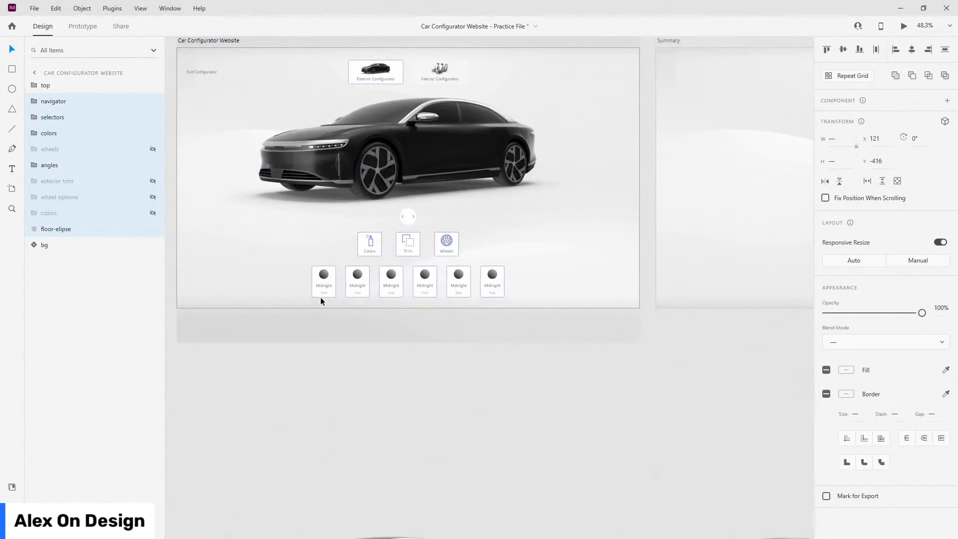
# - Try nudging the colors group down by 50 px, and move it back up by the same amount
pyautogui.click(78, 131)
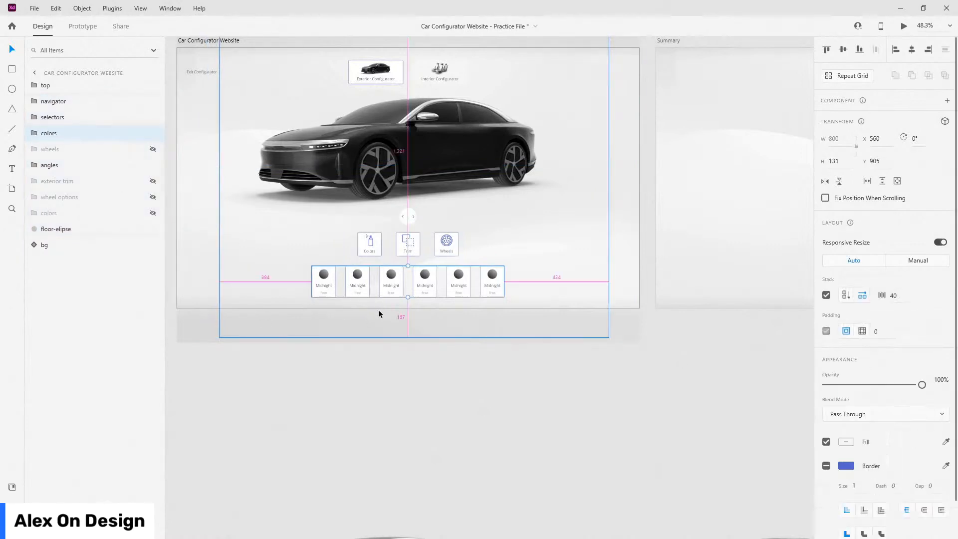
pyautogui.click(364, 380)
pyautogui.click(360, 299)
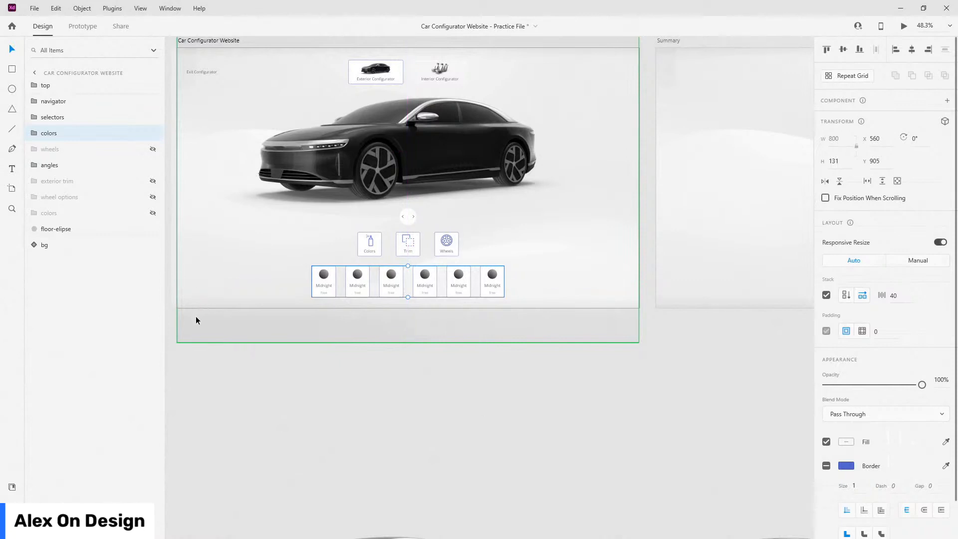
pyautogui.hotkey('shift', 'Down')
pyautogui.hotkey('shift', 'Down')
pyautogui.hotkey('shift', 'Up')
pyautogui.hotkey('shift', 'Up')
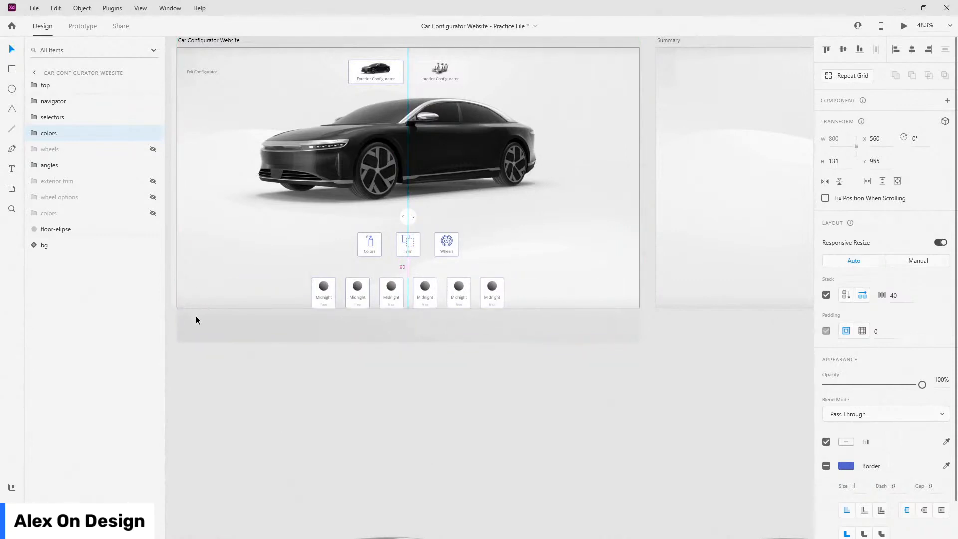
# - Select all layers from navigator down to floor-elipse and nudge them down together by 4 px
pyautogui.scroll(6, 374, 274)
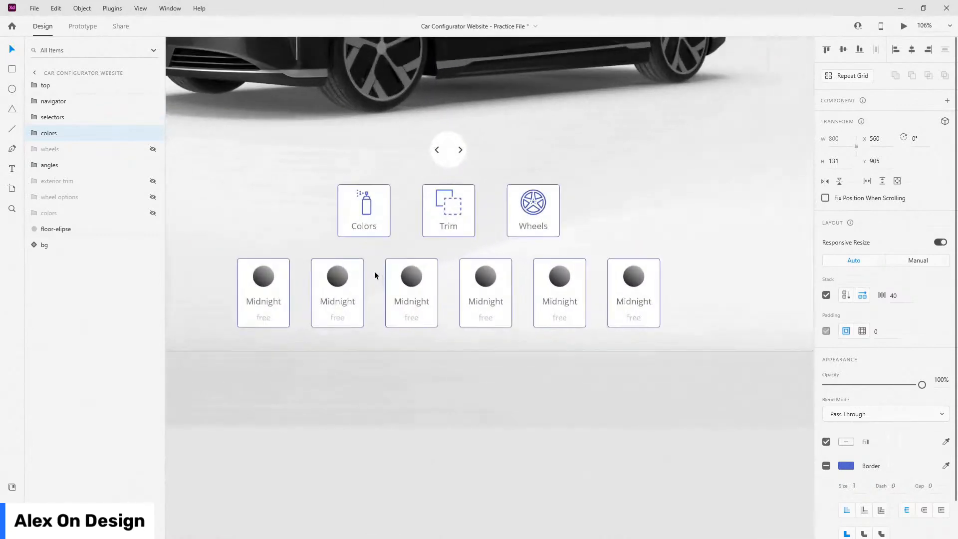
pyautogui.click(68, 103)
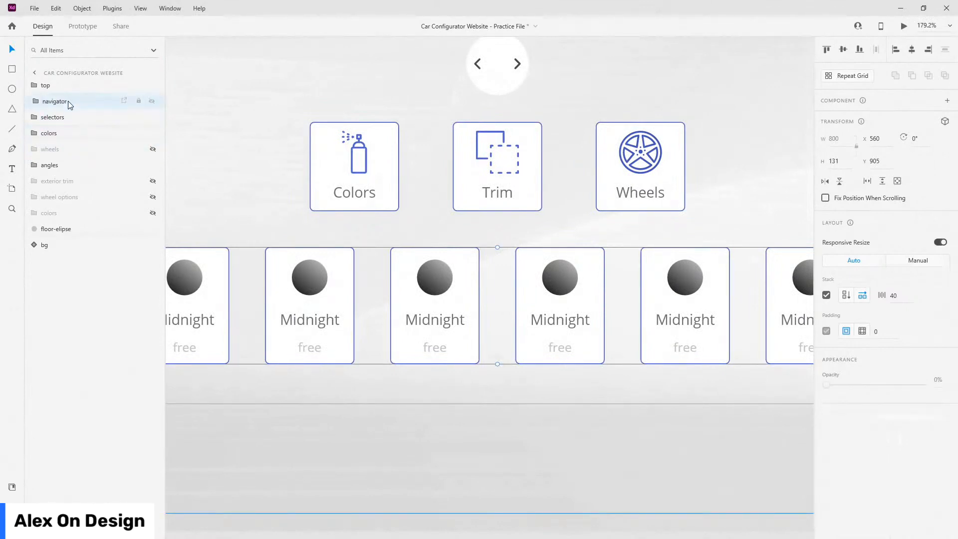
pyautogui.keyDown('shift'); pyautogui.click(73, 230); pyautogui.keyUp('shift')
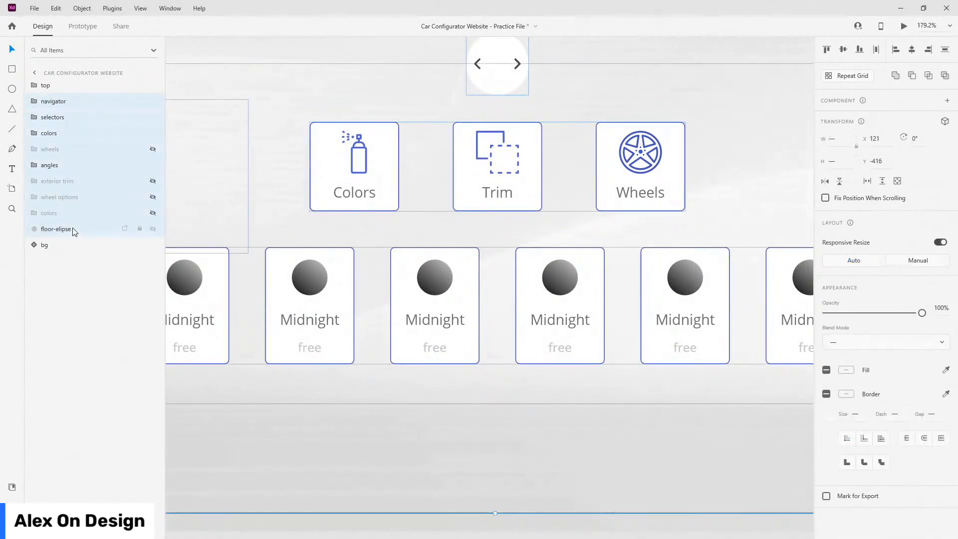
pyautogui.press('Down')
pyautogui.press('Down')
pyautogui.press('Down')
pyautogui.press('Down')
pyautogui.press('Down')
pyautogui.press('Down')
pyautogui.press('Down')
pyautogui.press('Down')
pyautogui.press('Down')
pyautogui.press('Down')
pyautogui.press('Down')
pyautogui.press('Down')
pyautogui.press('Down')
pyautogui.press('Down')
pyautogui.press('Down')
pyautogui.press('Down')
pyautogui.press('Down')
pyautogui.press('Down')
pyautogui.press('Down')
pyautogui.press('Down')
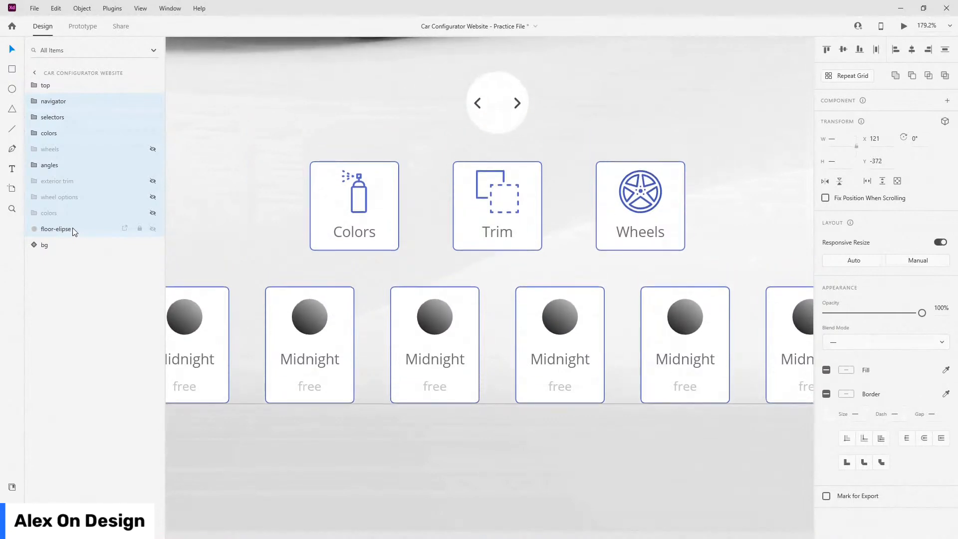
pyautogui.press('Up')
pyautogui.press('Up')
pyautogui.press('Up')
pyautogui.press('Up')
pyautogui.press('Up')
pyautogui.press('Up')
pyautogui.press('Up')
pyautogui.press('Up')
pyautogui.press('Up')
pyautogui.press('Up')
pyautogui.press('Up')
pyautogui.press('Up')
pyautogui.press('Up')
pyautogui.press('Up')
pyautogui.press('Up')
pyautogui.press('Up')
pyautogui.press('Up')
pyautogui.press('Up')
pyautogui.press('Up')
pyautogui.press('Up')
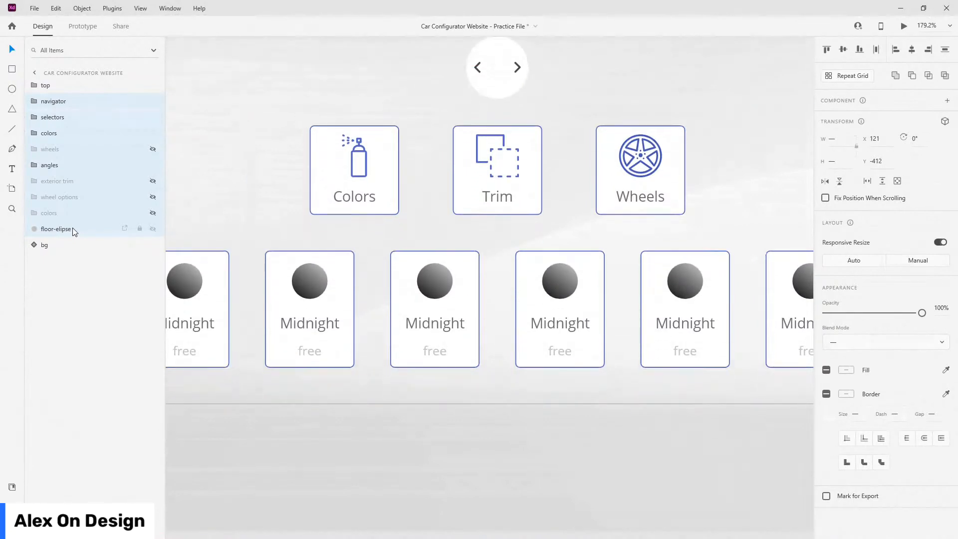
pyautogui.scroll(-10, 737, 231)
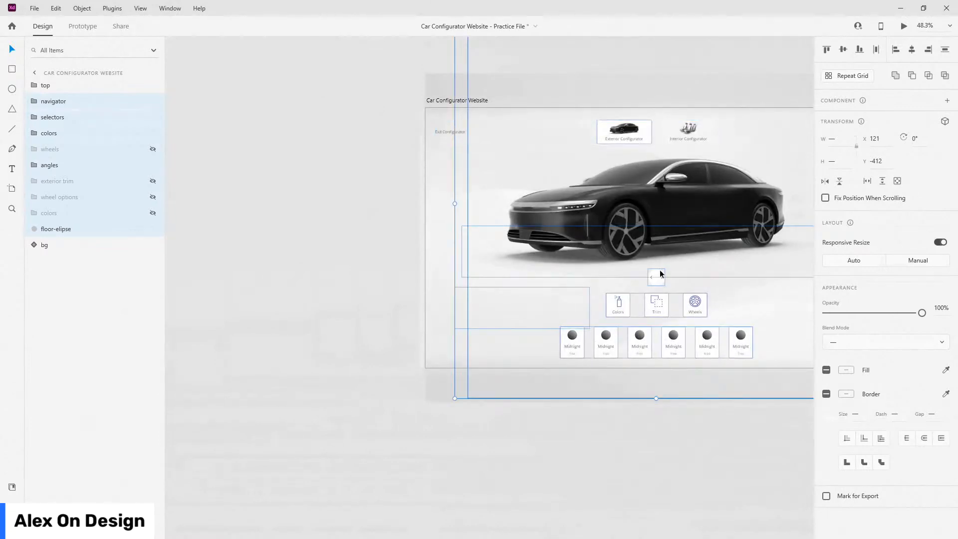
pyautogui.click(594, 446)
# - Try to change the second color card's name to Glacier, and undo the edit
pyautogui.scroll(-2, 410, 388)
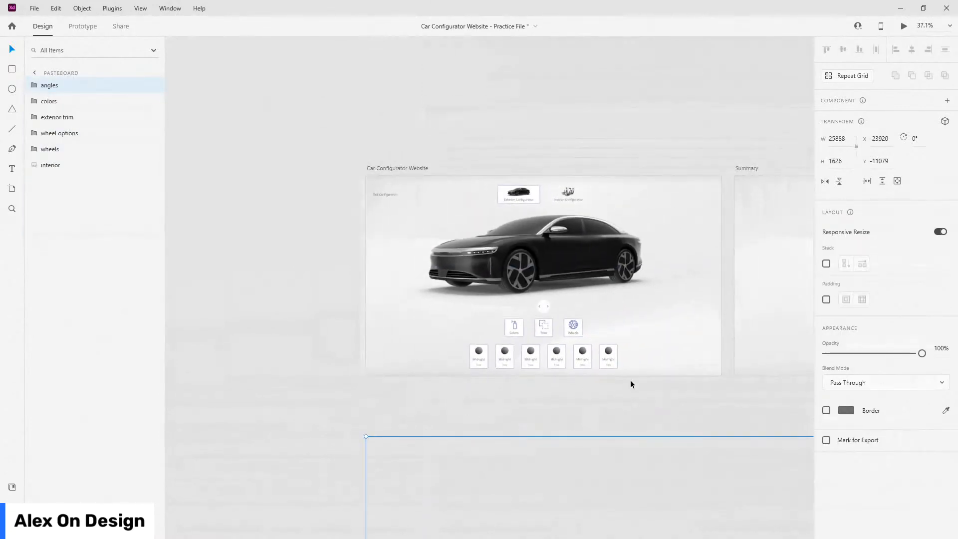
pyautogui.scroll(4, 419, 361)
pyautogui.scroll(3, 382, 336)
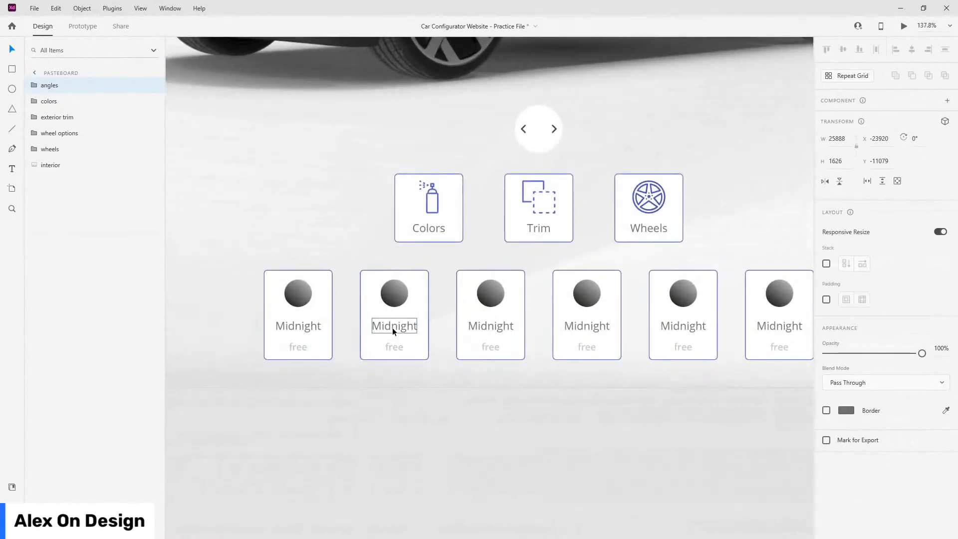
pyautogui.doubleClick(394, 326)
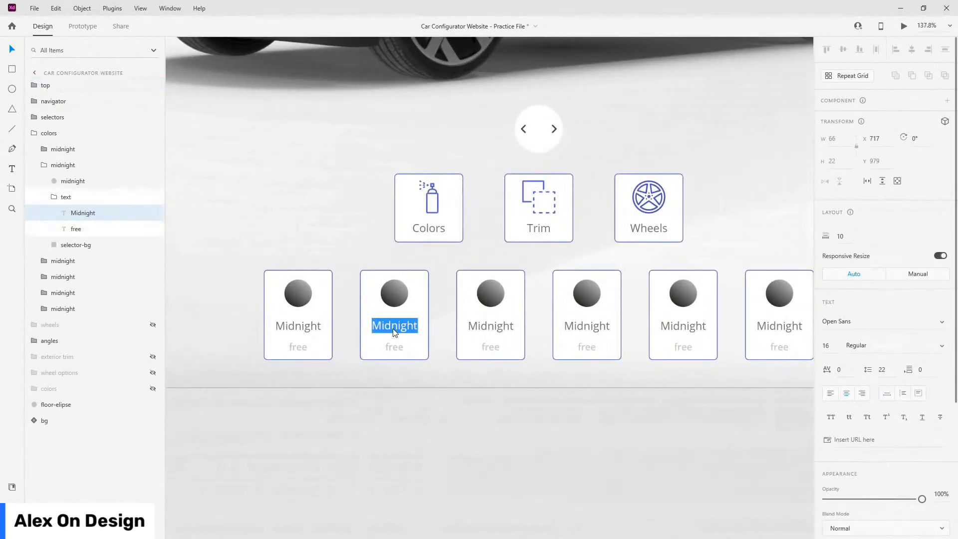
pyautogui.write('Glacier')
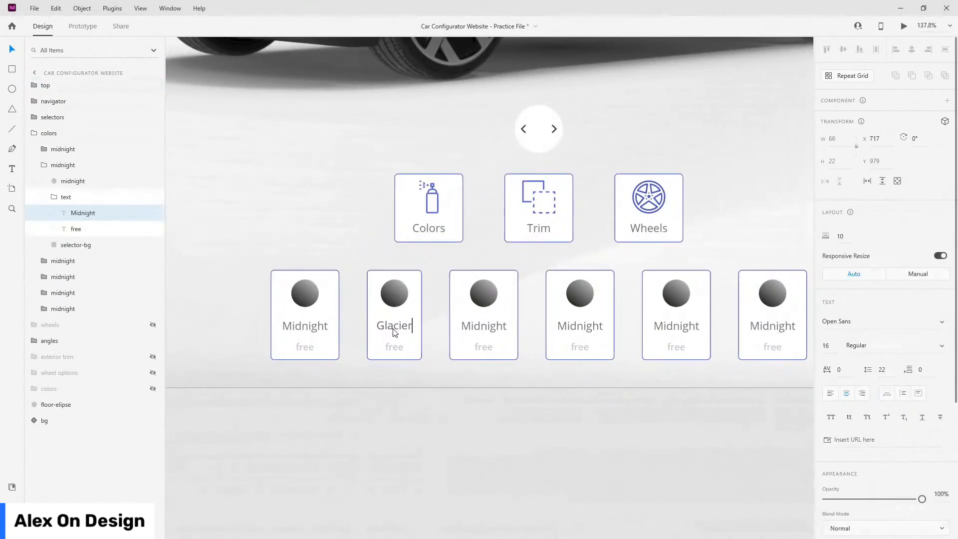
pyautogui.press('Escape')
pyautogui.hotkey('ctrl', 'z')
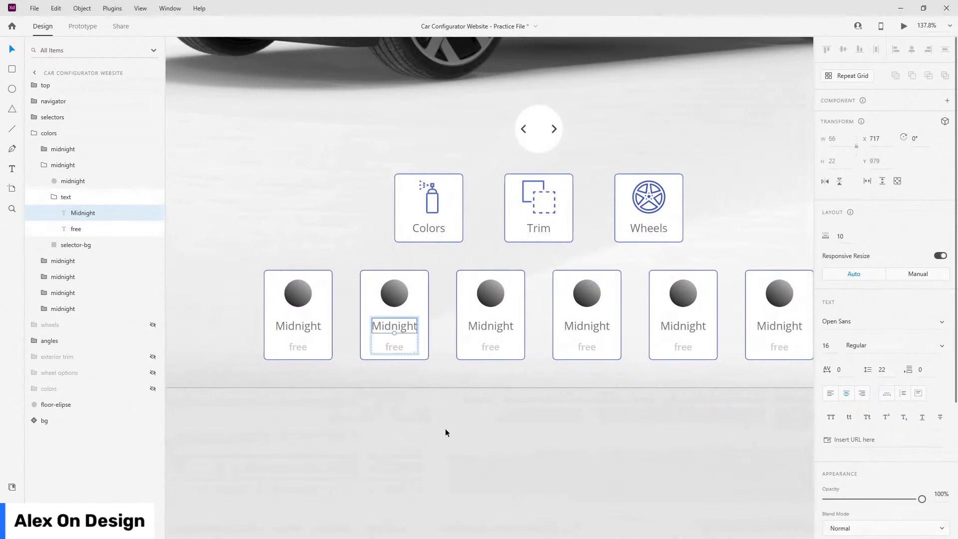
# - Turn off the stack and the padding of the colors group
pyautogui.click(52, 198)
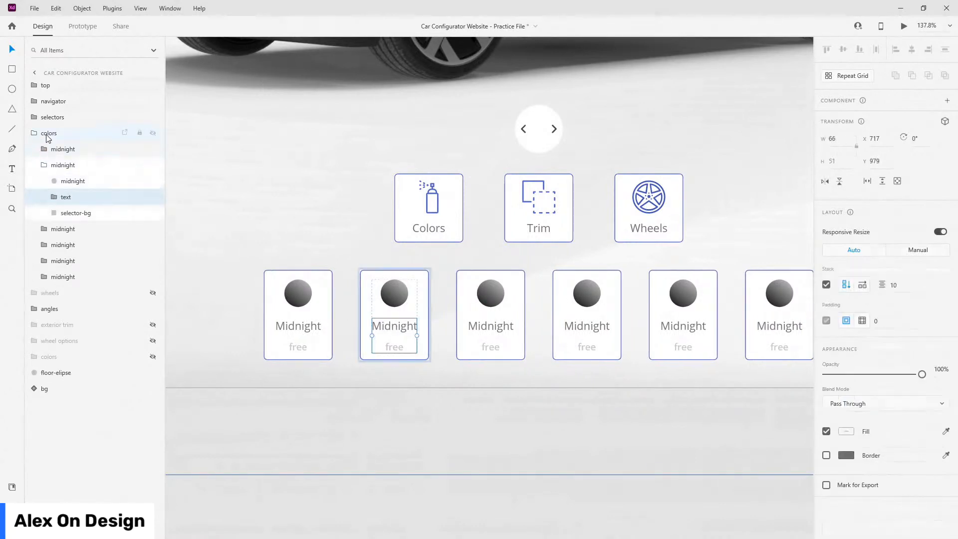
pyautogui.click(47, 133)
pyautogui.click(826, 295)
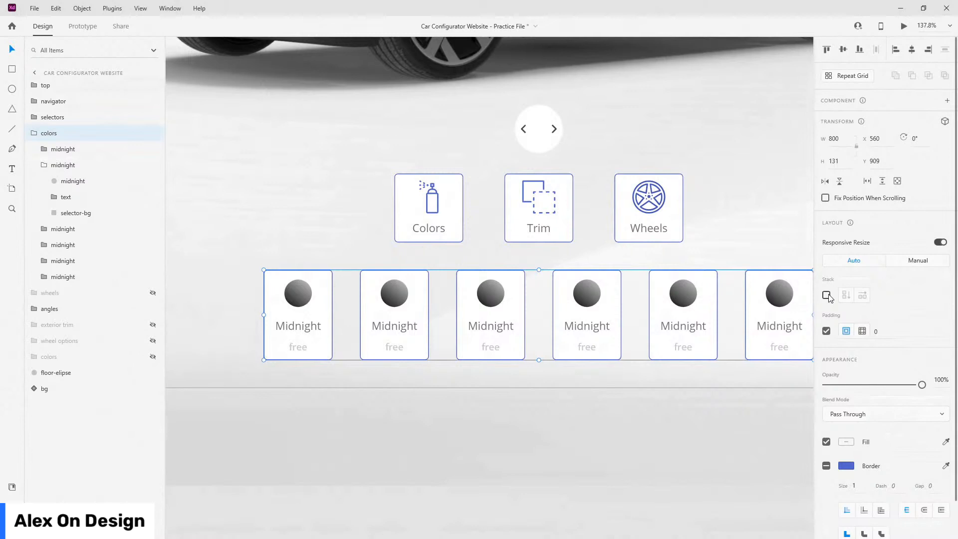
pyautogui.click(826, 330)
pyautogui.doubleClick(381, 332)
pyautogui.doubleClick(391, 327)
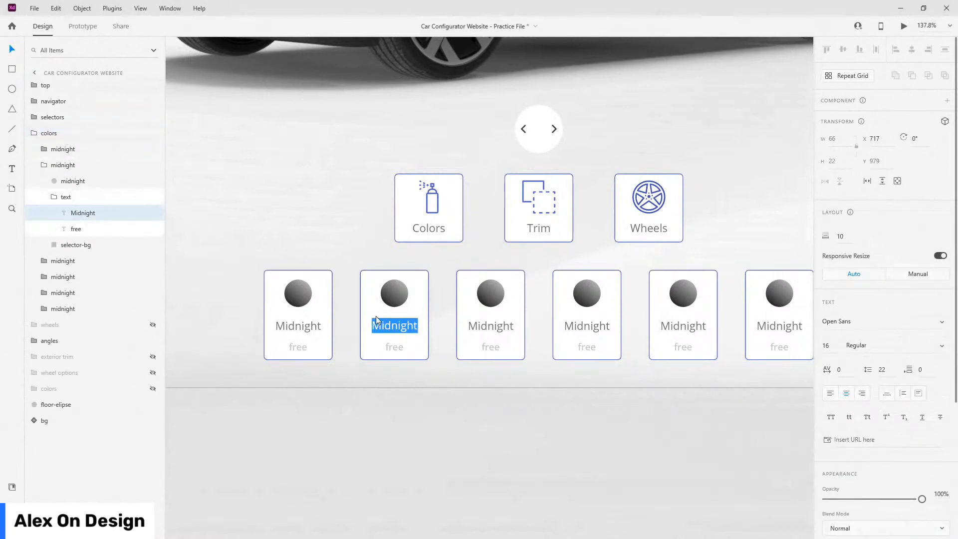
pyautogui.write('G')
pyautogui.hotkey('ctrl', 'z')
# - Select all six midnight cards in the colors group and turn off their padding
pyautogui.press('Escape')
pyautogui.press('Escape')
pyautogui.press('Escape')
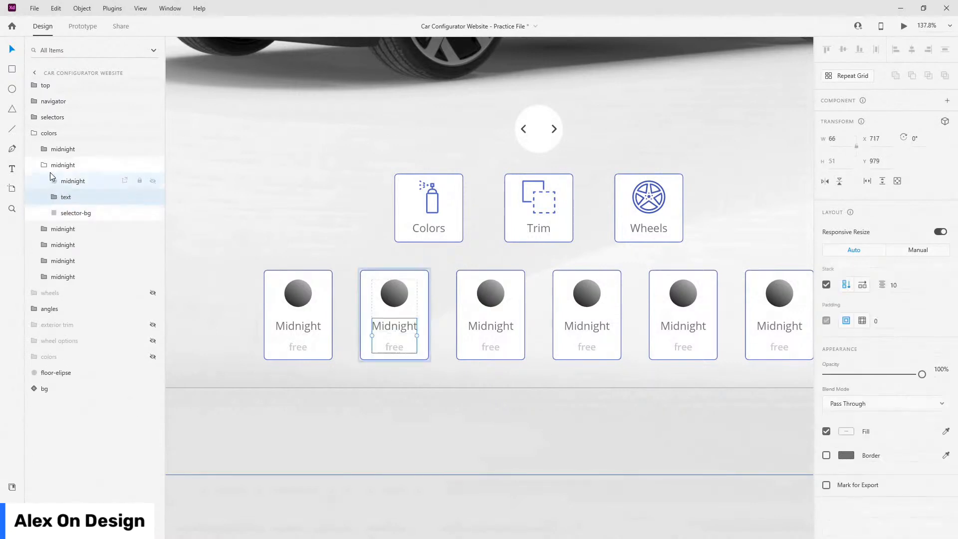
pyautogui.keyDown('shift'); pyautogui.click(70, 229); pyautogui.keyUp('shift')
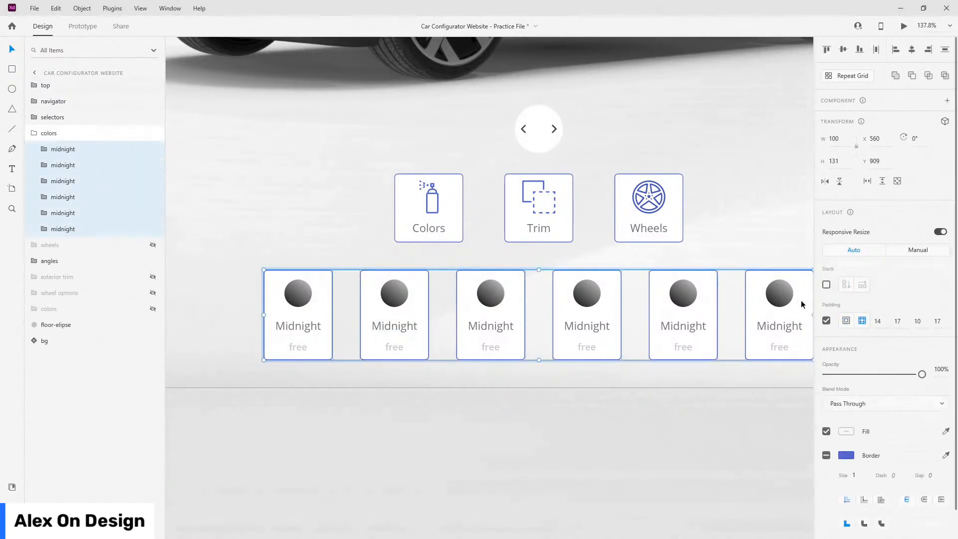
pyautogui.click(476, 457)
# - Change the second color card's name to Glacier and its price to $1800
pyautogui.doubleClick(403, 326)
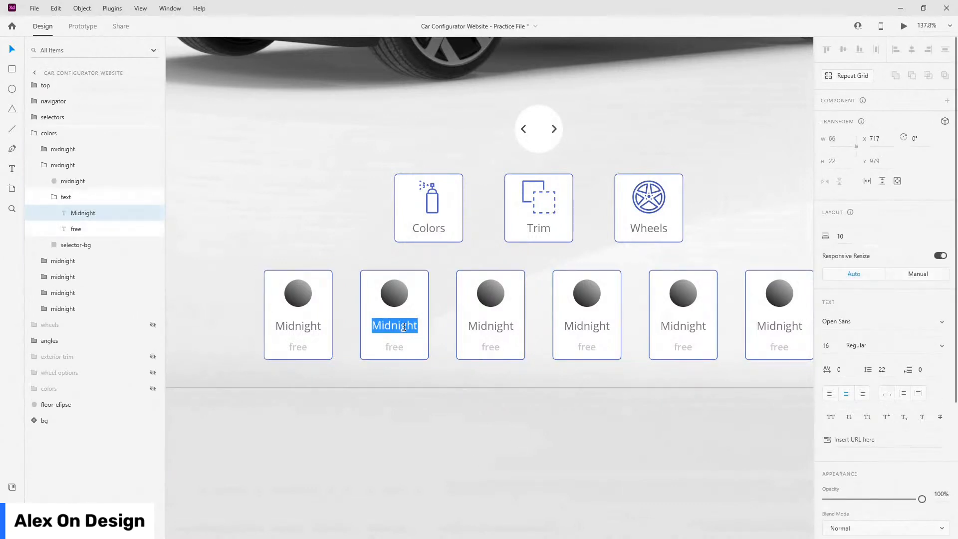
pyautogui.write('Glacier')
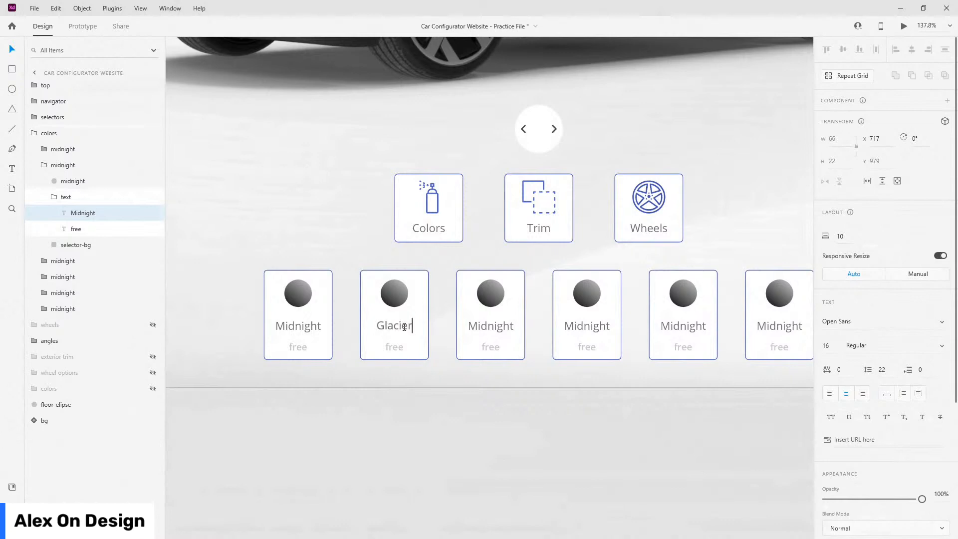
pyautogui.doubleClick(395, 348)
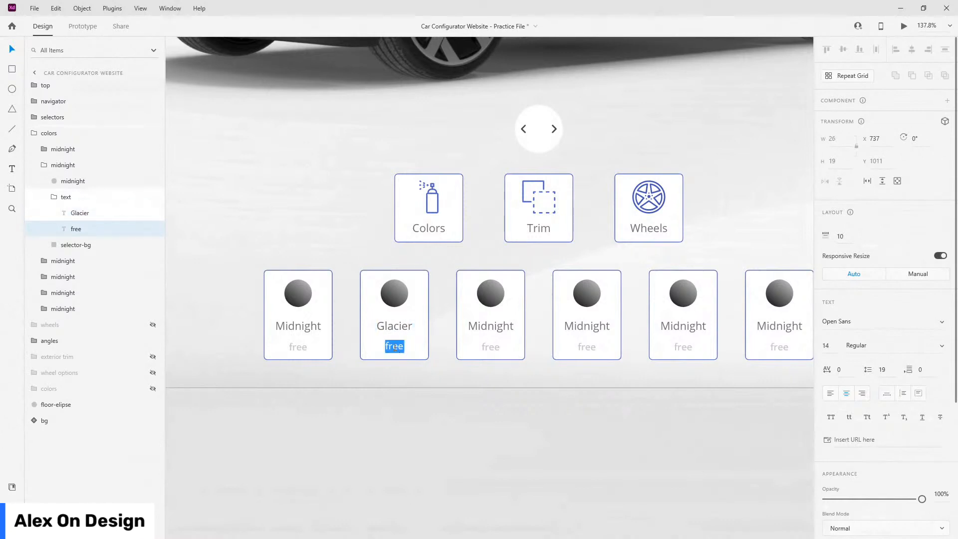
pyautogui.write('$1800')
pyautogui.press('Escape')
# - Change the third color card's name to Mint and its price to $1800
pyautogui.doubleClick(486, 325)
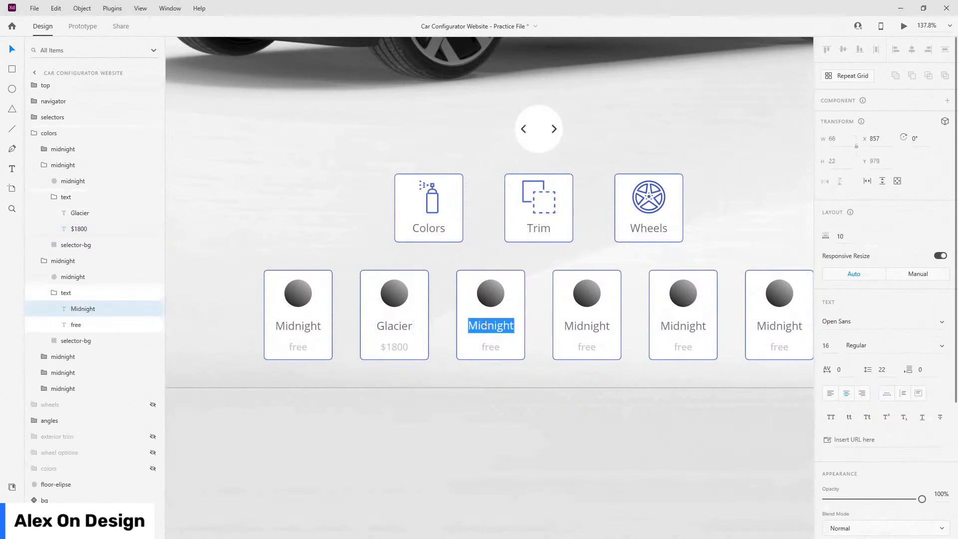
pyautogui.write('int')
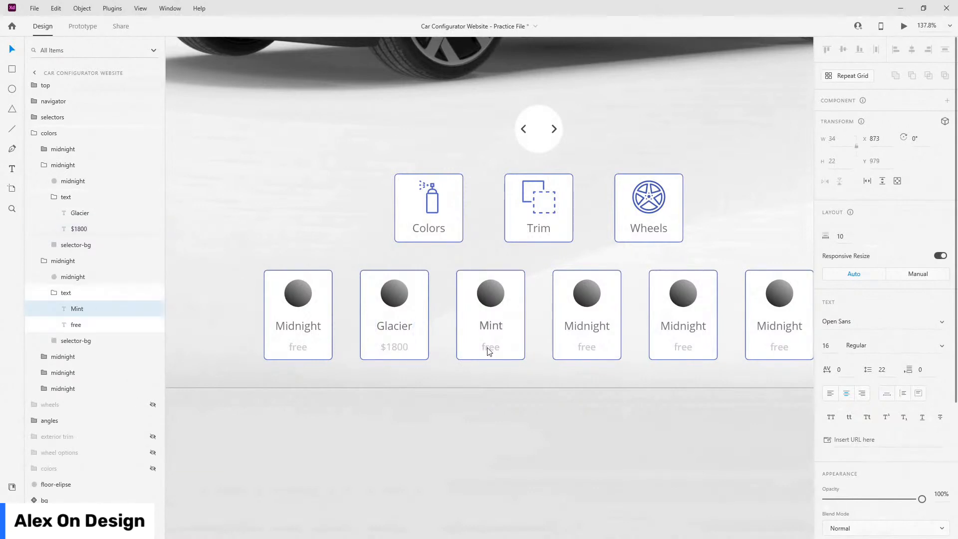
pyautogui.click(489, 347)
pyautogui.doubleClick(491, 347)
pyautogui.write('$1800')
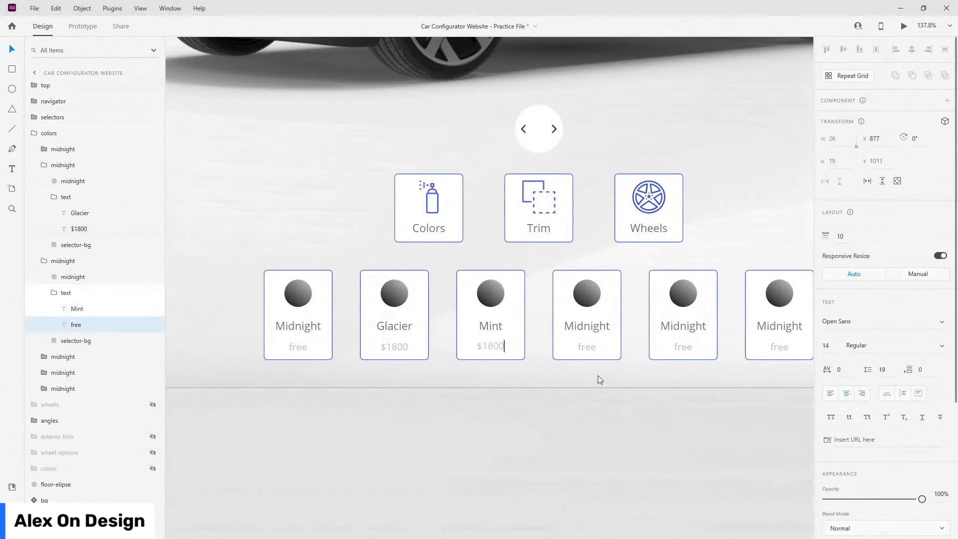
# - Change the fourth color card's name to Oak and its price to $2500
pyautogui.click(593, 341)
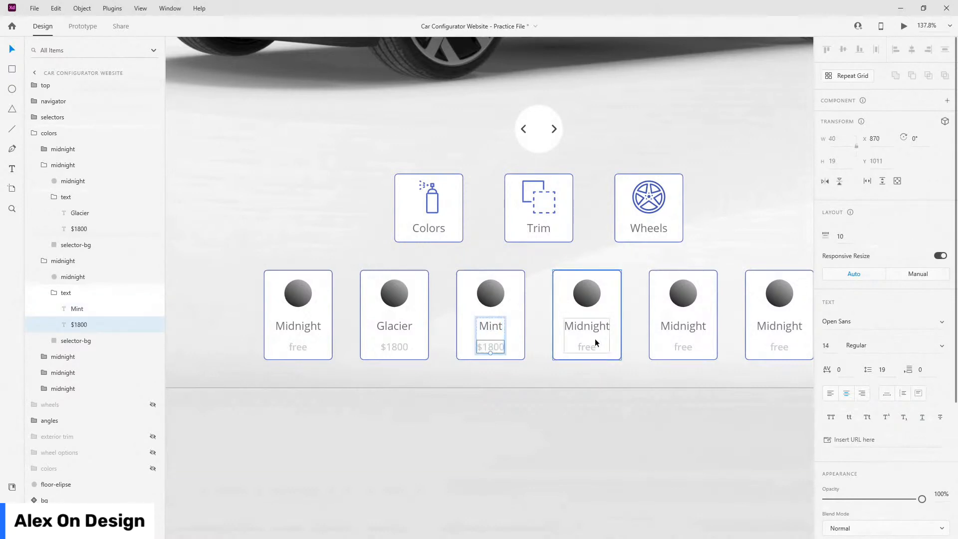
pyautogui.doubleClick(595, 326)
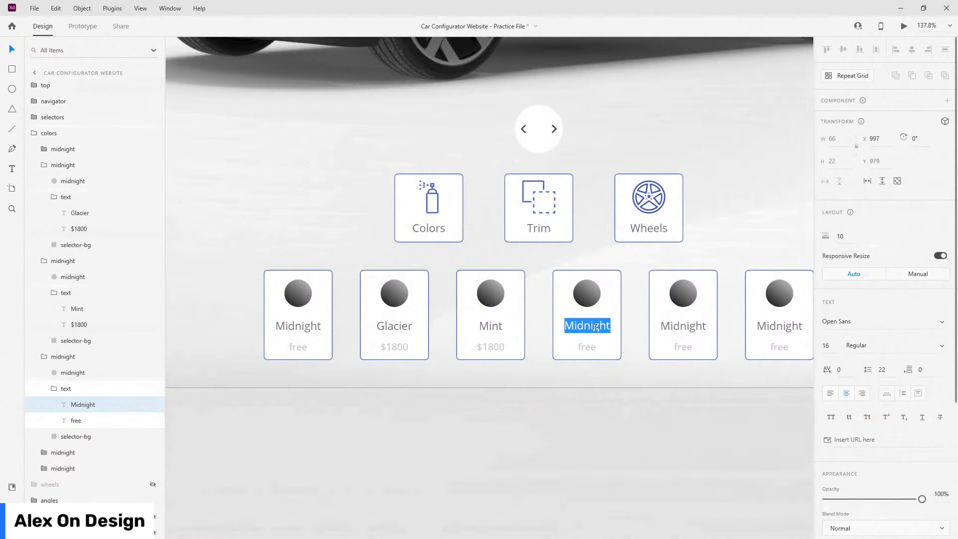
pyautogui.write('Oak')
pyautogui.click(586, 349)
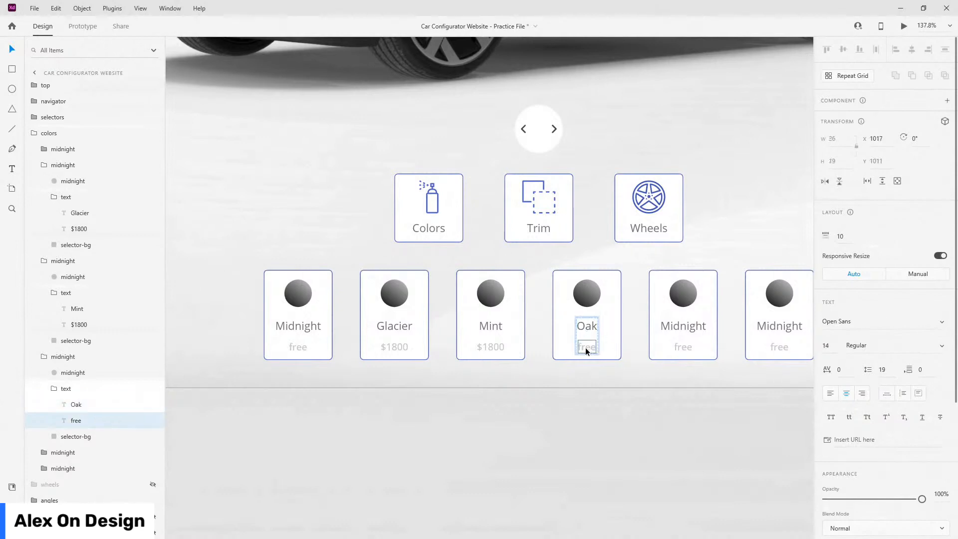
pyautogui.doubleClick(587, 349)
pyautogui.press('BackSpace')
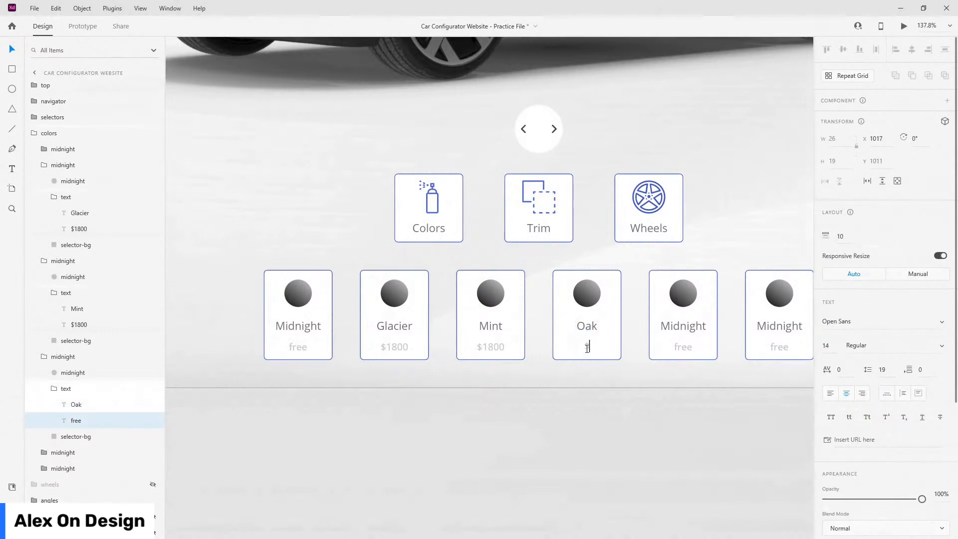
pyautogui.write('$2500')
# - Change the fifth color card's name to Wine and its price to $2500
pyautogui.doubleClick(681, 326)
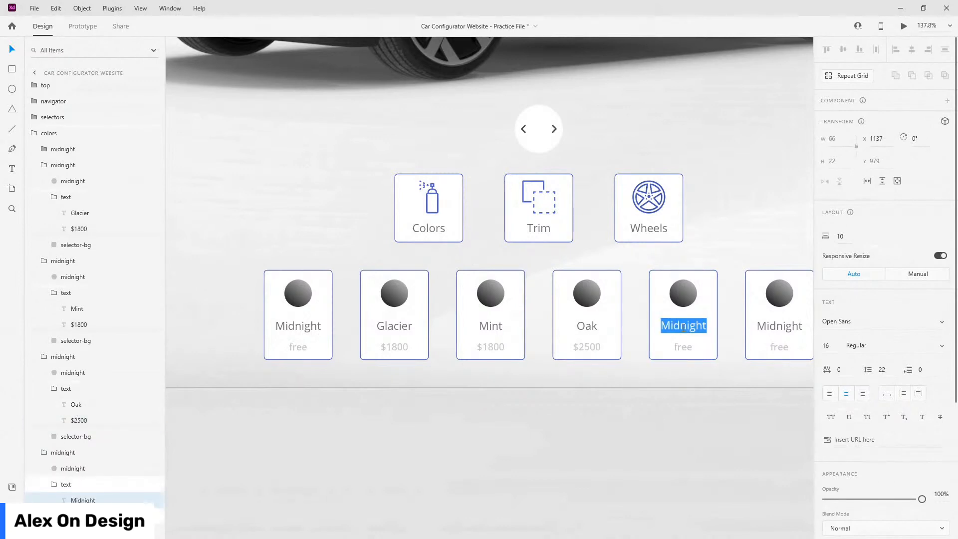
pyautogui.write('Wine')
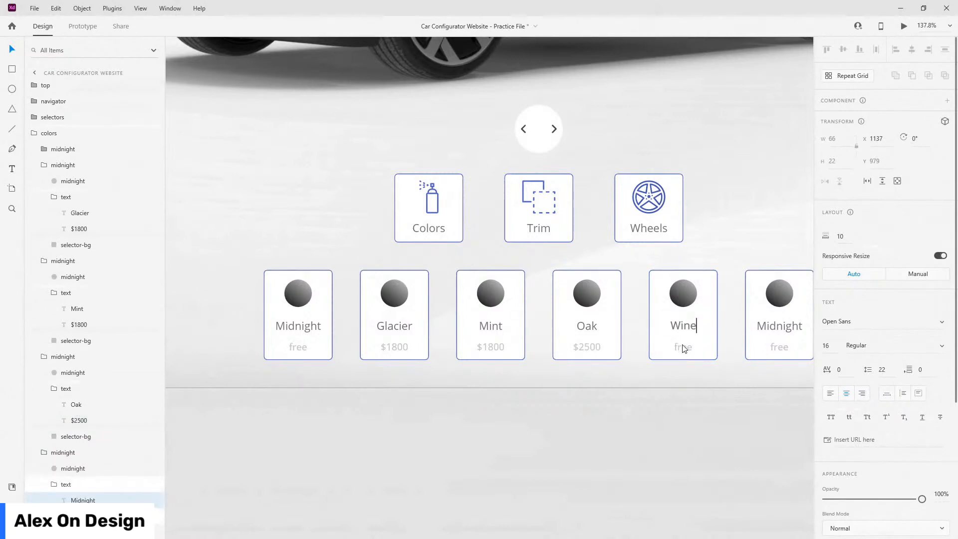
pyautogui.doubleClick(682, 346)
pyautogui.write('$1')
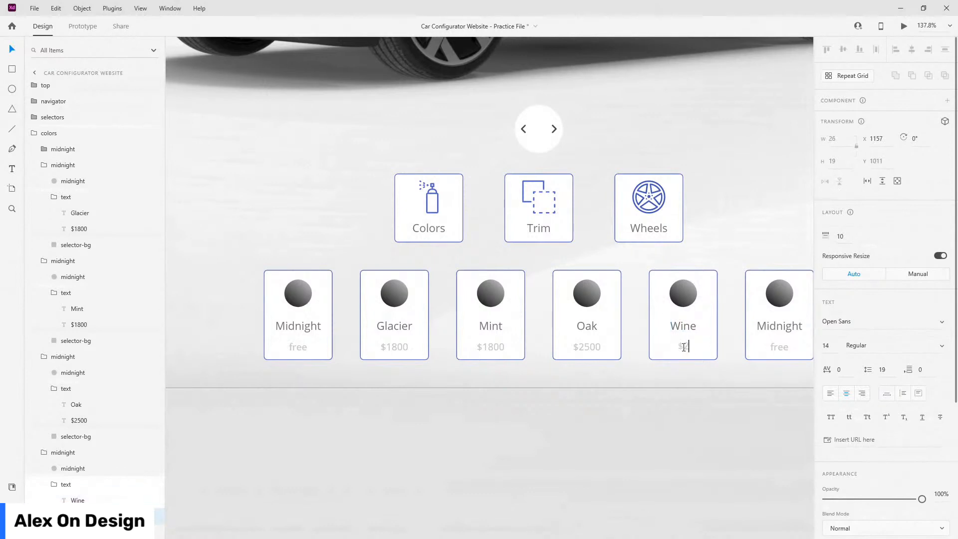
pyautogui.write('100')
pyautogui.press('Escape')
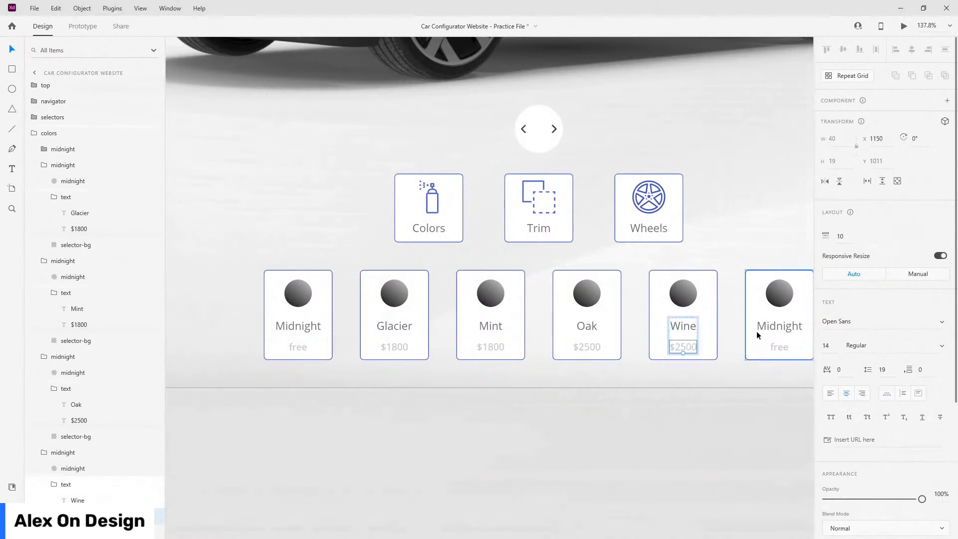
# - Change the sixth color card's name to Royal and its price to $2800
pyautogui.doubleClick(761, 327)
pyautogui.doubleClick(767, 326)
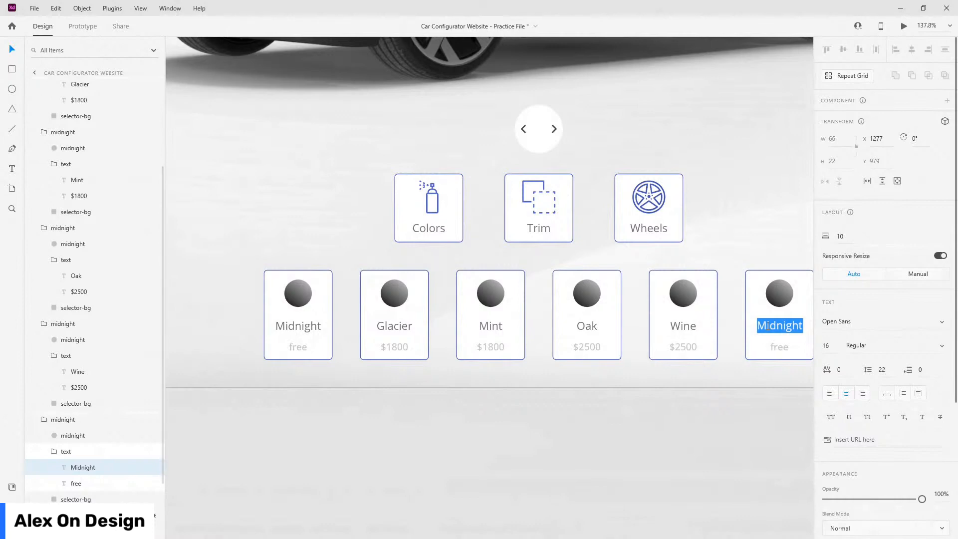
pyautogui.write('Royal')
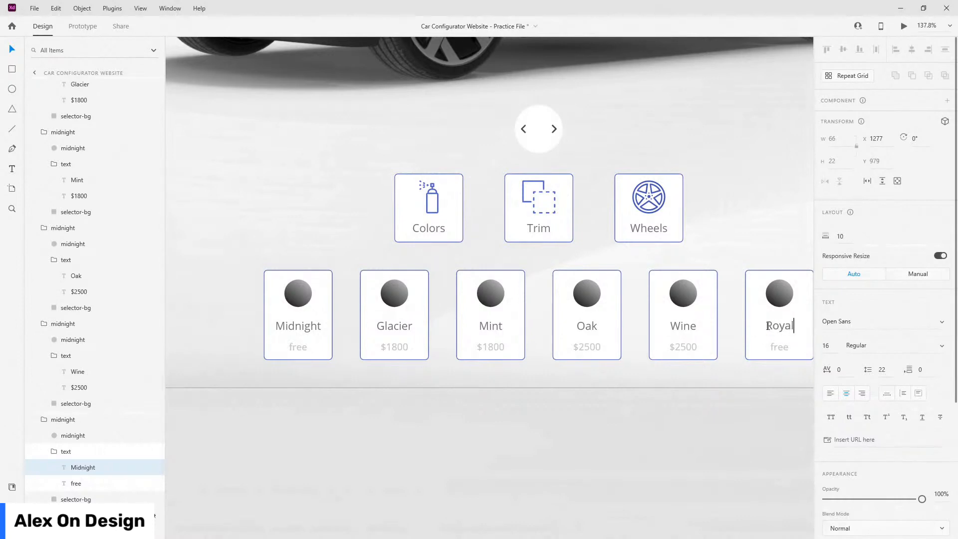
pyautogui.press('Escape')
pyautogui.doubleClick(774, 346)
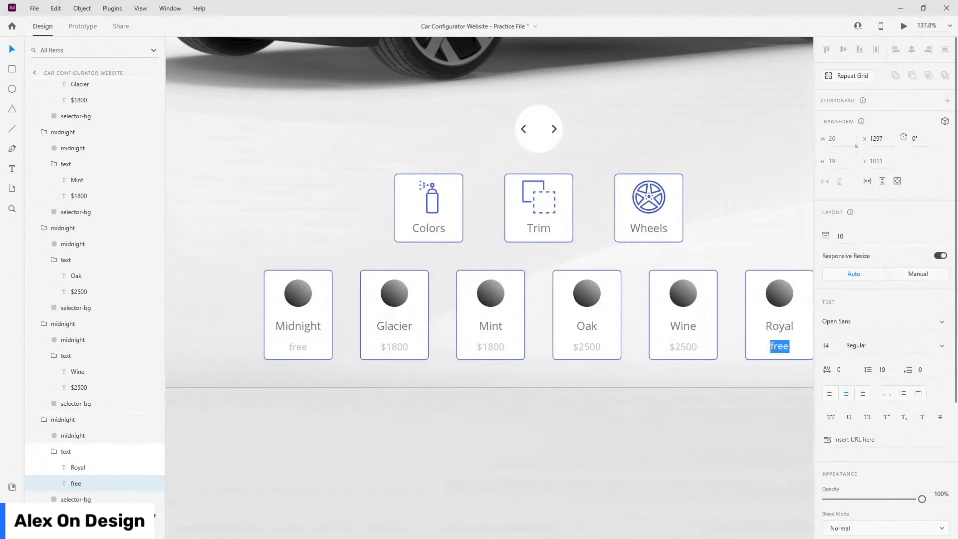
pyautogui.write('$2800')
pyautogui.press('Escape')
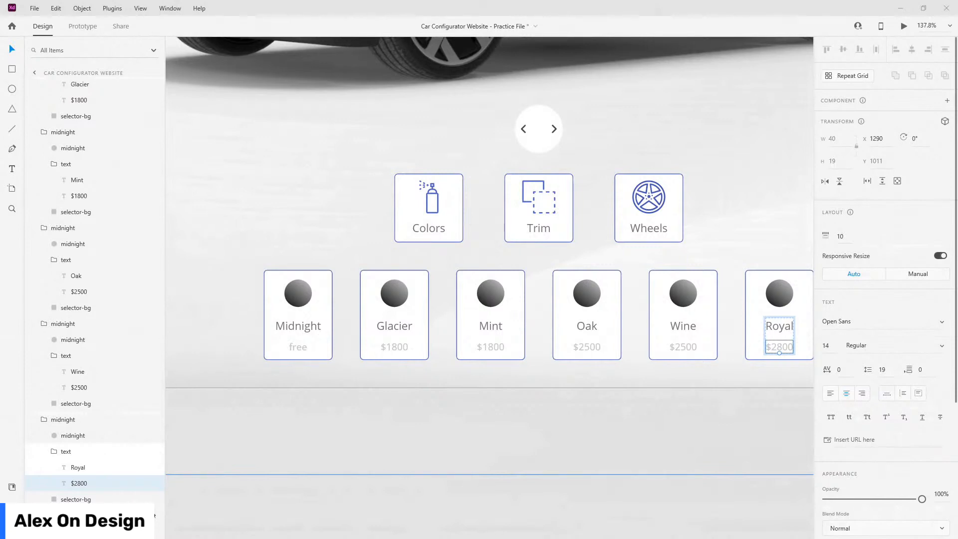
# - Paste the copied light grey gradient appearance onto the Glacier card's swatch
pyautogui.click(400, 289)
pyautogui.rightClick(103, 181)
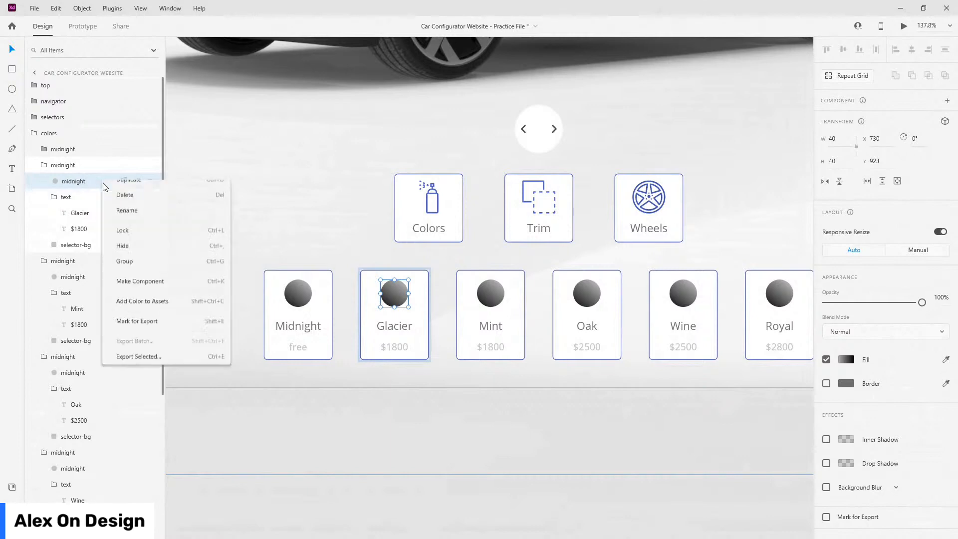
pyautogui.click(128, 234)
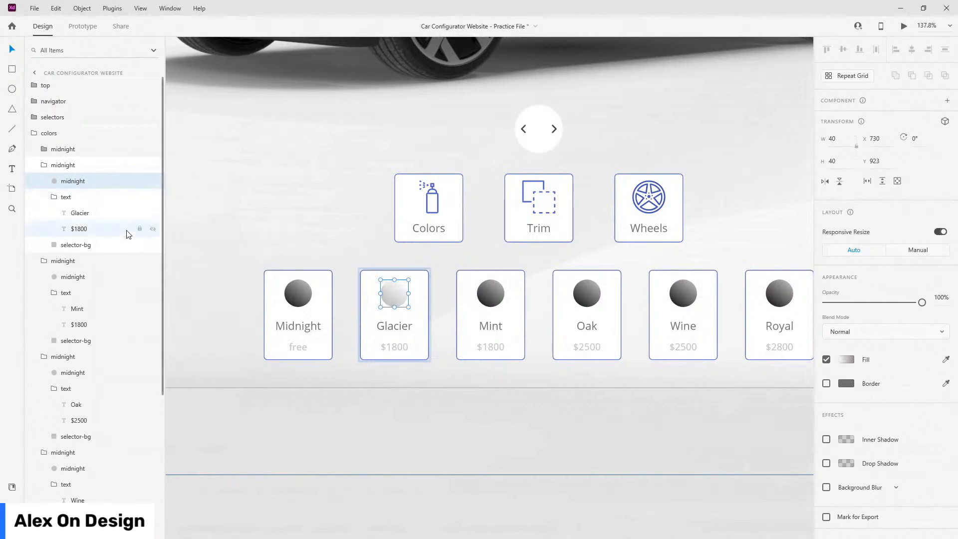
# - Examine the Glacier swatch's darker gradient stop and how the swatch looks in the card row beneath the car
pyautogui.click(844, 359)
pyautogui.click(815, 296)
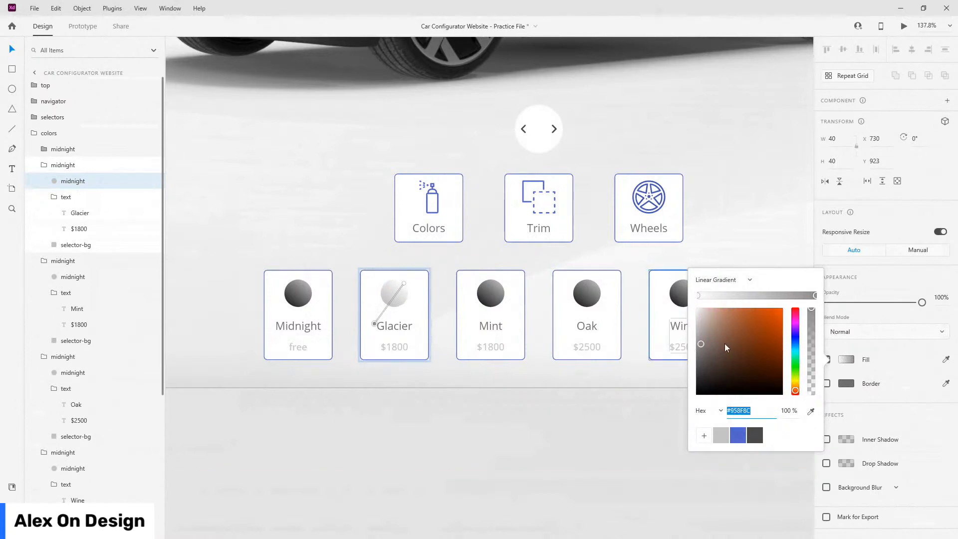
pyautogui.scroll(-3, 492, 220)
pyautogui.scroll(-3, 492, 219)
pyautogui.scroll(3, 497, 160)
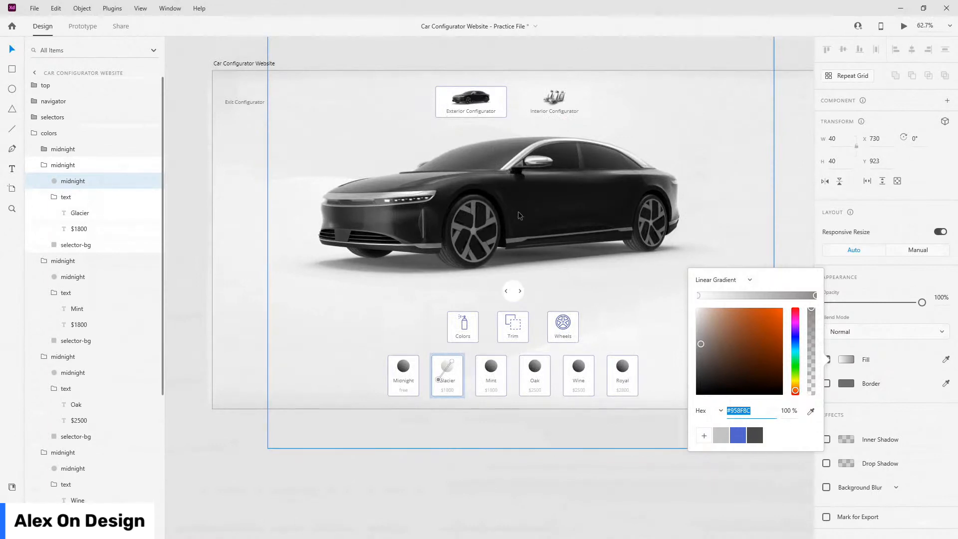
pyautogui.scroll(3, 517, 213)
pyautogui.scroll(-1, 425, 447)
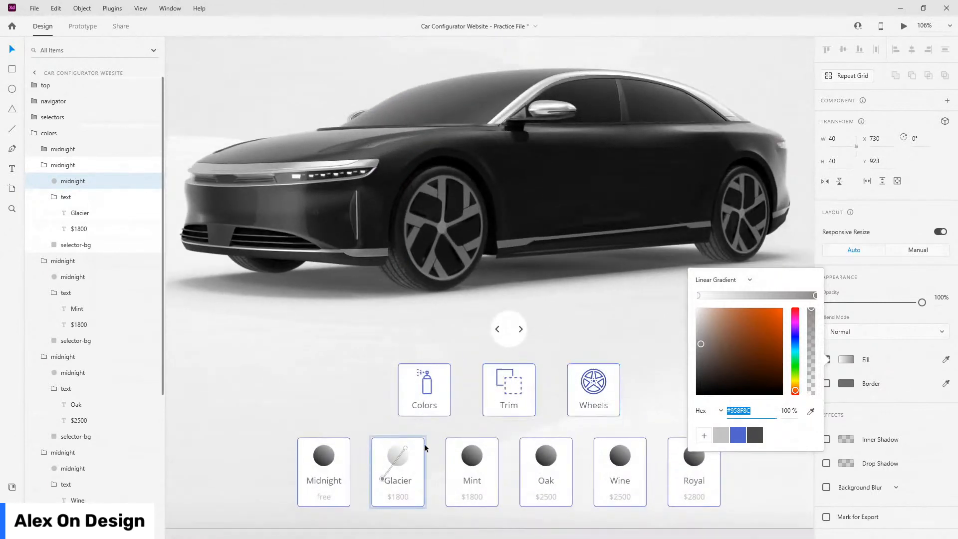
pyautogui.scroll(4, 374, 417)
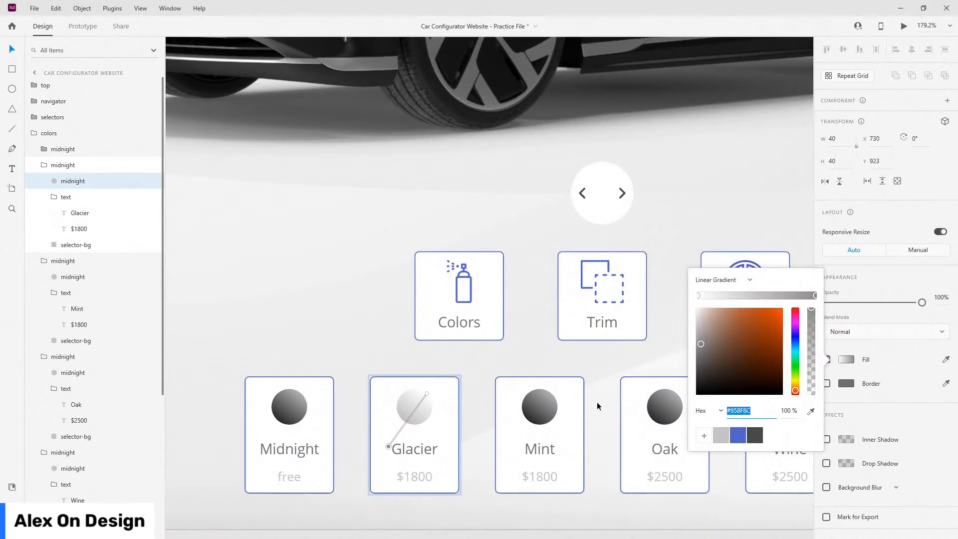
pyautogui.scroll(-5, 219, 278)
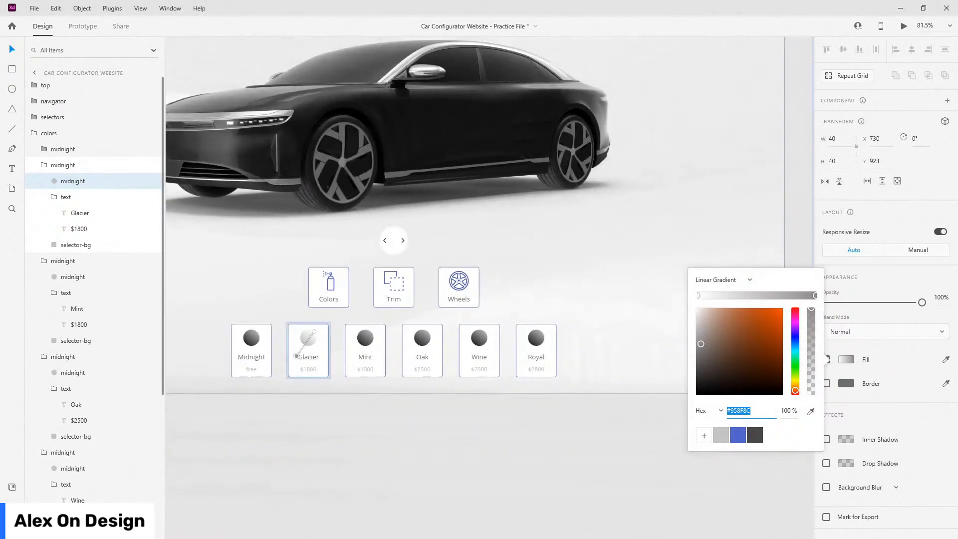
# - Paste the copied teal gradient appearance onto the Mint card's swatch
pyautogui.hotkey('alt', 'Tab')
pyautogui.click(367, 342)
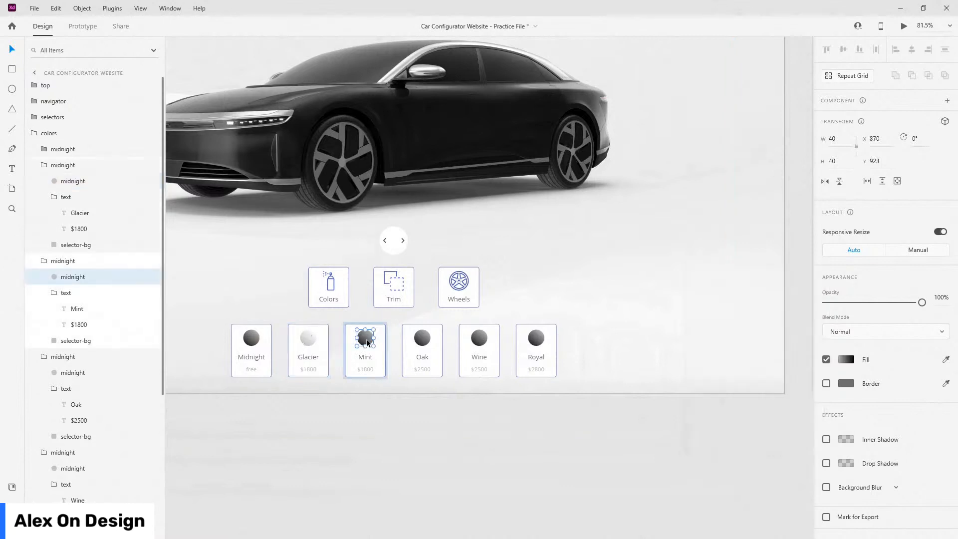
pyautogui.rightClick(64, 279)
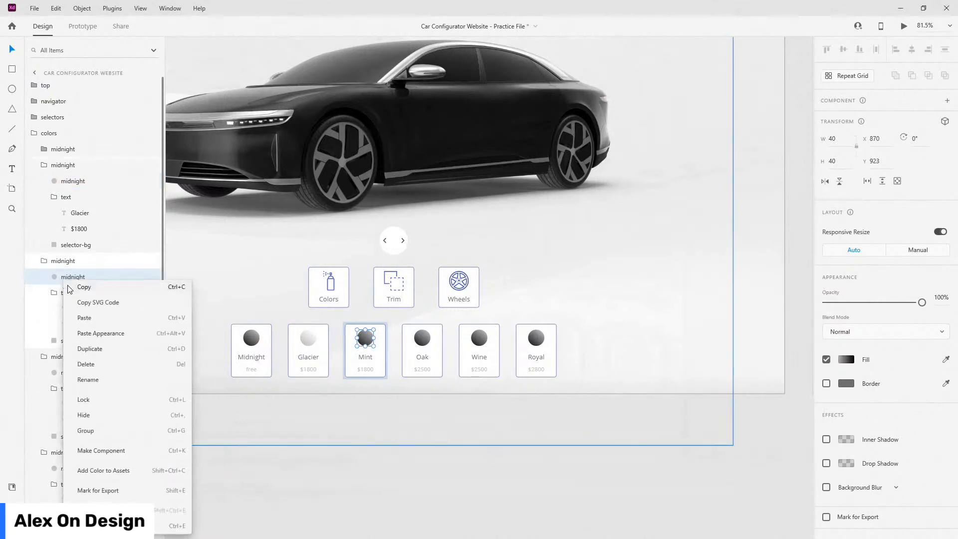
pyautogui.click(85, 334)
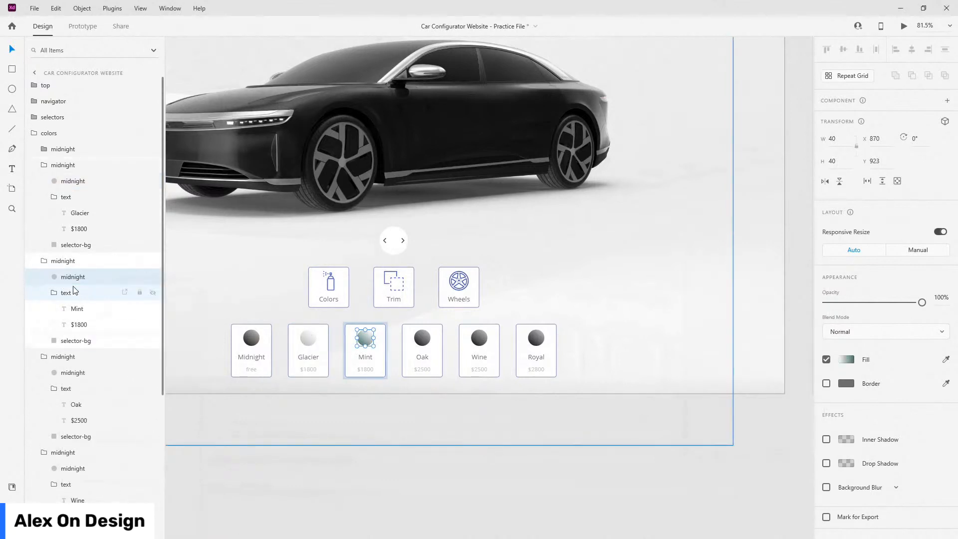
# - Rename the second color card's group and its swatch layer to glacier, and collapse its text and card groups
pyautogui.doubleClick(68, 165)
pyautogui.write('glacier')
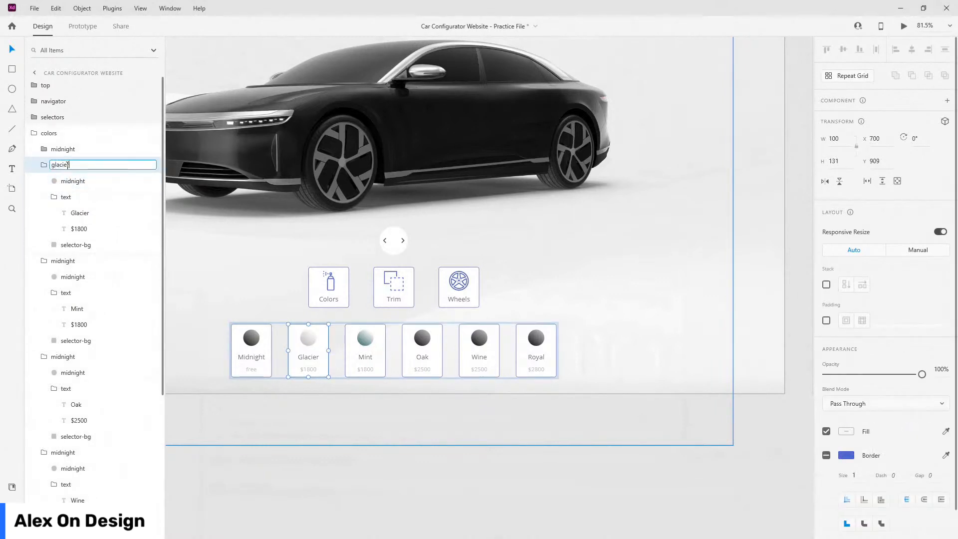
pyautogui.doubleClick(68, 165)
pyautogui.hotkey('ctrl', 'c')
pyautogui.doubleClick(69, 183)
pyautogui.hotkey('ctrl', 'v')
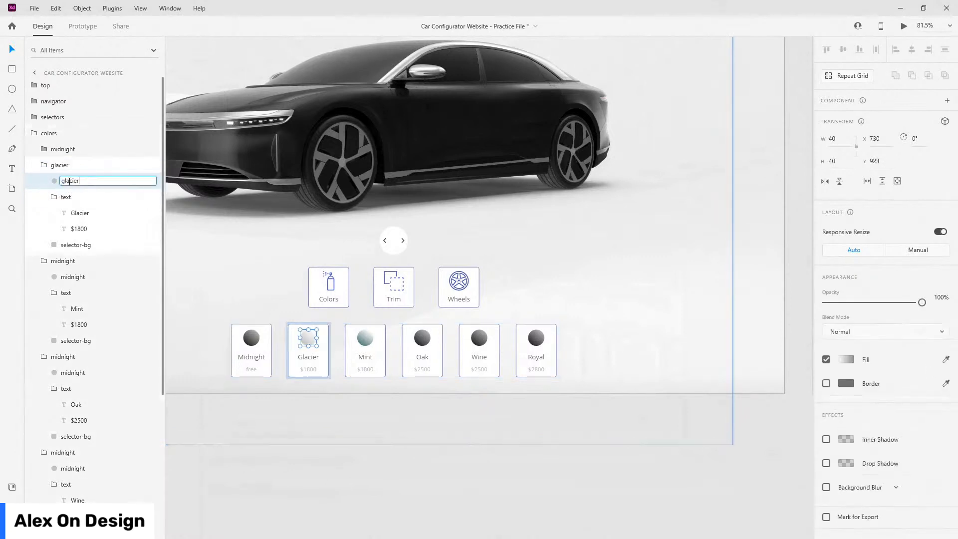
pyautogui.press('Return')
pyautogui.click(54, 198)
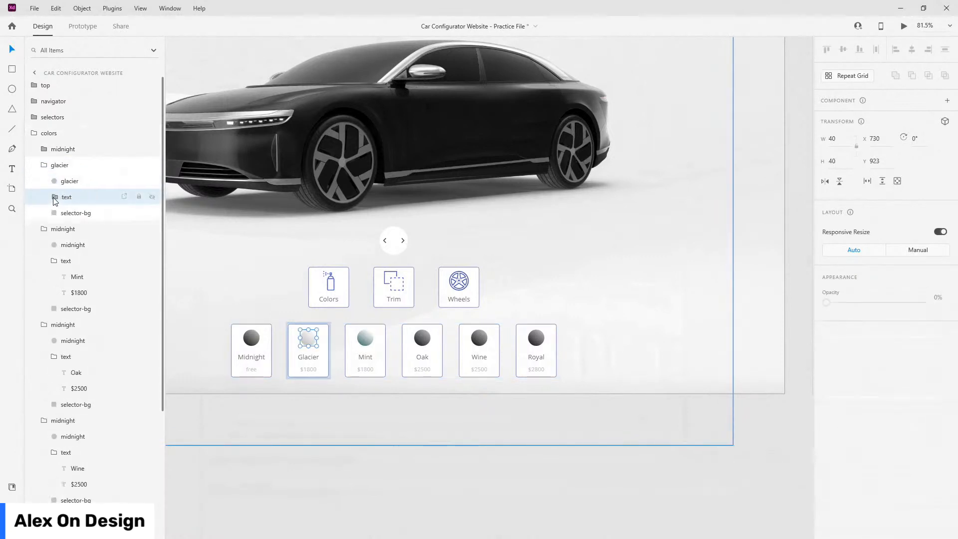
pyautogui.click(44, 165)
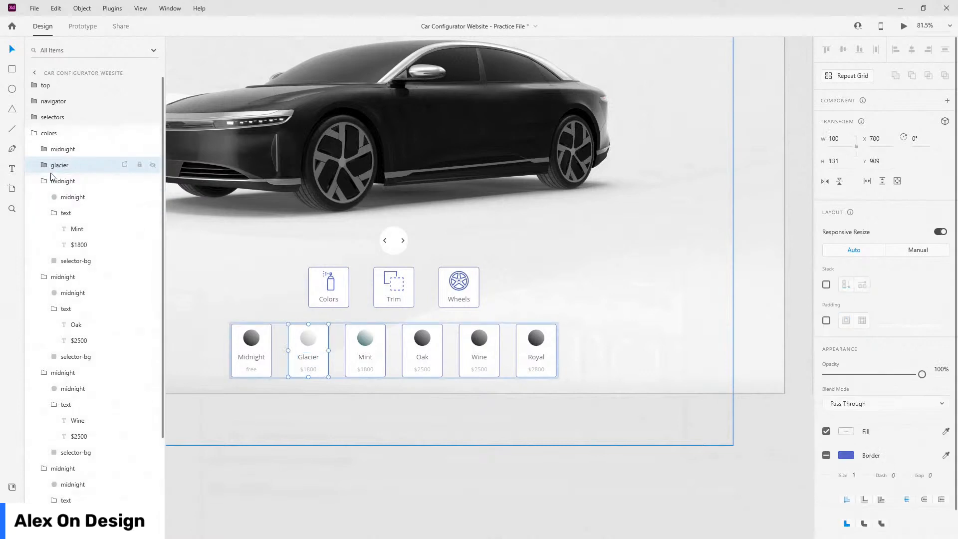
# - Rename the third color card's group and its swatch layer to mint, and check both stops of the swatch's gradient
pyautogui.doubleClick(53, 180)
pyautogui.write('mint')
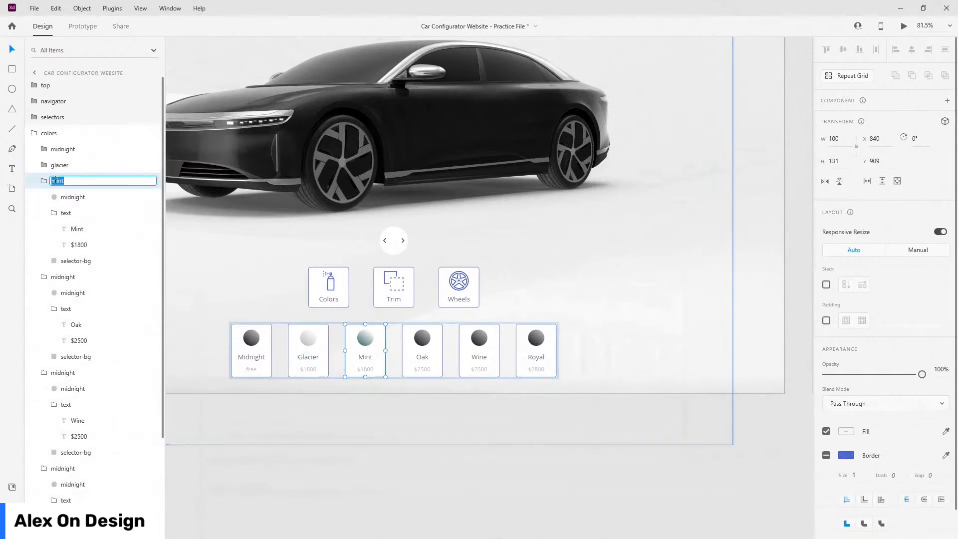
pyautogui.press('Return')
pyautogui.doubleClick(63, 198)
pyautogui.write('mint')
pyautogui.press('Return')
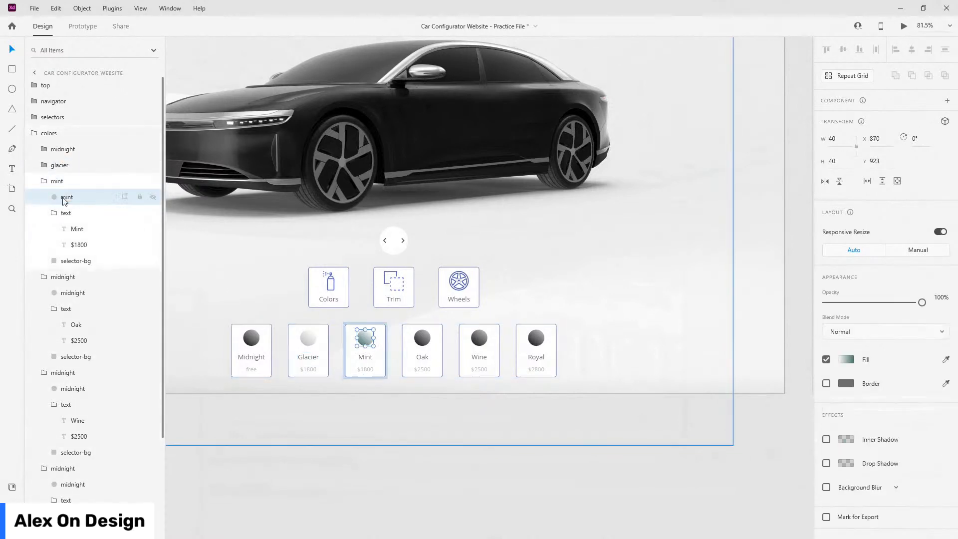
pyautogui.scroll(5, 330, 355)
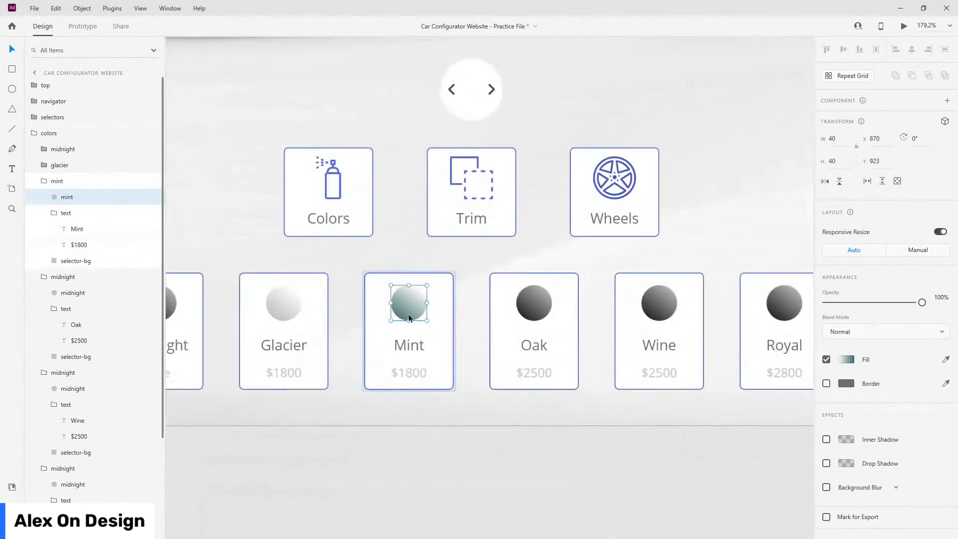
pyautogui.click(846, 359)
pyautogui.click(699, 295)
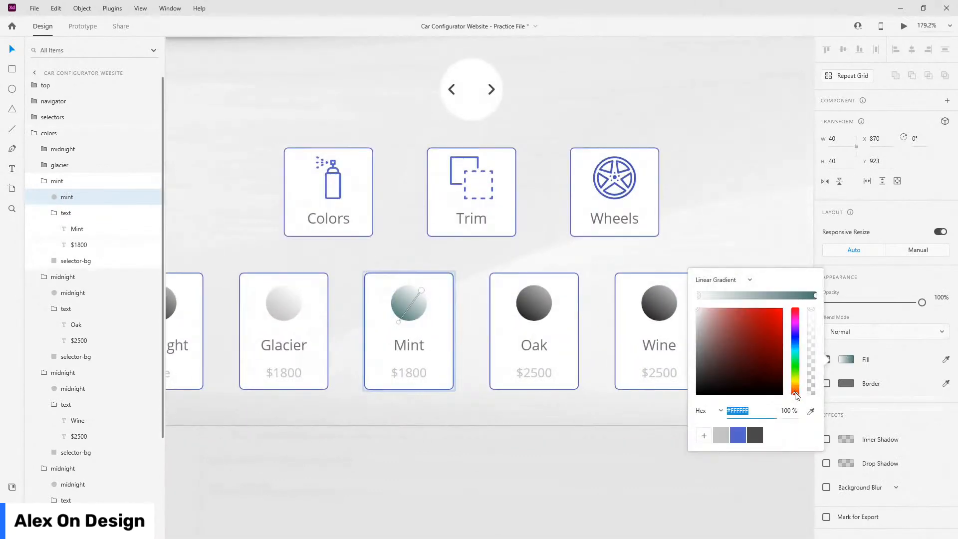
pyautogui.click(815, 295)
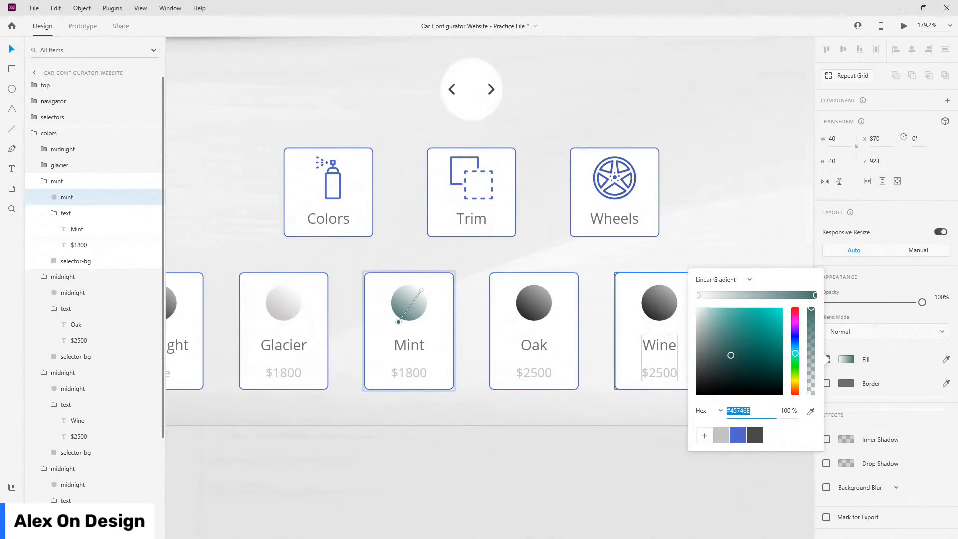
# - Rename the fourth color card's group and its swatch layer to oak, and collapse its text group
pyautogui.hotkey('alt', 'Tab')
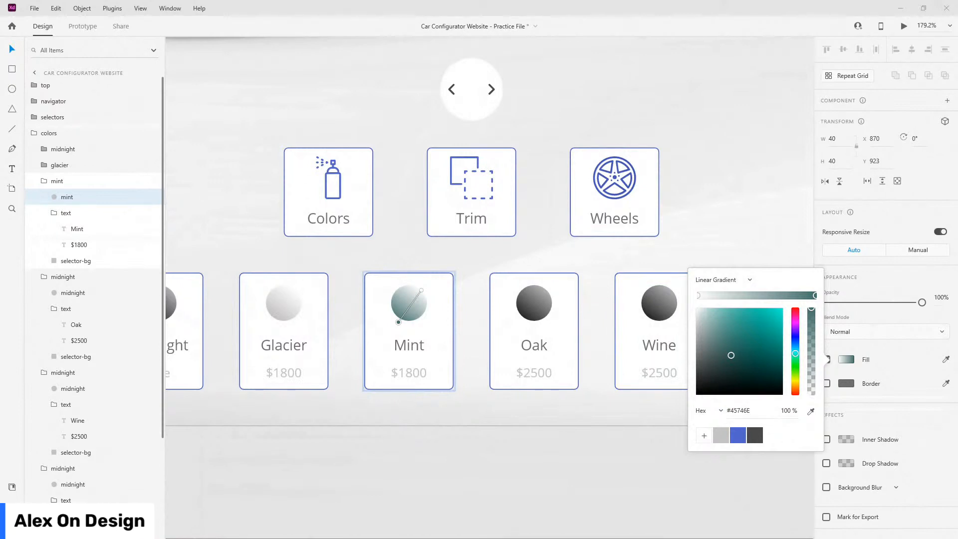
pyautogui.click(518, 295)
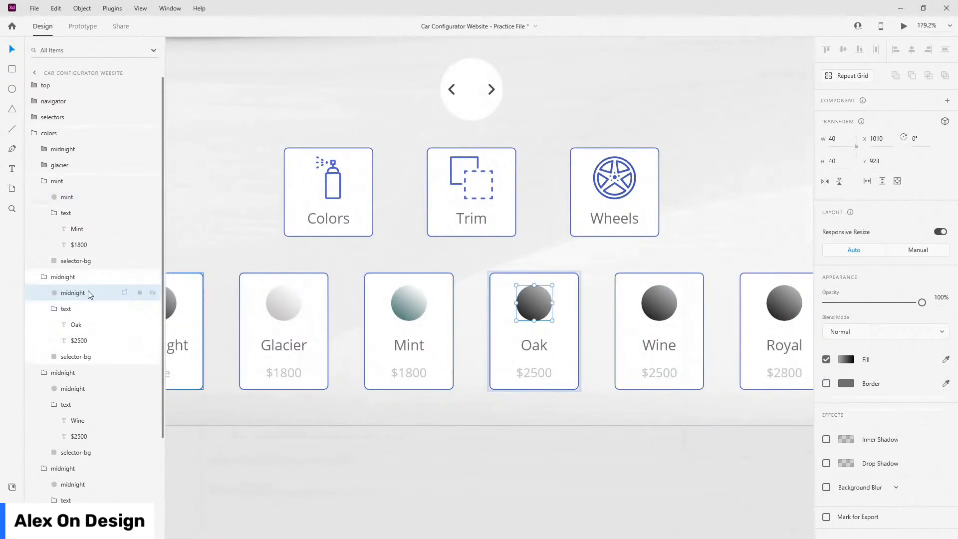
pyautogui.doubleClick(71, 277)
pyautogui.write('oak')
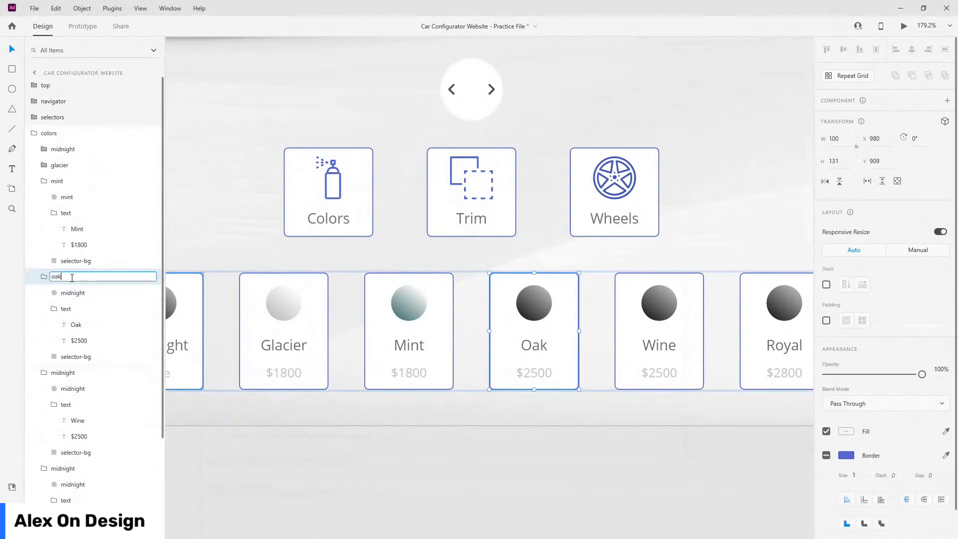
pyautogui.press('Tab')
pyautogui.write('oak')
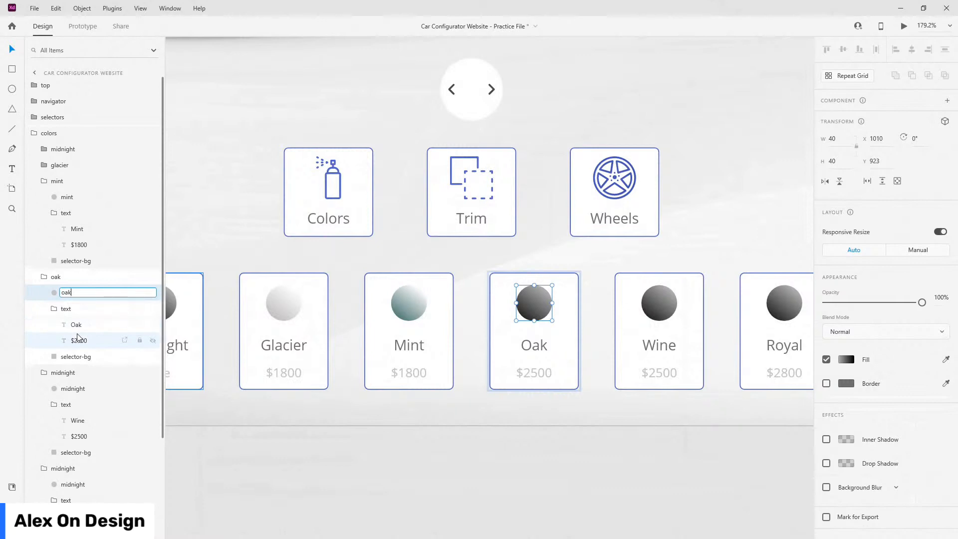
pyautogui.click(56, 309)
pyautogui.click(68, 292)
pyautogui.rightClick(68, 292)
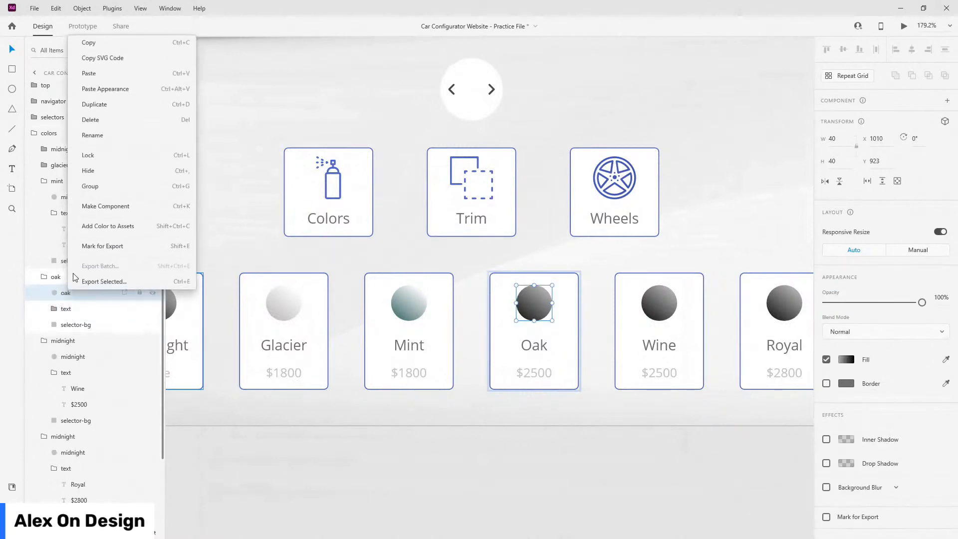
pyautogui.click(100, 72)
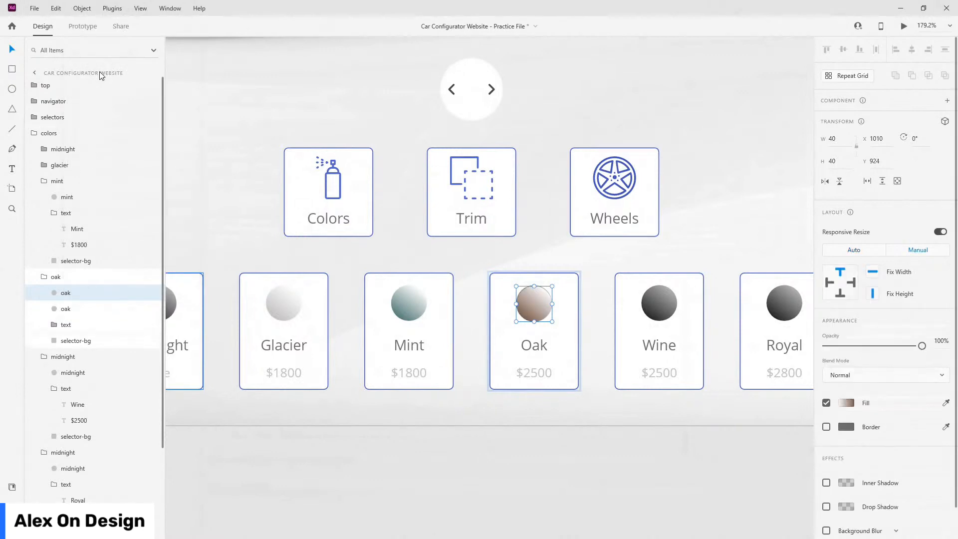
pyautogui.hotkey('ctrl', 'z')
# - Paste the copied brown gradient appearance onto the Oak card's swatch and check its gradient stops
pyautogui.rightClick(68, 290)
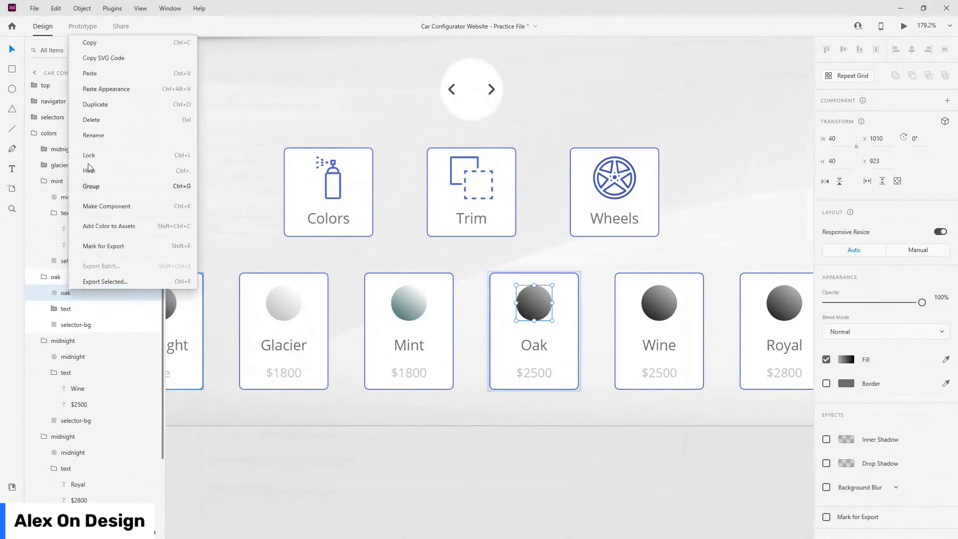
pyautogui.click(105, 86)
pyautogui.click(844, 360)
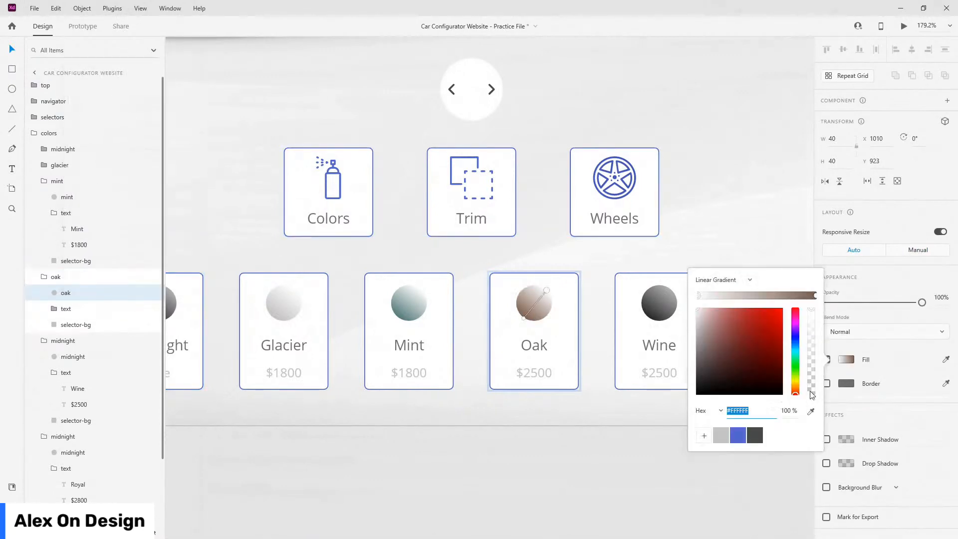
pyautogui.click(815, 295)
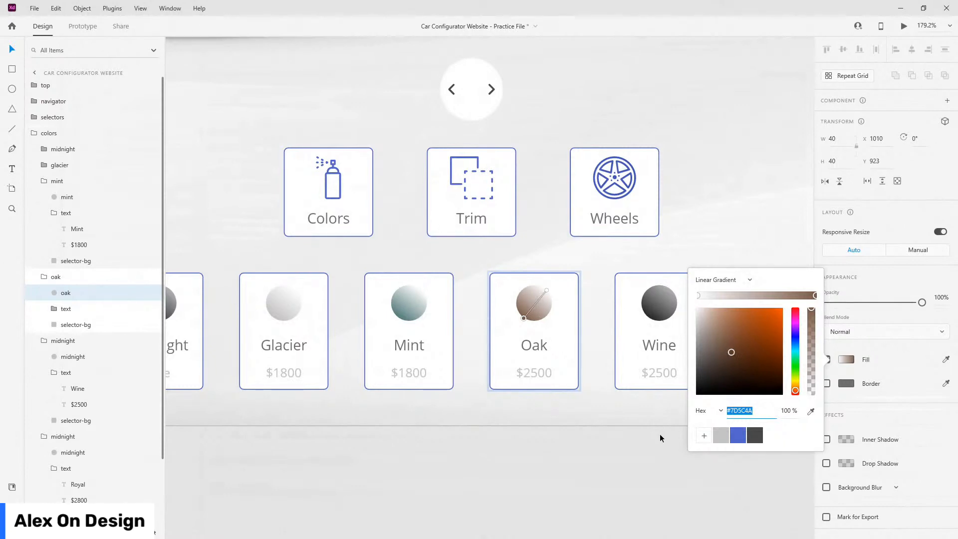
# - Collapse the oak and mint card groups in the layer list and select the Wine card's group
pyautogui.click(43, 277)
pyautogui.click(53, 213)
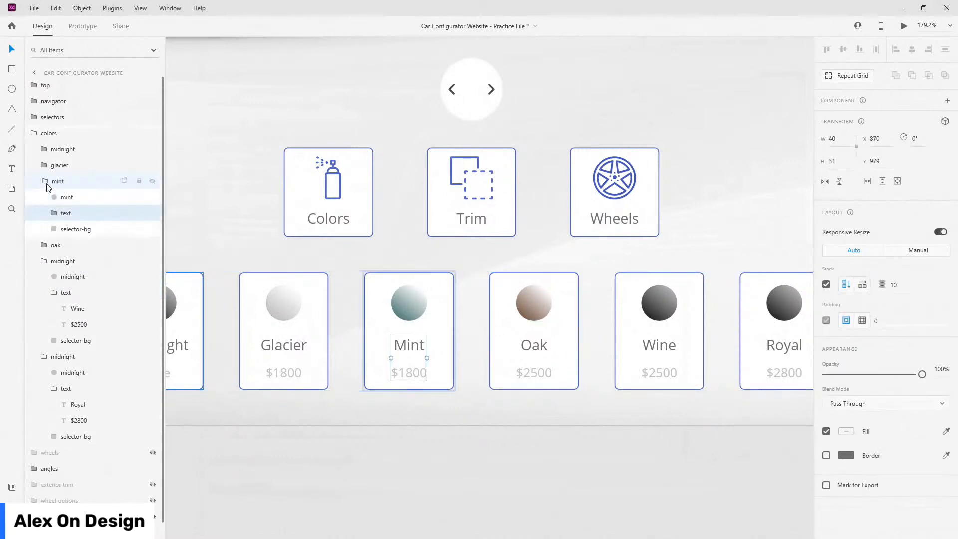
pyautogui.click(46, 181)
pyautogui.click(62, 212)
pyautogui.scroll(-3, 391, 309)
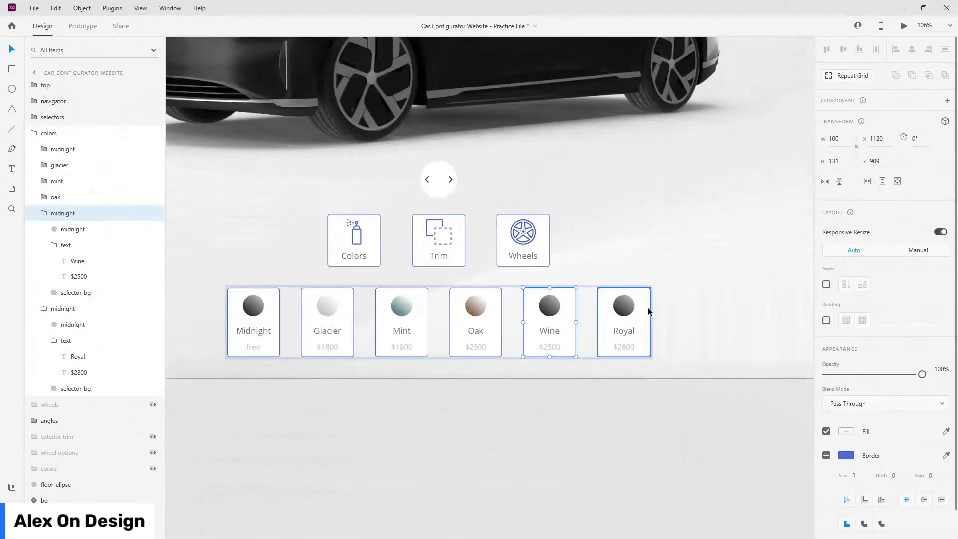
pyautogui.scroll(-4, 647, 310)
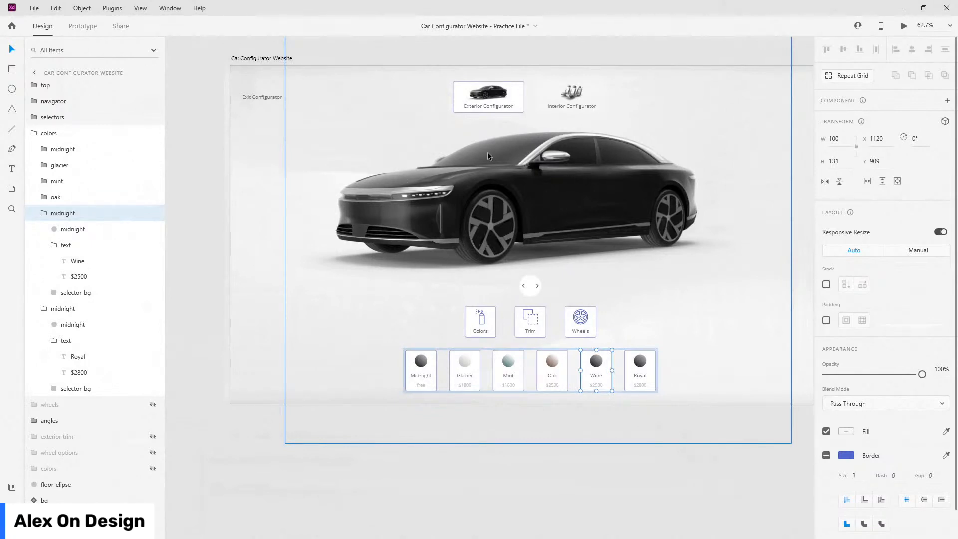
# - Paste the copied red gradient appearance onto the Wine card's swatch
pyautogui.scroll(4, 661, 374)
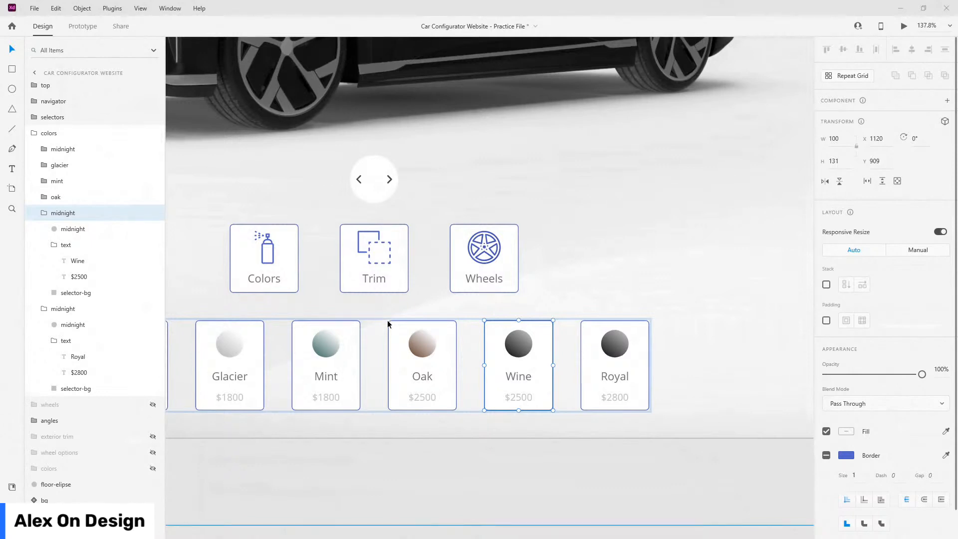
pyautogui.doubleClick(514, 341)
pyautogui.rightClick(69, 232)
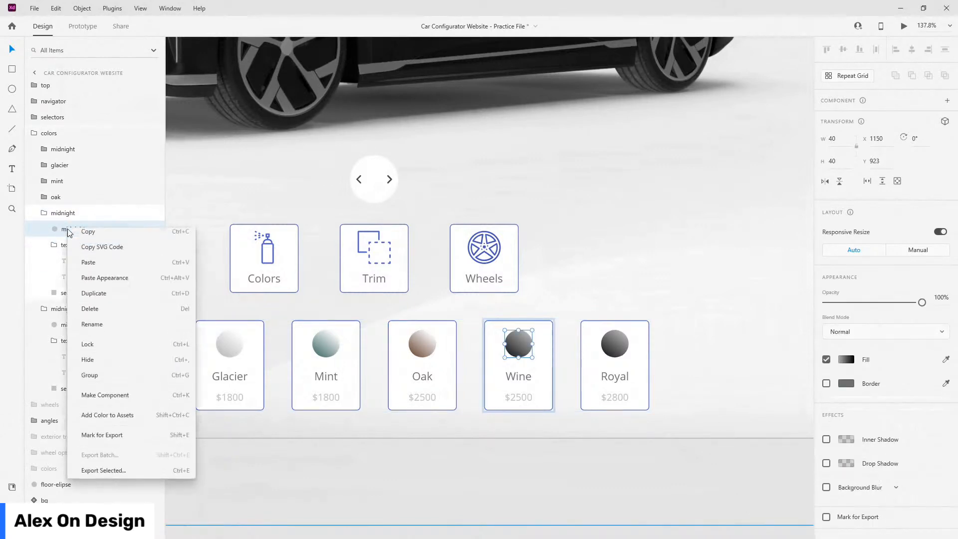
pyautogui.click(103, 282)
# - Rename the Wine card's swatch layer and its group to wine
pyautogui.doubleClick(74, 229)
pyautogui.write('wine')
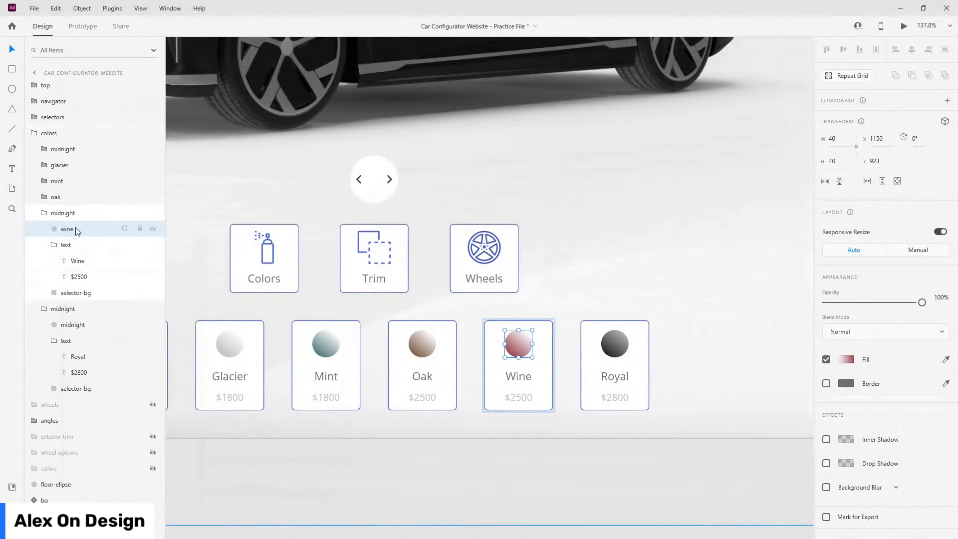
pyautogui.doubleClick(58, 213)
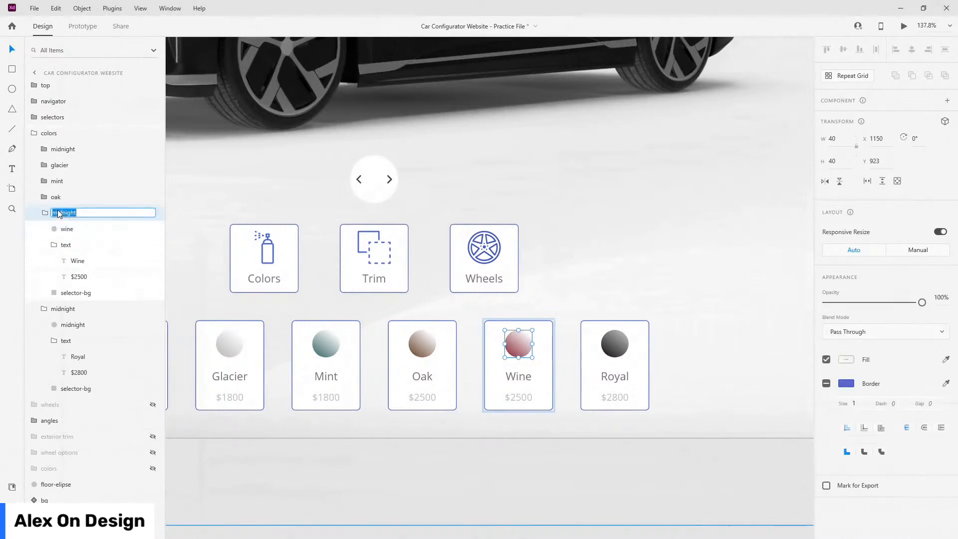
pyautogui.write('wine')
# - Check the Wine swatch's gradient stops and collapse the wine group in the layer list
pyautogui.click(66, 228)
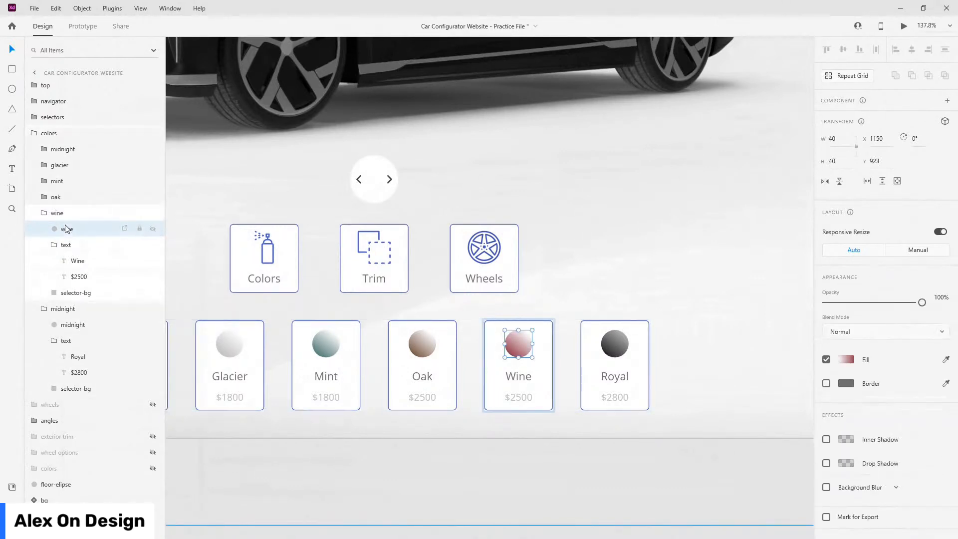
pyautogui.click(845, 359)
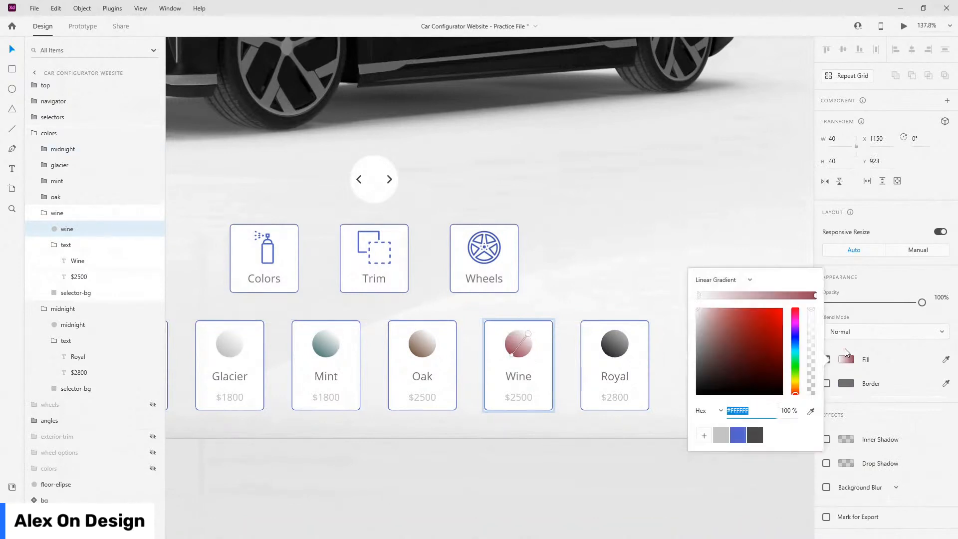
pyautogui.click(815, 296)
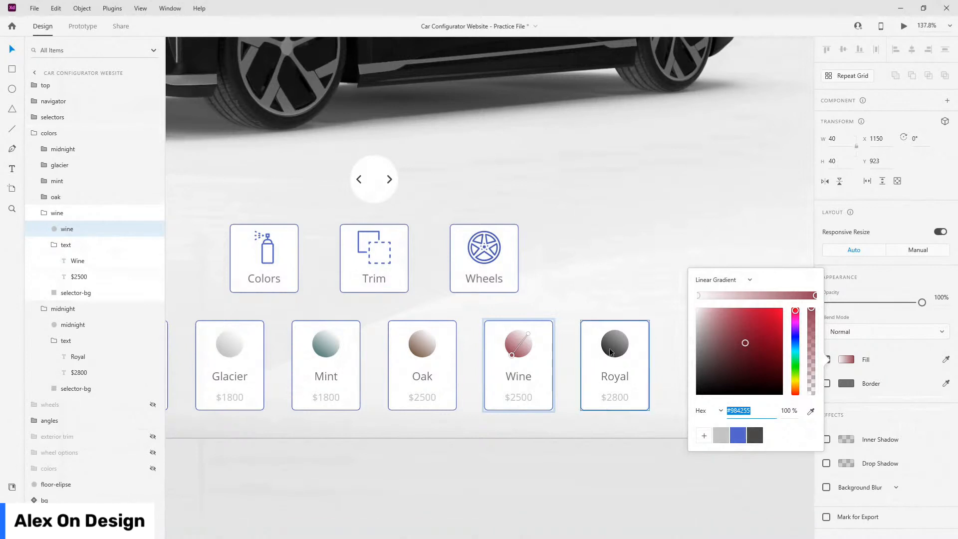
pyautogui.click(54, 244)
pyautogui.click(47, 219)
pyautogui.click(45, 213)
# - Rename the Royal card's group and its swatch layer to royal
pyautogui.doubleClick(59, 228)
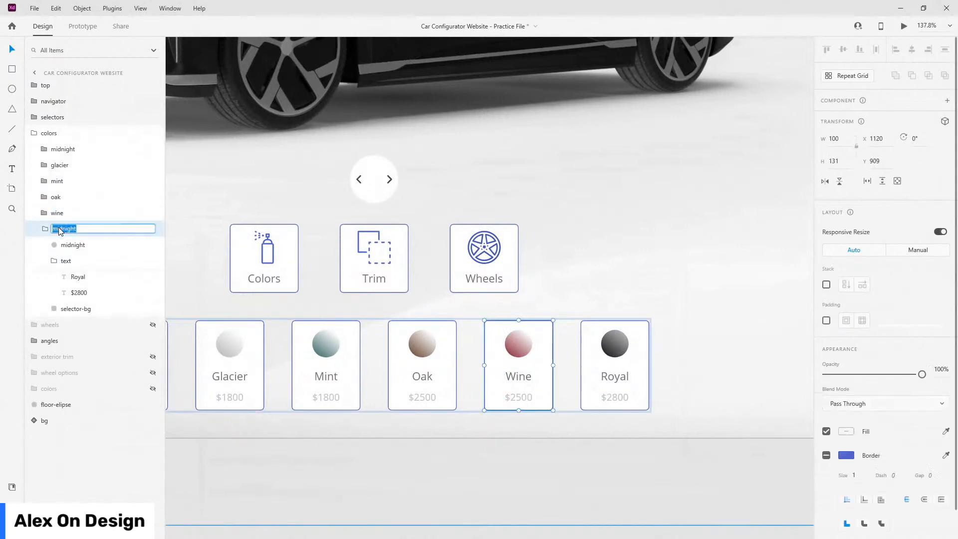
pyautogui.write('royal')
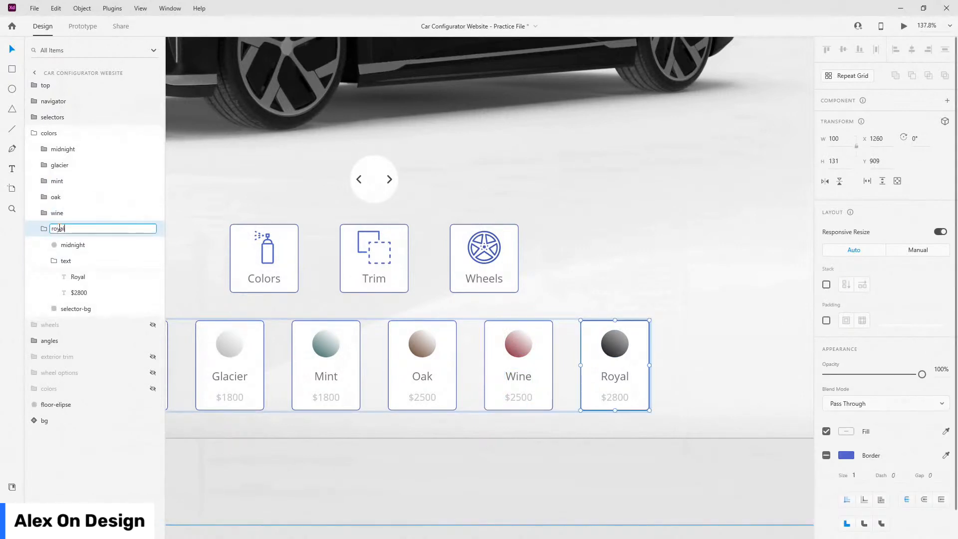
pyautogui.press('Return')
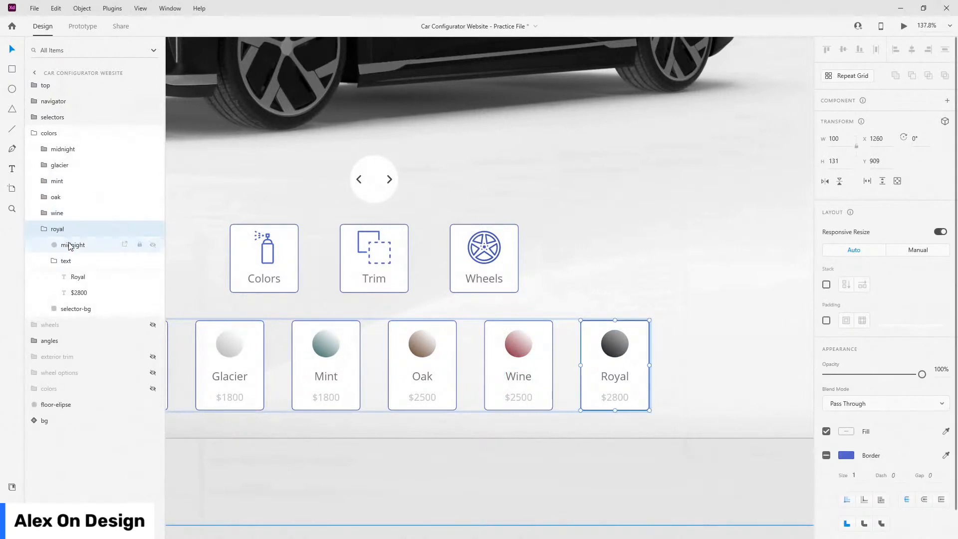
pyautogui.doubleClick(65, 244)
pyautogui.write('royal')
pyautogui.press('Return')
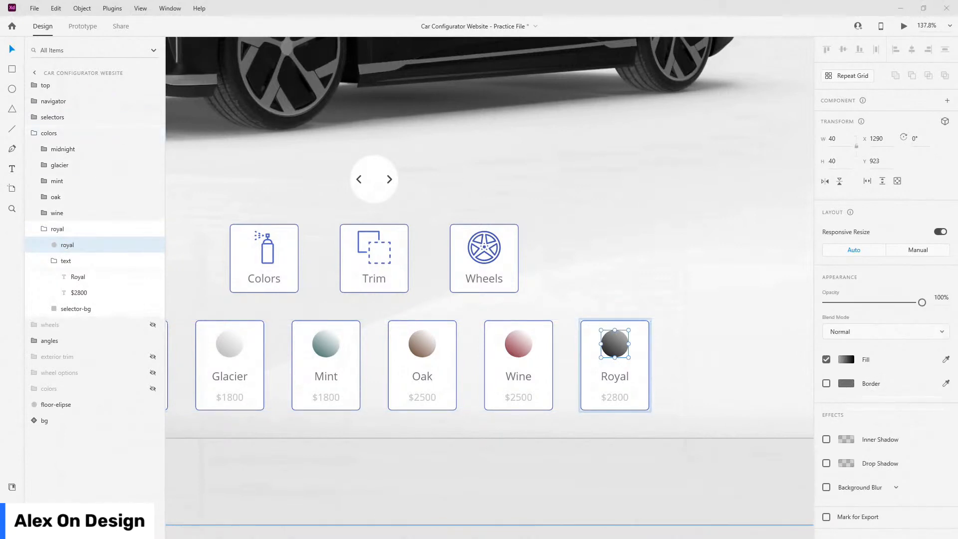
# - Paste the copied blue gradient appearance onto the Royal card's swatch and check its gradient stops
pyautogui.rightClick(69, 244)
pyautogui.click(107, 294)
pyautogui.click(846, 359)
pyautogui.click(815, 295)
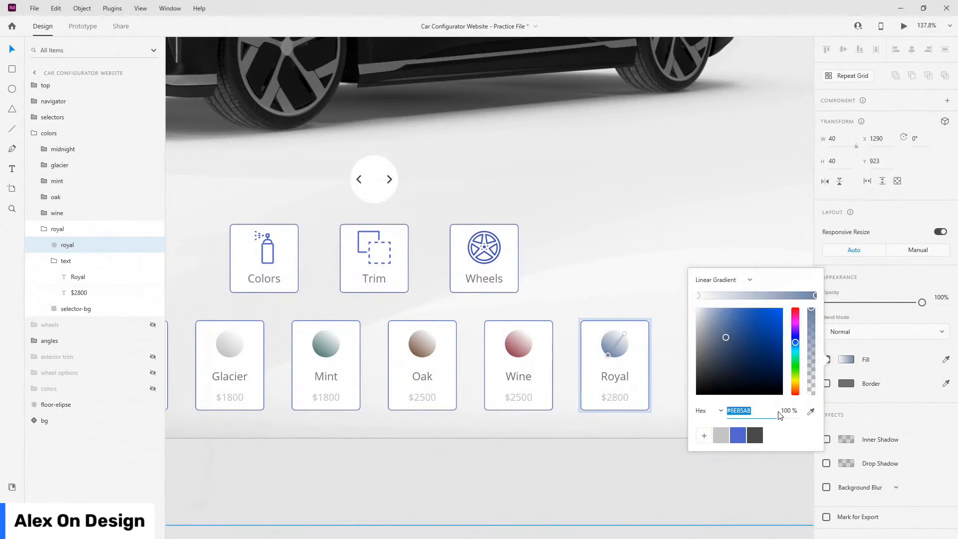
# - Collapse the royal card's group and the whole colors group in the layer list, leaving the colors group selected
pyautogui.click(54, 261)
pyautogui.click(43, 229)
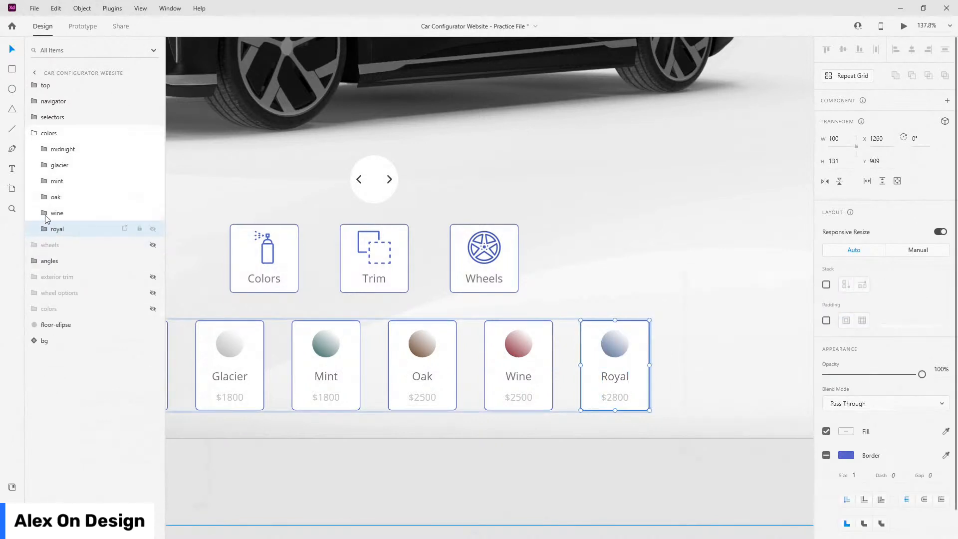
pyautogui.click(34, 132)
pyautogui.scroll(-2, 716, 303)
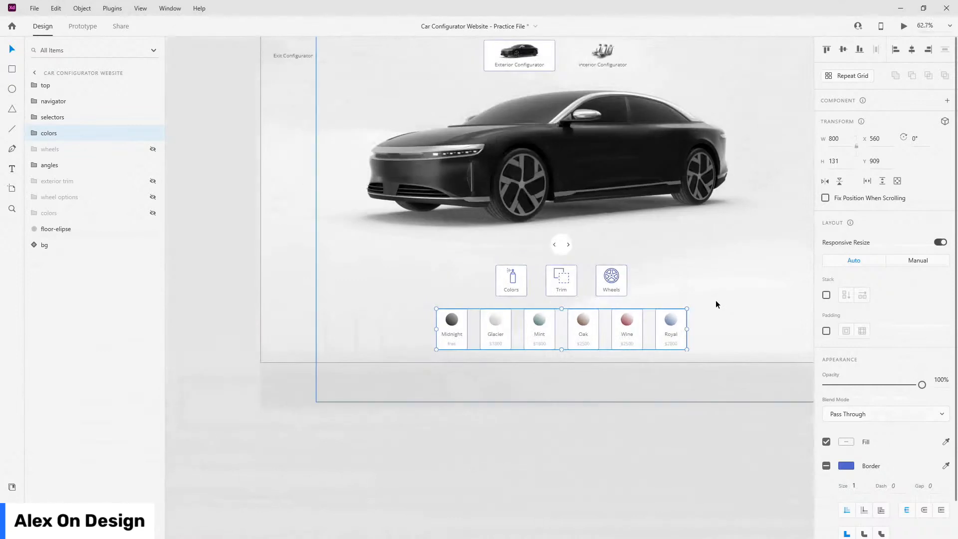
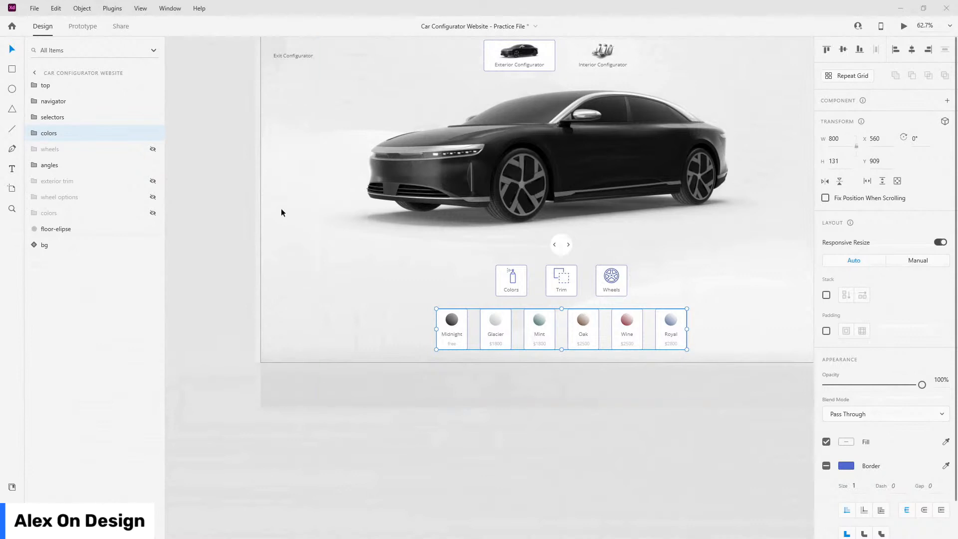
# - Duplicate the colors group and rename the copy exterior trim
pyautogui.hotkey('ctrl', 'd')
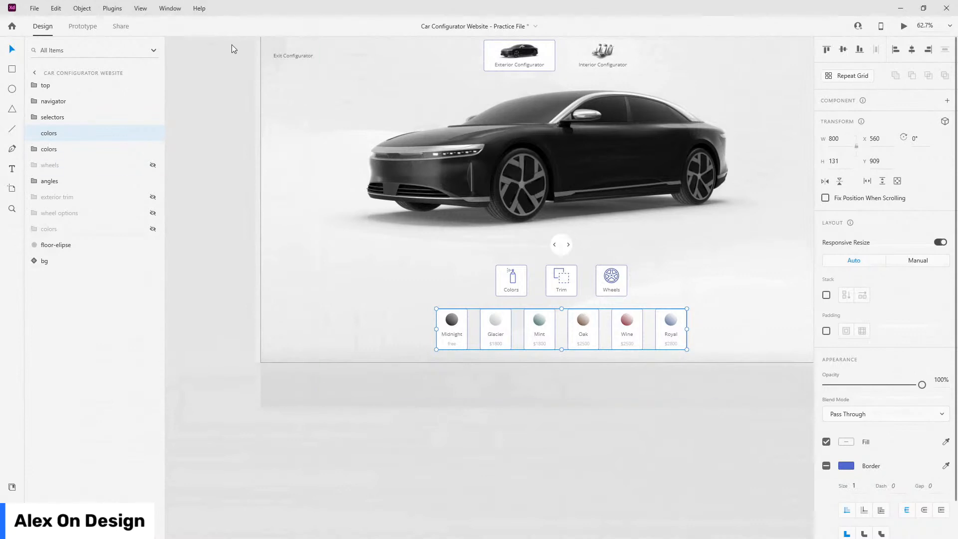
pyautogui.doubleClick(51, 133)
pyautogui.write('ex')
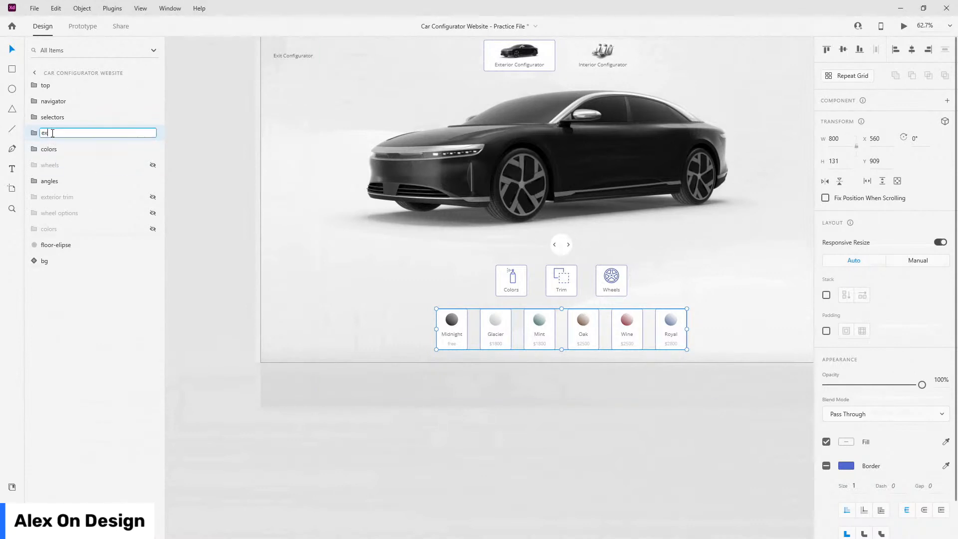
pyautogui.write('tr')
pyautogui.hotkey('ctrl', 'a')
pyautogui.write('exterior trim')
pyautogui.press('Return')
# - Delete the mint, oak, wine and royal cards from the exterior trim group
pyautogui.click(34, 133)
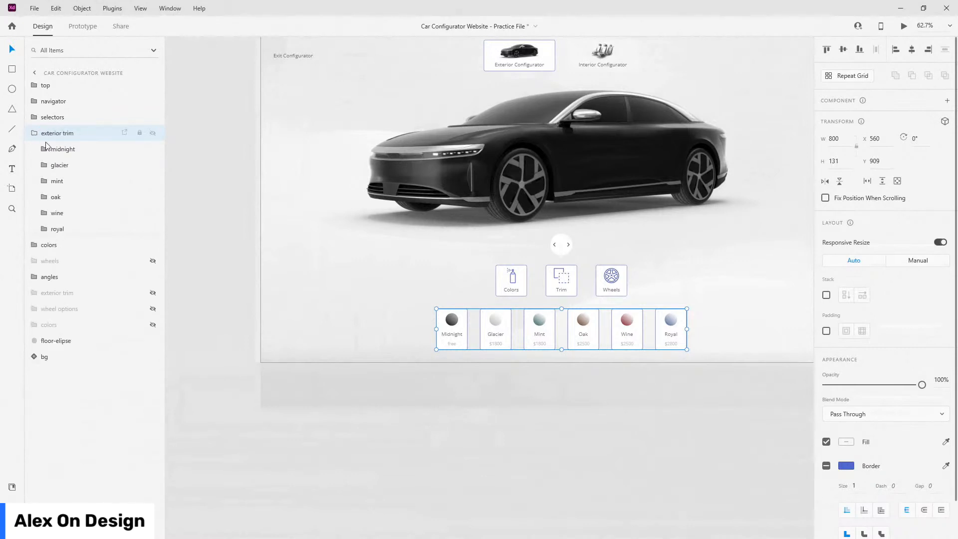
pyautogui.click(64, 181)
pyautogui.keyDown('shift'); pyautogui.click(64, 230); pyautogui.keyUp('shift')
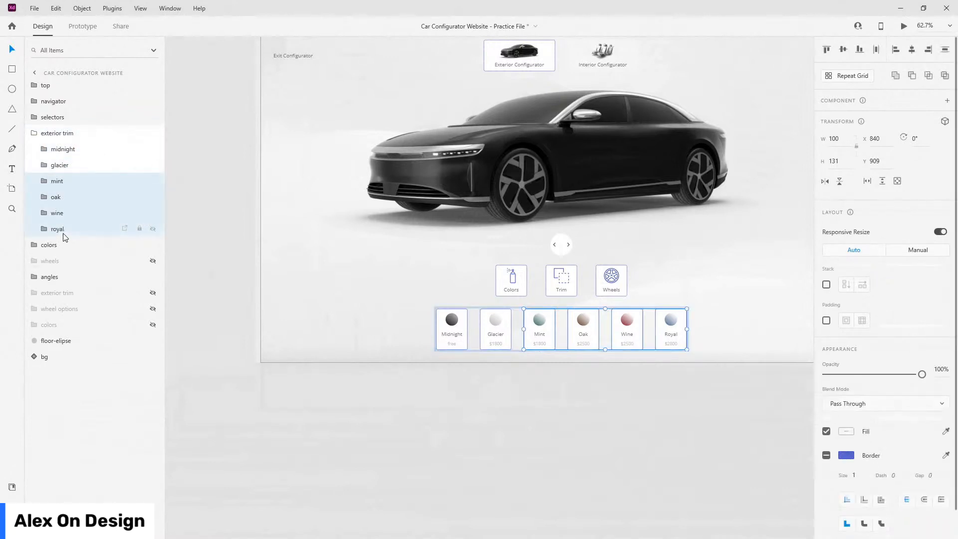
pyautogui.press('Delete')
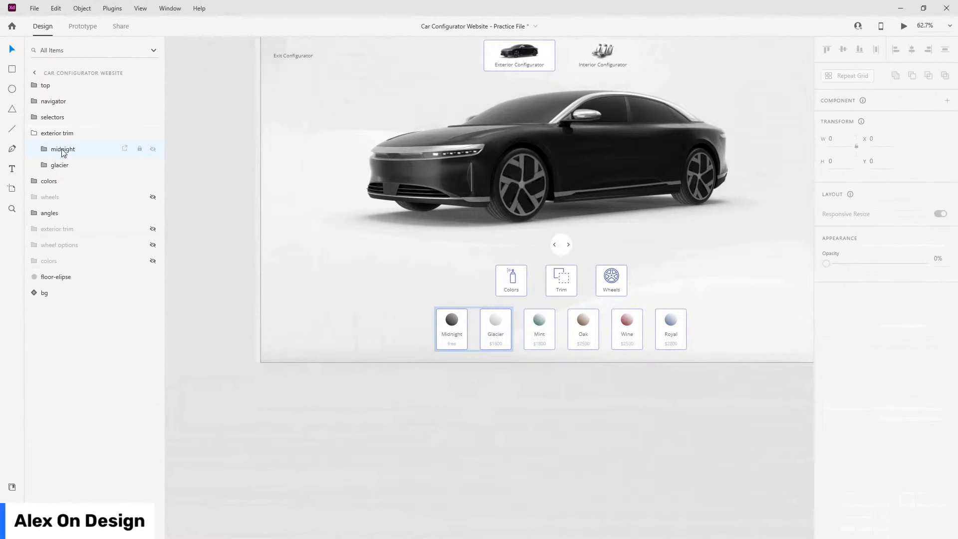
# - Move the glacier group above midnight inside exterior trim and rename it chrome
pyautogui.click(73, 170)
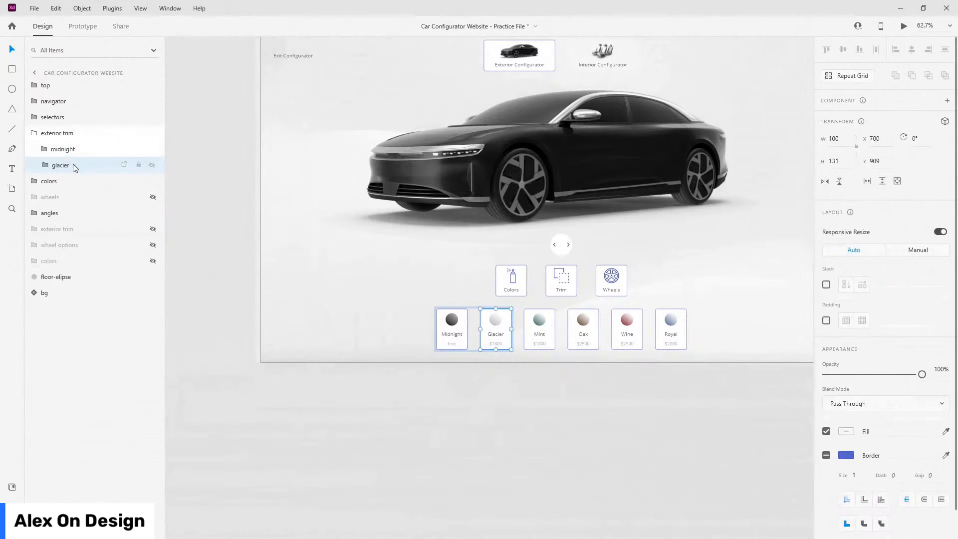
pyautogui.moveTo(75, 165); pyautogui.dragTo(64, 149)
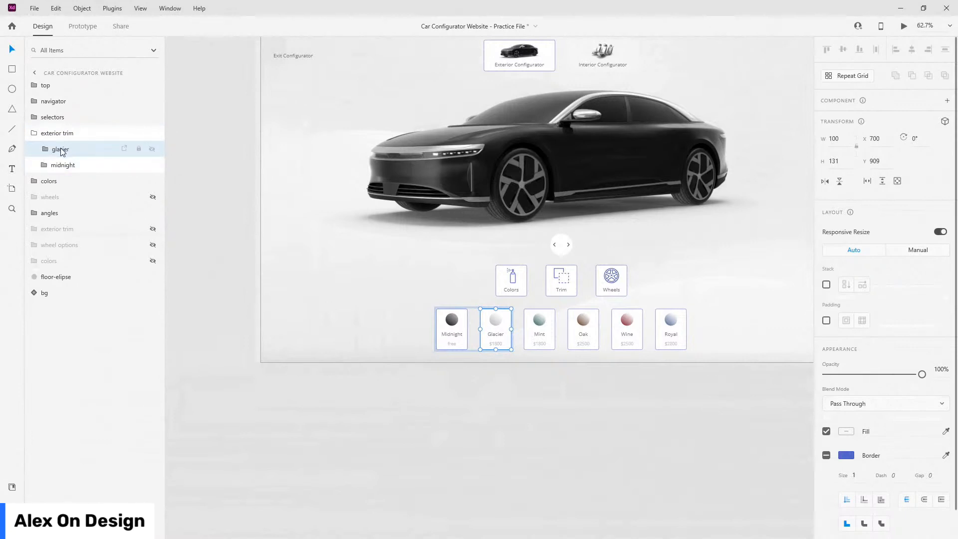
pyautogui.doubleClick(61, 148)
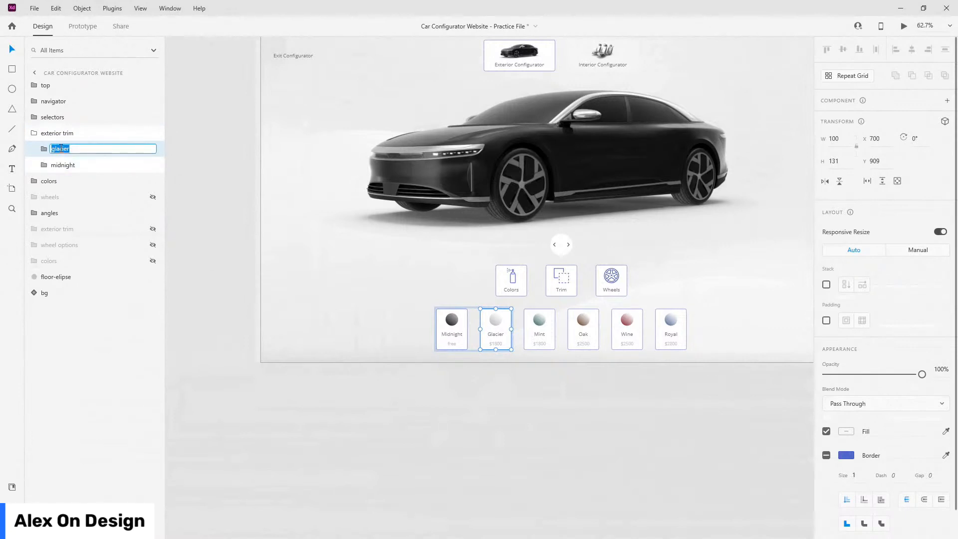
pyautogui.write('chrome')
pyautogui.press('Return')
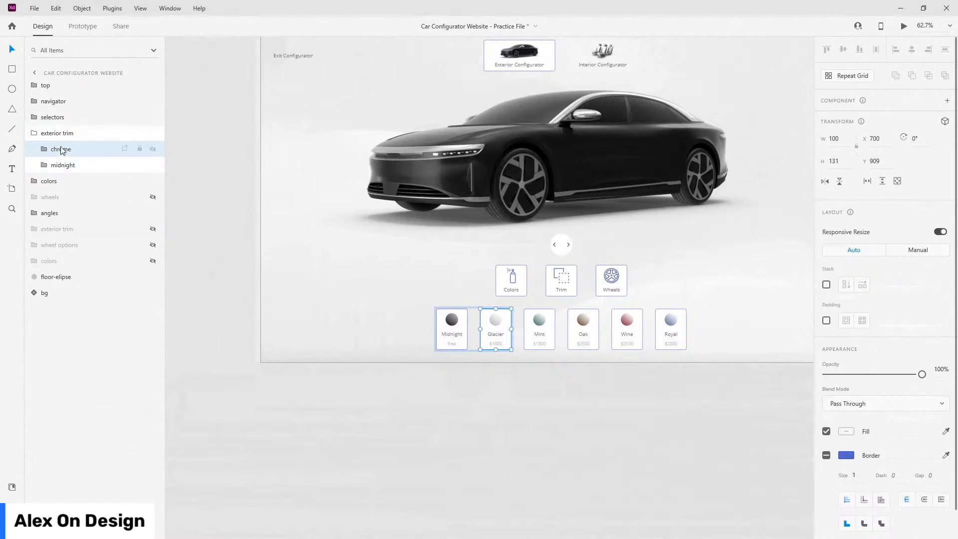
# - Hide the visible colors card group and collapse the exterior trim group
pyautogui.scroll(5, 495, 322)
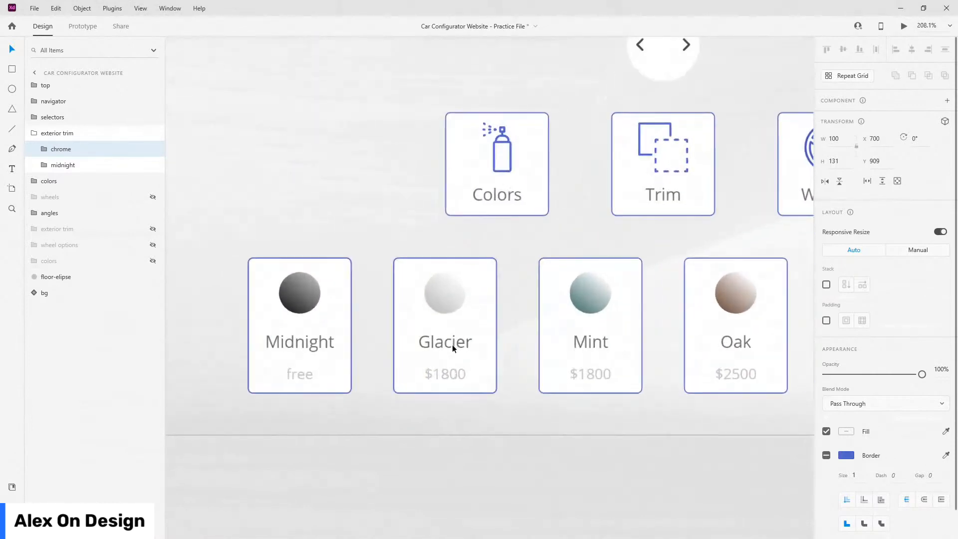
pyautogui.scroll(1, 452, 348)
pyautogui.click(153, 182)
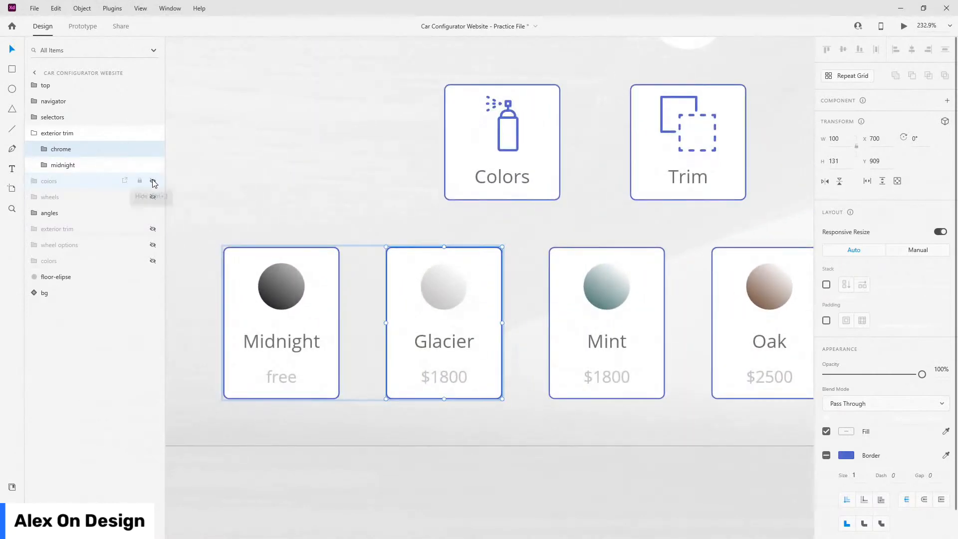
pyautogui.click(35, 135)
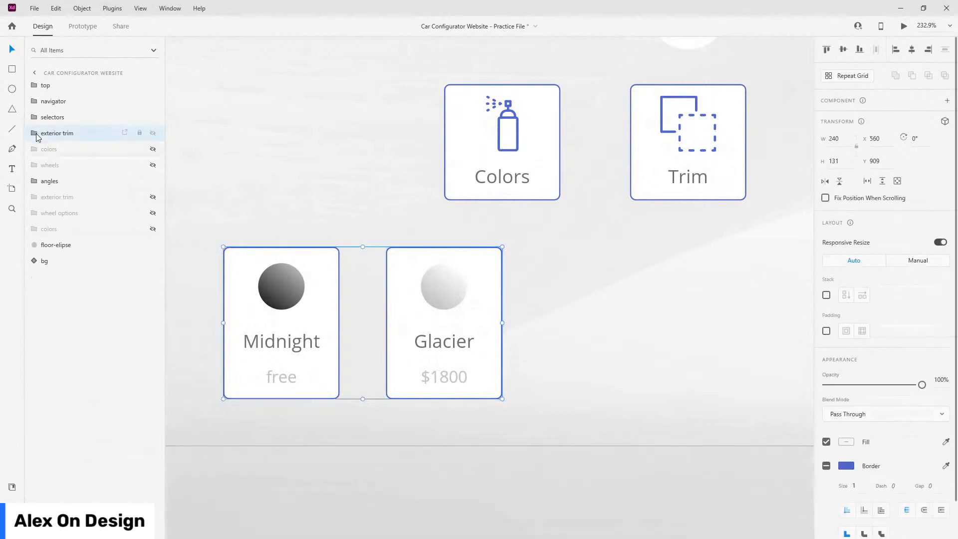
# - Apply a horizontal stack to the exterior trim group so the Glacier card sits before the Midnight card
pyautogui.click(35, 133)
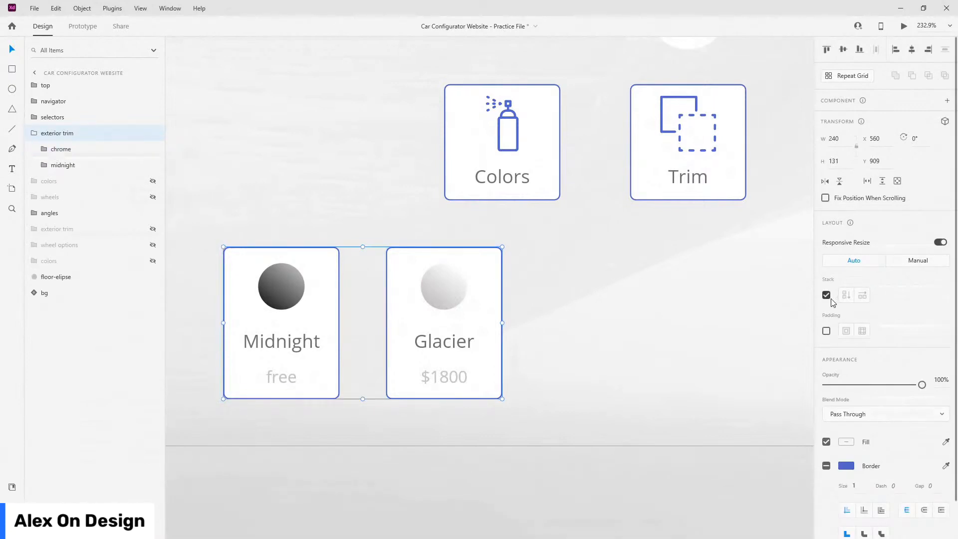
pyautogui.moveTo(83, 170); pyautogui.dragTo(64, 136)
pyautogui.click(64, 134)
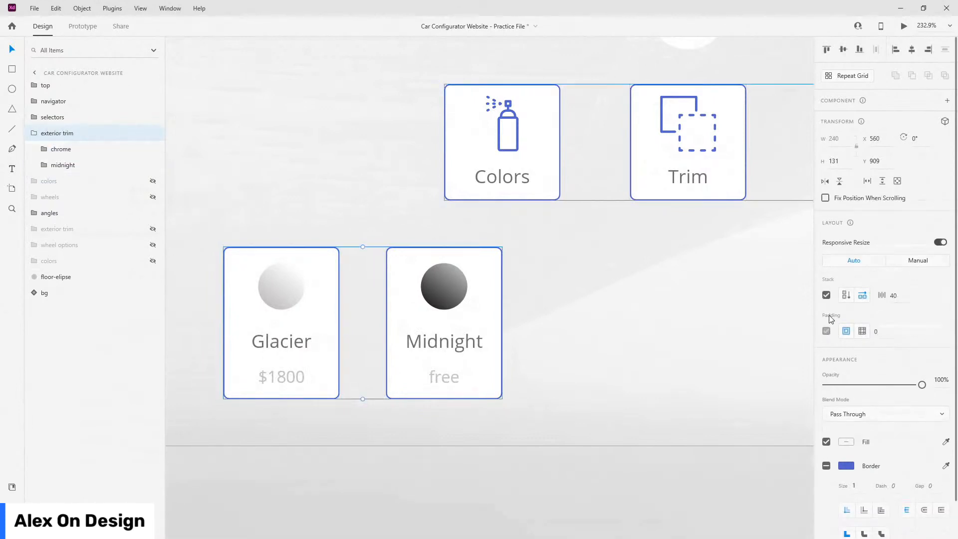
# - Turn off the exterior trim group's stack and padding, and center the group horizontally on the artboard
pyautogui.click(826, 331)
pyautogui.click(826, 331)
pyautogui.scroll(-5, 283, 271)
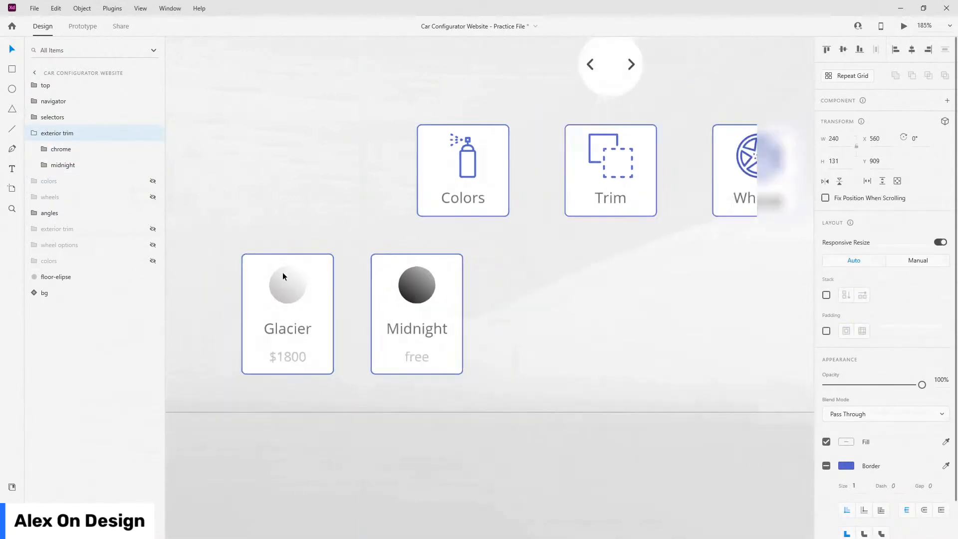
pyautogui.click(911, 49)
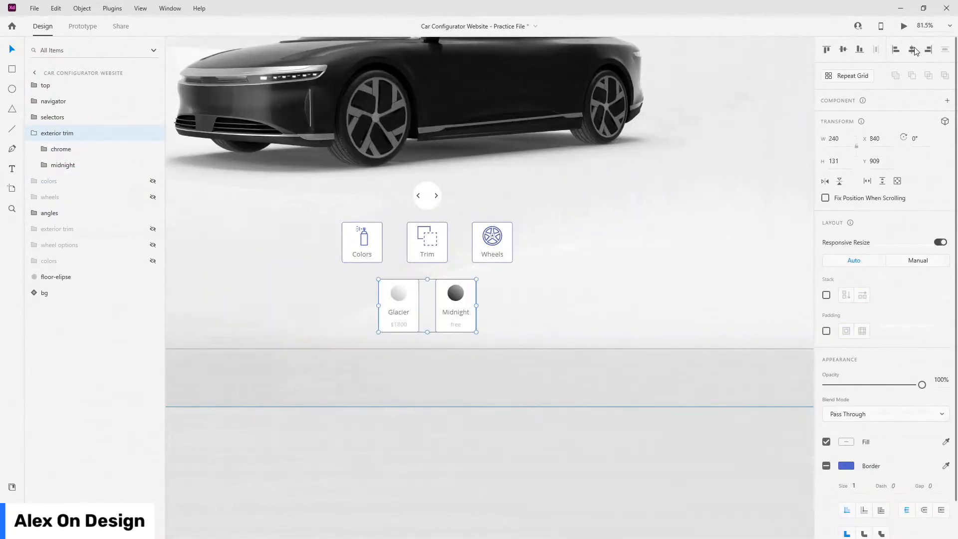
# - Change the Glacier card's title to Chrome and its price to free in the exterior trim row
pyautogui.scroll(2, 449, 285)
pyautogui.scroll(5, 369, 317)
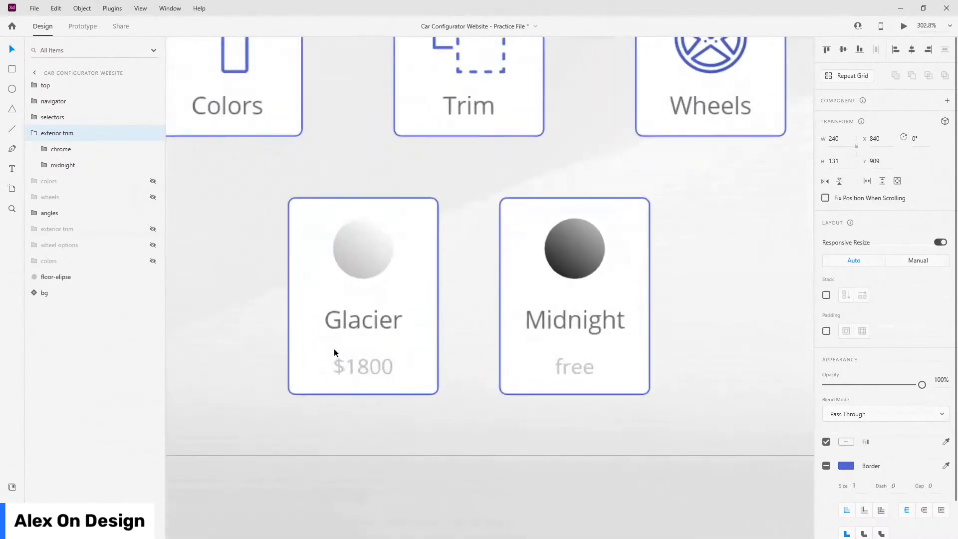
pyautogui.keyDown('ctrl'); pyautogui.click(353, 320); pyautogui.keyUp('ctrl')
pyautogui.doubleClick(353, 322)
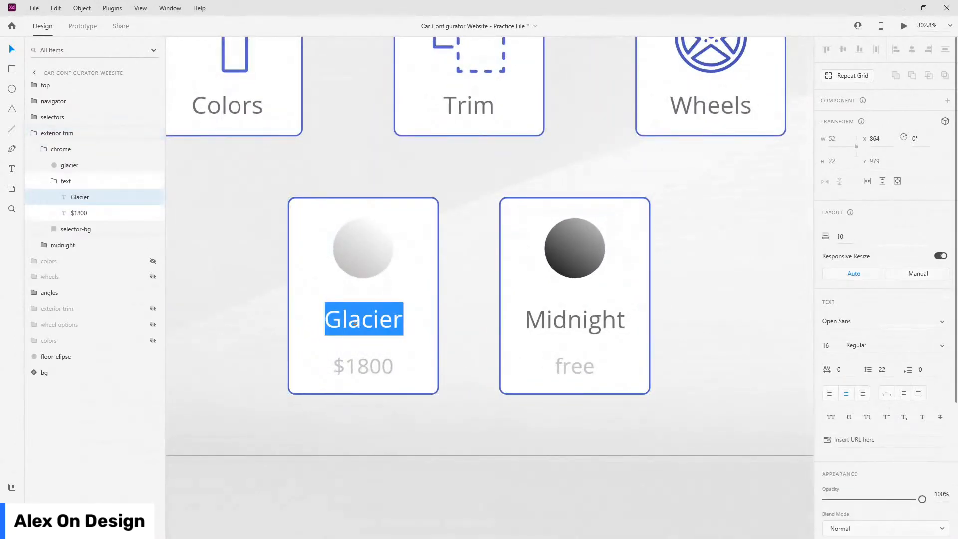
pyautogui.write('Chrome')
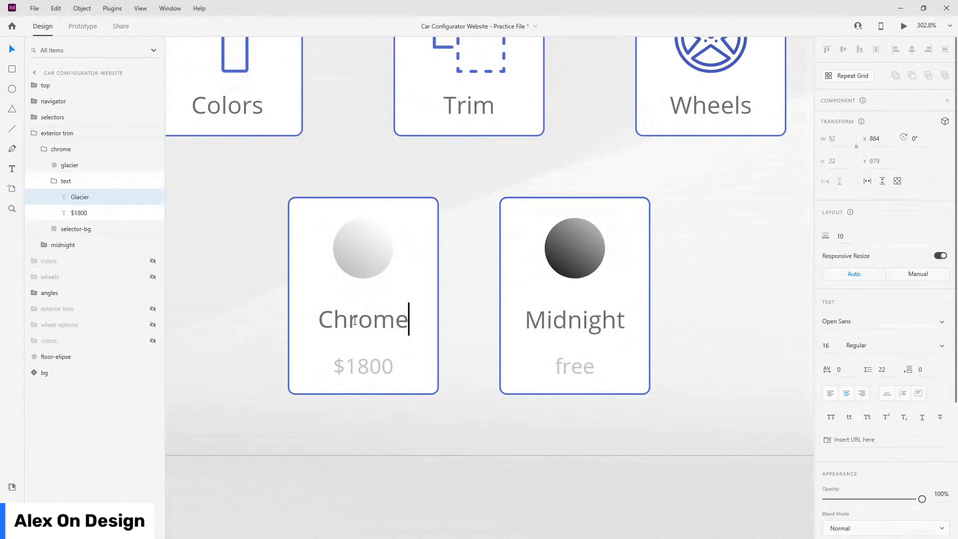
pyautogui.doubleClick(363, 370)
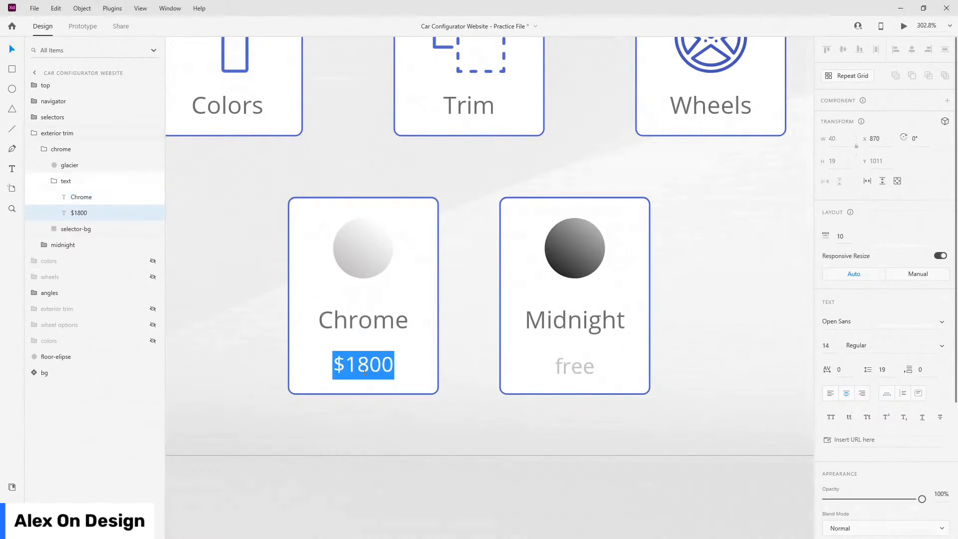
pyautogui.write('free')
pyautogui.press('Escape')
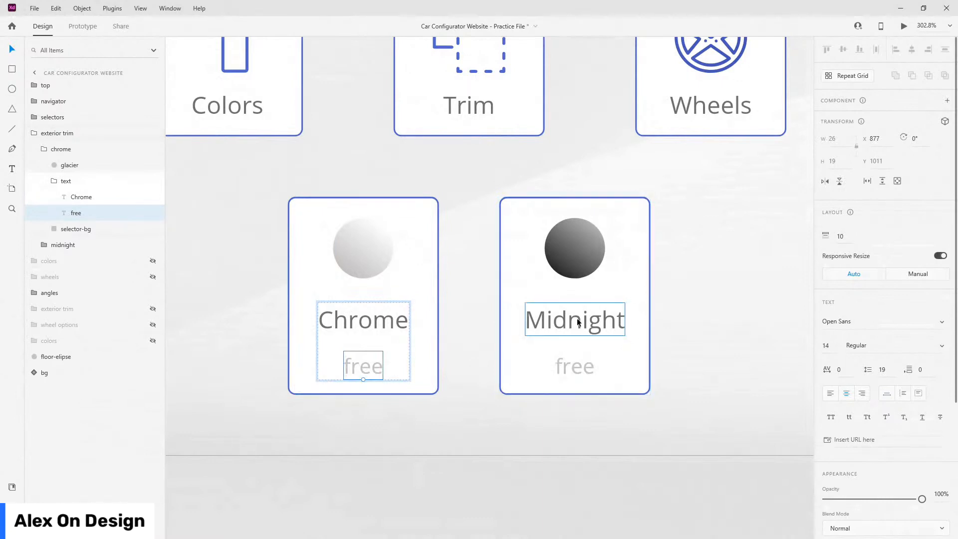
# - Set the price on the exterior trim row's Midnight card to $1800
pyautogui.doubleClick(578, 368)
pyautogui.doubleClick(578, 370)
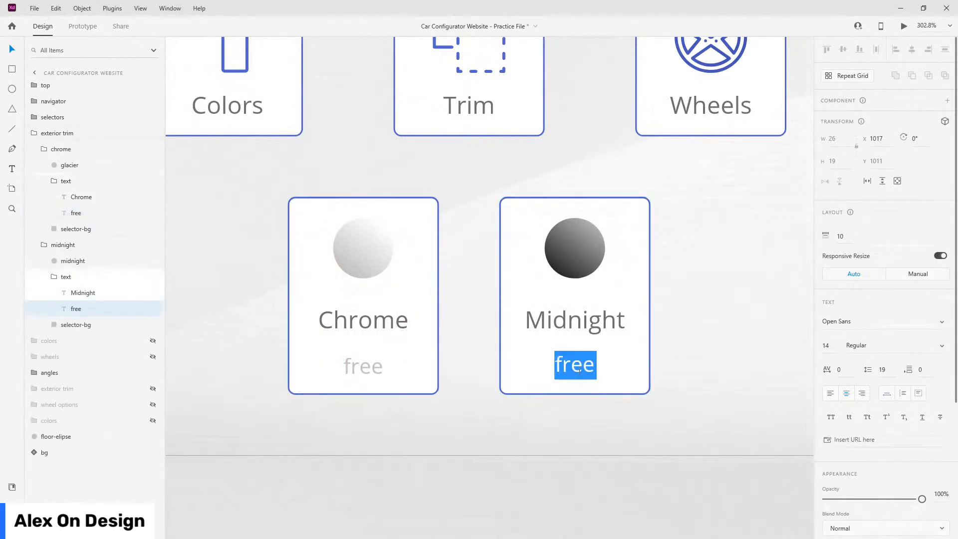
pyautogui.write('$1800')
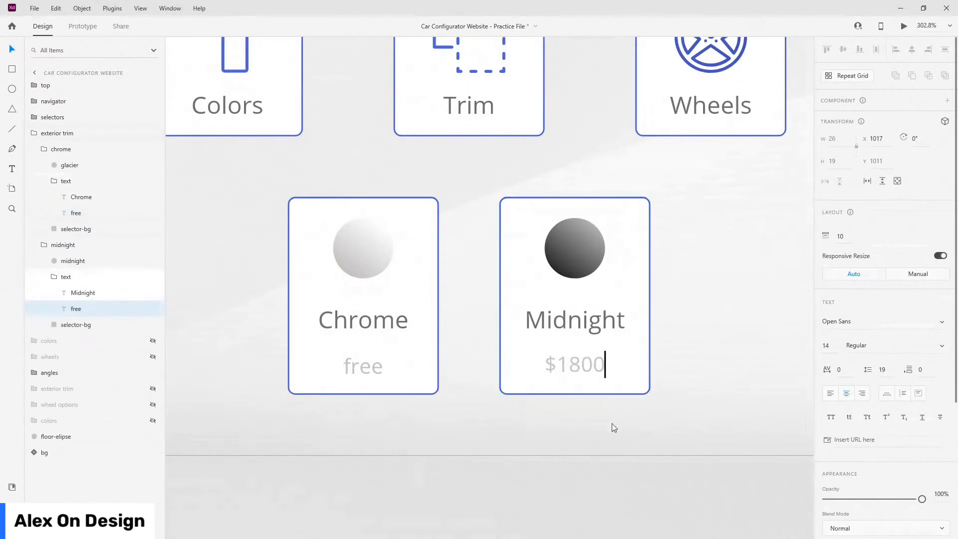
pyautogui.press('Escape')
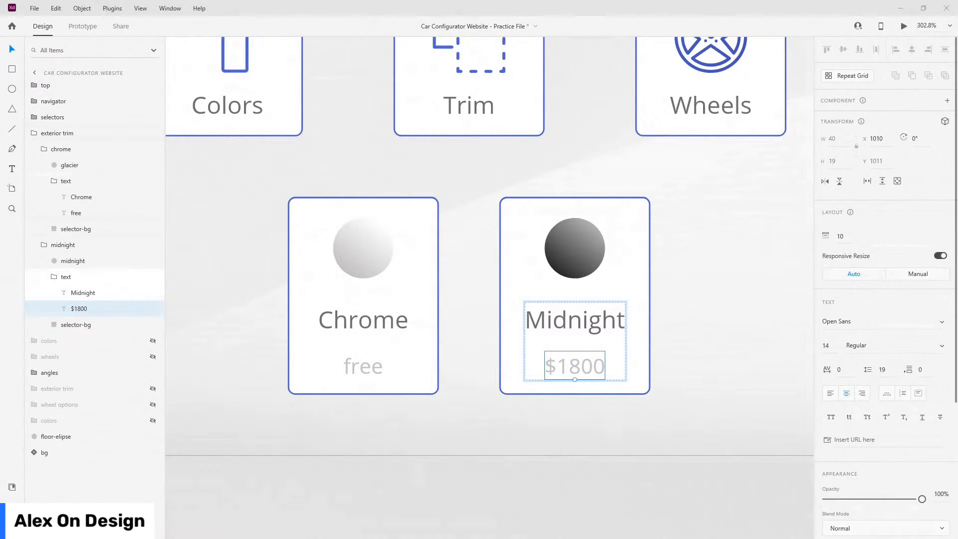
pyautogui.click(357, 241)
pyautogui.rightClick(74, 166)
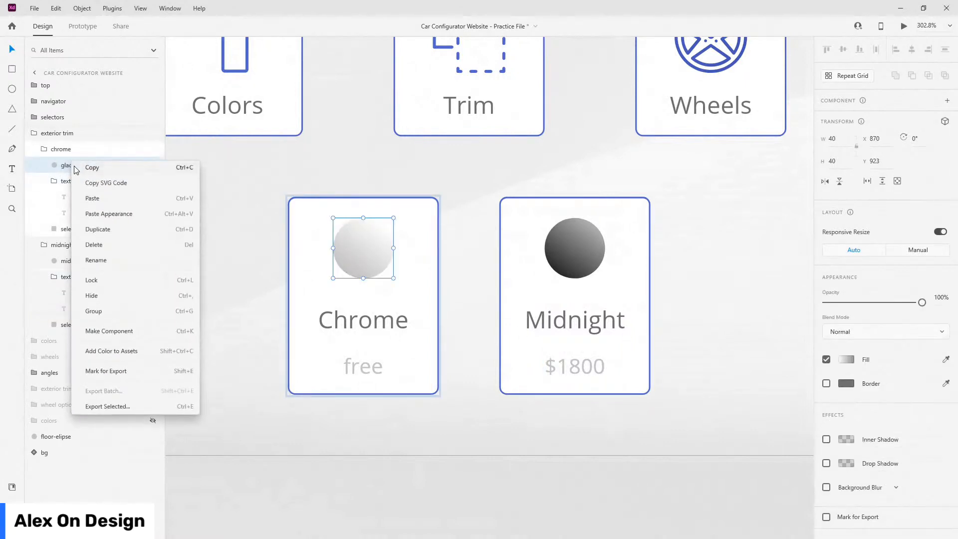
pyautogui.click(101, 217)
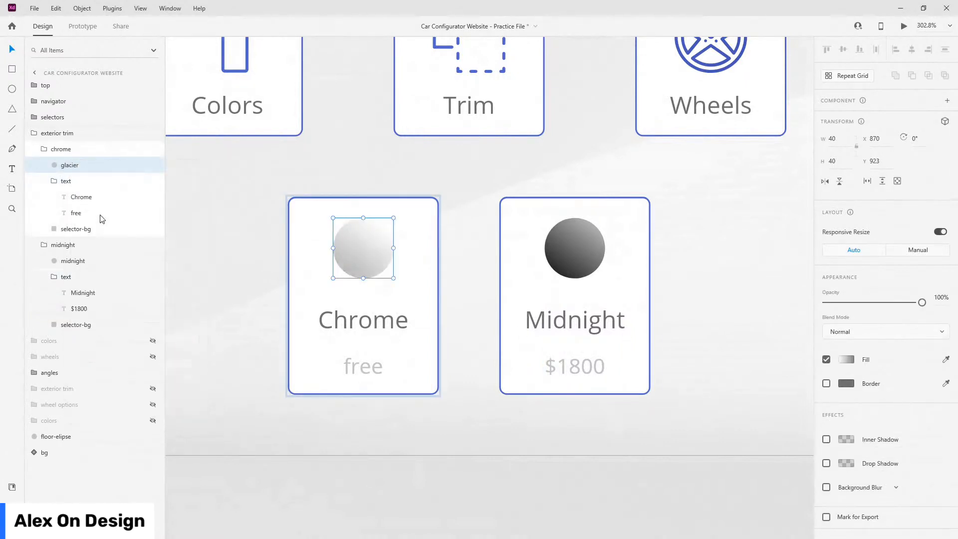
pyautogui.click(846, 359)
pyautogui.click(816, 296)
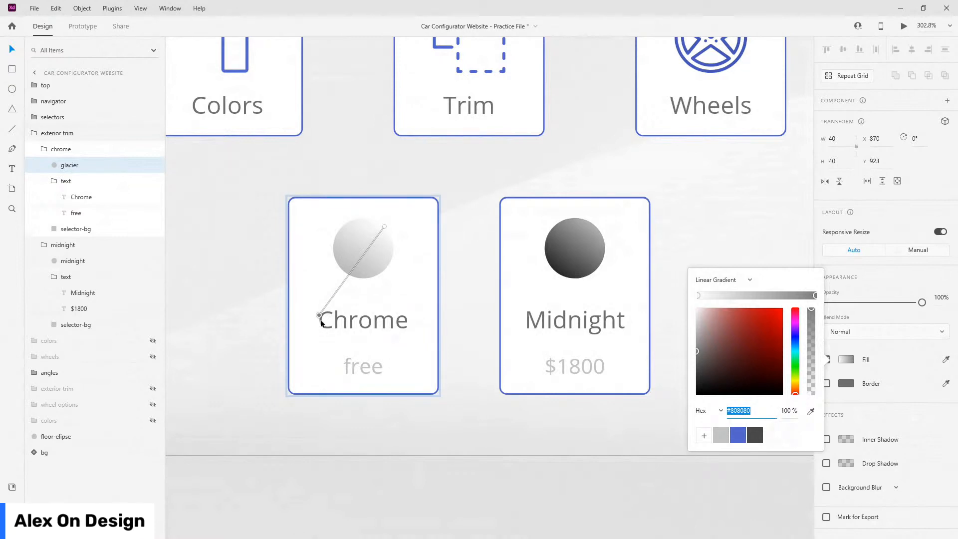
# - Rename the glacier circle layer inside the chrome group as chrome
pyautogui.doubleClick(68, 164)
pyautogui.write('c')
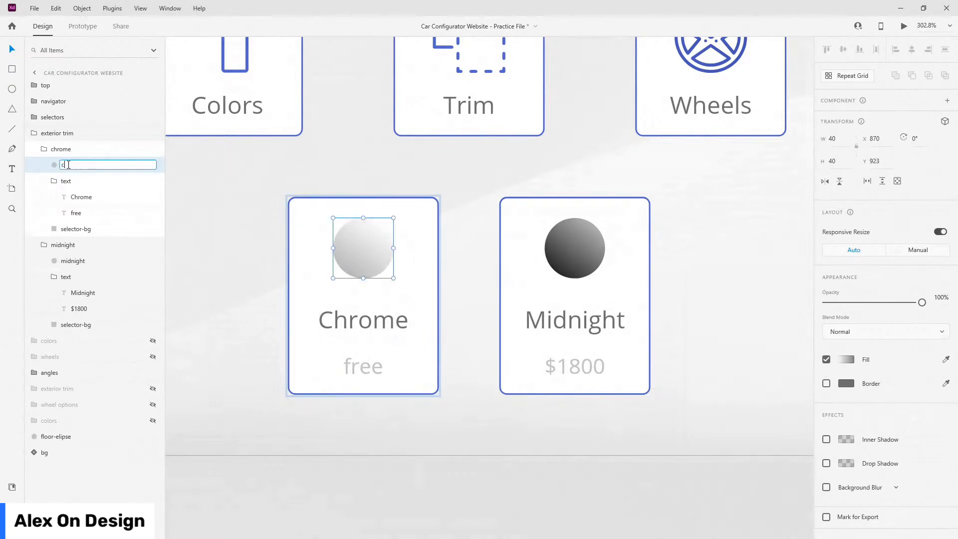
pyautogui.write('hrome')
pyautogui.press('Return')
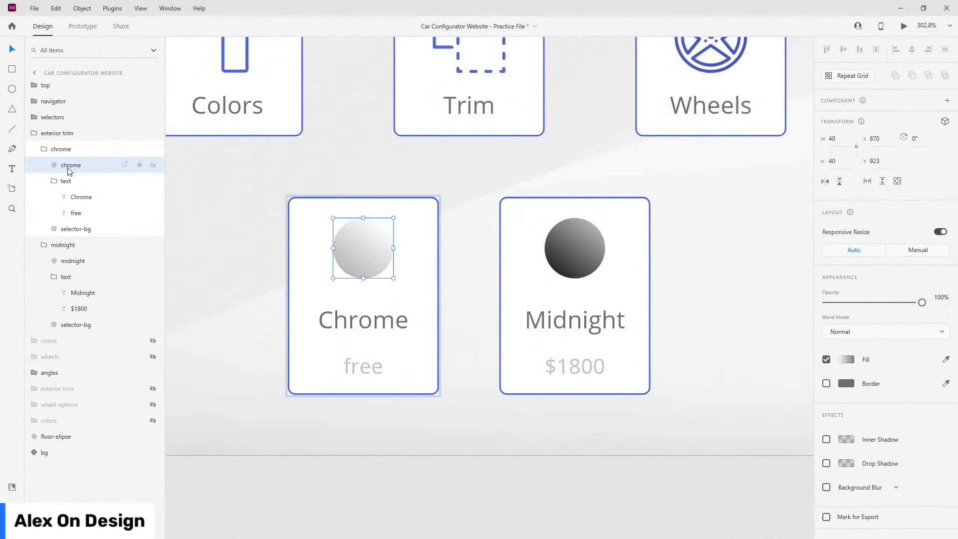
# - Collapse the chrome card group with its text group, and the text group inside the midnight card
pyautogui.click(66, 181)
pyautogui.click(54, 180)
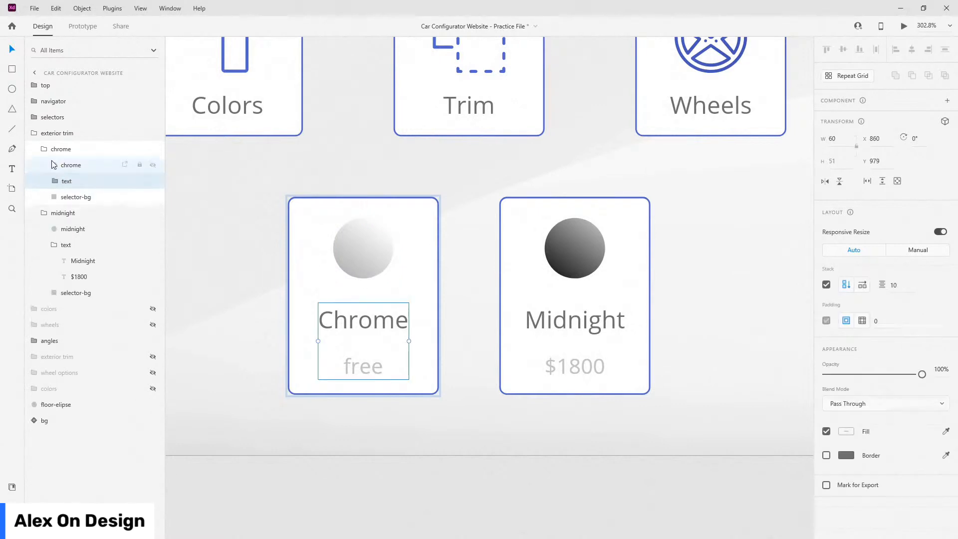
pyautogui.click(61, 148)
pyautogui.click(44, 148)
pyautogui.click(67, 196)
pyautogui.click(55, 196)
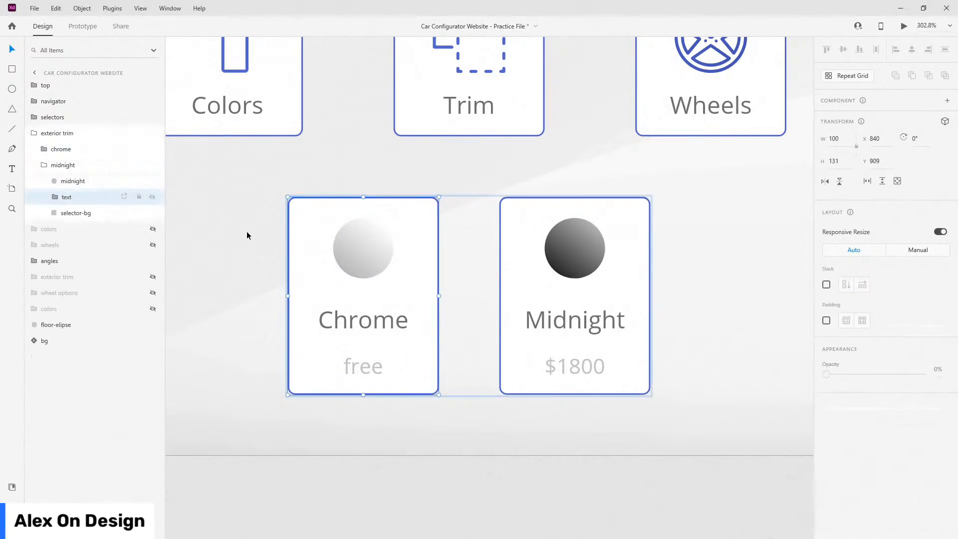
# - Remove the border from the trim Midnight card's selector-bg and set its opacity to 30%
pyautogui.scroll(-5, 619, 343)
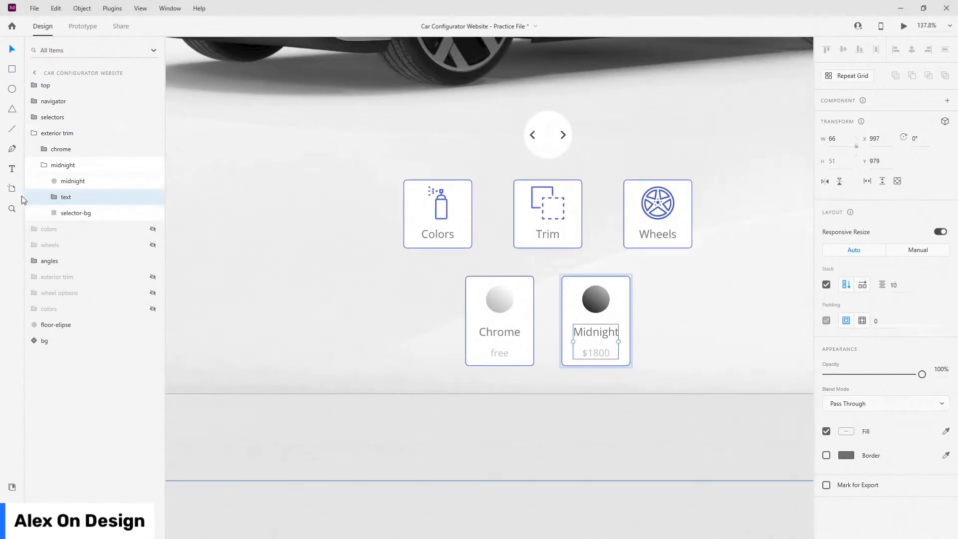
pyautogui.scroll(3, 648, 317)
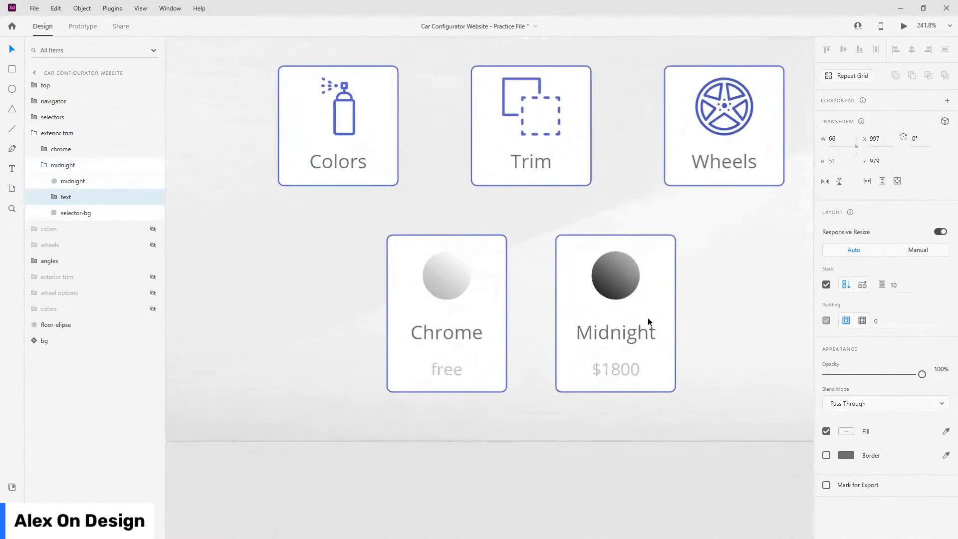
pyautogui.scroll(1, 647, 317)
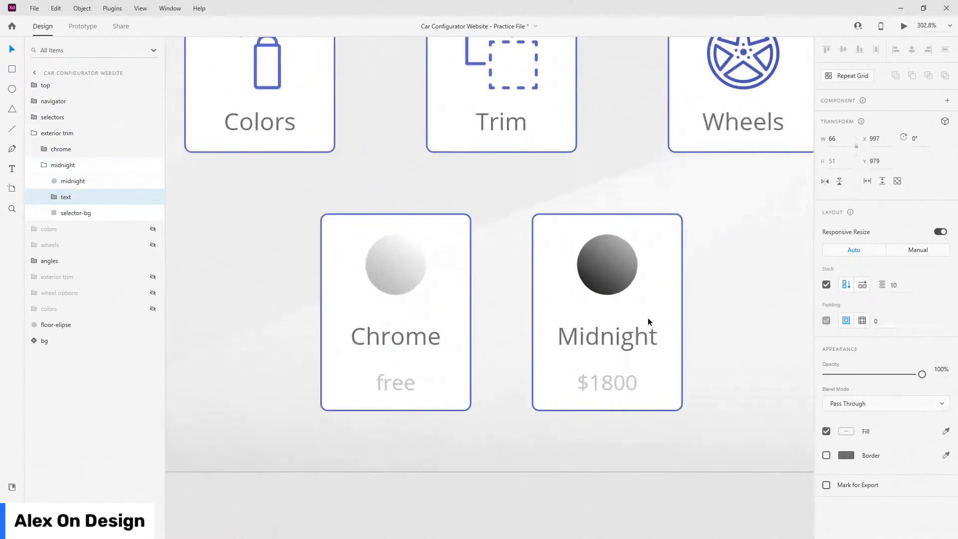
pyautogui.click(52, 200)
pyautogui.click(55, 245)
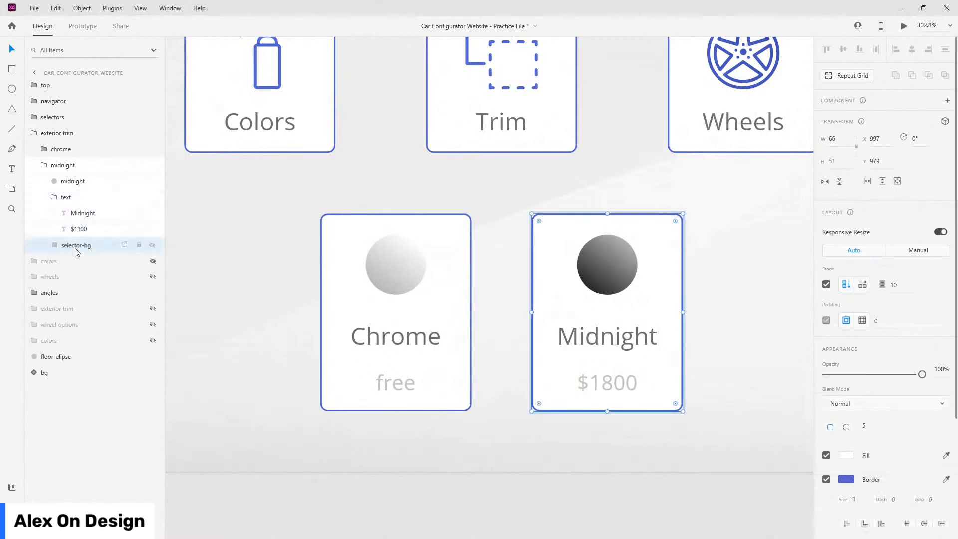
pyautogui.click(826, 407)
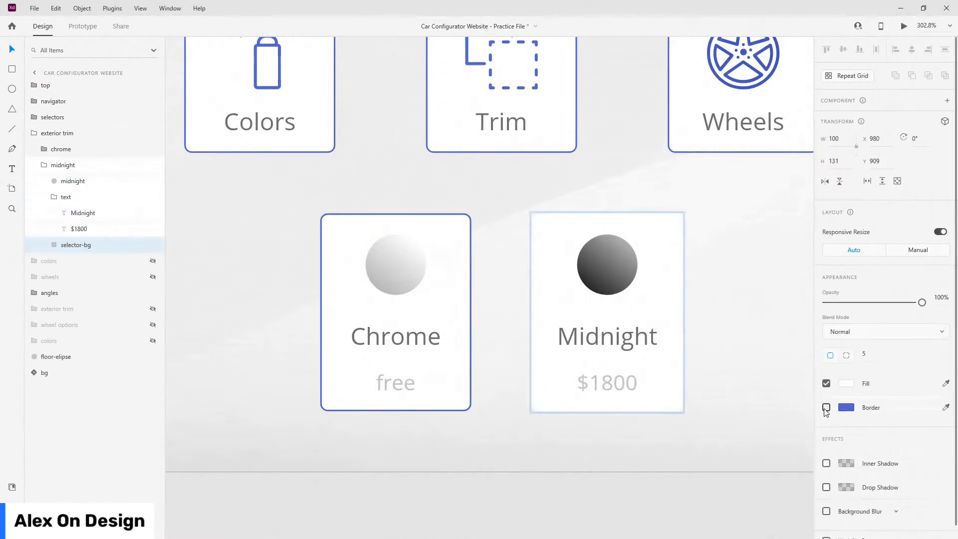
pyautogui.press('3')
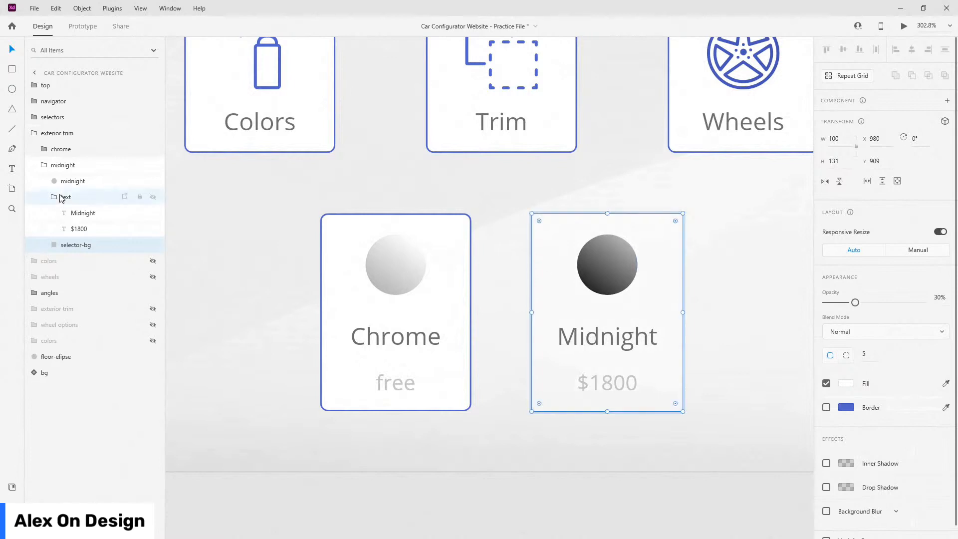
# - Collapse the midnight card's text group, the midnight group and the exterior trim group
pyautogui.click(54, 198)
pyautogui.click(44, 165)
pyautogui.scroll(-1, 329, 253)
pyautogui.scroll(-2, 330, 256)
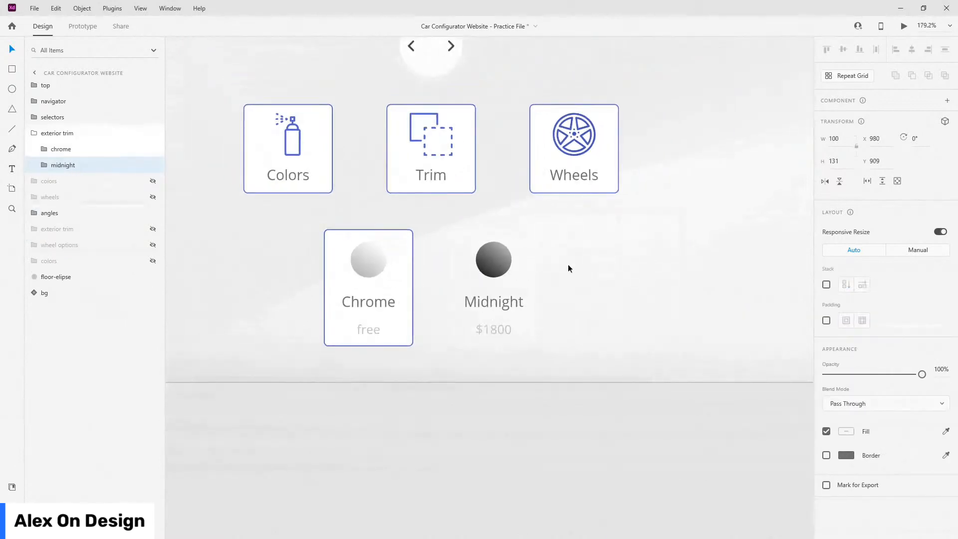
pyautogui.click(37, 136)
pyautogui.click(38, 137)
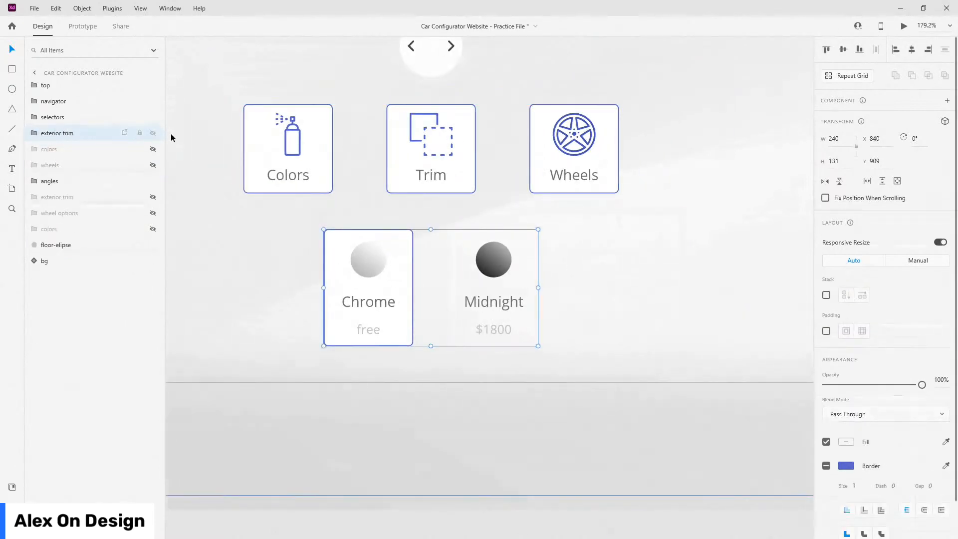
# - Hide the exterior trim group, then show and expand the colors group directly below it
pyautogui.click(154, 133)
pyautogui.click(152, 149)
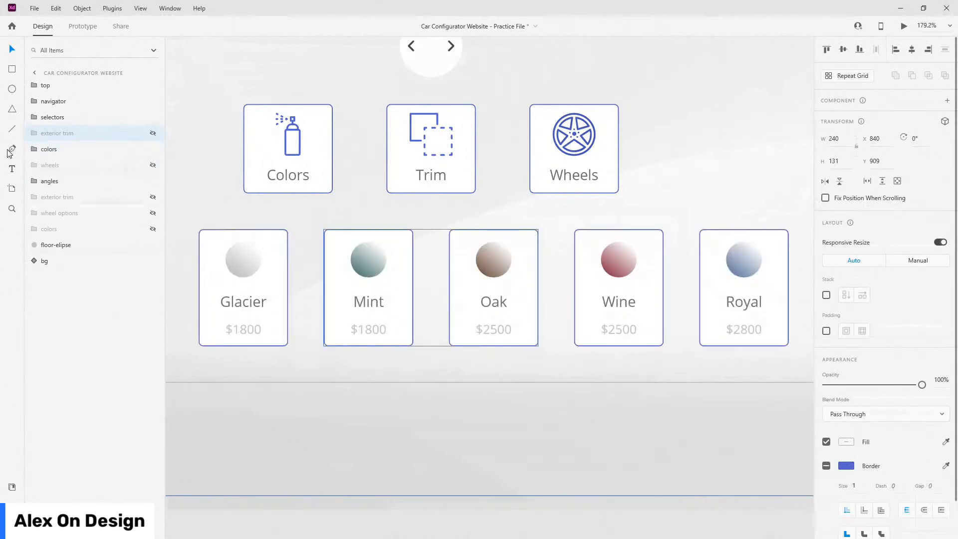
pyautogui.click(35, 149)
# - Remove the border from the Glacier and Mint color cards' selector-bg layers and set both to 30% opacity
pyautogui.scroll(-6, 275, 249)
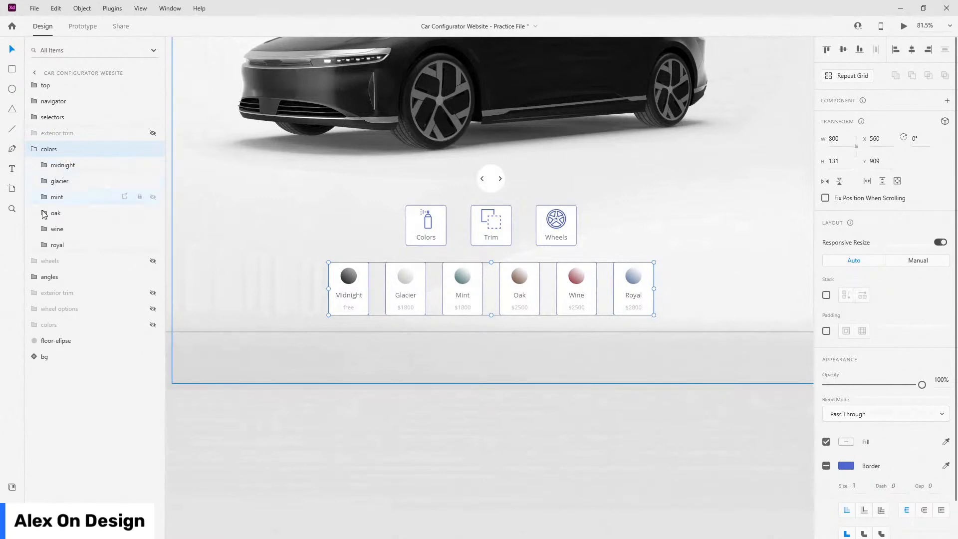
pyautogui.scroll(4, 334, 290)
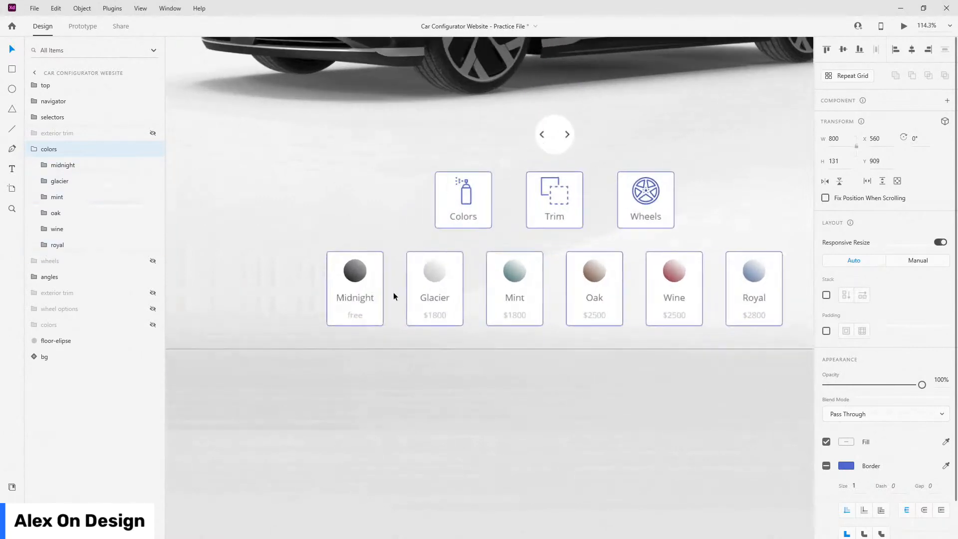
pyautogui.keyDown('ctrl'); pyautogui.click(479, 256); pyautogui.keyUp('ctrl')
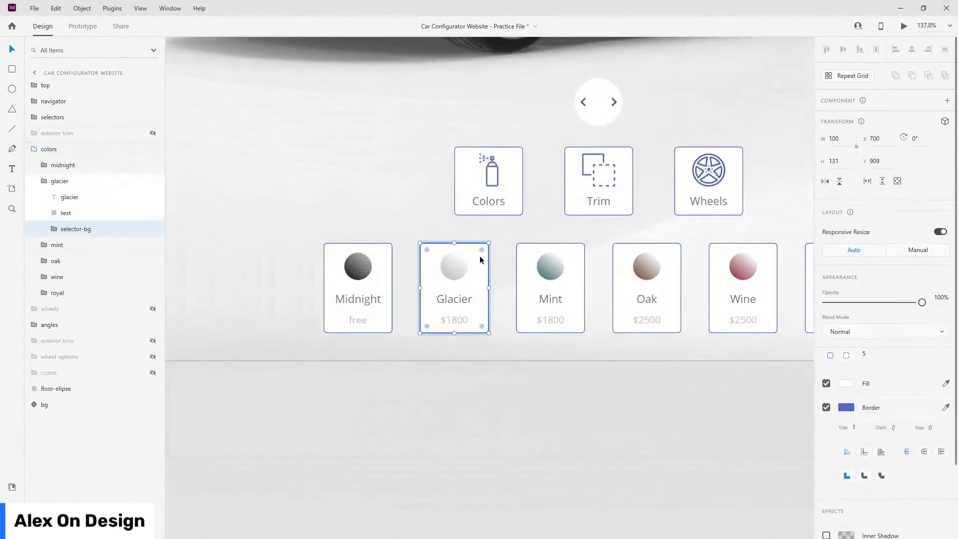
pyautogui.click(826, 407)
pyautogui.press('3')
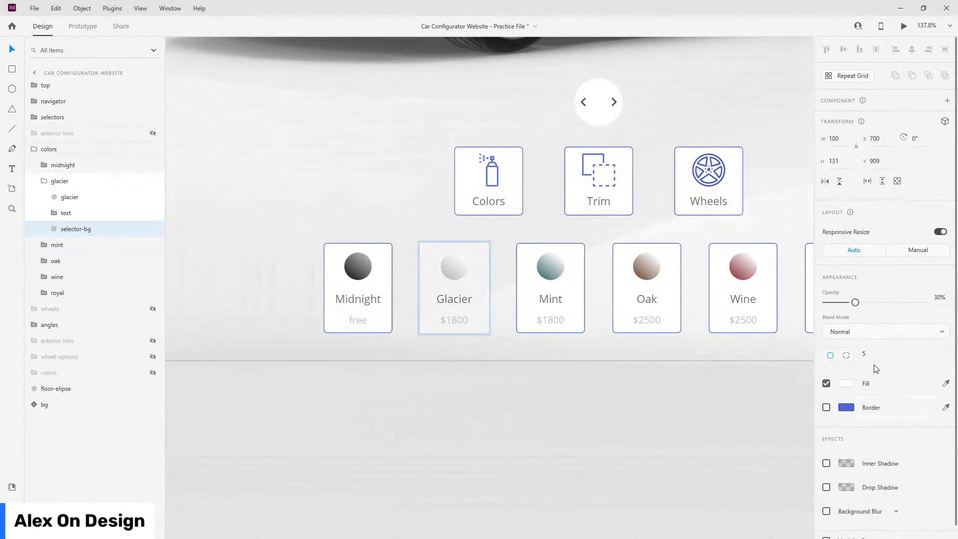
pyautogui.keyDown('ctrl'); pyautogui.click(576, 260); pyautogui.keyUp('ctrl')
pyautogui.click(825, 408)
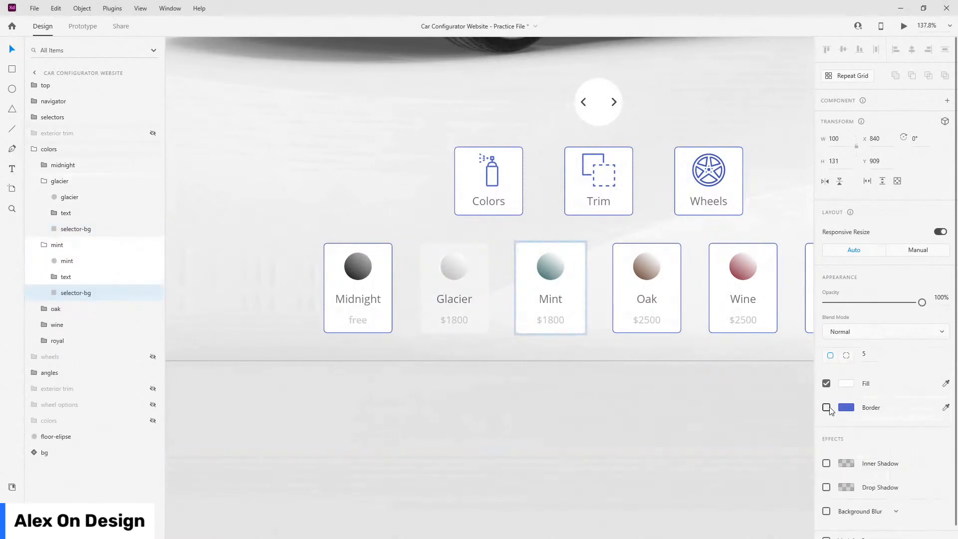
pyautogui.press('3')
# - Remove the border from the Oak and Wine color cards' selector-bg layers and set both to 30% opacity
pyautogui.keyDown('ctrl'); pyautogui.click(680, 261); pyautogui.keyUp('ctrl')
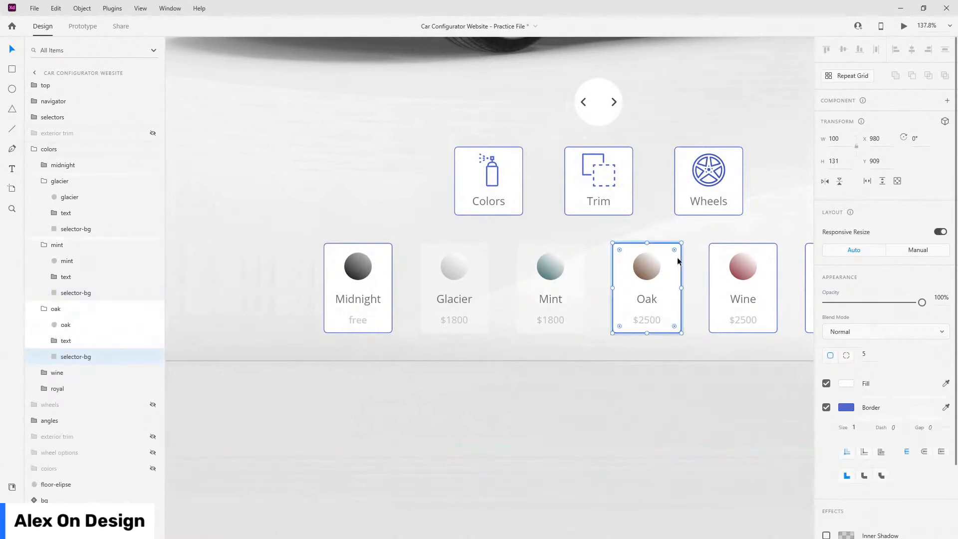
pyautogui.click(826, 408)
pyautogui.press('3')
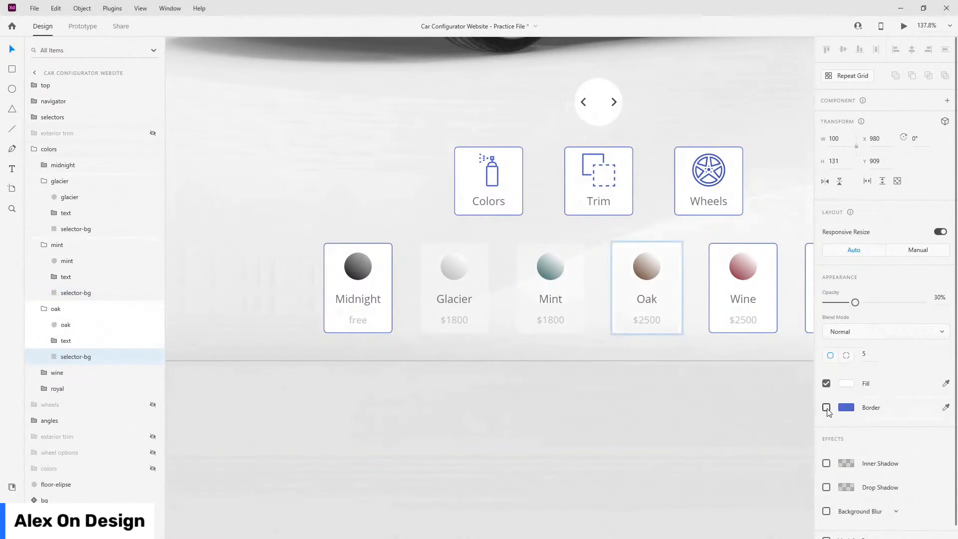
pyautogui.keyDown('ctrl'); pyautogui.click(776, 255); pyautogui.keyUp('ctrl')
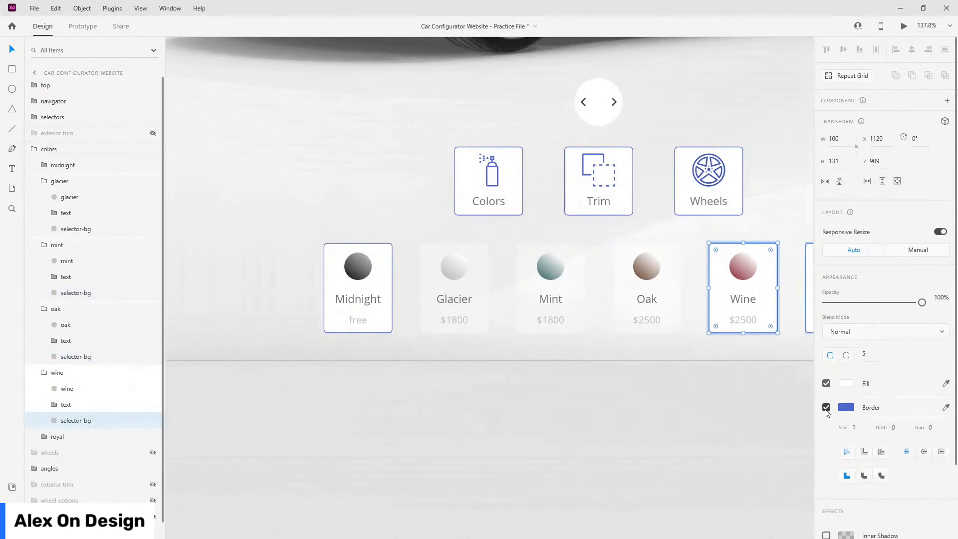
pyautogui.click(826, 407)
pyautogui.press('3')
# - Remove the border from the Royal color card's selector-bg and set its opacity to 30%
pyautogui.scroll(-1, 546, 364)
pyautogui.scroll(-5, 680, 359)
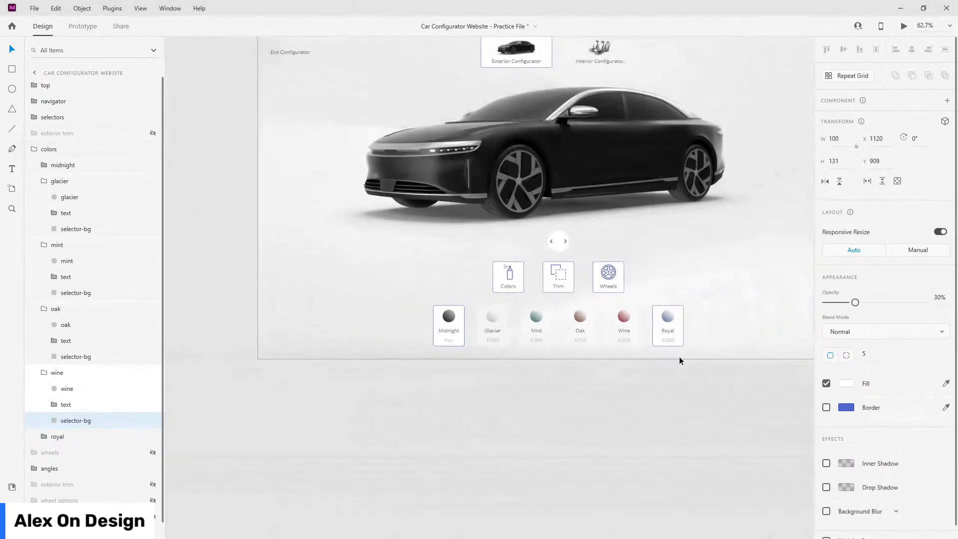
pyautogui.scroll(6, 680, 250)
pyautogui.keyDown('ctrl'); pyautogui.click(680, 250); pyautogui.keyUp('ctrl')
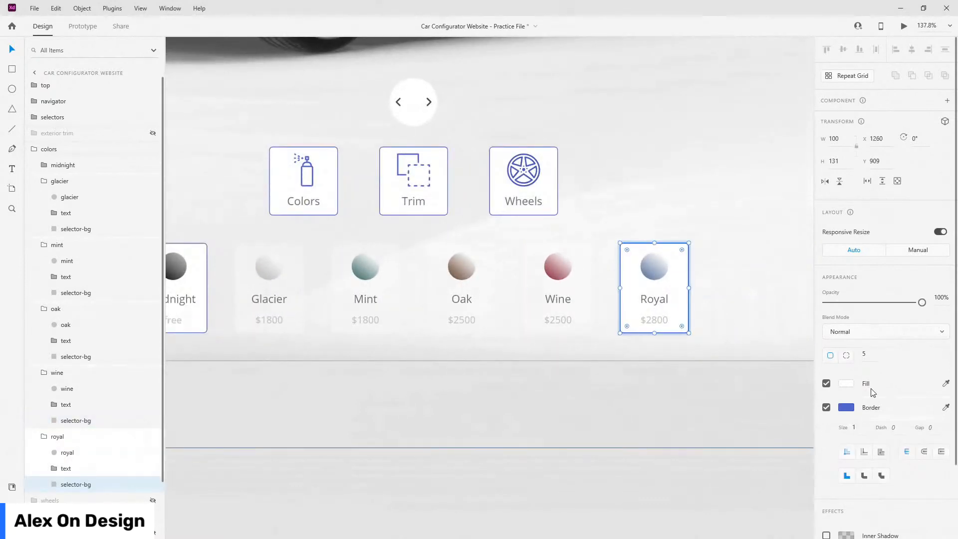
pyautogui.click(825, 407)
pyautogui.press('3')
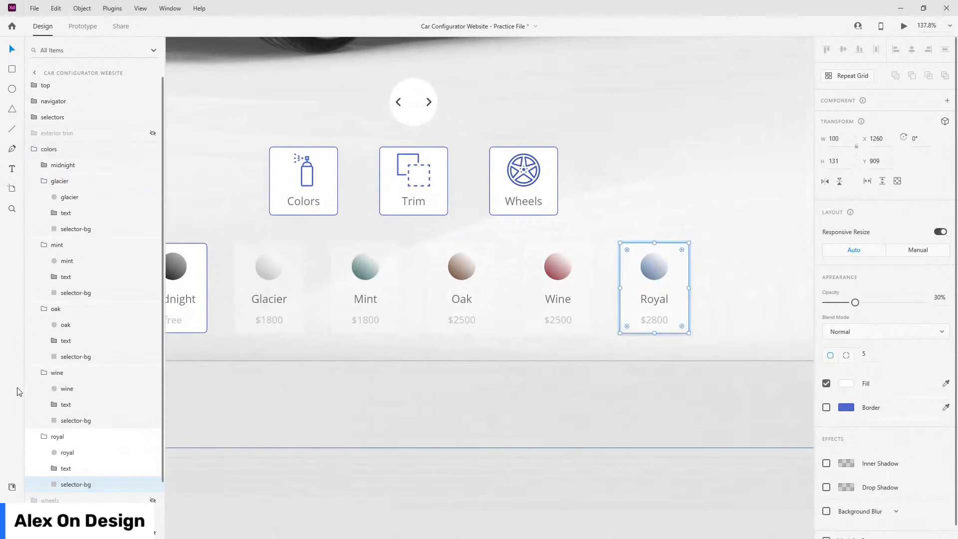
# - Collapse the royal, wine, oak, mint and glacier card groups along with their parent colors group in the layer list
pyautogui.click(36, 436)
pyautogui.click(45, 373)
pyautogui.click(45, 388)
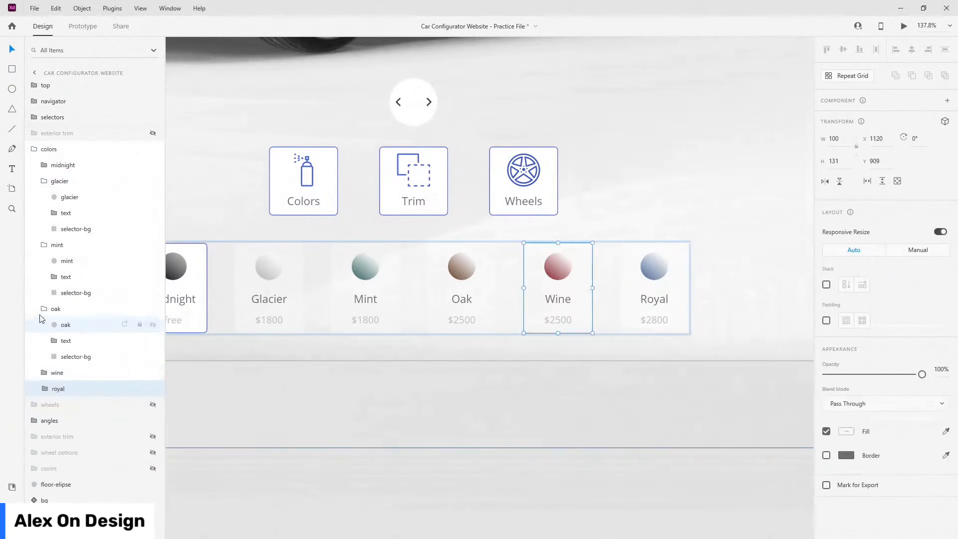
pyautogui.click(45, 308)
pyautogui.click(45, 244)
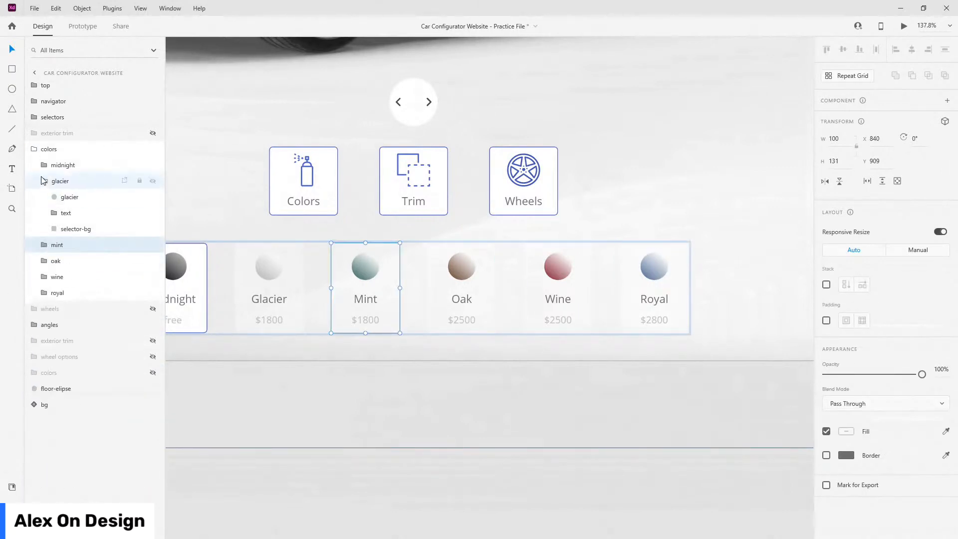
pyautogui.click(44, 181)
pyautogui.click(34, 148)
# - Remove the border from the Wheels and Trim selectors' selector-bg layers and set both to 30% opacity
pyautogui.scroll(-2, 682, 210)
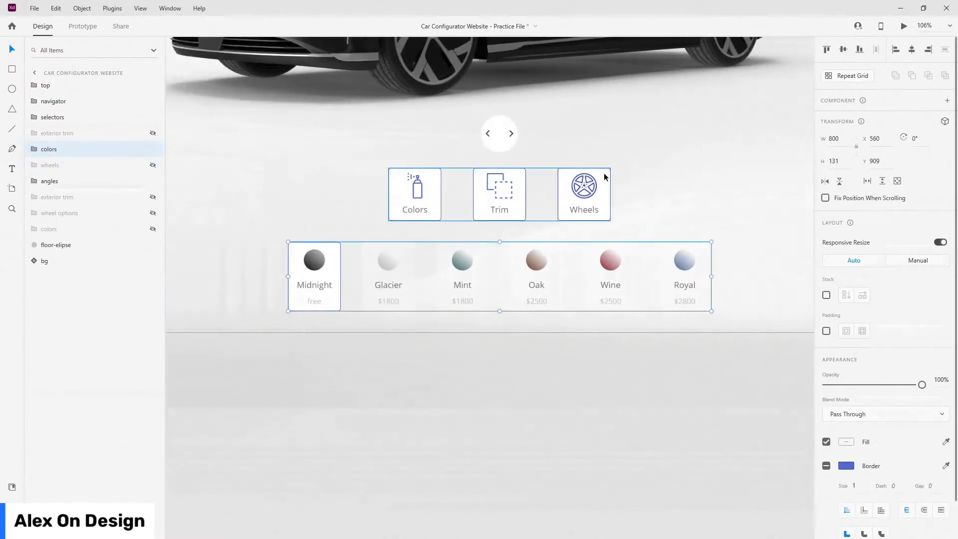
pyautogui.keyDown('ctrl'); pyautogui.click(578, 181); pyautogui.keyUp('ctrl')
pyautogui.click(825, 407)
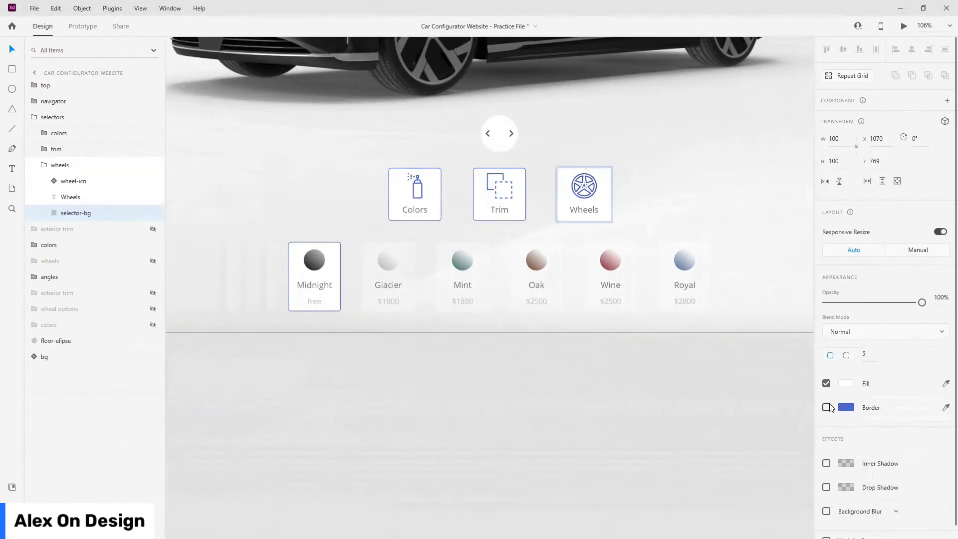
pyautogui.press('3')
pyautogui.keyDown('ctrl'); pyautogui.click(519, 173); pyautogui.keyUp('ctrl')
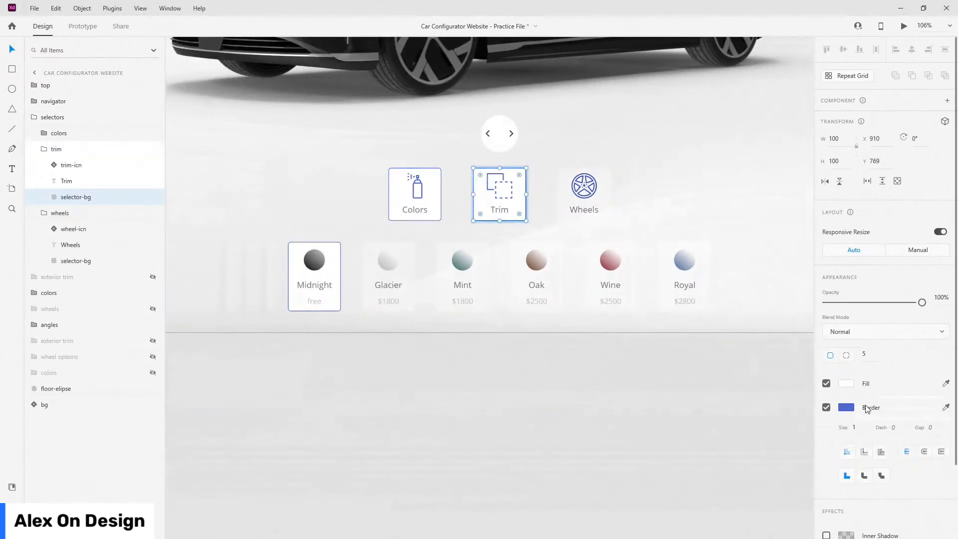
pyautogui.click(826, 407)
pyautogui.press('3')
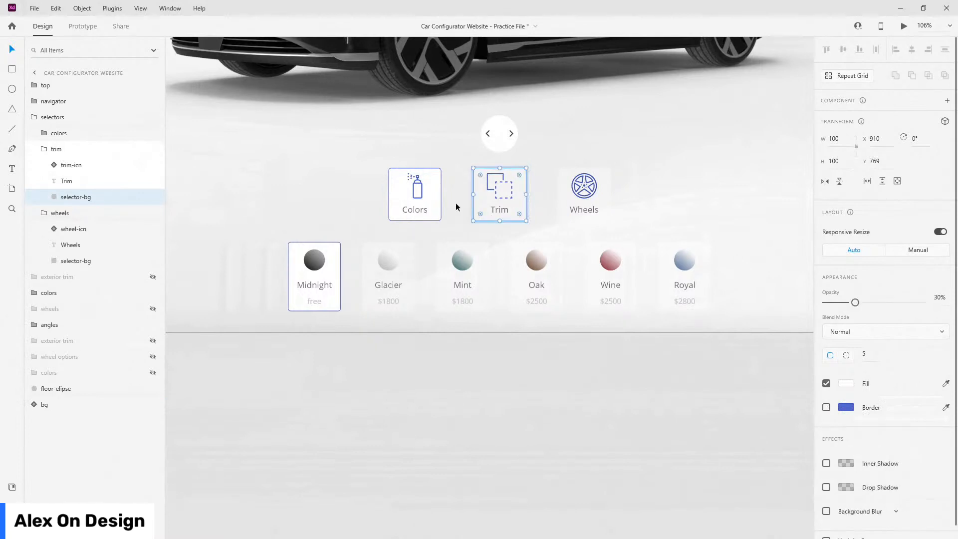
# - Set the Colors selector's selector-bg to 30% opacity and remove its border
pyautogui.keyDown('ctrl'); pyautogui.click(429, 176); pyautogui.keyUp('ctrl')
pyautogui.press('3')
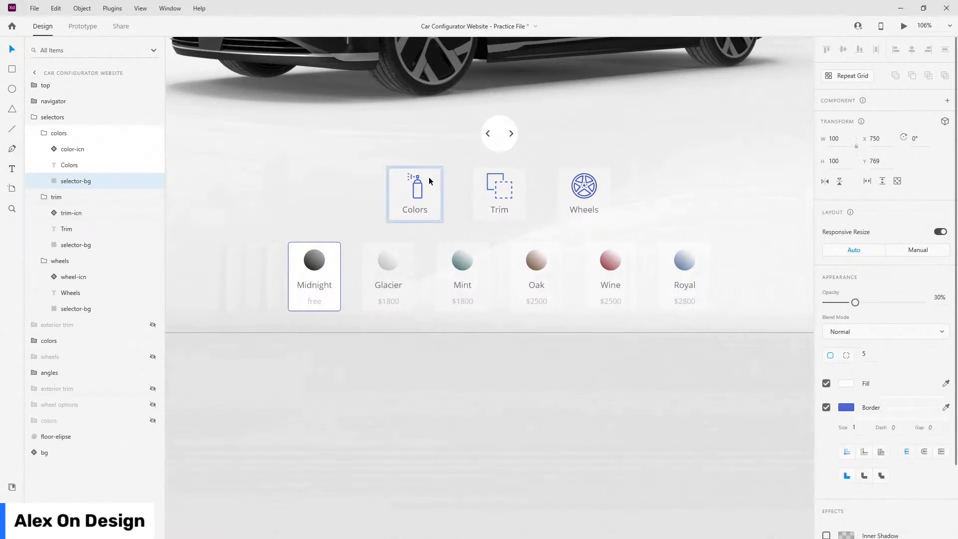
pyautogui.click(826, 407)
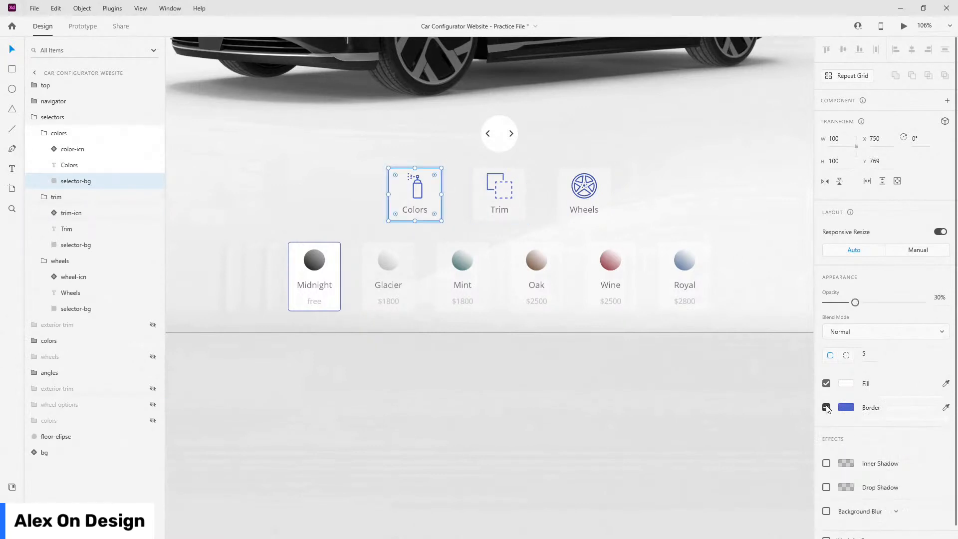
# - Collapse the colors, trim and wheels subgroups and their parent selectors group in the layer list
pyautogui.click(43, 133)
pyautogui.click(45, 150)
pyautogui.click(44, 164)
pyautogui.click(34, 117)
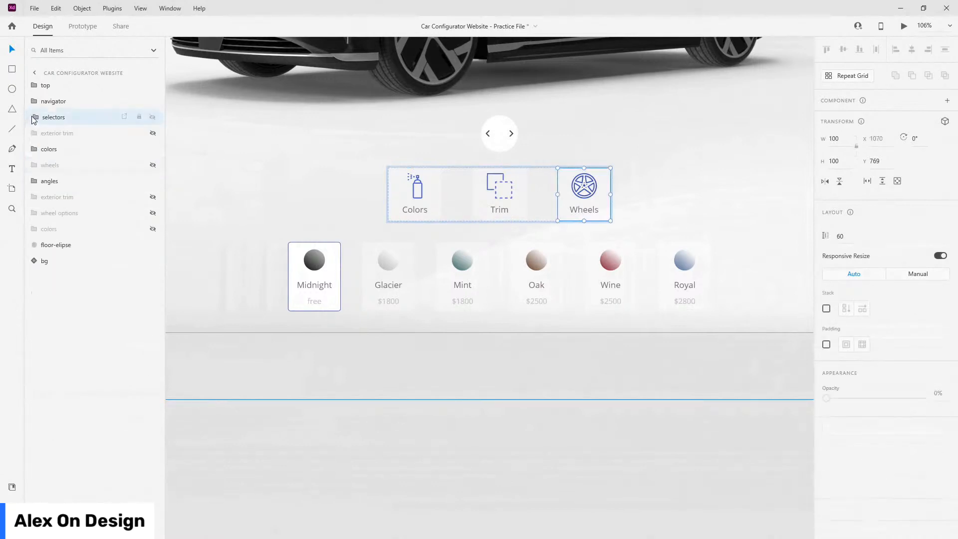
# - Hide the colors group that holds the row of color cards under the selectors
pyautogui.scroll(-2, 727, 306)
pyautogui.scroll(-3, 727, 306)
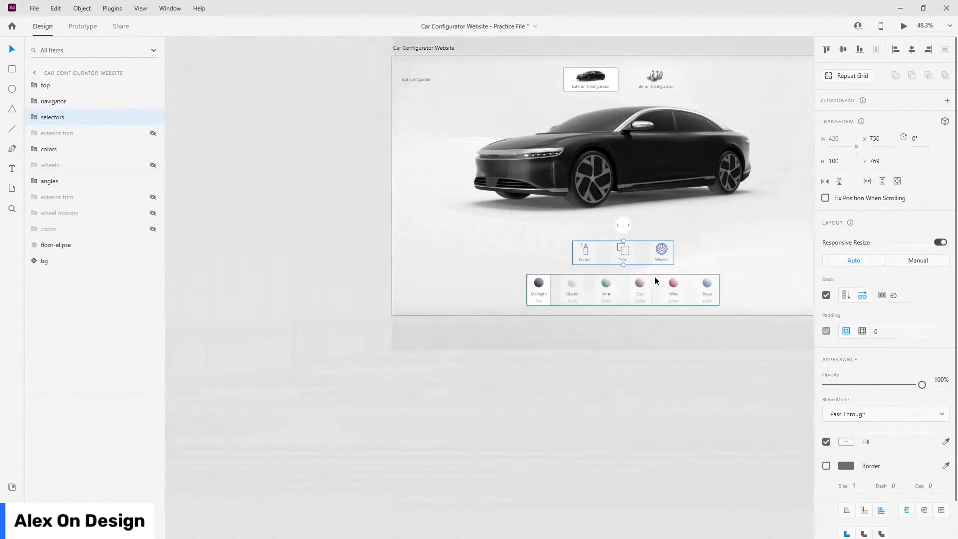
pyautogui.click(540, 295)
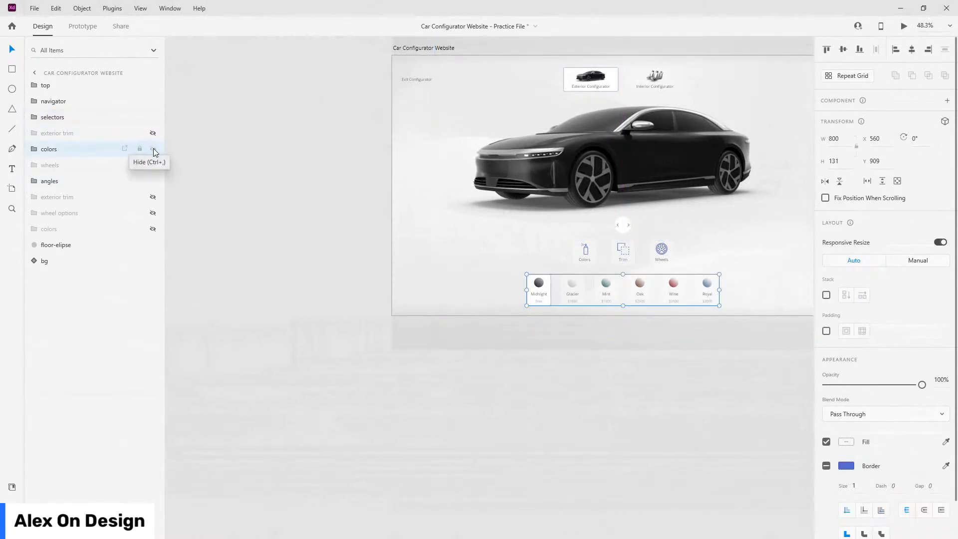
pyautogui.click(153, 149)
# - Show the exterior trim group directly below selectors and duplicate it
pyautogui.scroll(3, 687, 257)
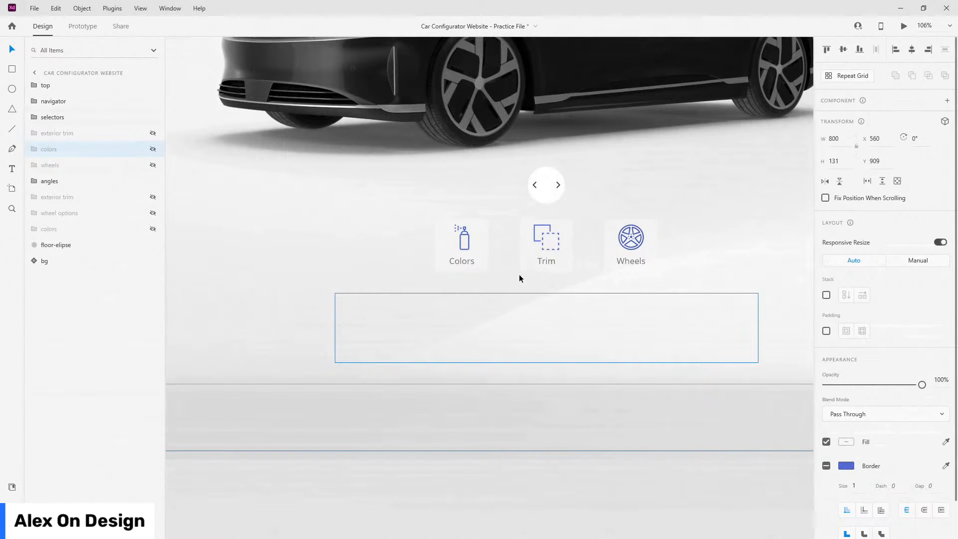
pyautogui.scroll(-5, 391, 299)
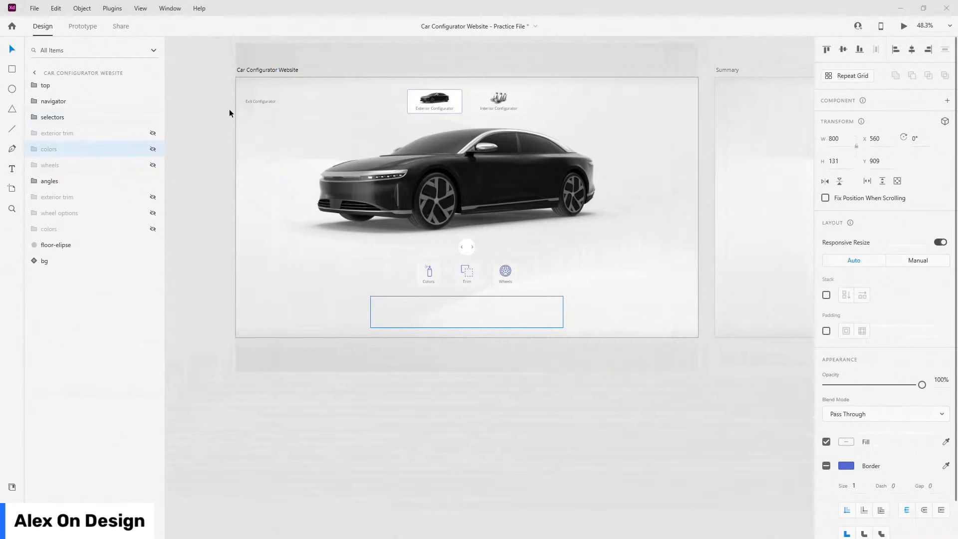
pyautogui.click(152, 134)
pyautogui.click(46, 134)
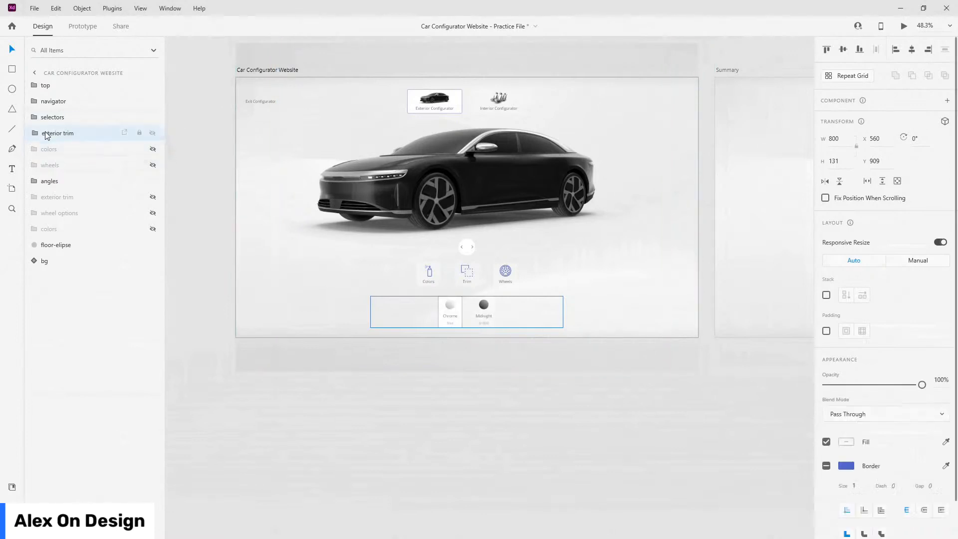
pyautogui.hotkey('ctrl', 'd')
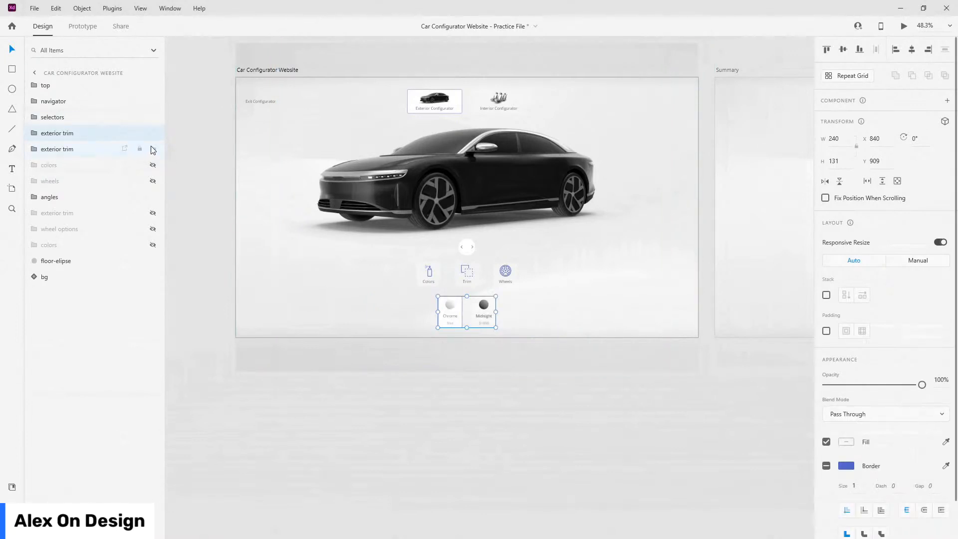
# - Hide the original exterior trim group and rename its duplicate to wheels
pyautogui.click(152, 149)
pyautogui.doubleClick(72, 135)
pyautogui.write('wheels')
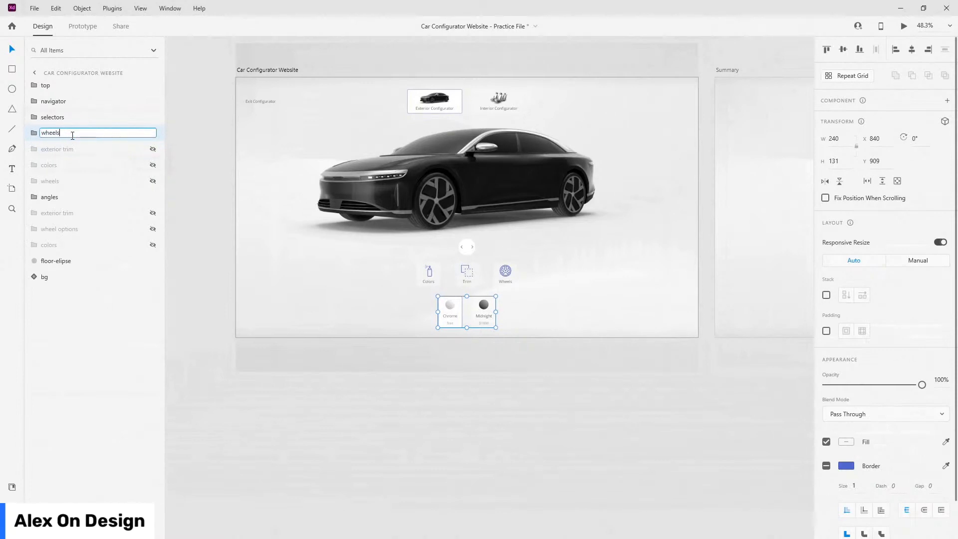
pyautogui.press('Return')
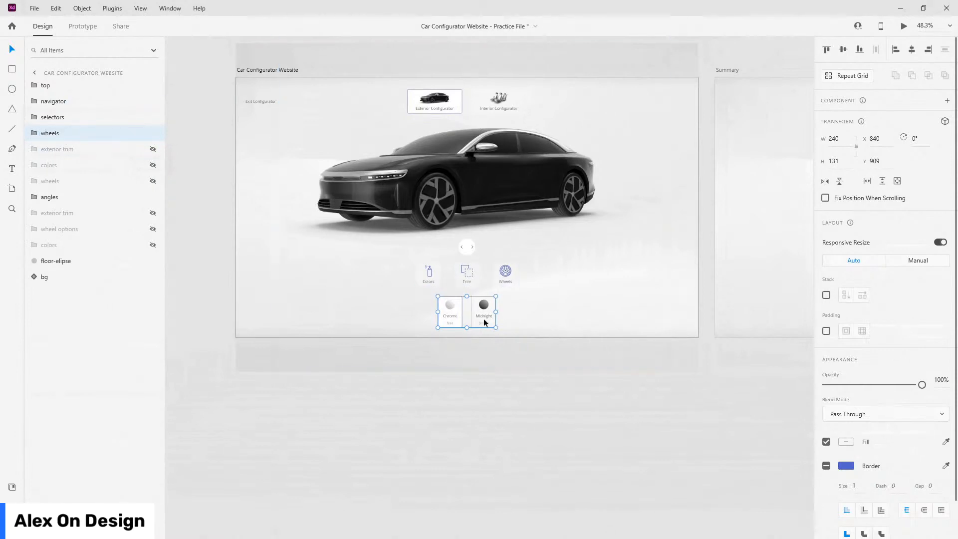
# - Change the Chrome card's title in the new wheels group to Default
pyautogui.scroll(4, 485, 318)
pyautogui.scroll(4, 405, 336)
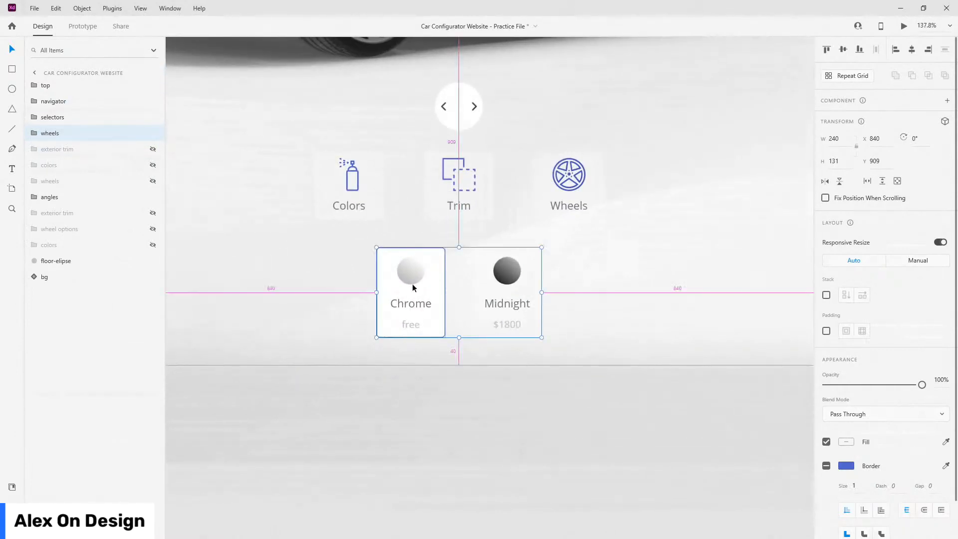
pyautogui.doubleClick(420, 312)
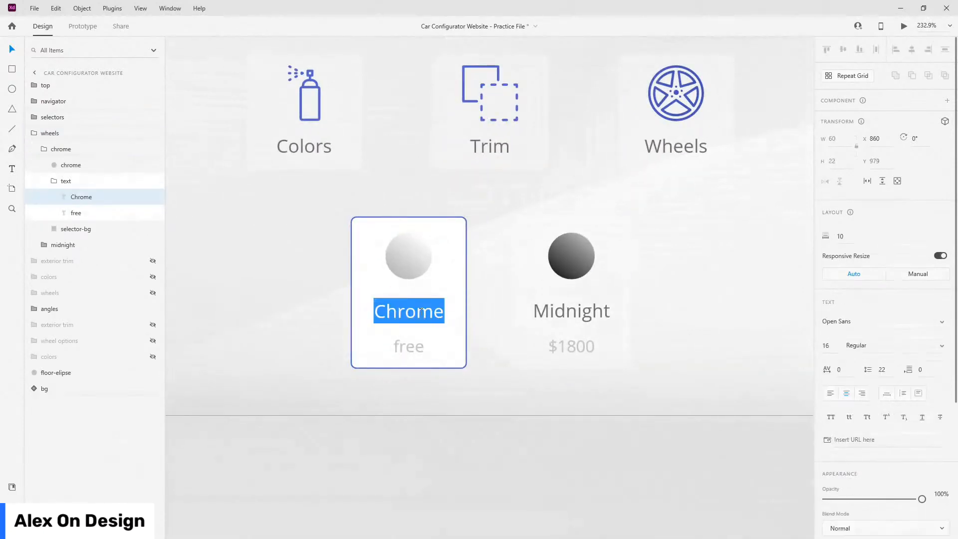
pyautogui.write('Default')
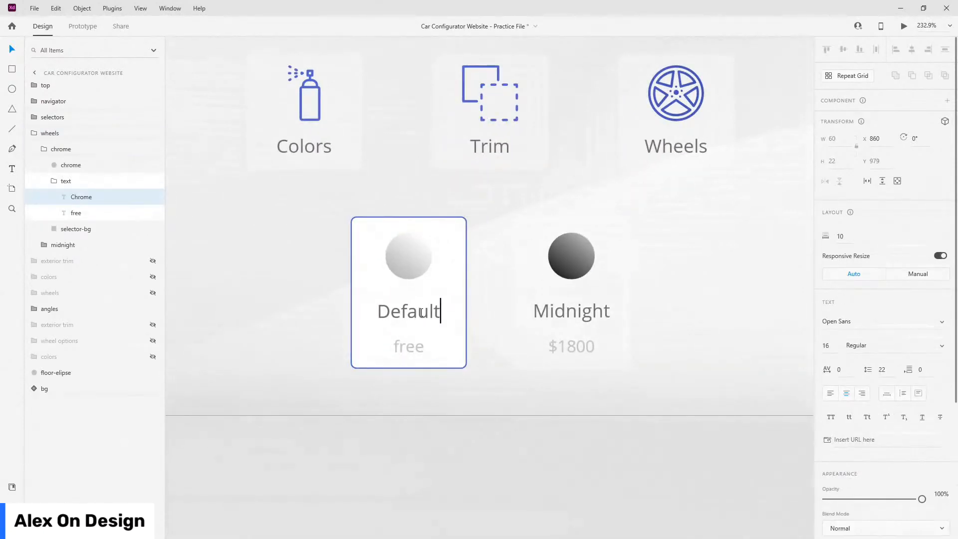
pyautogui.press('Escape')
# - Change the Midnight card's title to Sport and its price to $680 in the wheels group
pyautogui.doubleClick(562, 307)
pyautogui.doubleClick(562, 309)
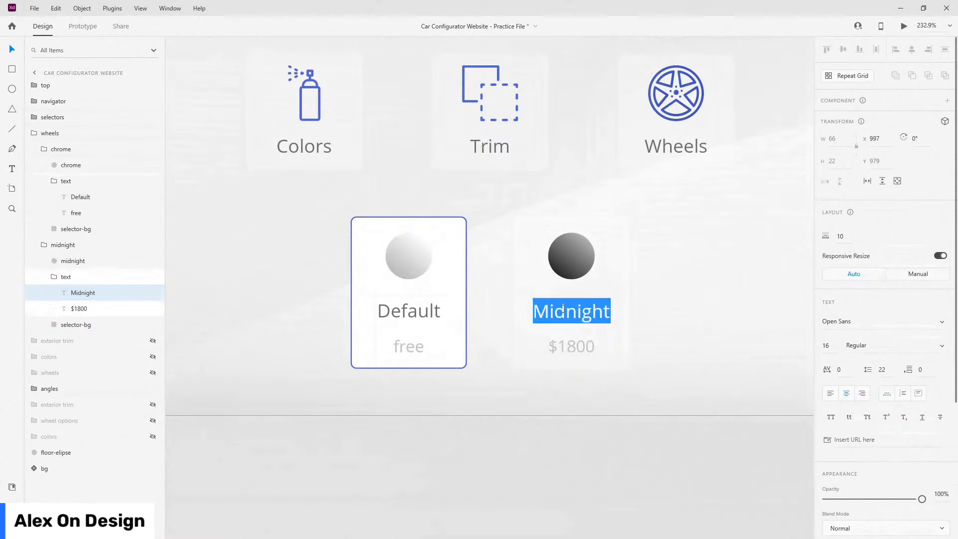
pyautogui.write('Sport')
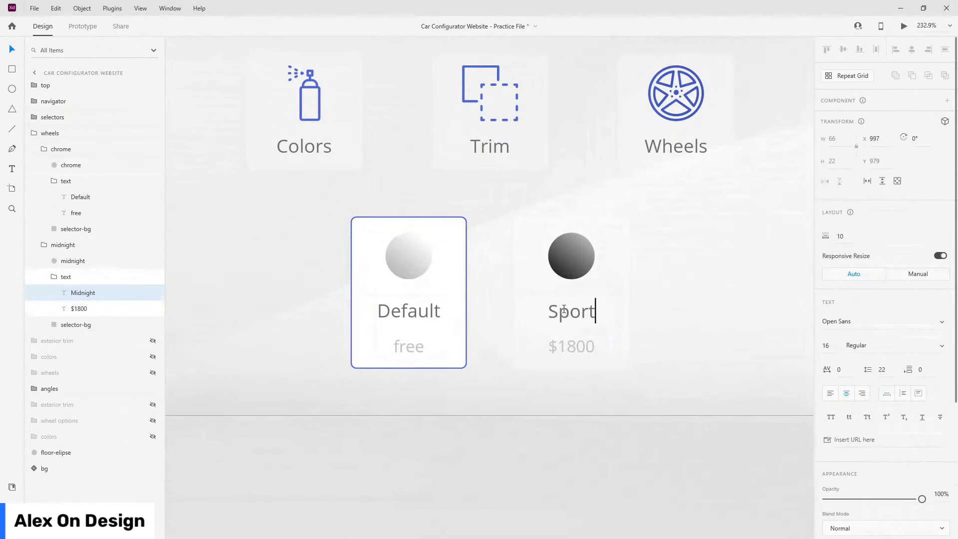
pyautogui.press('Escape')
pyautogui.click(571, 349)
pyautogui.doubleClick(572, 347)
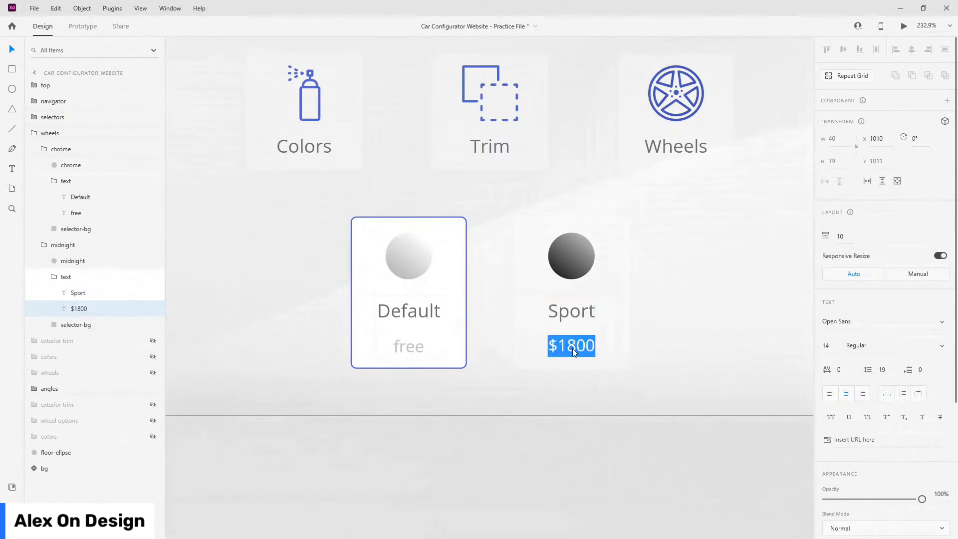
pyautogui.write('$680')
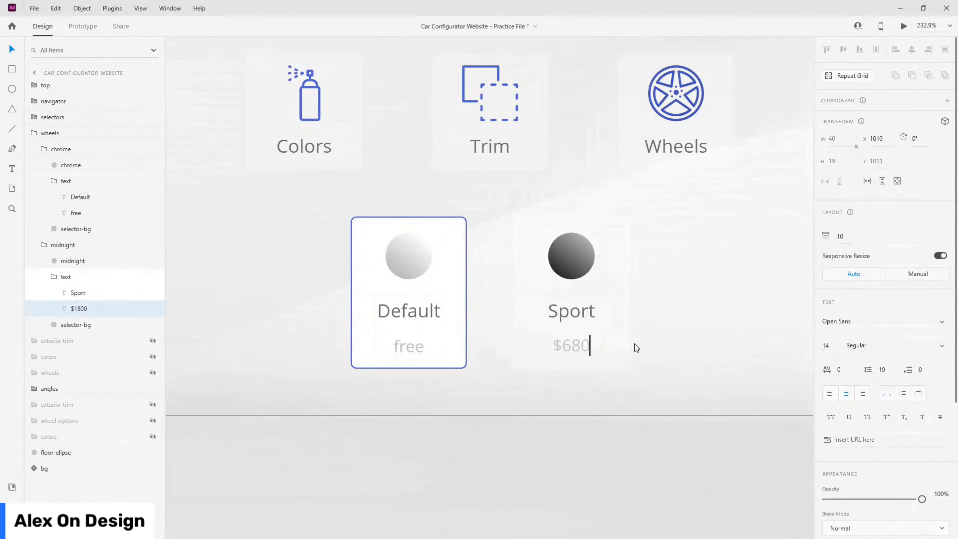
pyautogui.press('Escape')
# - Rename the midnight card group inside wheels to sport and collapse it
pyautogui.click(52, 277)
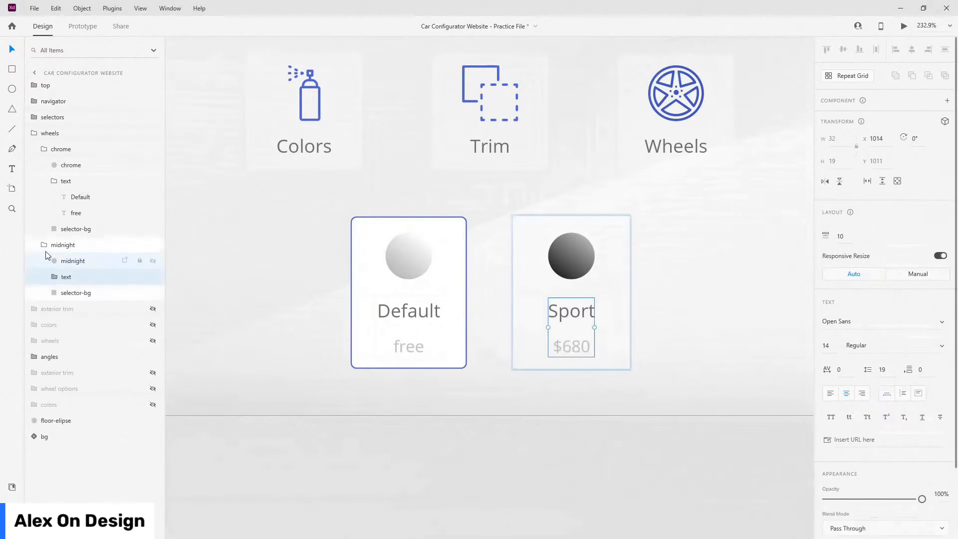
pyautogui.doubleClick(63, 245)
pyautogui.write('sport')
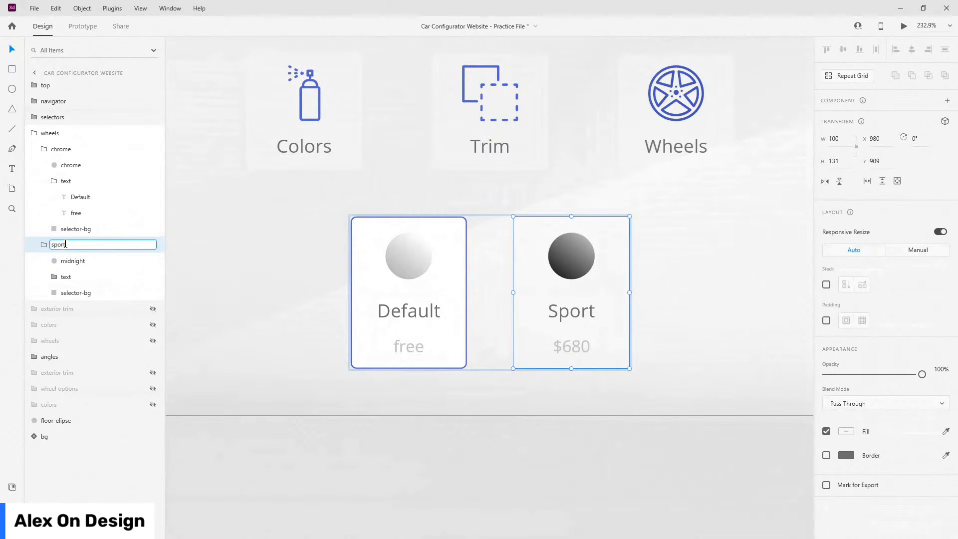
pyautogui.press('Return')
pyautogui.doubleClick(66, 246)
pyautogui.click(44, 245)
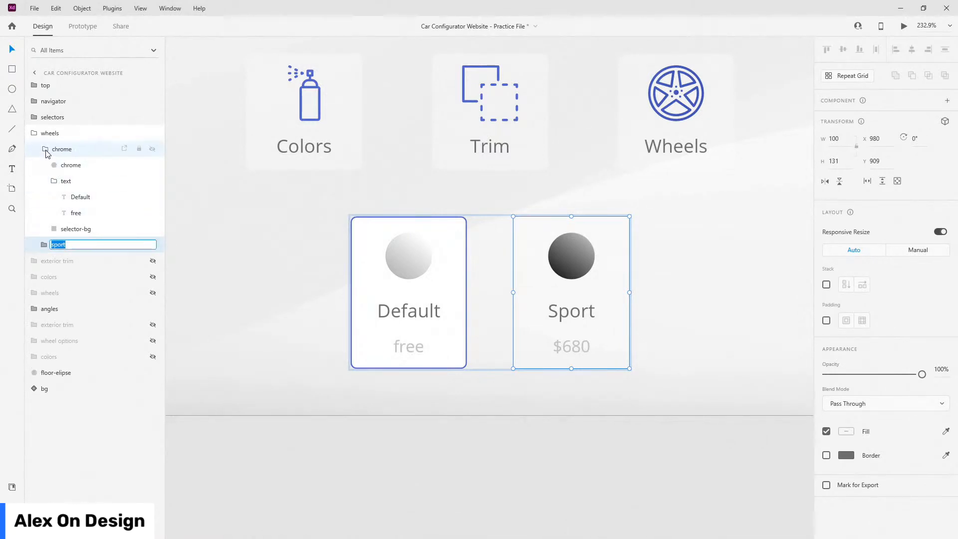
# - Collapse the chrome card group inside wheels and rename it to default
pyautogui.click(44, 149)
pyautogui.doubleClick(62, 149)
pyautogui.write('default')
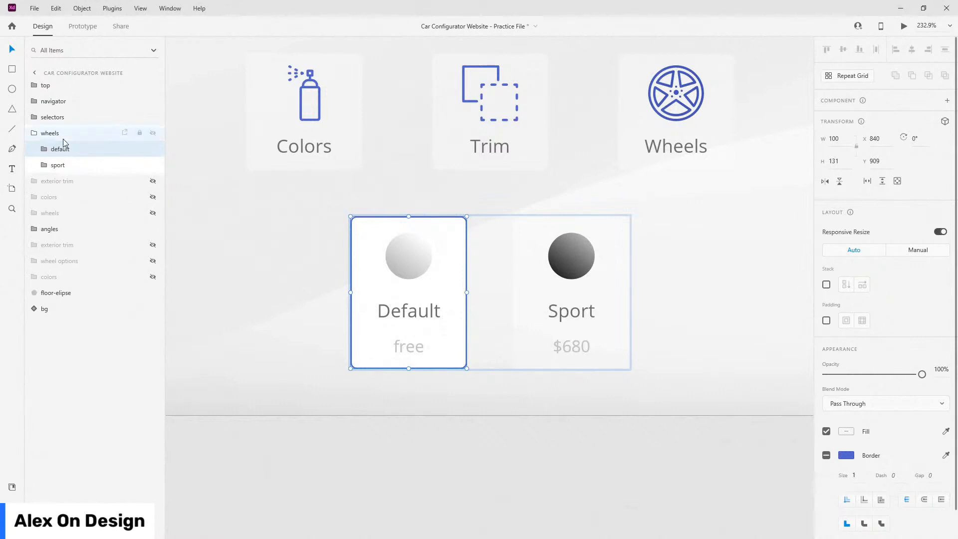
# - Enable stacking on the wheels group and duplicate the sport card group inside it
pyautogui.click(55, 133)
pyautogui.click(827, 295)
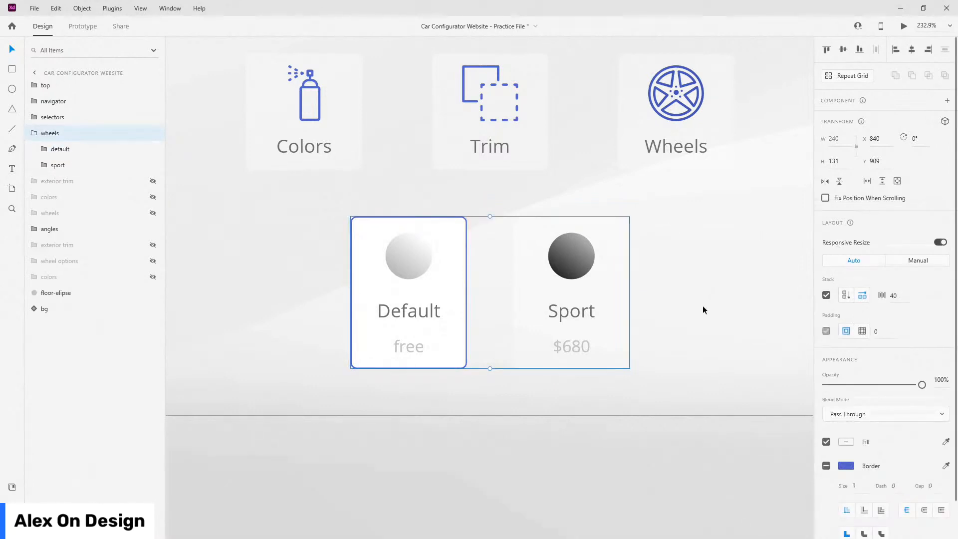
pyautogui.click(71, 165)
pyautogui.hotkey('ctrl', 'd')
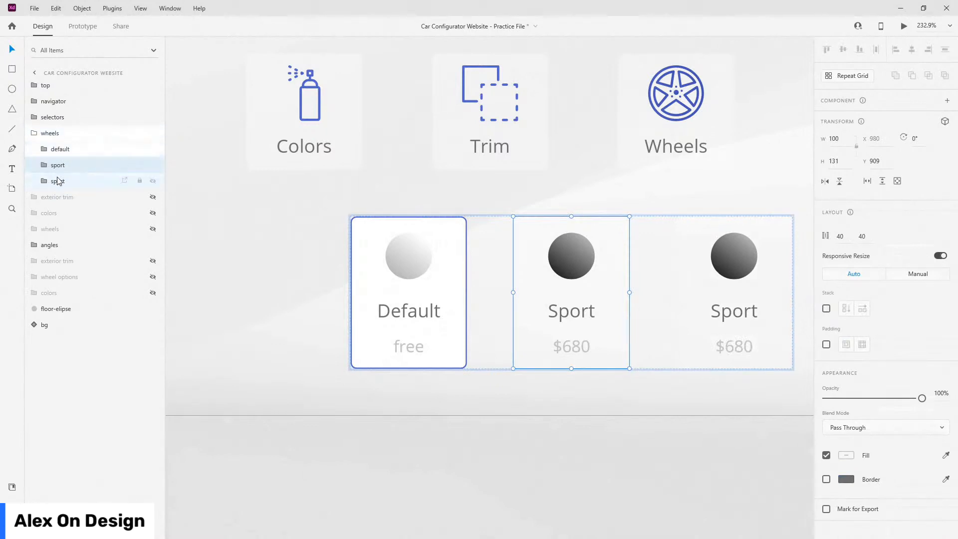
# - Rename the lower sport group in the wheels group to avantgarde
pyautogui.doubleClick(58, 180)
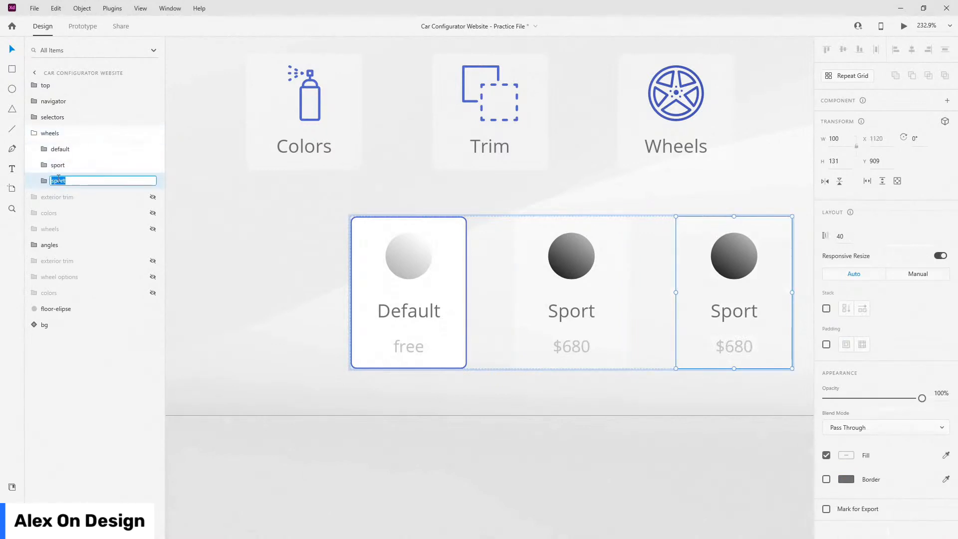
pyautogui.write('avantgarde')
pyautogui.press('Return')
# - Expand the avantgarde group and change the third wheel card's title to Avantgarde
pyautogui.click(45, 181)
pyautogui.doubleClick(73, 197)
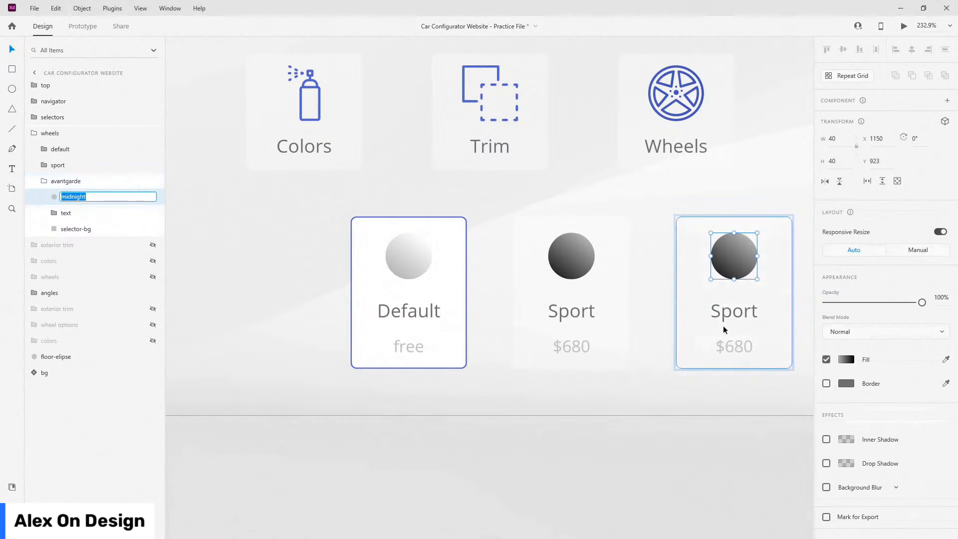
pyautogui.doubleClick(738, 313)
pyautogui.doubleClick(738, 313)
pyautogui.write('avantgarde')
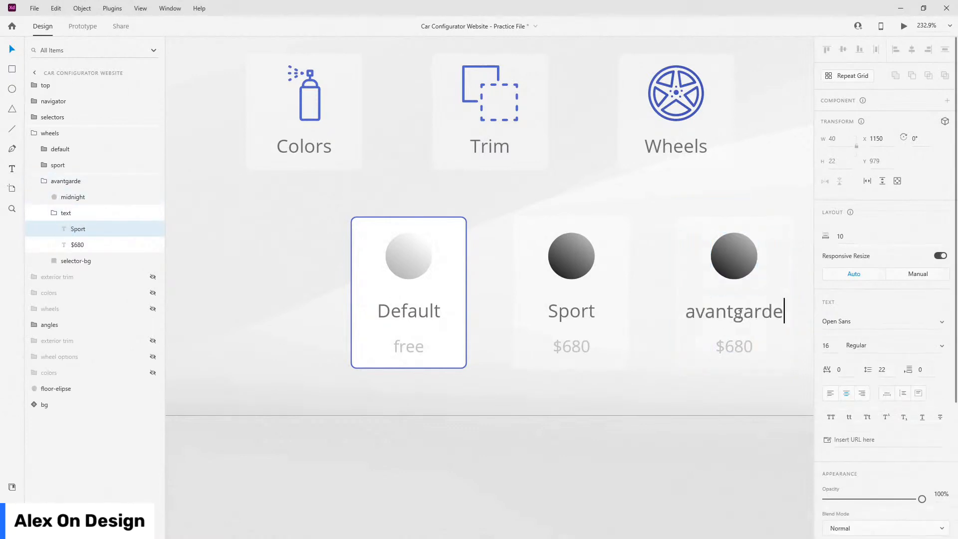
pyautogui.click(697, 311)
pyautogui.press('BackSpace')
pyautogui.write('A')
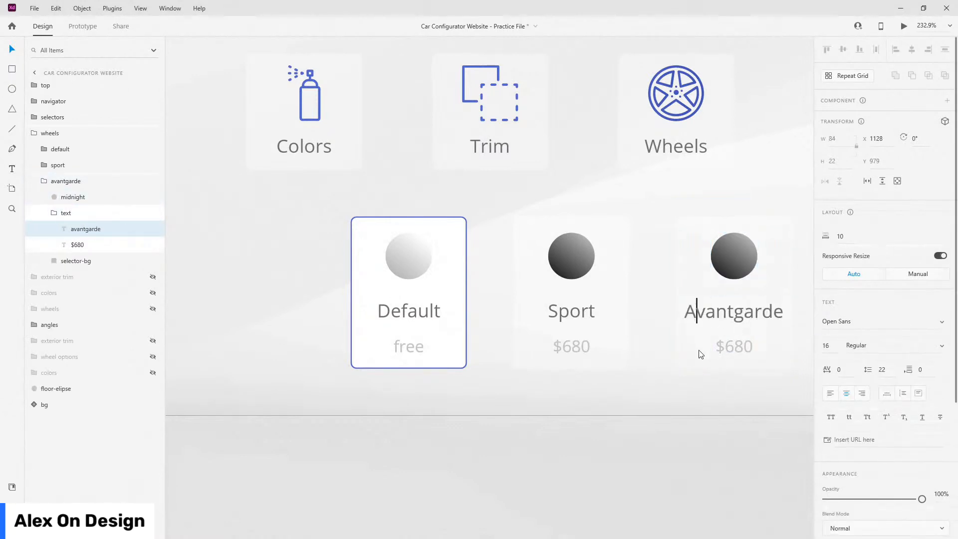
pyautogui.click(717, 434)
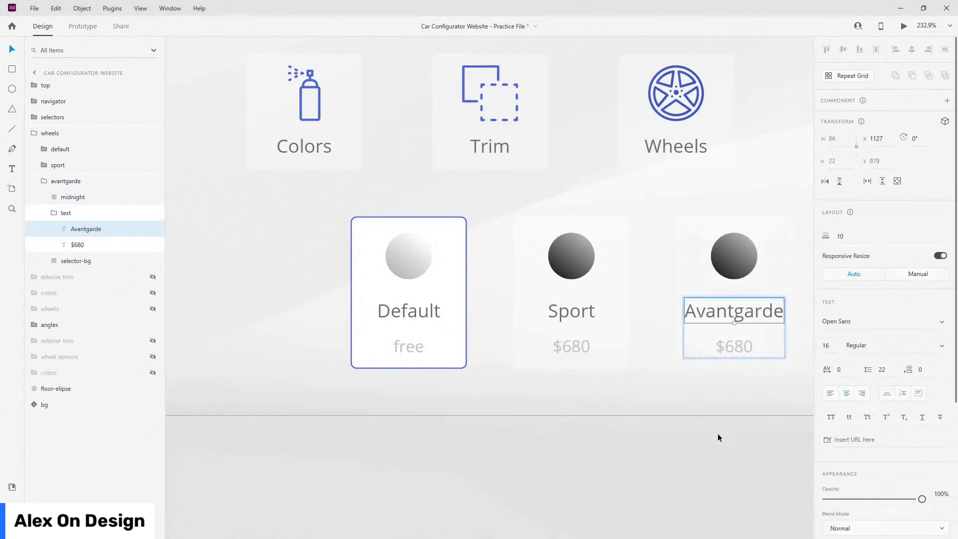
# - Set the price on the Avantgarde wheel card to $950
pyautogui.doubleClick(729, 344)
pyautogui.write('$950')
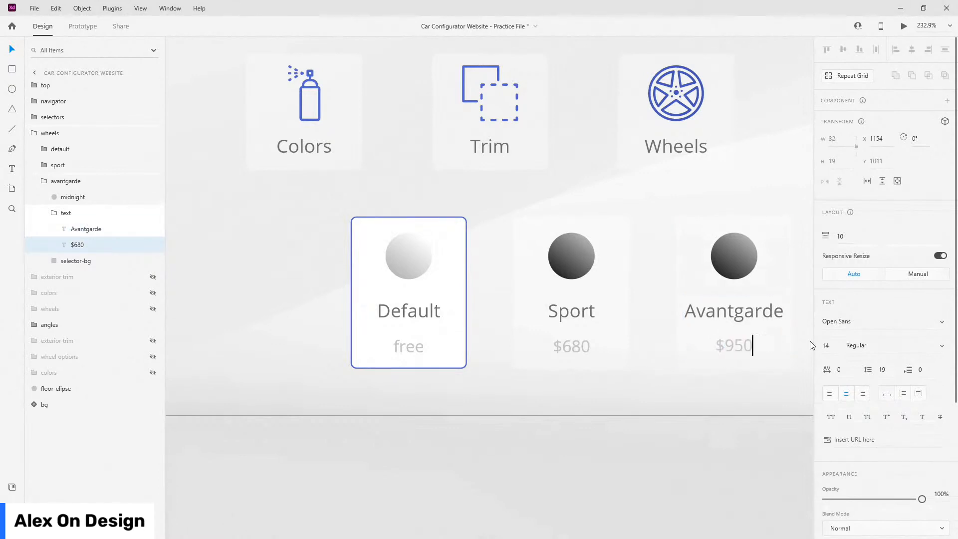
pyautogui.press('Escape')
pyautogui.press('Escape')
pyautogui.press('Escape')
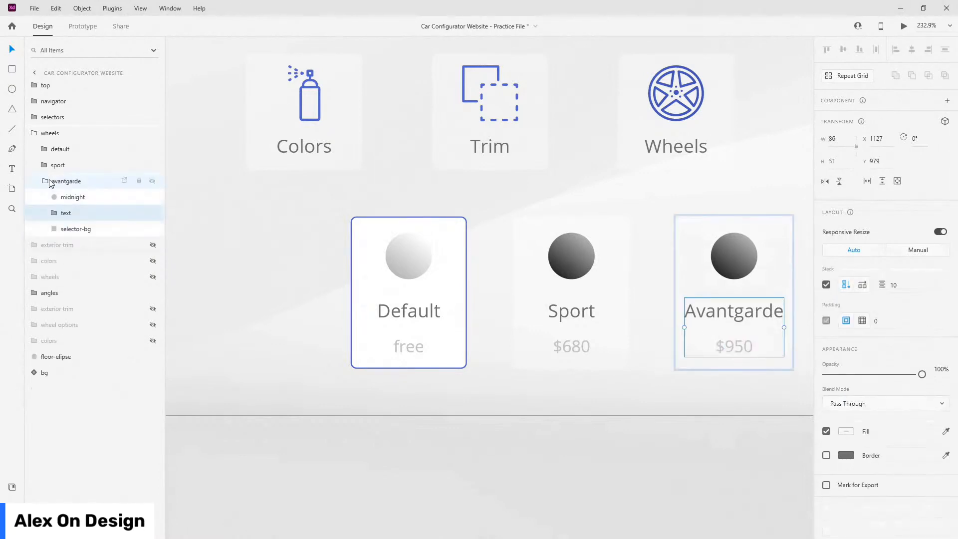
# - Turn off stacking and padding for the wheels group and center it horizontally on the artboard
pyautogui.press('Escape')
pyautogui.click(826, 295)
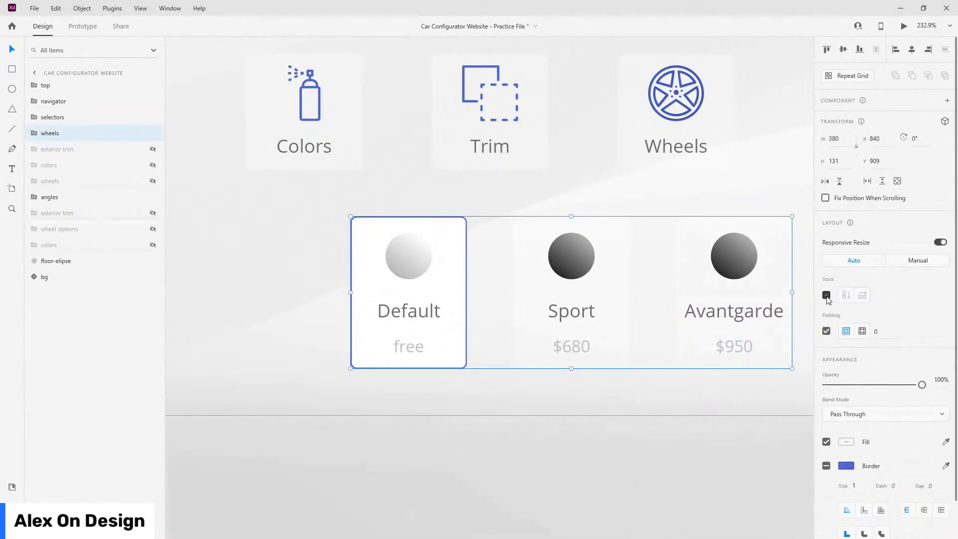
pyautogui.click(826, 331)
pyautogui.scroll(-5, 469, 327)
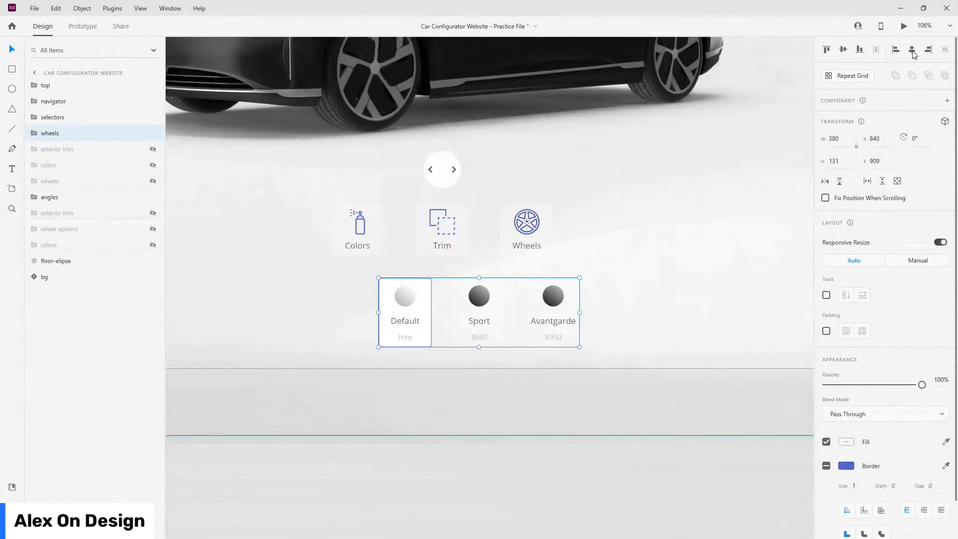
pyautogui.scroll(-3, 584, 302)
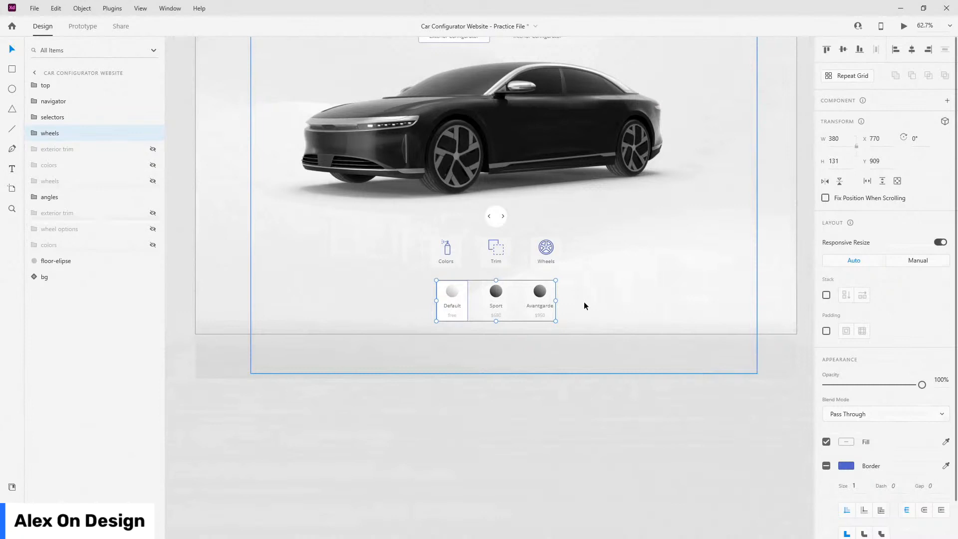
pyautogui.scroll(4, 469, 312)
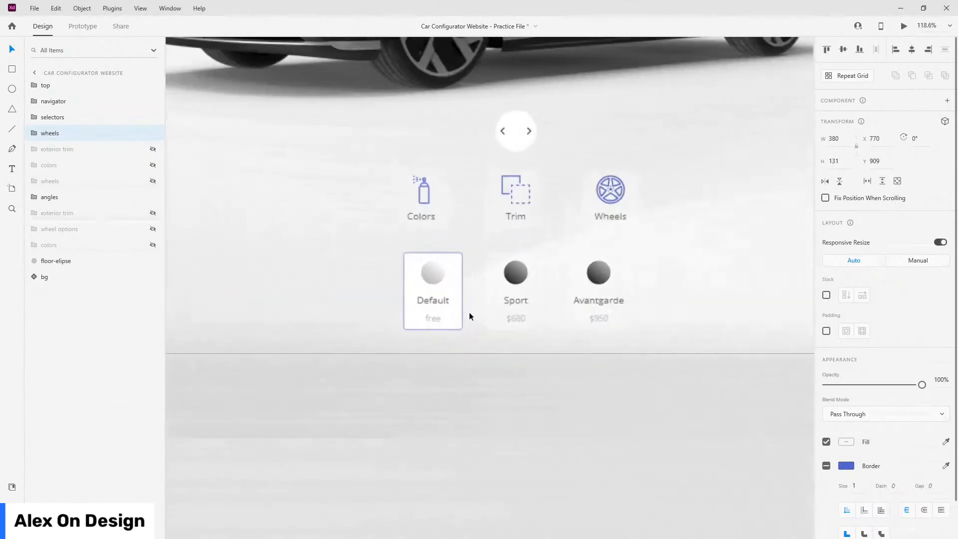
pyautogui.scroll(1, 530, 289)
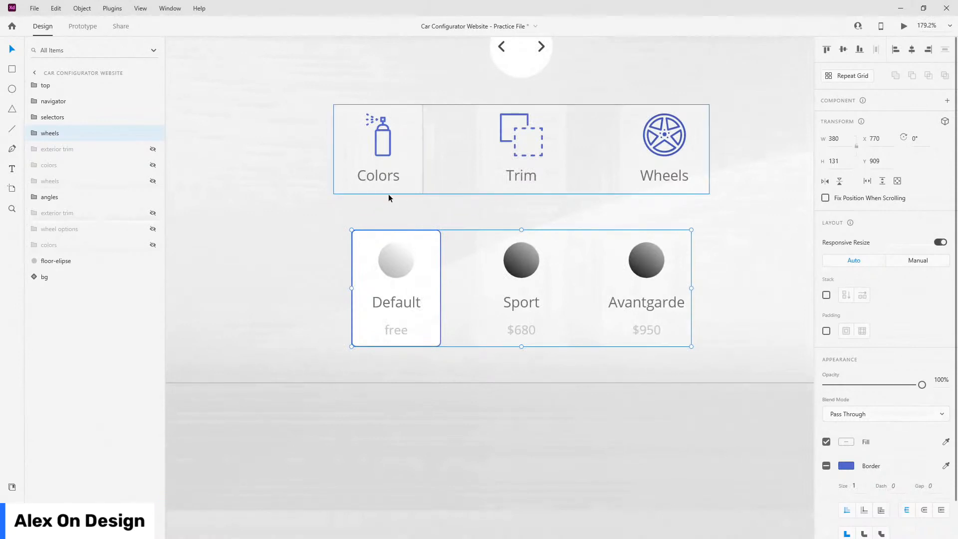
# - Try shifting the wheels options row sideways to X 750, and undo the move
pyautogui.moveTo(420, 256); pyautogui.dragTo(403, 256)
pyautogui.hotkey('ctrl', 'z')
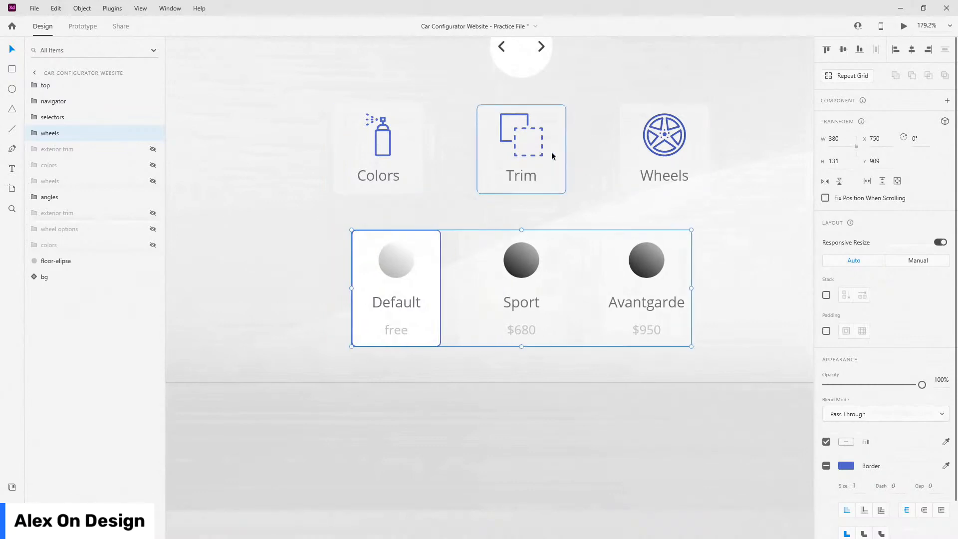
pyautogui.scroll(-10, 567, 195)
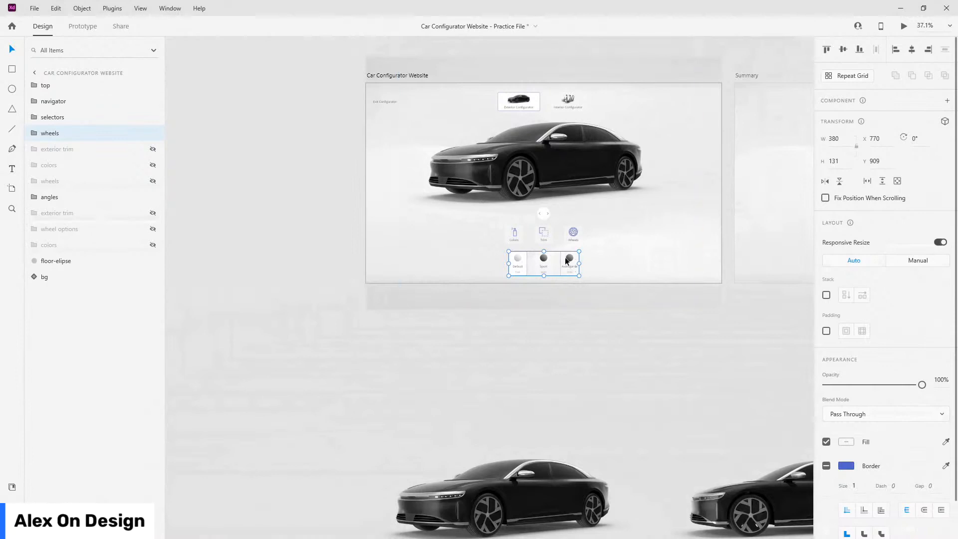
pyautogui.scroll(5, 565, 258)
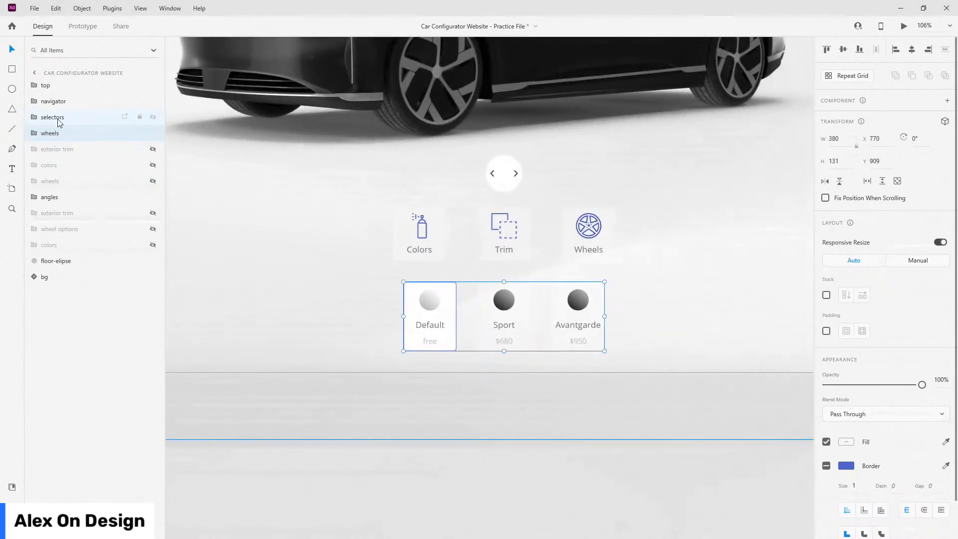
# - Hide the wheels options group
pyautogui.click(152, 133)
pyautogui.scroll(-4, 579, 295)
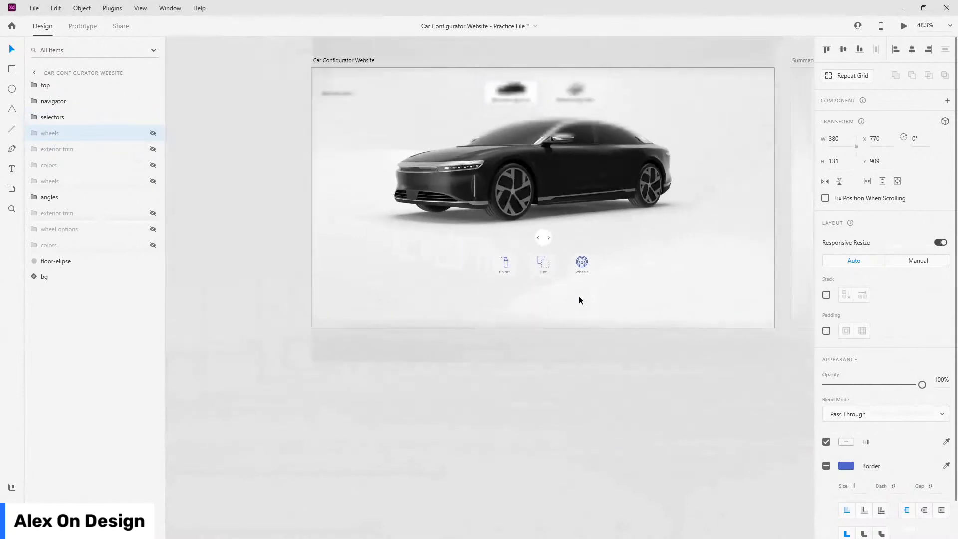
pyautogui.press('alt')
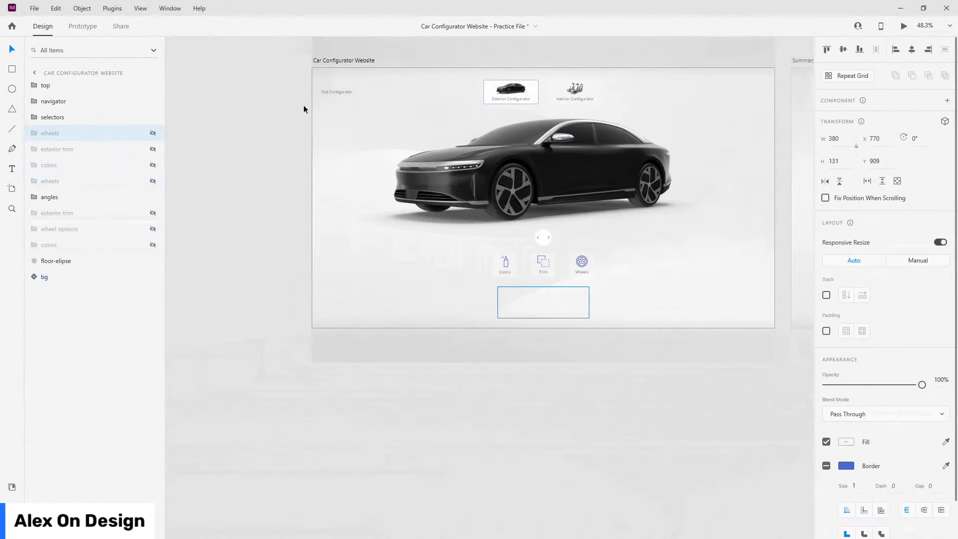
# - Copy the Exit Configurator text from the top group to the artboard's top level and place it behind the car at about X 1708, Y 310
pyautogui.doubleClick(334, 88)
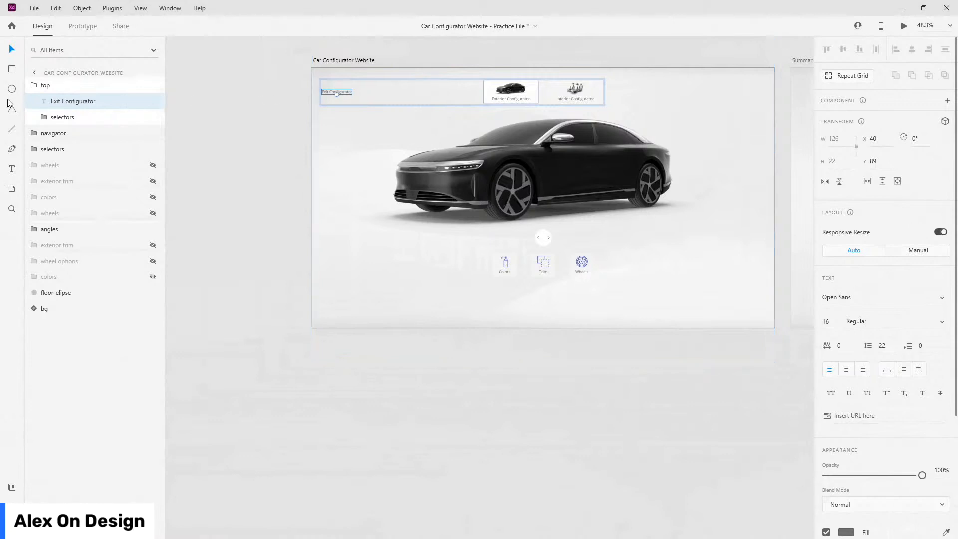
pyautogui.click(28, 89)
pyautogui.scroll(5, 772, 127)
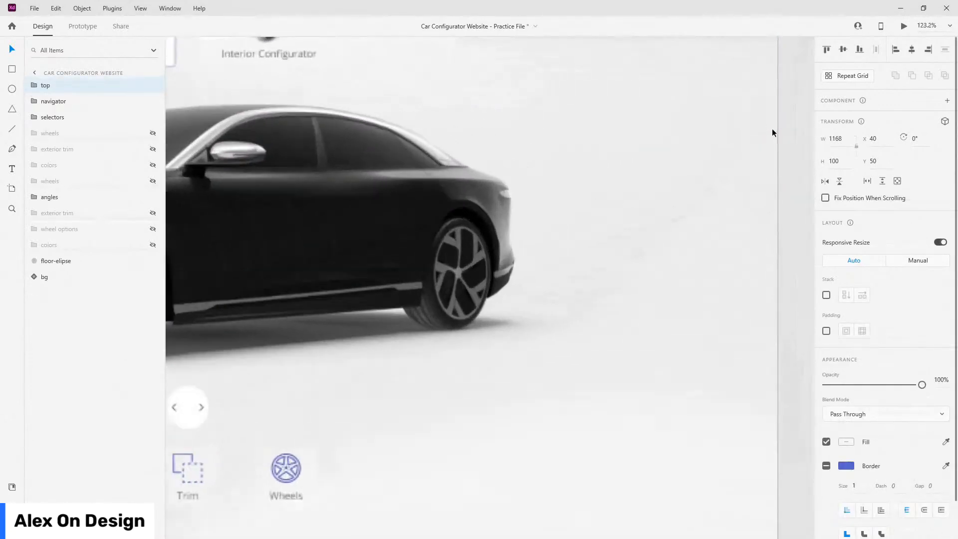
pyautogui.scroll(1, 771, 128)
pyautogui.click(704, 159)
pyautogui.write('Exit Configurator')
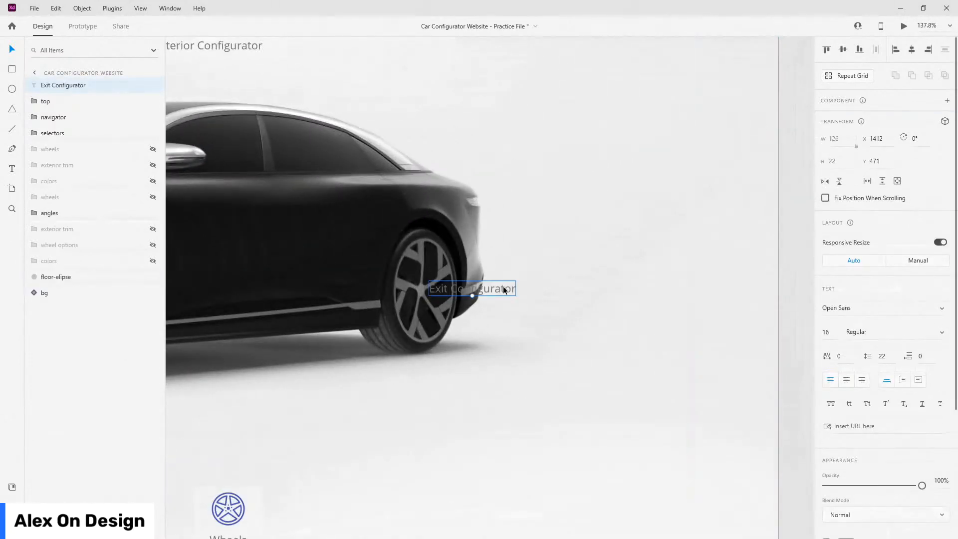
pyautogui.moveTo(503, 288); pyautogui.dragTo(706, 176)
# - Preview the prototype to examine the action links beside the car, and close the preview
pyautogui.hotkey('ctrl', ';')
pyautogui.hotkey('ctrl', ';')
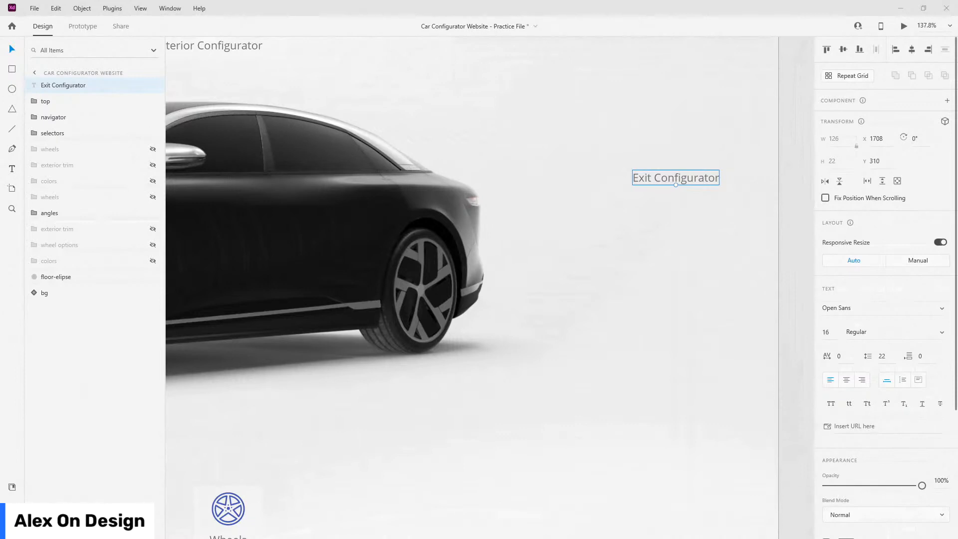
pyautogui.hotkey('ctrl', 'Return')
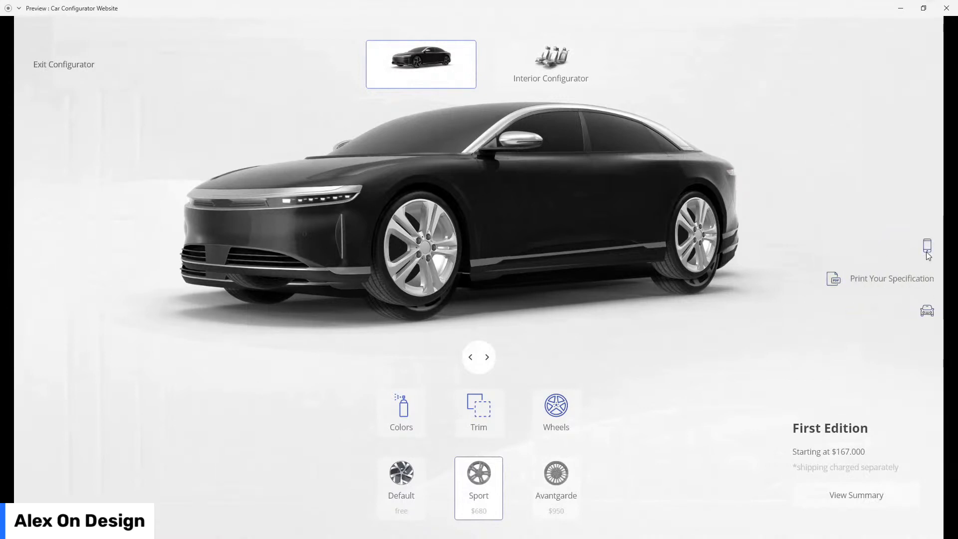
pyautogui.click(946, 8)
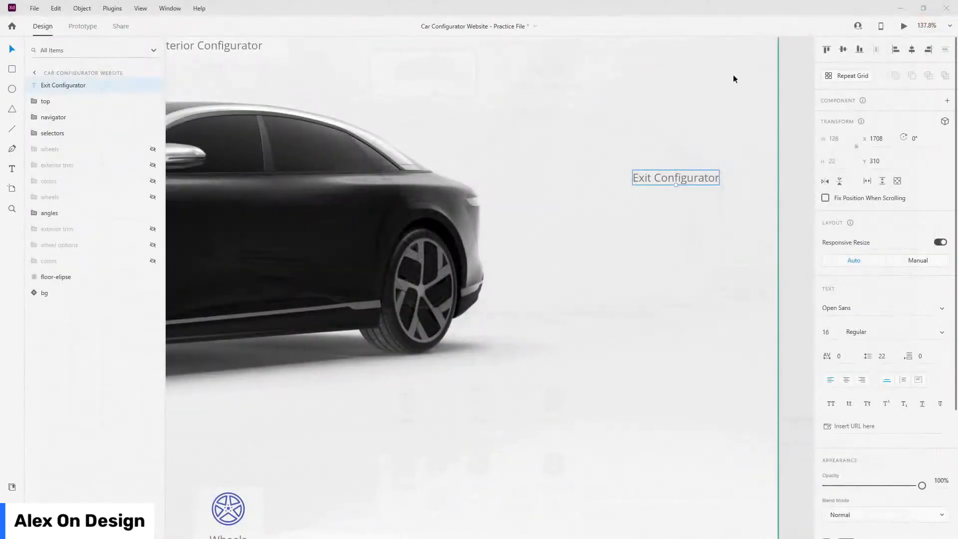
# - Change the copied text beside the car to Contact Sales
pyautogui.doubleClick(700, 178)
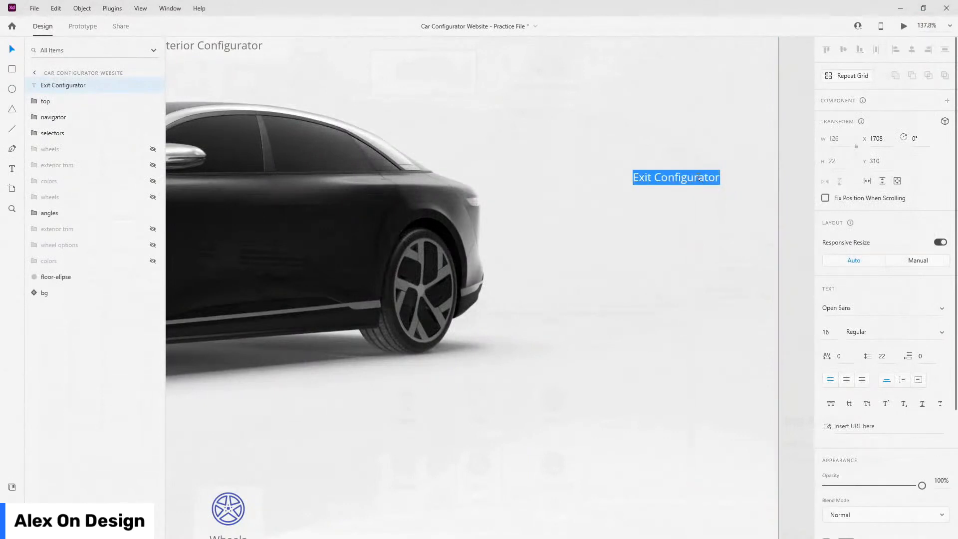
pyautogui.write('Contact')
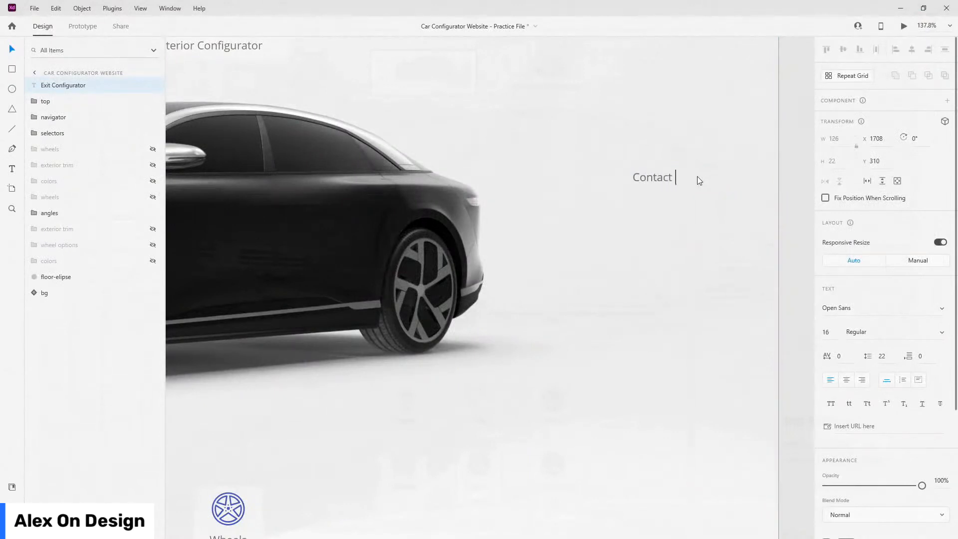
pyautogui.write(' Salers')
pyautogui.press('BackSpace')
pyautogui.press('BackSpace')
pyautogui.write('s')
pyautogui.press('Escape')
# - Duplicate the Contact Sales text, place the copy below it at Y 370, and change it to Print Your Specification
pyautogui.hotkey('ctrl', 'd')
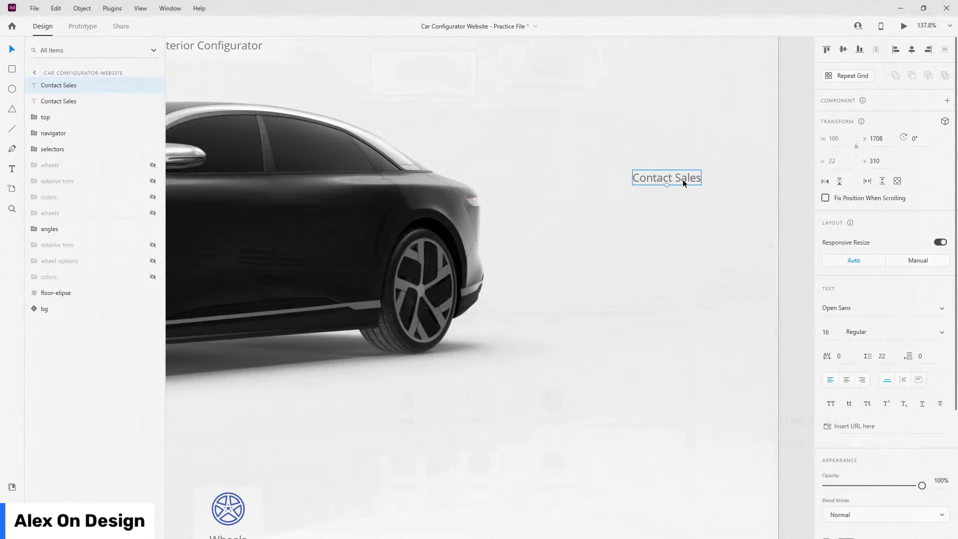
pyautogui.moveTo(682, 179); pyautogui.dragTo(683, 220)
pyautogui.doubleClick(683, 221)
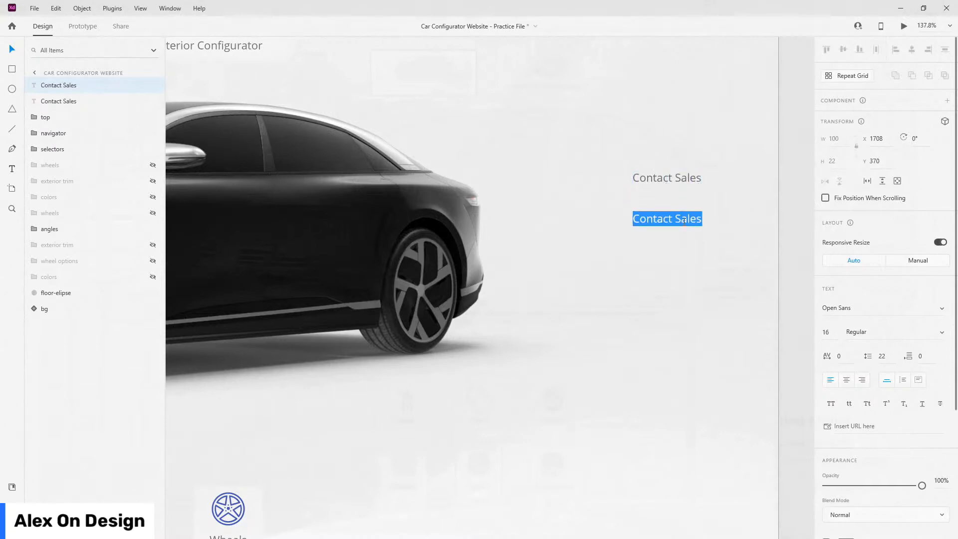
pyautogui.write('Prin')
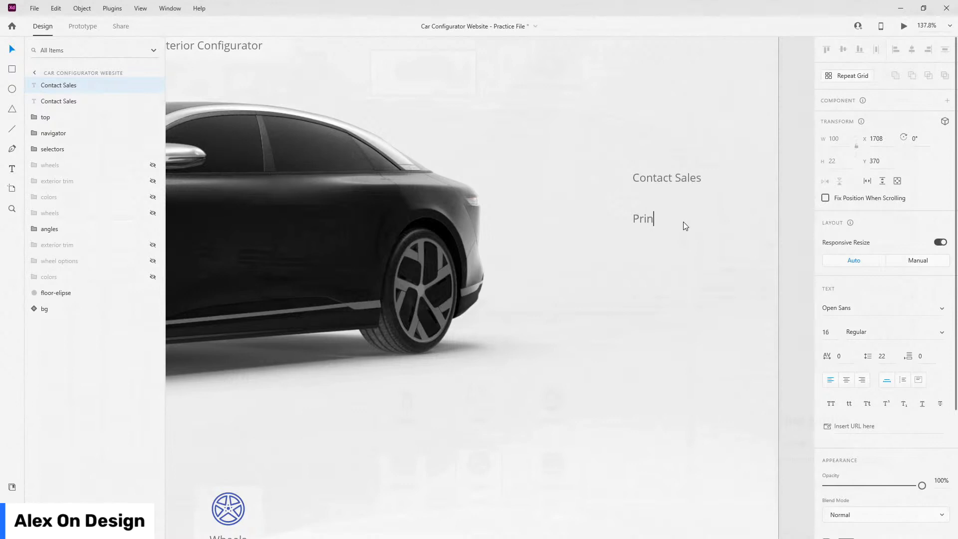
pyautogui.write('t Your Specification')
pyautogui.press('Escape')
# - Duplicate the Print Your Specification text, place the copy below it at Y 430, and change it to Book A Test Drive
pyautogui.hotkey('ctrl', 'd')
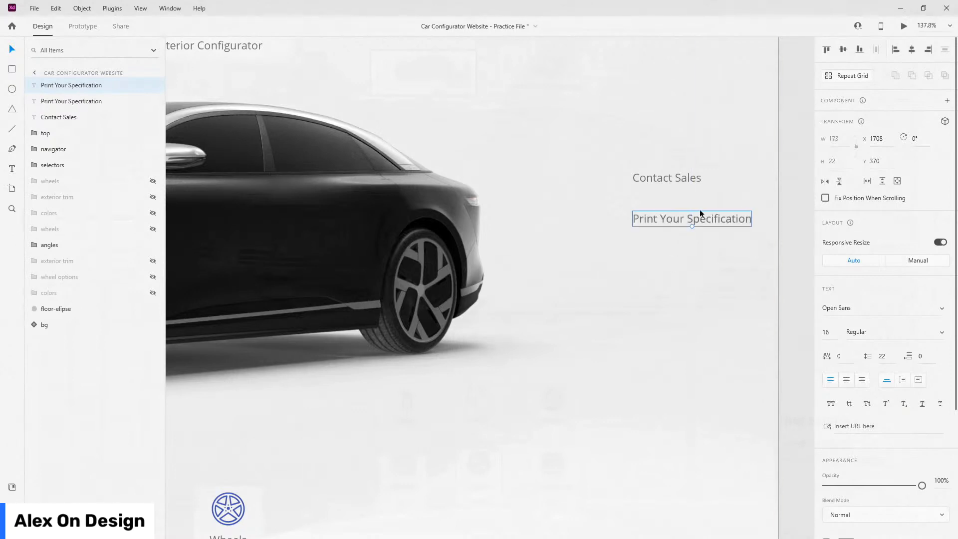
pyautogui.moveTo(699, 209); pyautogui.dragTo(698, 256)
pyautogui.doubleClick(698, 255)
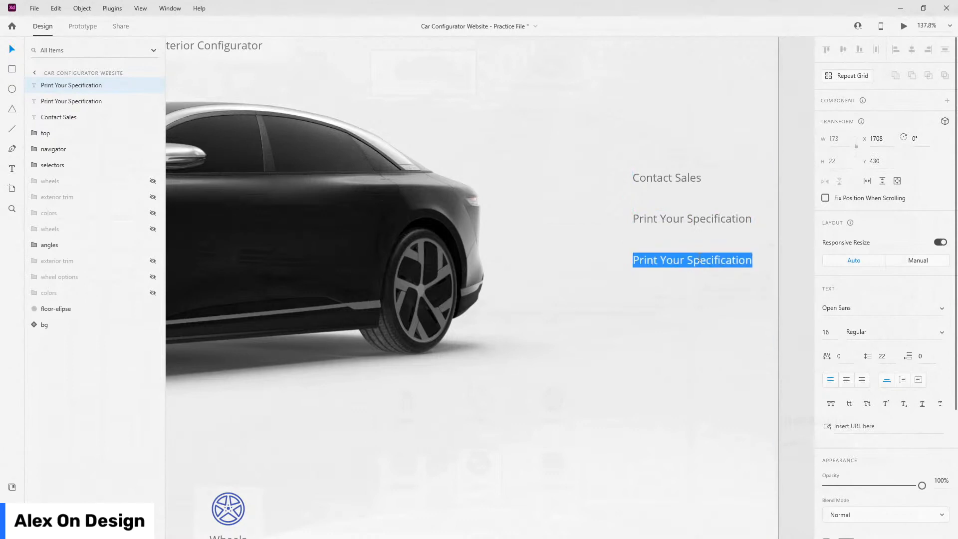
pyautogui.write('Book A T')
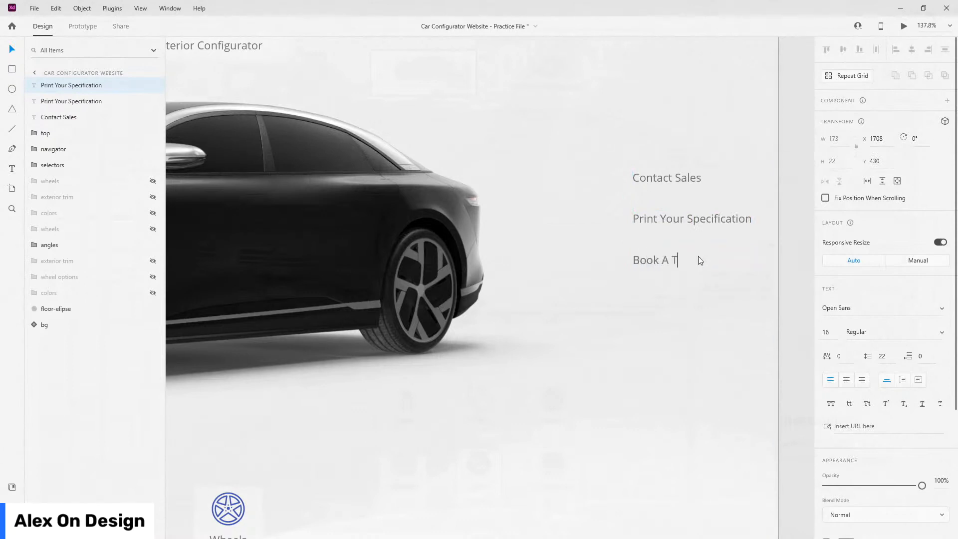
pyautogui.write('est Drive')
pyautogui.press('Escape')
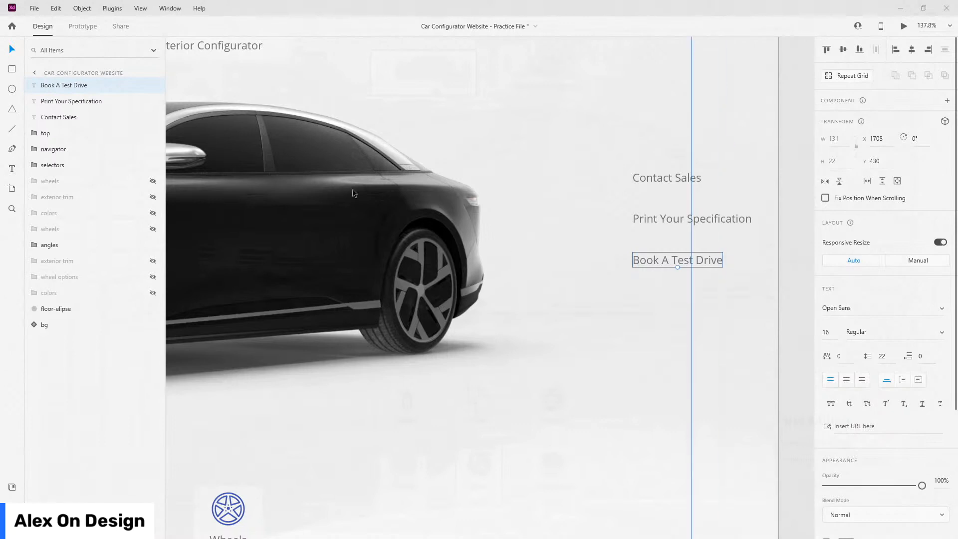
# - Paste the copied phone, PDF and car icons onto the artboard
pyautogui.click(12, 486)
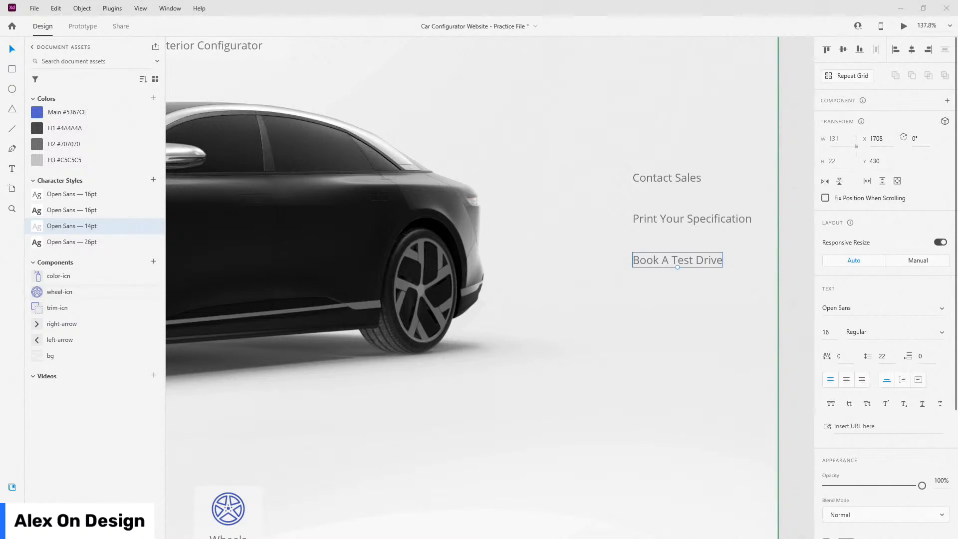
pyautogui.click(582, 181)
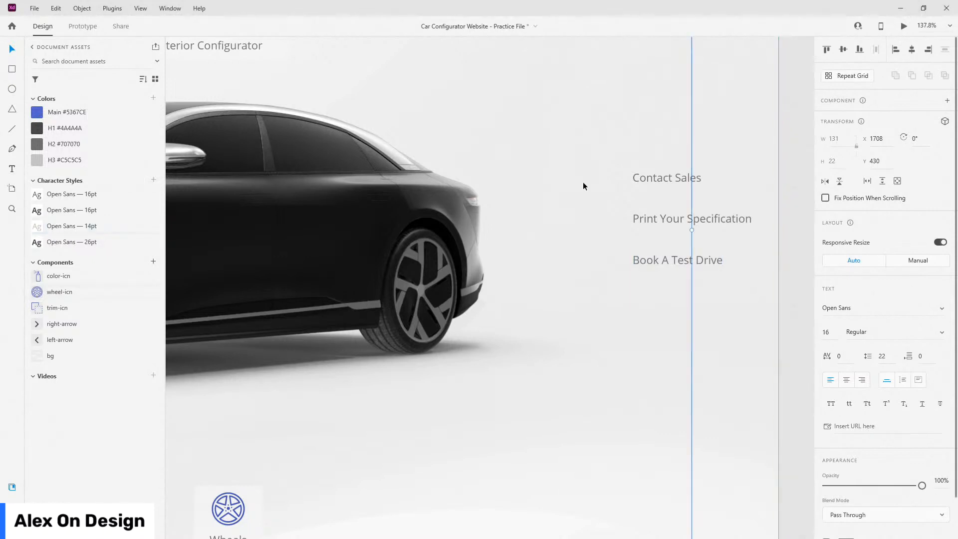
pyautogui.hotkey('ctrl', 'v')
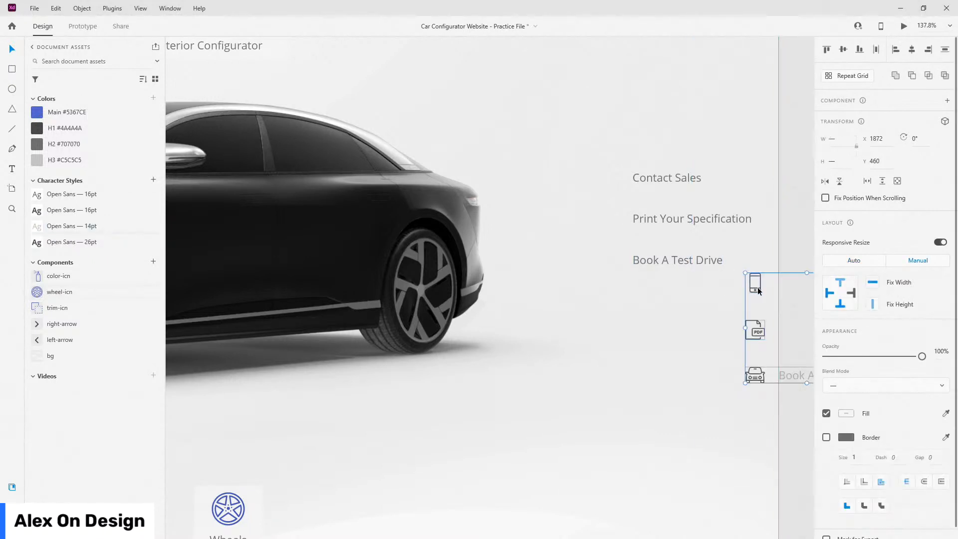
# - Delete the extra Book A Test Drive label from the pasted car icon group
pyautogui.click(603, 222)
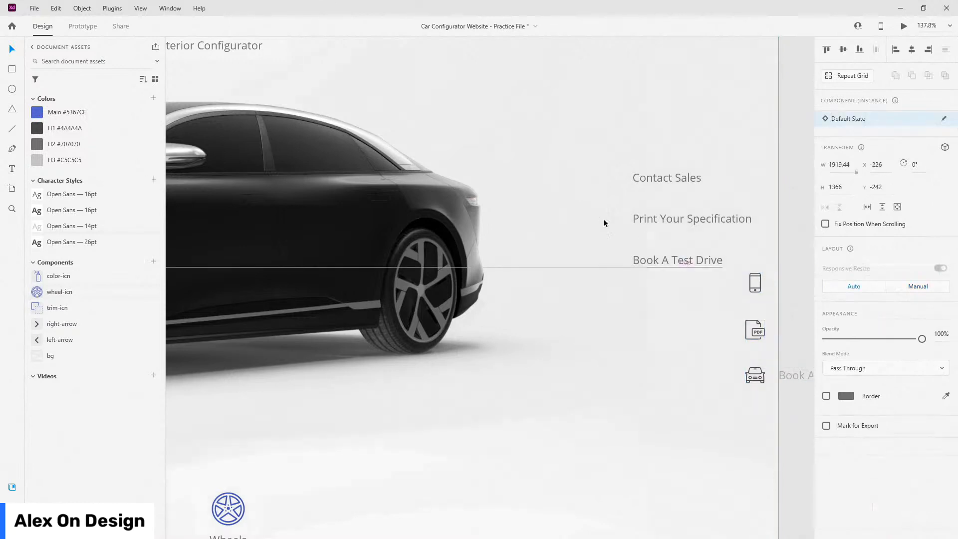
pyautogui.click(794, 377)
pyautogui.doubleClick(794, 376)
pyautogui.press('Delete')
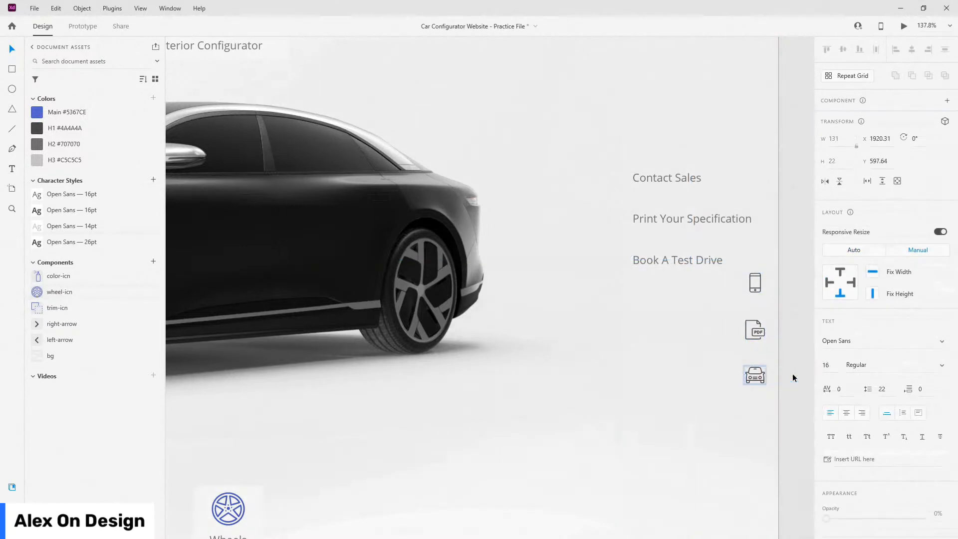
pyautogui.click(13, 502)
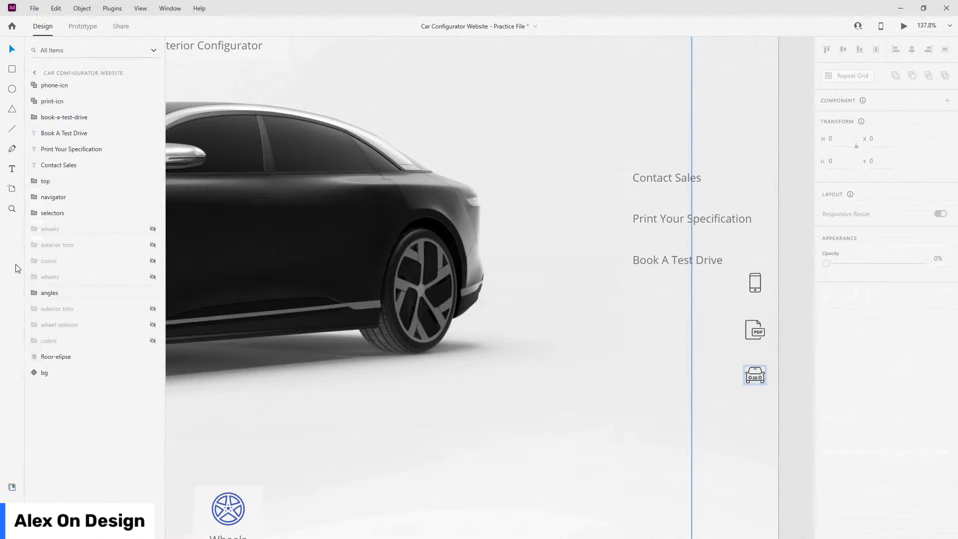
pyautogui.click(64, 117)
pyautogui.keyDown('shift'); pyautogui.click(55, 85); pyautogui.keyUp('shift')
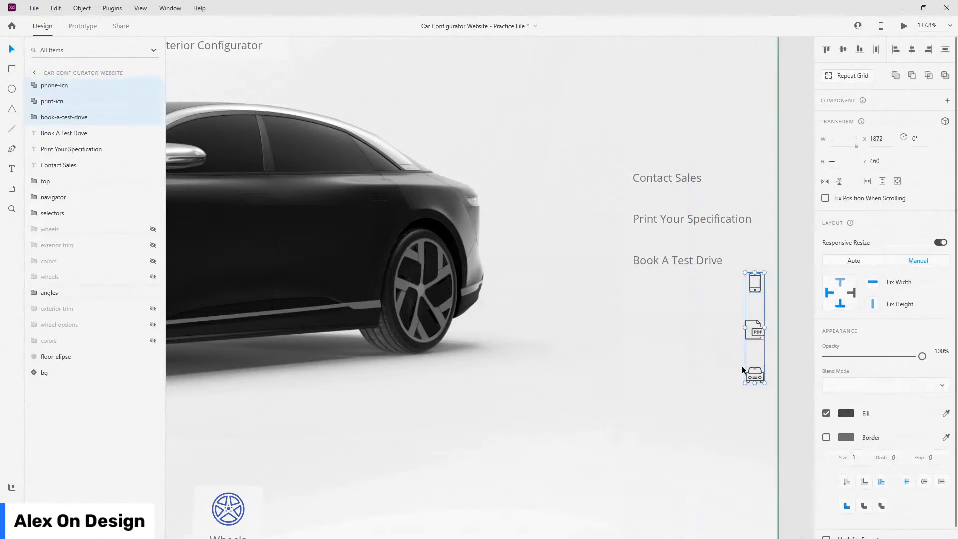
pyautogui.click(768, 372)
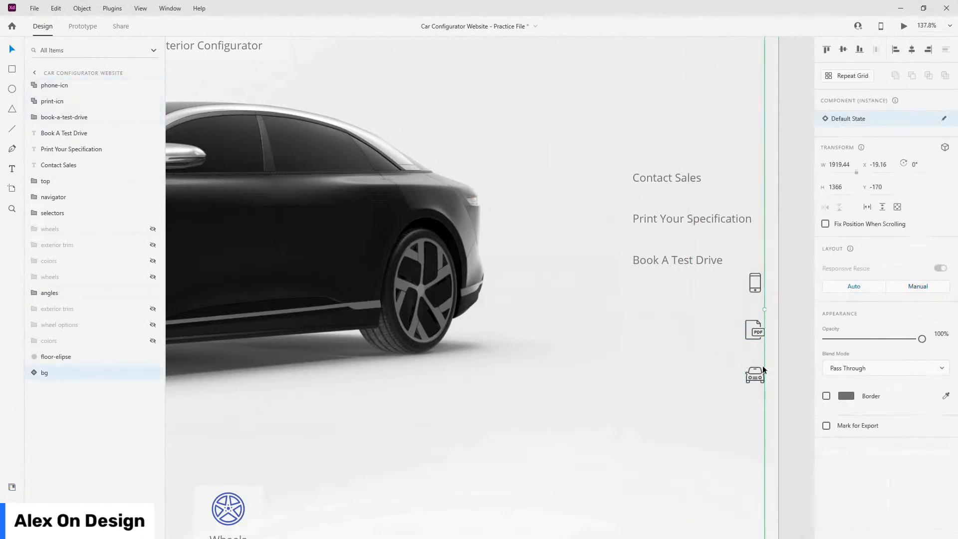
# - Move the phone, PDF and car icons together to the left of the three link labels, at about X 1660, Y 301
pyautogui.scroll(5, 783, 376)
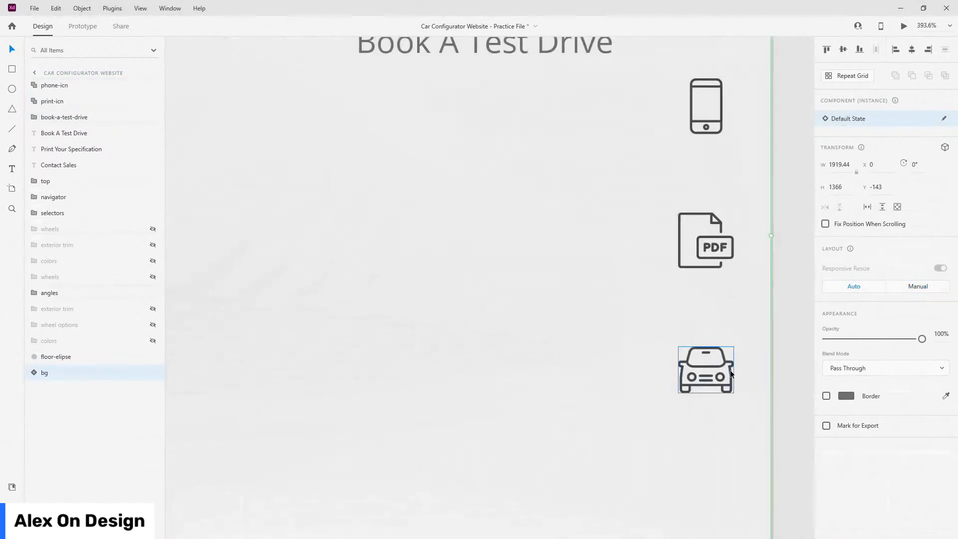
pyautogui.click(729, 369)
pyautogui.keyDown('shift'); pyautogui.click(722, 239); pyautogui.keyUp('shift')
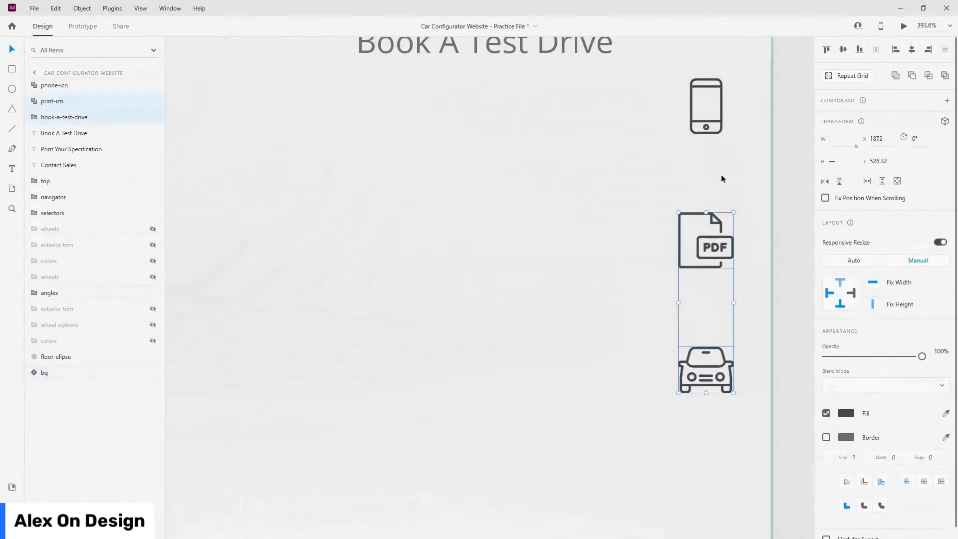
pyautogui.keyDown('shift'); pyautogui.click(720, 125); pyautogui.keyUp('shift')
pyautogui.scroll(-4, 722, 303)
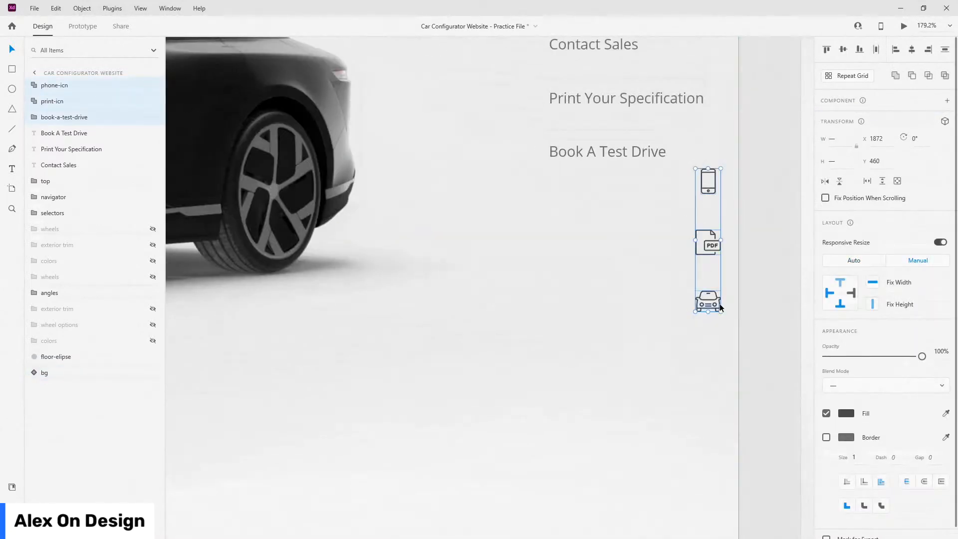
pyautogui.moveTo(719, 304); pyautogui.dragTo(543, 161)
pyautogui.hotkey('shift', 'Left')
pyautogui.hotkey('shift', 'Left')
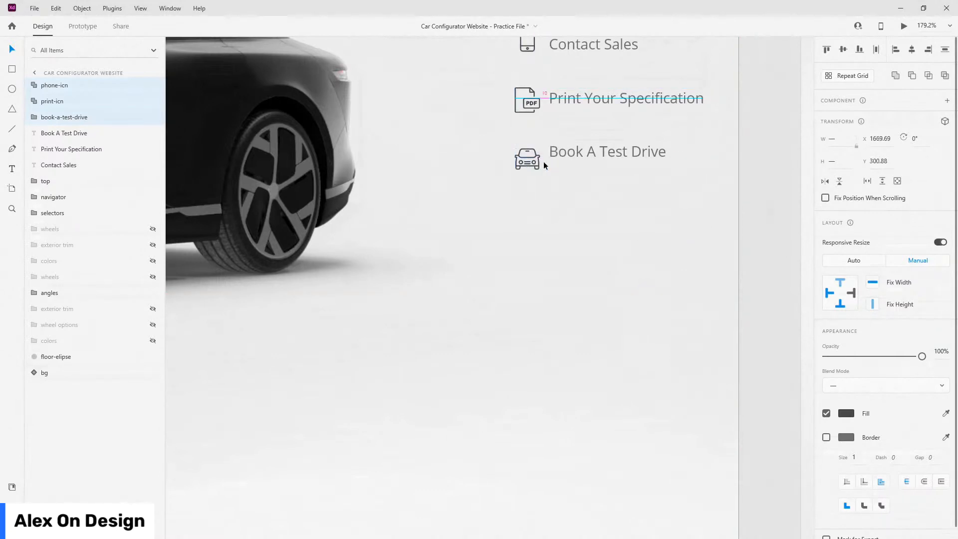
pyautogui.scroll(-5, 617, 250)
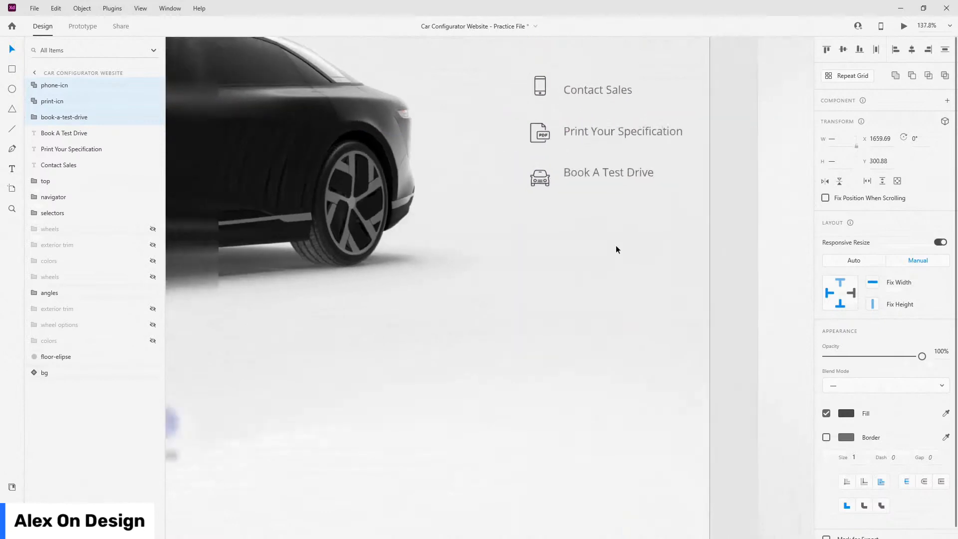
# - Open the Icons 4 Design plugin, search it for phone icons and look through the results
pyautogui.click(12, 487)
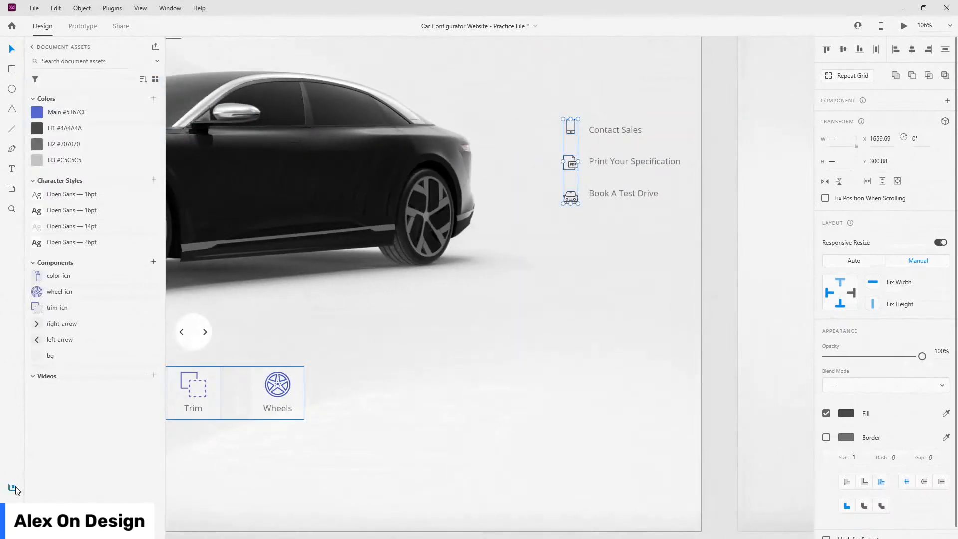
pyautogui.click(12, 527)
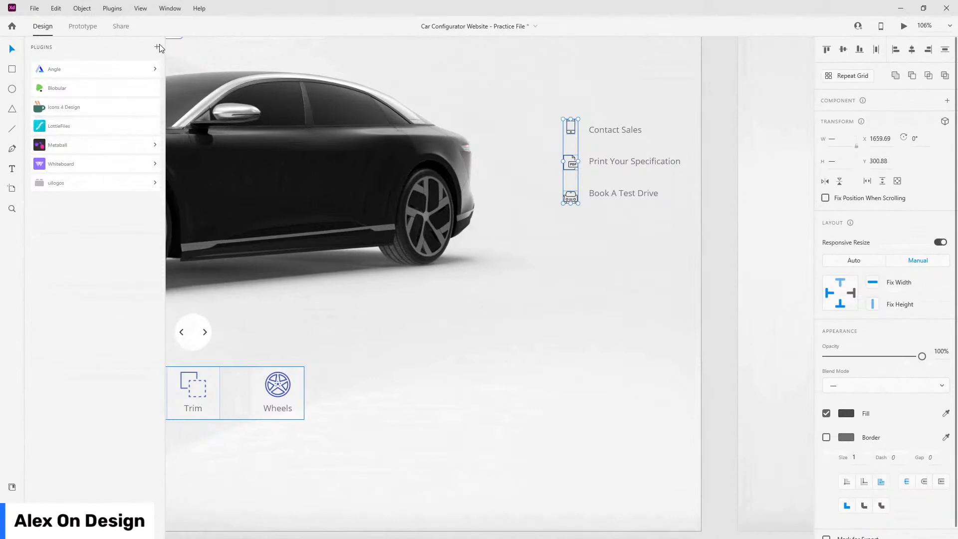
pyautogui.click(63, 109)
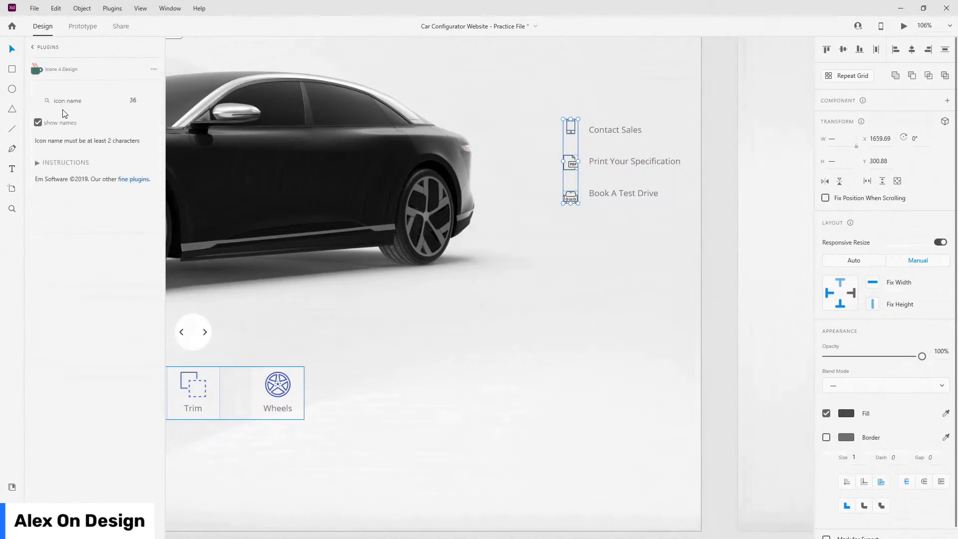
pyautogui.click(85, 100)
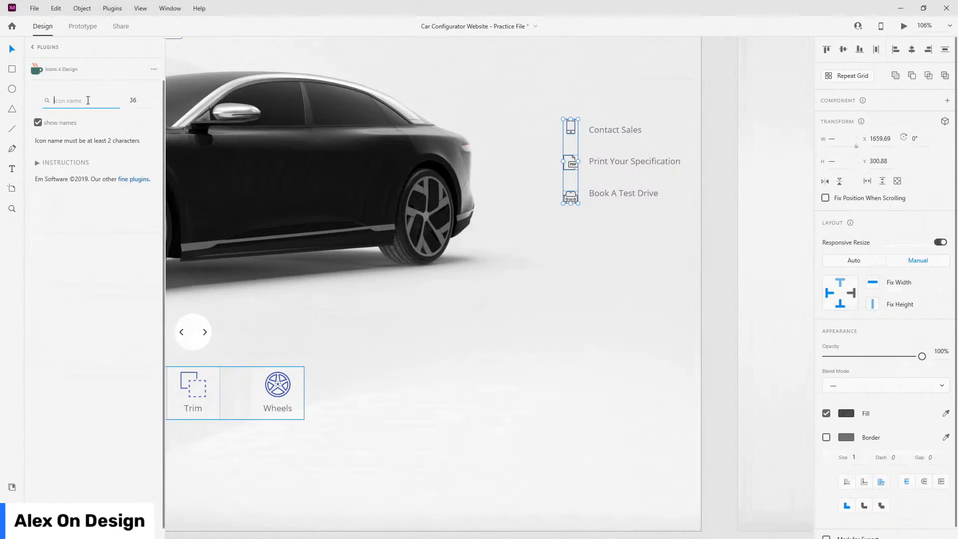
pyautogui.write('phone')
pyautogui.press('Return')
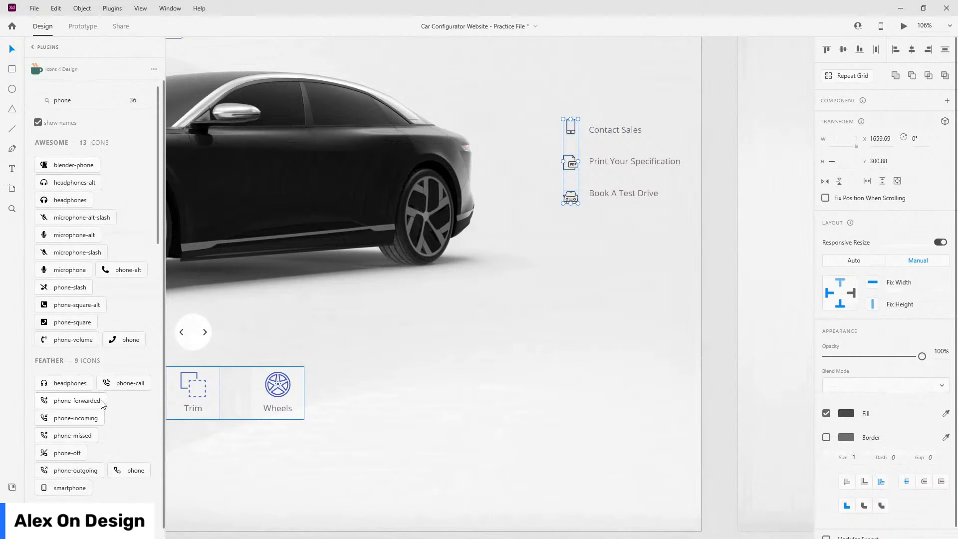
pyautogui.scroll(-3, 102, 403)
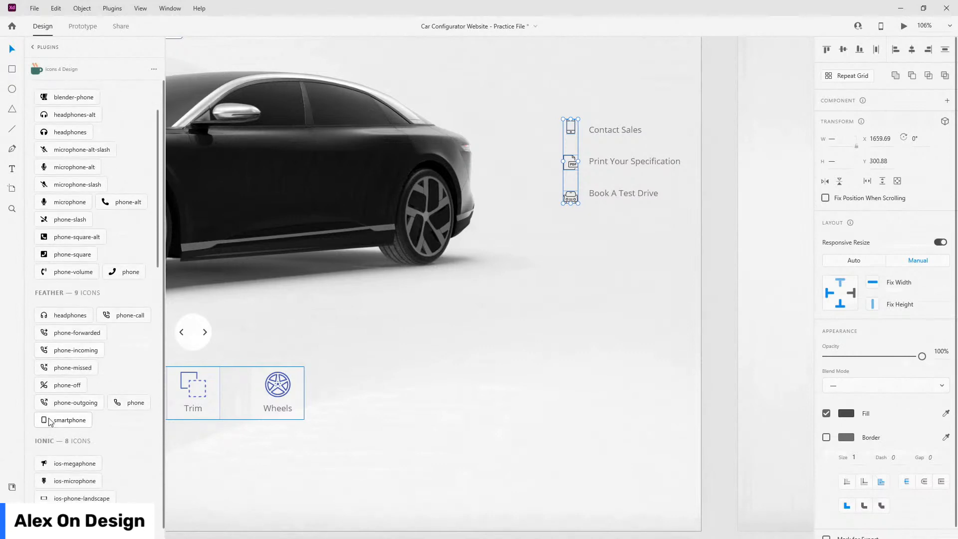
pyautogui.scroll(3, 72, 205)
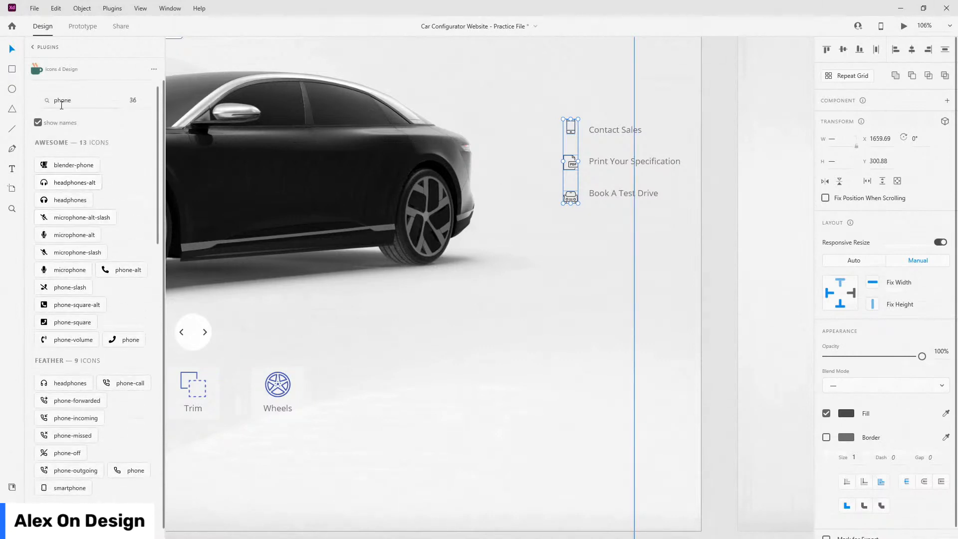
# - Search the icon plugin for pdf icons
pyautogui.moveTo(71, 102); pyautogui.dragTo(37, 103)
pyautogui.hotkey('ctrl', 'a')
pyautogui.write('pdf')
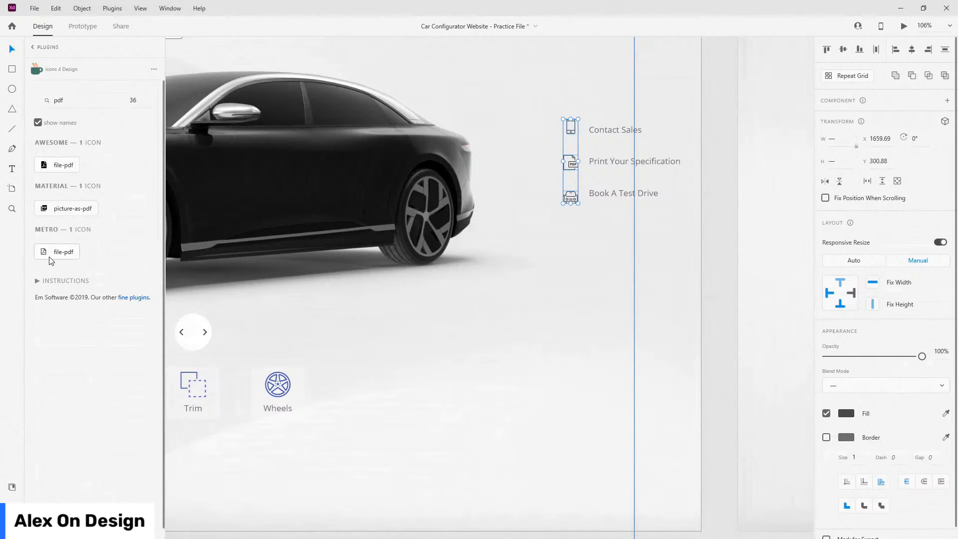
# - Search the icon plugin for car icons, look through the results, and return to the artboard's layers
pyautogui.click(73, 100)
pyautogui.hotkey('ctrl', 'a')
pyautogui.write('car')
pyautogui.press('Return')
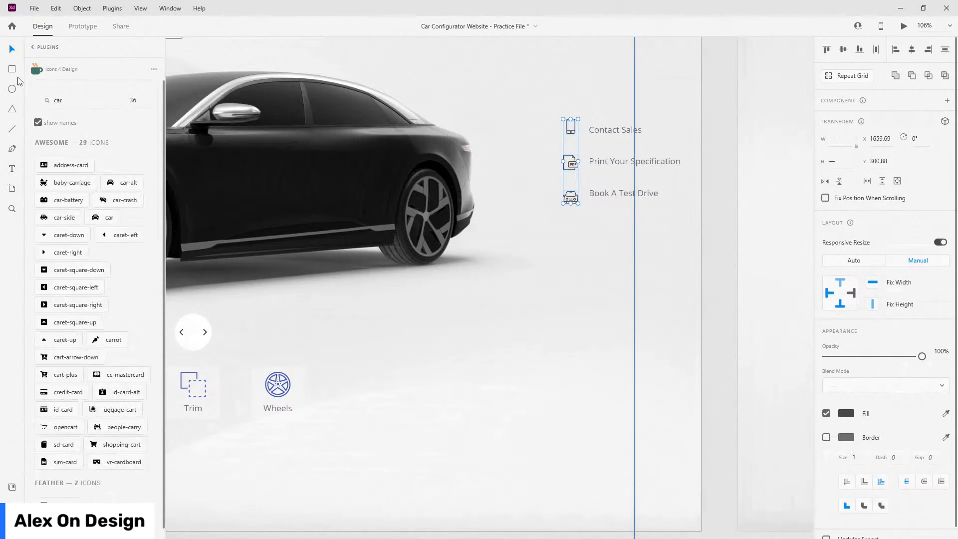
pyautogui.scroll(-2, 38, 297)
pyautogui.scroll(-8, 39, 302)
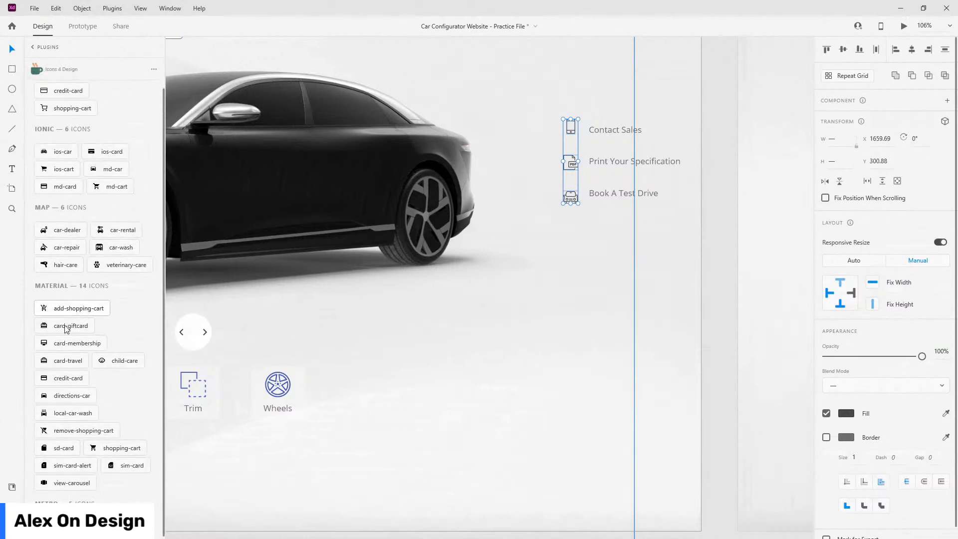
pyautogui.scroll(-1, 70, 394)
pyautogui.scroll(-5, 71, 394)
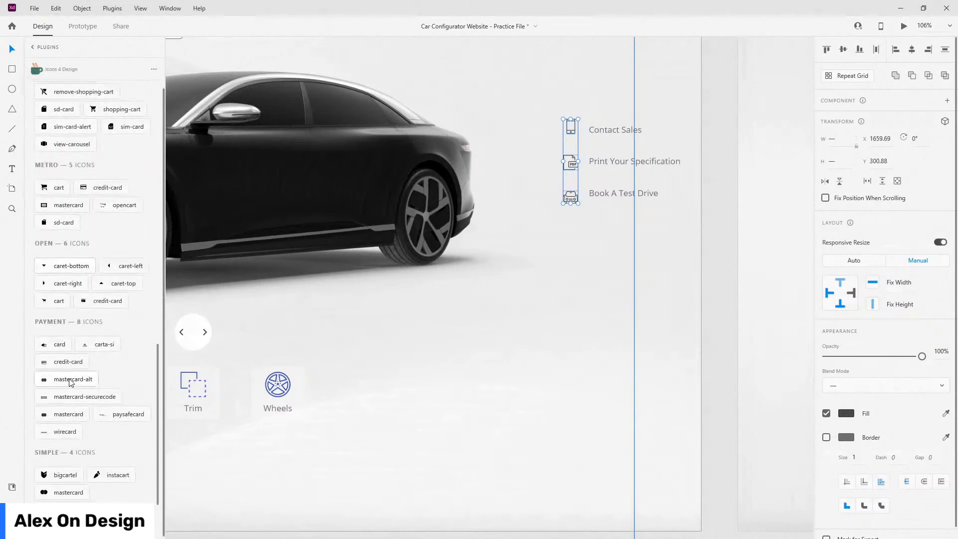
pyautogui.scroll(-2, 70, 382)
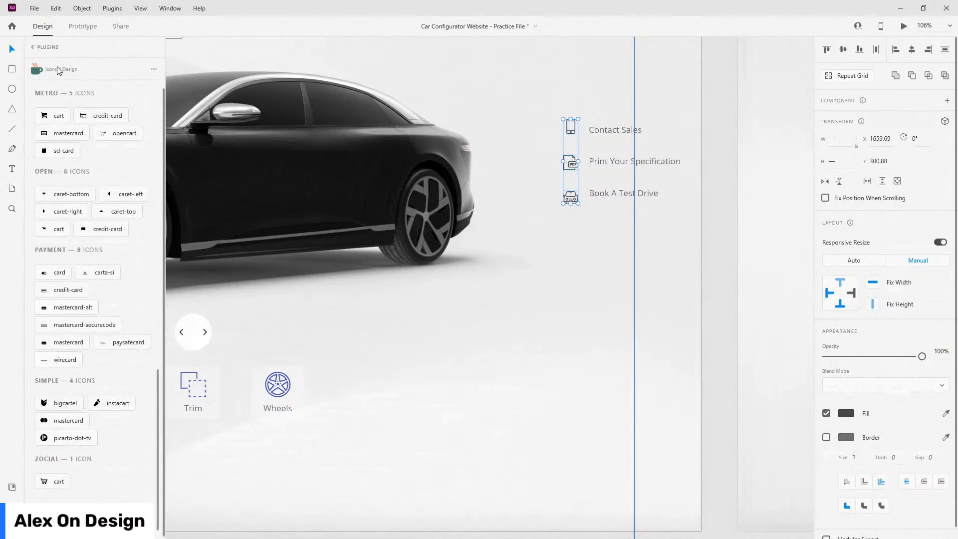
pyautogui.click(33, 47)
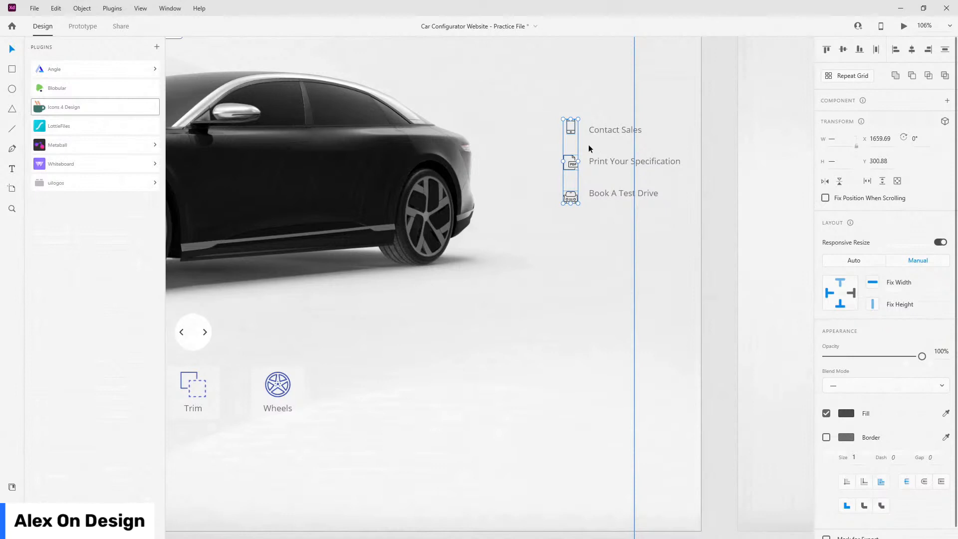
pyautogui.hotkey('ctrl', 'y')
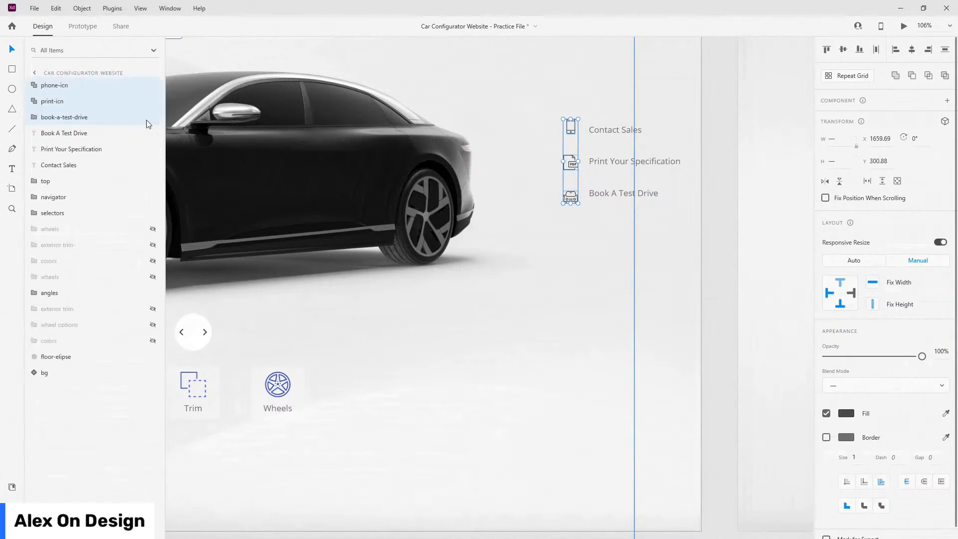
# - Shift the Contact Sales, Print Your Specification and Book A Test Drive labels vertically to centre on their icons, the last at Y 438
pyautogui.scroll(5, 653, 91)
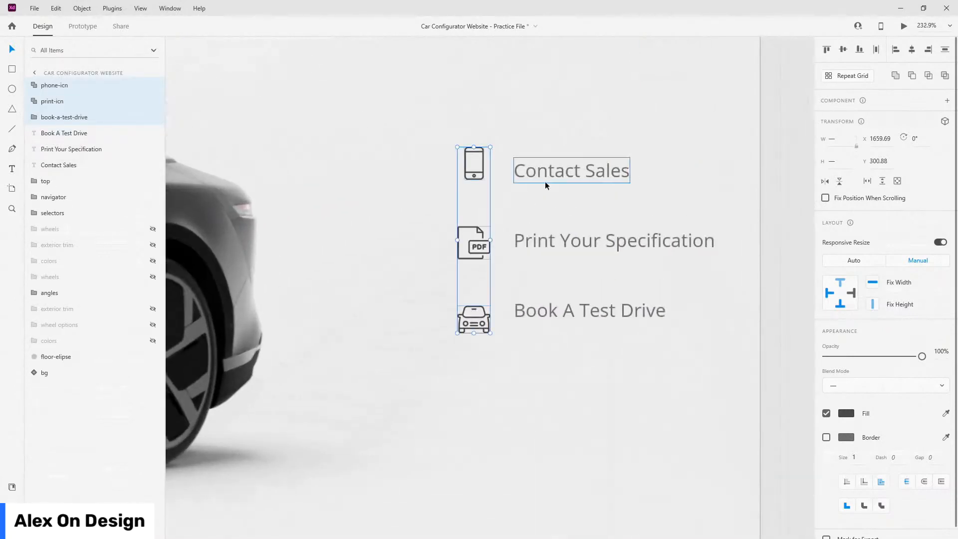
pyautogui.scroll(3, 544, 182)
pyautogui.click(552, 160)
pyautogui.moveTo(573, 165); pyautogui.dragTo(569, 152)
pyautogui.moveTo(560, 288); pyautogui.dragTo(562, 293)
pyautogui.moveTo(576, 396); pyautogui.dragTo(575, 415)
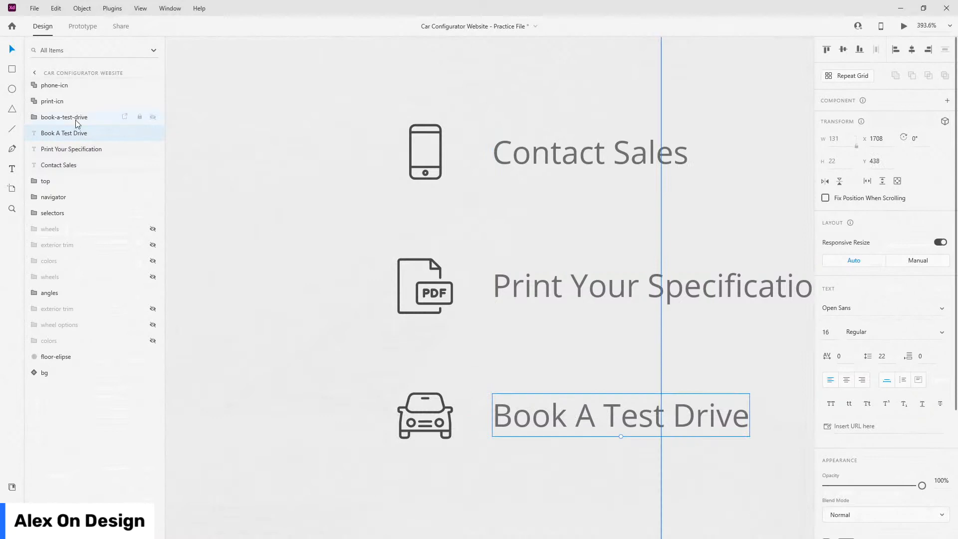
# - Group the car icon with the Book A Test Drive label and name the group book test drive
pyautogui.keyDown('shift'); pyautogui.click(450, 412); pyautogui.keyUp('shift')
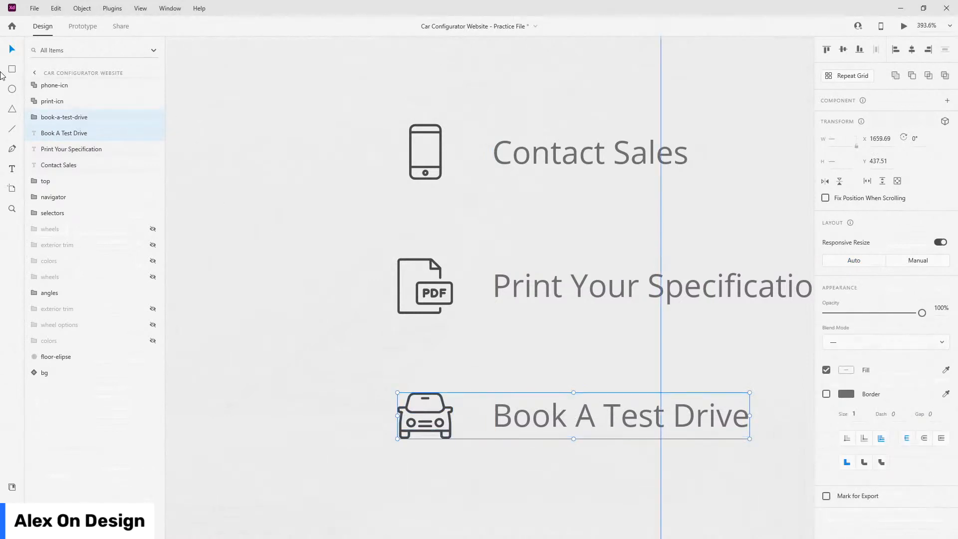
pyautogui.hotkey('ctrl', 'g')
pyautogui.doubleClick(58, 117)
pyautogui.write('book')
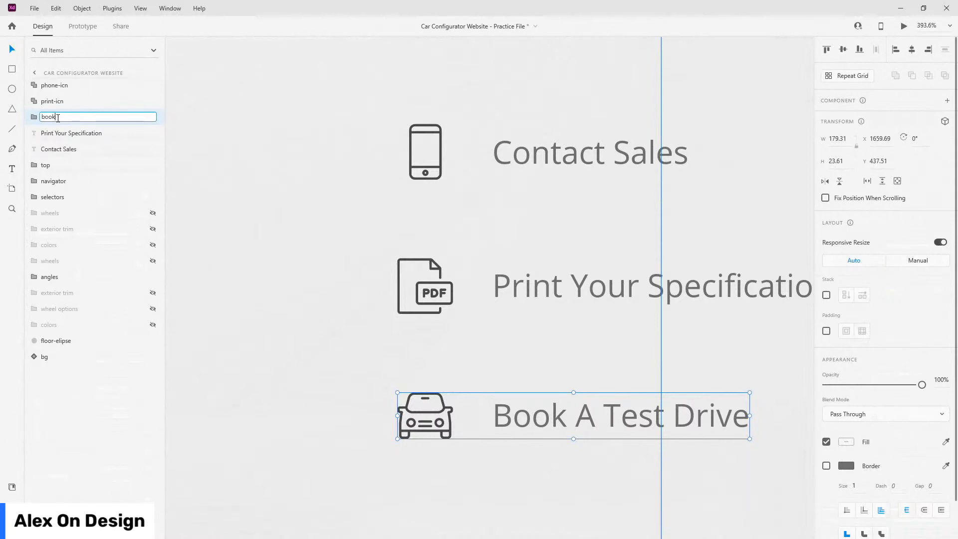
pyautogui.write(' test drive')
pyautogui.press('Return')
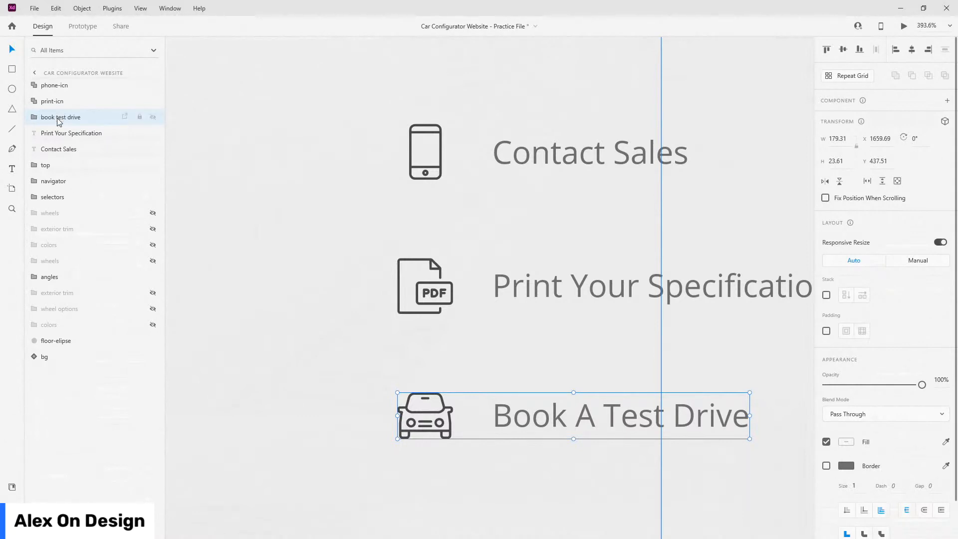
# - Group the PDF icon with the Print Your Specification label and name the group print your spec
pyautogui.click(453, 287)
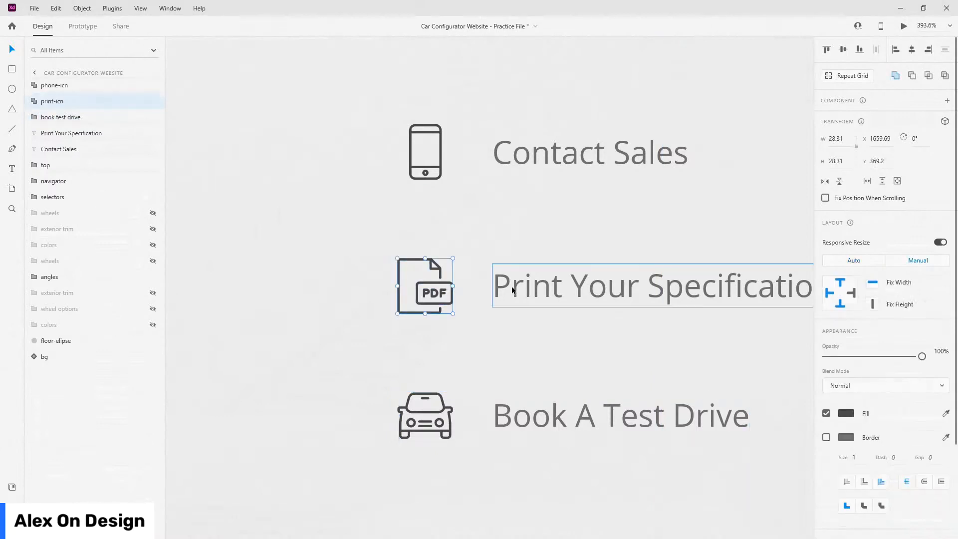
pyautogui.keyDown('shift'); pyautogui.click(517, 284); pyautogui.keyUp('shift')
pyautogui.hotkey('ctrl', 'g')
pyautogui.doubleClick(51, 102)
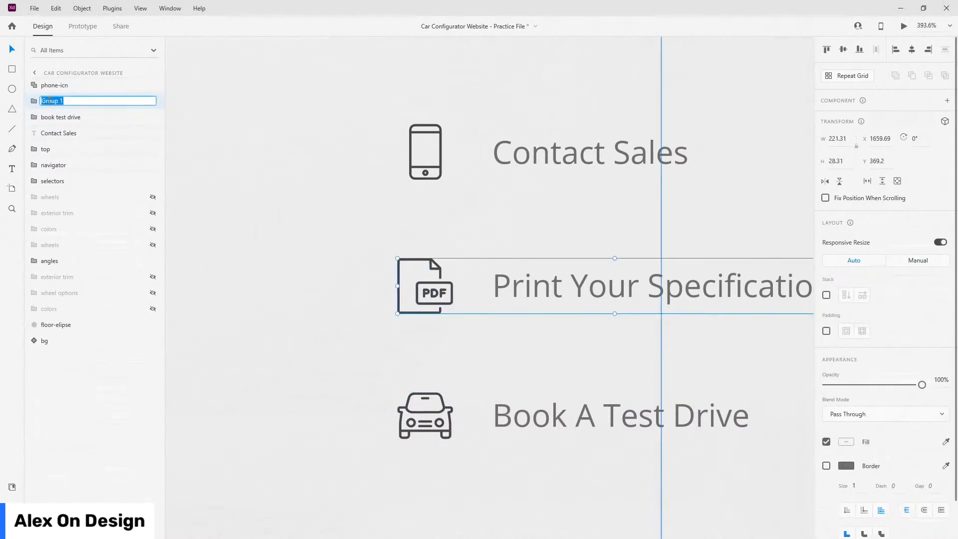
pyautogui.write('print your spec')
pyautogui.press('Return')
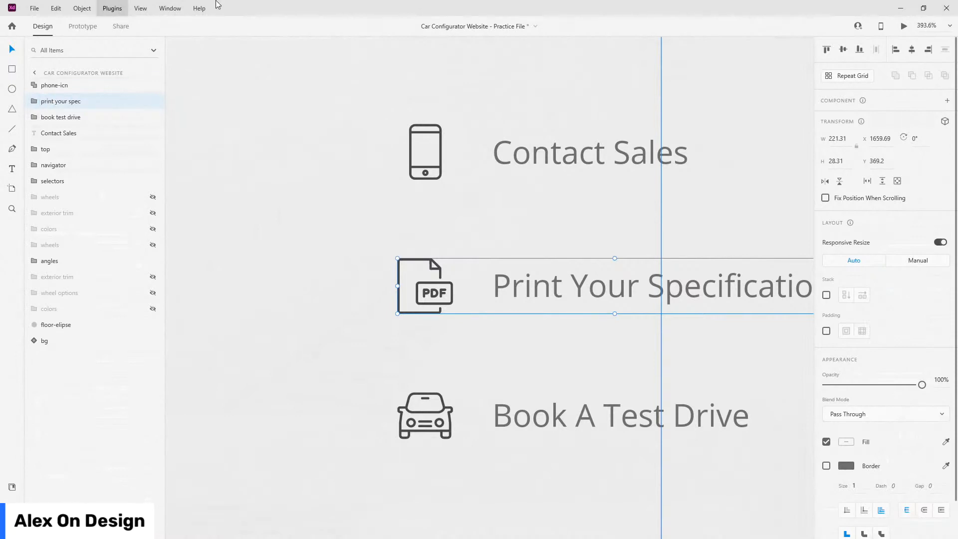
# - Group the phone icon with the Contact Sales label and name the group contact sales
pyautogui.click(439, 140)
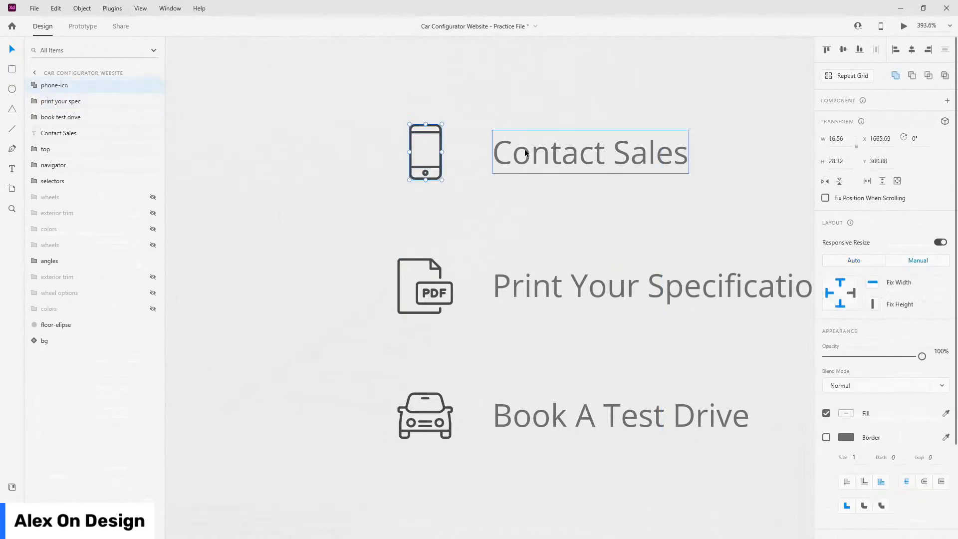
pyautogui.keyDown('shift'); pyautogui.click(523, 154); pyautogui.keyUp('shift')
pyautogui.hotkey('ctrl', 'g')
pyautogui.doubleClick(56, 85)
pyautogui.write('cont')
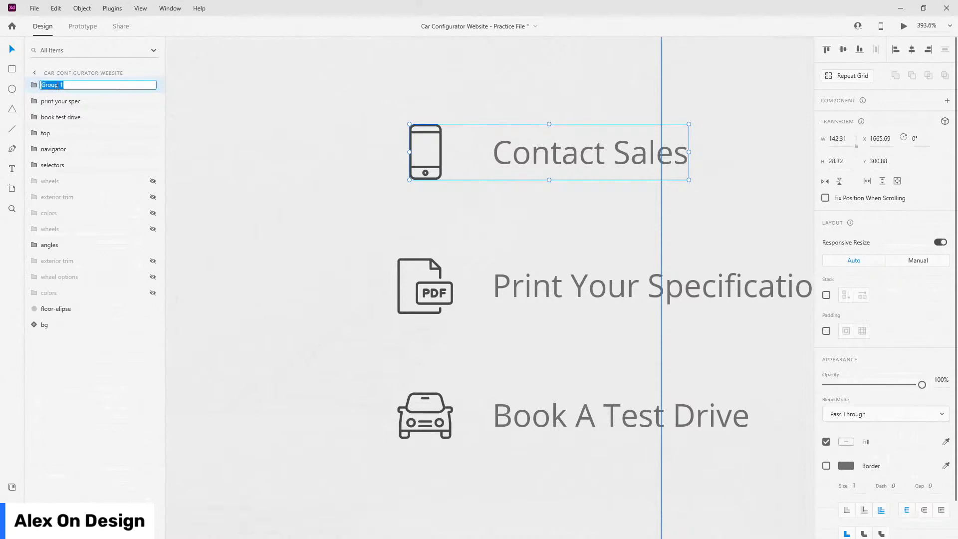
pyautogui.write('act sales')
pyautogui.press('Return')
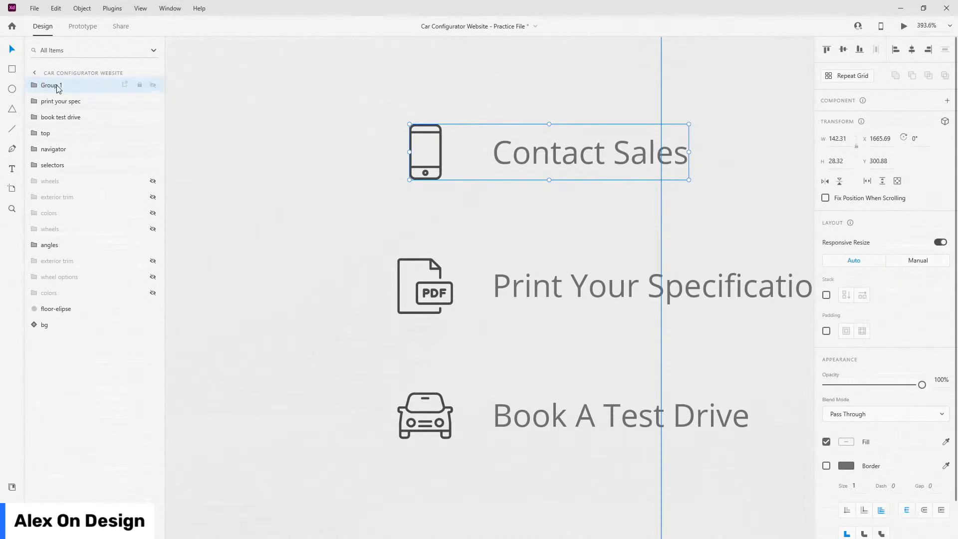
# - Combine the contact sales, print your spec and book test drive groups into one parent group
pyautogui.keyDown('shift'); pyautogui.click(67, 116); pyautogui.keyUp('shift')
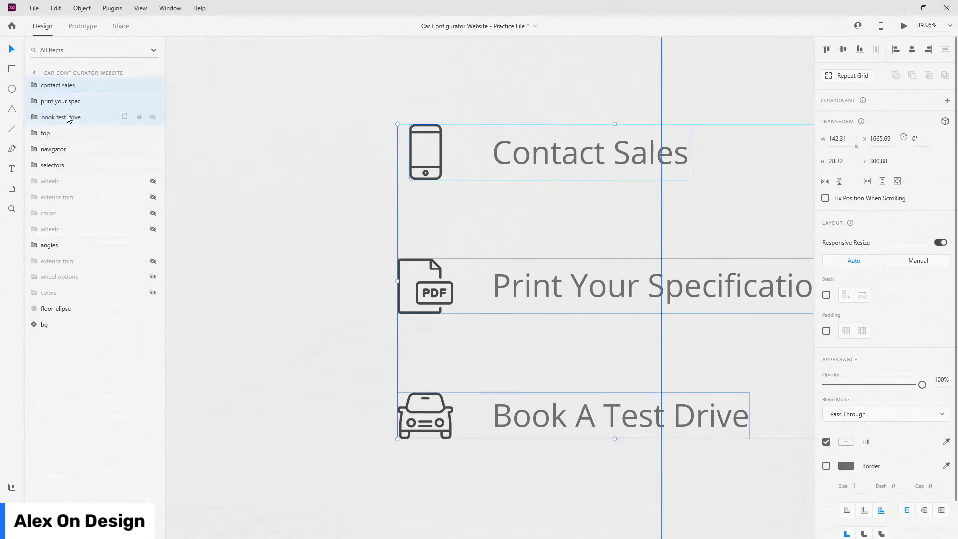
pyautogui.hotkey('ctrl', 'g')
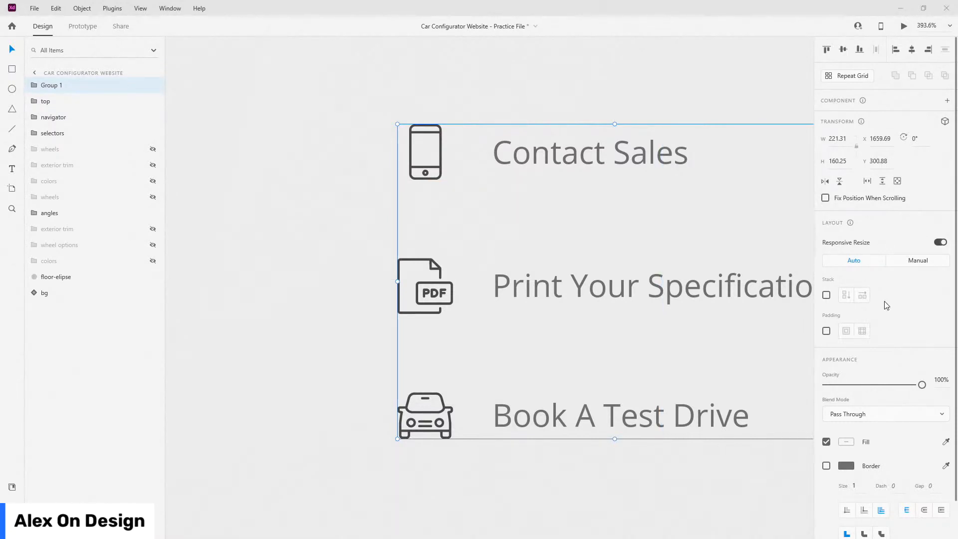
# - Rename the parent group of the three contact links as side-menu
pyautogui.doubleClick(59, 86)
pyautogui.write('s')
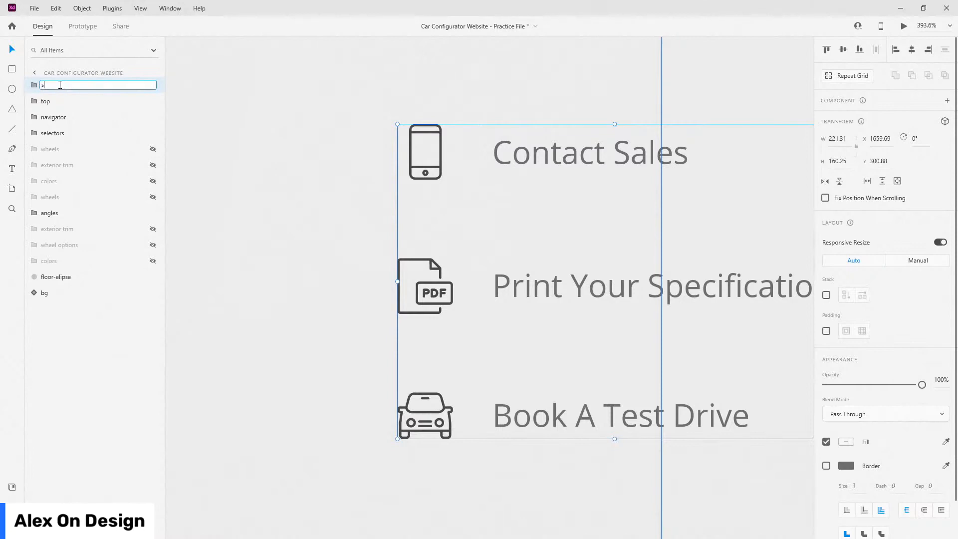
pyautogui.write('ide-menu')
pyautogui.press('Return')
pyautogui.scroll(-4, 414, 229)
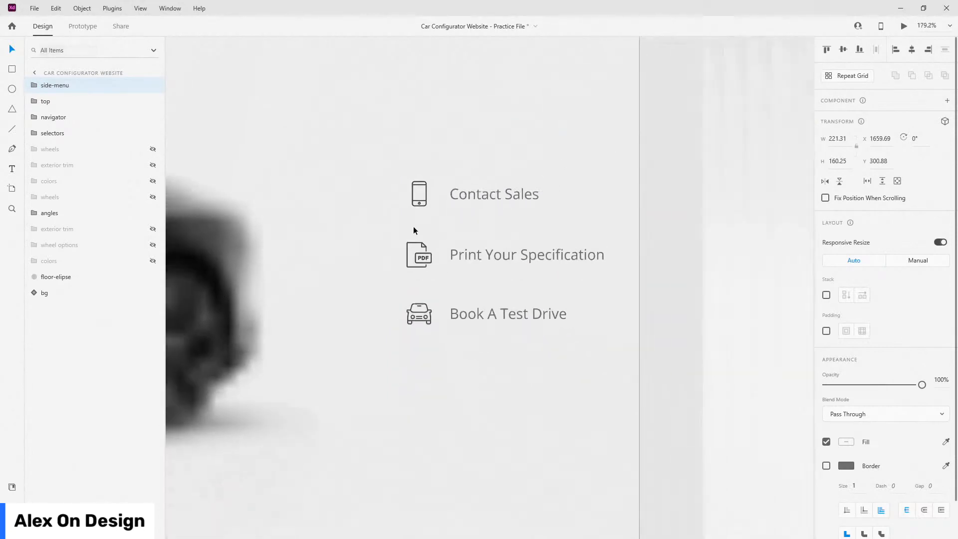
pyautogui.scroll(1, 495, 215)
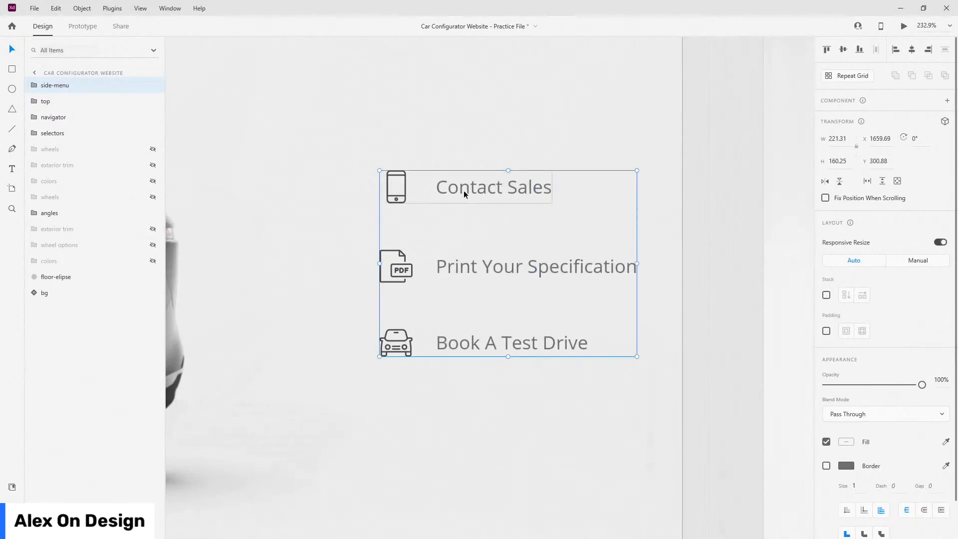
# - Try a vertical stack and padding on the side-menu group and check the spacing below the contact sales item
pyautogui.click(826, 295)
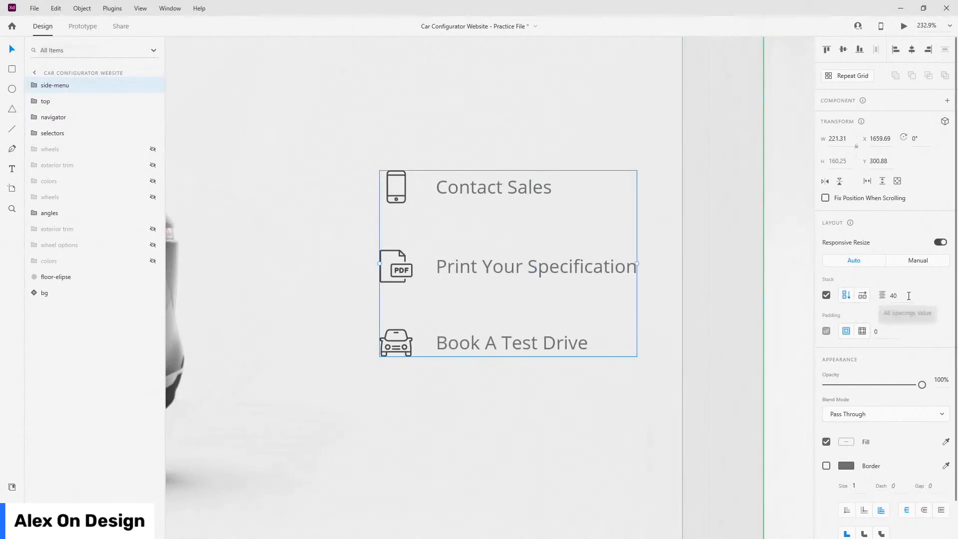
pyautogui.click(34, 85)
pyautogui.click(74, 106)
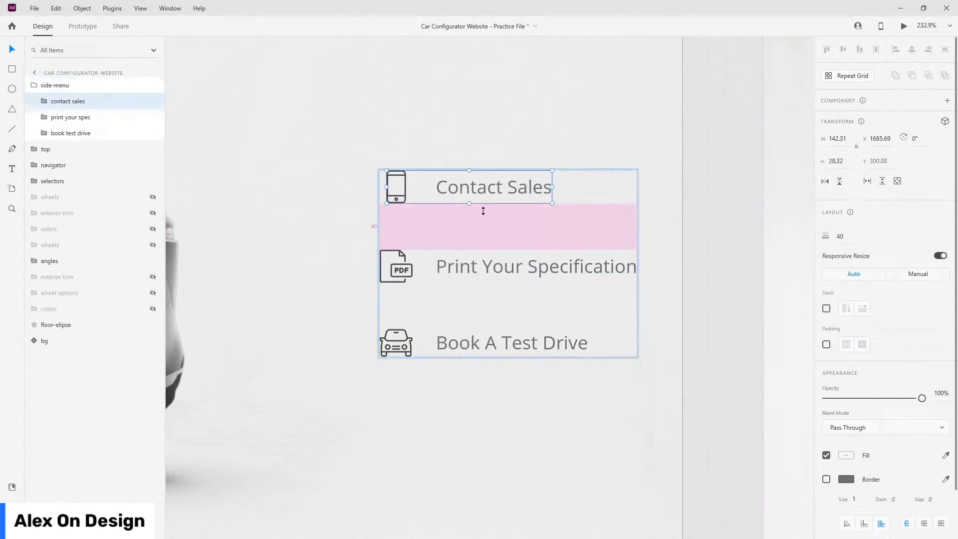
pyautogui.click(35, 86)
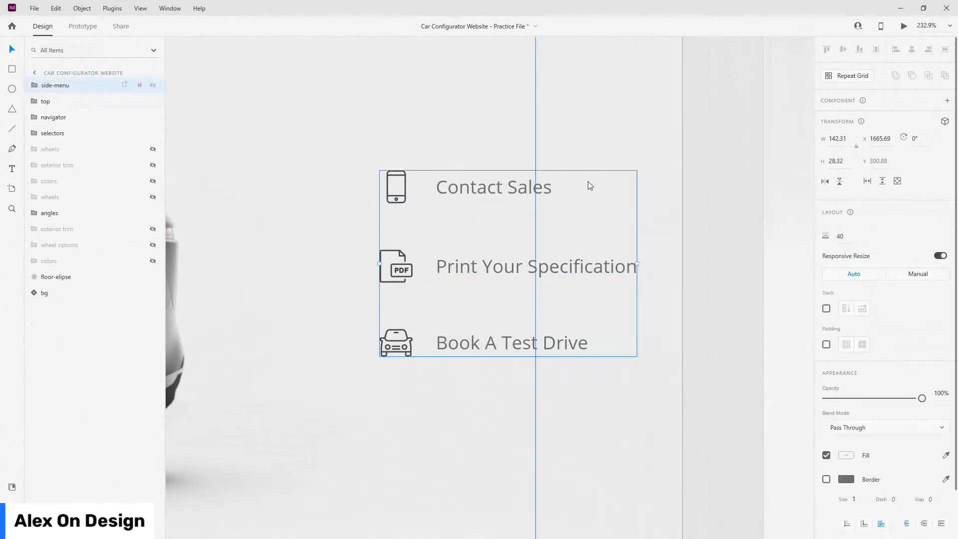
pyautogui.click(826, 331)
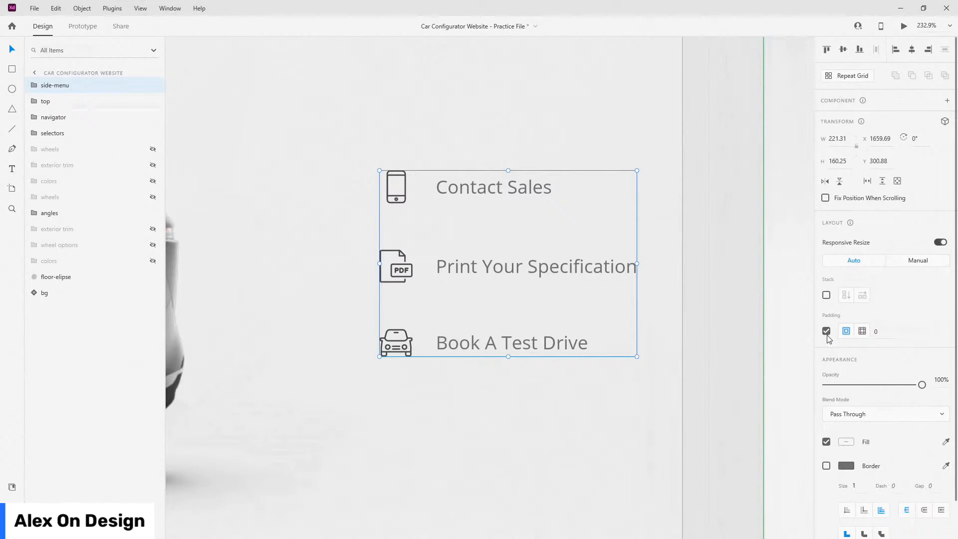
pyautogui.click(826, 331)
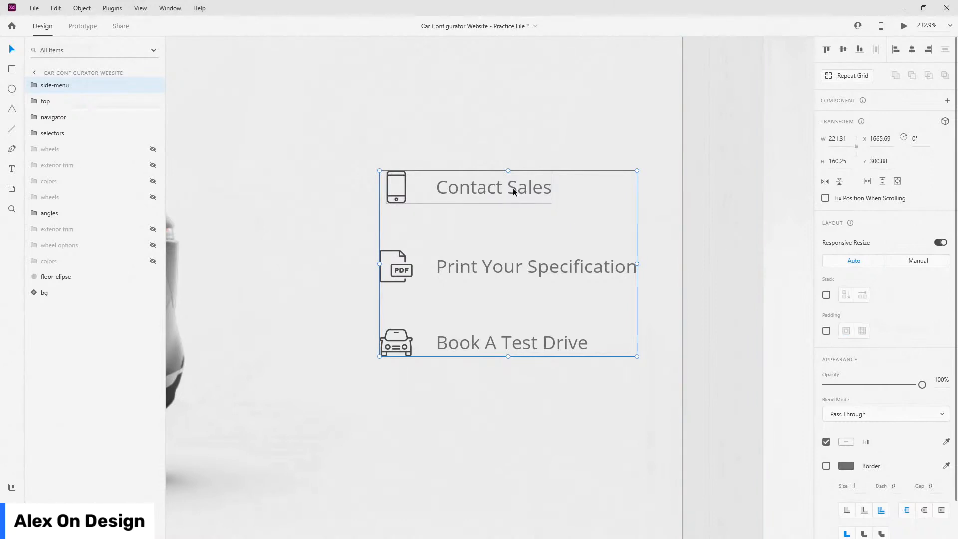
# - Move the side-menu group to about X 1872 so its labels extend past the artboard edge, centre it vertically and check its distances
pyautogui.moveTo(514, 191); pyautogui.dragTo(735, 204)
pyautogui.scroll(-5, 582, 199)
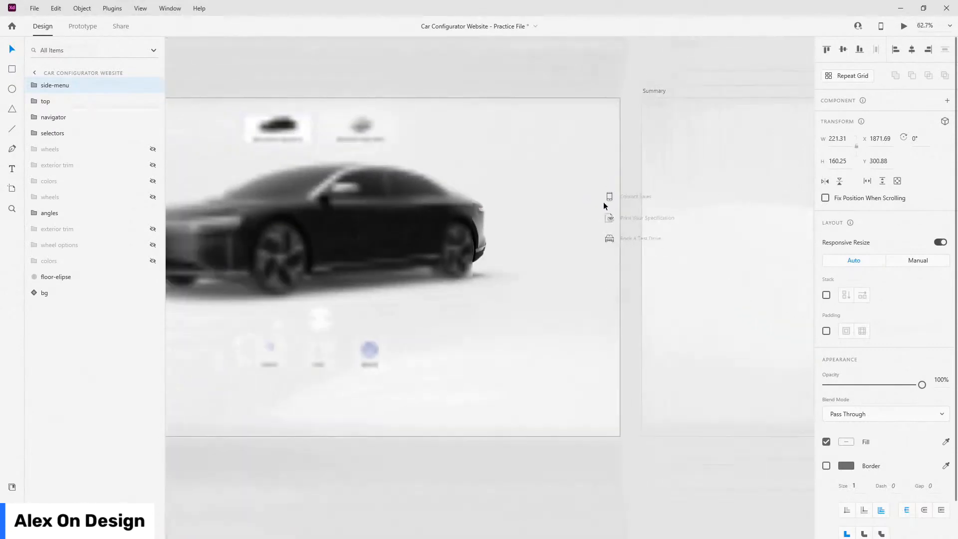
pyautogui.click(842, 50)
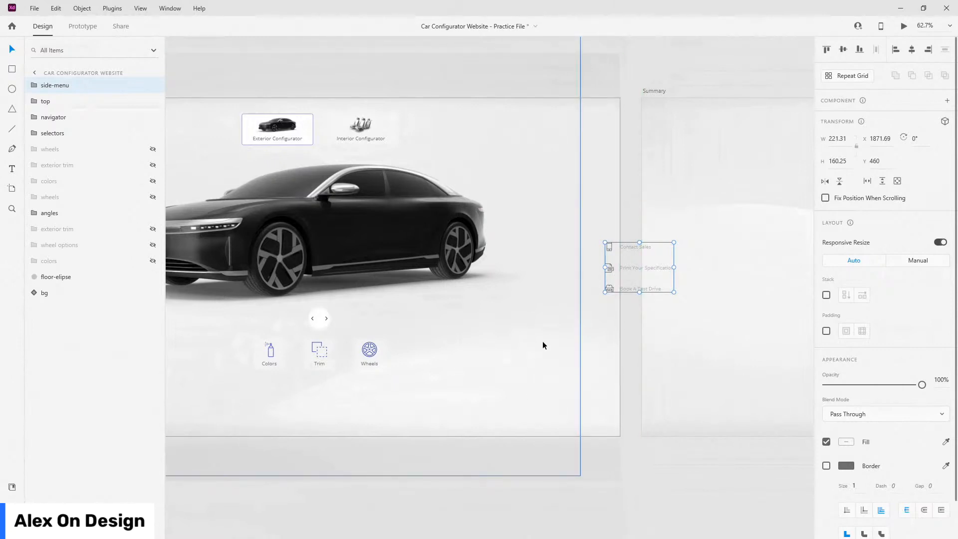
pyautogui.press('alt')
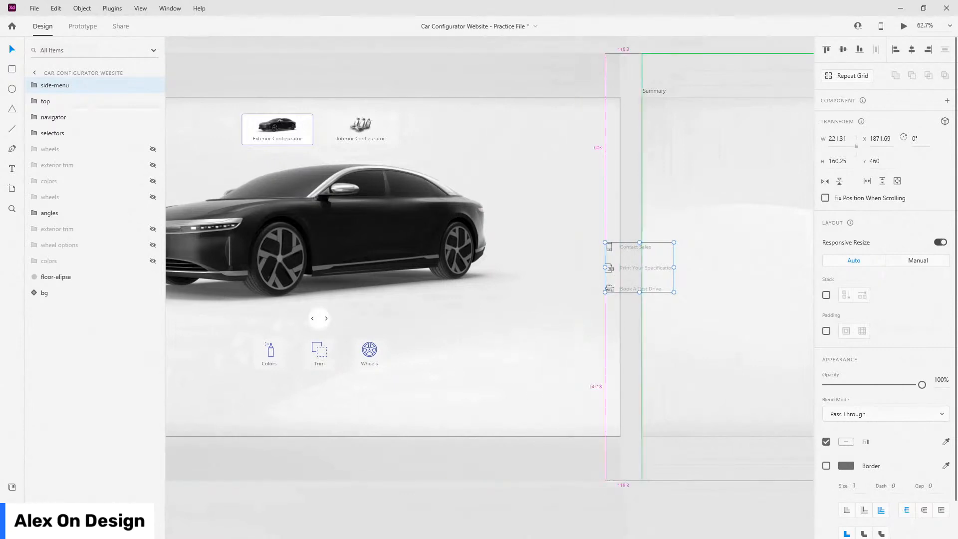
pyautogui.press('alt')
pyautogui.press('alt')
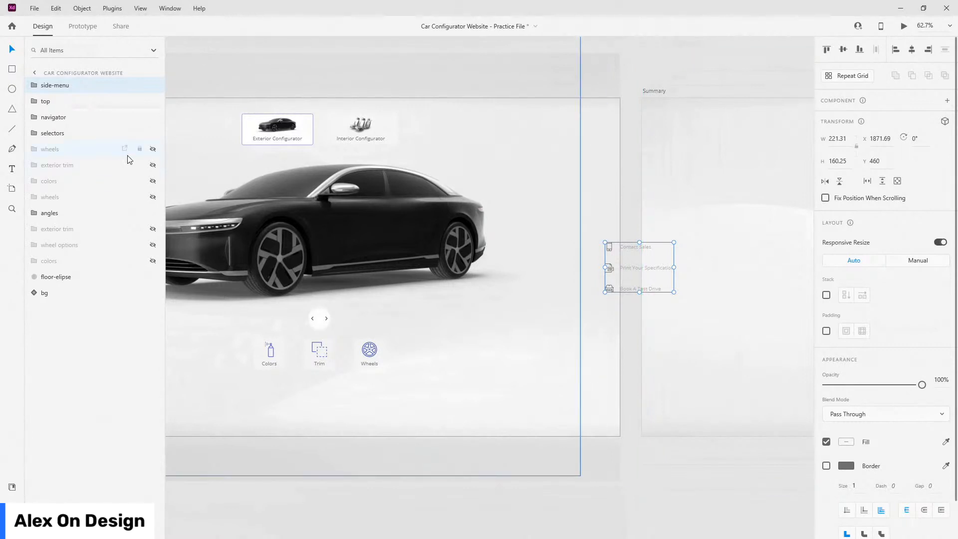
# - Unhide the wheels group with the Default, Sport and Avantgarde options and expand it in the layer list
pyautogui.click(153, 149)
pyautogui.scroll(5, 200, 427)
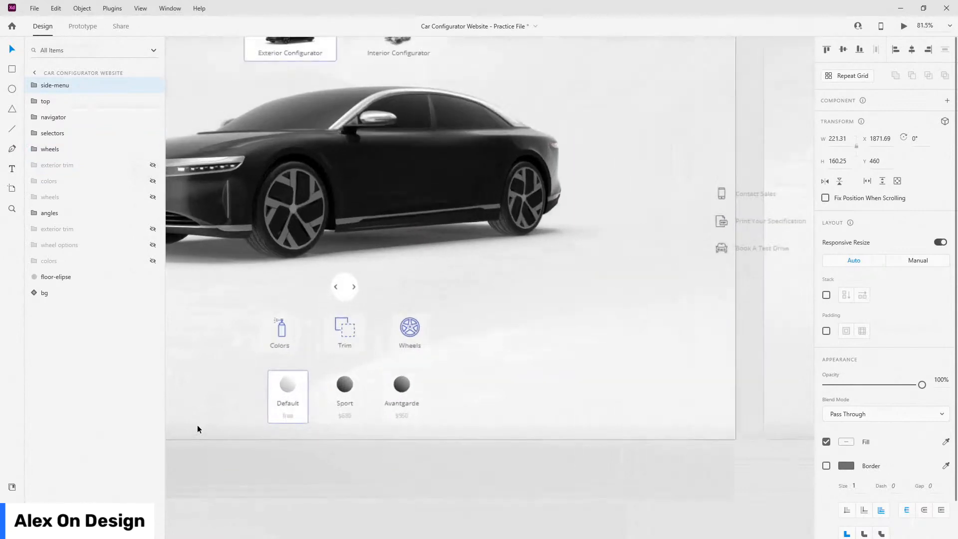
pyautogui.click(417, 332)
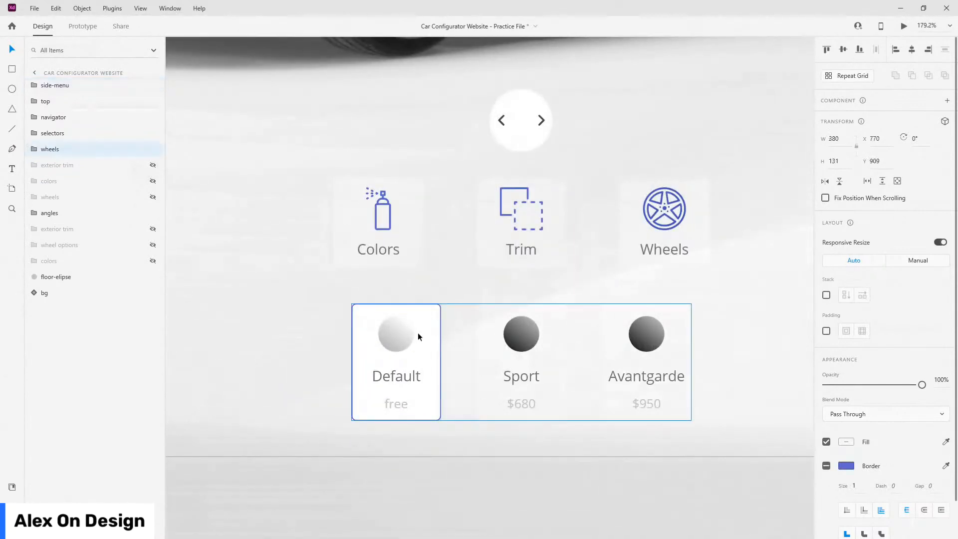
pyautogui.click(34, 149)
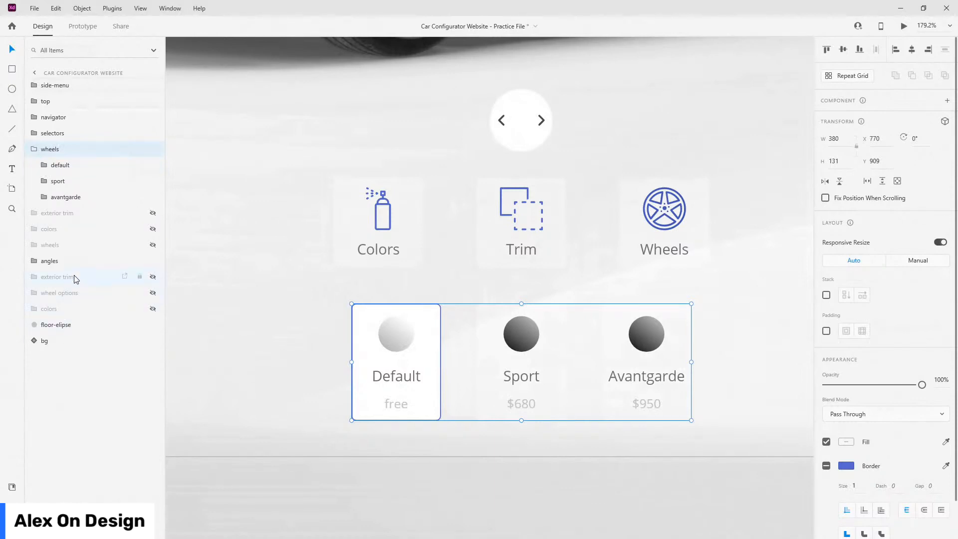
# - Unhide the second wheels group holding the wheel images and ungroup it into separate default, sport and avantgarde images
pyautogui.click(152, 245)
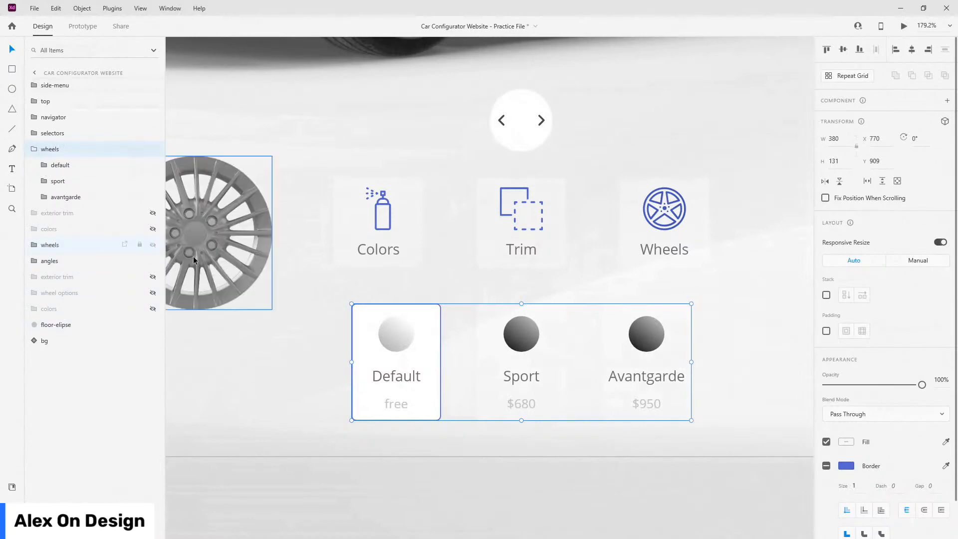
pyautogui.scroll(-5, 624, 339)
pyautogui.scroll(-1, 625, 338)
pyautogui.click(40, 245)
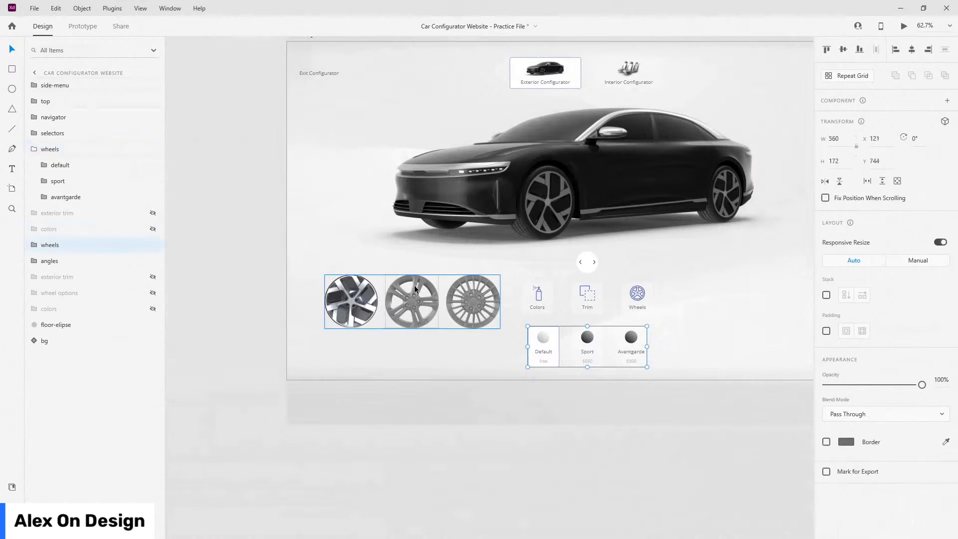
pyautogui.rightClick(40, 246)
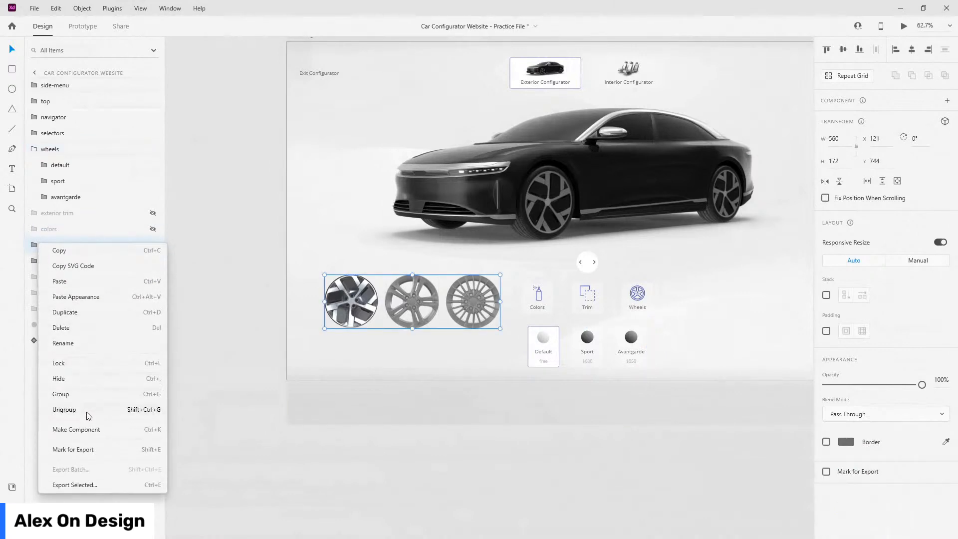
pyautogui.click(85, 413)
pyautogui.click(85, 249)
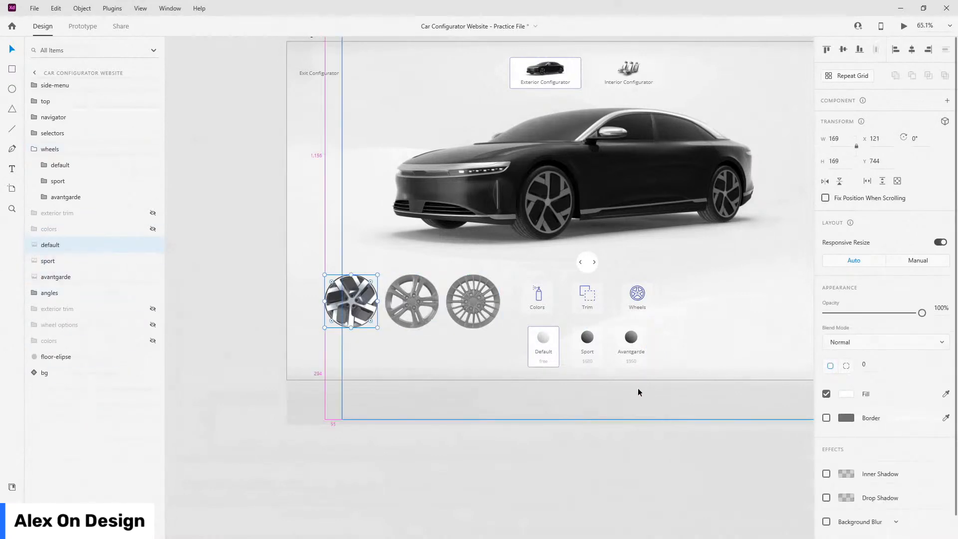
# - Cut the default, sport and avantgarde wheel images and paste them inside the wheels options group
pyautogui.scroll(4, 637, 391)
pyautogui.doubleClick(432, 292)
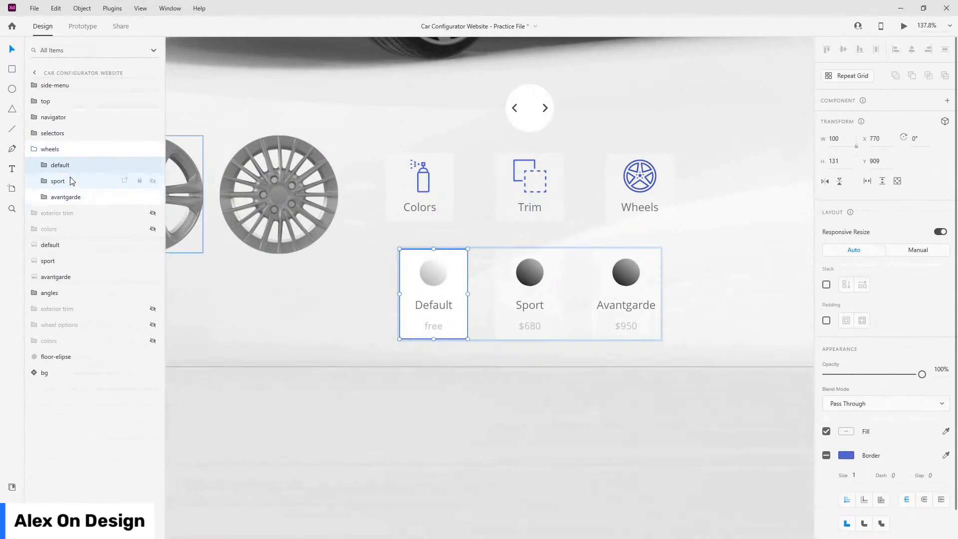
pyautogui.click(54, 149)
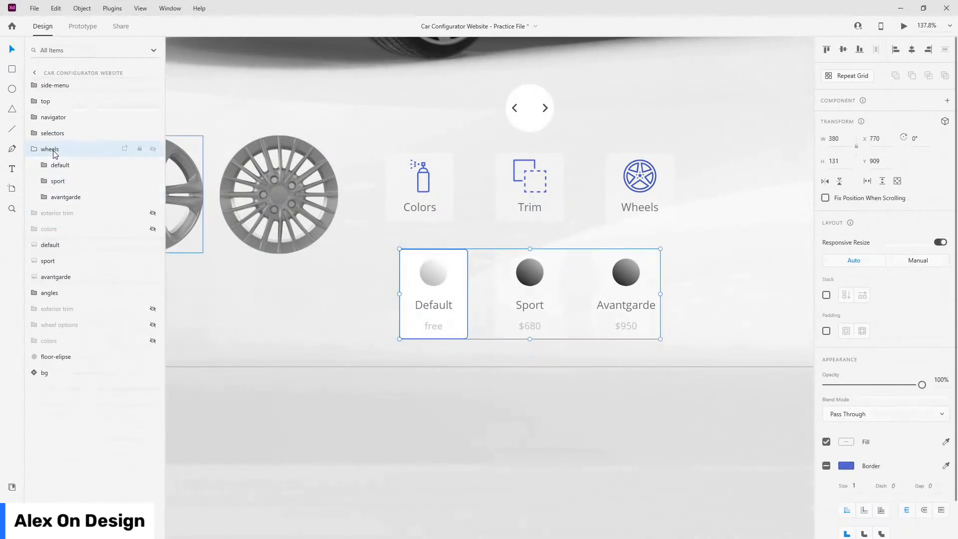
pyautogui.scroll(-4, 512, 262)
pyautogui.click(406, 231)
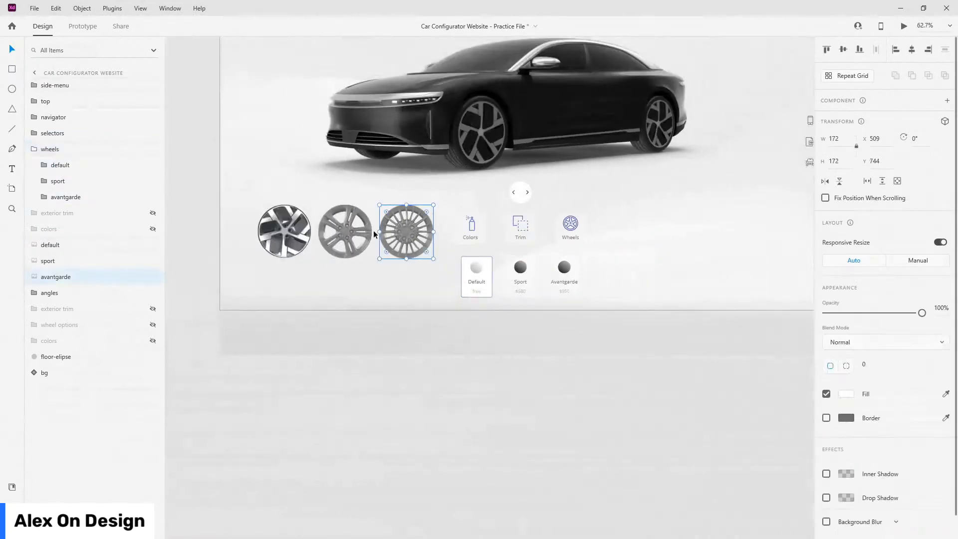
pyautogui.keyDown('shift'); pyautogui.click(344, 232); pyautogui.keyUp('shift')
pyautogui.keyDown('shift'); pyautogui.click(284, 231); pyautogui.keyUp('shift')
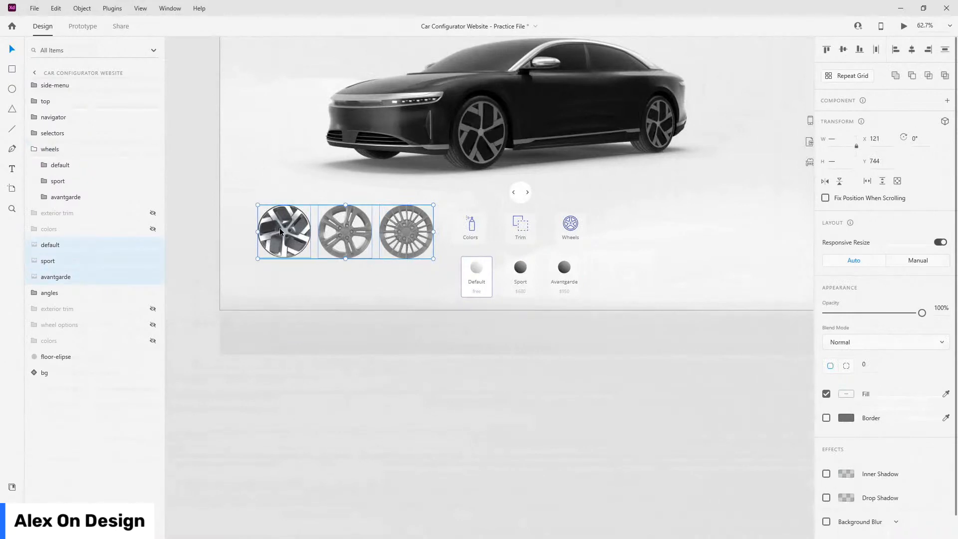
pyautogui.press('Delete')
pyautogui.click(489, 274)
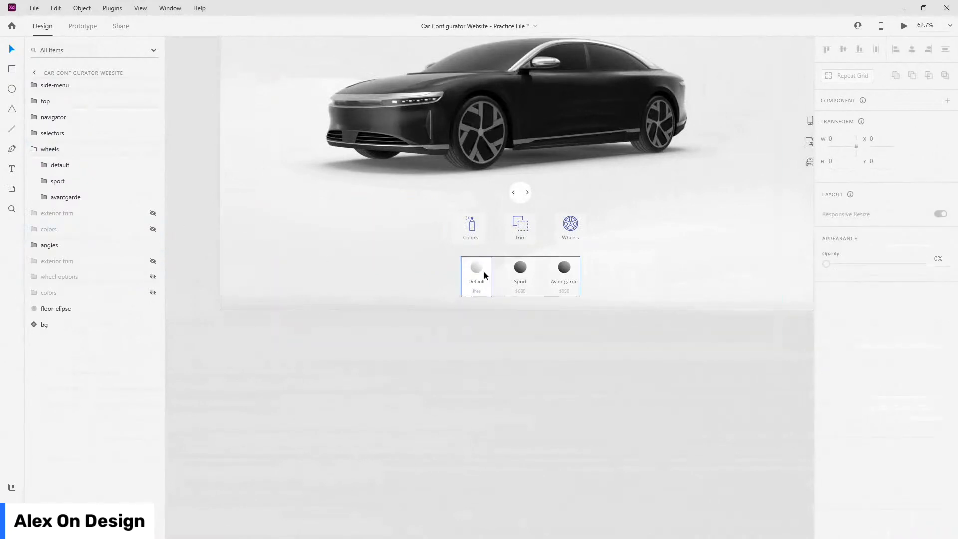
pyautogui.hotkey('ctrl', 'z')
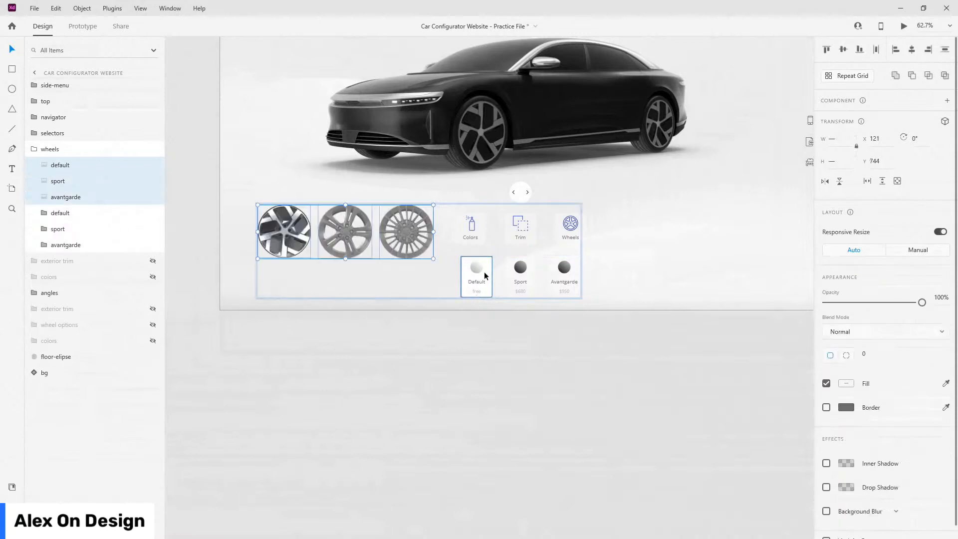
# - Move the three wheel images over the selector row and centre-align them horizontally on top of one another
pyautogui.scroll(3, 484, 272)
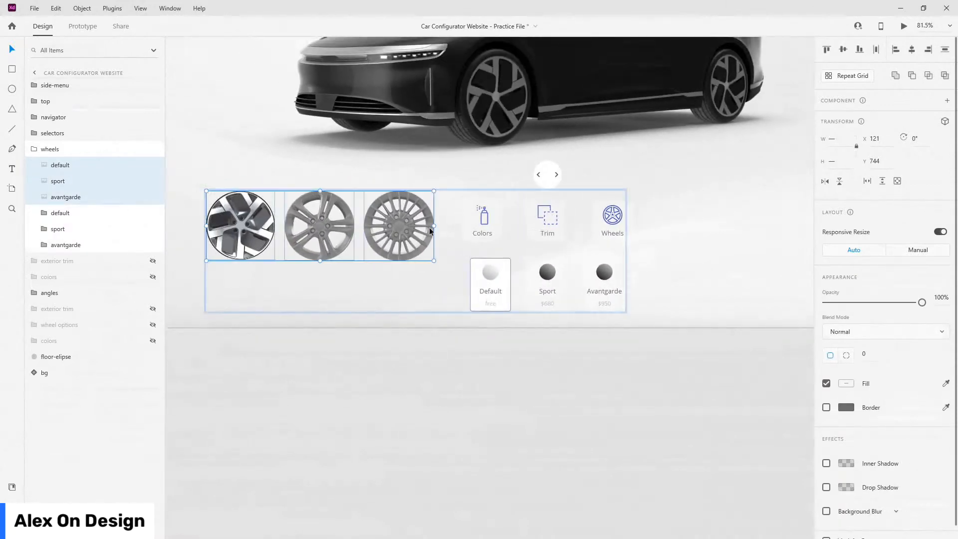
pyautogui.moveTo(428, 227); pyautogui.dragTo(636, 230)
pyautogui.scroll(5, 618, 246)
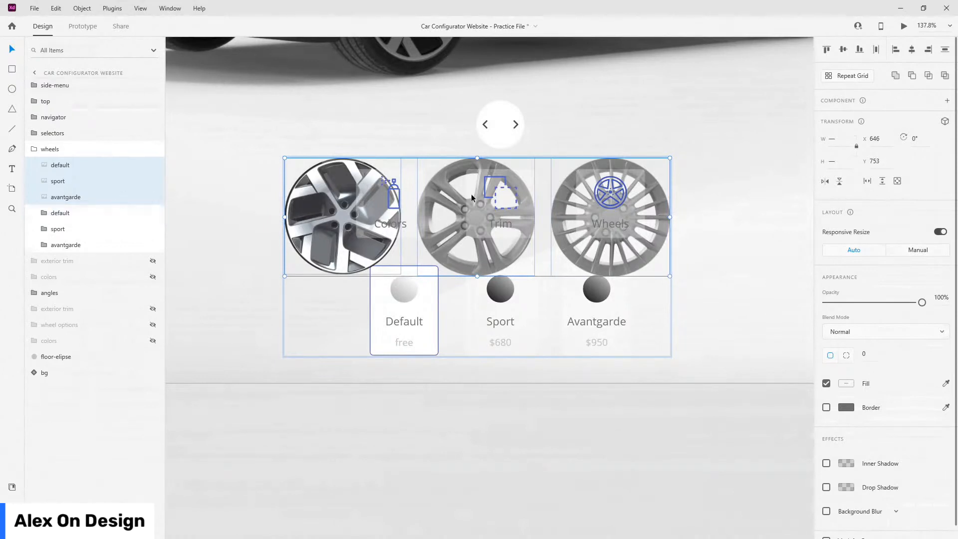
pyautogui.click(912, 51)
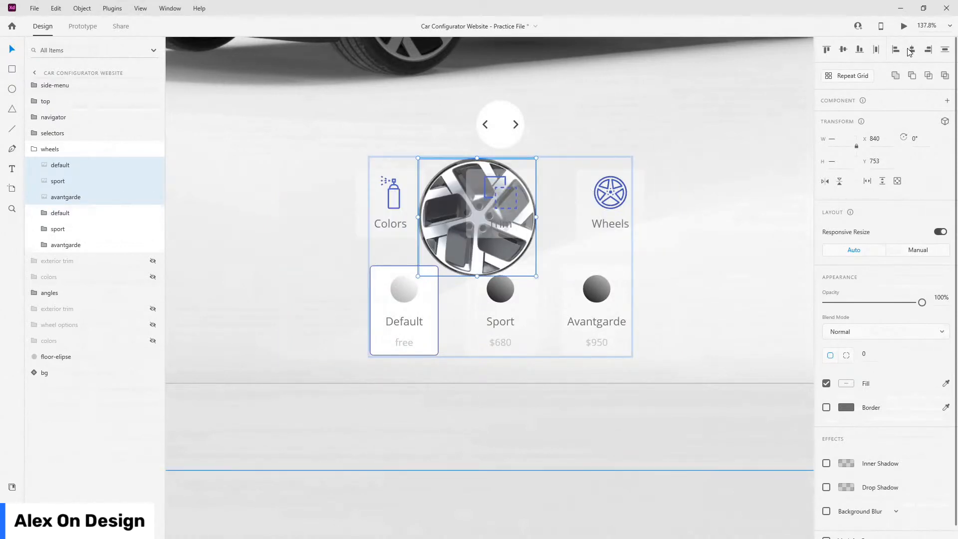
# - Scale the stacked wheel images down to about 48 px and place them over the Default option's circle at about X 796, Y 921
pyautogui.moveTo(536, 157); pyautogui.dragTo(473, 235)
pyautogui.scroll(5, 410, 291)
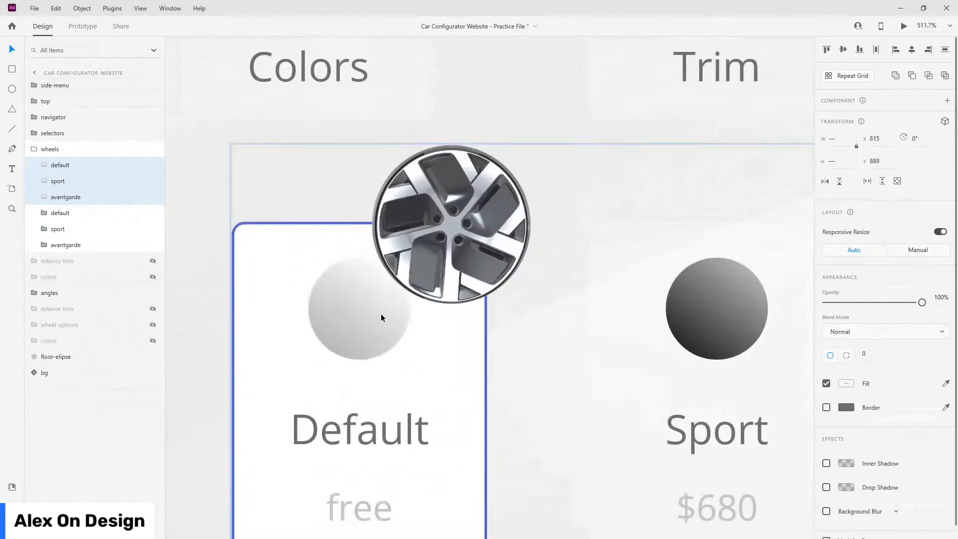
pyautogui.moveTo(382, 318); pyautogui.dragTo(314, 372)
pyautogui.scroll(3, 339, 339)
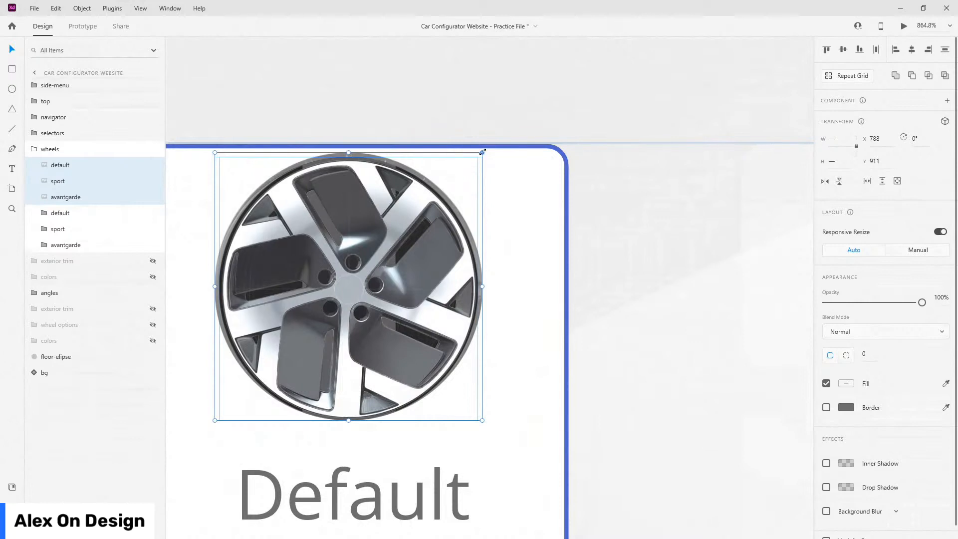
pyautogui.moveTo(482, 152); pyautogui.dragTo(399, 210)
pyautogui.scroll(-3, 423, 274)
pyautogui.moveTo(423, 273); pyautogui.dragTo(441, 268)
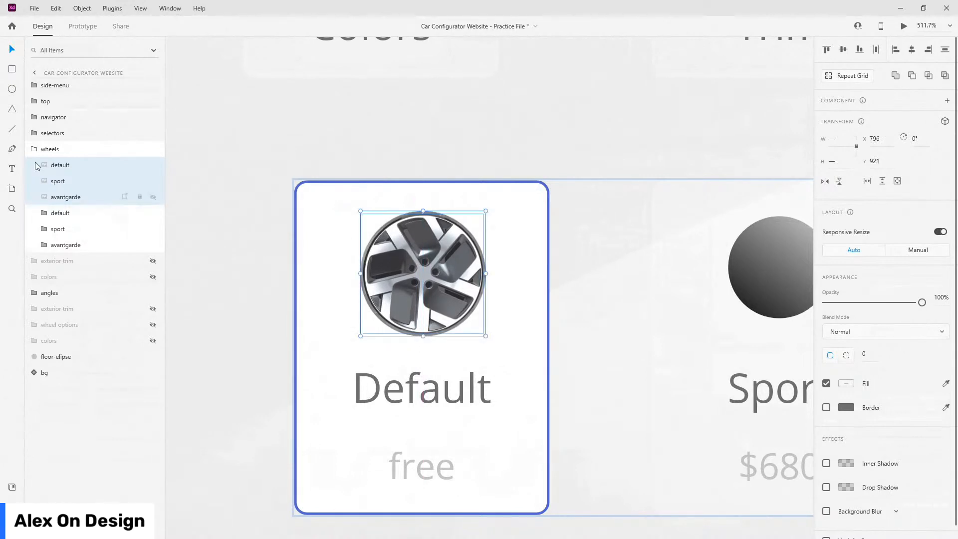
# - Expand the default and sport option groups and move the sport wheel image layer into the sport group above midnight
pyautogui.scroll(-4, 343, 226)
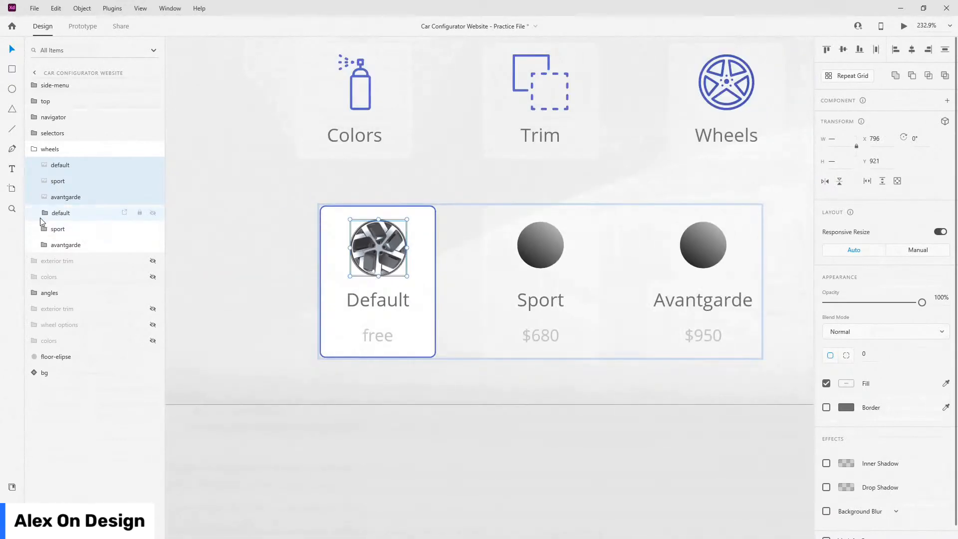
pyautogui.click(44, 212)
pyautogui.click(43, 308)
pyautogui.click(54, 245)
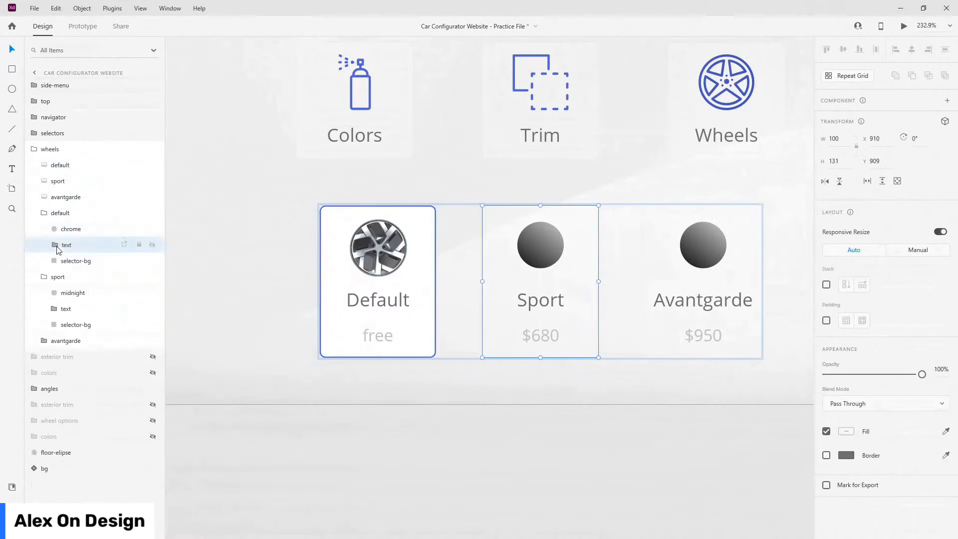
pyautogui.click(64, 245)
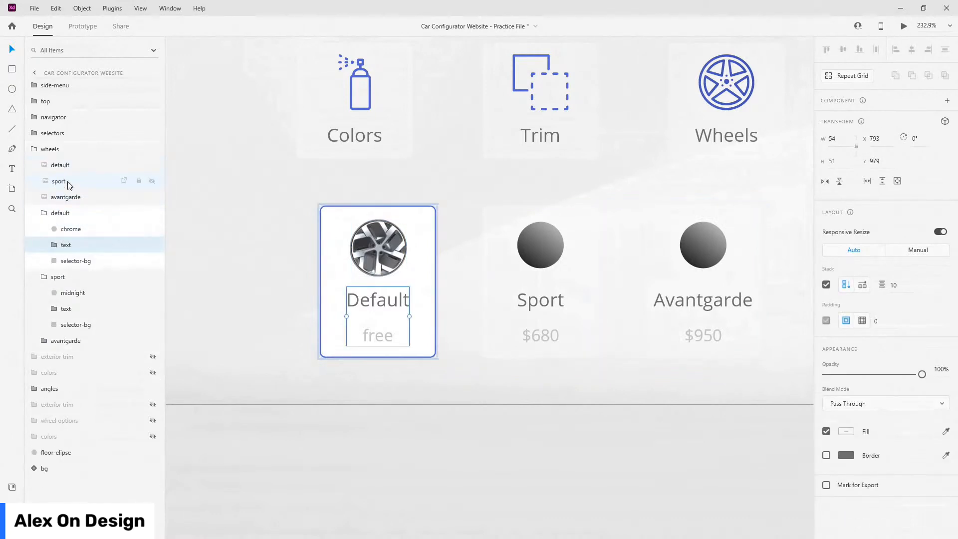
pyautogui.moveTo(66, 182); pyautogui.dragTo(75, 283)
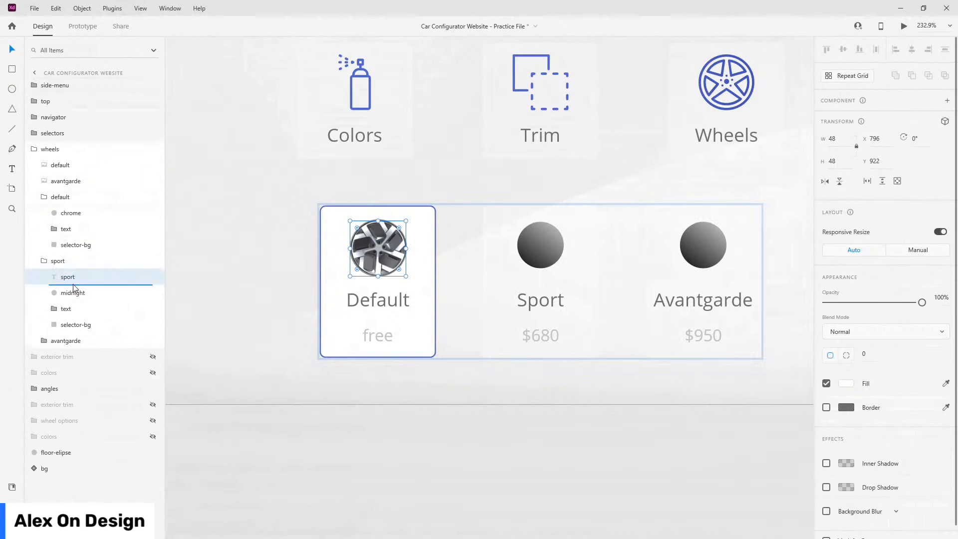
# - Move the sport wheel image over the Sport option's circle at about X 936, Y 922
pyautogui.hotkey('shift', 'Right')
pyautogui.hotkey('shift', 'Right')
pyautogui.hotkey('shift', 'Right')
pyautogui.hotkey('shift', 'Right')
pyautogui.hotkey('shift', 'Right')
pyautogui.hotkey('shift', 'Right')
pyautogui.hotkey('shift', 'Right')
pyautogui.hotkey('shift', 'Right')
pyautogui.hotkey('shift', 'Right')
pyautogui.hotkey('shift', 'Right')
pyautogui.hotkey('shift', 'Right')
pyautogui.hotkey('shift', 'Right')
pyautogui.hotkey('shift', 'Right')
pyautogui.hotkey('shift', 'Right')
pyautogui.hotkey('shift', 'Right')
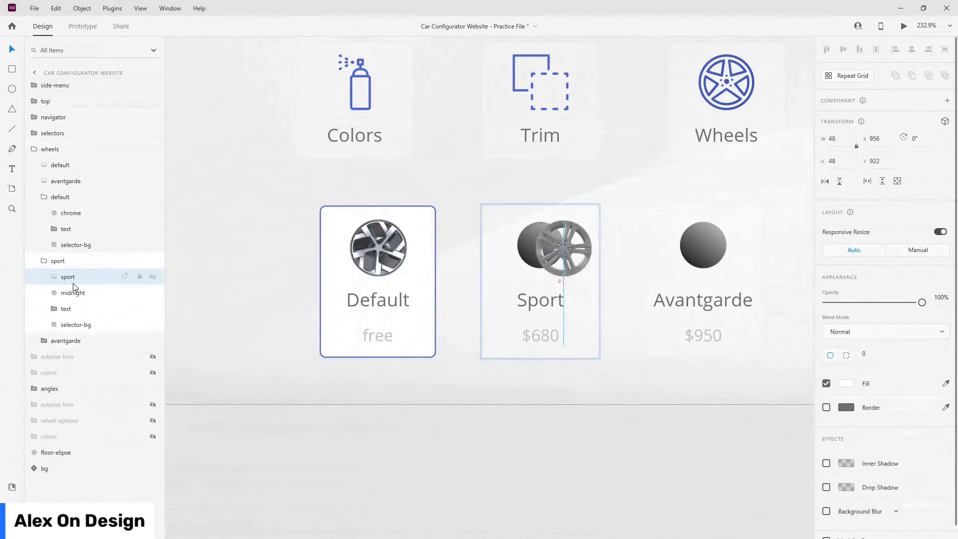
pyautogui.press('Left')
pyautogui.press('Left')
pyautogui.press('Left')
pyautogui.press('Left')
pyautogui.press('Left')
pyautogui.press('Left')
pyautogui.press('Left')
pyautogui.press('Left')
pyautogui.press('Left')
pyautogui.press('Left')
pyautogui.press('Left')
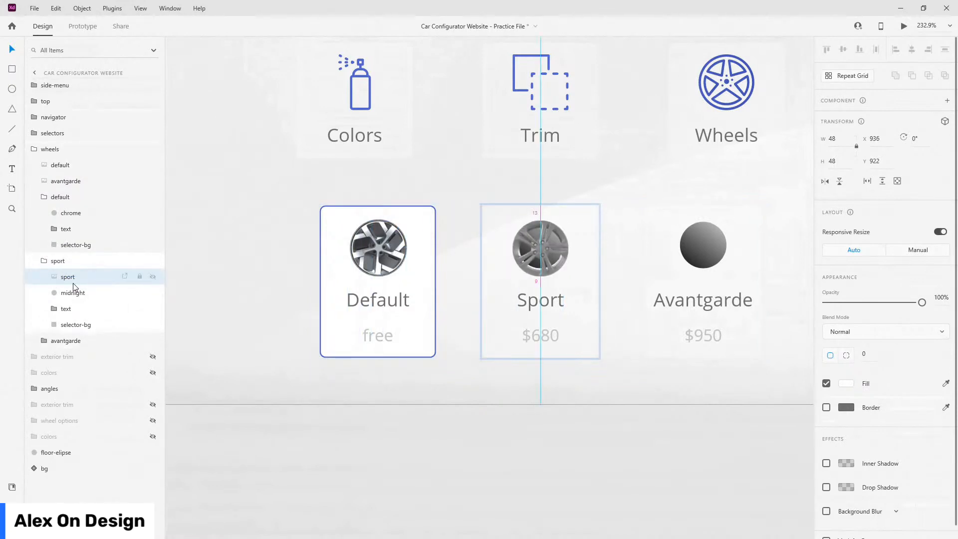
# - Move the avantgarde wheel layer into the sport group and place the image over the Avantgarde option's circle at about X 1072, Y 921
pyautogui.click(74, 181)
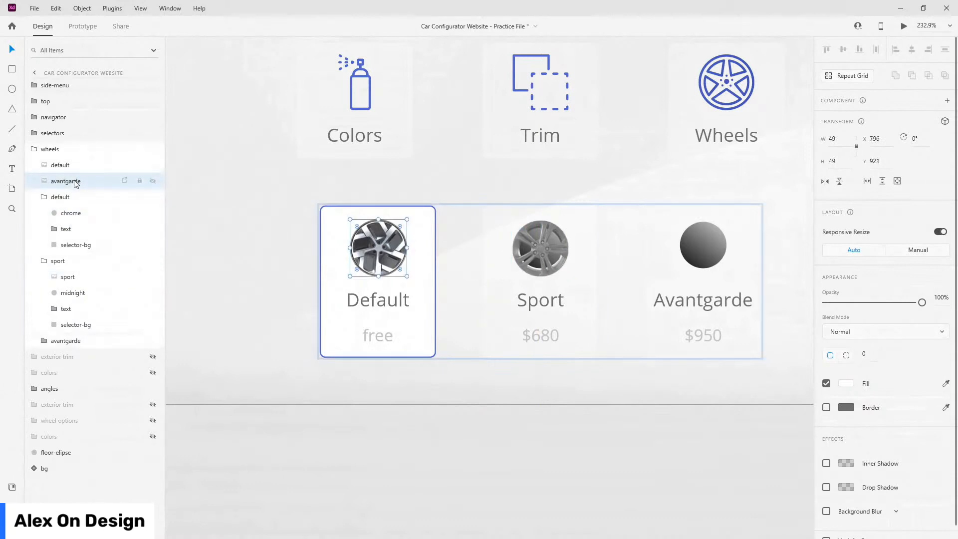
pyautogui.moveTo(74, 181); pyautogui.dragTo(89, 310)
pyautogui.hotkey('ctrl', 'v')
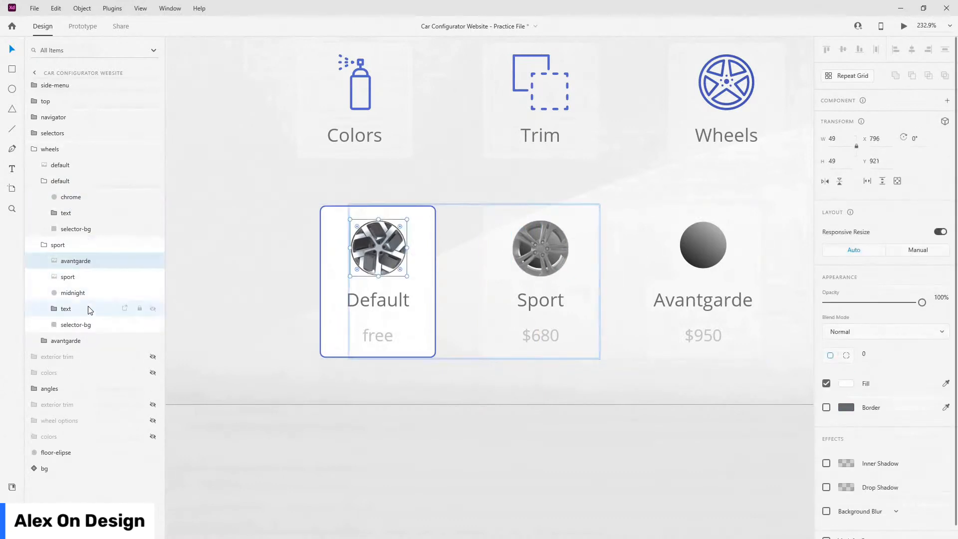
pyautogui.hotkey('shift', 'Right')
pyautogui.hotkey('shift', 'Right')
pyautogui.hotkey('shift', 'Right')
pyautogui.hotkey('shift', 'Right')
pyautogui.hotkey('shift', 'Right')
pyautogui.hotkey('shift', 'Right')
pyautogui.hotkey('shift', 'Right')
pyautogui.hotkey('shift', 'Right')
pyautogui.hotkey('shift', 'Right')
pyautogui.hotkey('shift', 'Right')
pyautogui.hotkey('shift', 'Right')
pyautogui.hotkey('shift', 'Right')
pyautogui.hotkey('shift', 'Right')
pyautogui.hotkey('shift', 'Right')
pyautogui.hotkey('shift', 'Right')
pyautogui.hotkey('shift', 'Right')
pyautogui.hotkey('shift', 'Right')
pyautogui.hotkey('shift', 'Right')
pyautogui.hotkey('shift', 'Right')
pyautogui.hotkey('shift', 'Right')
pyautogui.hotkey('shift', 'Right')
pyautogui.hotkey('shift', 'Right')
pyautogui.hotkey('shift', 'Right')
pyautogui.hotkey('shift', 'Right')
pyautogui.hotkey('shift', 'Right')
pyautogui.hotkey('shift', 'Right')
pyautogui.hotkey('shift', 'Right')
pyautogui.hotkey('shift', 'Right')
pyautogui.hotkey('shift', 'Right')
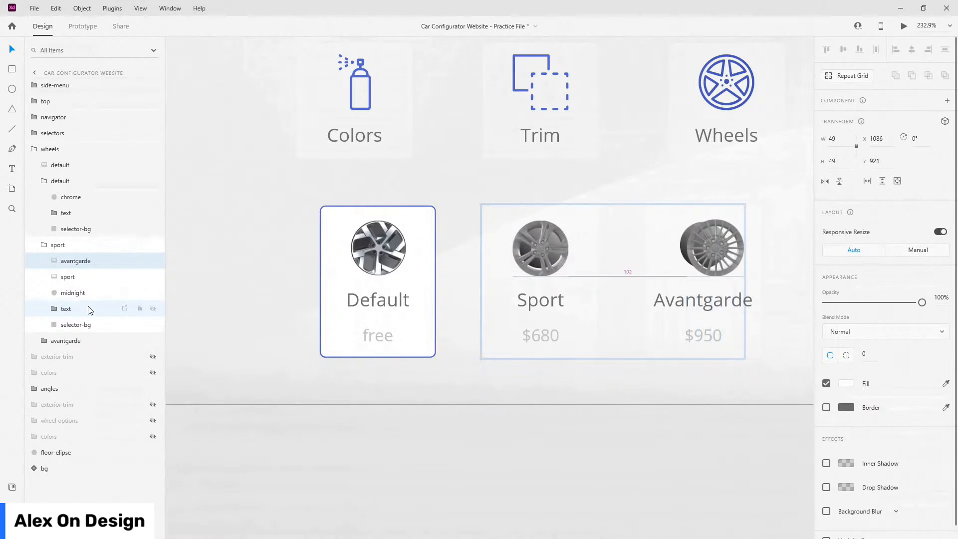
pyautogui.press('Left')
pyautogui.press('Left')
pyautogui.press('Left')
pyautogui.press('Left')
pyautogui.press('Left')
pyautogui.press('Left')
pyautogui.press('Left')
pyautogui.press('Left')
pyautogui.press('Left')
pyautogui.press('Left')
pyautogui.press('Left')
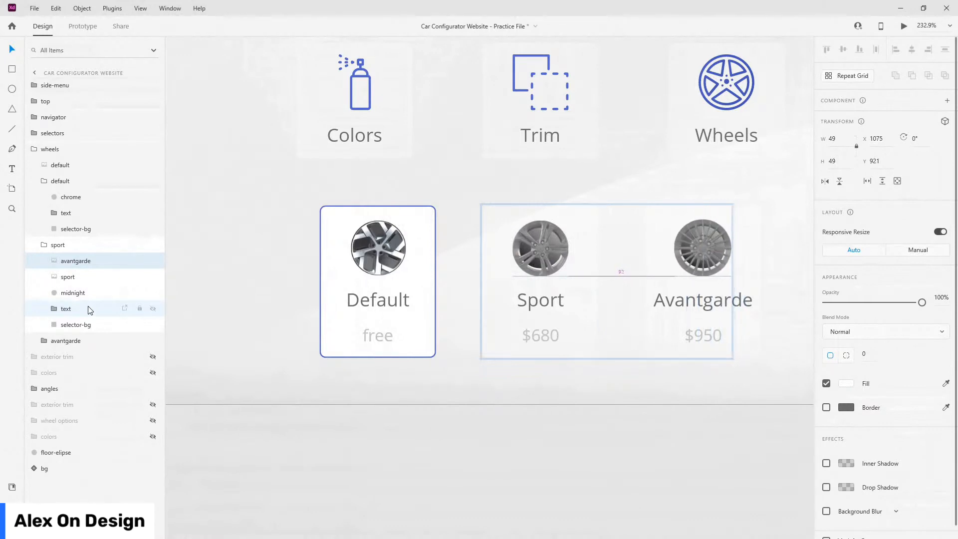
pyautogui.press('Left')
pyautogui.press('Left')
pyautogui.press('Left')
pyautogui.press('Left')
pyautogui.press('Left')
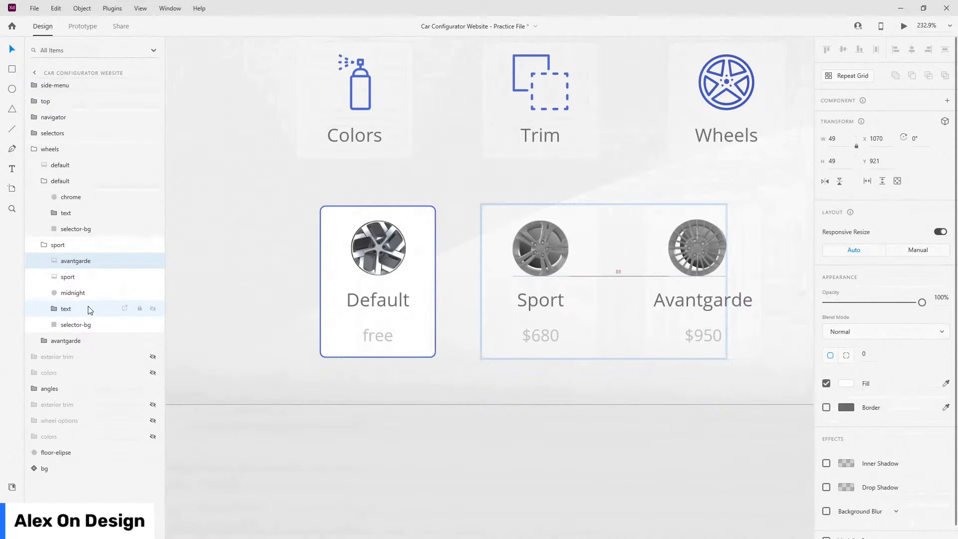
pyautogui.press('Right')
pyautogui.press('Right')
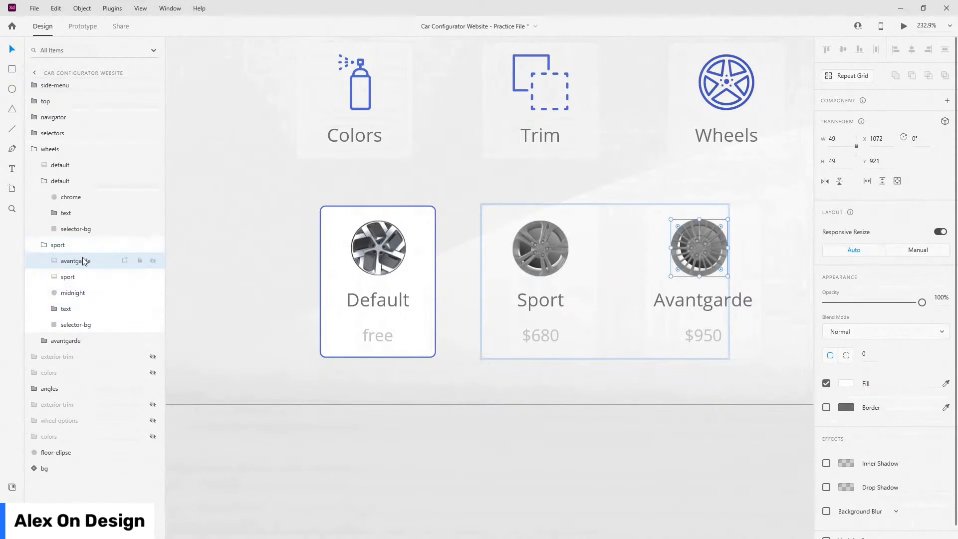
# - Move the avantgarde wheel layer into the avantgarde group above midnight and centre it horizontally on that group's selector-bg
pyautogui.click(44, 341)
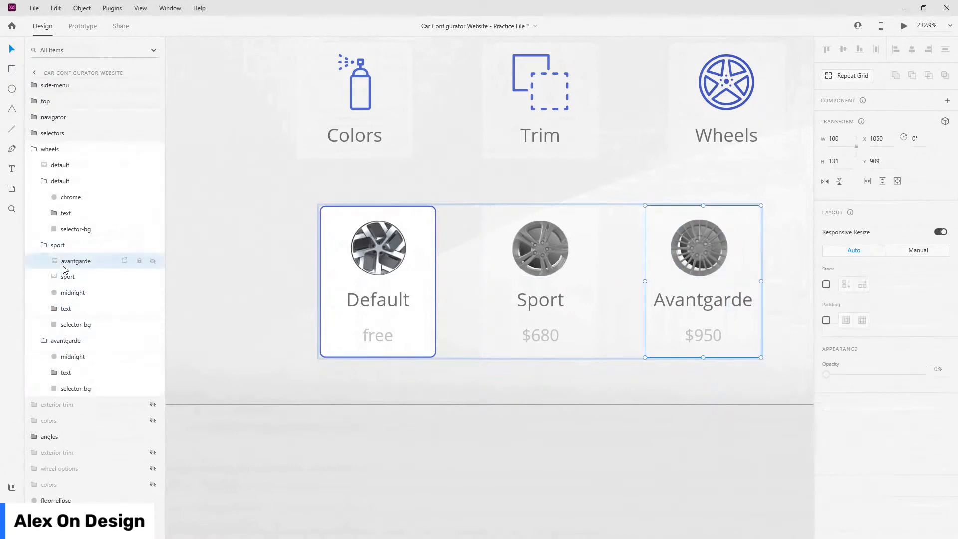
pyautogui.moveTo(73, 261); pyautogui.dragTo(75, 351)
pyautogui.keyDown('ctrl'); pyautogui.click(76, 388); pyautogui.keyUp('ctrl')
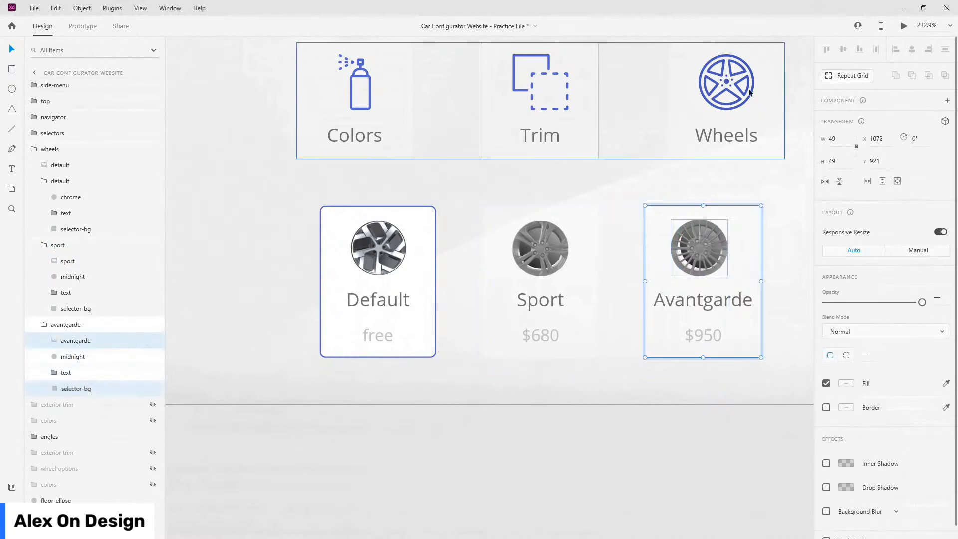
pyautogui.click(911, 50)
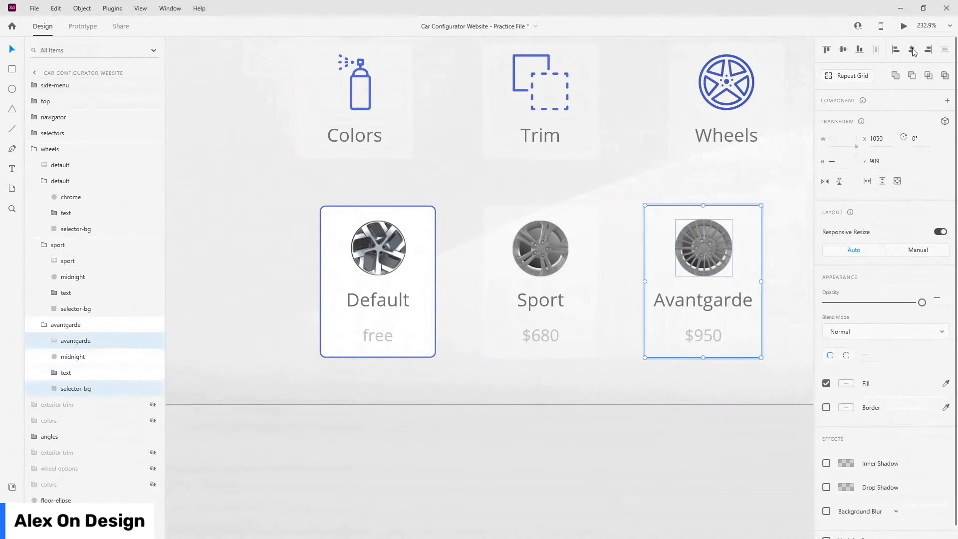
# - Delete the placeholder circles from the three wheel options: both midnight layers and the chrome layer
pyautogui.click(89, 361)
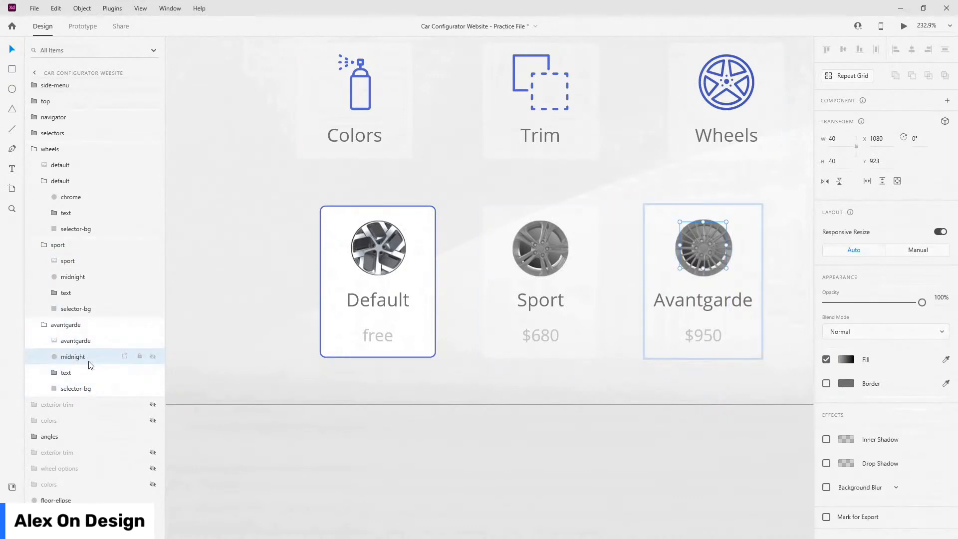
pyautogui.press('Delete')
pyautogui.click(71, 281)
pyautogui.press('Delete')
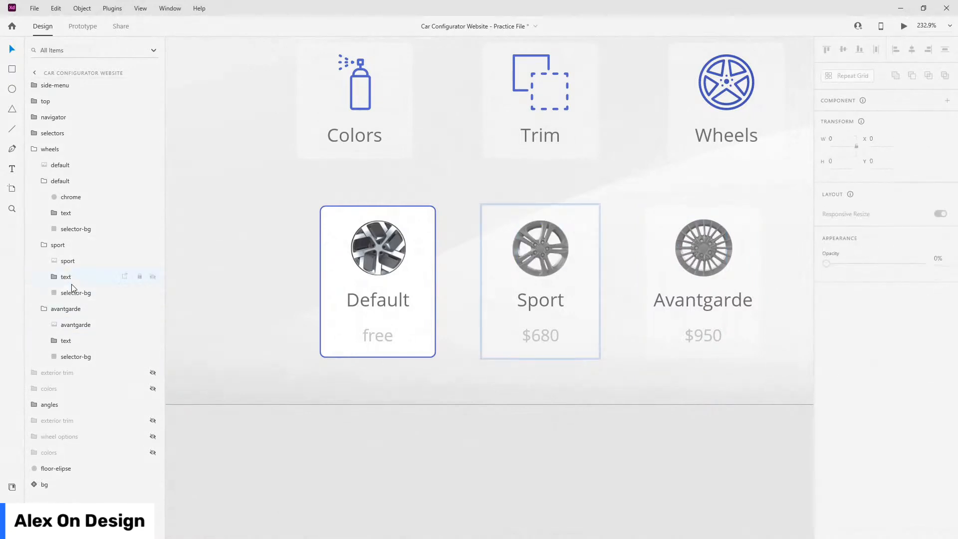
pyautogui.click(76, 198)
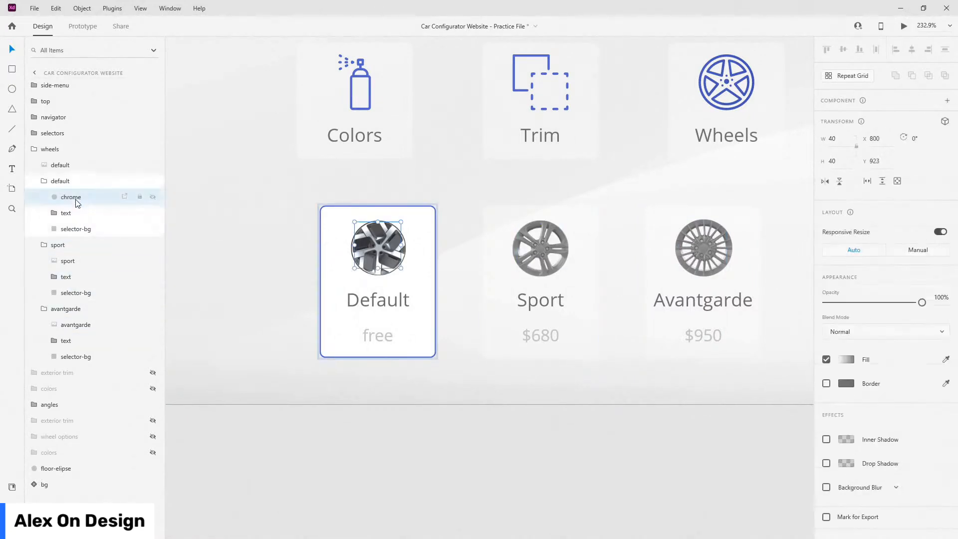
pyautogui.press('Delete')
# - Nest the default wheel image in the default group, centred horizontally on its selector-bg, and check the spacing around the wheels
pyautogui.moveTo(71, 166); pyautogui.dragTo(73, 191)
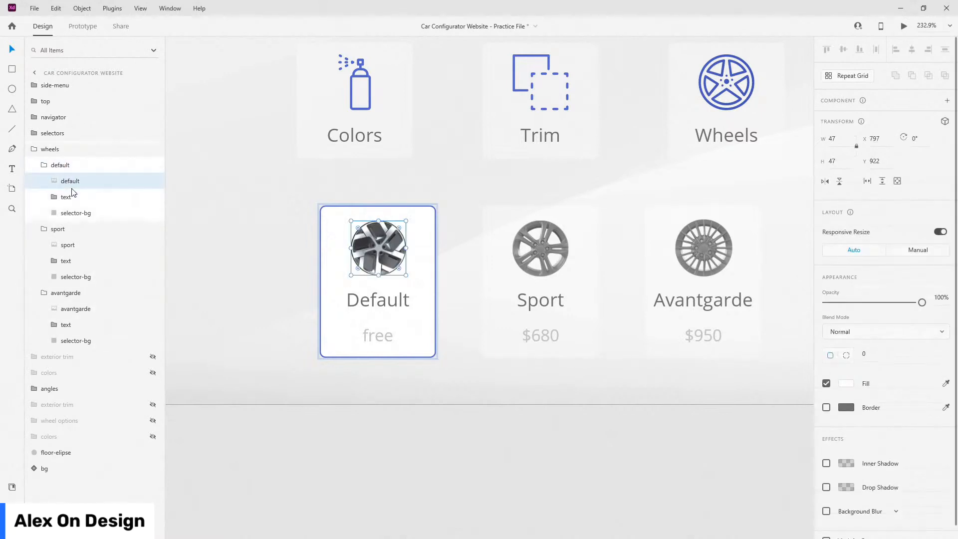
pyautogui.keyDown('shift'); pyautogui.click(85, 213); pyautogui.keyUp('shift')
pyautogui.click(912, 50)
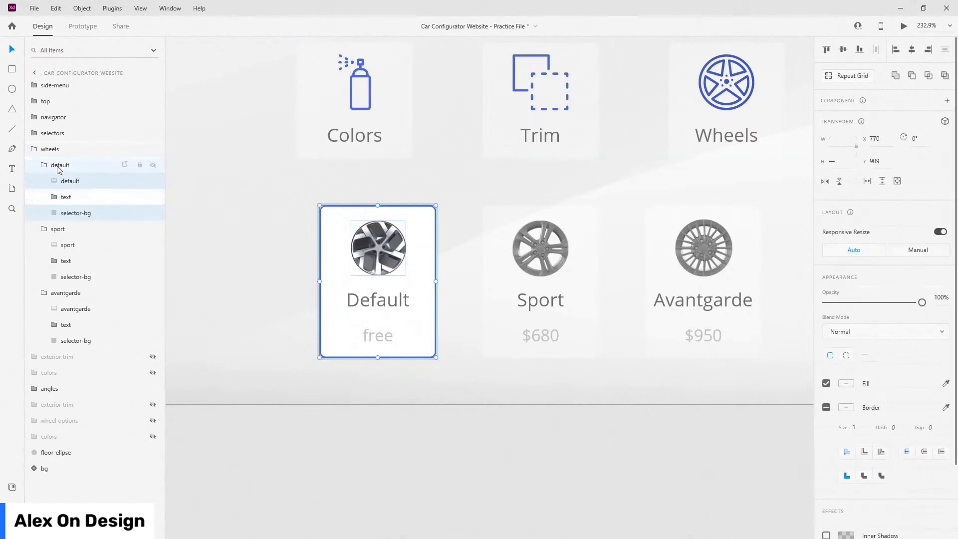
pyautogui.click(69, 180)
pyautogui.press('alt')
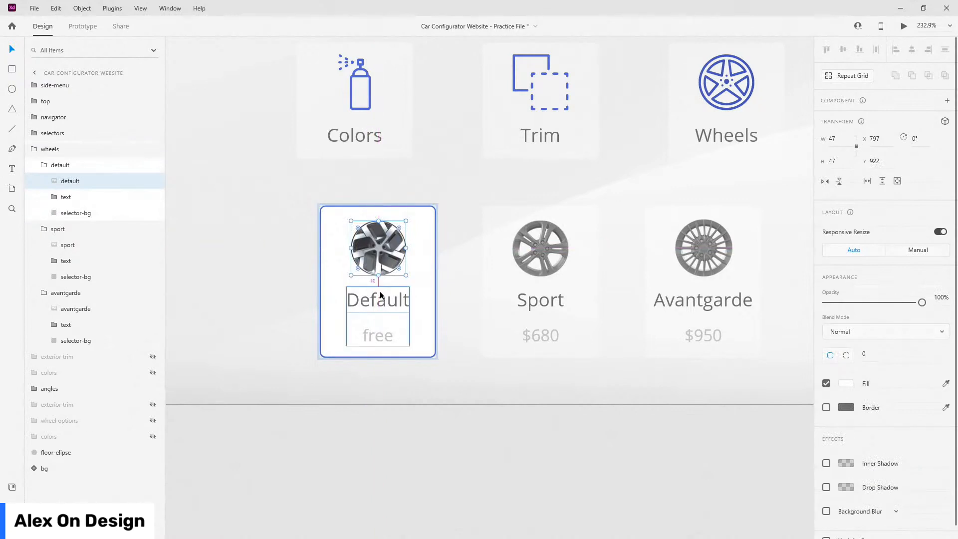
pyautogui.click(68, 244)
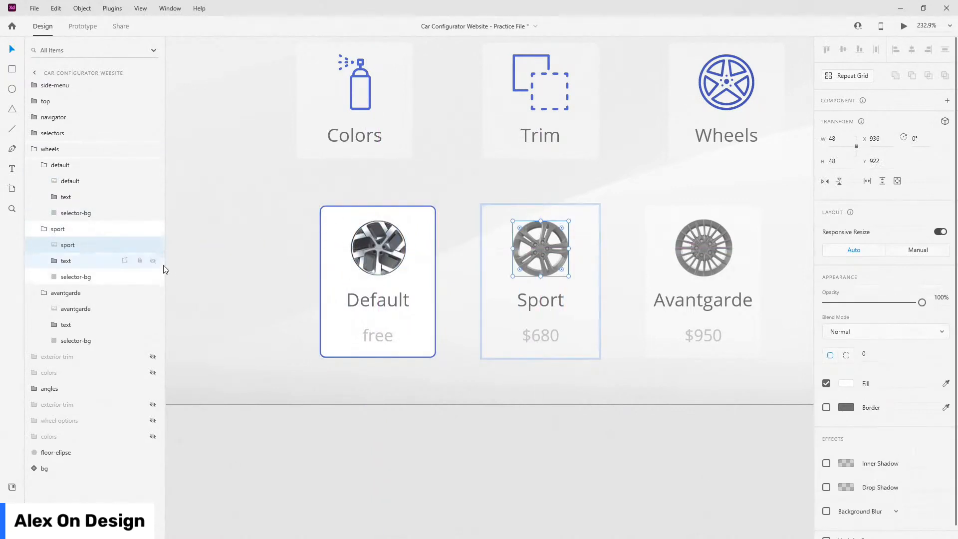
pyautogui.click(92, 314)
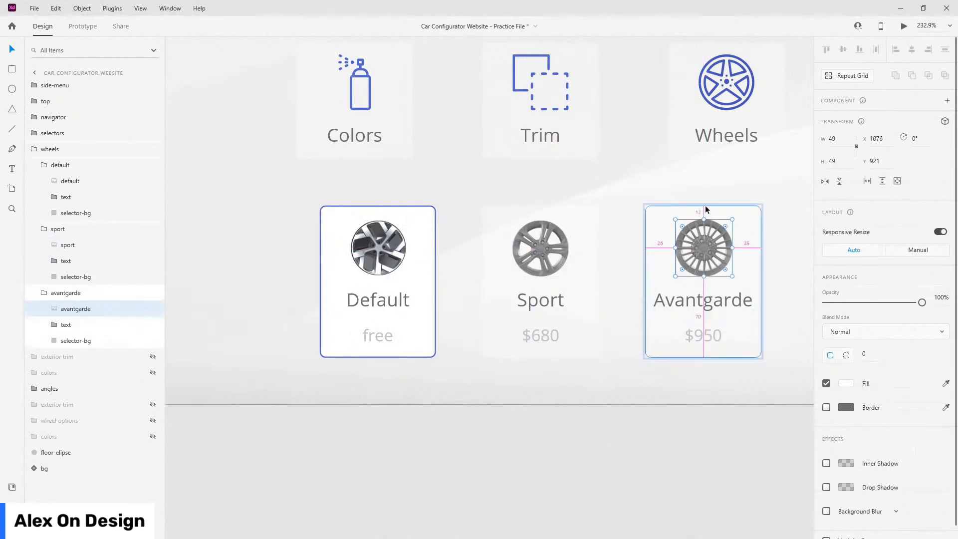
# - Collapse the default, sport, avantgarde and wheels groups and hide the wheels group
pyautogui.click(44, 293)
pyautogui.click(44, 230)
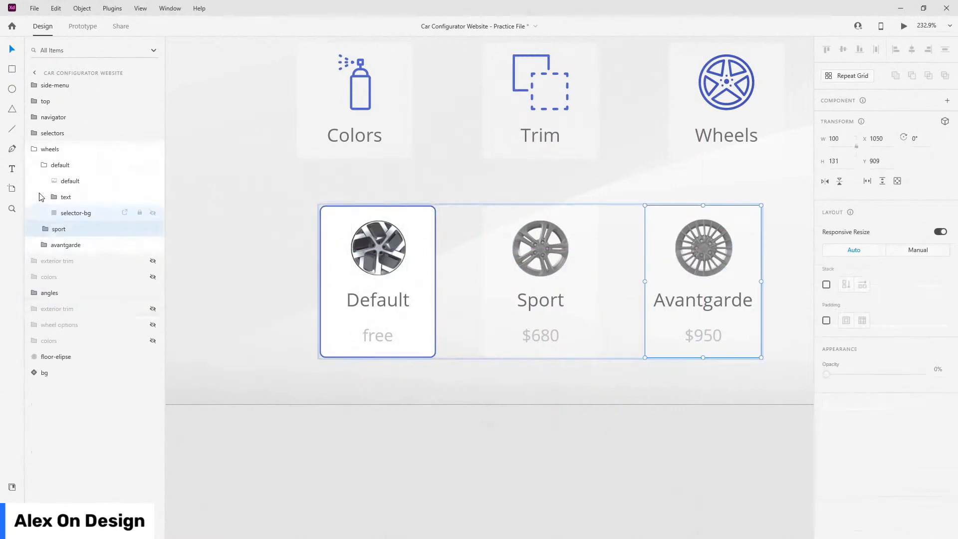
pyautogui.click(44, 167)
pyautogui.click(34, 148)
pyautogui.scroll(-5, 243, 230)
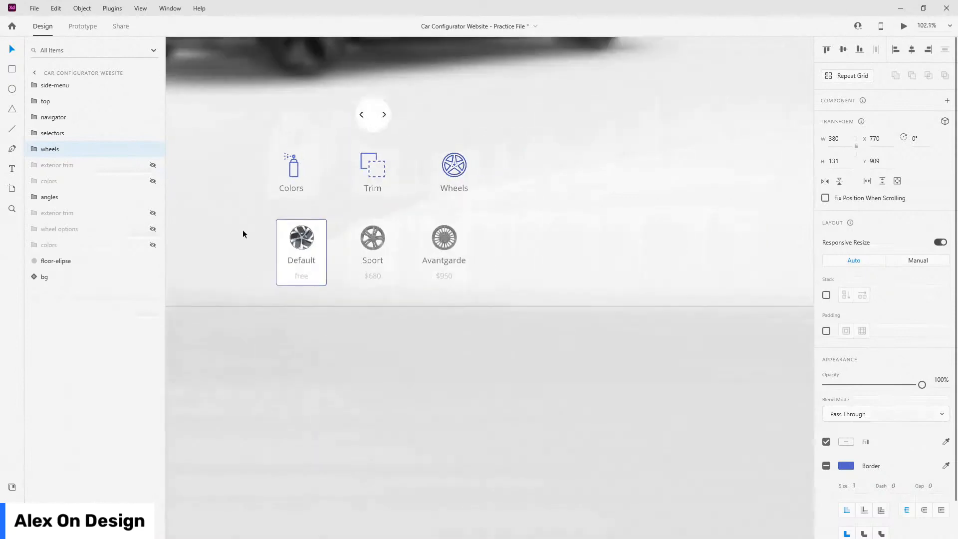
pyautogui.click(153, 148)
pyautogui.scroll(-3, 717, 253)
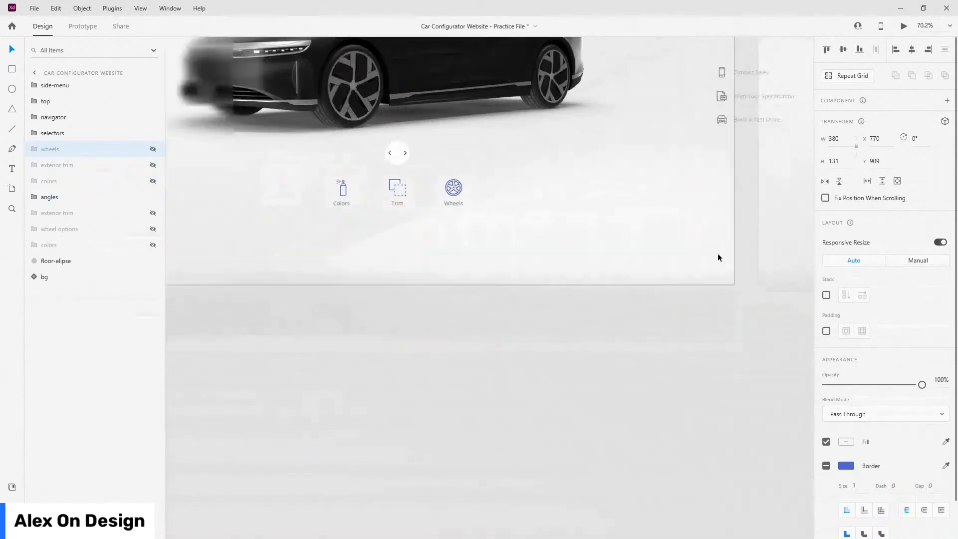
pyautogui.scroll(3, 625, 187)
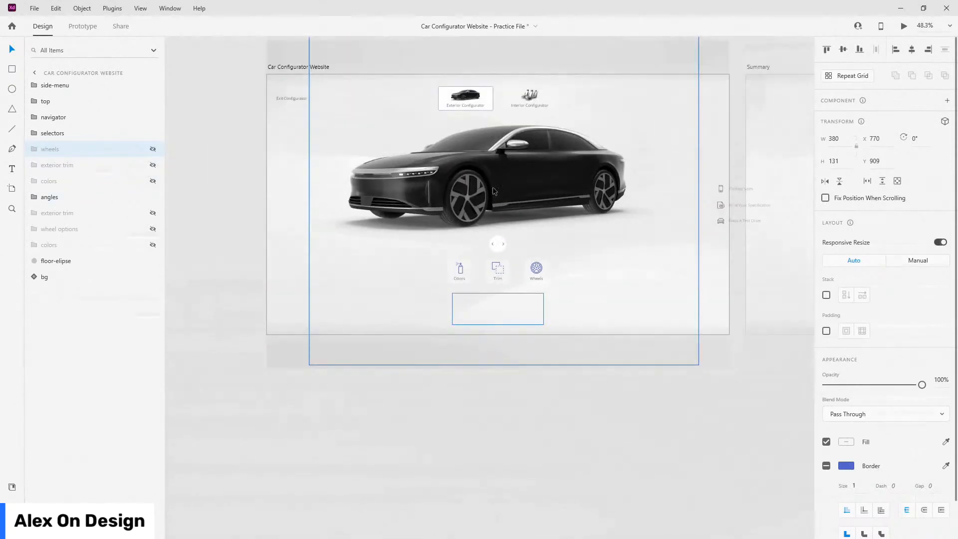
# - Copy the Exit Configurator text out of the top group and place the copy right of the selectors at about X 1503, Y 797
pyautogui.click(289, 98)
pyautogui.doubleClick(289, 97)
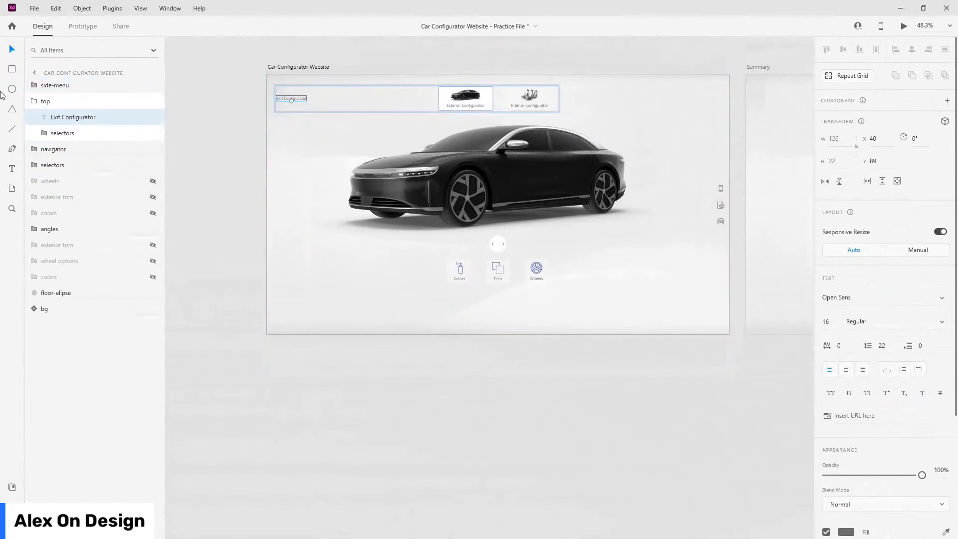
pyautogui.click(37, 102)
pyautogui.hotkey('ctrl', 'v')
pyautogui.moveTo(285, 97); pyautogui.dragTo(636, 266)
pyautogui.press('alt')
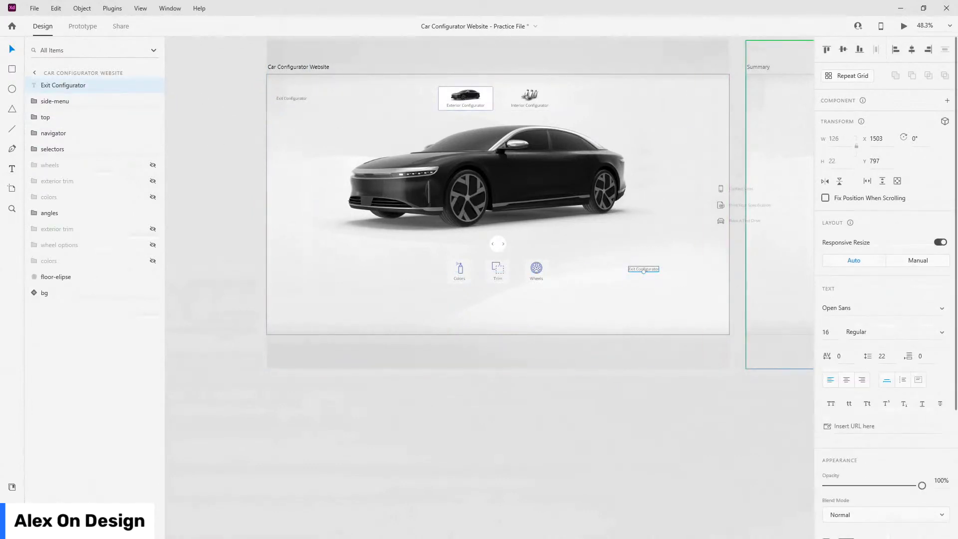
pyautogui.press('alt')
pyautogui.scroll(5, 723, 282)
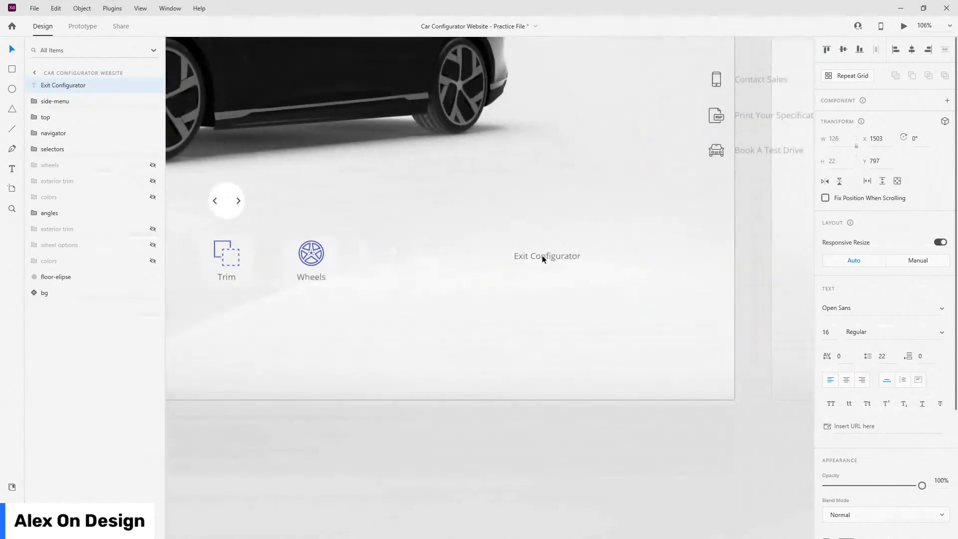
# - Change the copied text to "First Edition" and apply the Open Sans 26pt character style
pyautogui.doubleClick(541, 258)
pyautogui.write('F')
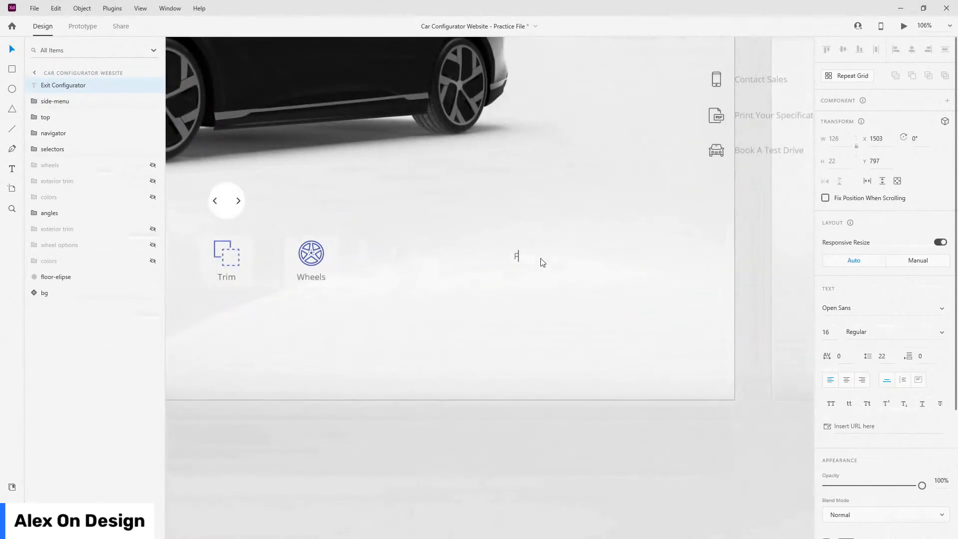
pyautogui.write('irst Edition')
pyautogui.hotkey('ctrl', 'a')
pyautogui.click(7, 484)
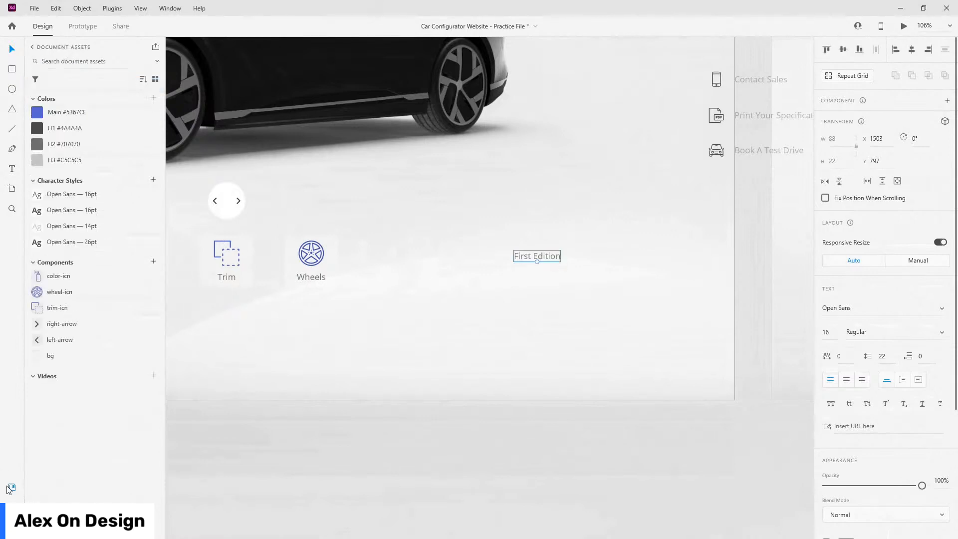
pyautogui.click(85, 242)
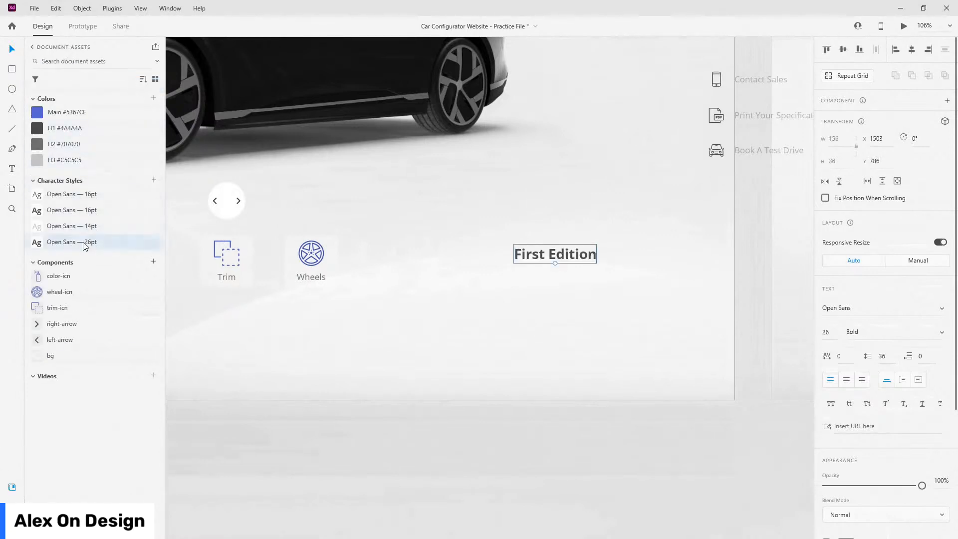
# - Shift the First Edition title slightly up and right, and duplicate it directly below at about X 1528, Y 823
pyautogui.click(759, 472)
pyautogui.click(573, 263)
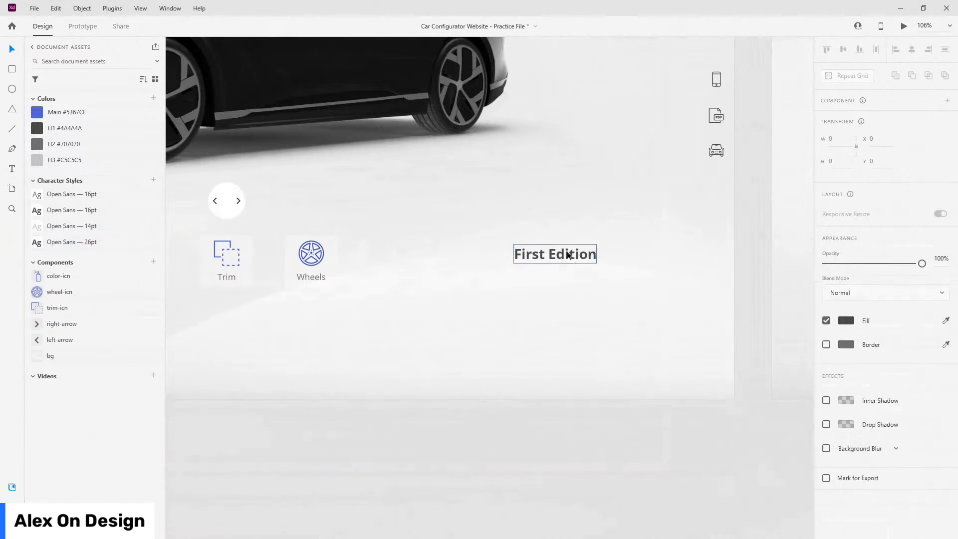
pyautogui.moveTo(556, 249); pyautogui.dragTo(573, 265)
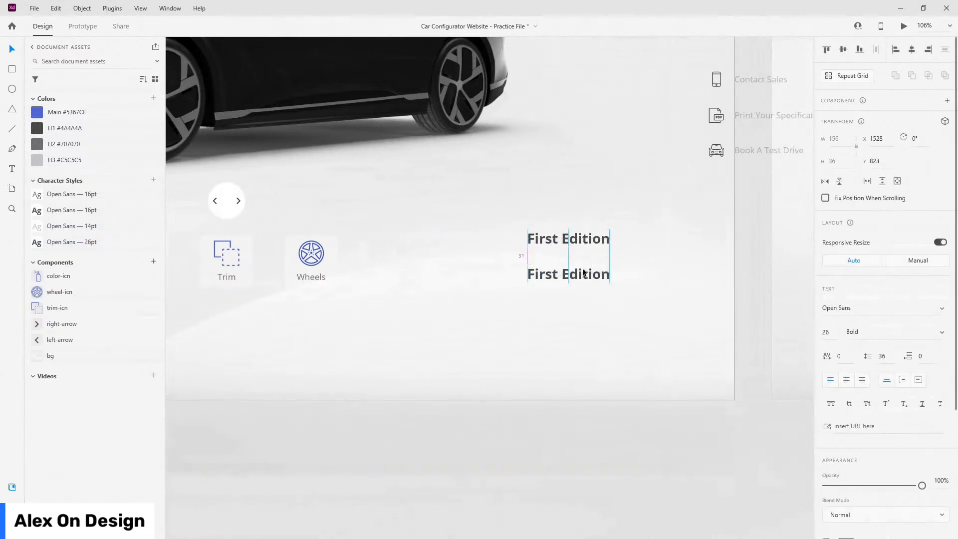
# - Apply the regular Open Sans 16pt character style to the duplicate and change its text to "Starting at $167.000"
pyautogui.click(73, 211)
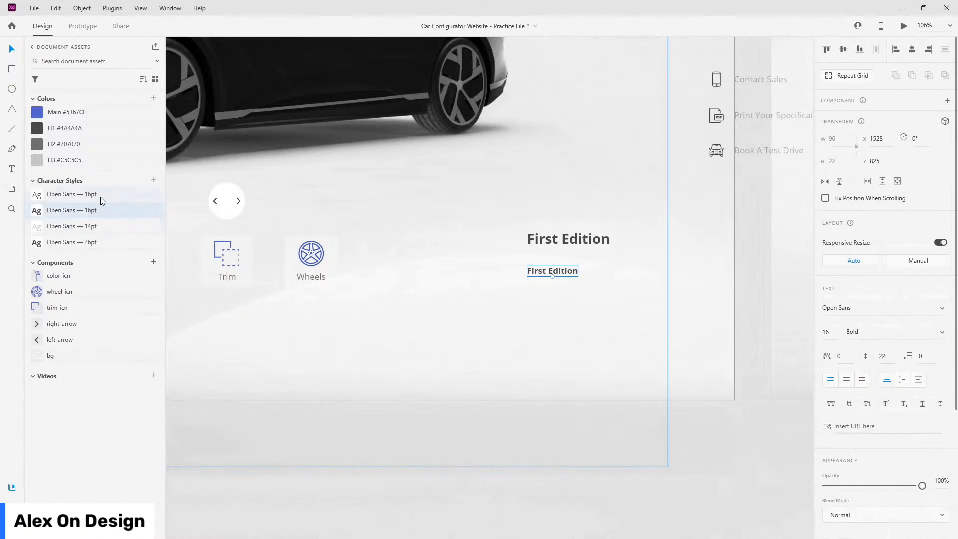
pyautogui.click(100, 195)
pyautogui.doubleClick(542, 272)
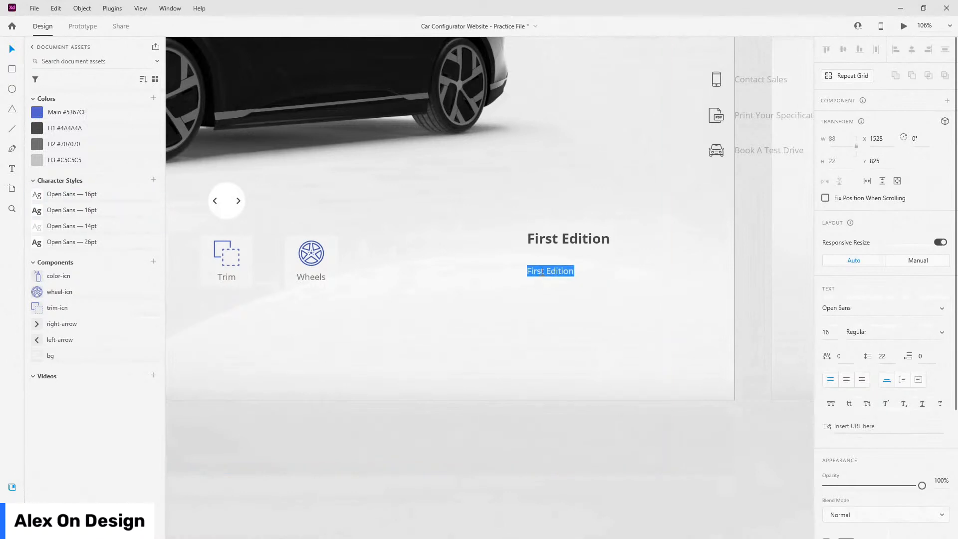
pyautogui.write('Starting at $167.000')
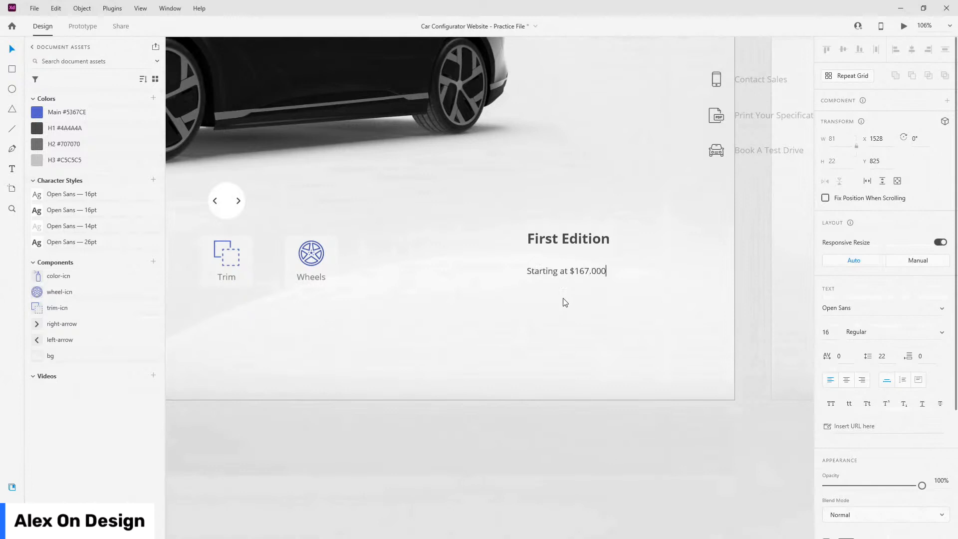
pyautogui.press('Escape')
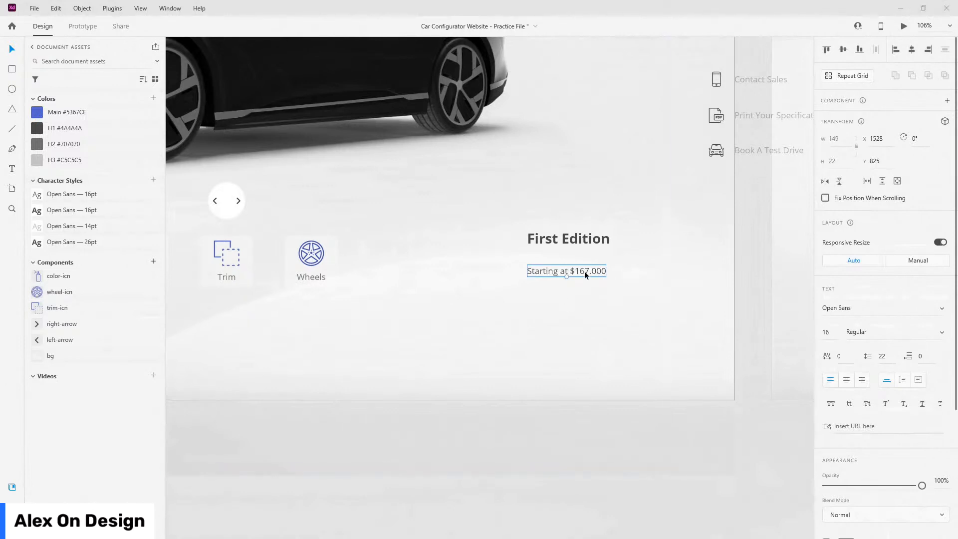
# - Move the starting price text up to Y 813 and duplicate it directly below at about X 1528, Y 855
pyautogui.moveTo(585, 273); pyautogui.dragTo(584, 267)
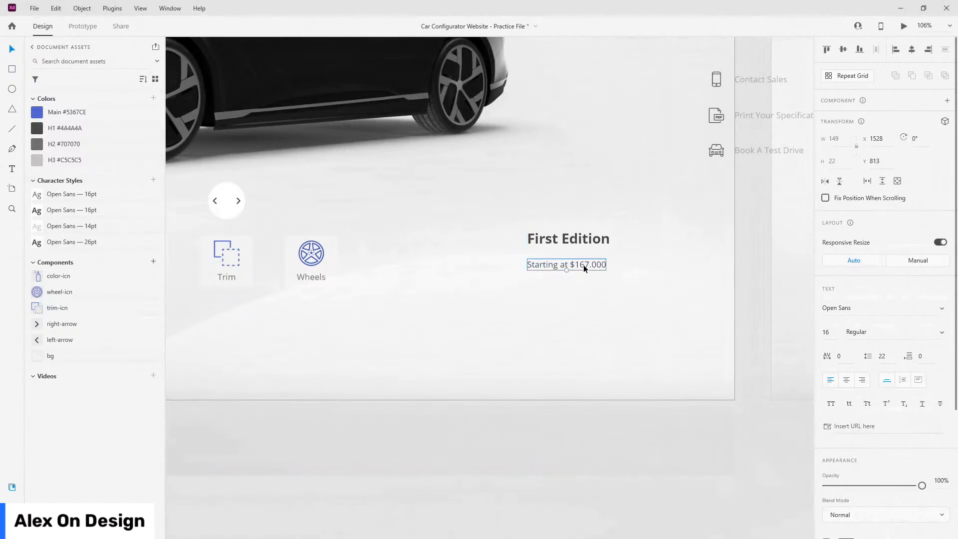
pyautogui.scroll(2, 598, 264)
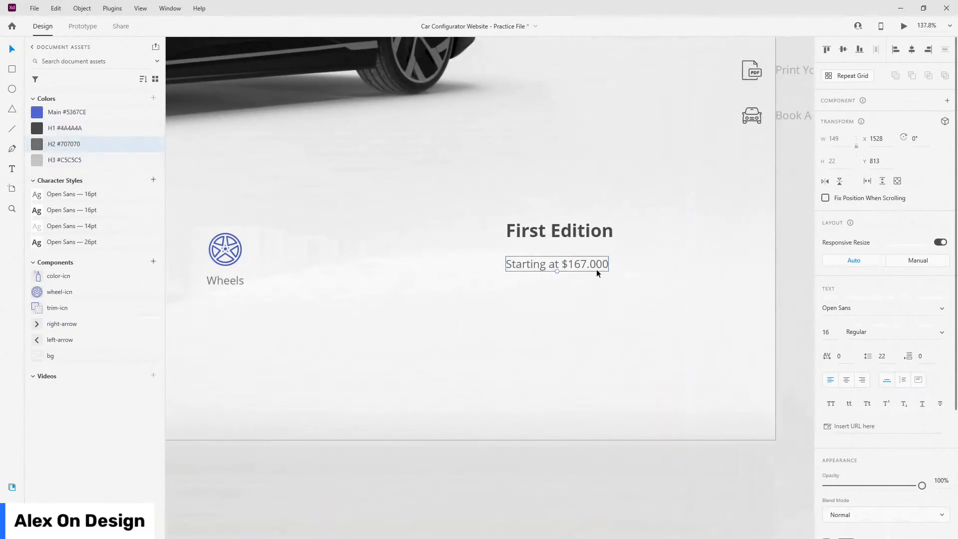
pyautogui.keyDown('alt'); pyautogui.moveTo(596, 268); pyautogui.dragTo(598, 291); pyautogui.keyUp('alt')
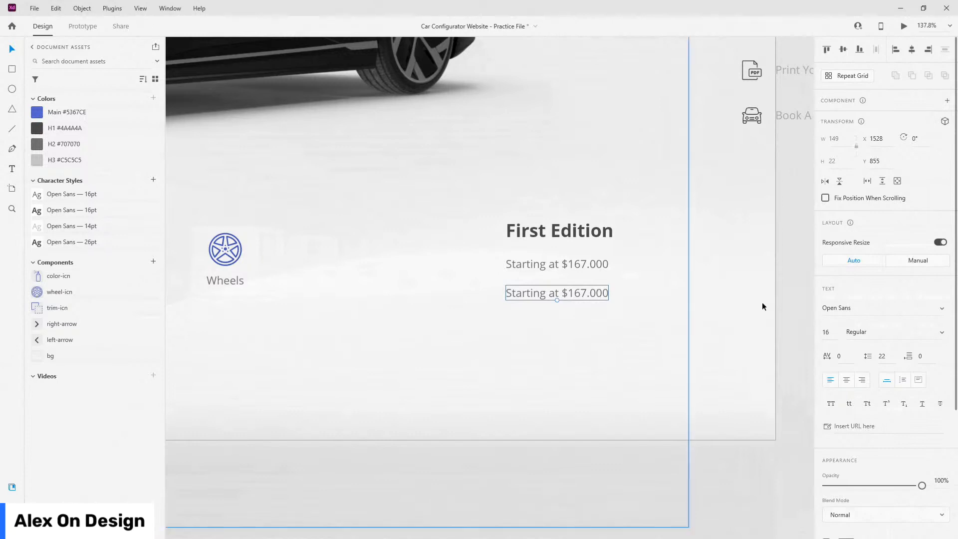
# - Change the duplicate's text to "*shipping charged separately" and apply the H3 #C5C5C5 color
pyautogui.doubleClick(594, 289)
pyautogui.hotkey('ctrl', 'v')
pyautogui.press('Escape')
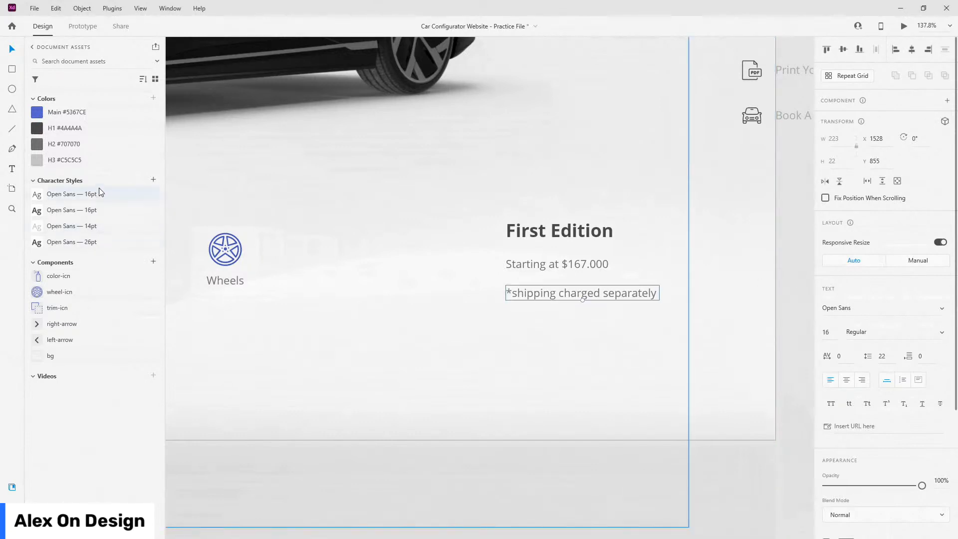
pyautogui.click(77, 160)
pyautogui.press('alt')
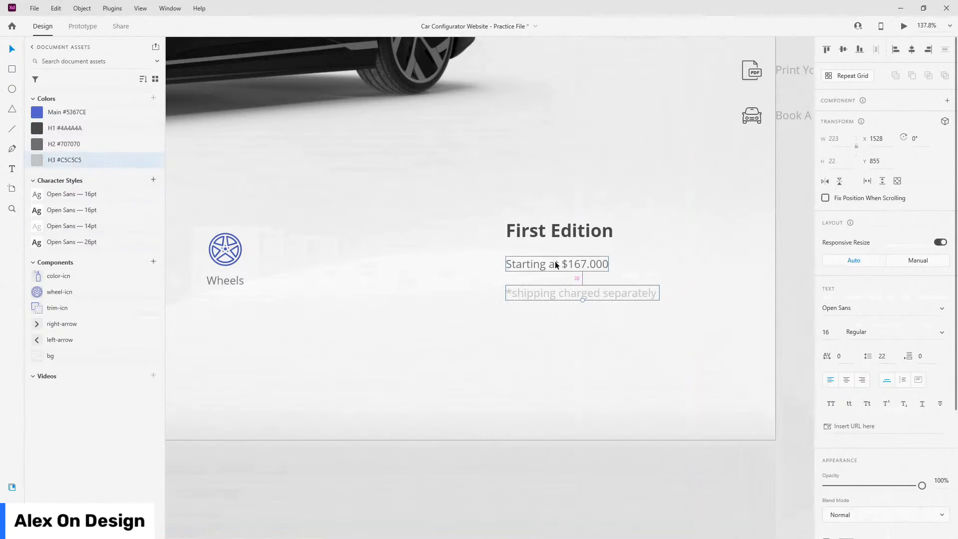
pyautogui.click(557, 264)
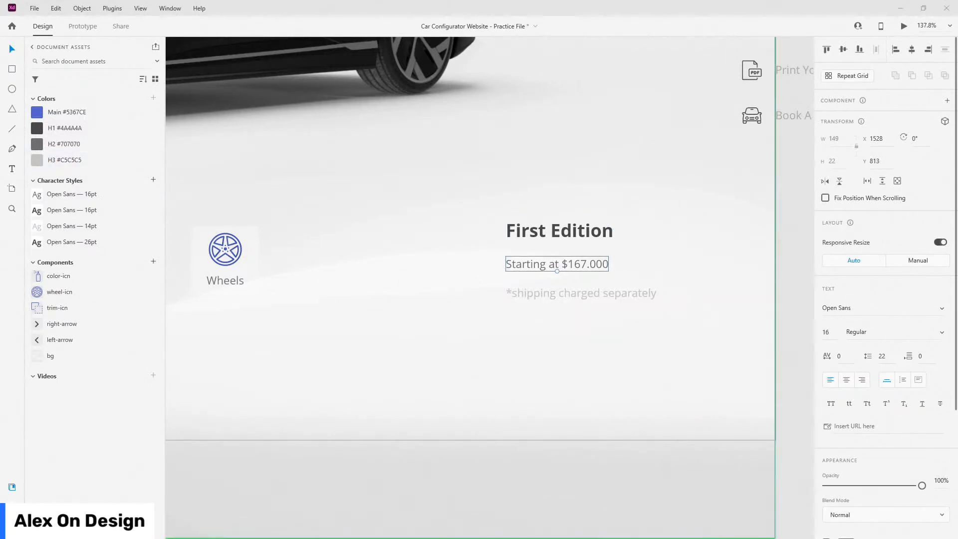
# - Draw a rectangle below the shipping note at about X 1528, Y 937, and set it to 264 by 54 with corner radius 6
pyautogui.click(12, 69)
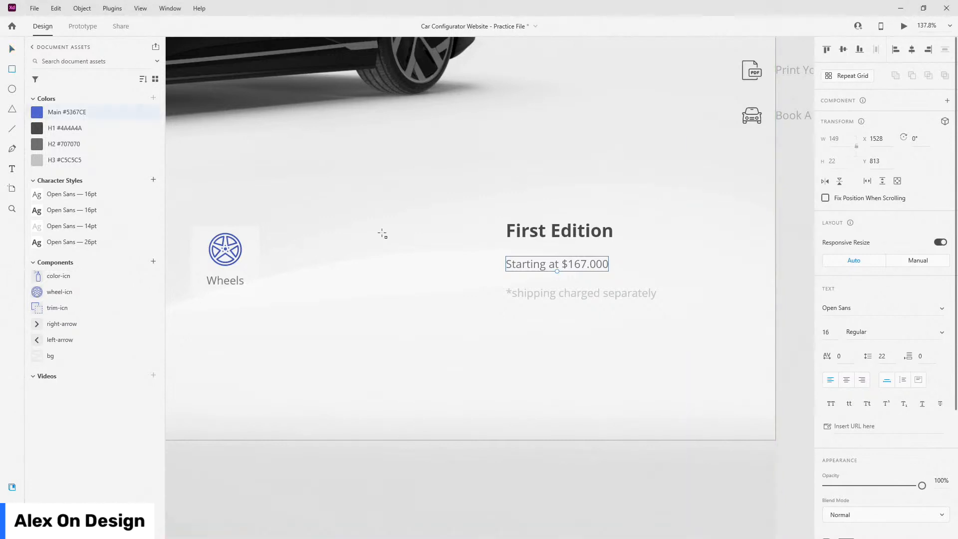
pyautogui.moveTo(506, 342); pyautogui.dragTo(744, 399)
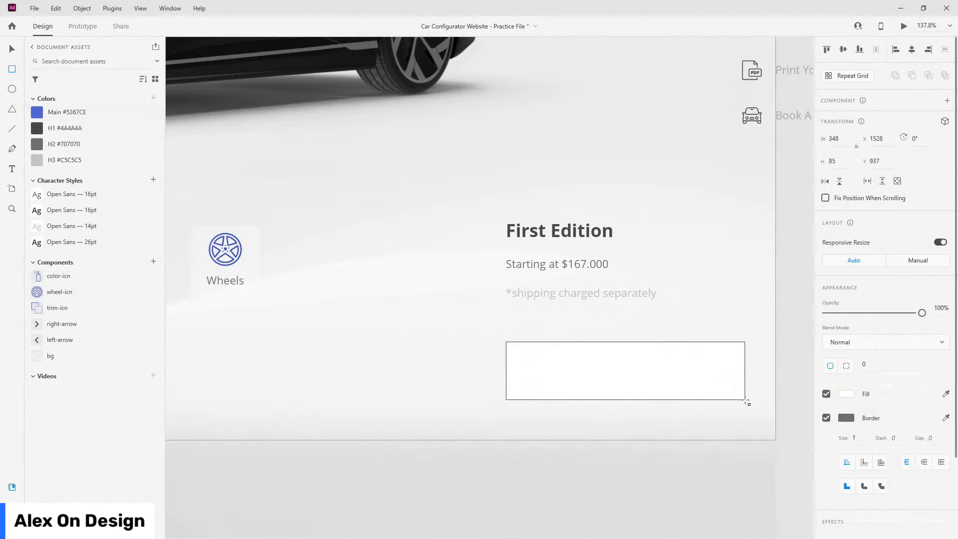
pyautogui.click(845, 138)
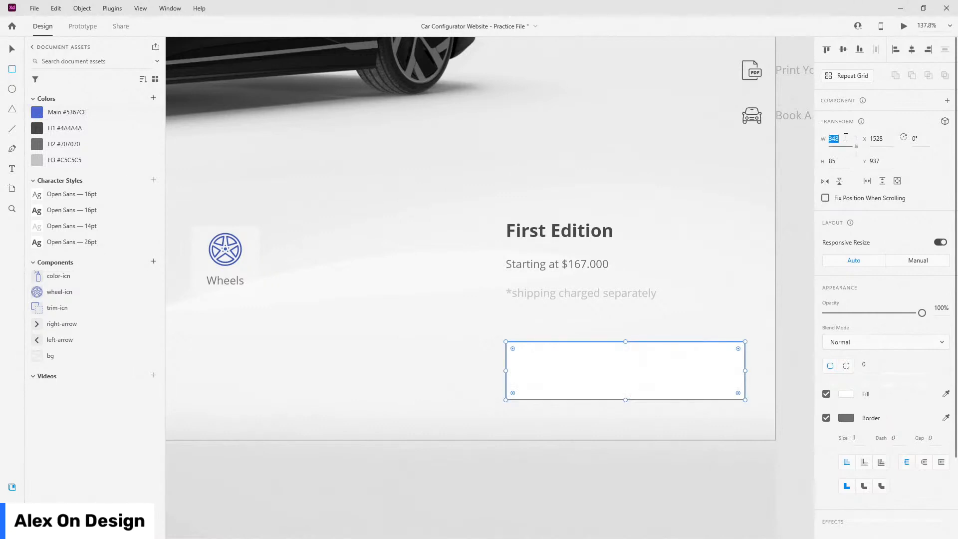
pyautogui.write('264')
pyautogui.press('Tab')
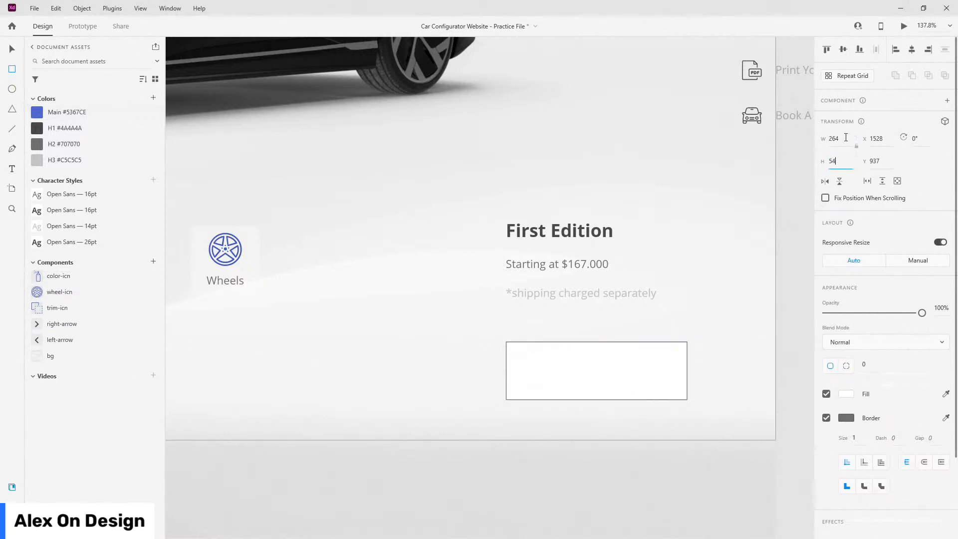
pyautogui.press('Return')
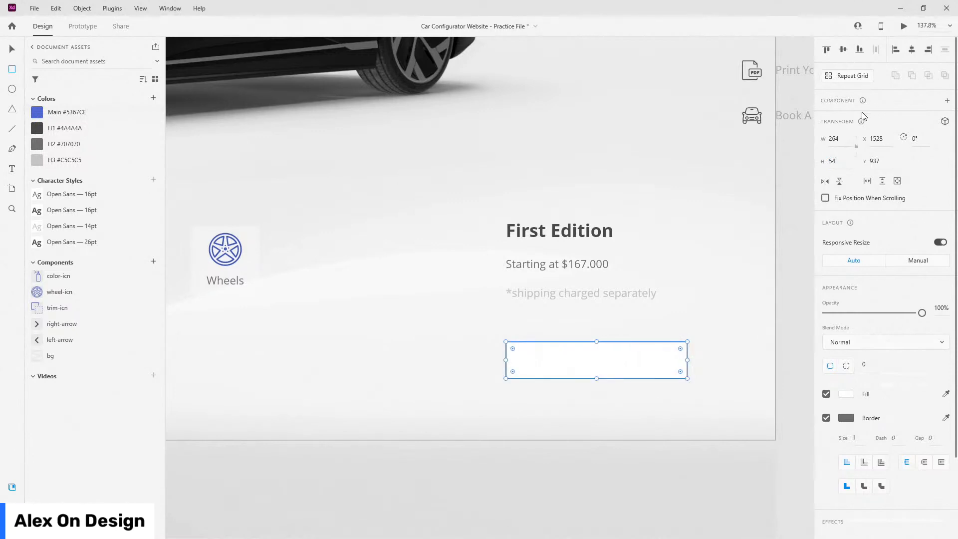
pyautogui.write('6')
pyautogui.press('Return')
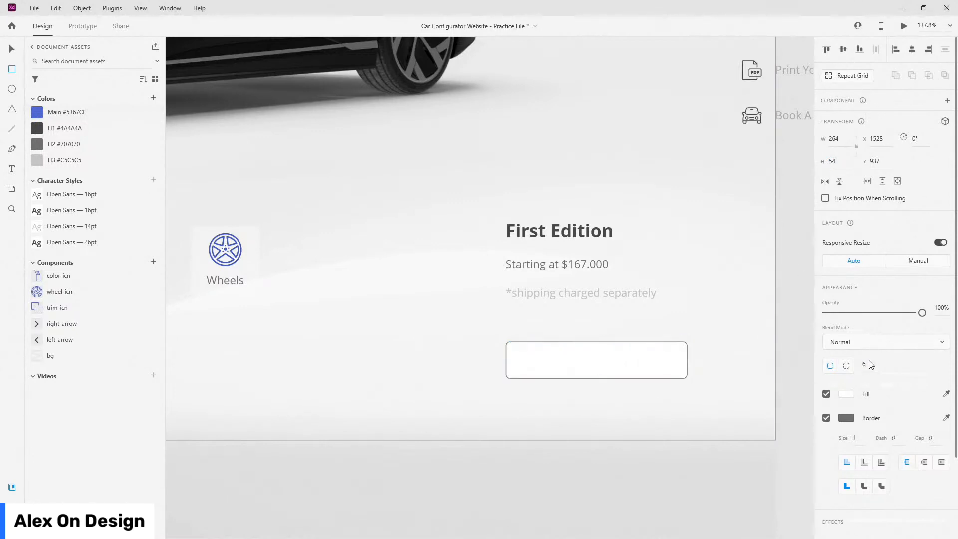
# - Duplicate the starting price text onto the rectangle at about Y 947 and move the copy above the rectangle in the layer order
pyautogui.click(612, 295)
pyautogui.click(591, 265)
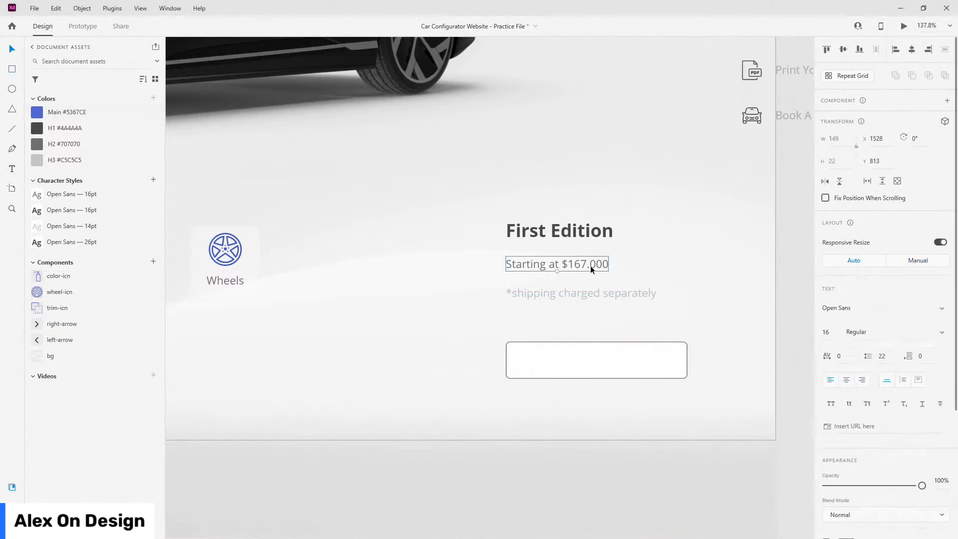
pyautogui.moveTo(590, 266); pyautogui.dragTo(596, 358)
pyautogui.click(12, 486)
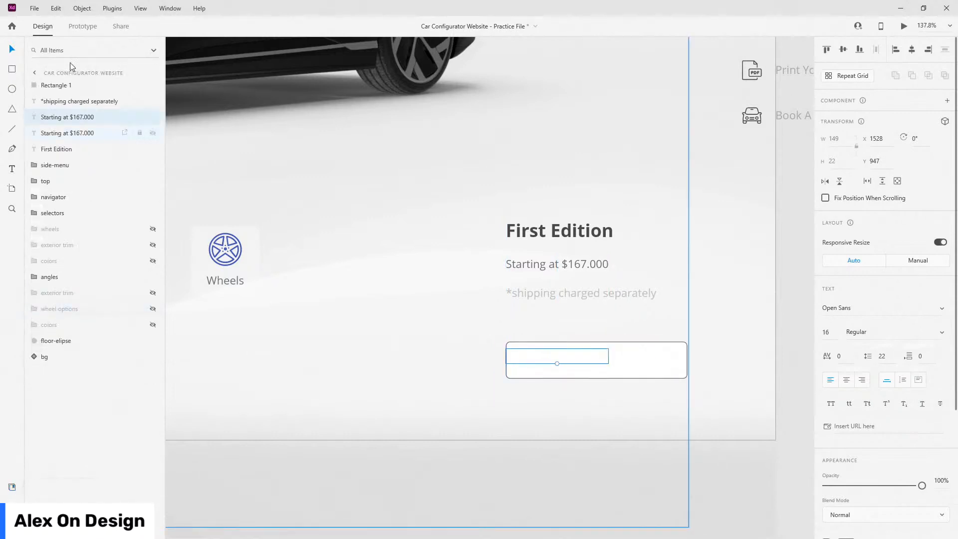
pyautogui.moveTo(58, 117); pyautogui.dragTo(58, 79)
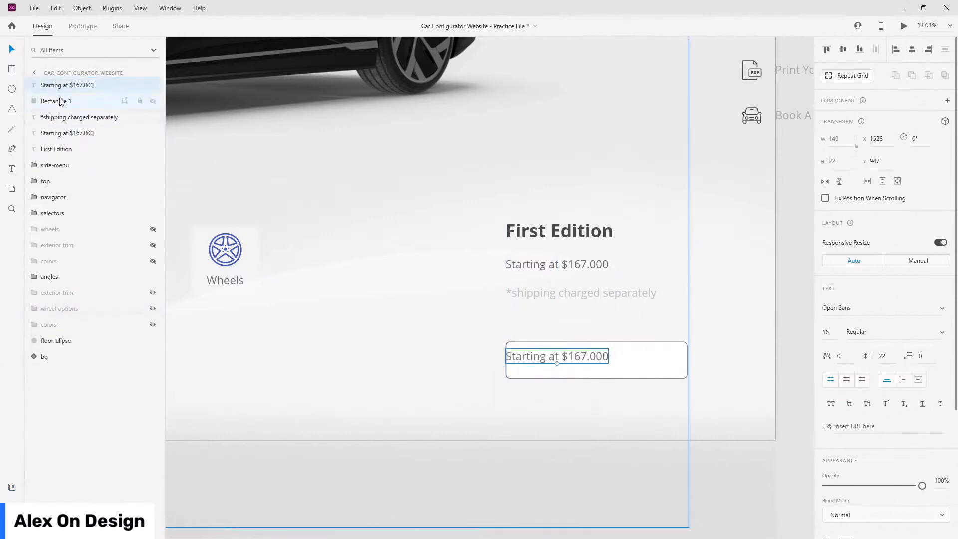
# - Rename the rectangle layer as "btn-bg"
pyautogui.doubleClick(60, 102)
pyautogui.write('btn')
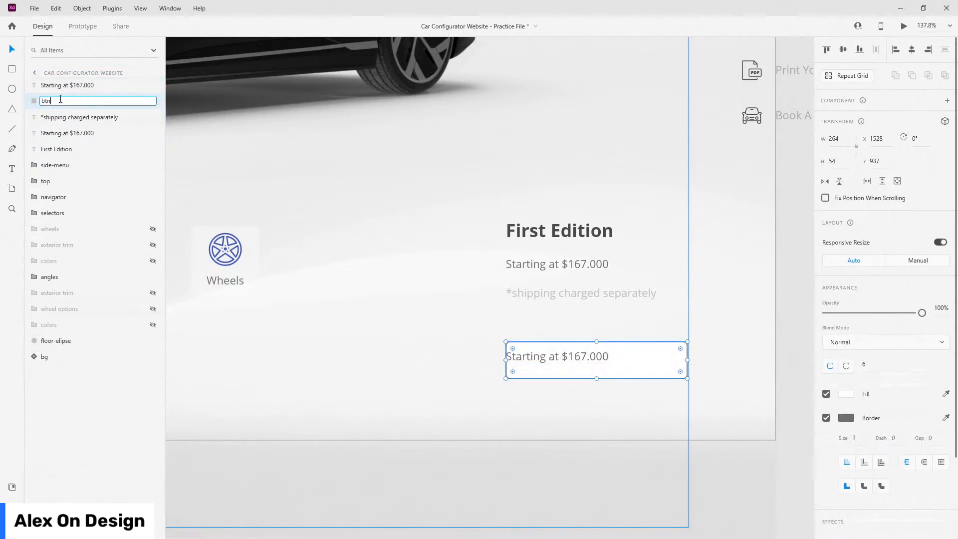
pyautogui.write('-bg')
pyautogui.press('Return')
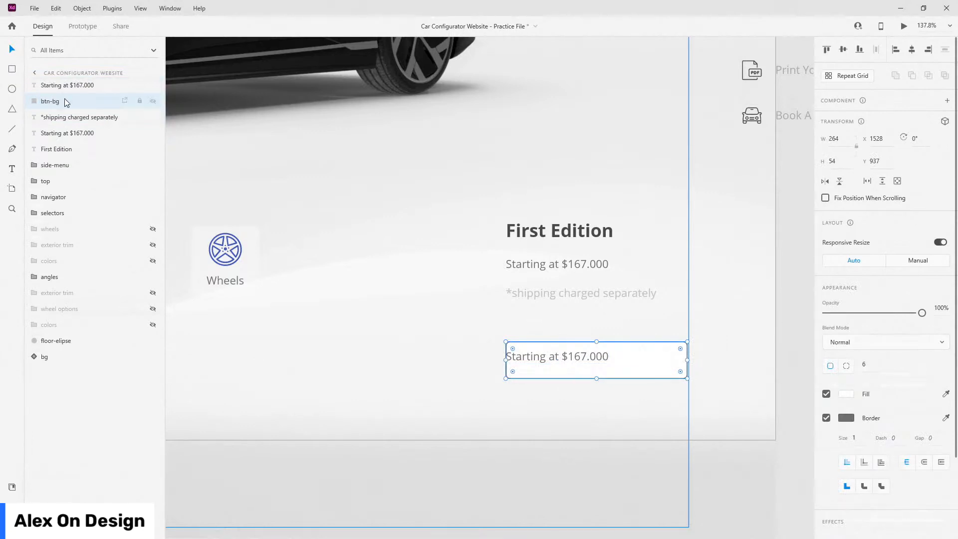
# - Center the copied price text vertically and horizontally on the btn-bg rectangle
pyautogui.keyDown('shift'); pyautogui.click(72, 86); pyautogui.keyUp('shift')
pyautogui.click(843, 50)
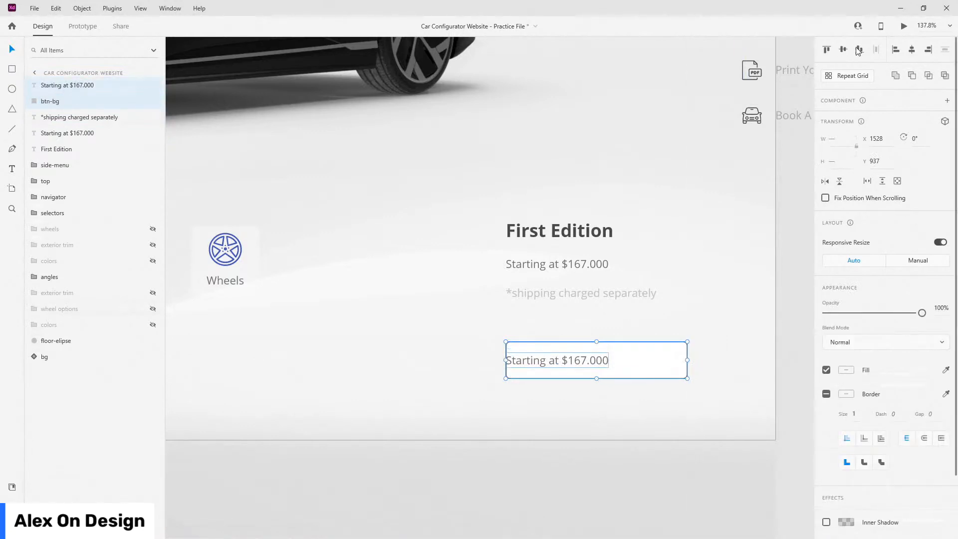
pyautogui.click(911, 50)
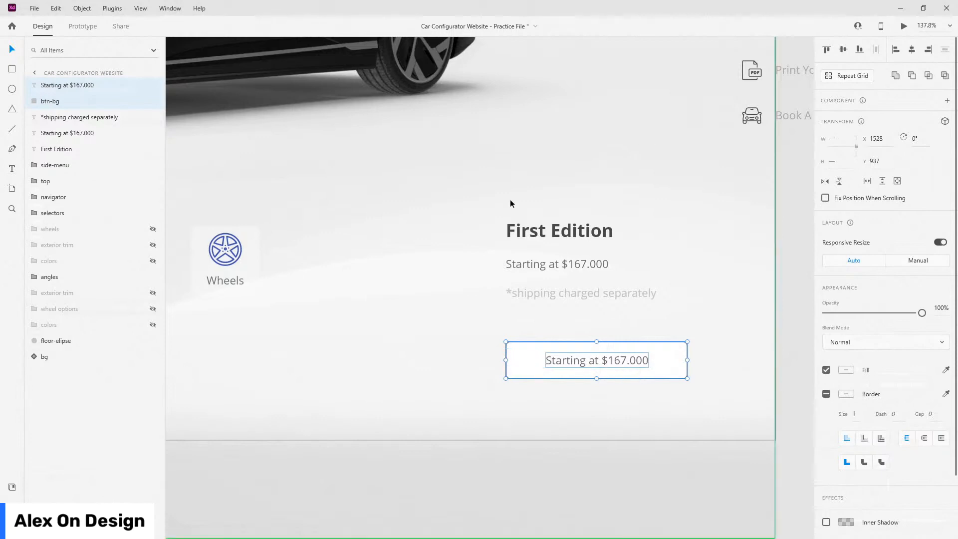
# - Open the button's copied price text for editing
pyautogui.doubleClick(596, 360)
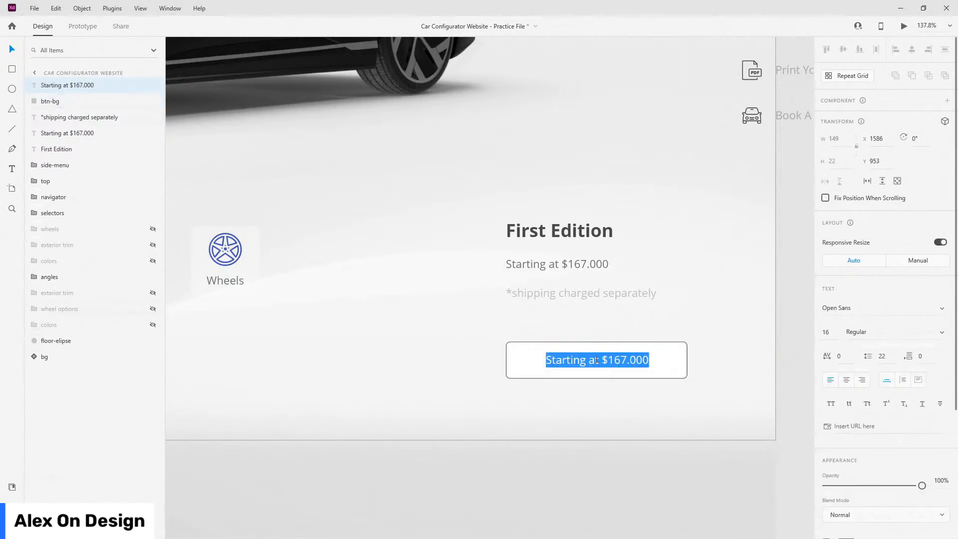
# - Change the button label to "View Summary" and centre it horizontally on the button background
pyautogui.write('View Sum')
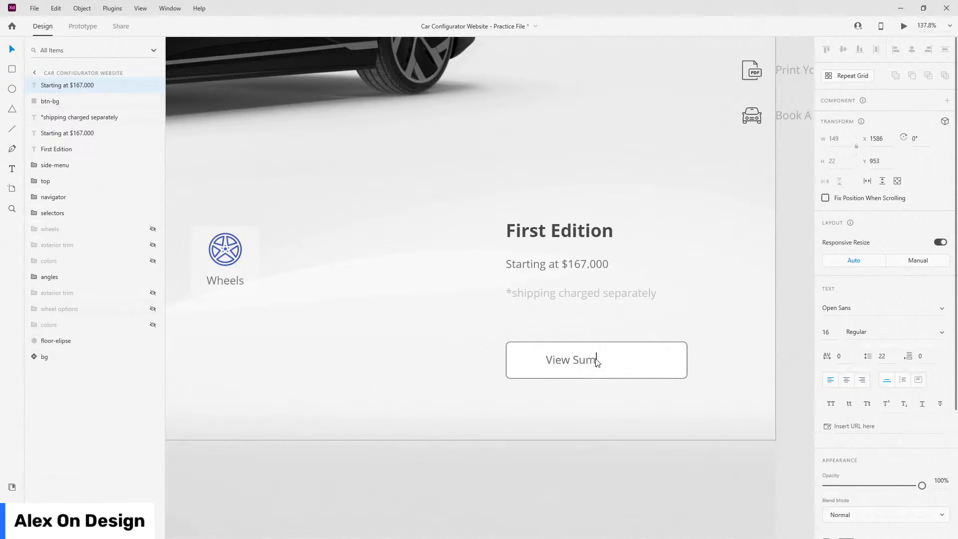
pyautogui.write('mart')
pyautogui.press('BackSpace')
pyautogui.press('BackSpace')
pyautogui.press('Escape')
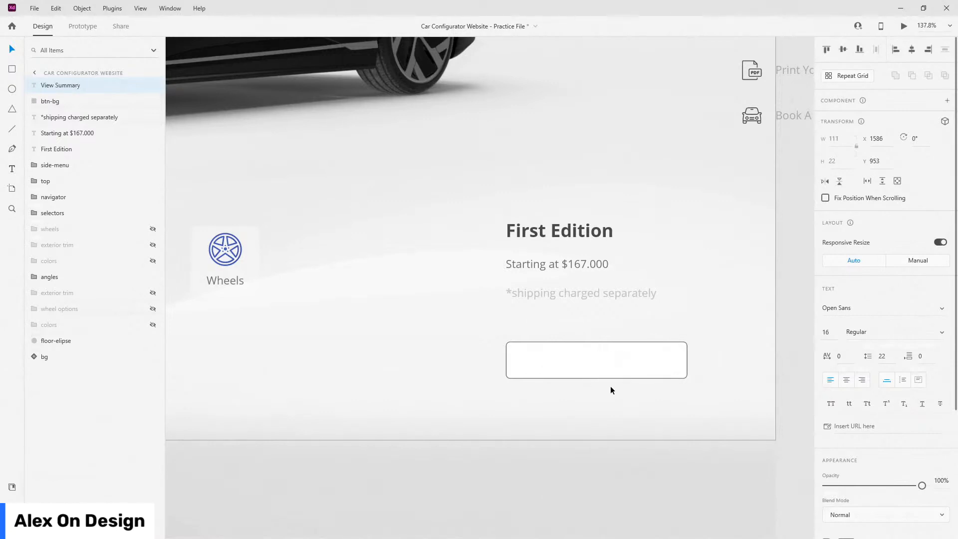
pyautogui.keyDown('shift'); pyautogui.click(639, 371); pyautogui.keyUp('shift')
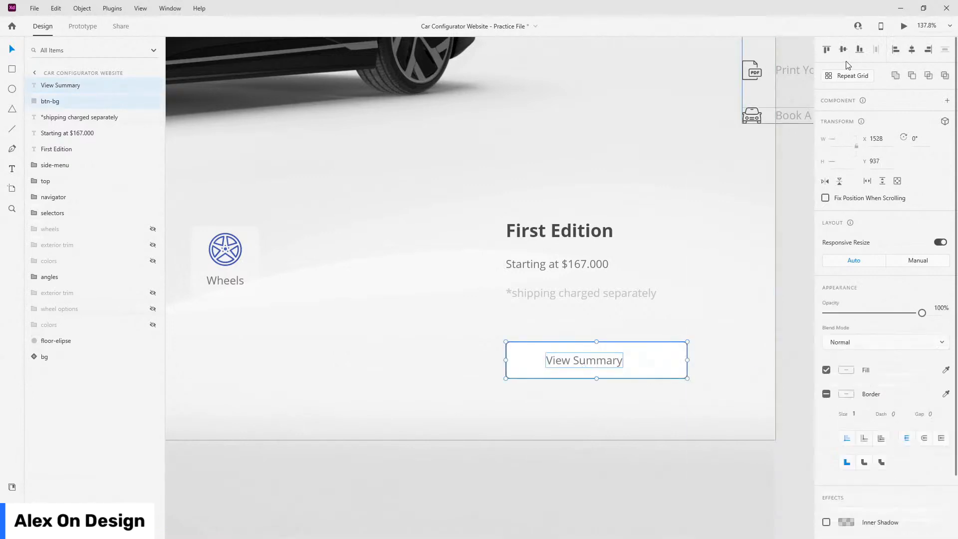
pyautogui.click(911, 50)
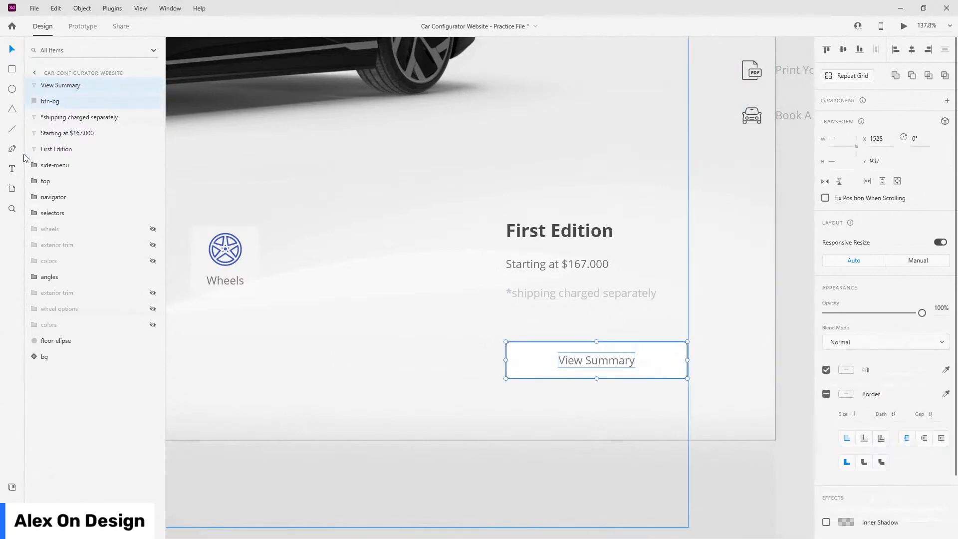
# - Group the View Summary label with its button background and name the group "main-btn"
pyautogui.hotkey('ctrl', 'g')
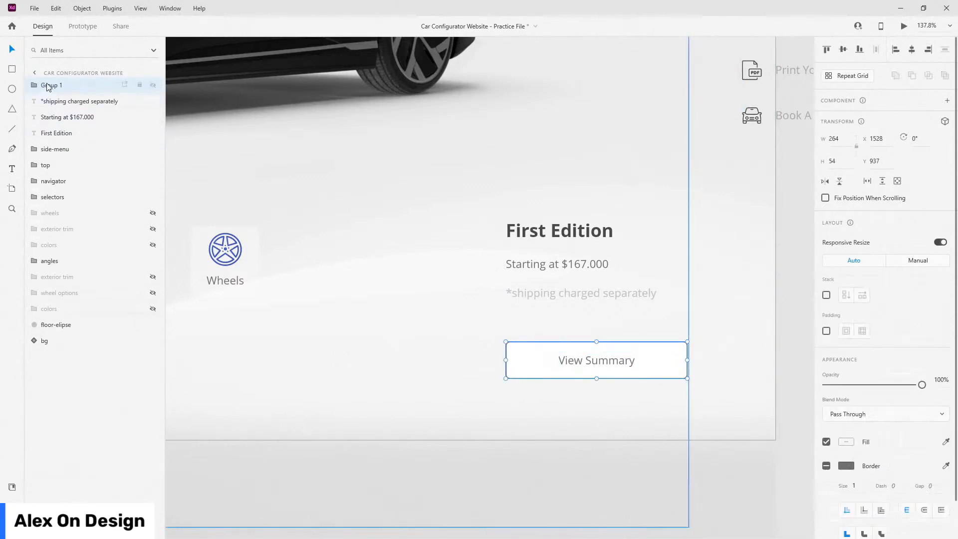
pyautogui.doubleClick(50, 85)
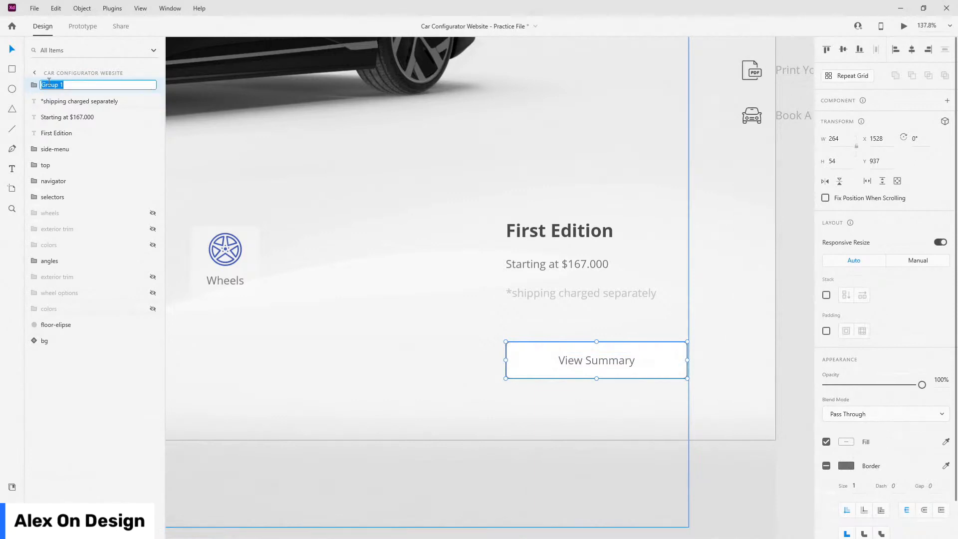
pyautogui.write('btn')
pyautogui.press('BackSpace')
pyautogui.press('BackSpace')
pyautogui.press('BackSpace')
pyautogui.write('main-btn')
pyautogui.press('Return')
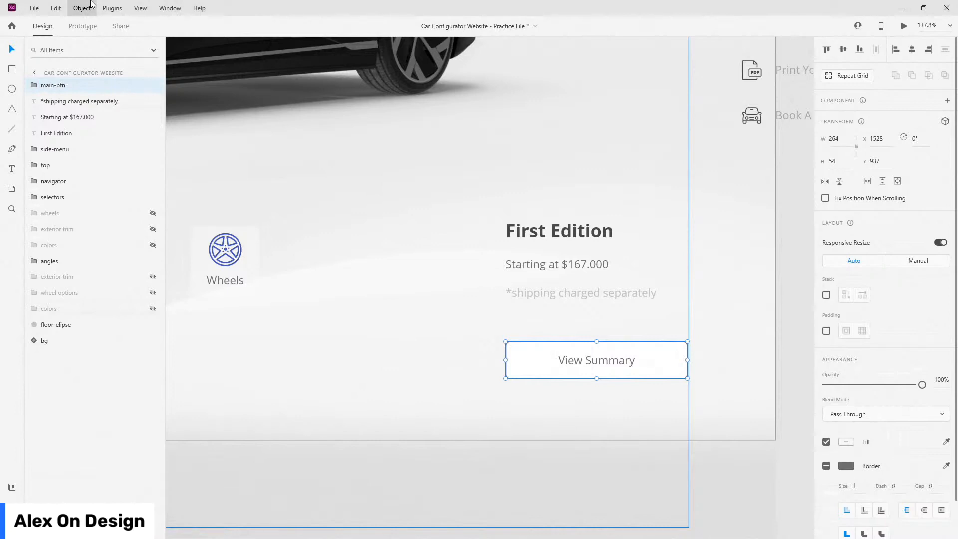
# - Remove the border from the btn-bg rectangle and turn the main-btn group into a component
pyautogui.doubleClick(681, 372)
pyautogui.click(38, 87)
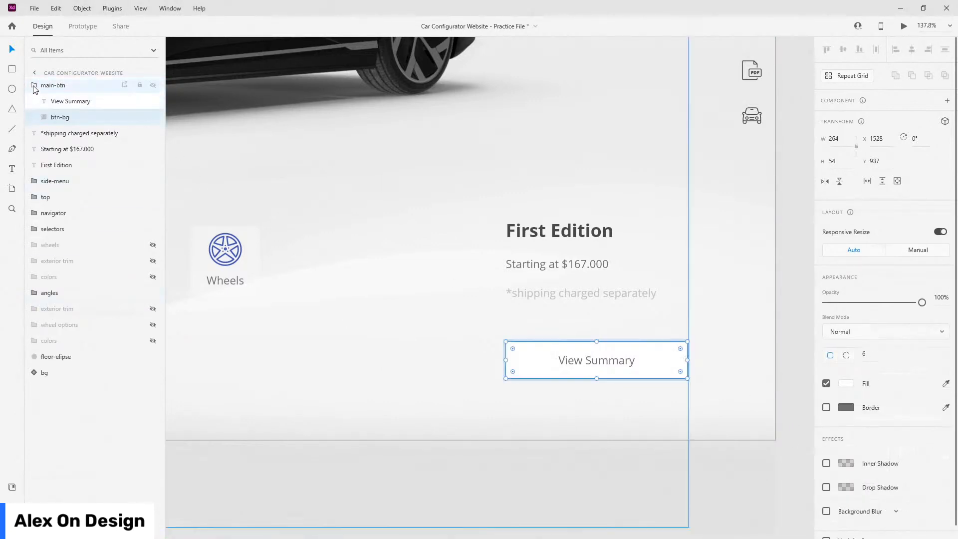
pyautogui.click(37, 87)
pyautogui.click(62, 118)
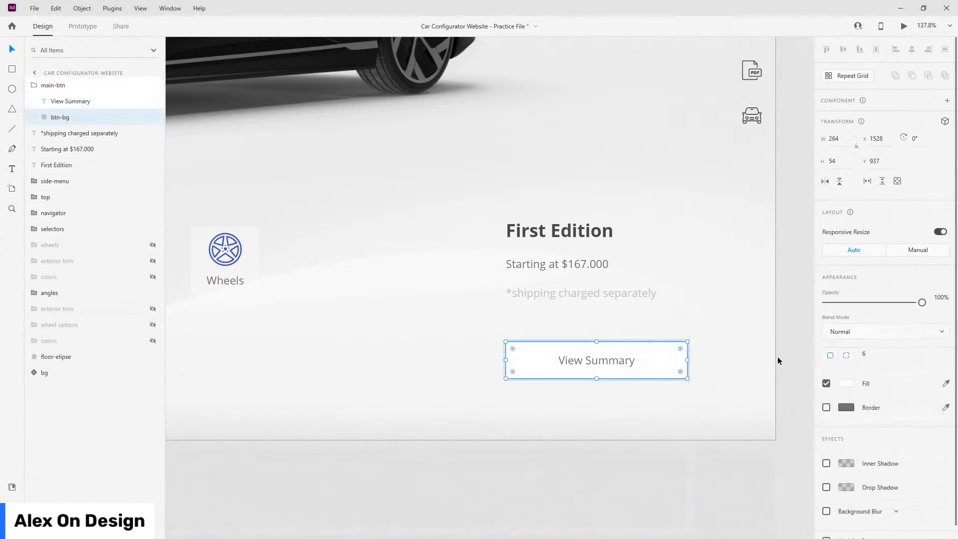
pyautogui.click(846, 384)
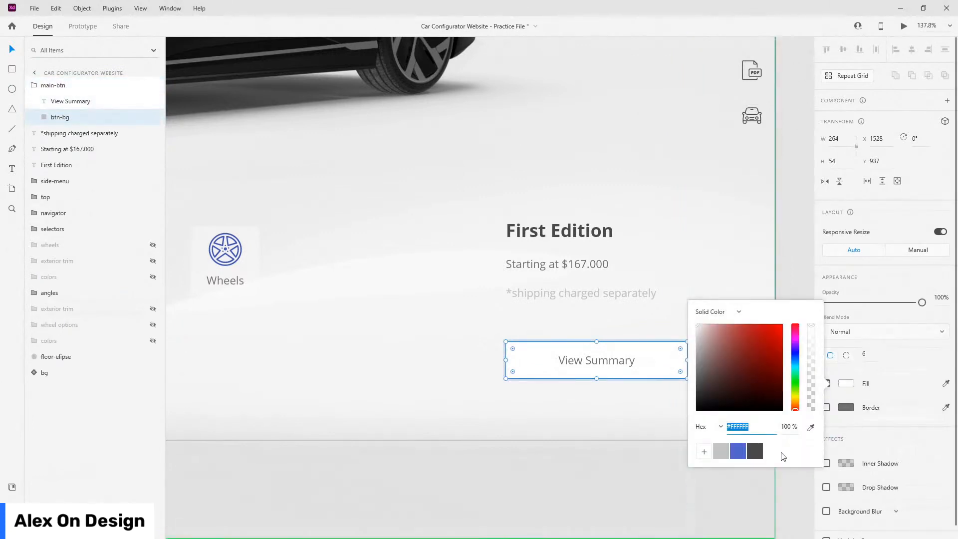
pyautogui.press('Escape')
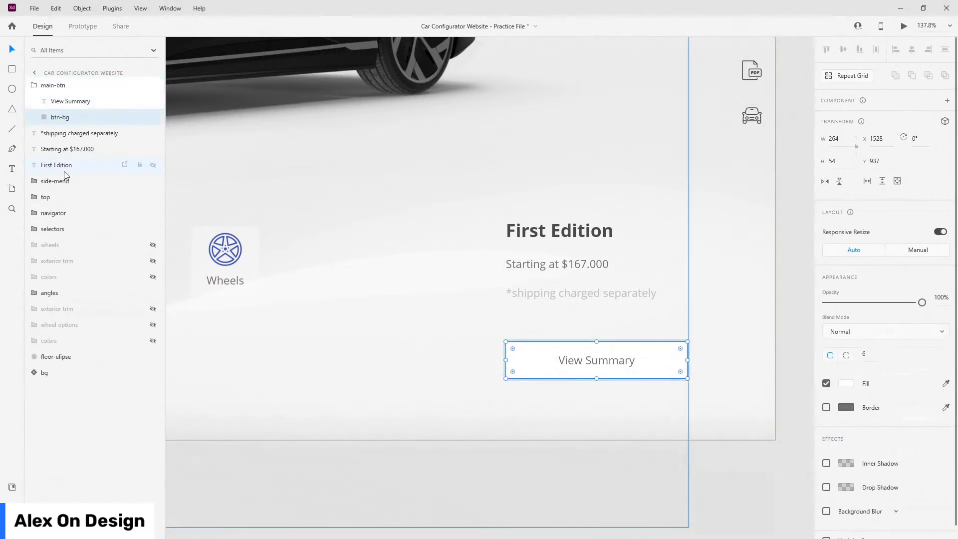
pyautogui.click(36, 89)
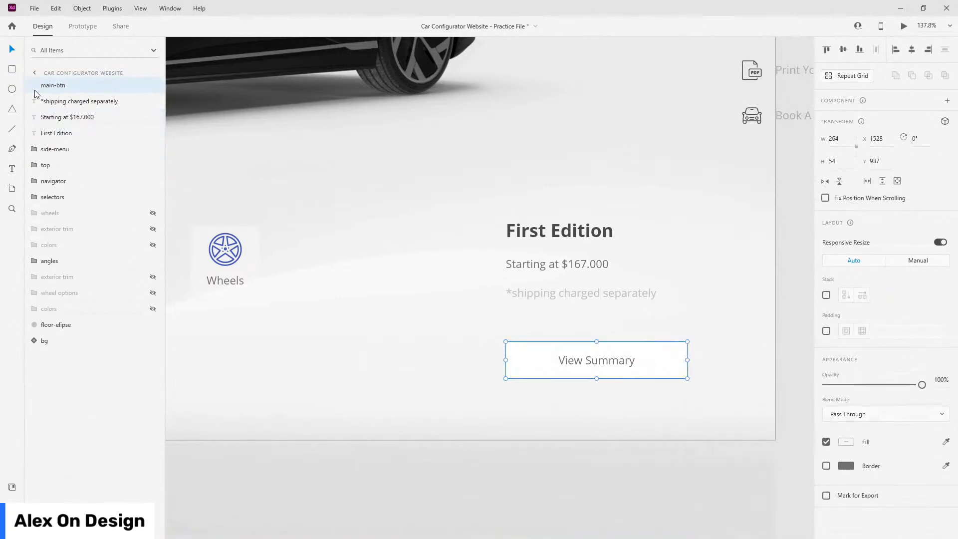
pyautogui.hotkey('ctrl', 'k')
pyautogui.click(943, 119)
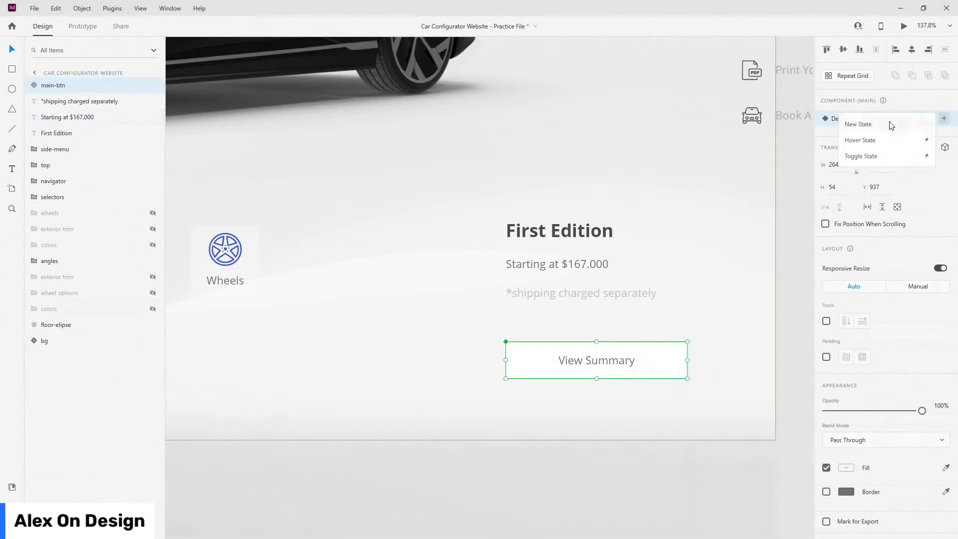
pyautogui.click(890, 125)
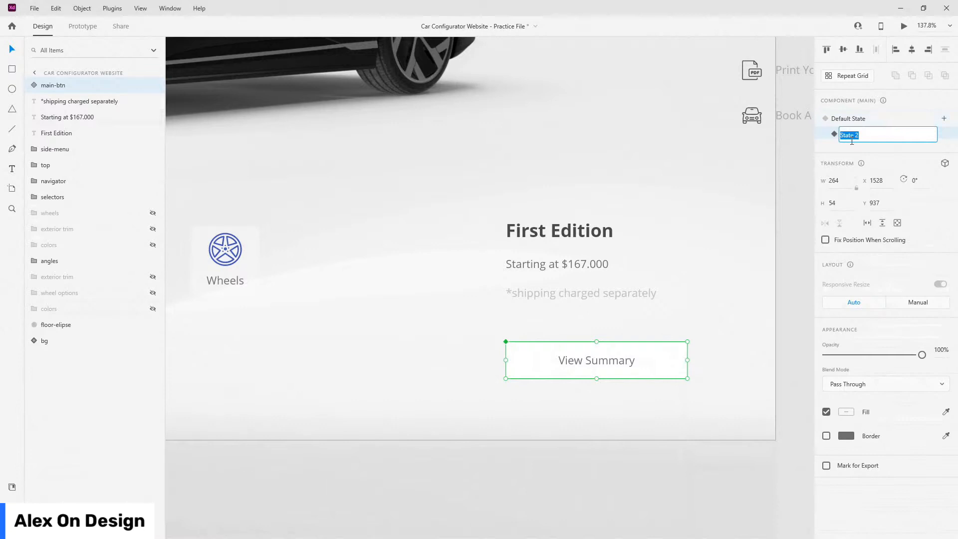
pyautogui.click(857, 147)
pyautogui.rightClick(923, 139)
pyautogui.click(900, 143)
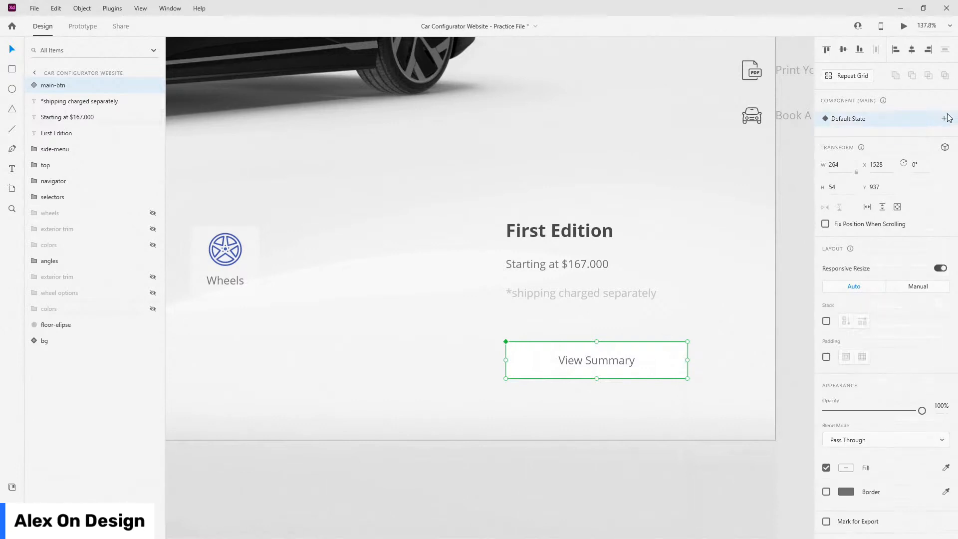
# - Add a Hover State to the main-btn component and name it "hover"
pyautogui.click(944, 120)
pyautogui.click(886, 141)
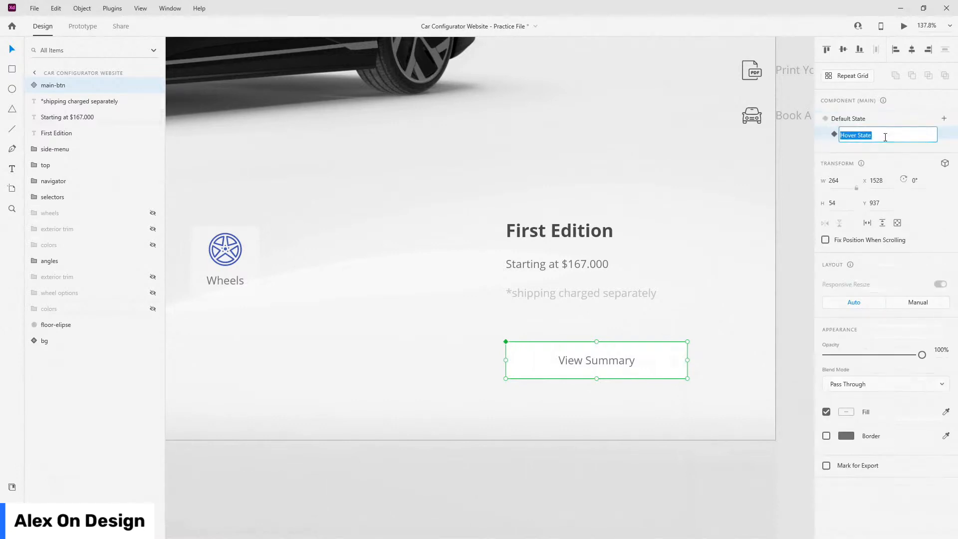
pyautogui.write('hover')
pyautogui.press('Return')
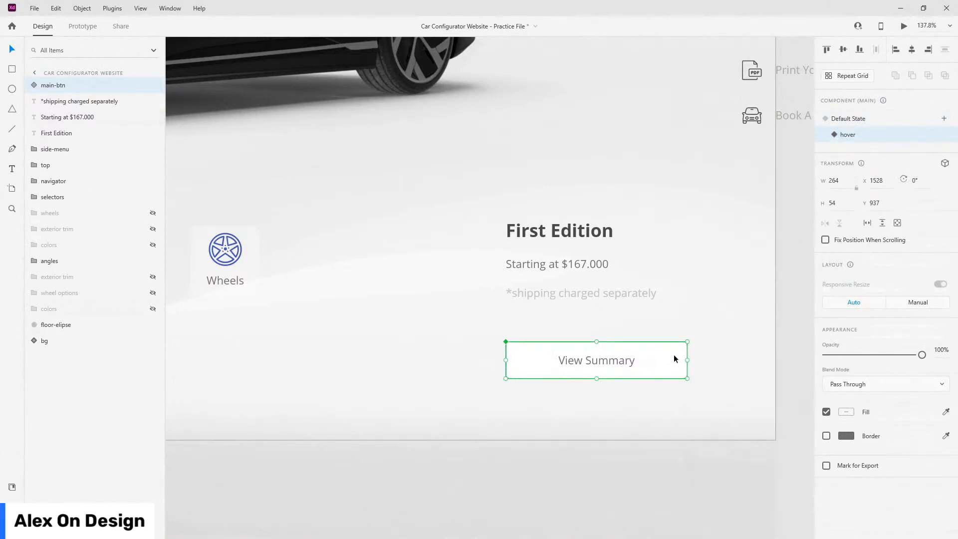
# - In the component's default state, set the btn-bg rectangle's opacity to 40%
pyautogui.click(851, 118)
pyautogui.doubleClick(683, 359)
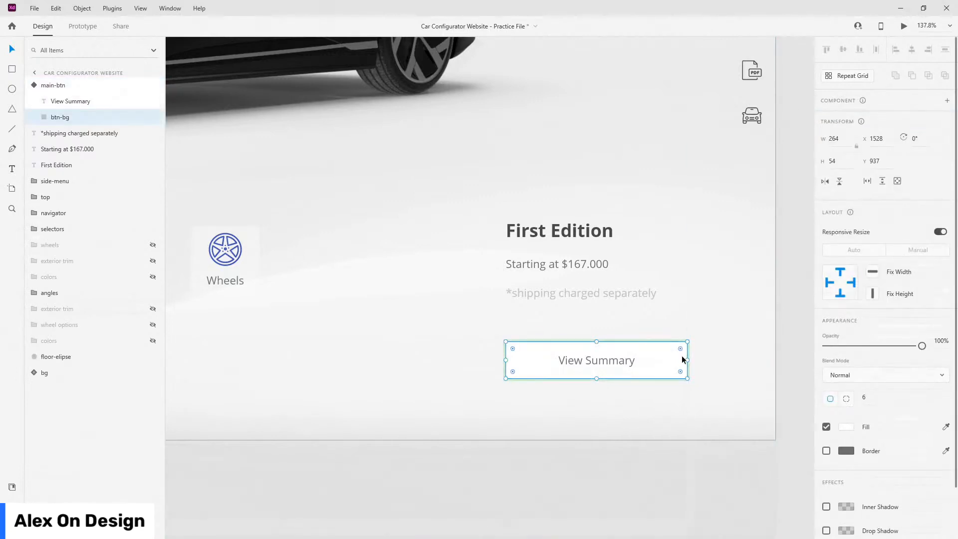
pyautogui.press('3')
pyautogui.press('4')
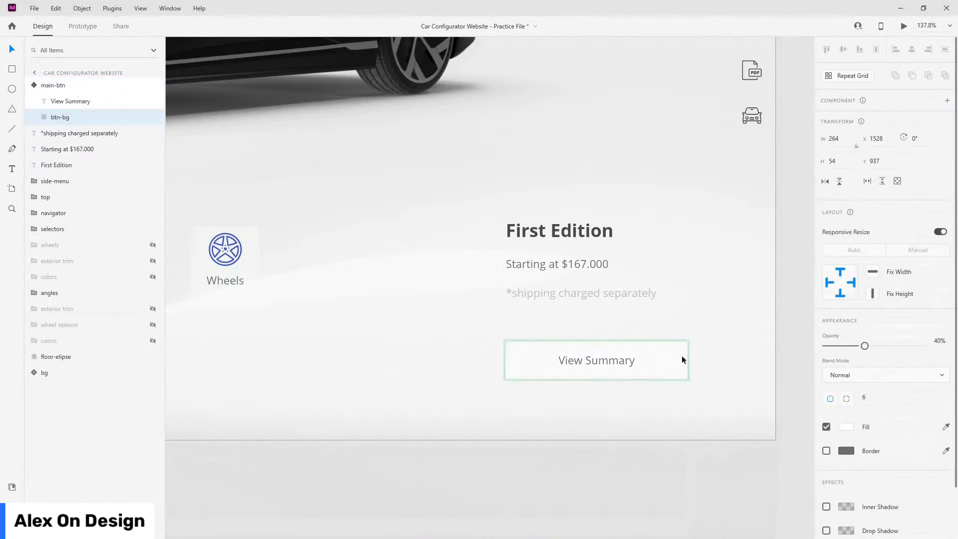
pyautogui.press('Escape')
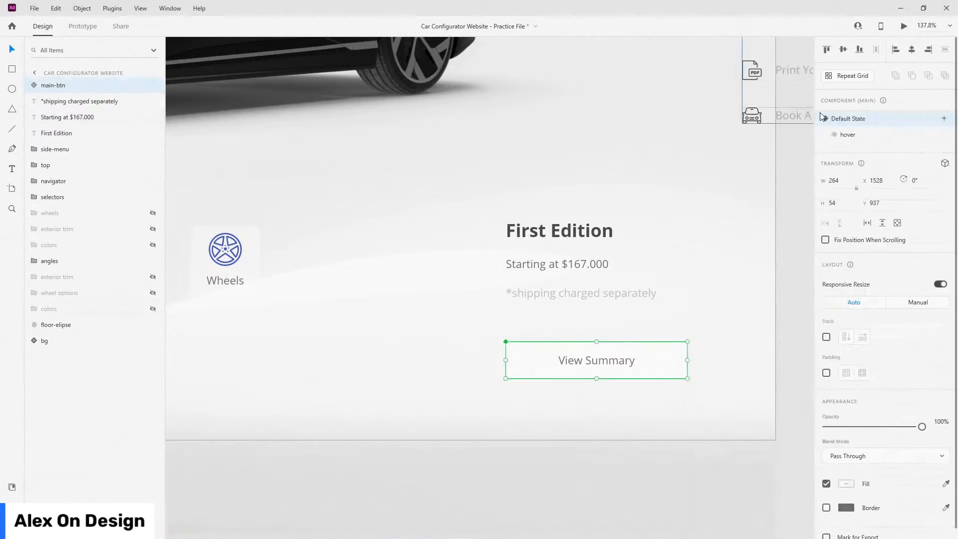
# - In the hover state, set the btn-bg rectangle's opacity to 100%, and preview the View Summary button from the default state
pyautogui.click(856, 137)
pyautogui.doubleClick(681, 352)
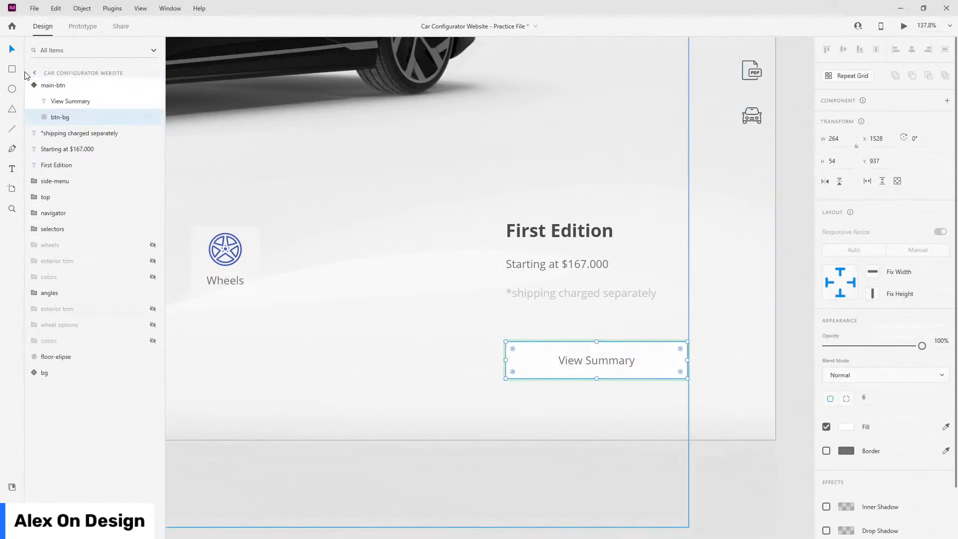
pyautogui.click(52, 85)
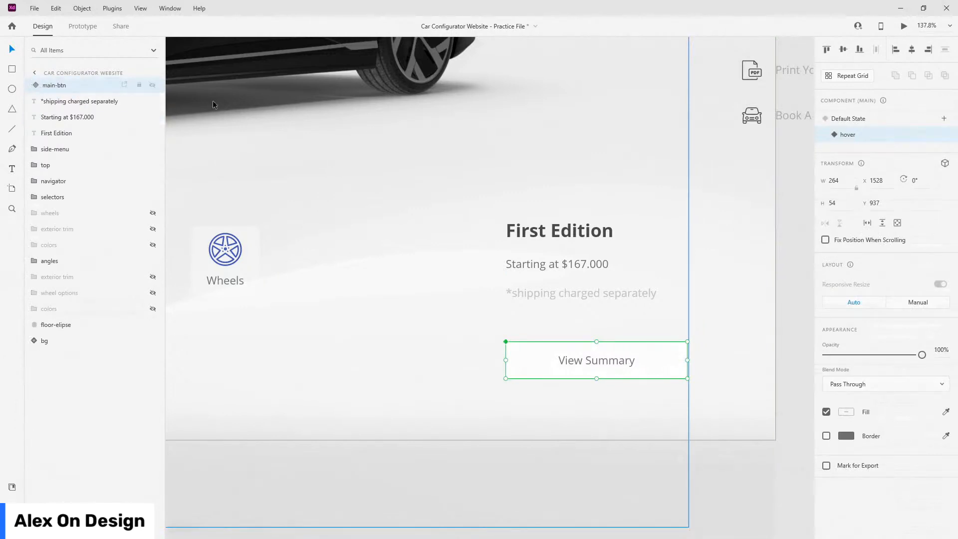
pyautogui.click(846, 120)
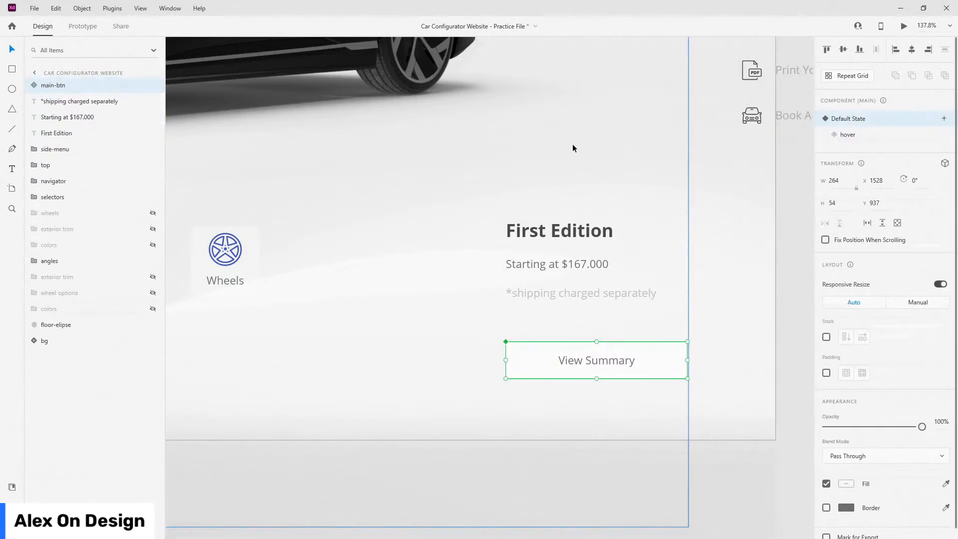
pyautogui.hotkey('ctrl', 'Return')
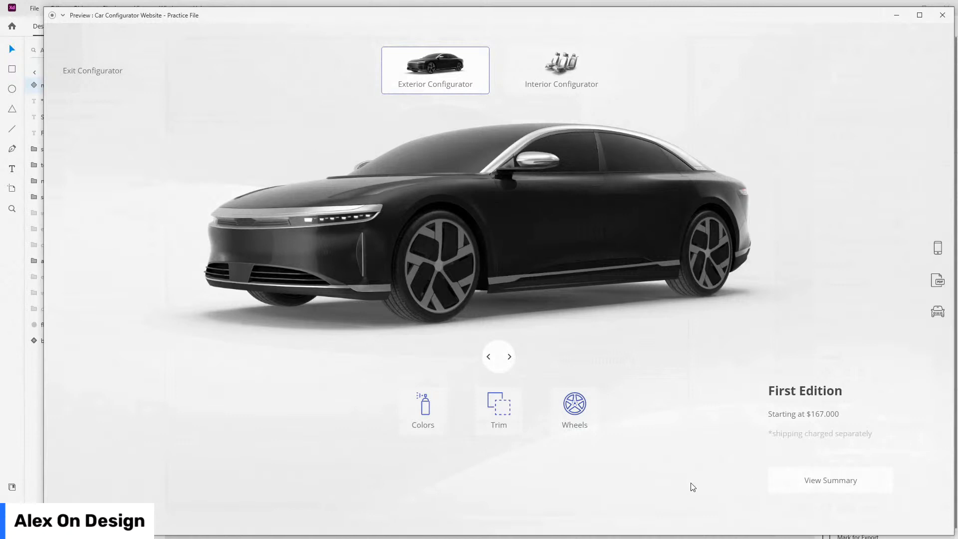
pyautogui.click(942, 15)
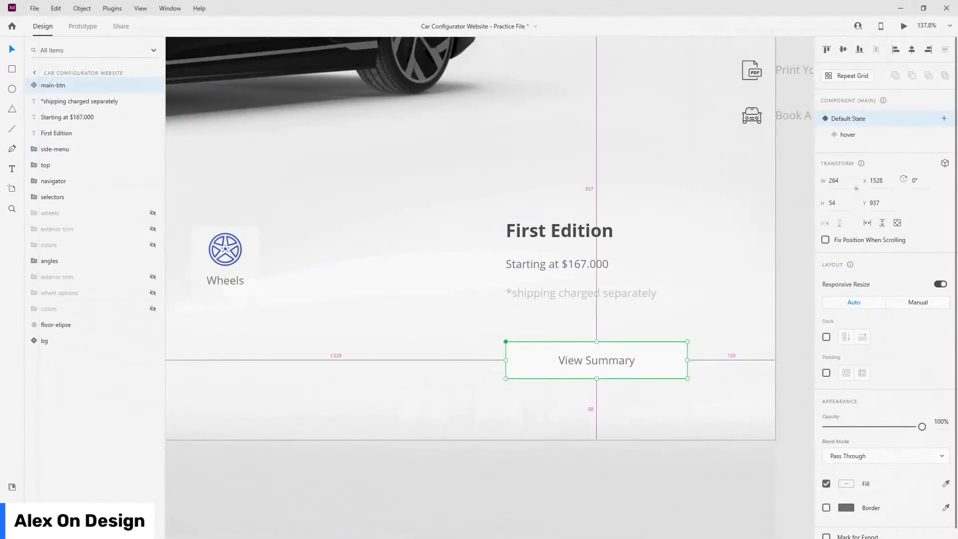
# - Reorder the layers as First Edition, Starting at $167.000, *shipping charged separately and main-btn
pyautogui.moveTo(60, 86)
pyautogui.mouseDown()
pyautogui.moveTo(61, 131)
pyautogui.moveTo(61, 84)
pyautogui.mouseUp()
pyautogui.click(65, 118)
pyautogui.click(79, 116)
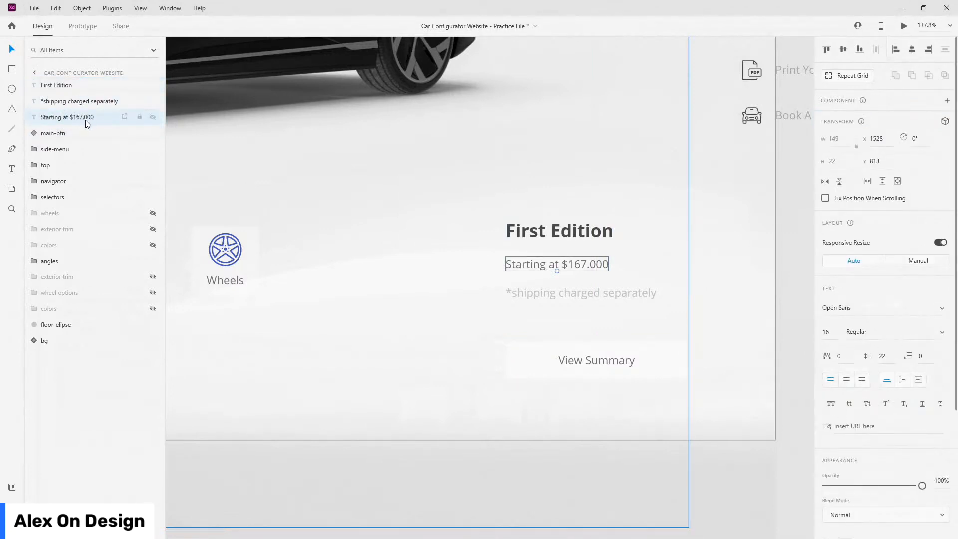
pyautogui.moveTo(85, 120); pyautogui.dragTo(88, 93)
# - Group the three car texts with main-btn, name the group "car information" and collapse it
pyautogui.click(85, 133)
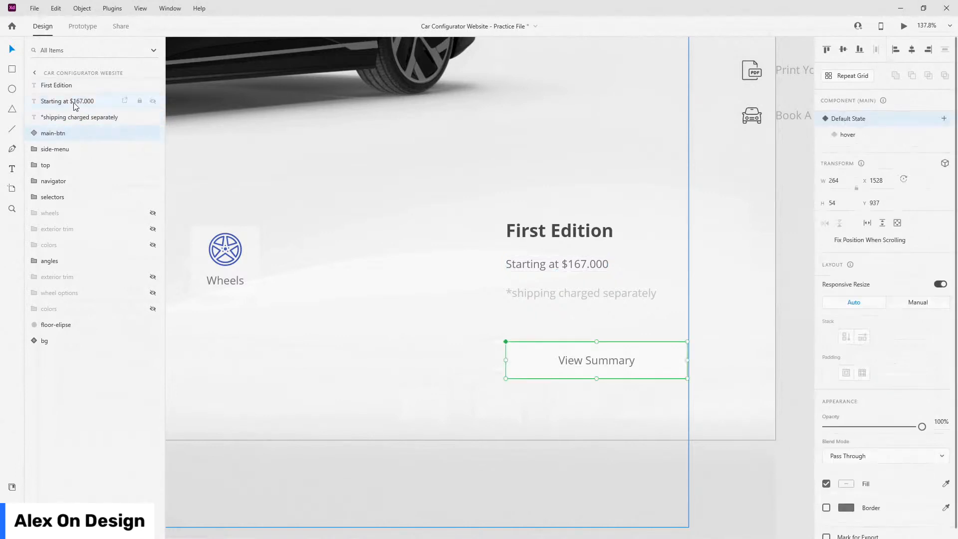
pyautogui.keyDown('shift'); pyautogui.click(79, 85); pyautogui.keyUp('shift')
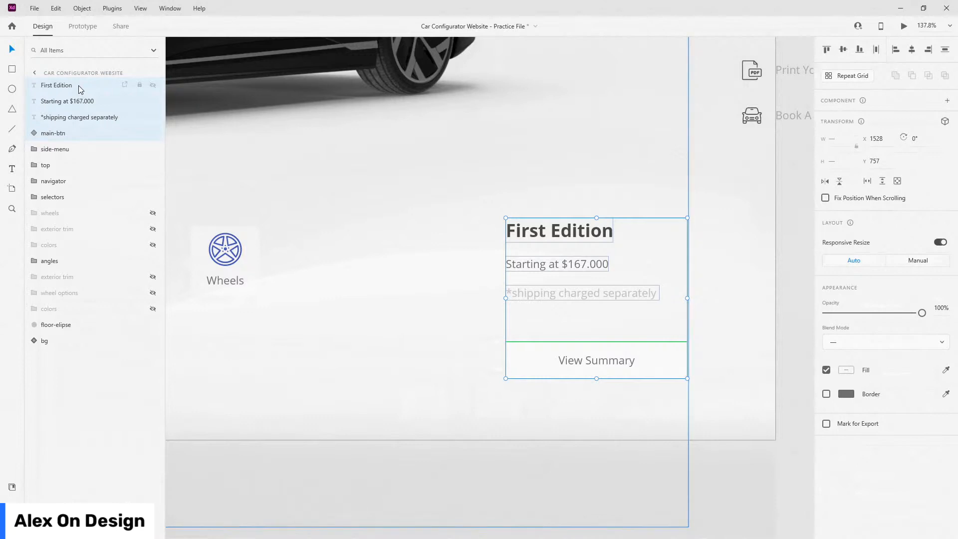
pyautogui.hotkey('ctrl', 'g')
pyautogui.doubleClick(57, 84)
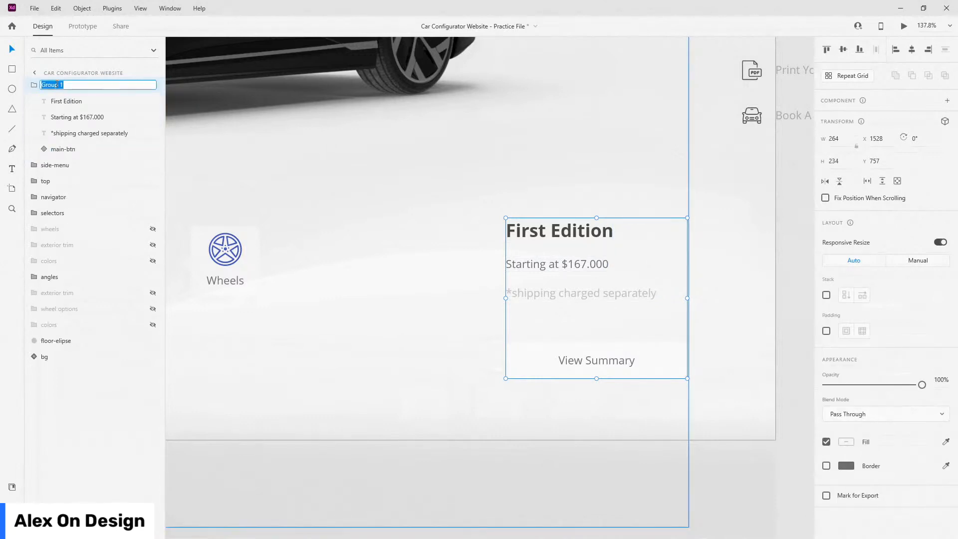
pyautogui.write('information')
pyautogui.hotkey('ctrl', 'a')
pyautogui.write('car information')
pyautogui.press('Return')
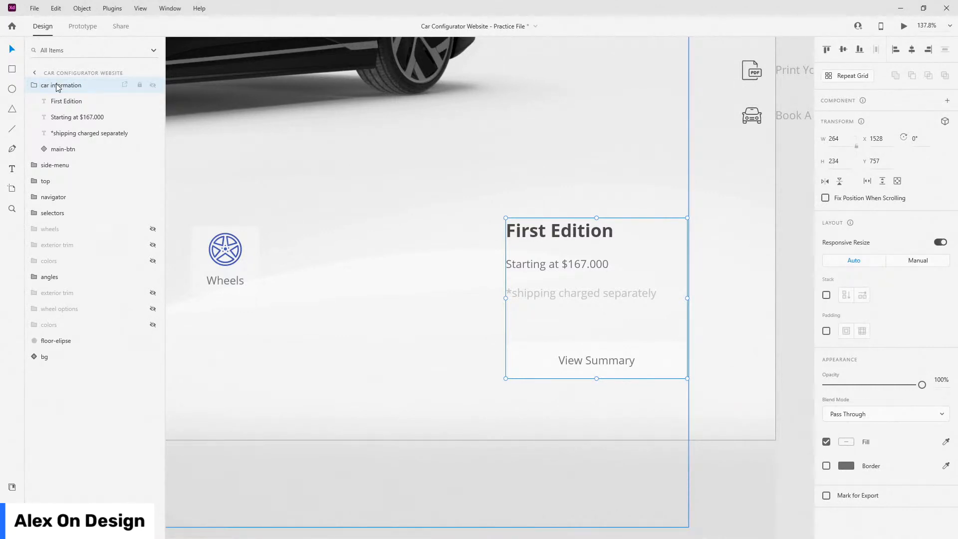
pyautogui.click(31, 85)
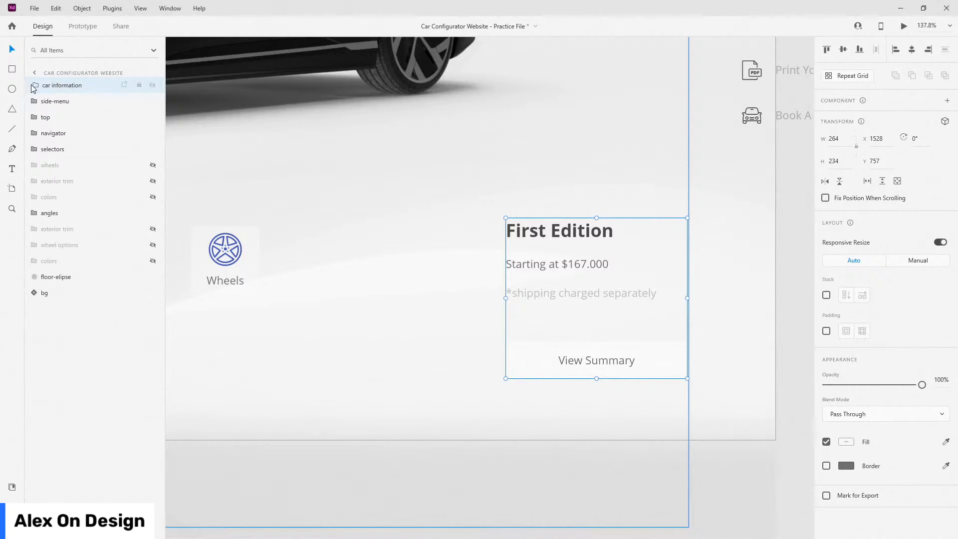
# - Apply a vertical stack with a spacing of 20 to the car information group, and turn its stack and padding off again
pyautogui.click(827, 295)
pyautogui.click(905, 298)
pyautogui.write('20')
pyautogui.press('Return')
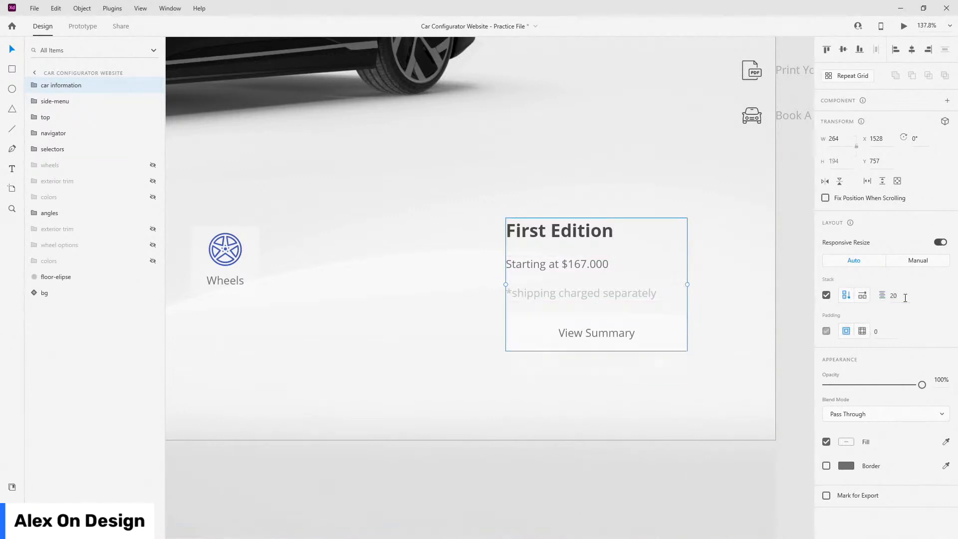
pyautogui.click(826, 295)
pyautogui.click(828, 331)
pyautogui.click(827, 331)
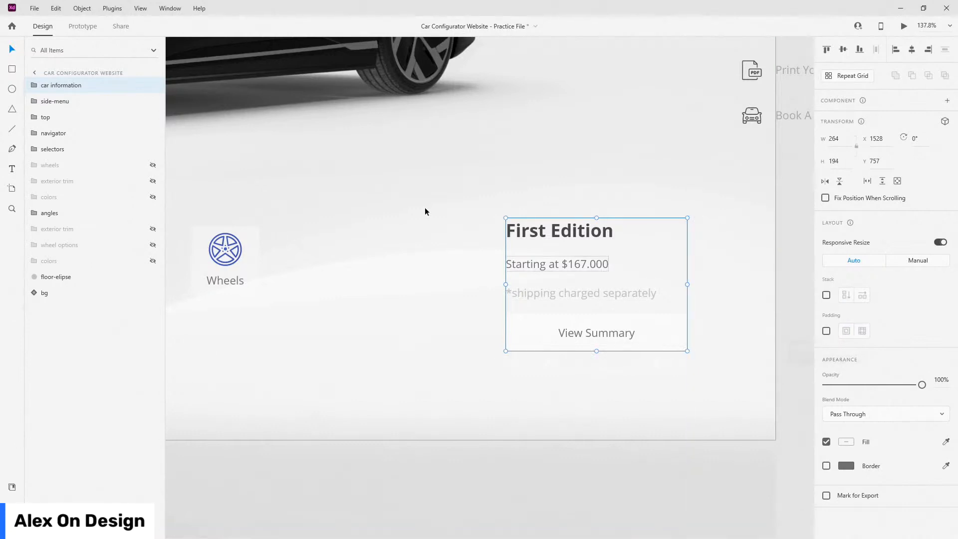
# - Move the car information group horizontally to X 1656, flush with the artboard's right edge
pyautogui.scroll(-2, 510, 266)
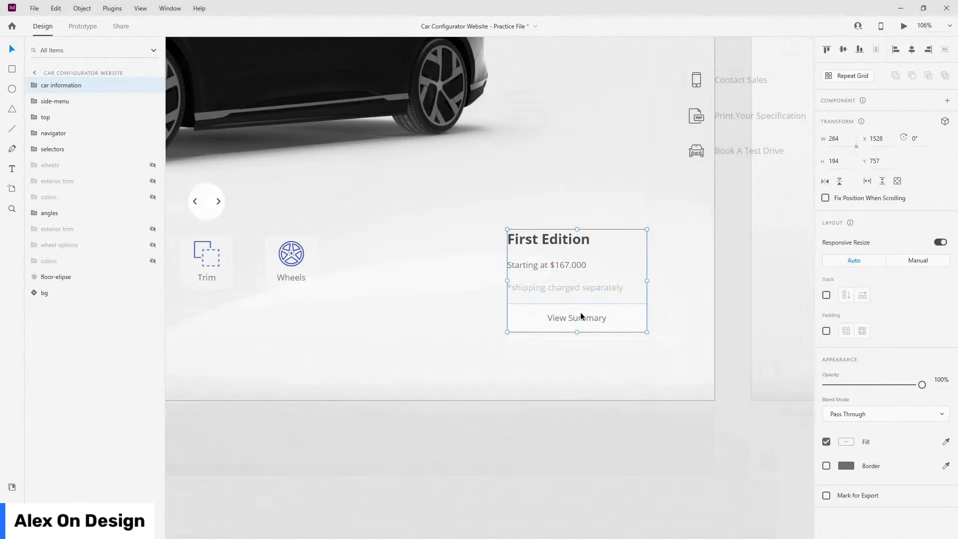
pyautogui.moveTo(580, 312); pyautogui.dragTo(641, 312)
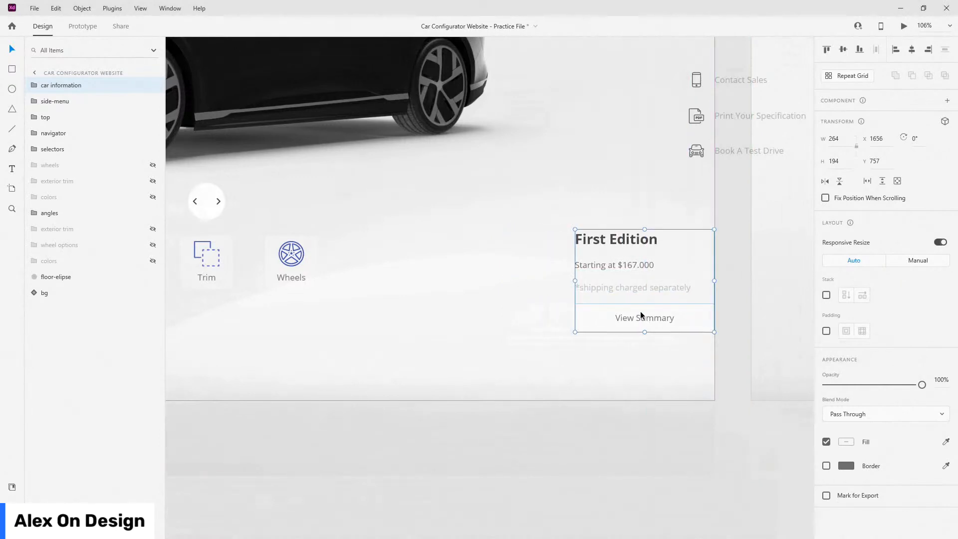
# - Move the car information group left to X 1606, away from the artboard's right edge
pyautogui.hotkey('shift', 'Left')
pyautogui.hotkey('shift', 'Left')
pyautogui.hotkey('shift', 'Left')
pyautogui.hotkey('shift', 'Left')
pyautogui.hotkey('shift', 'Left')
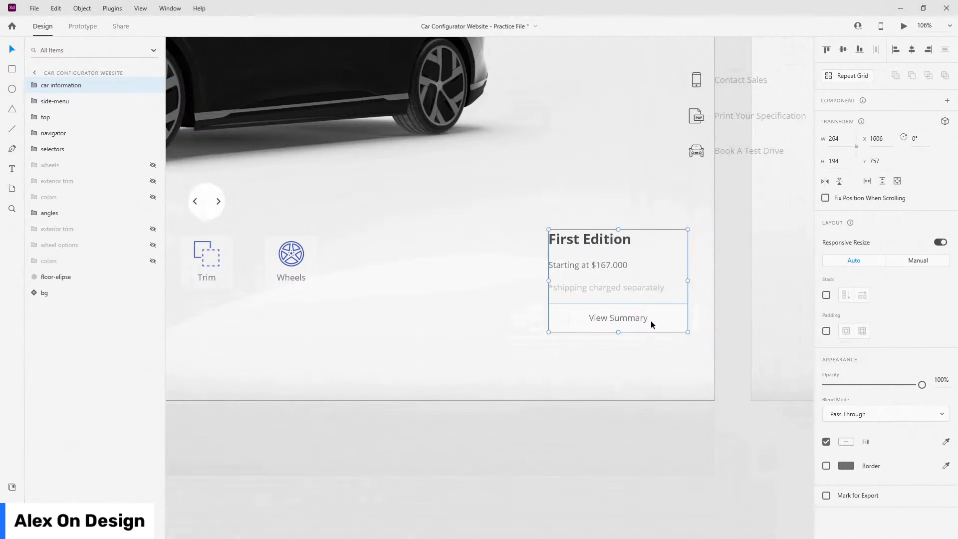
# - Lower the car information group into the artboard's bottom right corner, placing it at X 1596 and Y 826
pyautogui.moveTo(650, 321); pyautogui.dragTo(658, 390)
pyautogui.hotkey('shift', 'Up')
pyautogui.hotkey('shift', 'Up')
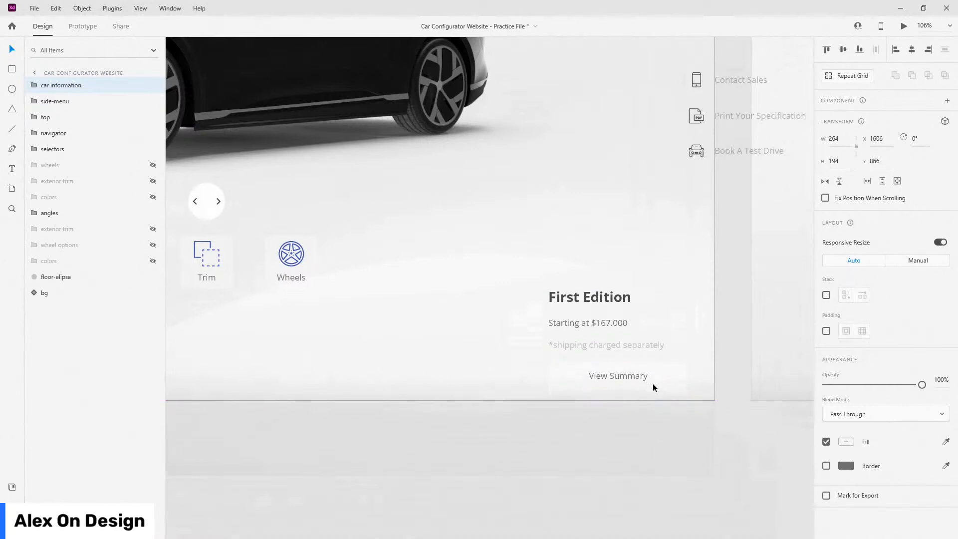
pyautogui.hotkey('shift', 'Down')
pyautogui.hotkey('shift', 'Down')
pyautogui.hotkey('shift', 'Up')
pyautogui.hotkey('shift', 'Up')
pyautogui.hotkey('shift', 'Up')
pyautogui.hotkey('shift', 'Up')
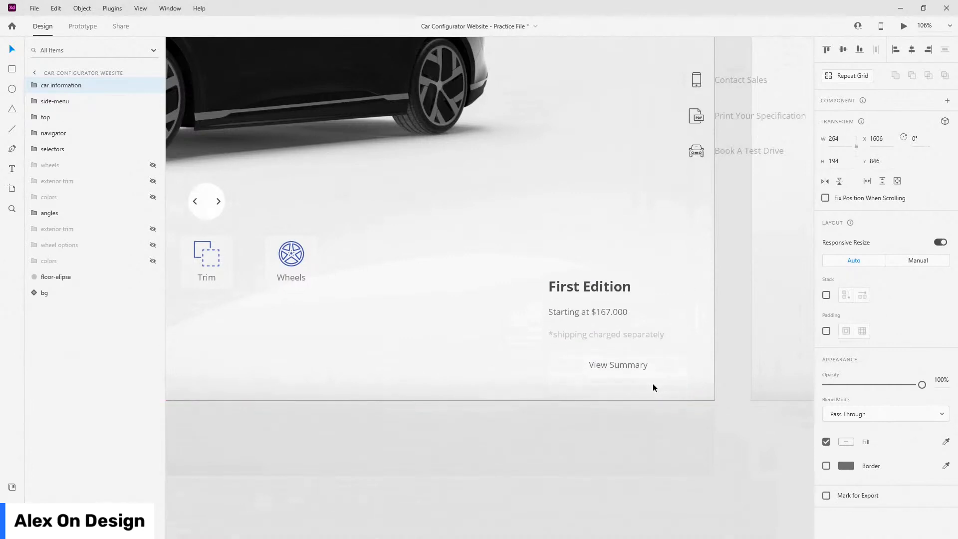
pyautogui.hotkey('shift', 'Up')
pyautogui.scroll(-5, 707, 308)
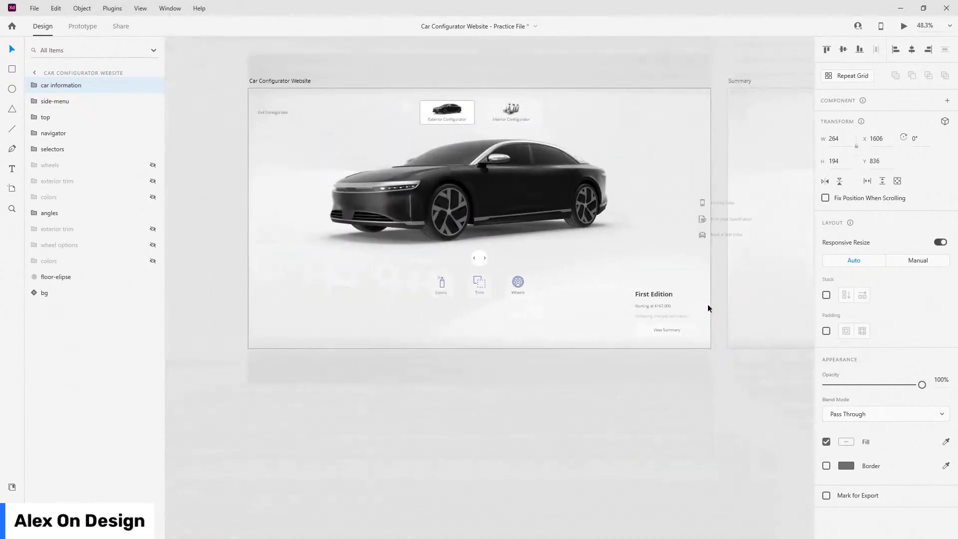
pyautogui.press('alt')
pyautogui.hotkey('shift', 'Up')
pyautogui.hotkey('shift', 'Left')
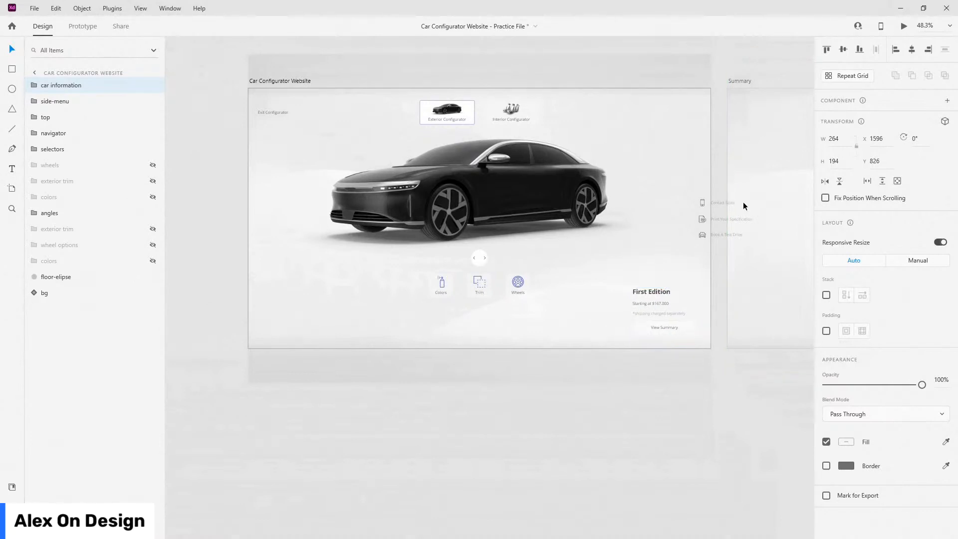
# - Show the hidden colors swatch group and lower the car information group to Y 846, level with the swatches
pyautogui.click(153, 197)
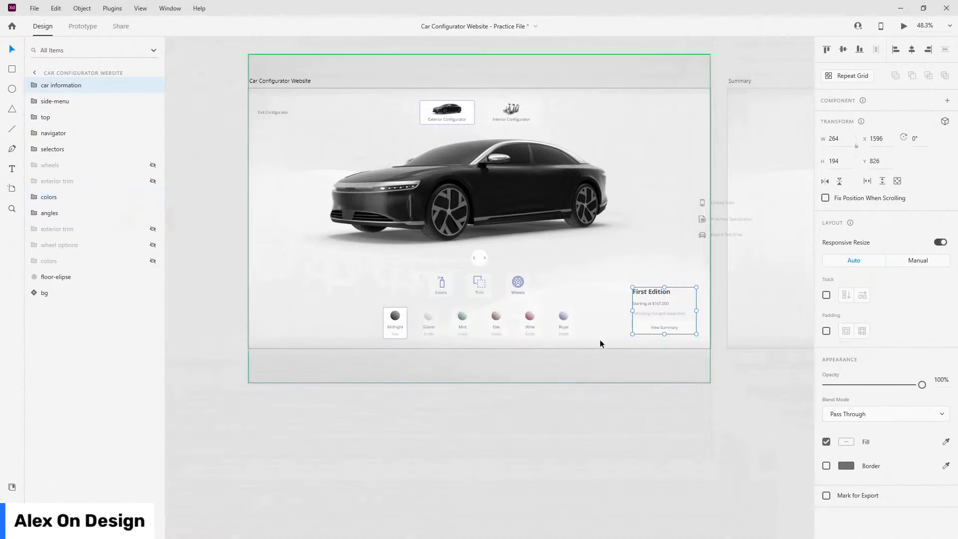
pyautogui.moveTo(650, 325); pyautogui.dragTo(650, 331)
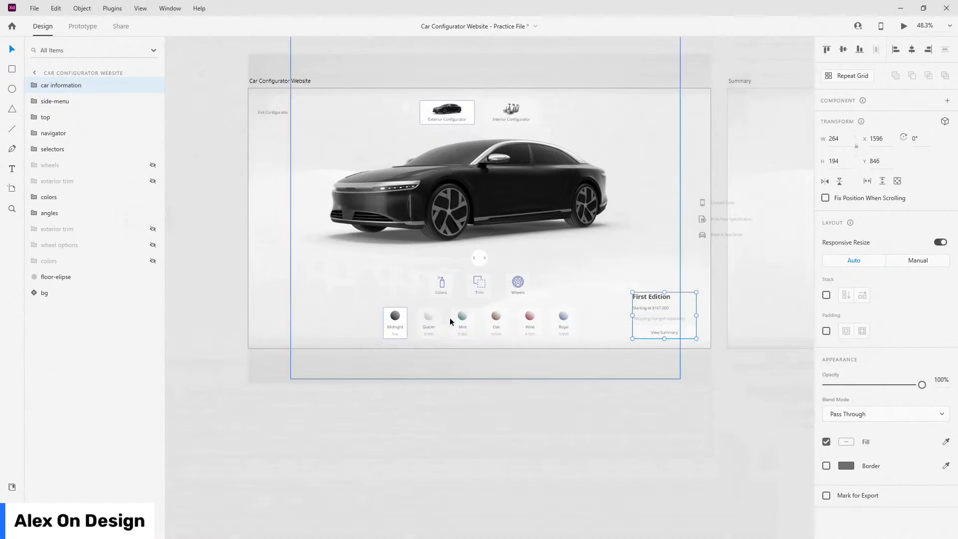
pyautogui.scroll(2, 506, 321)
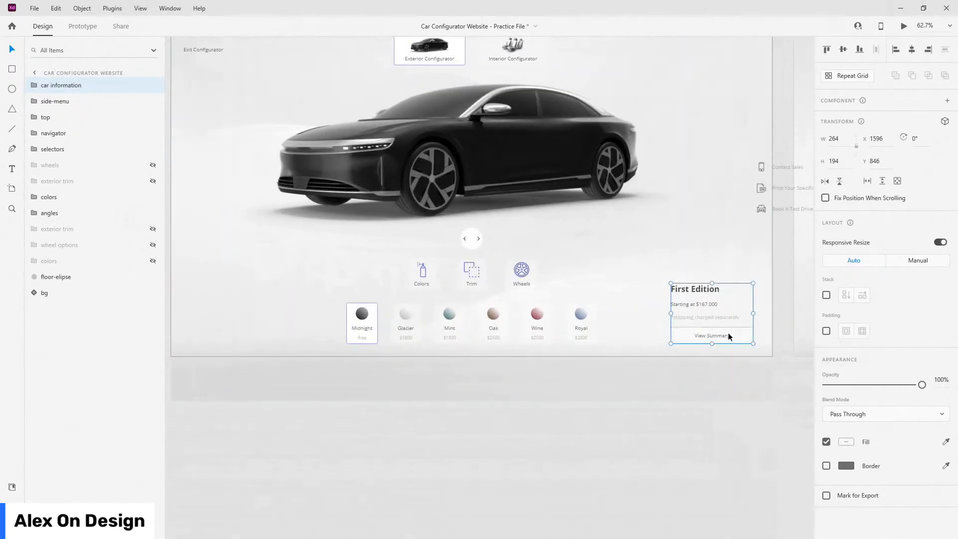
pyautogui.press('alt')
pyautogui.scroll(-3, 758, 307)
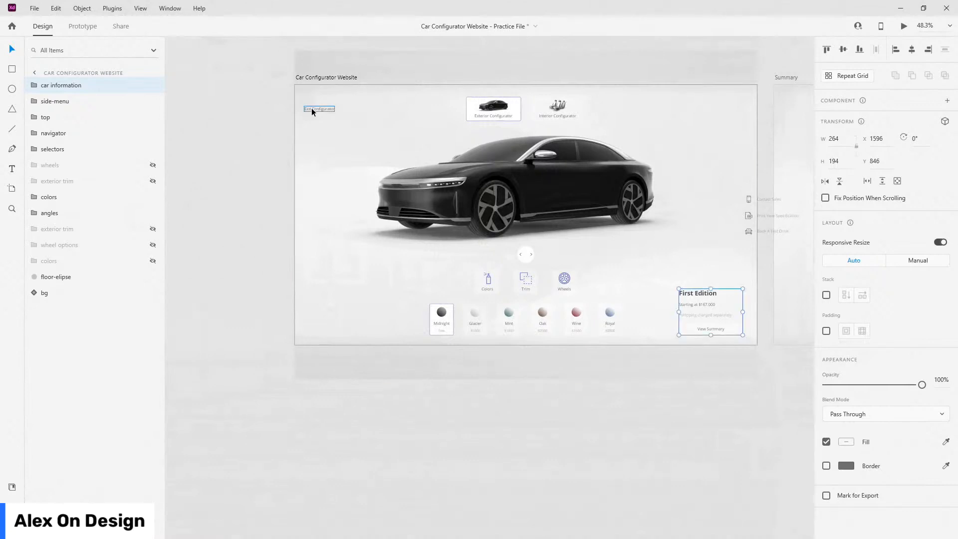
# - Check the Exit Configurator text's margin, move the car information group to X 1606 and collapse the top group
pyautogui.doubleClick(311, 108)
pyautogui.click(715, 324)
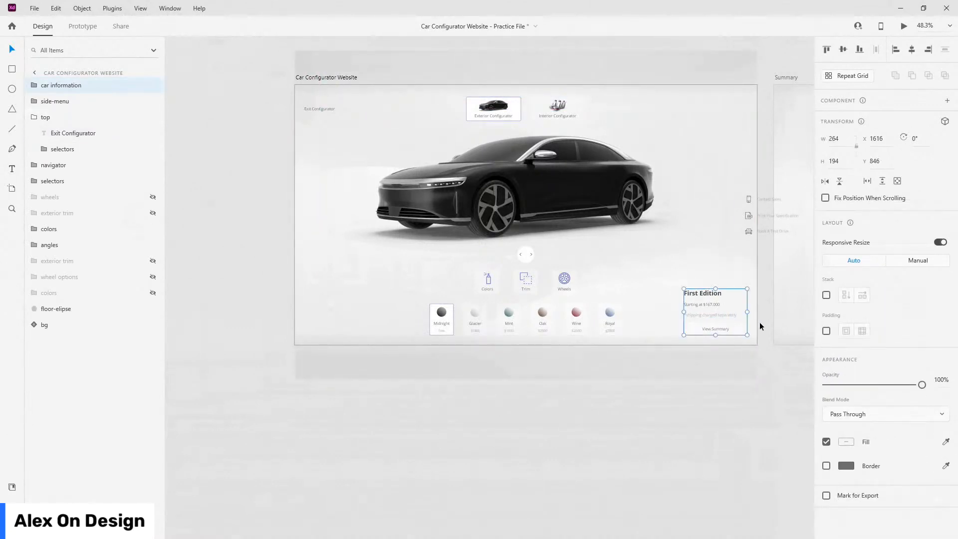
pyautogui.hotkey('shift', 'Left')
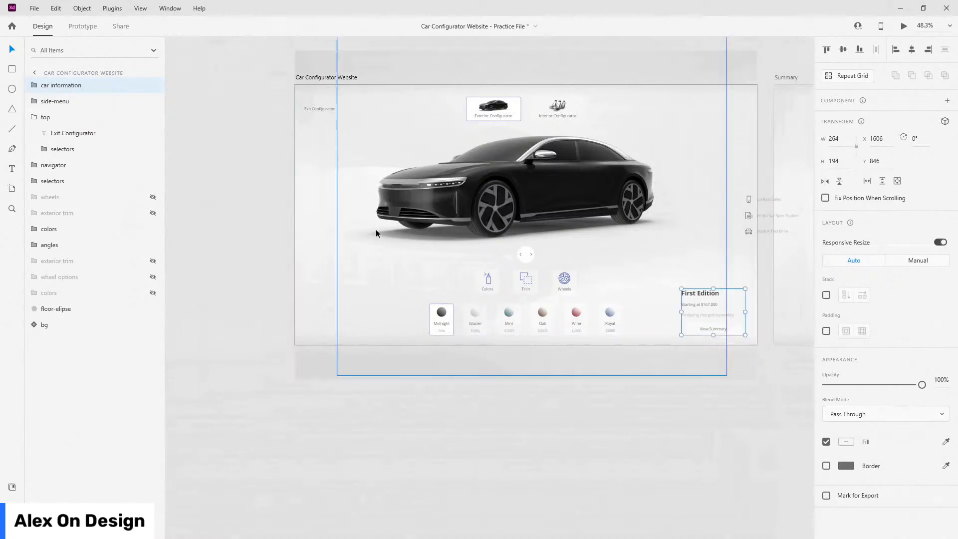
pyautogui.click(35, 117)
# - Copy car image 1 from the angles group, collapse the group and paste the image onto the Summary artboard
pyautogui.scroll(-2, 582, 325)
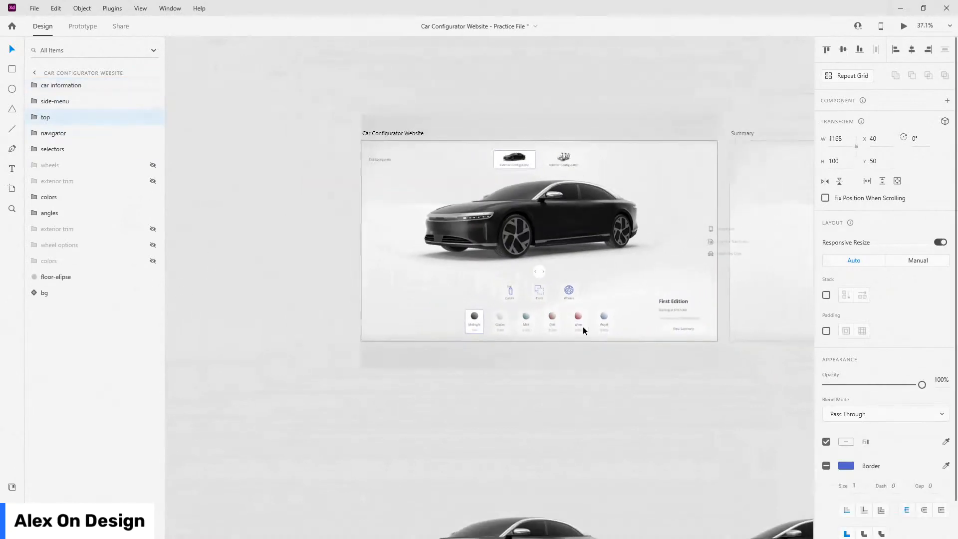
pyautogui.scroll(-2, 321, 300)
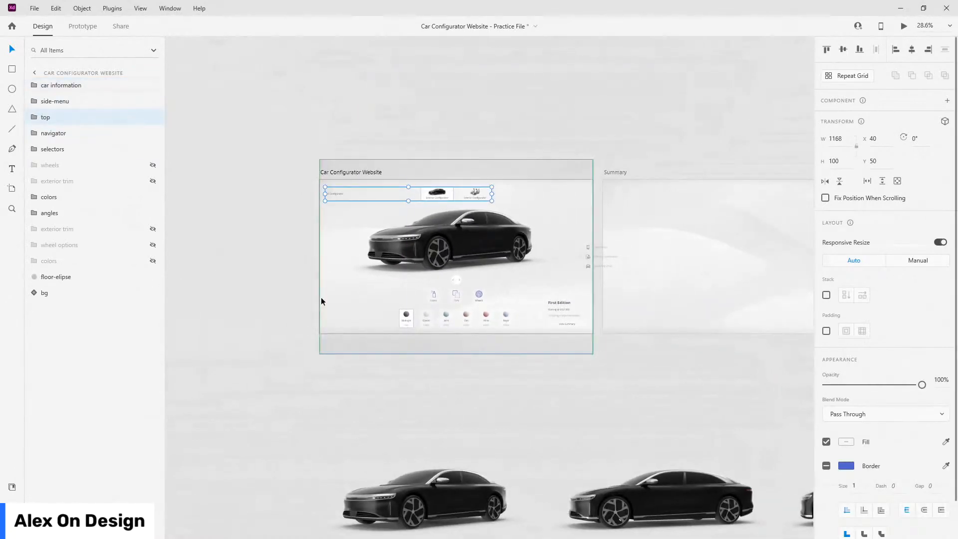
pyautogui.scroll(-2, 321, 298)
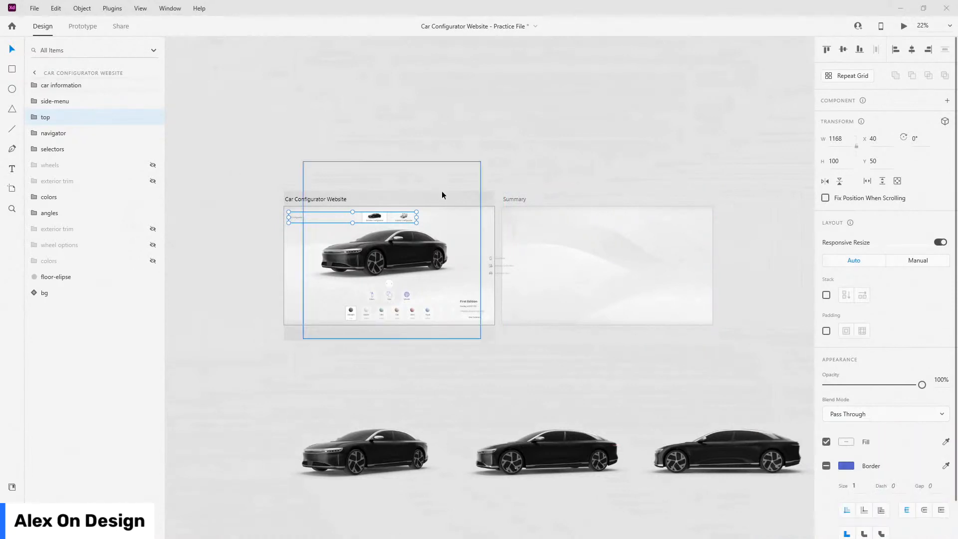
pyautogui.doubleClick(418, 257)
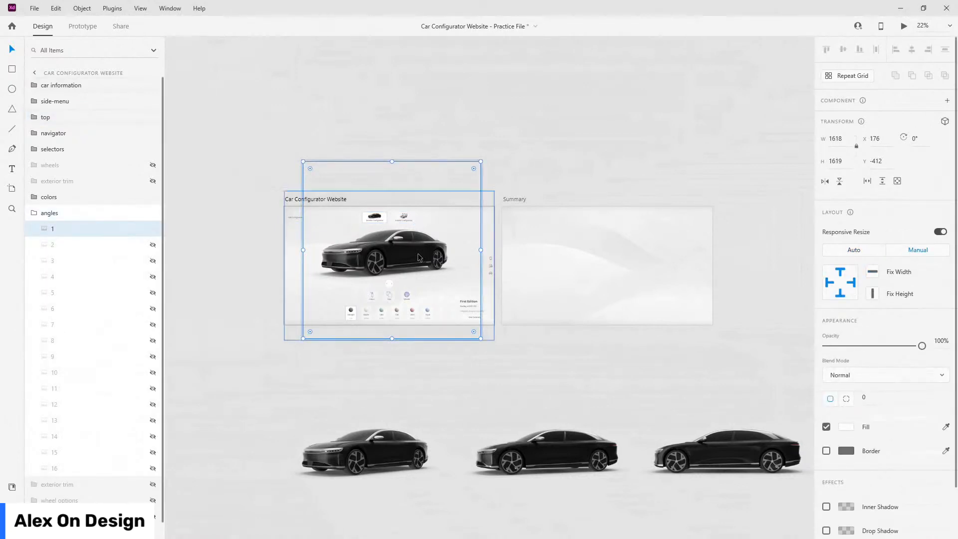
pyautogui.click(34, 213)
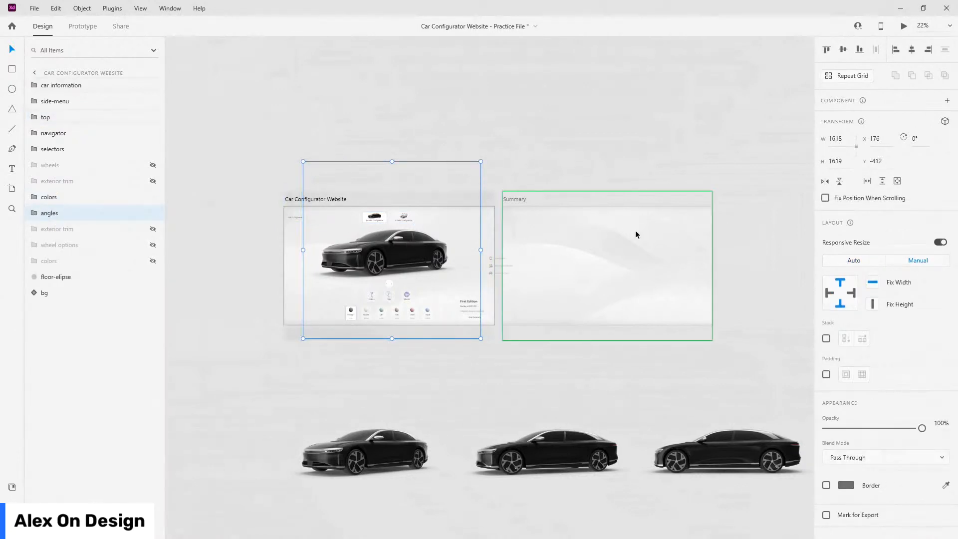
pyautogui.hotkey('ctrl', 'v')
pyautogui.scroll(5, 636, 230)
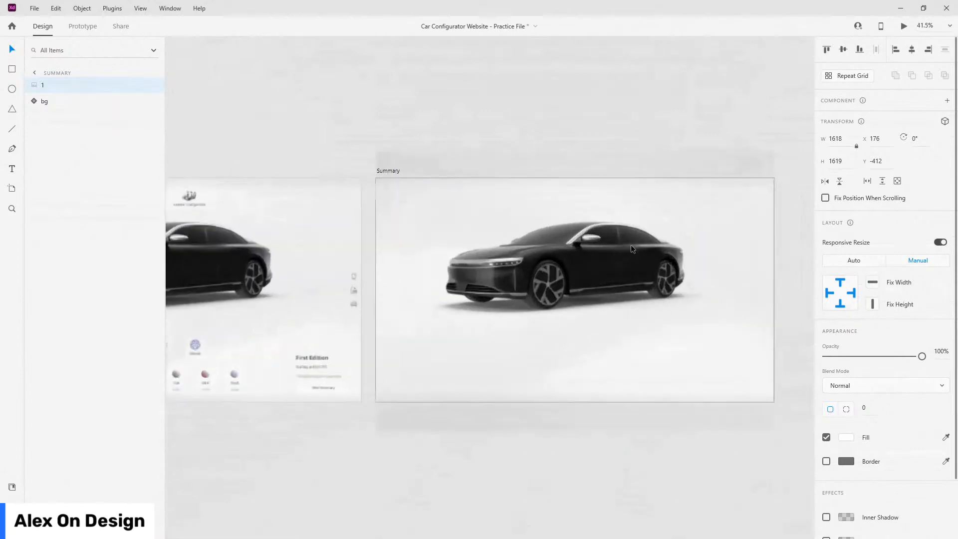
# - Move the car image straight up on the Summary artboard to Y -574
pyautogui.moveTo(596, 272); pyautogui.dragTo(598, 235)
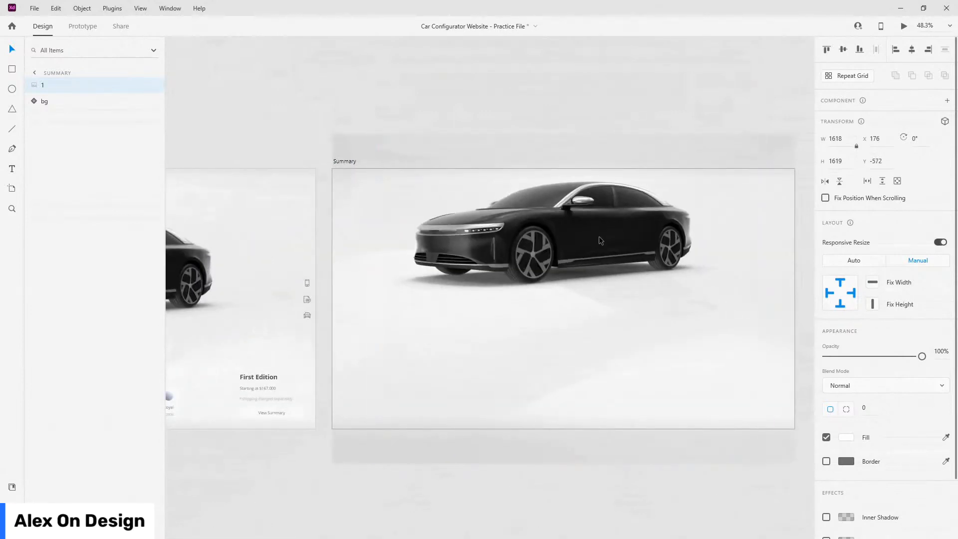
pyautogui.scroll(-1, 598, 238)
pyautogui.scroll(-4, 599, 238)
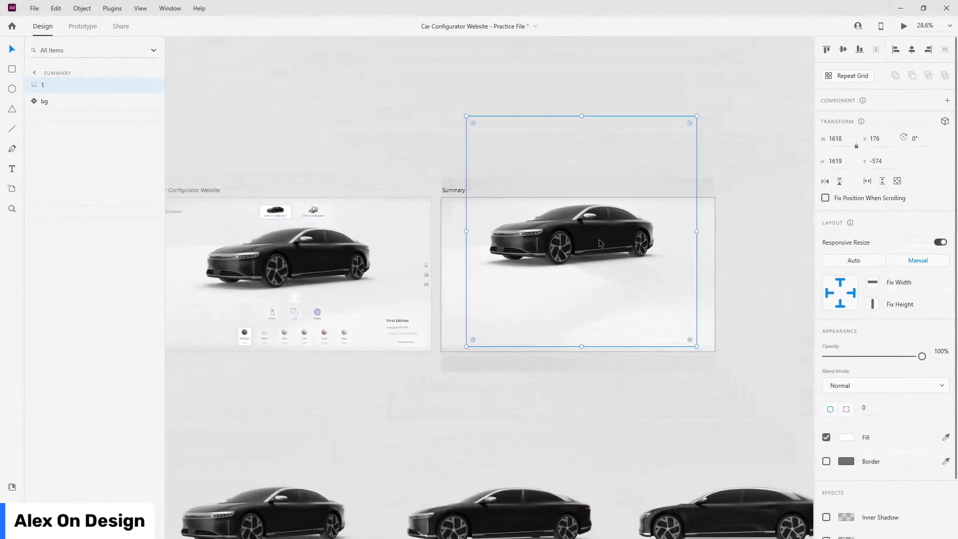
# - Copy the whole car information group from the Car Configurator Website artboard and paste it onto the Summary artboard
pyautogui.doubleClick(396, 322)
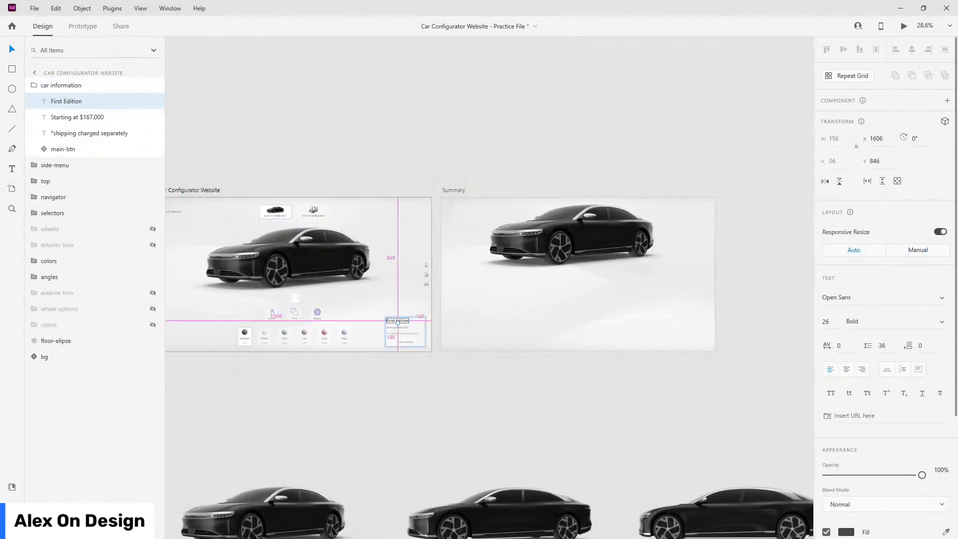
pyautogui.keyDown('shift'); pyautogui.click(78, 133); pyautogui.keyUp('shift')
pyautogui.click(34, 84)
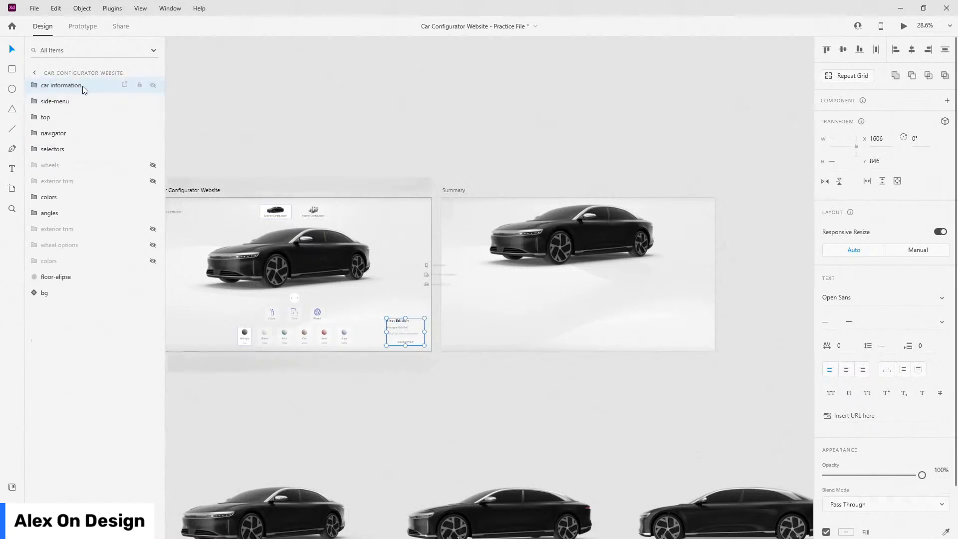
pyautogui.click(82, 85)
pyautogui.click(537, 298)
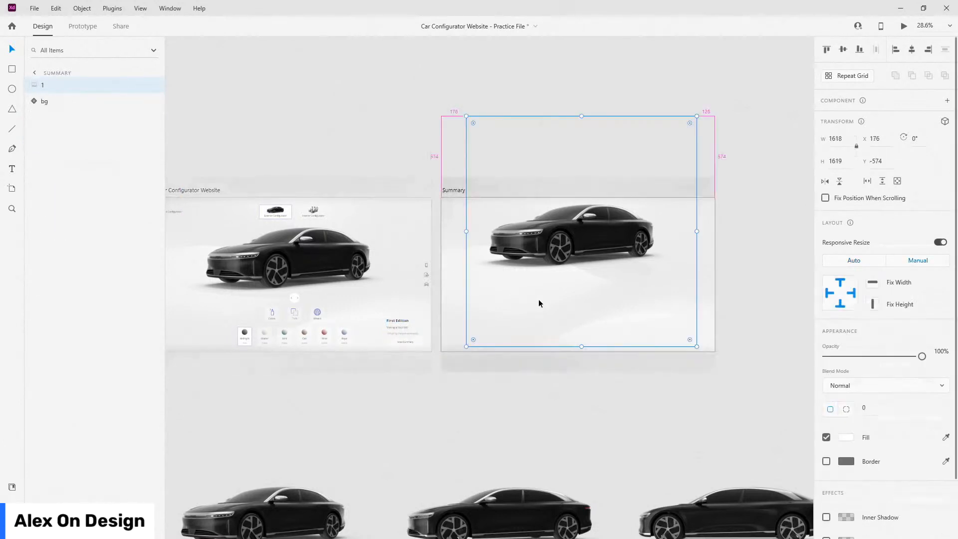
pyautogui.scroll(4, 538, 298)
pyautogui.hotkey('ctrl', 'v')
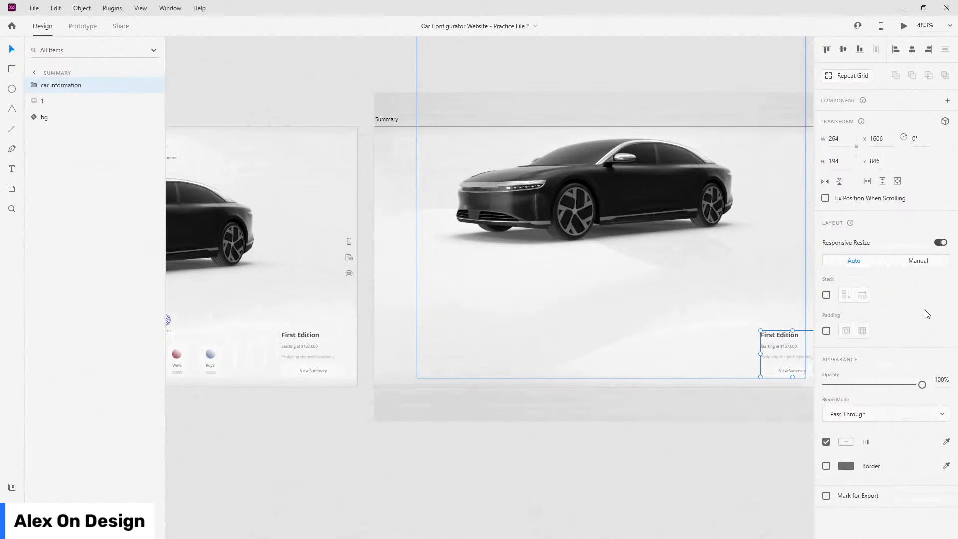
# - Place the pasted car information group at X 141, Y 516 below the car's front and ungroup it
pyautogui.moveTo(799, 338); pyautogui.dragTo(420, 243)
pyautogui.rightClick(63, 93)
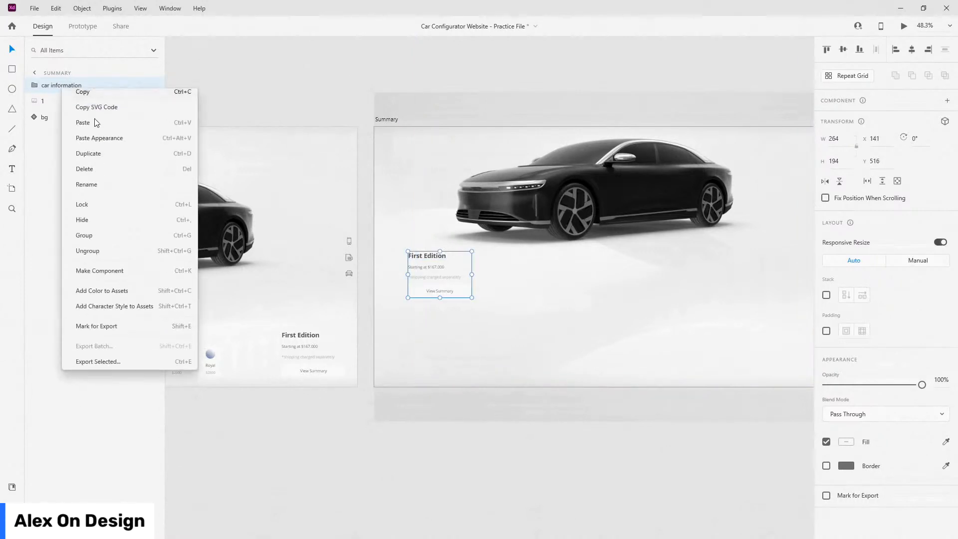
pyautogui.click(99, 256)
pyautogui.click(481, 414)
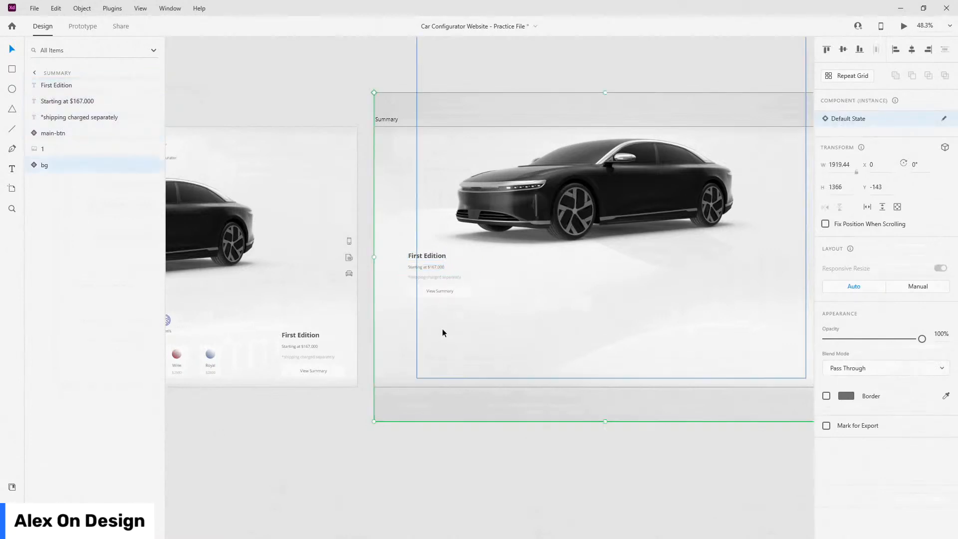
# - Move the View Summary button to the Summary artboard's lower left corner at X 50 and Y 986
pyautogui.click(454, 288)
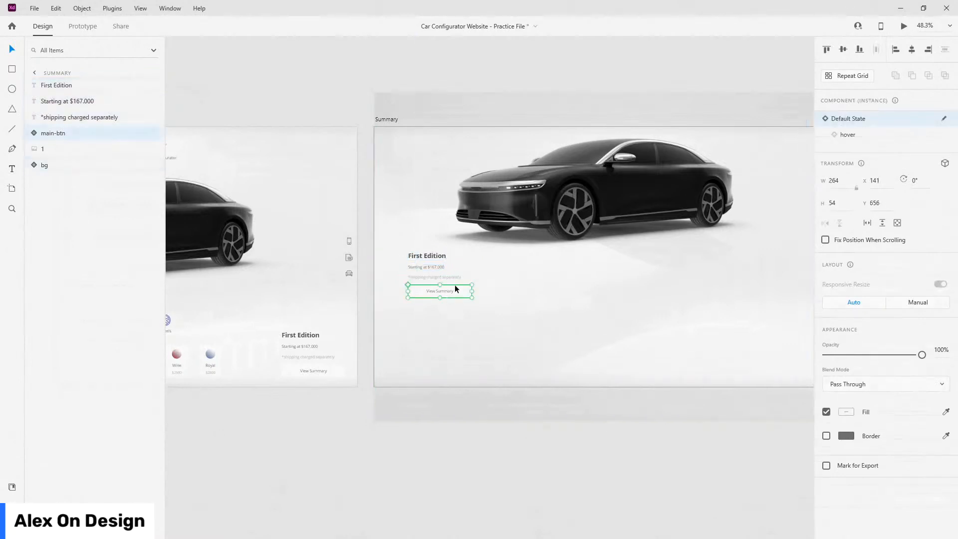
pyautogui.click(859, 51)
pyautogui.hotkey('shift', 'Up')
pyautogui.hotkey('shift', 'Up')
pyautogui.hotkey('shift', 'Up')
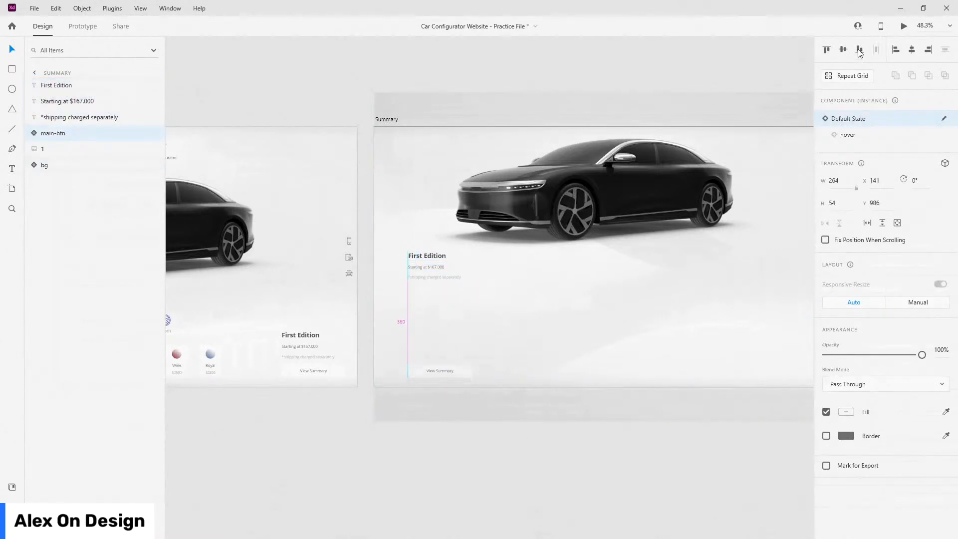
pyautogui.keyDown('ctrl'); pyautogui.scroll(5, 406, 360); pyautogui.keyUp('ctrl')
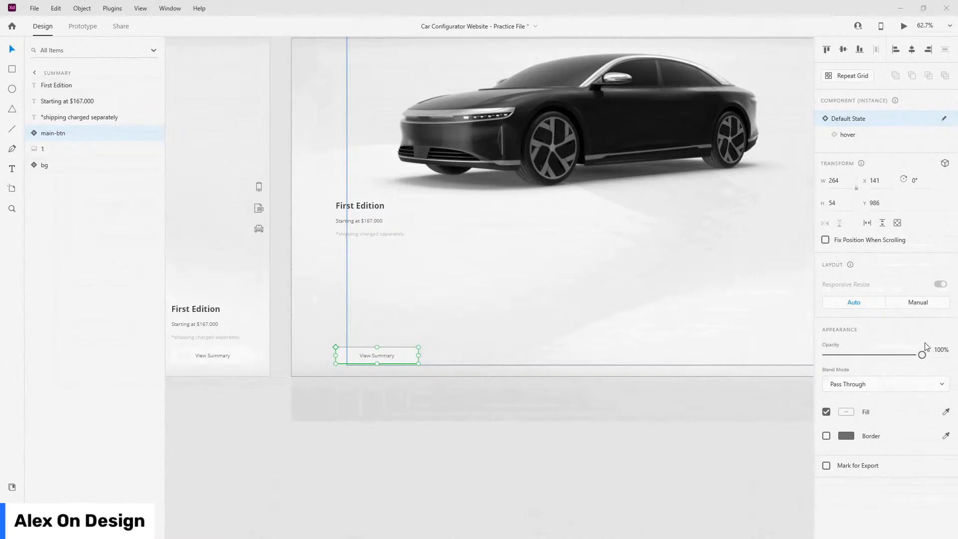
pyautogui.moveTo(393, 352); pyautogui.dragTo(349, 353)
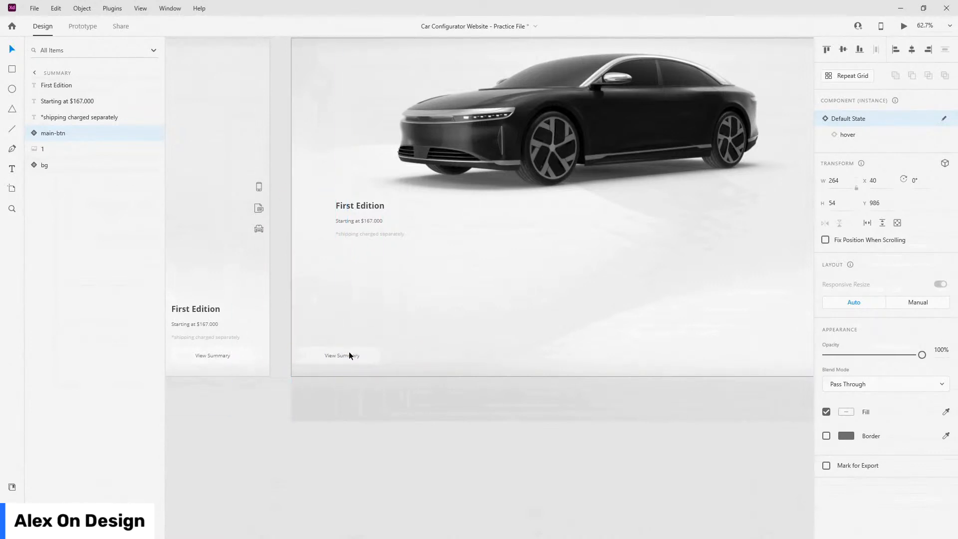
# - Duplicate the View Summary button and centre the copy horizontally on the Summary artboard
pyautogui.scroll(-5, 349, 355)
pyautogui.hotkey('ctrl', 'd')
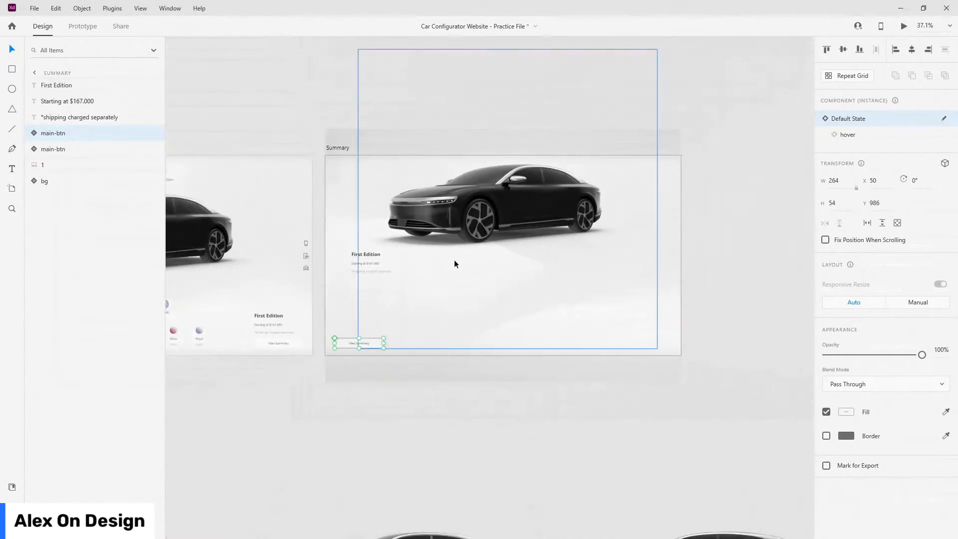
pyautogui.click(911, 49)
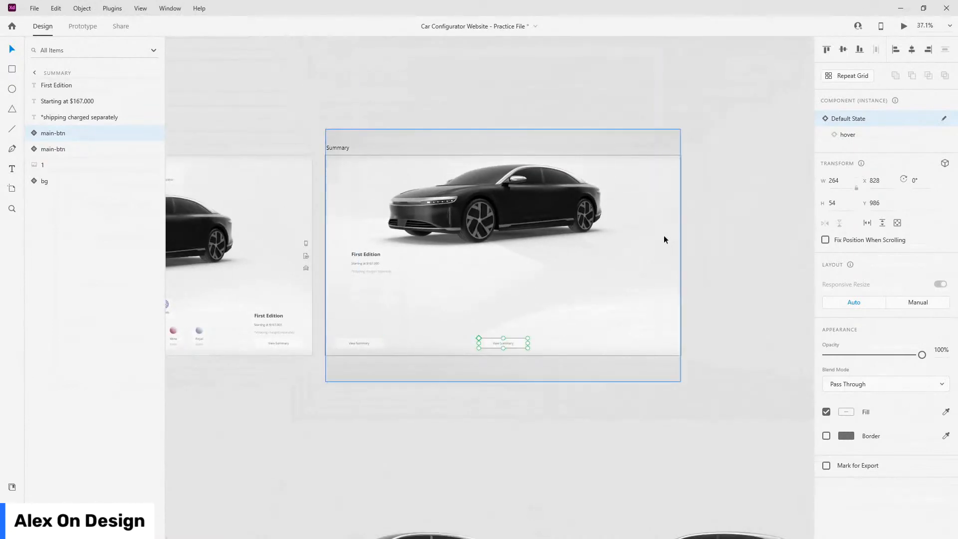
# - Make another copy of the button, align it to the artboard's right edge and move it left to X 1606
pyautogui.click(928, 50)
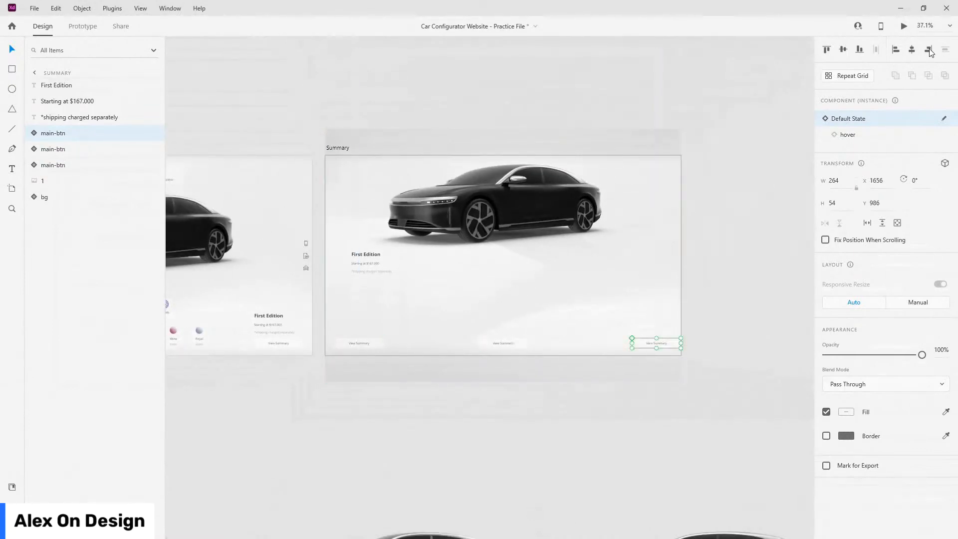
pyautogui.hotkey('shift', 'Left')
pyautogui.hotkey('shift', 'Left')
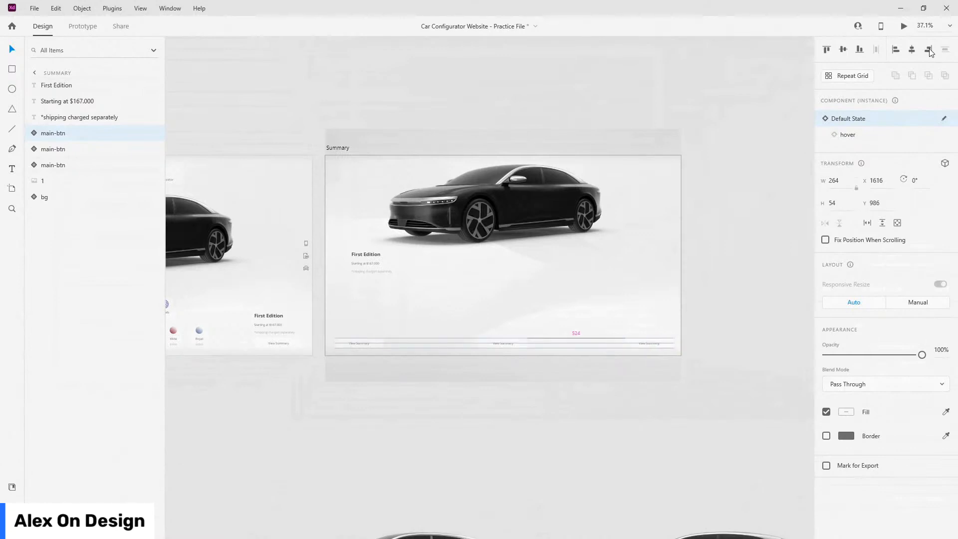
pyautogui.scroll(3, 703, 323)
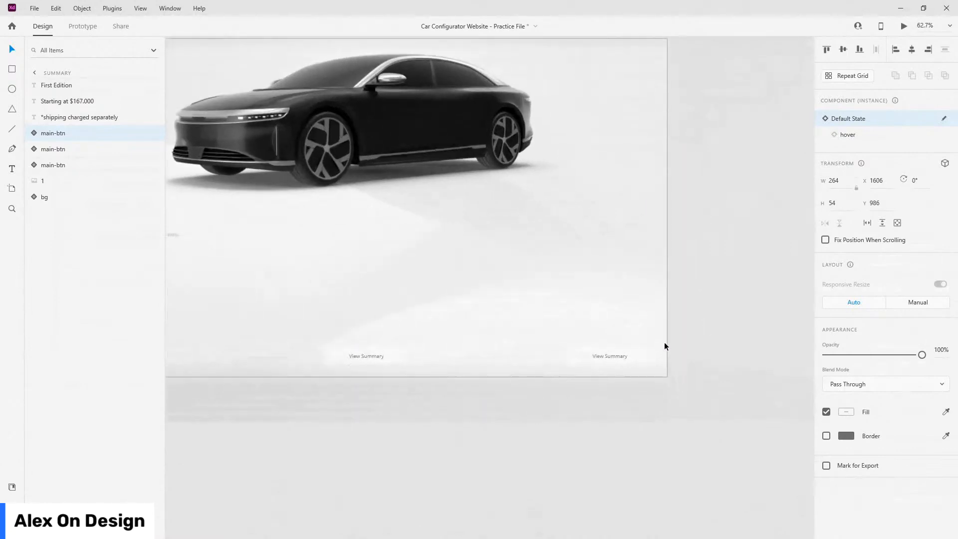
pyautogui.scroll(8, 324, 361)
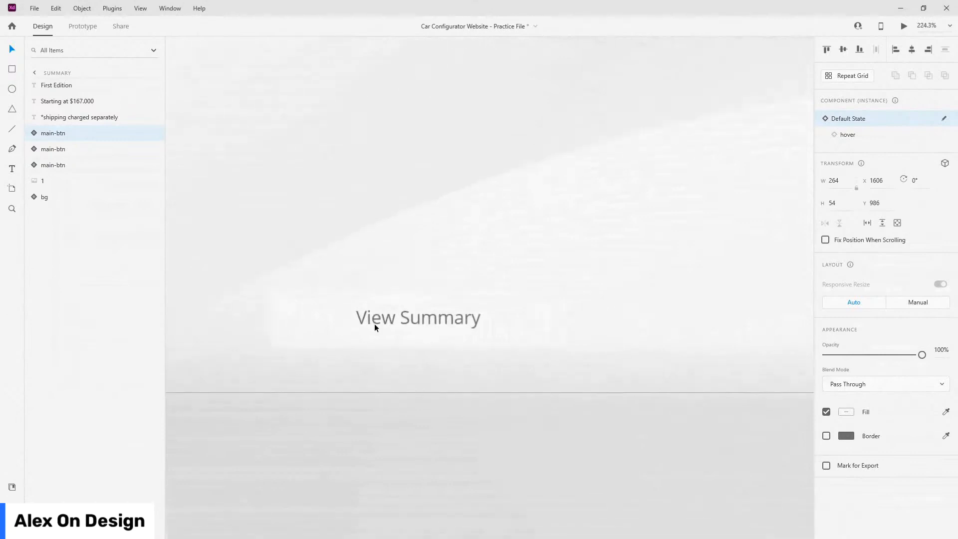
# - Change the Default State label of the Summary artboard's centre button to "Save Specification"
pyautogui.doubleClick(427, 319)
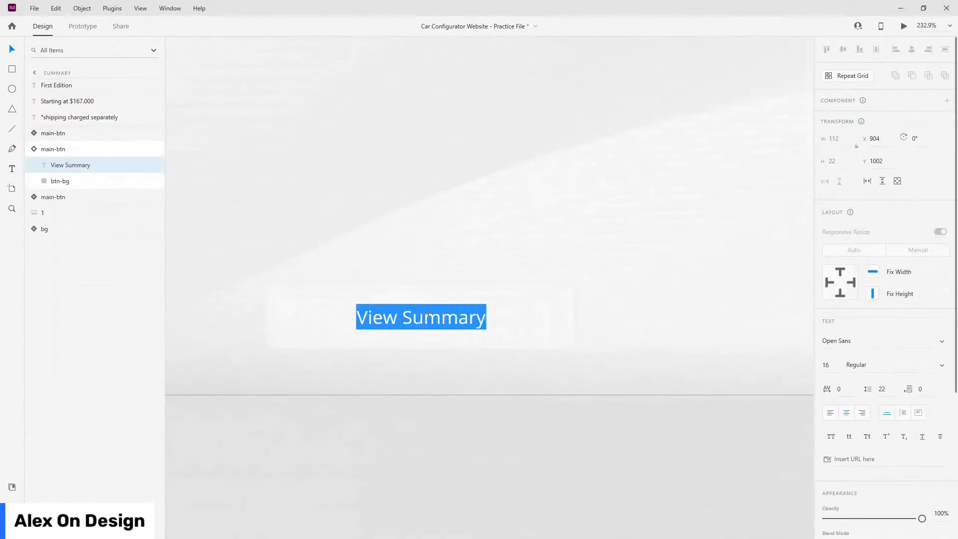
pyautogui.write('Save Spe')
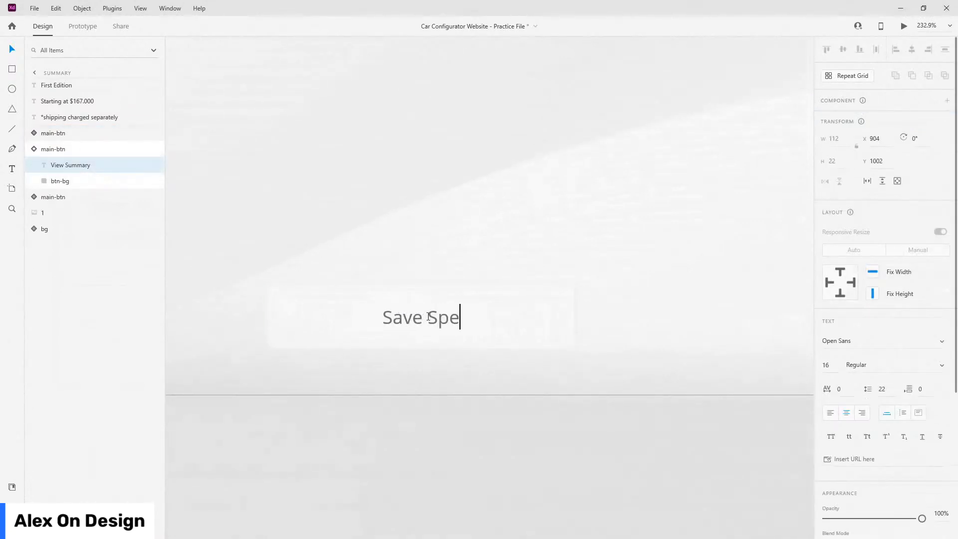
pyautogui.write('cification')
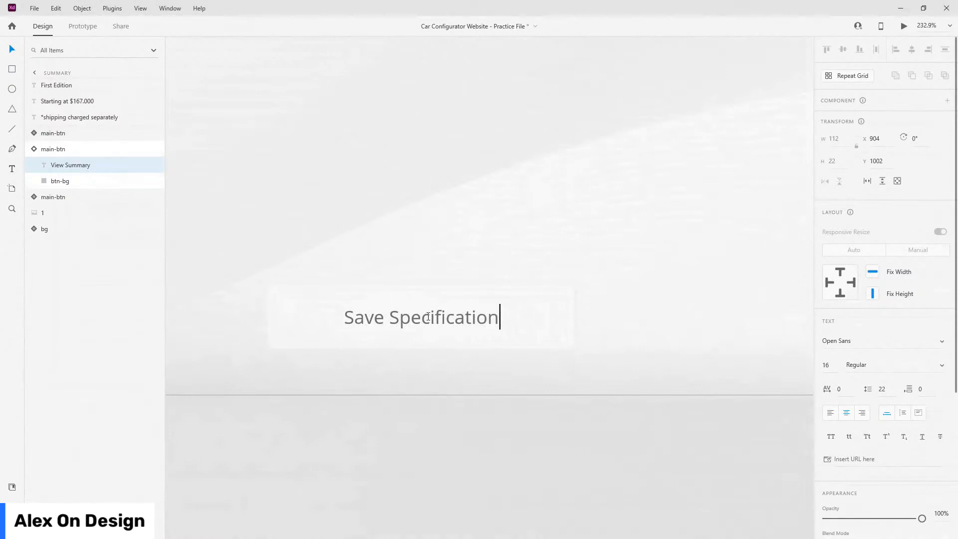
pyautogui.hotkey('ctrl', 'a')
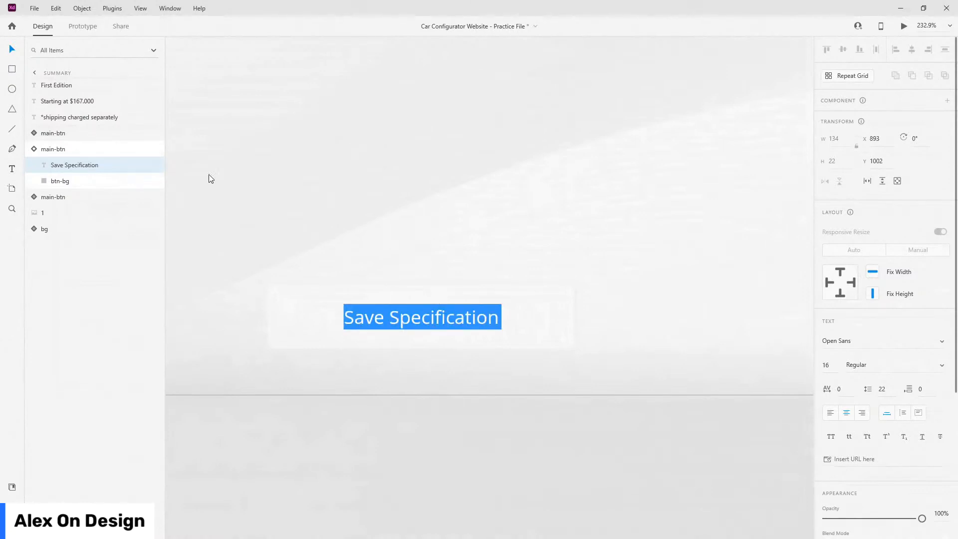
# - Change the centre button's label to "Save Specification" in its hover state as well and return the button to Default State
pyautogui.click(26, 149)
pyautogui.click(864, 142)
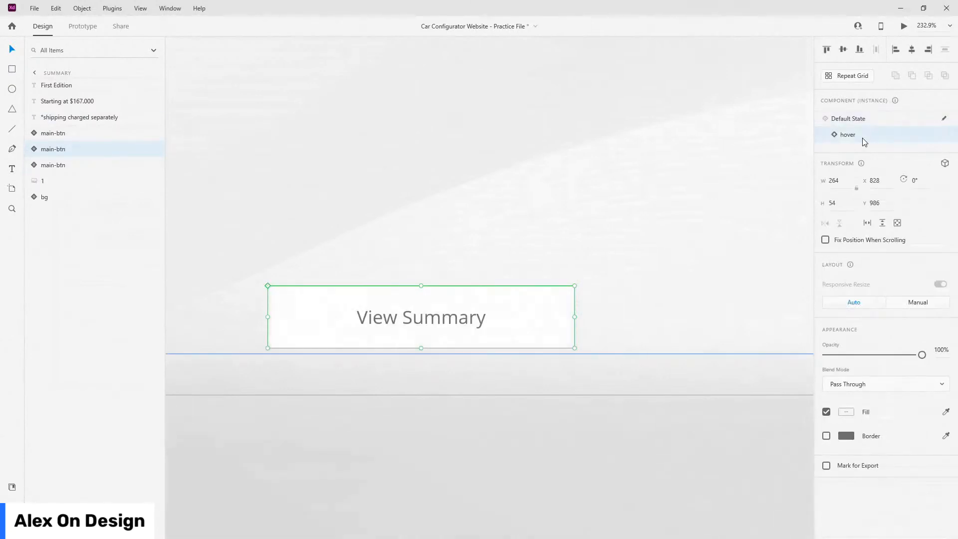
pyautogui.doubleClick(434, 316)
pyautogui.doubleClick(434, 317)
pyautogui.write('Save Specification')
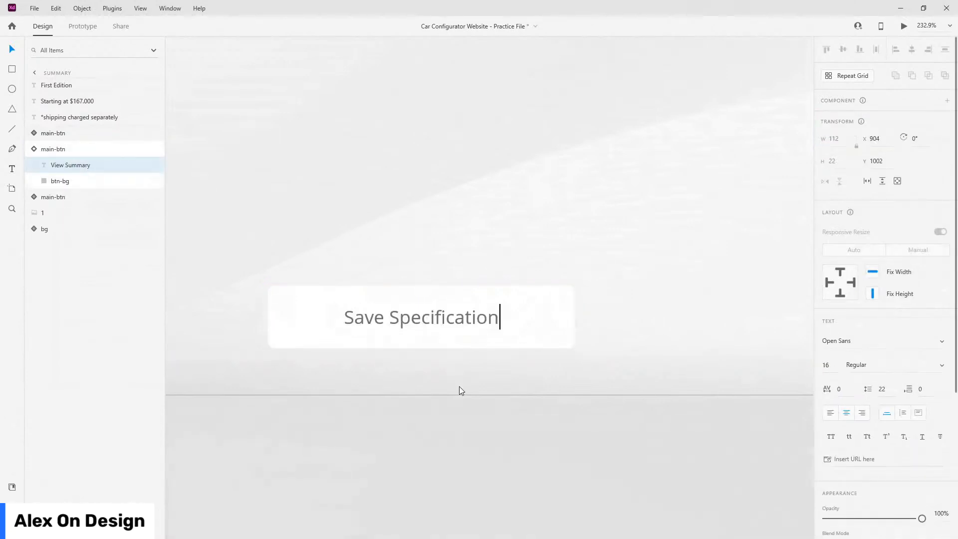
pyautogui.press('Escape')
pyautogui.click(50, 149)
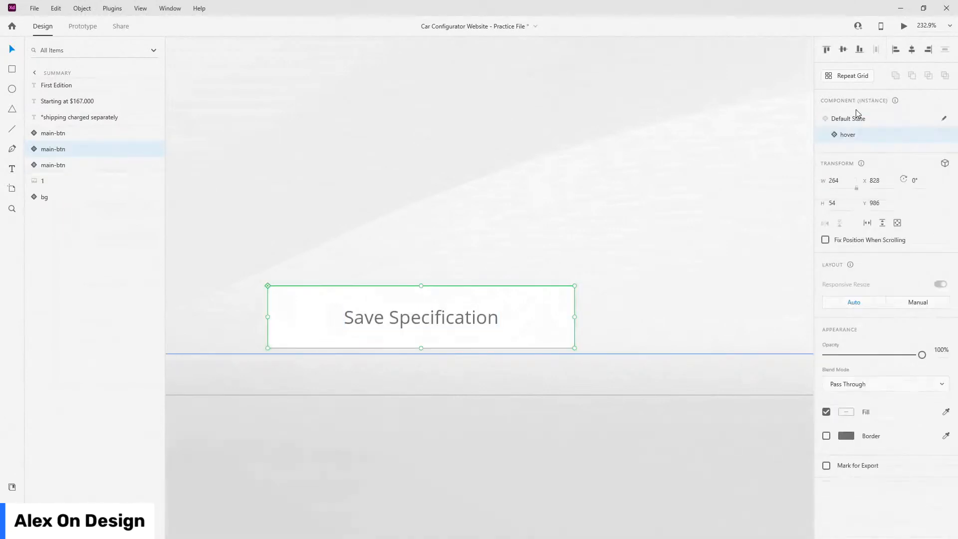
pyautogui.click(857, 121)
pyautogui.click(860, 133)
pyautogui.click(862, 122)
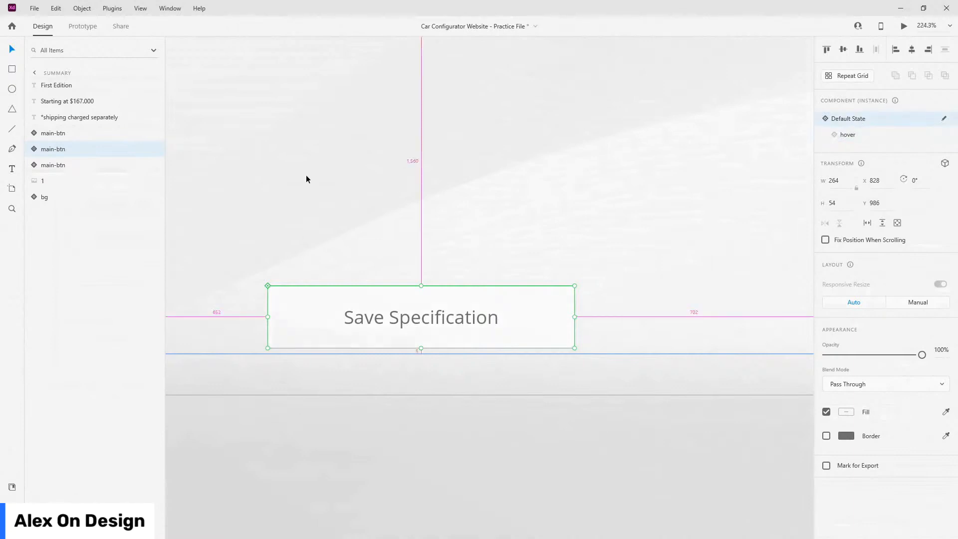
# - Change the Default State label of the Summary artboard's rightmost button to "Continue To Payment"
pyautogui.scroll(-5, 295, 175)
pyautogui.scroll(4, 727, 245)
pyautogui.press('alt')
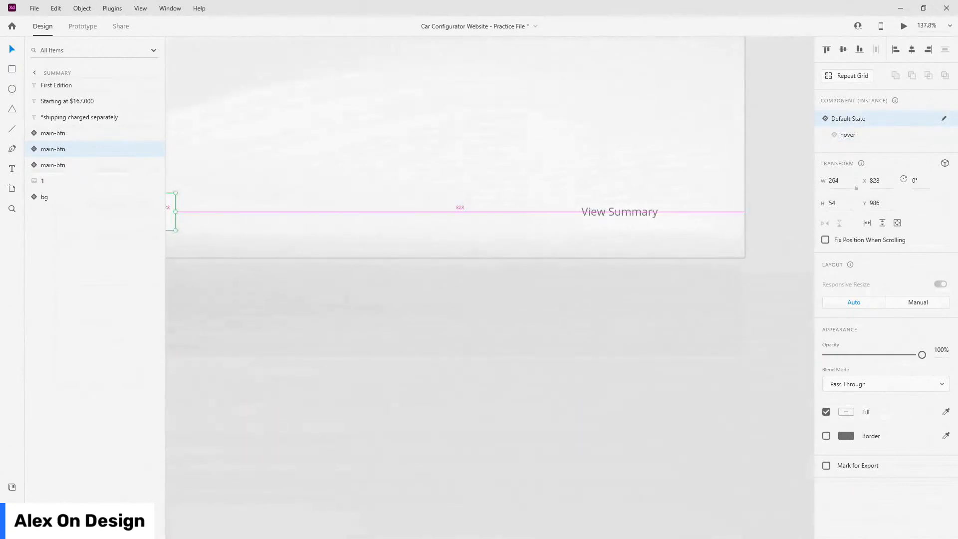
pyautogui.doubleClick(600, 206)
pyautogui.doubleClick(600, 205)
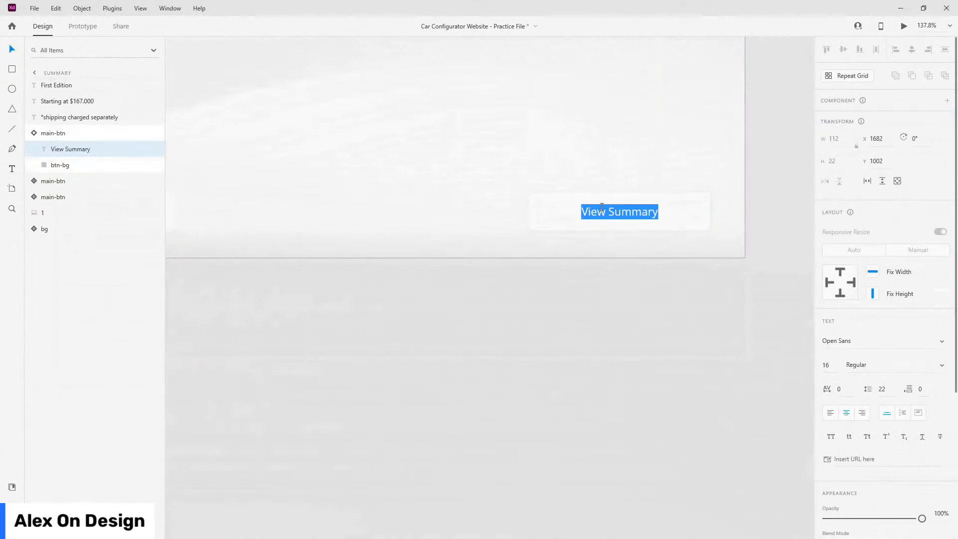
pyautogui.write('Continue T')
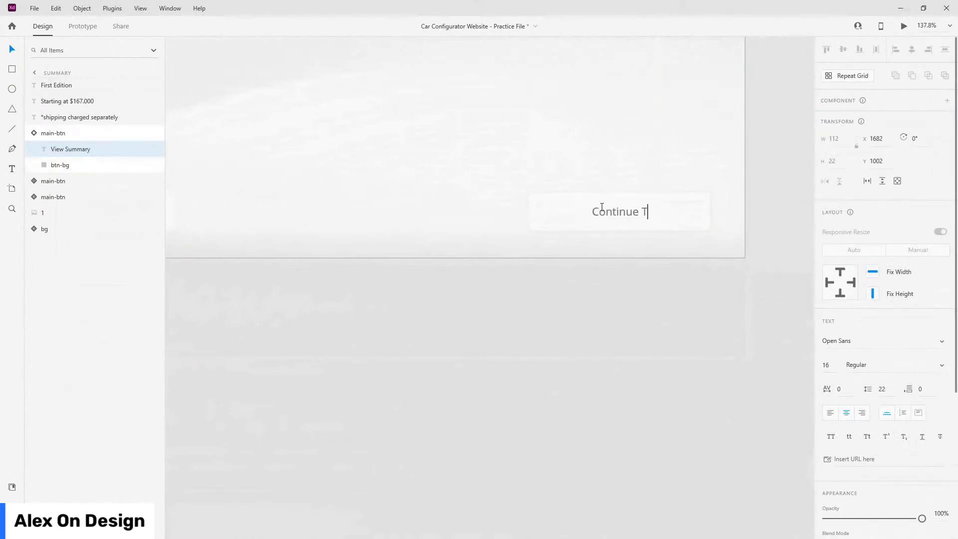
pyautogui.write('o Payment')
pyautogui.hotkey('ctrl', 'a')
pyautogui.press('Escape')
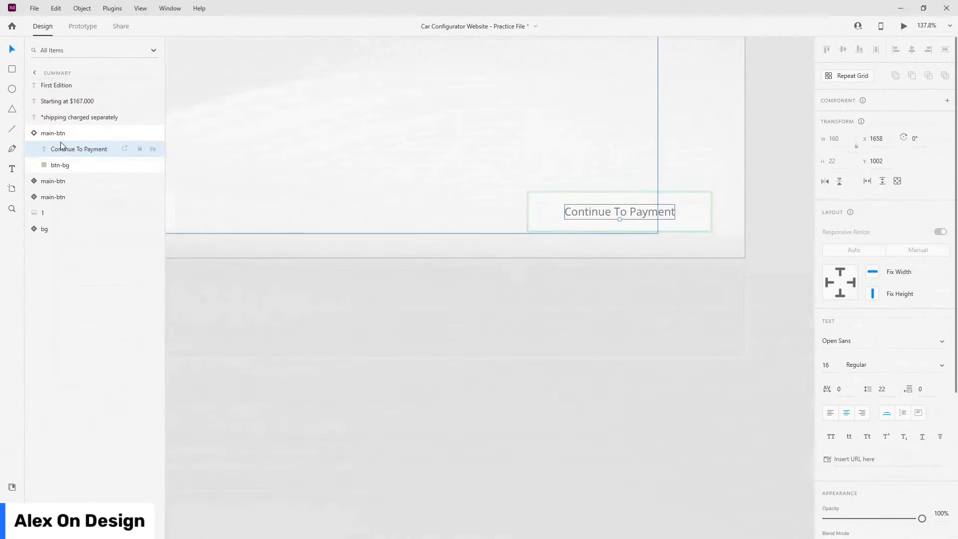
# - Edit the label in the Continue To Payment button's hover state and return the button to Default State
pyautogui.click(34, 133)
pyautogui.click(841, 135)
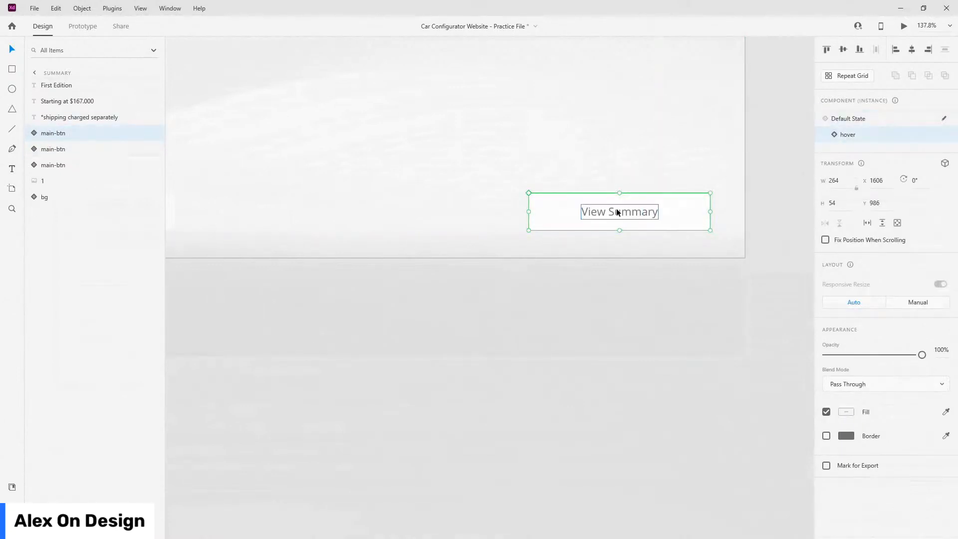
pyautogui.doubleClick(617, 211)
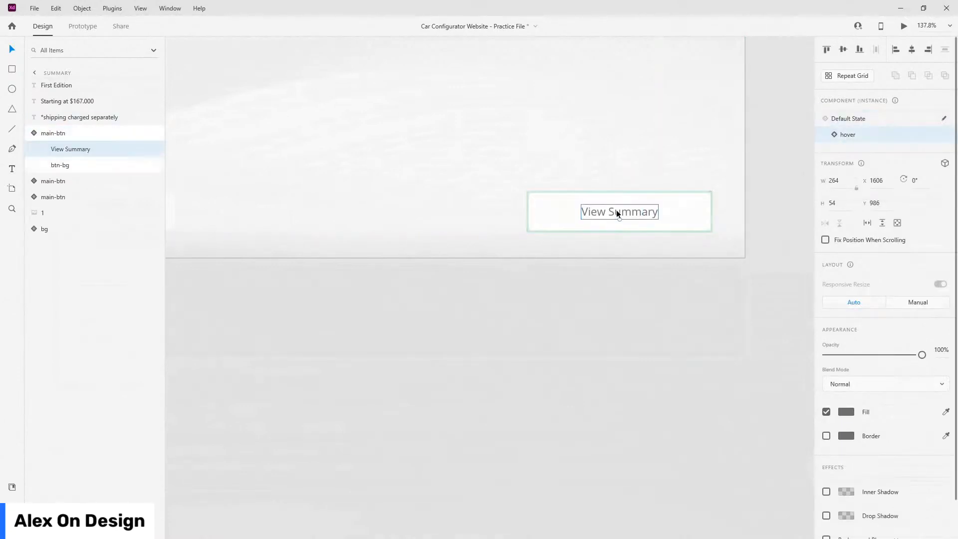
pyautogui.click(33, 133)
pyautogui.click(848, 118)
# - Preview the Summary artboard to check the row of buttons, and close the preview
pyautogui.scroll(-2, 665, 225)
pyautogui.scroll(-5, 666, 225)
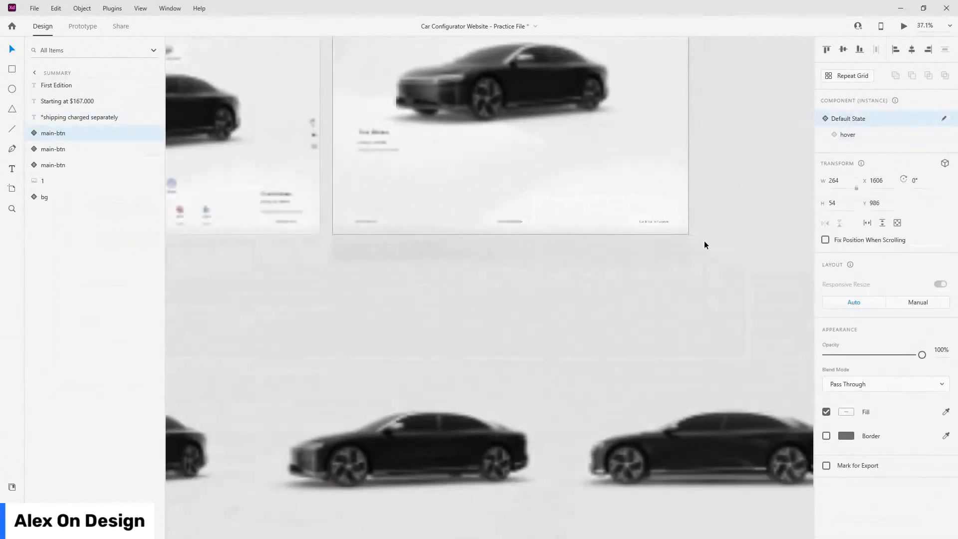
pyautogui.click(903, 26)
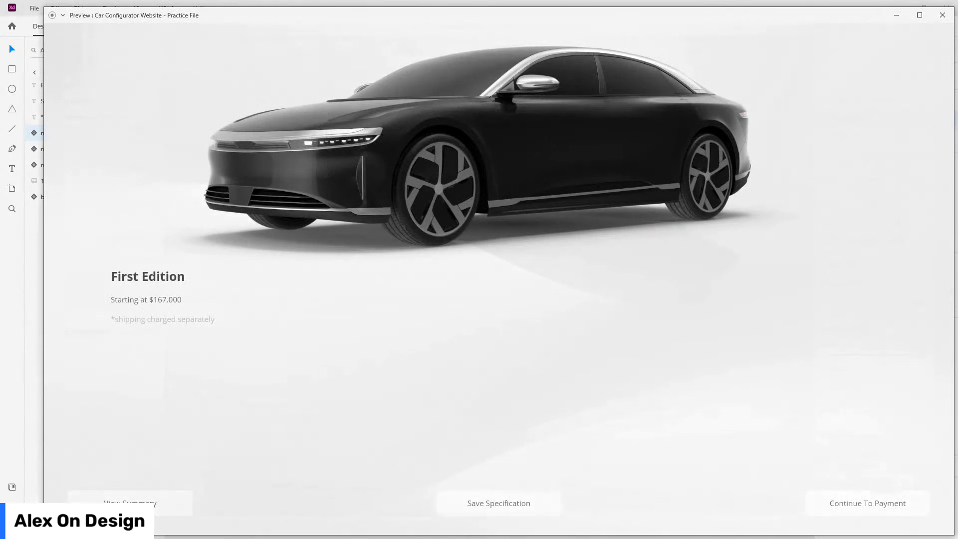
pyautogui.click(942, 15)
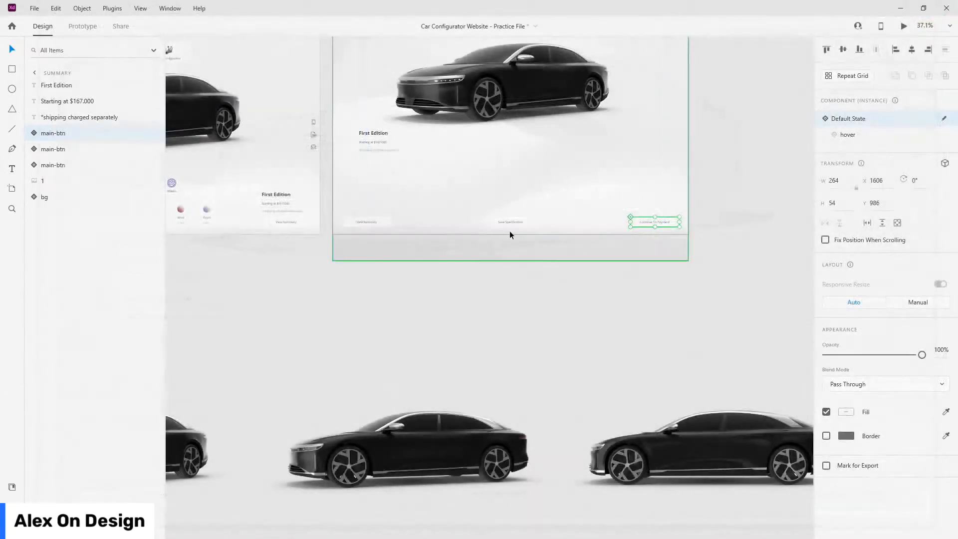
# - Save the practice file
pyautogui.scroll(5, 510, 231)
pyautogui.scroll(1, 194, 114)
pyautogui.scroll(1, 201, 113)
pyautogui.scroll(-3, 255, 164)
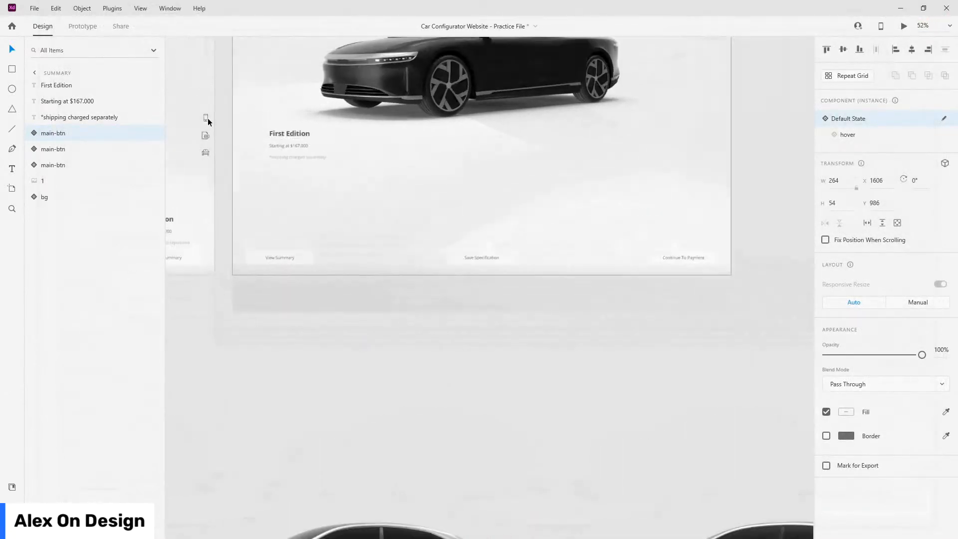
pyautogui.scroll(3, 208, 119)
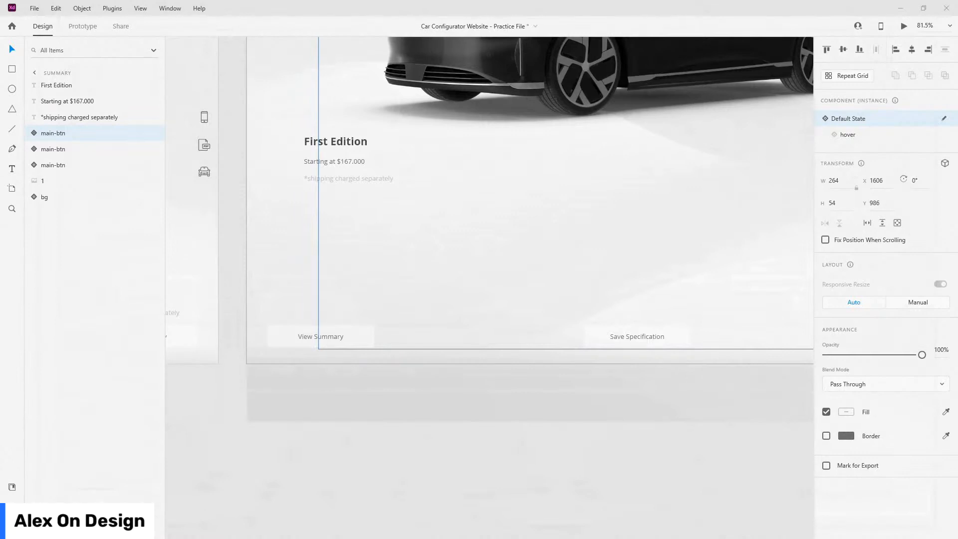
pyautogui.hotkey('ctrl', 's')
# - Move the three car information texts together to X 50, in line with the View Summary button, keeping Y 516
pyautogui.click(330, 140)
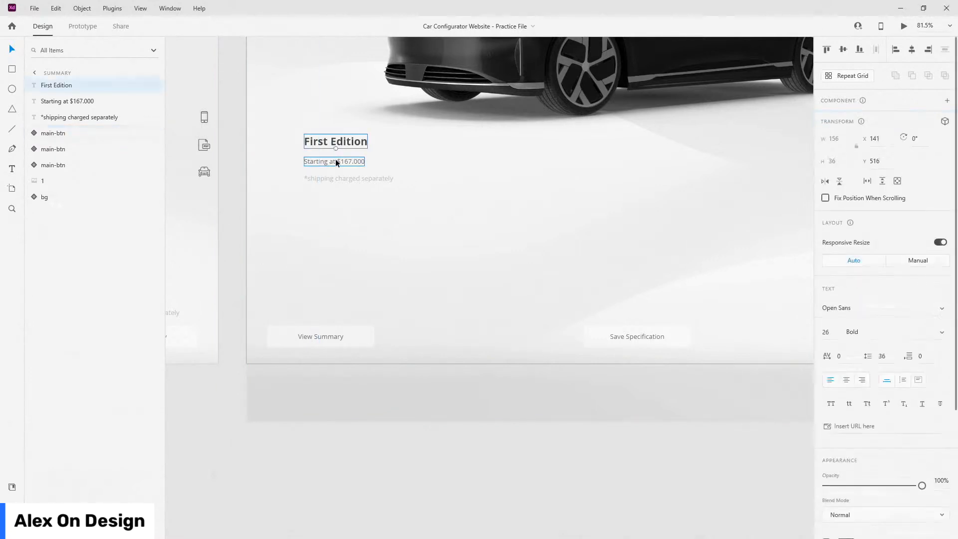
pyautogui.keyDown('shift'); pyautogui.click(336, 160); pyautogui.keyUp('shift')
pyautogui.keyDown('shift'); pyautogui.click(337, 185); pyautogui.keyUp('shift')
pyautogui.moveTo(359, 179); pyautogui.dragTo(330, 200)
pyautogui.scroll(-4, 331, 198)
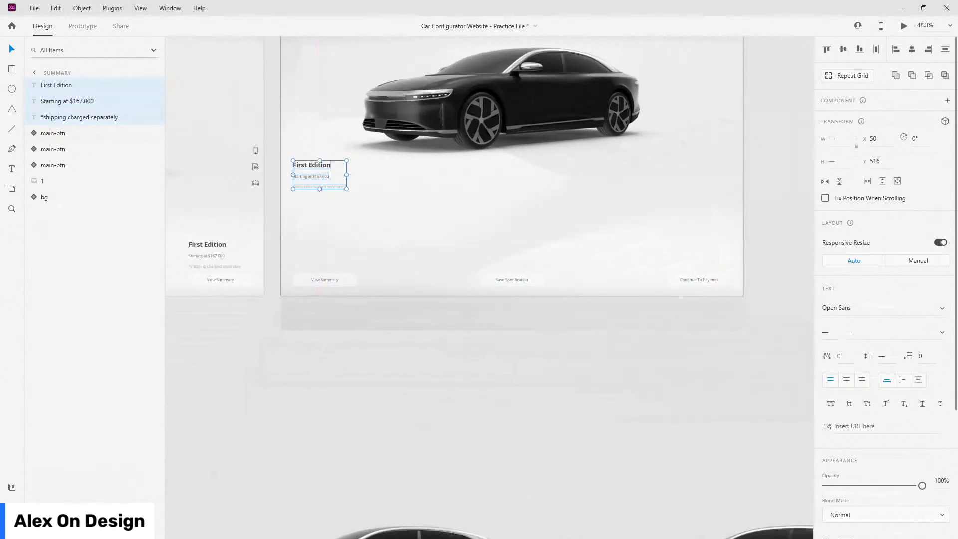
pyautogui.click(396, 384)
# - Delete the "*shipping charged separately" text from the Summary artboard
pyautogui.scroll(4, 344, 184)
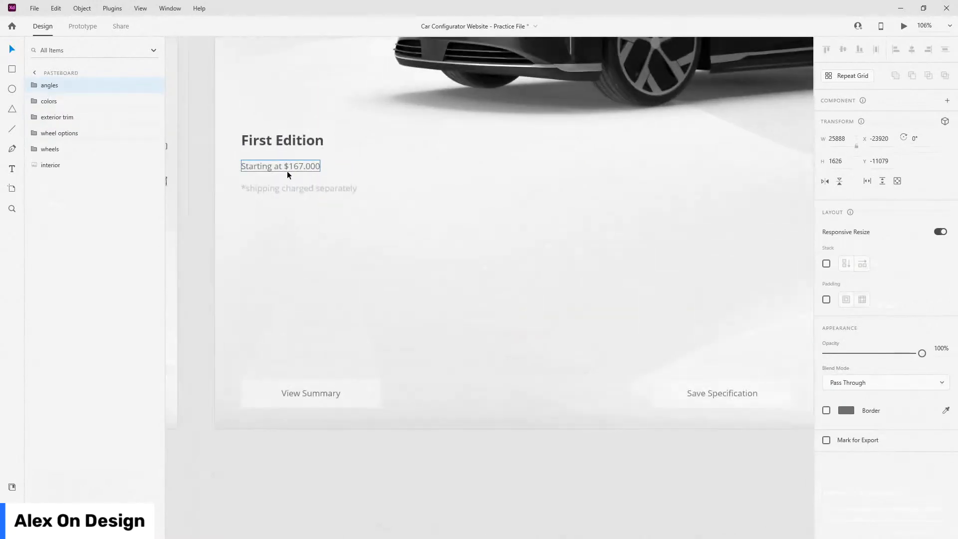
pyautogui.doubleClick(285, 186)
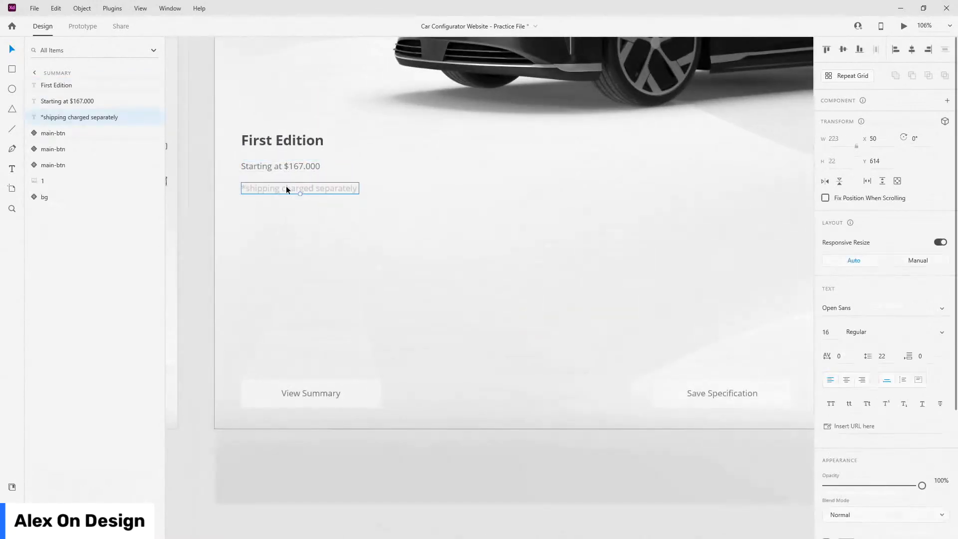
pyautogui.press('Delete')
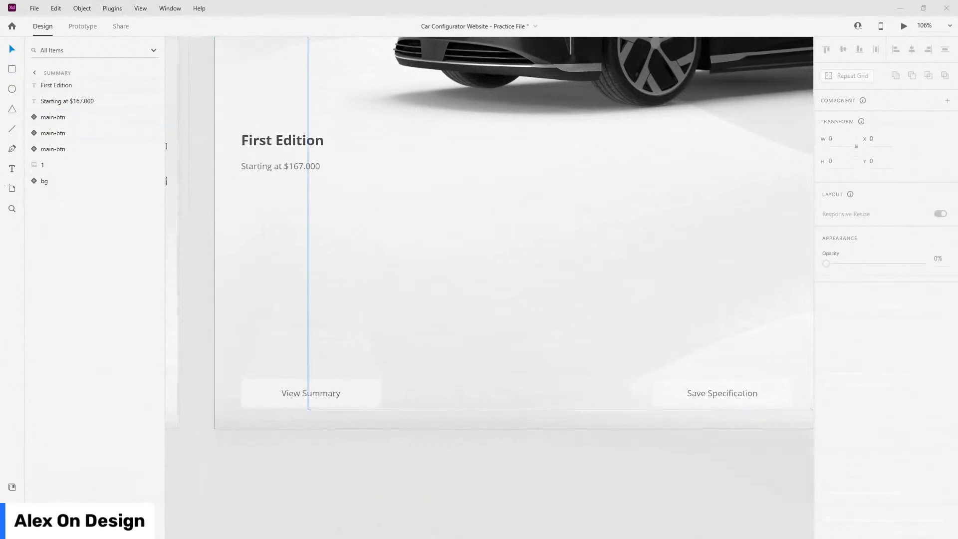
# - Replace the starting price text with "*Options can be modified after reserving your First Edition"
pyautogui.click(299, 164)
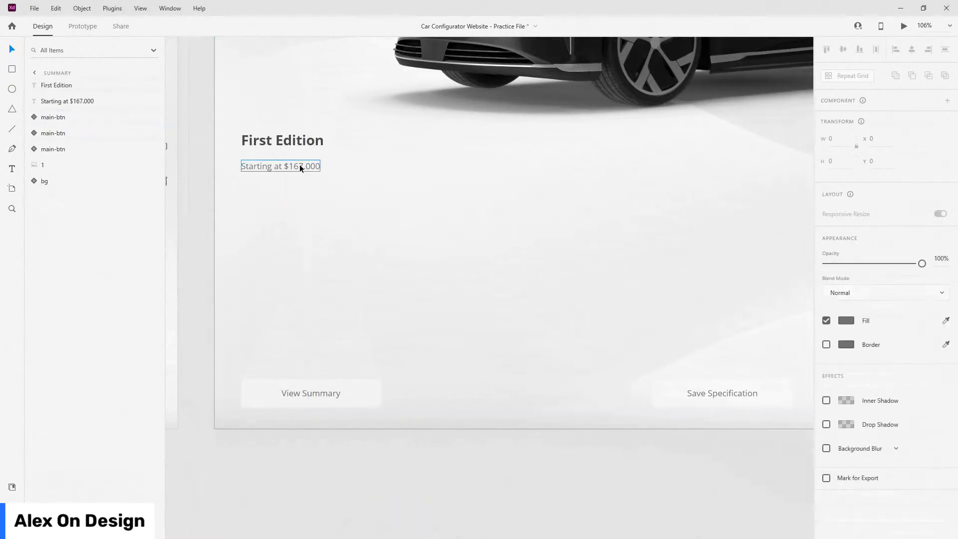
pyautogui.doubleClick(299, 165)
pyautogui.press('BackSpace')
pyautogui.write('*Options can be modified after reserving your First Edition')
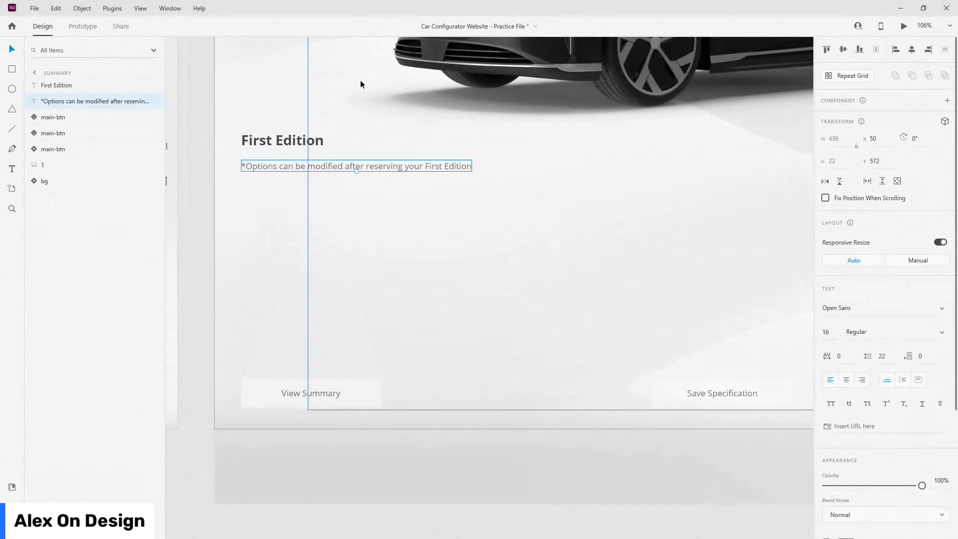
# - Duplicate the options note below itself at Y 637 and apply the bold Open Sans 16pt character style to the copy
pyautogui.moveTo(378, 166); pyautogui.dragTo(380, 200)
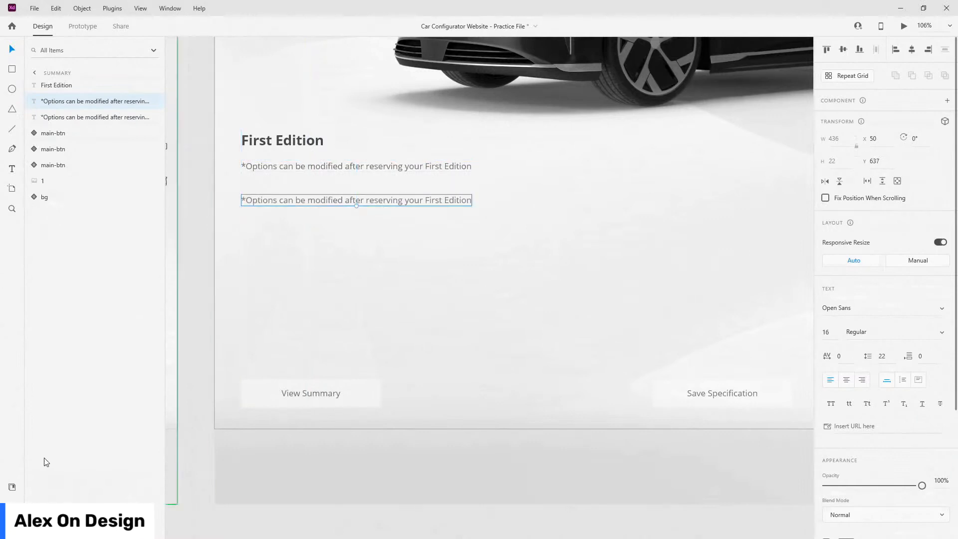
pyautogui.click(12, 487)
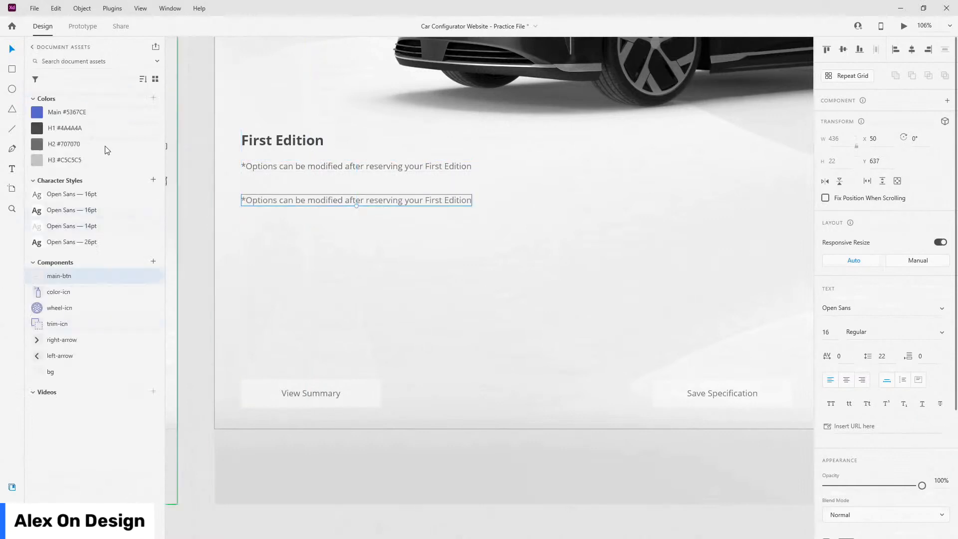
pyautogui.click(107, 210)
pyautogui.click(12, 486)
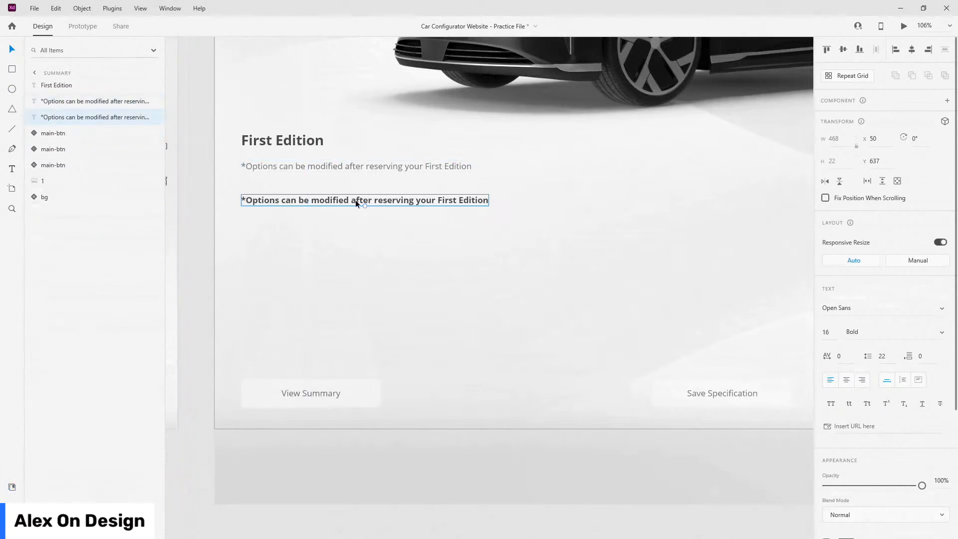
# - Change the bold copy's text to "Model"
pyautogui.doubleClick(356, 199)
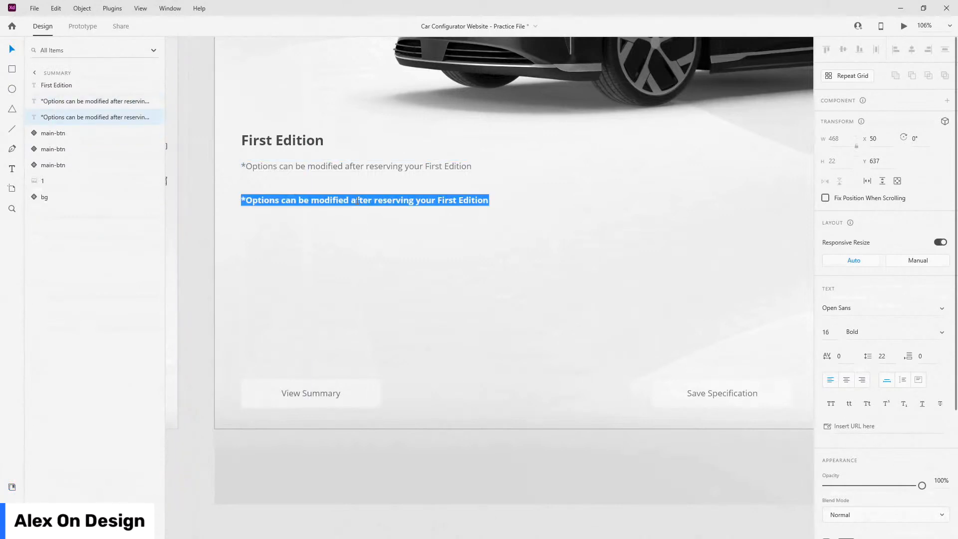
pyautogui.write('Model')
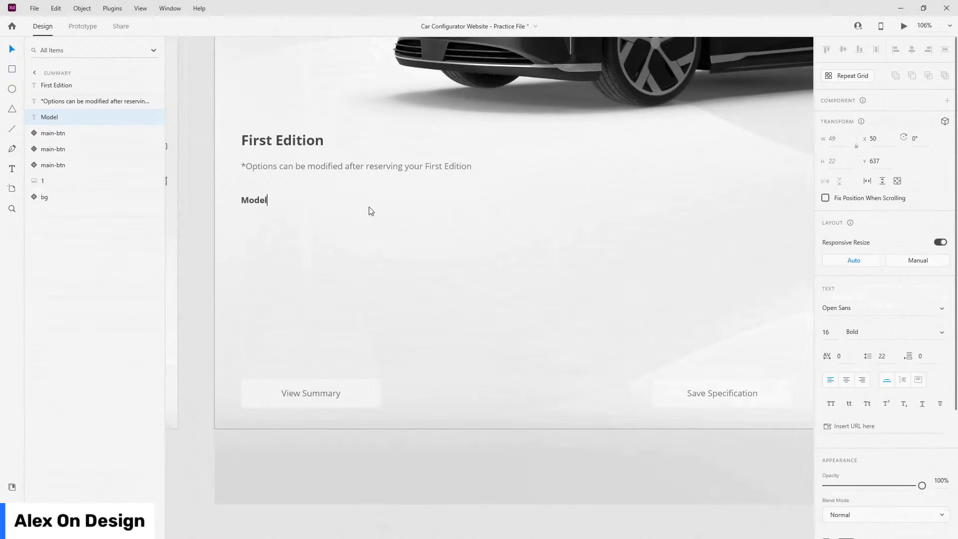
pyautogui.press('Escape')
# - Duplicate the Model text, move the copy right to X 518 on the same line, and change it to "First Edition"
pyautogui.hotkey('ctrl', 'd')
pyautogui.moveTo(252, 199); pyautogui.dragTo(503, 205)
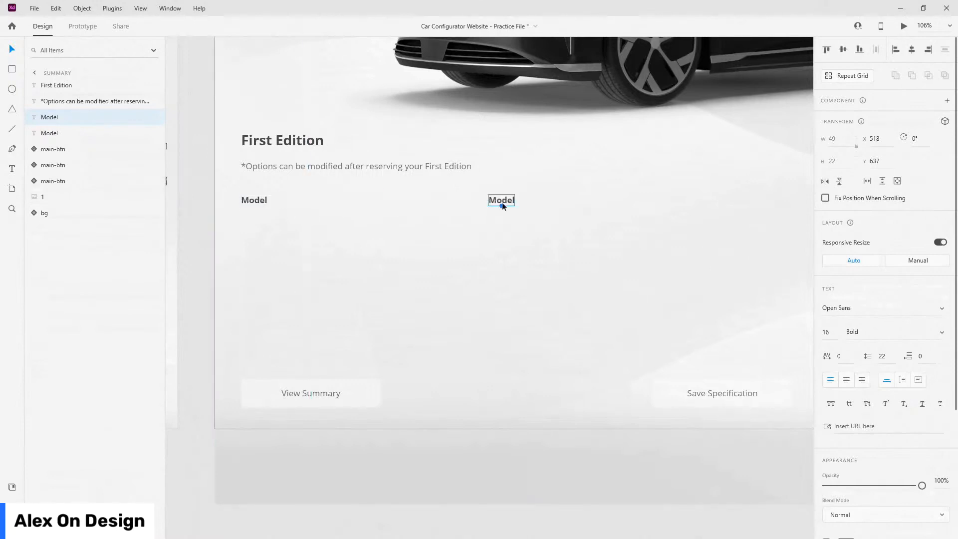
pyautogui.doubleClick(503, 200)
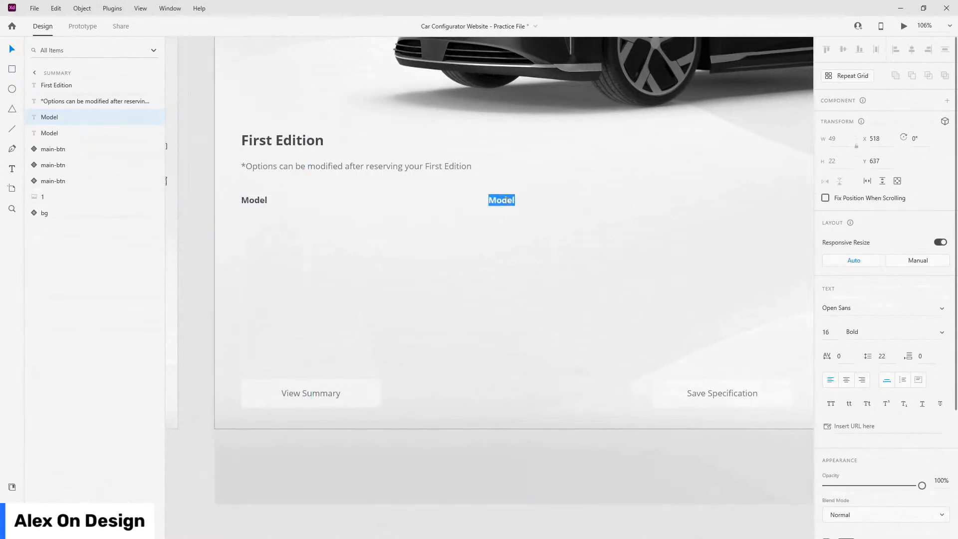
pyautogui.write('First Edition')
pyautogui.press('Escape')
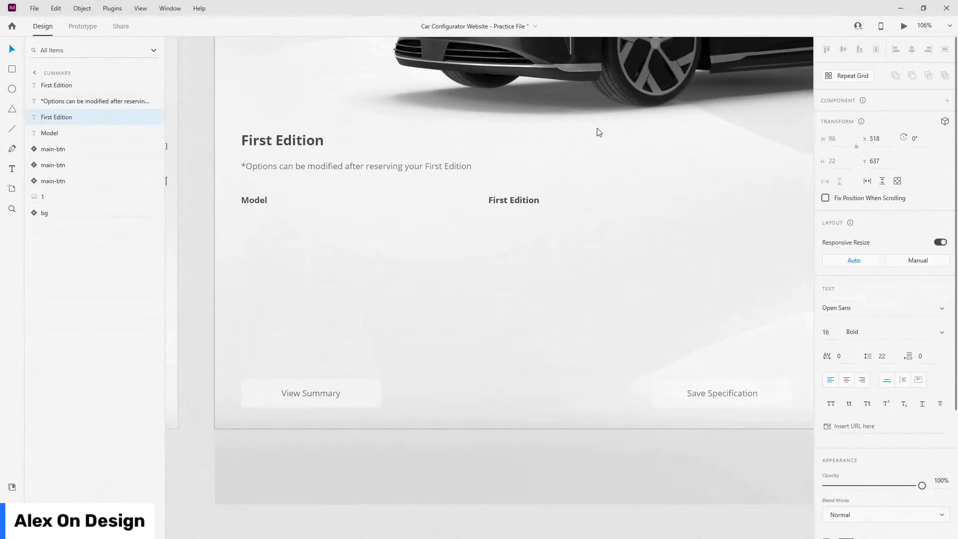
pyautogui.scroll(-3, 319, 166)
pyautogui.scroll(-2, 319, 166)
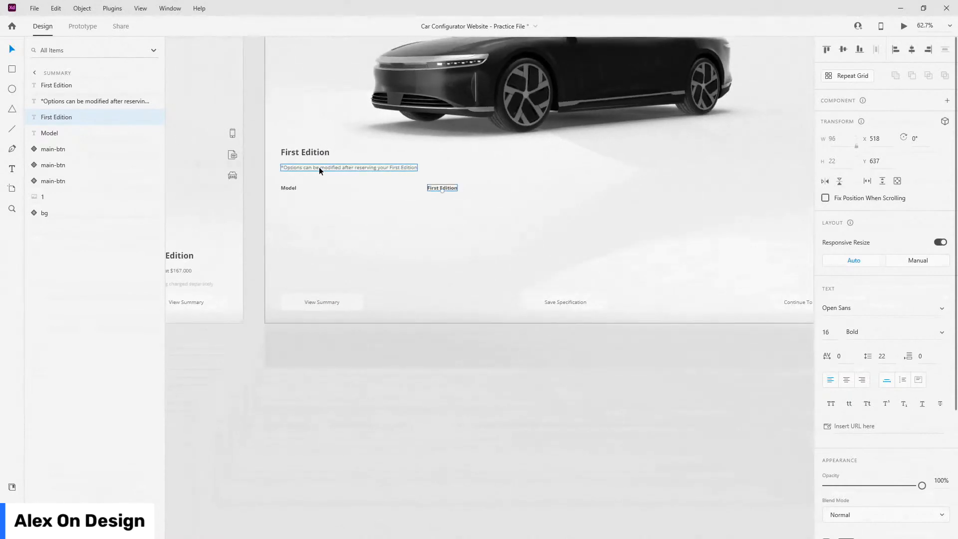
# - Apply the regular-weight Open Sans 16pt character style to the First Edition text beside Model
pyautogui.scroll(-1, 328, 184)
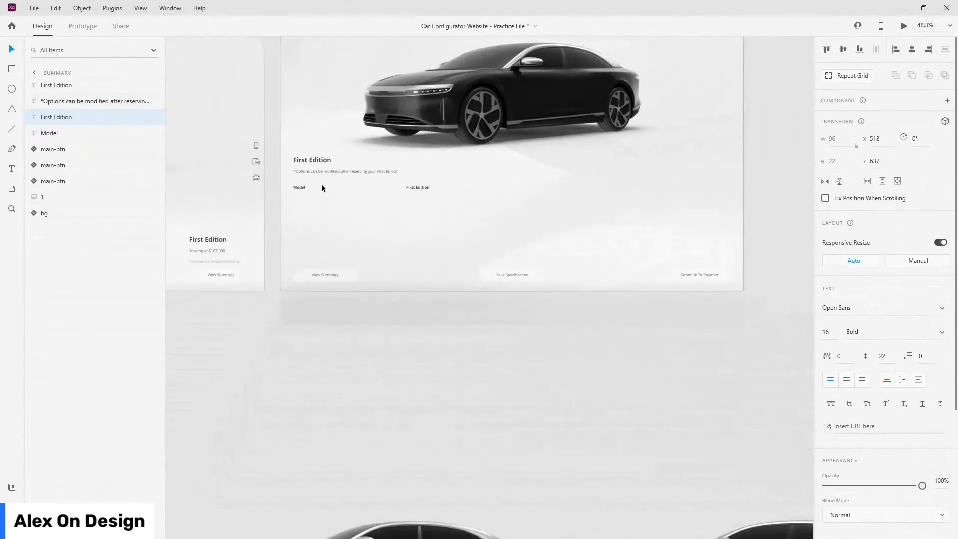
pyautogui.scroll(3, 349, 179)
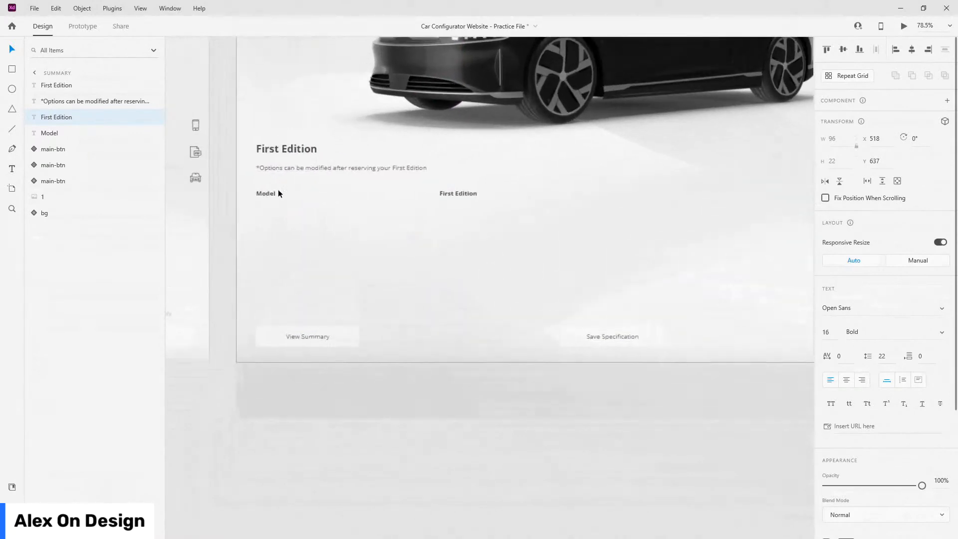
pyautogui.click(12, 488)
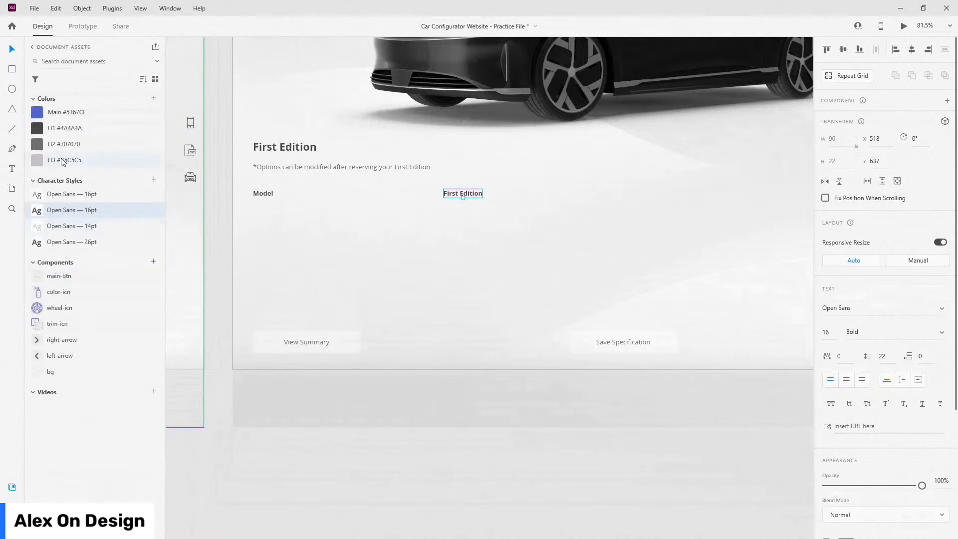
pyautogui.click(65, 227)
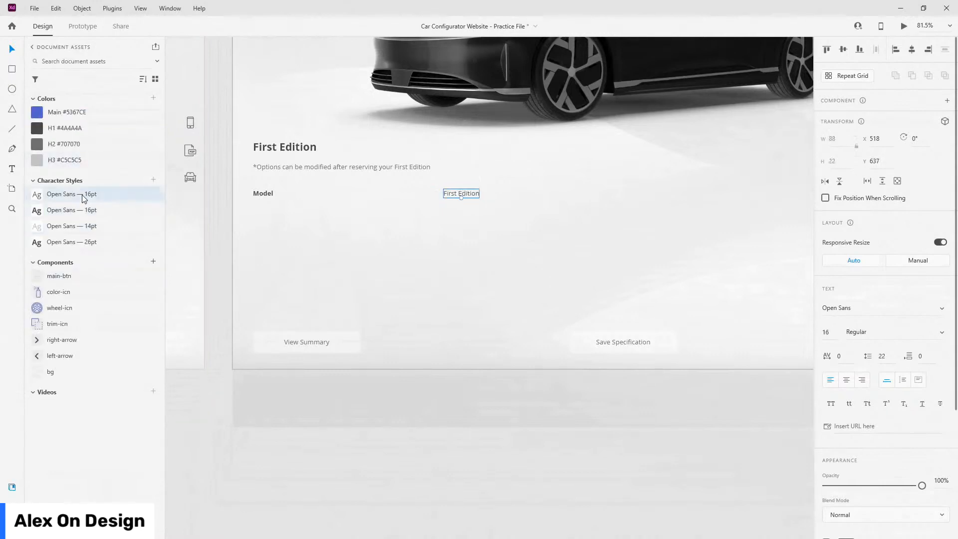
# - Duplicate the Model and First Edition texts together and move the copied row straight down to Y 679
pyautogui.keyDown('shift'); pyautogui.click(261, 193); pyautogui.keyUp('shift')
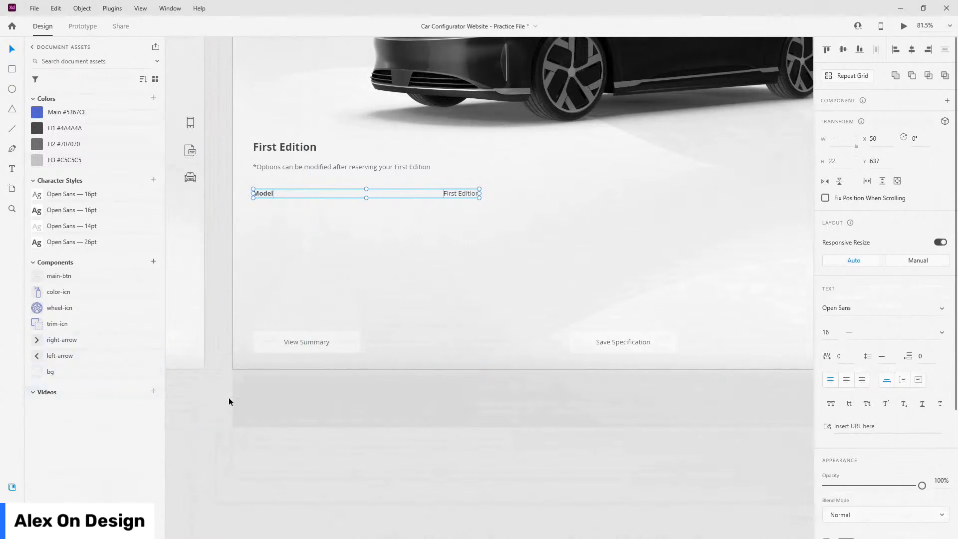
pyautogui.click(466, 490)
pyautogui.click(265, 193)
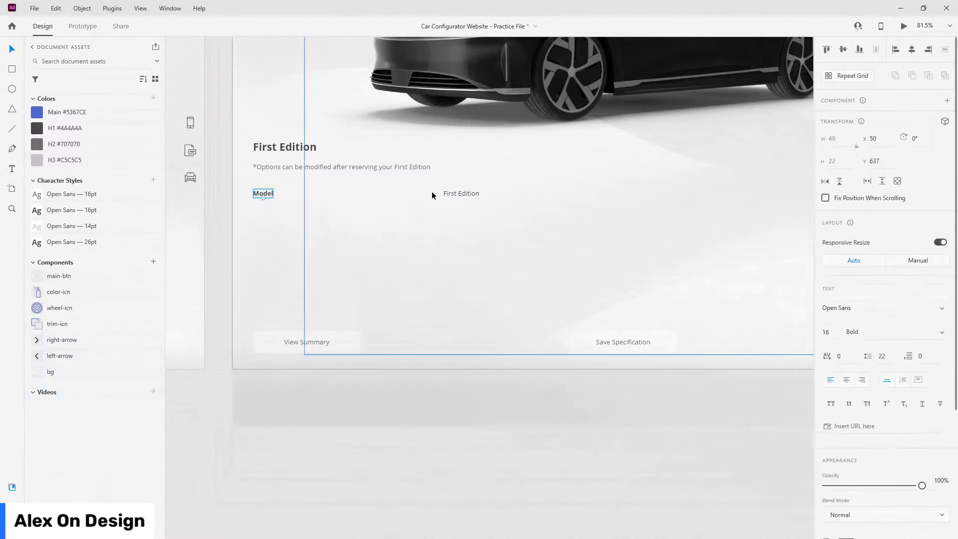
pyautogui.keyDown('shift'); pyautogui.click(450, 193); pyautogui.keyUp('shift')
pyautogui.hotkey('ctrl', 'd')
pyautogui.moveTo(450, 193); pyautogui.dragTo(459, 209)
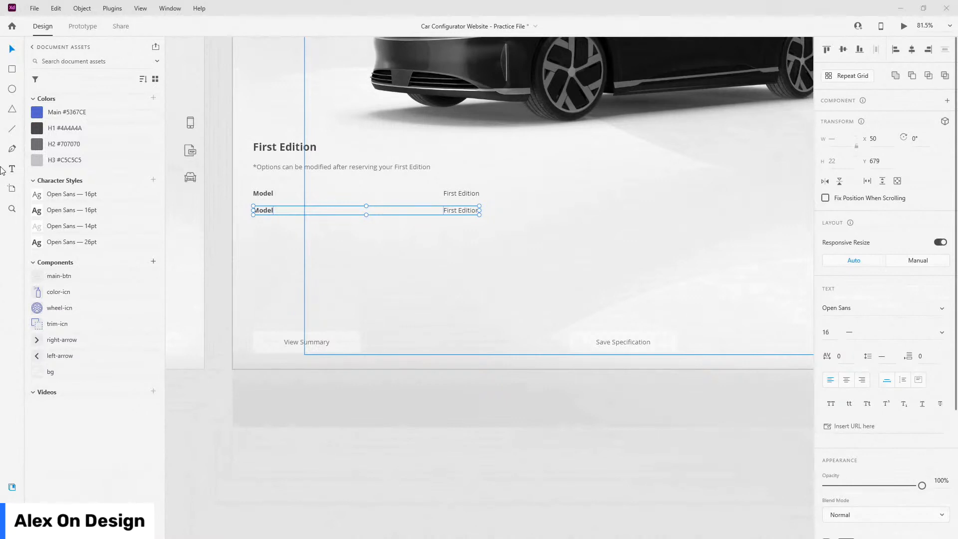
# - Change the duplicated row's label to "Exterior Trim" and its value text to "Chrome"
pyautogui.click(12, 487)
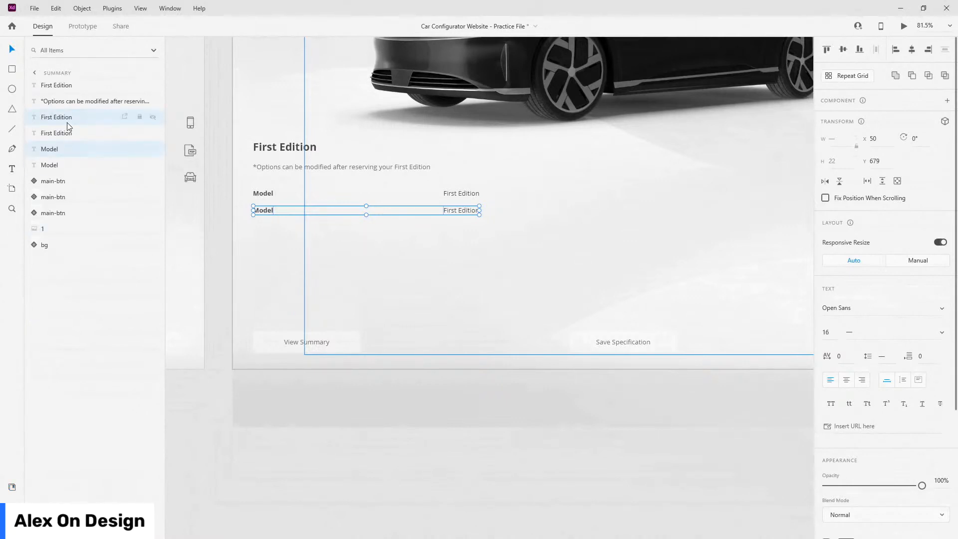
pyautogui.click(395, 448)
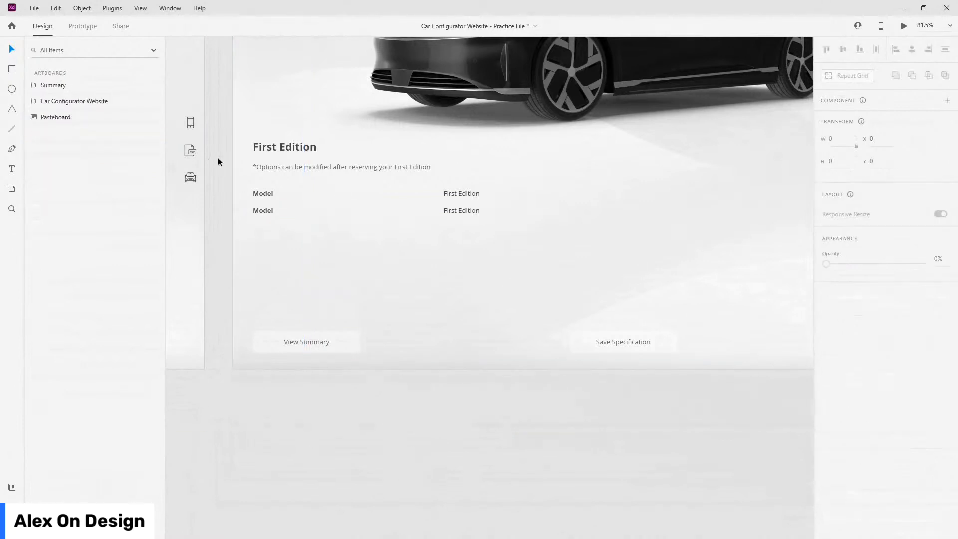
pyautogui.click(261, 212)
pyautogui.doubleClick(260, 212)
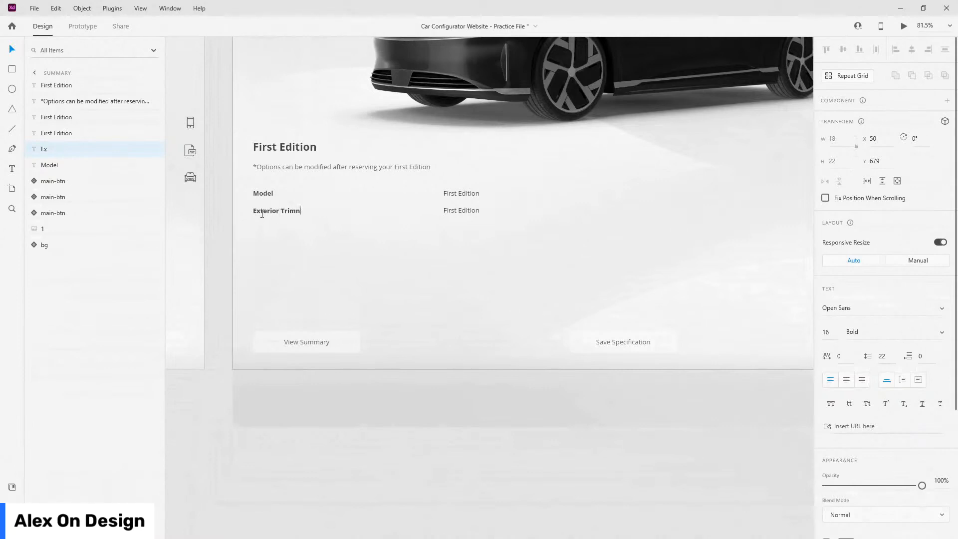
pyautogui.press('Escape')
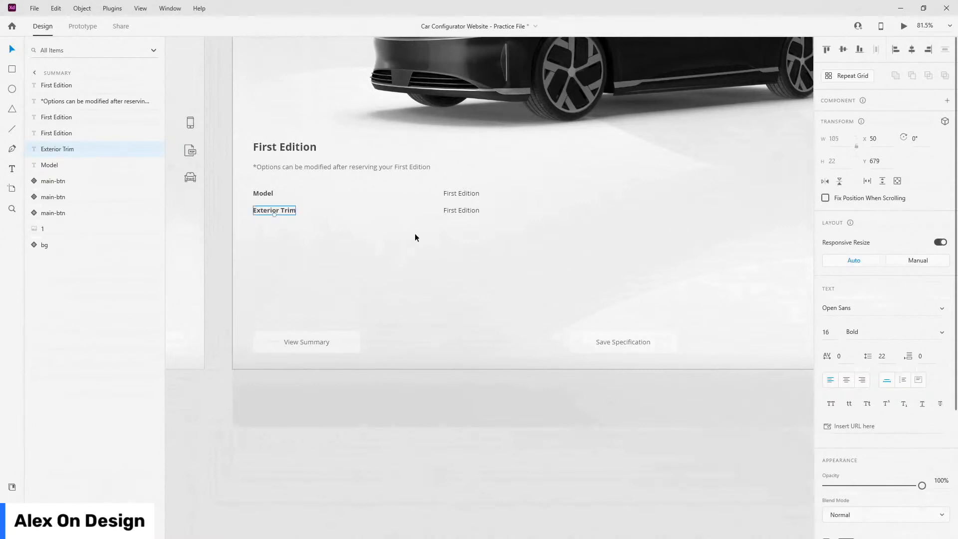
pyautogui.doubleClick(450, 211)
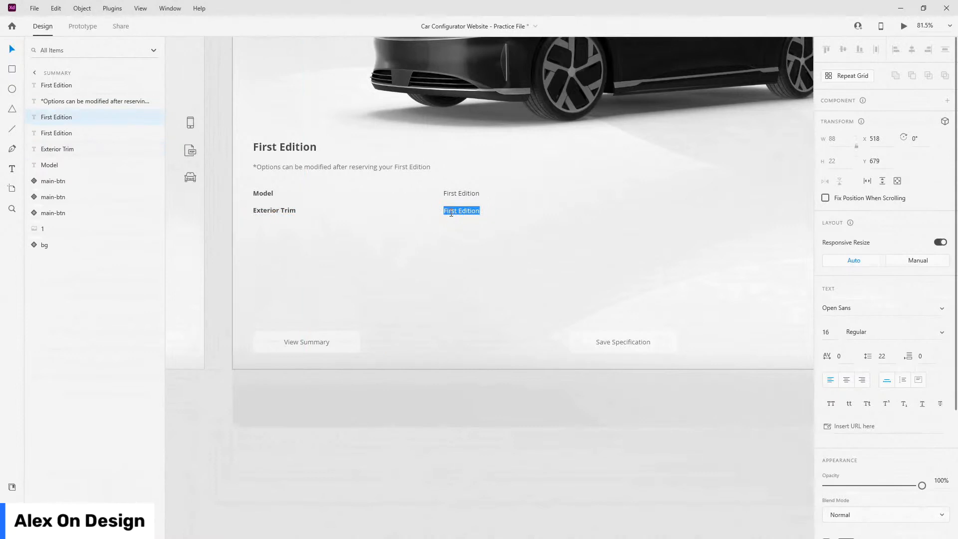
pyautogui.write('Chrome')
pyautogui.press('Escape')
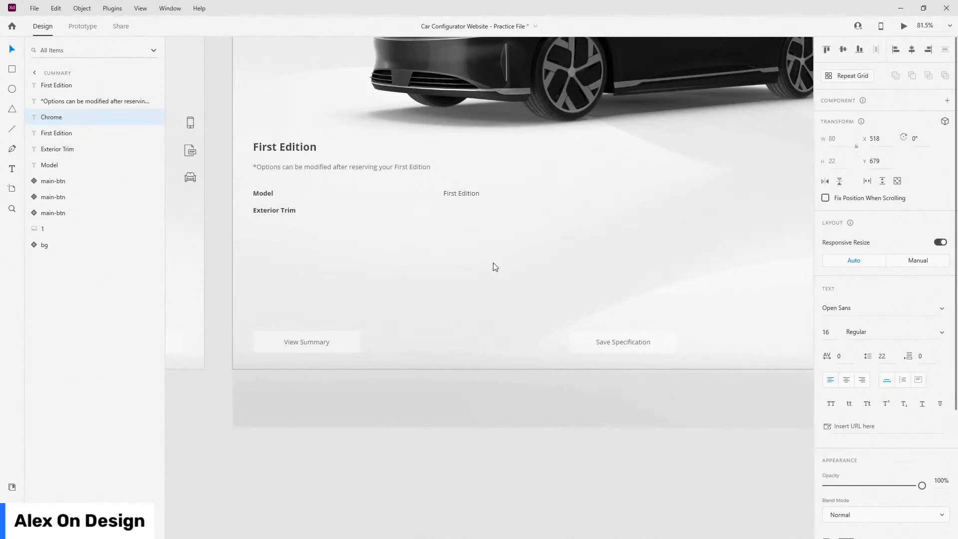
# - Duplicate the Chrome text, move the copy along the same line to X 1810, and right-align it
pyautogui.scroll(-3, 492, 262)
pyautogui.hotkey('ctrl', 'd')
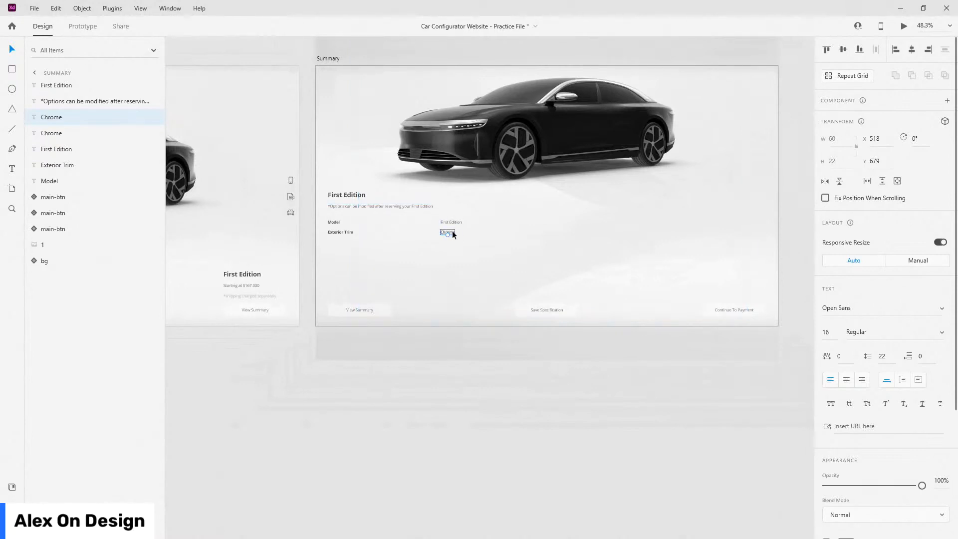
pyautogui.moveTo(448, 232); pyautogui.dragTo(763, 233)
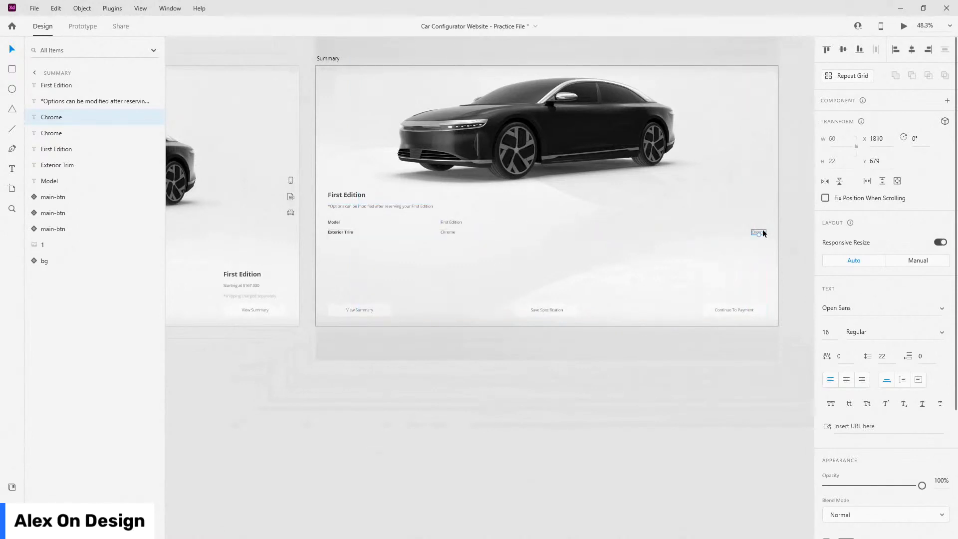
pyautogui.click(864, 383)
pyautogui.scroll(5, 777, 219)
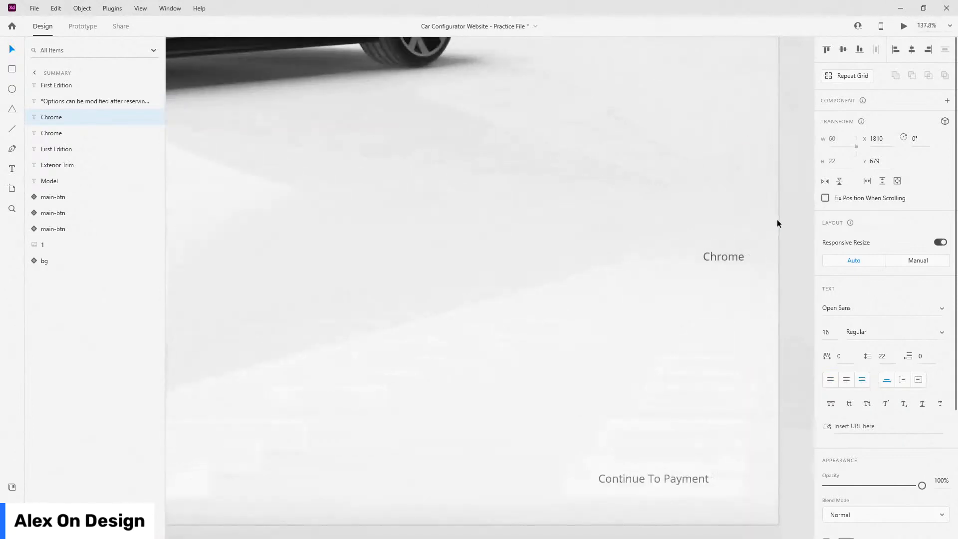
# - Change the right-aligned copy's text to "Included"
pyautogui.doubleClick(734, 257)
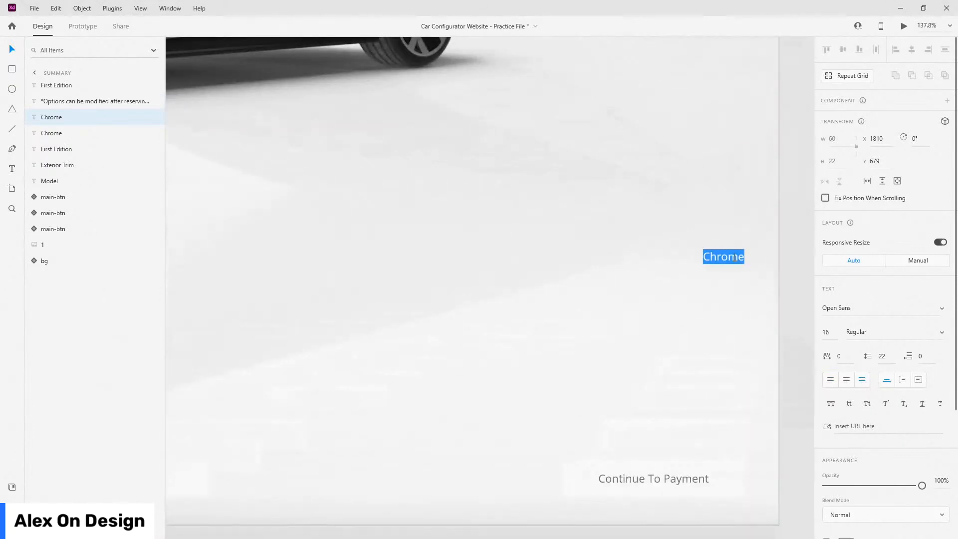
pyautogui.write('Included')
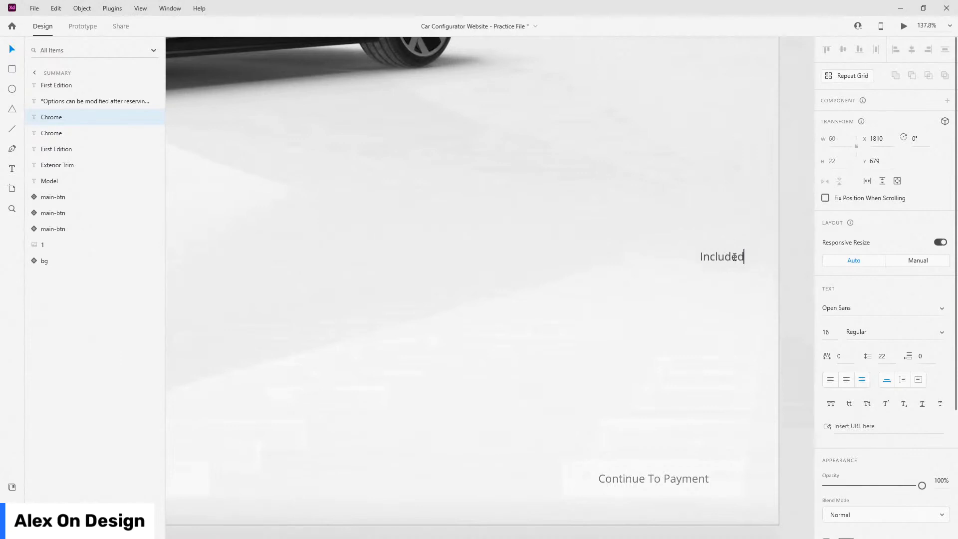
pyautogui.press('Escape')
pyautogui.scroll(-5, 710, 334)
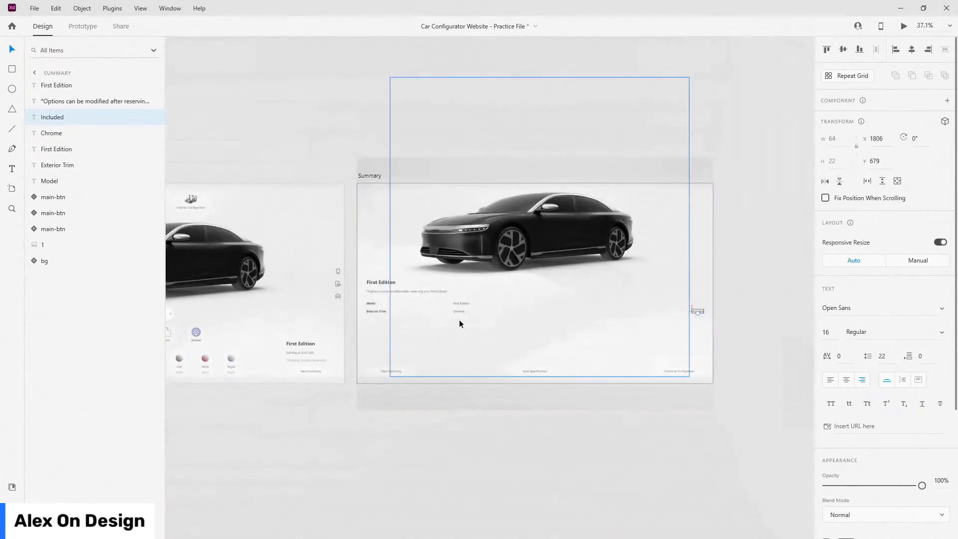
# - Move the First Edition and Chrome value texts together horizontally to X 585, keeping them on their rows
pyautogui.scroll(4, 458, 322)
pyautogui.click(465, 301)
pyautogui.keyDown('shift'); pyautogui.click(470, 286); pyautogui.keyUp('shift')
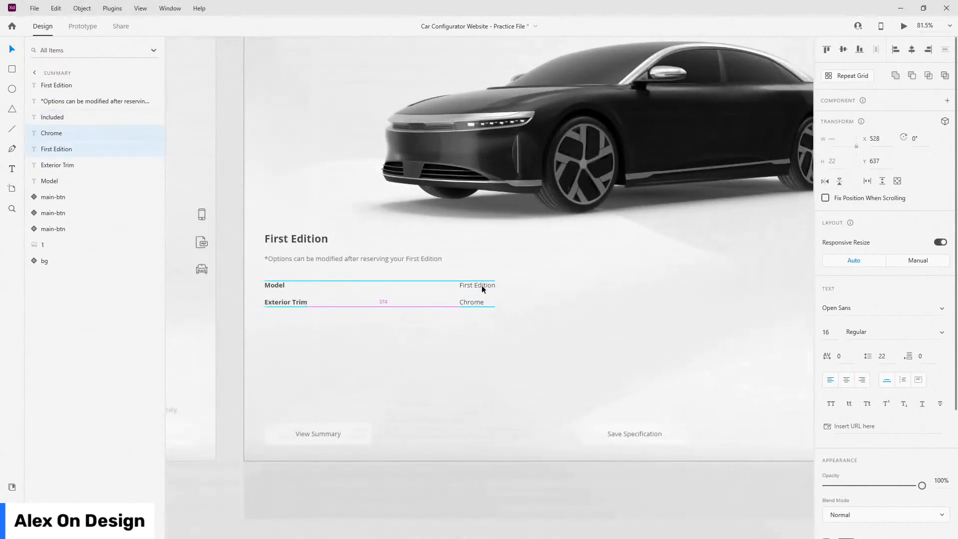
pyautogui.moveTo(481, 286); pyautogui.dragTo(499, 283)
pyautogui.scroll(-2, 348, 280)
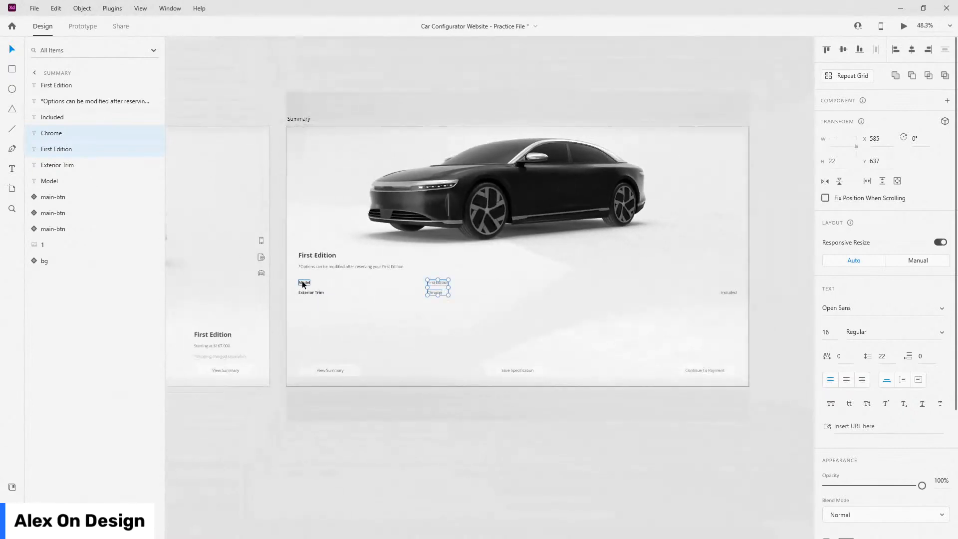
# - Group the Model label with its First Edition value and name the group "model"
pyautogui.click(303, 283)
pyautogui.keyDown('shift'); pyautogui.click(448, 282); pyautogui.keyUp('shift')
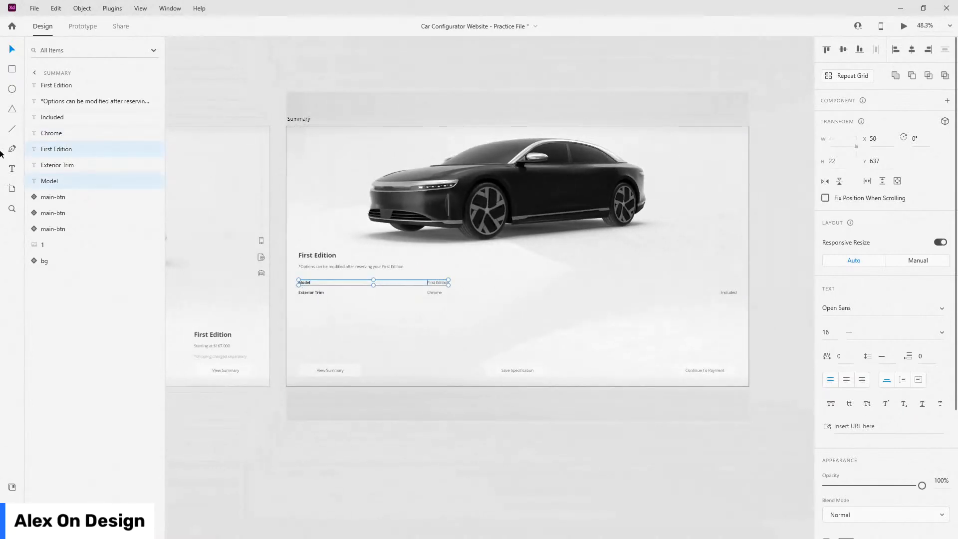
pyautogui.hotkey('ctrl', 'g')
pyautogui.doubleClick(51, 149)
pyautogui.write('model')
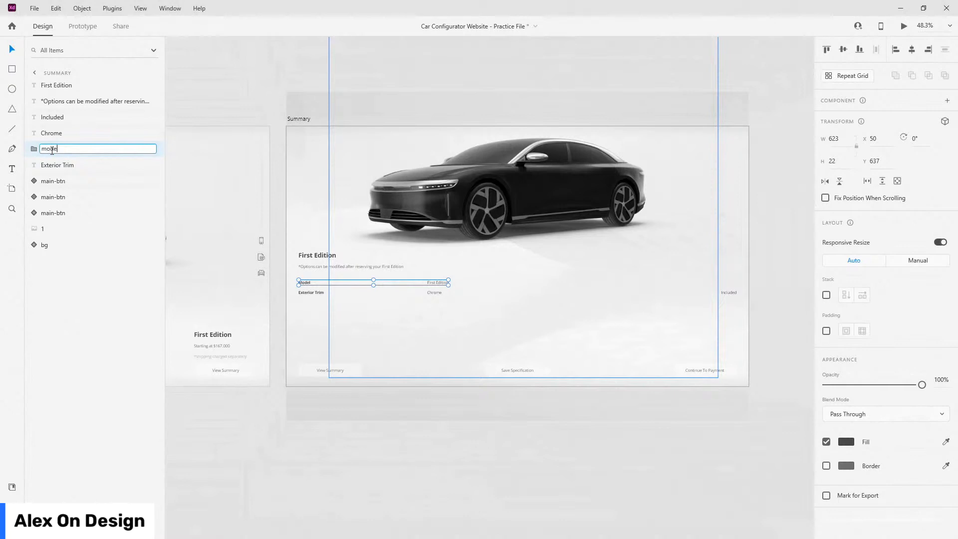
pyautogui.press('Return')
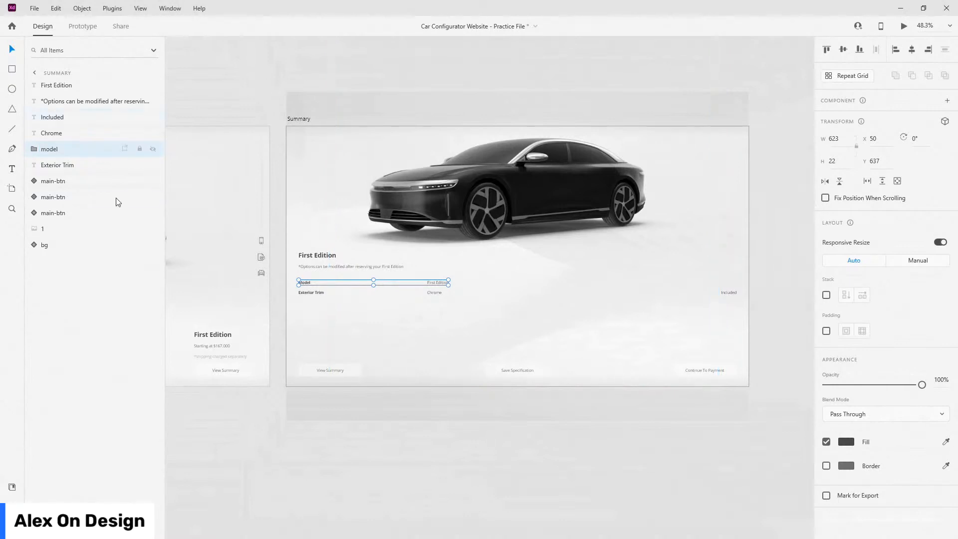
pyautogui.click(305, 292)
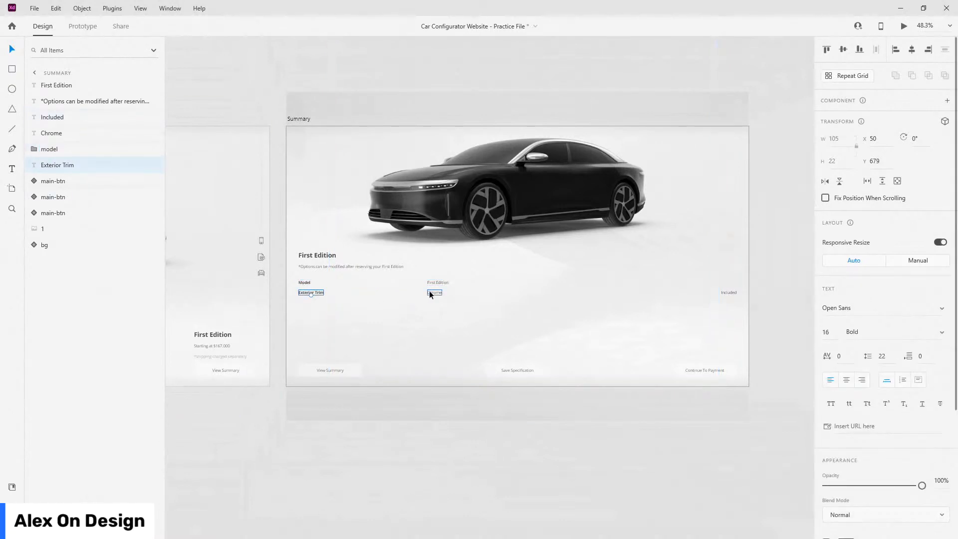
pyautogui.moveTo(70, 134); pyautogui.dragTo(70, 172)
pyautogui.click(57, 85)
pyautogui.moveTo(83, 137); pyautogui.dragTo(79, 156)
pyautogui.keyDown('shift'); pyautogui.click(78, 133); pyautogui.keyUp('shift')
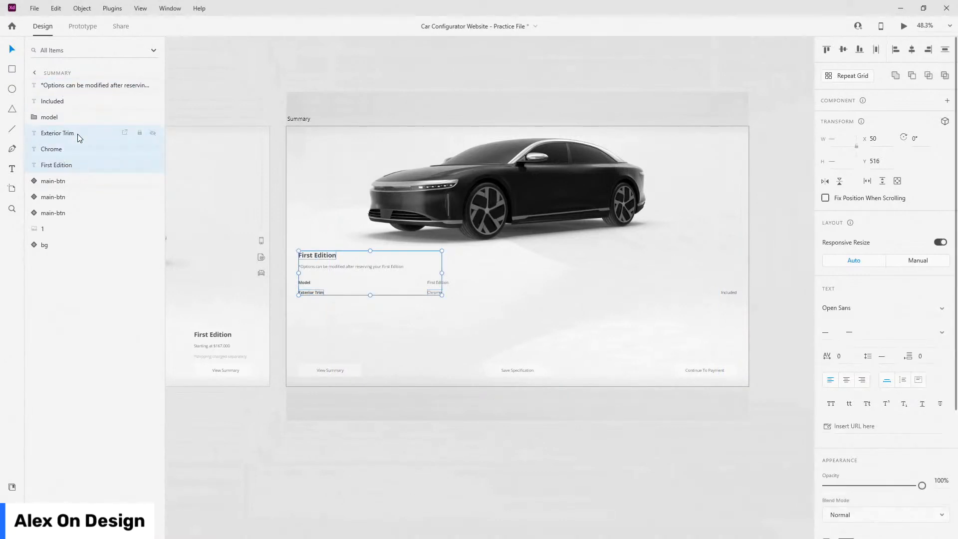
pyautogui.click(445, 514)
# - Group the Exterior Trim, Chrome and Included texts and name the group "exterior trim"
pyautogui.click(309, 291)
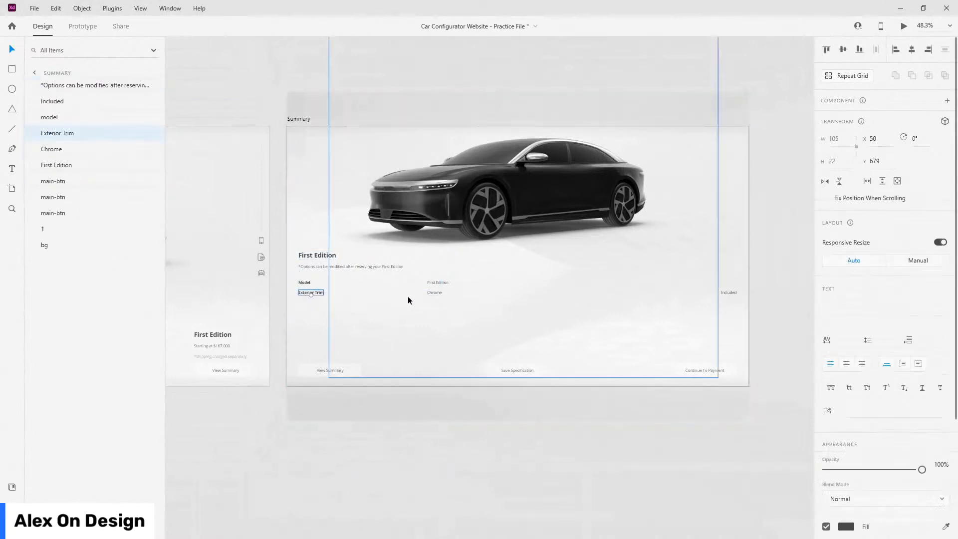
pyautogui.keyDown('shift'); pyautogui.click(434, 293); pyautogui.keyUp('shift')
pyautogui.keyDown('shift'); pyautogui.click(729, 293); pyautogui.keyUp('shift')
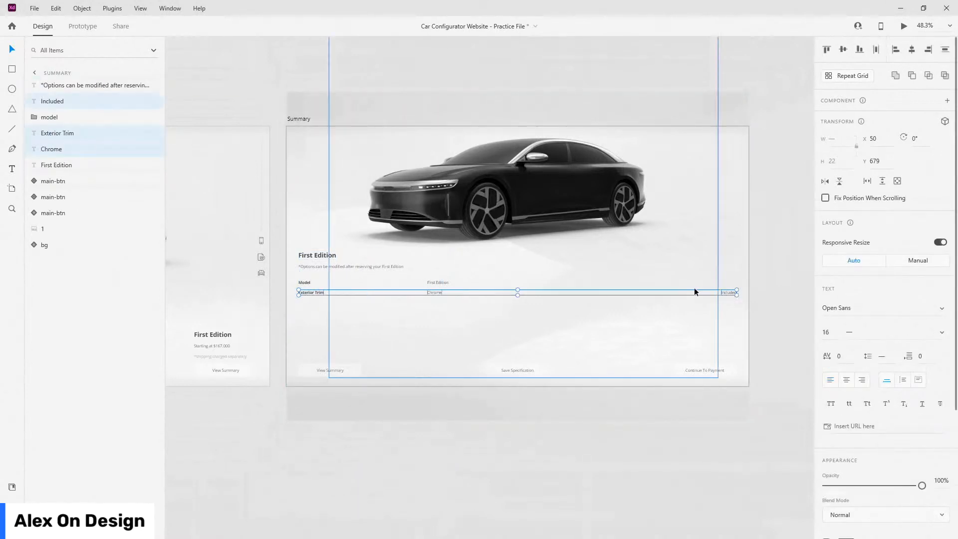
pyautogui.hotkey('ctrl', 'g')
pyautogui.doubleClick(48, 101)
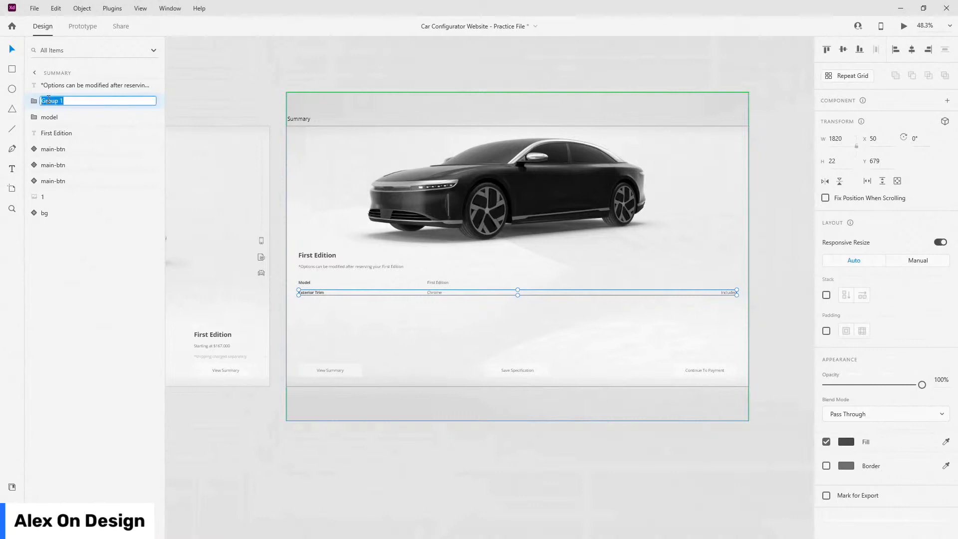
pyautogui.write('exterior trim')
pyautogui.press('Return')
# - Put the First Edition heading layer above the options note, group the two, and name the group "top text"
pyautogui.moveTo(48, 103); pyautogui.dragTo(64, 82)
pyautogui.keyDown('shift'); pyautogui.click(65, 102); pyautogui.keyUp('shift')
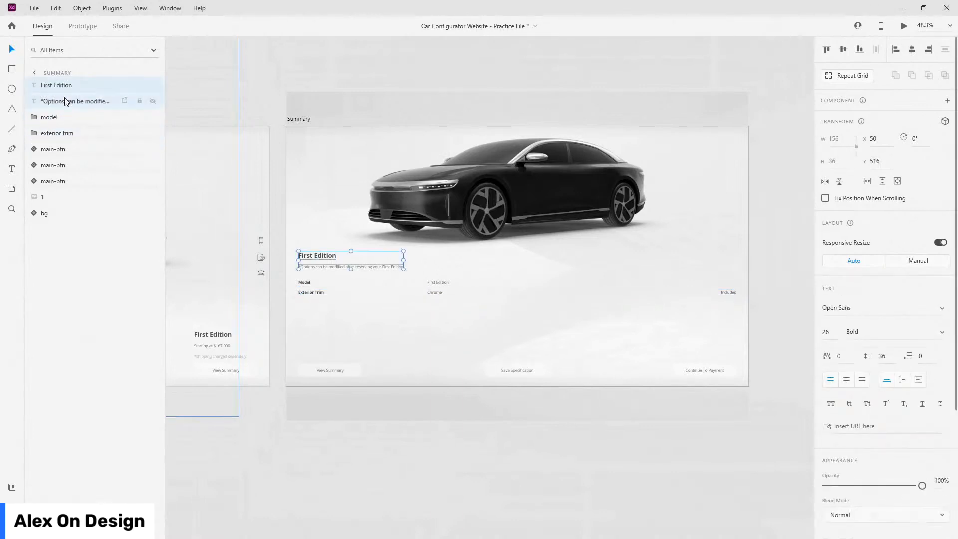
pyautogui.hotkey('ctrl', 'g')
pyautogui.doubleClick(47, 85)
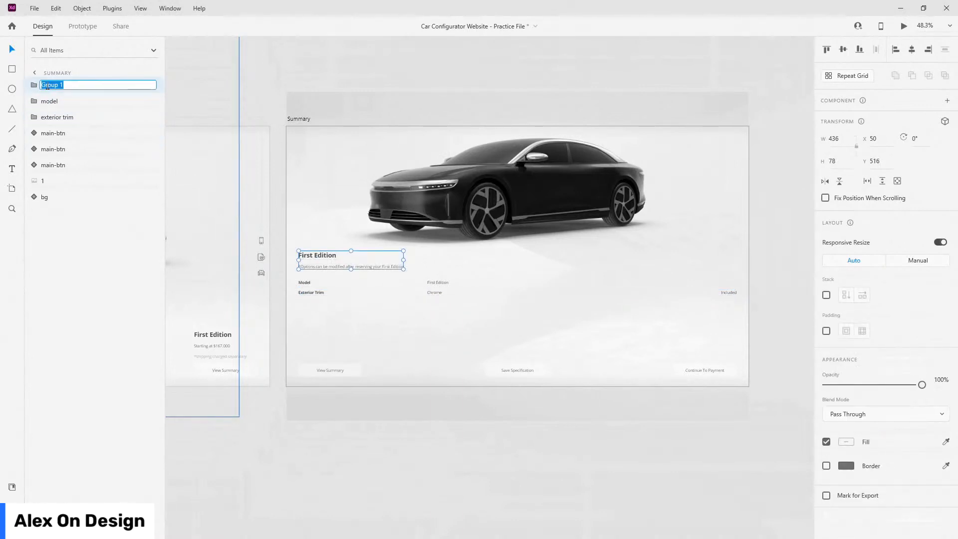
pyautogui.write('top text')
pyautogui.press('Return')
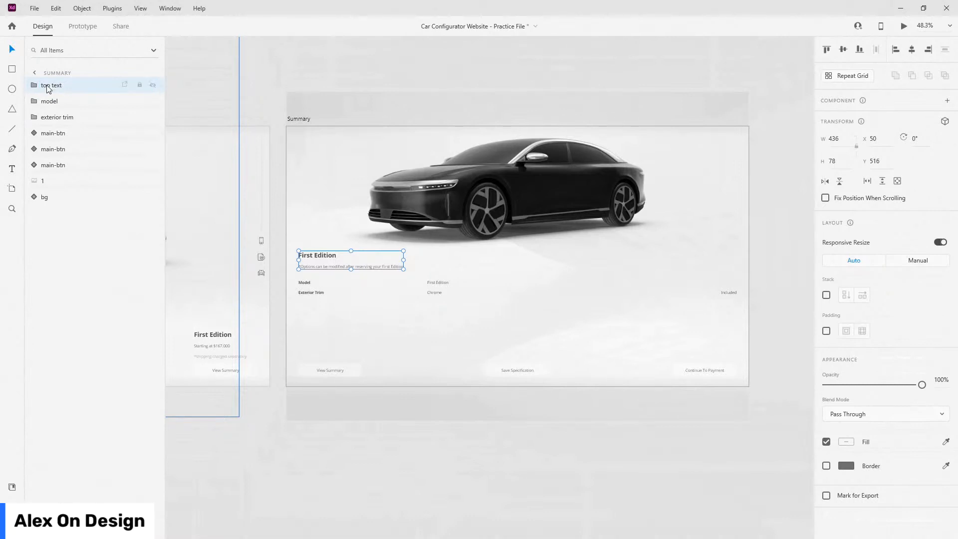
# - Group the model and exterior trim rows together and make the new group a vertical stack
pyautogui.click(305, 293)
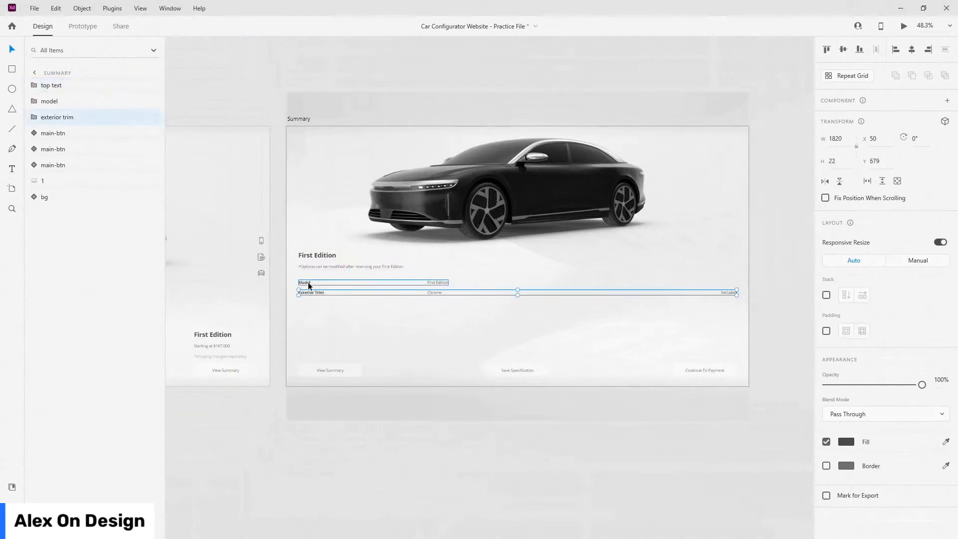
pyautogui.press('alt')
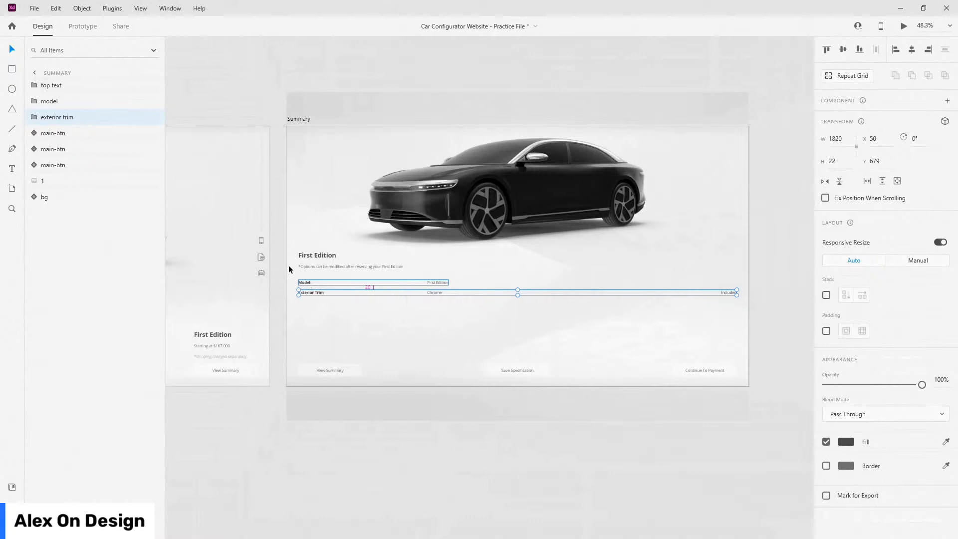
pyautogui.click(58, 100)
pyautogui.keyDown('shift'); pyautogui.click(66, 116); pyautogui.keyUp('shift')
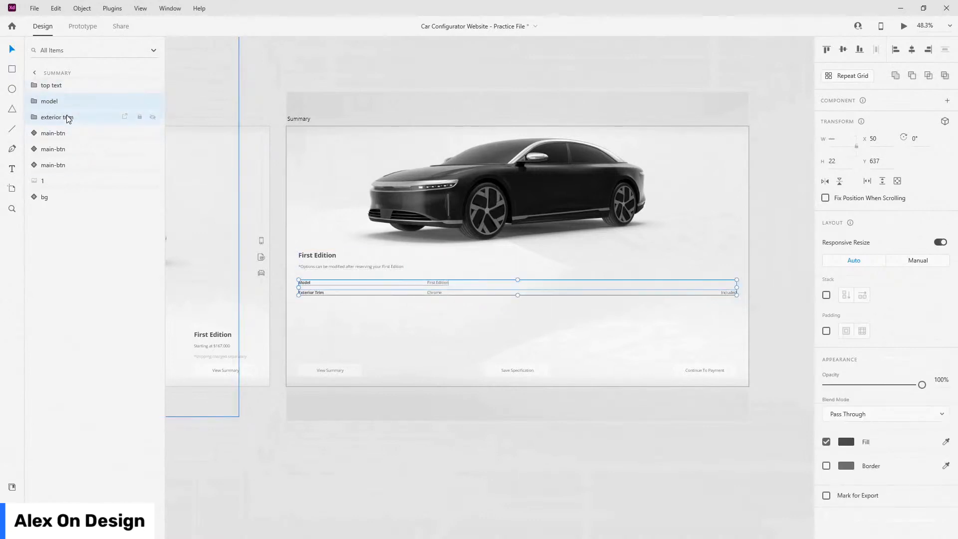
pyautogui.hotkey('ctrl', 'g')
pyautogui.click(826, 295)
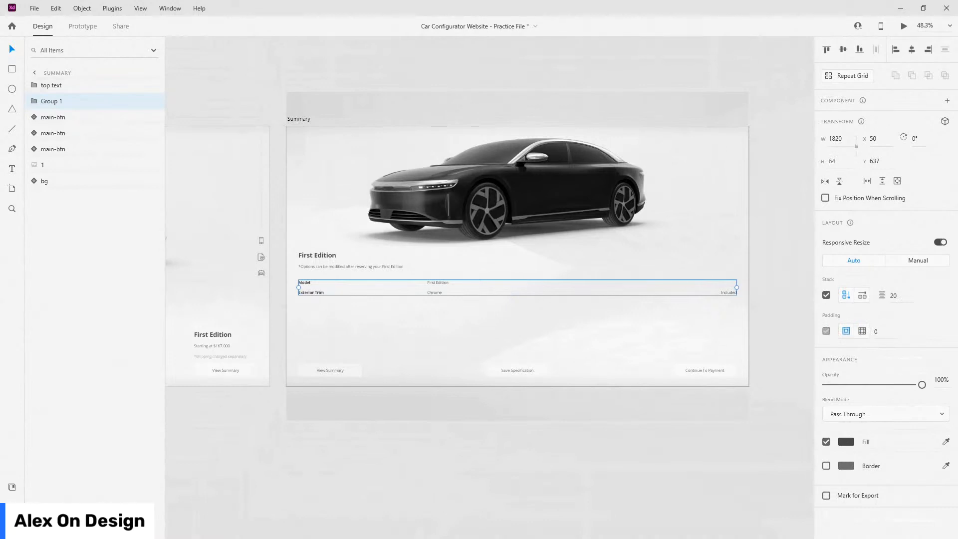
# - Duplicate the exterior trim row five times inside the stacked group
pyautogui.click(29, 101)
pyautogui.click(64, 133)
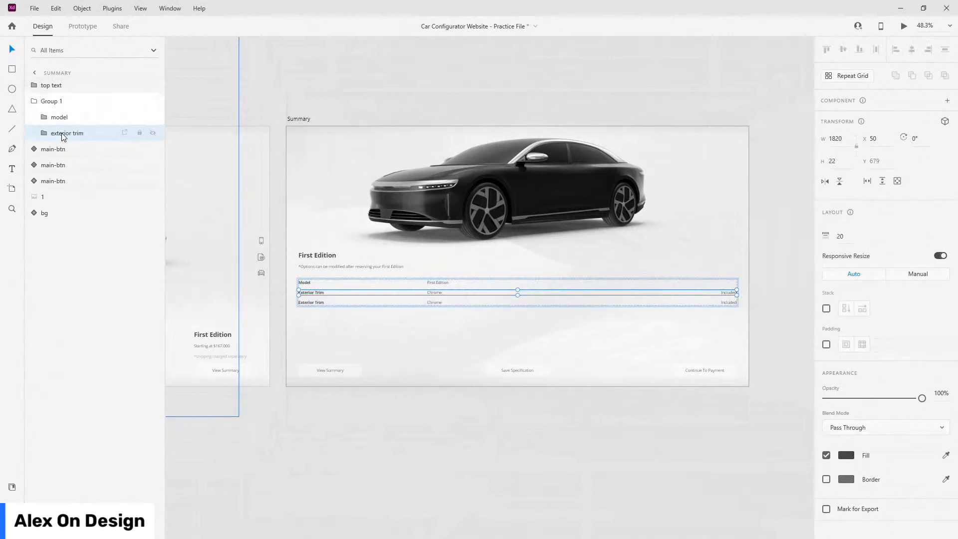
pyautogui.hotkey('ctrl', 'd')
pyautogui.hotkey('ctrl', 'd')
pyautogui.hotkey('ctrl', 'd')
pyautogui.hotkey('ctrl', 'd')
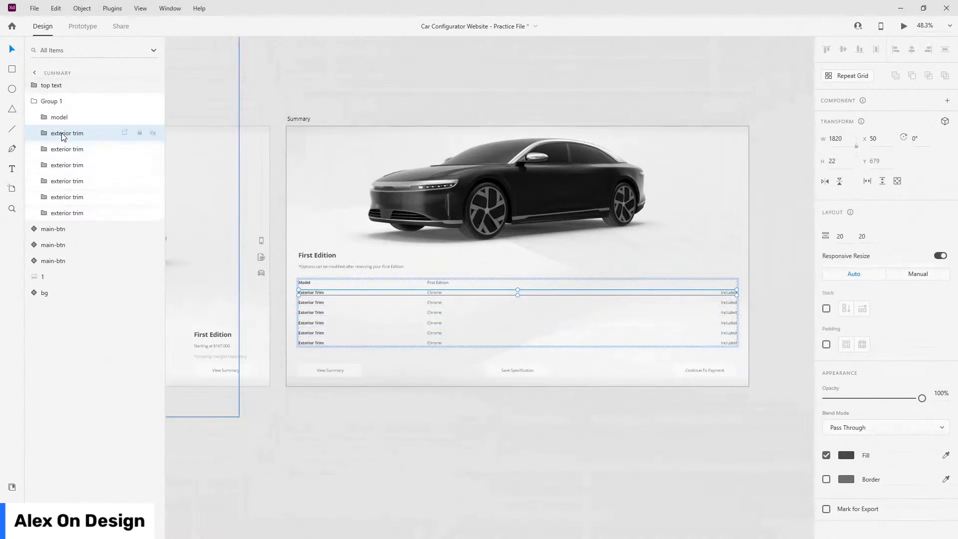
# - Change the label of the first duplicated Exterior Trim row to "Color" and rename its group "color"
pyautogui.scroll(5, 322, 334)
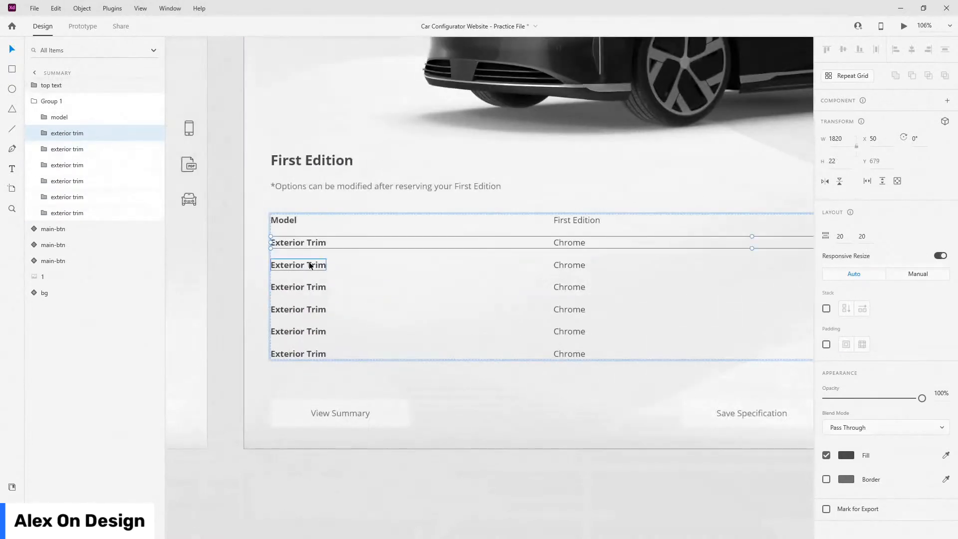
pyautogui.doubleClick(309, 262)
pyautogui.write('Color')
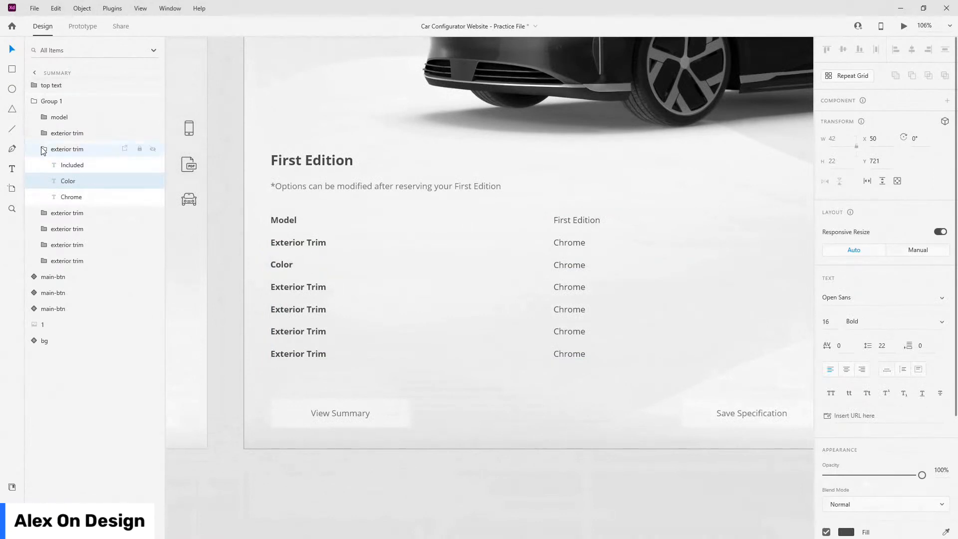
pyautogui.doubleClick(73, 149)
pyautogui.write('co')
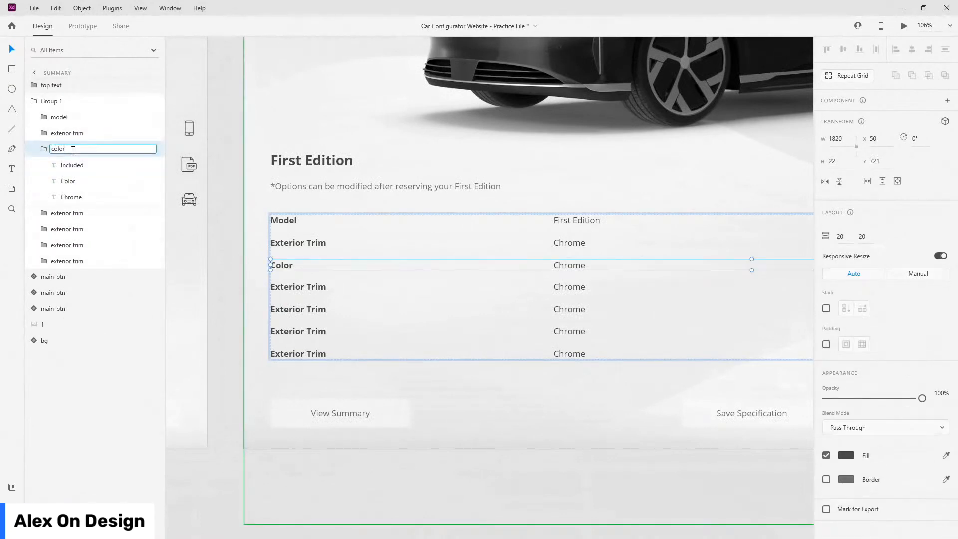
pyautogui.write('lor')
pyautogui.press('Return')
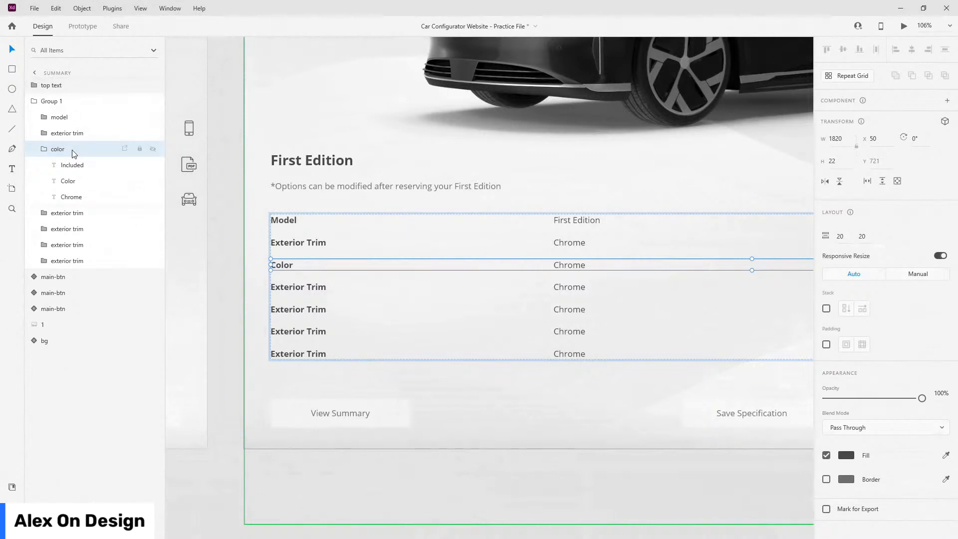
# - Change the Exterior Trim label directly below Color to "Wheels" and rename that row's group "wheels"
pyautogui.doubleClick(302, 283)
pyautogui.doubleClick(303, 282)
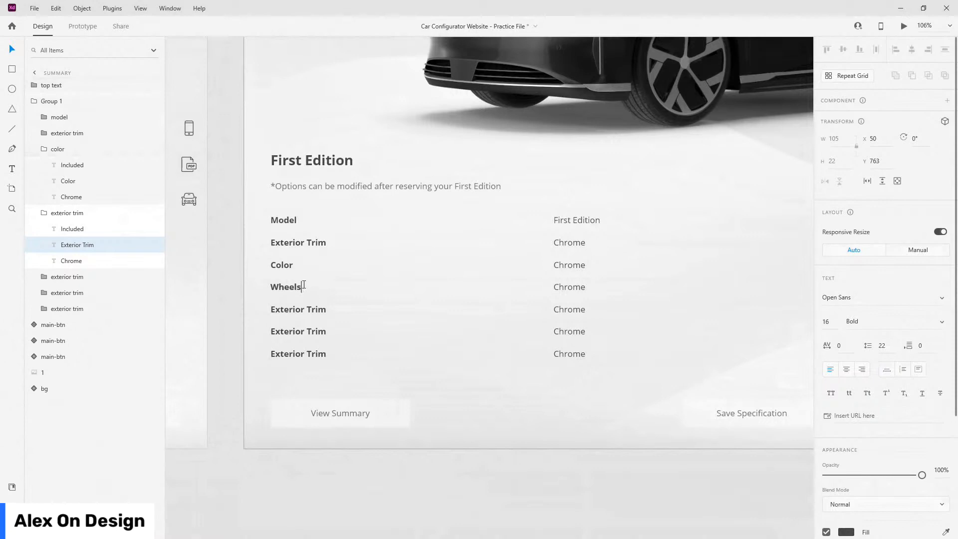
pyautogui.doubleClick(67, 213)
pyautogui.write('wh')
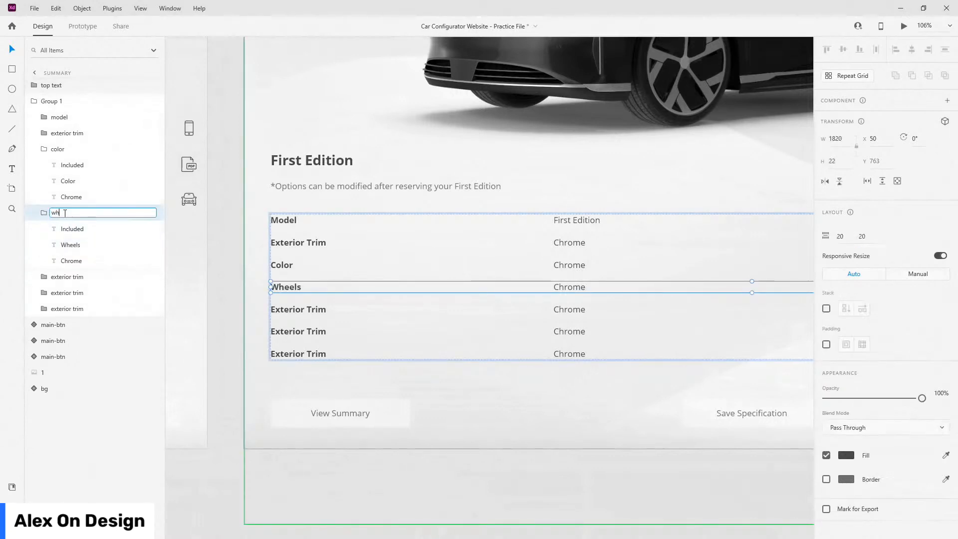
pyautogui.write('eels')
pyautogui.press('Return')
# - Change the Exterior Trim label directly below Wheels to "Interior"
pyautogui.doubleClick(317, 310)
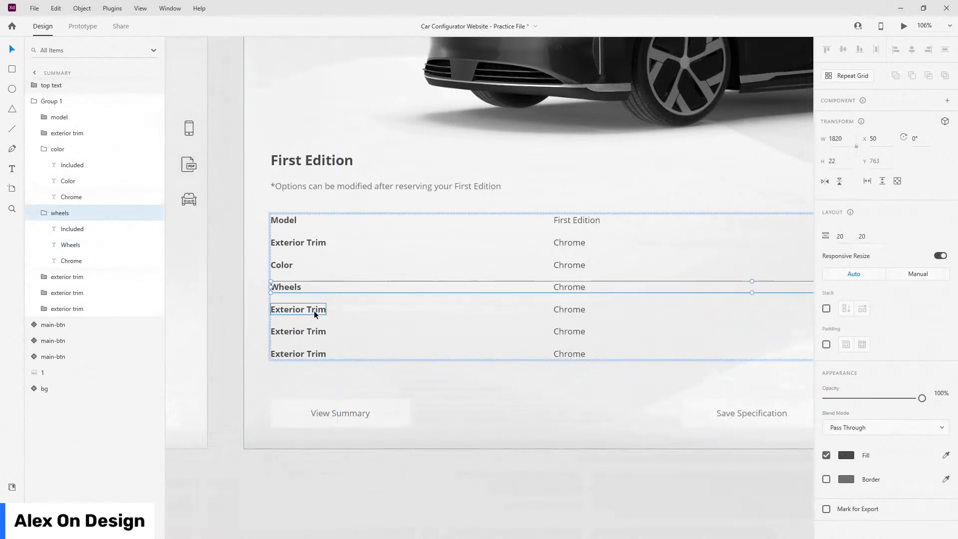
pyautogui.doubleClick(316, 310)
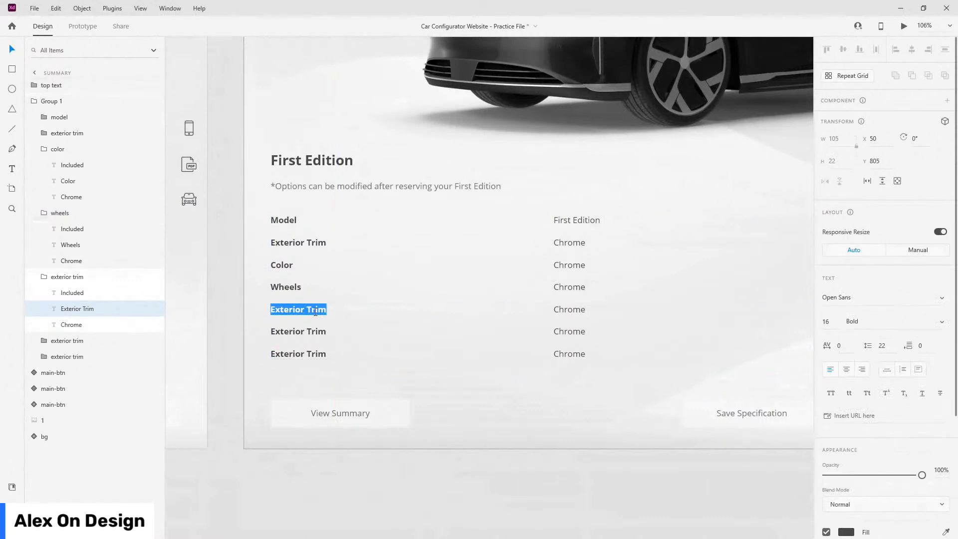
pyautogui.write('Interior')
pyautogui.press('Escape')
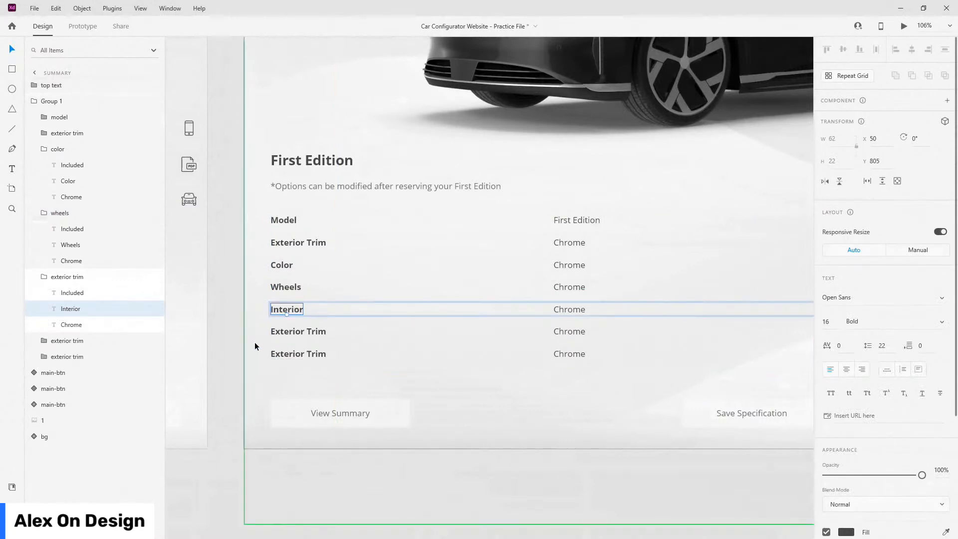
# - Change the label below Interior to "Shipping to your location" and apply the regular Open Sans 16pt character style to it
pyautogui.doubleClick(289, 331)
pyautogui.doubleClick(289, 331)
pyautogui.write('Shi')
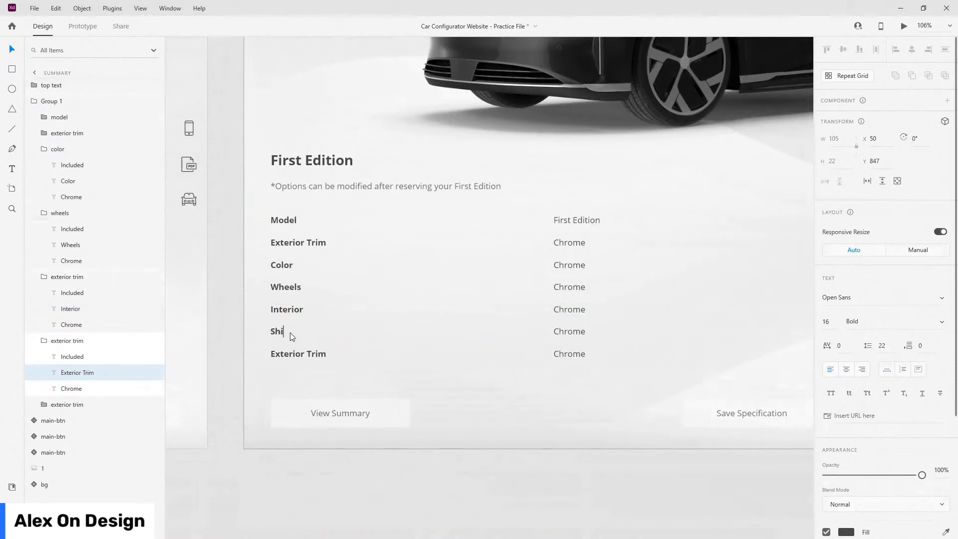
pyautogui.write('pping to your location')
pyautogui.press('Escape')
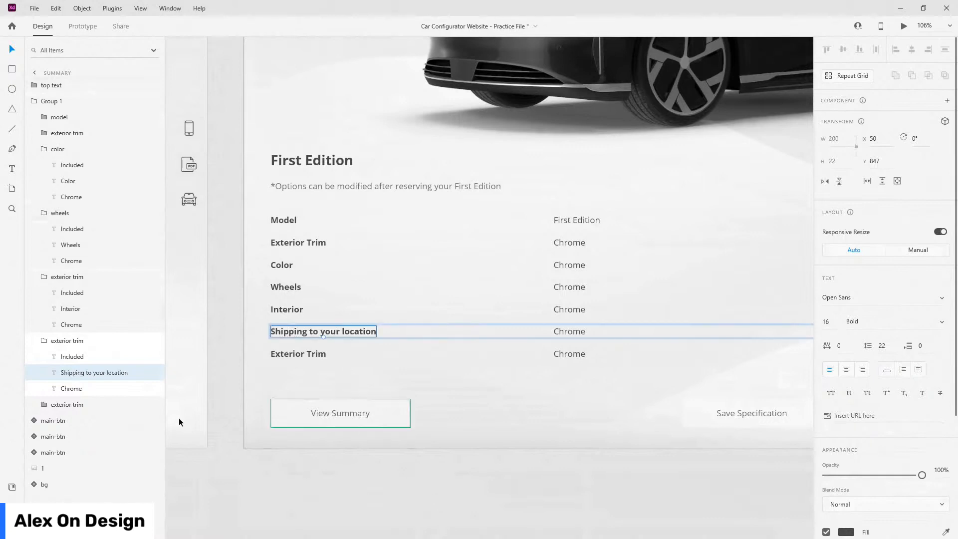
pyautogui.click(12, 486)
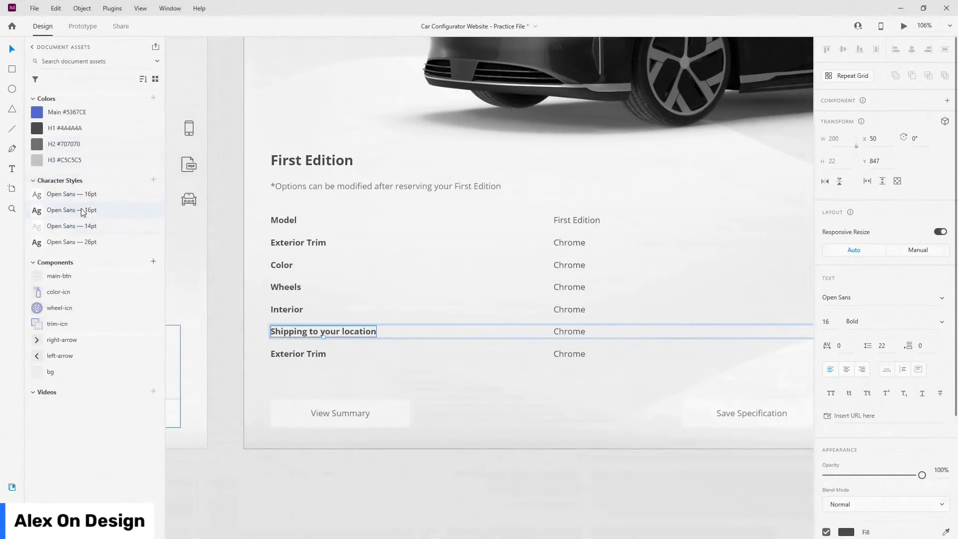
pyautogui.click(85, 194)
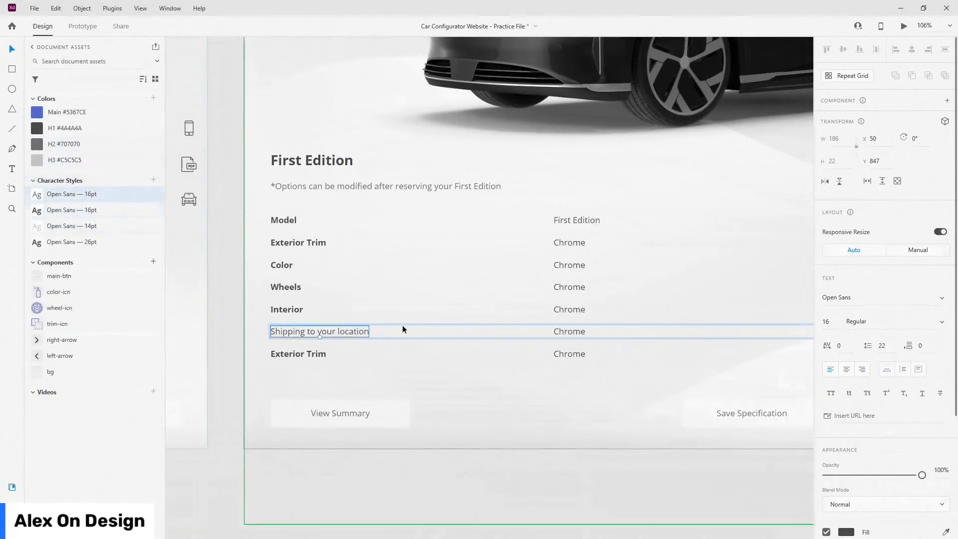
# - Change the last row's Exterior Trim label to "Total Price"
pyautogui.click(309, 354)
pyautogui.doubleClick(310, 354)
pyautogui.write('Total Price')
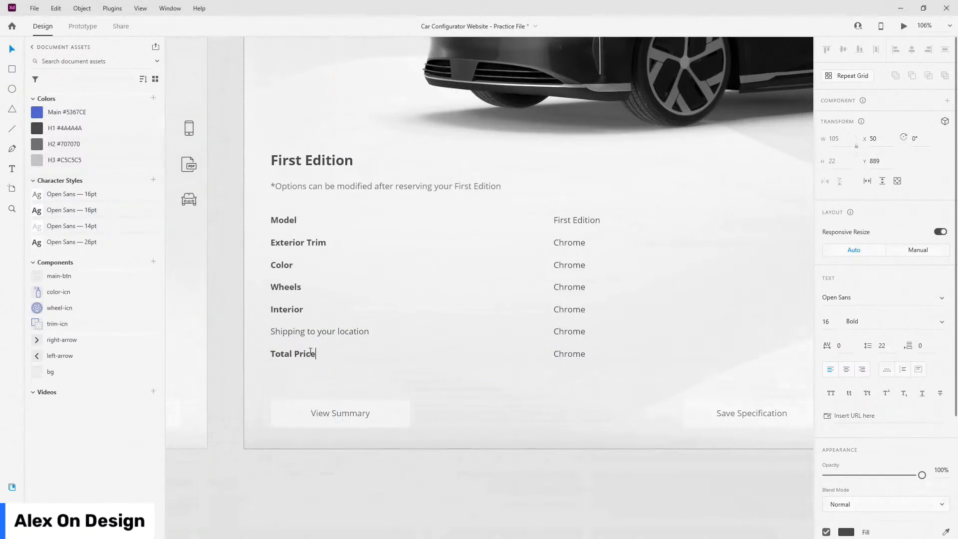
pyautogui.press('Escape')
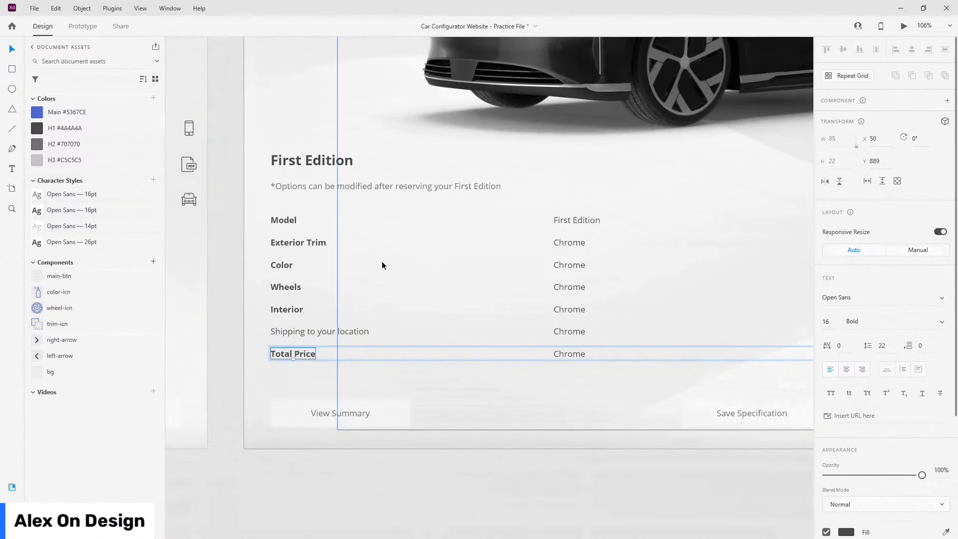
# - Delete the Chrome value texts from the Shipping to your location and Total Price rows
pyautogui.scroll(-5, 272, 289)
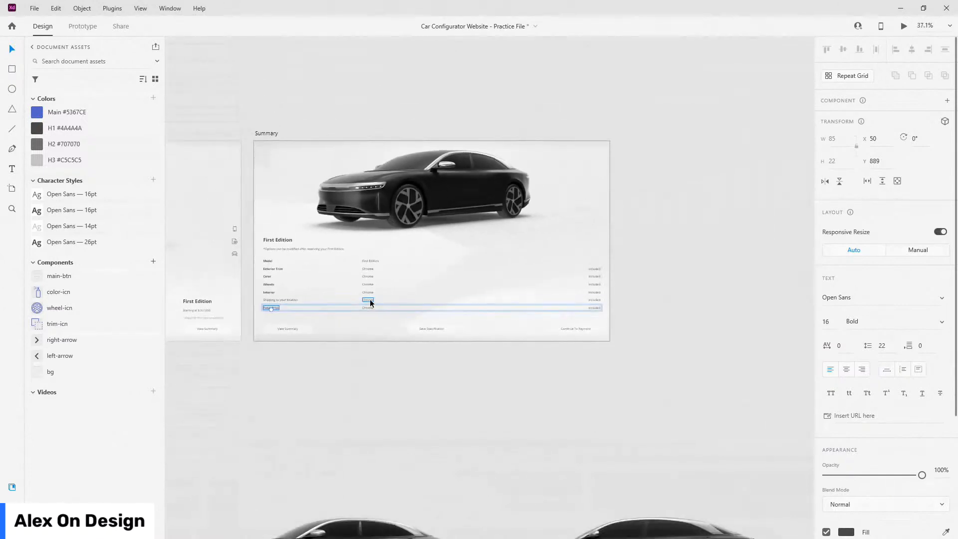
pyautogui.click(370, 300)
pyautogui.press('Delete')
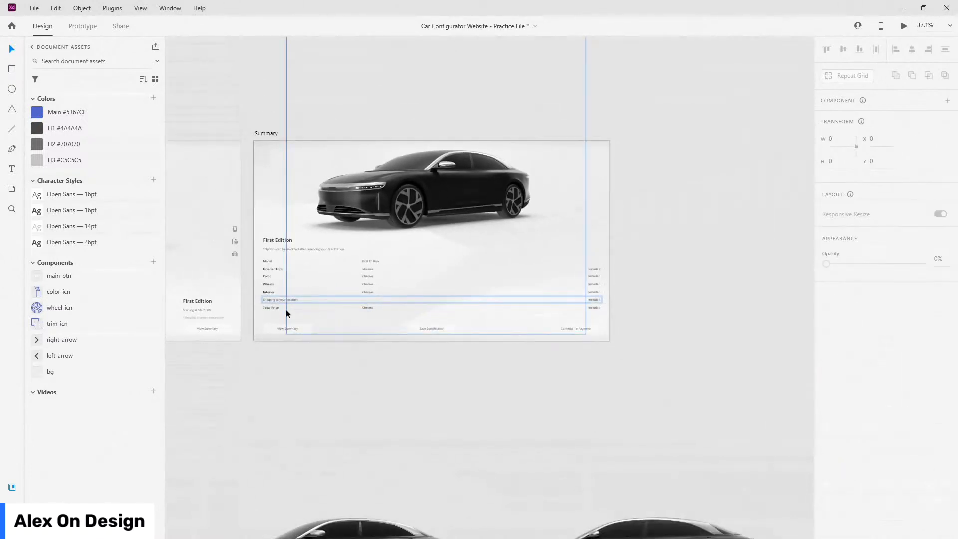
pyautogui.keyDown('ctrl'); pyautogui.click(369, 307); pyautogui.keyUp('ctrl')
pyautogui.press('Delete')
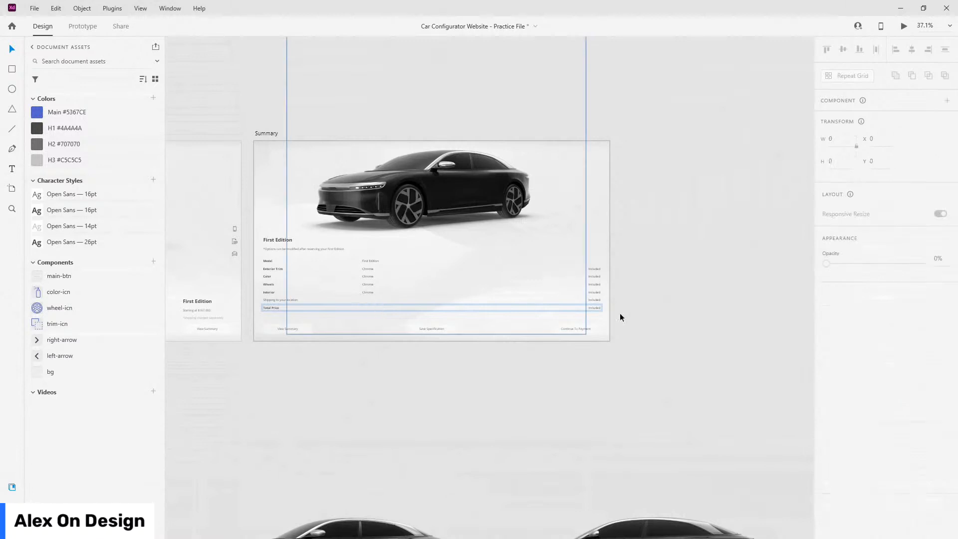
# - Replace the Included text in the Shipping to your location row with "$8.500"
pyautogui.scroll(5, 614, 304)
pyautogui.scroll(2, 567, 301)
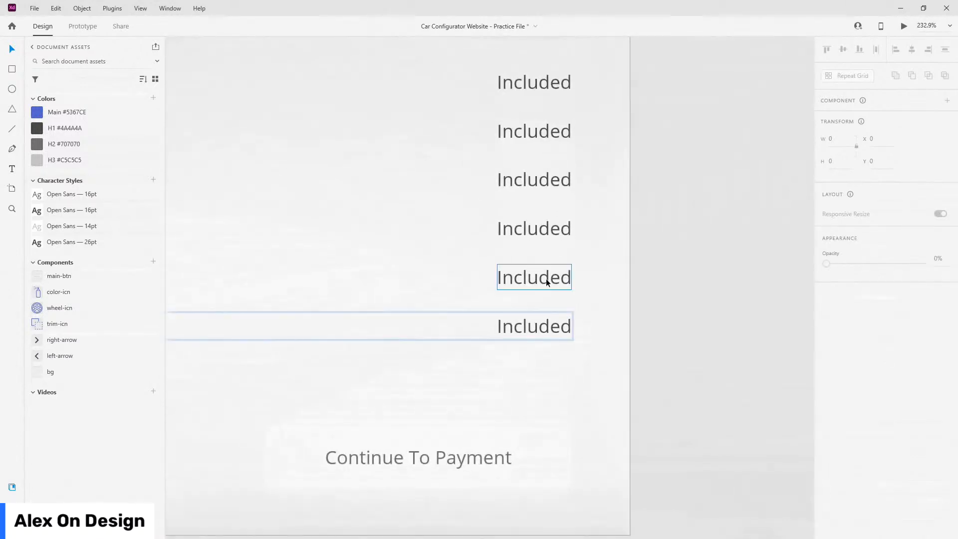
pyautogui.doubleClick(548, 283)
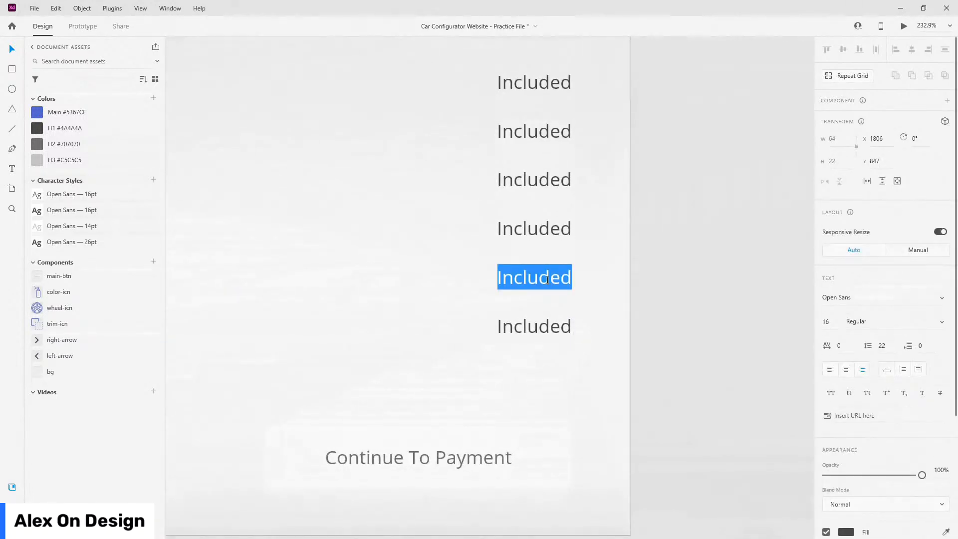
pyautogui.write('$')
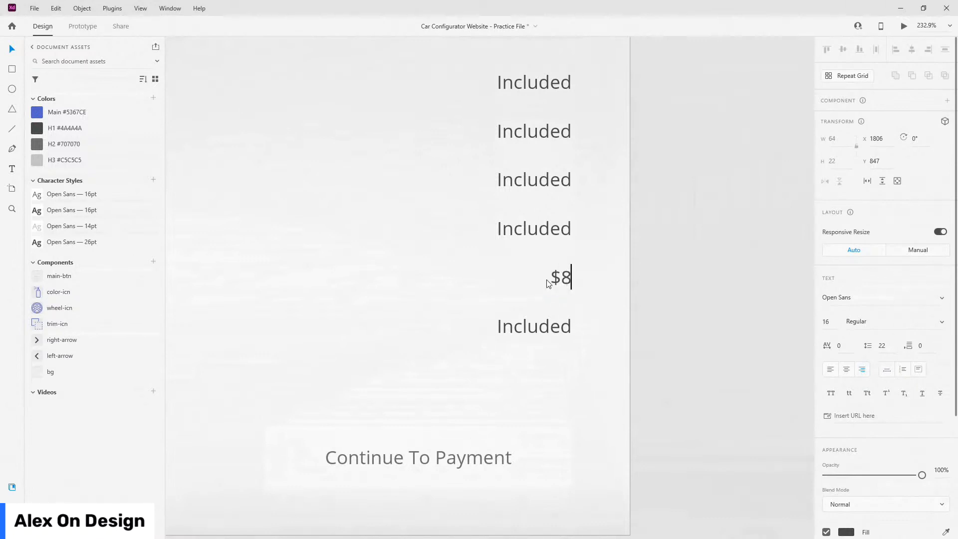
pyautogui.write('85')
pyautogui.press('BackSpace')
pyautogui.write('.500')
pyautogui.press('Escape')
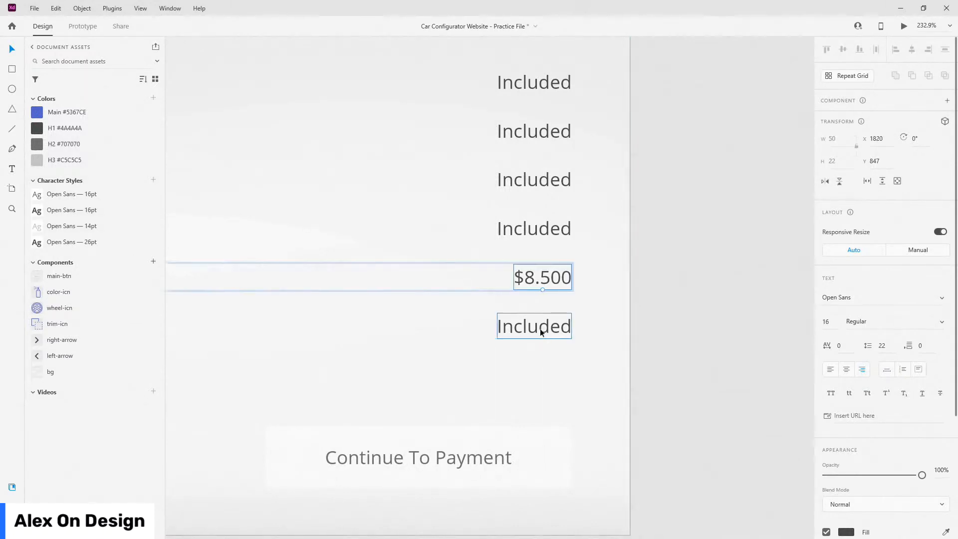
# - Apply the bold Open Sans 16pt character style to the Total Price row's Included text and change it to "$175.500"
pyautogui.doubleClick(543, 333)
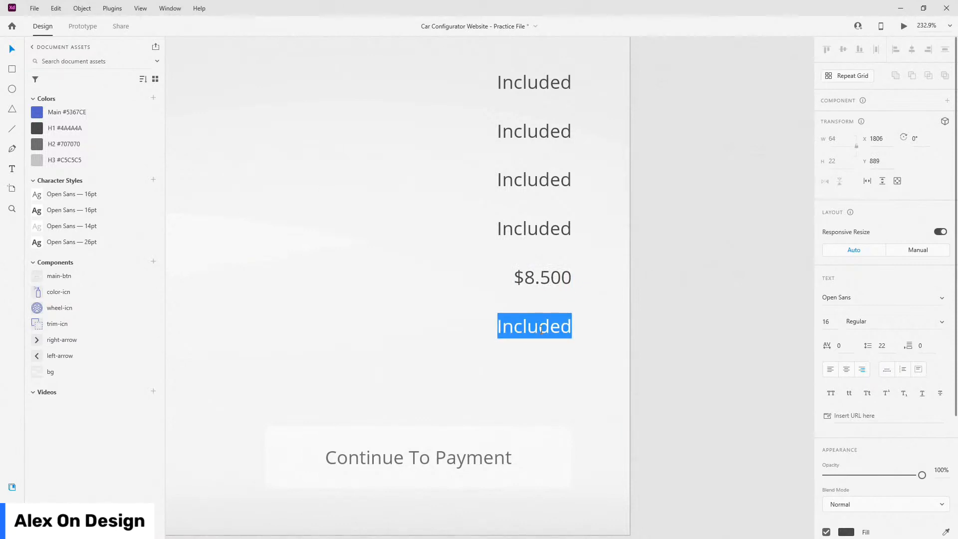
pyautogui.press('Escape')
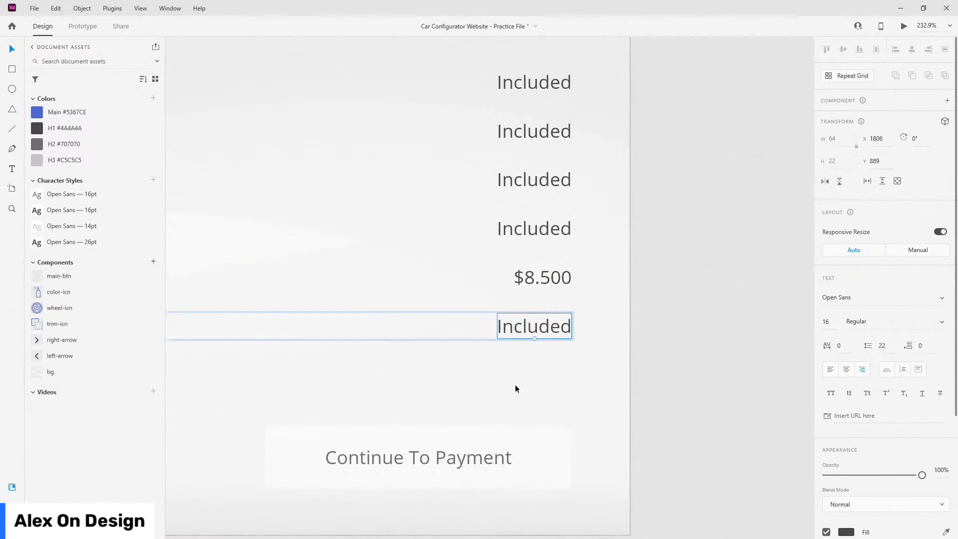
pyautogui.click(66, 214)
pyautogui.doubleClick(535, 331)
pyautogui.doubleClick(535, 331)
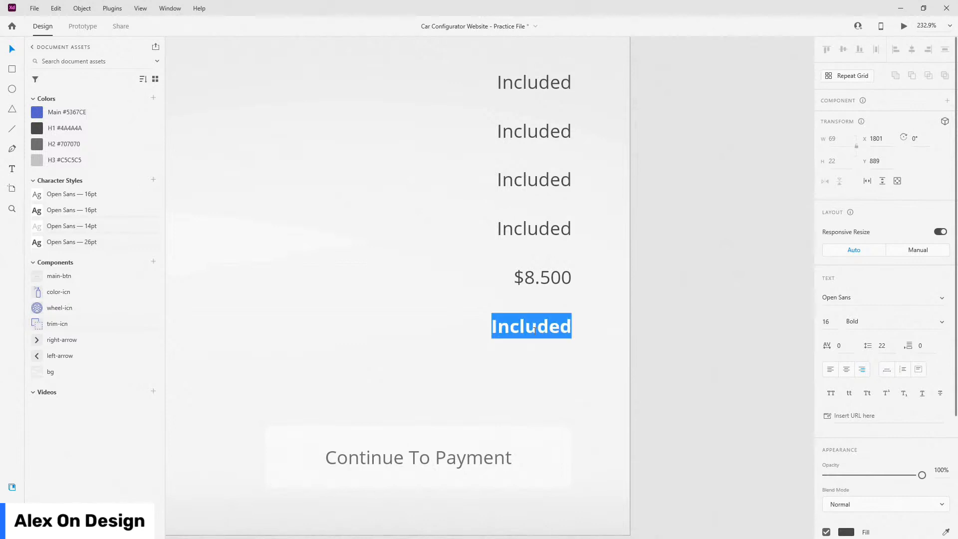
pyautogui.write('$175.500')
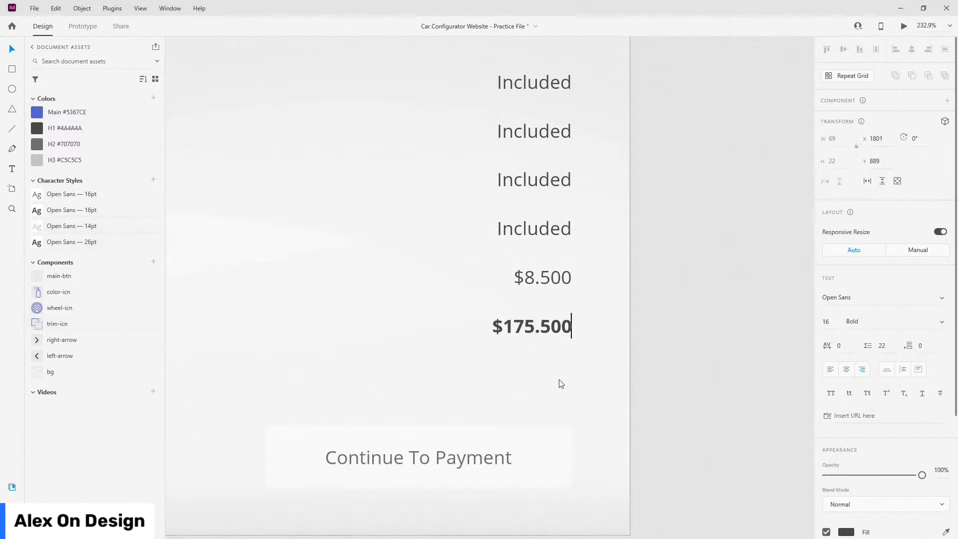
pyautogui.press('Escape')
# - Replace the Included text in the Exterior Trim row with "First Edition"
pyautogui.scroll(-5, 630, 295)
pyautogui.scroll(3, 616, 282)
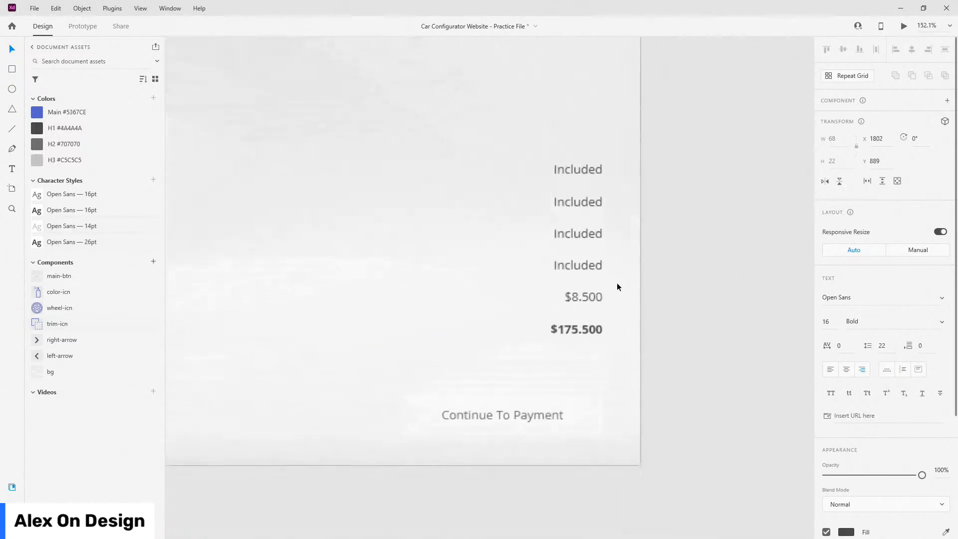
pyautogui.scroll(3, 616, 282)
pyautogui.click(578, 256)
pyautogui.doubleClick(579, 256)
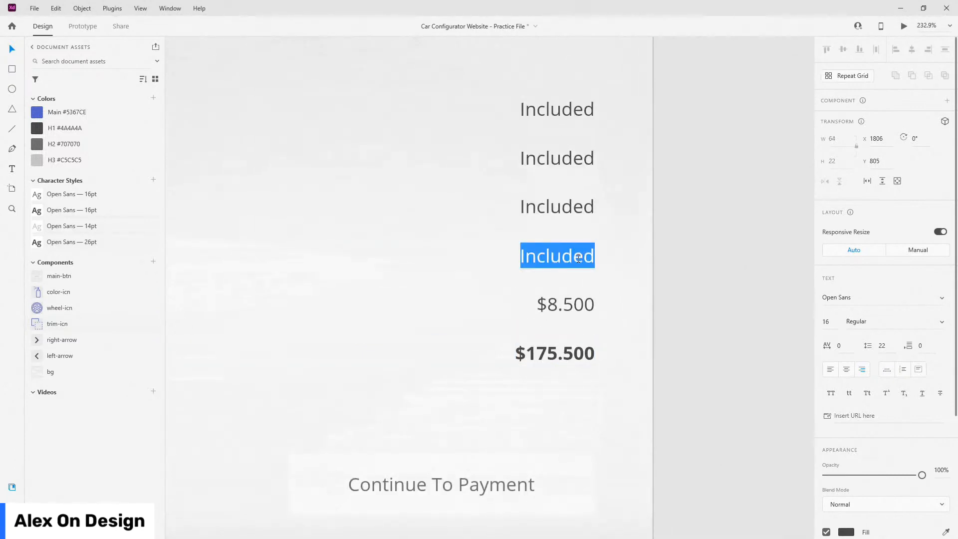
pyautogui.press('Escape')
pyautogui.doubleClick(573, 114)
pyautogui.write('First Edition')
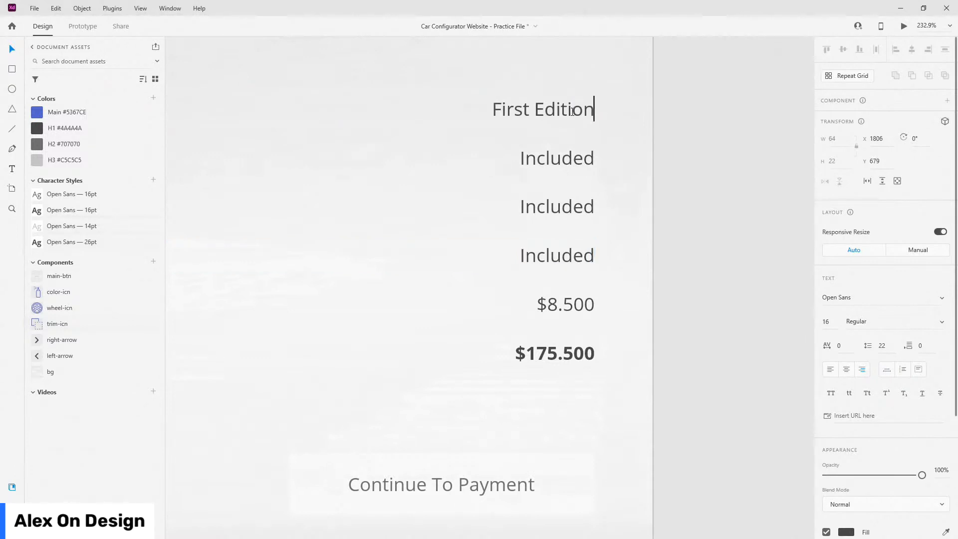
# - Change the price text at the end of the Exterior Trim row back to "Included"
pyautogui.press('Escape')
pyautogui.scroll(-5, 603, 204)
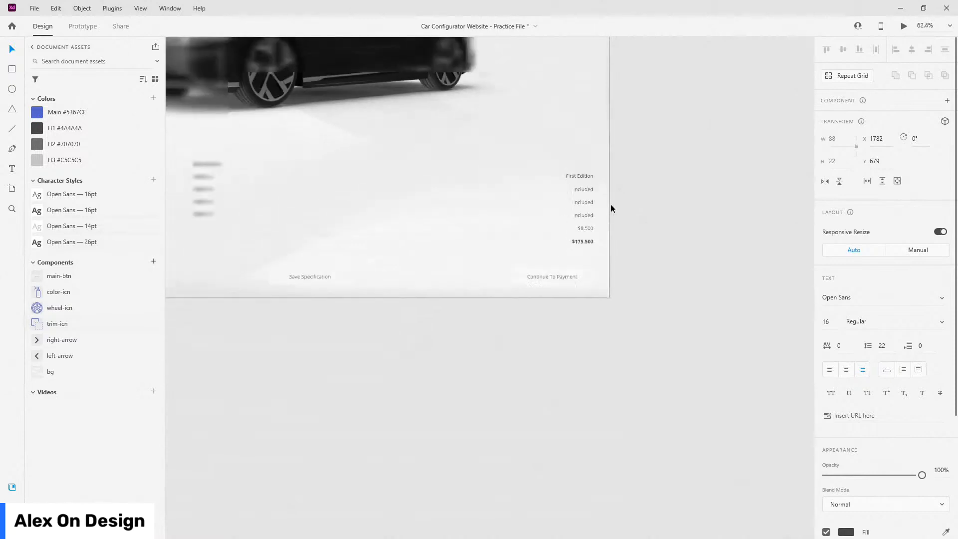
pyautogui.scroll(-2, 610, 204)
pyautogui.scroll(6, 334, 195)
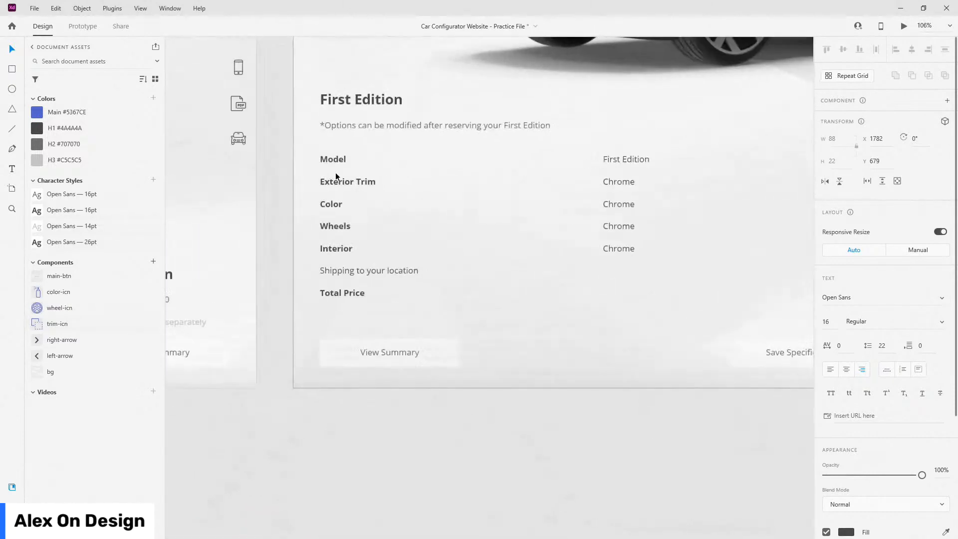
pyautogui.scroll(-4, 259, 188)
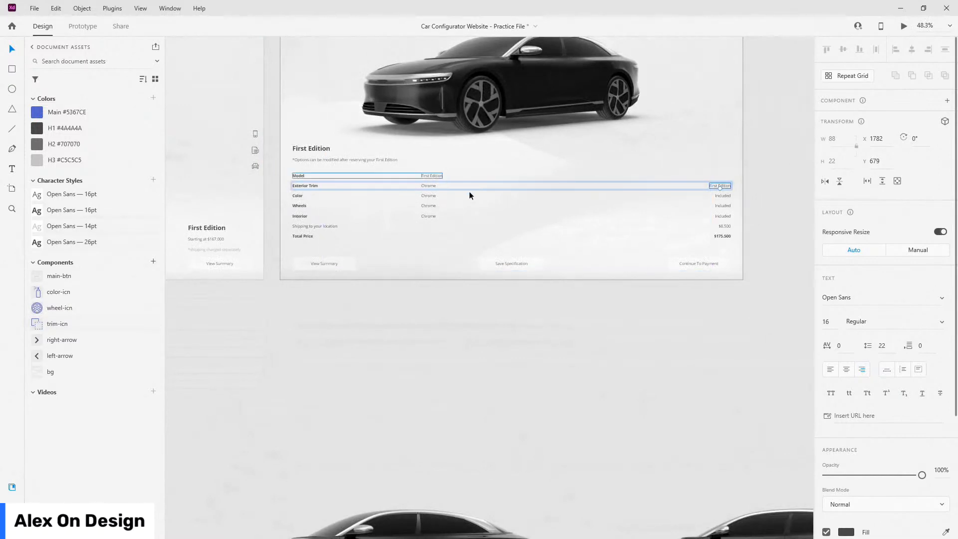
pyautogui.click(428, 174)
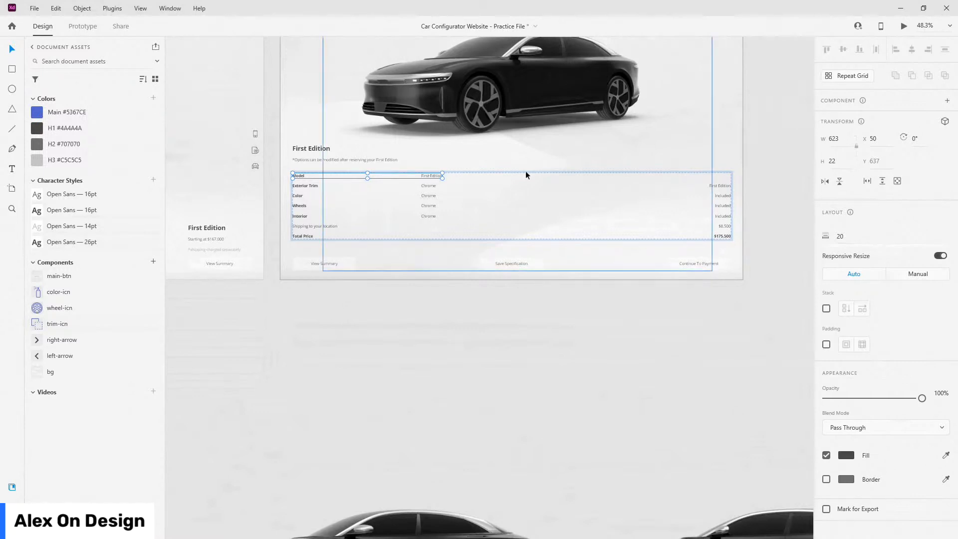
pyautogui.doubleClick(716, 186)
pyautogui.write('Included')
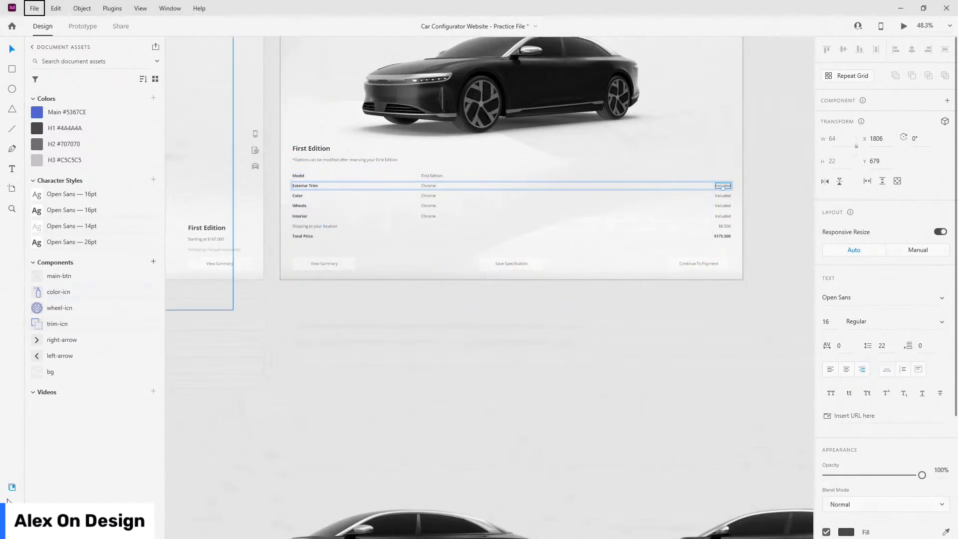
# - Show the Summary artboard's layers and collapse the expanded row groups inside Group 1
pyautogui.hotkey('ctrl', 'y')
pyautogui.click(44, 133)
pyautogui.click(43, 149)
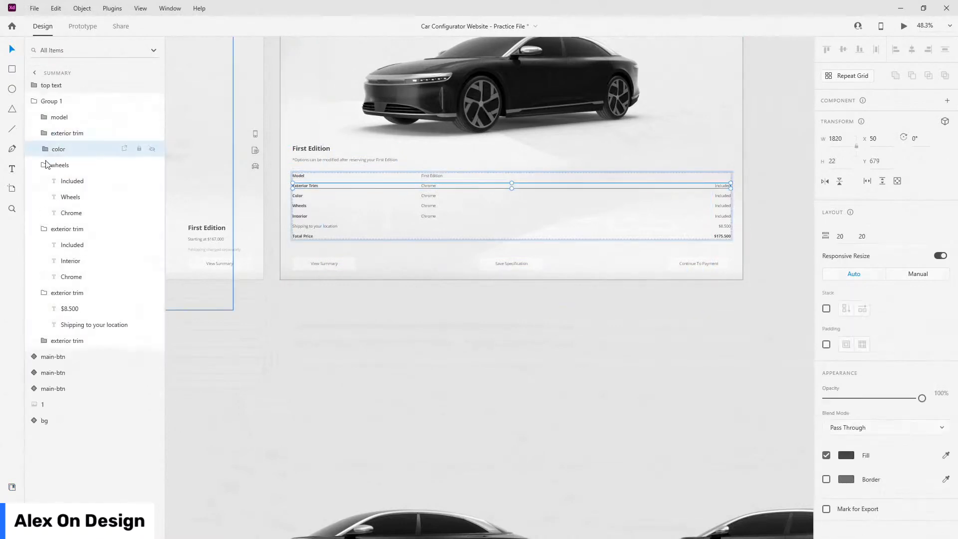
pyautogui.click(45, 165)
pyautogui.click(44, 180)
pyautogui.click(44, 196)
pyautogui.click(60, 116)
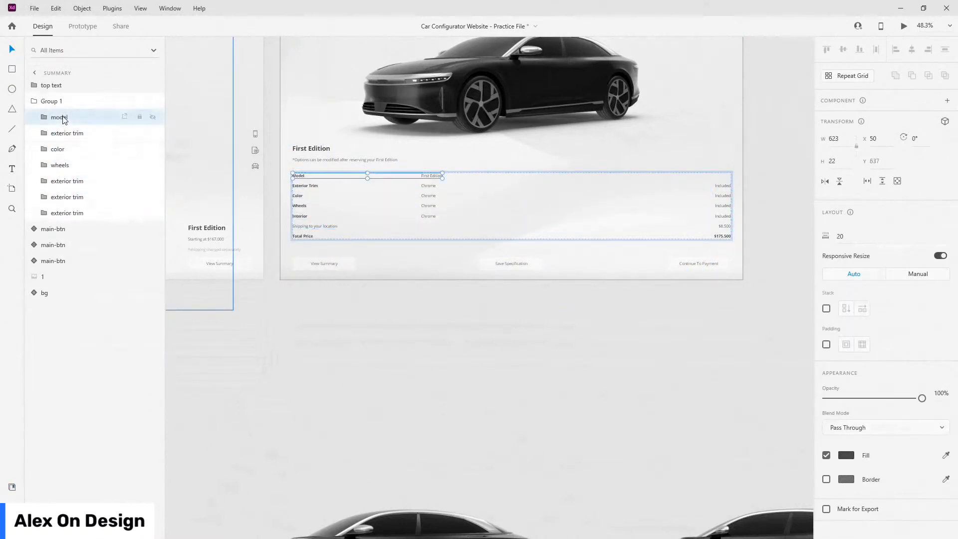
# - Rename the layer group holding all specification and price rows as "options list"
pyautogui.scroll(2, 322, 249)
pyautogui.click(55, 100)
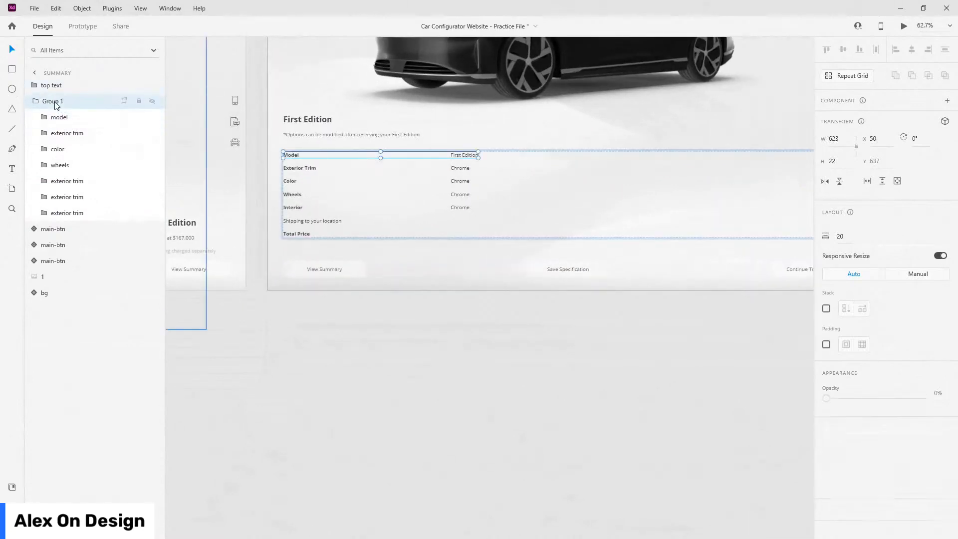
pyautogui.doubleClick(55, 101)
pyautogui.write('options lis')
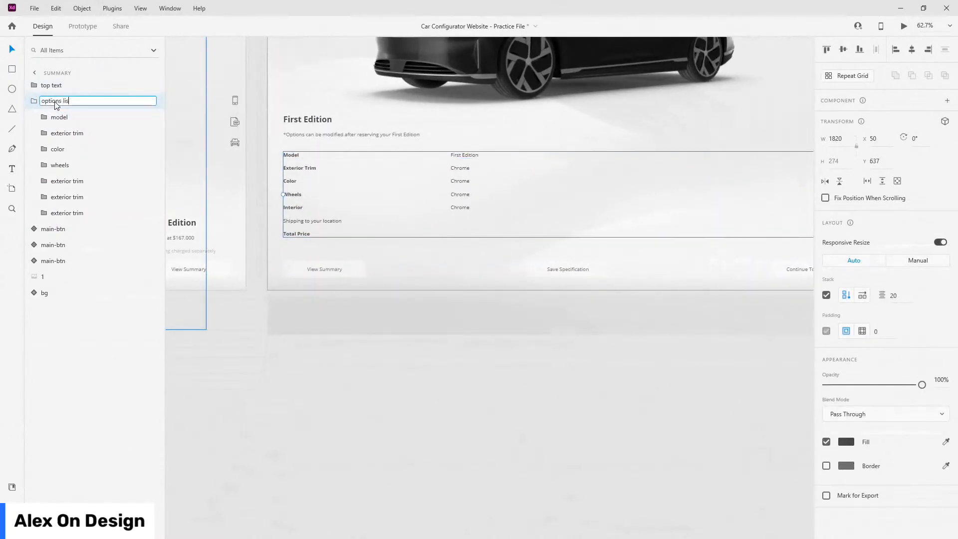
pyautogui.write('t')
pyautogui.press('Return')
pyautogui.scroll(-1, 260, 140)
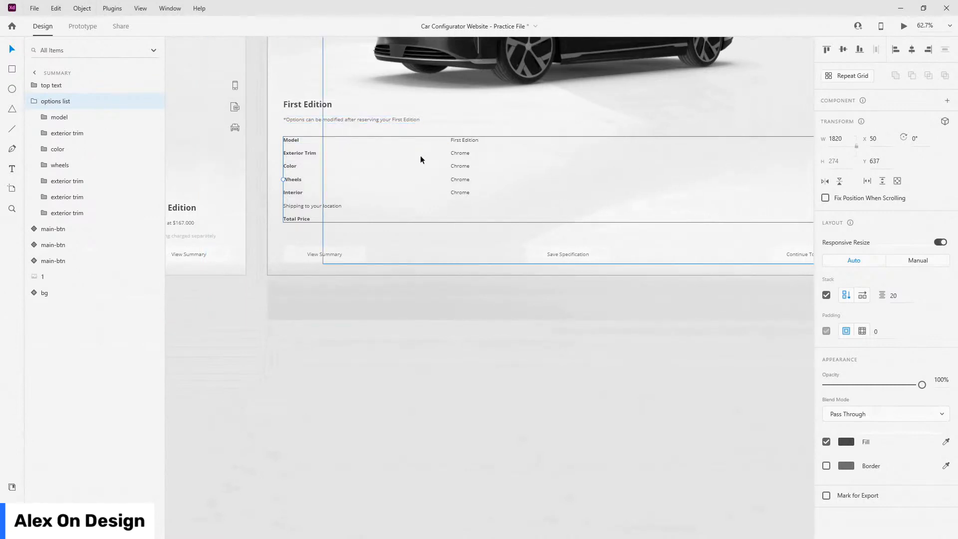
# - Replace the Chrome value with "Midnight" in the Color row and with "Default" in the Wheels row
pyautogui.doubleClick(463, 165)
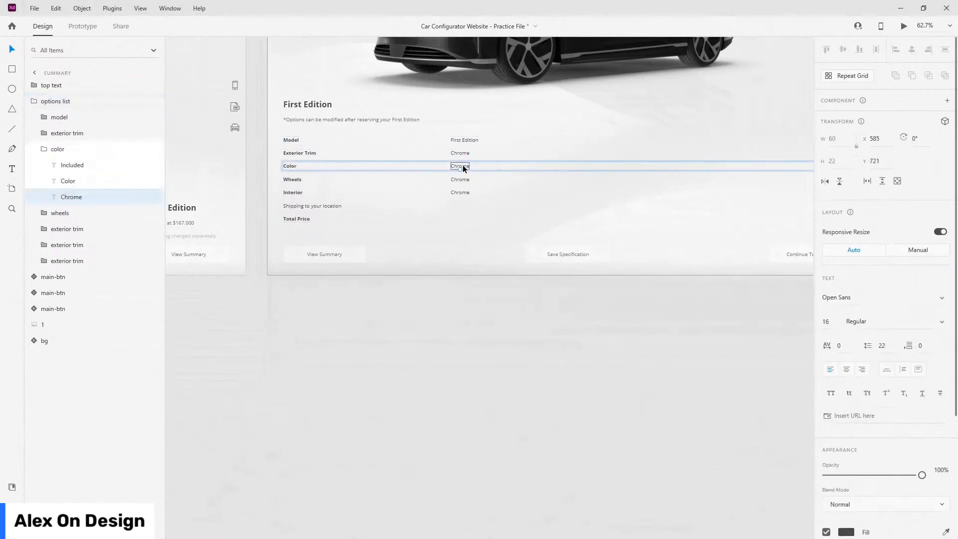
pyautogui.doubleClick(462, 164)
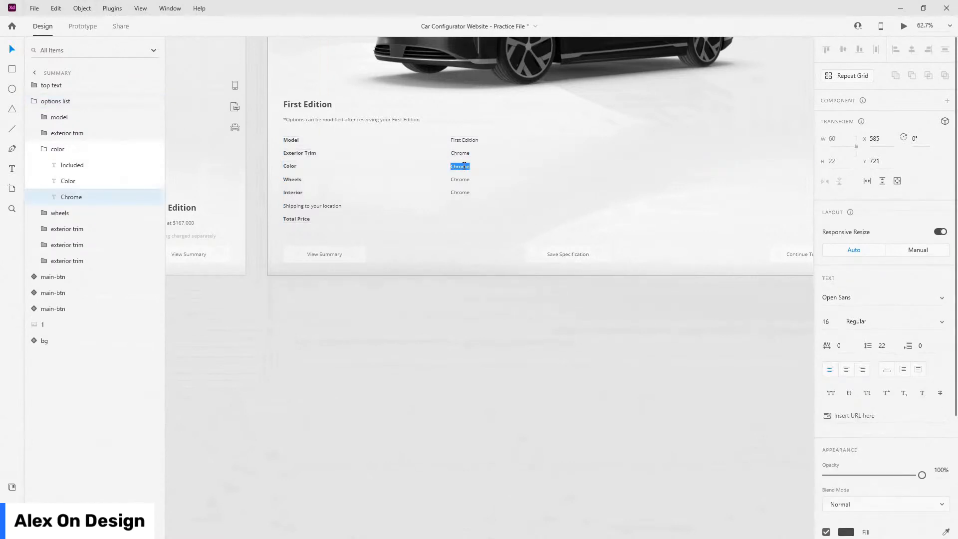
pyautogui.write('dnight')
pyautogui.press('Escape')
pyautogui.doubleClick(463, 178)
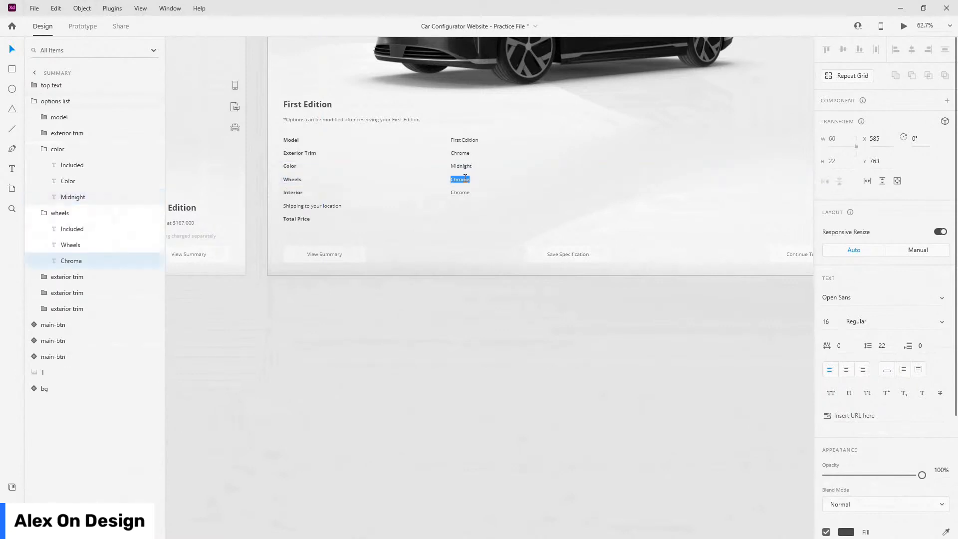
pyautogui.write('Default')
pyautogui.press('Escape')
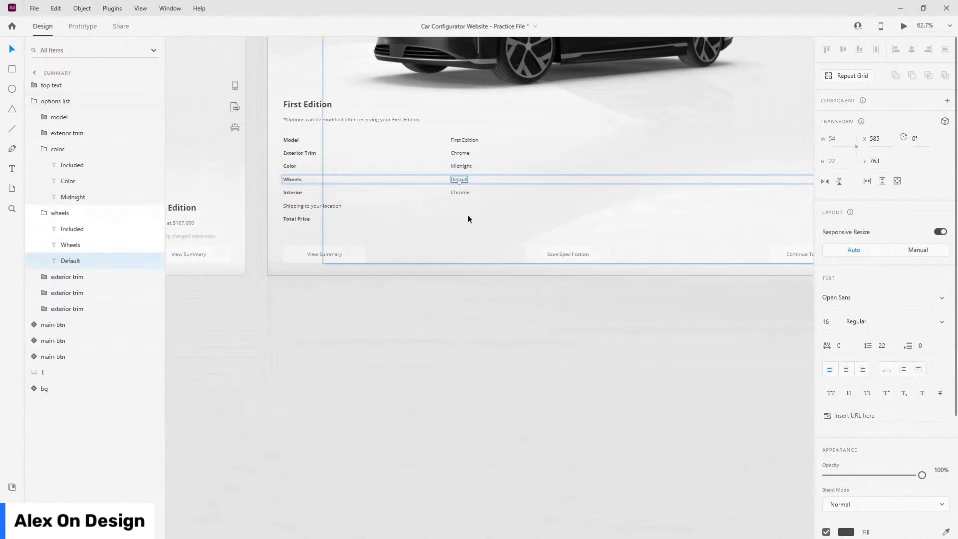
# - Replace the Chrome value in the Interior row with "Santa Monica"
pyautogui.doubleClick(465, 192)
pyautogui.write('Sa')
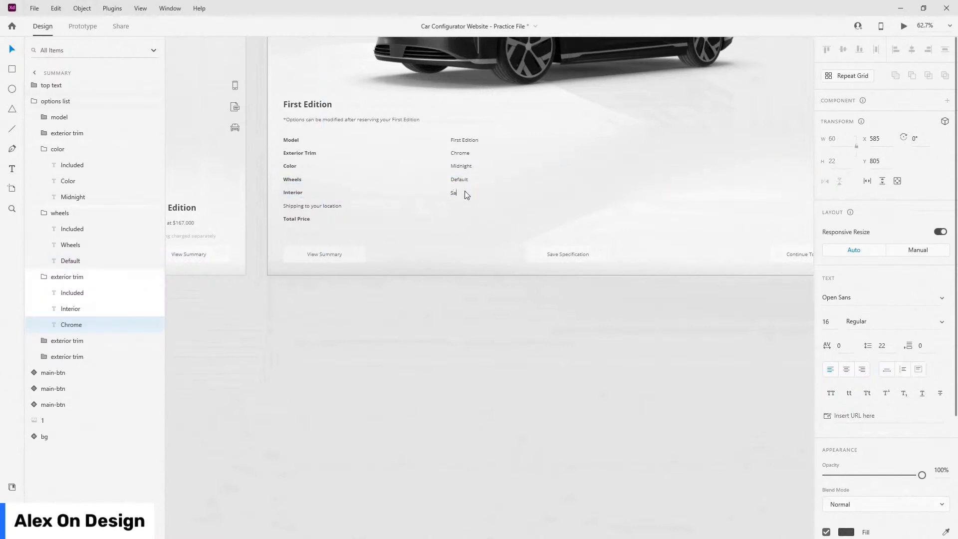
pyautogui.write('nta Monica')
pyautogui.press('Escape')
pyautogui.press('alt')
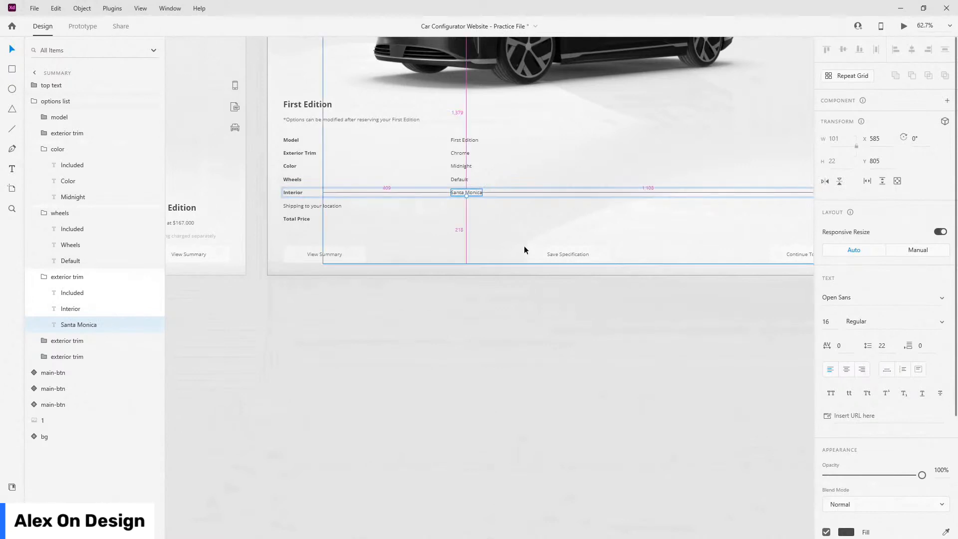
# - Collapse the expanded row groups and the options list group in the layer list
pyautogui.scroll(-2, 523, 245)
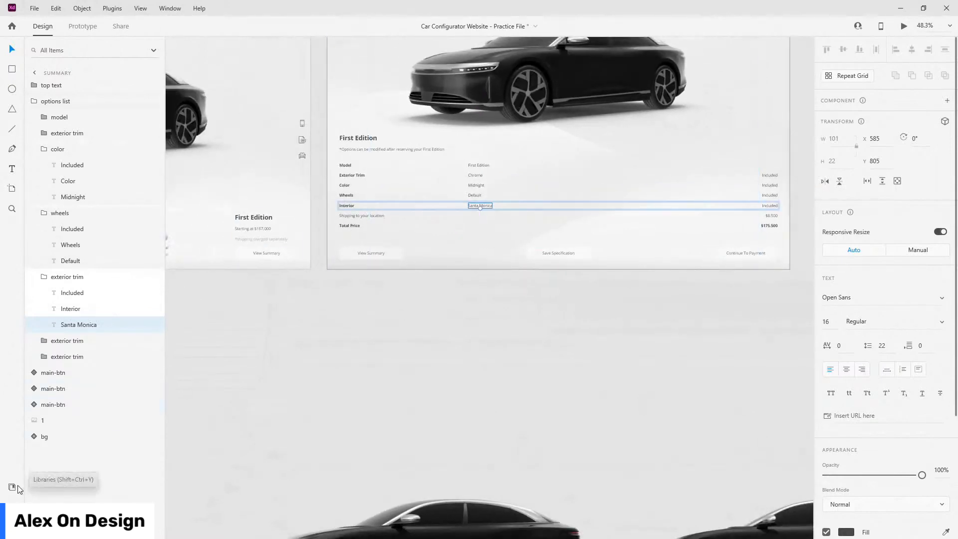
pyautogui.click(44, 277)
pyautogui.click(44, 212)
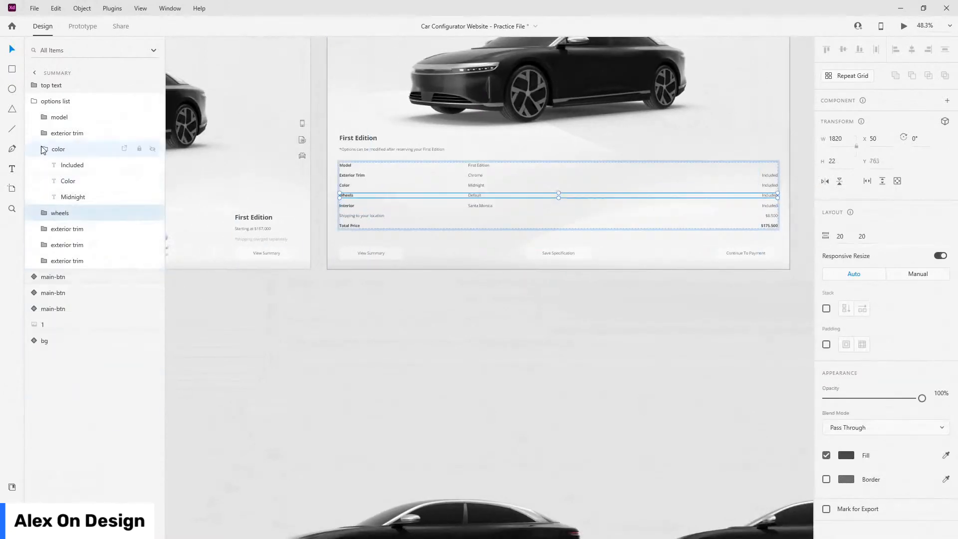
pyautogui.click(44, 149)
pyautogui.click(34, 102)
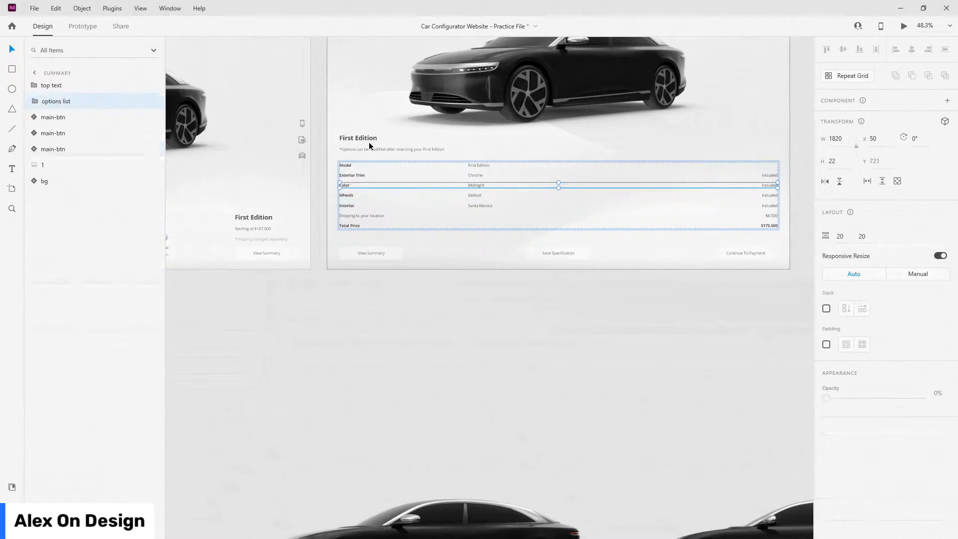
# - Nudge the top text group down to Y 519, and move it together with the options list slightly closer to the buttons
pyautogui.keyDown('shift'); pyautogui.click(82, 88); pyautogui.keyUp('shift')
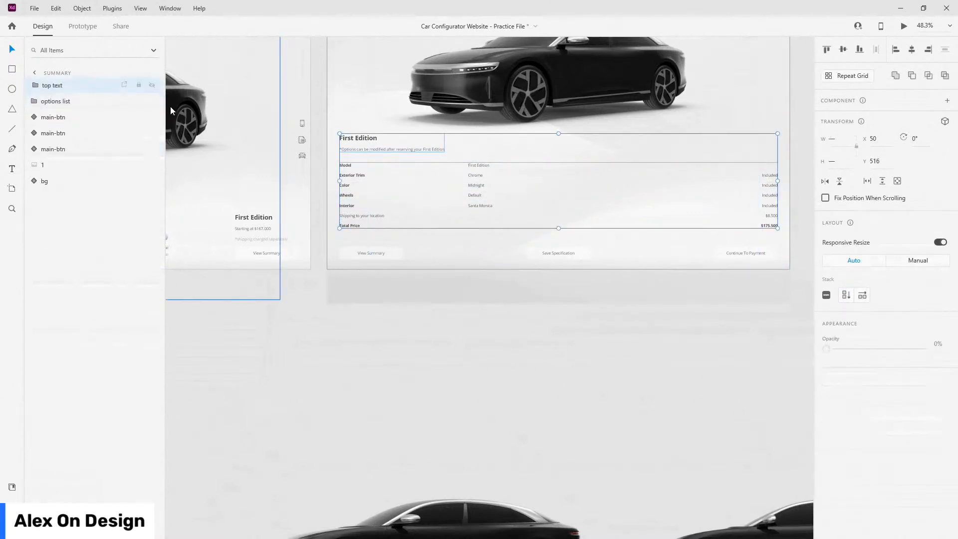
pyautogui.click(361, 142)
pyautogui.press('alt')
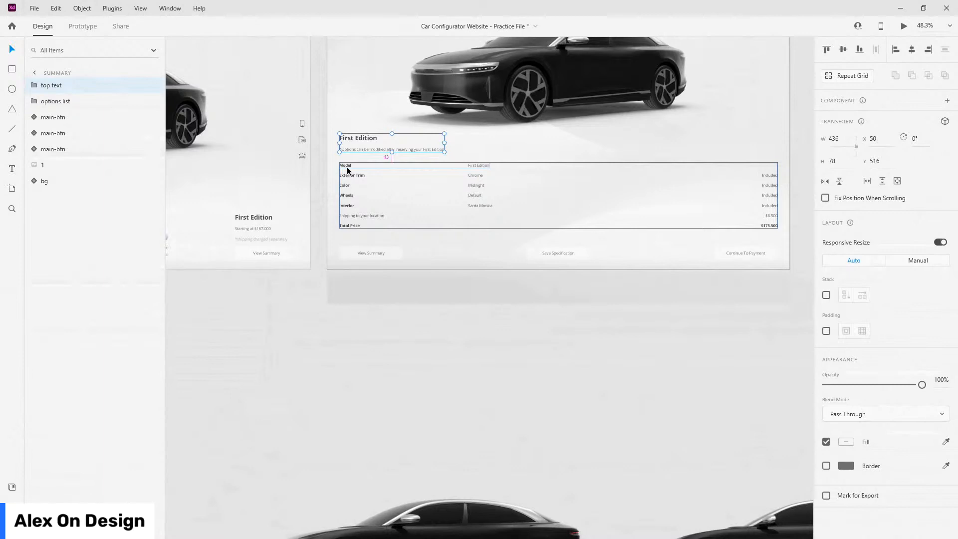
pyautogui.press('Down')
pyautogui.press('Down')
pyautogui.press('Down')
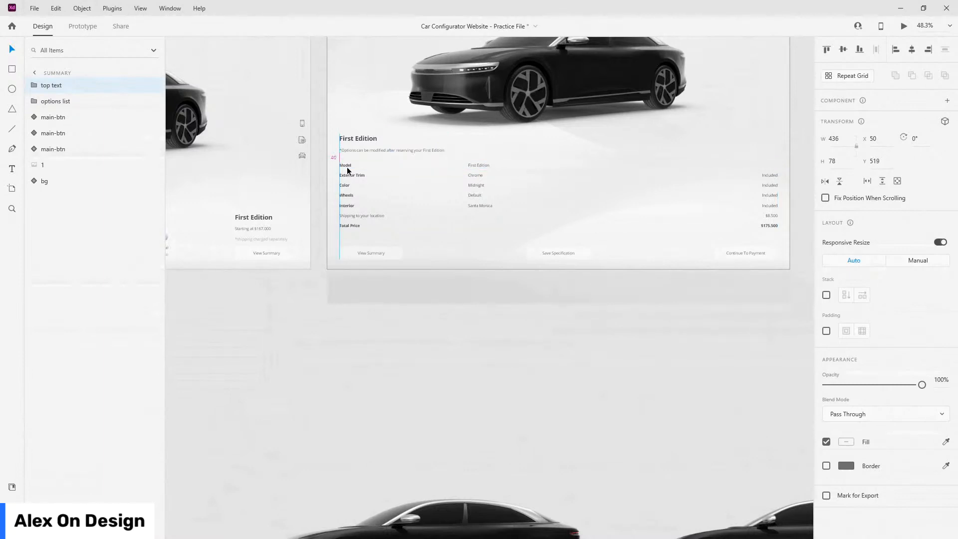
pyautogui.keyDown('shift'); pyautogui.click(361, 179); pyautogui.keyUp('shift')
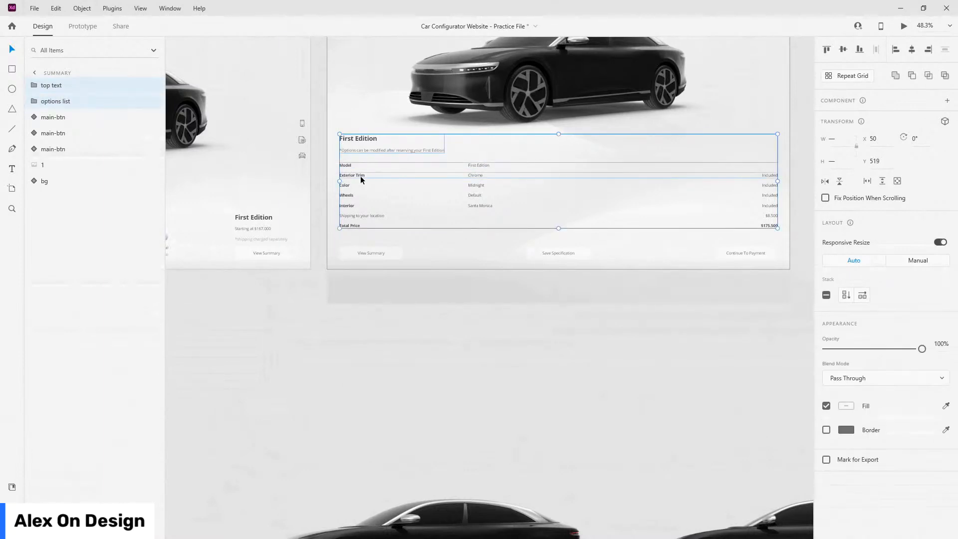
pyautogui.moveTo(362, 180); pyautogui.dragTo(361, 183)
# - Preview the Summary artboard in a maximized window to check its layout, and close the preview
pyautogui.scroll(-2, 500, 193)
pyautogui.click(568, 141)
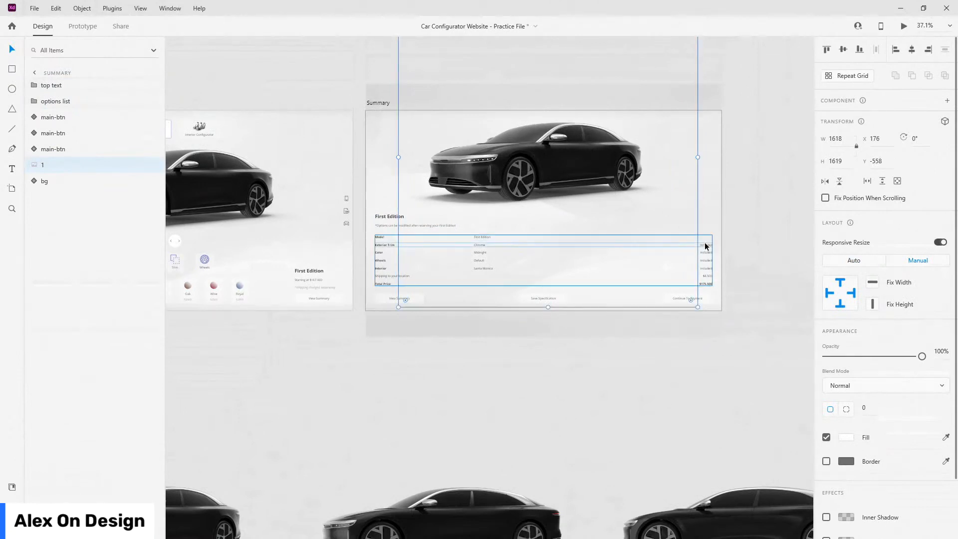
pyautogui.scroll(-3, 771, 253)
pyautogui.scroll(-1, 771, 253)
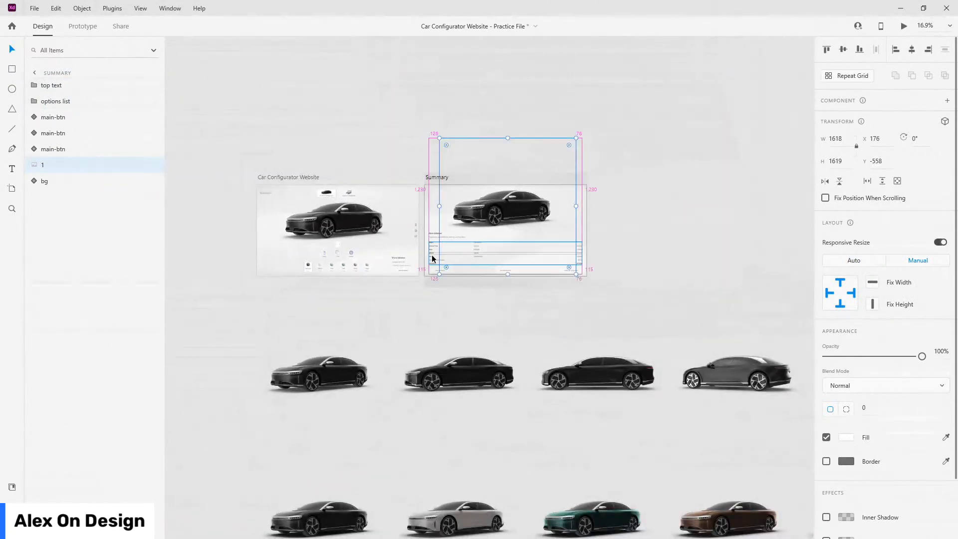
pyautogui.hotkey('ctrl', 'Return')
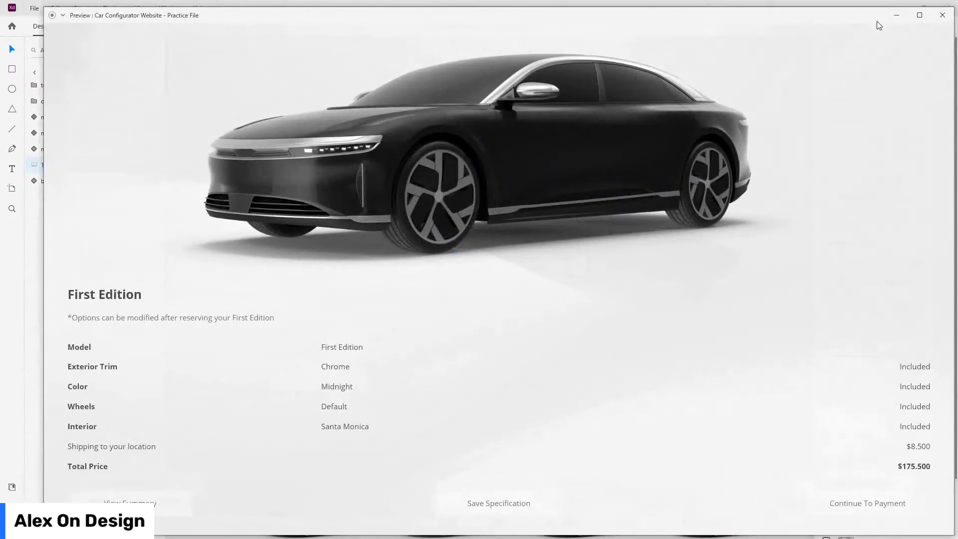
pyautogui.click(920, 15)
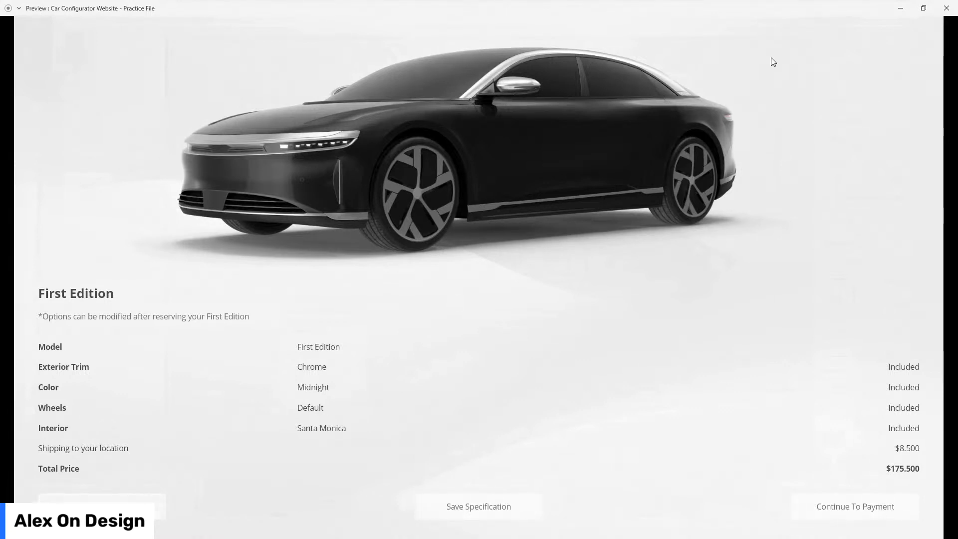
pyautogui.click(936, 5)
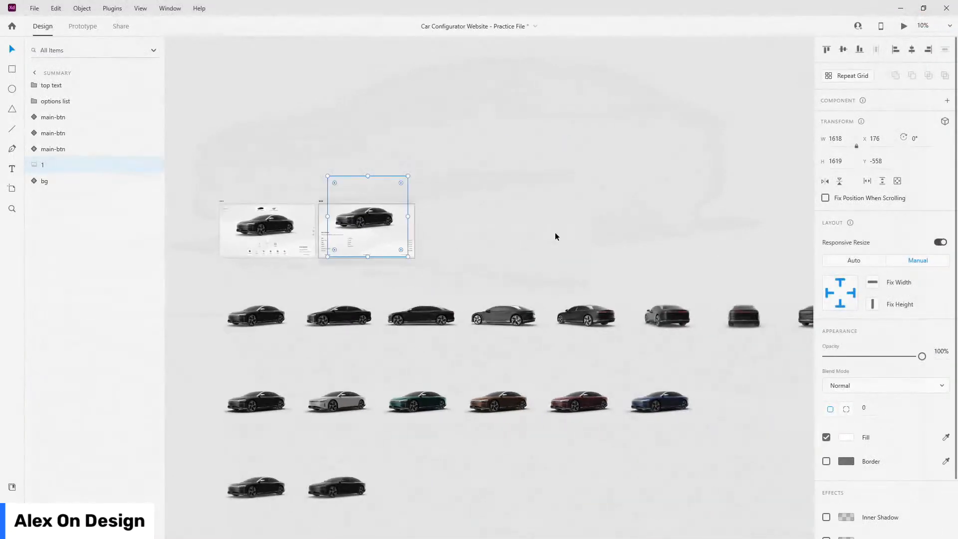
# - Examine the blend mode and background blur settings of the image inside the Summary artboard's bg component
pyautogui.scroll(3, 306, 237)
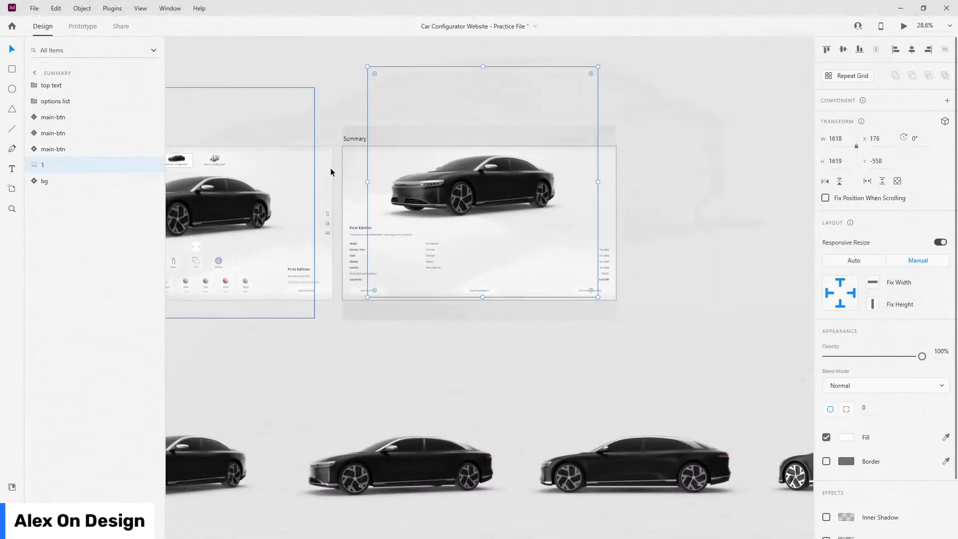
pyautogui.click(358, 170)
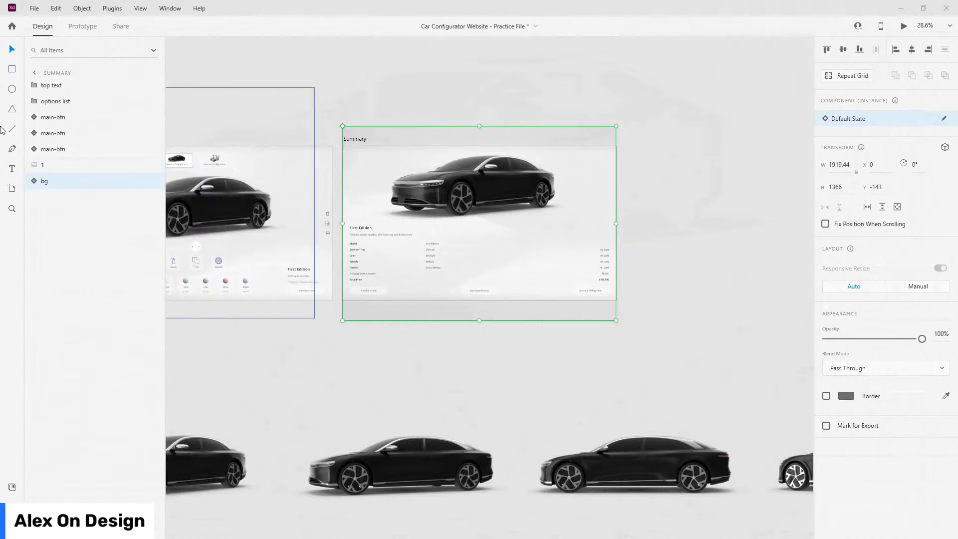
pyautogui.click(34, 182)
pyautogui.click(67, 198)
pyautogui.scroll(-3, 926, 410)
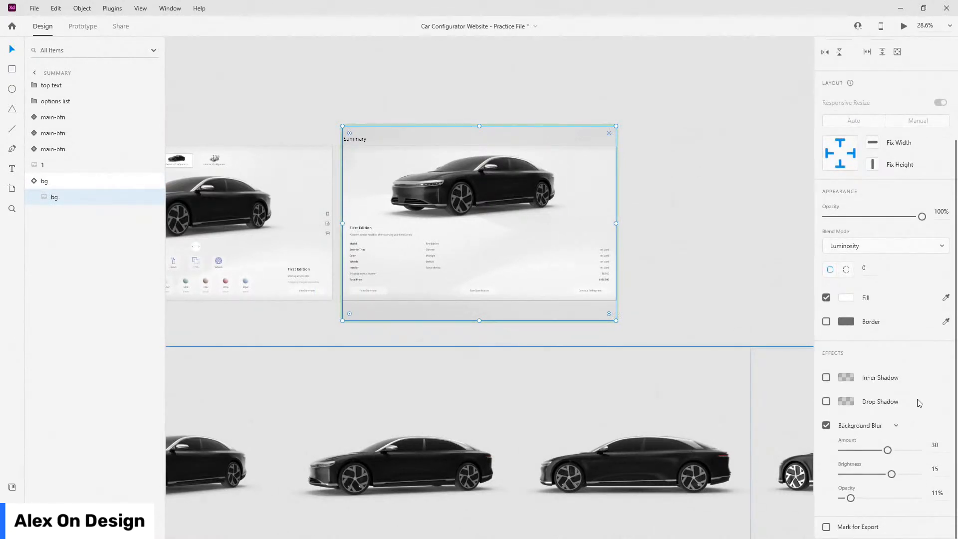
pyautogui.click(38, 181)
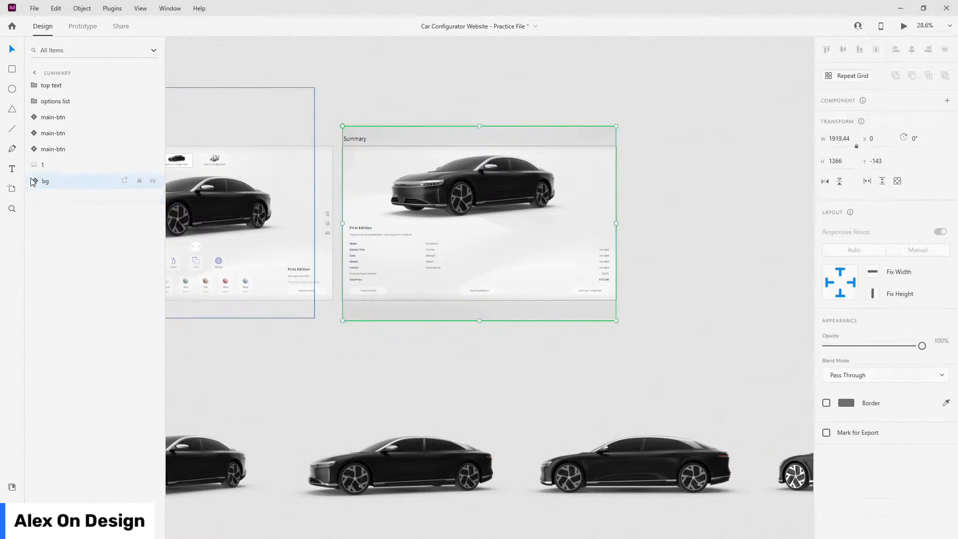
# - Group all elements of the Summary artboard, from the top text down to the bg component, into one group
pyautogui.scroll(-4, 704, 259)
pyautogui.keyDown('shift'); pyautogui.click(66, 86); pyautogui.keyUp('shift')
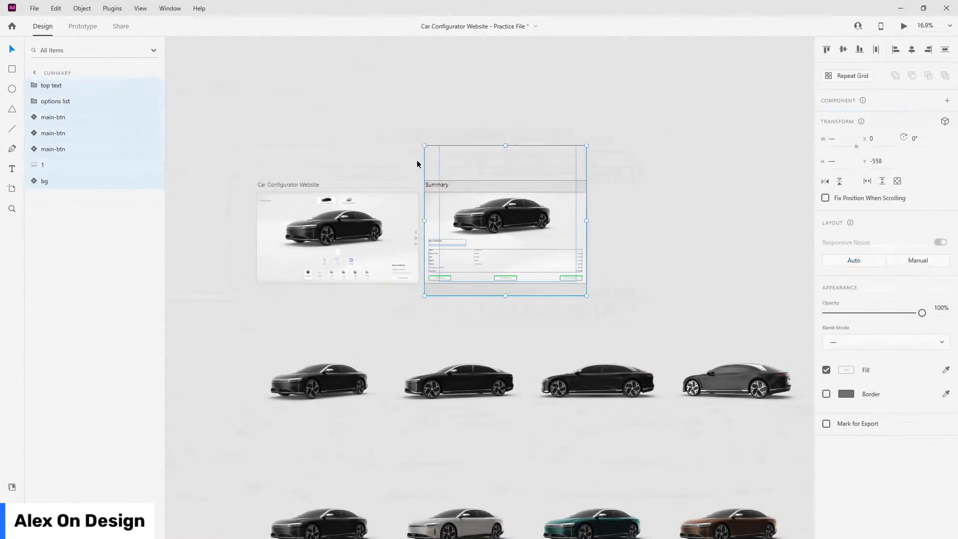
pyautogui.hotkey('ctrl', 'g')
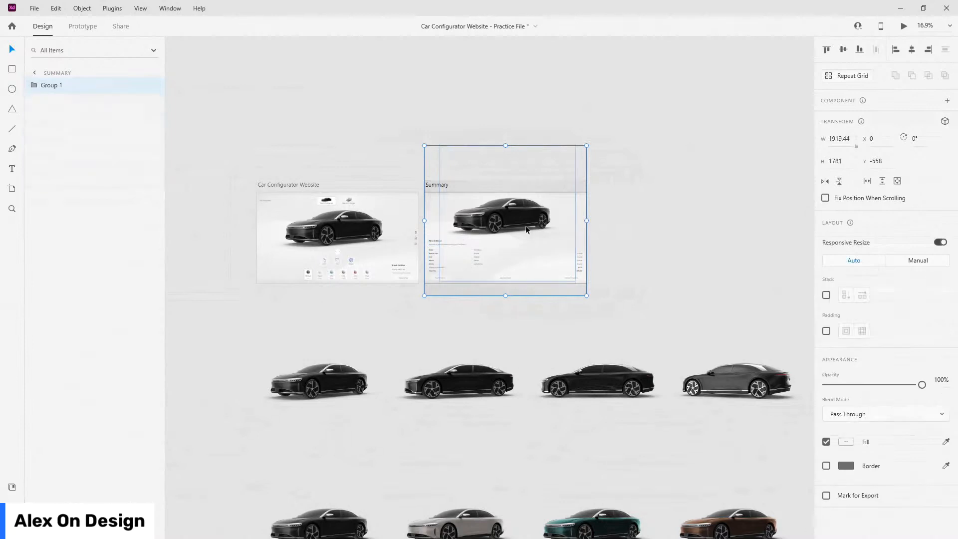
pyautogui.moveTo(525, 225); pyautogui.dragTo(520, 226)
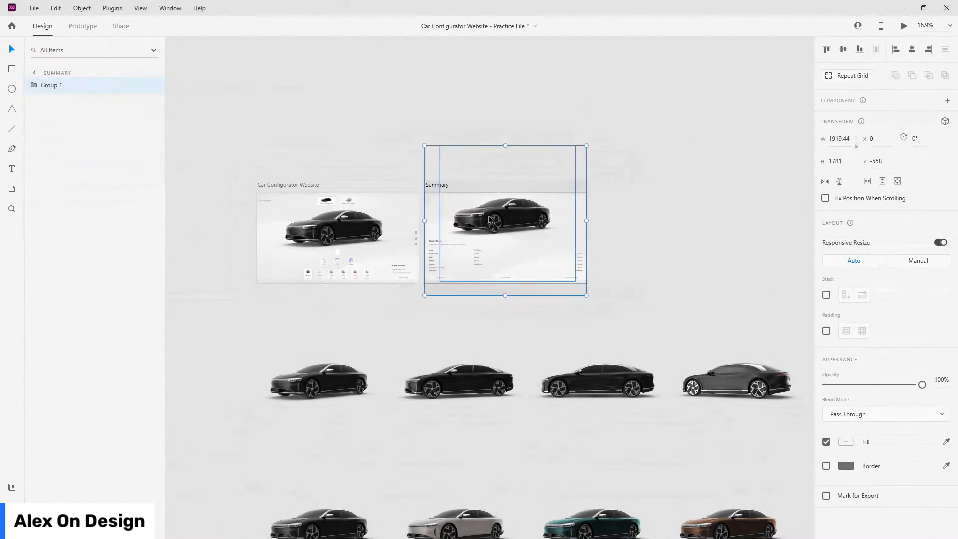
# - Paste the copied Summary group onto the Car Configurator Website artboard, preview how it overlays the car, close the preview, and delete the pasted group
pyautogui.click(292, 185)
pyautogui.hotkey('ctrl', 'v')
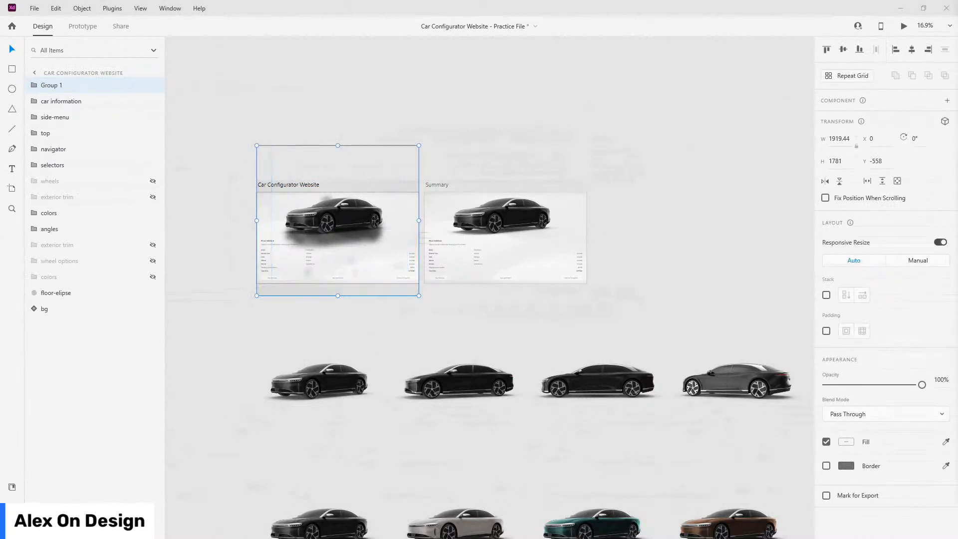
pyautogui.hotkey('ctrl', 'Return')
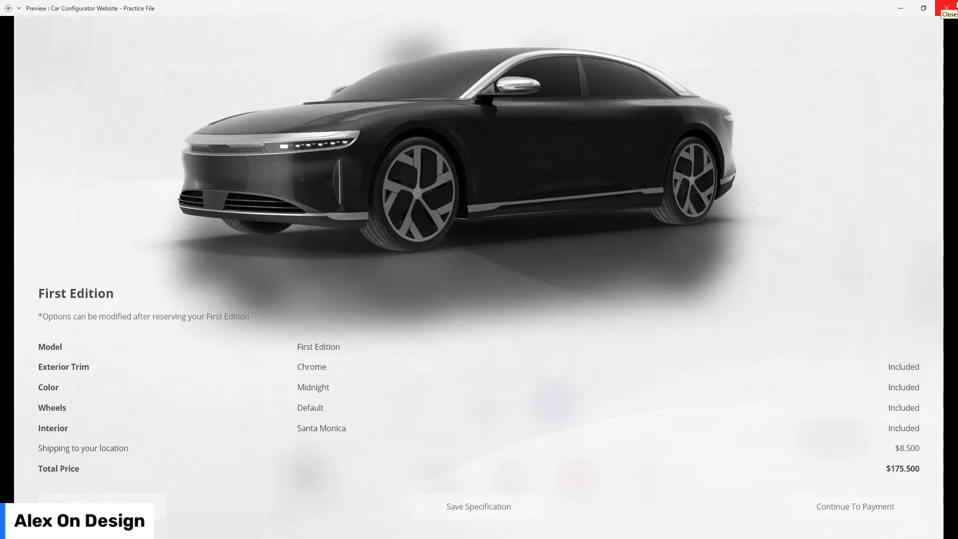
pyautogui.click(946, 7)
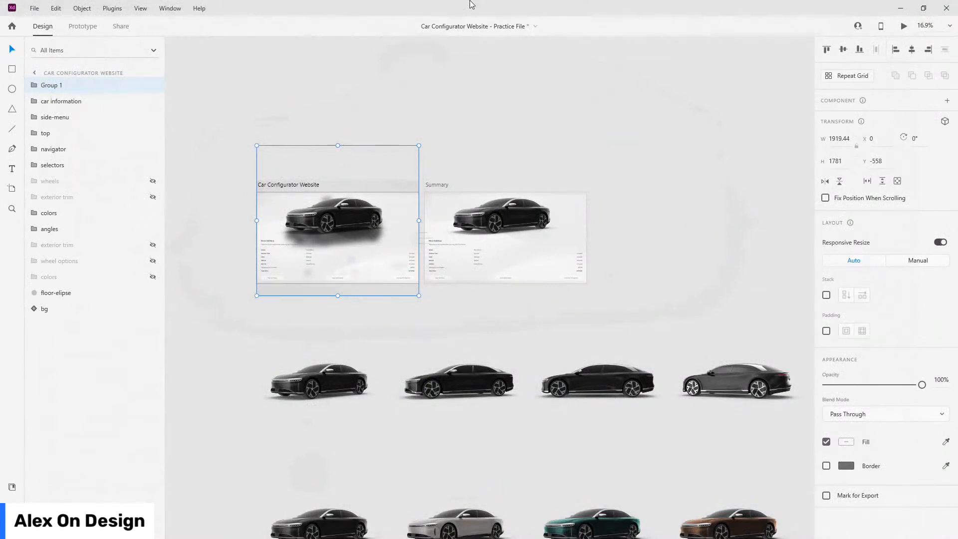
pyautogui.press('Delete')
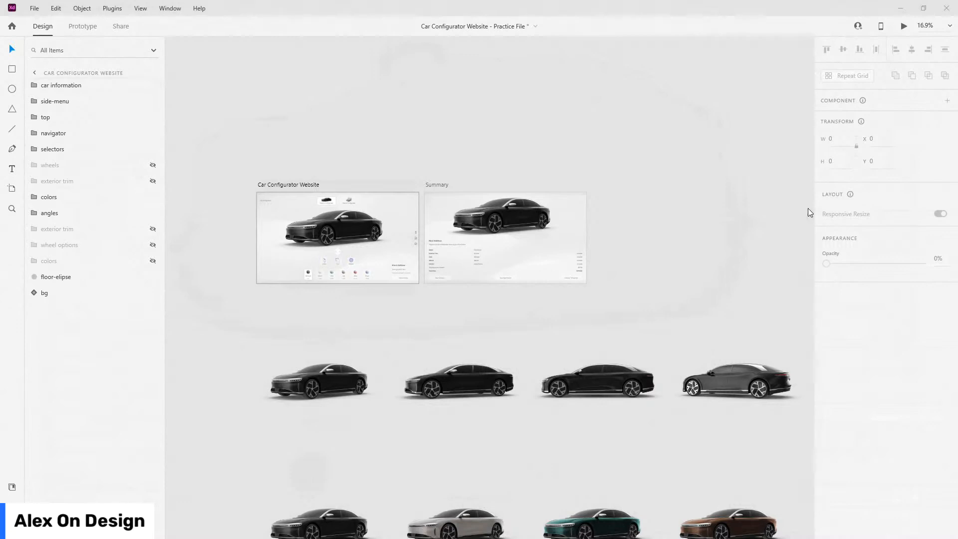
# - Turn the side-menu group at the edge of the Car Configurator Website artboard into a component
pyautogui.scroll(2, 256, 247)
pyautogui.scroll(2, 255, 246)
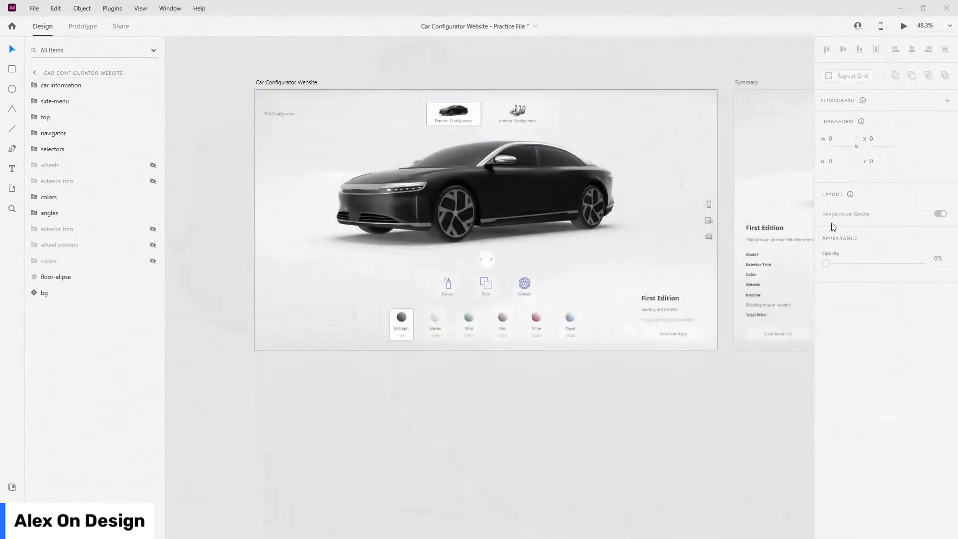
pyautogui.scroll(5, 728, 209)
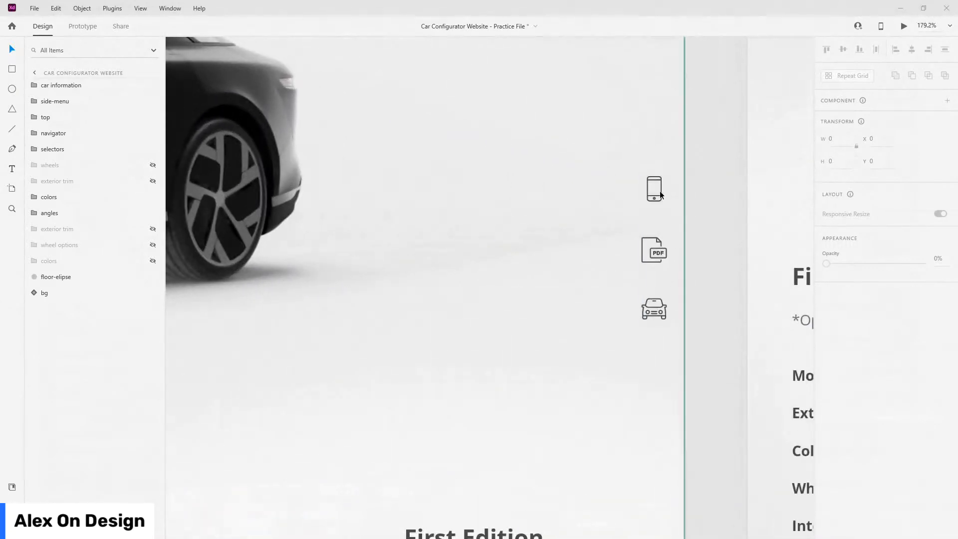
pyautogui.click(659, 193)
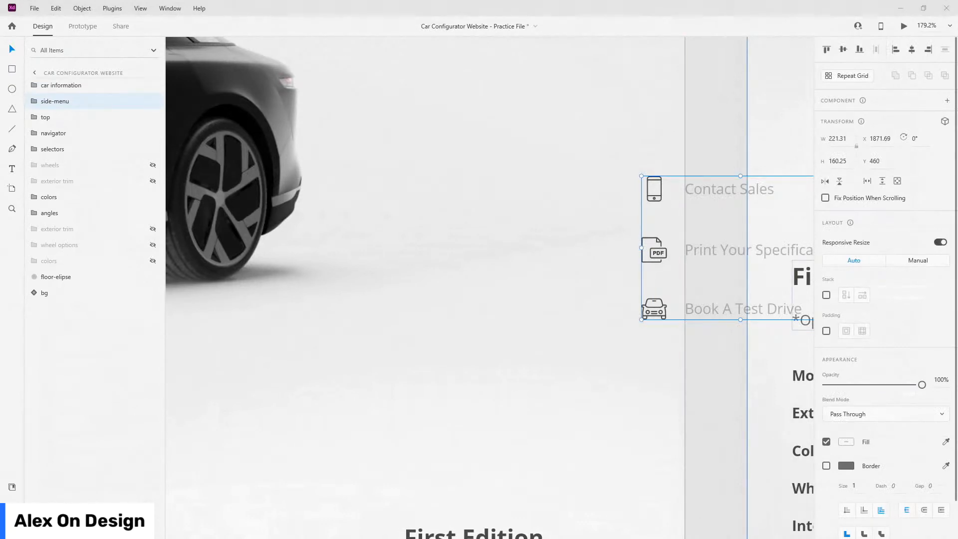
pyautogui.scroll(1, 655, 223)
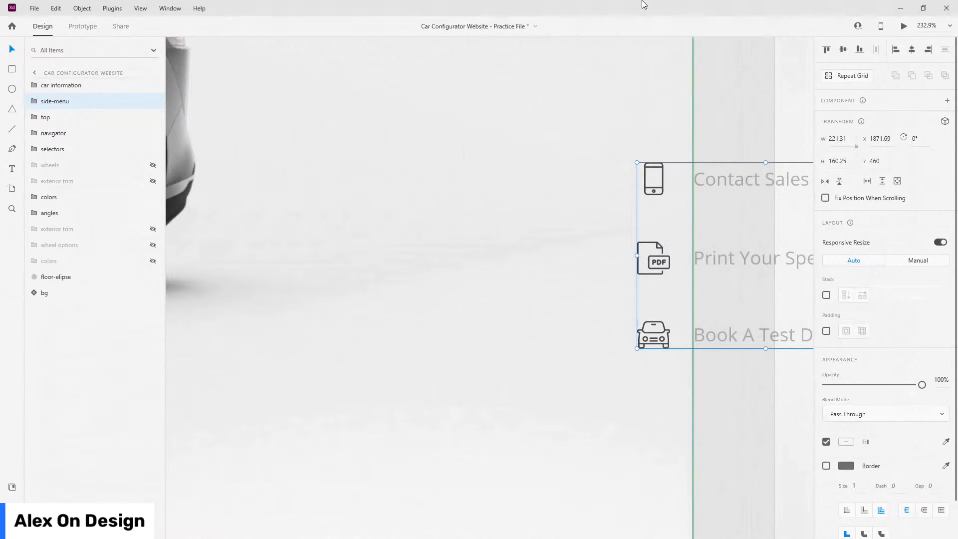
pyautogui.hotkey('ctrl', 'k')
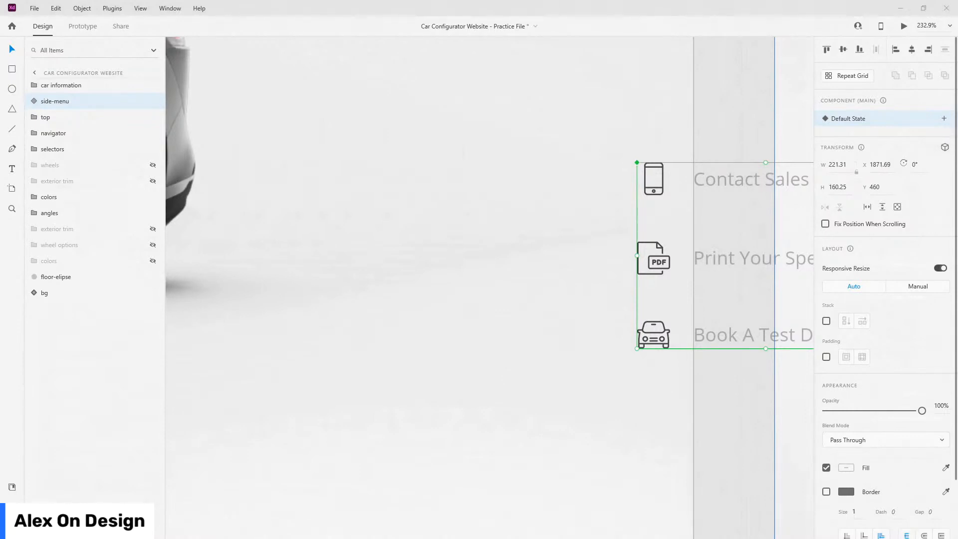
# - Add a new state named "sales" to the side-menu component
pyautogui.click(943, 120)
pyautogui.click(890, 125)
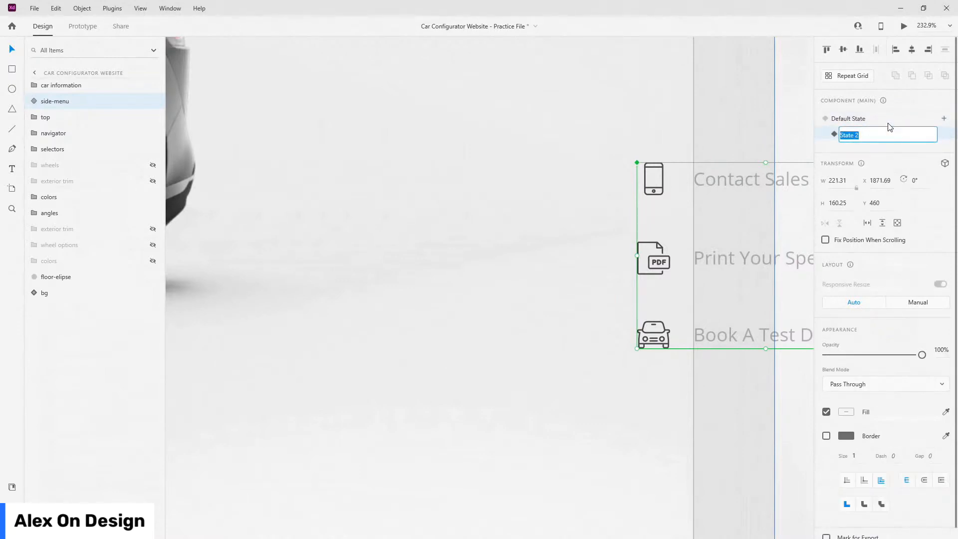
pyautogui.write('sales')
pyautogui.press('Return')
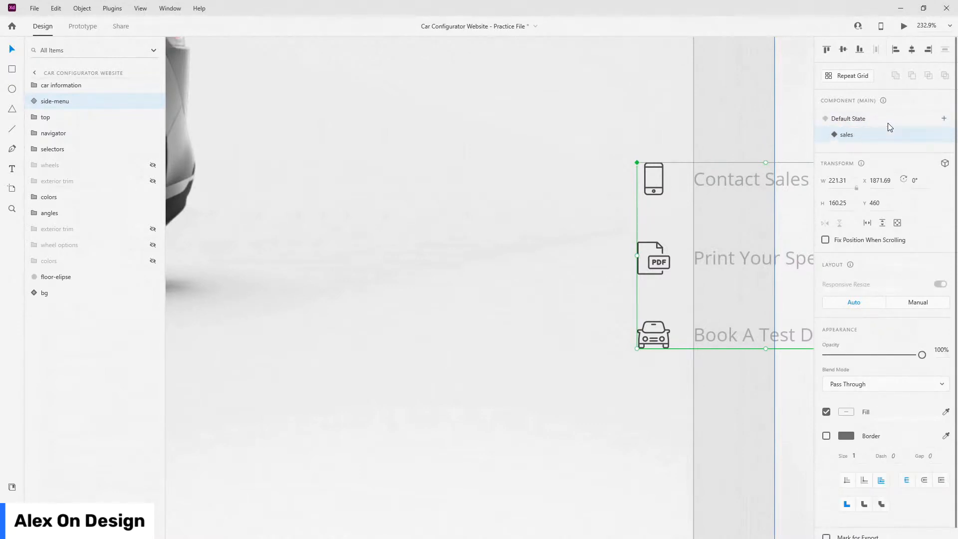
# - Add a new state named "specification" to the side-menu component, starting from its Default State
pyautogui.click(943, 120)
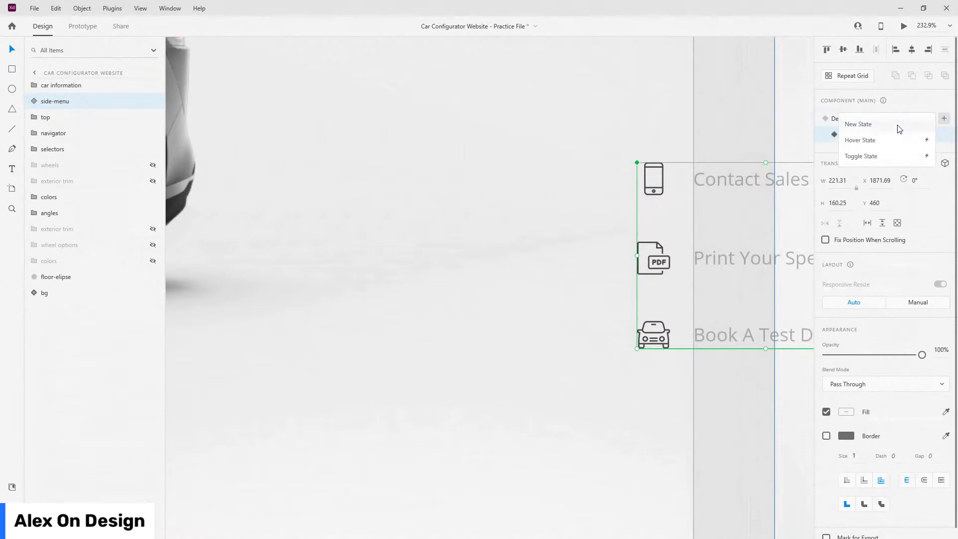
pyautogui.click(822, 115)
pyautogui.click(943, 119)
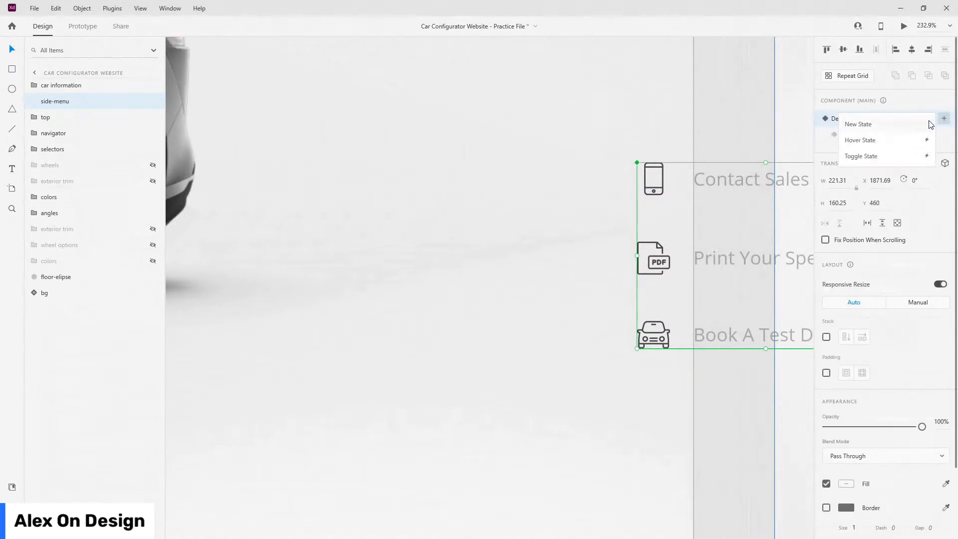
pyautogui.click(930, 124)
pyautogui.write('s')
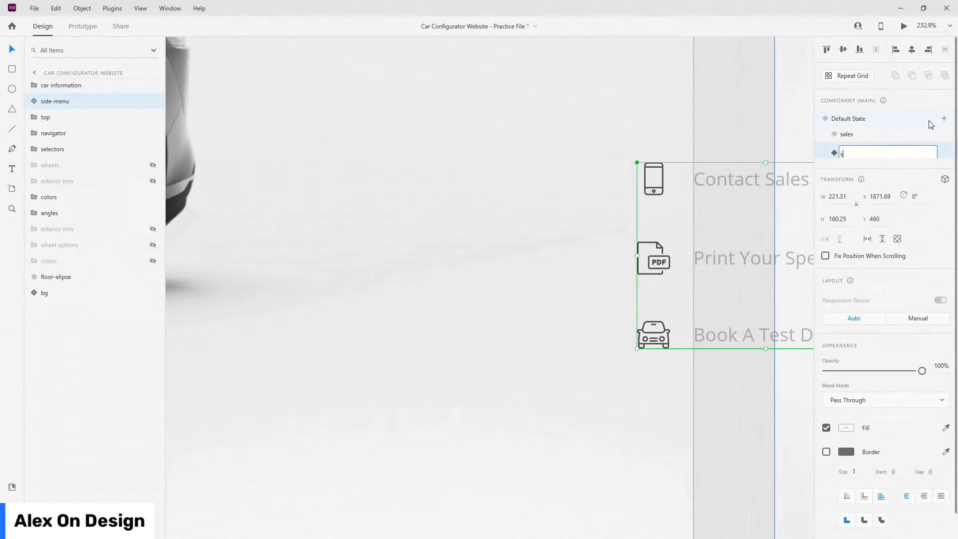
pyautogui.write('pecification')
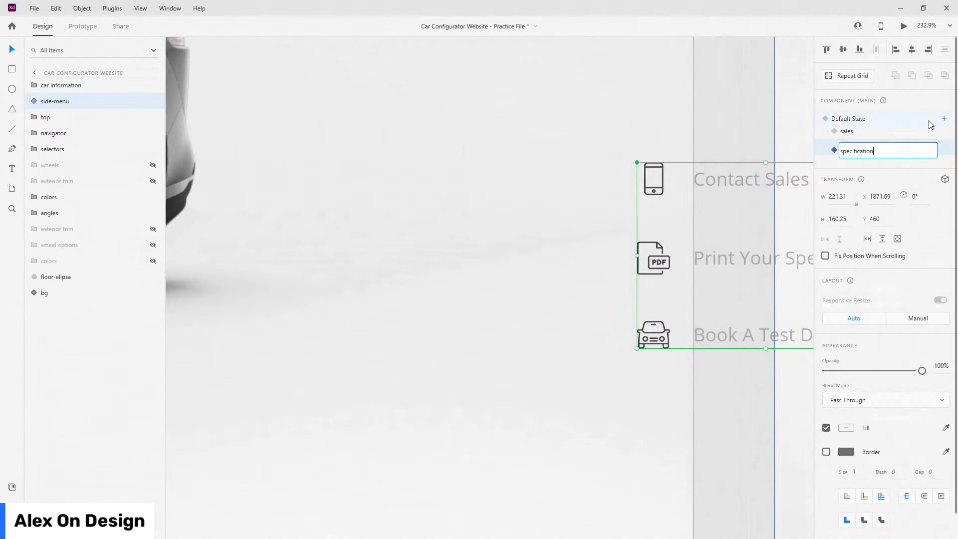
pyautogui.press('Return')
# - Add a new state named "test drive" to the side-menu component
pyautogui.click(944, 118)
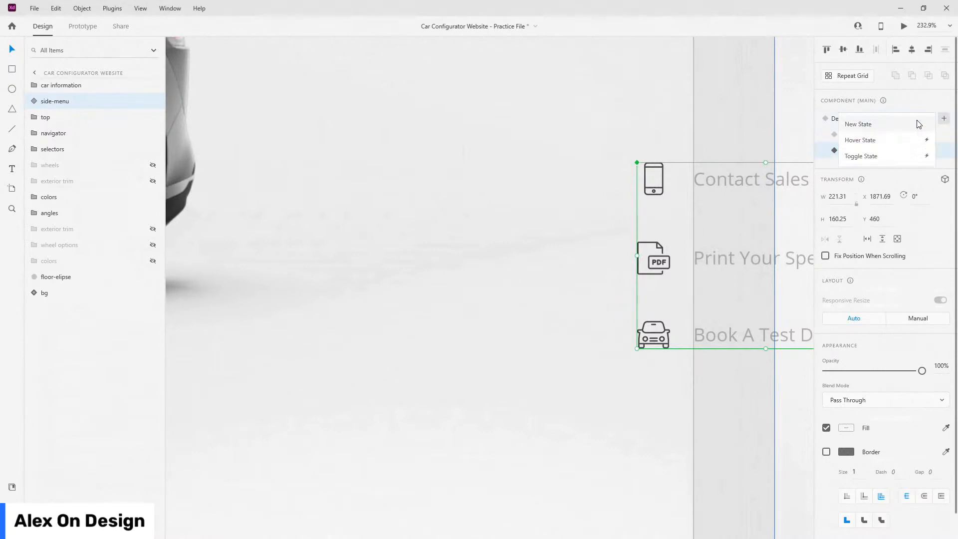
pyautogui.click(920, 122)
pyautogui.rightClick(946, 168)
pyautogui.click(915, 169)
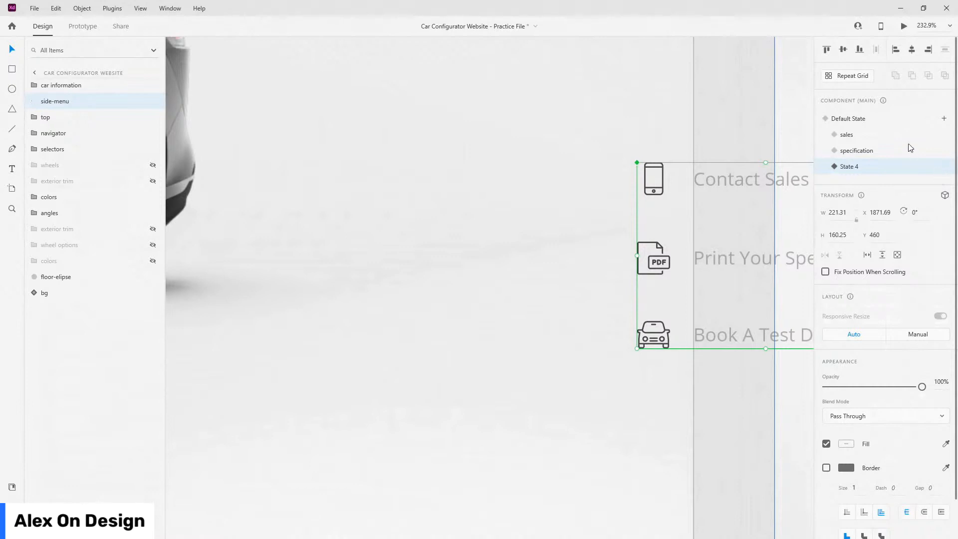
pyautogui.click(943, 118)
pyautogui.click(893, 122)
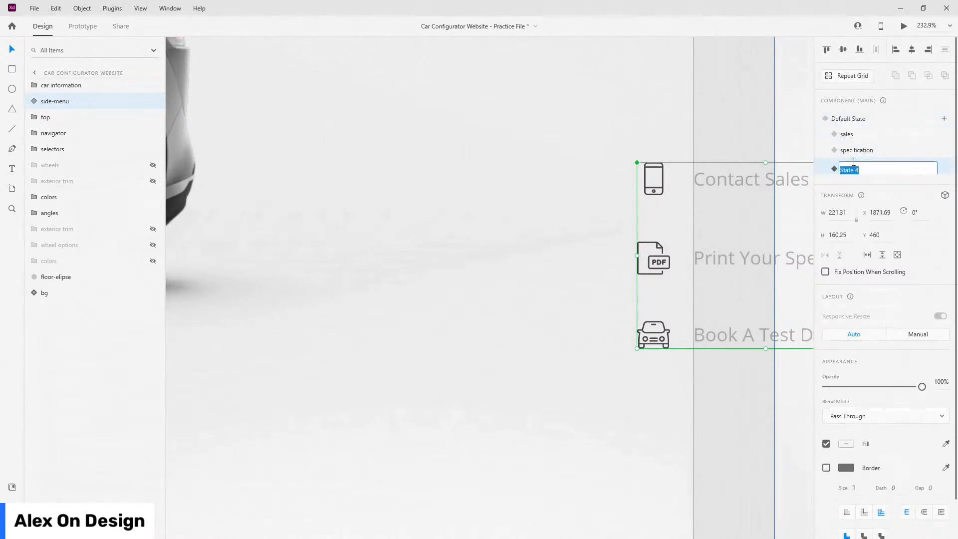
pyautogui.write('tes')
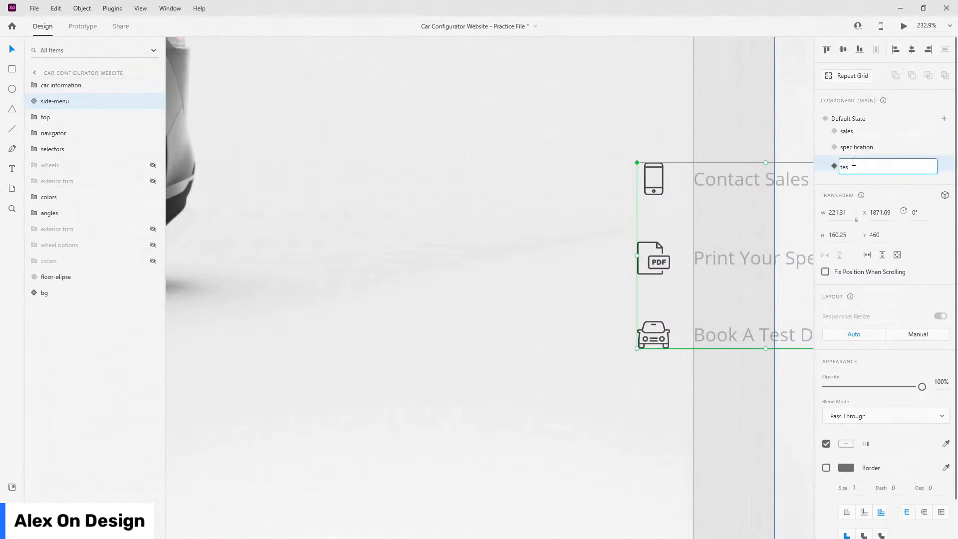
pyautogui.write('t drive')
pyautogui.press('Return')
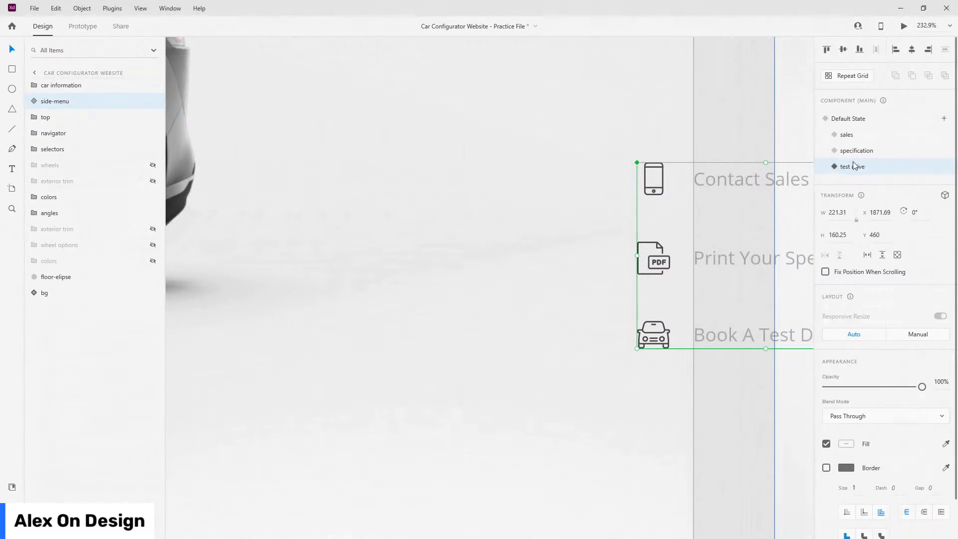
# - In the side-menu's sales state, fill the phone icon of the contact sales item with the main blue #5367CE
pyautogui.click(867, 133)
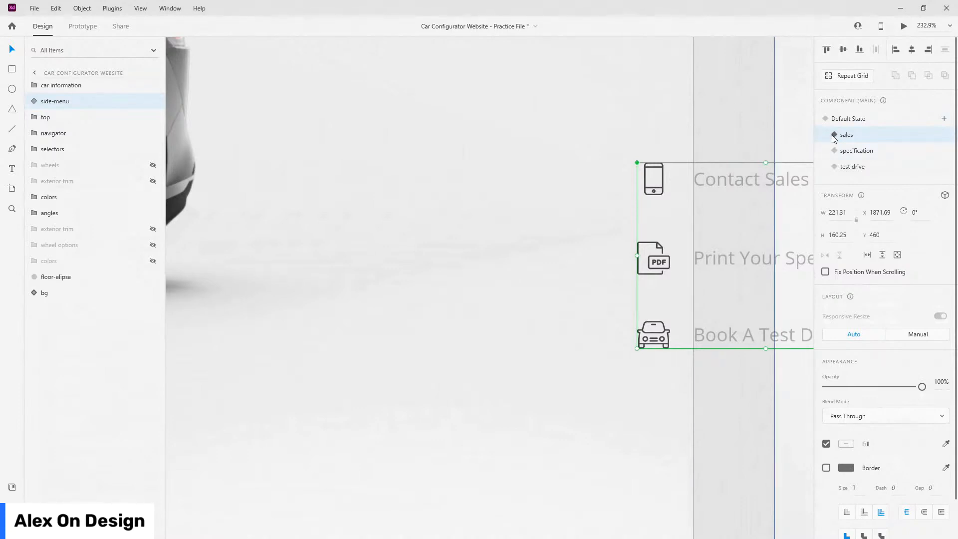
pyautogui.doubleClick(704, 178)
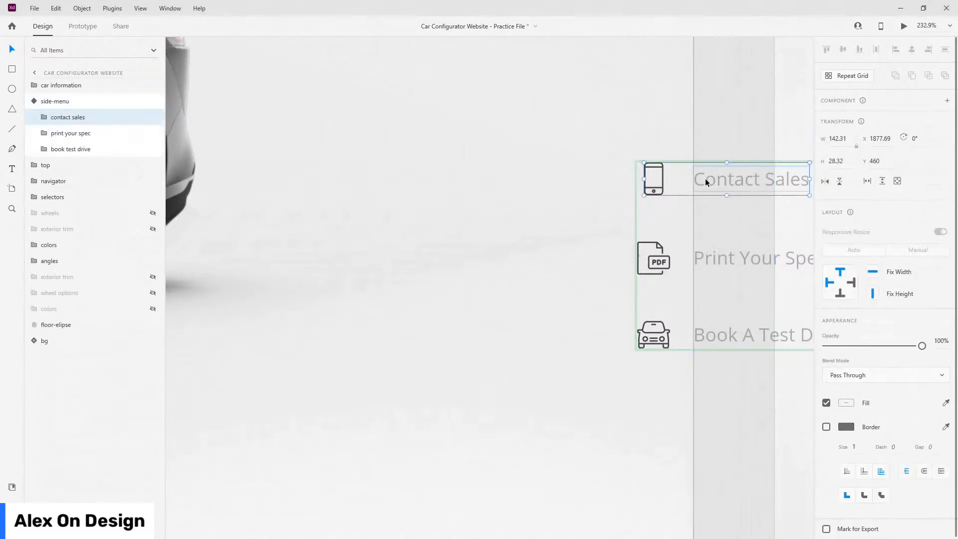
pyautogui.doubleClick(663, 186)
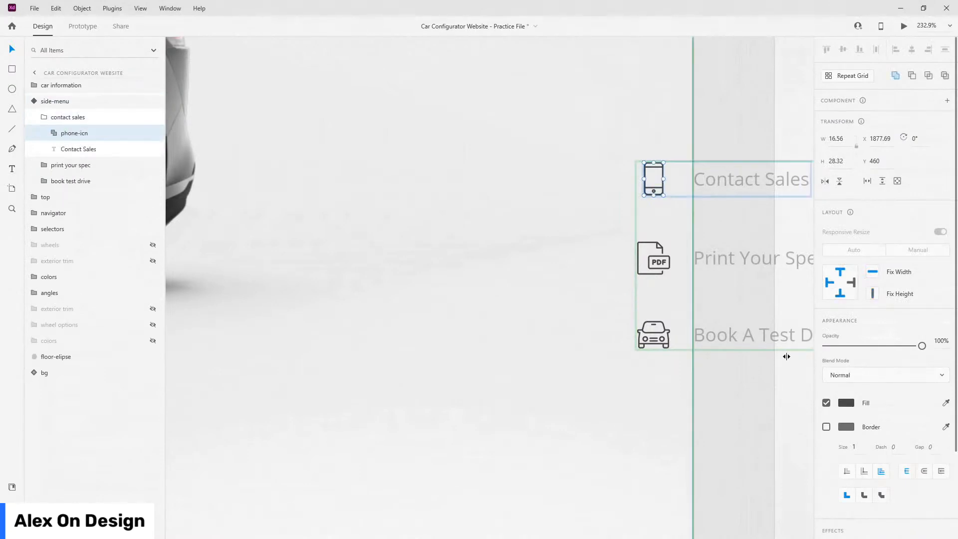
pyautogui.click(845, 403)
pyautogui.click(738, 474)
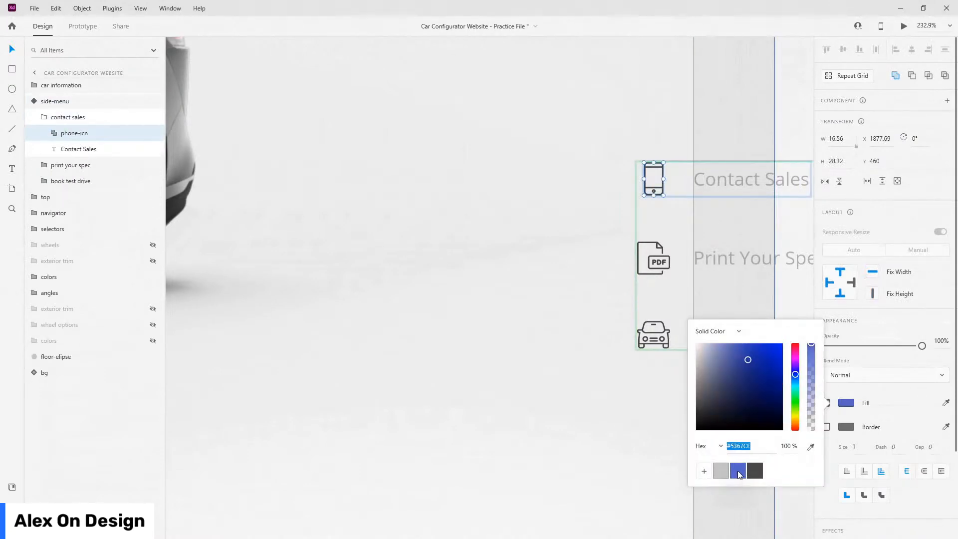
pyautogui.click(12, 487)
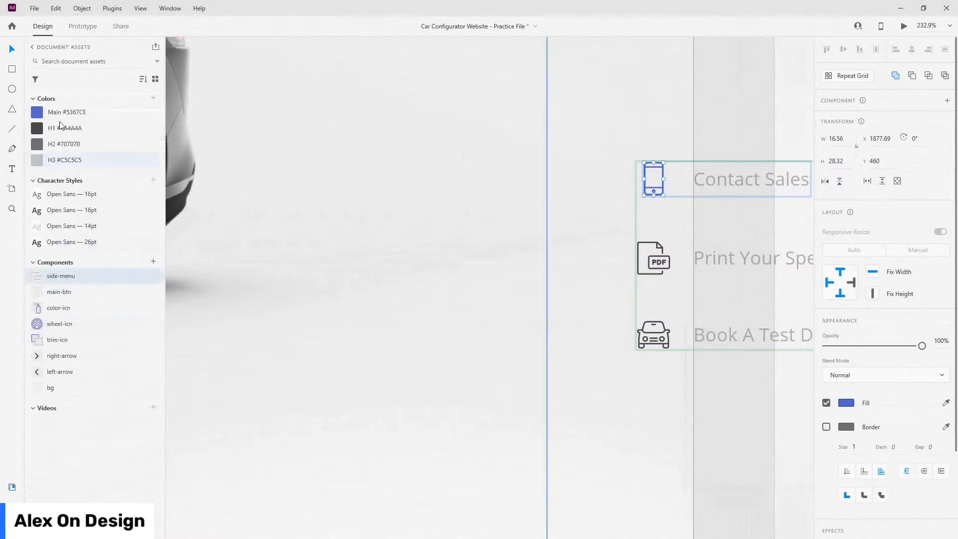
pyautogui.hotkey('ctrl', 'y')
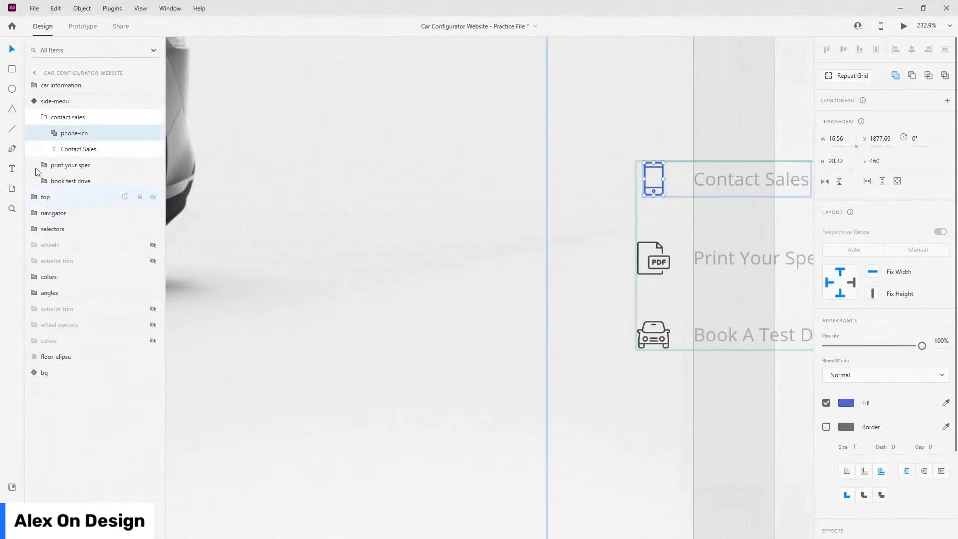
# - Slide the contact sales group horizontally into the artboard to X 1757.69 so its icon and text lie inside the edge
pyautogui.press('Escape')
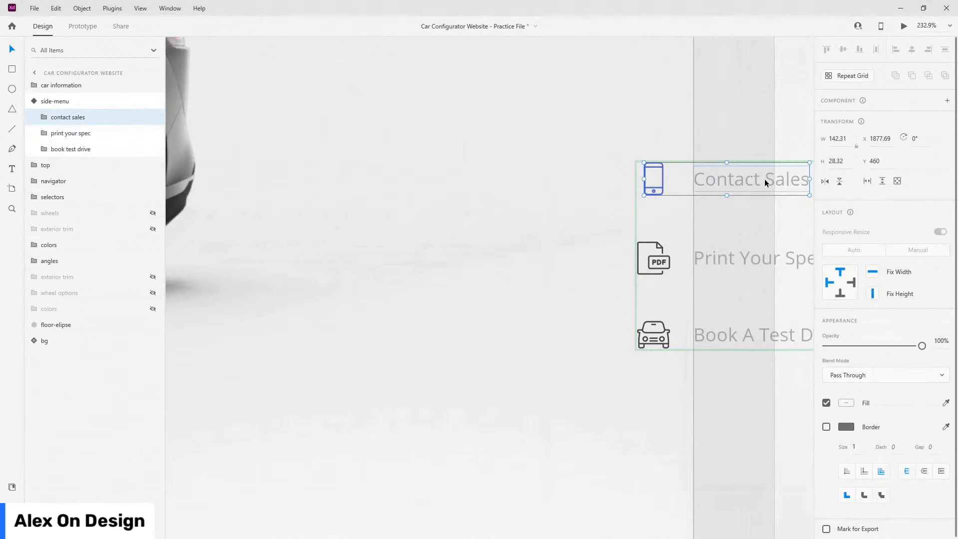
pyautogui.moveTo(764, 178); pyautogui.dragTo(648, 177)
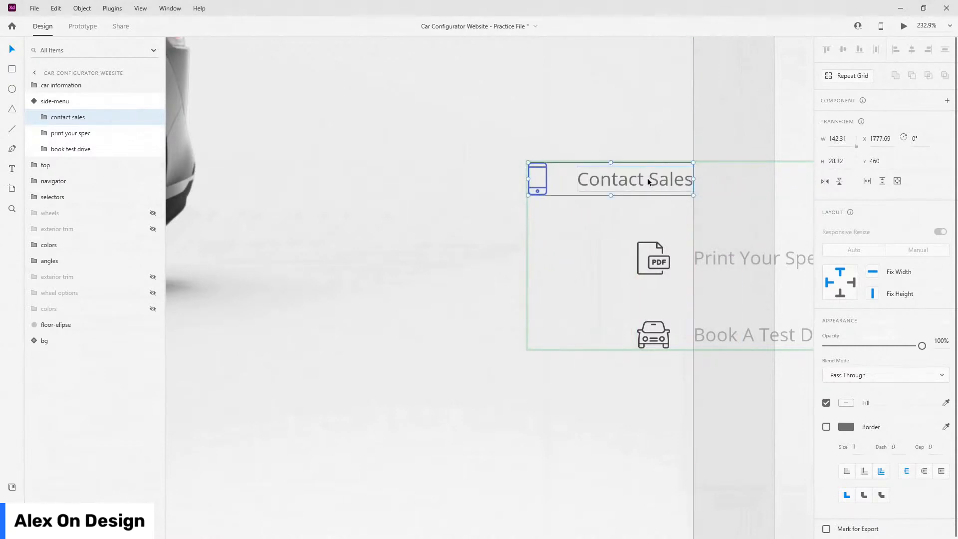
pyautogui.hotkey('shift', 'Left')
pyautogui.hotkey('shift', 'Left')
pyautogui.hotkey('shift', 'Left')
pyautogui.hotkey('shift', 'Left')
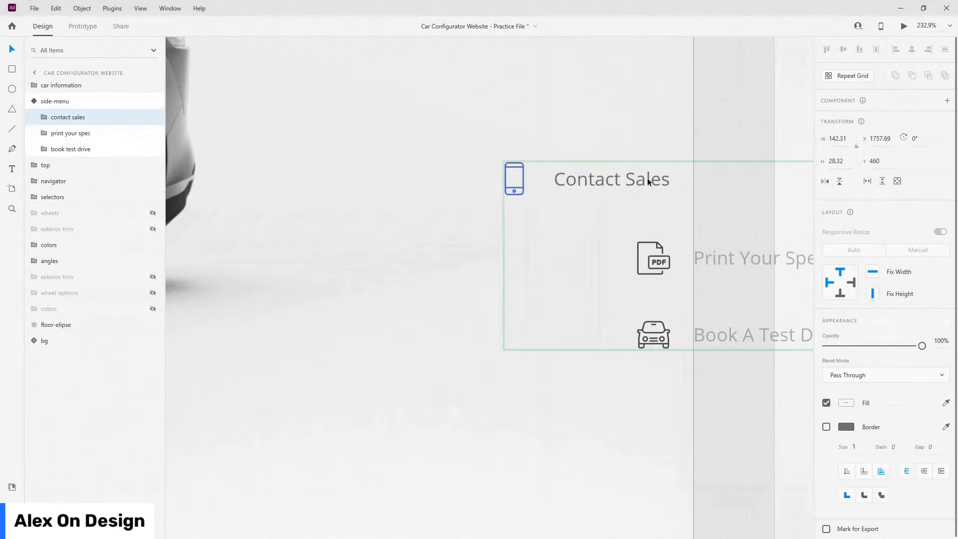
pyautogui.hotkey('shift', 'Right')
pyautogui.hotkey('shift', 'Right')
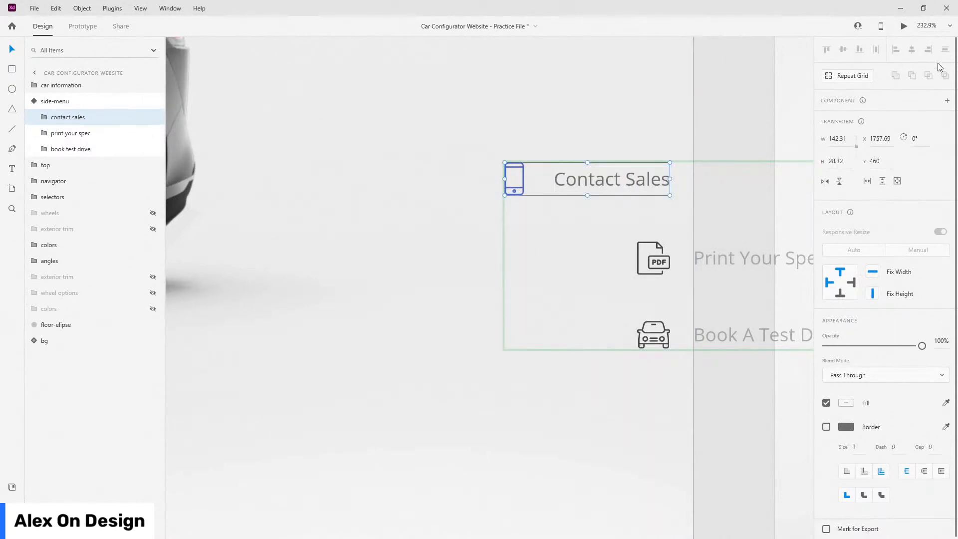
# - Return the side-menu to its Default State and slide the print your spec group horizontally into the artboard to X 1678.69
pyautogui.click(52, 108)
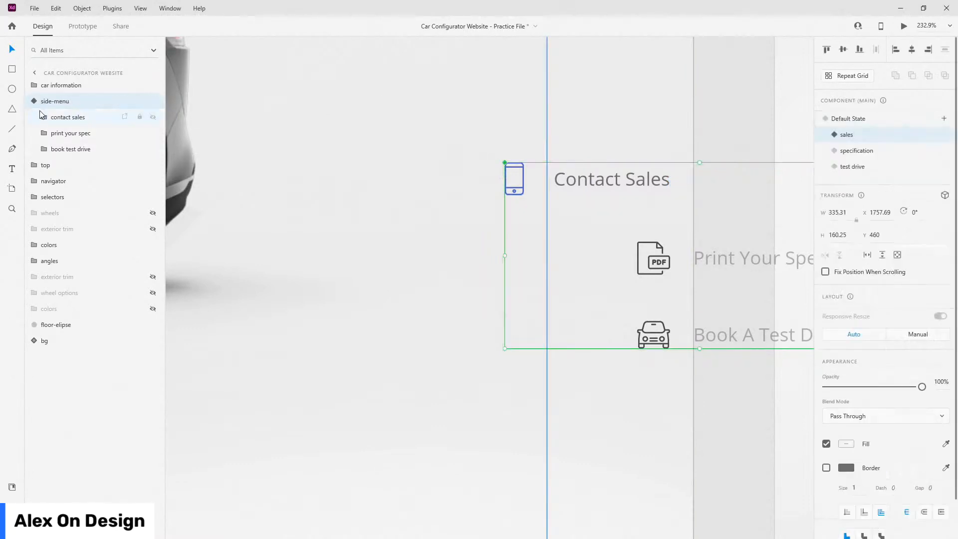
pyautogui.click(864, 122)
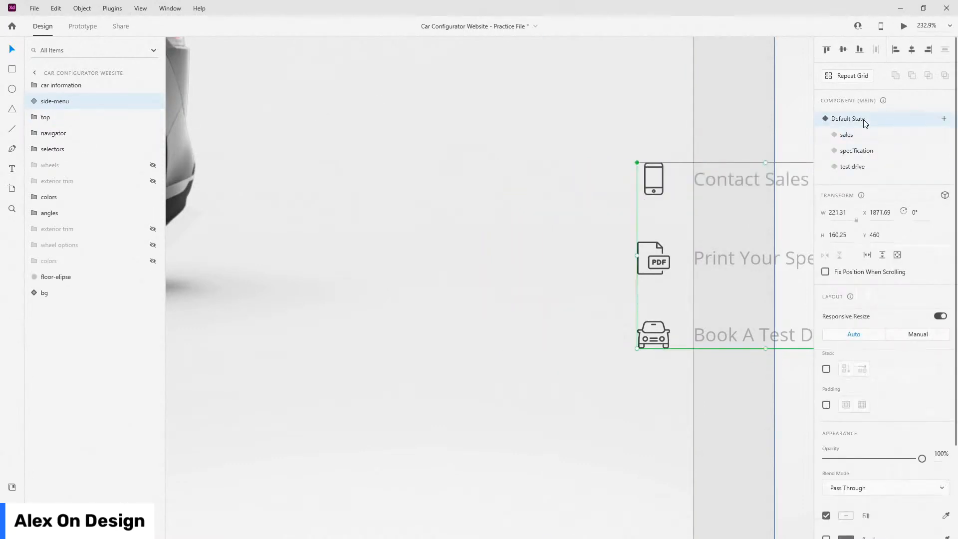
pyautogui.doubleClick(735, 256)
pyautogui.moveTo(791, 256); pyautogui.dragTo(588, 259)
pyautogui.hotkey('shift', 'Left')
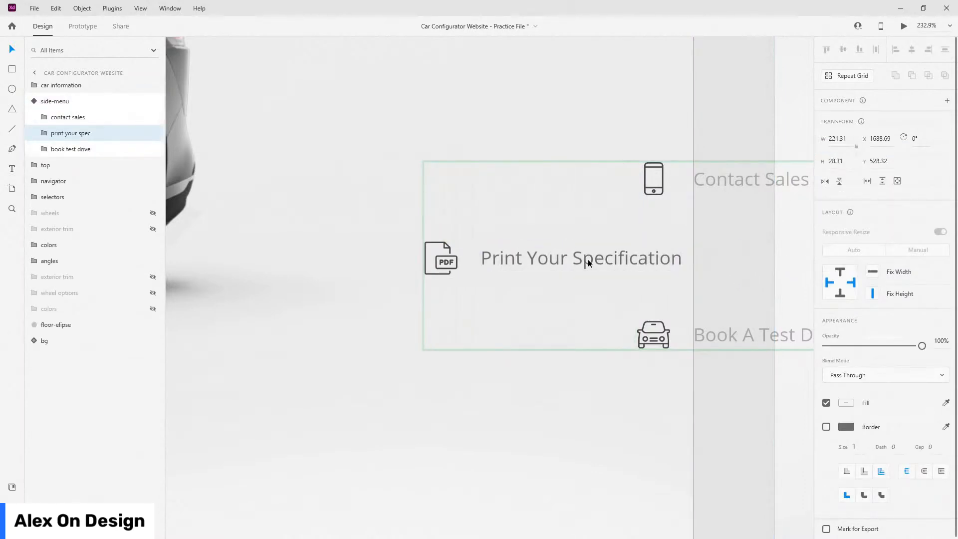
pyautogui.hotkey('shift', 'Left')
# - Fill the print-icn PDF icon inside the print your spec group with the main blue #5367CE
pyautogui.click(49, 133)
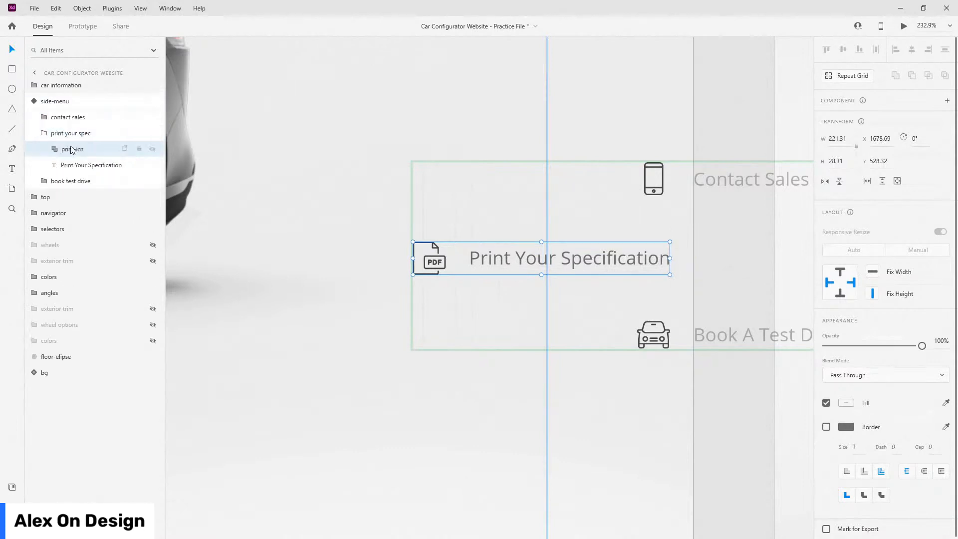
pyautogui.click(72, 148)
pyautogui.click(846, 403)
pyautogui.click(732, 471)
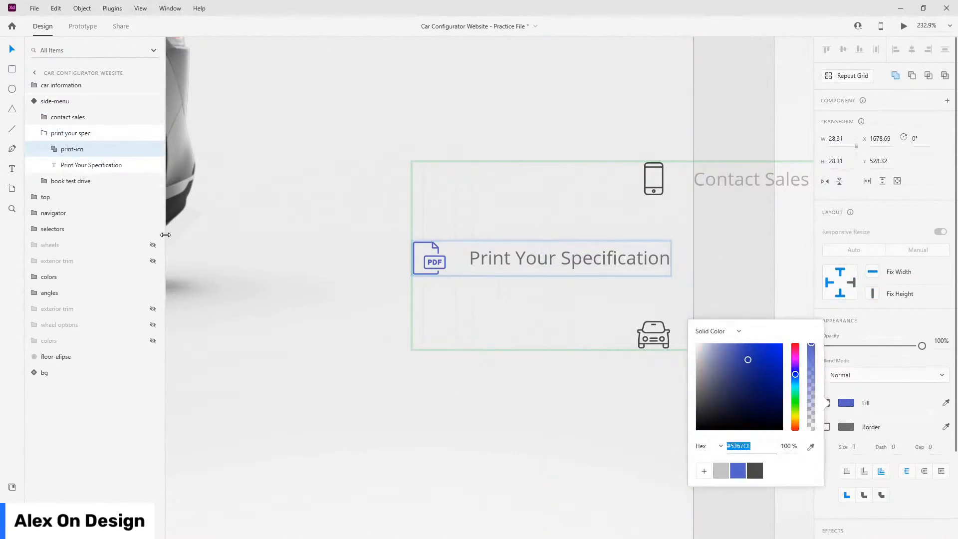
# - In the side-menu's test drive state, slide the book test drive group horizontally into the artboard to X 1720.69
pyautogui.click(48, 133)
pyautogui.click(42, 98)
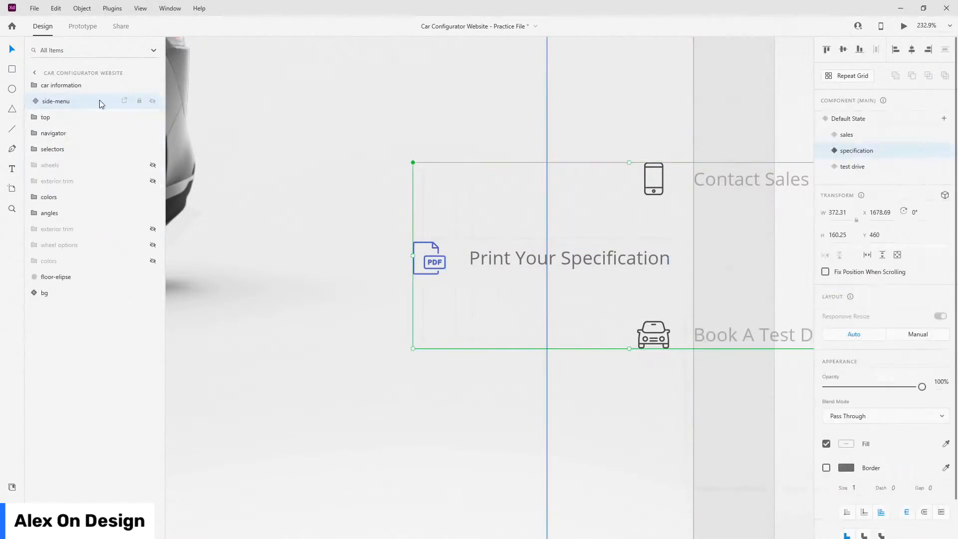
pyautogui.click(842, 120)
pyautogui.click(865, 167)
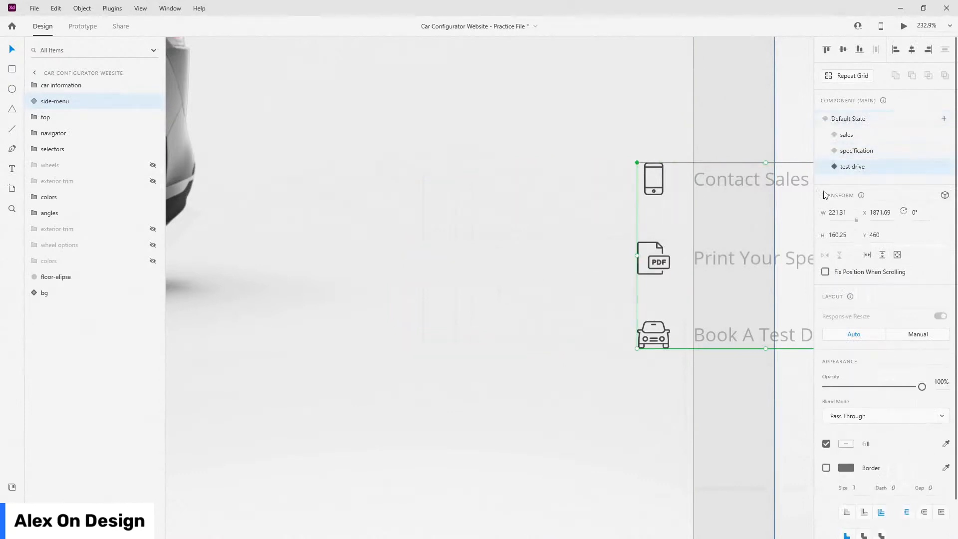
pyautogui.doubleClick(738, 330)
pyautogui.moveTo(774, 334); pyautogui.dragTo(660, 334)
pyautogui.click(660, 334)
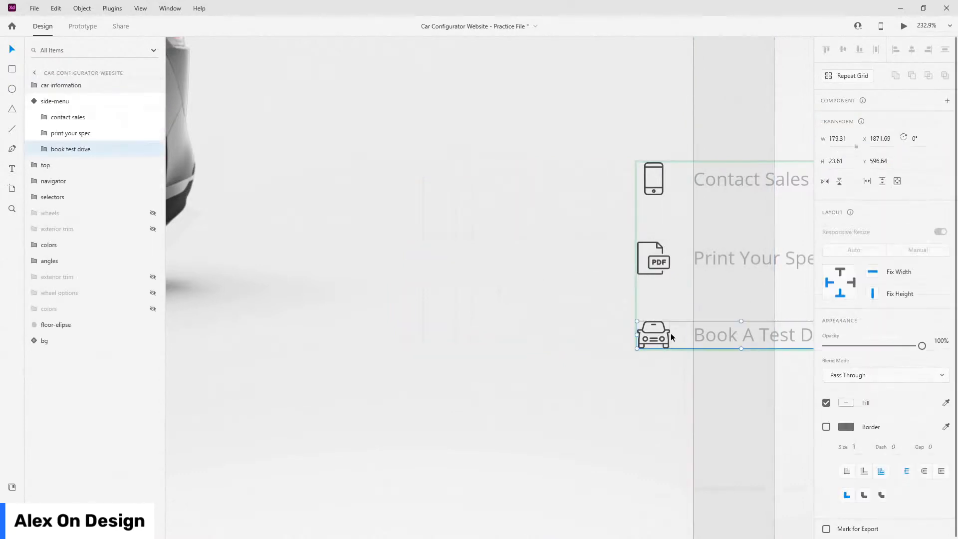
pyautogui.moveTo(728, 337); pyautogui.dragTo(588, 335)
pyautogui.hotkey('shift', 'Left')
pyautogui.hotkey('shift', 'Left')
pyautogui.hotkey('shift', 'Left')
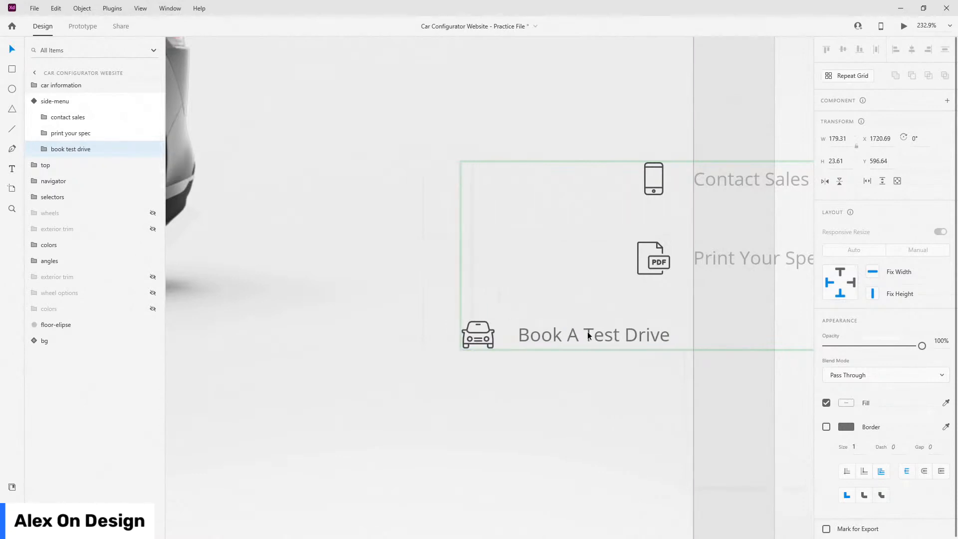
pyautogui.hotkey('shift', 'Right')
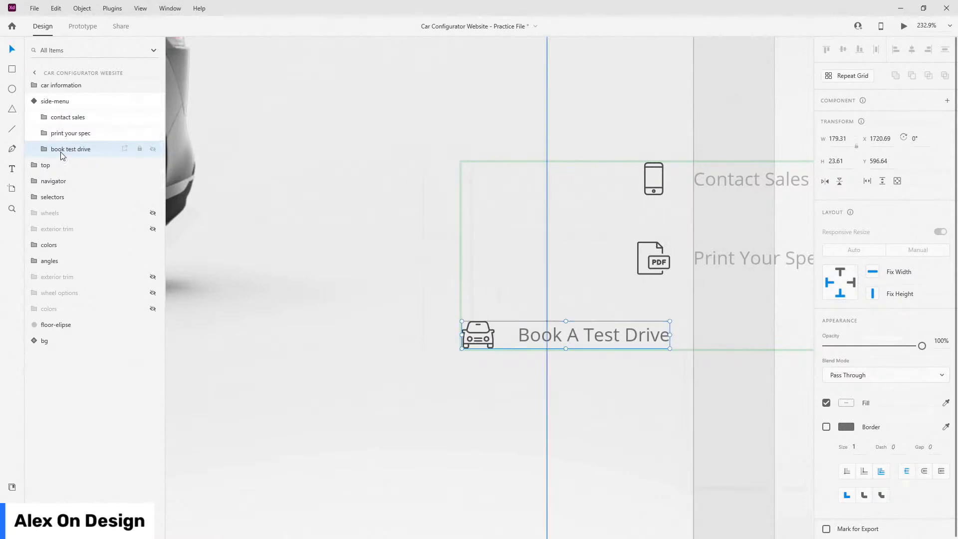
# - Fill the book-a-test-drive car icon inside the book test drive group with the main blue #5367CE
pyautogui.click(45, 150)
pyautogui.click(69, 165)
pyautogui.click(846, 403)
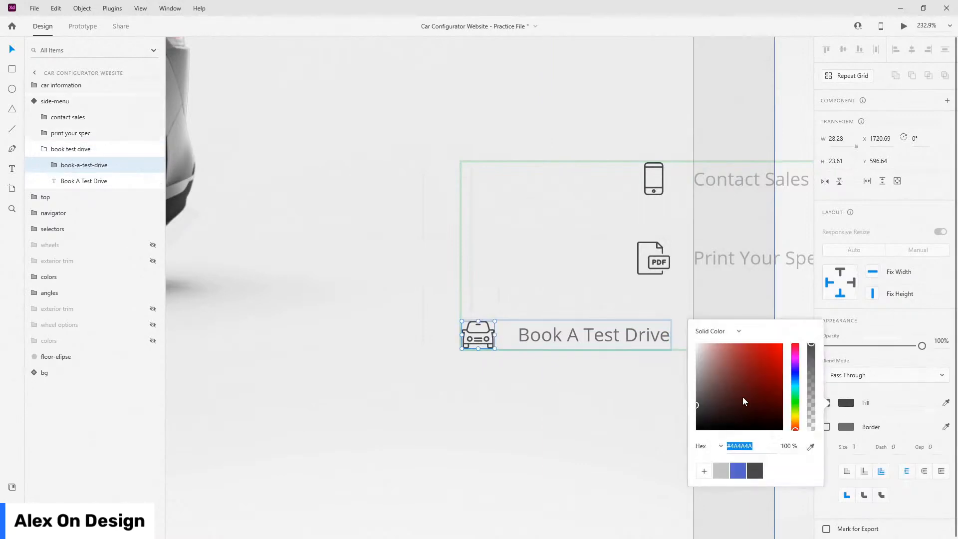
pyautogui.click(737, 470)
pyautogui.click(44, 149)
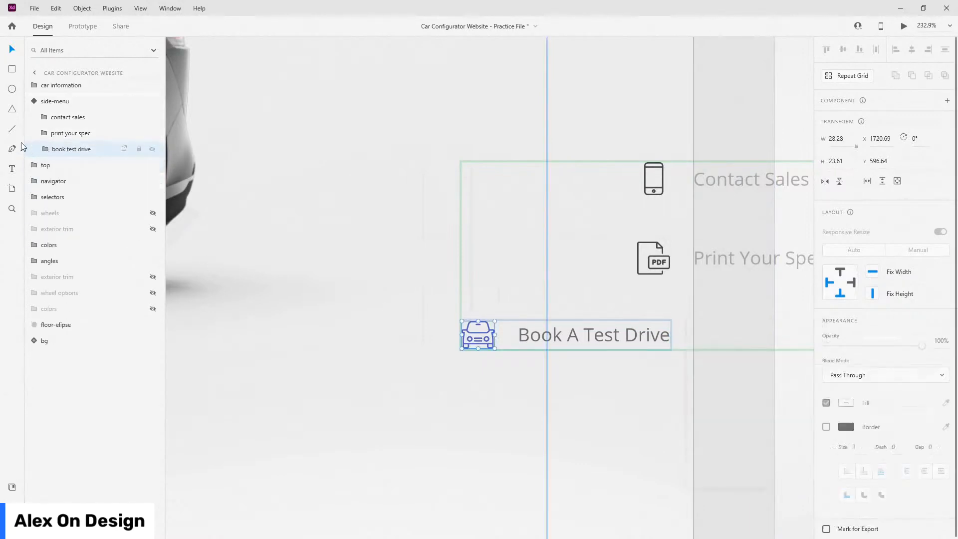
# - Check the side-menu component's Default State, sales, specification and test drive states one after another
pyautogui.click(32, 102)
pyautogui.click(859, 119)
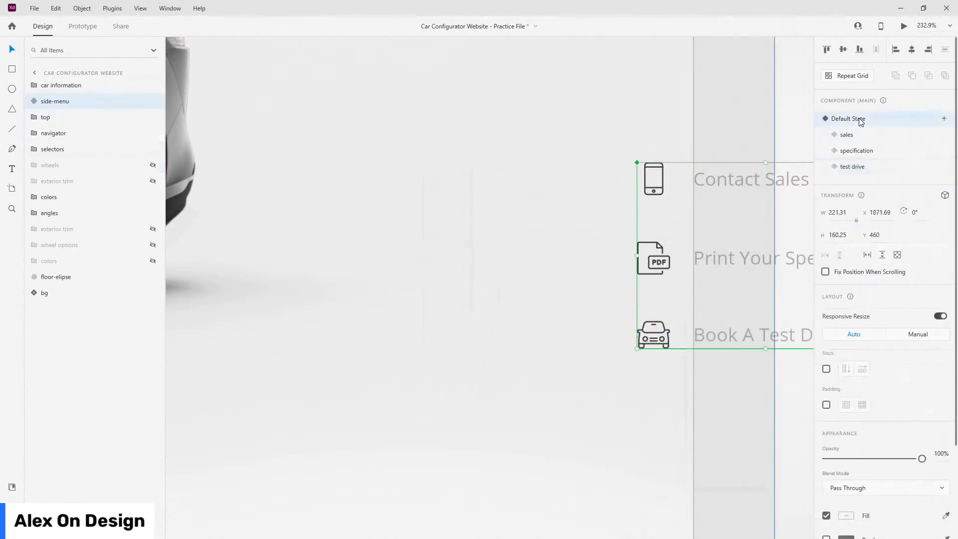
pyautogui.click(869, 137)
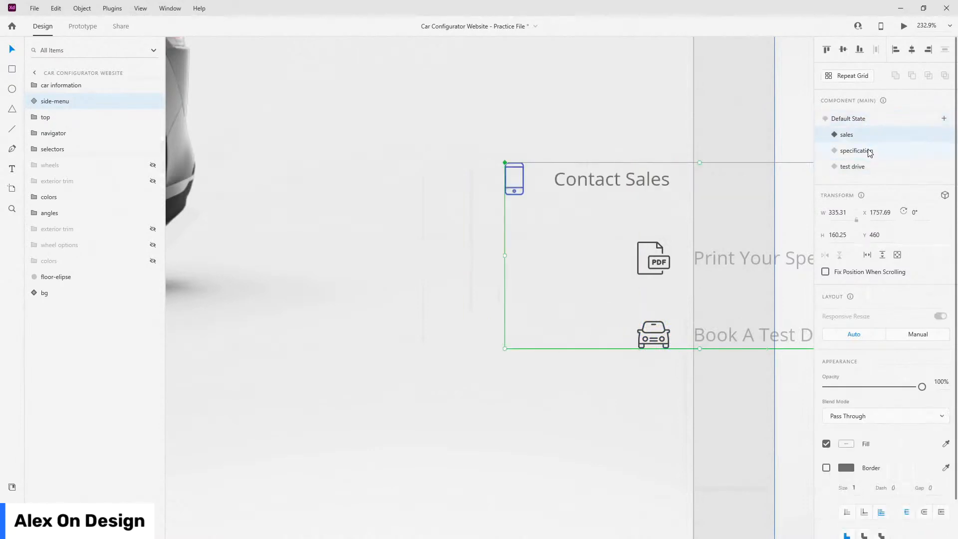
pyautogui.click(866, 152)
pyautogui.click(868, 168)
pyautogui.click(864, 152)
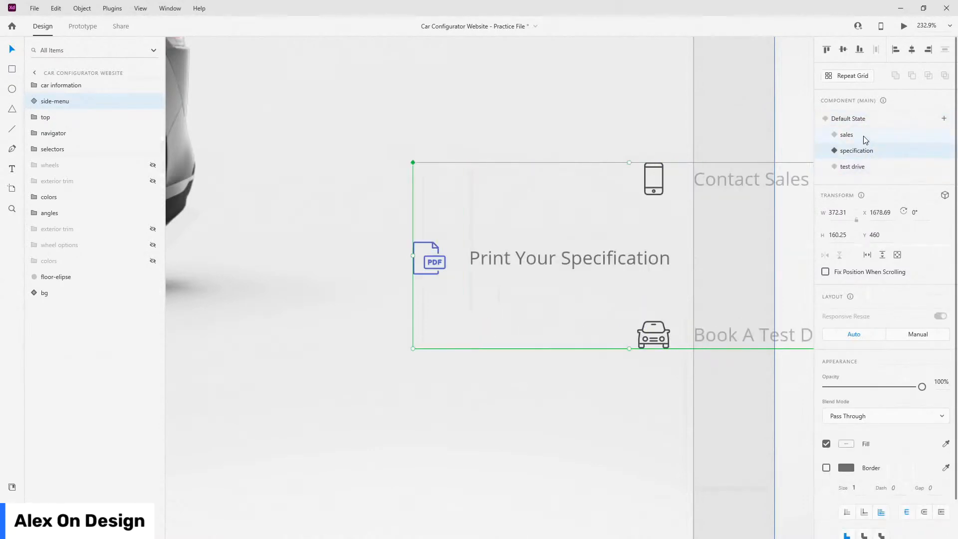
pyautogui.click(865, 135)
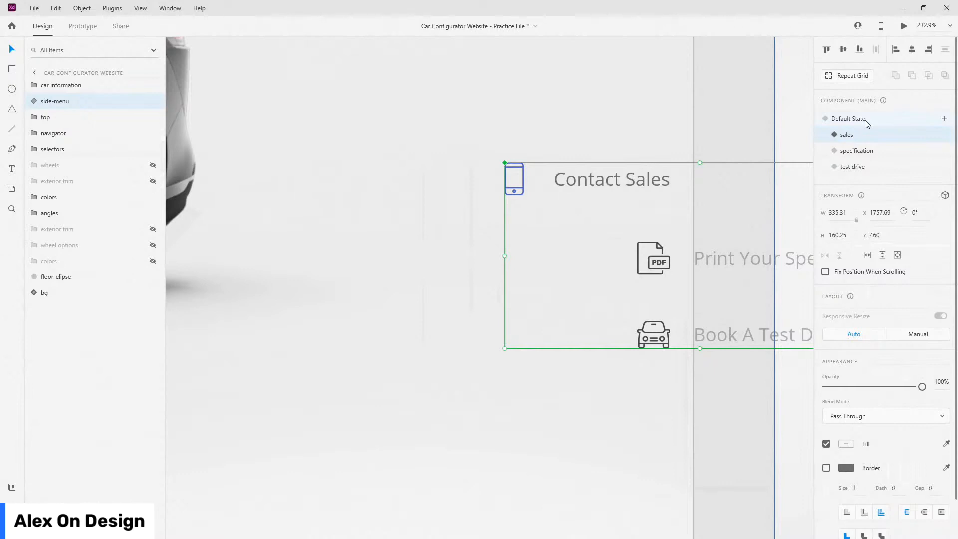
# - Prototype the side-menu's Default State, starting a tap interaction on the contact sales group with Auto-Animate and a duration of 0.4 s
pyautogui.click(863, 120)
pyautogui.click(92, 26)
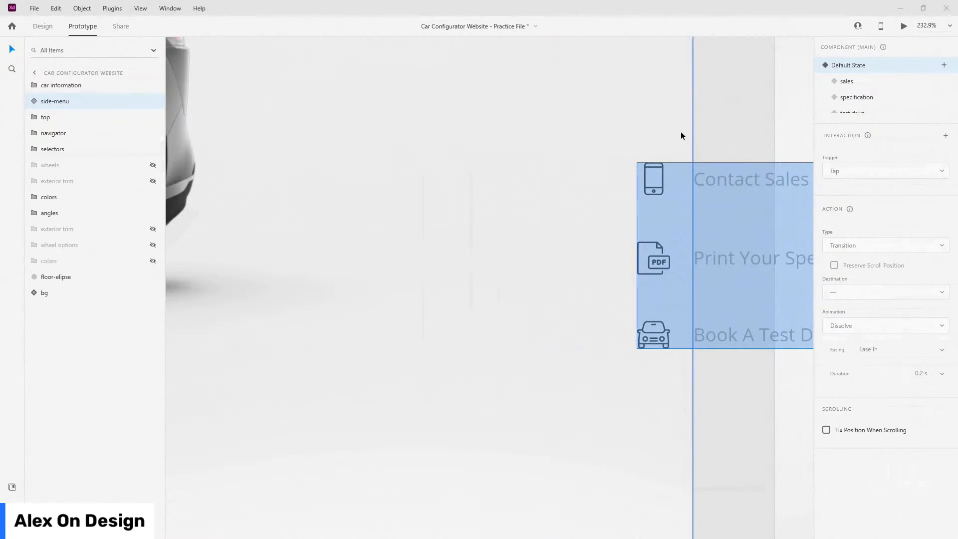
pyautogui.doubleClick(754, 180)
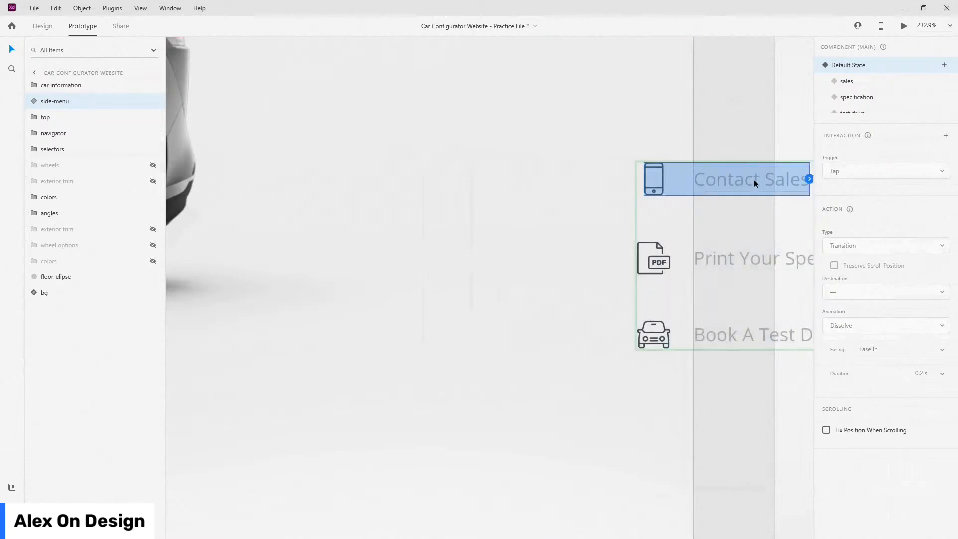
pyautogui.click(809, 178)
pyautogui.scroll(-3, 420, 209)
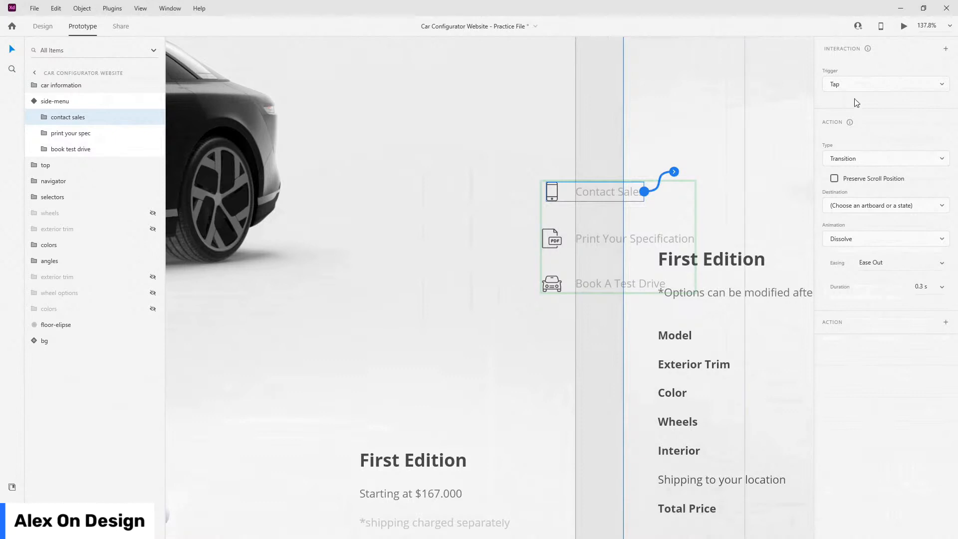
pyautogui.click(870, 164)
pyautogui.click(868, 142)
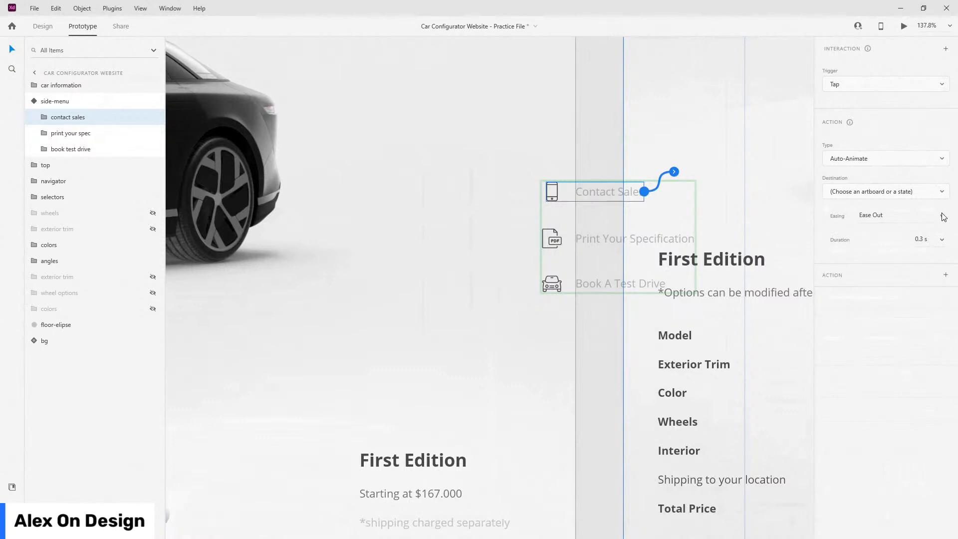
pyautogui.click(941, 240)
pyautogui.click(932, 223)
# - In the Default State, auto-animate print your spec to the specification state and book test drive to the test drive state on tap
pyautogui.click(681, 241)
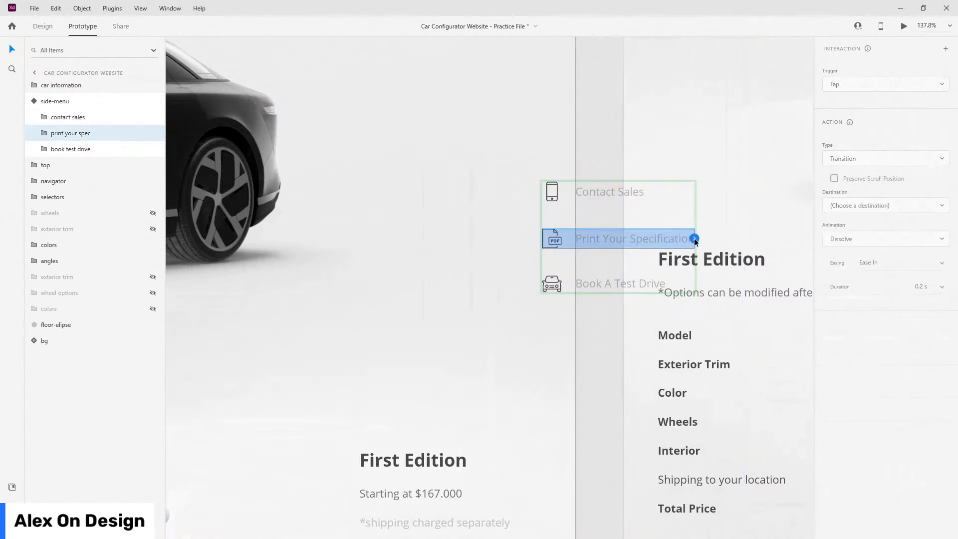
pyautogui.click(693, 238)
pyautogui.click(879, 195)
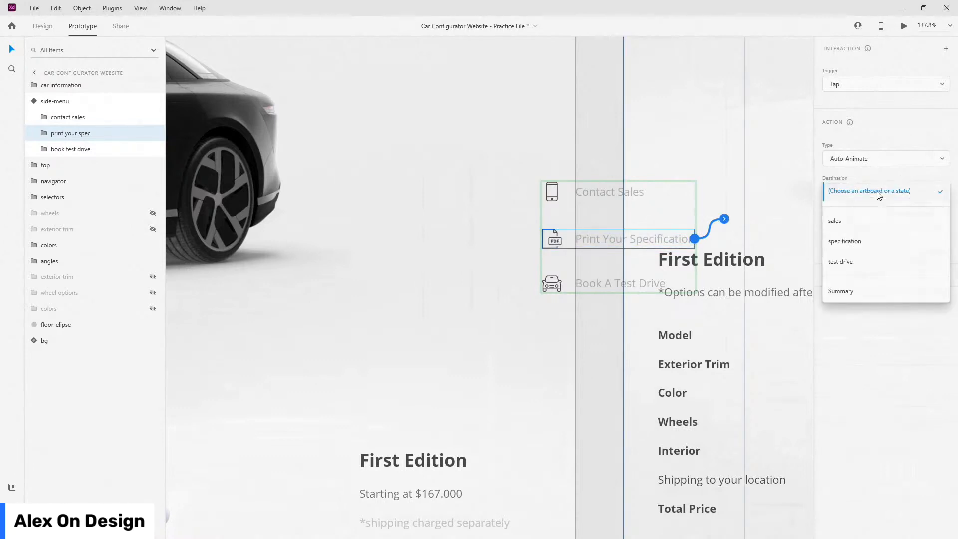
pyautogui.click(870, 241)
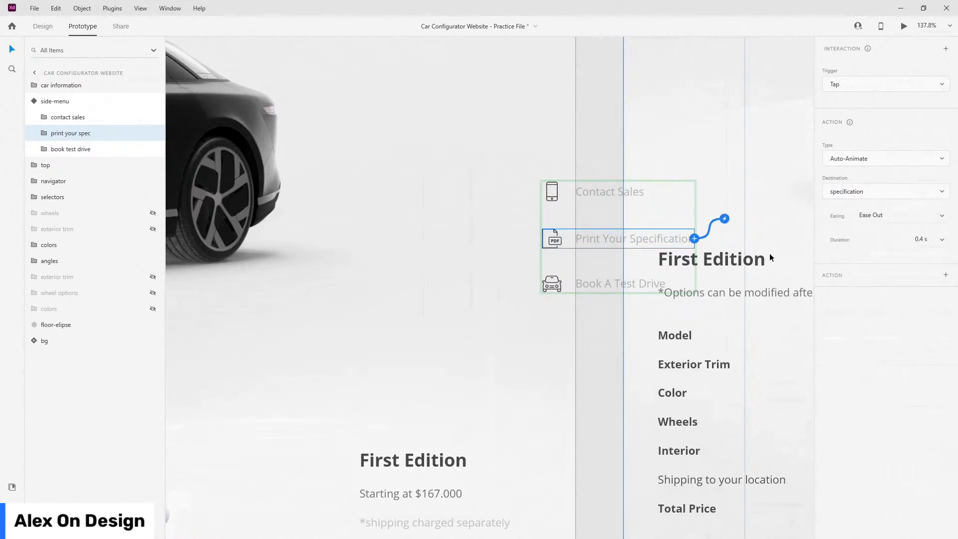
pyautogui.click(645, 286)
pyautogui.click(665, 285)
pyautogui.click(878, 191)
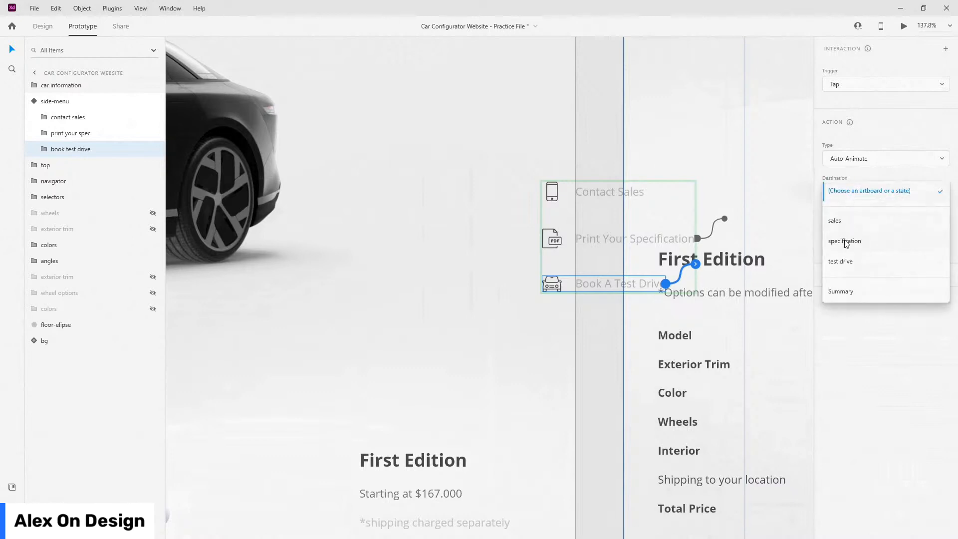
pyautogui.click(839, 261)
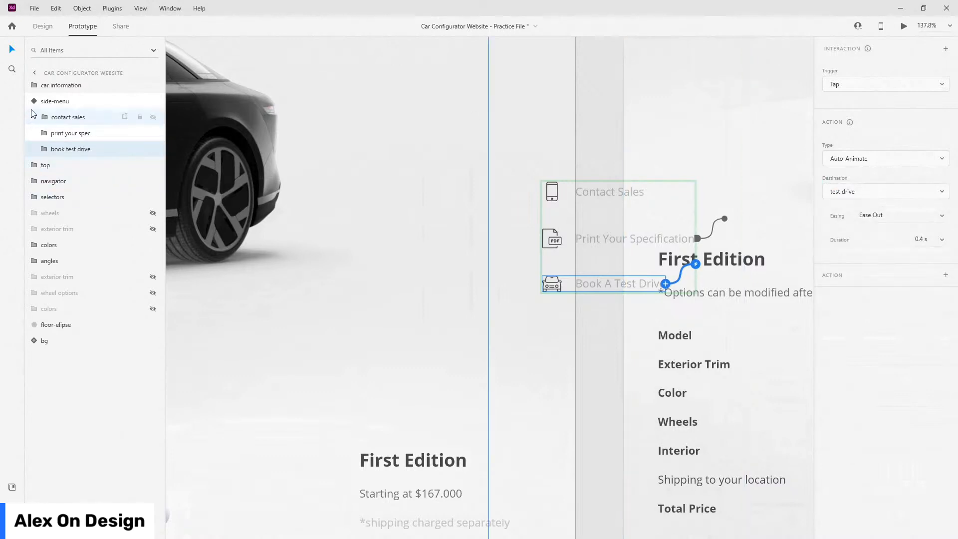
# - In the side-menu's sales state, make tapping the contact sales group auto-animate back to the Default State
pyautogui.click(36, 116)
pyautogui.click(34, 103)
pyautogui.click(35, 105)
pyautogui.click(847, 81)
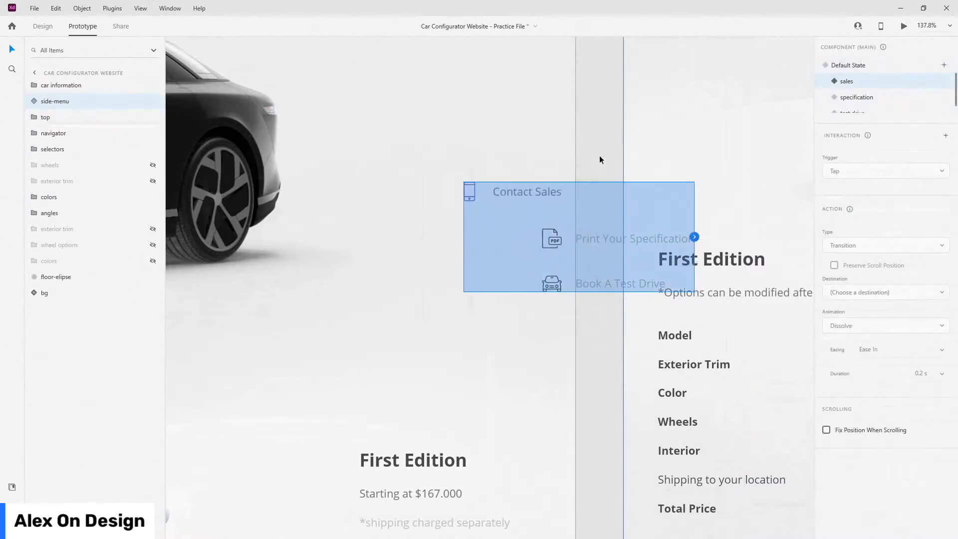
pyautogui.doubleClick(524, 193)
pyautogui.click(562, 192)
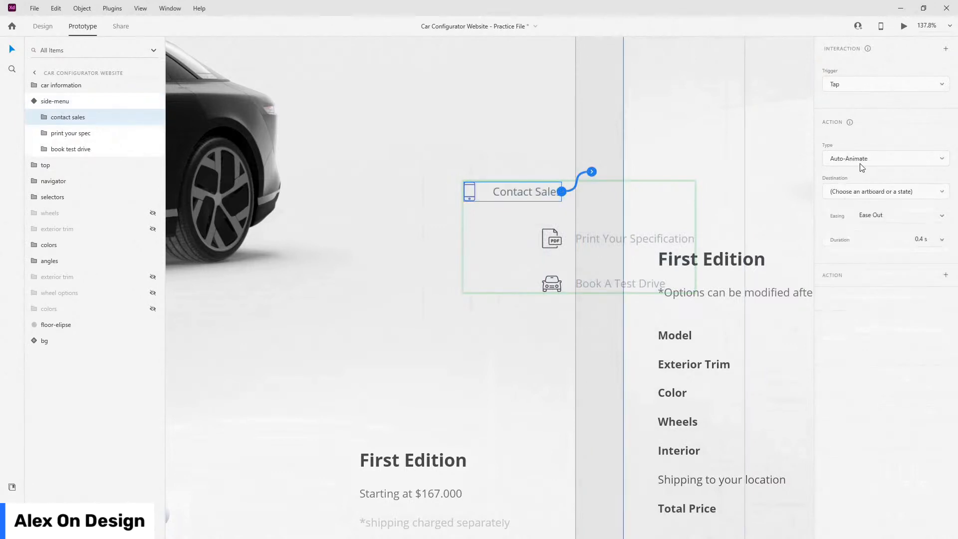
pyautogui.click(866, 194)
pyautogui.click(863, 219)
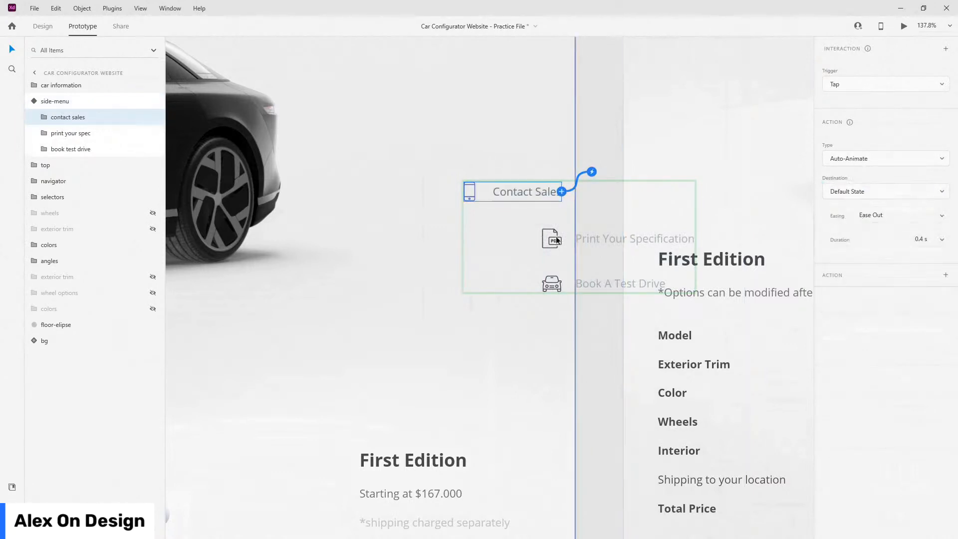
# - In the sales state, link print your spec to the specification state and book test drive to the test drive state on tap
pyautogui.click(659, 239)
pyautogui.click(694, 239)
pyautogui.click(848, 195)
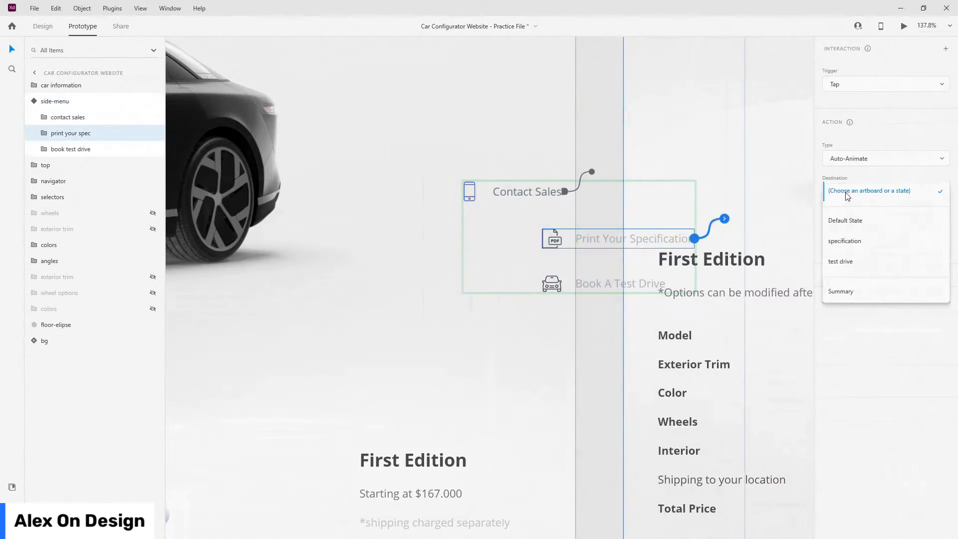
pyautogui.click(845, 241)
pyautogui.click(614, 281)
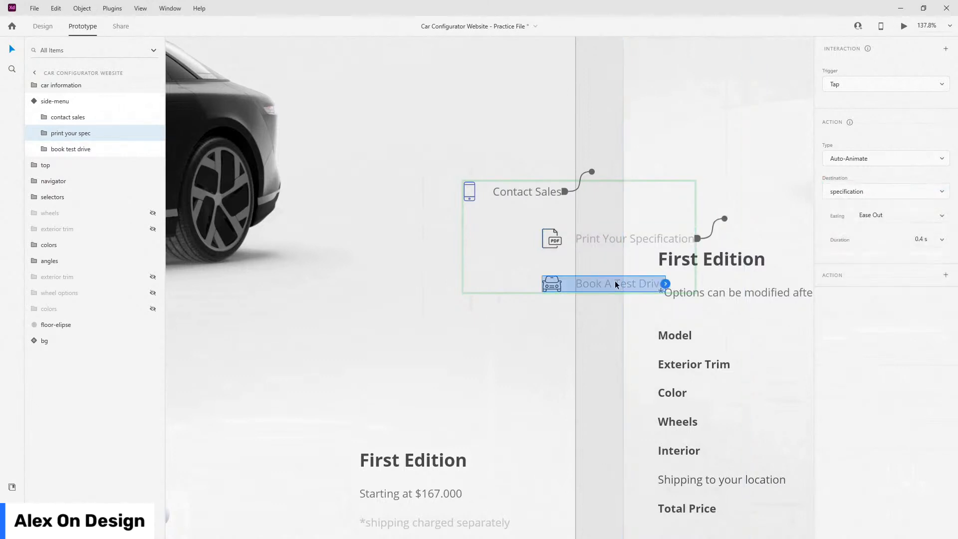
pyautogui.click(666, 284)
pyautogui.click(861, 195)
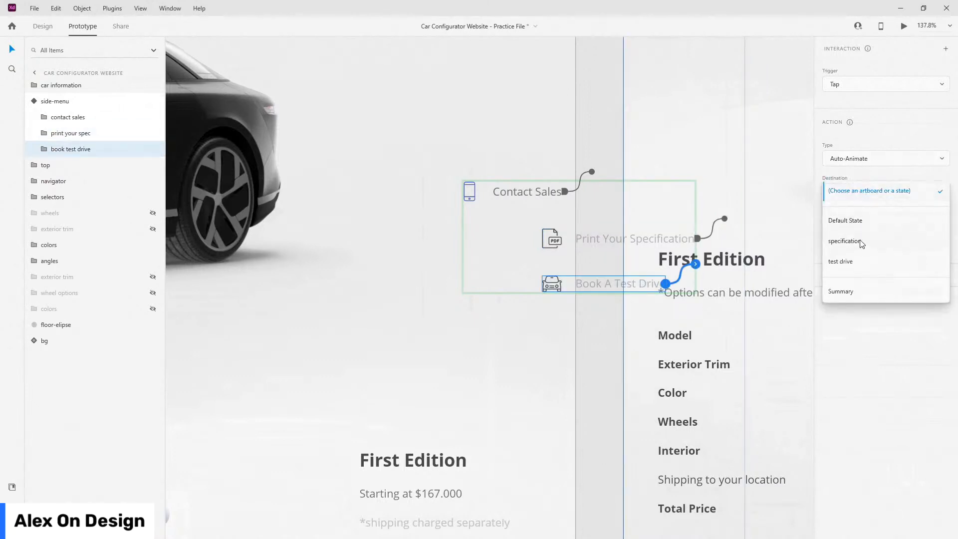
pyautogui.click(857, 263)
# - In the side-menu's specification state, make tapping the contact sales group auto-animate to the sales state
pyautogui.click(36, 104)
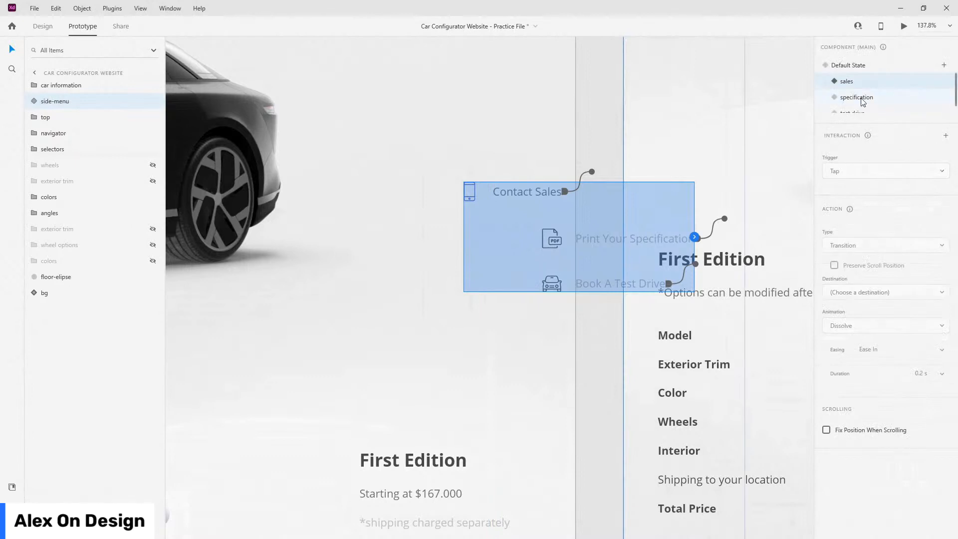
pyautogui.click(863, 99)
pyautogui.doubleClick(602, 196)
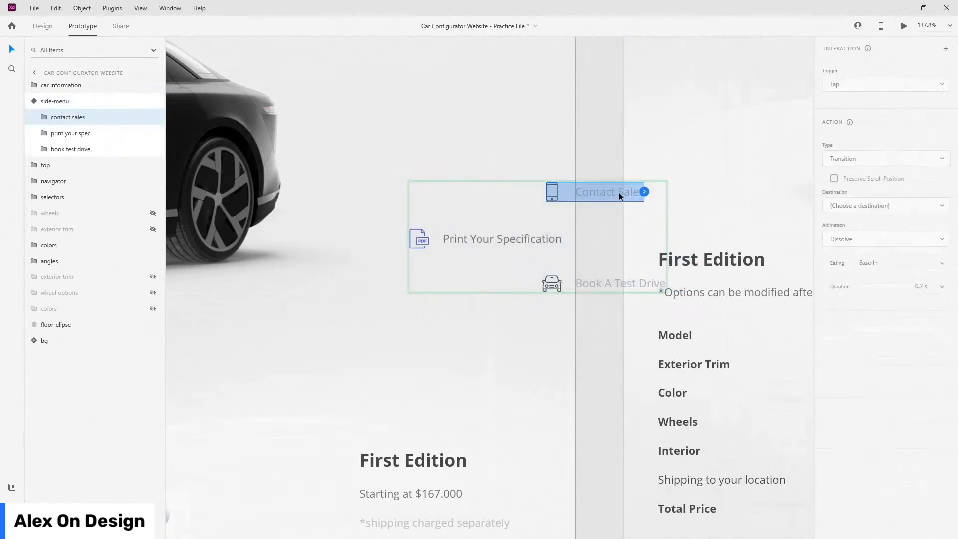
pyautogui.click(643, 192)
pyautogui.click(844, 194)
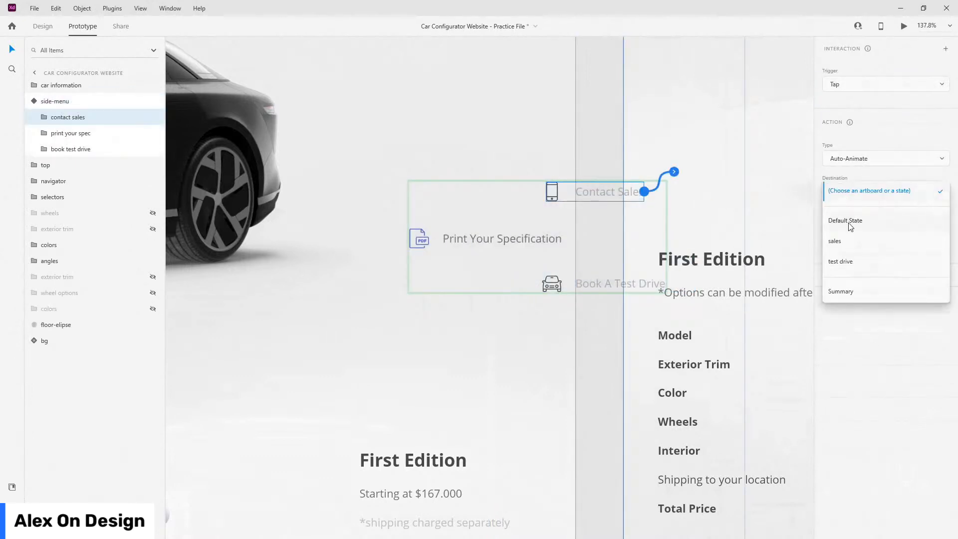
pyautogui.click(834, 240)
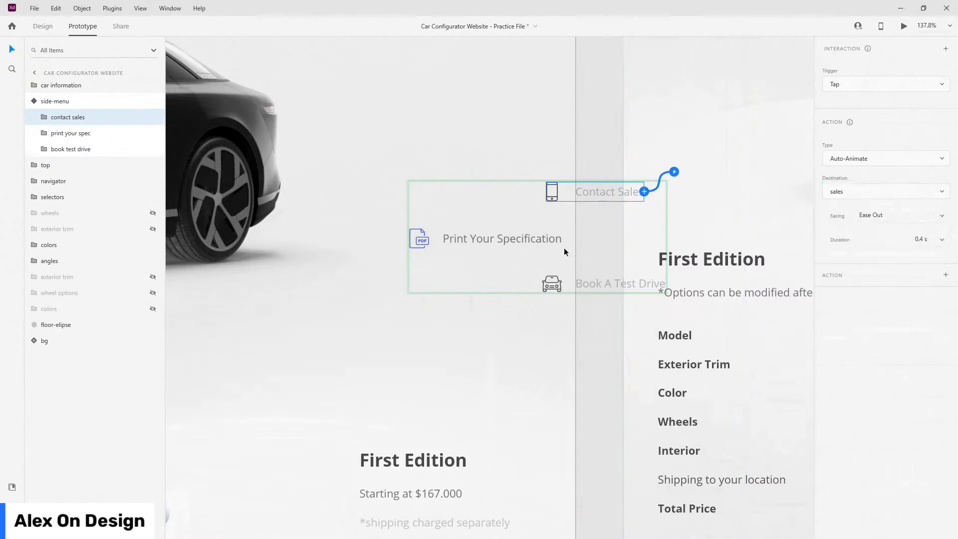
# - In the specification state, link print your spec back to the Default State and book test drive to the test drive state on tap
pyautogui.click(549, 239)
pyautogui.click(561, 239)
pyautogui.click(861, 194)
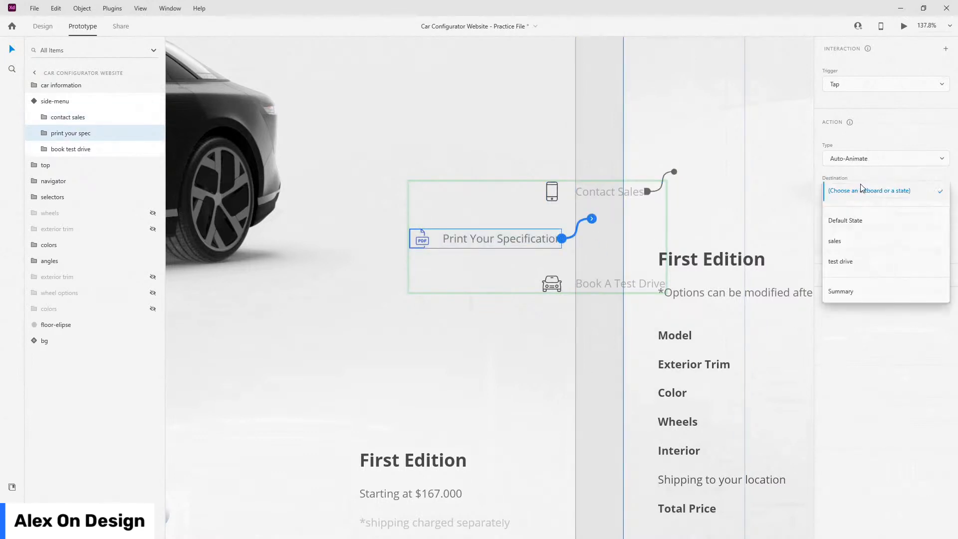
pyautogui.click(853, 218)
pyautogui.click(614, 282)
pyautogui.click(663, 283)
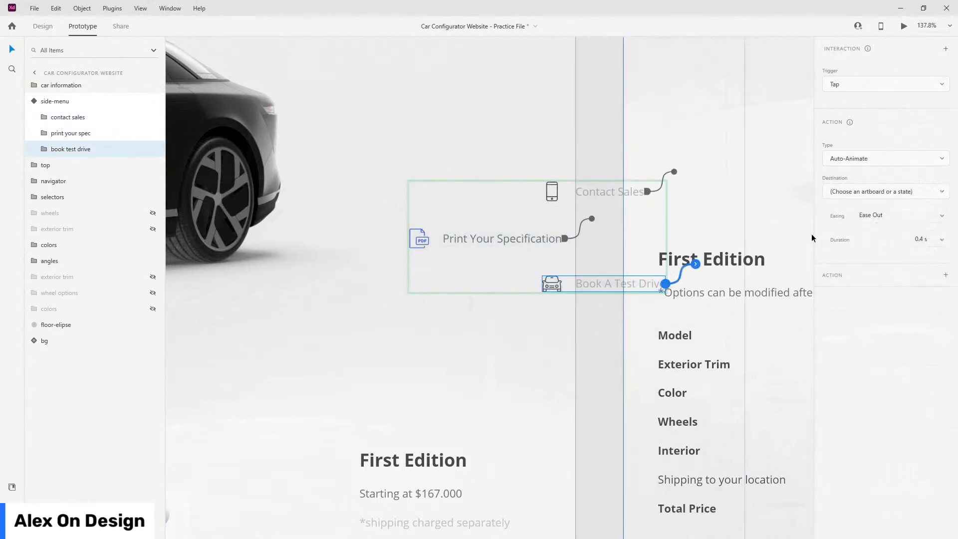
pyautogui.click(853, 196)
pyautogui.click(839, 261)
# - In the side-menu's test drive state, make tapping the contact sales group auto-animate to the sales state
pyautogui.click(55, 100)
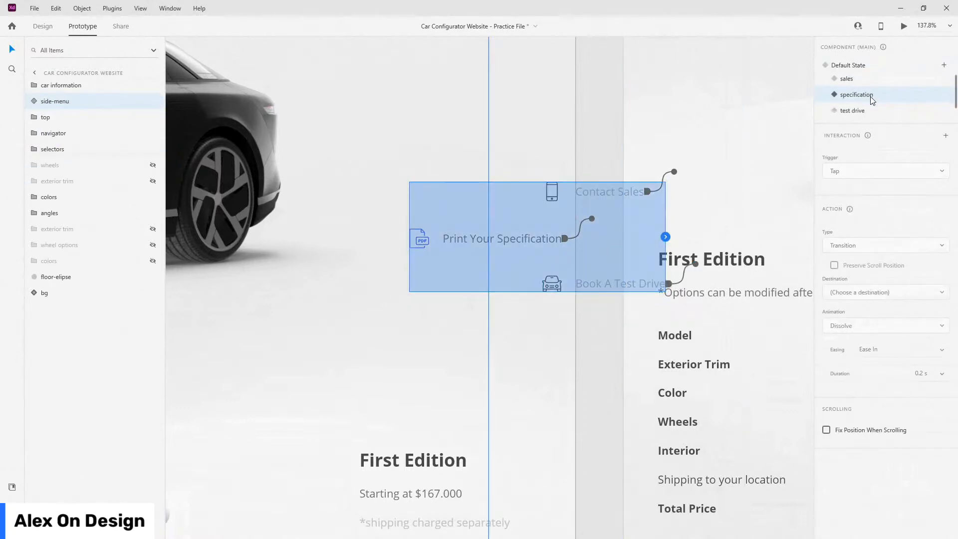
pyautogui.scroll(-1, 870, 96)
pyautogui.click(870, 105)
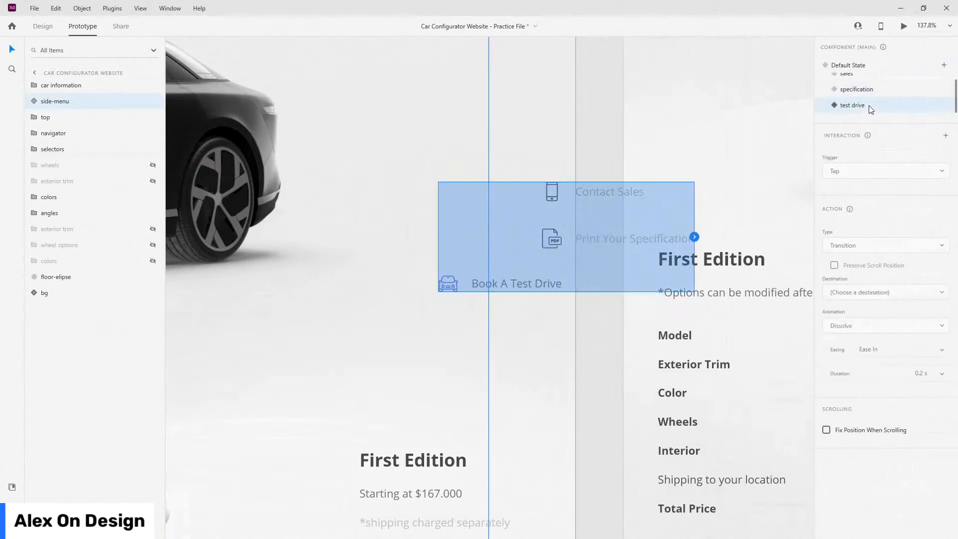
pyautogui.doubleClick(594, 190)
pyautogui.moveTo(644, 192); pyautogui.dragTo(674, 171)
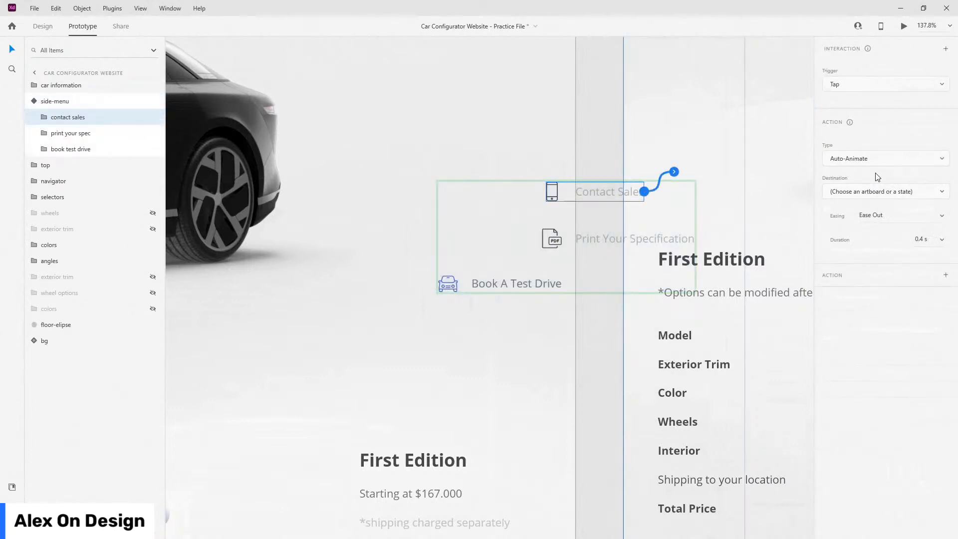
pyautogui.click(872, 192)
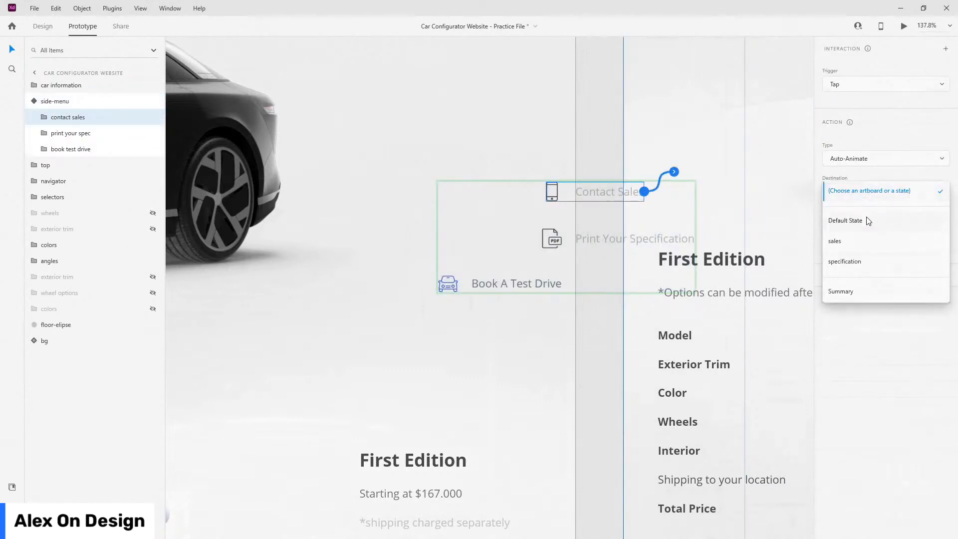
pyautogui.click(834, 241)
# - In the test drive state, link print your spec to the specification state and book test drive back to the Default State on tap
pyautogui.click(613, 232)
pyautogui.click(695, 238)
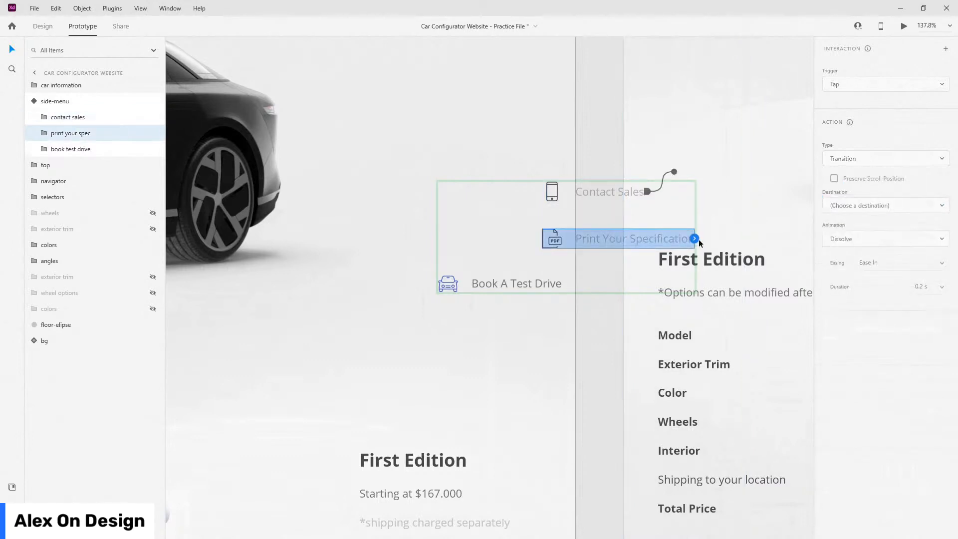
pyautogui.click(847, 195)
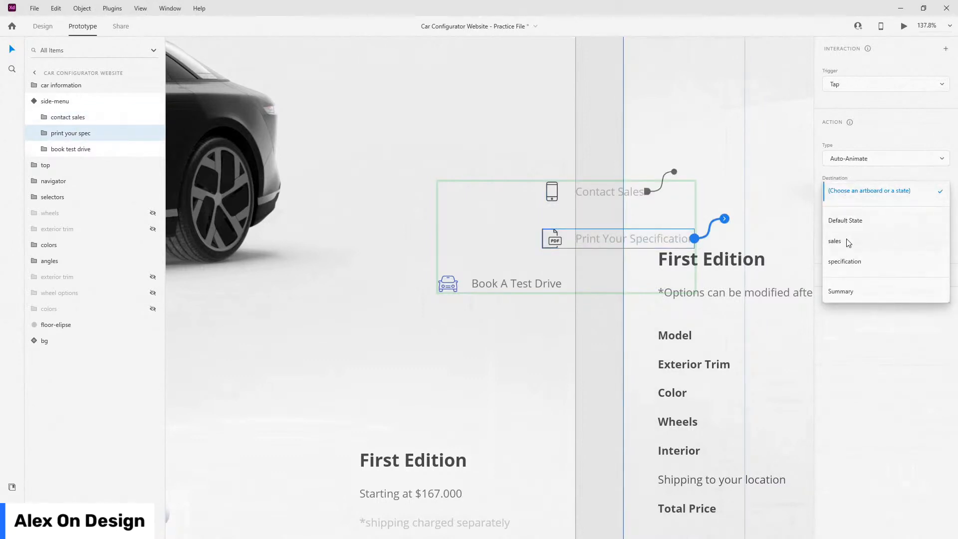
pyautogui.click(847, 261)
pyautogui.click(536, 281)
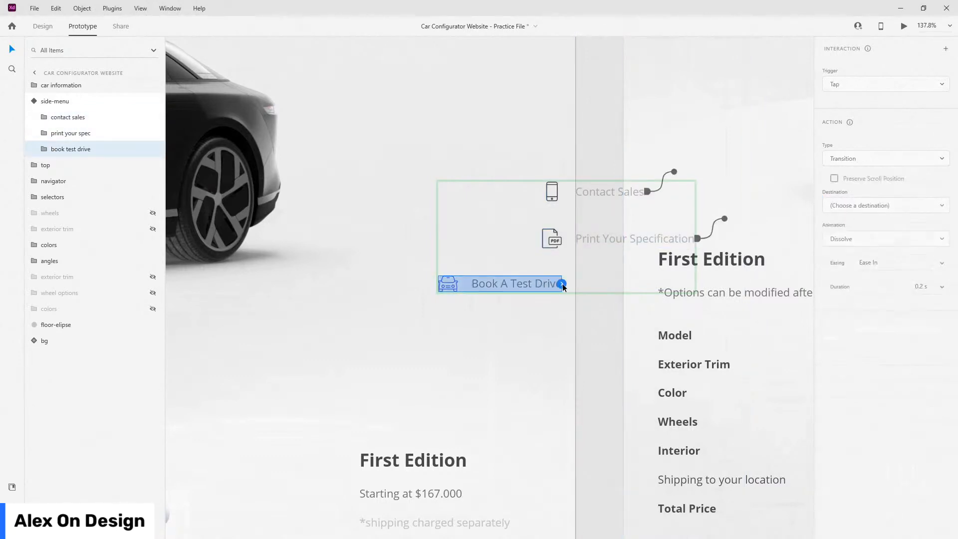
pyautogui.click(562, 284)
pyautogui.click(870, 195)
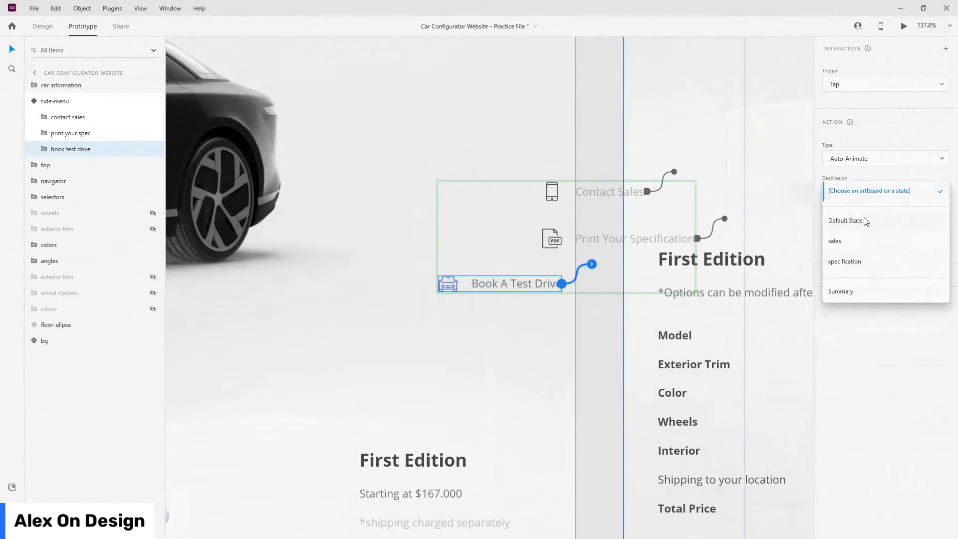
pyautogui.click(866, 218)
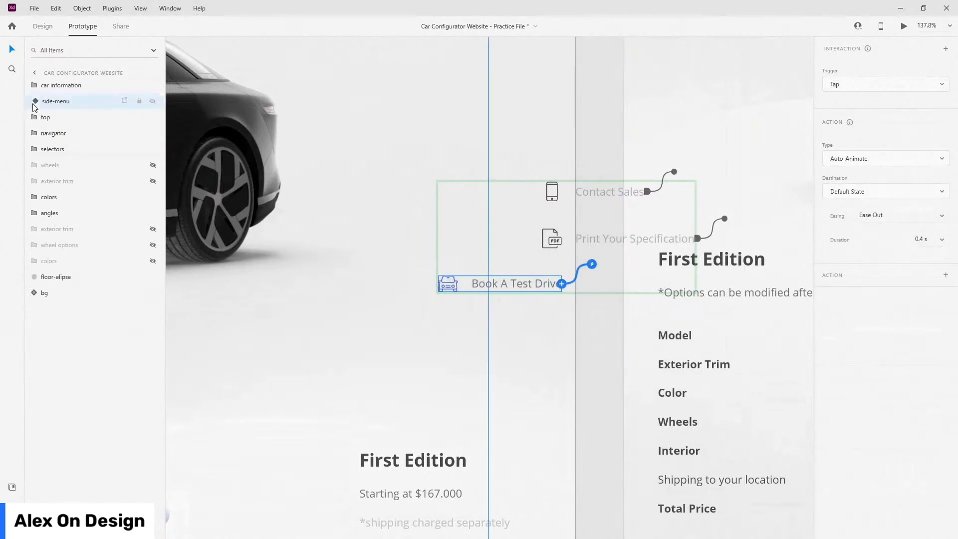
# - Return the side-menu component to its Default State and briefly preview the prototype
pyautogui.click(36, 102)
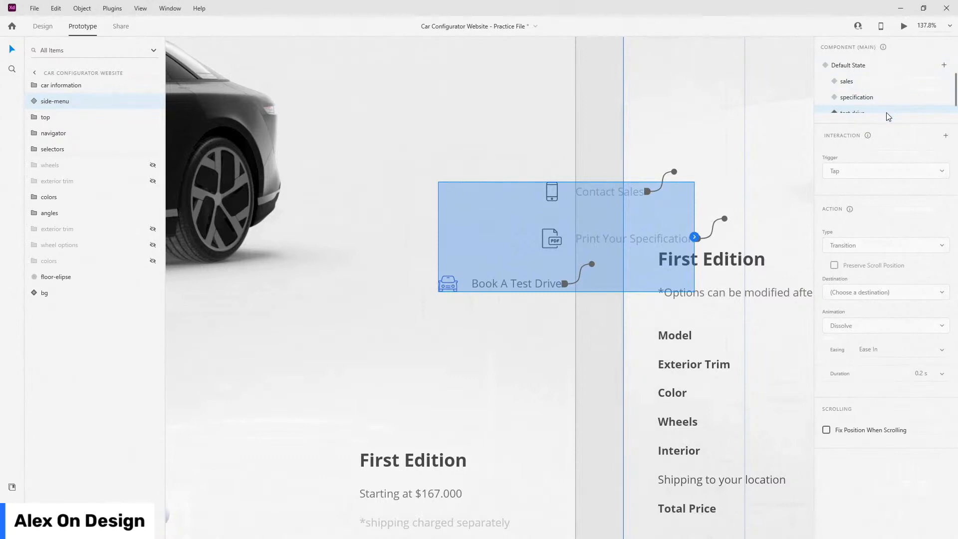
pyautogui.click(864, 65)
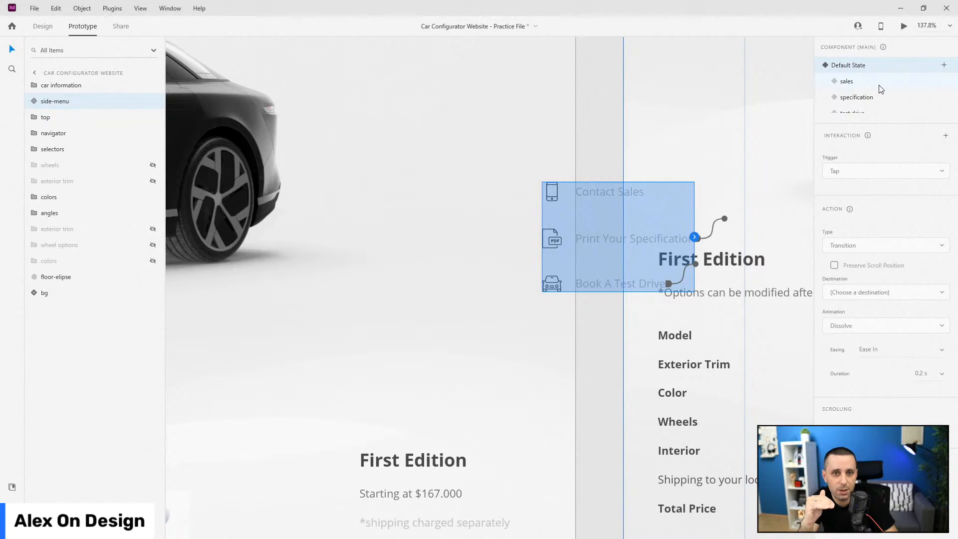
pyautogui.scroll(-1, 880, 92)
pyautogui.scroll(1, 881, 93)
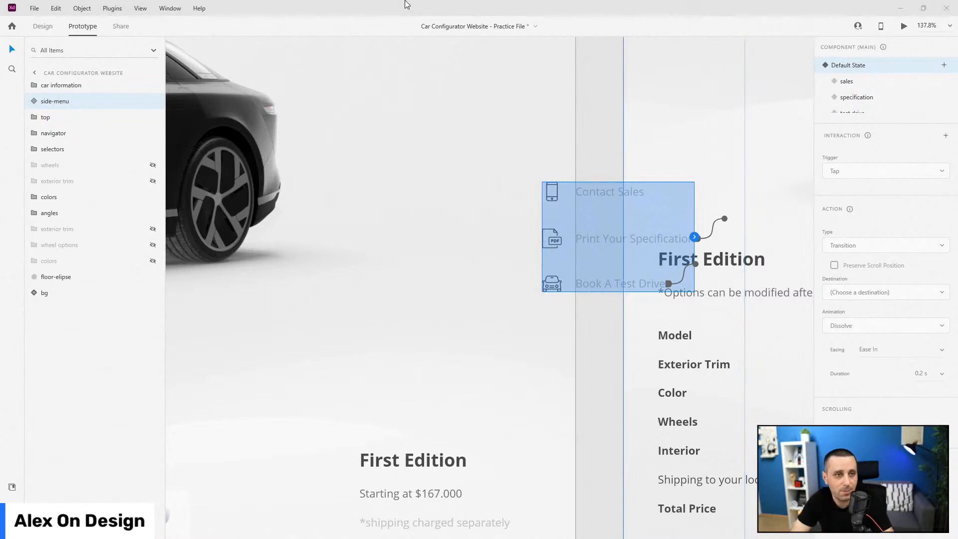
pyautogui.hotkey('ctrl', 'Return')
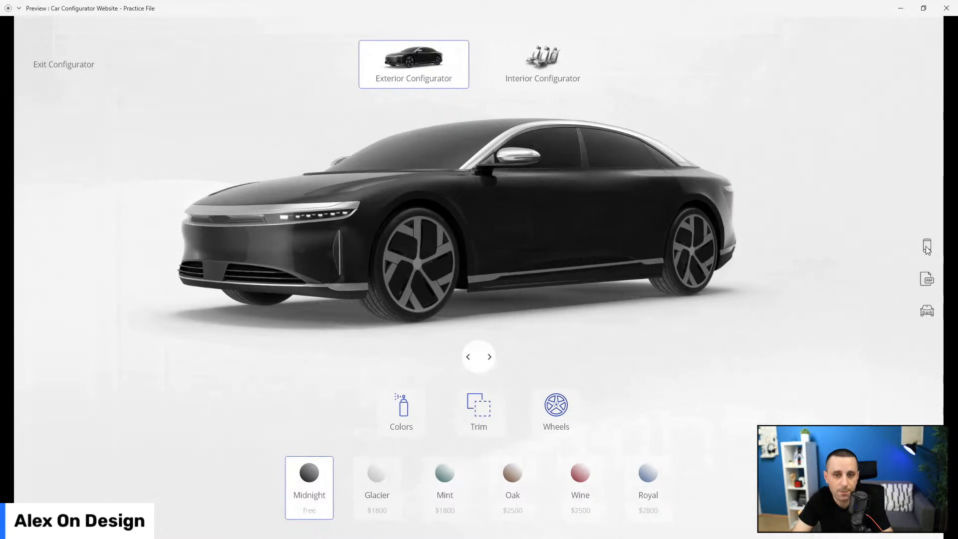
pyautogui.click(946, 10)
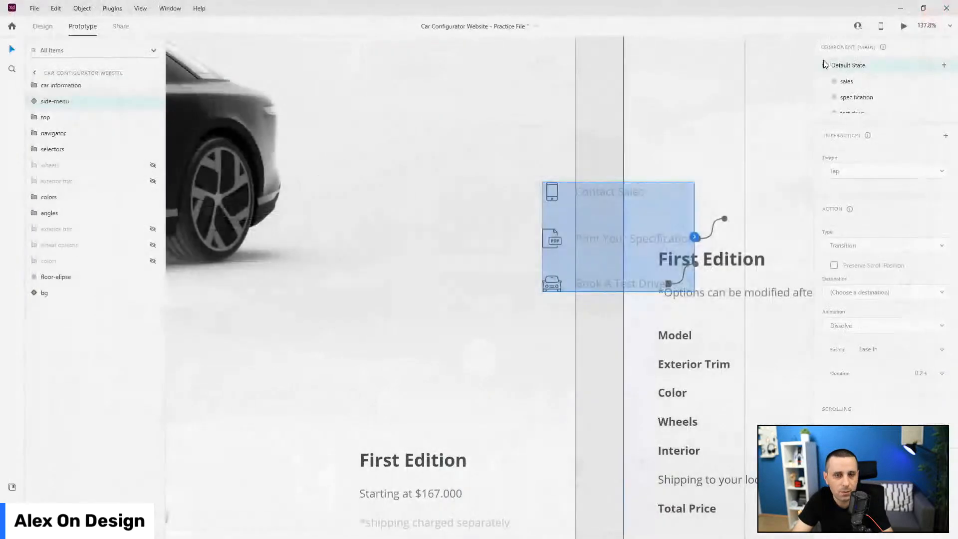
# - In the side-menu's Default State, make tapping the contact sales group auto-animate to the sales state
pyautogui.doubleClick(603, 193)
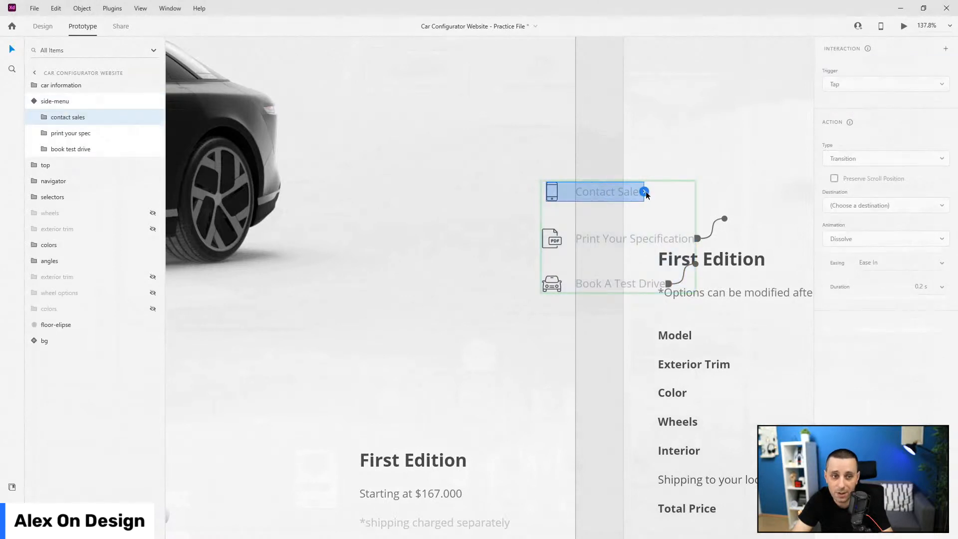
pyautogui.moveTo(644, 192); pyautogui.dragTo(674, 172)
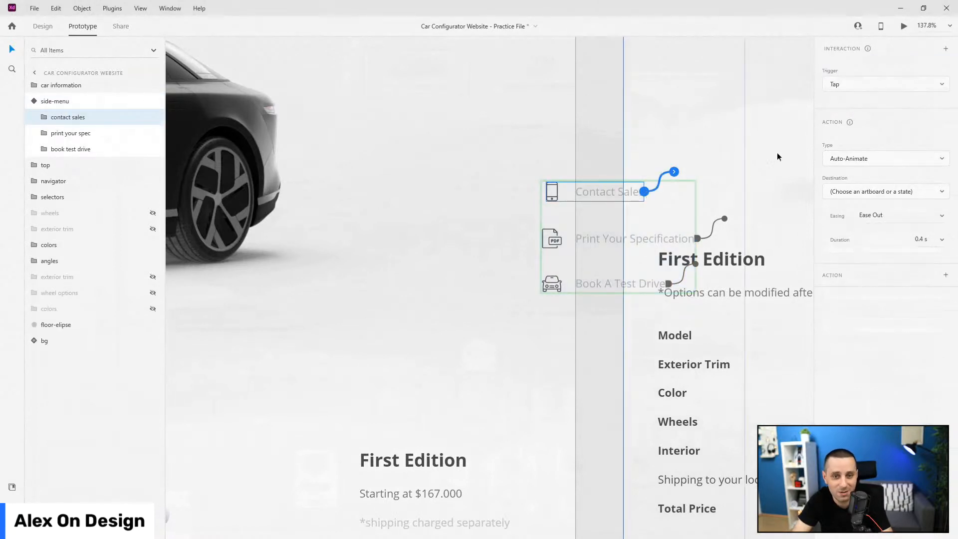
pyautogui.click(871, 191)
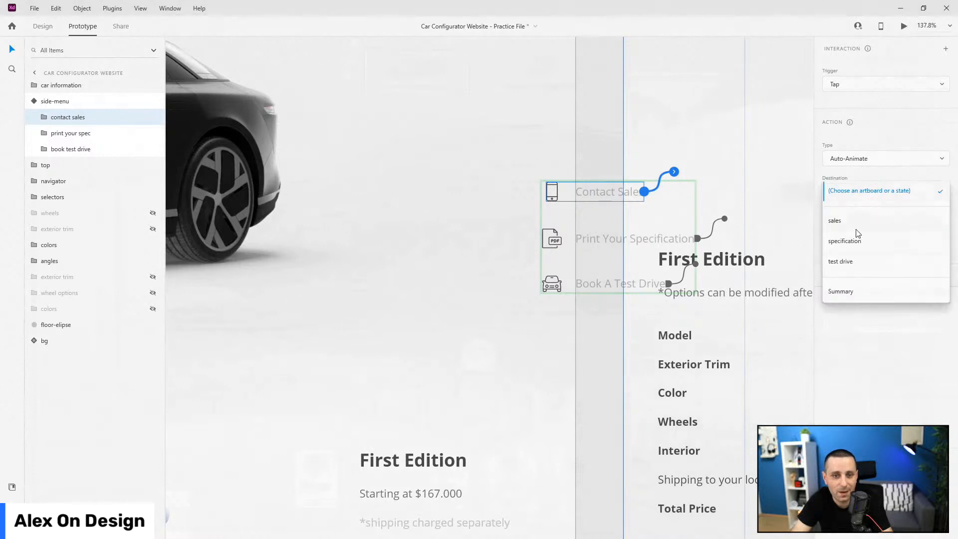
pyautogui.click(842, 222)
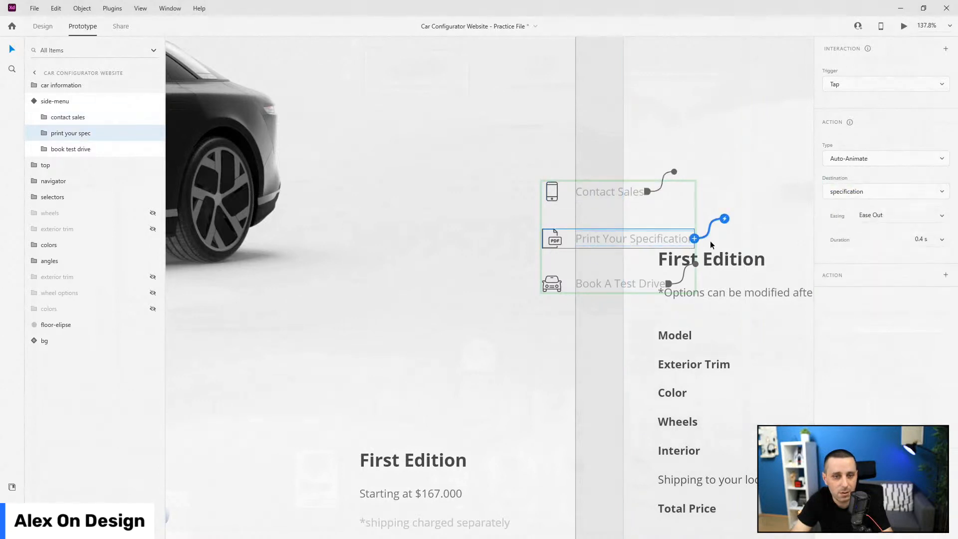
# - Reselect the side-menu, preview the prototype to test the contact sales item, and close the preview
pyautogui.click(36, 102)
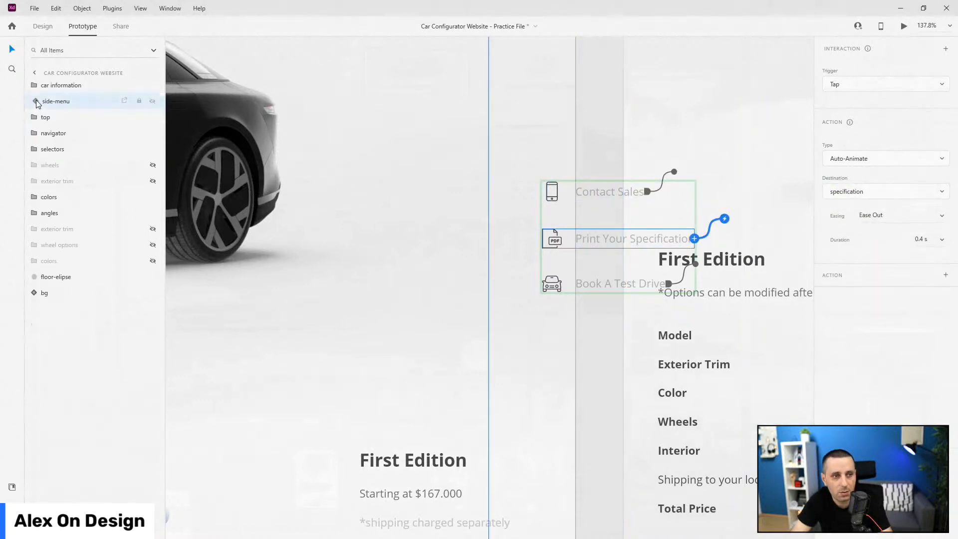
pyautogui.click(36, 102)
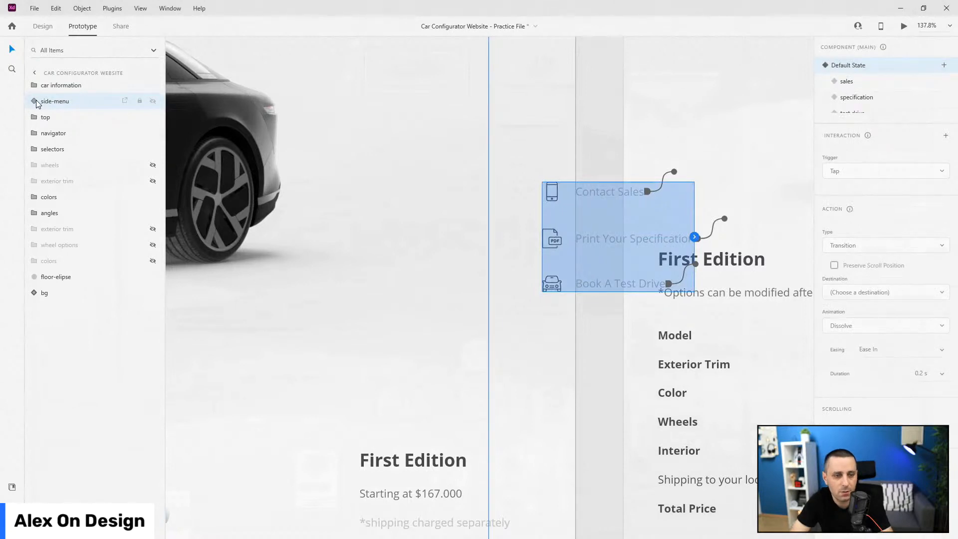
pyautogui.hotkey('ctrl', 'Return')
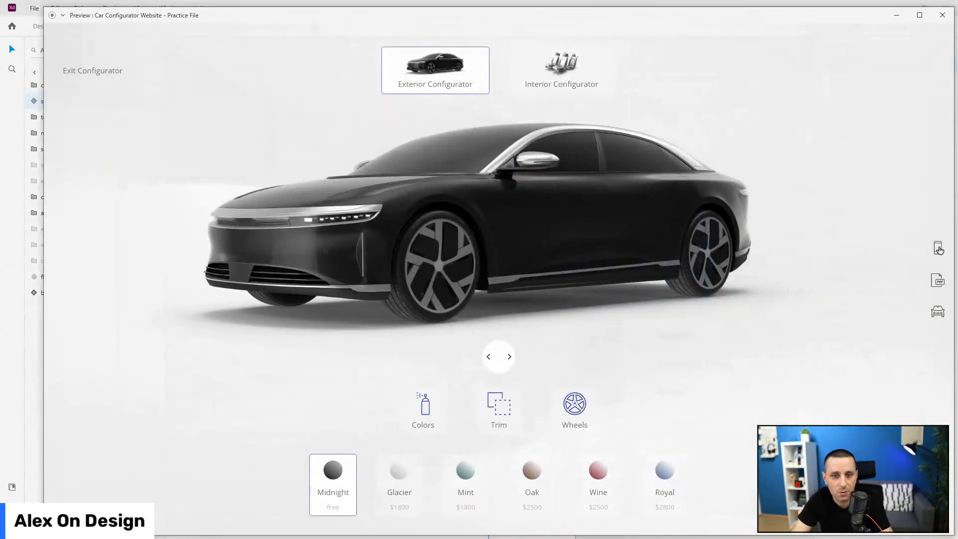
pyautogui.moveTo(938, 249)
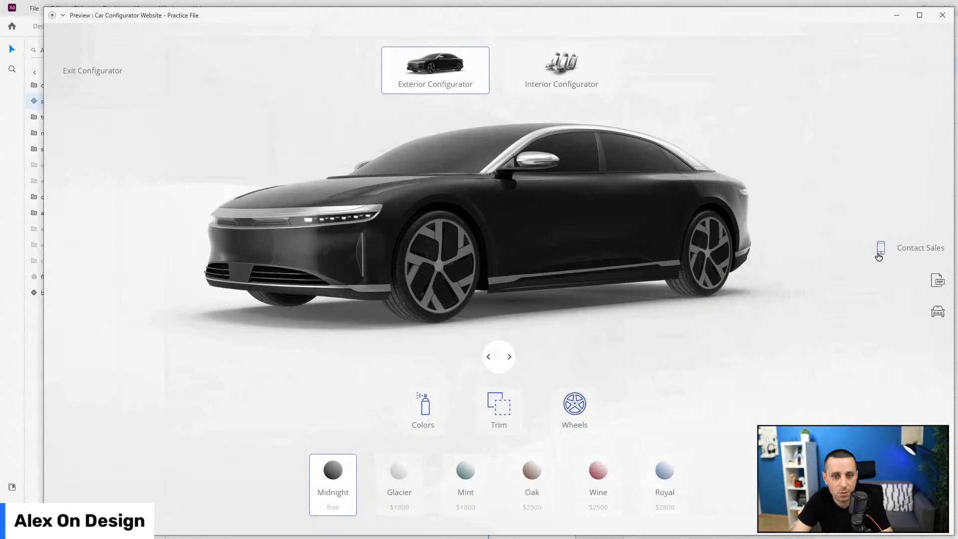
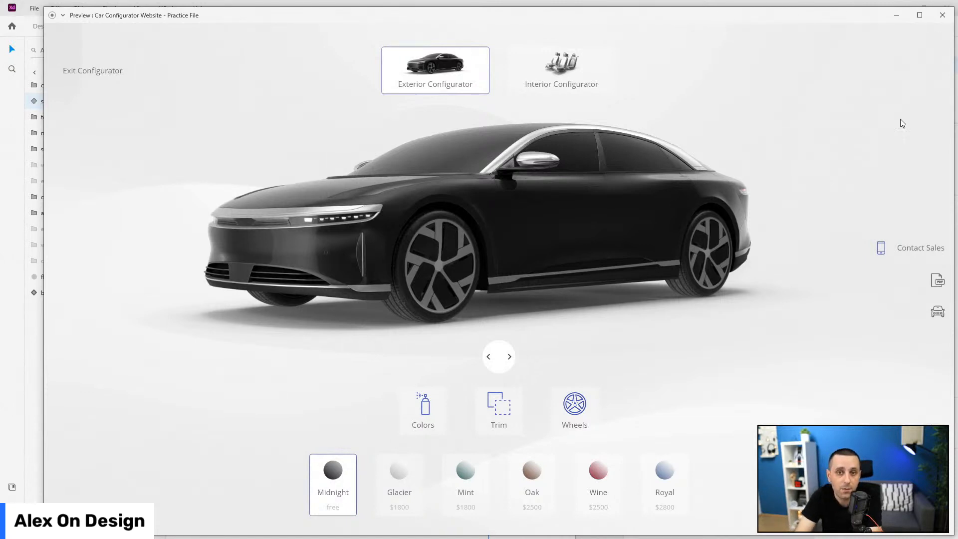
pyautogui.click(942, 15)
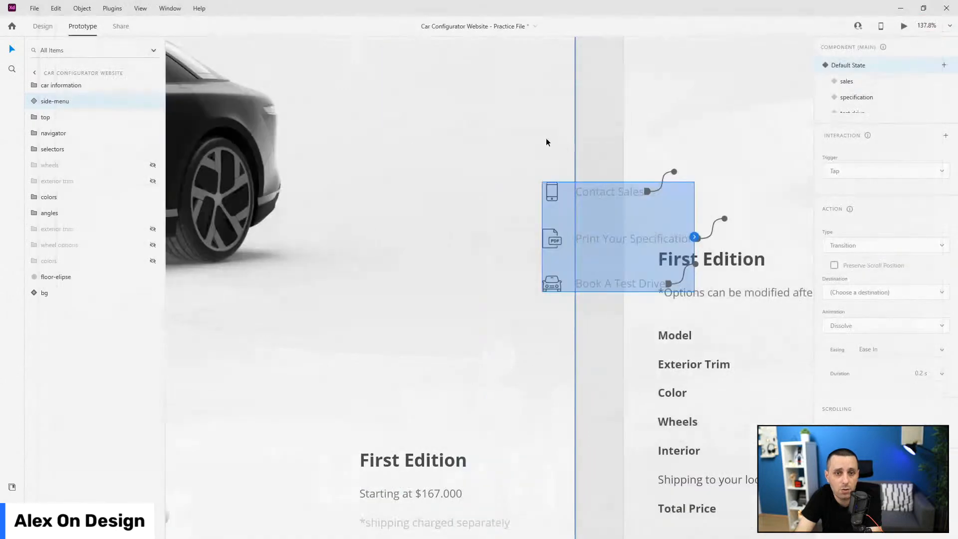
# - Link the View Summary button in the car information group to the Summary artboard on tap as an Overlay
pyautogui.scroll(-5, 558, 172)
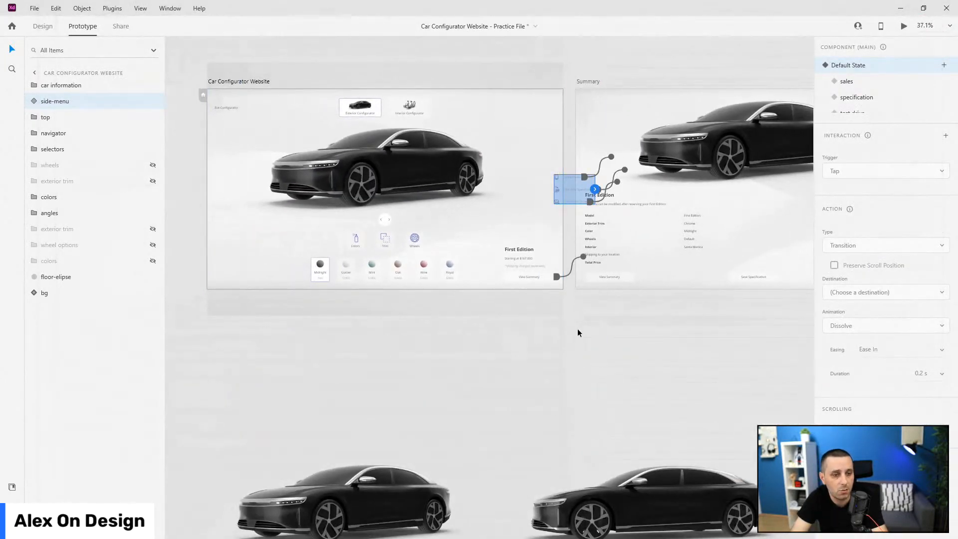
pyautogui.click(537, 280)
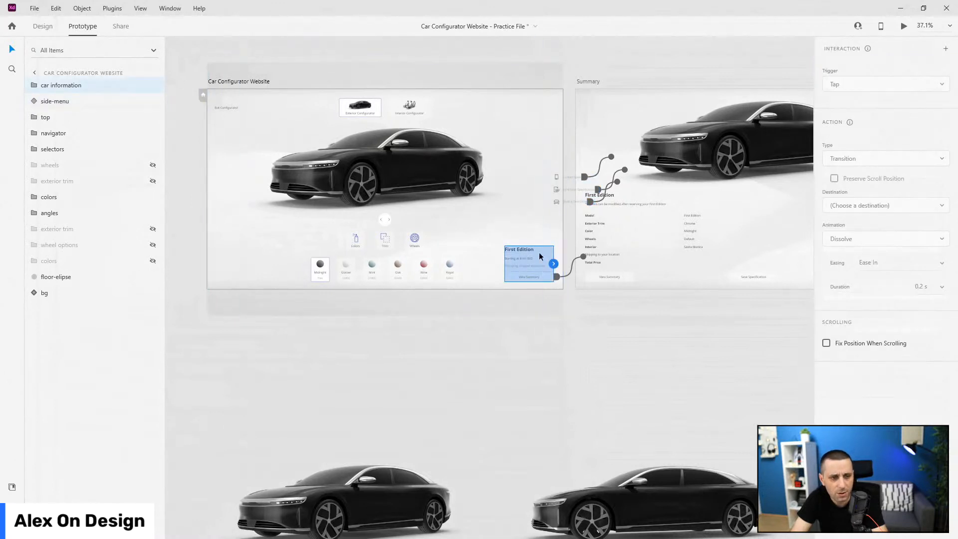
pyautogui.doubleClick(548, 278)
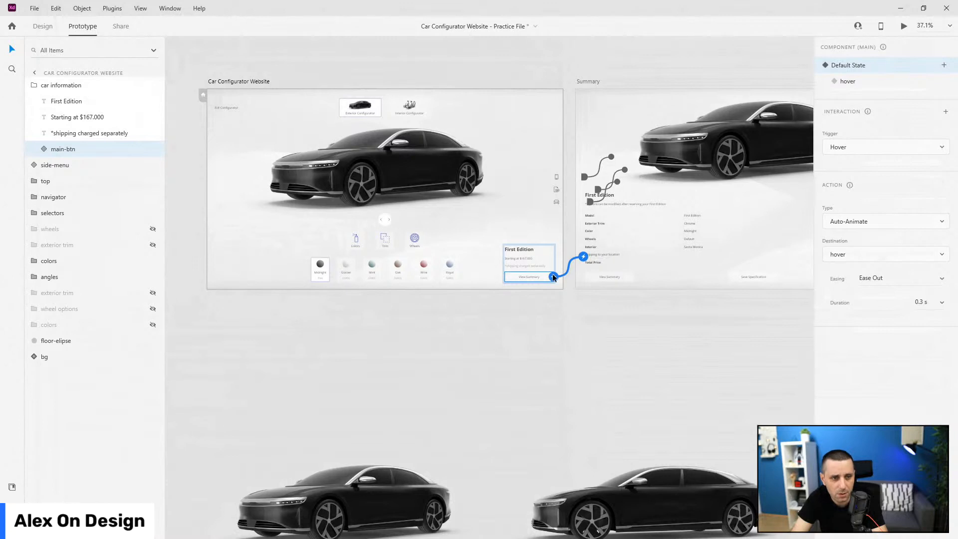
pyautogui.moveTo(553, 277); pyautogui.dragTo(602, 276)
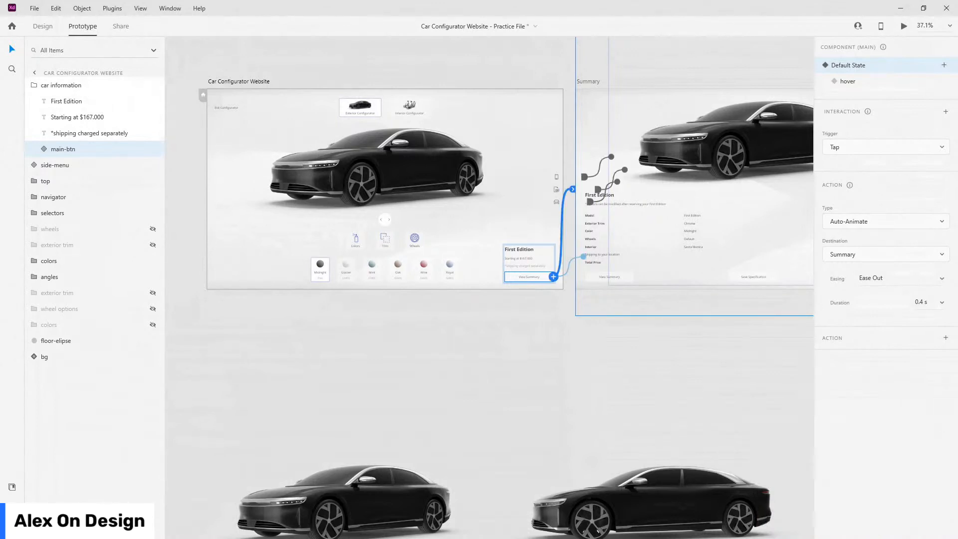
pyautogui.hotkey('ctrl', 'Return')
pyautogui.click(871, 221)
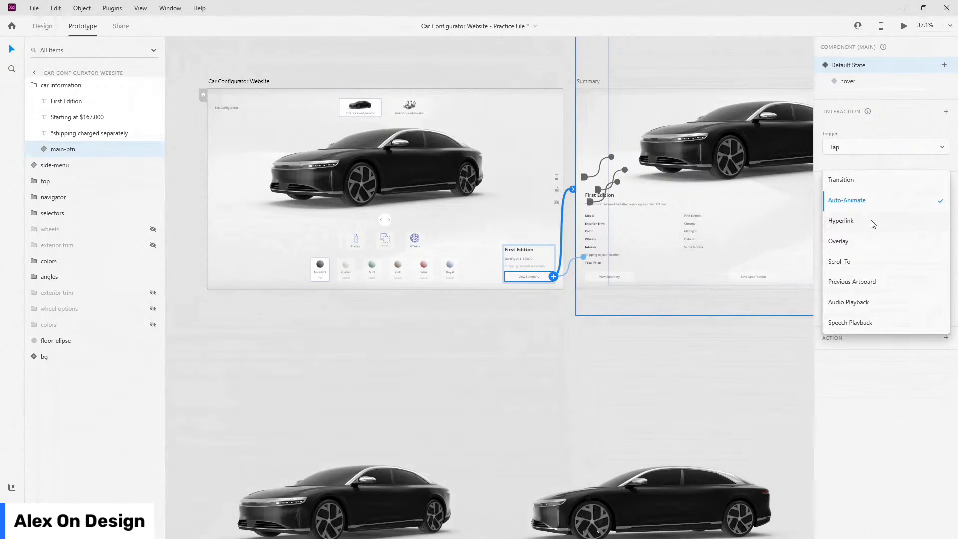
pyautogui.click(857, 242)
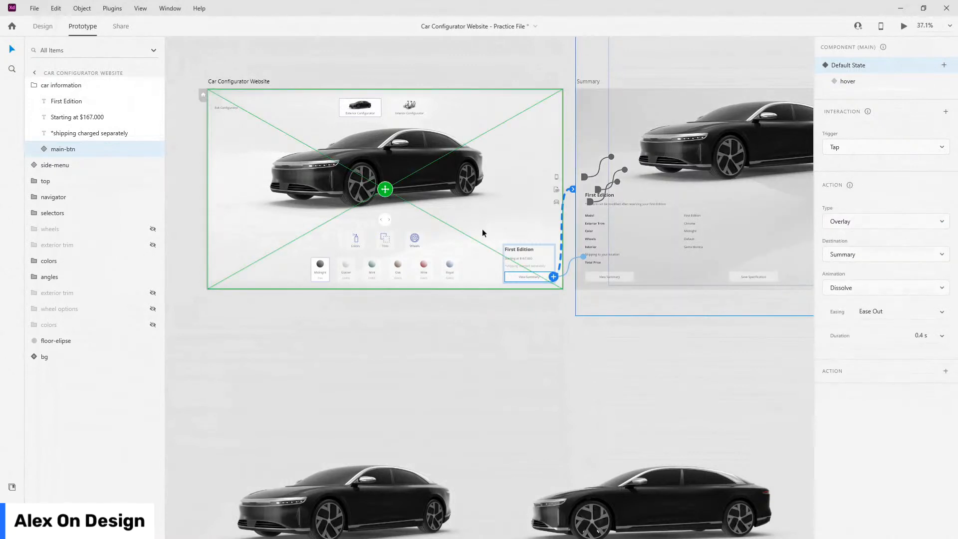
# - Give the View Summary overlay interaction a Slide Up animation with Ease In-Out easing and a 0.6 s duration
pyautogui.scroll(-2, 269, 216)
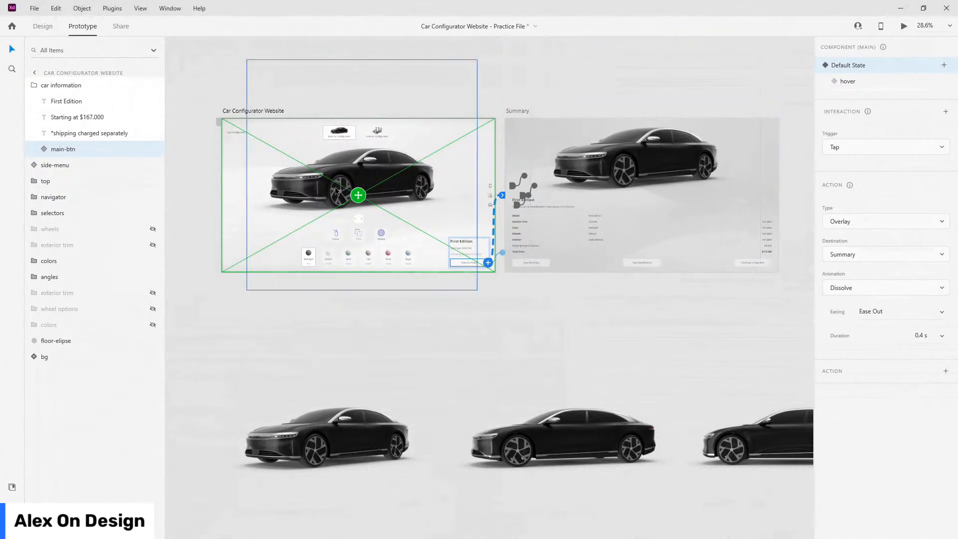
pyautogui.click(925, 293)
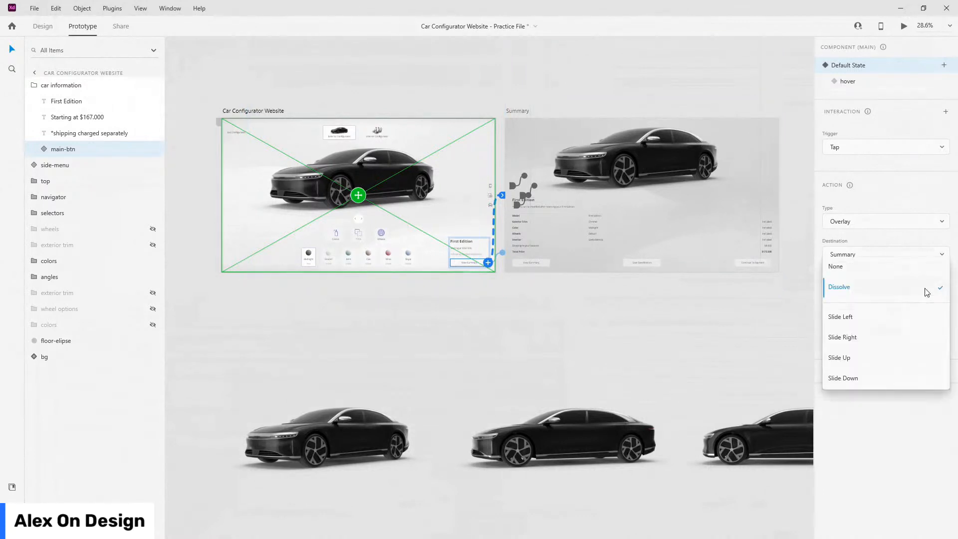
pyautogui.click(880, 358)
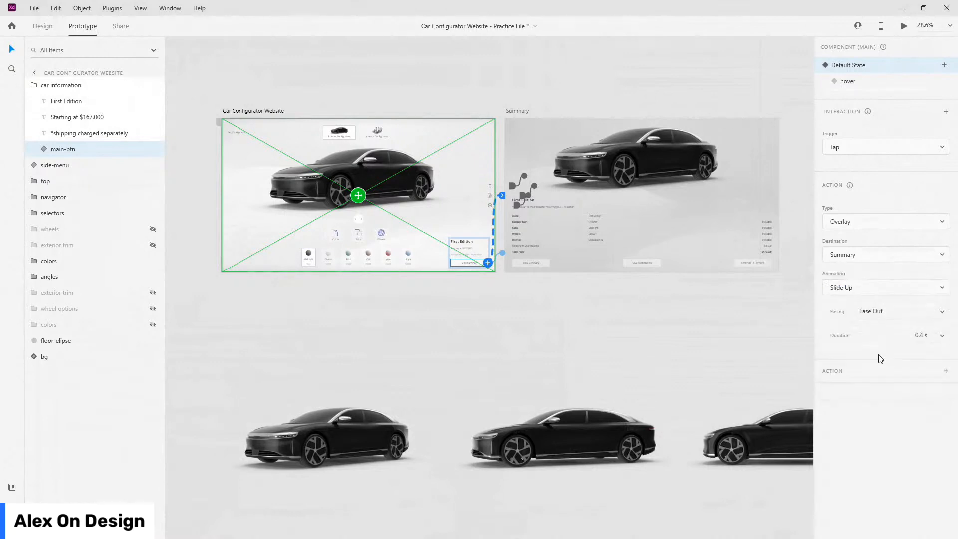
pyautogui.click(941, 313)
pyautogui.click(920, 350)
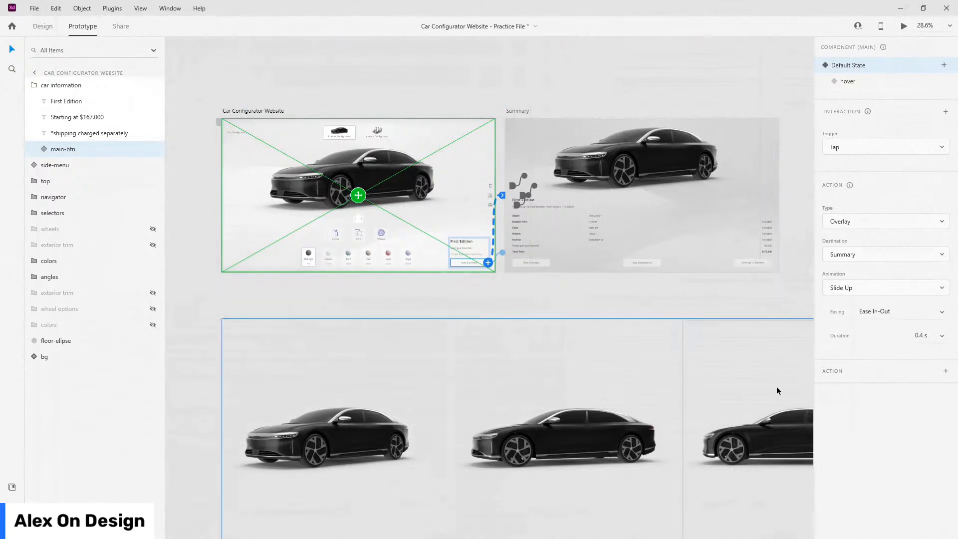
pyautogui.click(941, 335)
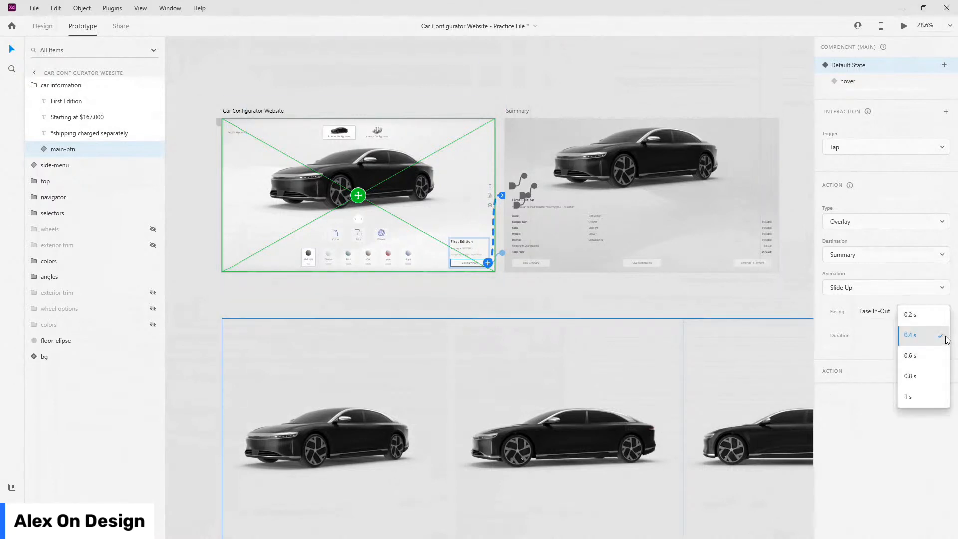
pyautogui.click(931, 360)
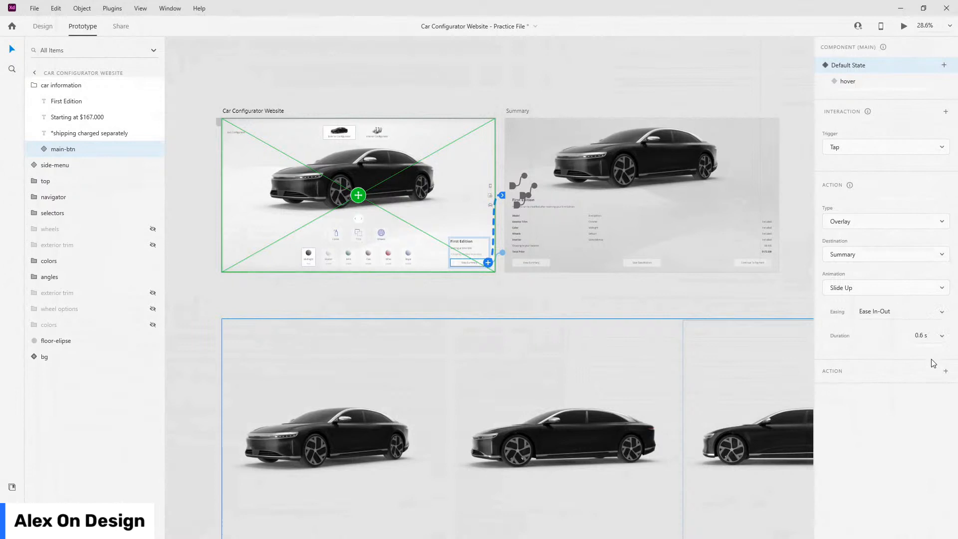
# - Preview the Car Configurator Website artboard, test opening and dismissing the Summary overlay from View Summary, and close the preview
pyautogui.click(254, 110)
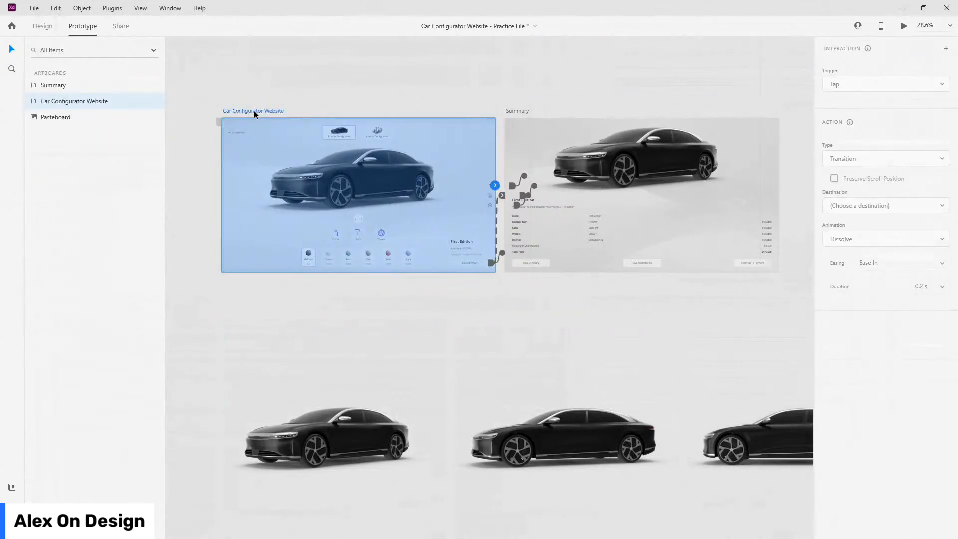
pyautogui.hotkey('ctrl', 'Return')
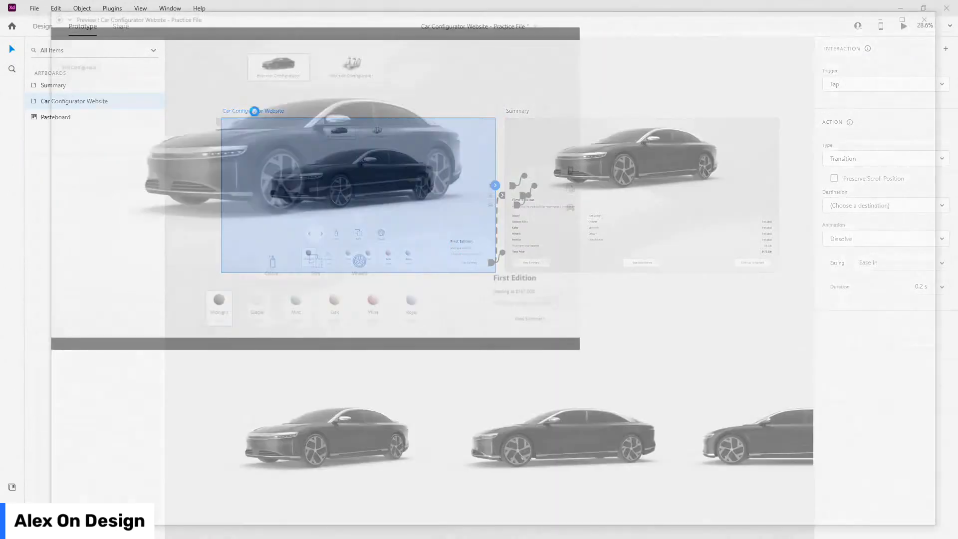
pyautogui.click(866, 503)
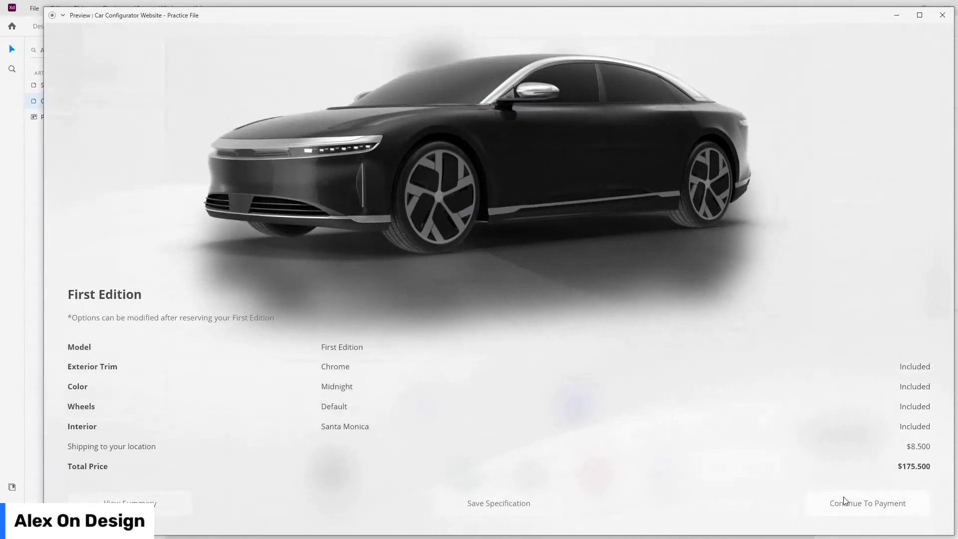
pyautogui.click(270, 415)
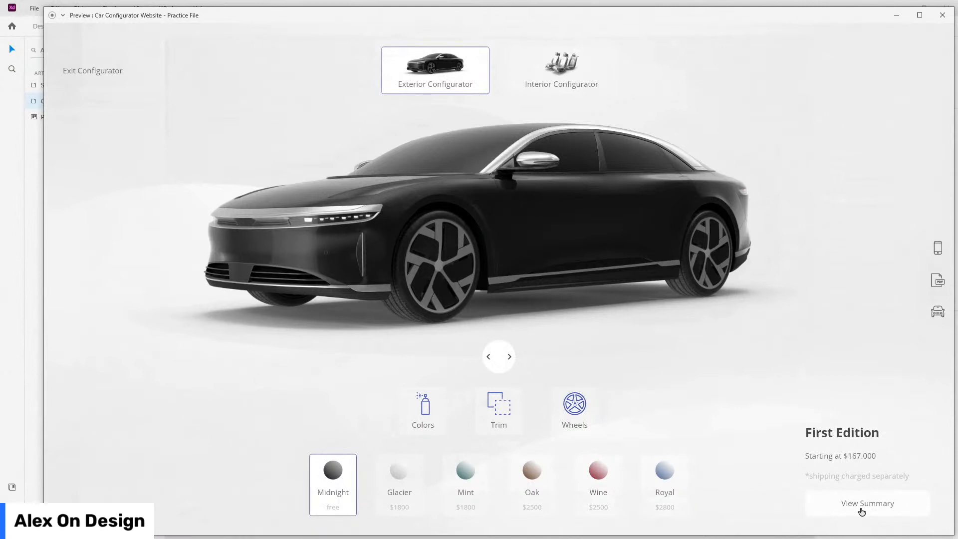
pyautogui.click(862, 513)
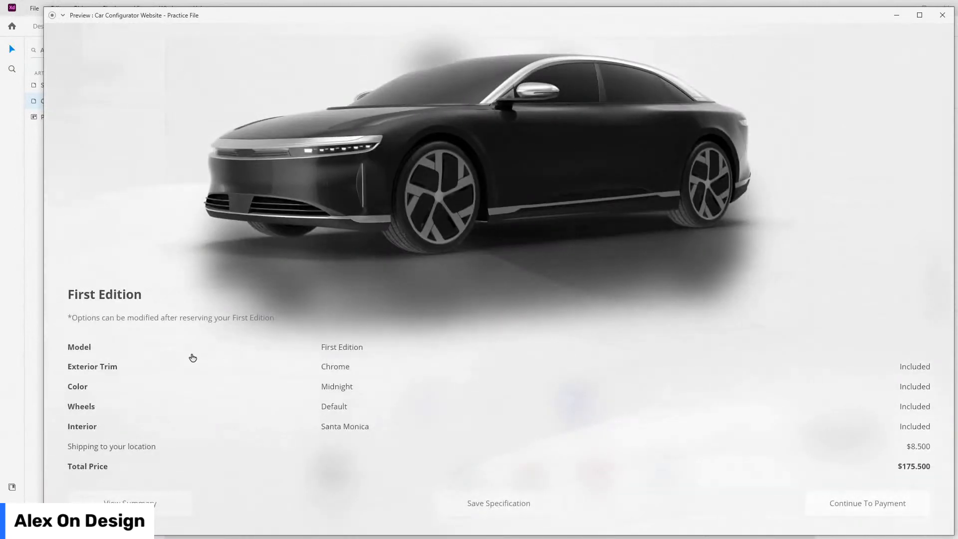
pyautogui.click(147, 474)
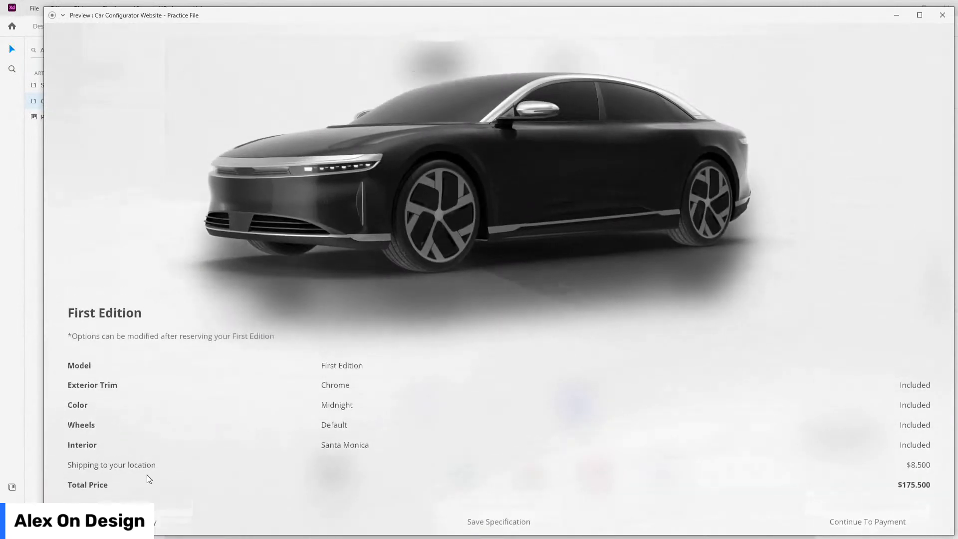
pyautogui.click(942, 15)
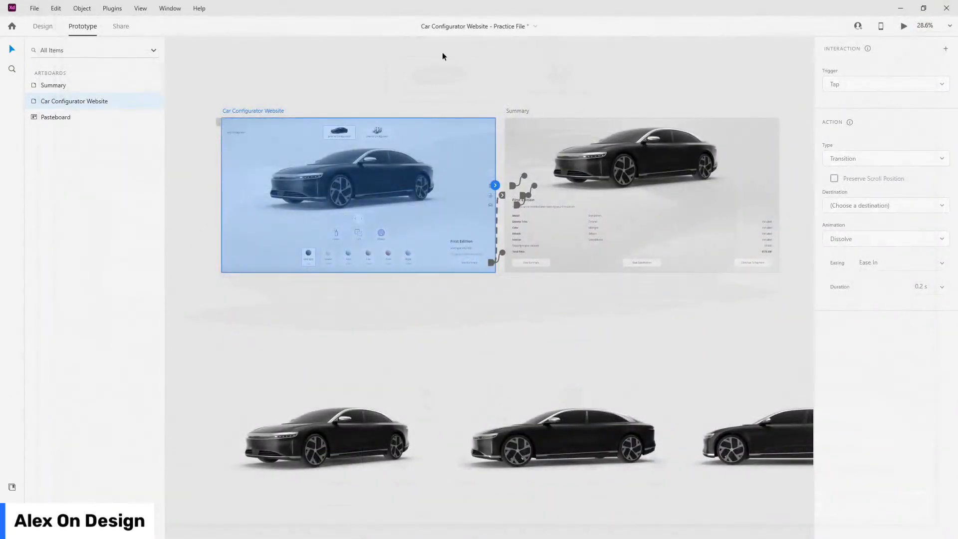
# - Switch to Design mode and save the document
pyautogui.click(43, 27)
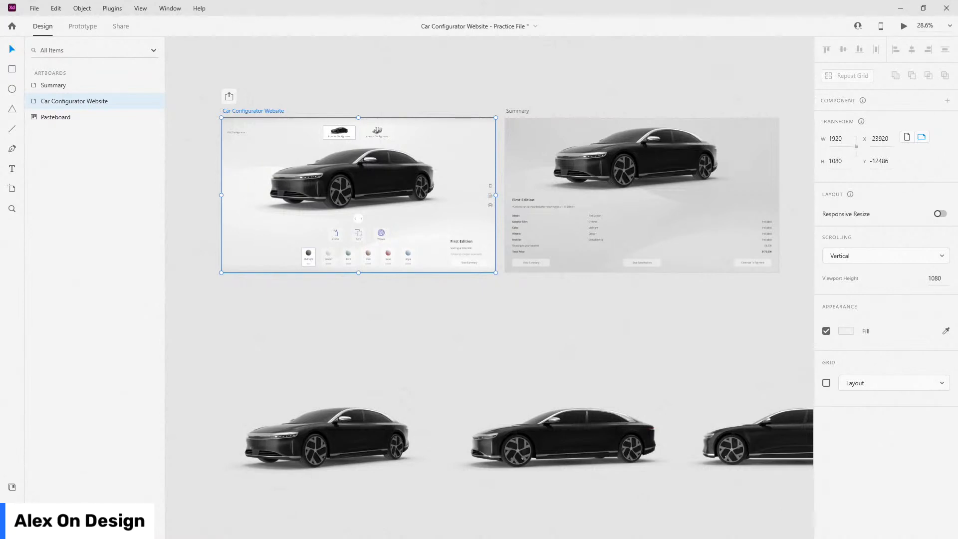
pyautogui.hotkey('ctrl', 's')
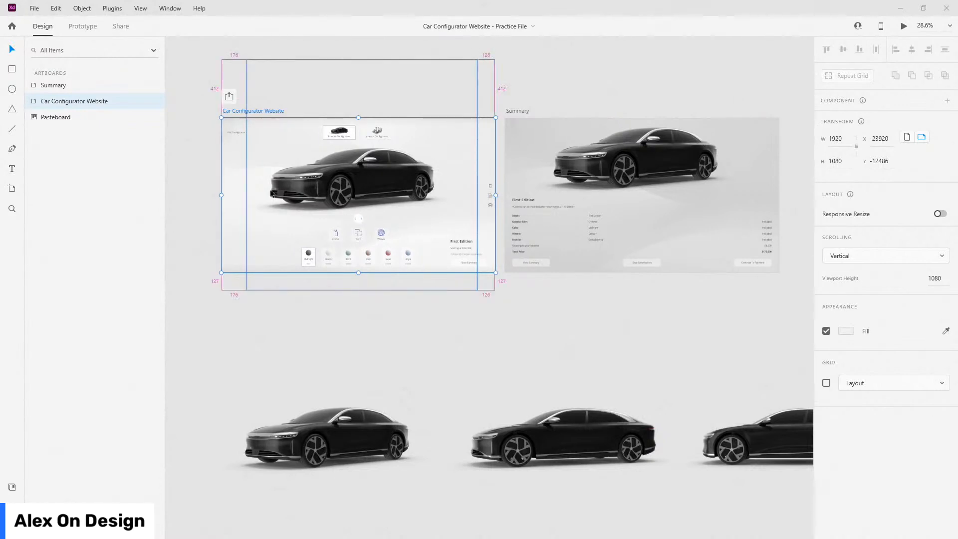
# - Rename the colors group inside the selectors group as "colors-selector"
pyautogui.scroll(3, 304, 179)
pyautogui.click(323, 187)
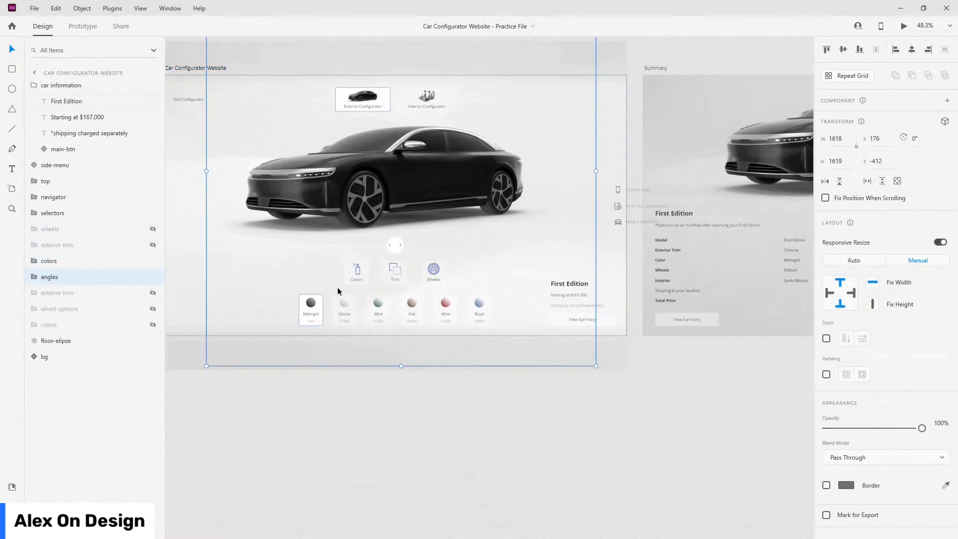
pyautogui.scroll(5, 316, 284)
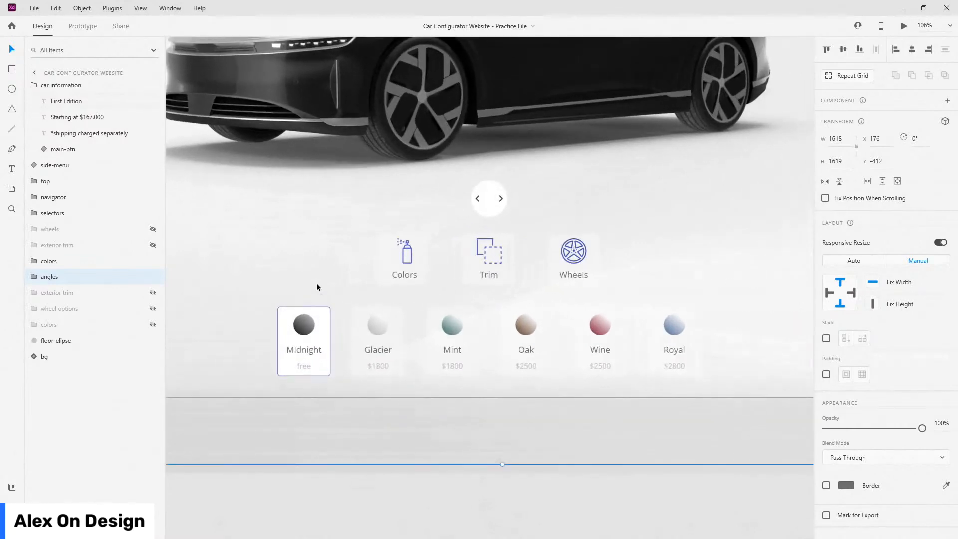
pyautogui.click(413, 261)
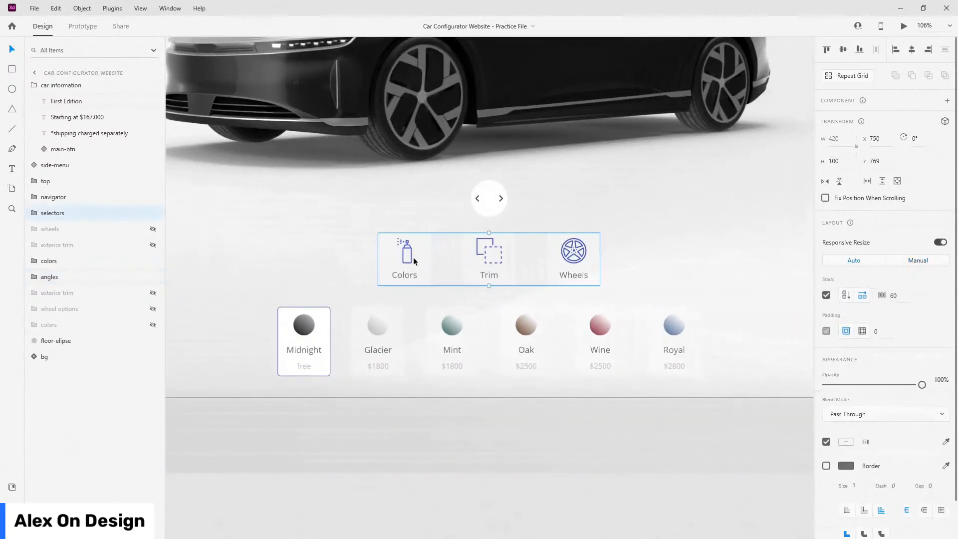
pyautogui.doubleClick(413, 257)
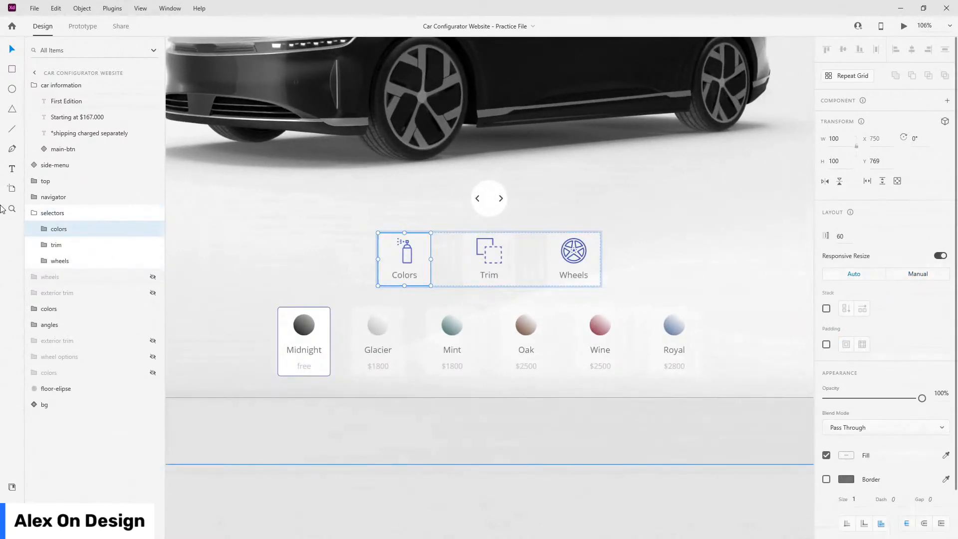
pyautogui.doubleClick(59, 229)
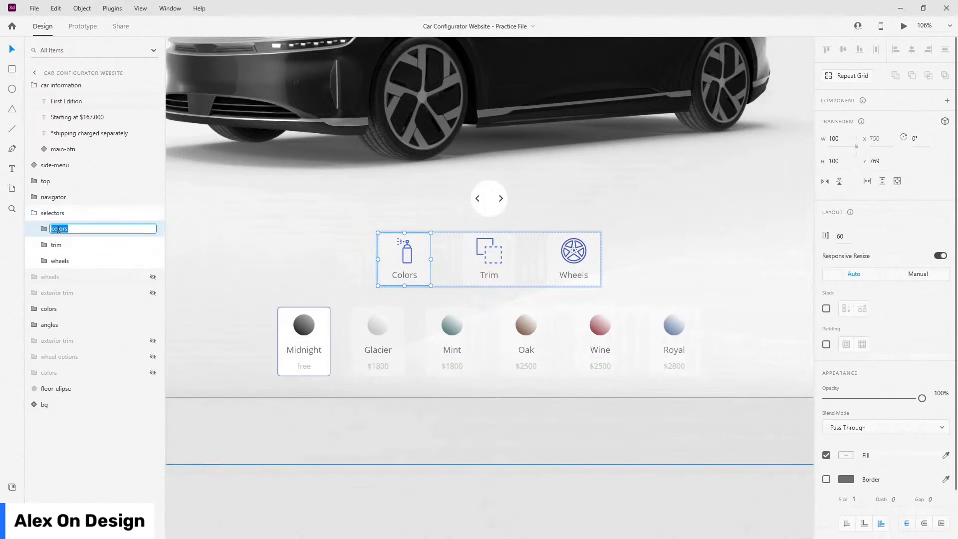
pyautogui.press('Right')
pyautogui.write('-selector')
pyautogui.press('Return')
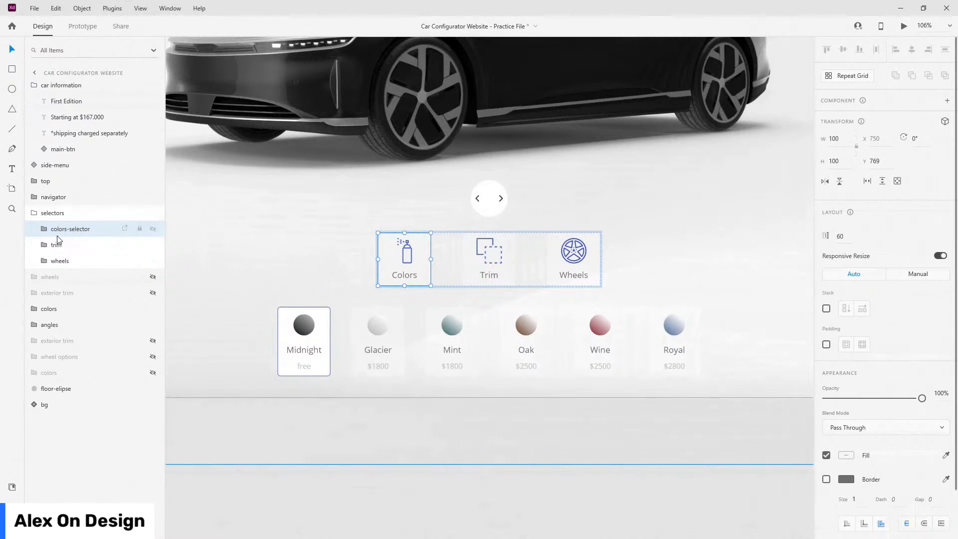
# - Rename the trim and wheels groups inside the selectors group as "trim-selector" and "wheels-selector"
pyautogui.doubleClick(57, 244)
pyautogui.press('Right')
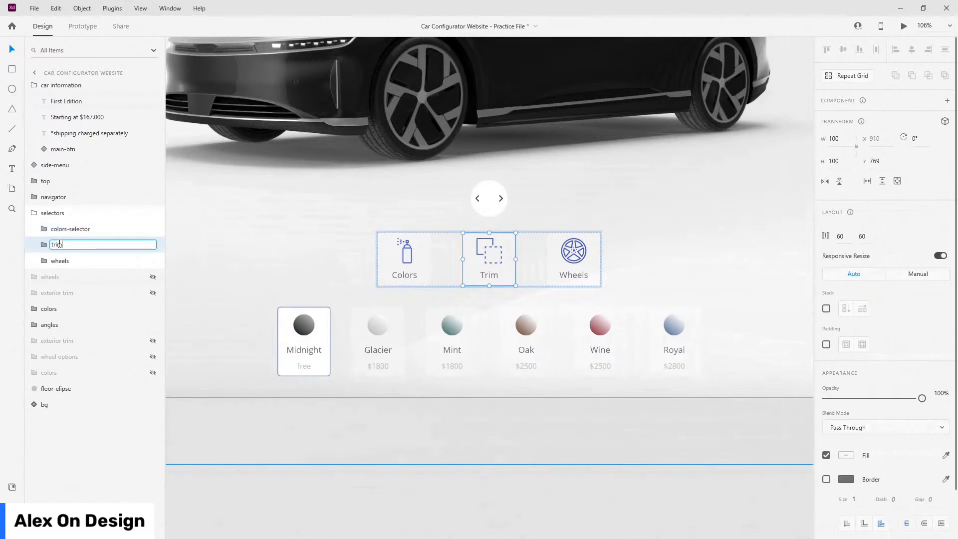
pyautogui.write('-selector')
pyautogui.press('Return')
pyautogui.doubleClick(58, 260)
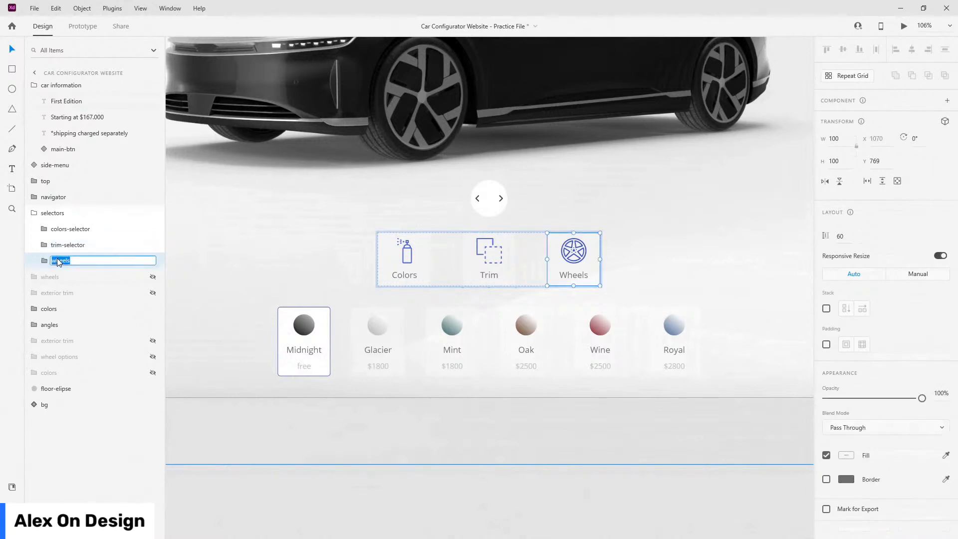
pyautogui.press('Right')
pyautogui.write('-selec')
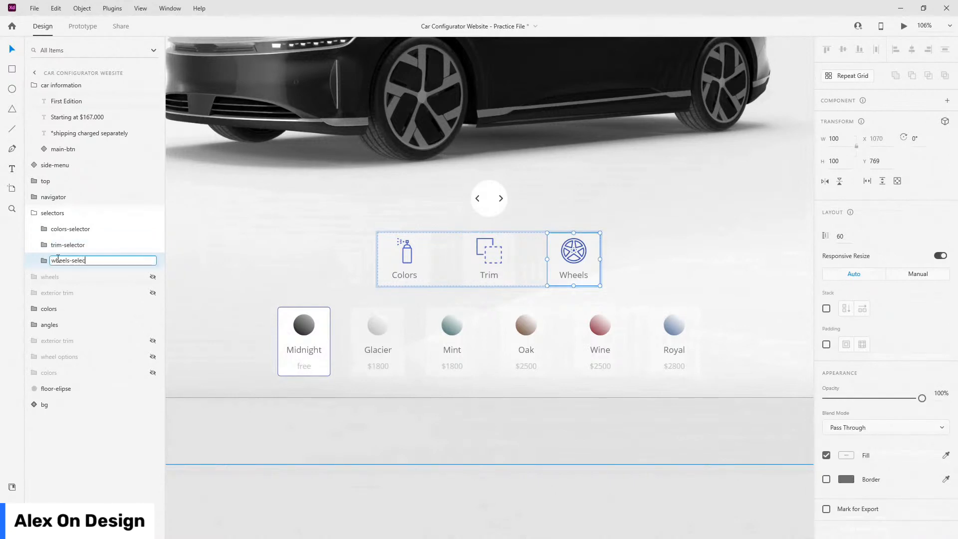
pyautogui.write('tor')
pyautogui.press('Return')
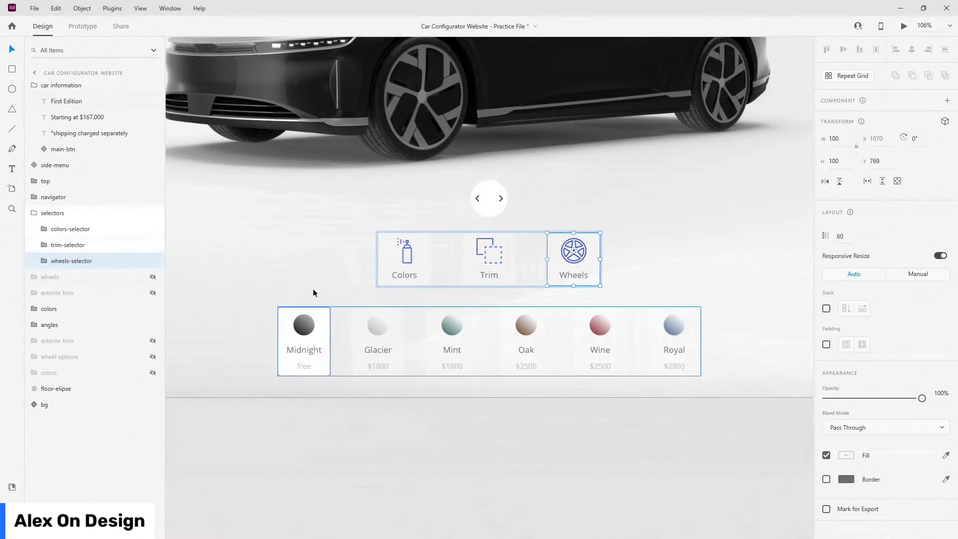
# - Ungroup the selectors group so its three selector groups sit directly in the artboard
pyautogui.click(46, 229)
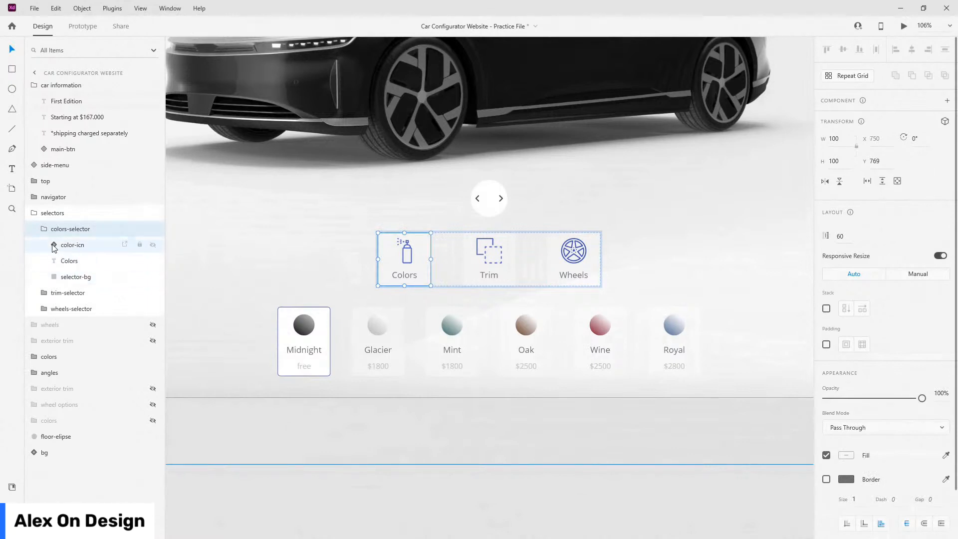
pyautogui.click(44, 229)
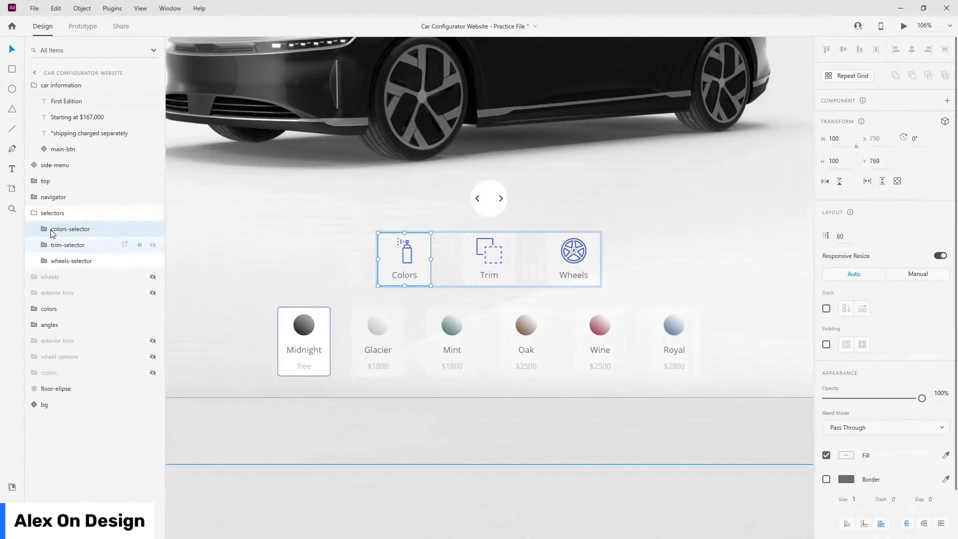
pyautogui.click(51, 215)
pyautogui.rightClick(49, 214)
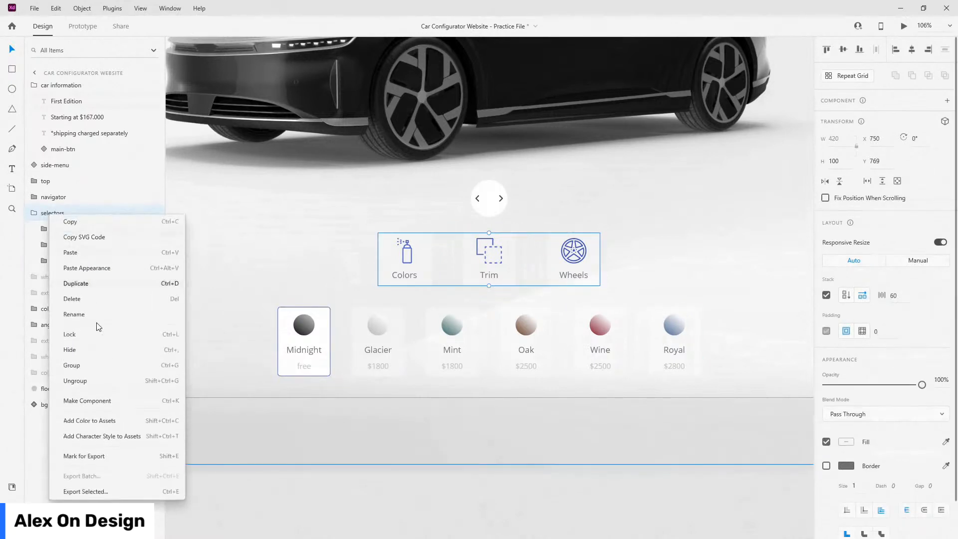
pyautogui.click(70, 377)
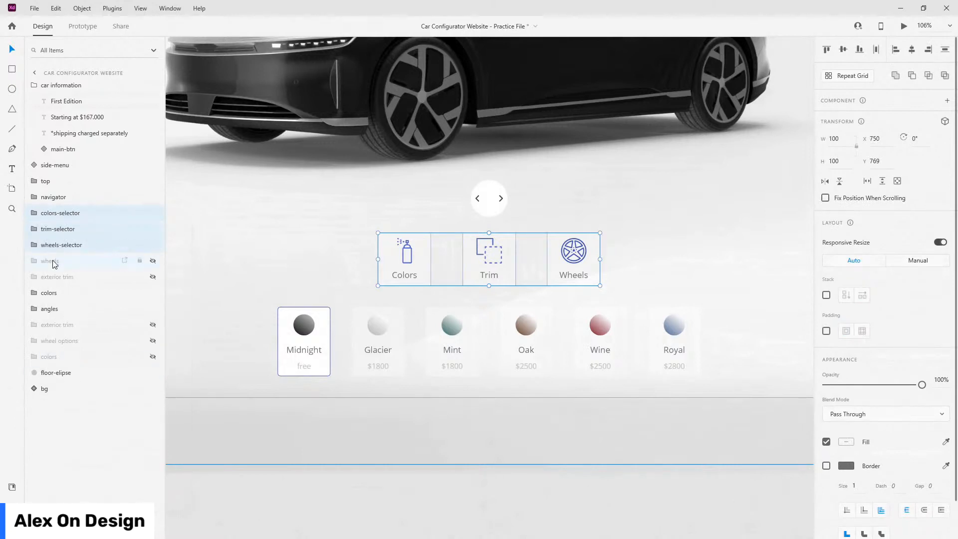
# - Select the visible colors group and expand it to examine its individual color options
pyautogui.click(64, 293)
pyautogui.click(81, 290)
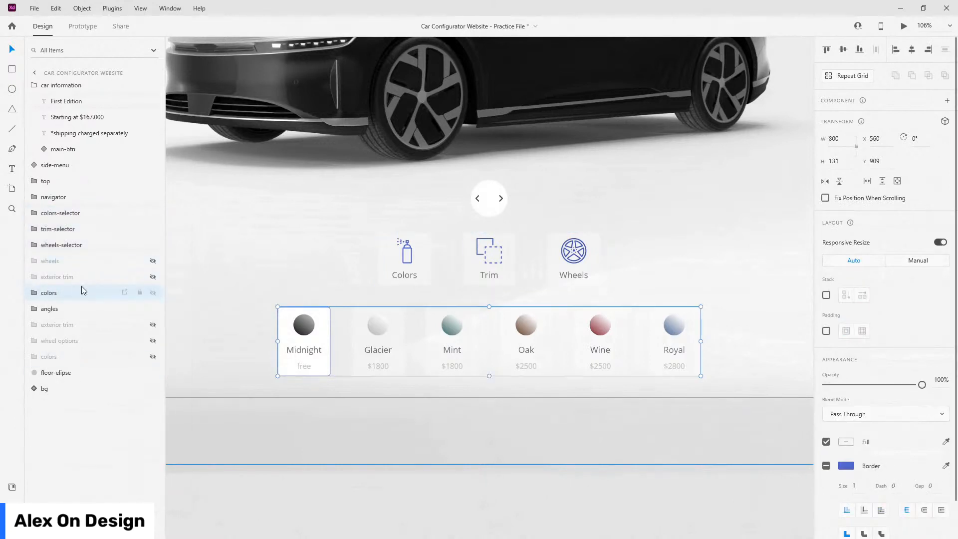
pyautogui.click(34, 292)
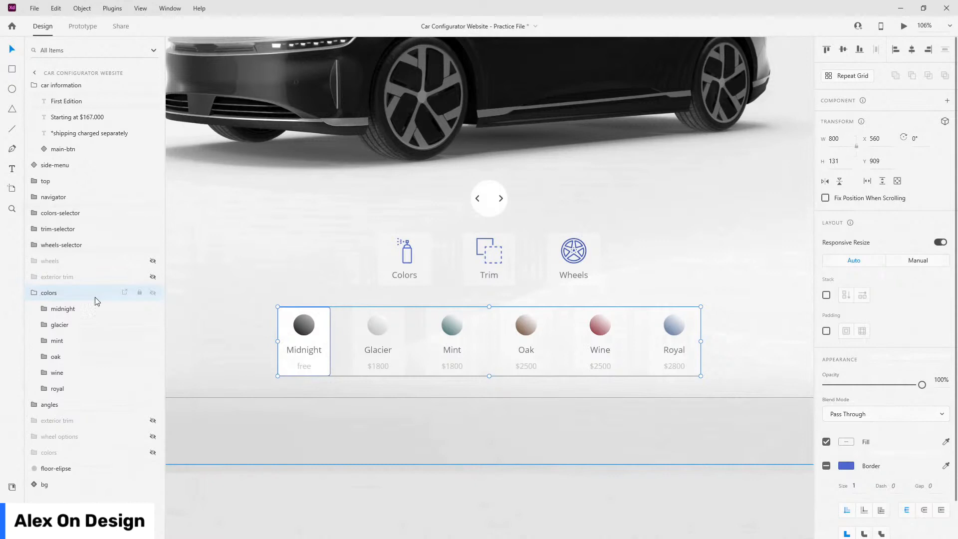
# - Cut the selector-bg rectangle out of the colors-selector group and paste it at the artboard's top level
pyautogui.click(77, 211)
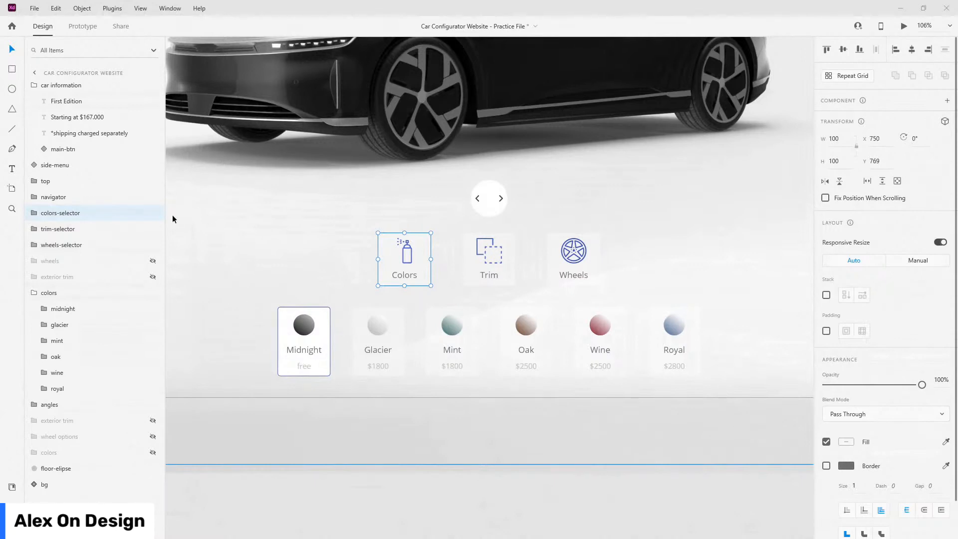
pyautogui.click(36, 213)
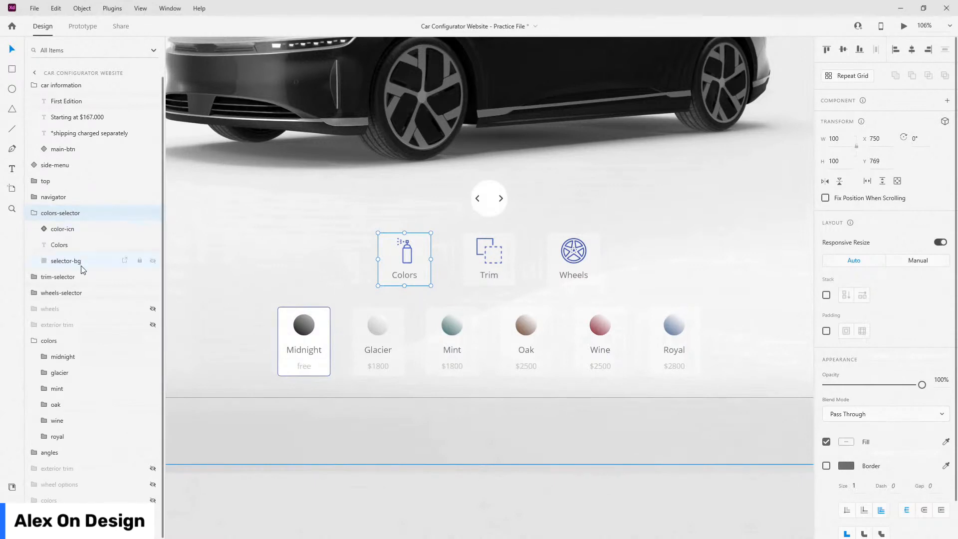
pyautogui.click(79, 260)
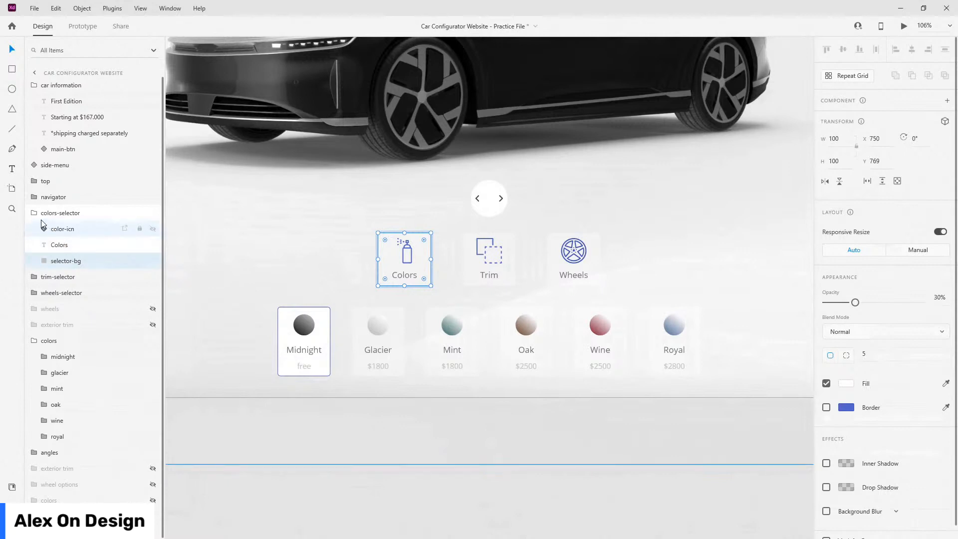
pyautogui.hotkey('ctrl', 'x')
pyautogui.hotkey('ctrl', 'v')
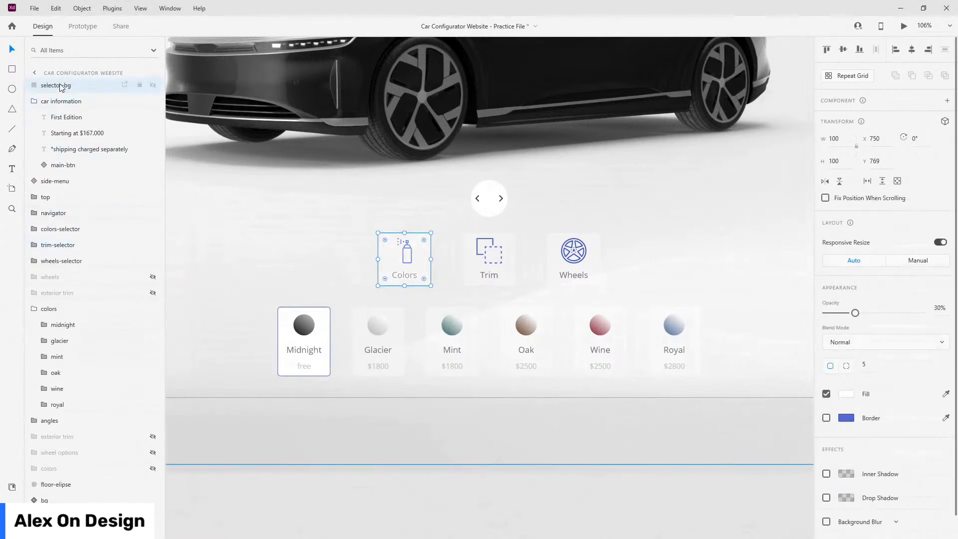
# - Rename the pasted selector-bg rectangle as "colors-tap-point" and collapse the car information group
pyautogui.doubleClick(61, 86)
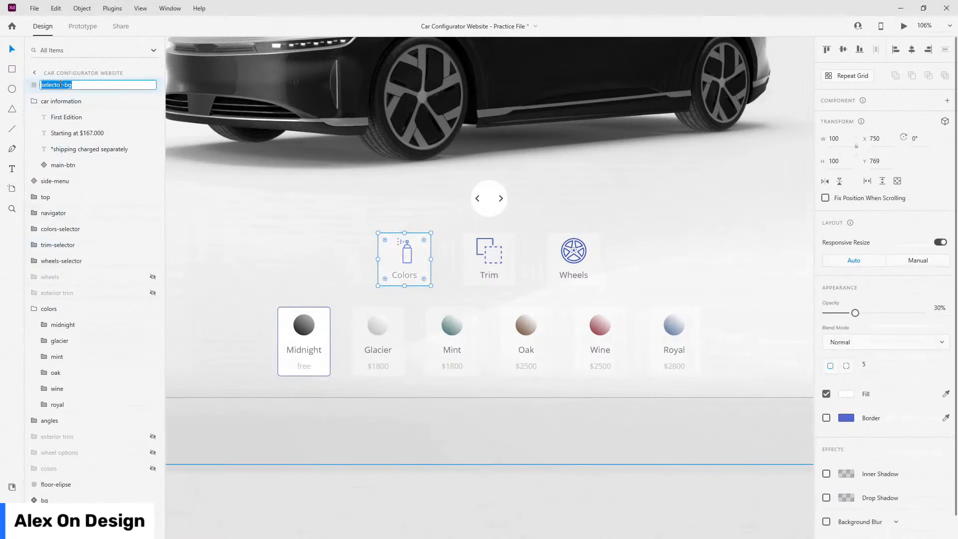
pyautogui.write('colors-tap-point')
pyautogui.press('Return')
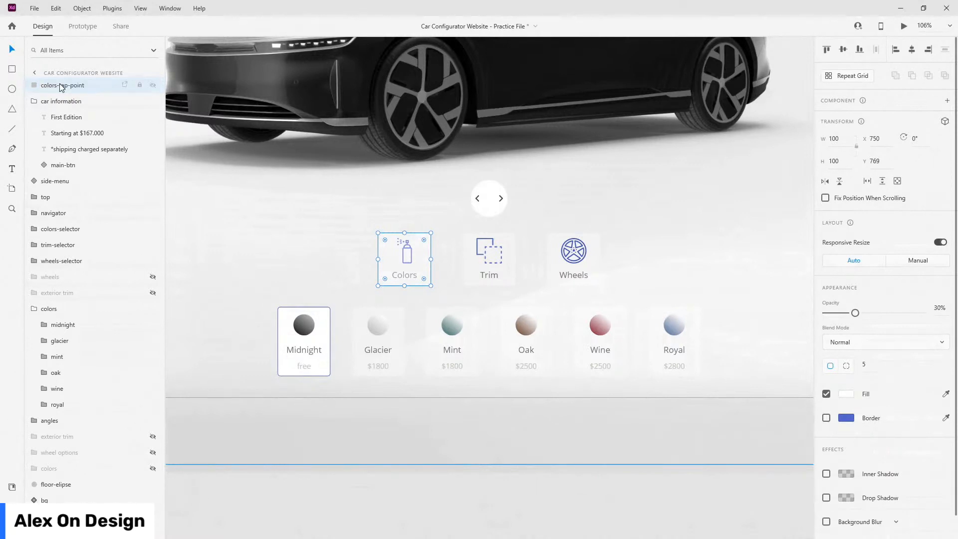
pyautogui.click(35, 101)
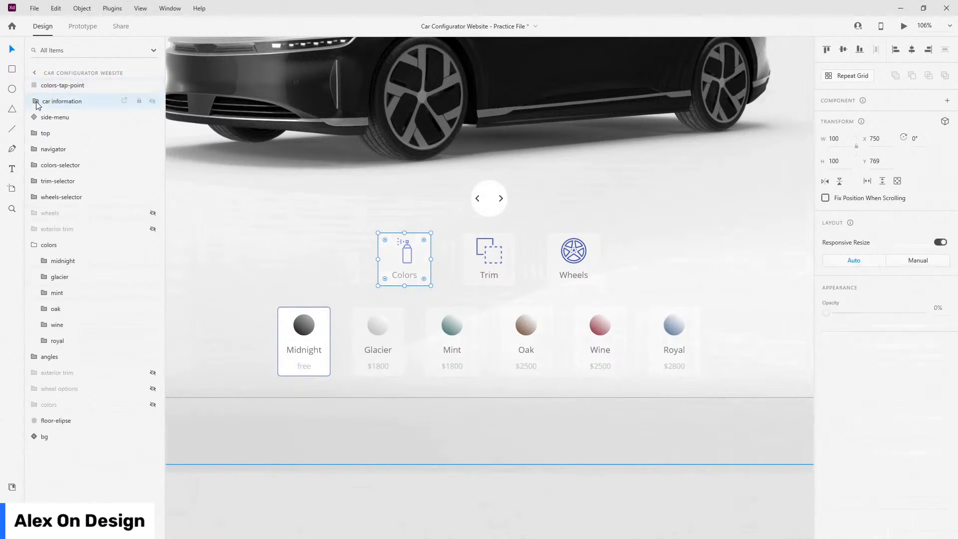
pyautogui.click(69, 86)
# - Move the trim-selector group's selector-bg rectangle to the artboard's top level below colors-tap-point and rename it "trim-tap-point"
pyautogui.doubleClick(508, 242)
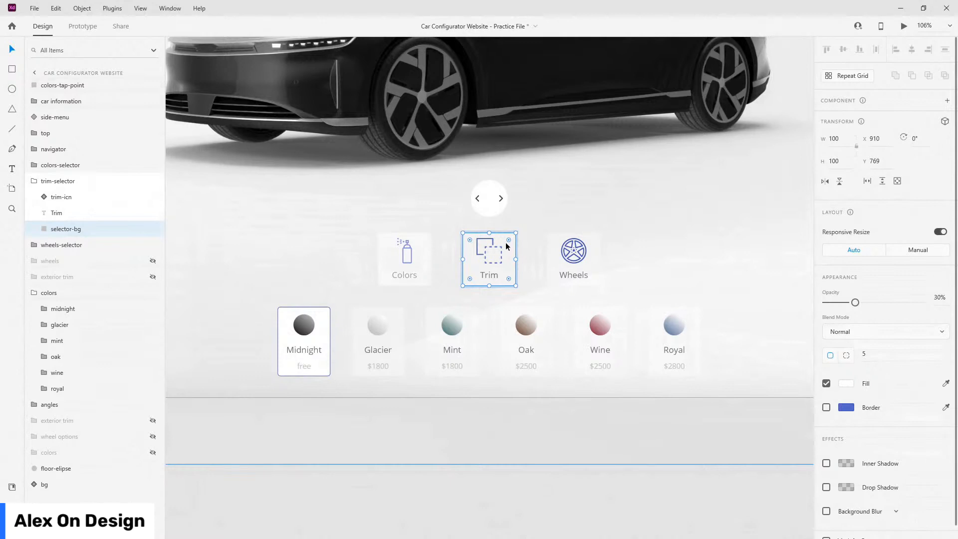
pyautogui.click(31, 184)
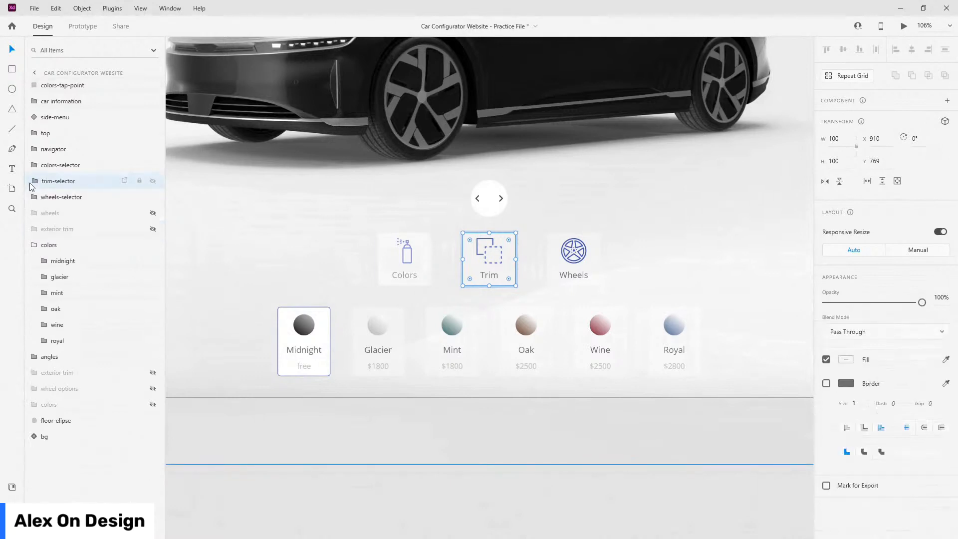
pyautogui.moveTo(57, 86); pyautogui.dragTo(58, 106)
pyautogui.doubleClick(57, 101)
pyautogui.write('trim-t')
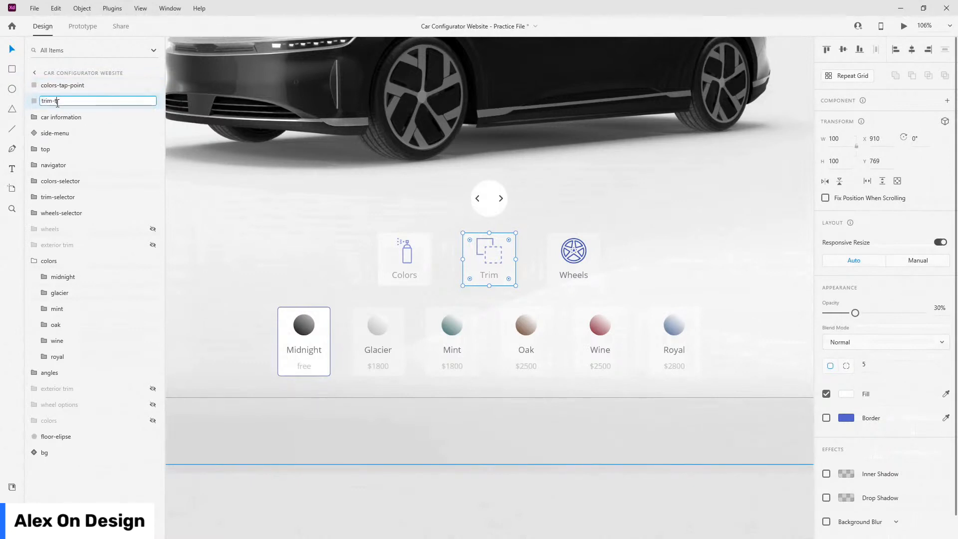
pyautogui.write('ap-point')
pyautogui.press('Return')
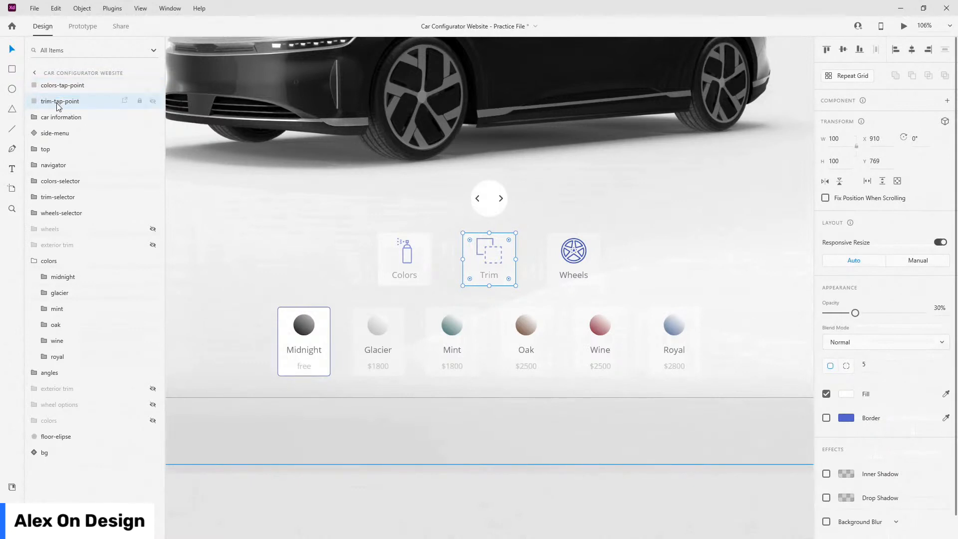
# - Move the wheels-selector group's selector-bg rectangle to the artboard's top level below trim-tap-point and rename it "wheels-tap-point"
pyautogui.doubleClick(588, 259)
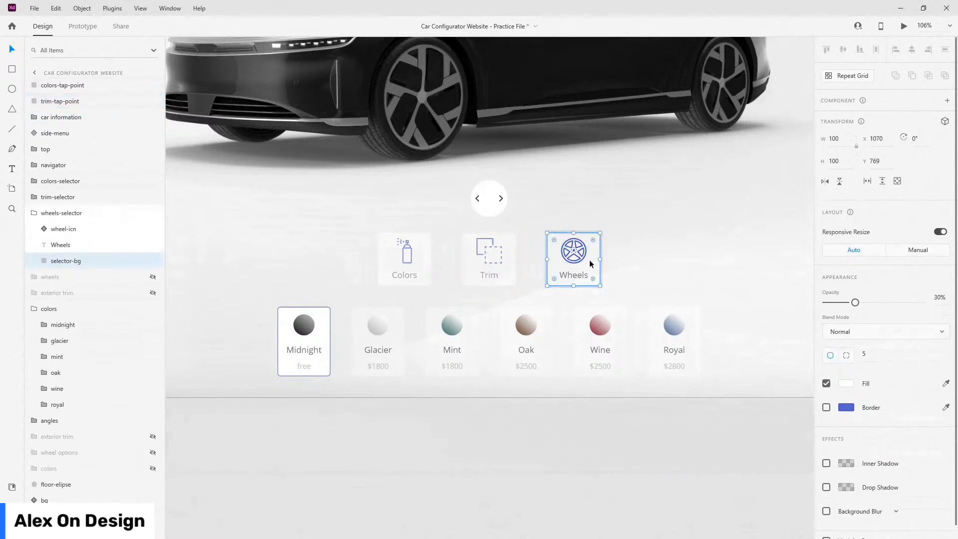
pyautogui.click(33, 214)
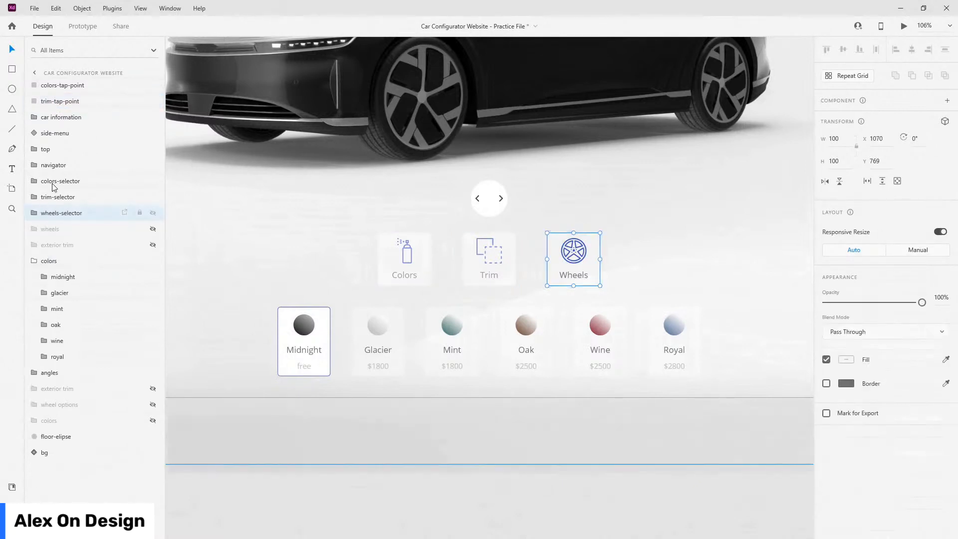
pyautogui.hotkey('ctrl', 'v')
pyautogui.moveTo(63, 94); pyautogui.dragTo(65, 120)
pyautogui.doubleClick(66, 117)
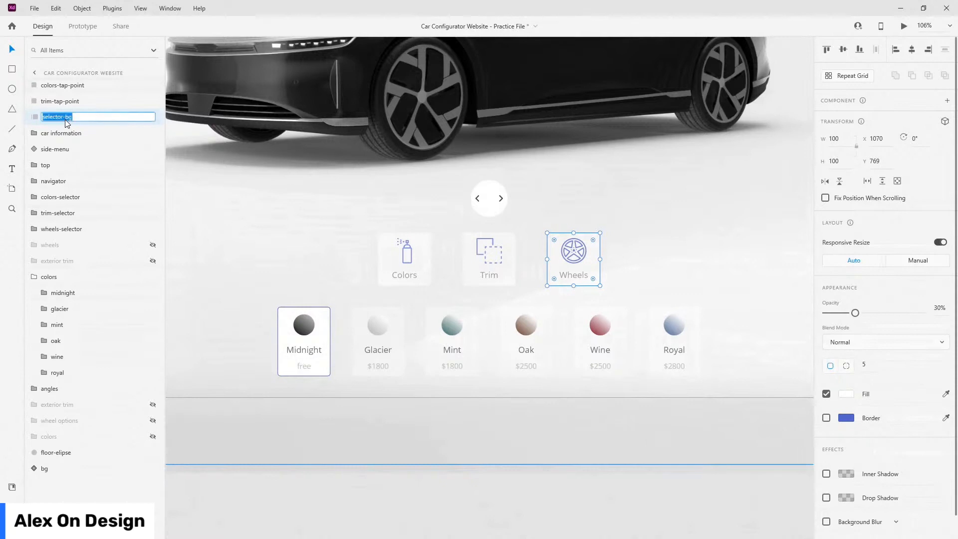
pyautogui.write('wheels-')
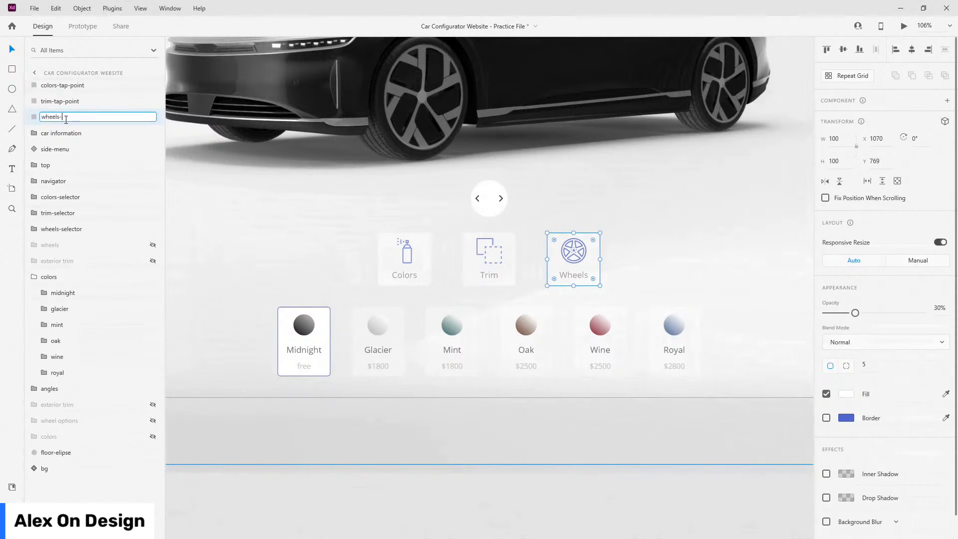
pyautogui.write('tap-point')
pyautogui.press('Return')
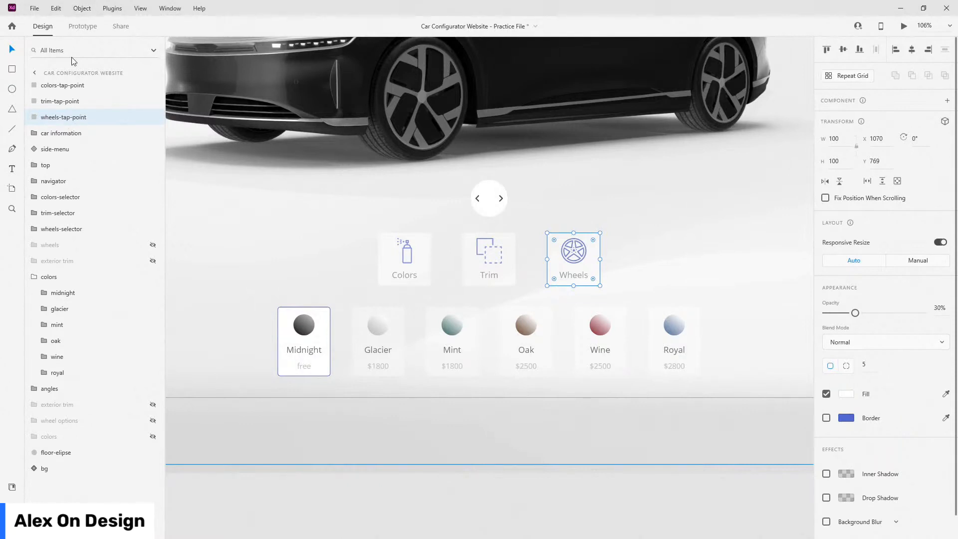
# - Move the three tap-point rectangles directly above the navigator group, and bring the top group to the front of the layer order
pyautogui.keyDown('shift'); pyautogui.click(57, 86); pyautogui.keyUp('shift')
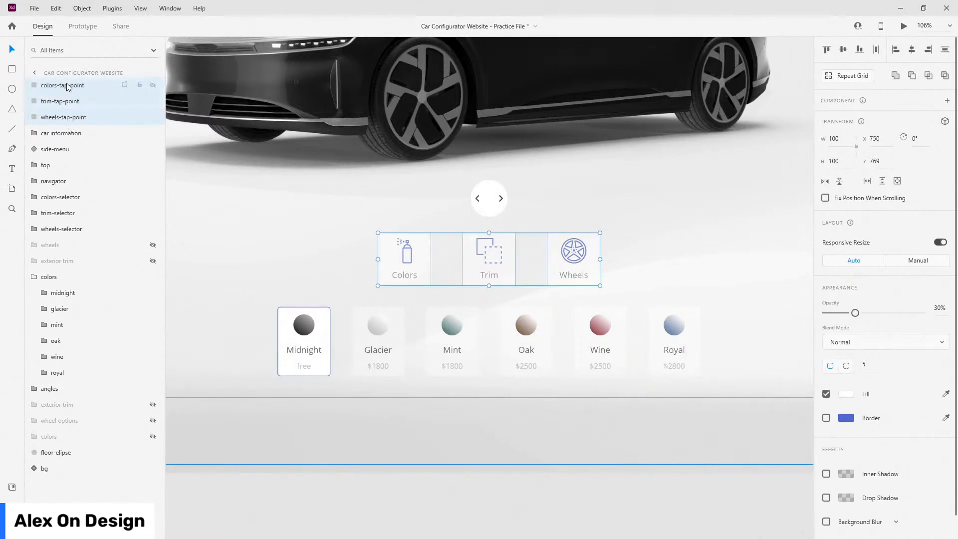
pyautogui.moveTo(68, 89); pyautogui.dragTo(64, 175)
pyautogui.scroll(-5, 602, 272)
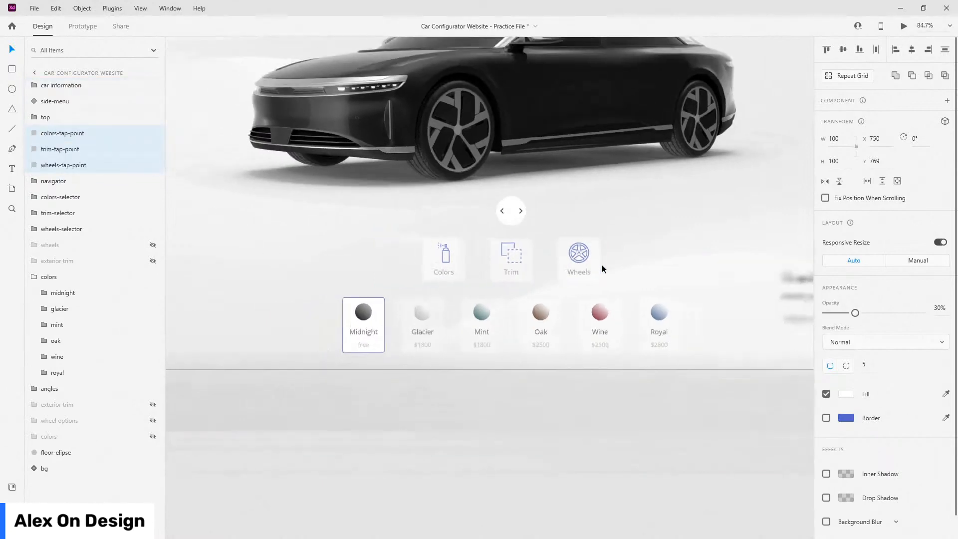
pyautogui.click(63, 86)
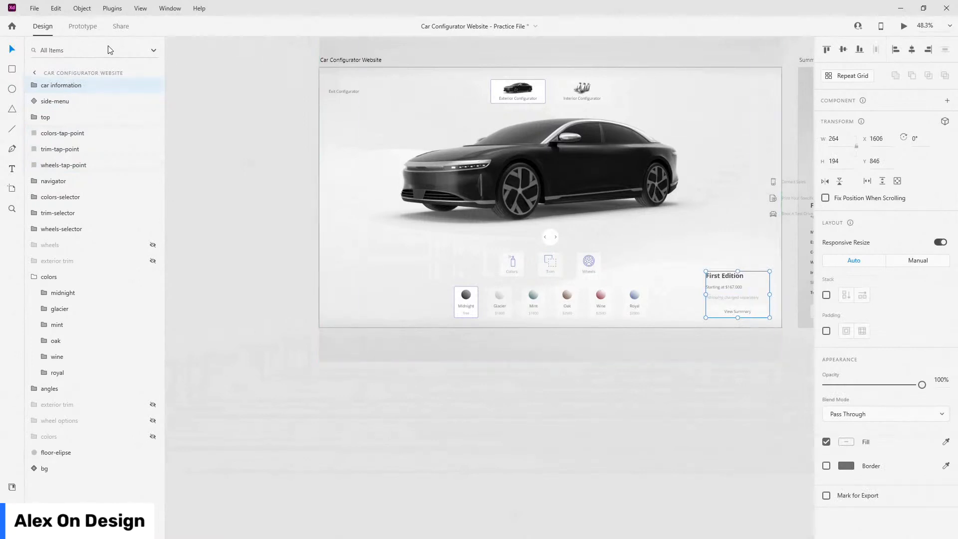
pyautogui.click(59, 102)
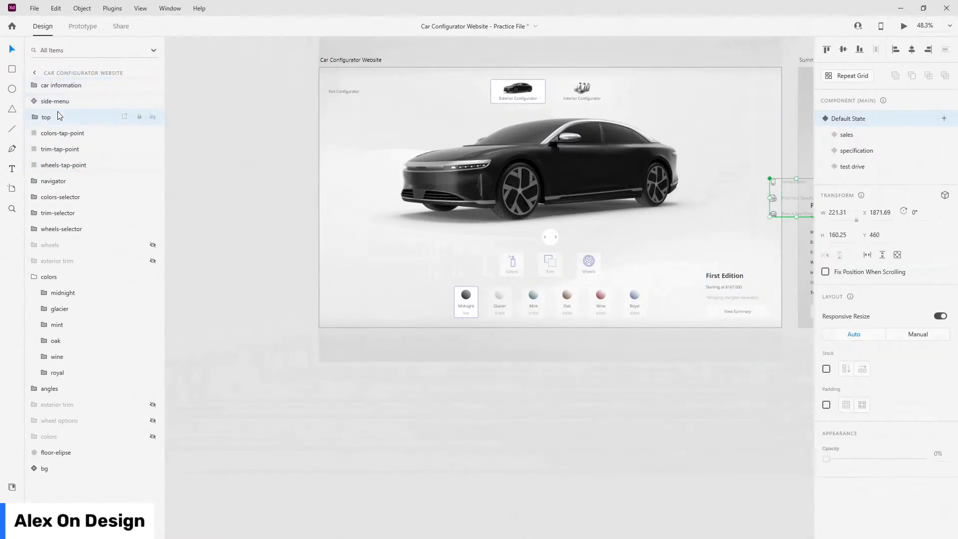
pyautogui.moveTo(59, 117); pyautogui.dragTo(64, 85)
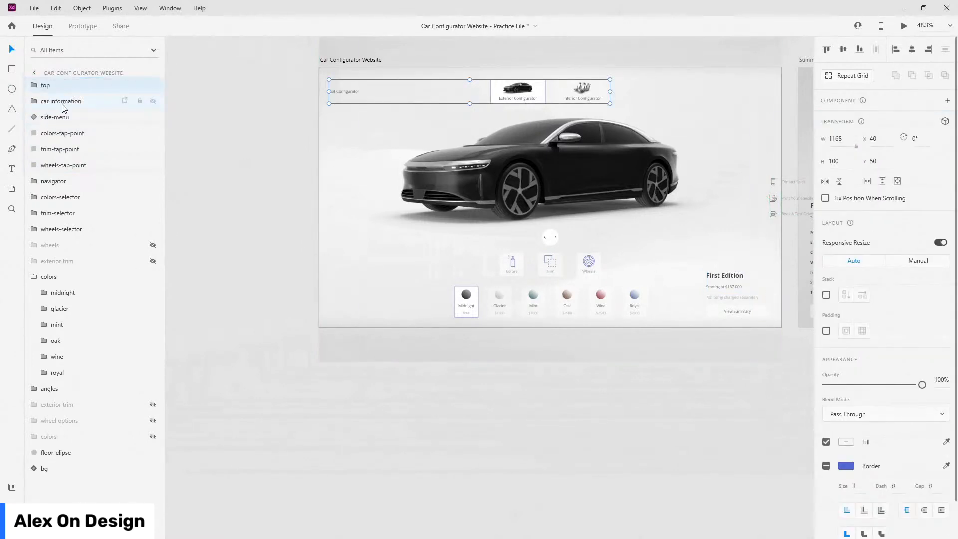
# - Collapse the colors group and set the opacity of the colors, trim and wheels tap-point rectangles to 0%
pyautogui.click(66, 134)
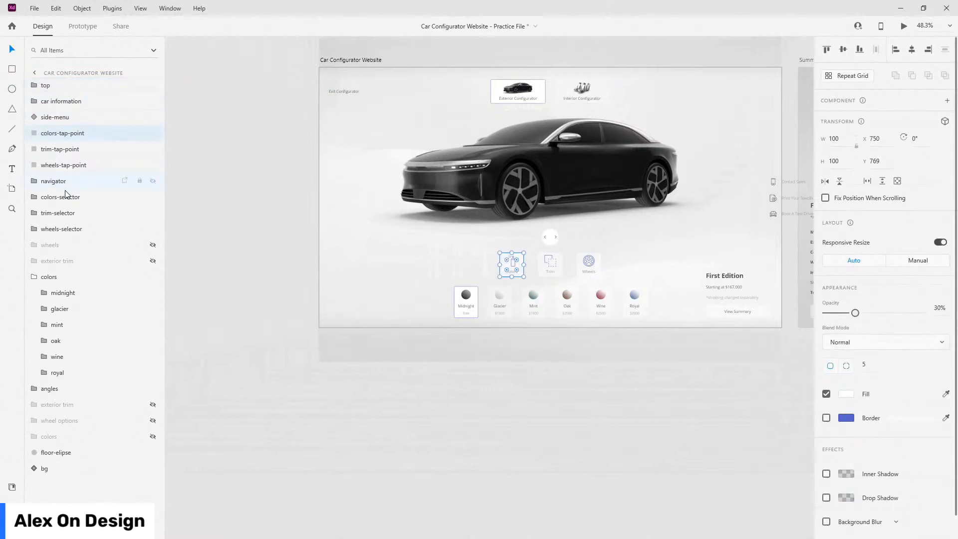
pyautogui.click(68, 276)
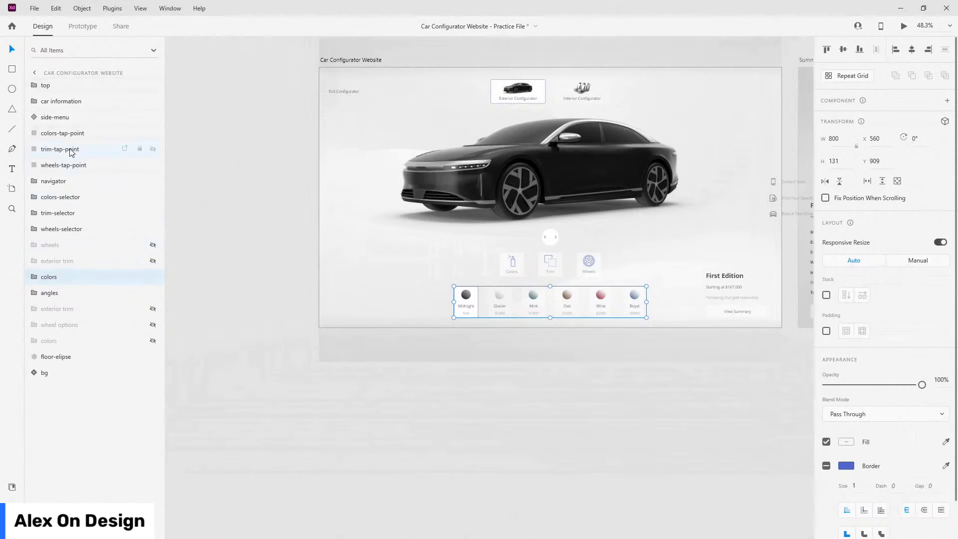
pyautogui.click(74, 132)
pyautogui.keyDown('shift'); pyautogui.click(74, 165); pyautogui.keyUp('shift')
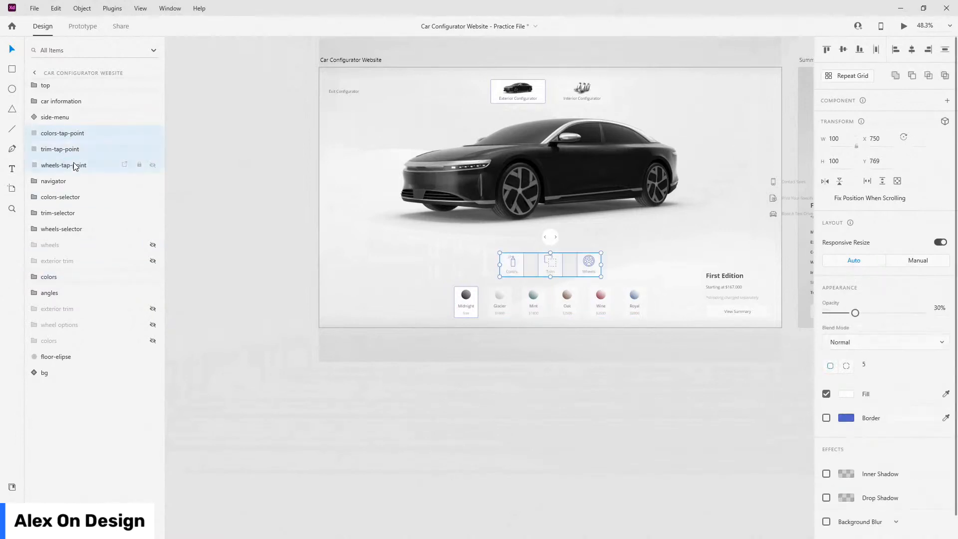
pyautogui.press('0')
pyautogui.press('0')
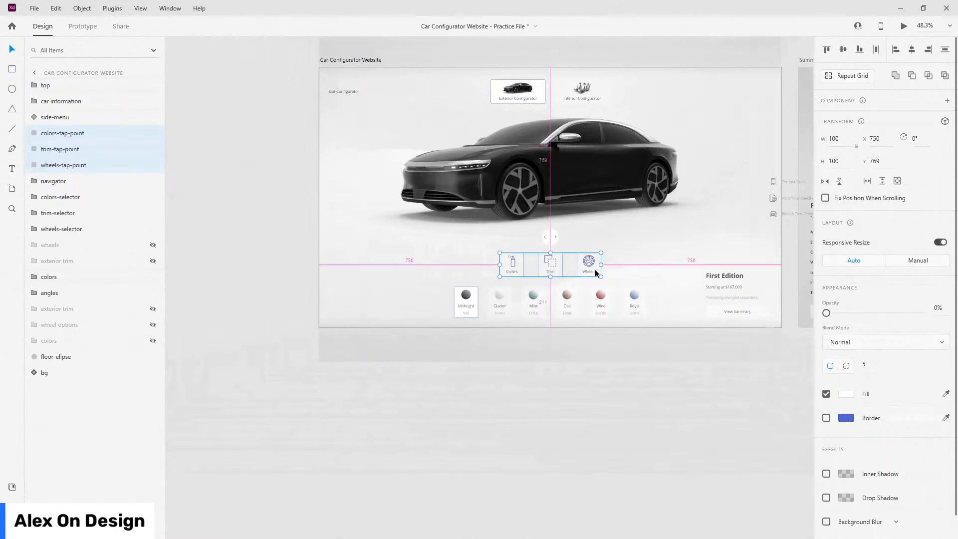
# - Move the navigator group's white circle to the artboard's top level above colors-tap-point and rename it "navigator-tap-point"
pyautogui.scroll(5, 580, 258)
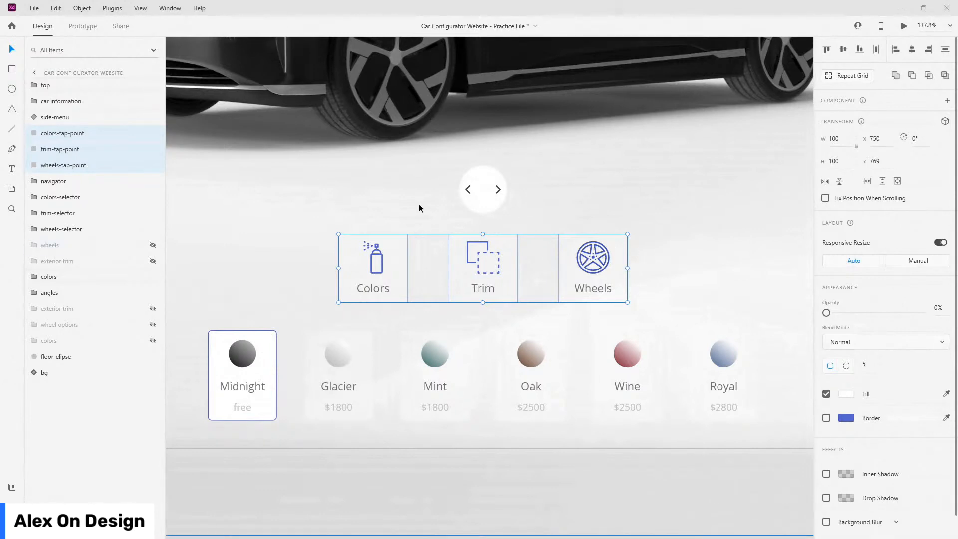
pyautogui.keyDown('ctrl'); pyautogui.click(487, 171); pyautogui.keyUp('ctrl')
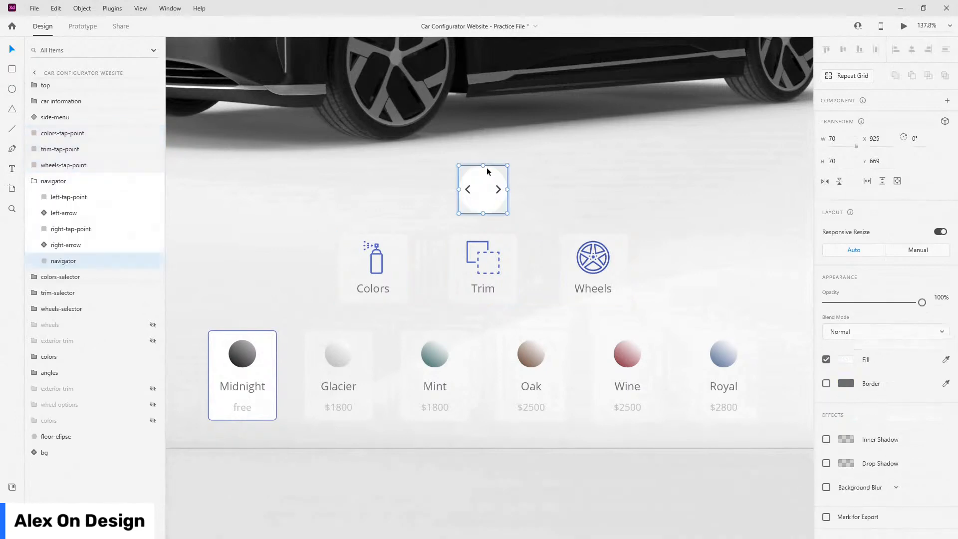
pyautogui.click(31, 183)
pyautogui.hotkey('ctrl', 'v')
pyautogui.moveTo(60, 85); pyautogui.dragTo(62, 135)
pyautogui.doubleClick(63, 133)
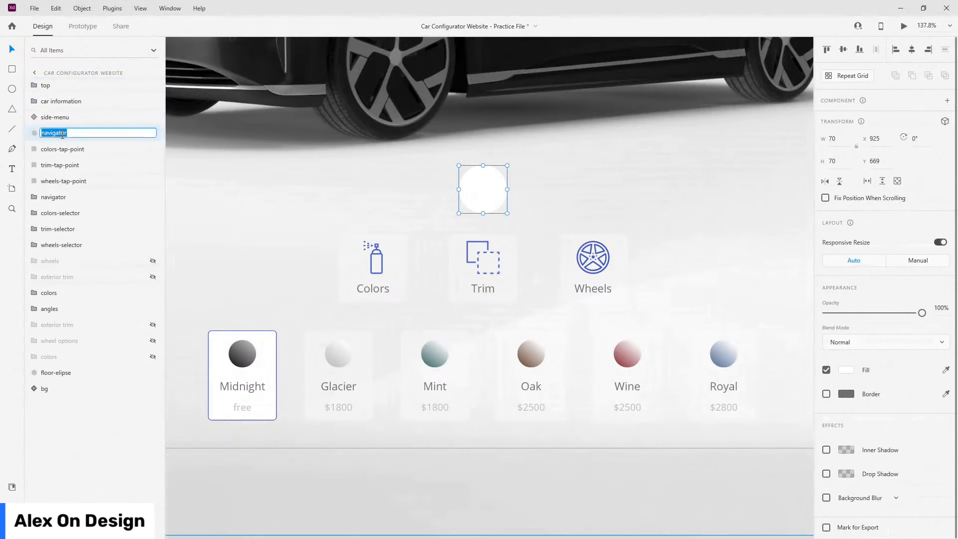
pyautogui.press('End')
pyautogui.write('-tap-point')
pyautogui.press('Return')
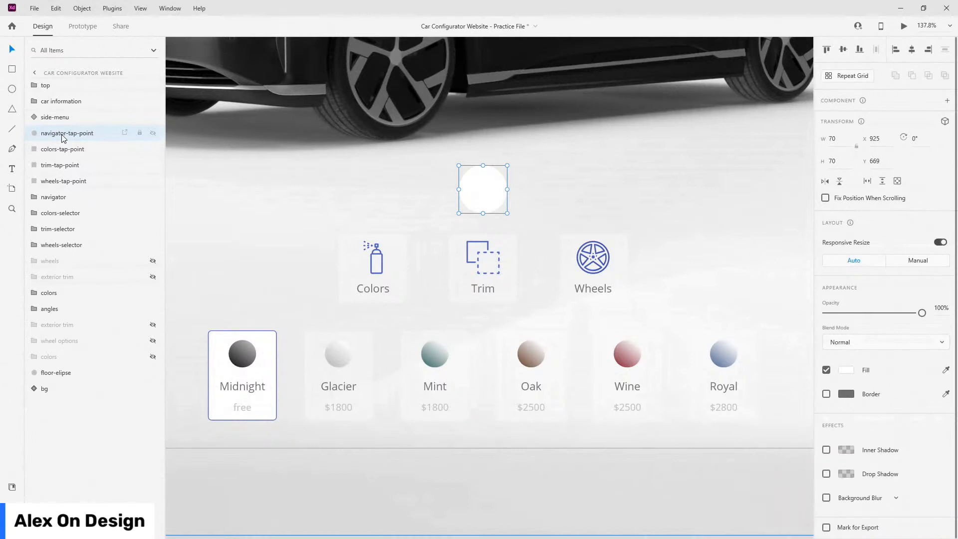
# - Set the navigator-tap-point circle's opacity to 0%
pyautogui.click(938, 307)
pyautogui.write('0')
pyautogui.press('Return')
pyautogui.hotkey('ctrl', '0')
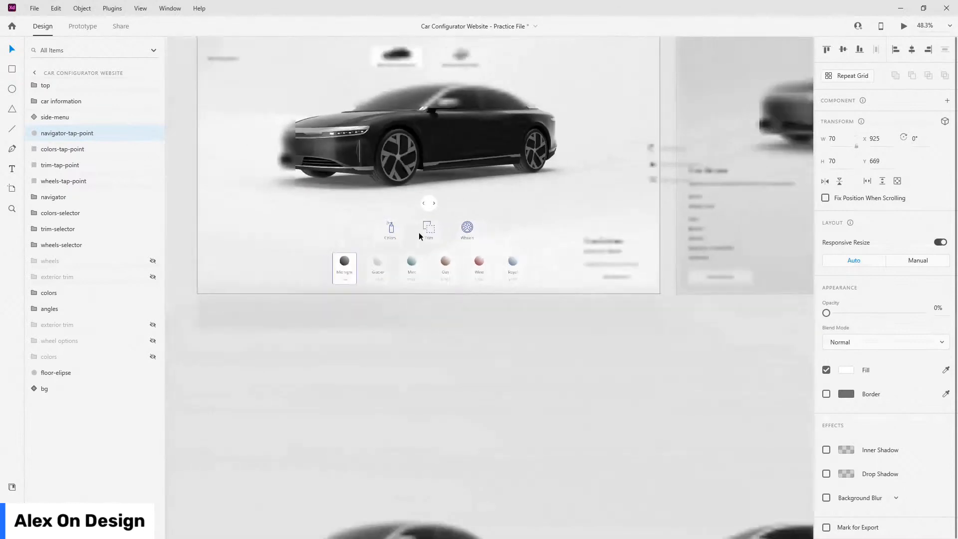
pyautogui.scroll(5, 417, 232)
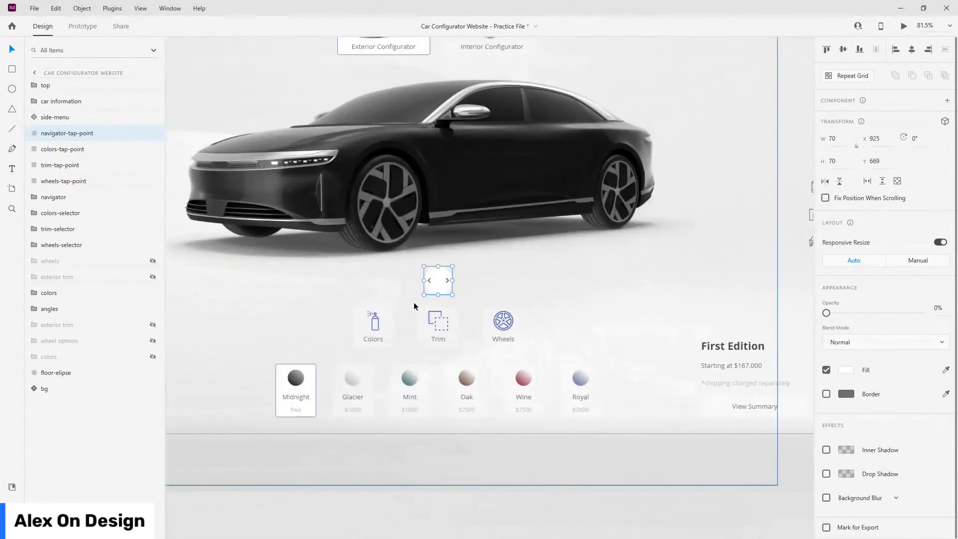
# - Move the hidden wheels and exterior trim option groups directly above the navigator group in the layer order
pyautogui.click(57, 197)
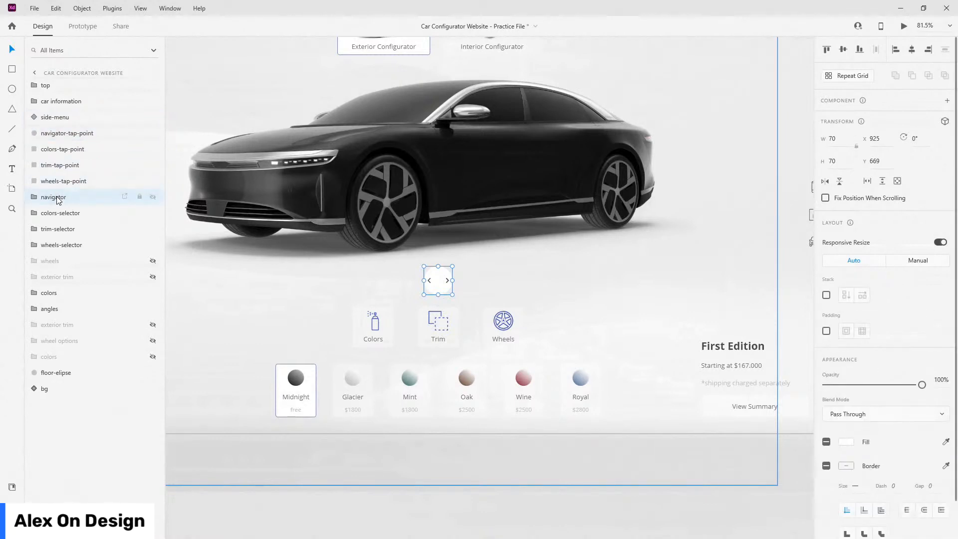
pyautogui.click(49, 262)
pyautogui.click(49, 262)
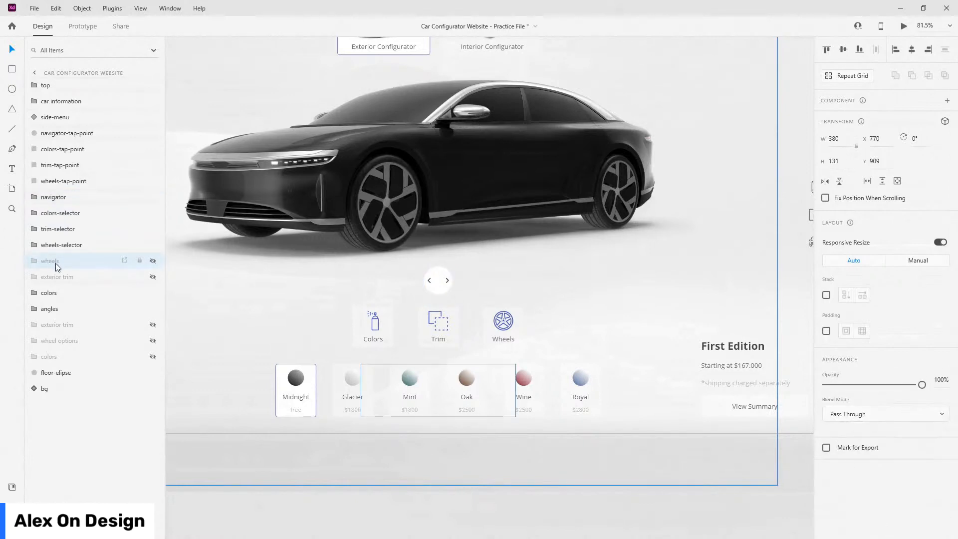
pyautogui.moveTo(66, 267); pyautogui.dragTo(71, 194)
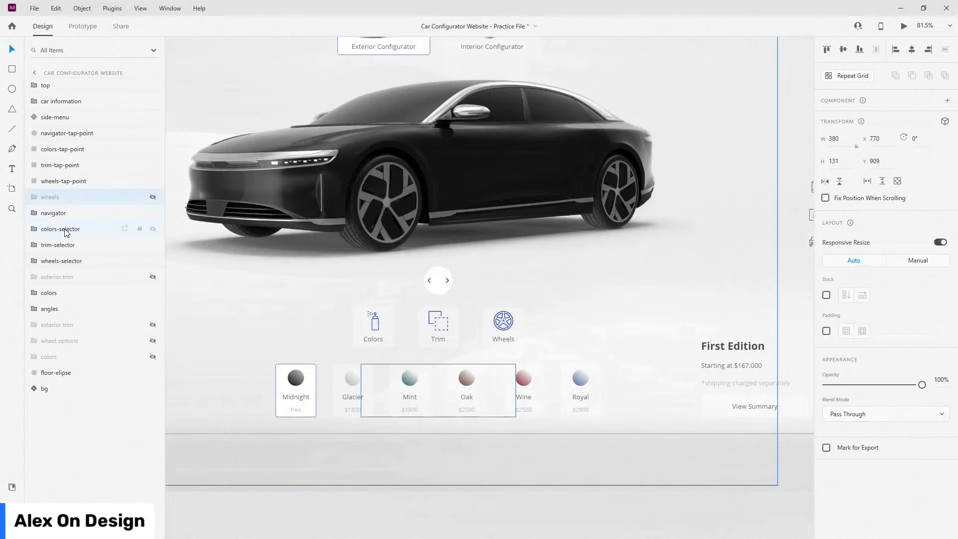
pyautogui.moveTo(68, 278); pyautogui.dragTo(76, 210)
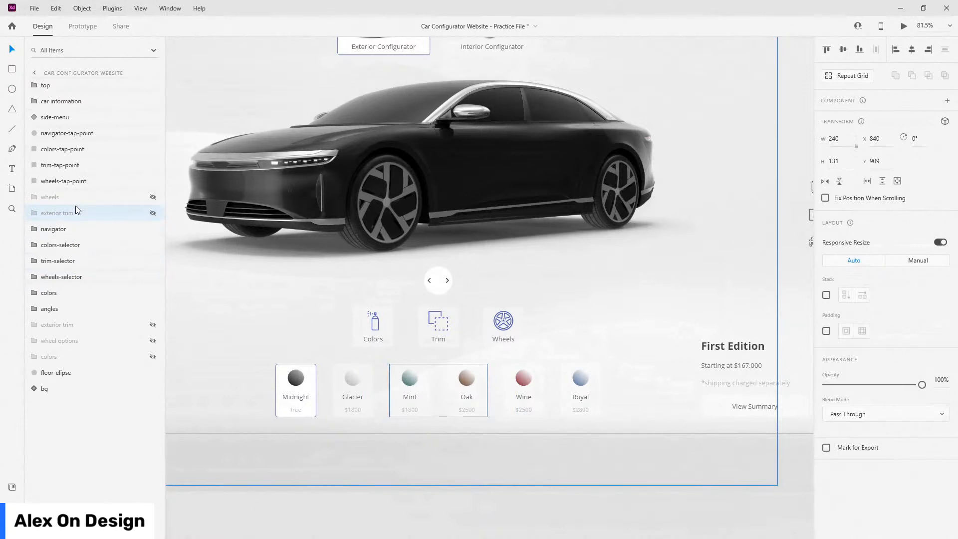
# - Move the visible colors group and the angles group between the hidden exterior trim group and the navigator group
pyautogui.click(64, 291)
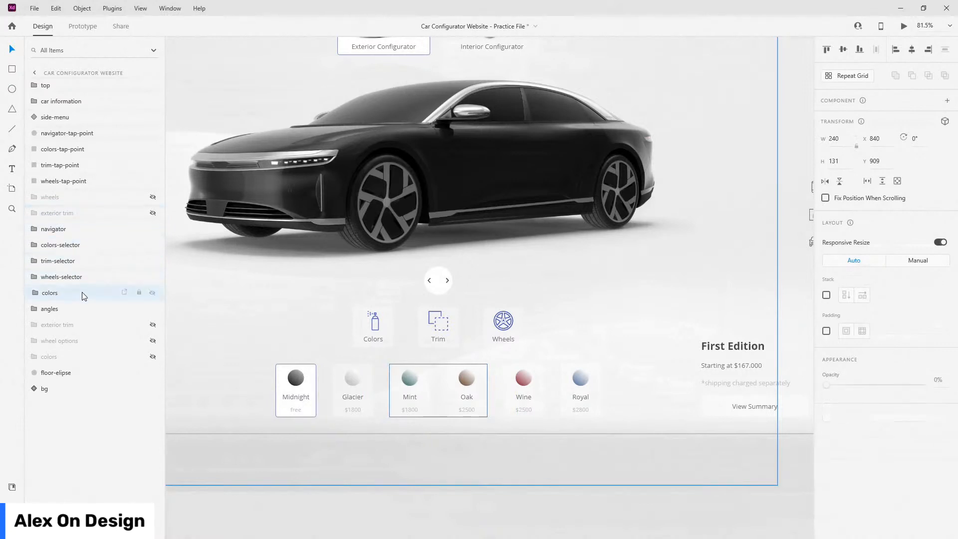
pyautogui.moveTo(77, 287); pyautogui.dragTo(88, 220)
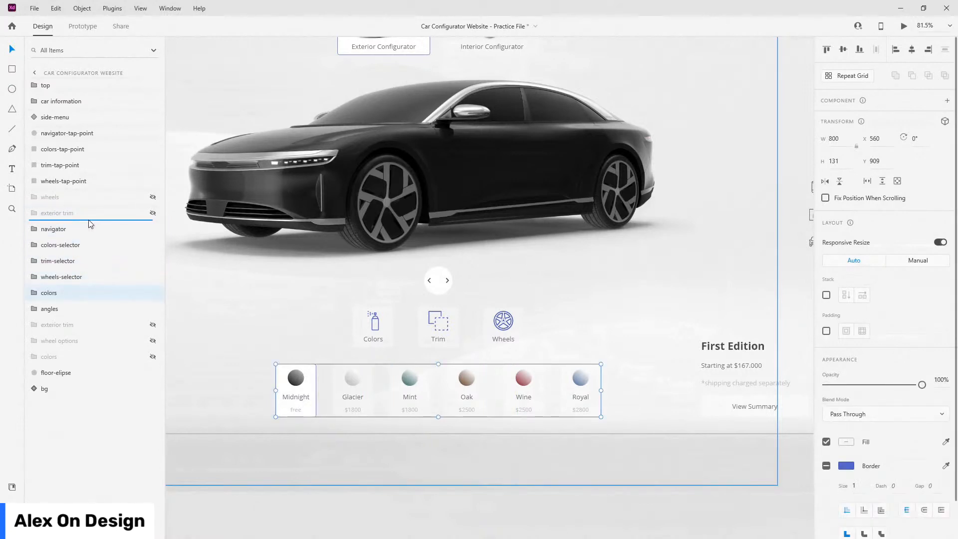
pyautogui.moveTo(67, 294); pyautogui.dragTo(73, 229)
pyautogui.click(84, 308)
pyautogui.moveTo(83, 308); pyautogui.dragTo(83, 238)
pyautogui.click(76, 261)
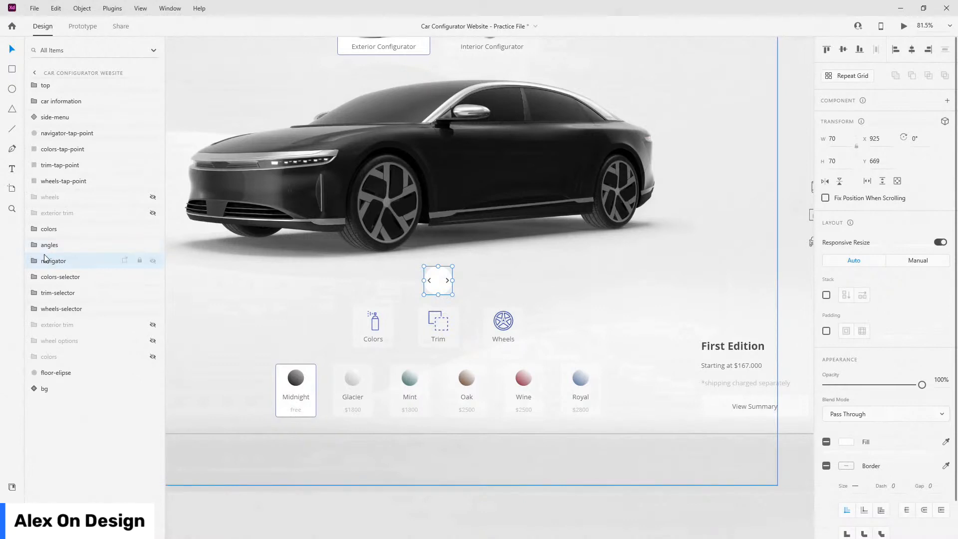
pyautogui.click(64, 359)
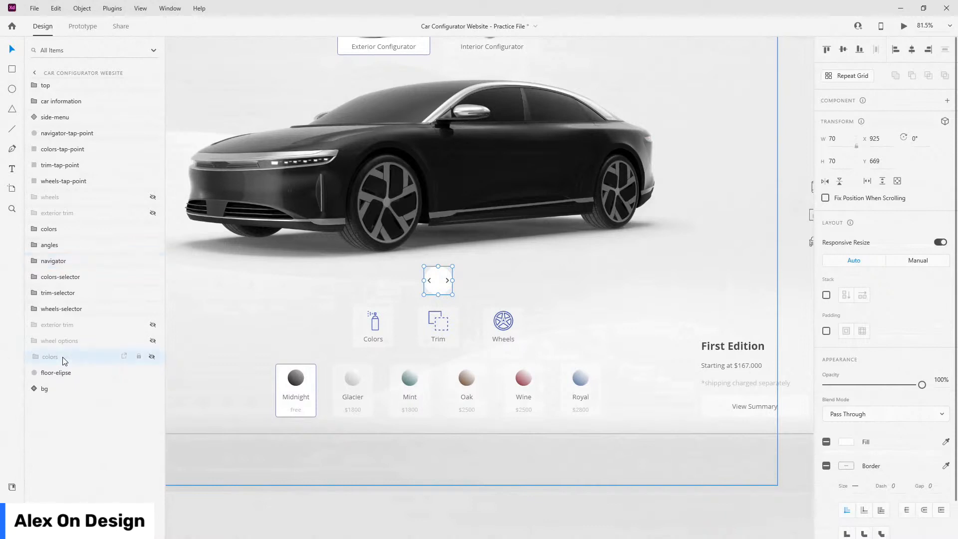
# - Move the lower hidden colors, wheel options and exterior trim groups directly beneath the matching colors, wheels and exterior trim groups
pyautogui.moveTo(69, 360); pyautogui.dragTo(76, 239)
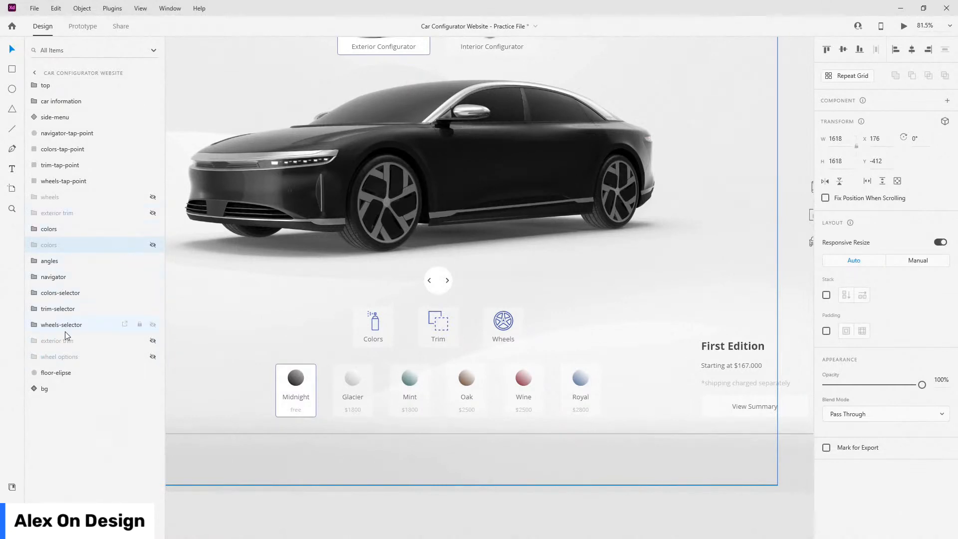
pyautogui.moveTo(90, 355); pyautogui.dragTo(93, 207)
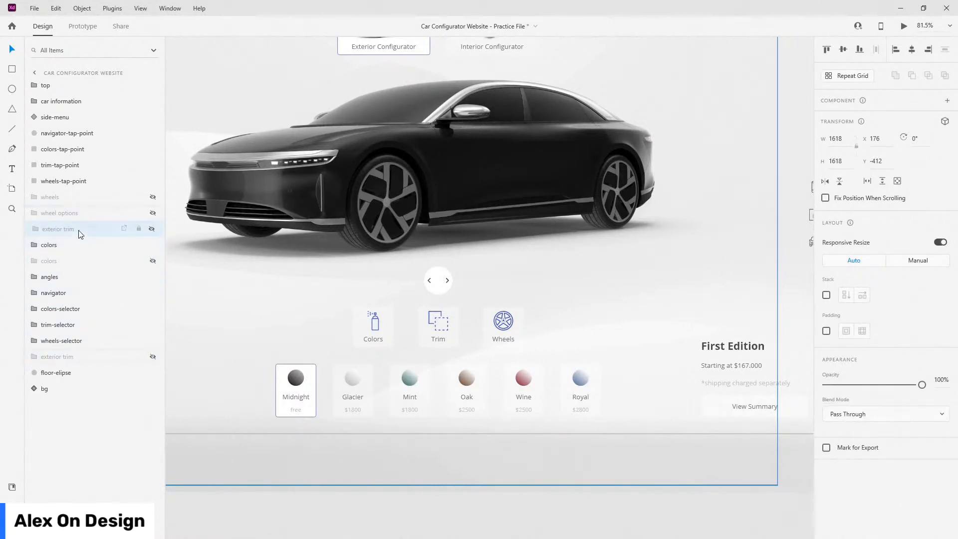
pyautogui.click(60, 357)
pyautogui.moveTo(60, 358); pyautogui.dragTo(70, 238)
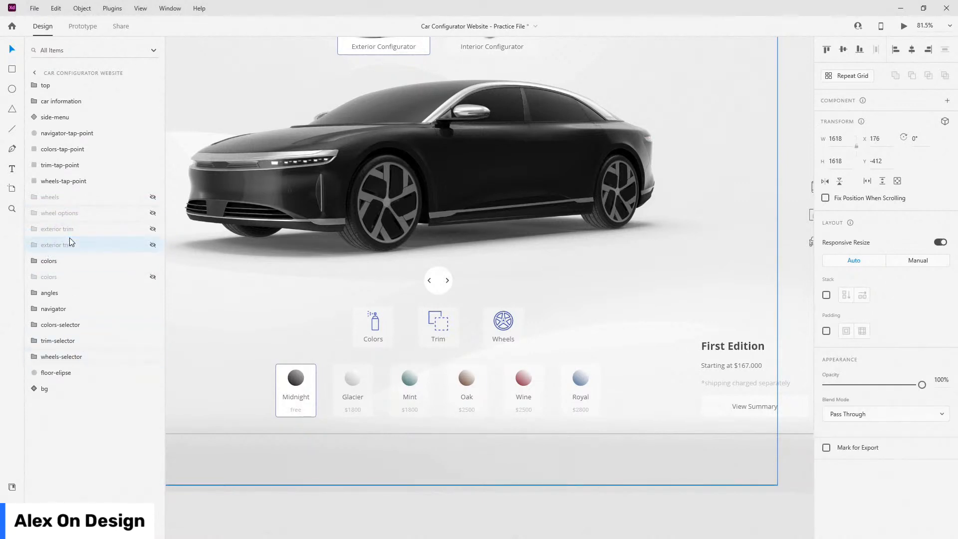
# - Hide the visible colors group and the angles group
pyautogui.click(67, 357)
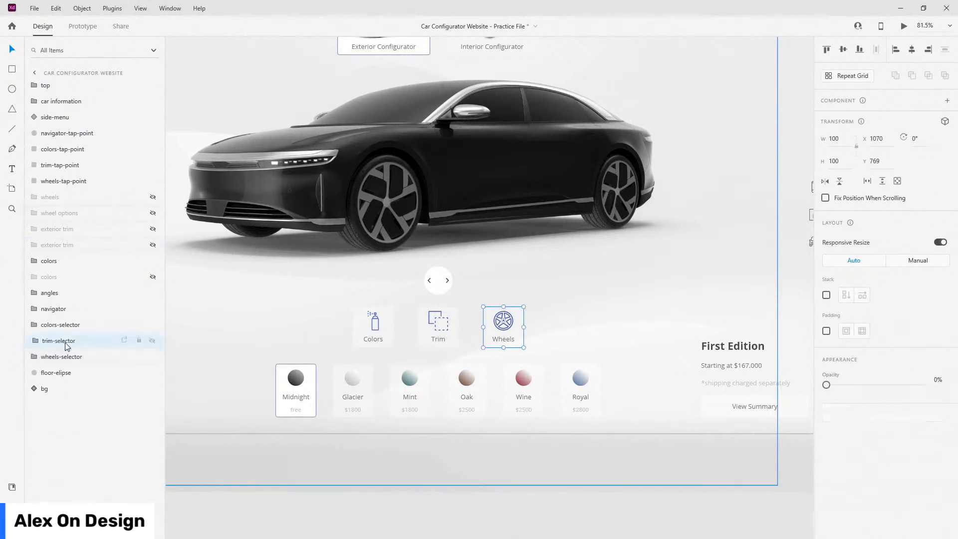
pyautogui.click(68, 341)
pyautogui.click(70, 327)
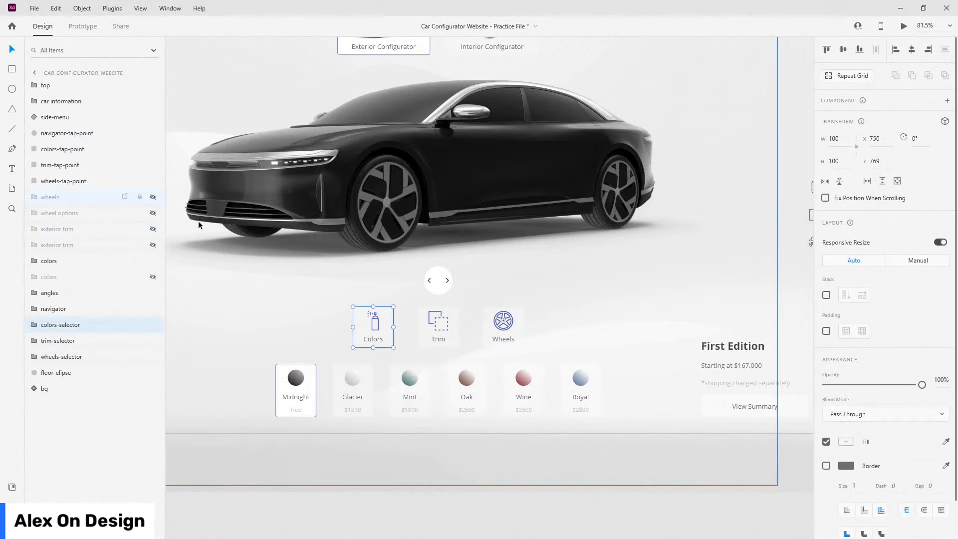
pyautogui.scroll(3, 502, 216)
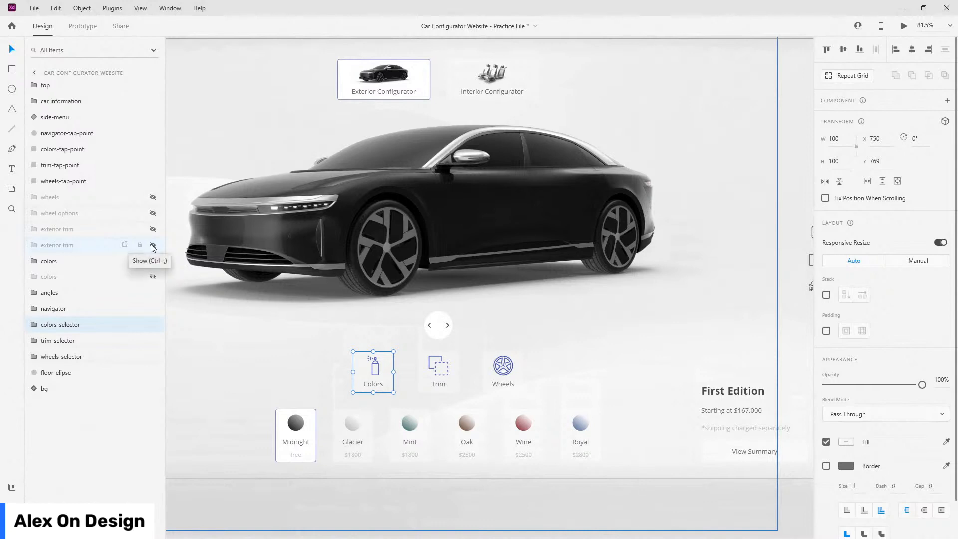
pyautogui.click(153, 260)
pyautogui.click(152, 293)
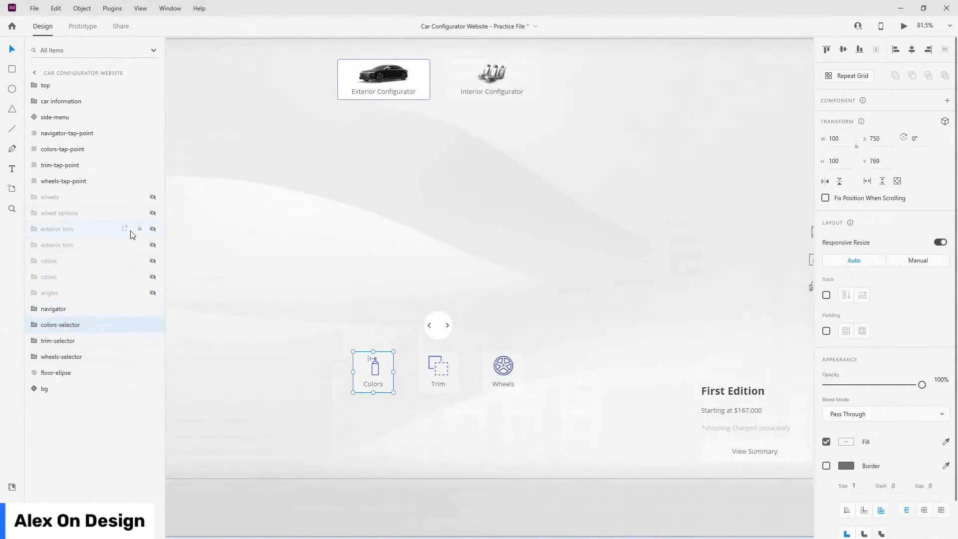
# - Move wheels-selector directly below wheels-tap-point and show the wheels and wheel options groups
pyautogui.click(88, 356)
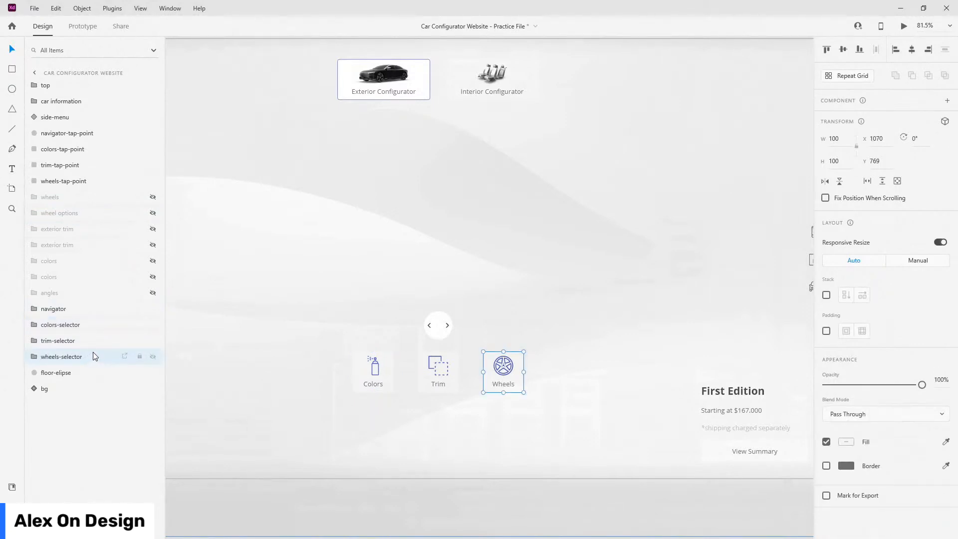
pyautogui.moveTo(88, 357); pyautogui.dragTo(91, 194)
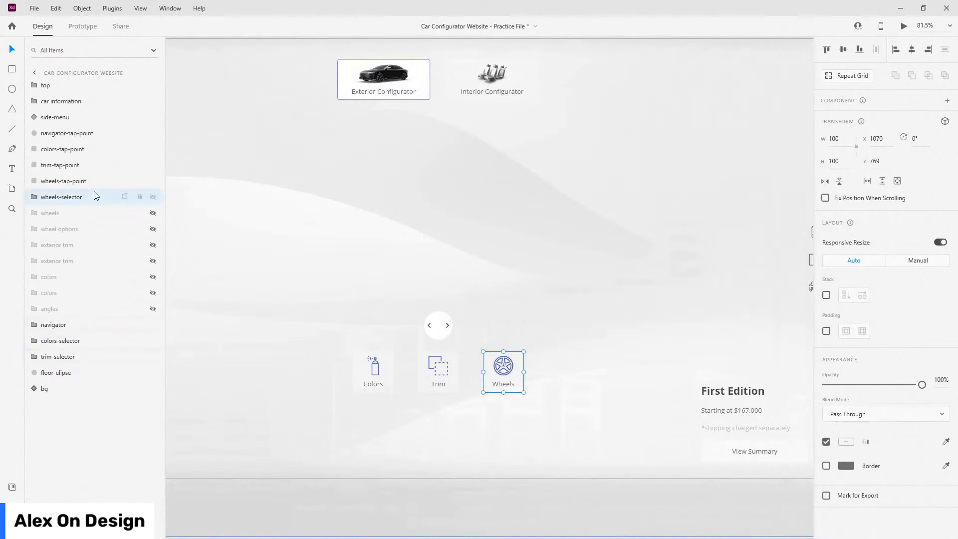
pyautogui.click(153, 214)
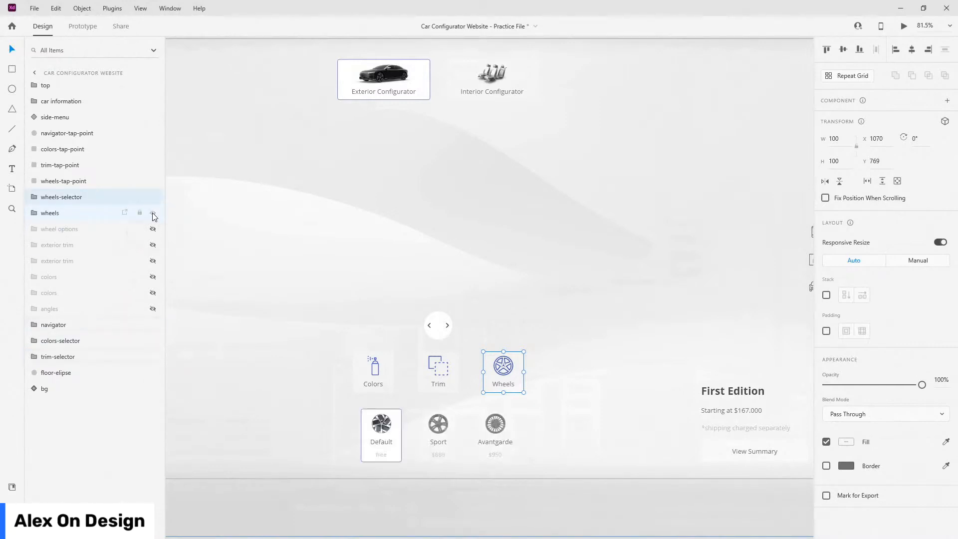
pyautogui.click(153, 229)
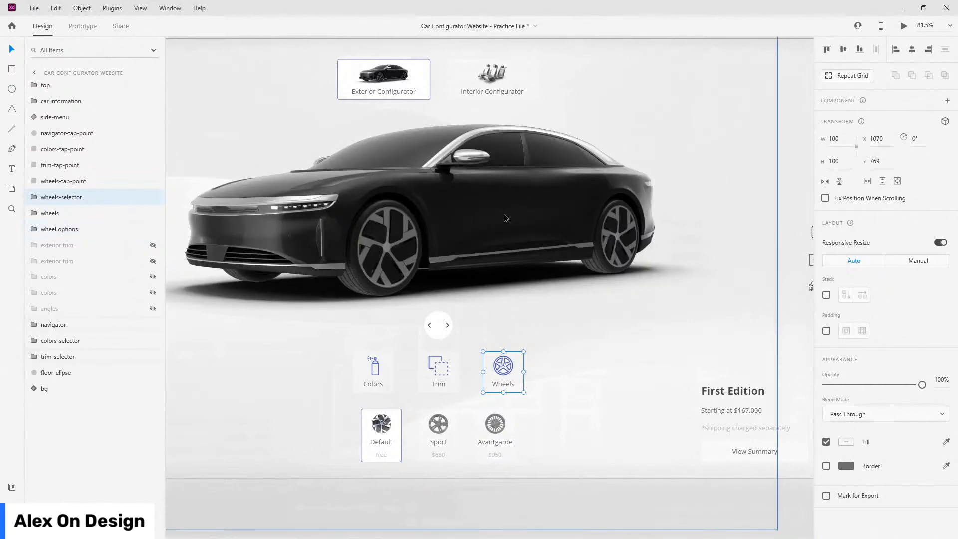
pyautogui.scroll(-1, 685, 244)
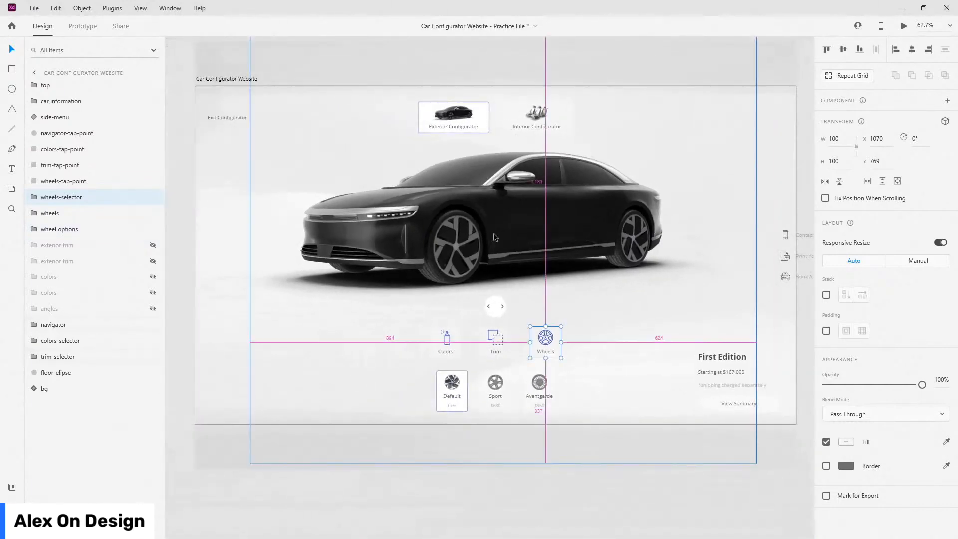
pyautogui.scroll(1, 493, 232)
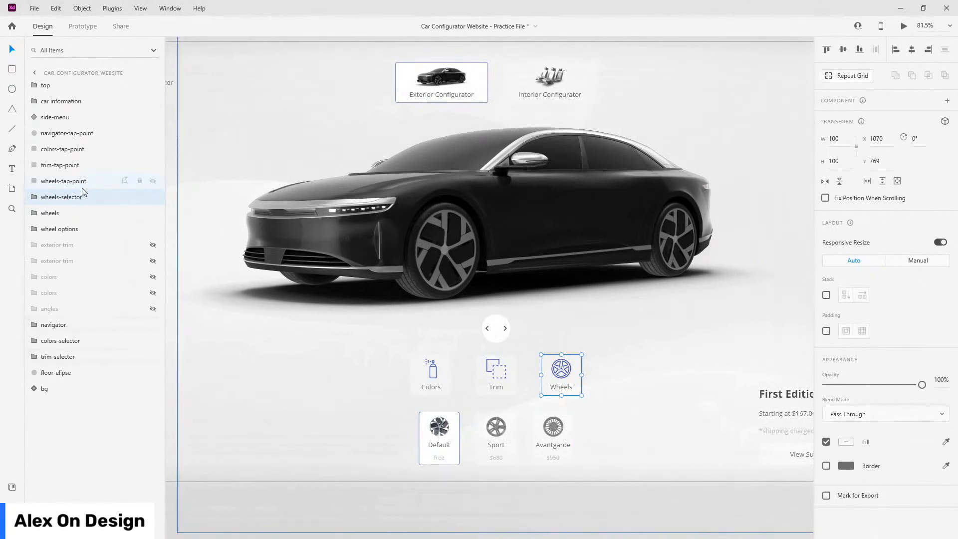
# - Hide the sport-look and avantgarde-look images inside the wheel options group
pyautogui.click(40, 200)
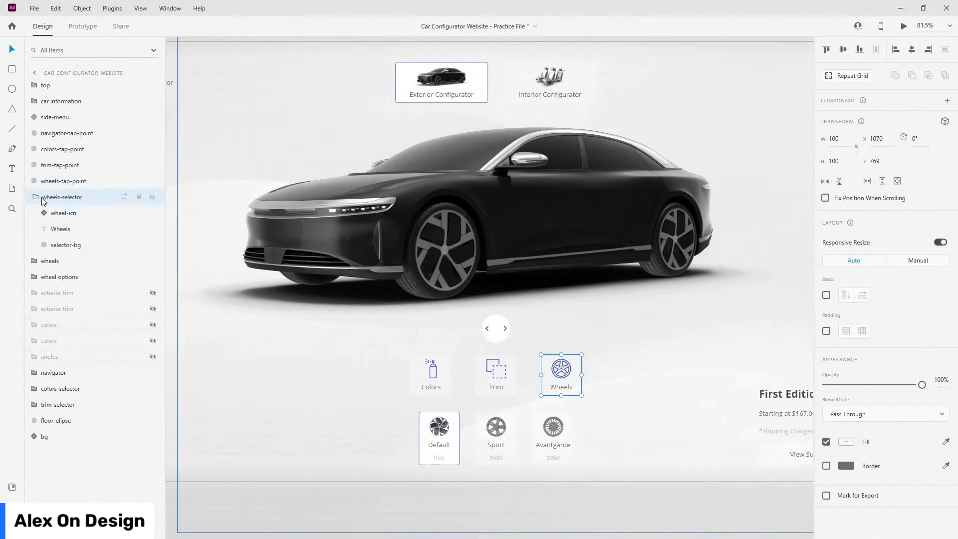
pyautogui.click(35, 198)
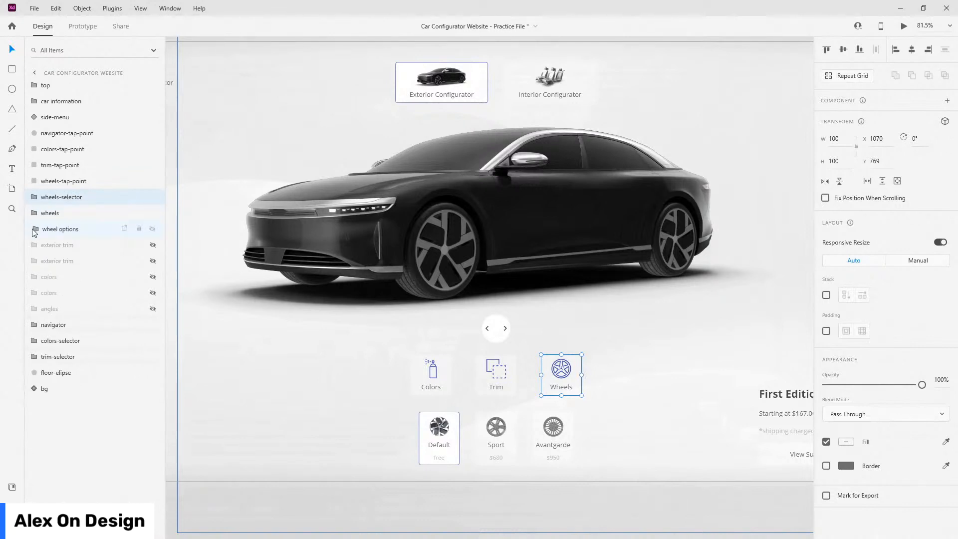
pyautogui.click(34, 228)
pyautogui.click(81, 245)
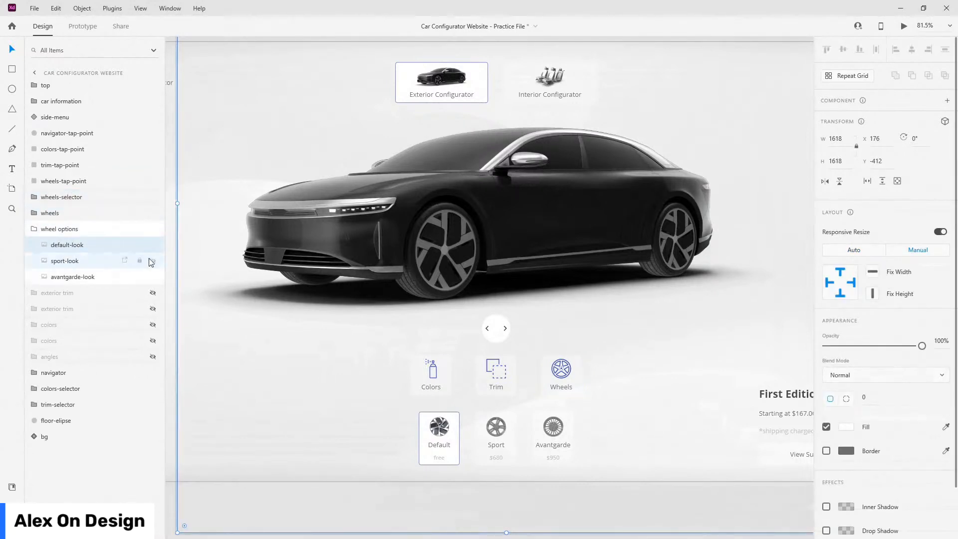
pyautogui.click(153, 261)
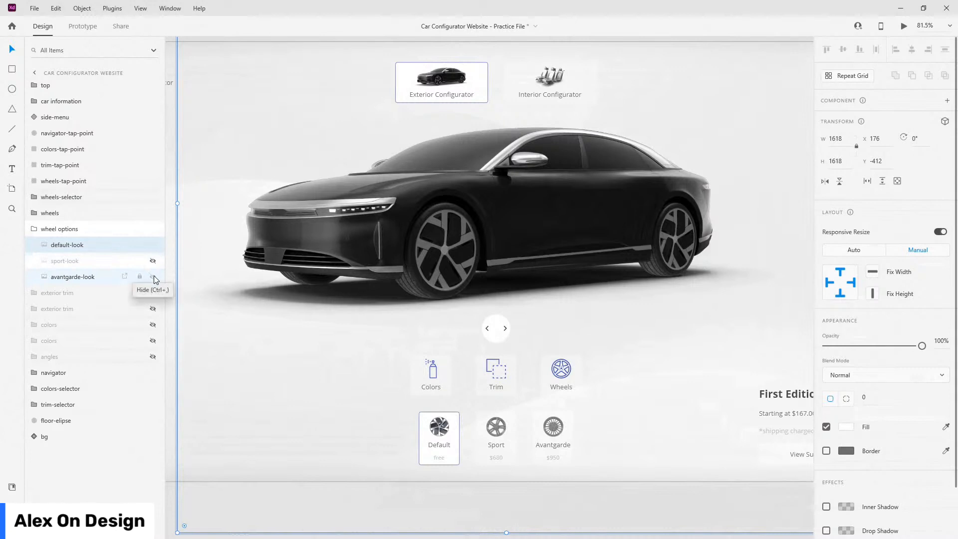
pyautogui.click(153, 276)
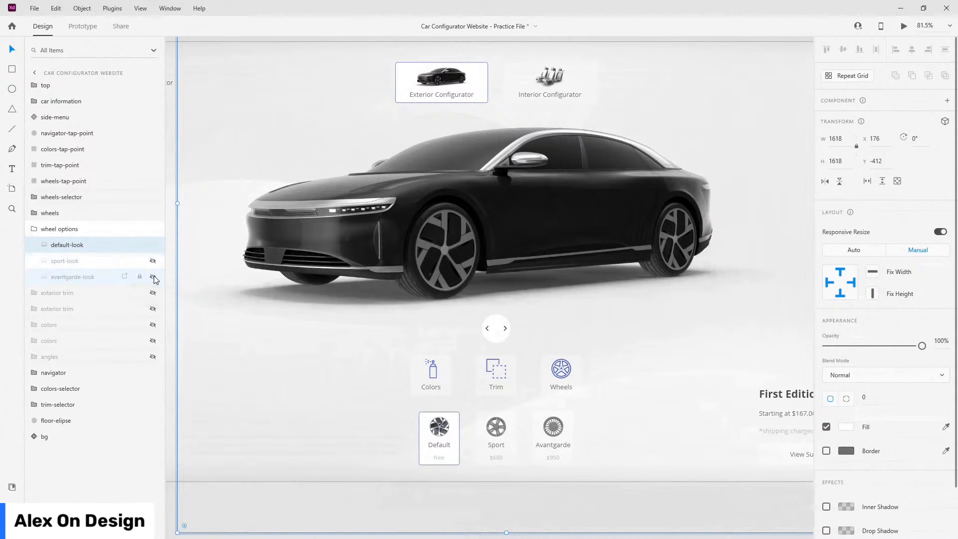
# - Preview the car with sport-look in place of default-look, and restore default-look as the only visible wheel option
pyautogui.click(153, 244)
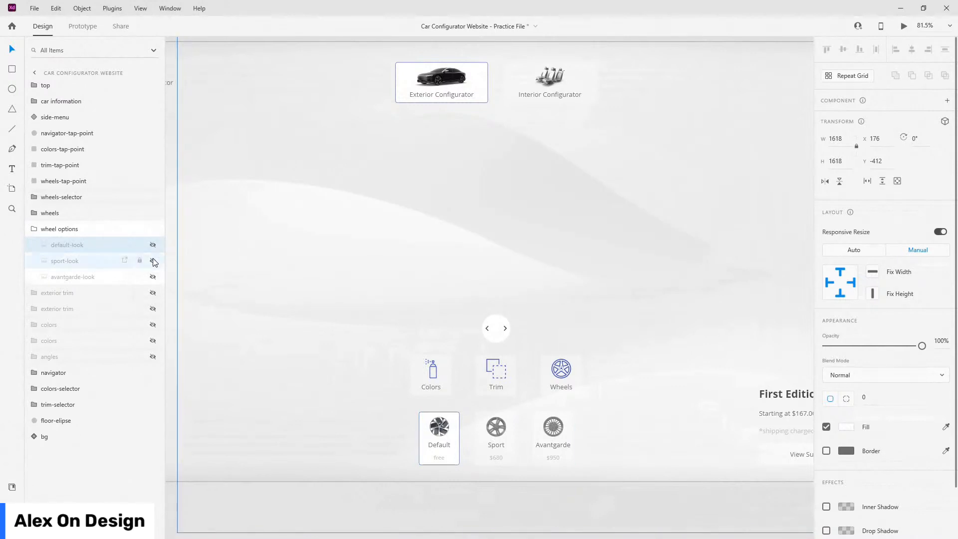
pyautogui.click(152, 261)
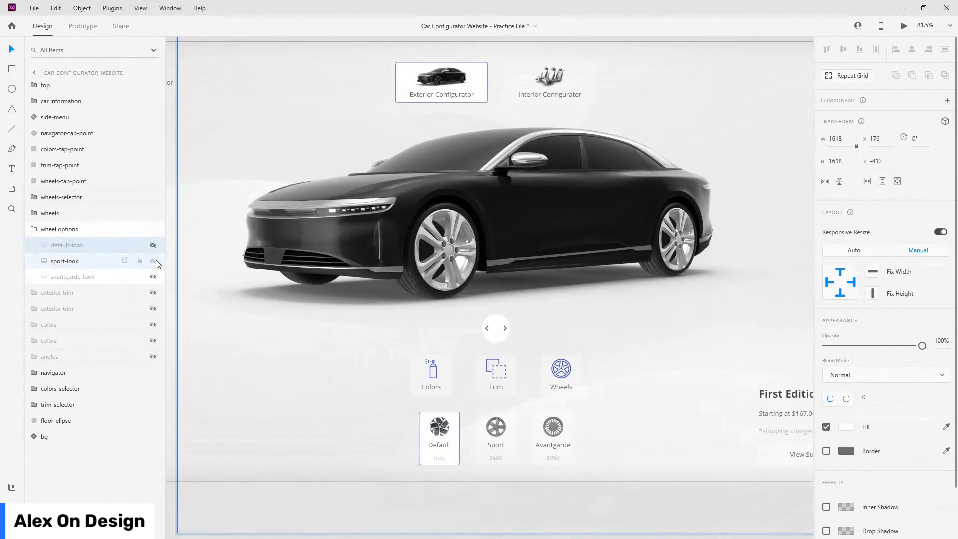
pyautogui.click(153, 261)
pyautogui.click(153, 245)
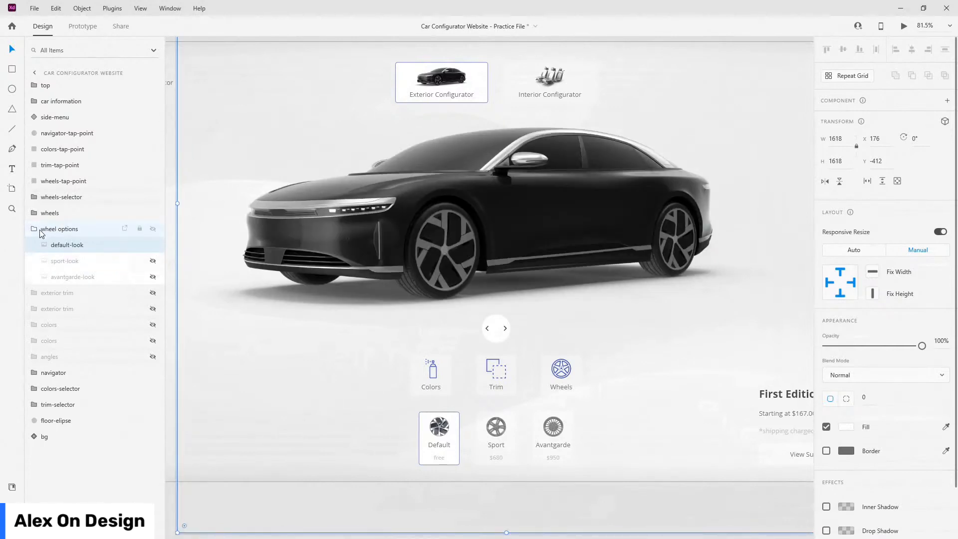
# - Collapse the wheel options group and select the wheels-selector group
pyautogui.click(34, 229)
pyautogui.click(52, 213)
pyautogui.click(64, 202)
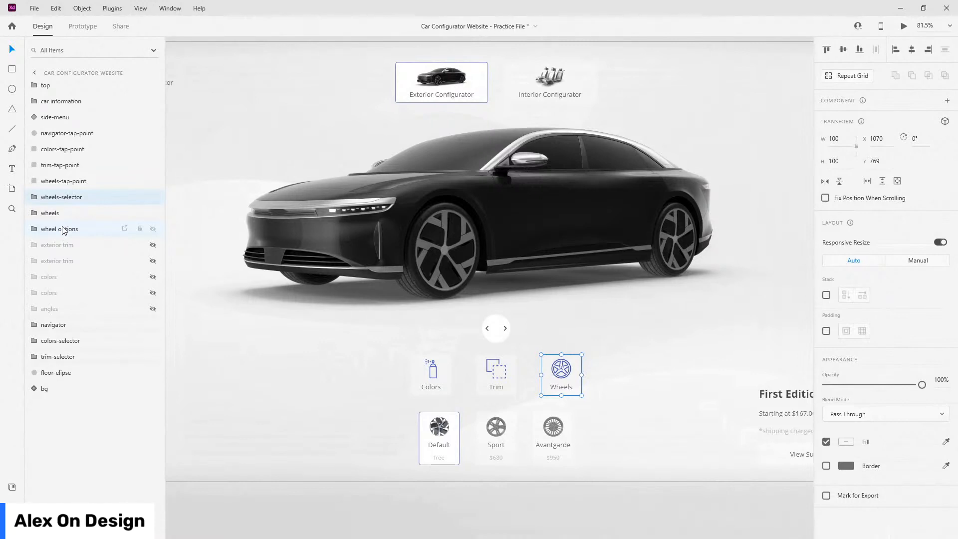
pyautogui.keyDown('shift'); pyautogui.click(63, 229); pyautogui.keyUp('shift')
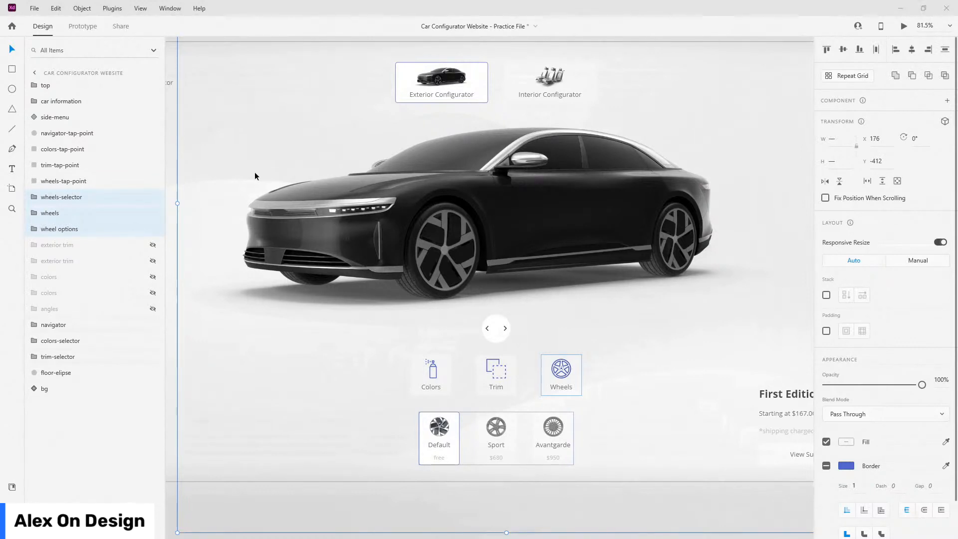
pyautogui.click(62, 213)
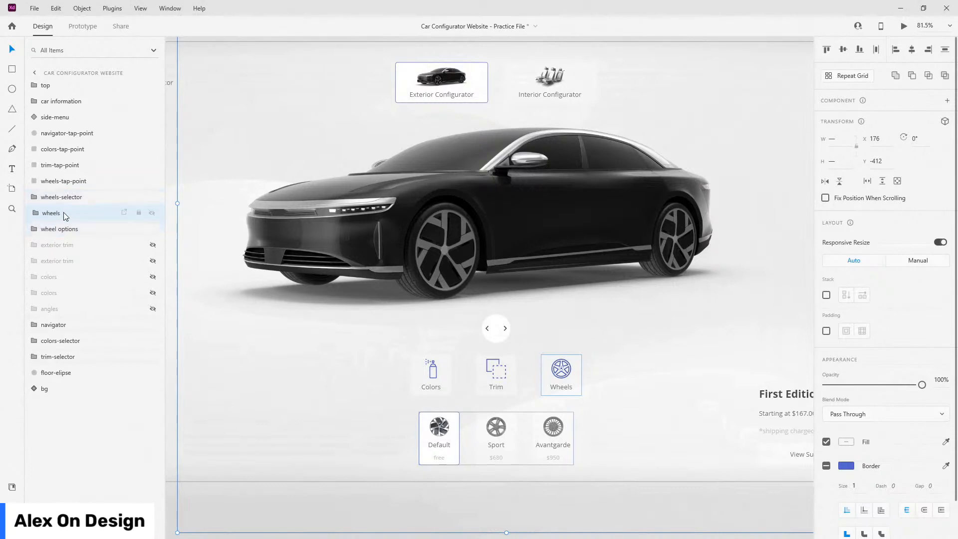
pyautogui.click(37, 214)
pyautogui.click(37, 214)
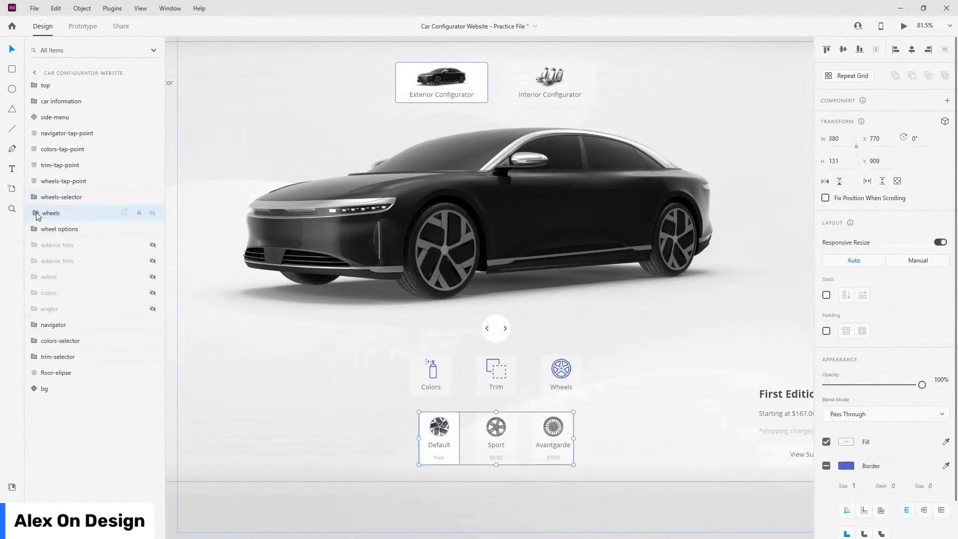
pyautogui.click(53, 197)
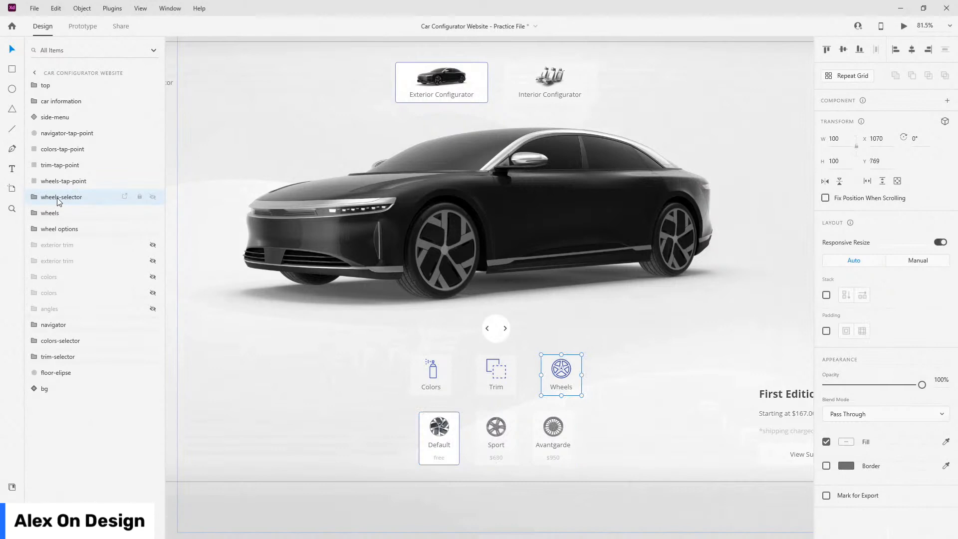
pyautogui.doubleClick(58, 199)
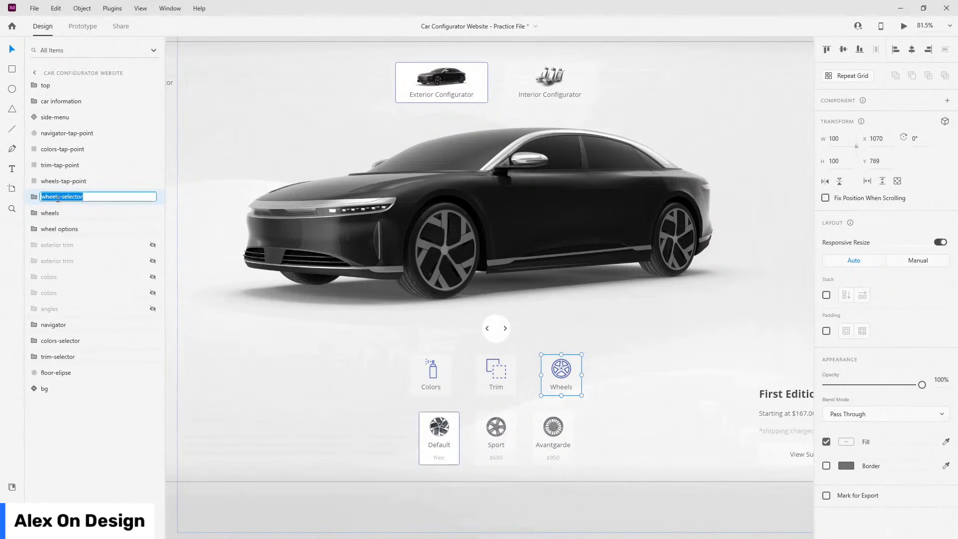
pyautogui.write('sele')
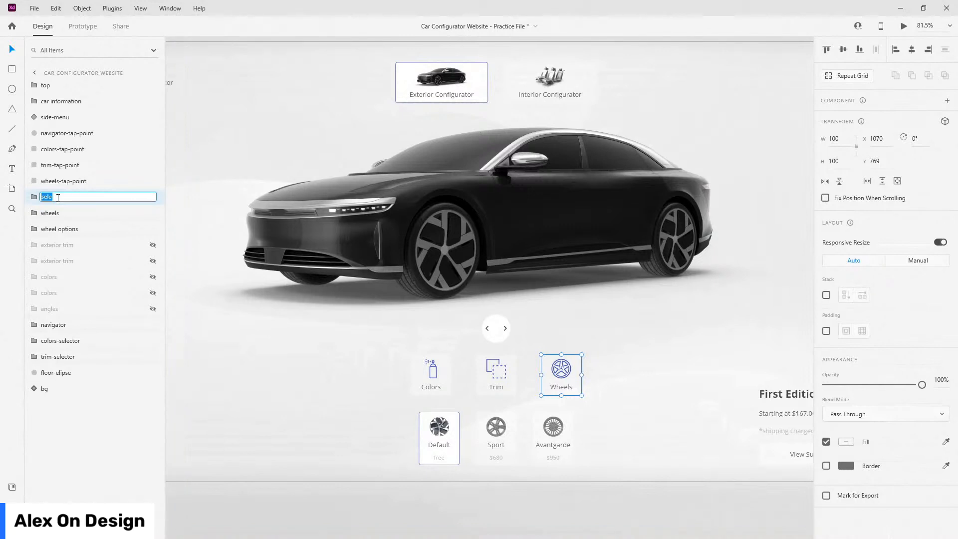
pyautogui.press('Escape')
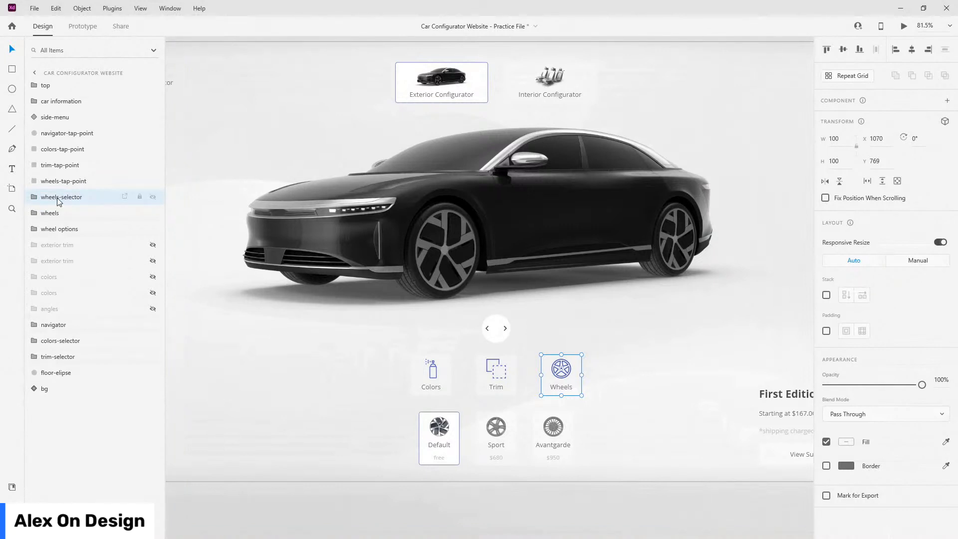
# - Examine what the wheels-selector, wheels and wheel options groups contain, both in the layer list and on the artboard
pyautogui.keyDown('shift'); pyautogui.click(65, 231); pyautogui.keyUp('shift')
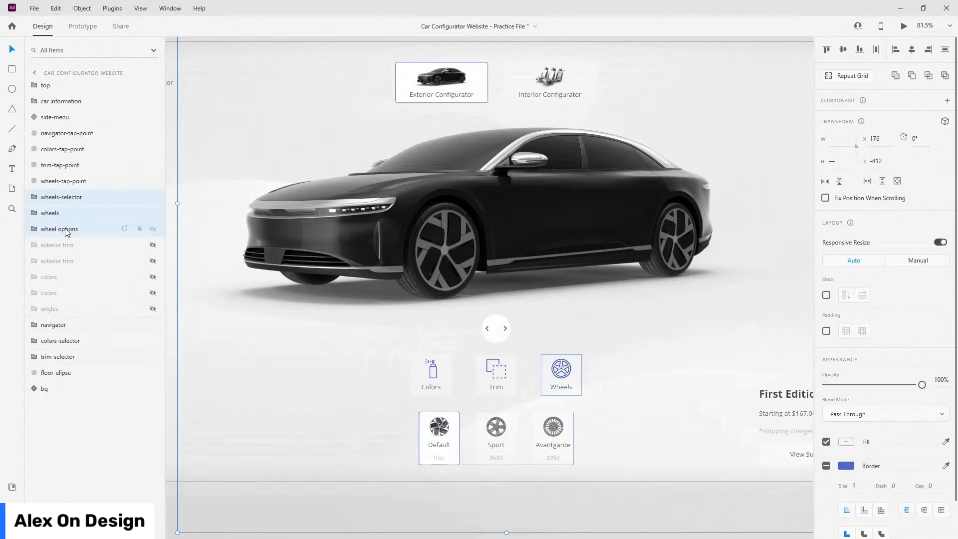
pyautogui.click(34, 197)
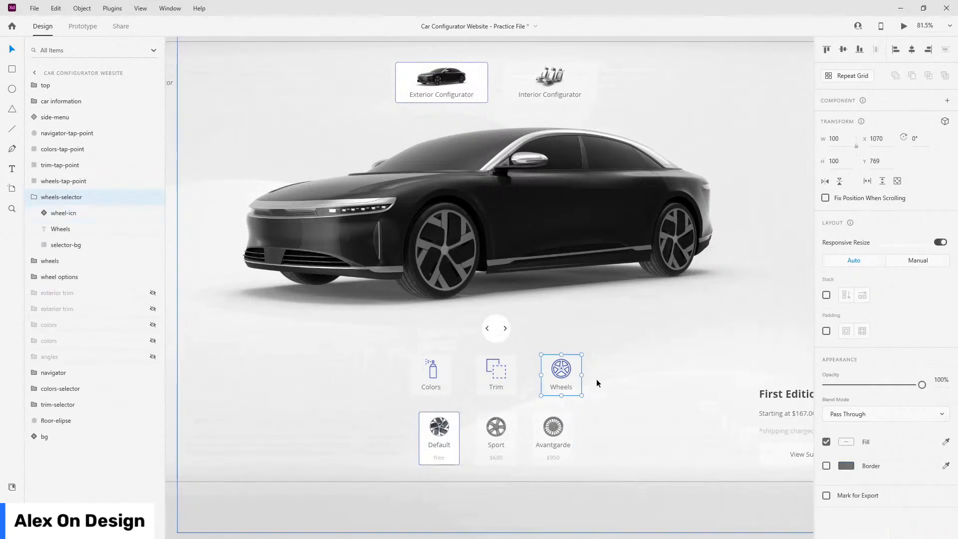
pyautogui.click(34, 196)
pyautogui.click(48, 213)
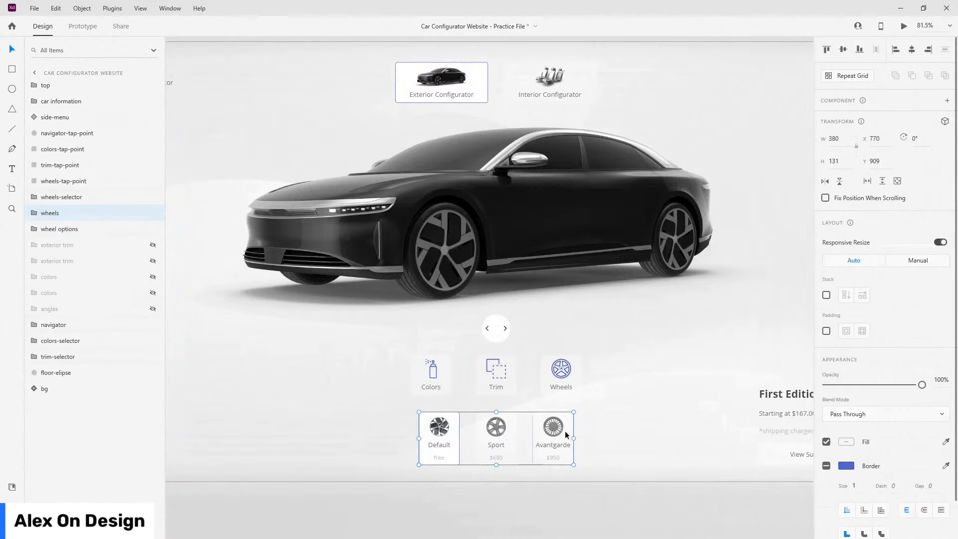
pyautogui.click(60, 230)
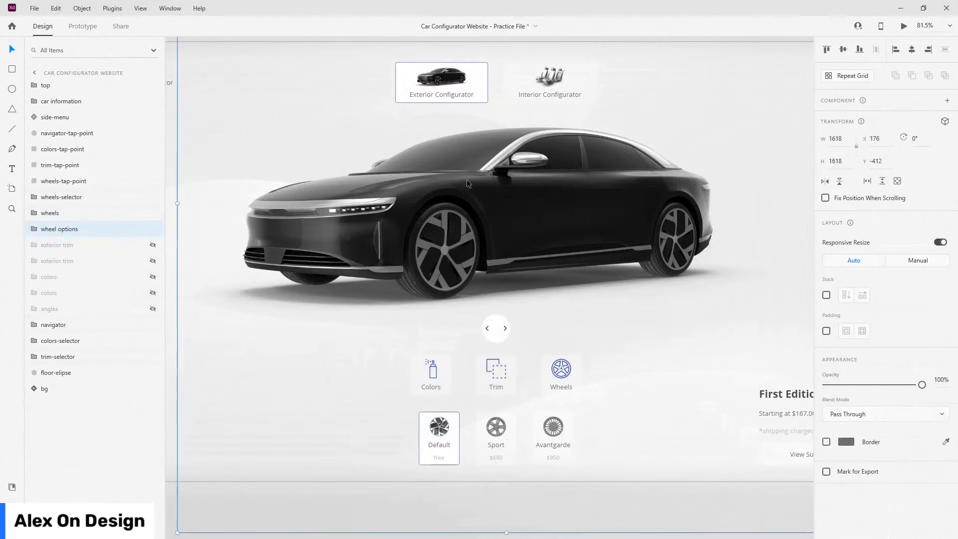
pyautogui.click(34, 228)
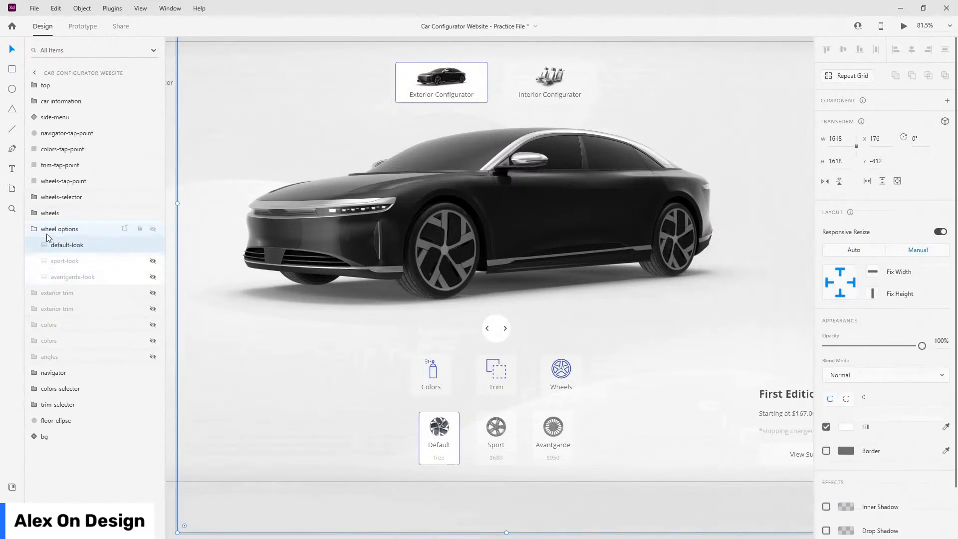
pyautogui.click(33, 229)
# - Group wheels-selector, wheels and wheel options under the name "wheels" and turn that group into a component
pyautogui.keyDown('shift'); pyautogui.click(62, 197); pyautogui.keyUp('shift')
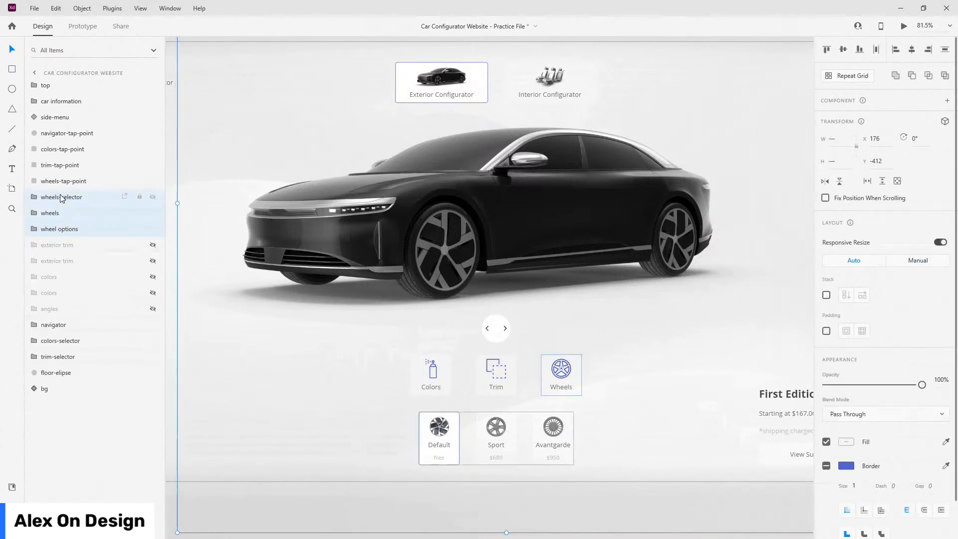
pyautogui.hotkey('ctrl', 'g')
pyautogui.doubleClick(52, 198)
pyautogui.write('w')
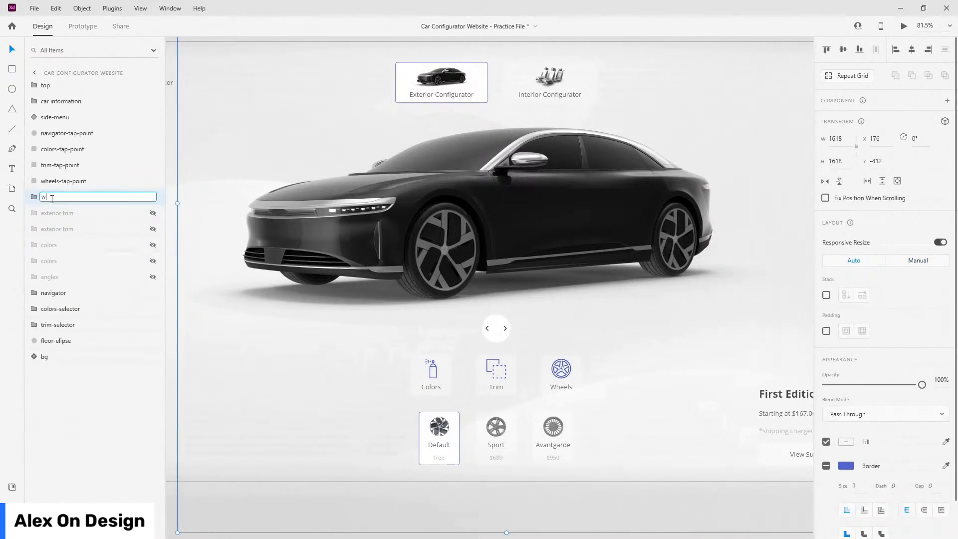
pyautogui.write('heels')
pyautogui.press('Return')
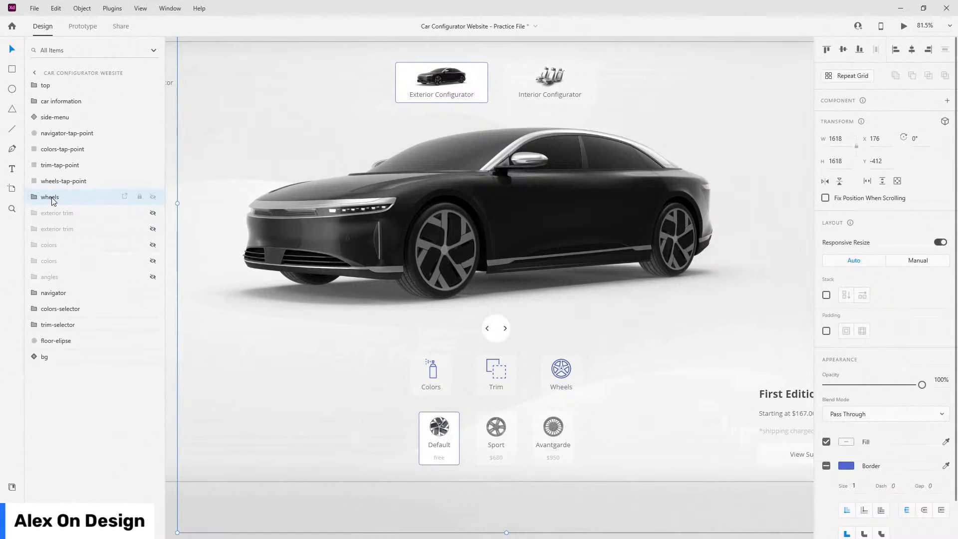
pyautogui.hotkey('ctrl', 'k')
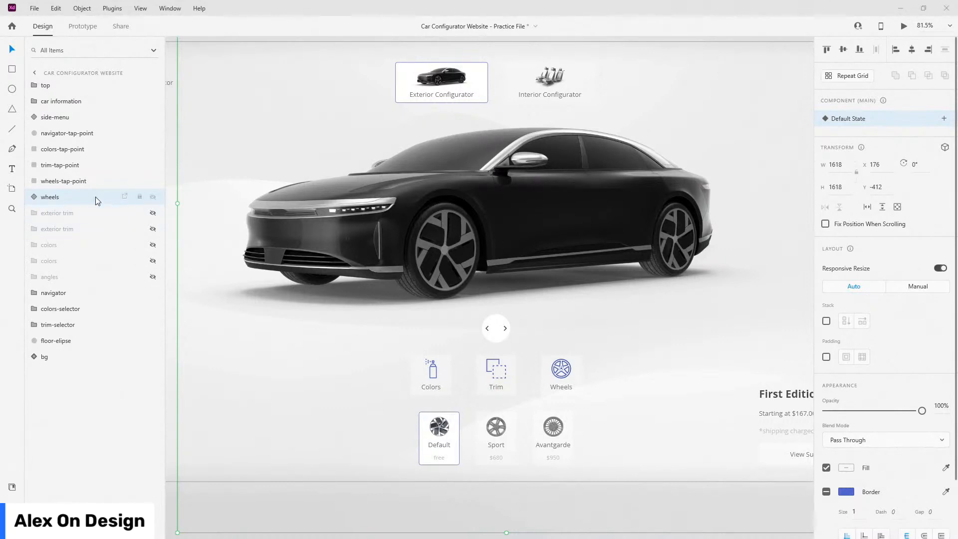
pyautogui.keyDown('ctrl'); pyautogui.scroll(5, 506, 359); pyautogui.keyUp('ctrl')
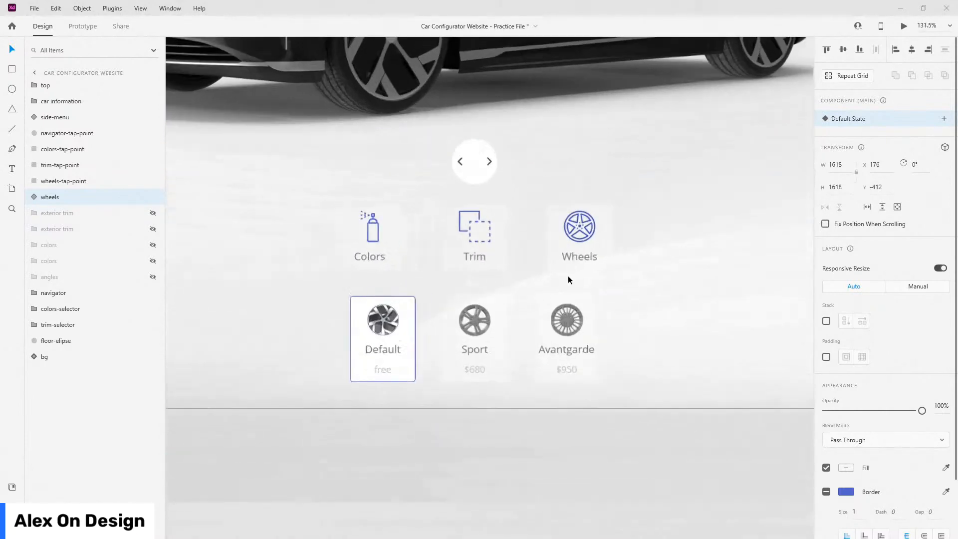
pyautogui.keyDown('ctrl'); pyautogui.scroll(2, 567, 276); pyautogui.keyUp('ctrl')
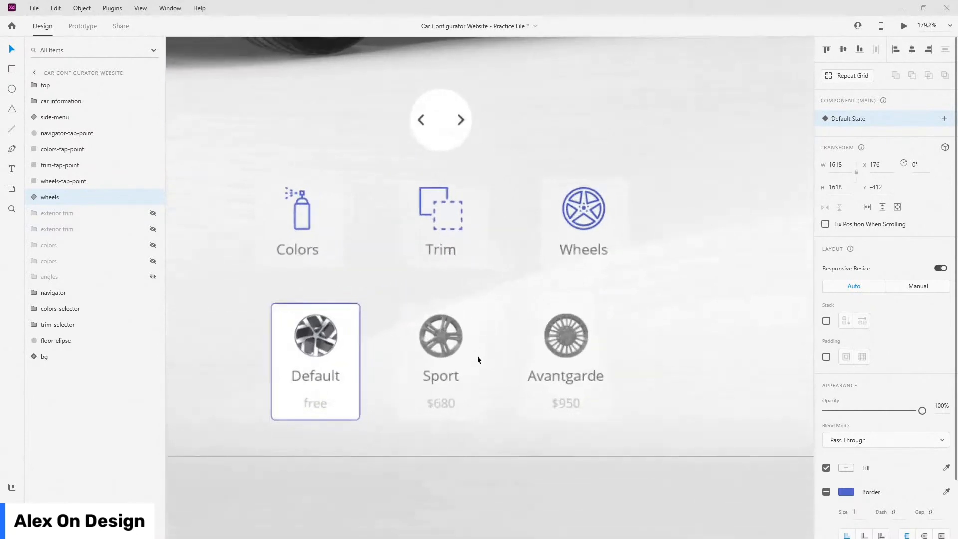
pyautogui.click(619, 190)
pyautogui.press('0')
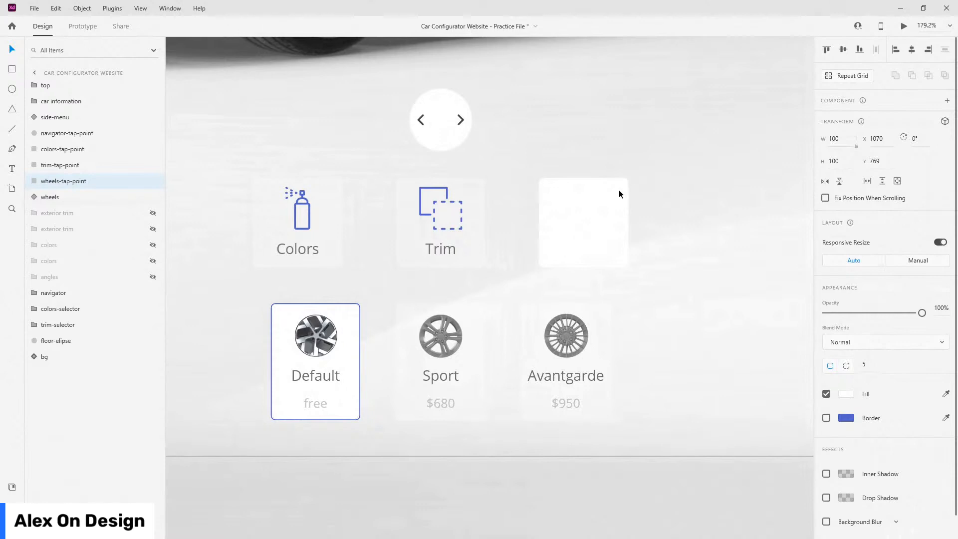
pyautogui.hotkey('ctrl', 'z')
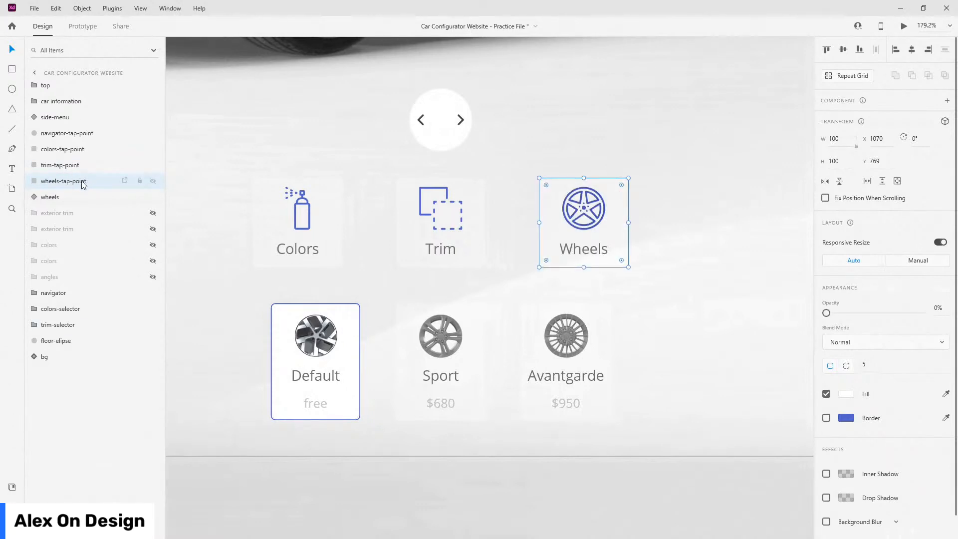
# - In the wheels component, set the selector-bg of the wheels-selector group to 100% opacity and enable its blue border
pyautogui.click(35, 197)
pyautogui.click(45, 211)
pyautogui.click(76, 260)
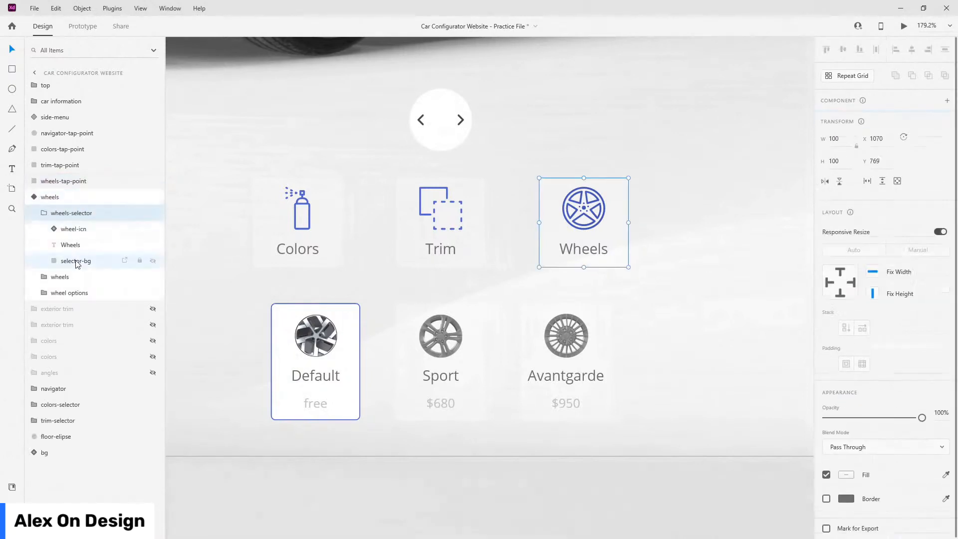
pyautogui.press('0')
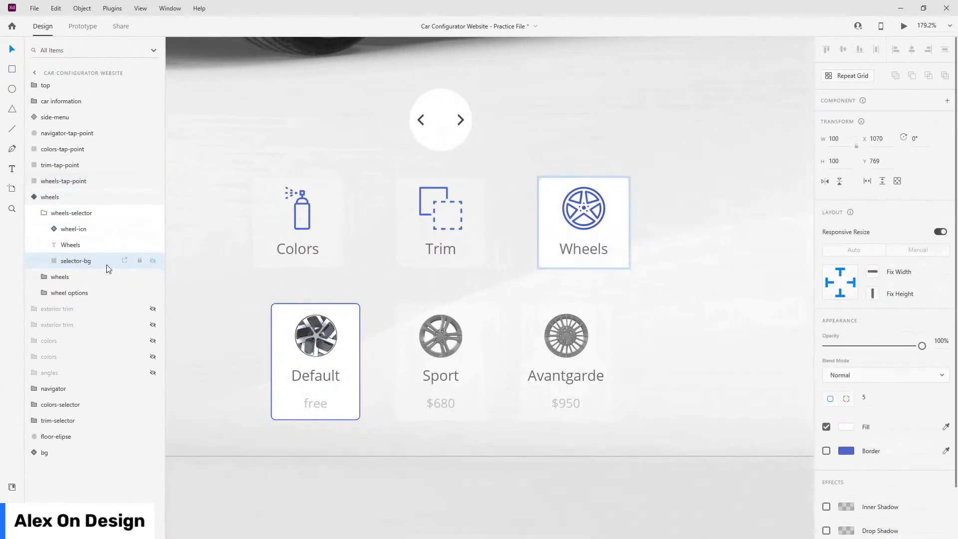
pyautogui.click(826, 451)
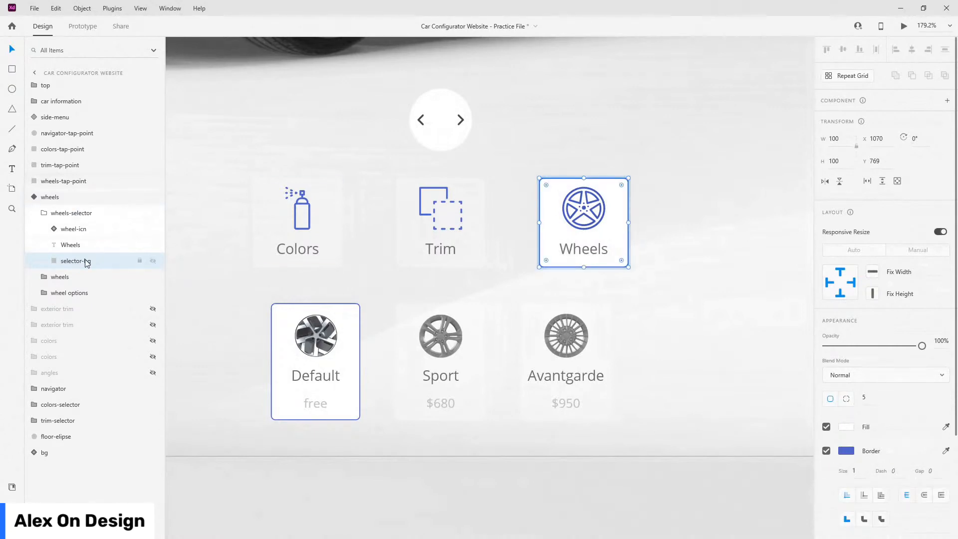
# - Add a new state named "sport" to the main wheels component
pyautogui.click(42, 200)
pyautogui.scroll(-5, 660, 256)
pyautogui.scroll(-2, 629, 245)
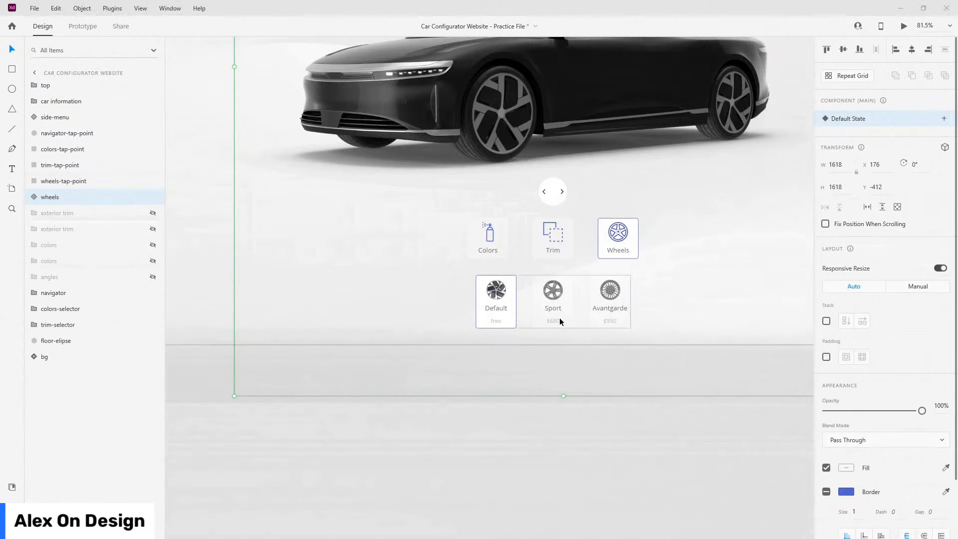
pyautogui.click(943, 118)
pyautogui.click(895, 125)
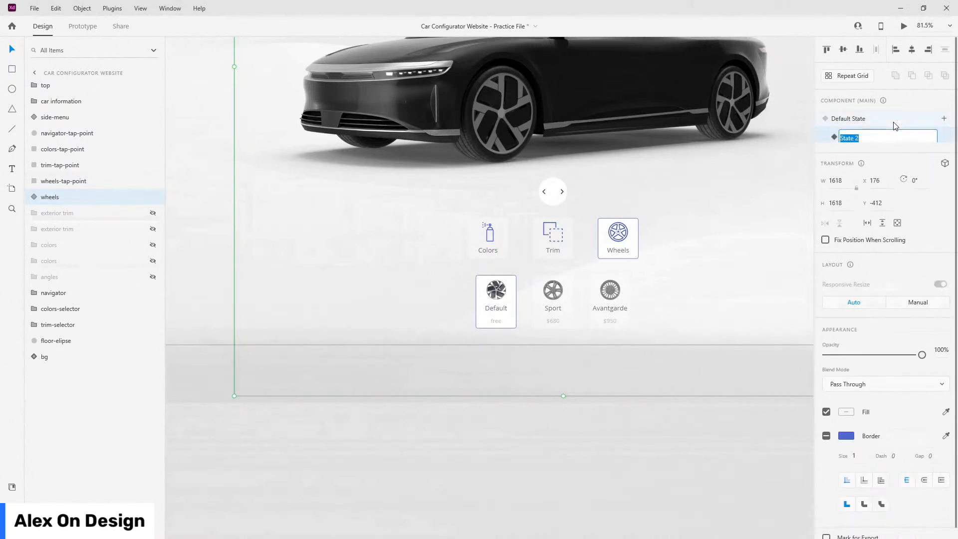
pyautogui.write('sport')
pyautogui.press('Return')
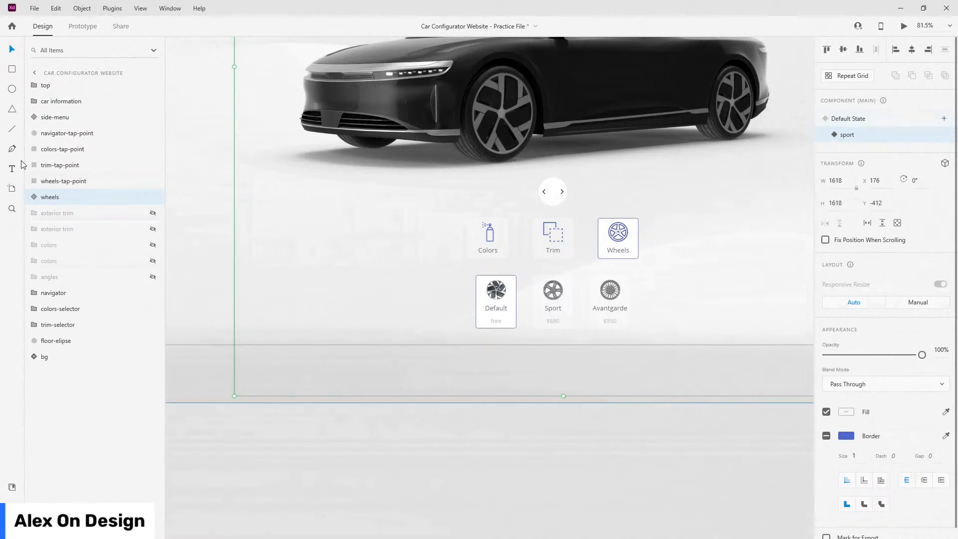
# - In the sport state, set the Sport option's selector-bg to 100% opacity and enable its blue border
pyautogui.click(35, 197)
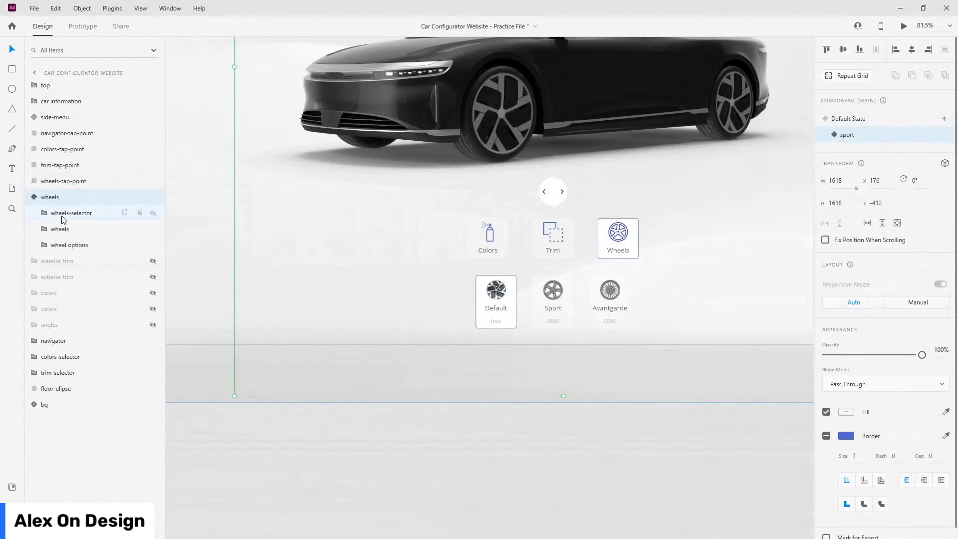
pyautogui.click(62, 216)
pyautogui.click(61, 227)
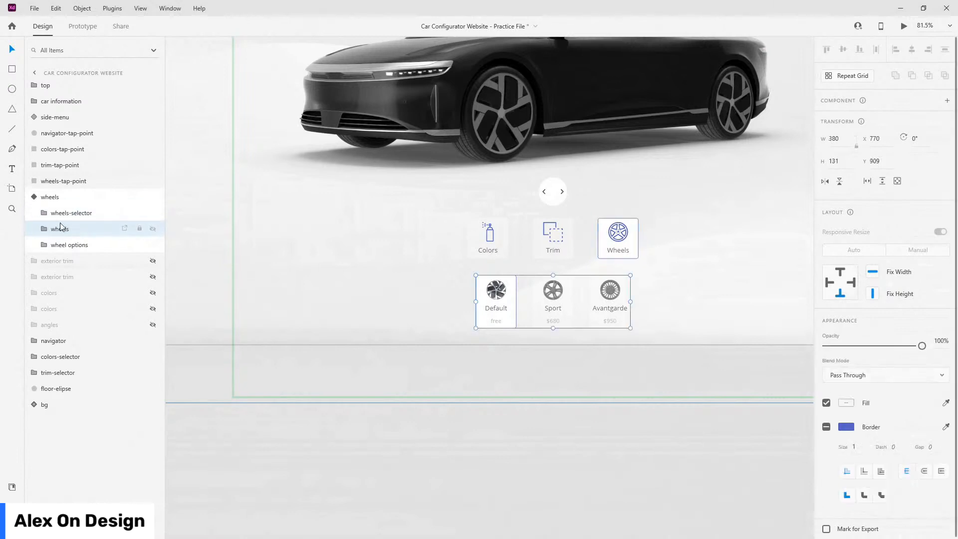
pyautogui.click(44, 228)
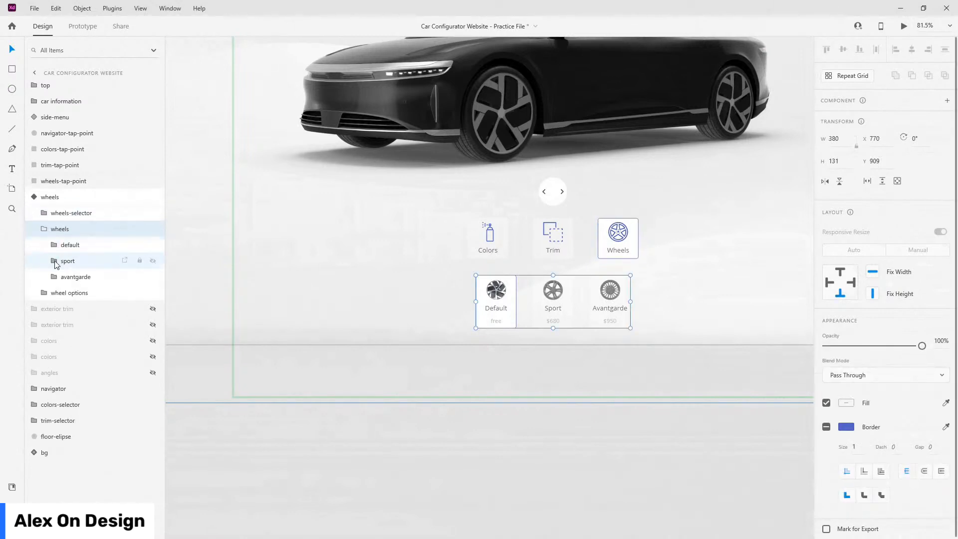
pyautogui.click(54, 260)
pyautogui.click(82, 306)
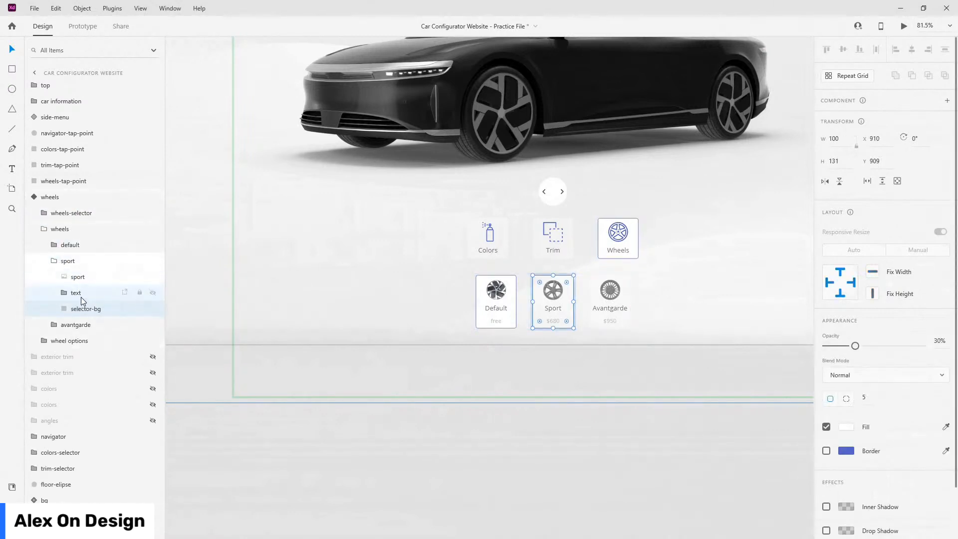
pyautogui.press('0')
pyautogui.click(826, 451)
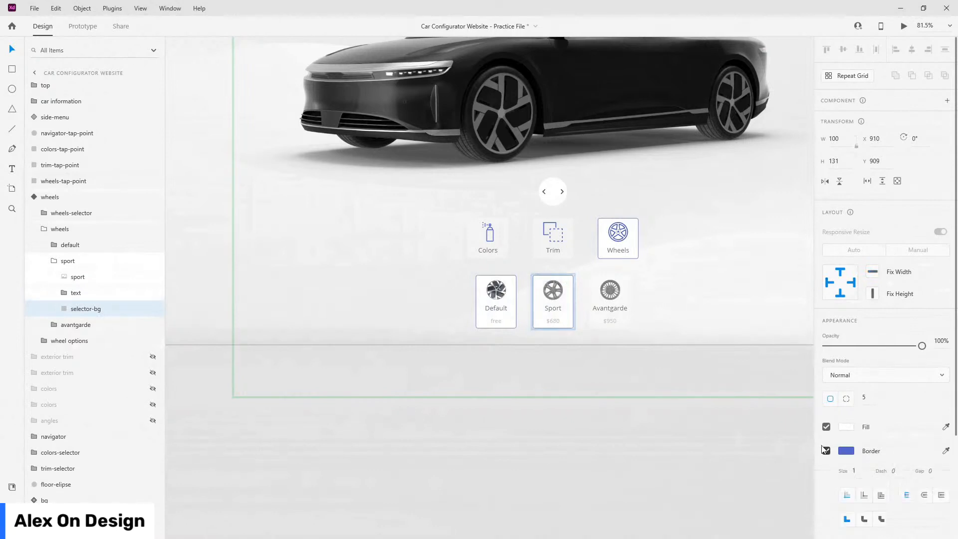
# - Remove the border from the Default option's selector-bg in the sport state and set its opacity to 30%, matching the Avantgarde option
pyautogui.keyDown('ctrl'); pyautogui.click(513, 308); pyautogui.keyUp('ctrl')
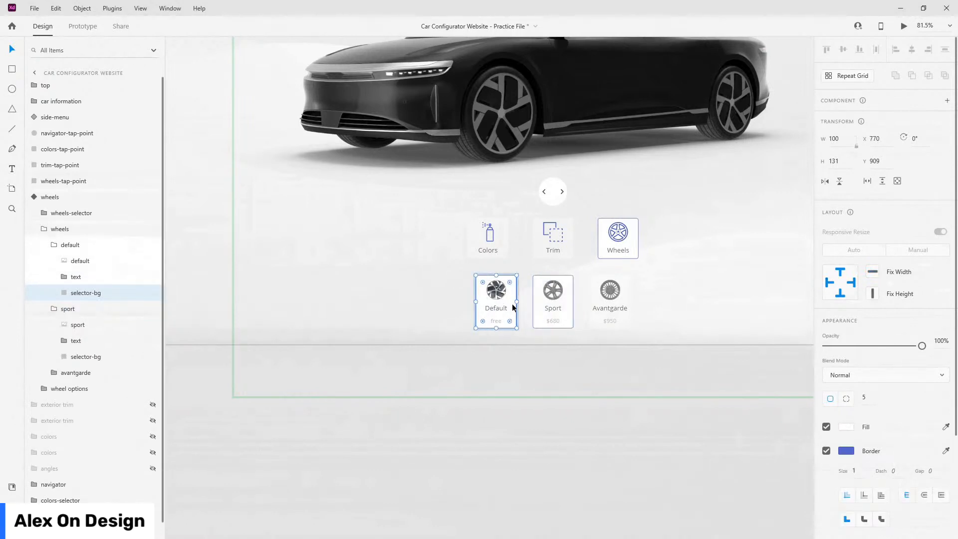
pyautogui.click(826, 450)
pyautogui.keyDown('ctrl'); pyautogui.click(628, 290); pyautogui.keyUp('ctrl')
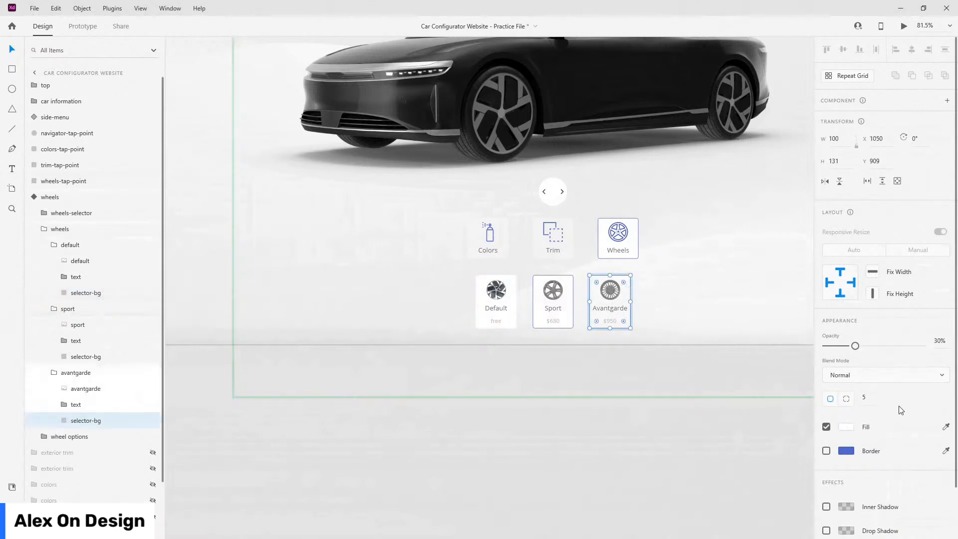
pyautogui.keyDown('ctrl'); pyautogui.click(512, 298); pyautogui.keyUp('ctrl')
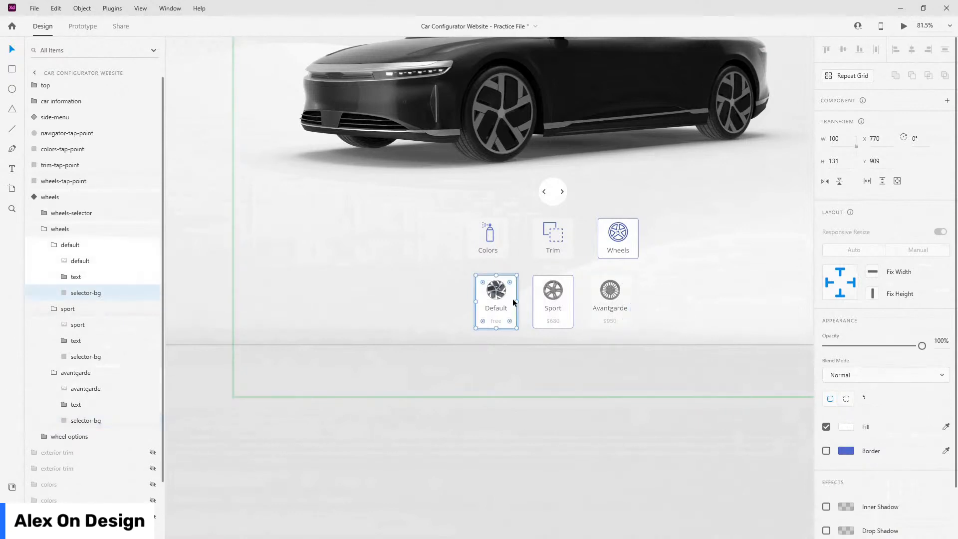
pyautogui.click(49, 246)
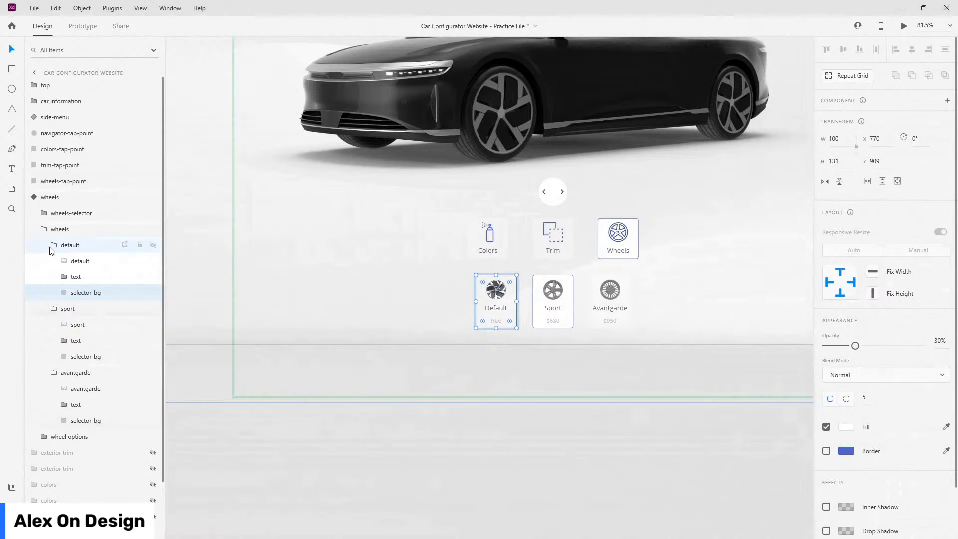
# - In the sport state, hide the default-look image and show the sport-look image in the wheel options group
pyautogui.click(48, 245)
pyautogui.click(54, 260)
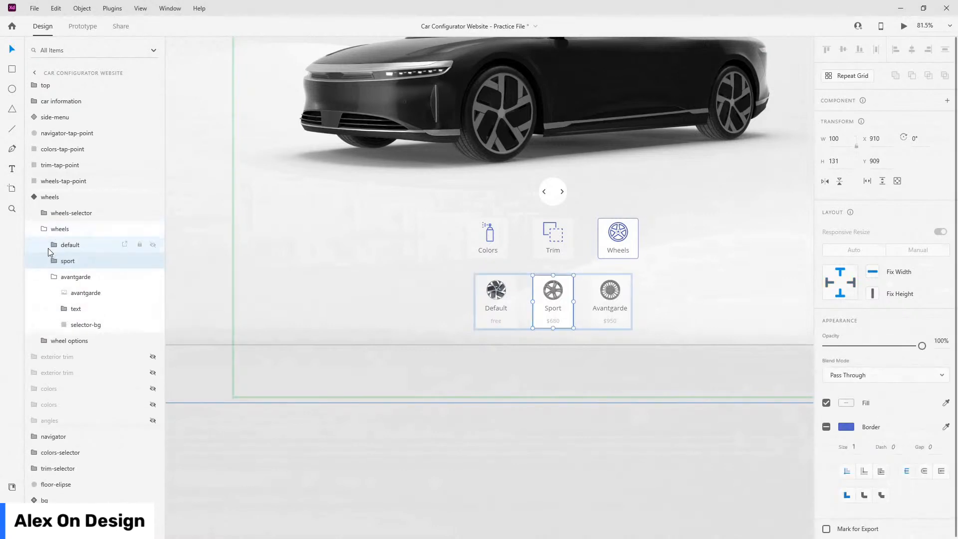
pyautogui.click(54, 274)
pyautogui.click(44, 229)
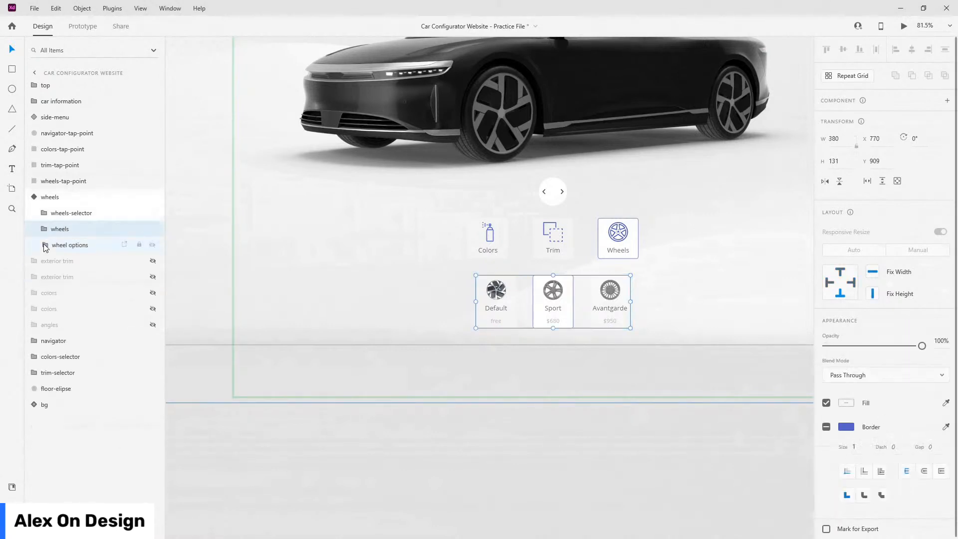
pyautogui.click(44, 244)
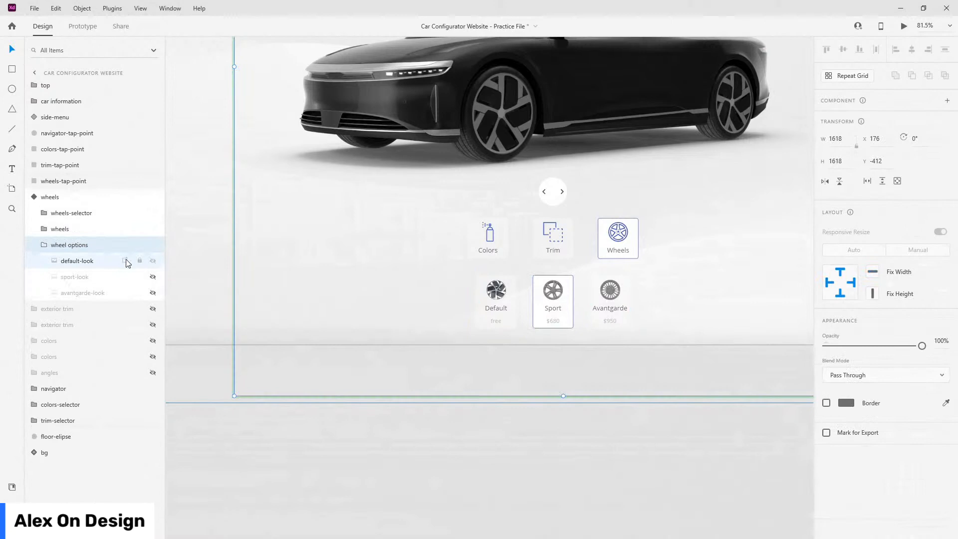
pyautogui.click(153, 260)
pyautogui.click(153, 277)
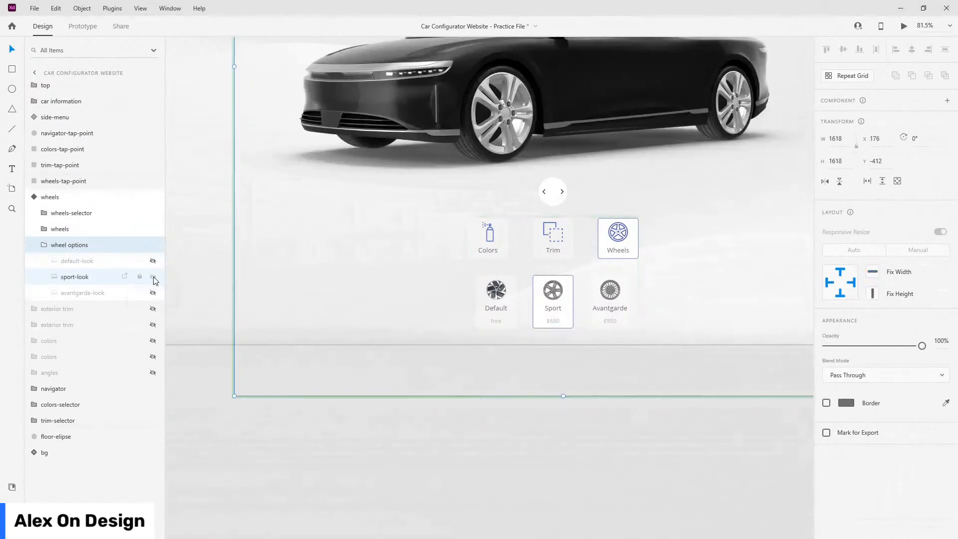
pyautogui.scroll(4, 538, 330)
pyautogui.click(44, 244)
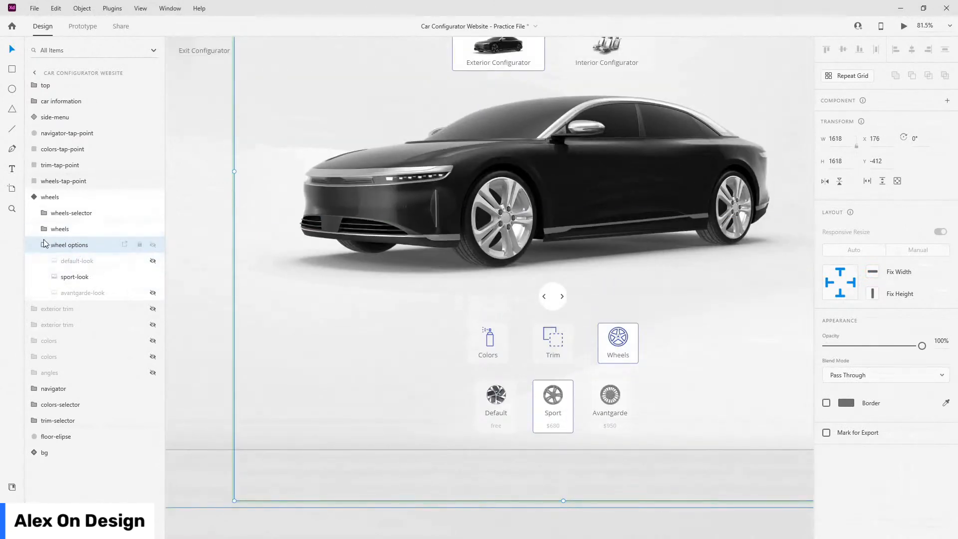
# - Add another state named "avantgarde" to the main wheels component, based on its Default State
pyautogui.click(33, 197)
pyautogui.click(35, 201)
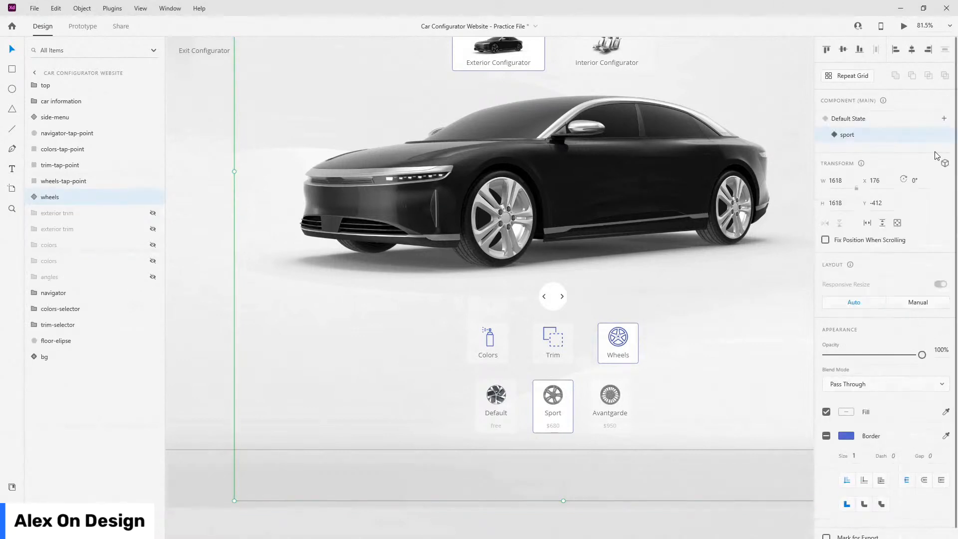
pyautogui.click(892, 121)
pyautogui.click(944, 119)
pyautogui.click(898, 124)
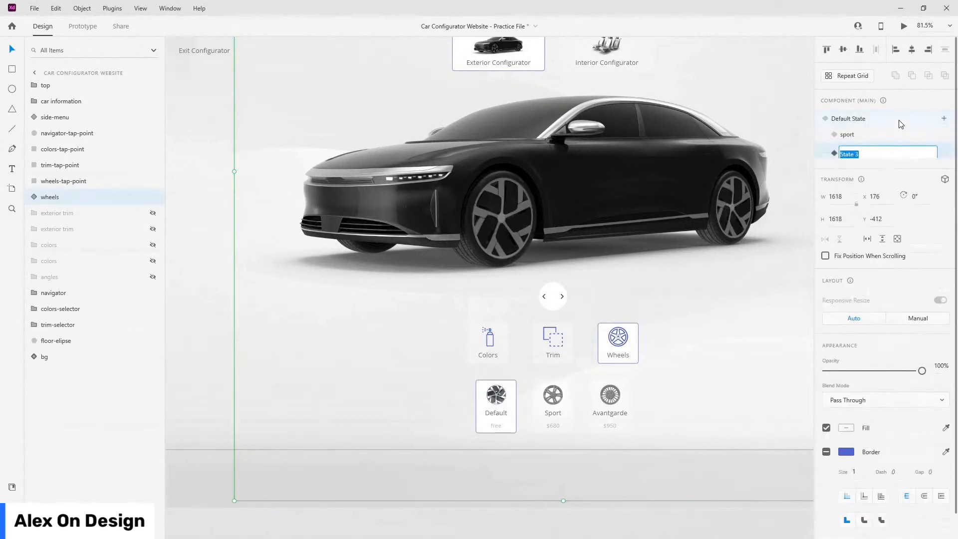
pyautogui.write('avantgarde')
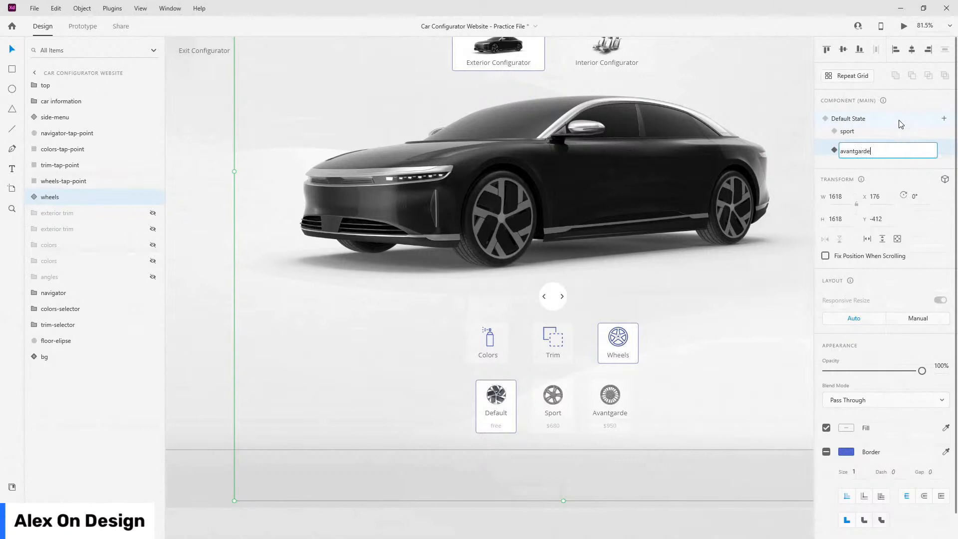
pyautogui.press('Return')
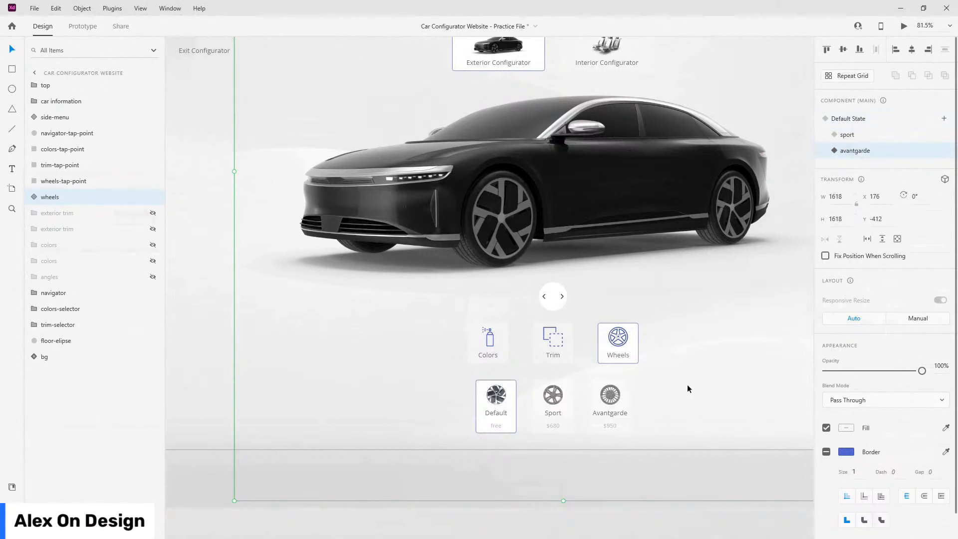
# - In the avantgarde state, set the Avantgarde option's selector-bg to 100% opacity and enable its blue border
pyautogui.keyDown('ctrl'); pyautogui.click(627, 387); pyautogui.keyUp('ctrl')
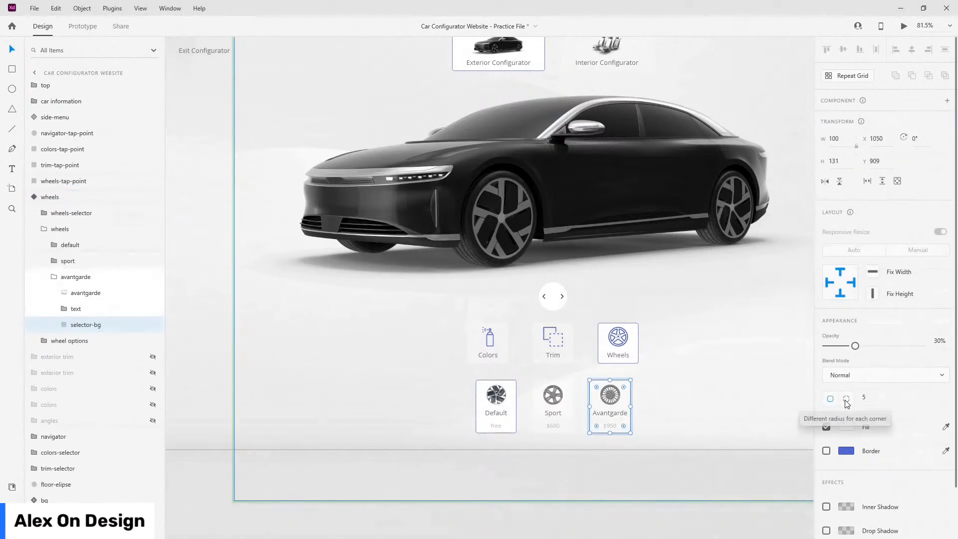
pyautogui.press('0')
pyautogui.click(826, 450)
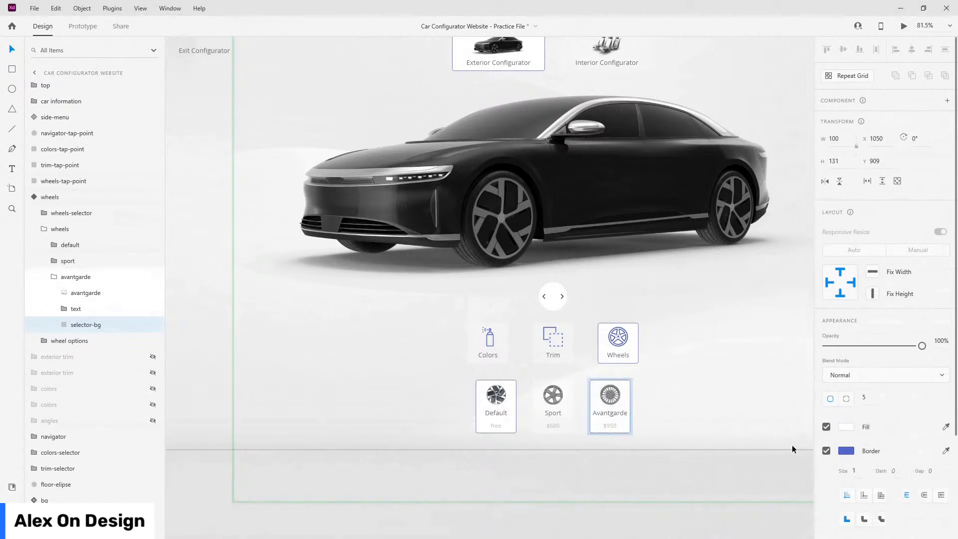
# - Remove the border from the Default option's selector-bg in the avantgarde state and set its opacity to 30%
pyautogui.keyDown('ctrl'); pyautogui.click(509, 397); pyautogui.keyUp('ctrl')
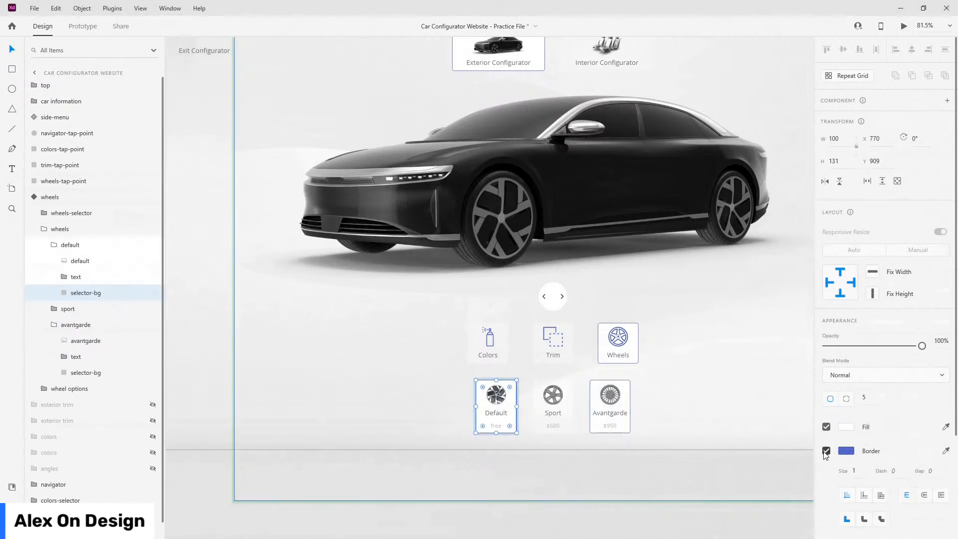
pyautogui.click(826, 452)
pyautogui.press('3')
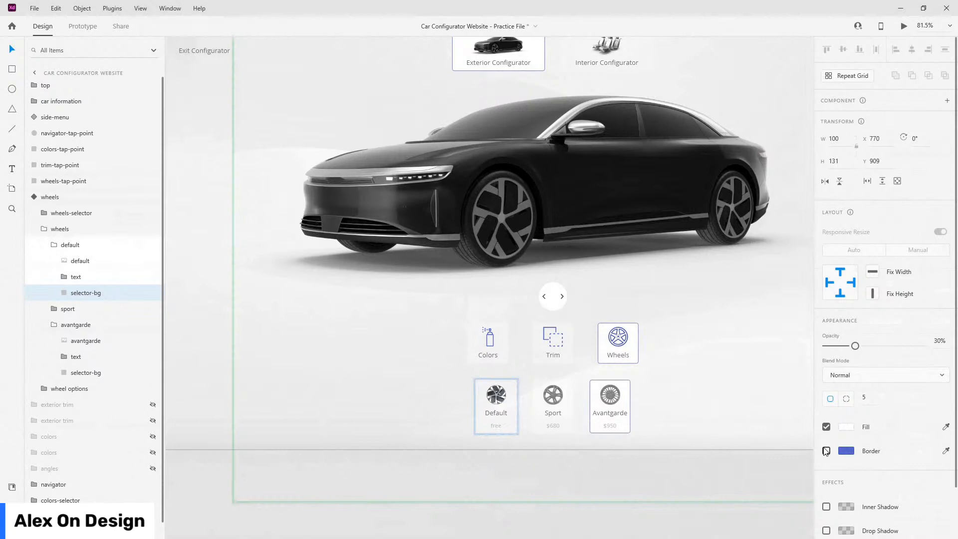
pyautogui.press('Escape')
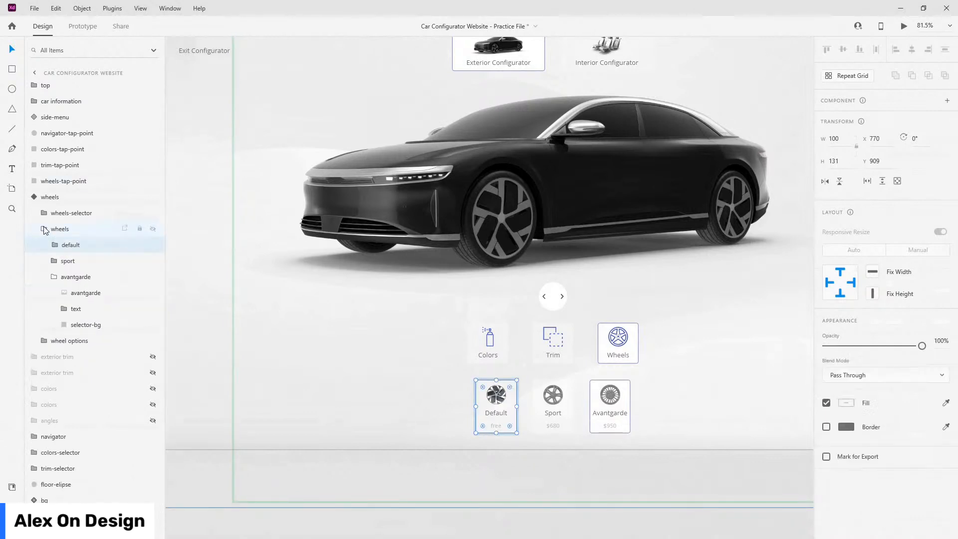
# - In the avantgarde state, hide the default-look image and show the avantgarde-look image in the wheel options group
pyautogui.click(55, 278)
pyautogui.click(45, 231)
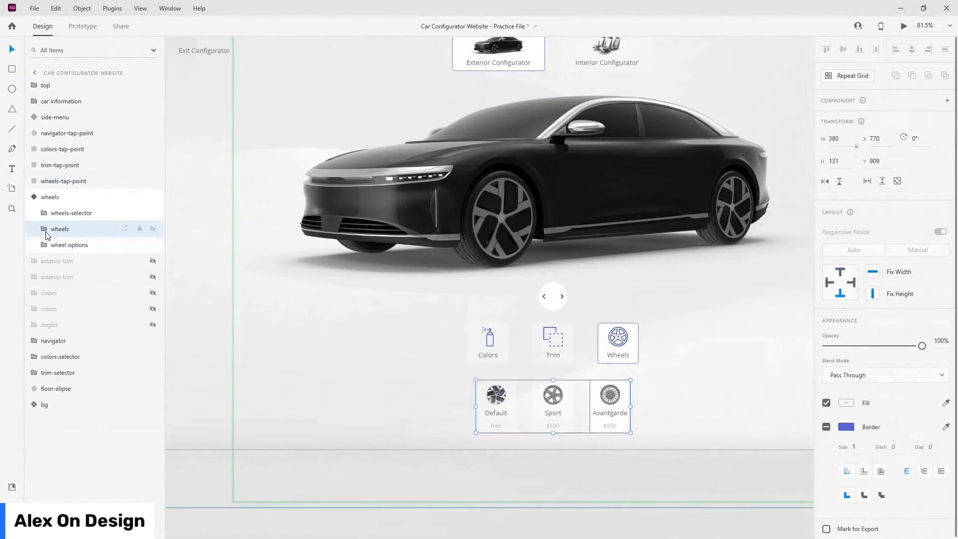
pyautogui.click(62, 244)
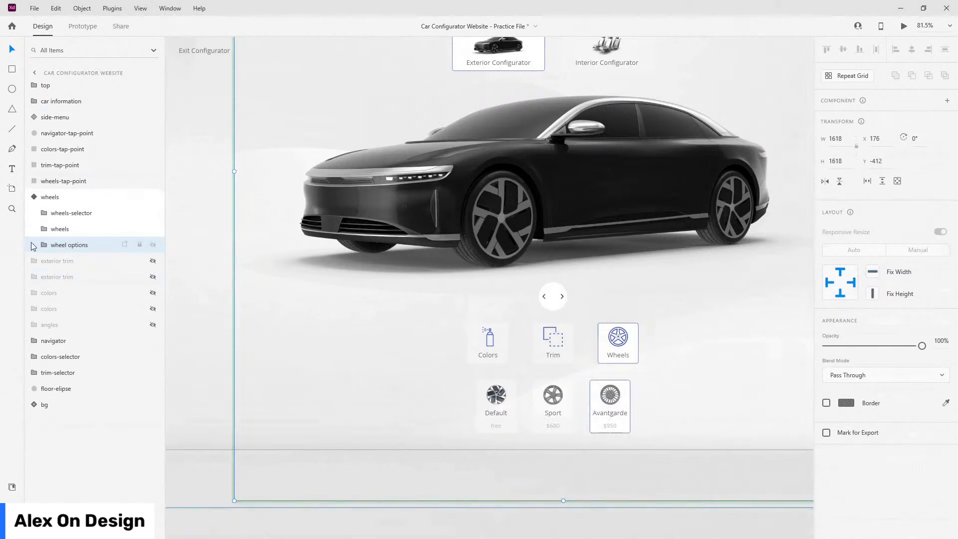
pyautogui.click(33, 244)
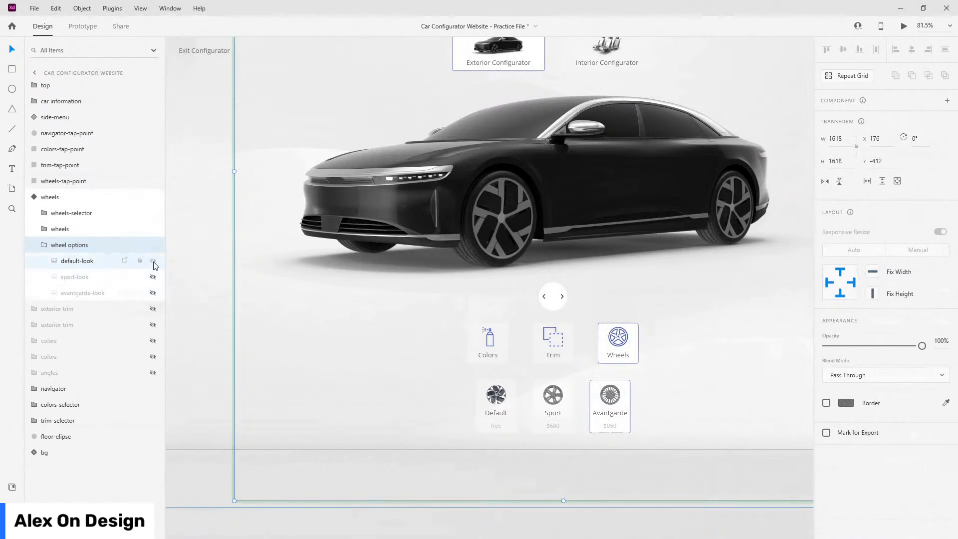
pyautogui.click(152, 260)
pyautogui.click(153, 292)
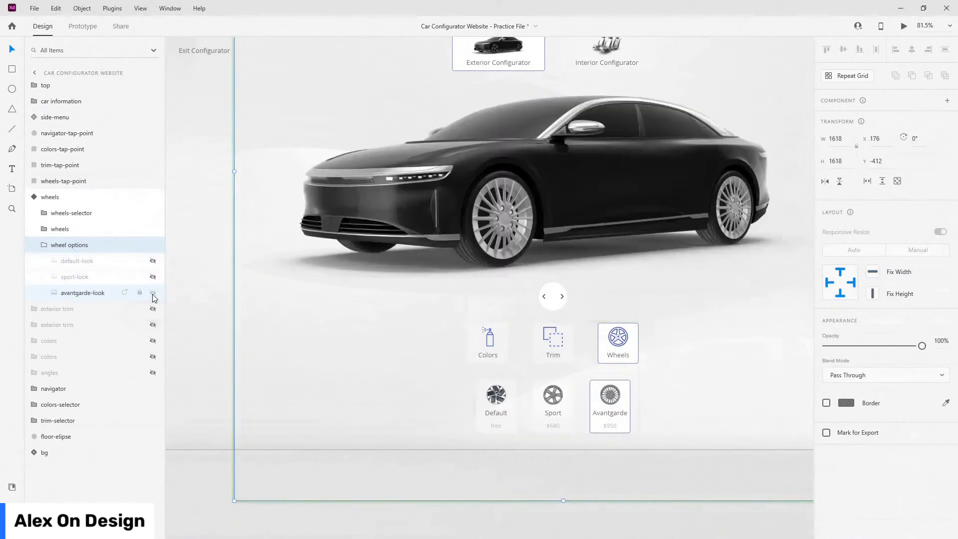
pyautogui.click(44, 245)
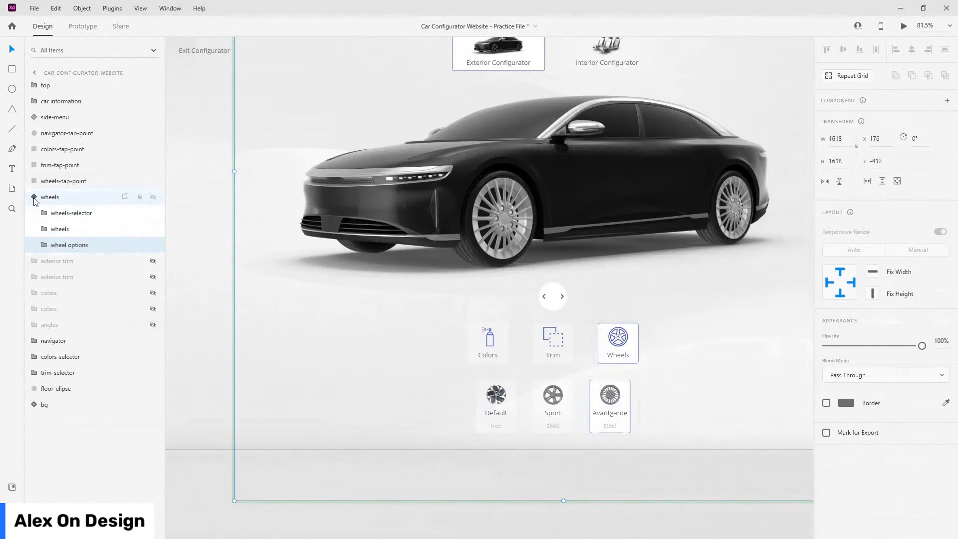
pyautogui.click(34, 197)
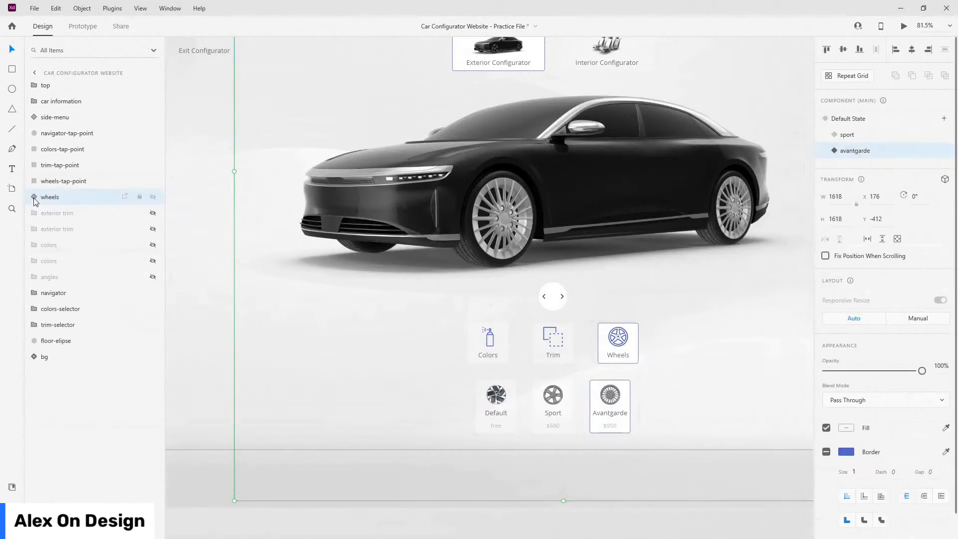
# - Return the wheels component to its Default State and give the Sport option a tap-triggered Auto-Animate interaction in Prototype mode
pyautogui.click(863, 119)
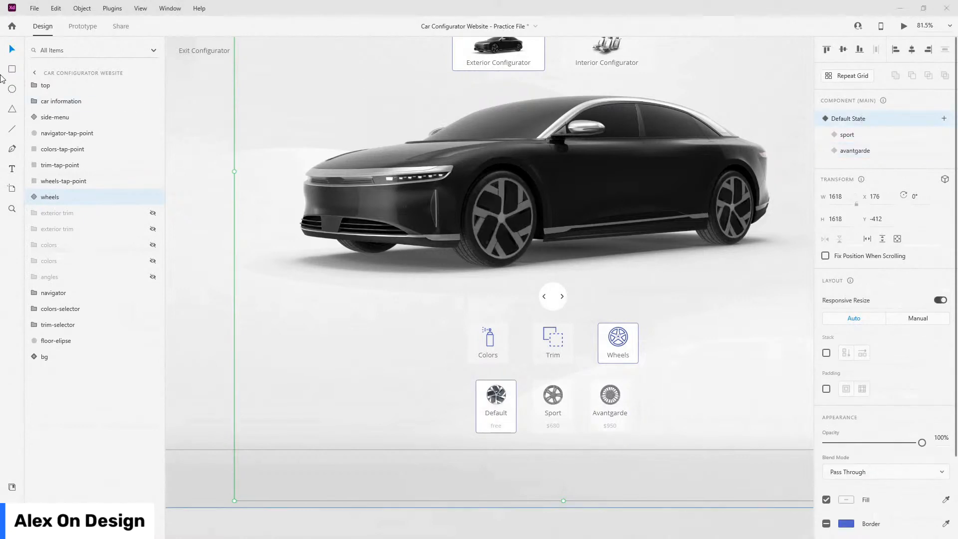
pyautogui.click(84, 28)
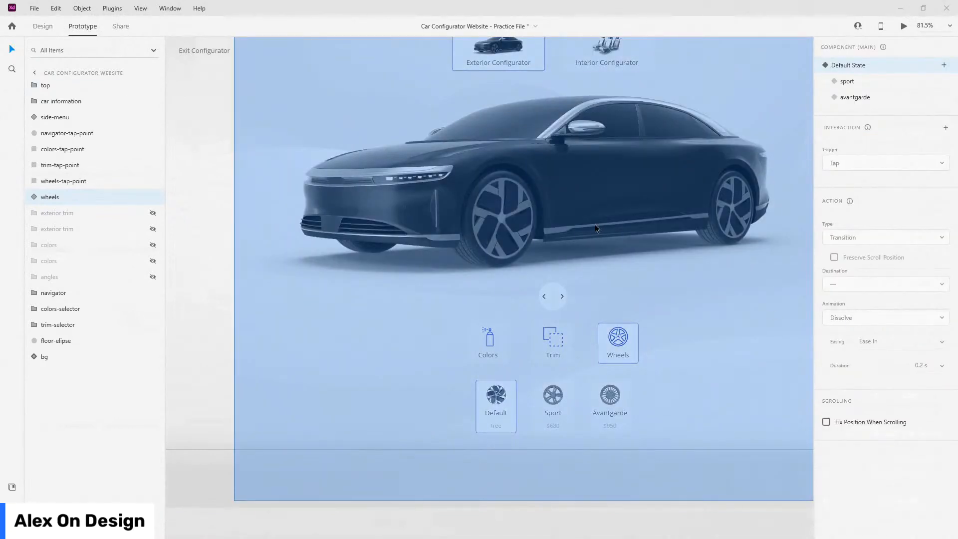
pyautogui.click(35, 200)
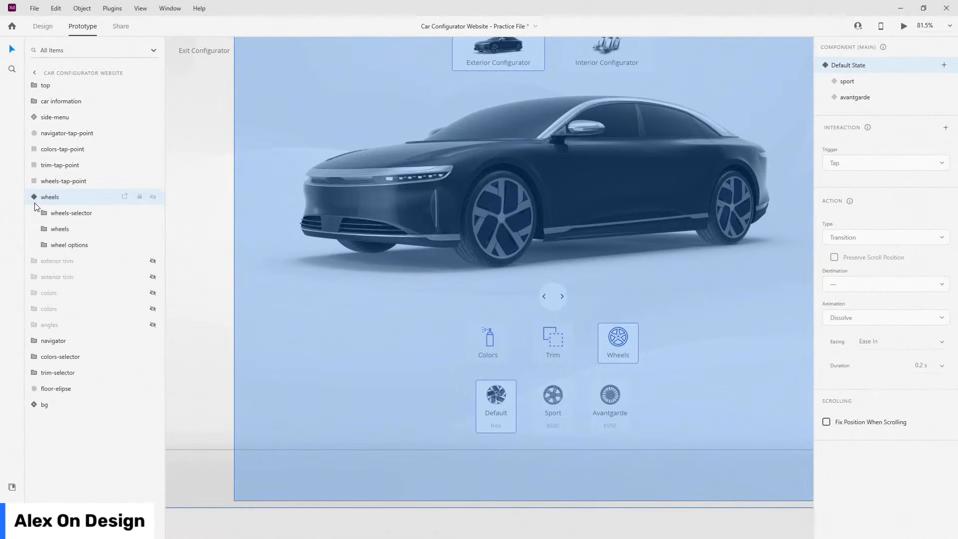
pyautogui.click(60, 230)
pyautogui.scroll(3, 630, 458)
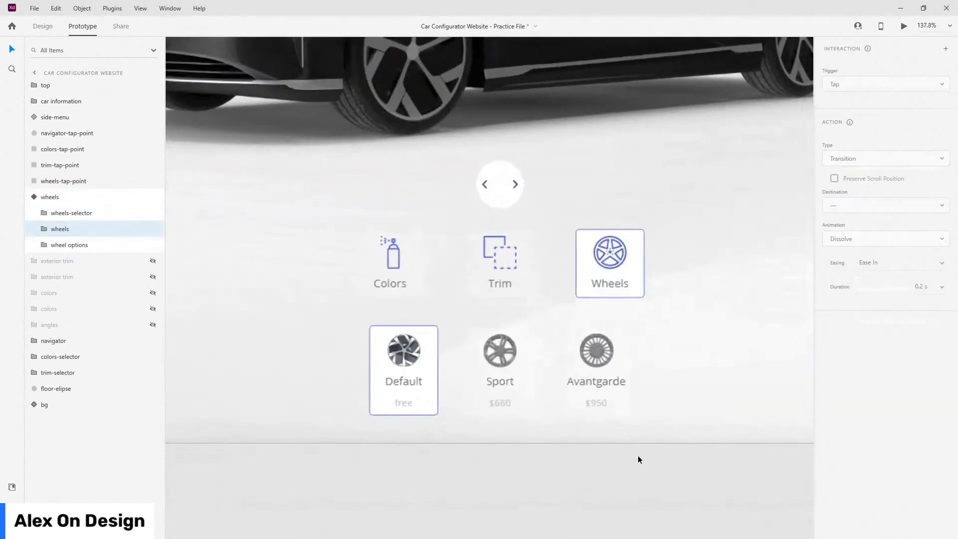
pyautogui.doubleClick(525, 373)
pyautogui.click(534, 370)
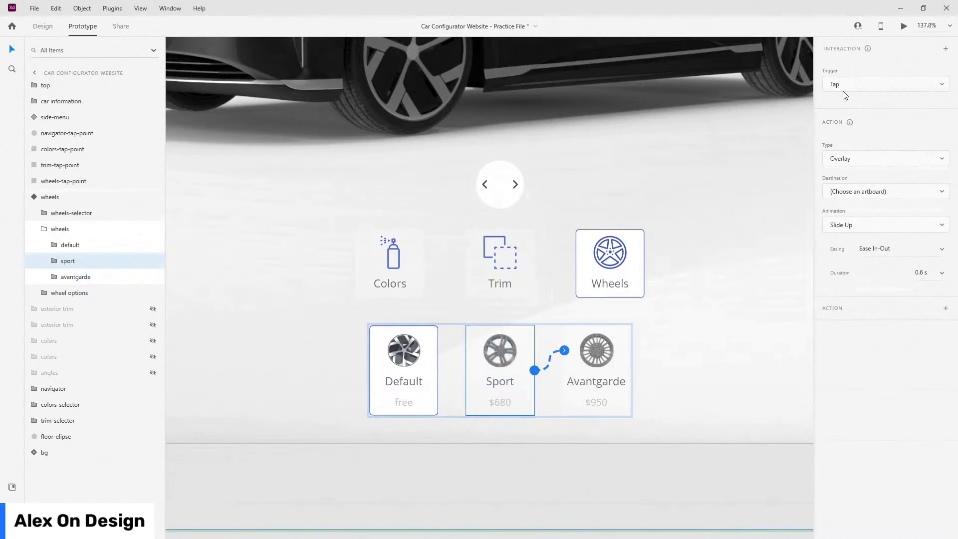
pyautogui.click(895, 160)
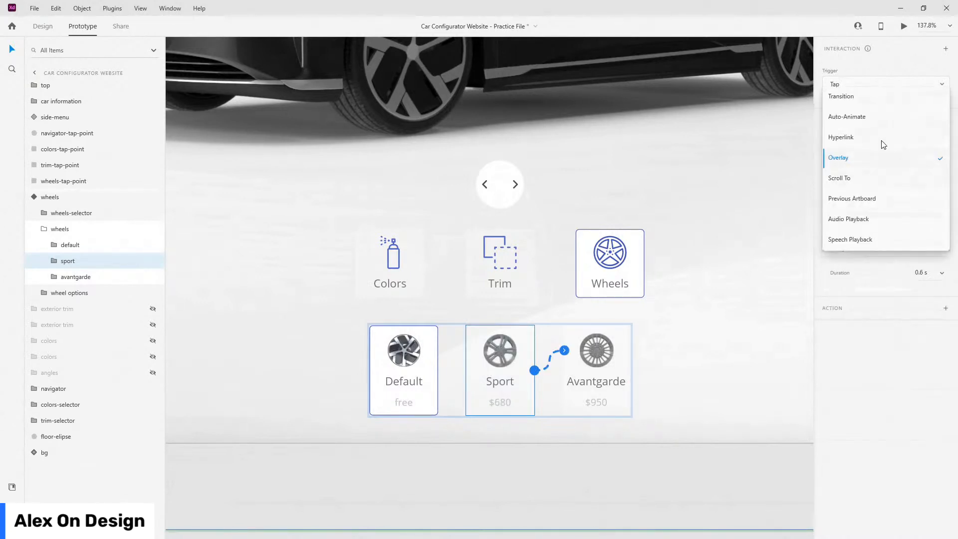
pyautogui.click(882, 119)
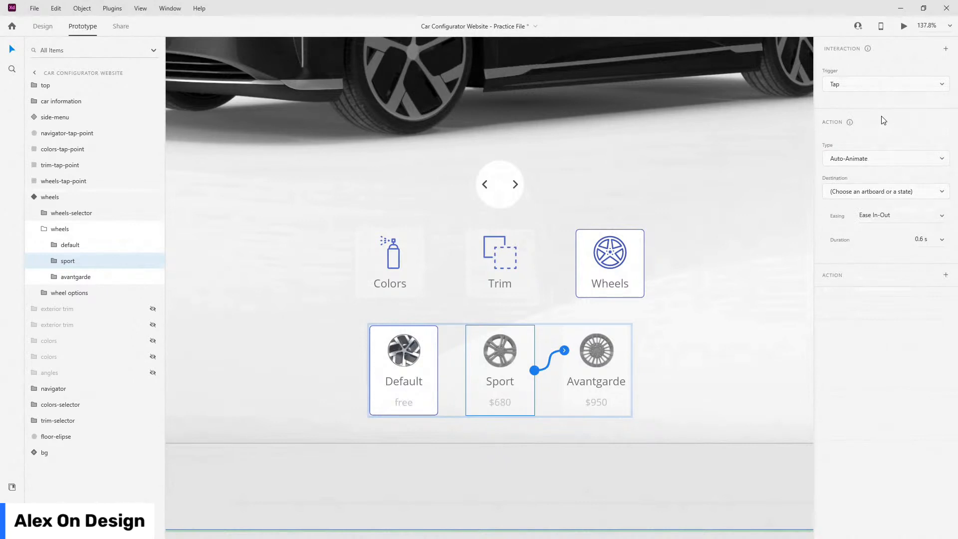
# - Set the Sport option's Auto-Animate interaction to no easing and a duration of 0 s
pyautogui.click(940, 217)
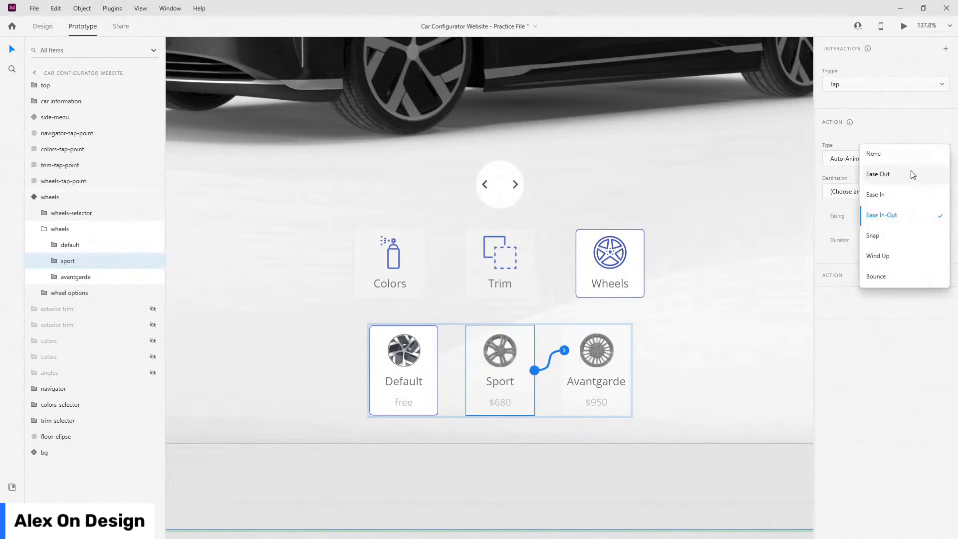
pyautogui.click(912, 159)
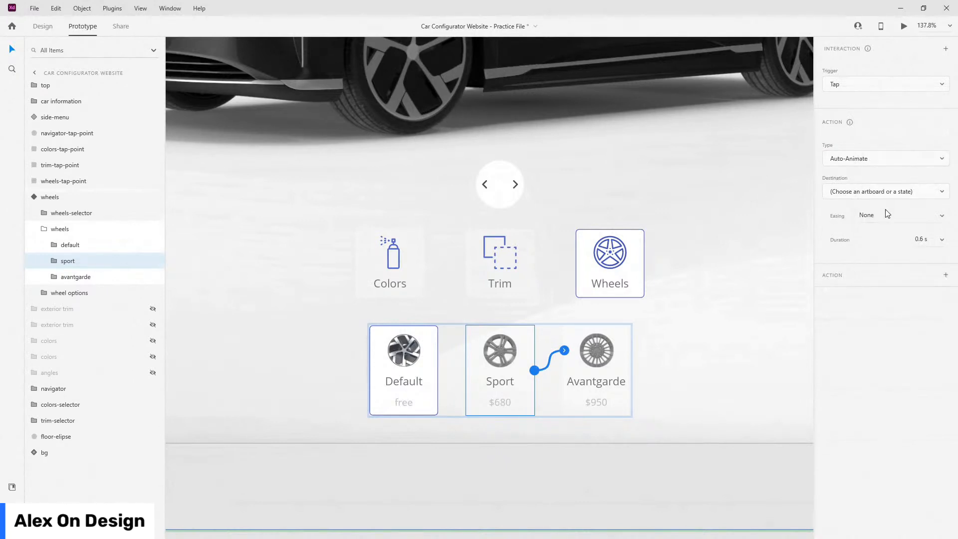
pyautogui.click(931, 242)
pyautogui.write('0.2')
pyautogui.press('Return')
pyautogui.click(931, 242)
pyautogui.write('00')
pyautogui.press('Return')
# - Give the Avantgarde option a tap-triggered Auto-Animate interaction leading to the avantgarde state, with no easing and 0 s duration
pyautogui.scroll(-5, 445, 313)
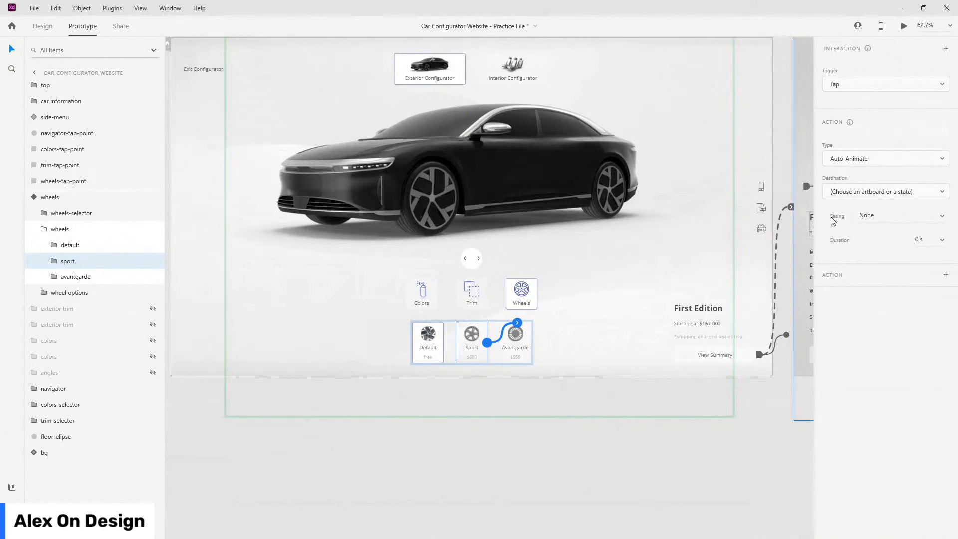
pyautogui.click(85, 276)
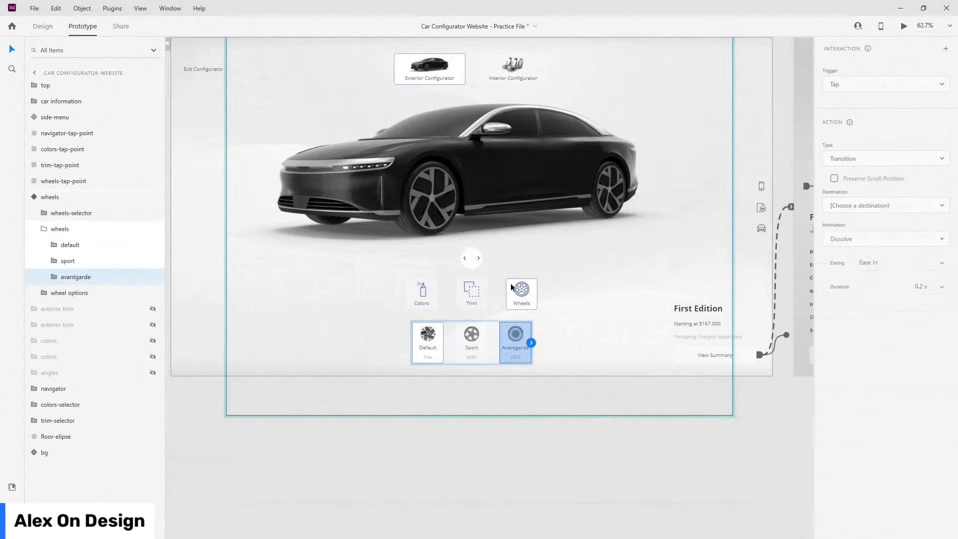
pyautogui.moveTo(531, 342); pyautogui.dragTo(746, 325)
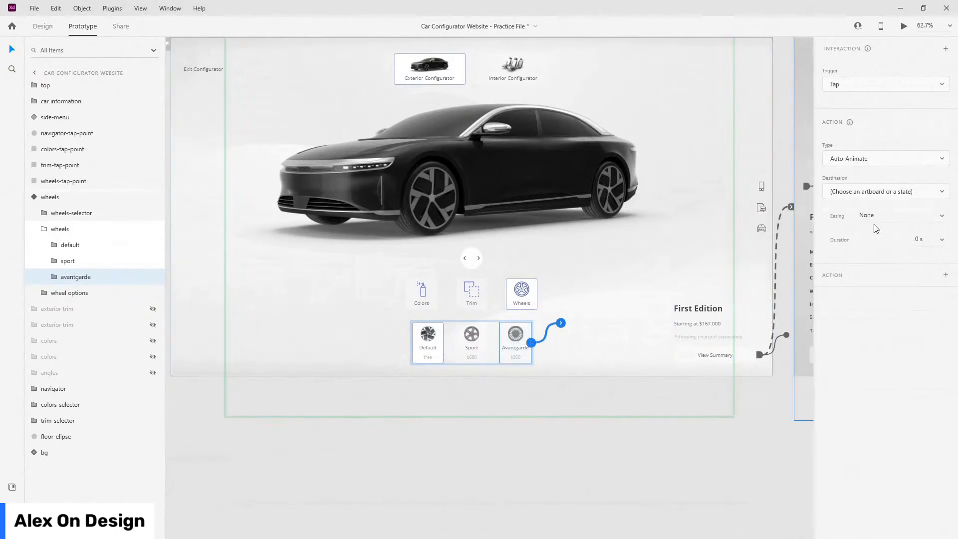
pyautogui.click(878, 195)
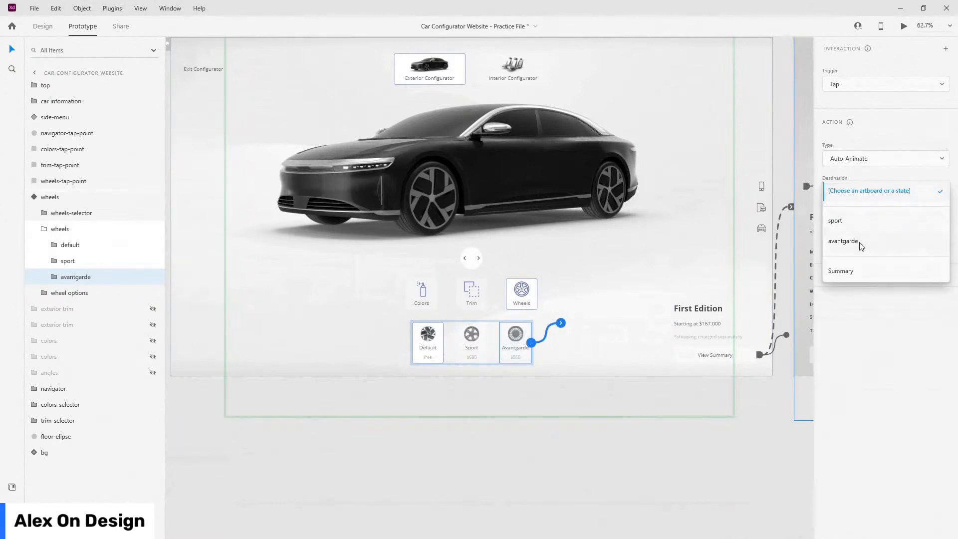
pyautogui.click(843, 241)
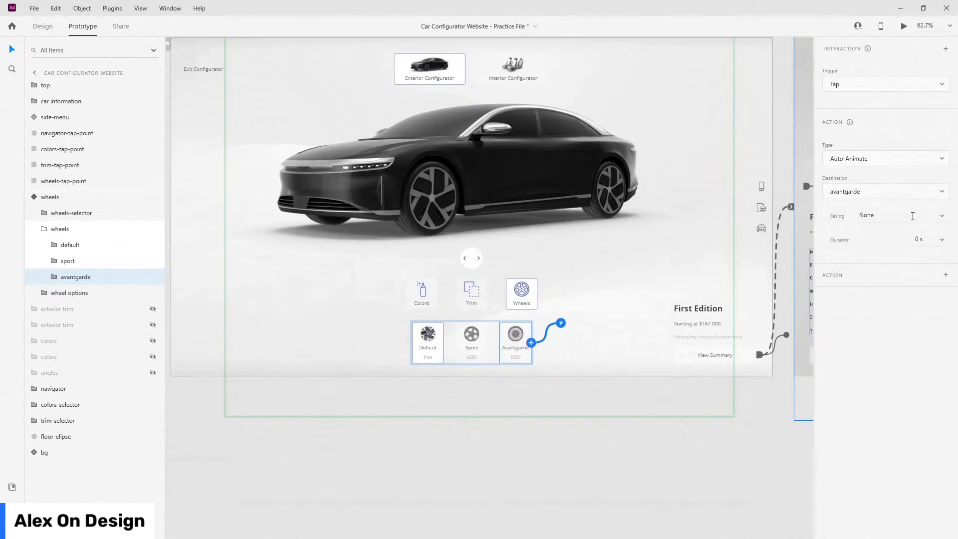
# - Link the Sport option in the Default State to the sport state with a tap-triggered Auto-Animate interaction
pyautogui.click(480, 342)
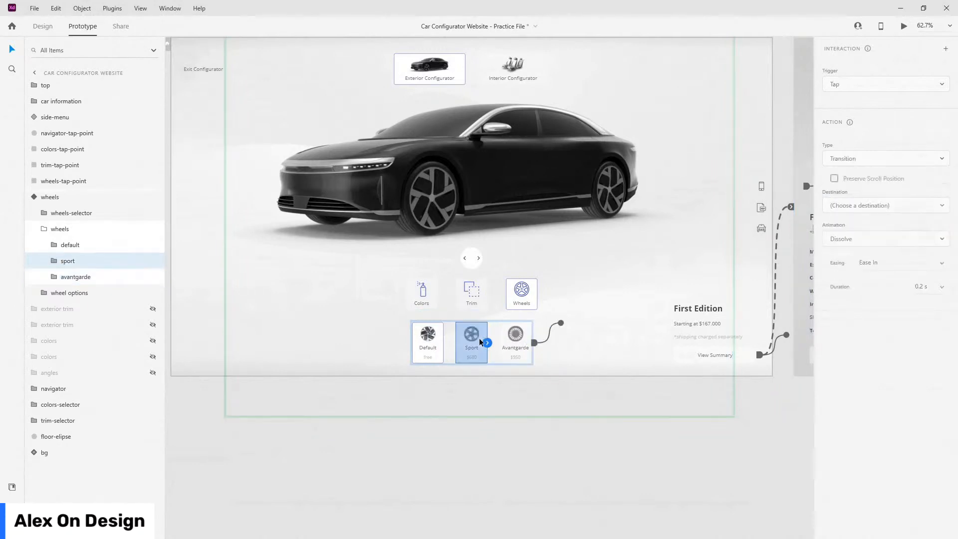
pyautogui.moveTo(488, 343); pyautogui.dragTo(516, 333)
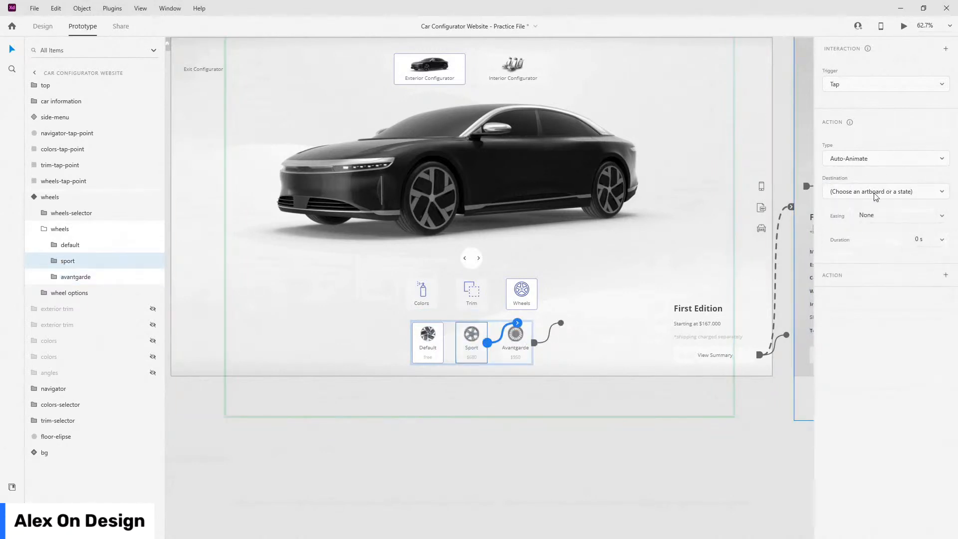
pyautogui.click(875, 196)
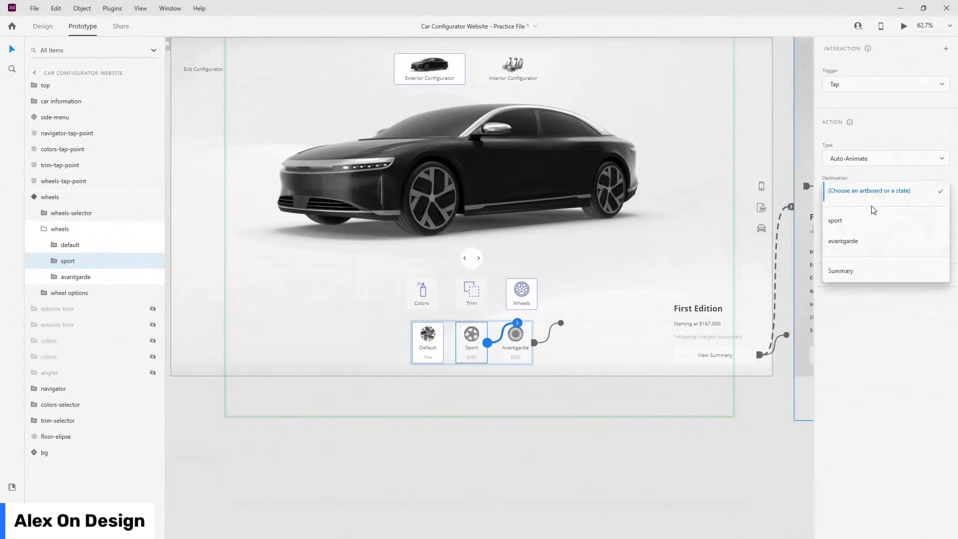
pyautogui.click(868, 222)
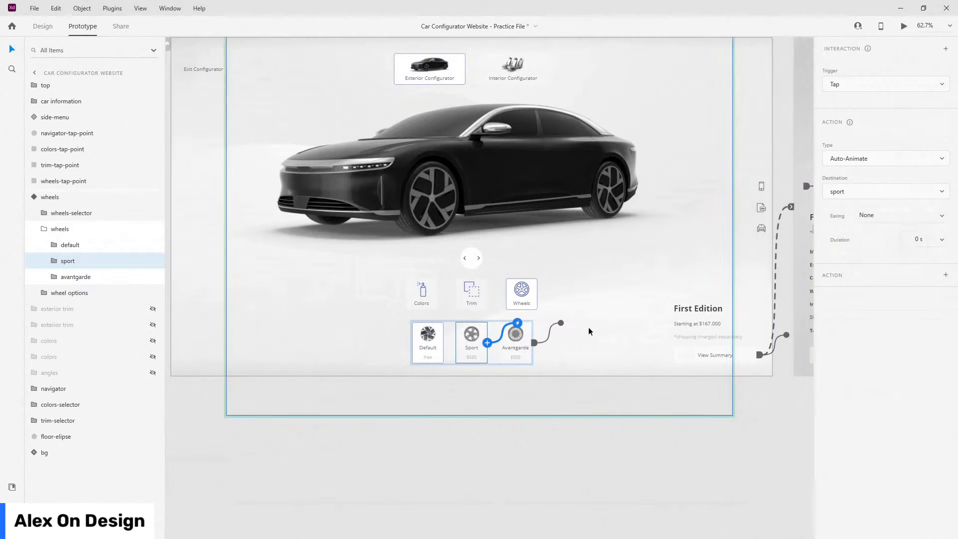
pyautogui.click(548, 338)
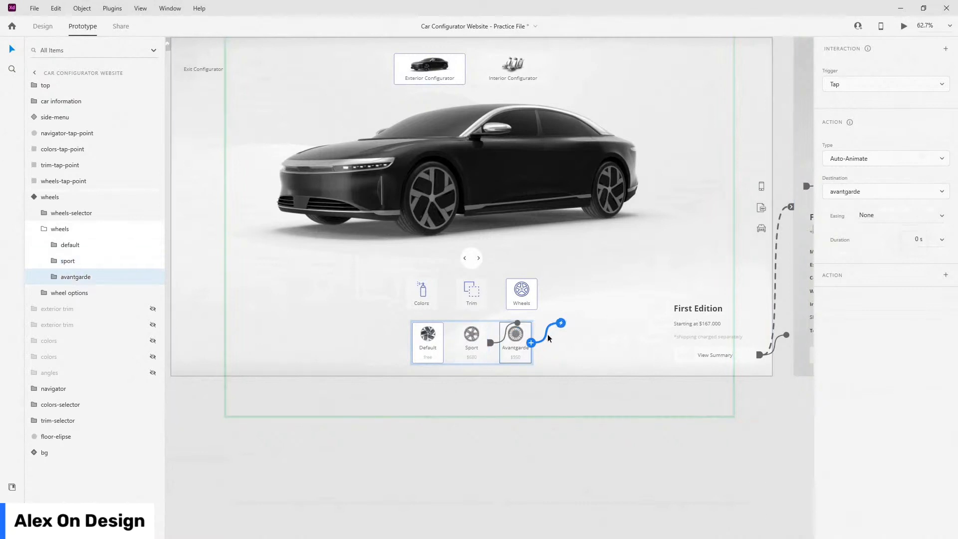
pyautogui.click(499, 339)
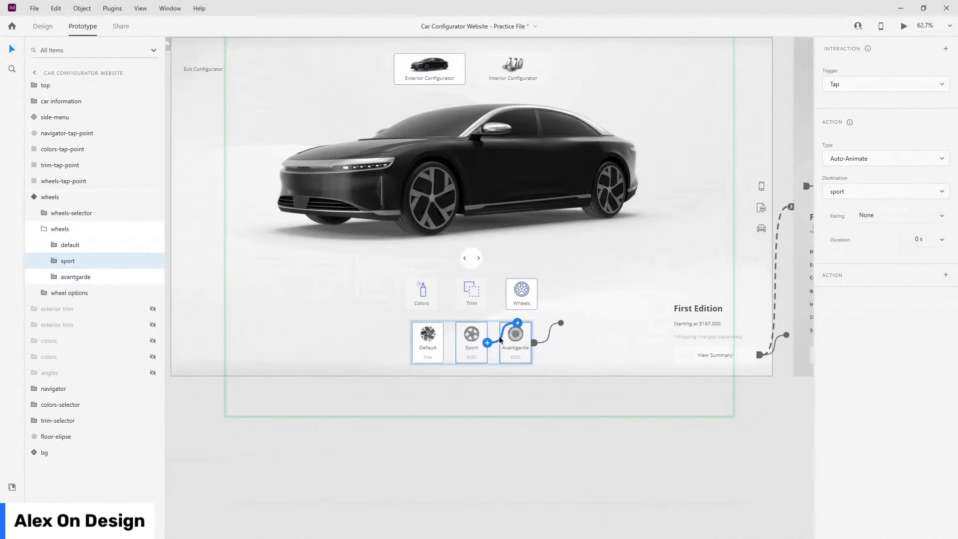
# - In the wheels component's sport state, link the Default option to the Default State with a tap-triggered Auto-Animate interaction
pyautogui.click(41, 228)
pyautogui.click(37, 197)
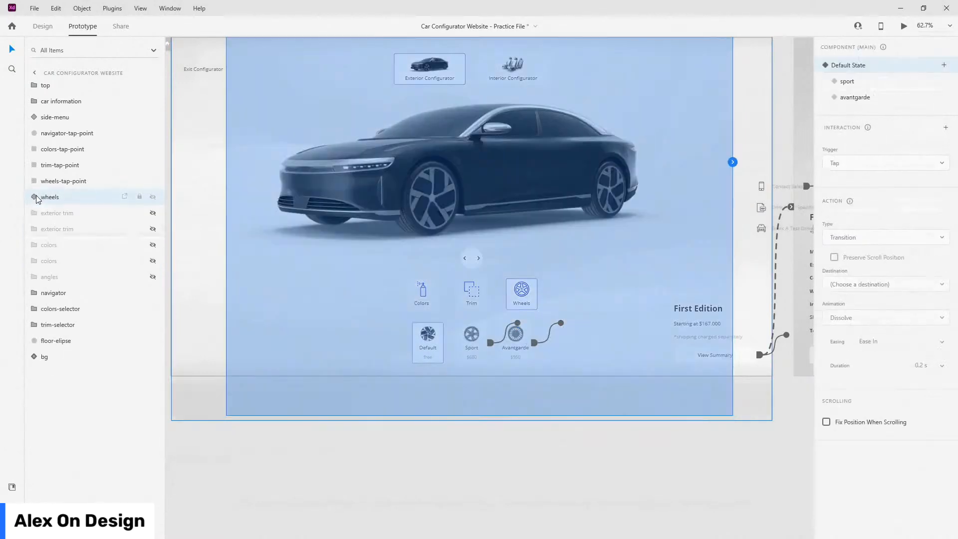
pyautogui.click(851, 82)
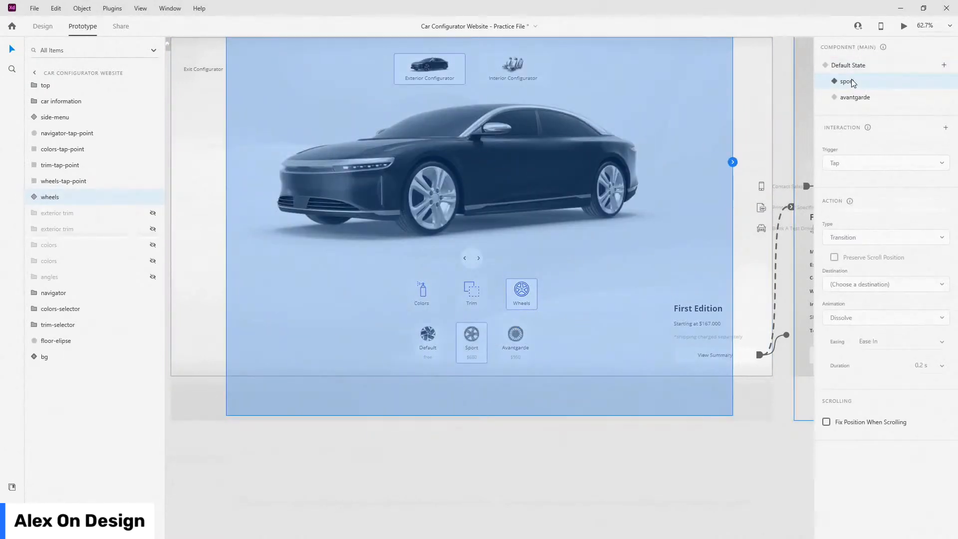
pyautogui.scroll(3, 426, 347)
pyautogui.doubleClick(374, 337)
pyautogui.doubleClick(374, 337)
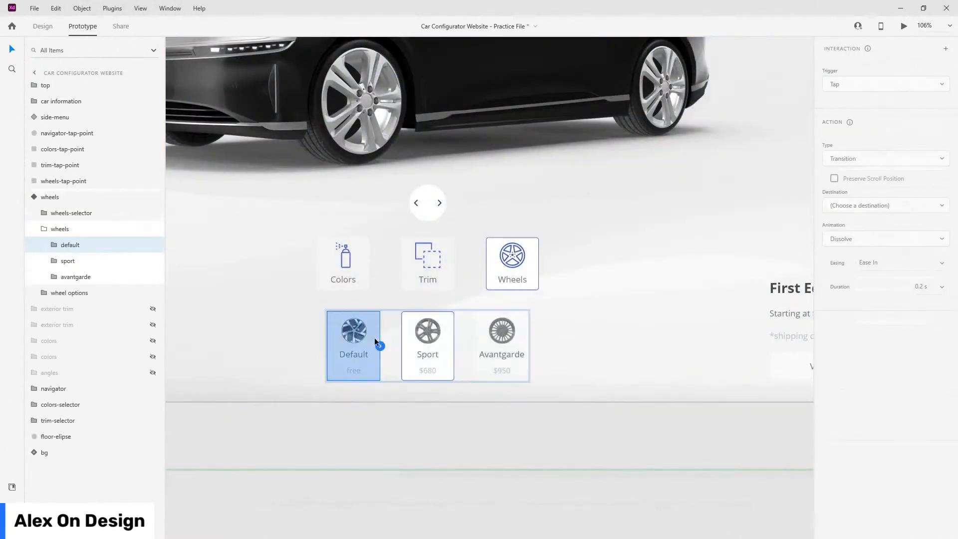
pyautogui.moveTo(379, 346); pyautogui.dragTo(414, 331)
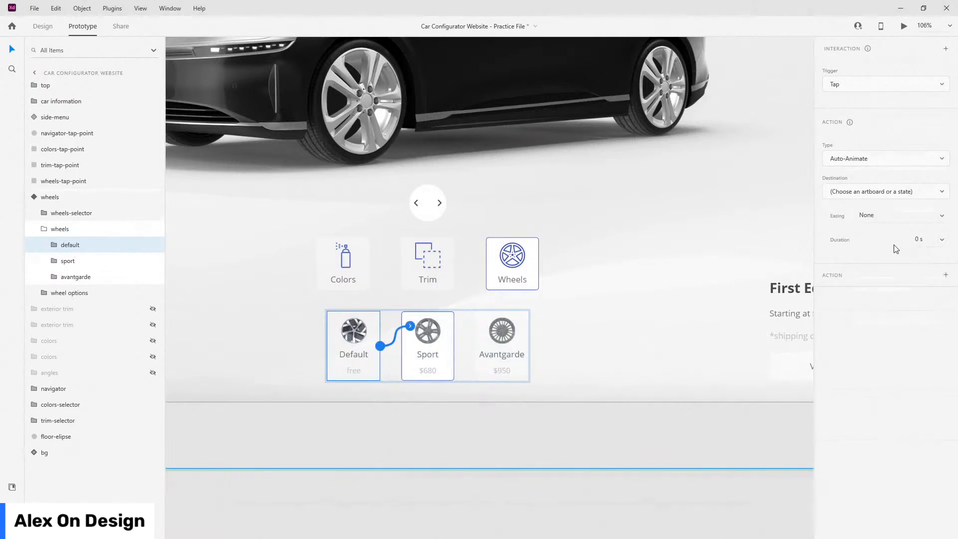
pyautogui.click(881, 193)
pyautogui.click(865, 217)
# - Link the sport state's Avantgarde option to the avantgarde state with a tap-triggered Auto-Animate interaction
pyautogui.click(514, 318)
pyautogui.click(529, 345)
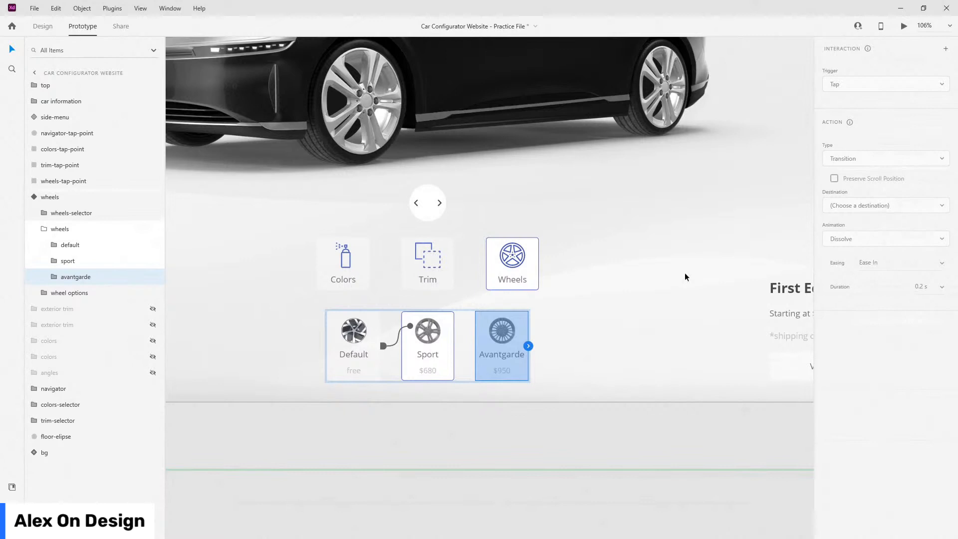
pyautogui.click(866, 194)
pyautogui.click(858, 243)
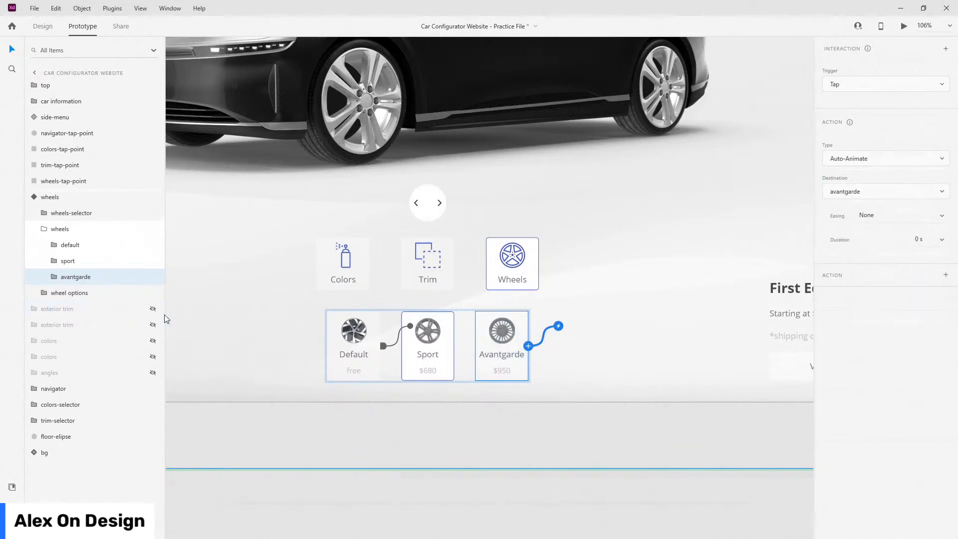
# - In the wheels component's avantgarde state, link the Sport option to the sport state with a tap-triggered Auto-Animate interaction
pyautogui.click(45, 227)
pyautogui.click(49, 196)
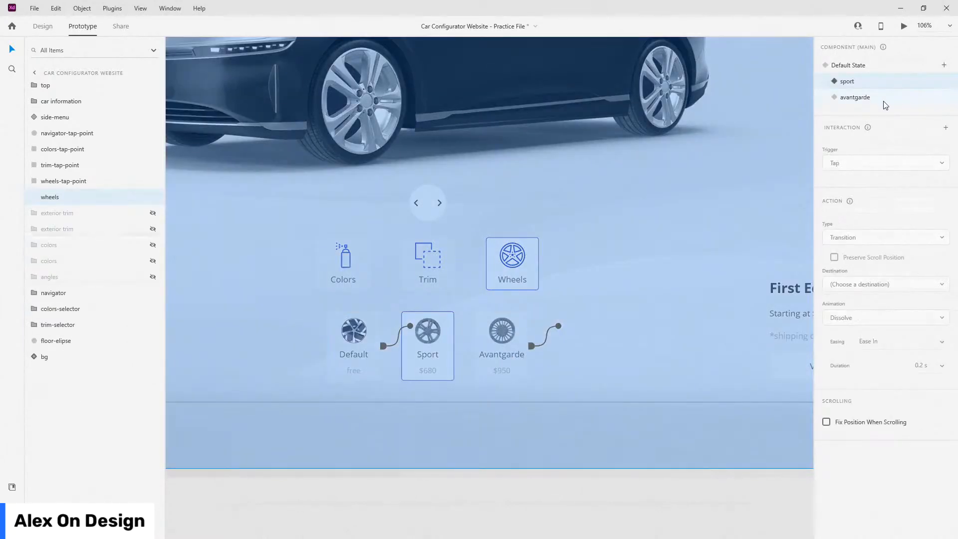
pyautogui.click(880, 97)
pyautogui.doubleClick(443, 339)
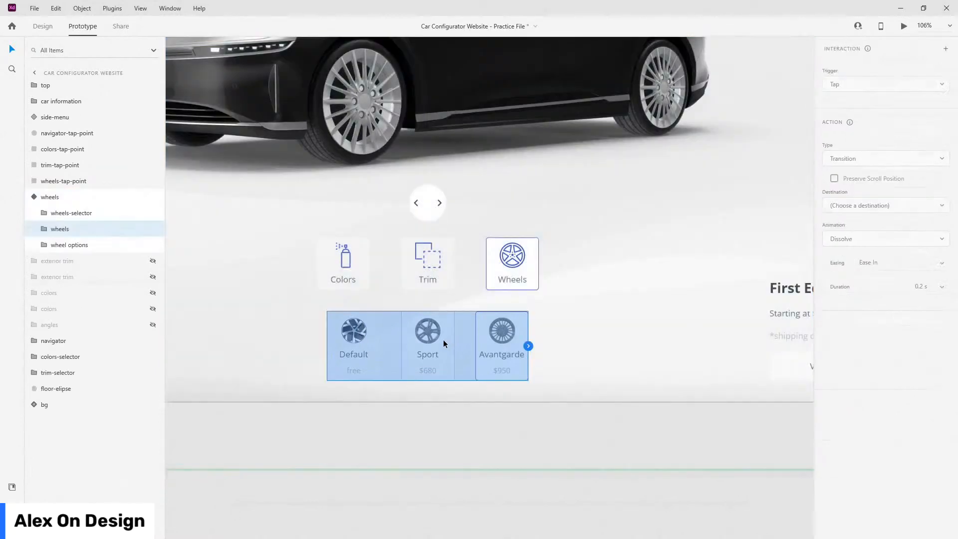
pyautogui.doubleClick(445, 339)
pyautogui.click(454, 345)
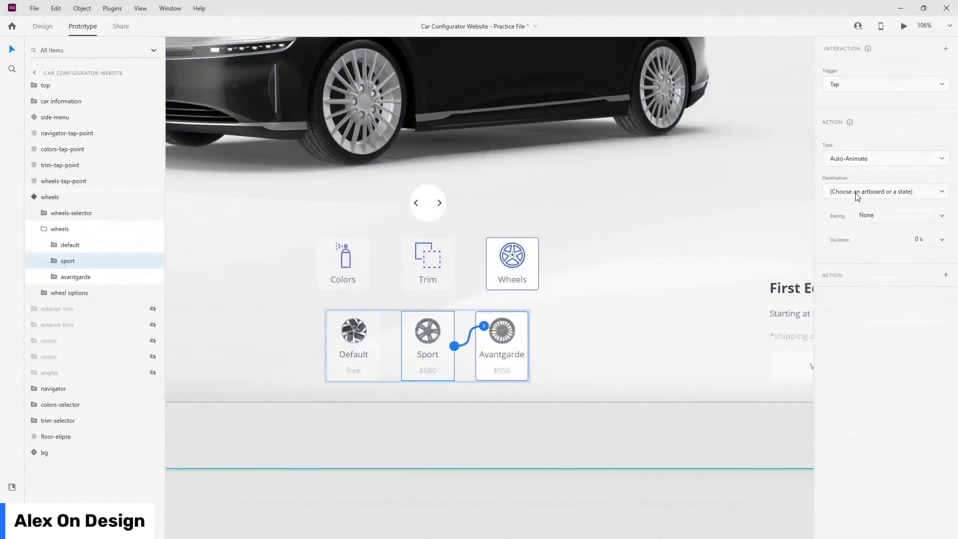
pyautogui.click(853, 196)
pyautogui.click(852, 236)
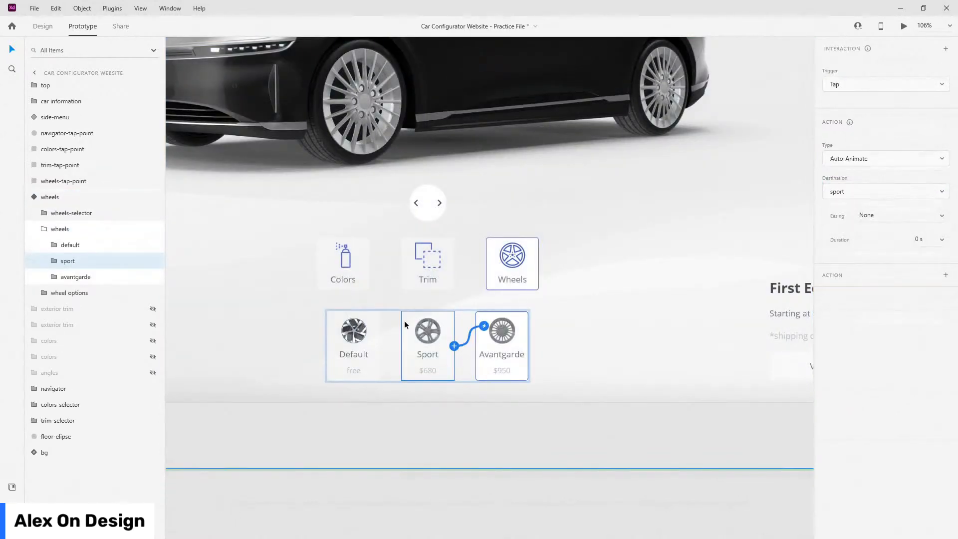
# - Link the avantgarde state's Default option to the Default State with Auto-Animate on tap, and return the wheels component to its Default State
pyautogui.click(370, 316)
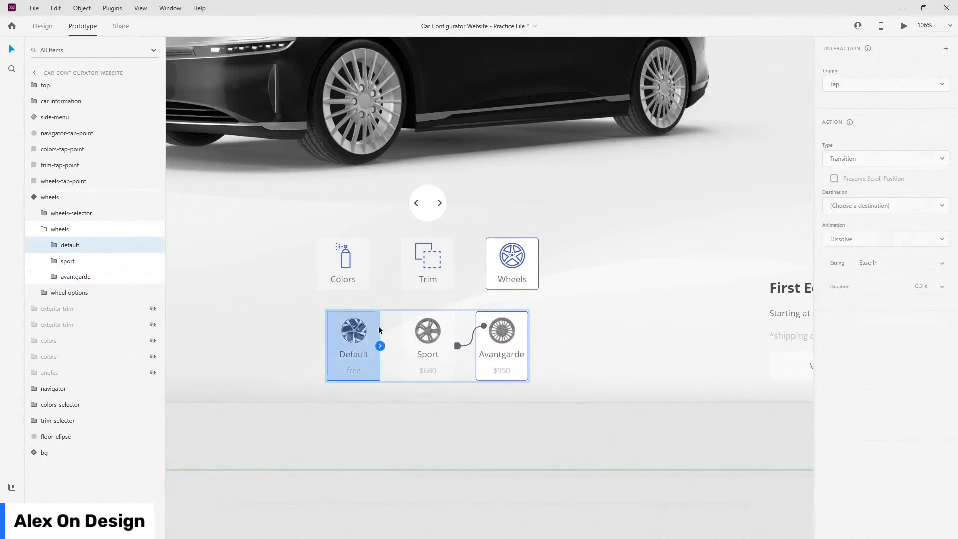
pyautogui.click(856, 199)
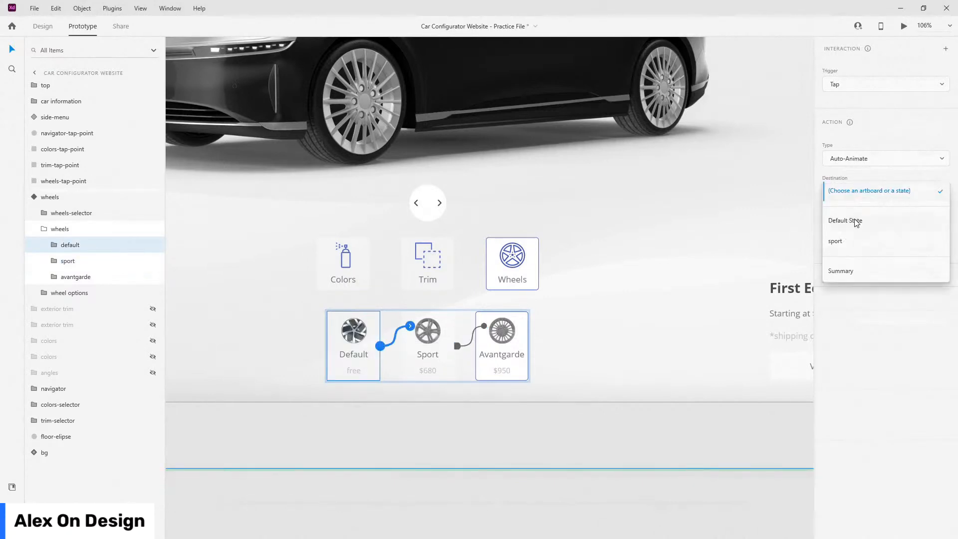
pyautogui.click(855, 220)
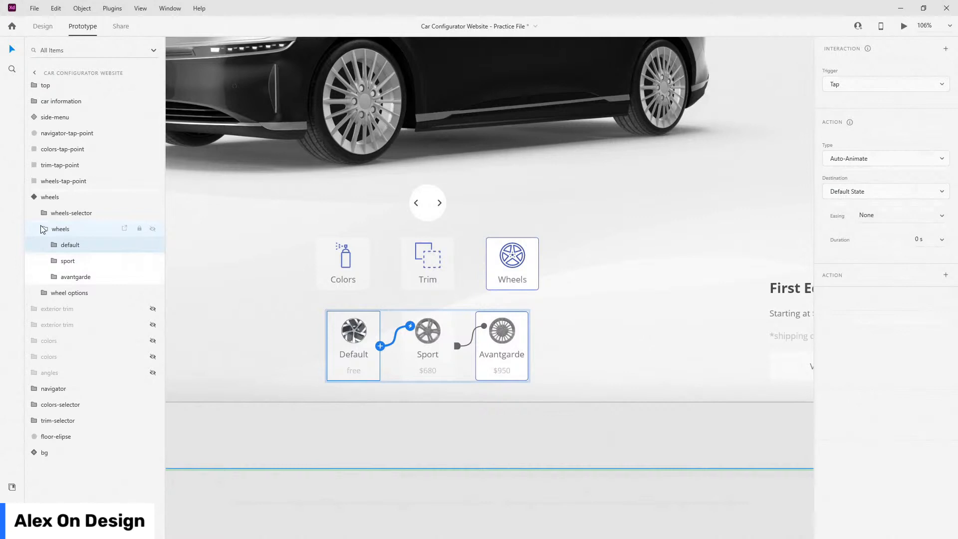
pyautogui.click(42, 228)
pyautogui.click(50, 197)
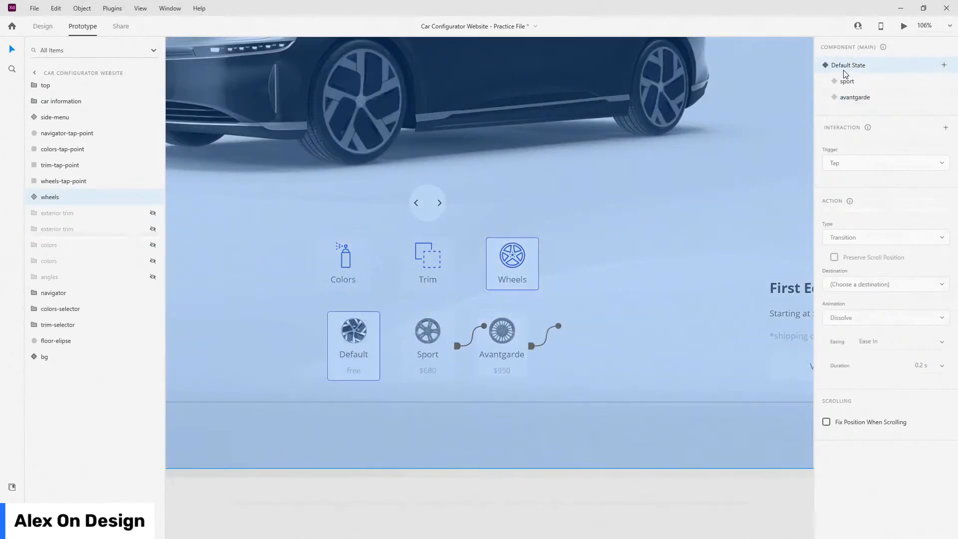
# - Preview the prototype, test switching between the Default, Sport and Avantgarde wheels in different orders, and close the preview
pyautogui.hotkey('ctrl', 'Return')
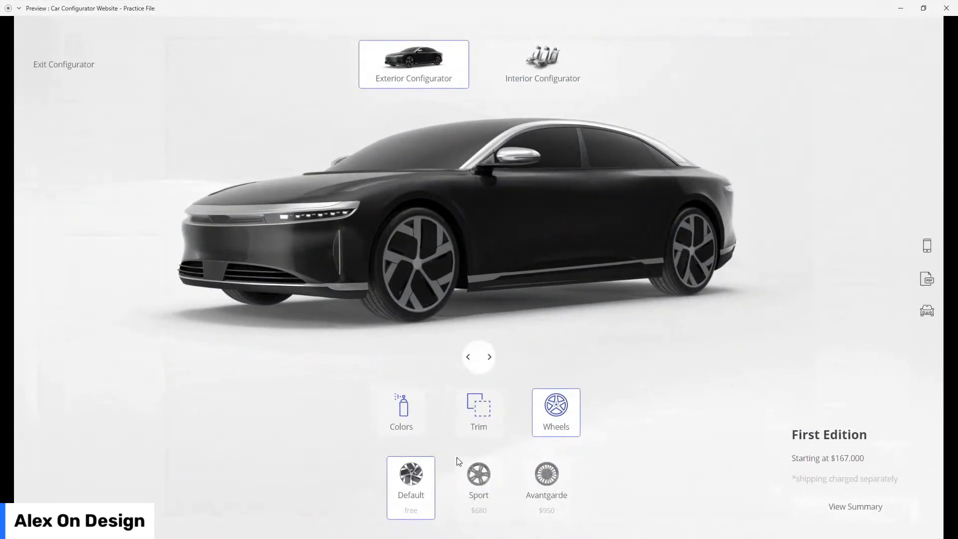
pyautogui.click(480, 486)
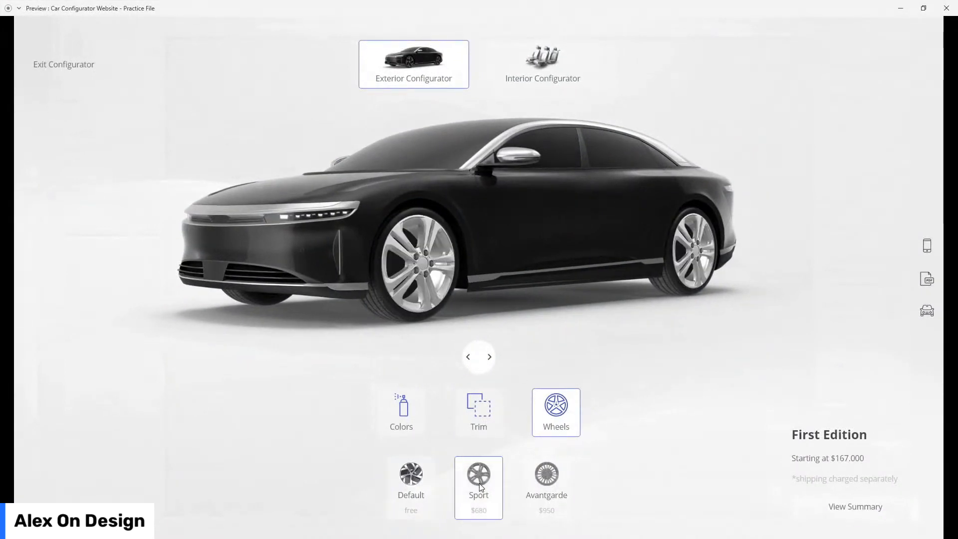
pyautogui.click(552, 487)
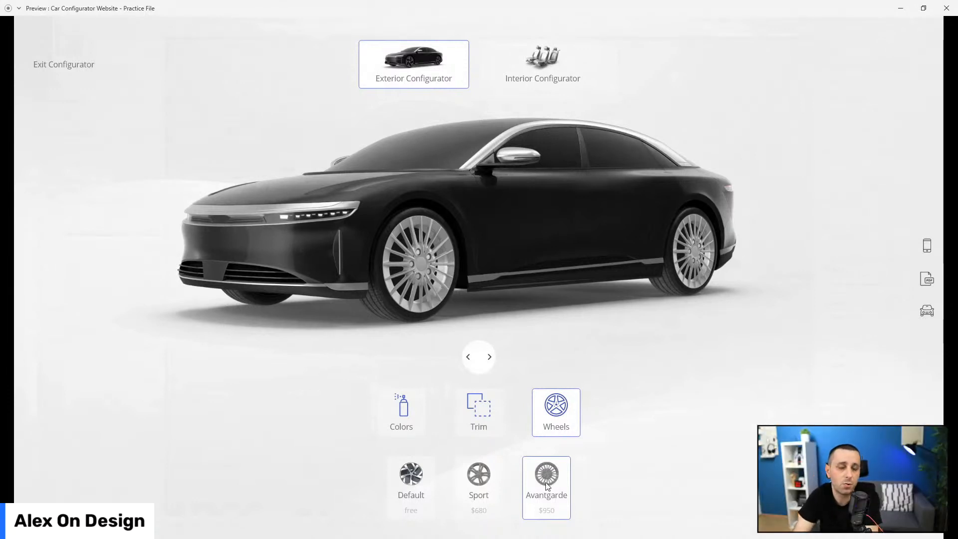
pyautogui.click(477, 487)
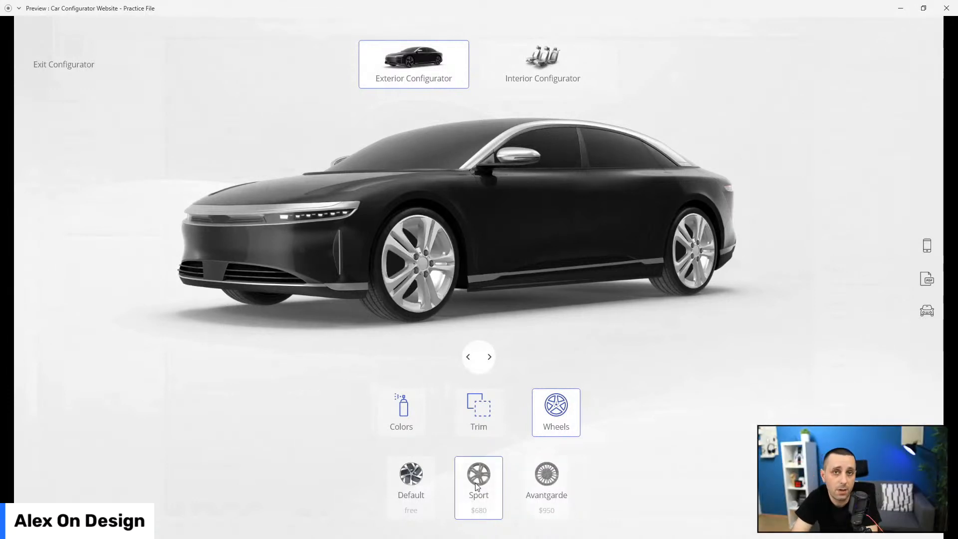
pyautogui.click(428, 486)
pyautogui.click(548, 488)
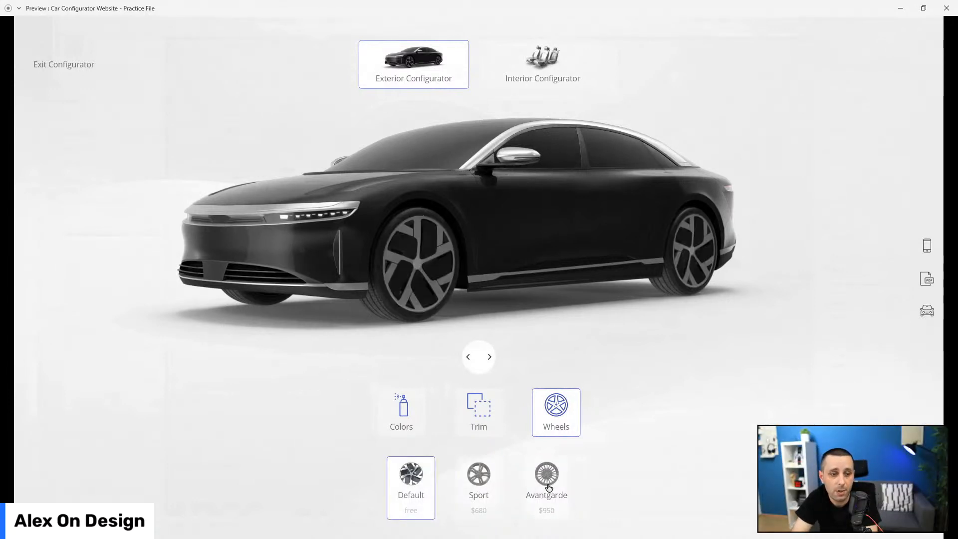
pyautogui.click(473, 488)
pyautogui.click(412, 488)
pyautogui.click(483, 485)
pyautogui.click(540, 475)
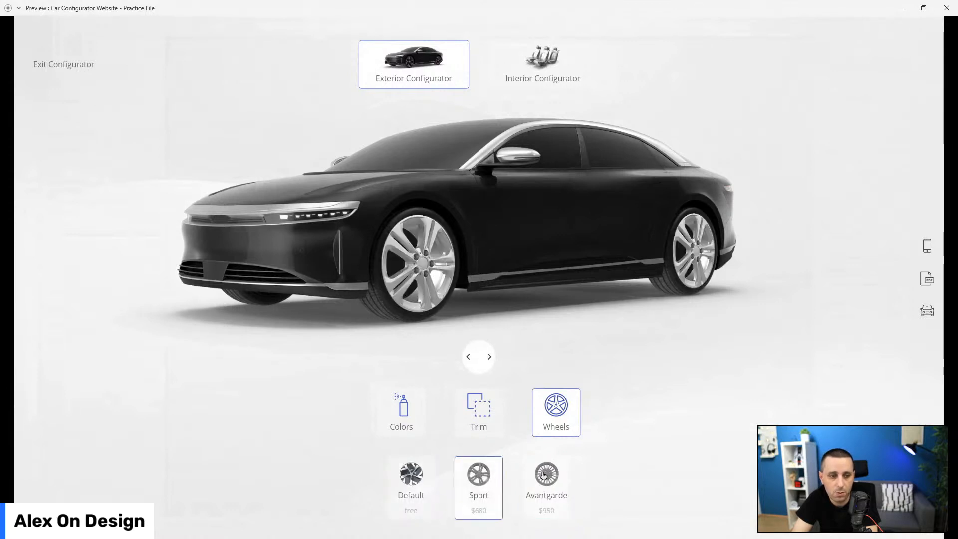
pyautogui.click(406, 480)
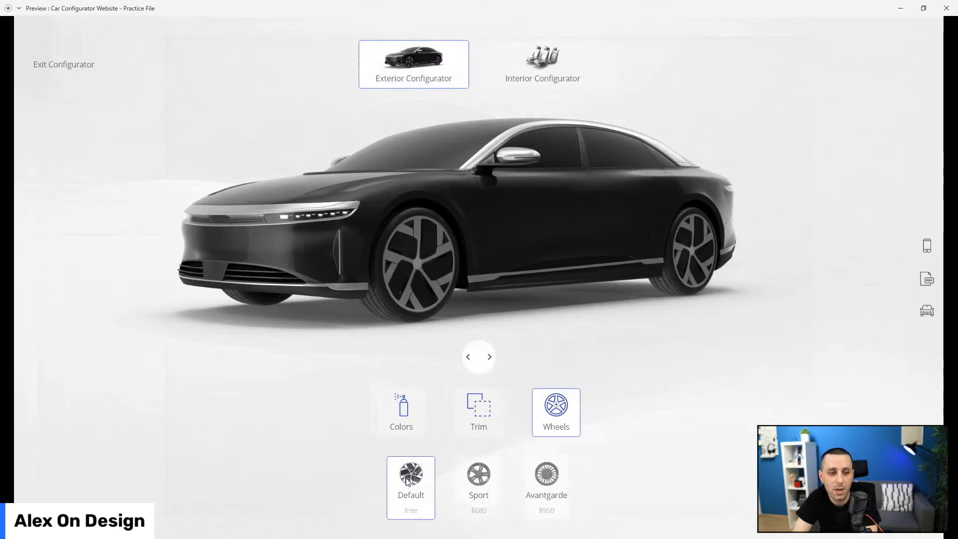
pyautogui.click(469, 476)
pyautogui.click(545, 481)
pyautogui.click(398, 485)
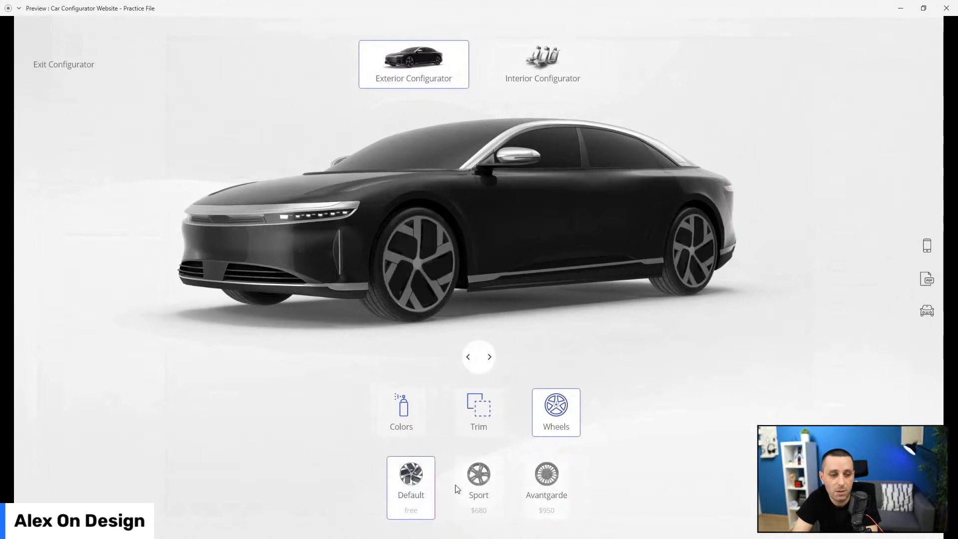
pyautogui.click(480, 481)
pyautogui.click(546, 480)
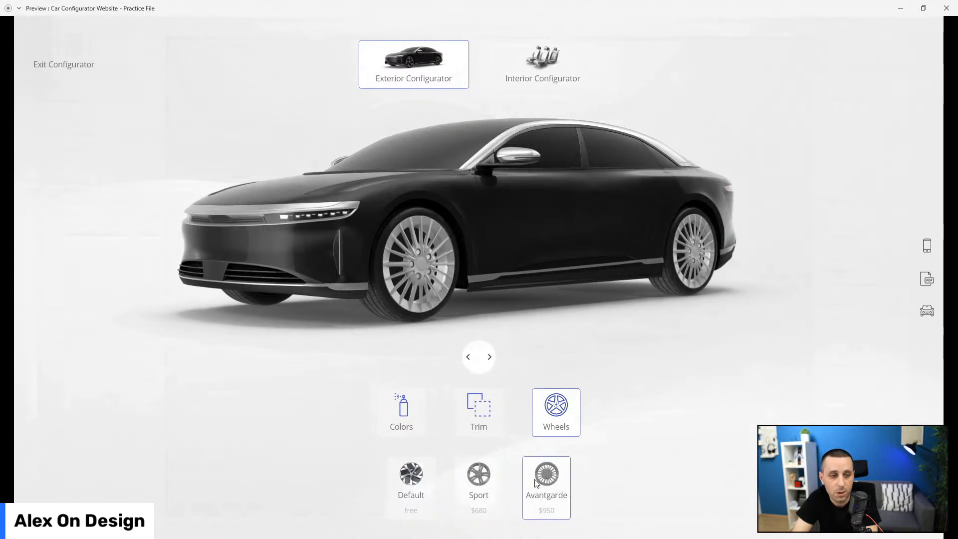
pyautogui.click(422, 491)
pyautogui.click(946, 8)
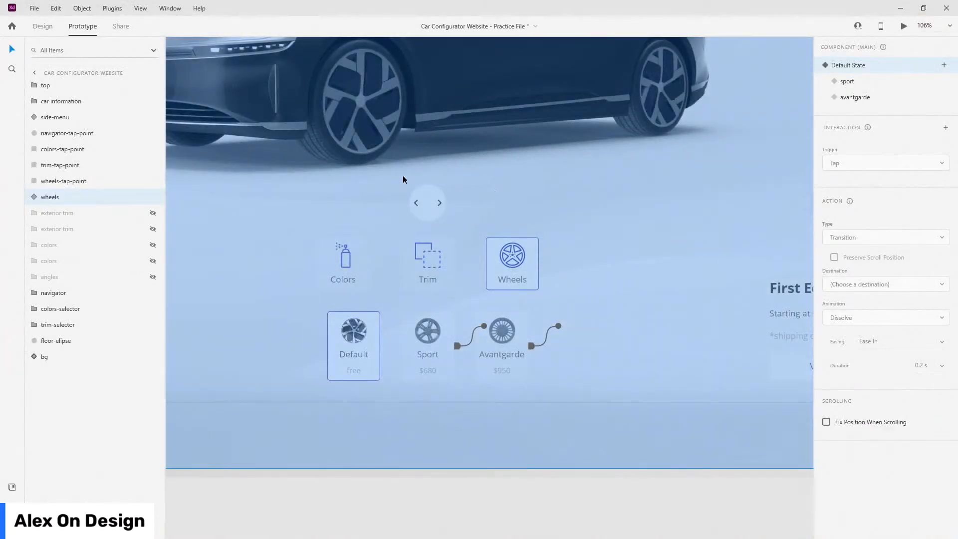
# - In Design mode, hide the wheels component and show the exterior trim group directly below it in the layer order
pyautogui.scroll(-5, 663, 220)
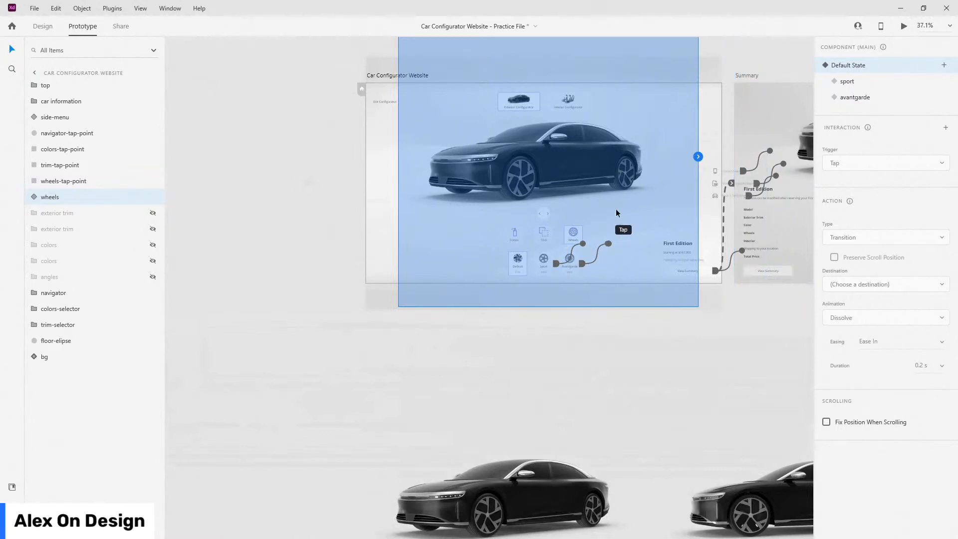
pyautogui.scroll(2, 617, 168)
pyautogui.click(54, 27)
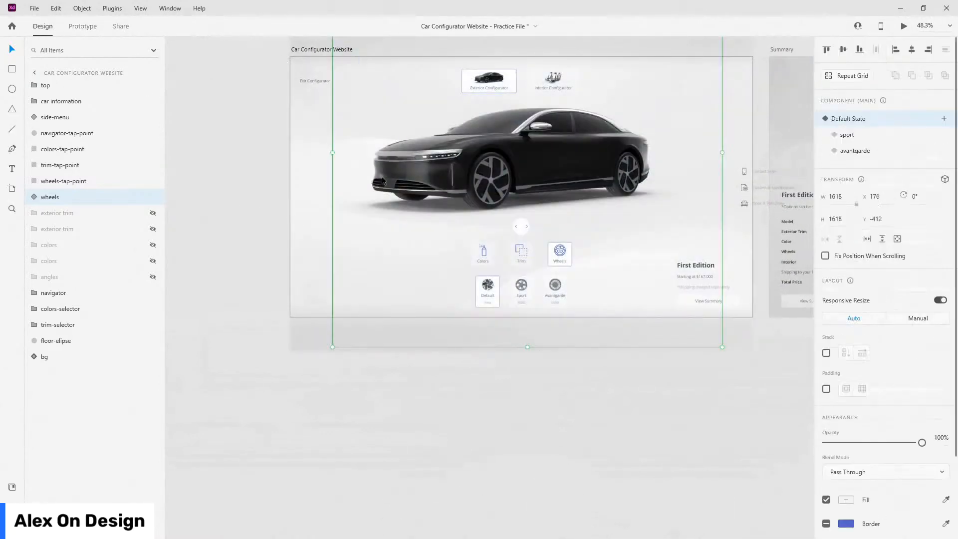
pyautogui.scroll(4, 539, 205)
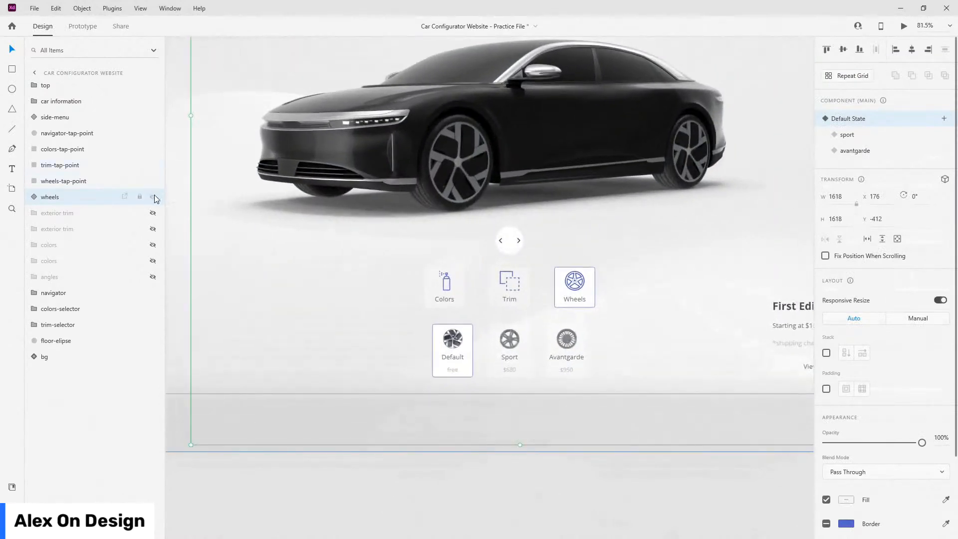
pyautogui.click(153, 196)
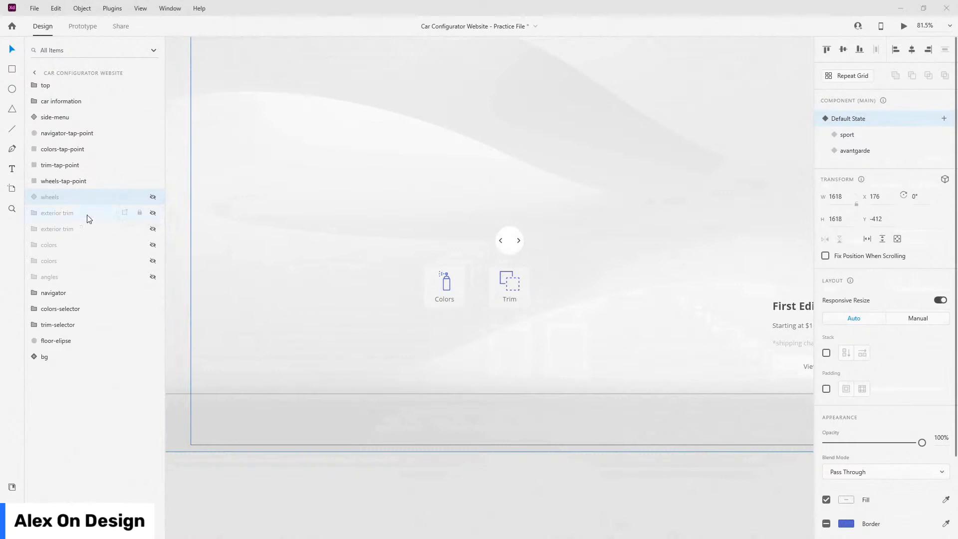
pyautogui.click(152, 213)
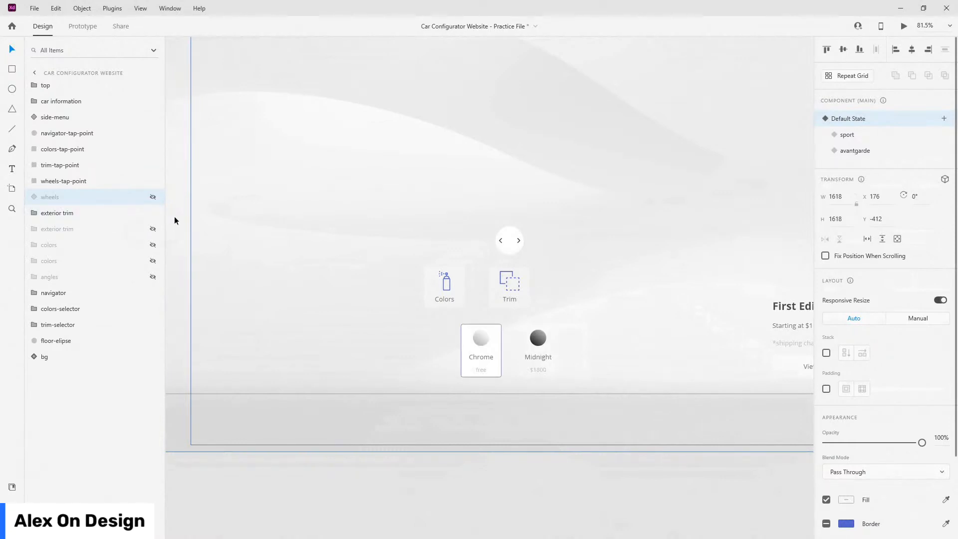
# - Show the wheels component briefly to compare its selector and options with the trim ones, and hide it again
pyautogui.click(63, 181)
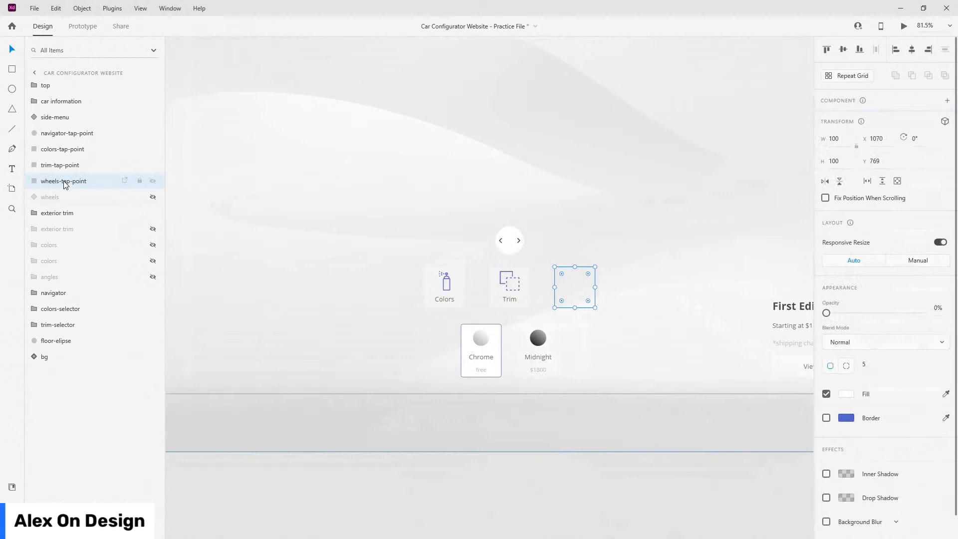
pyautogui.click(133, 192)
pyautogui.click(152, 196)
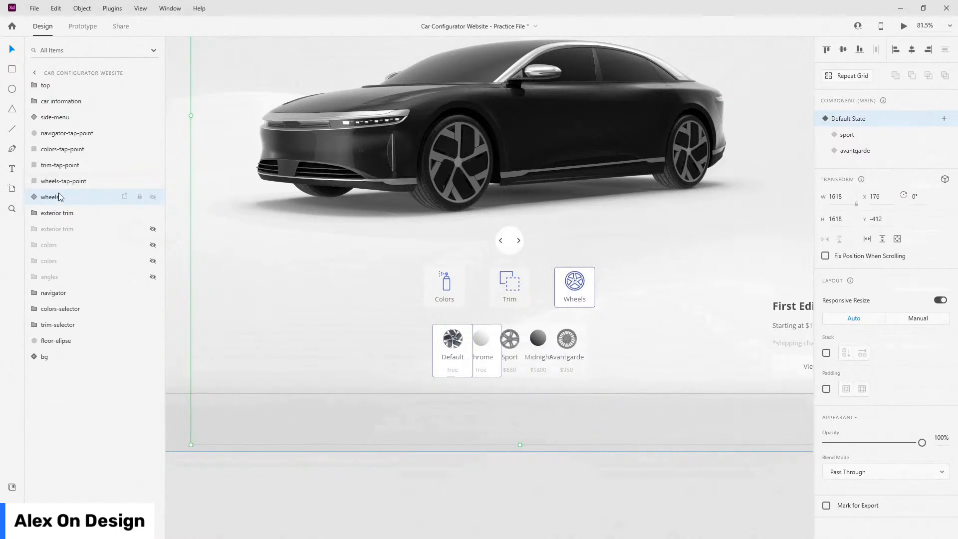
pyautogui.click(152, 196)
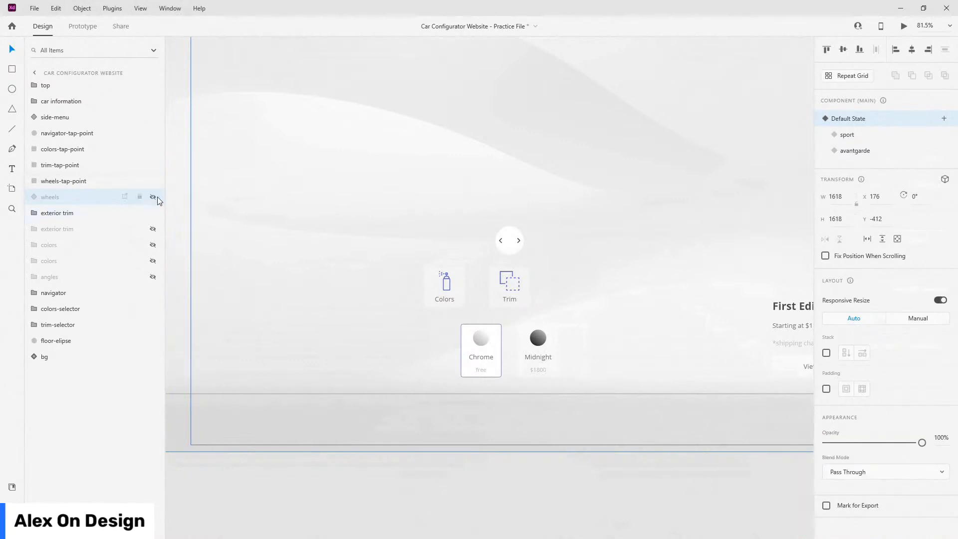
# - Show the second, hidden exterior trim group that holds the car images
pyautogui.click(79, 213)
pyautogui.scroll(5, 542, 339)
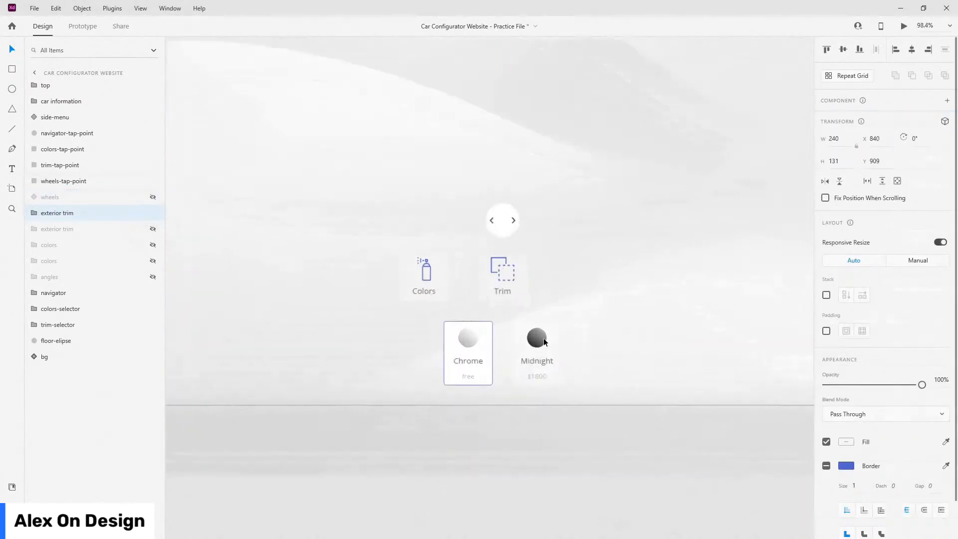
pyautogui.click(153, 229)
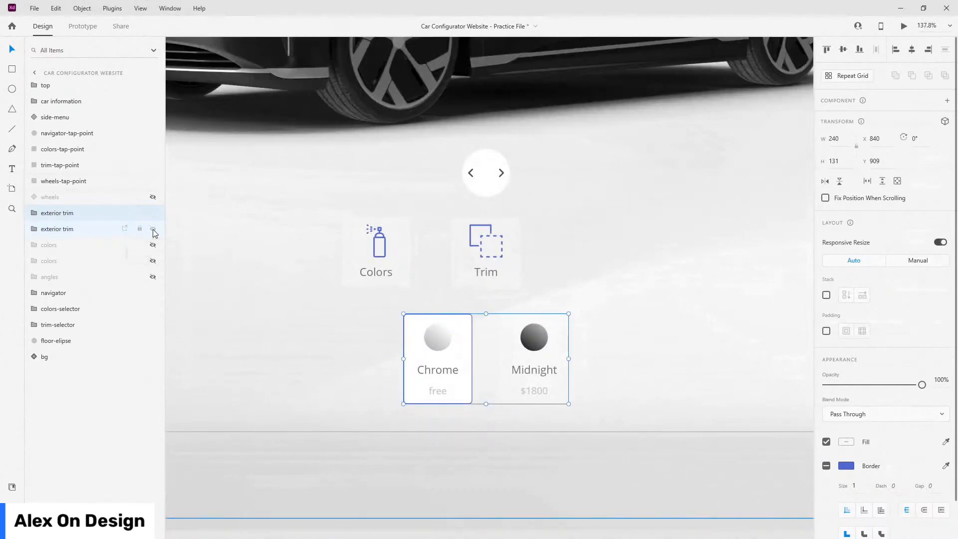
pyautogui.scroll(-5, 547, 282)
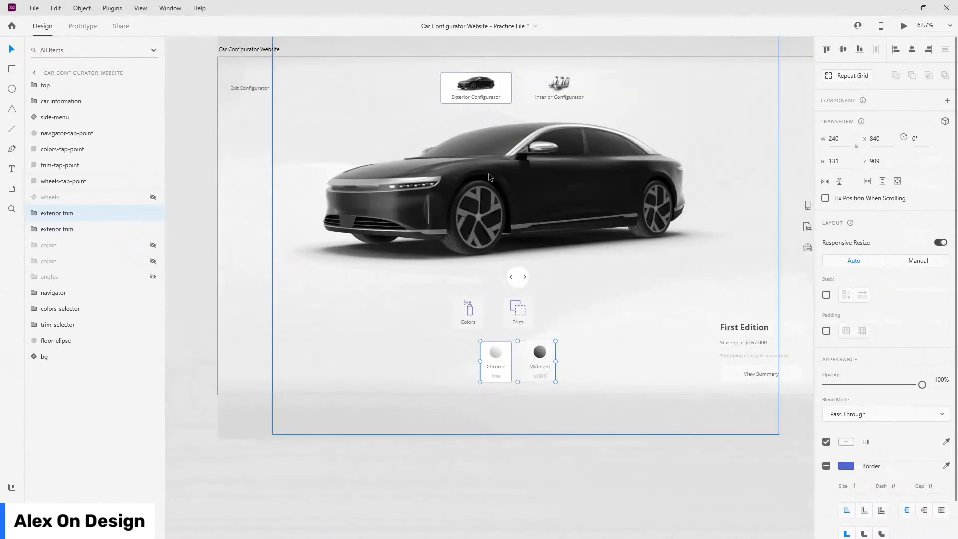
# - Rename the upper exterior trim group, which holds the Chrome and Midnight options, as "trim images"
pyautogui.doubleClick(53, 217)
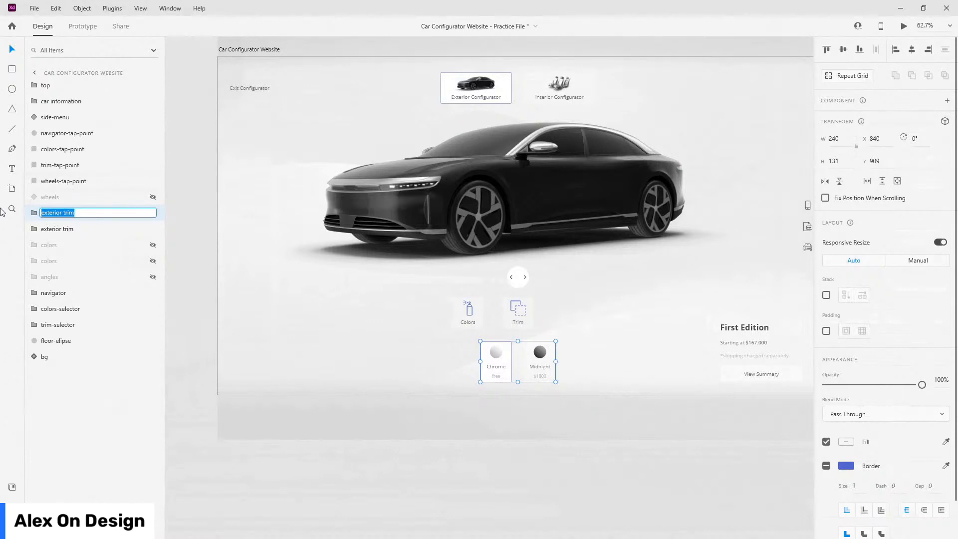
pyautogui.write('trim images')
pyautogui.press('Return')
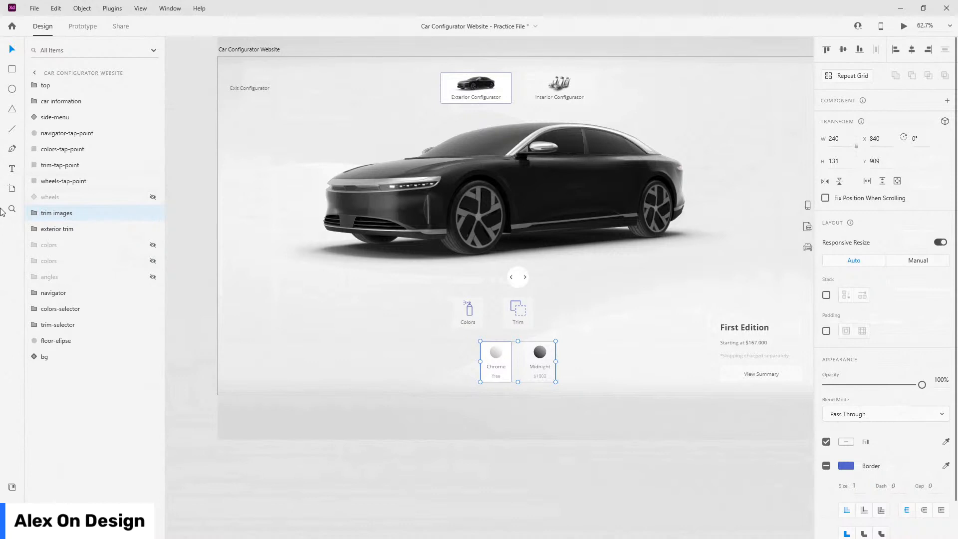
# - Rename the lower exterior trim group, which holds the car images, as "trim images"
pyautogui.click(67, 229)
pyautogui.moveTo(66, 229); pyautogui.dragTo(64, 215)
pyautogui.click(64, 215)
pyautogui.doubleClick(63, 214)
pyautogui.hotkey('ctrl', 'c')
pyautogui.press('Return')
pyautogui.click(56, 232)
pyautogui.doubleClick(58, 230)
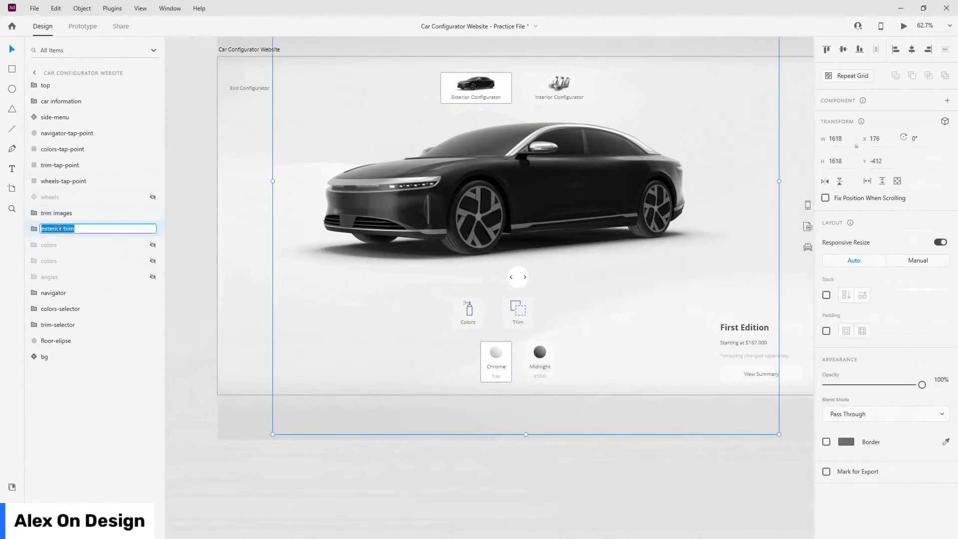
pyautogui.hotkey('ctrl', 'v')
# - Rename the group holding the Chrome and Midnight options as "exterior trim"
pyautogui.click(67, 213)
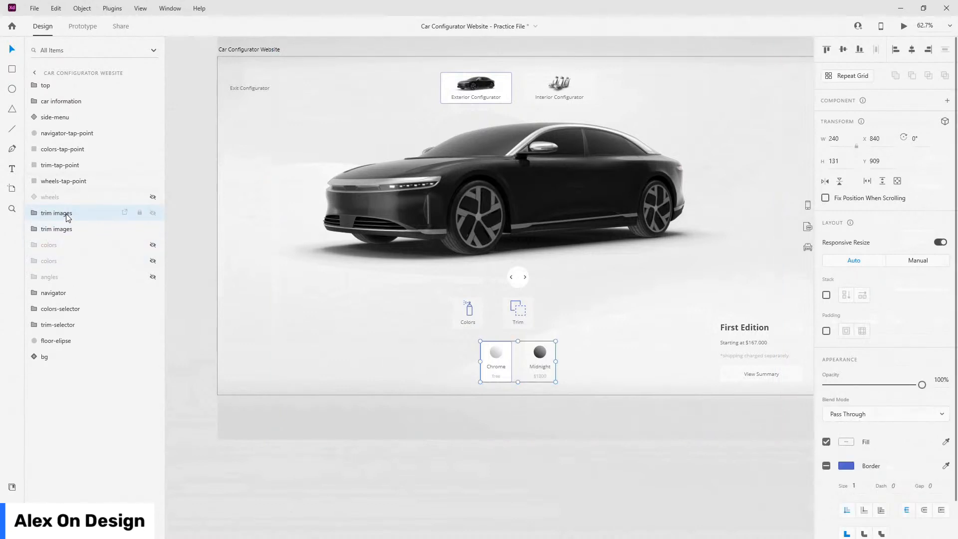
pyautogui.doubleClick(67, 213)
pyautogui.write('ext')
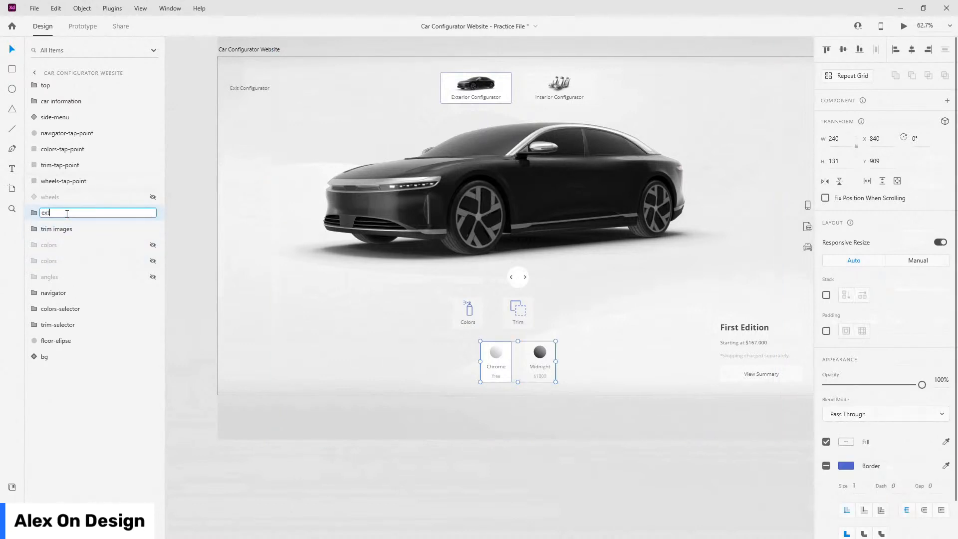
pyautogui.write('erior trim')
pyautogui.press('Return')
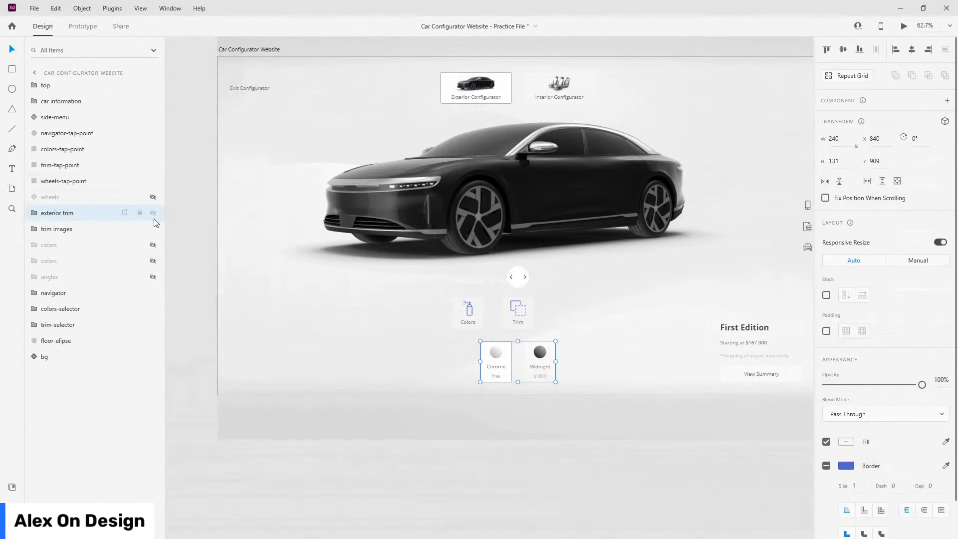
# - Move the trim-selector group directly above the exterior trim group in the layer order, hiding trim-tap-point only while doing so
pyautogui.click(517, 312)
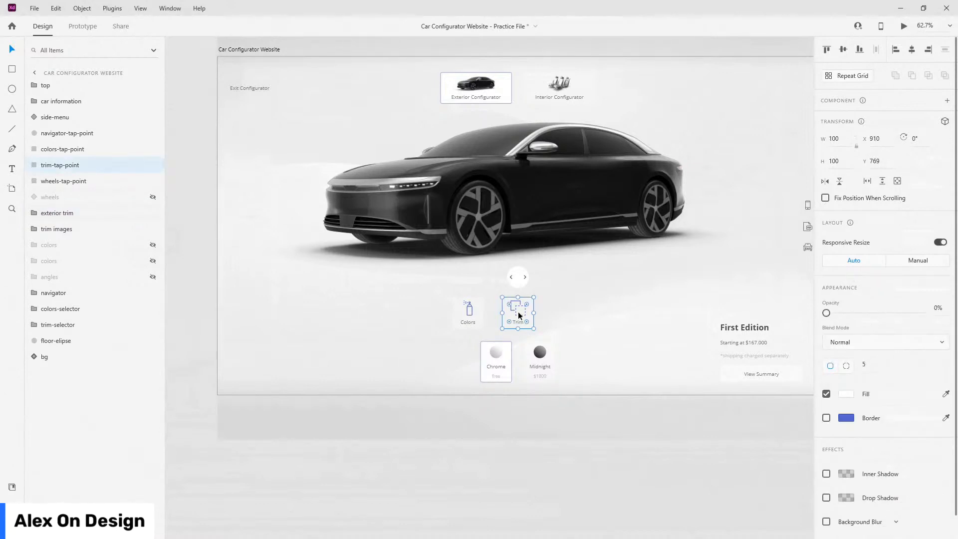
pyautogui.click(153, 165)
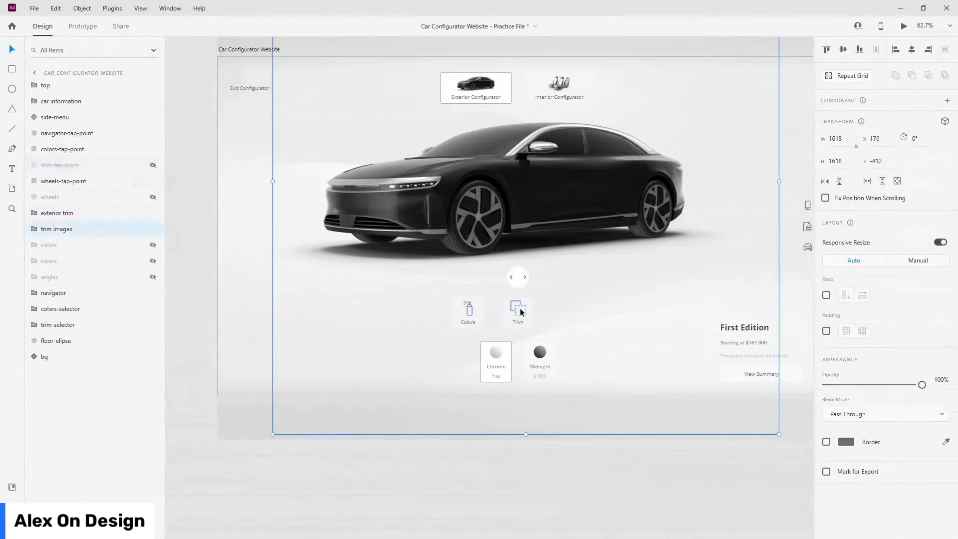
pyautogui.click(35, 229)
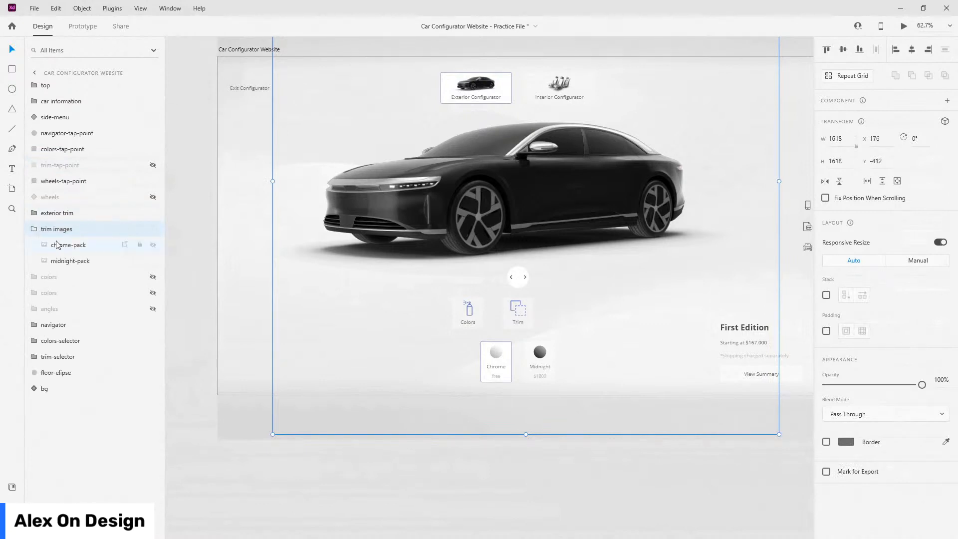
pyautogui.click(33, 231)
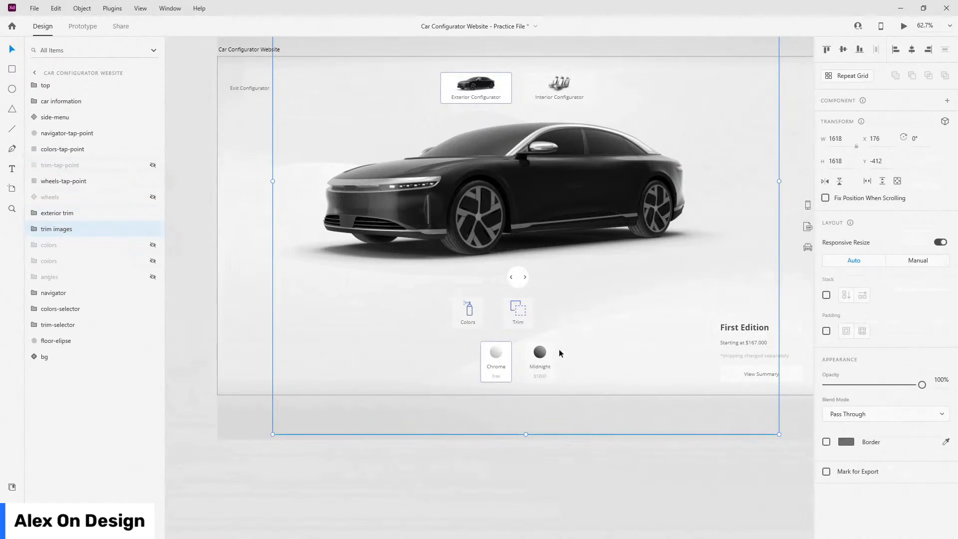
pyautogui.click(80, 325)
pyautogui.moveTo(78, 317); pyautogui.dragTo(77, 208)
pyautogui.click(153, 165)
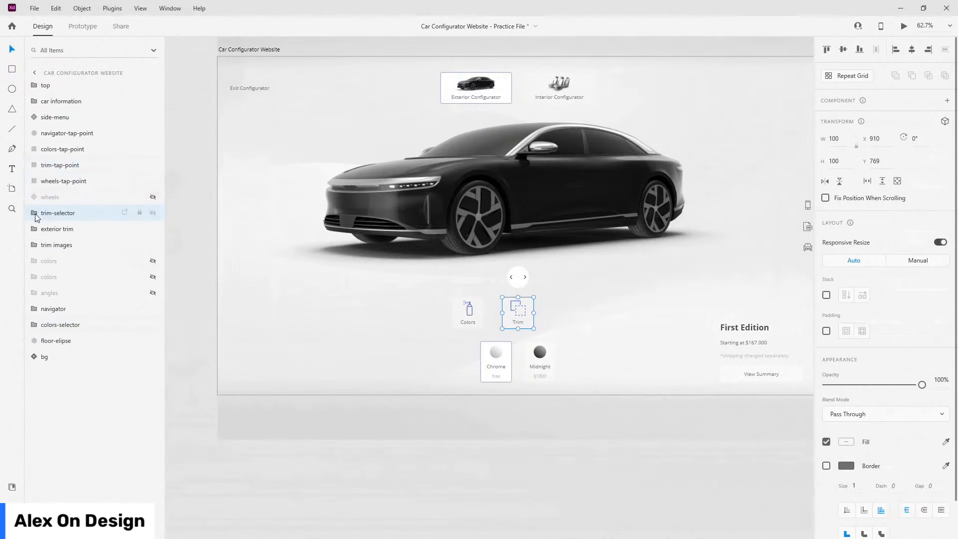
# - Set the opacity of selector-bg in the trim-selector group to 100%, turn on its border, and save the file
pyautogui.click(33, 213)
pyautogui.click(64, 259)
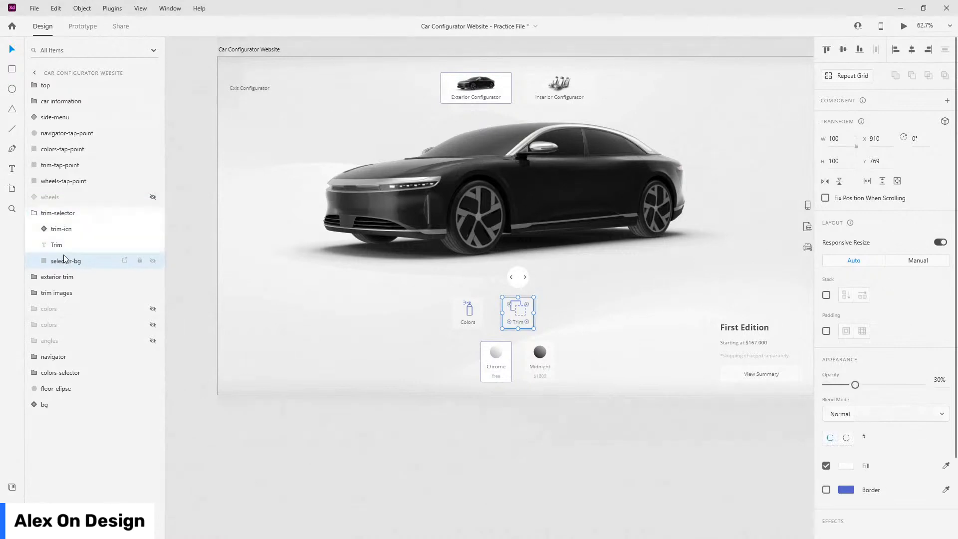
pyautogui.press('0')
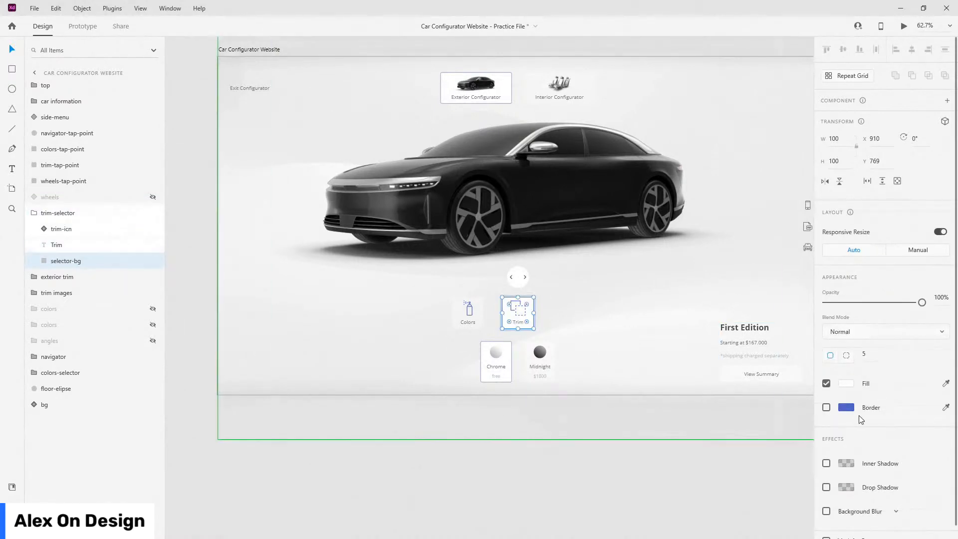
pyautogui.click(825, 407)
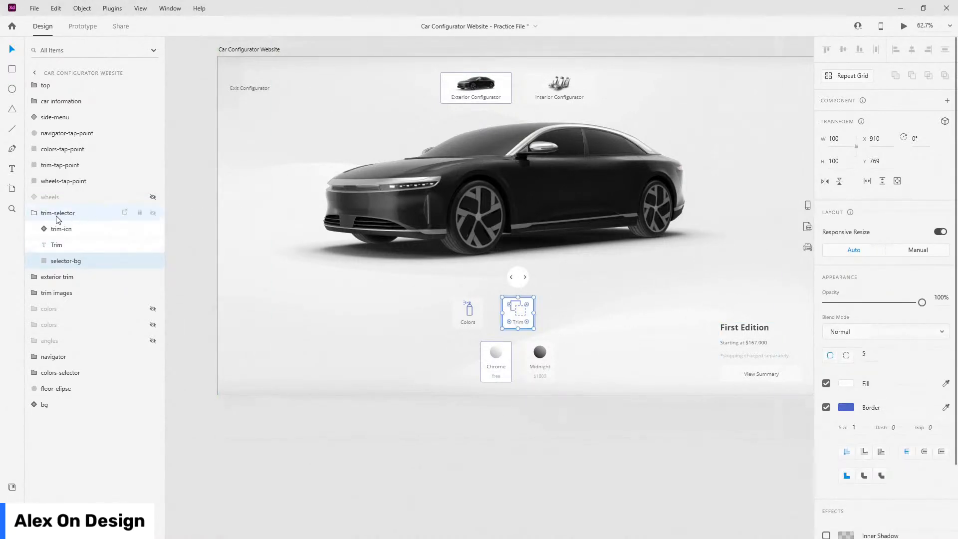
pyautogui.click(35, 215)
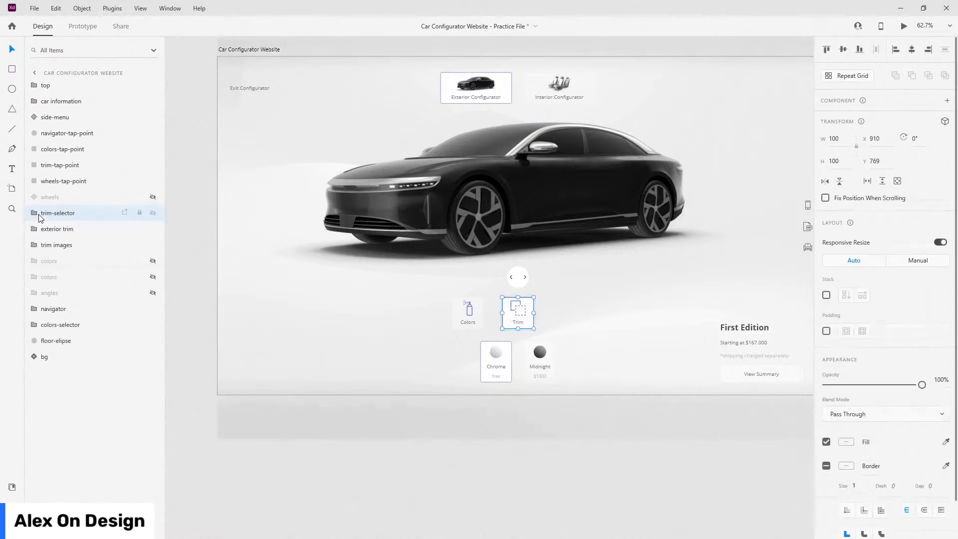
pyautogui.scroll(3, 602, 384)
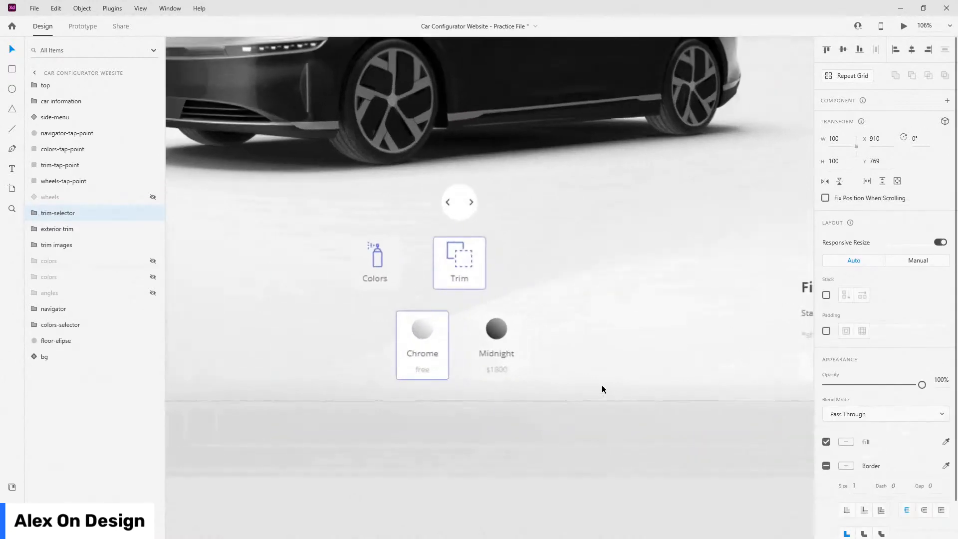
pyautogui.scroll(2, 441, 324)
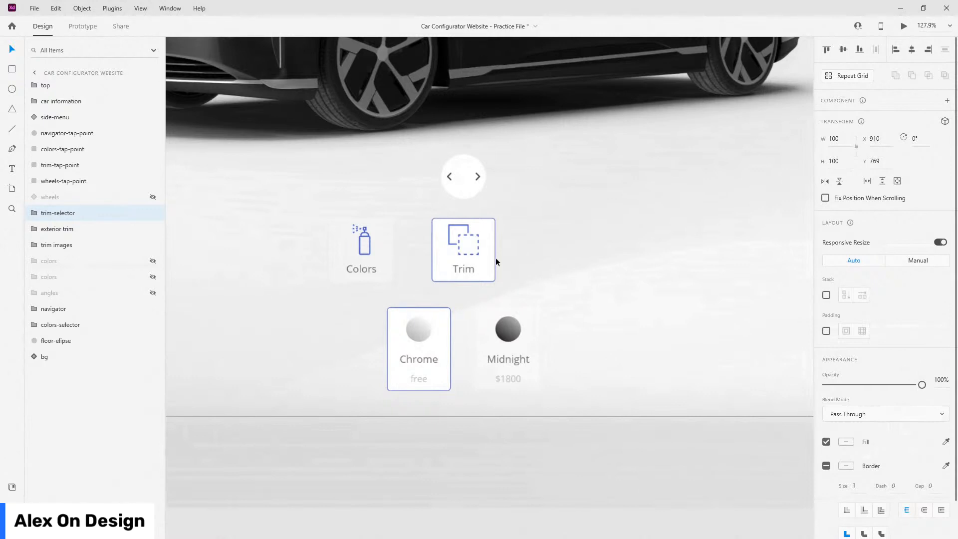
pyautogui.scroll(-3, 495, 257)
pyautogui.hotkey('ctrl', 's')
pyautogui.scroll(3, 495, 258)
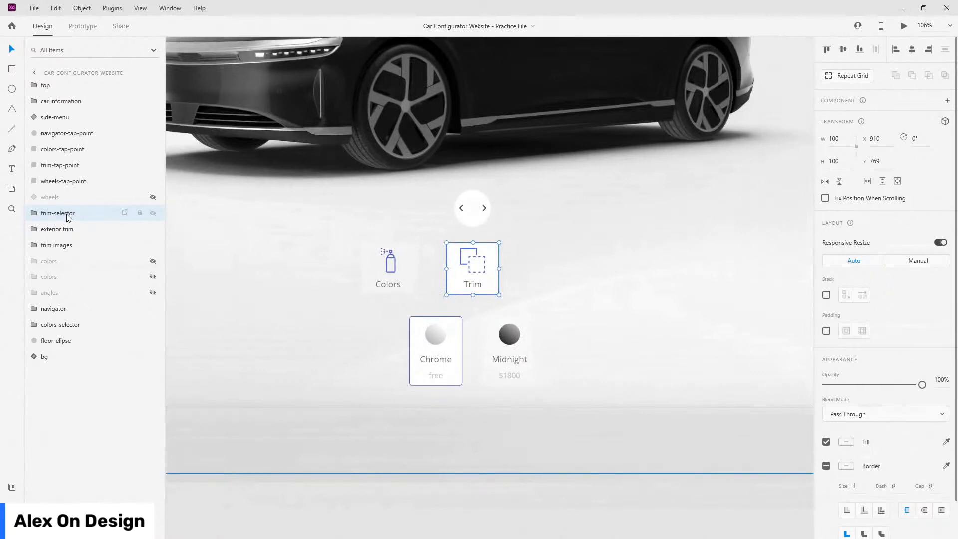
# - Hide the midnight-pack image in the trim images group, and briefly hide and show chrome-pack to check it
pyautogui.click(67, 229)
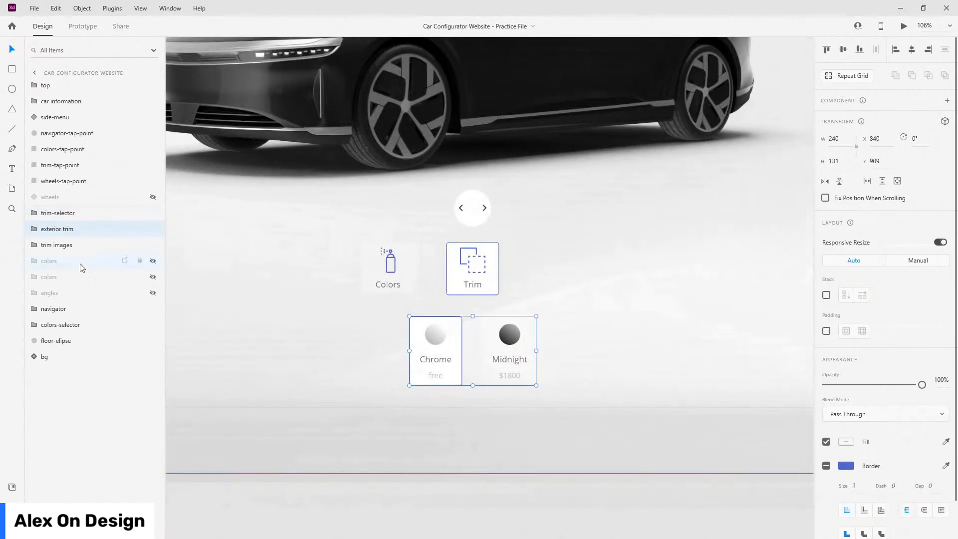
pyautogui.click(63, 245)
pyautogui.scroll(-2, 652, 324)
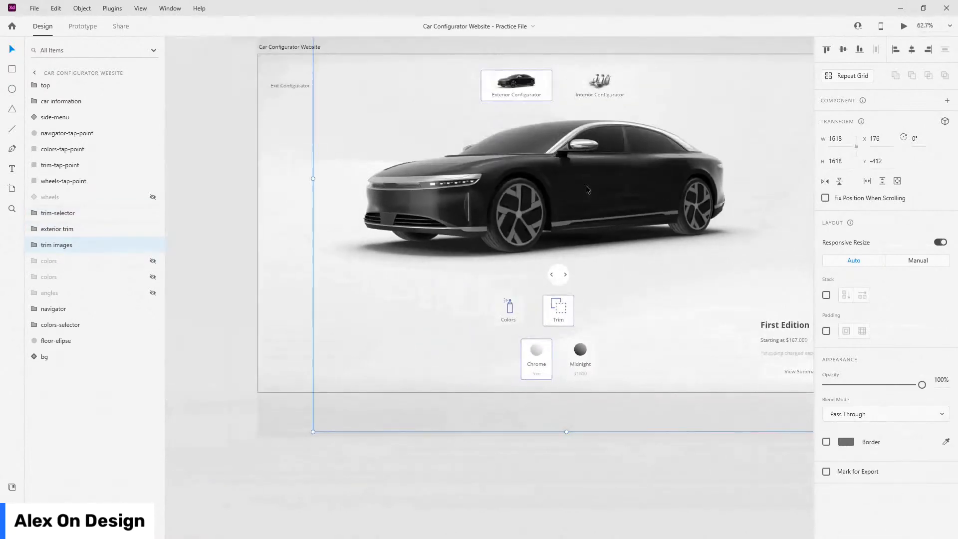
pyautogui.click(36, 245)
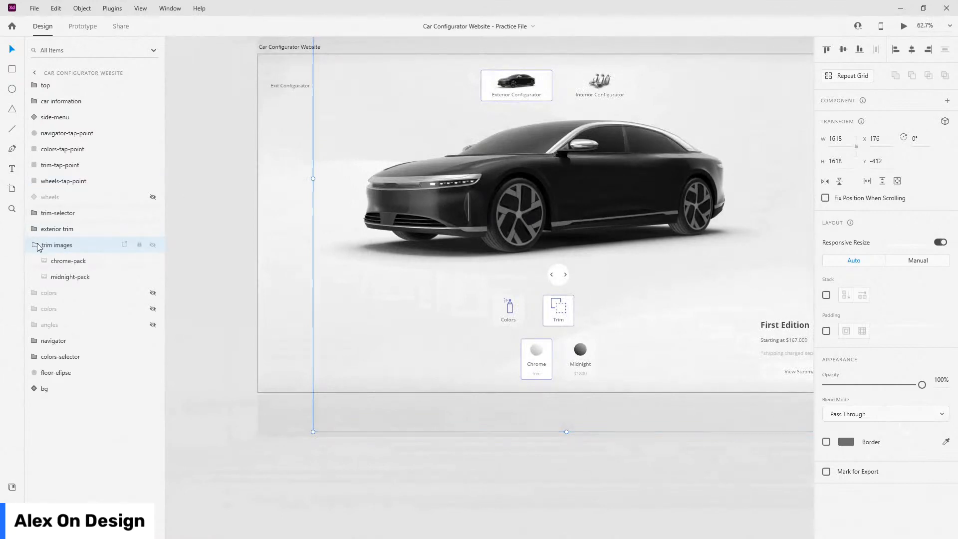
pyautogui.click(68, 259)
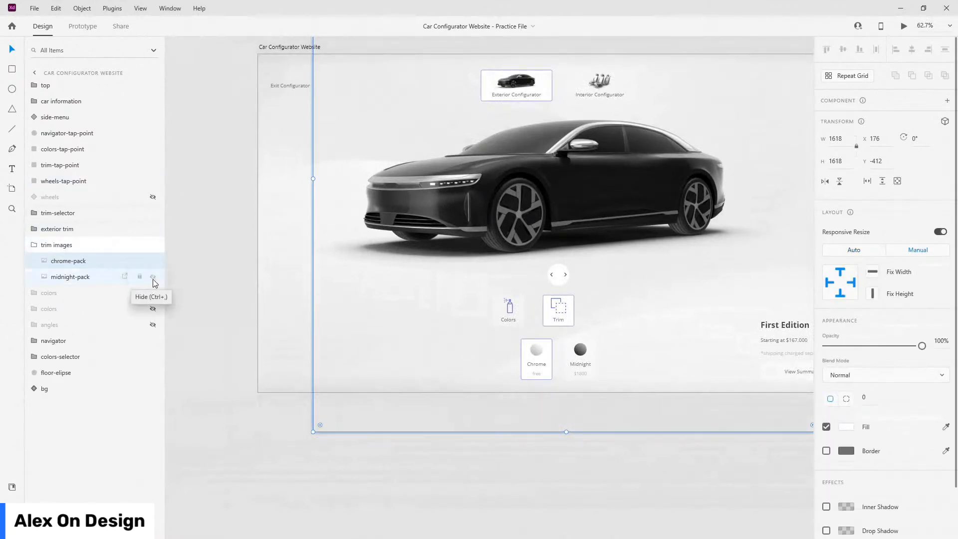
pyautogui.click(152, 277)
pyautogui.click(152, 262)
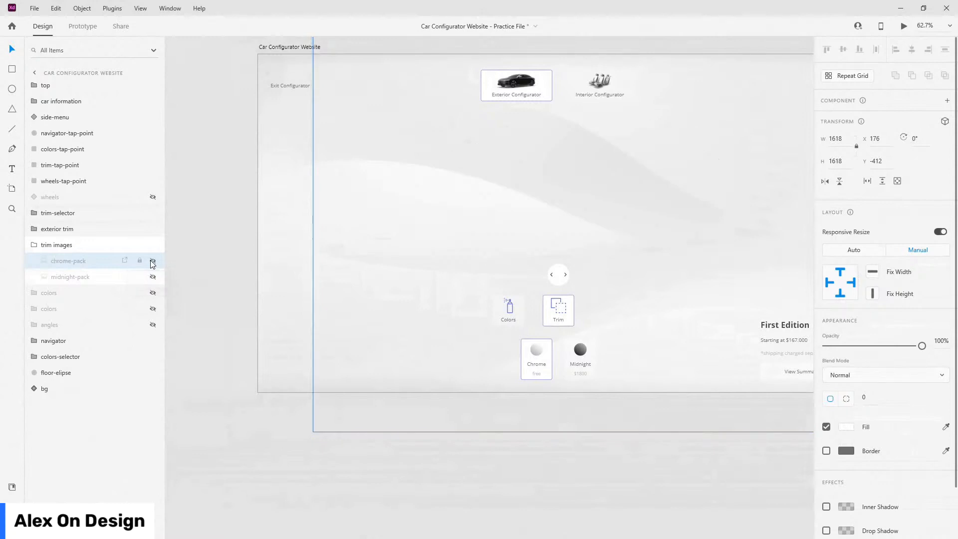
pyautogui.click(152, 261)
# - Group trim-selector, exterior trim and trim images together, and name the new group "exterior trim"
pyautogui.click(47, 247)
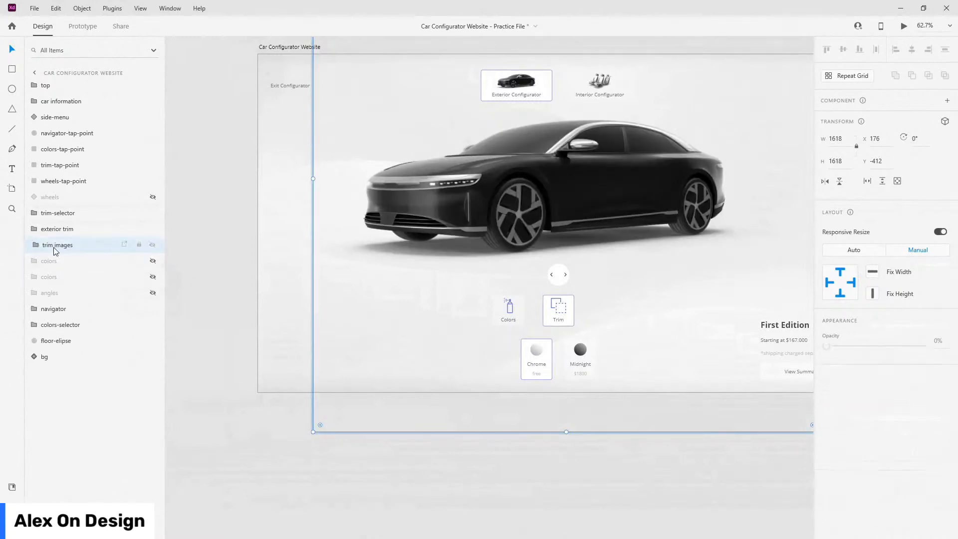
pyautogui.keyDown('shift'); pyautogui.click(75, 212); pyautogui.keyUp('shift')
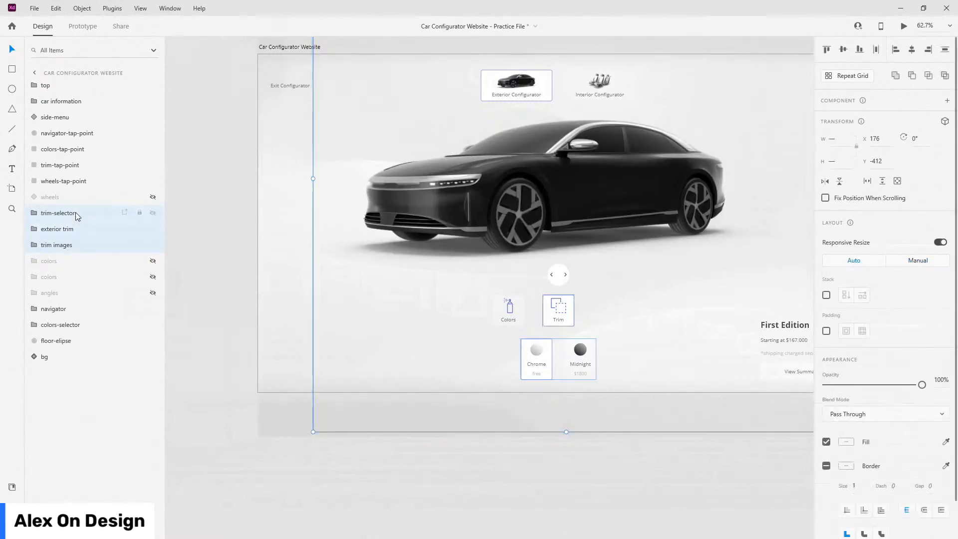
pyautogui.hotkey('ctrl', 'g')
pyautogui.doubleClick(53, 213)
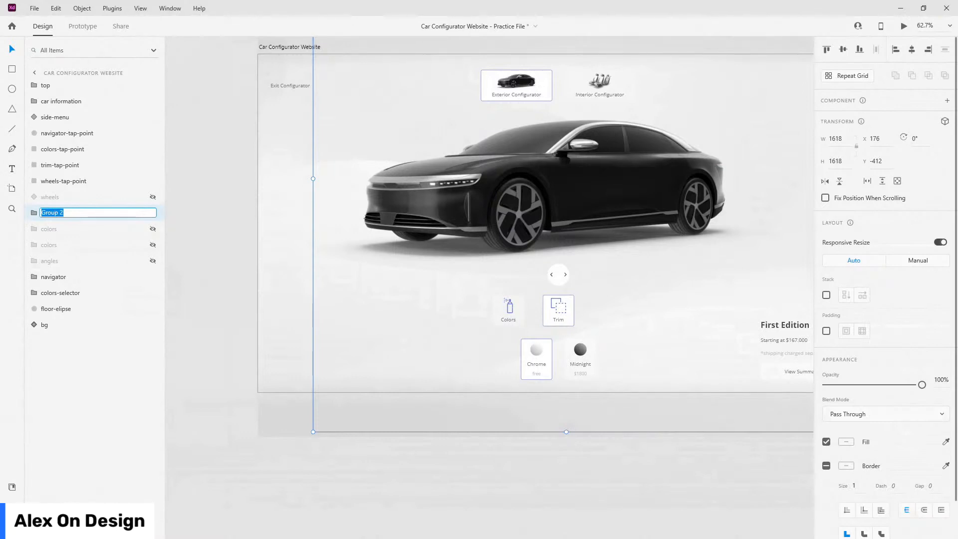
pyautogui.press('Return')
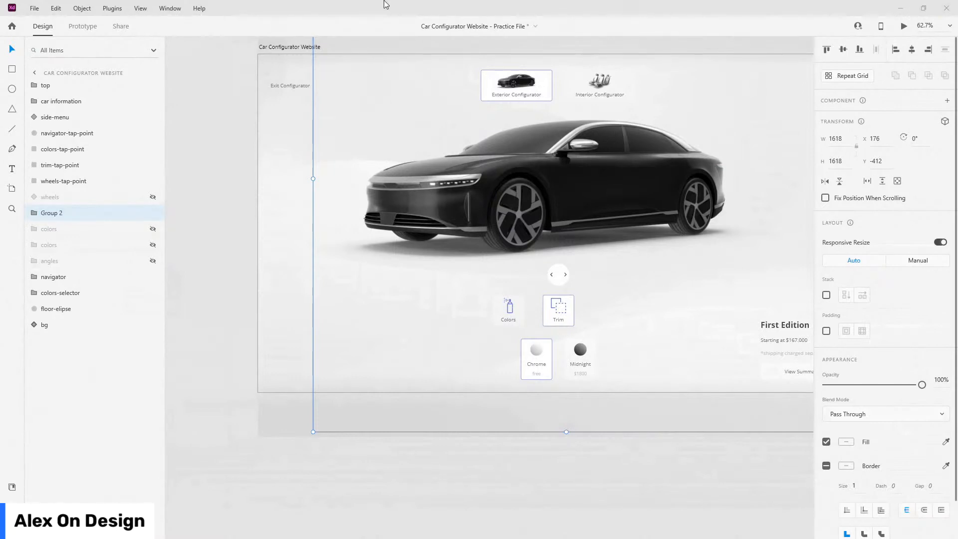
pyautogui.write('exterior trim')
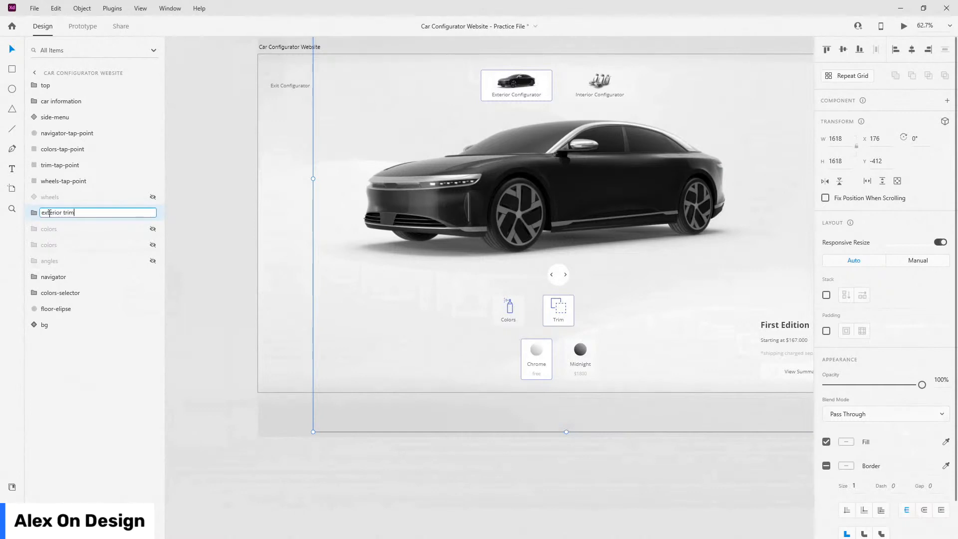
pyautogui.press('Return')
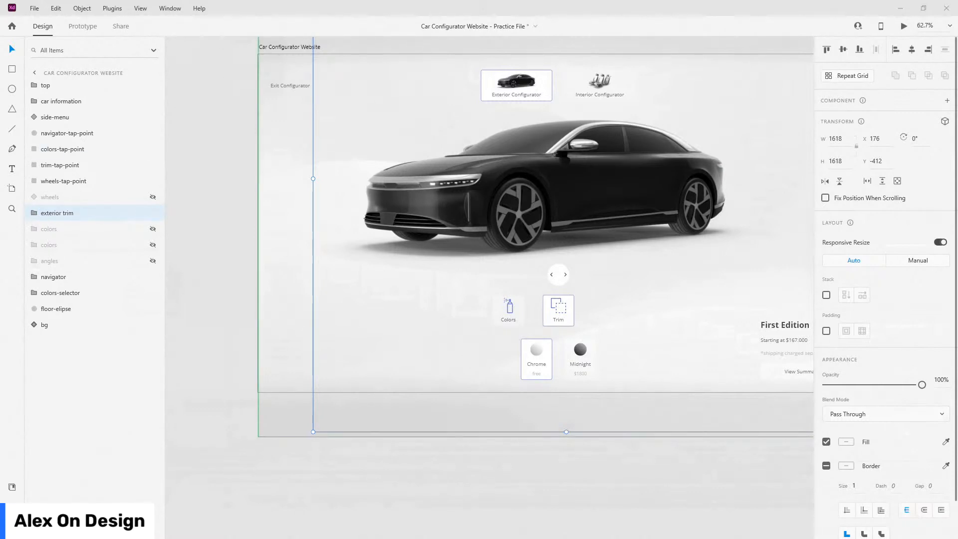
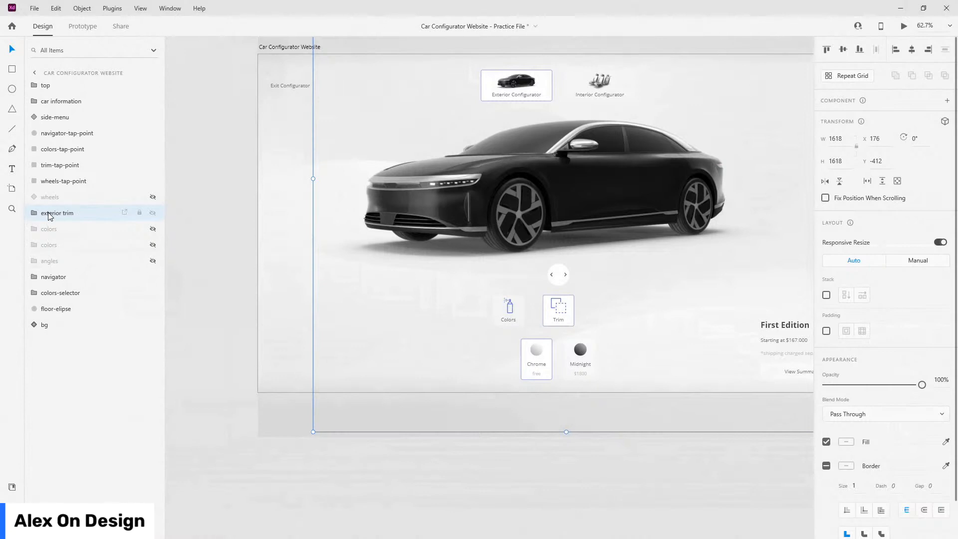
# - Turn the exterior trim group into a component and add a new state named "midnight"
pyautogui.hotkey('ctrl', 'k')
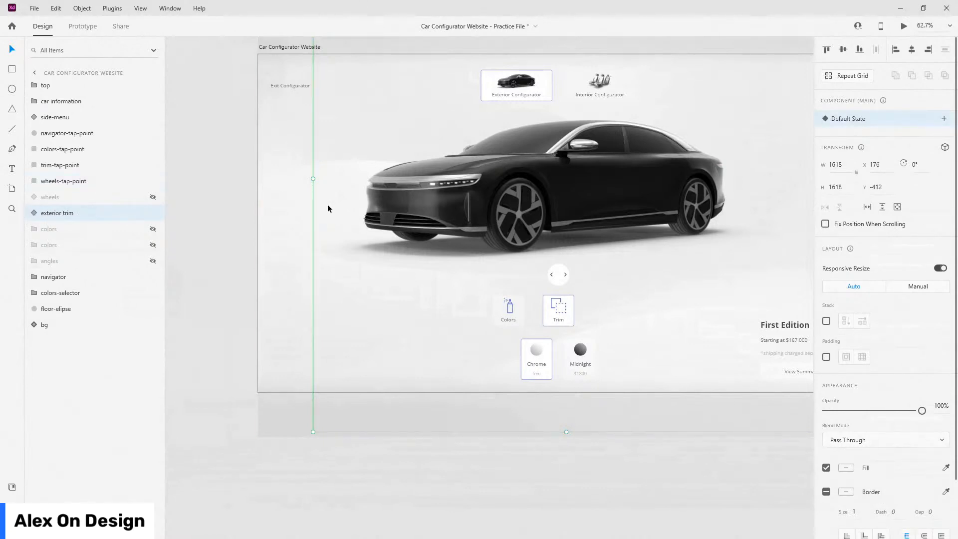
pyautogui.click(943, 118)
pyautogui.click(887, 122)
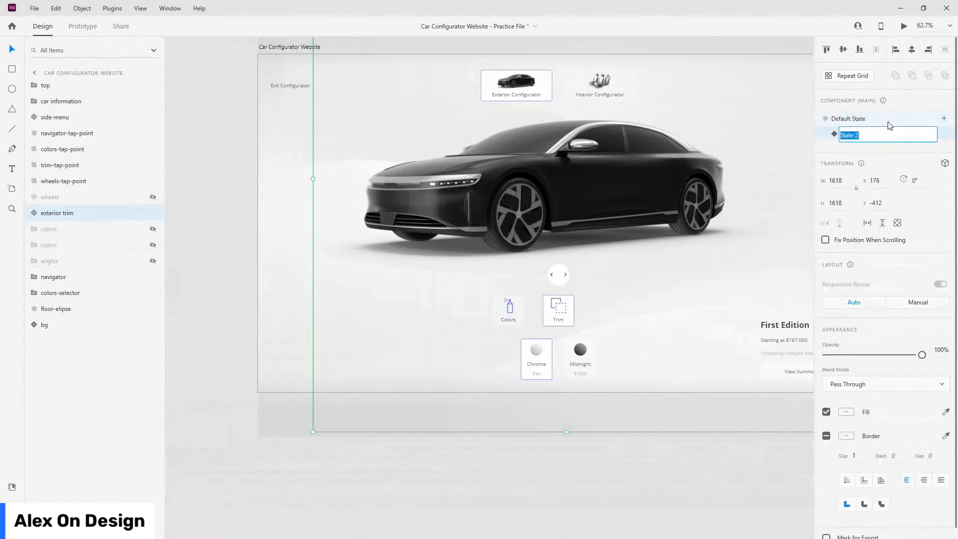
pyautogui.write('midnight')
pyautogui.press('Return')
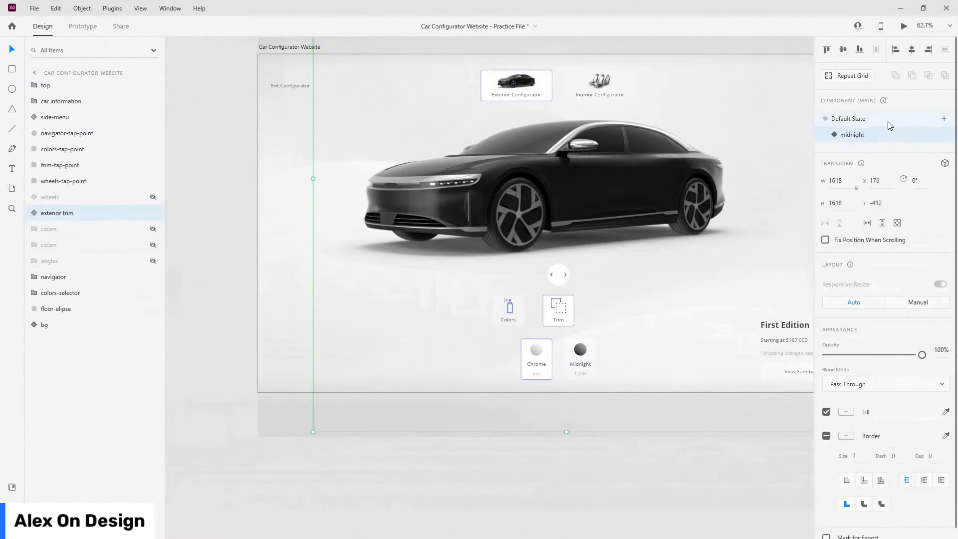
# - In the midnight state, turn off the border of the Chrome option's selector-bg and set its opacity to 30%
pyautogui.scroll(5, 548, 369)
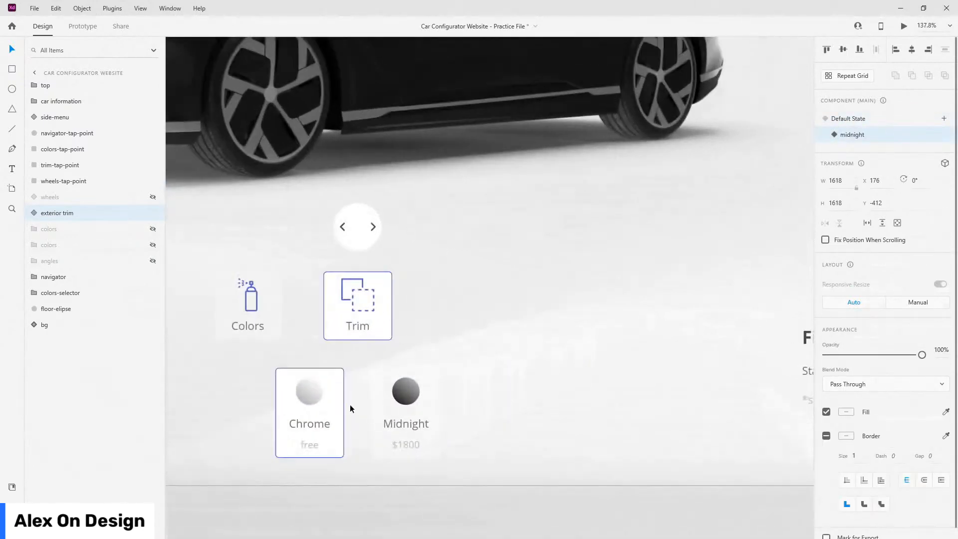
pyautogui.keyDown('ctrl'); pyautogui.click(334, 412); pyautogui.keyUp('ctrl')
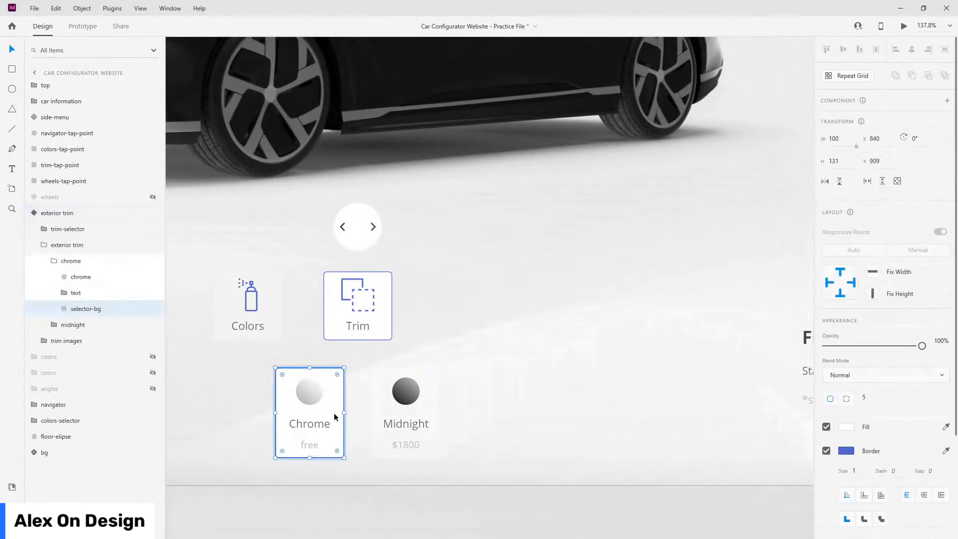
pyautogui.click(826, 451)
pyautogui.press('3')
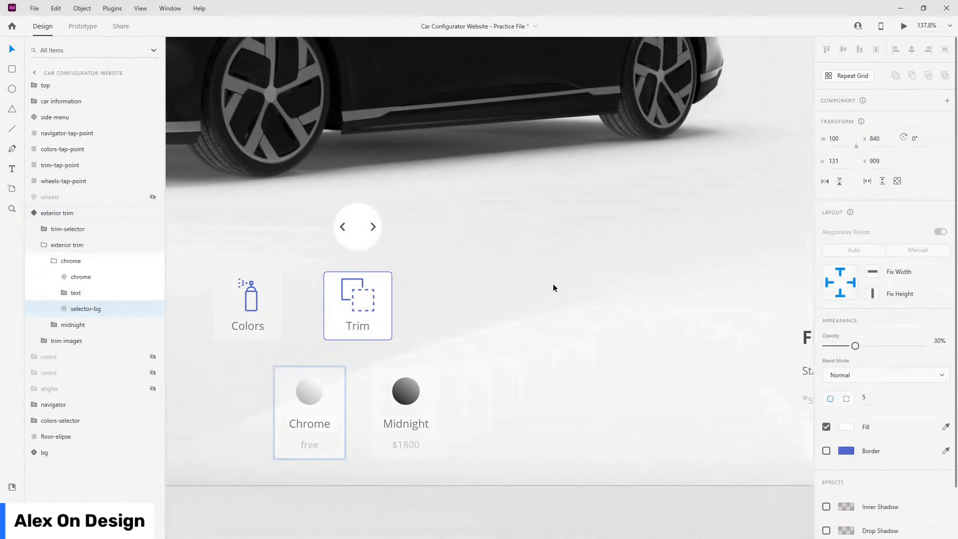
# - Set the Midnight option's selector-bg to 100% opacity and turn on its border, then collapse the option groups in the layer list
pyautogui.keyDown('ctrl'); pyautogui.click(426, 384); pyautogui.keyUp('ctrl')
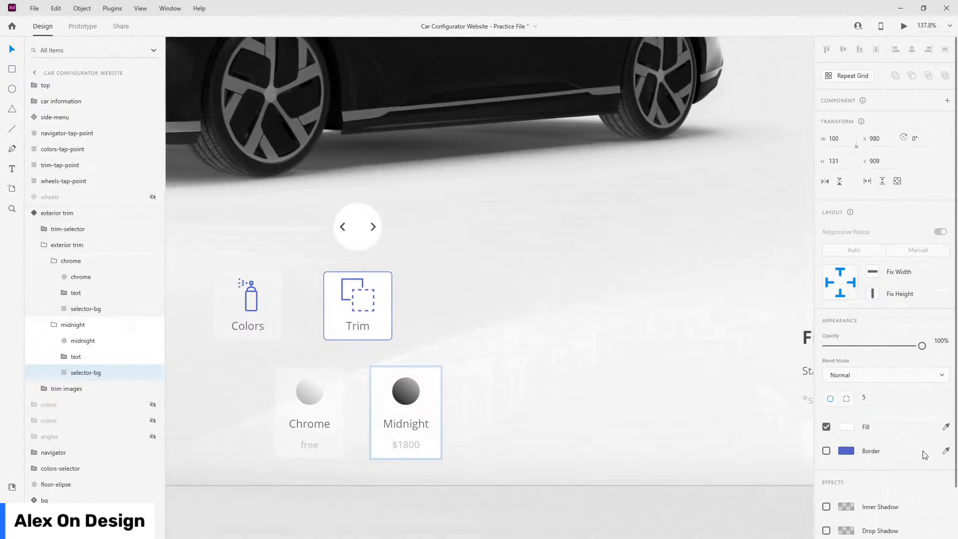
pyautogui.click(826, 451)
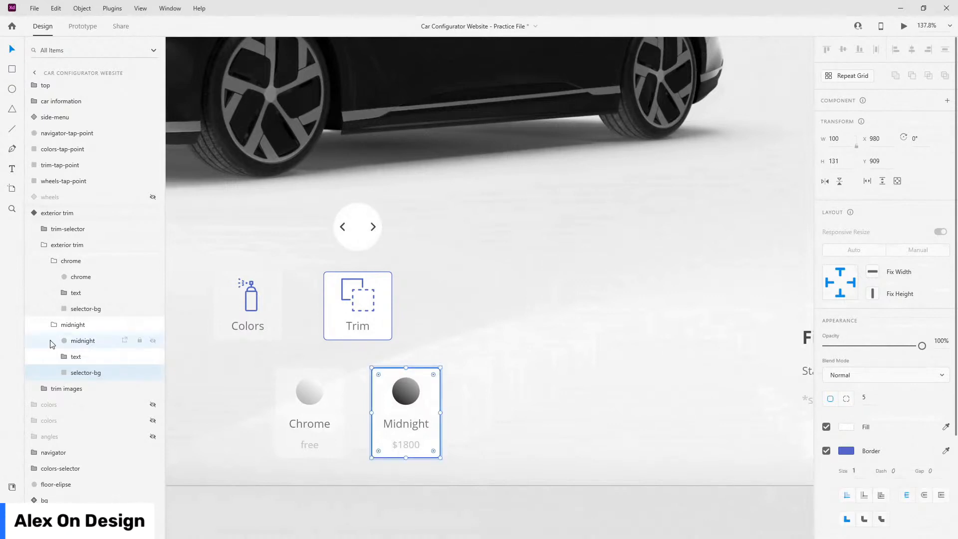
pyautogui.click(53, 324)
pyautogui.click(53, 260)
pyautogui.click(44, 245)
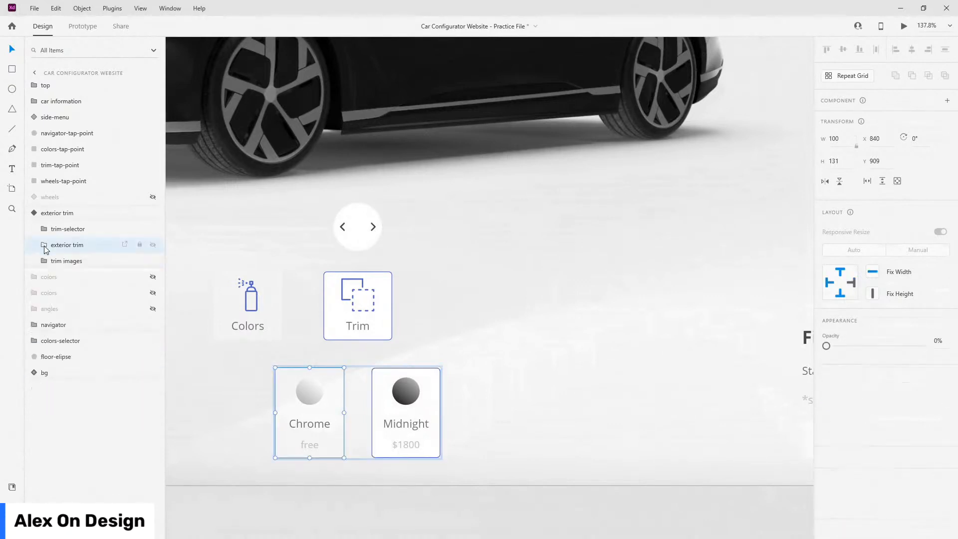
# - For the midnight state, hide the chrome-pack image and show midnight-pack in the trim images group
pyautogui.scroll(-5, 655, 295)
pyautogui.scroll(3, 539, 264)
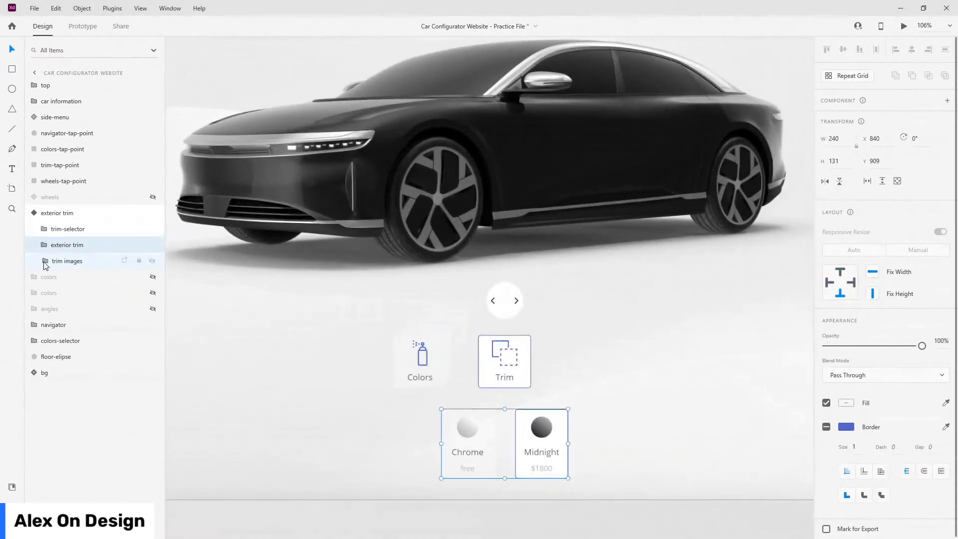
pyautogui.click(44, 260)
pyautogui.click(152, 275)
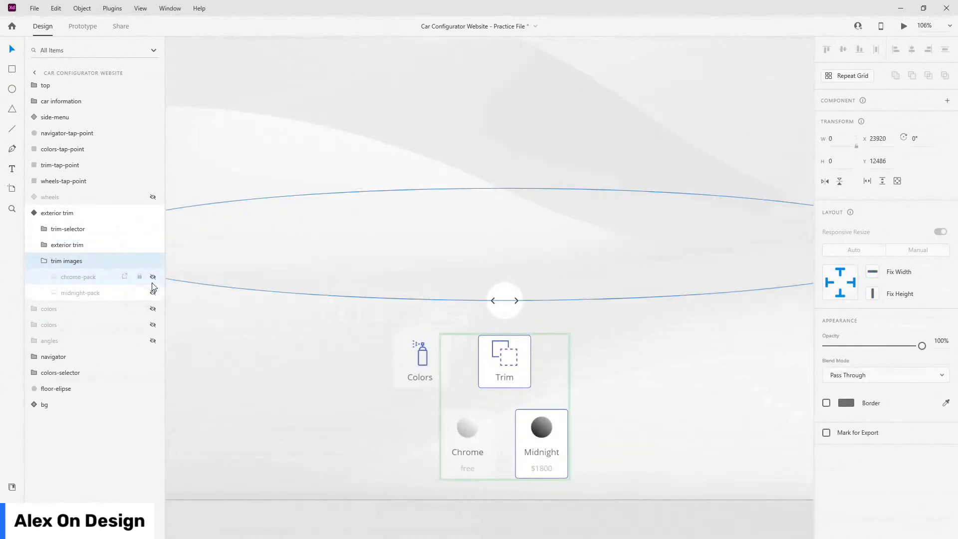
pyautogui.click(153, 292)
pyautogui.scroll(-4, 568, 339)
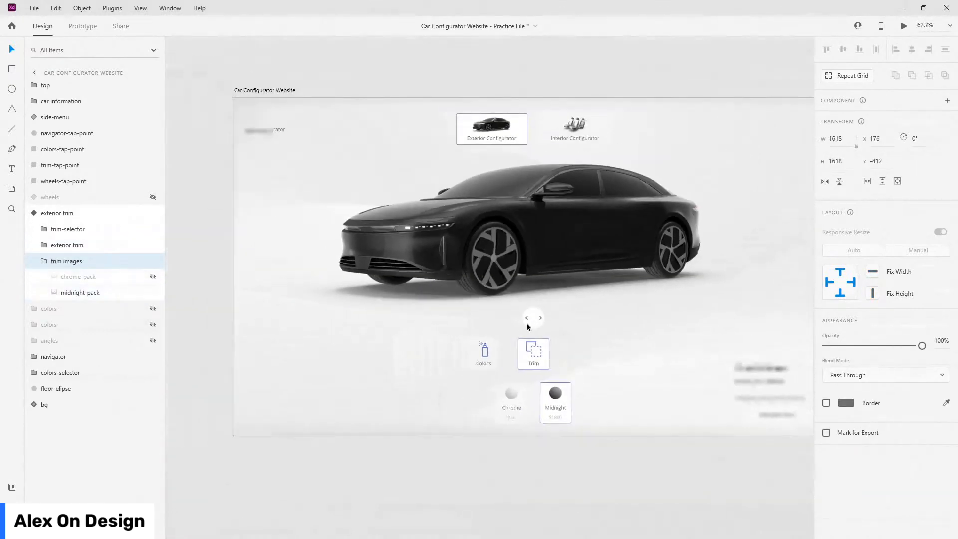
pyautogui.click(44, 259)
pyautogui.click(34, 214)
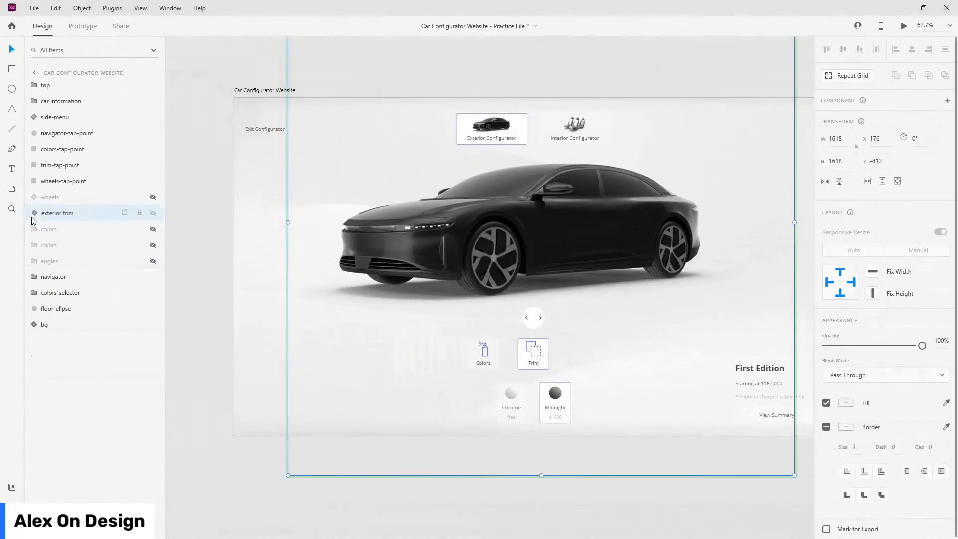
# - In the component's default state, add a tap interaction on the Midnight option that auto-animates to the midnight state
pyautogui.click(895, 119)
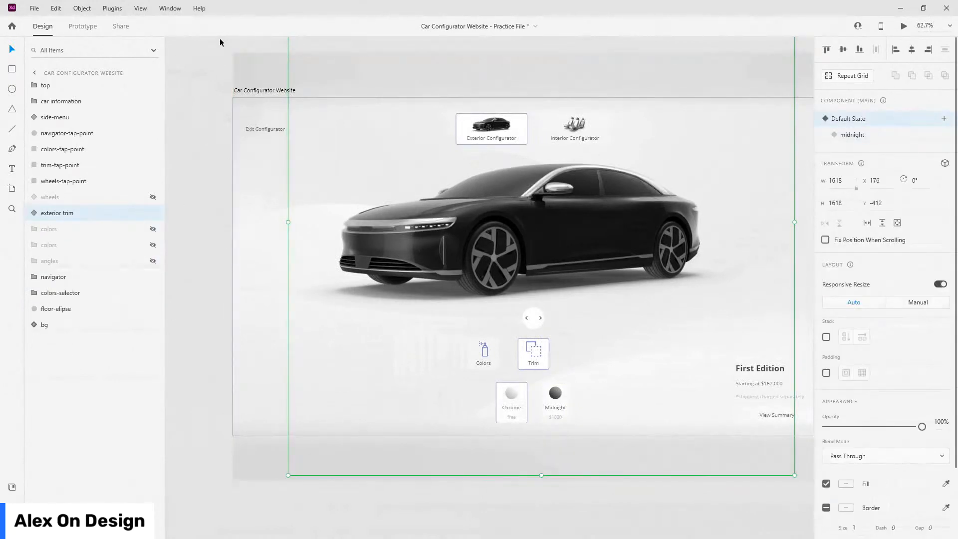
pyautogui.click(82, 26)
pyautogui.scroll(5, 551, 385)
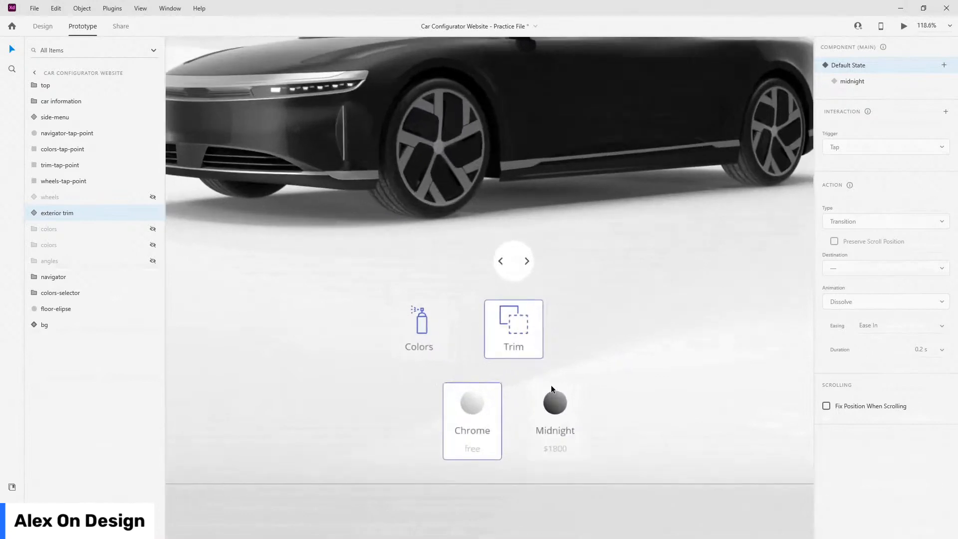
pyautogui.scroll(-3, 550, 384)
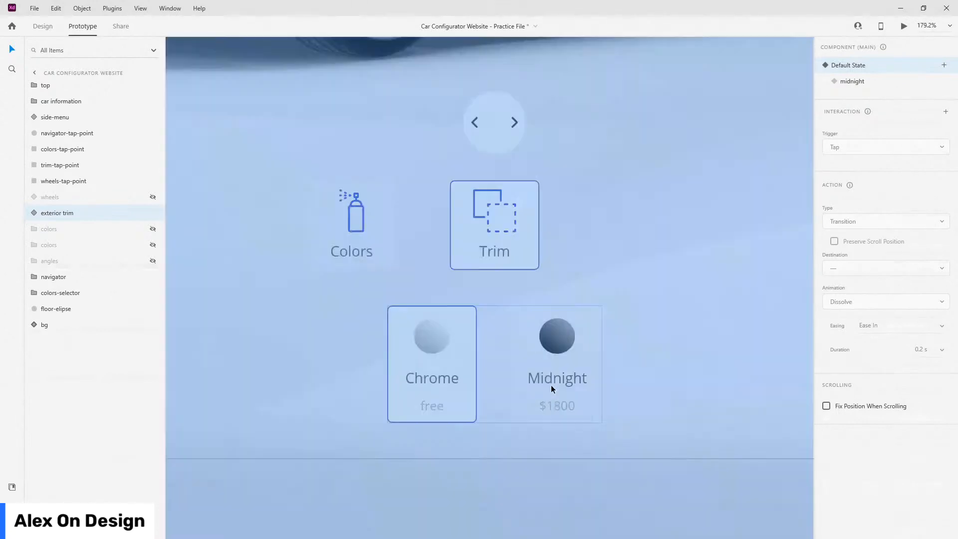
pyautogui.click(570, 323)
pyautogui.doubleClick(572, 323)
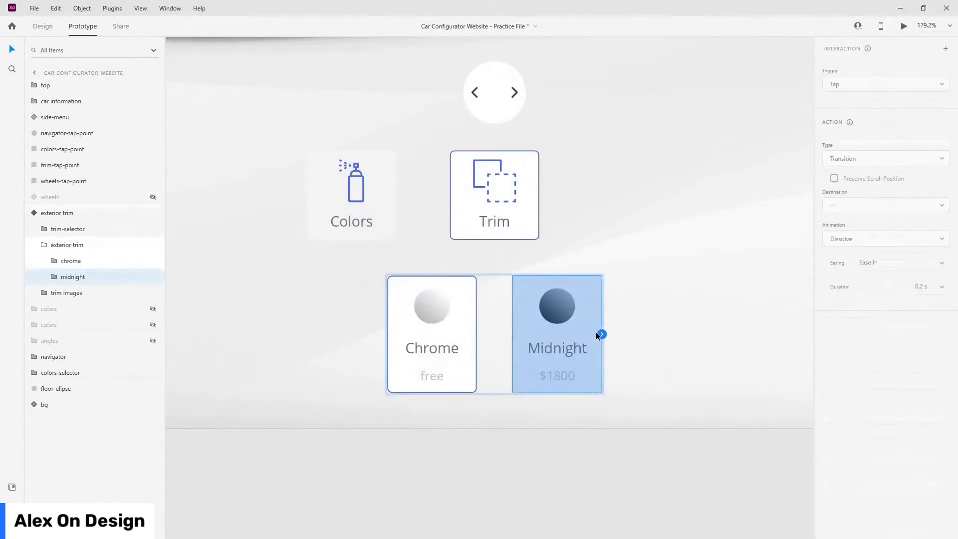
pyautogui.click(601, 335)
pyautogui.click(858, 192)
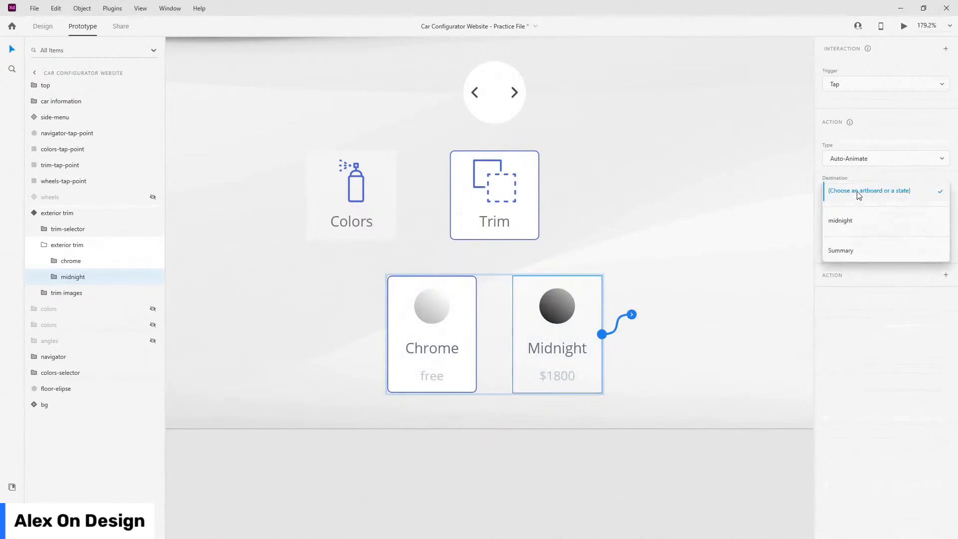
pyautogui.click(857, 221)
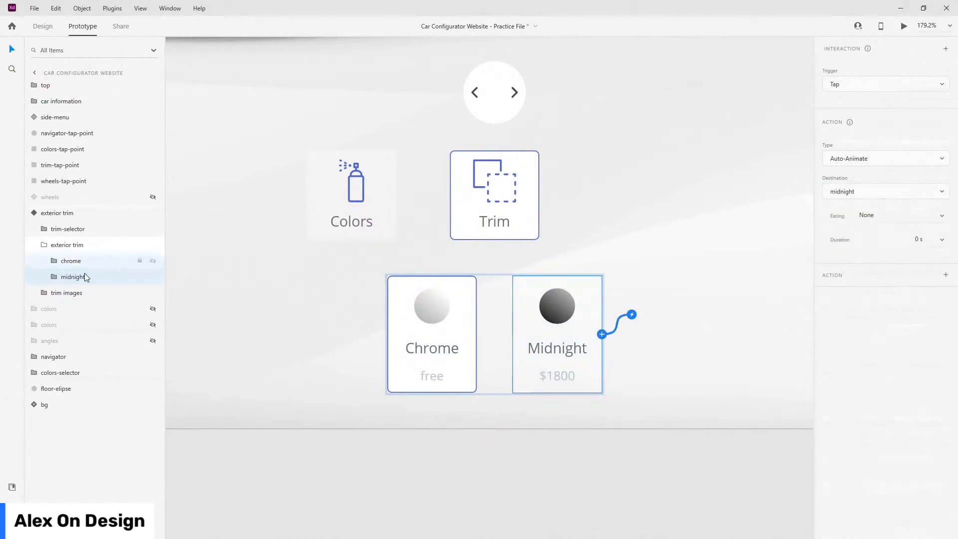
# - In the component's midnight state, add a tap interaction on the Chrome option that auto-animates to Default State
pyautogui.click(43, 244)
pyautogui.click(37, 212)
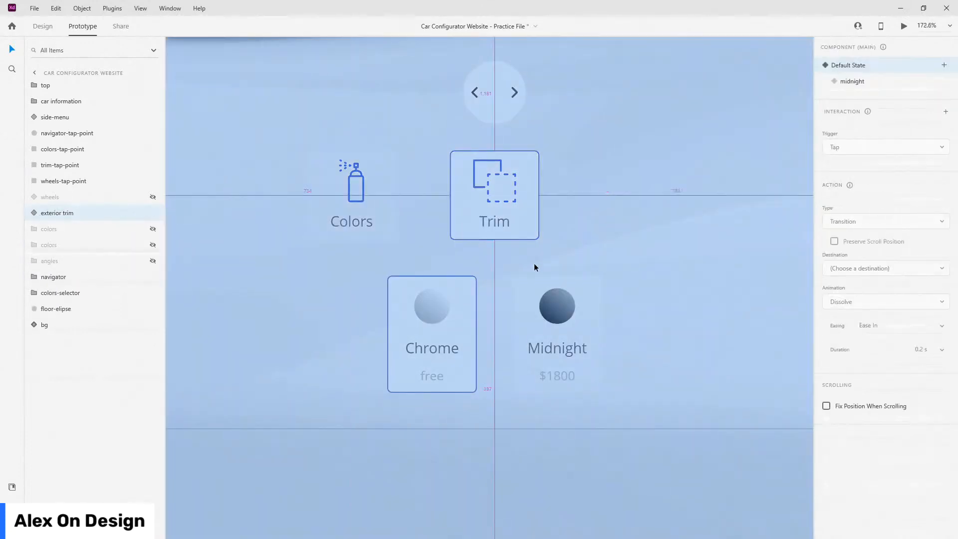
pyautogui.scroll(-5, 573, 279)
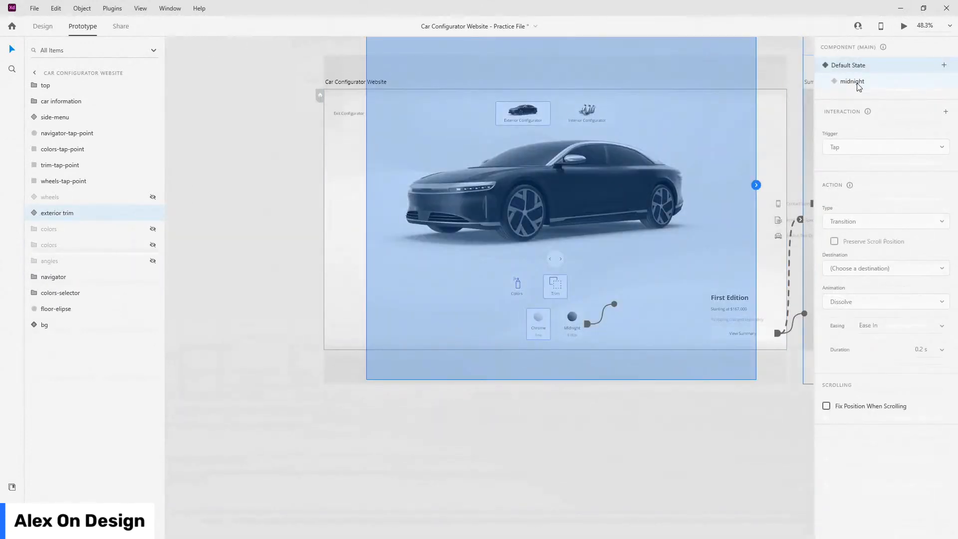
pyautogui.scroll(3, 558, 322)
pyautogui.doubleClick(573, 302)
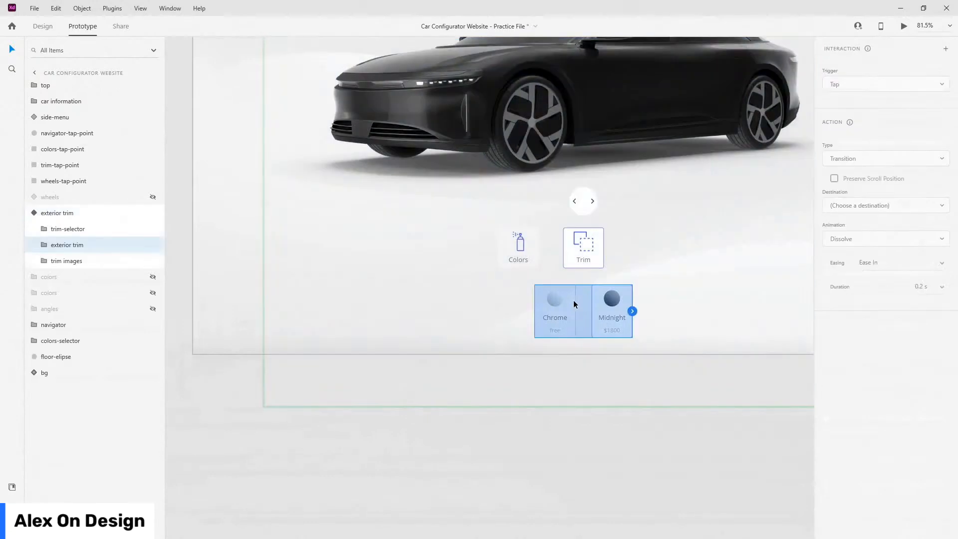
pyautogui.doubleClick(574, 306)
pyautogui.moveTo(576, 311); pyautogui.dragTo(606, 298)
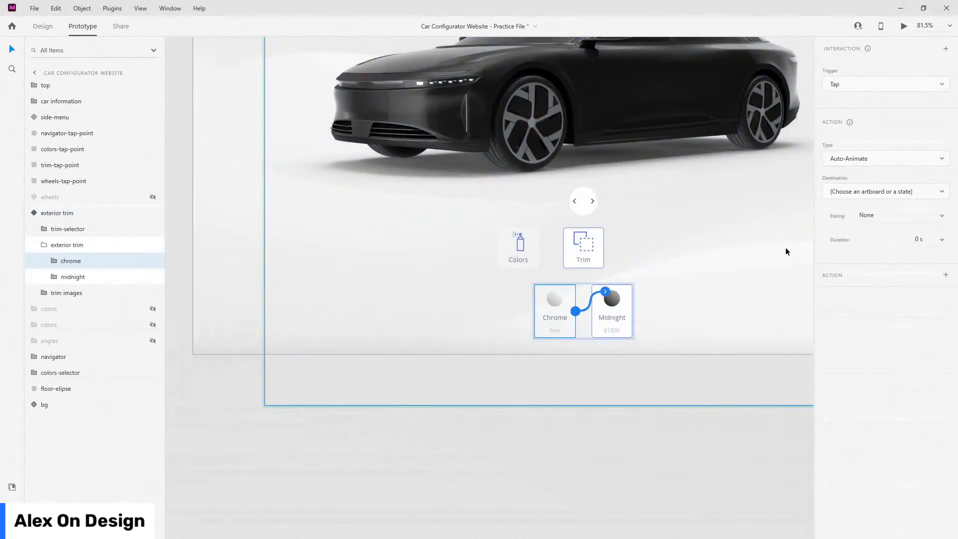
pyautogui.click(848, 192)
pyautogui.click(850, 216)
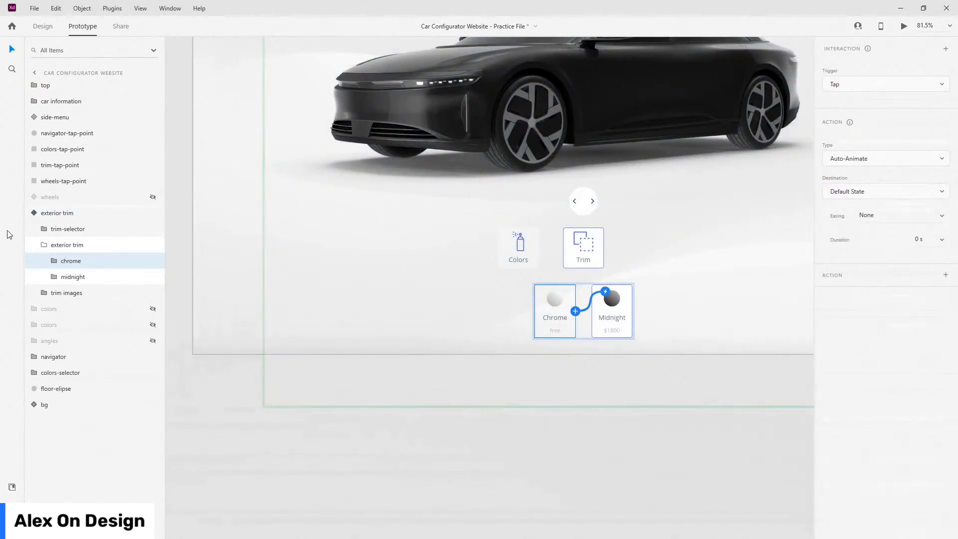
# - Return the exterior trim component to its default state and preview the prototype, alternating between the Midnight and Chrome options
pyautogui.click(45, 245)
pyautogui.click(56, 213)
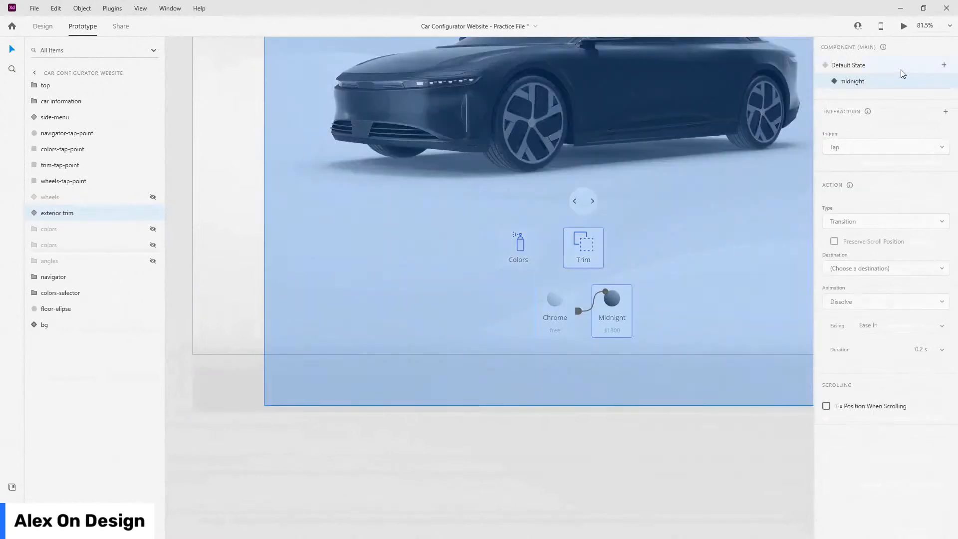
pyautogui.hotkey('ctrl', 'Return')
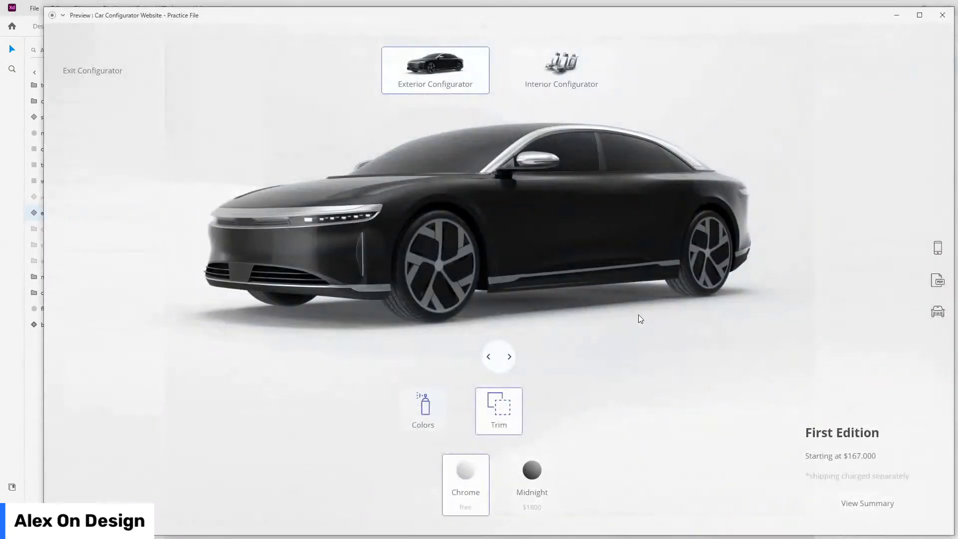
pyautogui.click(542, 484)
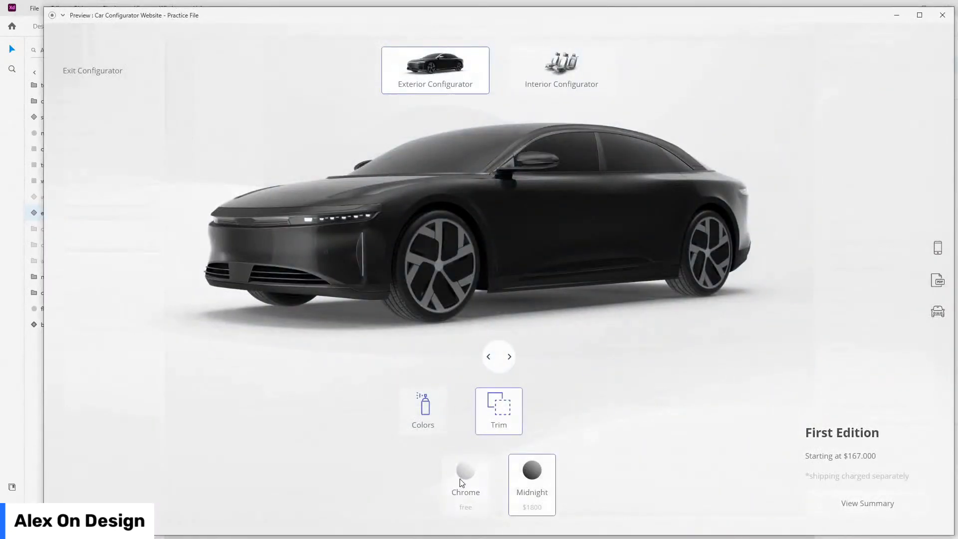
pyautogui.click(463, 478)
pyautogui.click(538, 484)
pyautogui.click(466, 487)
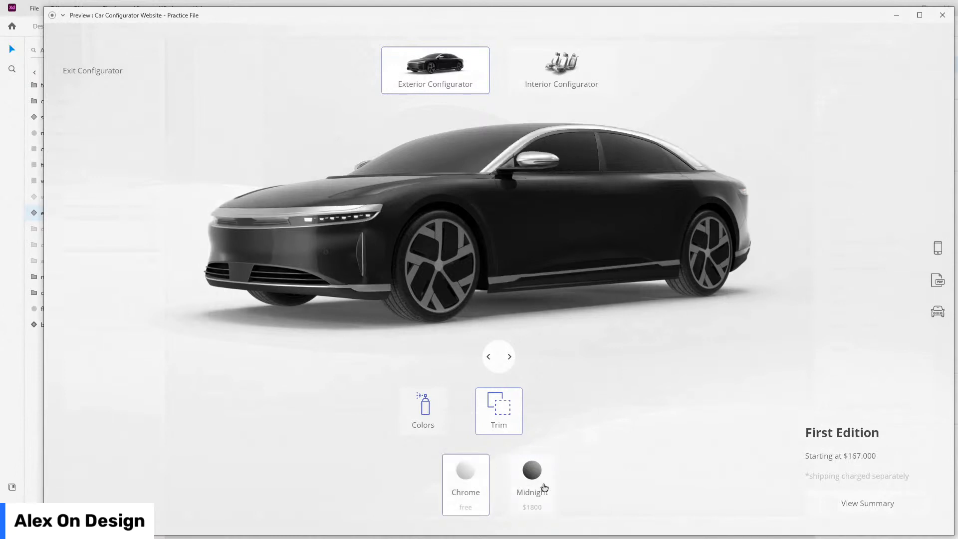
pyautogui.click(543, 488)
pyautogui.click(472, 485)
pyautogui.click(943, 15)
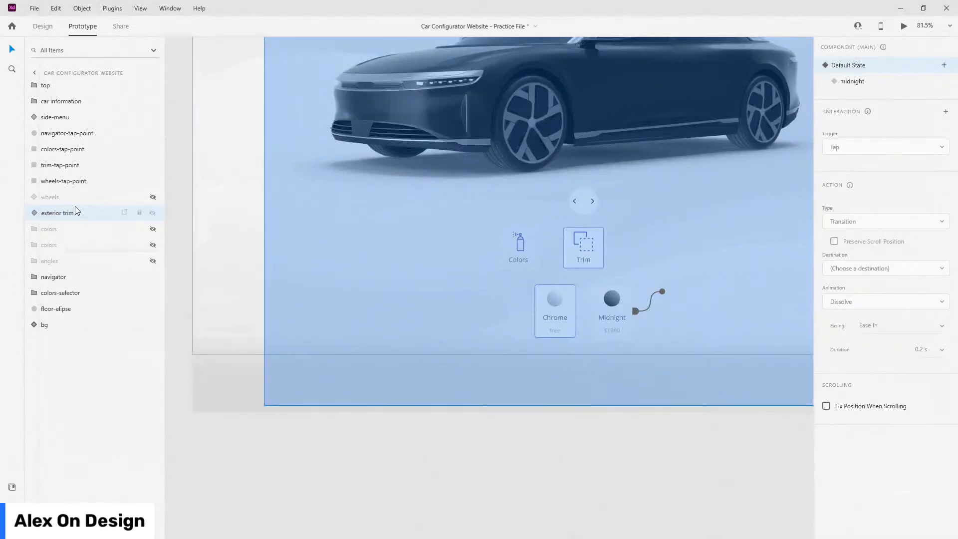
# - Hide the exterior trim component in design mode and move the colors-selector group directly above the colors groups in the layer order
pyautogui.click(43, 26)
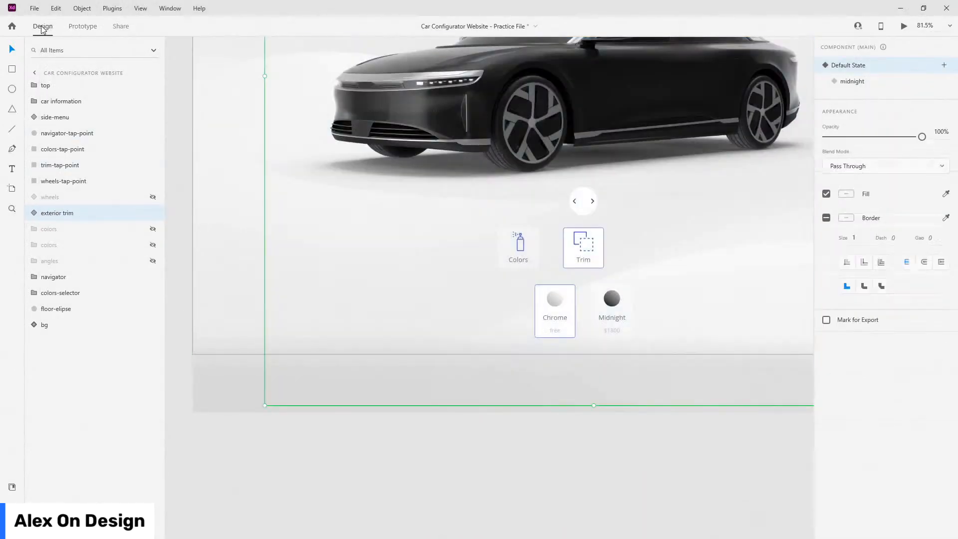
pyautogui.scroll(-3, 357, 224)
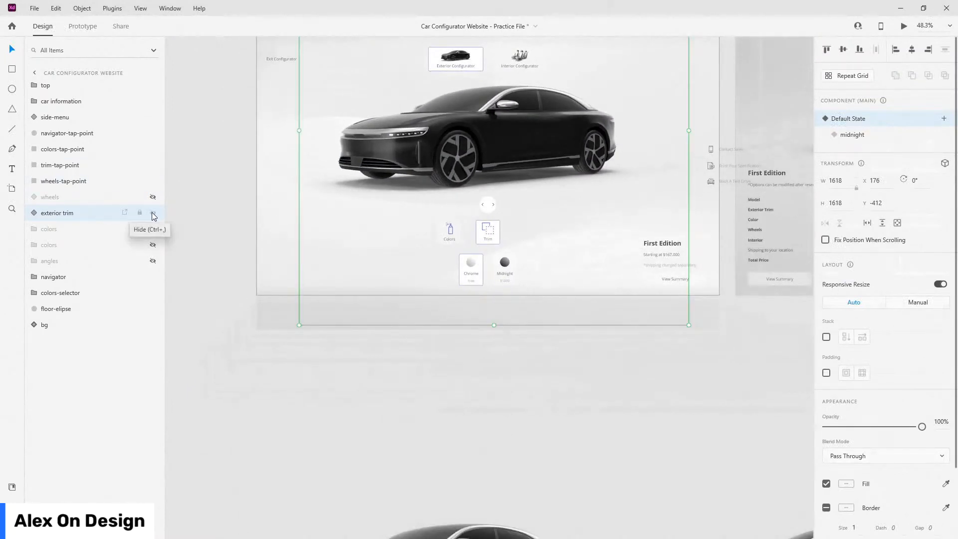
pyautogui.click(152, 213)
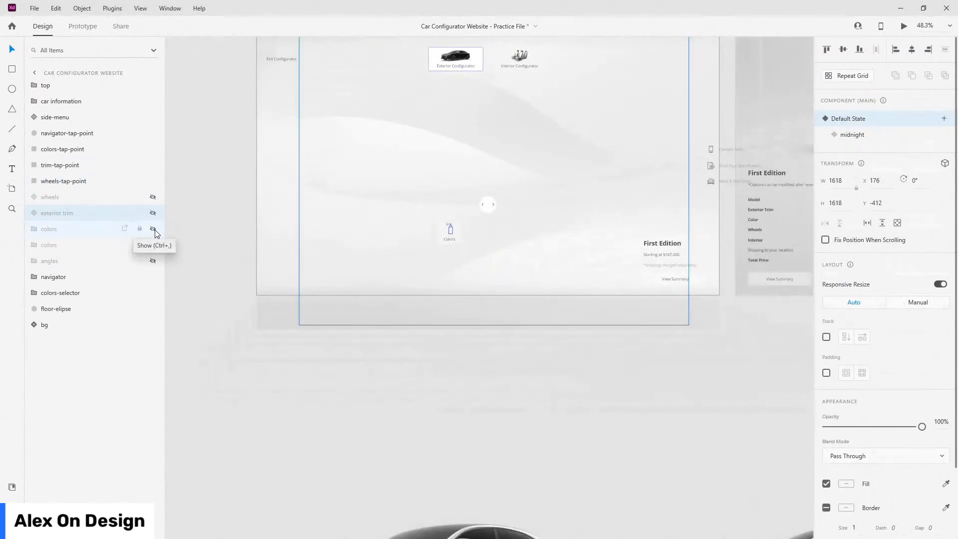
pyautogui.click(73, 292)
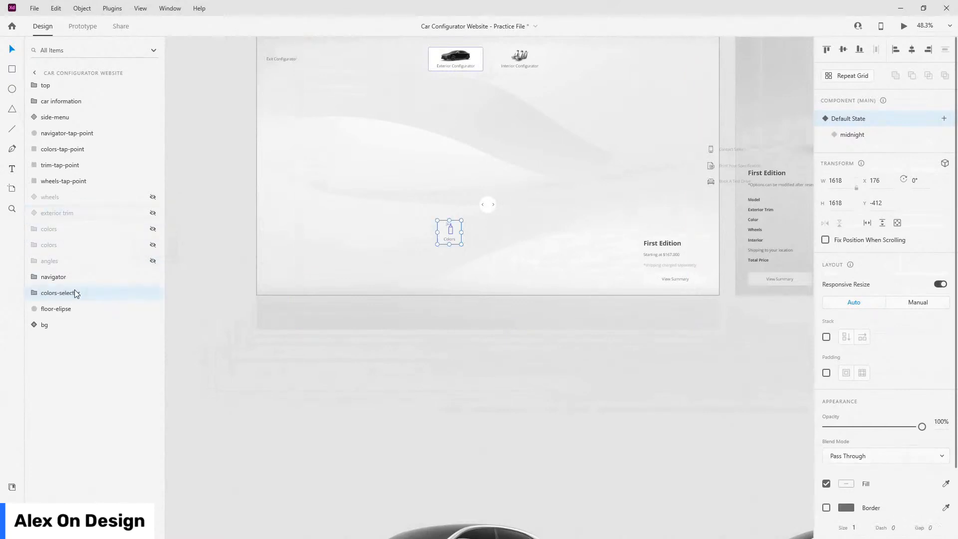
pyautogui.moveTo(74, 292); pyautogui.dragTo(81, 221)
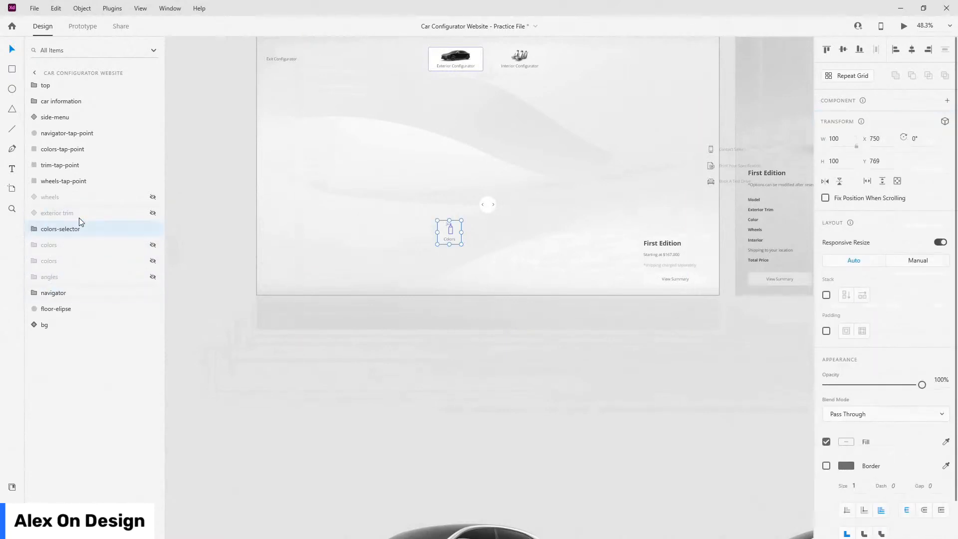
# - Unhide both colors groups and rename the group holding the car images as car colors
pyautogui.click(153, 245)
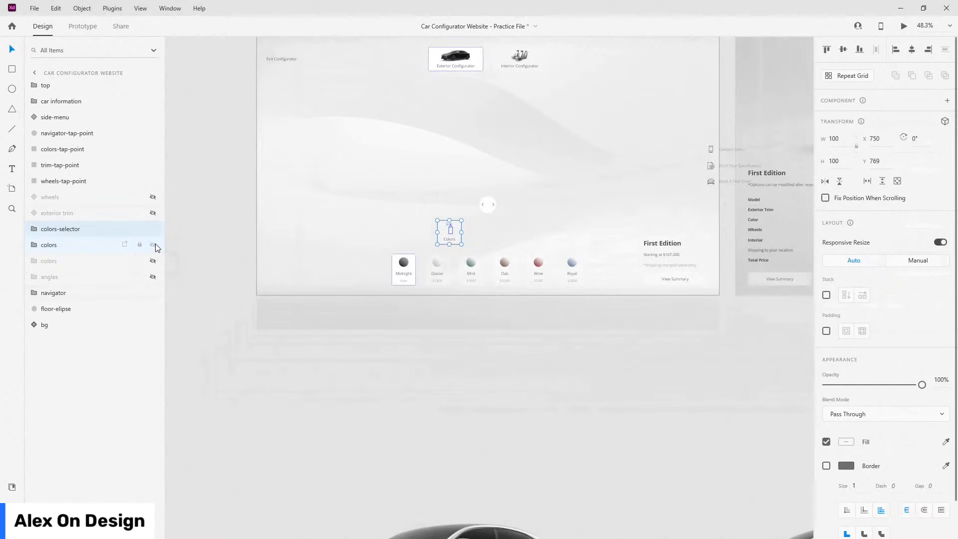
pyautogui.click(152, 261)
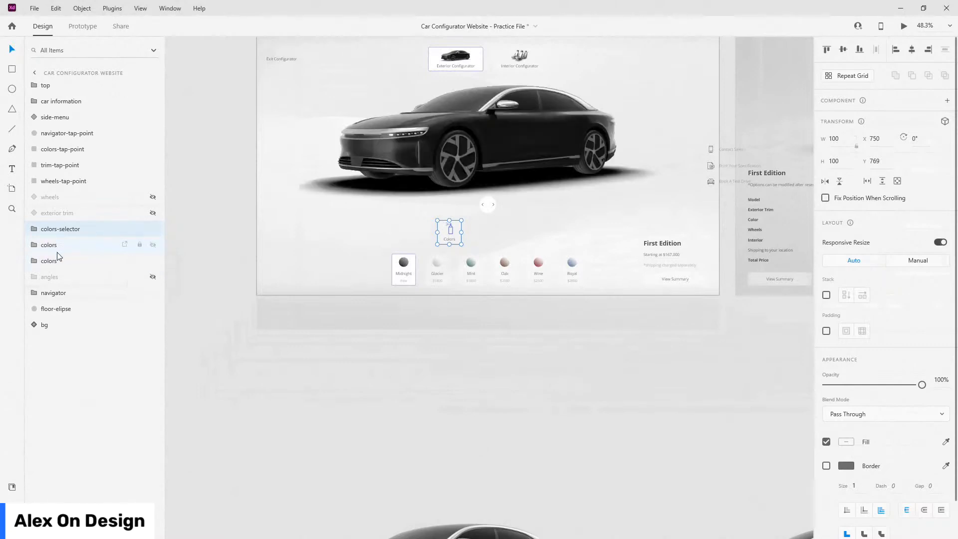
pyautogui.doubleClick(53, 260)
pyautogui.click(55, 261)
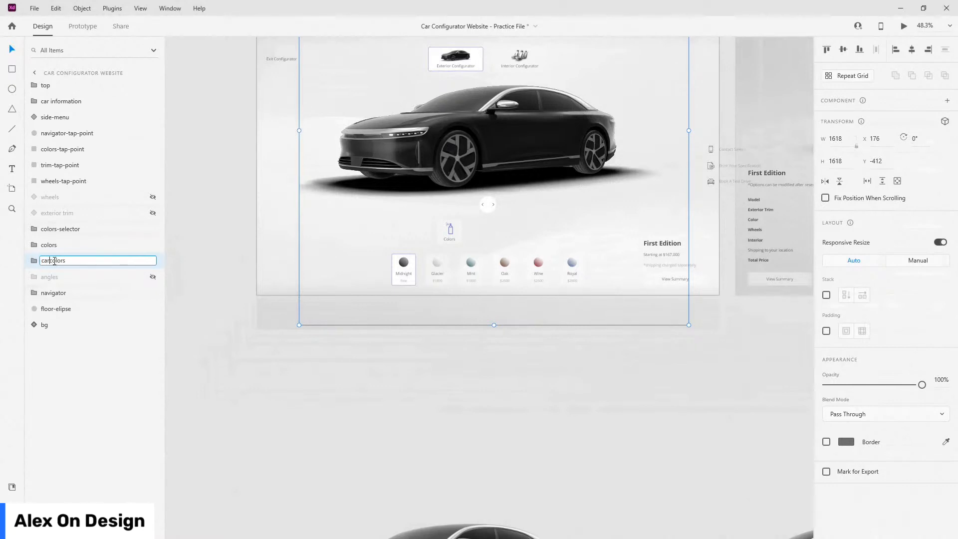
pyautogui.write('car')
pyautogui.press('Return')
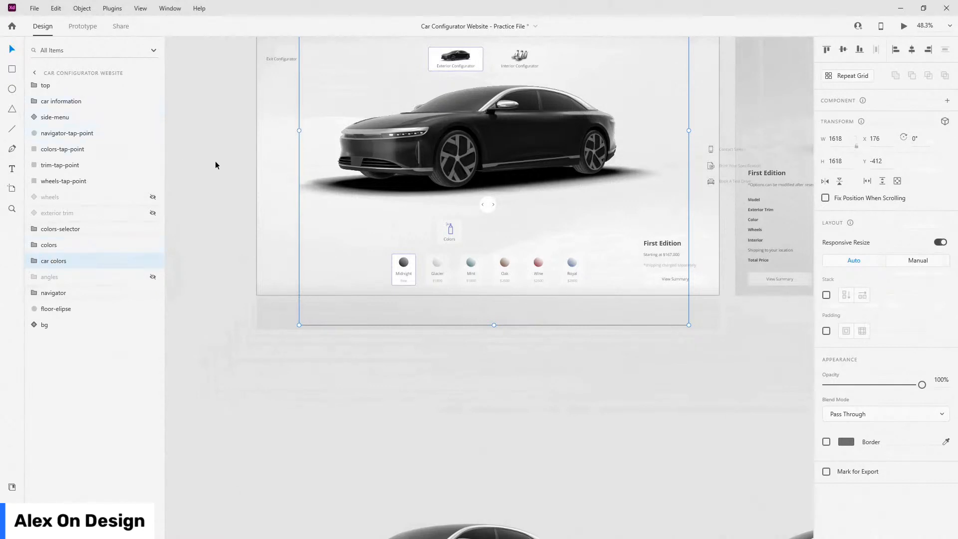
# - In the car colors group, hide the glacier white, mint green, oak brown, red wine and royal blue images, keeping midnight black shown
pyautogui.scroll(3, 504, 293)
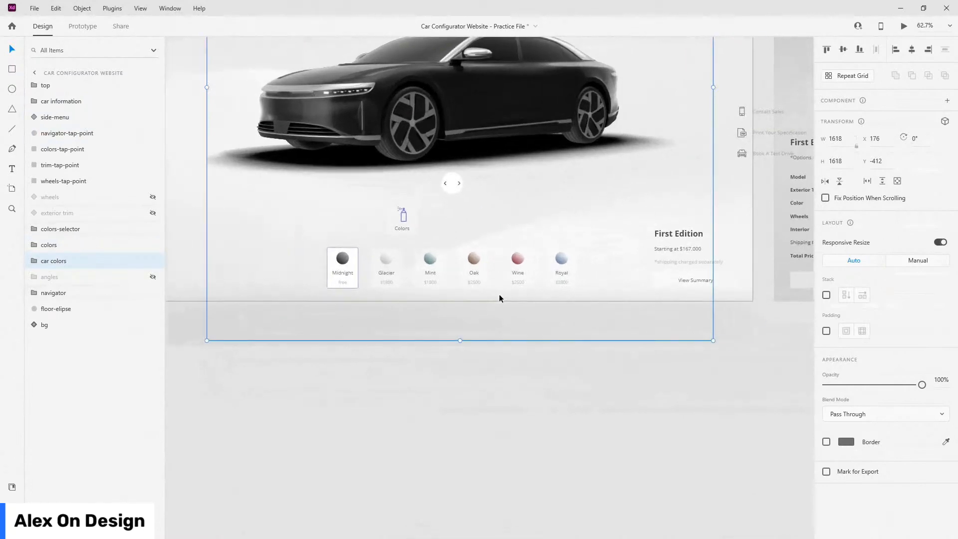
pyautogui.scroll(3, 397, 284)
pyautogui.scroll(2, 396, 283)
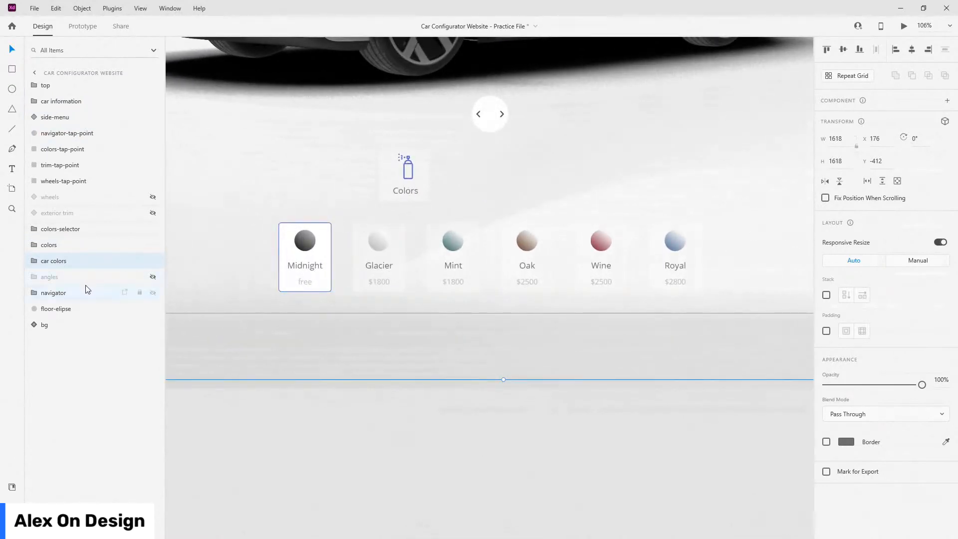
pyautogui.click(34, 261)
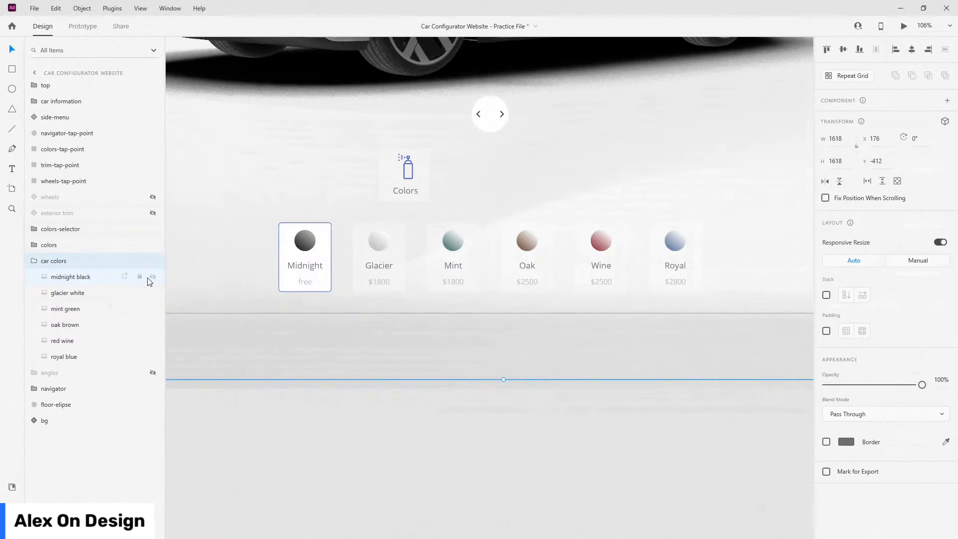
pyautogui.scroll(-3, 434, 299)
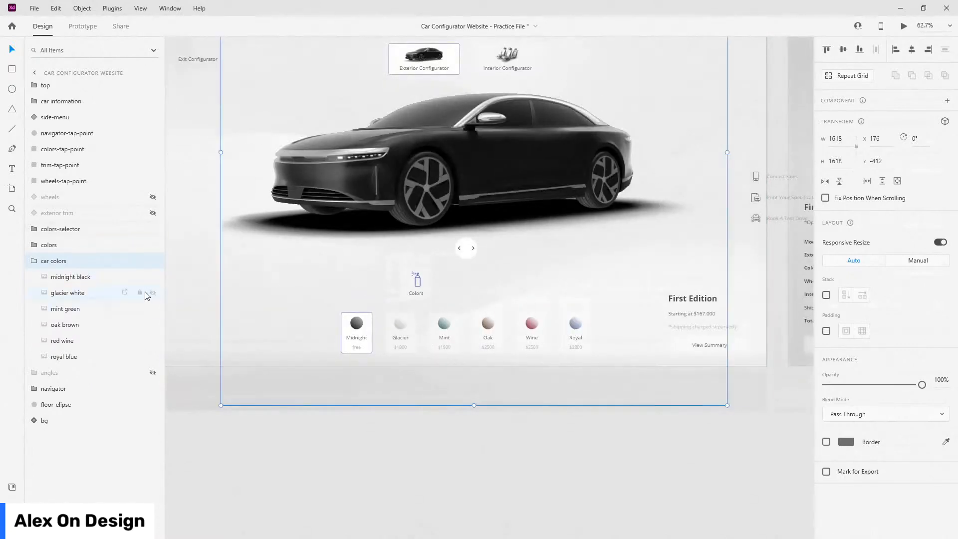
pyautogui.click(153, 293)
pyautogui.click(153, 308)
pyautogui.click(153, 324)
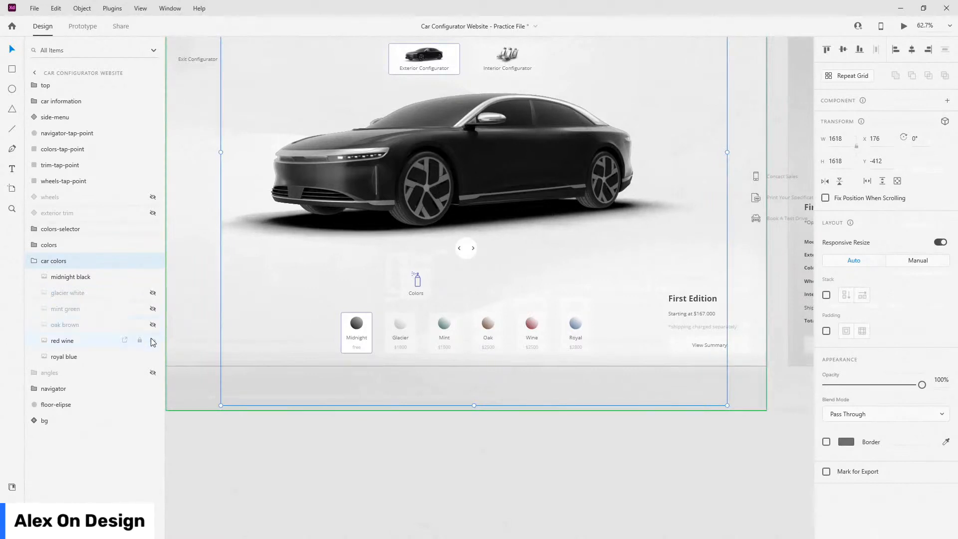
pyautogui.click(153, 340)
pyautogui.click(152, 355)
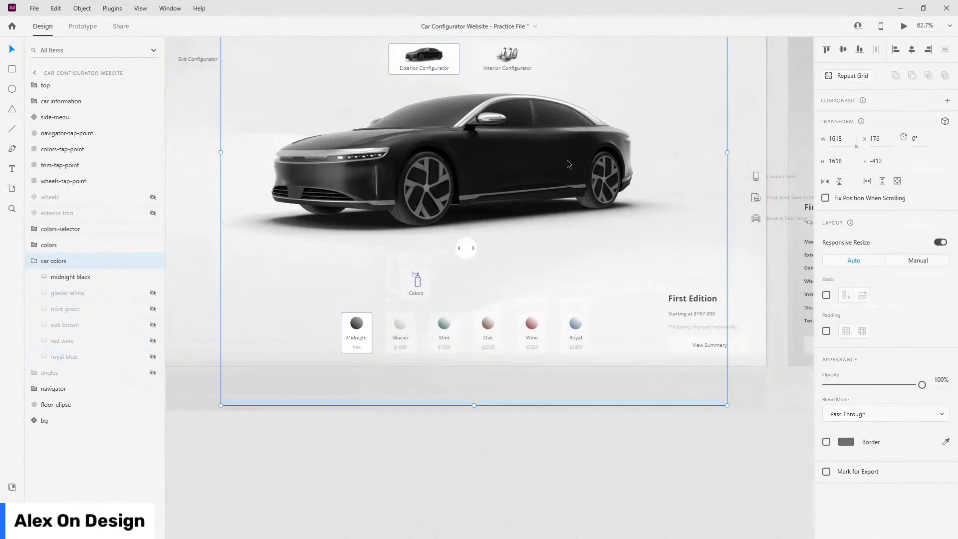
pyautogui.scroll(4, 424, 196)
pyautogui.scroll(-4, 483, 228)
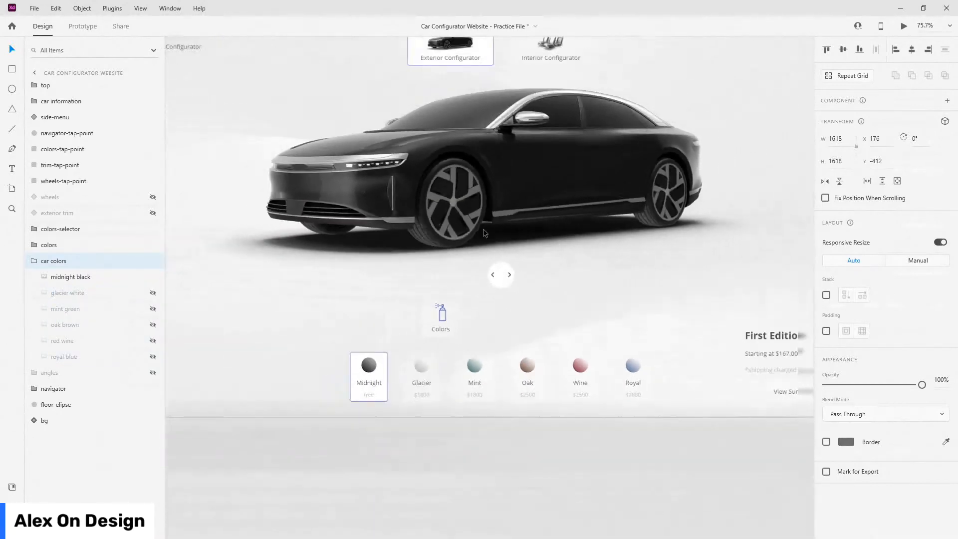
pyautogui.click(32, 262)
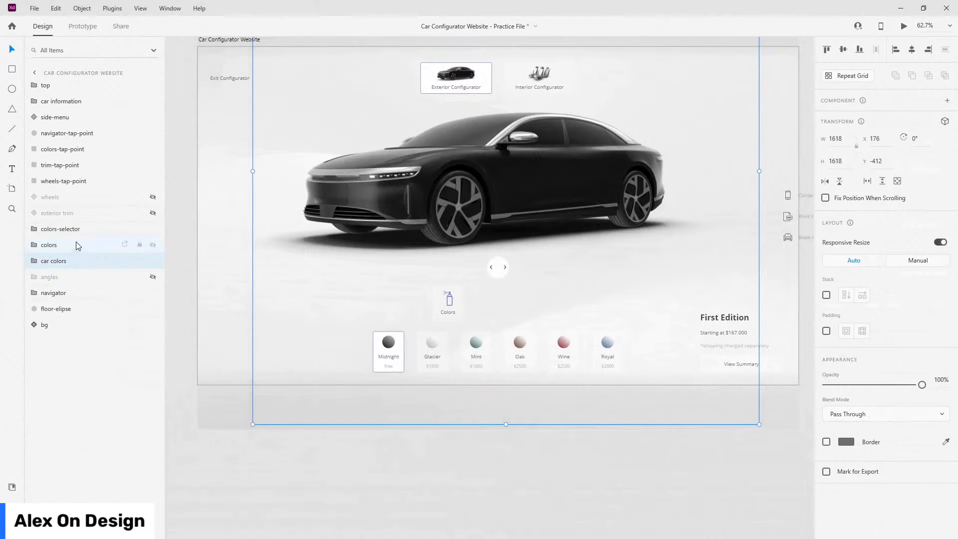
# - Rename the car colors group as car color image
pyautogui.click(75, 228)
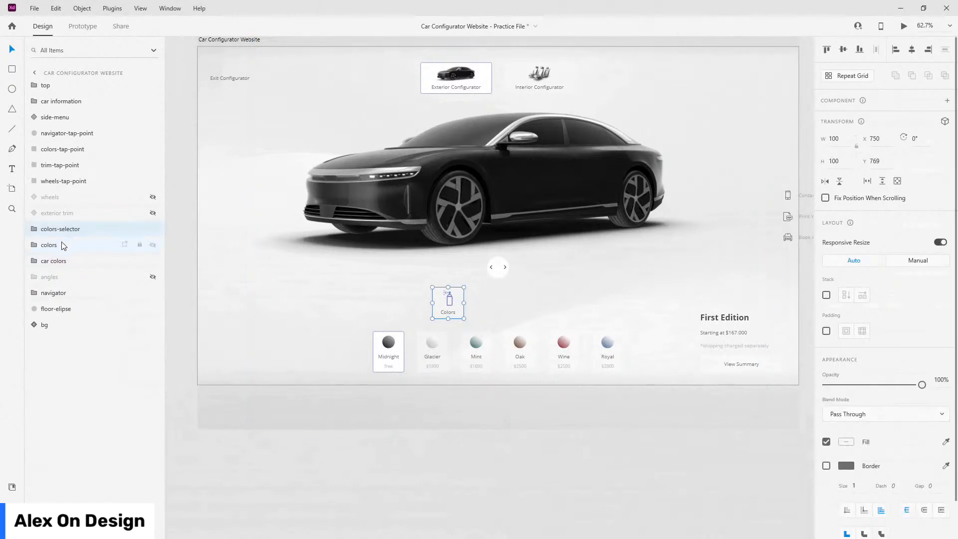
pyautogui.click(53, 260)
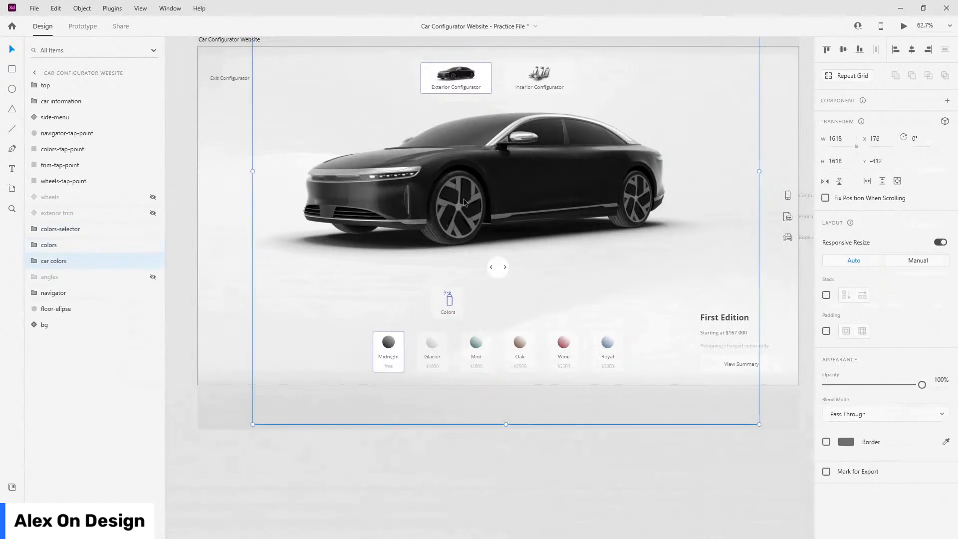
pyautogui.keyDown('shift'); pyautogui.click(67, 232); pyautogui.keyUp('shift')
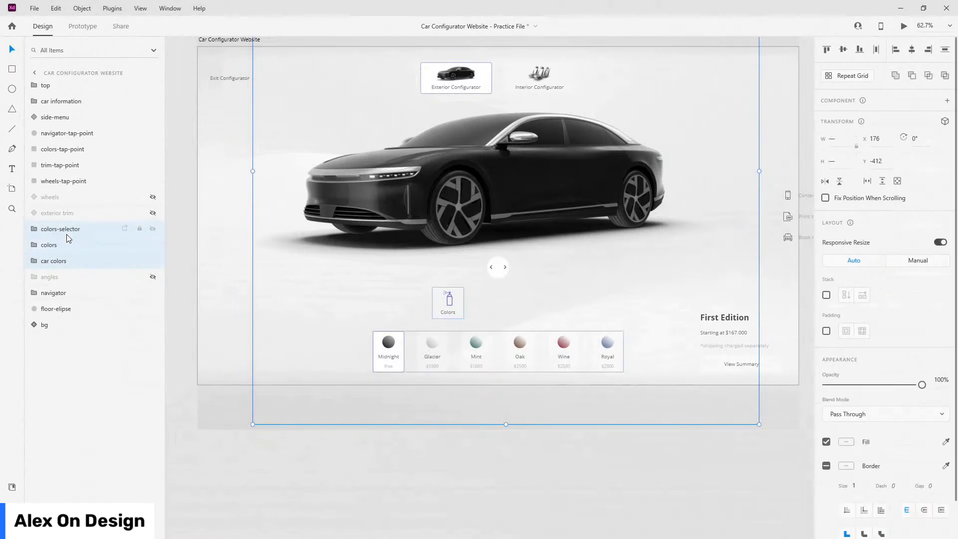
pyautogui.doubleClick(52, 262)
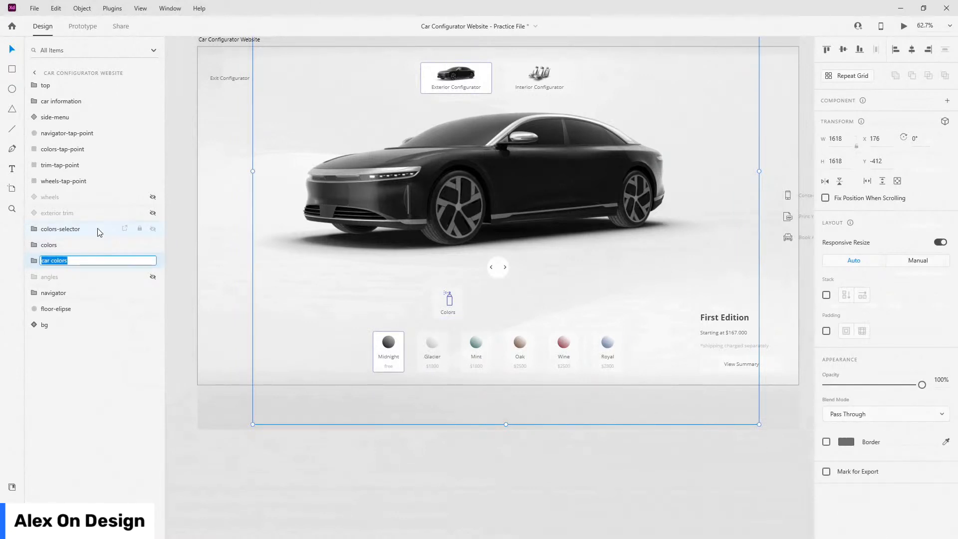
pyautogui.write('c')
pyautogui.write('olo')
pyautogui.write('card')
pyautogui.press('BackSpace')
pyautogui.press('Return')
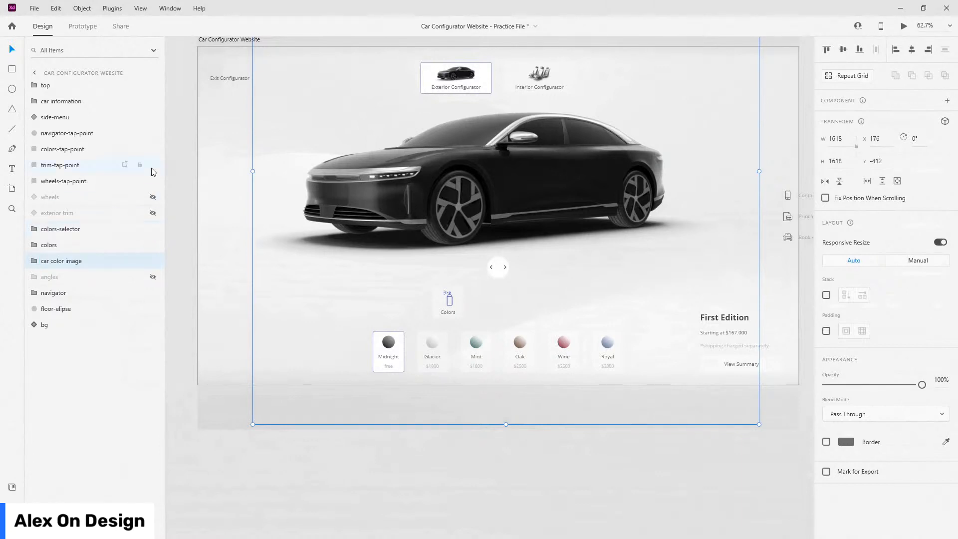
# - Group colors-selector, colors and car color image into one group named colors and convert it into a component
pyautogui.keyDown('shift'); pyautogui.click(73, 230); pyautogui.keyUp('shift')
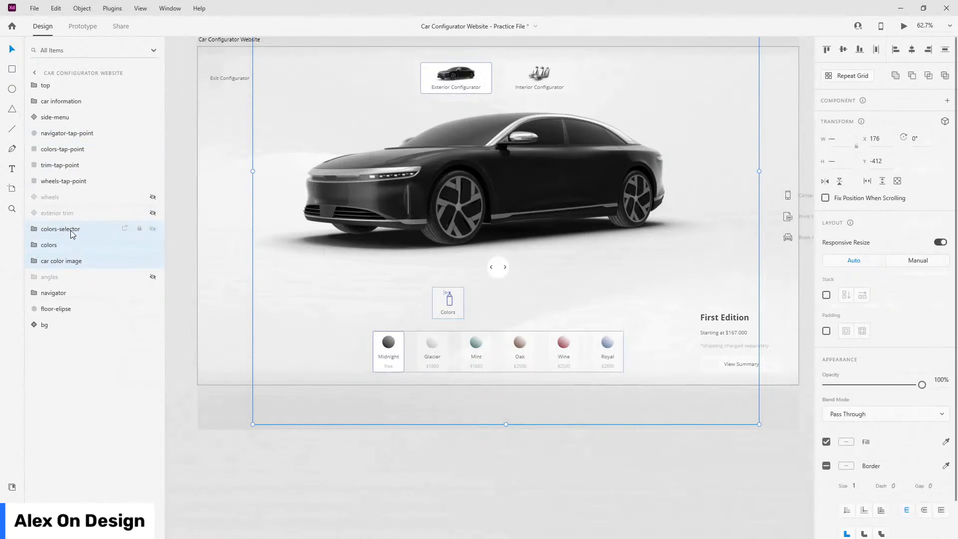
pyautogui.hotkey('ctrl', 'g')
pyautogui.doubleClick(51, 228)
pyautogui.write('colors')
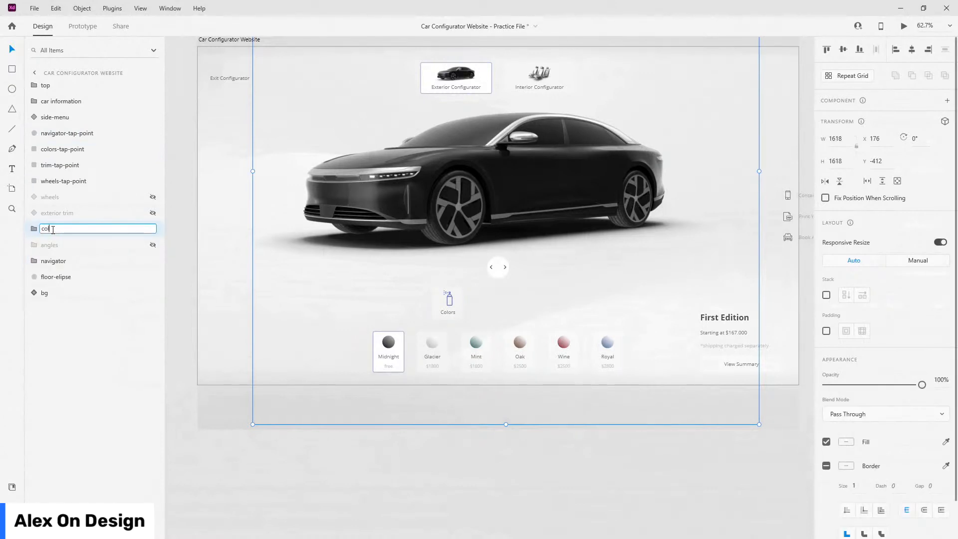
pyautogui.press('Return')
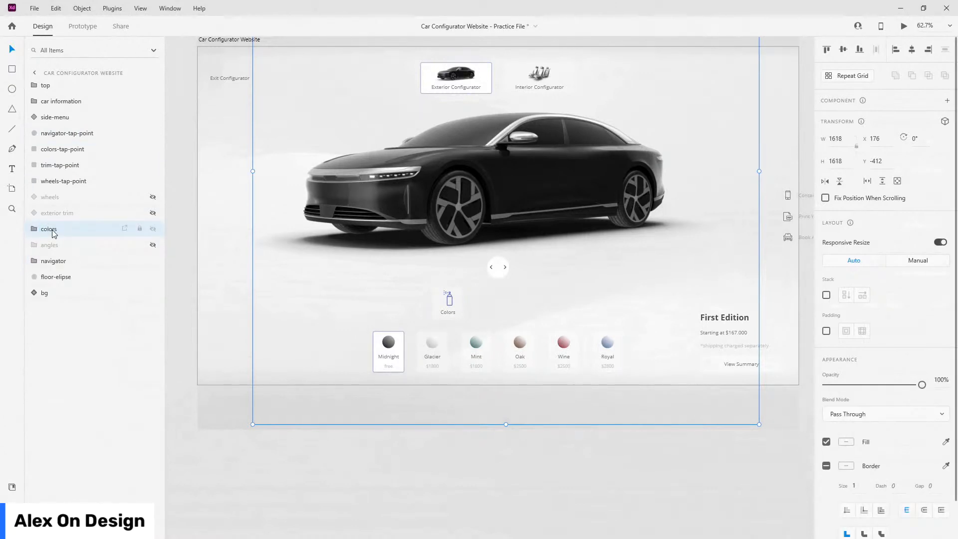
pyautogui.hotkey('ctrl', 'k')
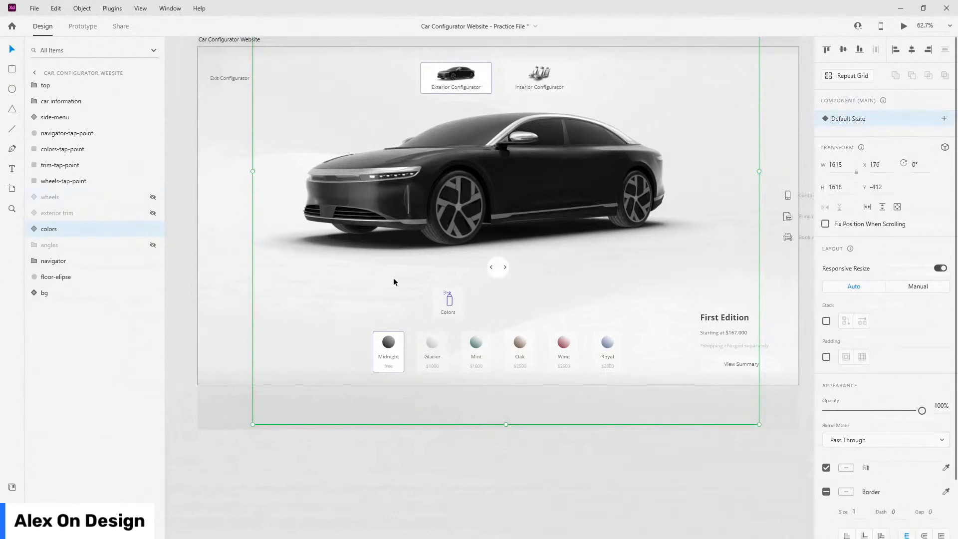
# - In the colors component's default state, set the colors-selector's selector-bg to 100% opacity and enable its border
pyautogui.scroll(5, 452, 295)
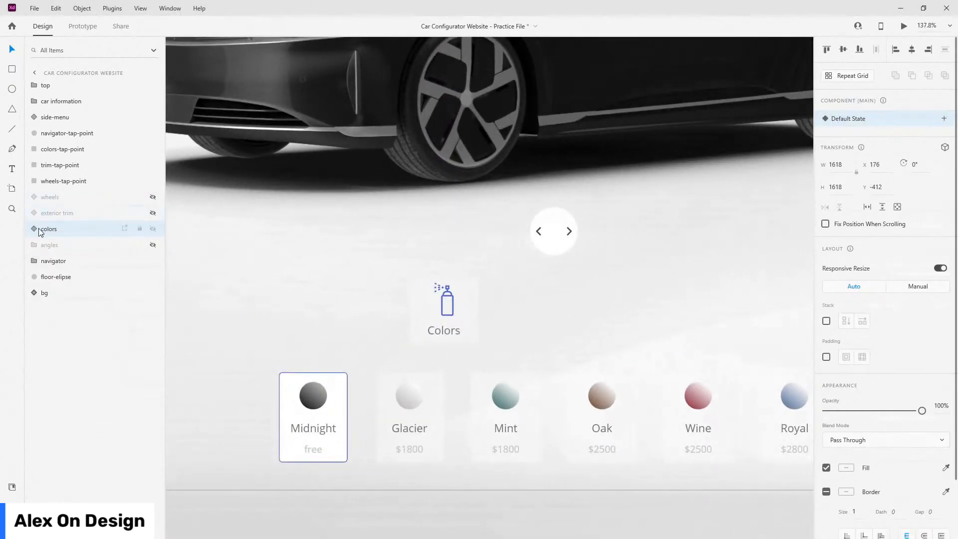
pyautogui.click(35, 229)
pyautogui.click(61, 247)
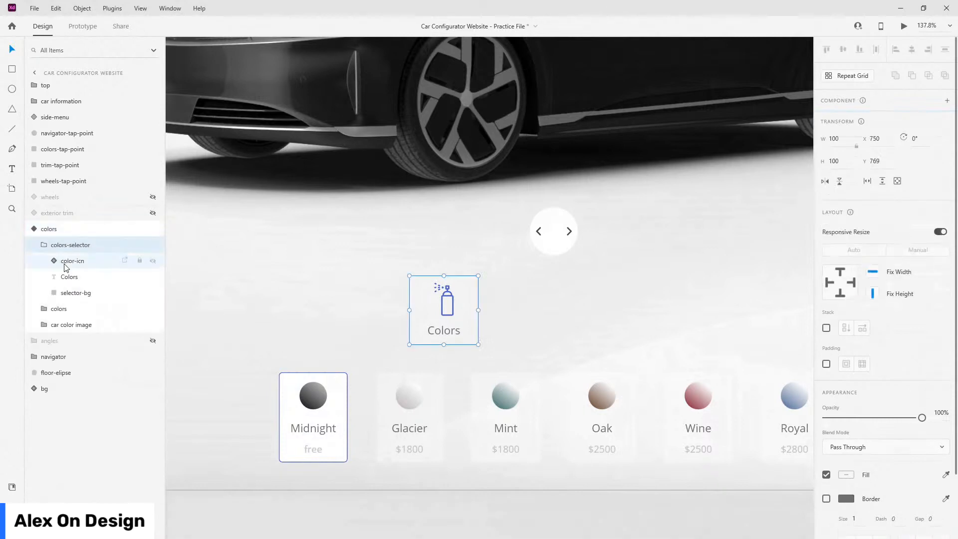
pyautogui.click(75, 293)
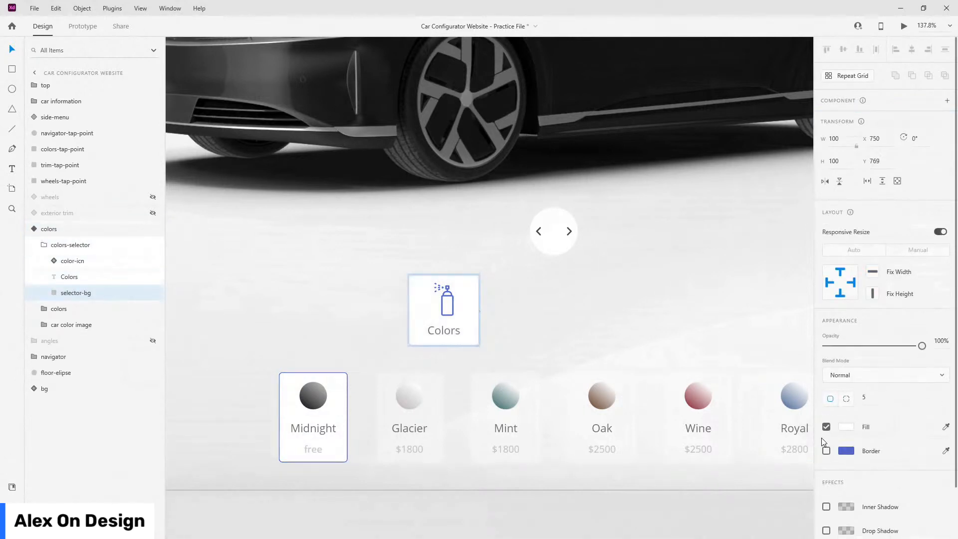
pyautogui.click(55, 245)
pyautogui.click(39, 244)
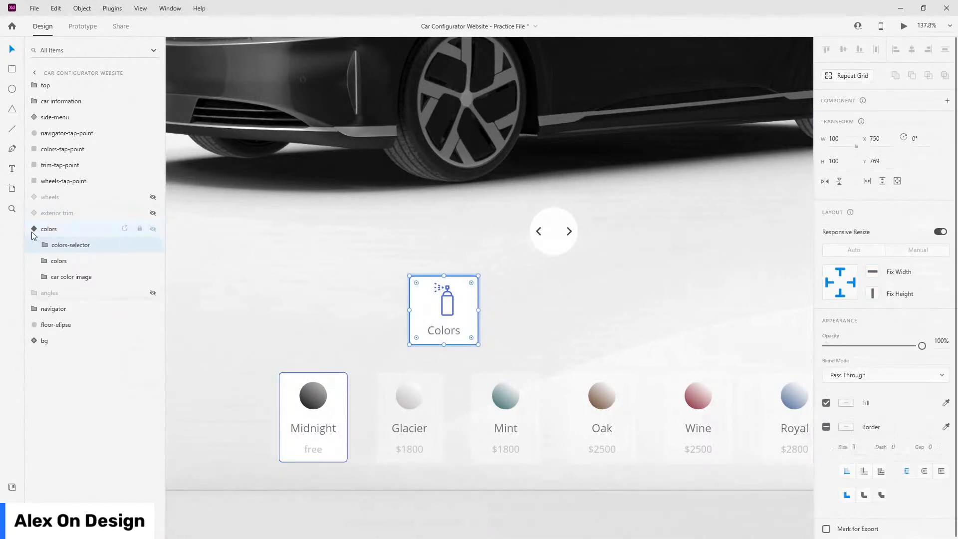
pyautogui.click(34, 229)
pyautogui.scroll(-5, 506, 248)
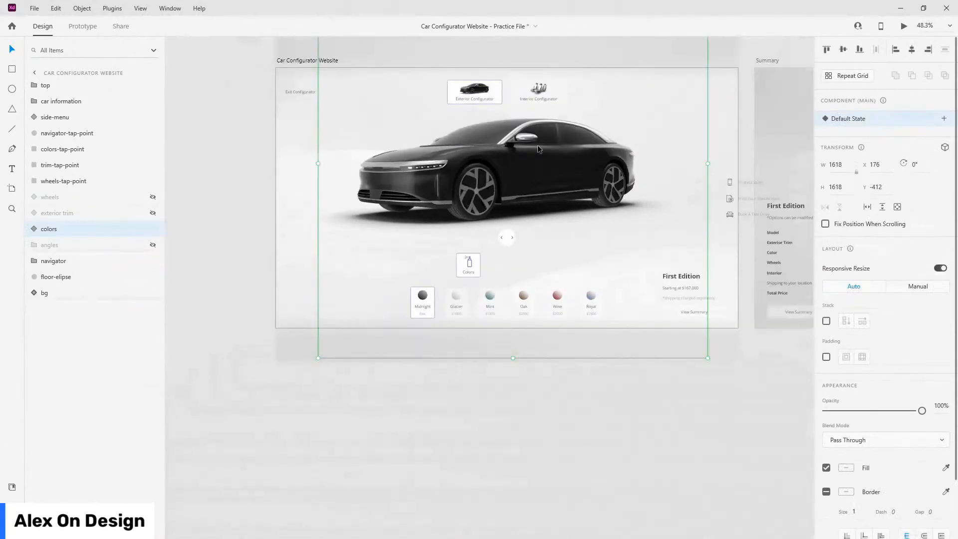
# - Add a new state named glacier to the colors component
pyautogui.click(943, 118)
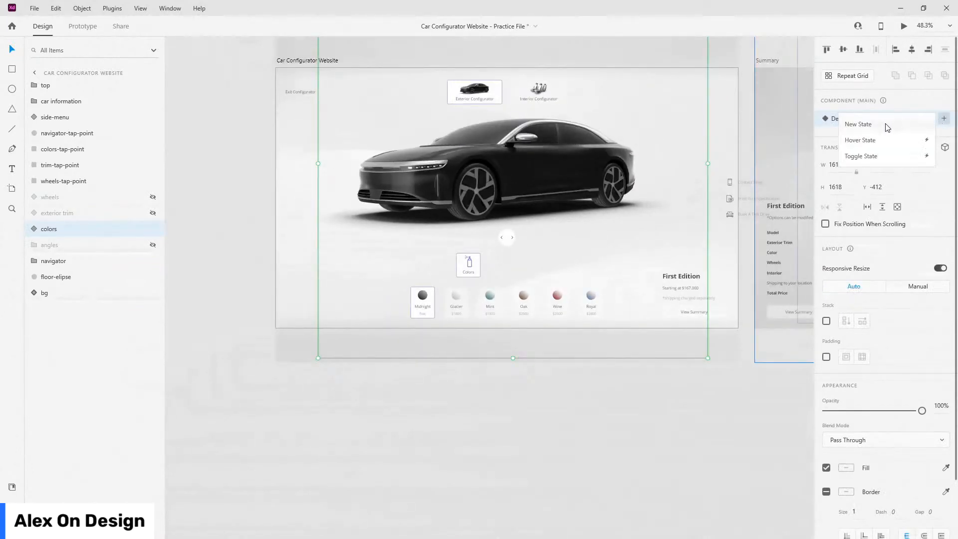
pyautogui.click(886, 126)
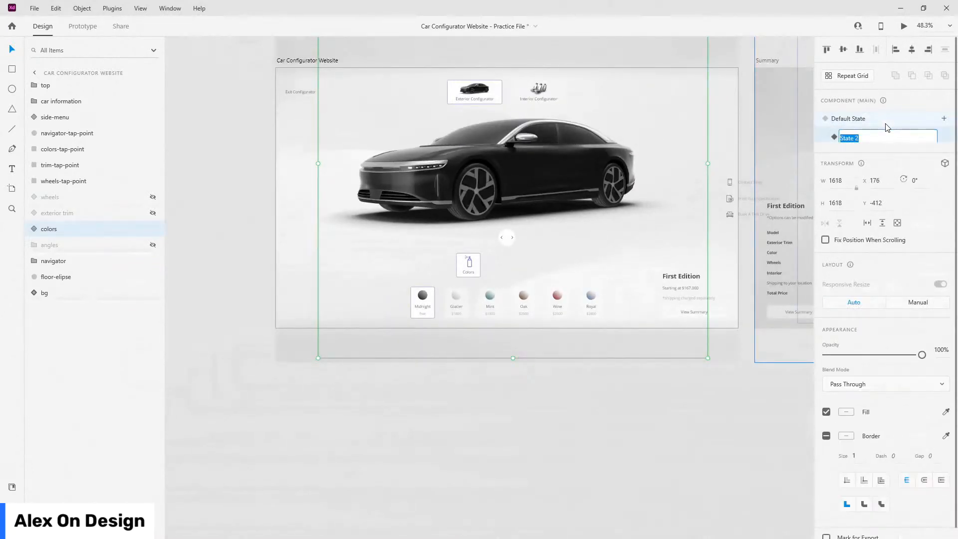
pyautogui.write('glacier')
pyautogui.press('Return')
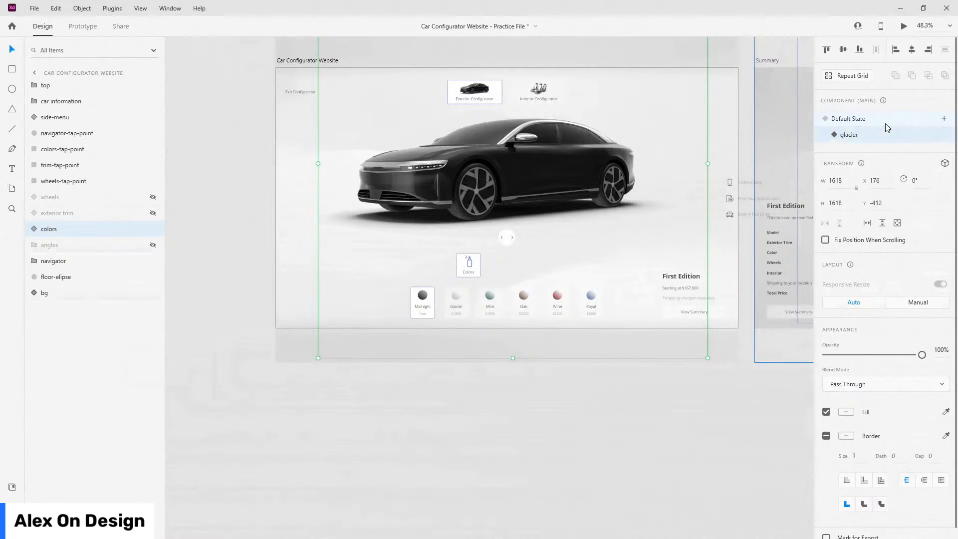
# - Add a new state named mint to the colors component
pyautogui.scroll(5, 507, 283)
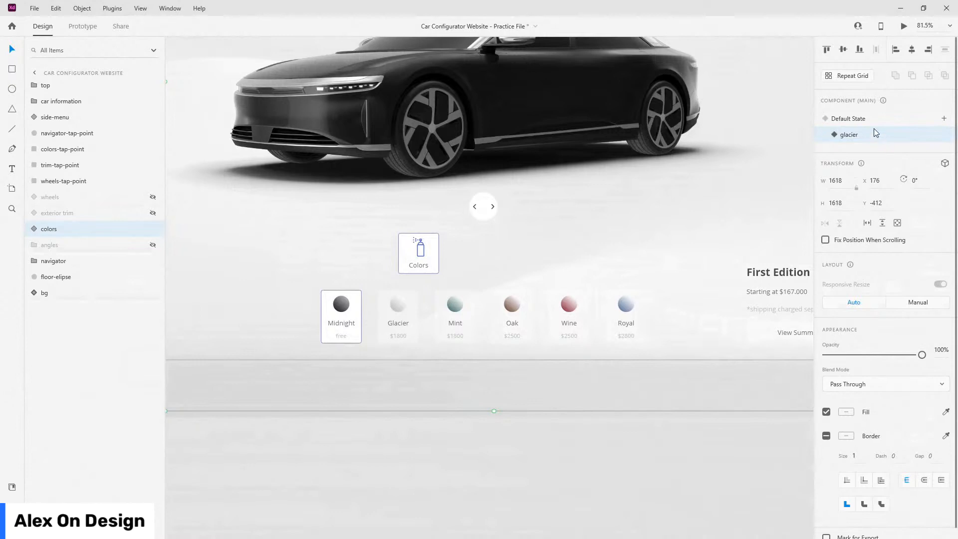
pyautogui.click(943, 118)
pyautogui.click(891, 122)
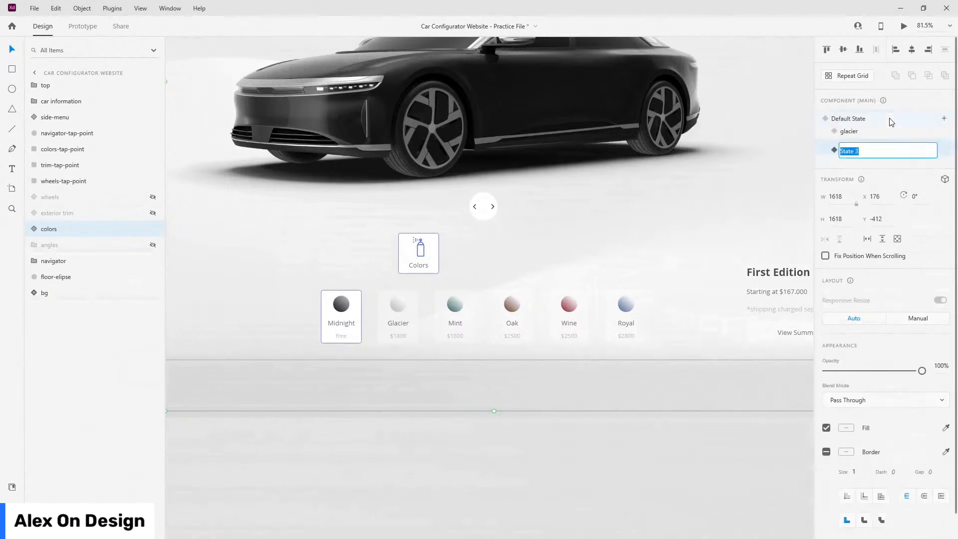
pyautogui.write('mint')
pyautogui.press('Return')
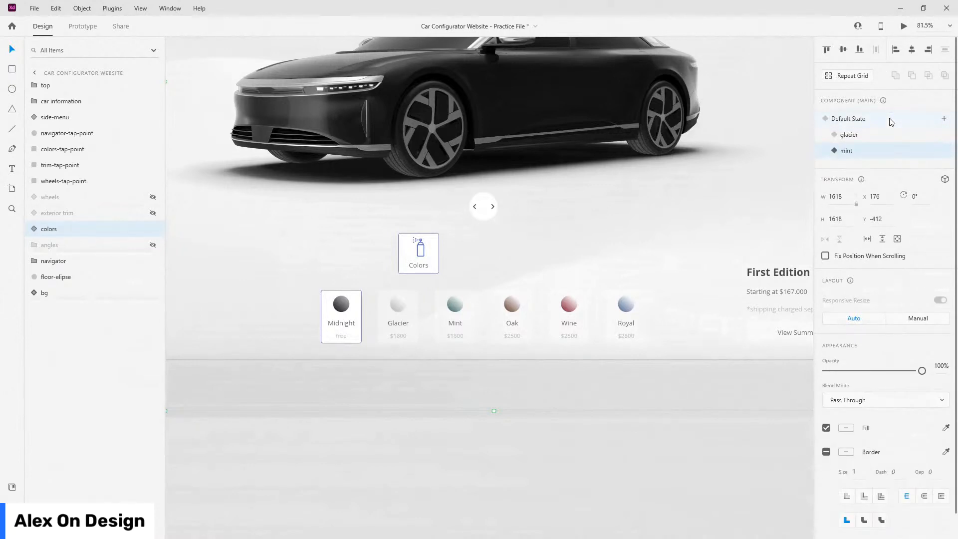
# - Add a new state named oak to the colors component
pyautogui.click(943, 118)
pyautogui.click(920, 122)
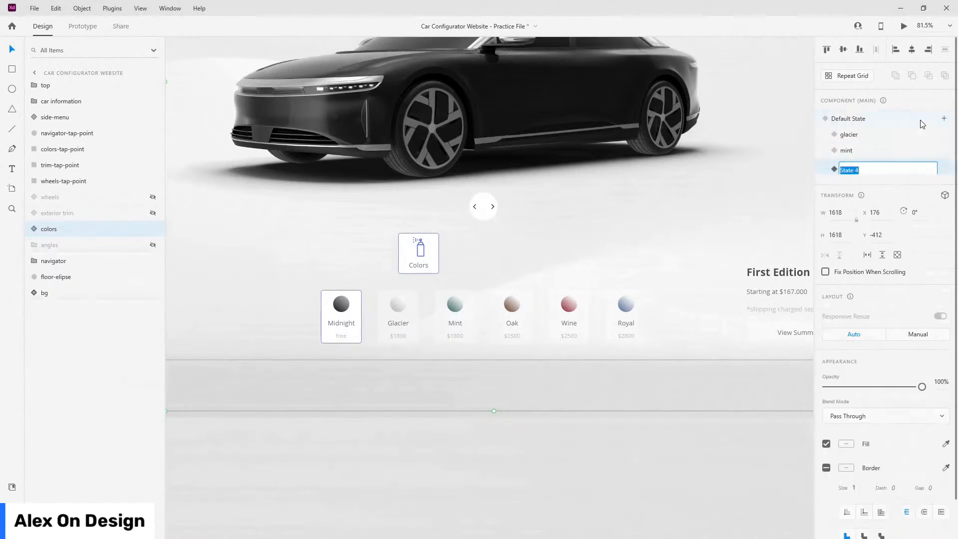
pyautogui.write('oak')
pyautogui.press('Return')
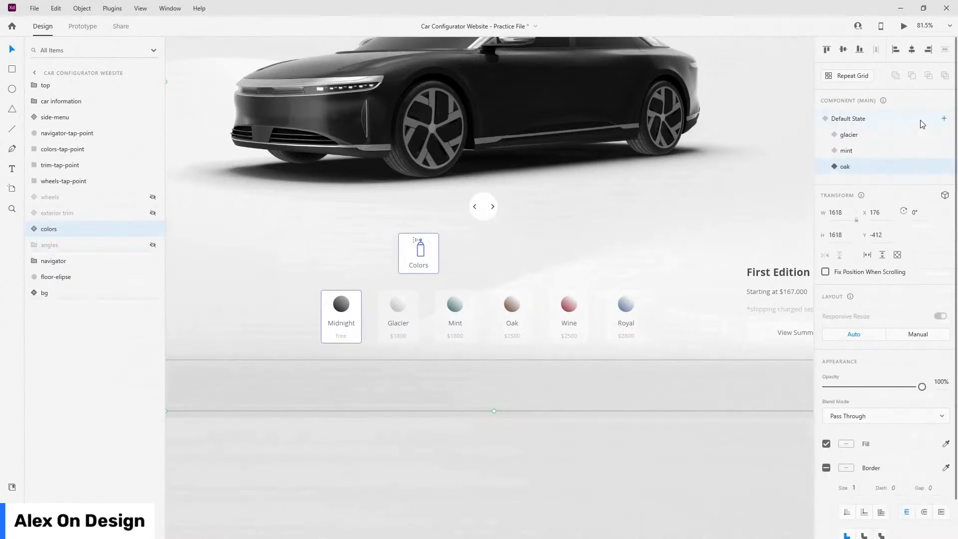
# - Add a new state named wine to the colors component
pyautogui.click(943, 120)
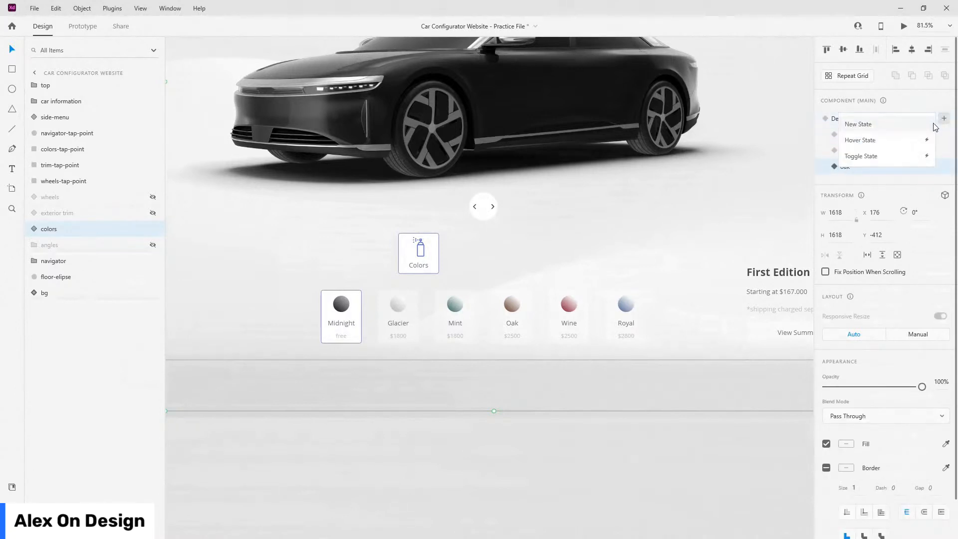
pyautogui.click(930, 128)
pyautogui.write('wine')
pyautogui.press('Return')
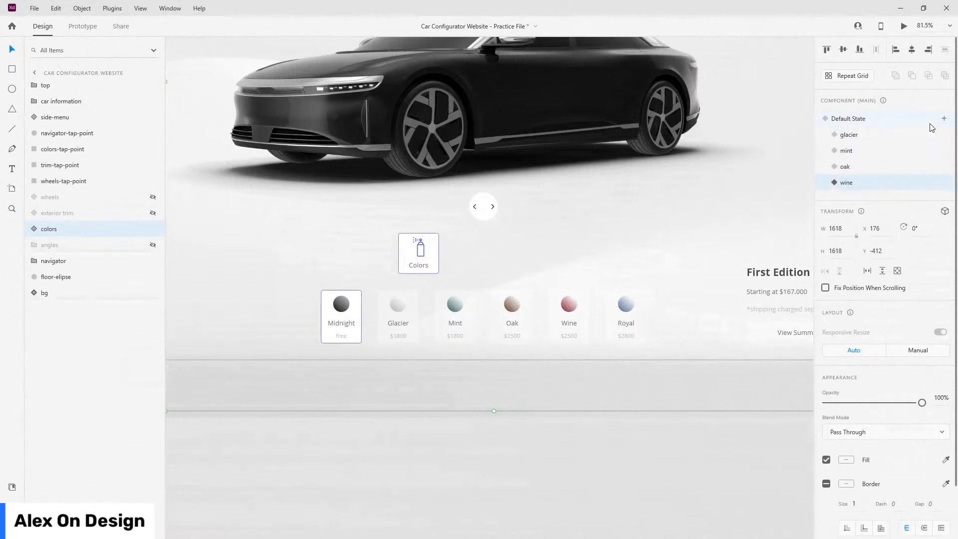
# - Add a new state named royal to the colors component
pyautogui.click(943, 120)
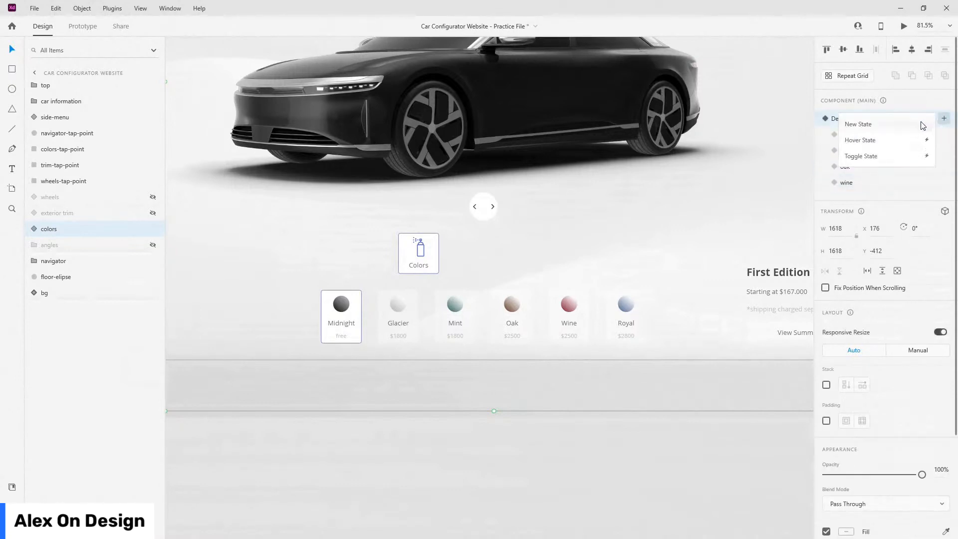
pyautogui.click(922, 125)
pyautogui.write('ro')
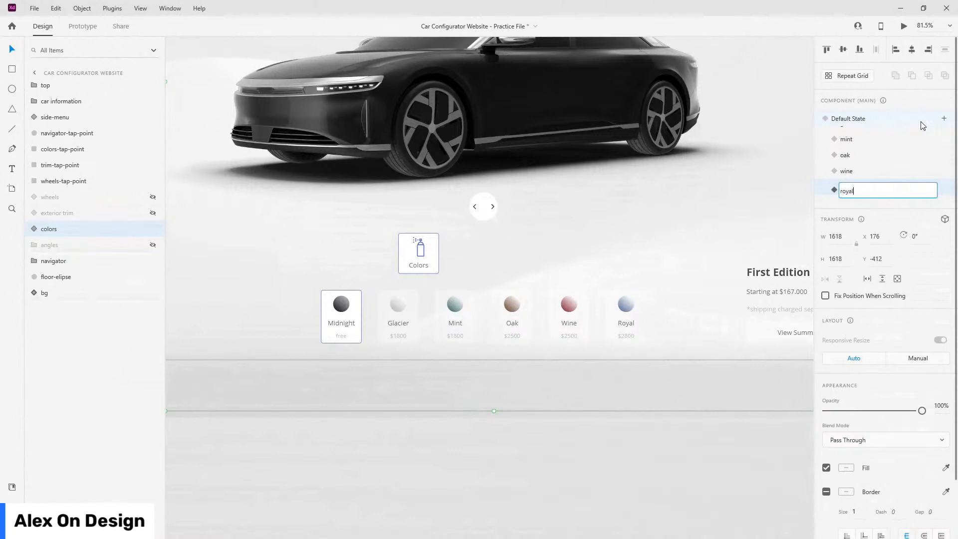
pyautogui.write('yal')
pyautogui.press('Return')
# - In the glacier state, set the Glacier option's selector-bg to 100% opacity and enable its border
pyautogui.scroll(1, 898, 150)
pyautogui.click(878, 134)
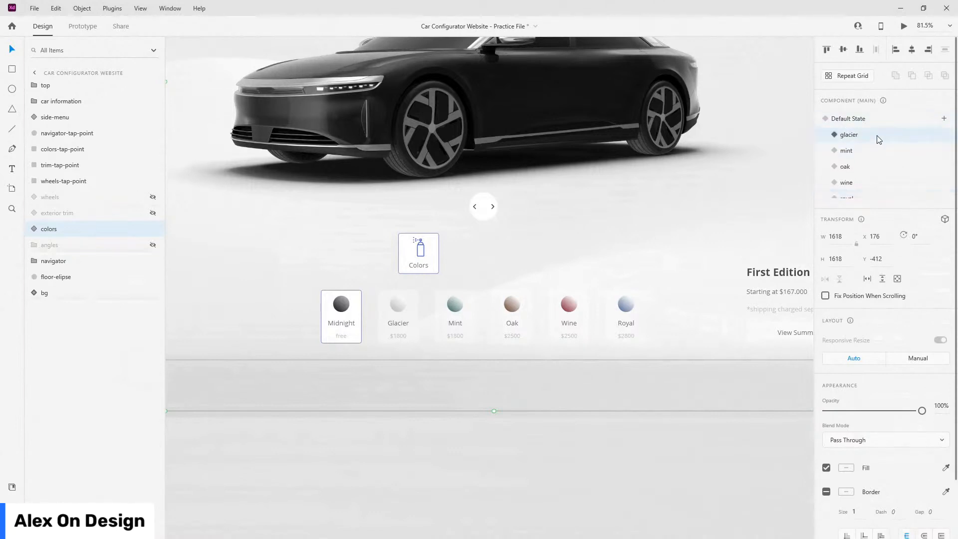
pyautogui.scroll(2, 390, 302)
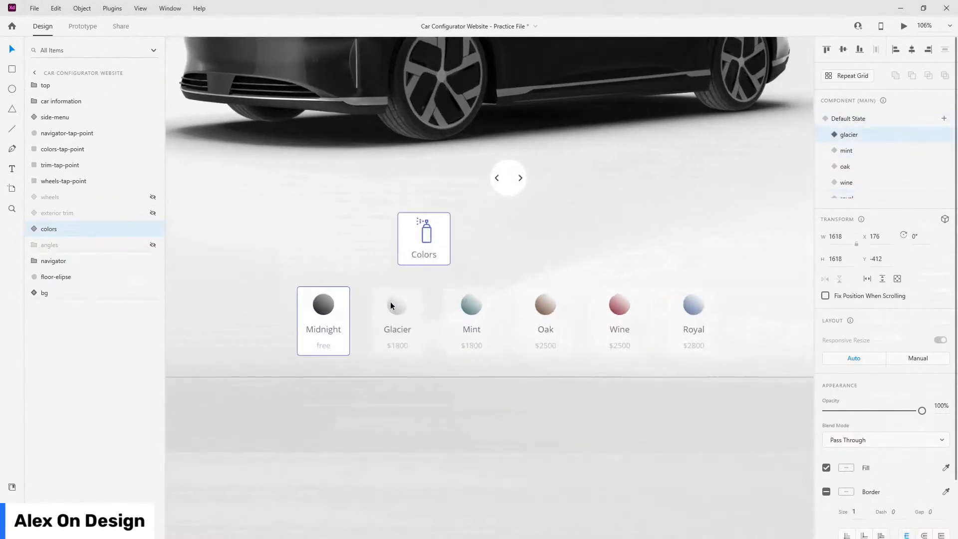
pyautogui.scroll(-2, 390, 302)
pyautogui.scroll(3, 390, 306)
pyautogui.keyDown('ctrl'); pyautogui.click(408, 369); pyautogui.keyUp('ctrl')
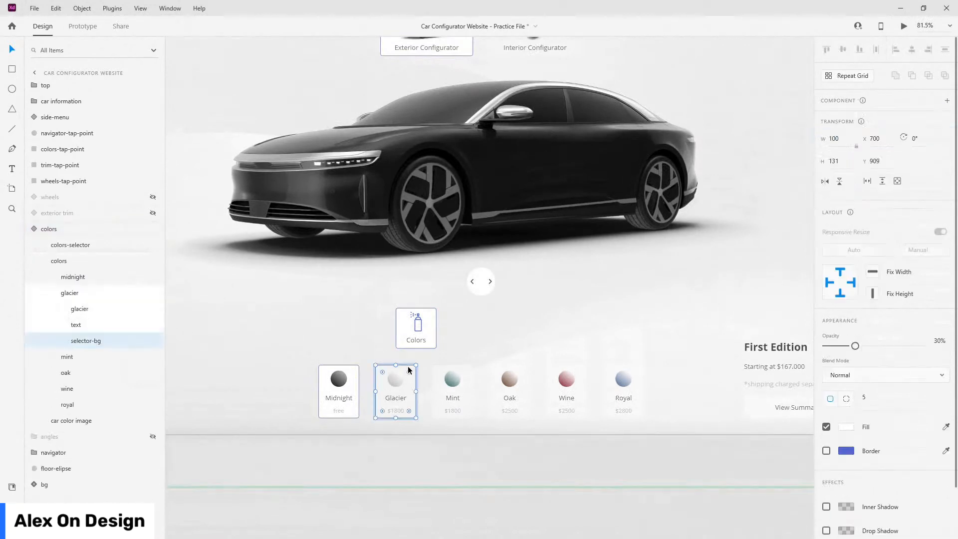
pyautogui.press('0')
pyautogui.click(827, 452)
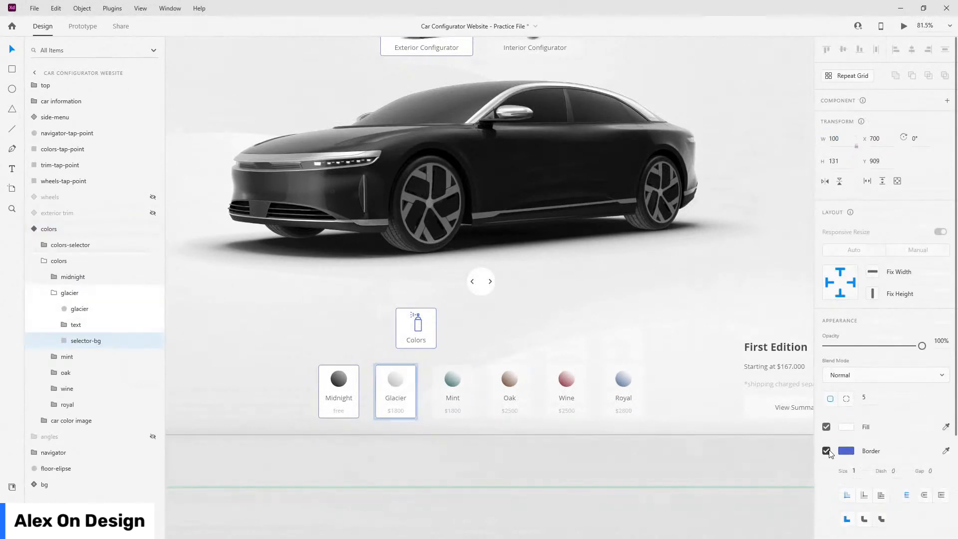
# - In the glacier state, disable the border of the Midnight option's selector-bg and set its opacity to 30%
pyautogui.keyDown('ctrl'); pyautogui.click(358, 371); pyautogui.keyUp('ctrl')
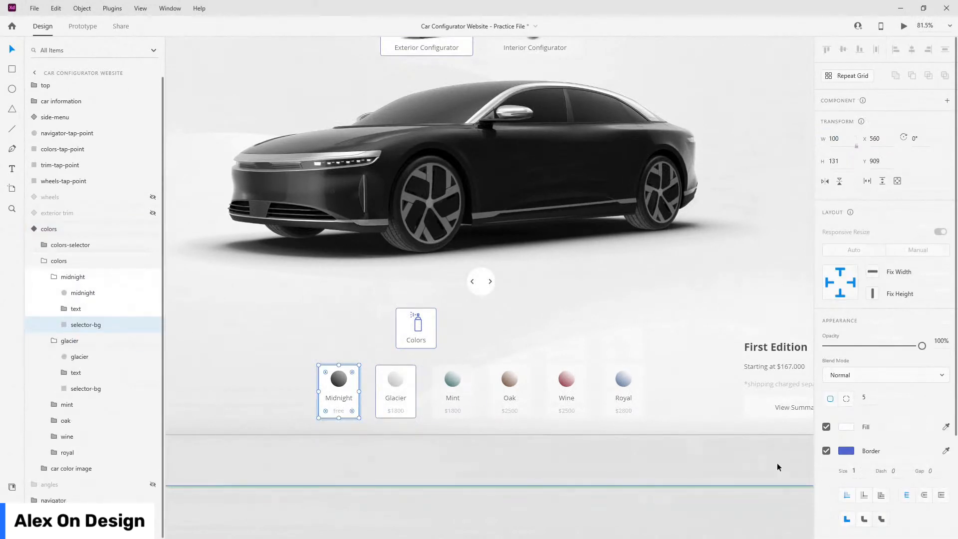
pyautogui.click(825, 451)
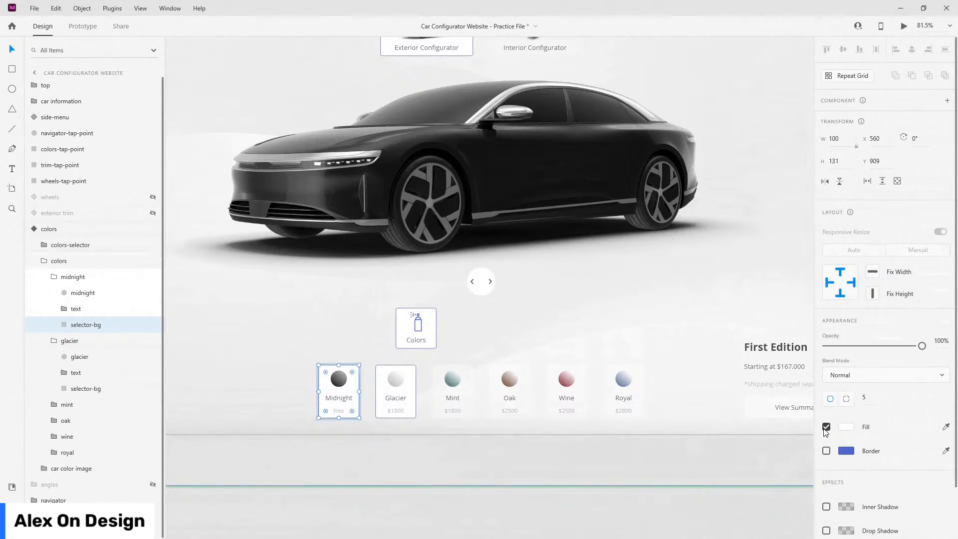
pyautogui.press('3')
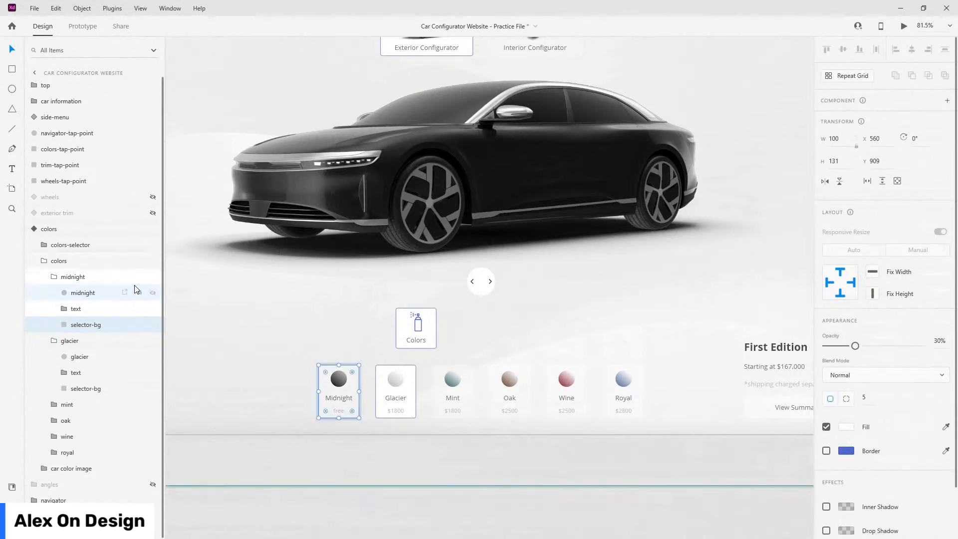
# - In the glacier state's car color image group, hide midnight black and show glacier white
pyautogui.click(54, 277)
pyautogui.click(44, 261)
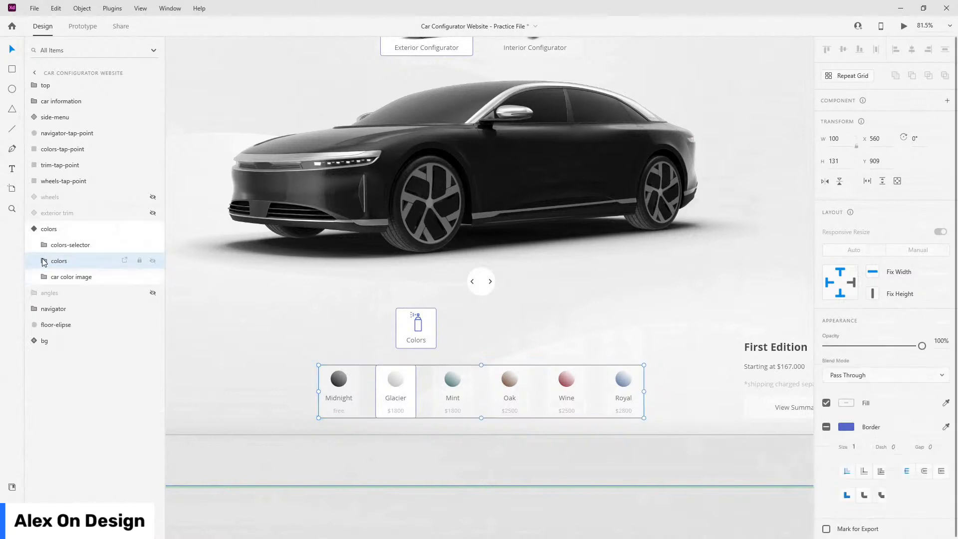
pyautogui.click(44, 277)
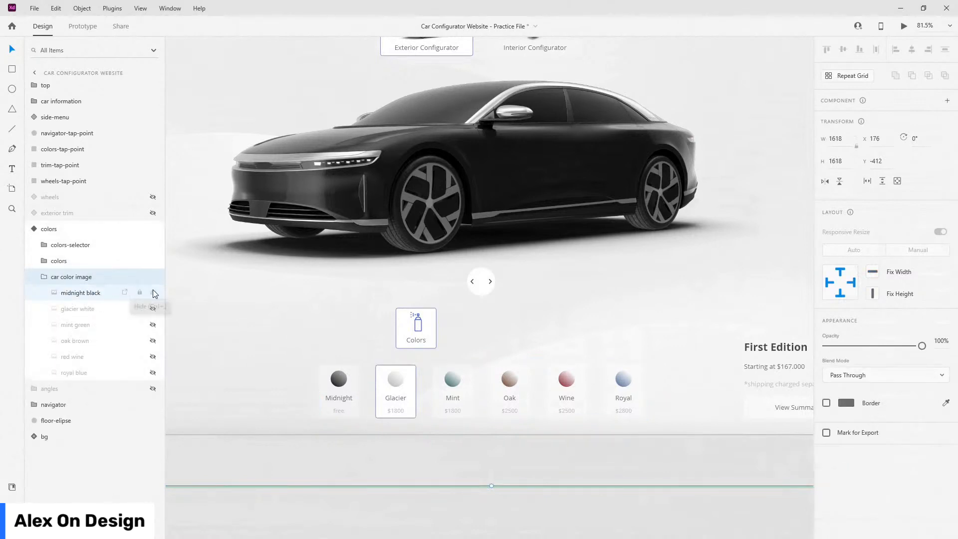
pyautogui.click(153, 292)
pyautogui.click(153, 308)
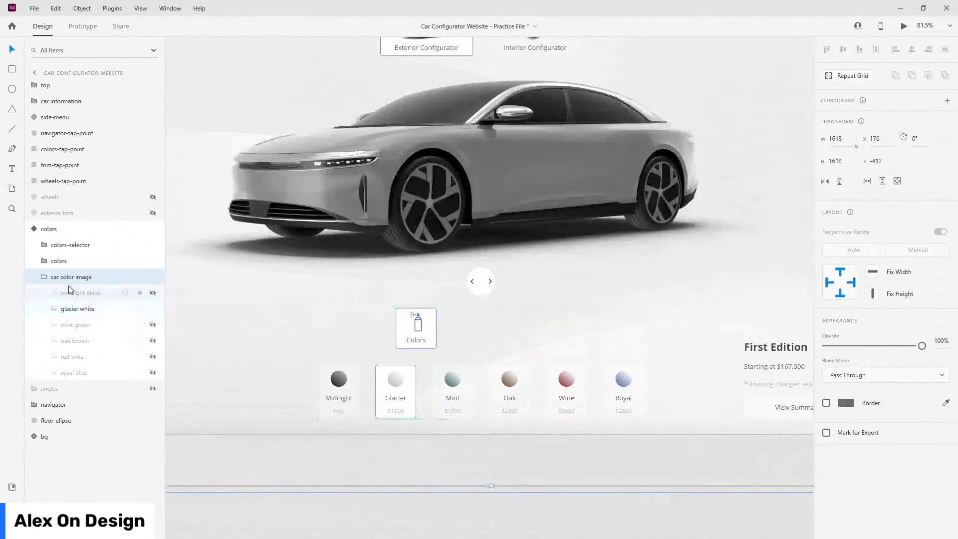
pyautogui.click(44, 277)
pyautogui.click(31, 230)
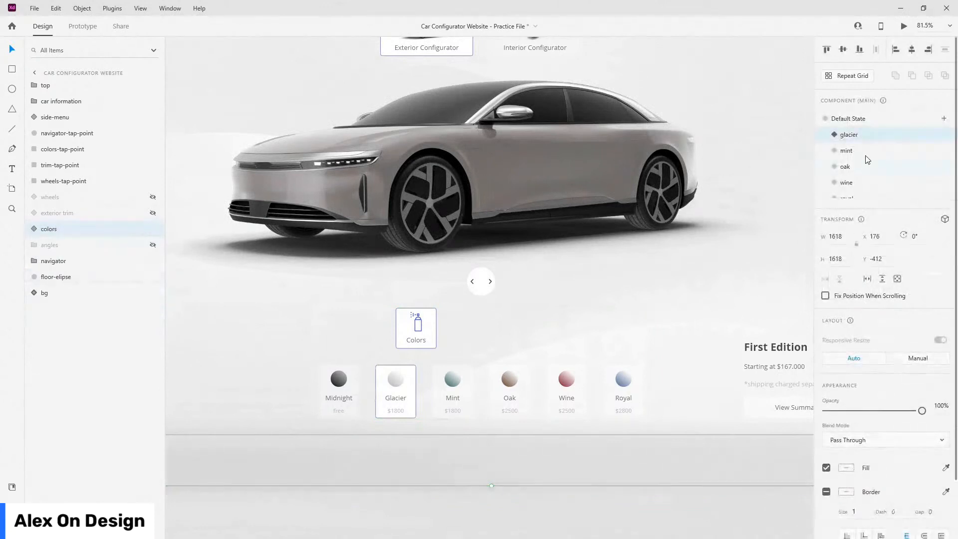
# - In the mint state, give Mint's selector-bg 100% opacity and a border, and set Midnight's selector-bg to 30% opacity without a border
pyautogui.click(866, 153)
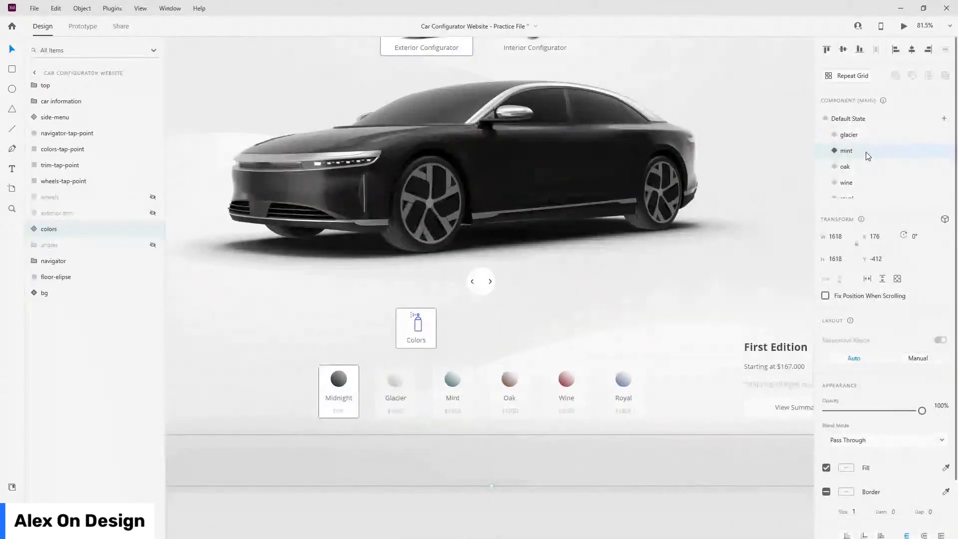
pyautogui.keyDown('ctrl'); pyautogui.click(469, 369); pyautogui.keyUp('ctrl')
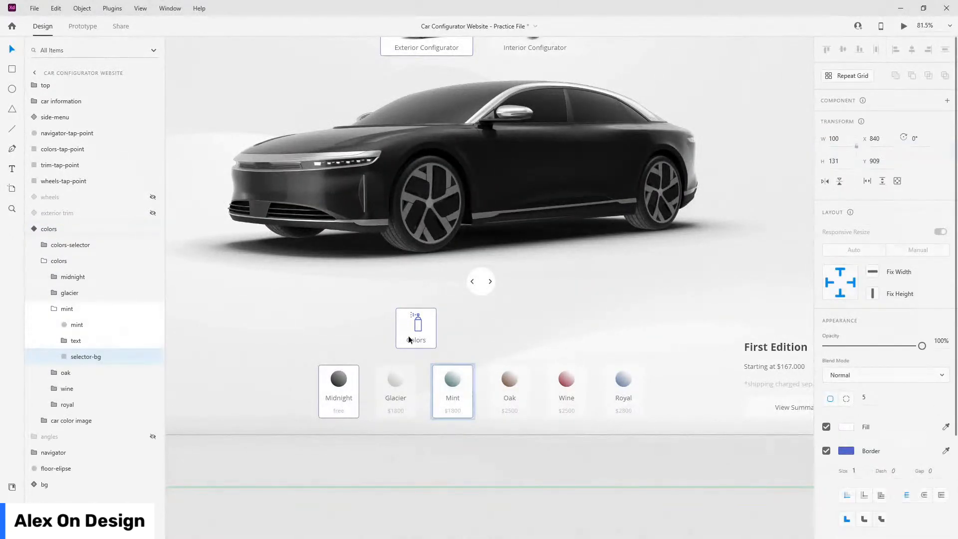
pyautogui.keyDown('ctrl'); pyautogui.click(356, 367); pyautogui.keyUp('ctrl')
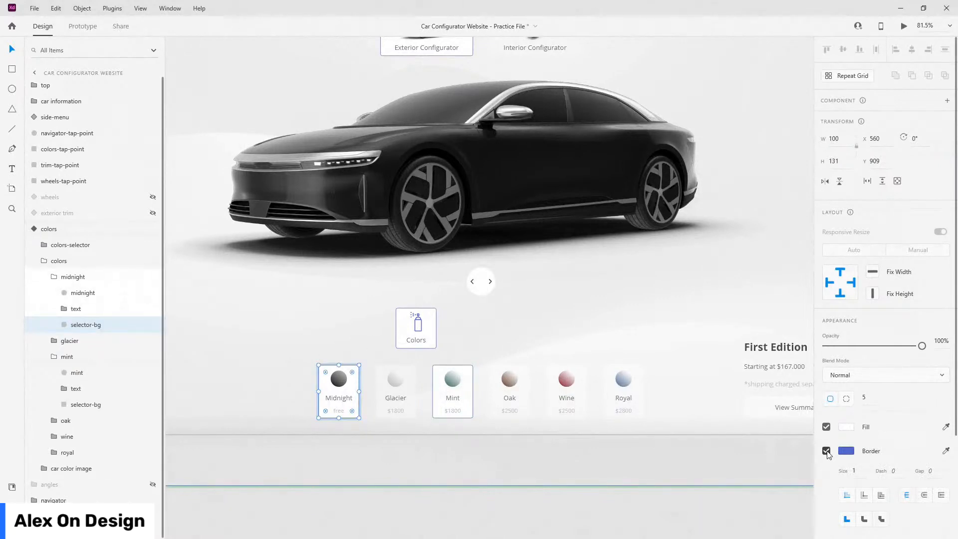
pyautogui.click(826, 451)
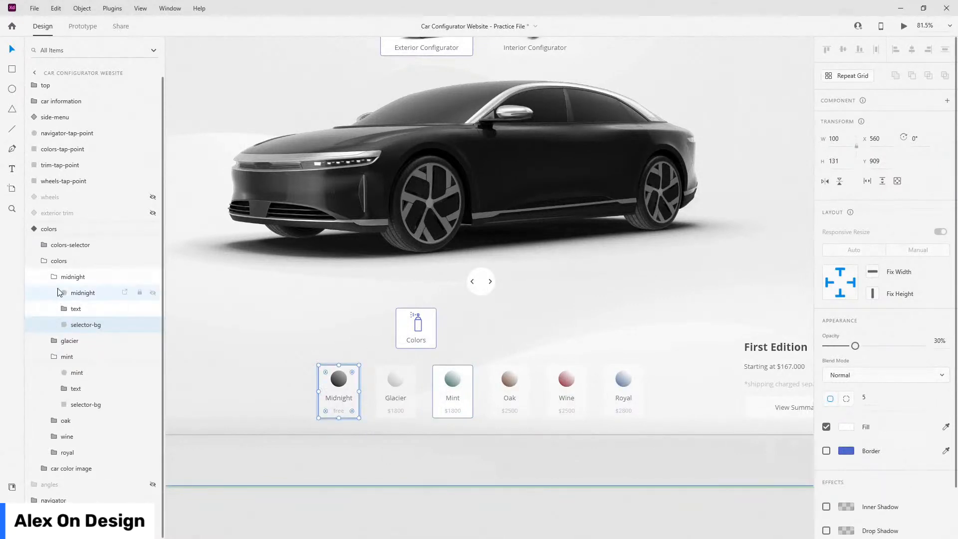
# - In the mint state's car color image group, show mint green and hide midnight black
pyautogui.click(53, 277)
pyautogui.click(42, 261)
pyautogui.click(43, 277)
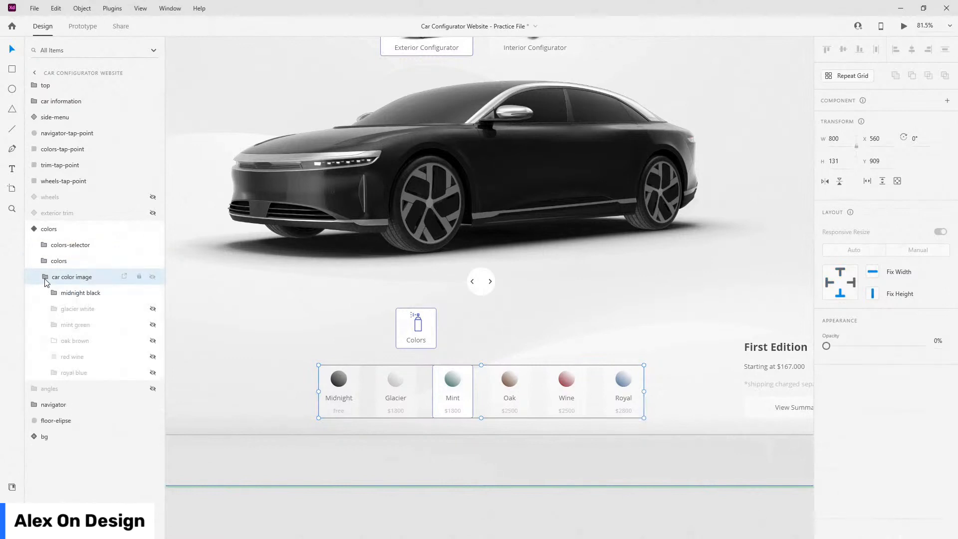
pyautogui.click(153, 325)
pyautogui.click(156, 292)
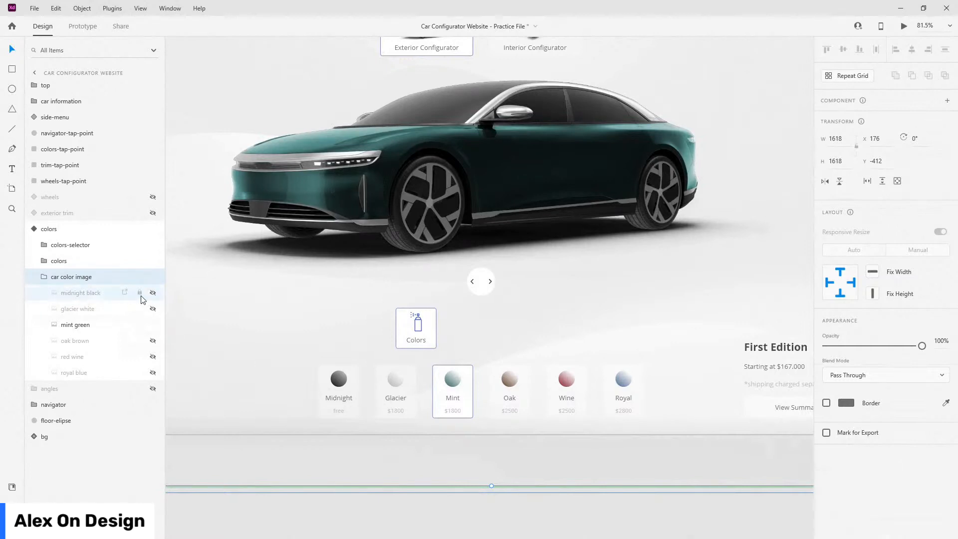
pyautogui.click(43, 277)
pyautogui.click(35, 229)
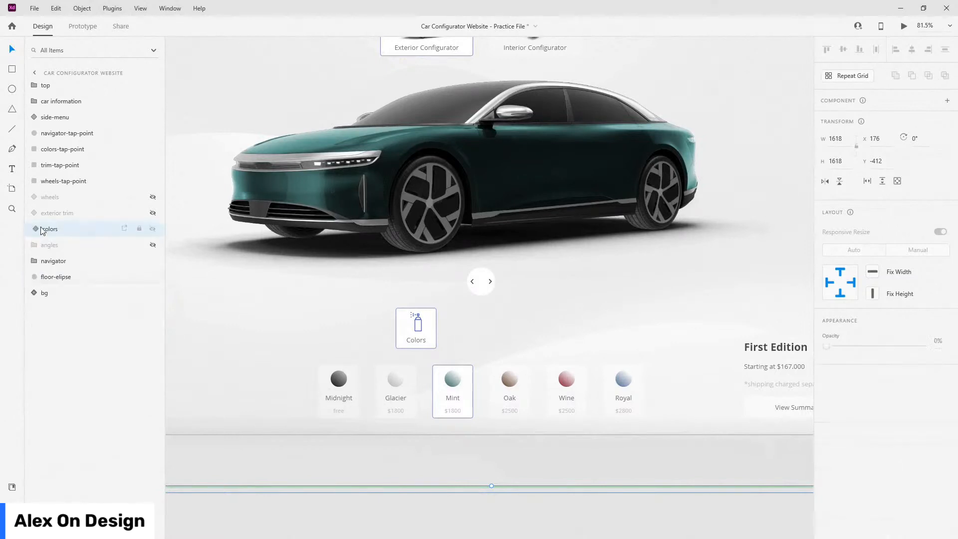
# - In the oak state, set the Oak option's selector-bg to 100% opacity and enable its border
pyautogui.click(855, 169)
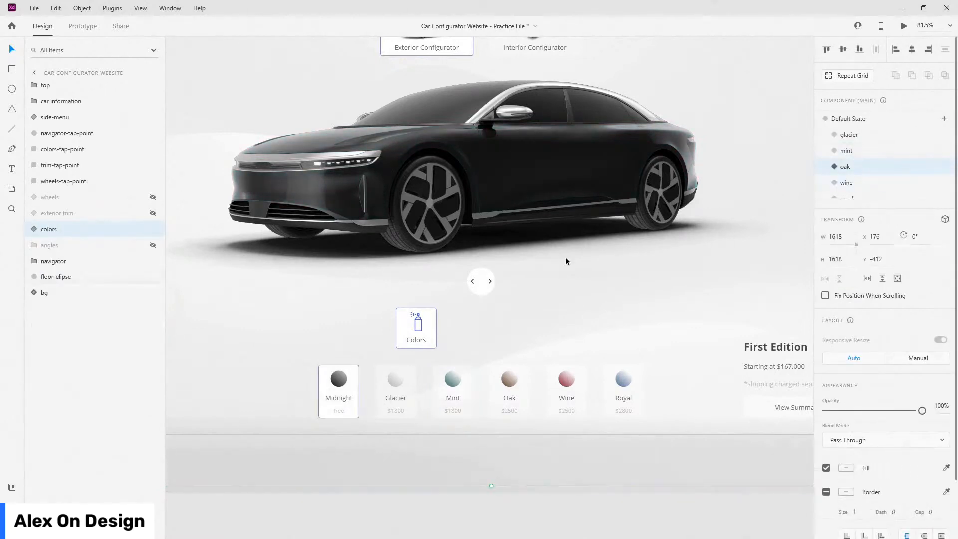
pyautogui.keyDown('ctrl'); pyautogui.click(529, 367); pyautogui.keyUp('ctrl')
pyautogui.press('0')
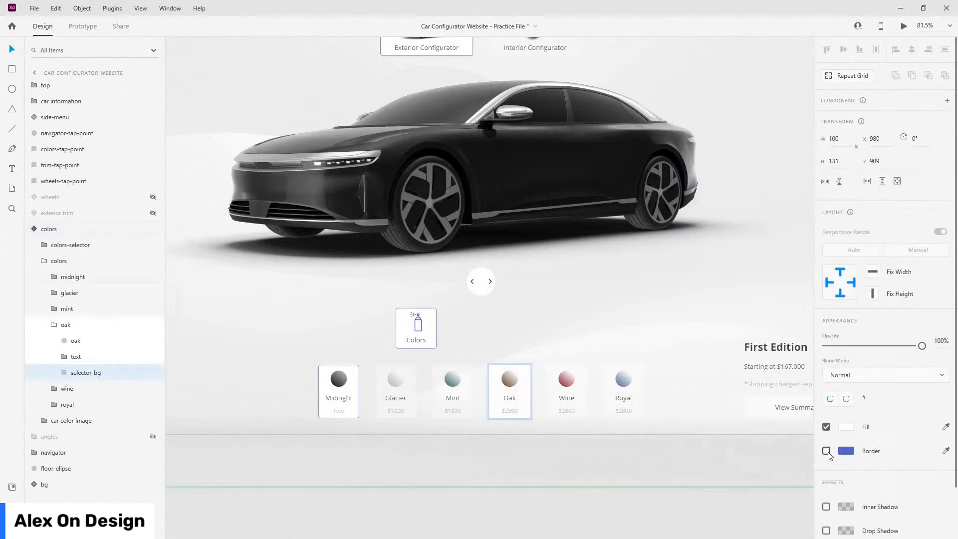
pyautogui.click(826, 450)
# - In the oak state, disable the border of the Midnight option's selector-bg and set its opacity to 30%
pyautogui.keyDown('ctrl'); pyautogui.click(354, 373); pyautogui.keyUp('ctrl')
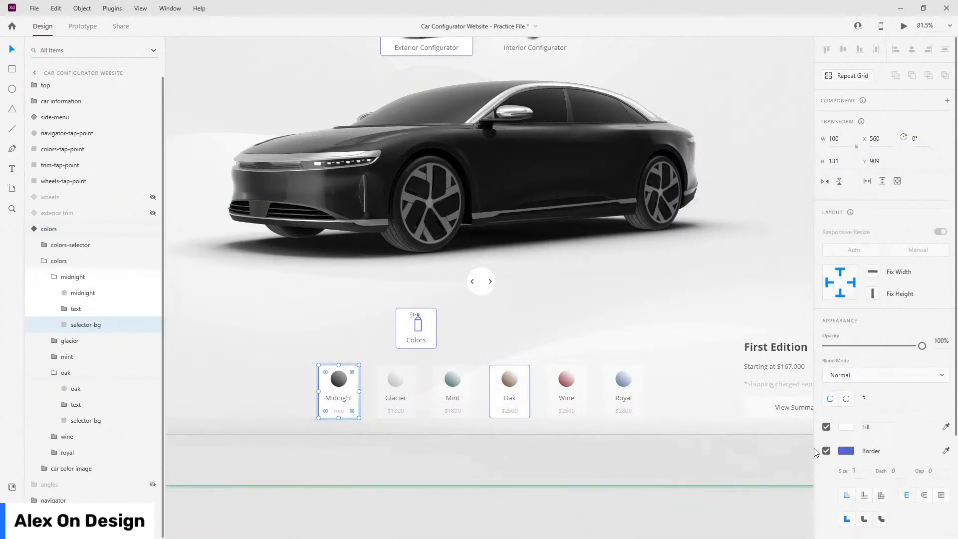
pyautogui.click(827, 450)
pyautogui.press('3')
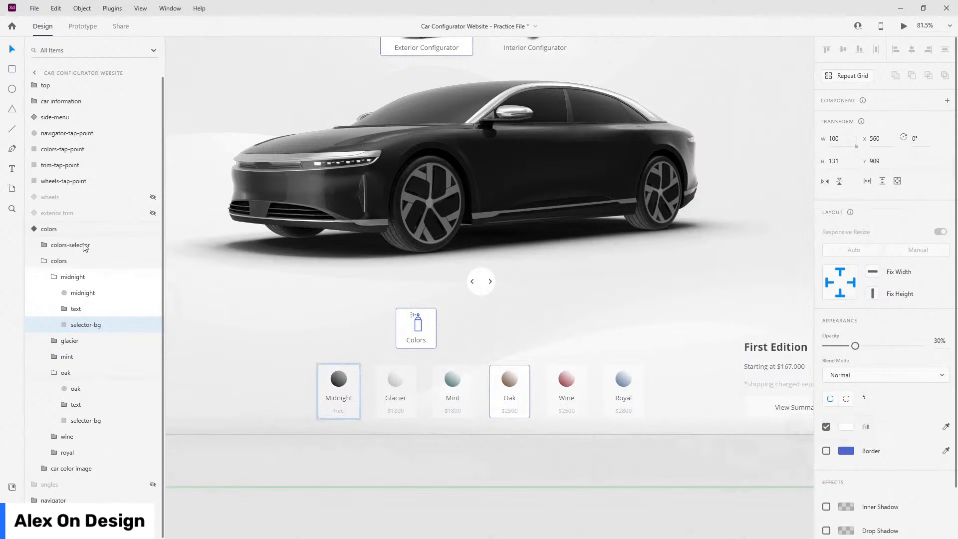
# - In the oak state's car color image group, show oak brown and hide midnight black
pyautogui.click(44, 260)
pyautogui.click(44, 276)
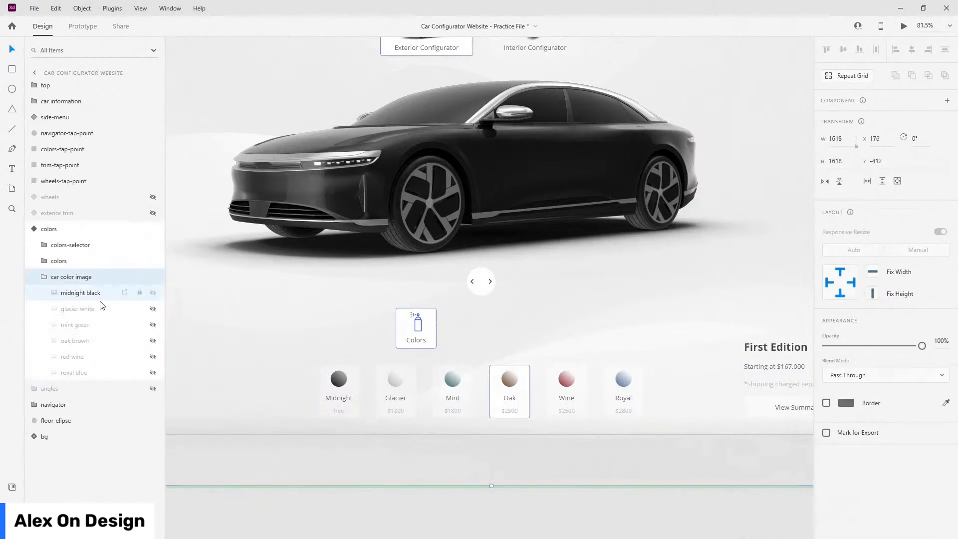
pyautogui.click(153, 341)
pyautogui.click(152, 292)
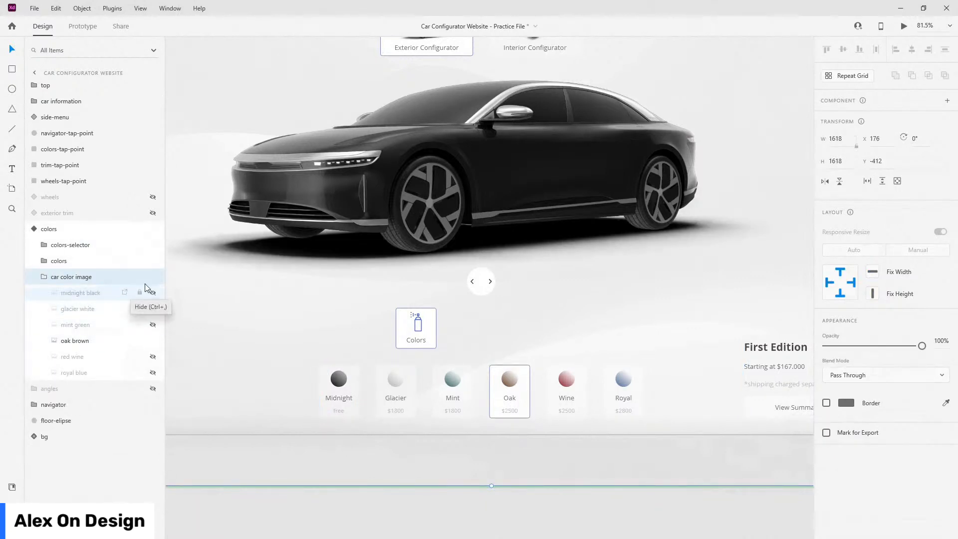
pyautogui.click(44, 276)
pyautogui.click(33, 228)
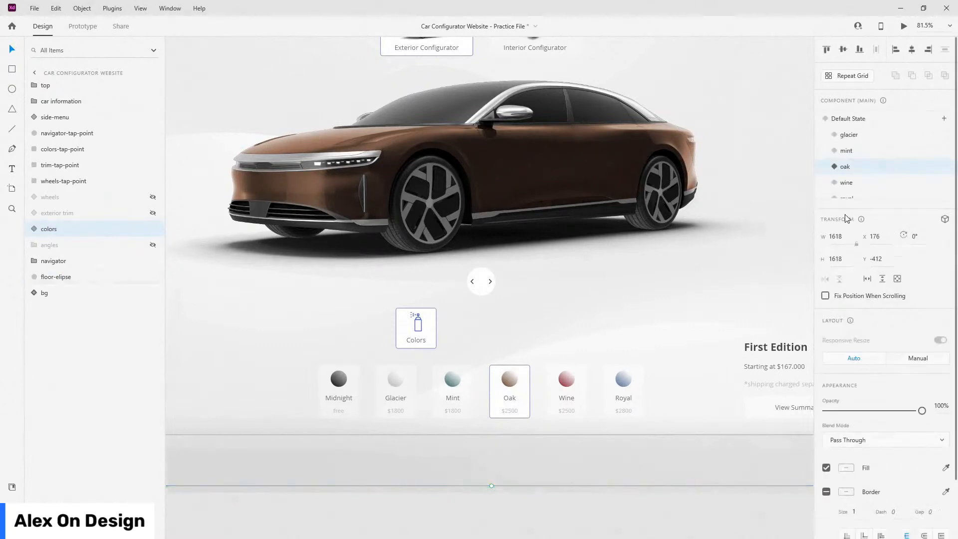
# - In the wine state, set the Wine option's selector-bg to 100% opacity and enable its border
pyautogui.click(867, 183)
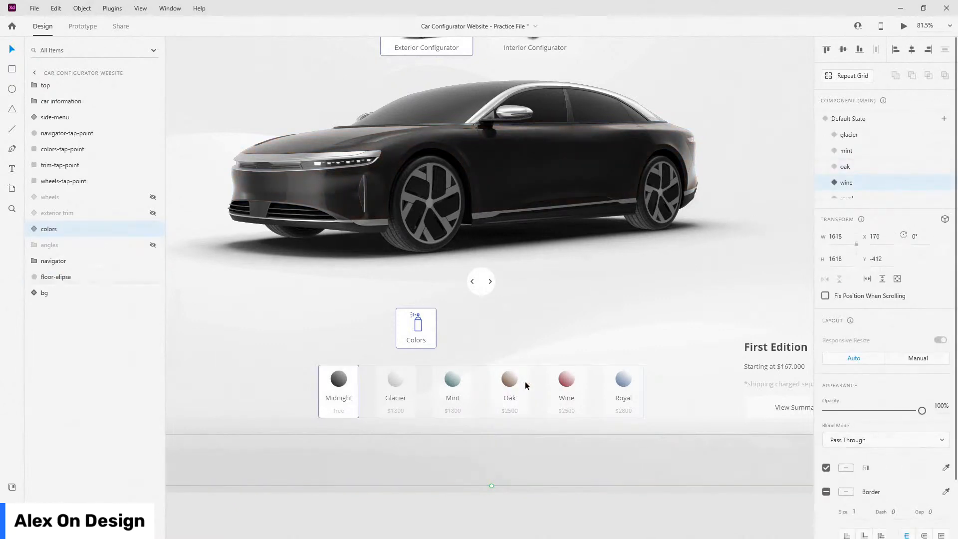
pyautogui.keyDown('ctrl'); pyautogui.click(584, 372); pyautogui.keyUp('ctrl')
pyautogui.press('0')
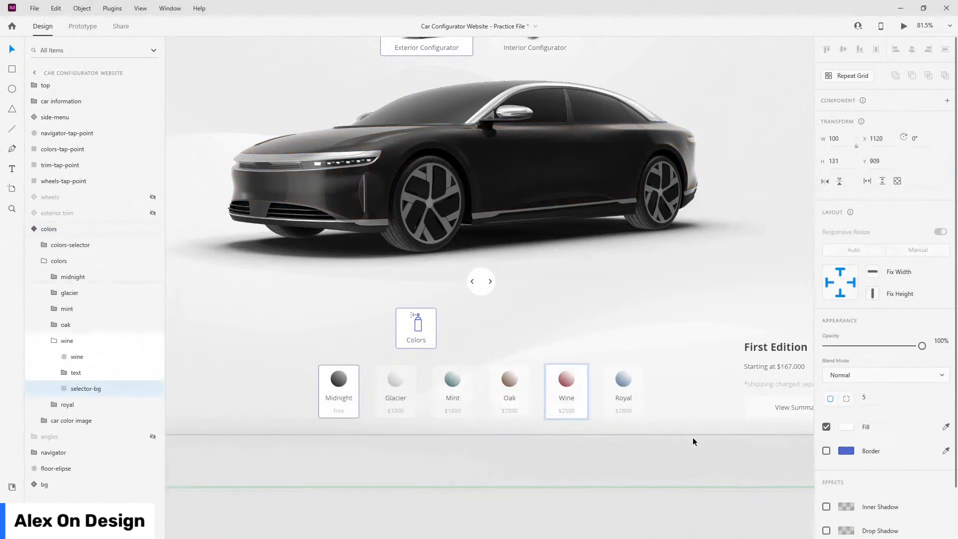
pyautogui.click(825, 451)
# - In the wine state, disable the border of the Midnight option's selector-bg and set its opacity to 30%
pyautogui.keyDown('ctrl'); pyautogui.click(358, 371); pyautogui.keyUp('ctrl')
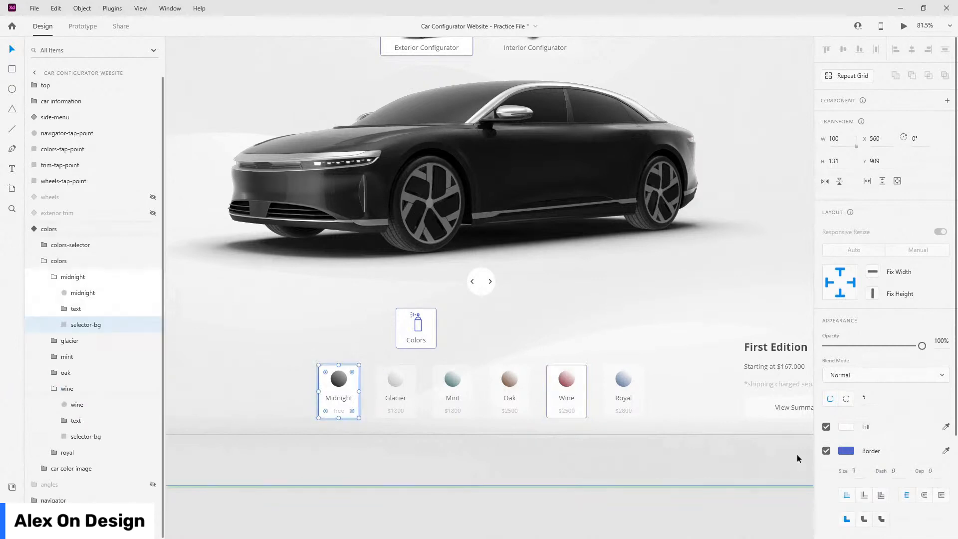
pyautogui.click(825, 450)
pyautogui.press('3')
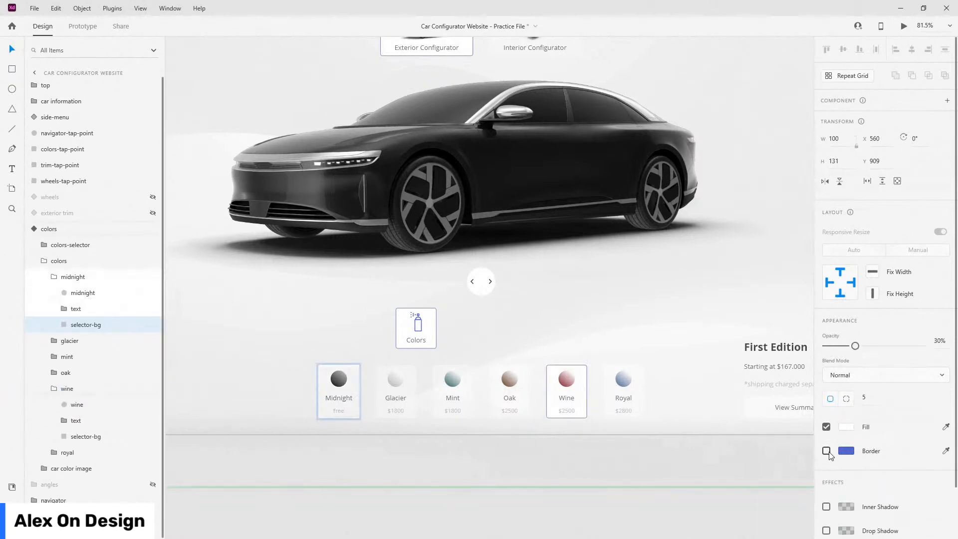
# - In the wine state's car color image group, show red wine and hide midnight black
pyautogui.click(47, 277)
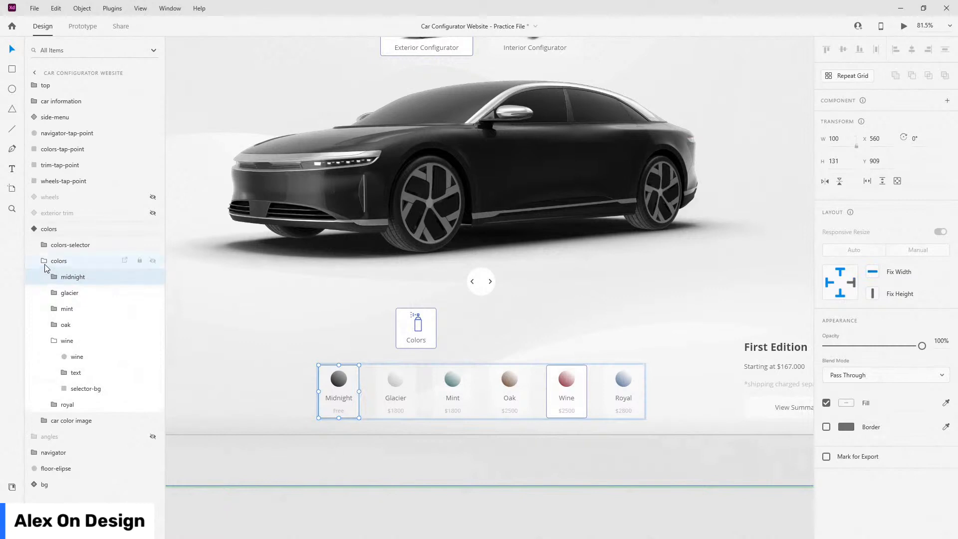
pyautogui.click(44, 261)
pyautogui.click(74, 277)
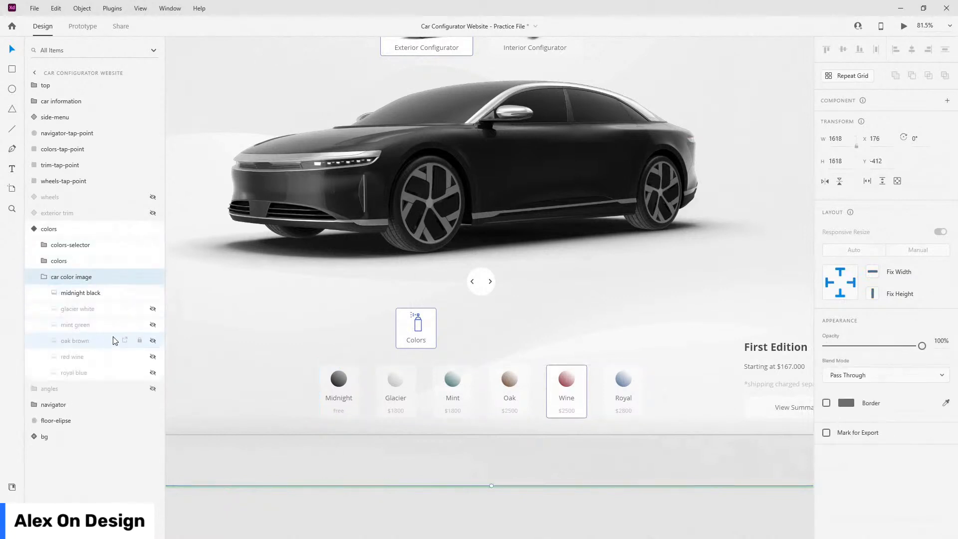
pyautogui.click(153, 356)
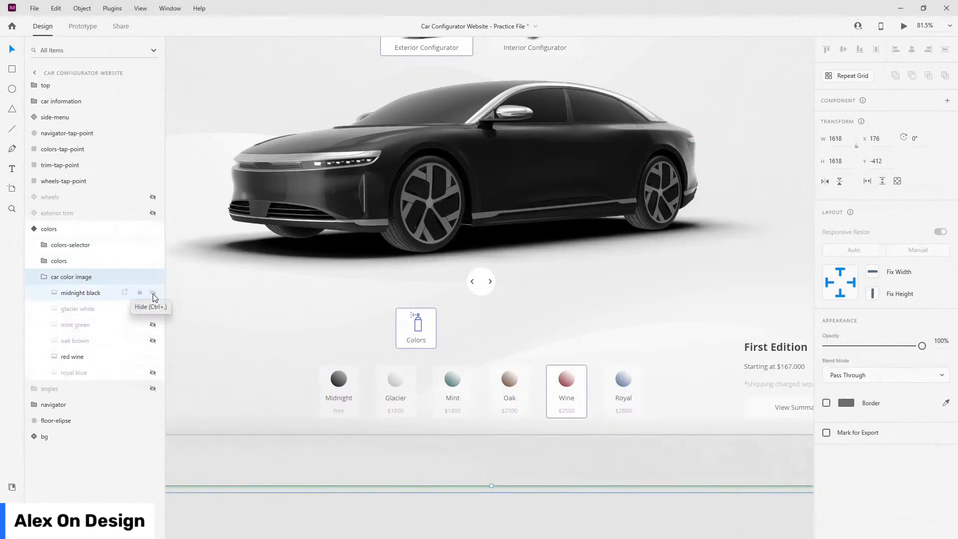
pyautogui.click(153, 293)
pyautogui.click(45, 277)
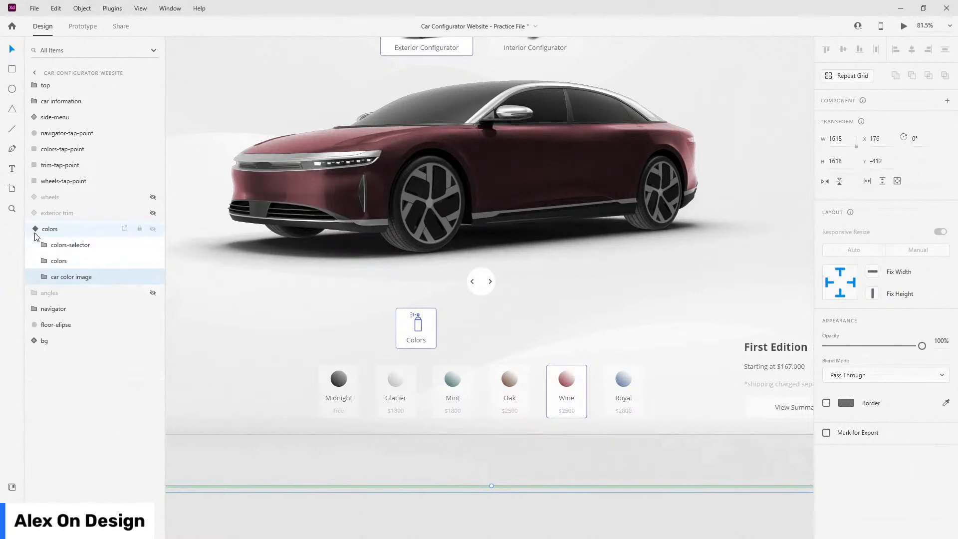
pyautogui.click(35, 230)
# - In the royal state, give the Royal option's selector-bg 100% opacity and a border, and the Midnight option's selector-bg 30% opacity without a border
pyautogui.click(859, 194)
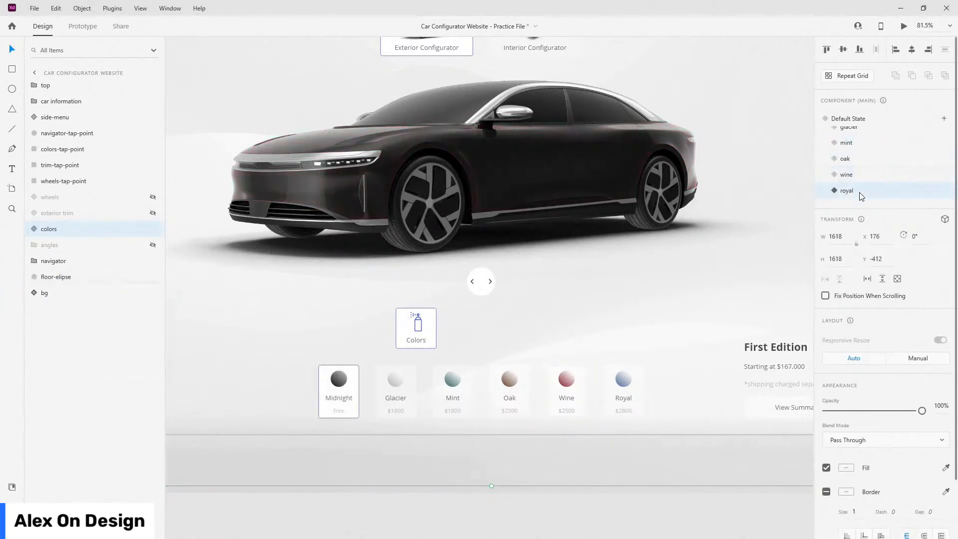
pyautogui.keyDown('ctrl'); pyautogui.click(629, 373); pyautogui.keyUp('ctrl')
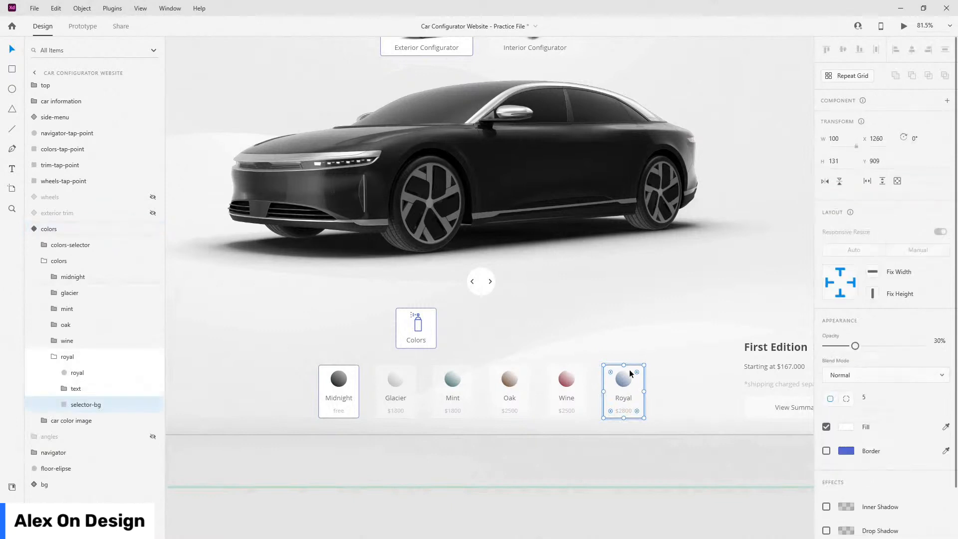
pyautogui.click(826, 450)
pyautogui.keyDown('ctrl'); pyautogui.click(355, 371); pyautogui.keyUp('ctrl')
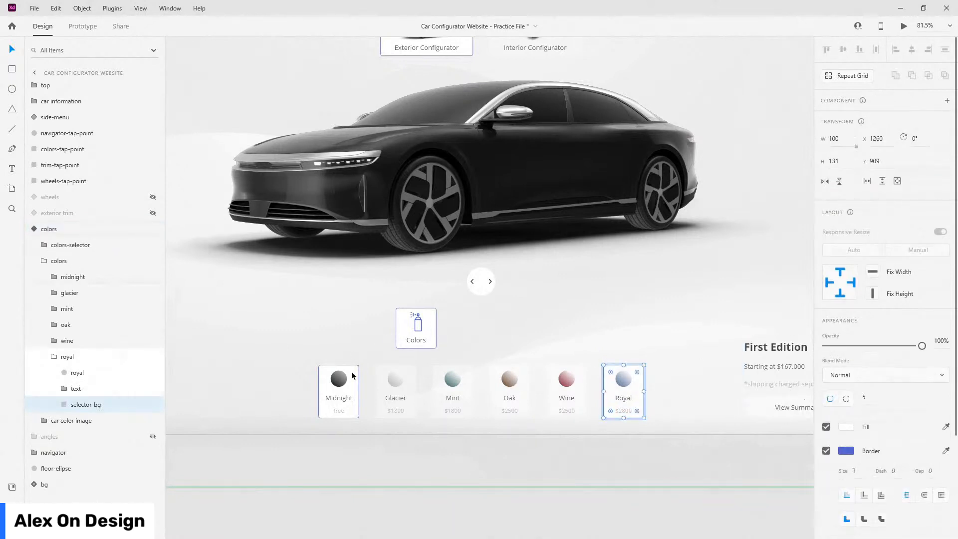
pyautogui.click(825, 451)
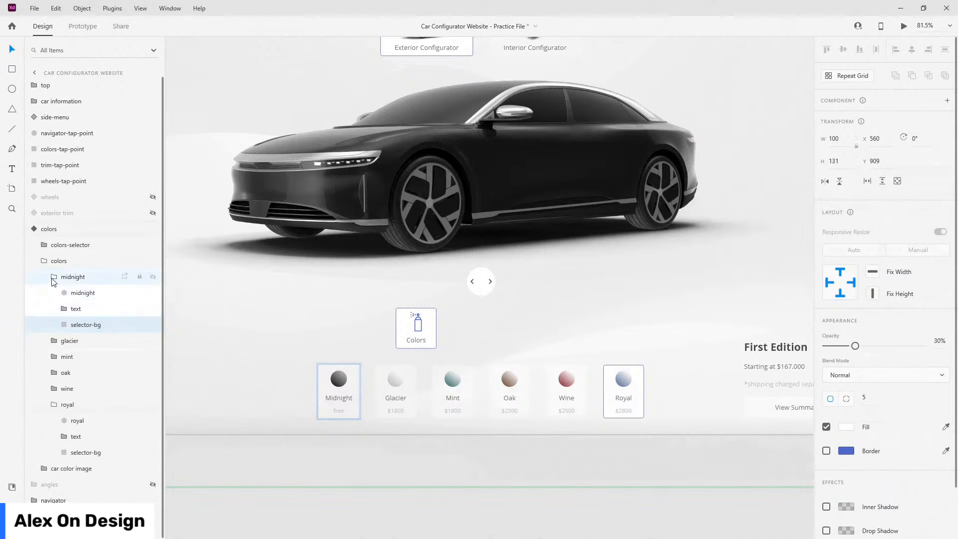
# - In the royal state's car color image group, hide midnight black and show royal blue
pyautogui.click(53, 277)
pyautogui.click(46, 261)
pyautogui.click(46, 277)
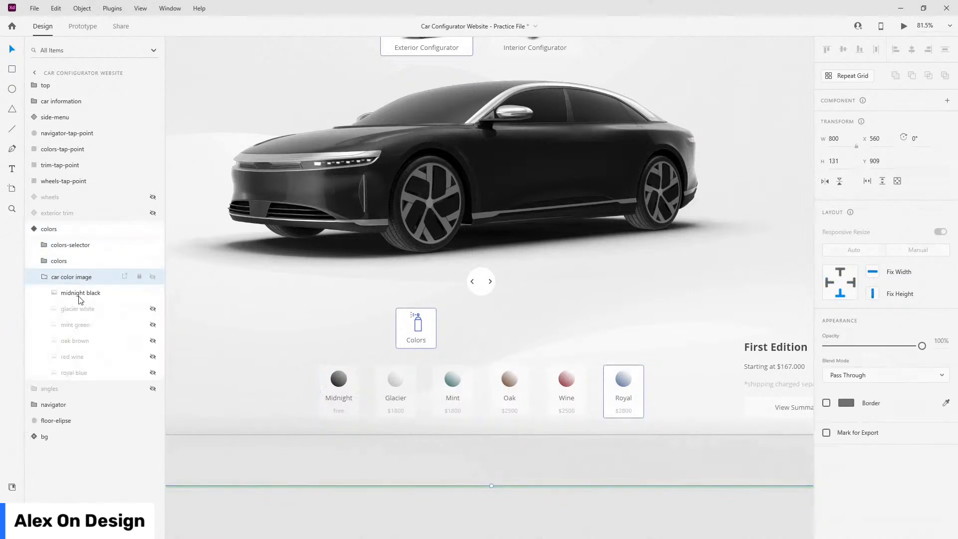
pyautogui.click(153, 293)
pyautogui.click(153, 372)
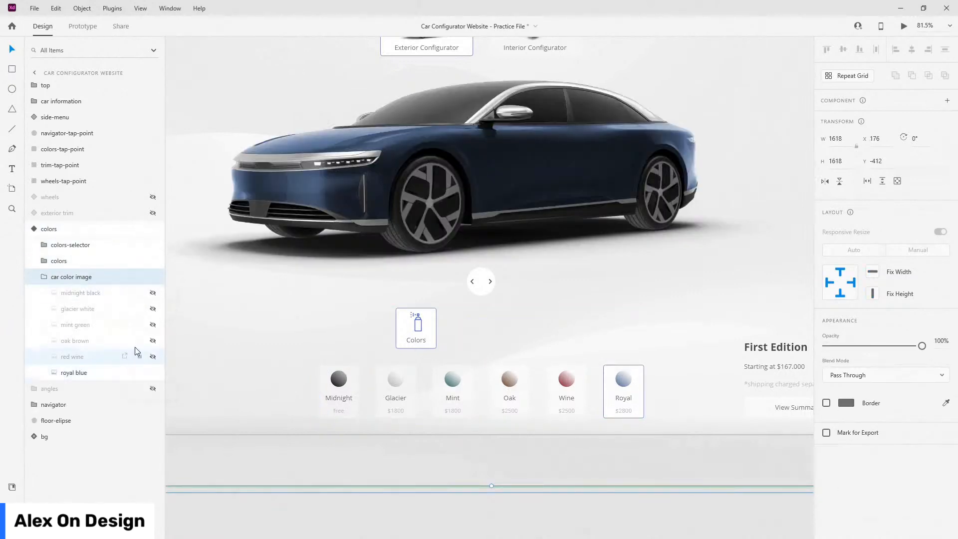
pyautogui.click(45, 278)
pyautogui.click(45, 228)
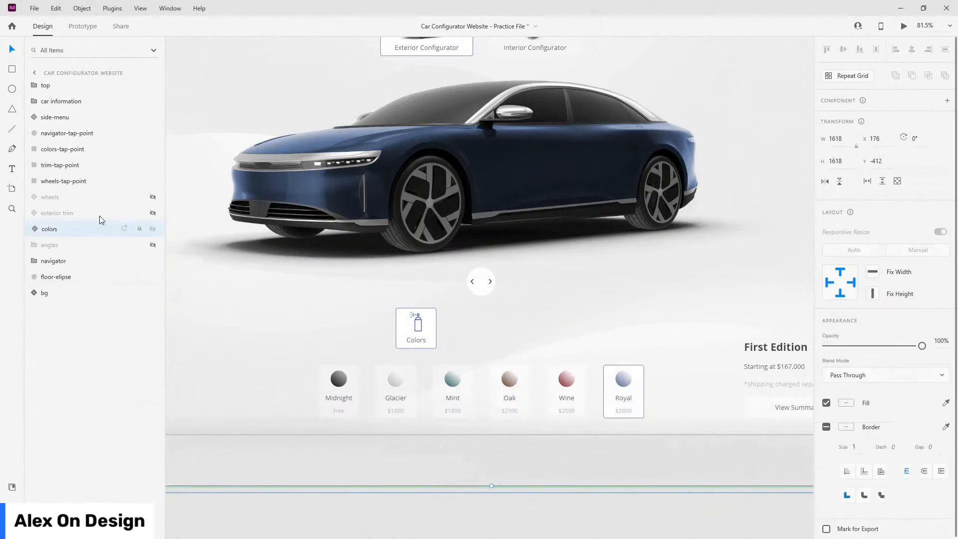
# - In the colors component's Default State, prototype the Glacier option to auto-animate on tap to the glacier state
pyautogui.click(877, 120)
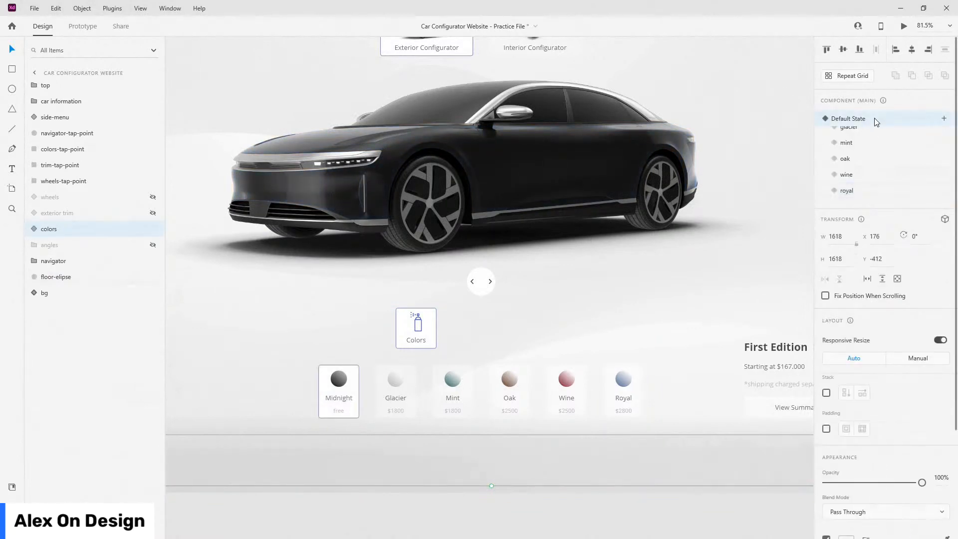
pyautogui.click(81, 25)
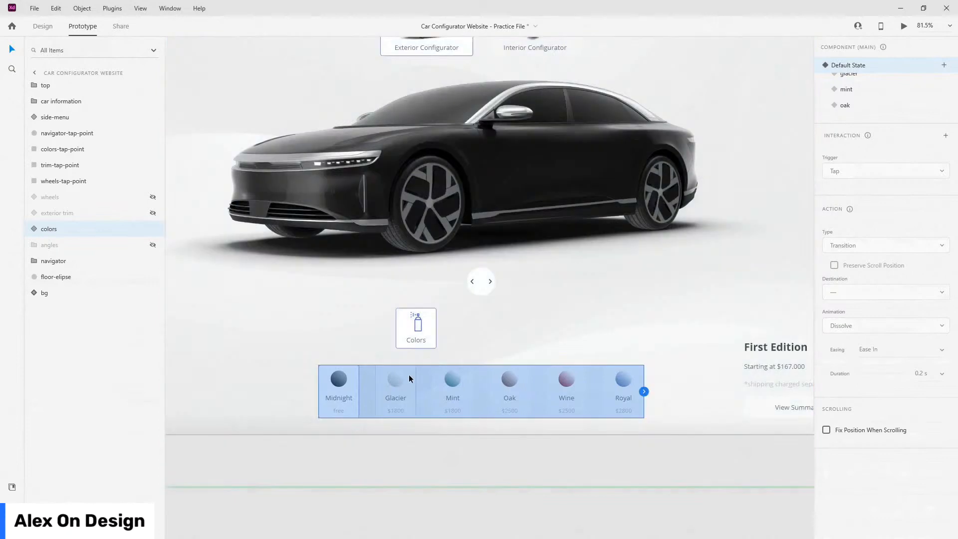
pyautogui.doubleClick(408, 378)
pyautogui.doubleClick(408, 379)
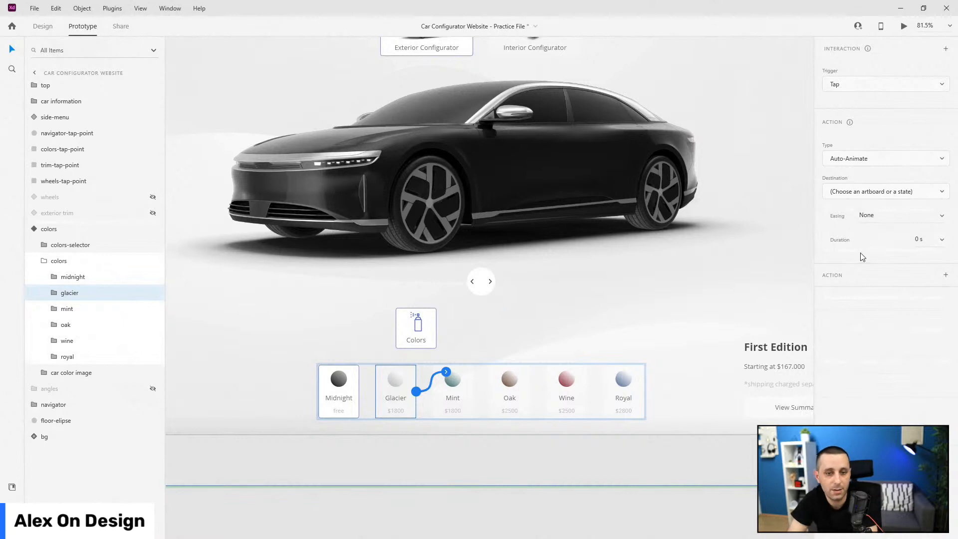
pyautogui.click(903, 192)
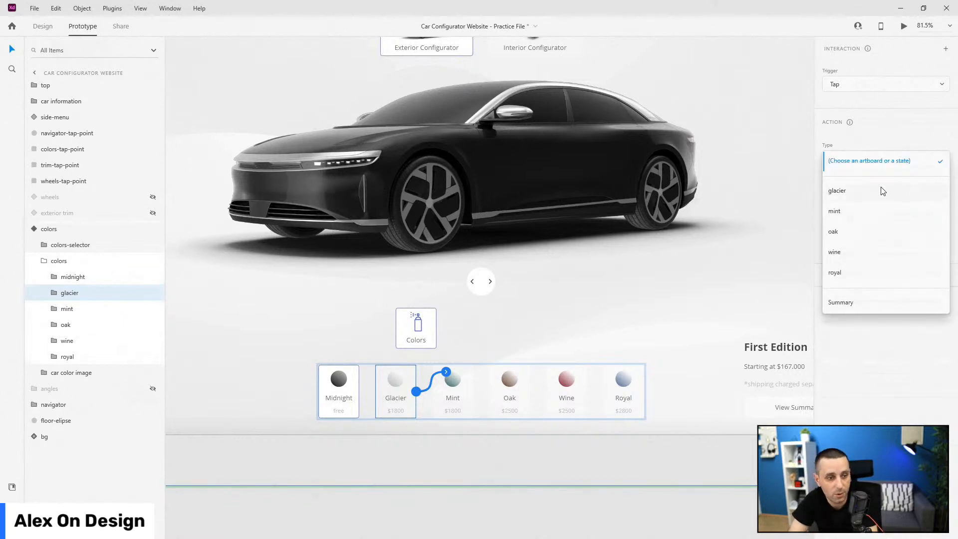
pyautogui.click(882, 191)
# - In the Default State, link the Mint option on tap to the mint state with Auto-Animate
pyautogui.click(470, 381)
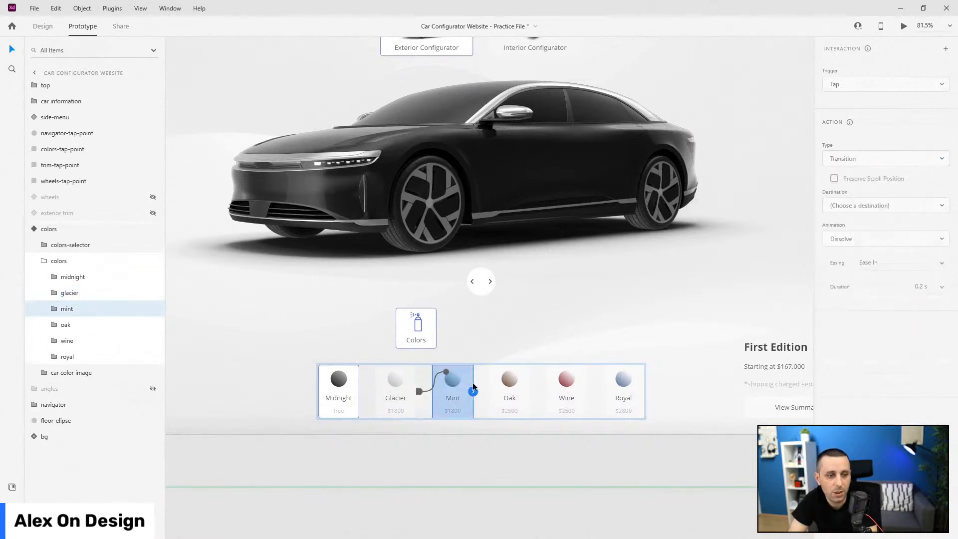
pyautogui.moveTo(473, 386); pyautogui.dragTo(504, 373)
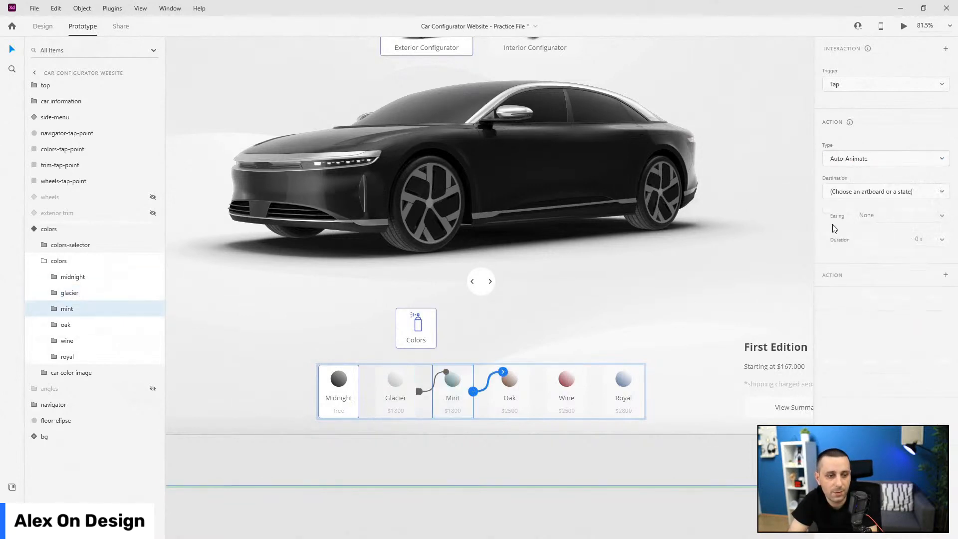
pyautogui.click(857, 190)
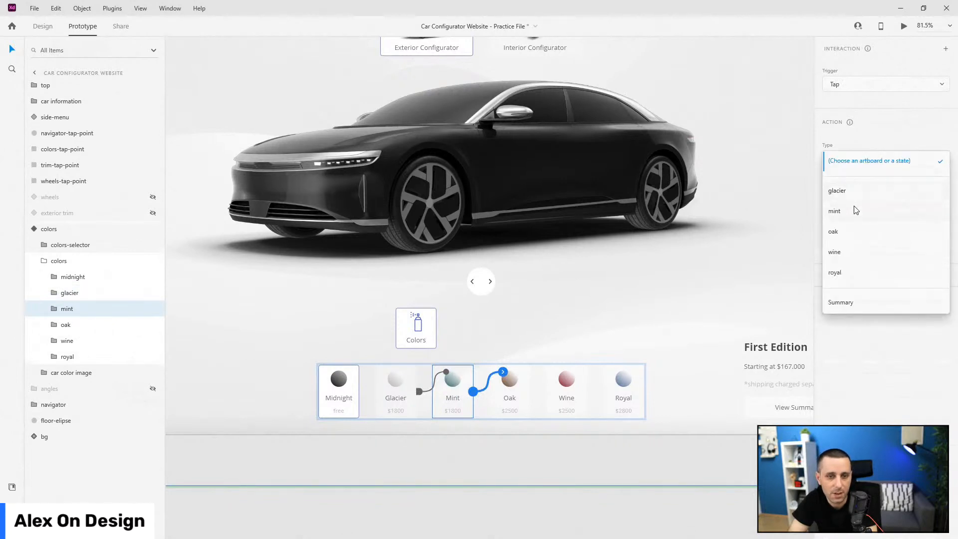
pyautogui.click(856, 210)
# - In the Default State, link the Oak option on tap to the oak state with Auto-Animate
pyautogui.click(521, 395)
pyautogui.moveTo(530, 391); pyautogui.dragTo(560, 373)
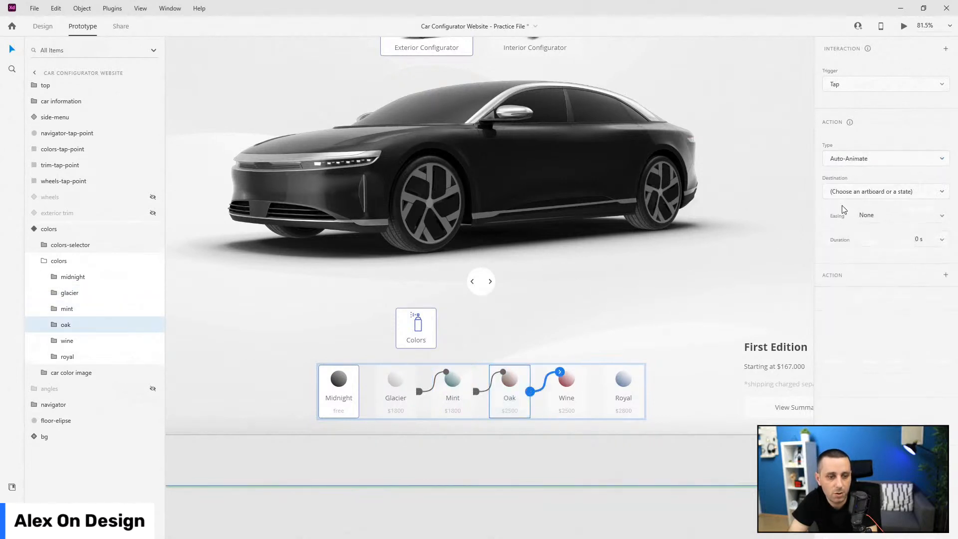
pyautogui.click(868, 194)
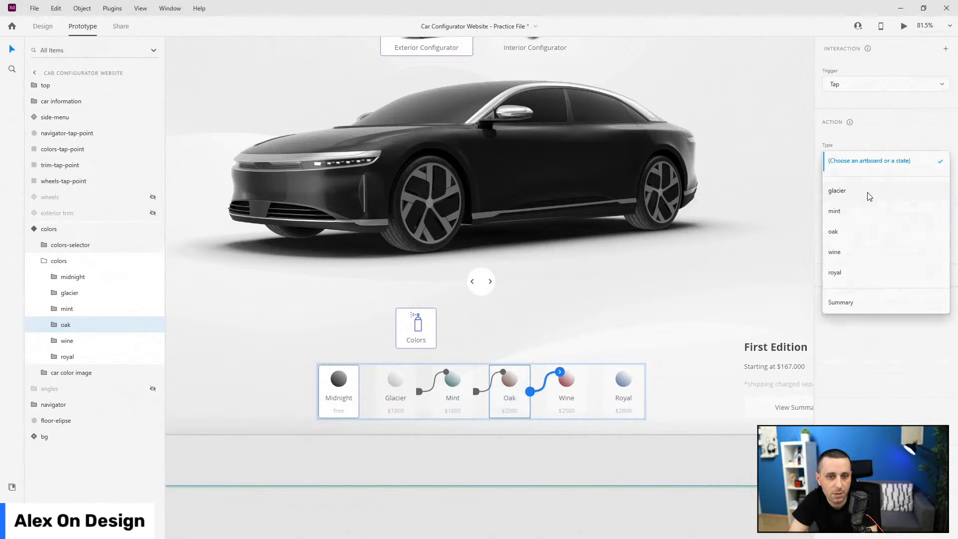
pyautogui.click(854, 233)
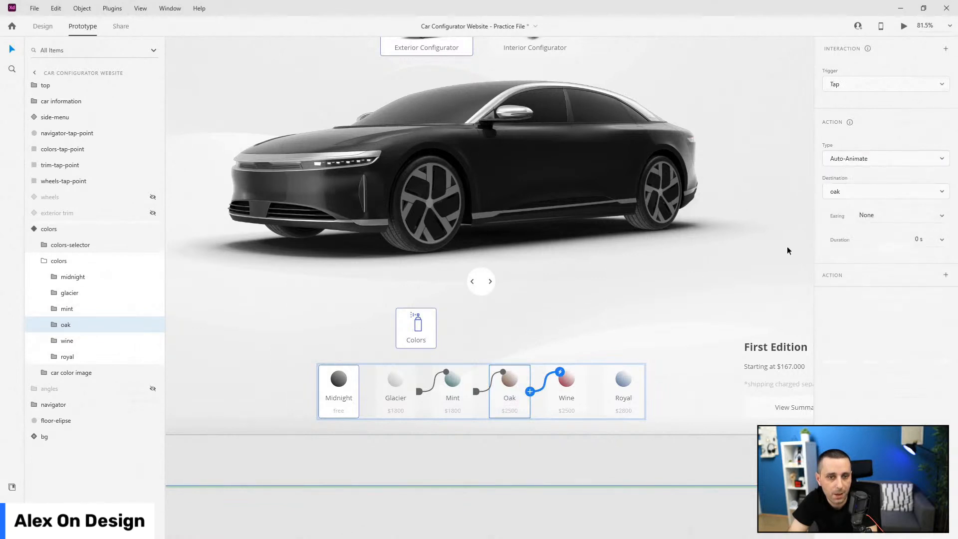
# - In the Default State, link the Wine option on tap to the wine state with Auto-Animate
pyautogui.click(580, 395)
pyautogui.moveTo(586, 391); pyautogui.dragTo(618, 372)
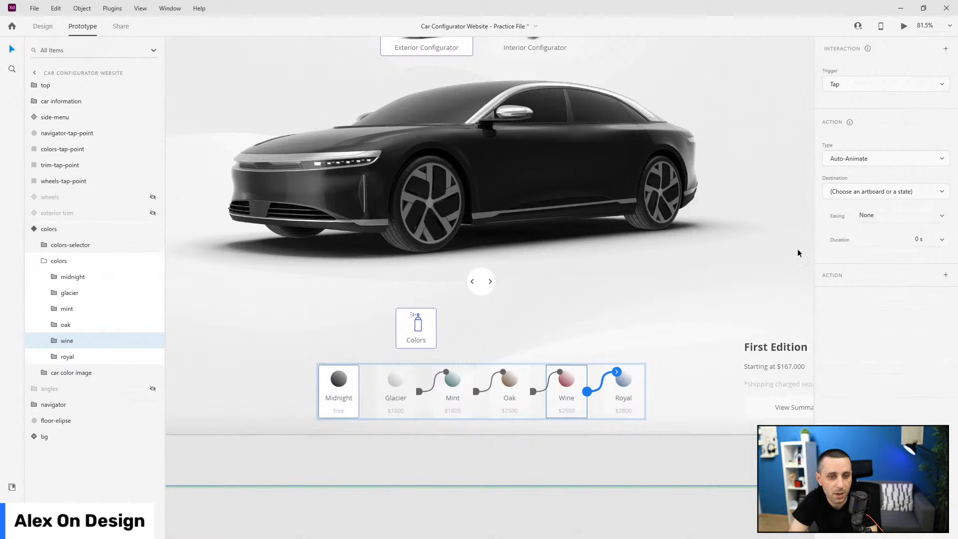
pyautogui.click(856, 195)
pyautogui.click(846, 252)
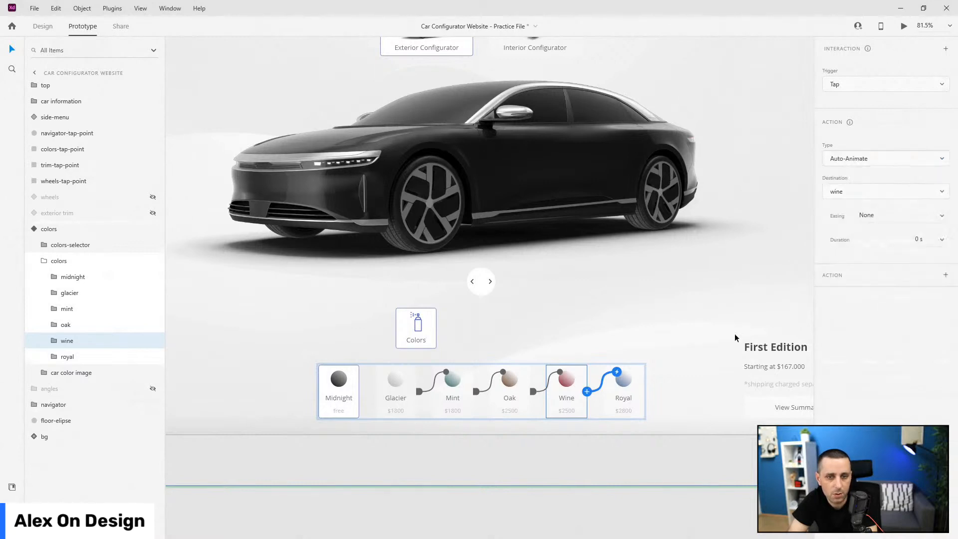
# - In the Default State, link the Royal option on tap to the royal state with Auto-Animate
pyautogui.click(642, 393)
pyautogui.click(643, 393)
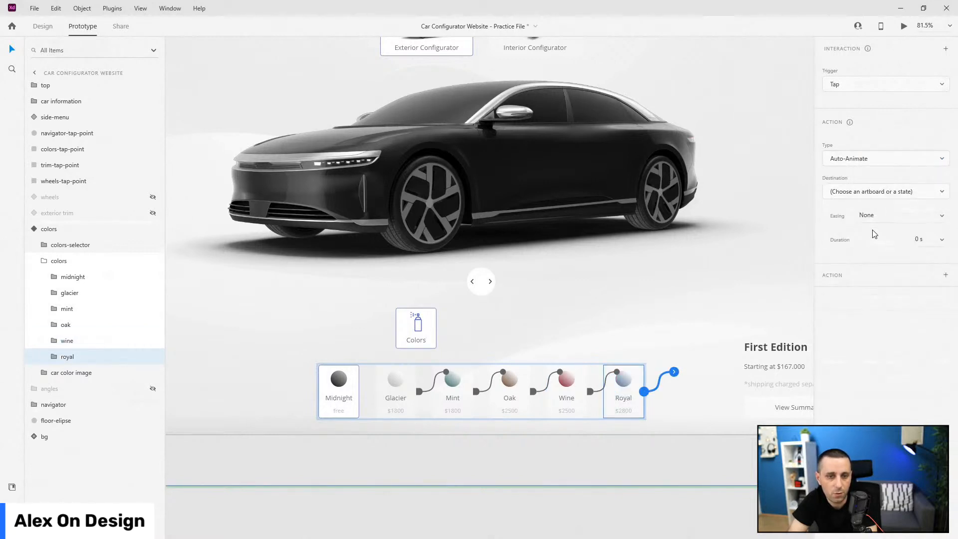
pyautogui.click(884, 195)
pyautogui.click(848, 275)
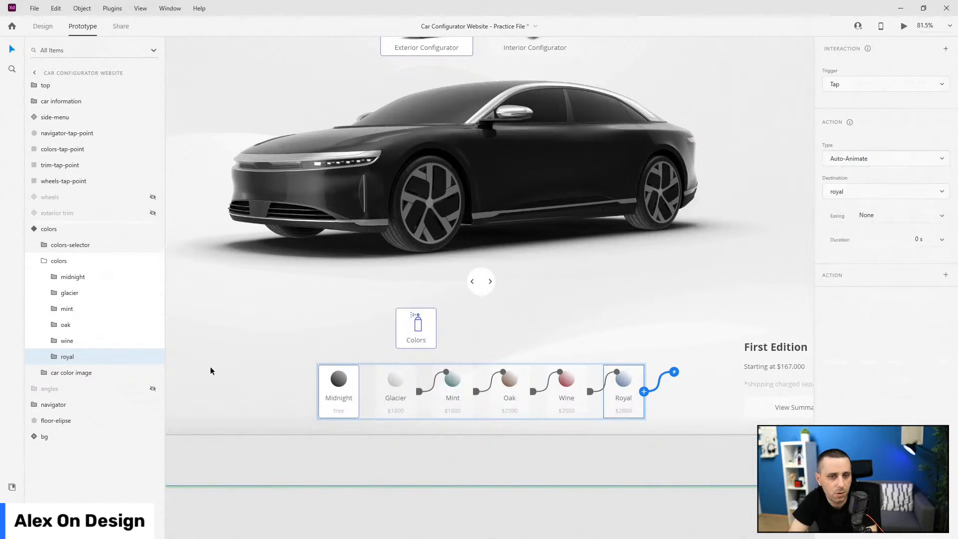
# - Switch the colors component to the glacier state and link its Midnight option on tap to the Default State with Auto-Animate
pyautogui.click(44, 261)
pyautogui.click(35, 230)
pyautogui.click(36, 234)
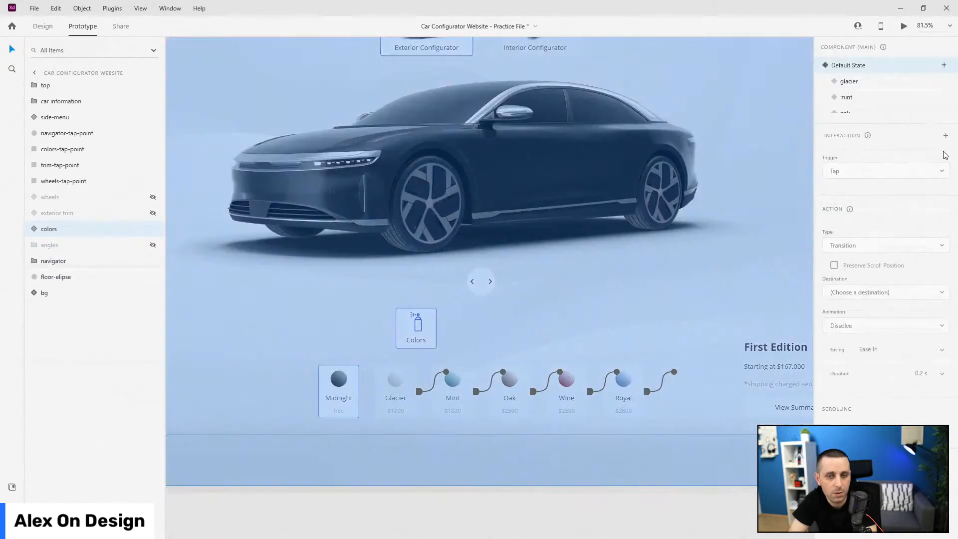
pyautogui.click(877, 86)
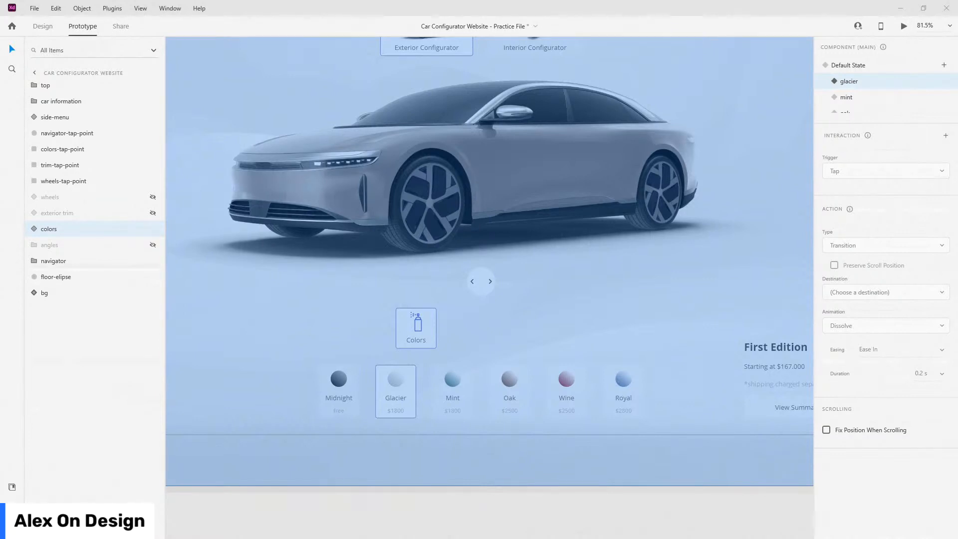
pyautogui.doubleClick(391, 396)
pyautogui.click(351, 397)
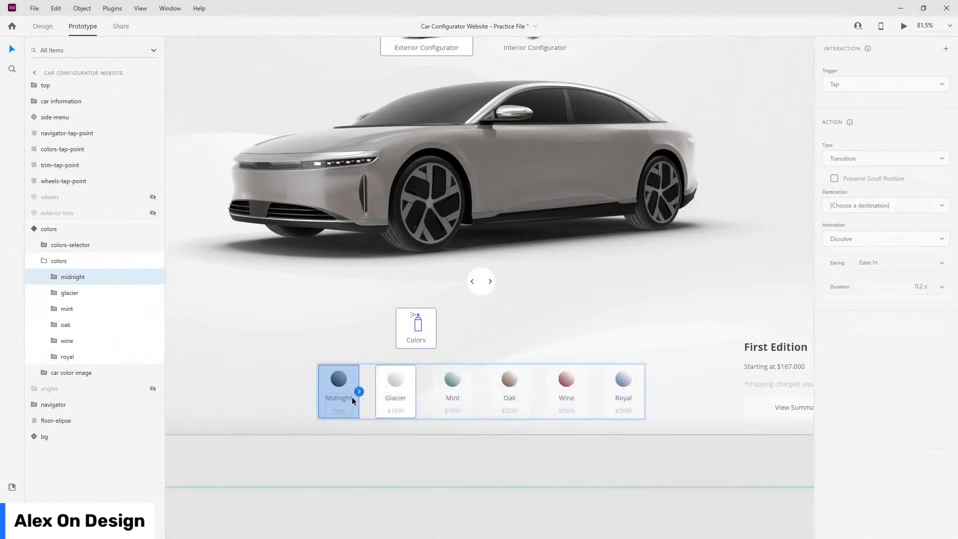
pyautogui.click(867, 195)
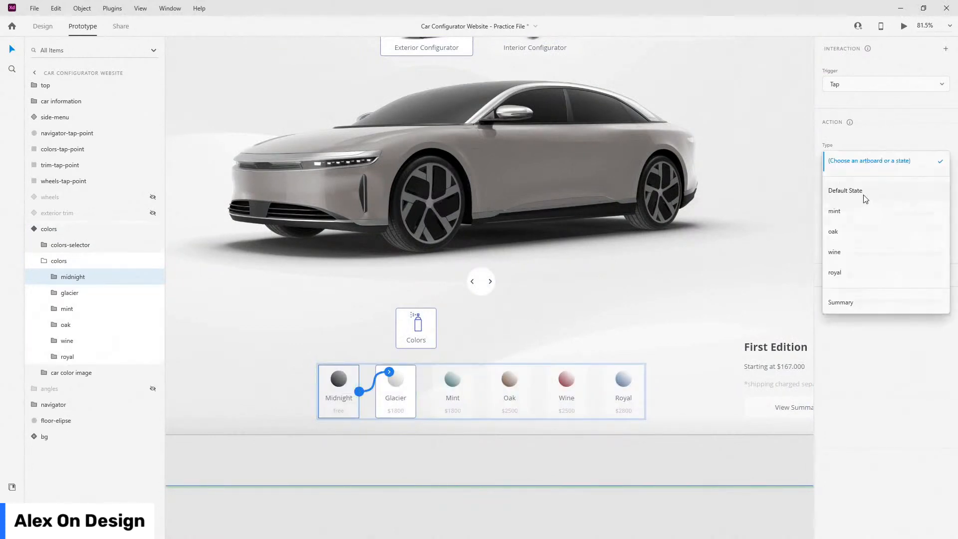
pyautogui.click(864, 198)
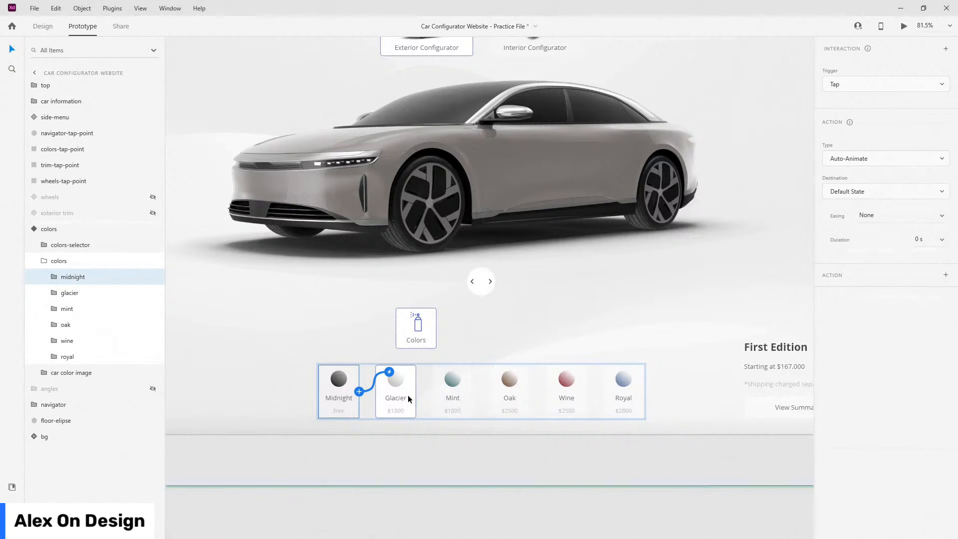
# - In the glacier state, link the Mint option on tap to the mint state with Auto-Animate
pyautogui.click(454, 391)
pyautogui.click(473, 391)
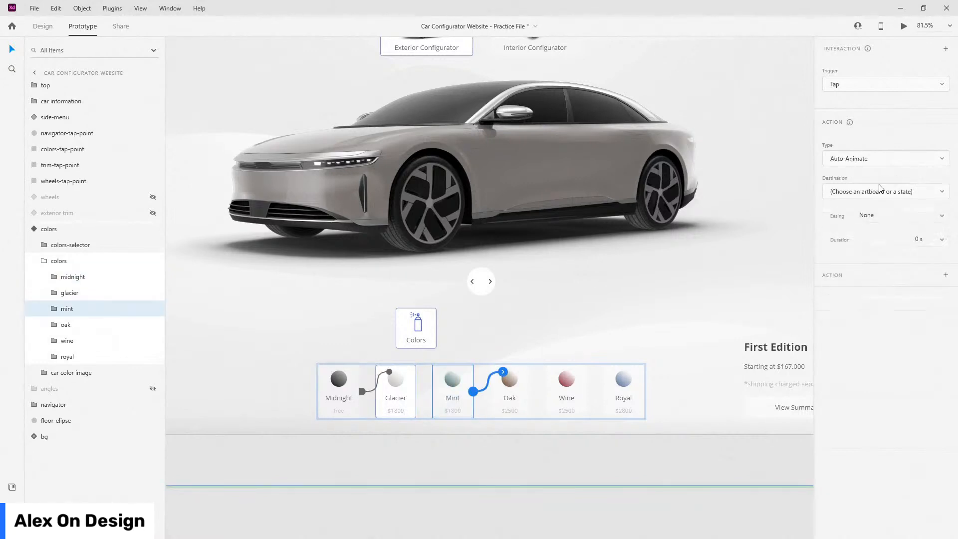
pyautogui.click(880, 194)
pyautogui.click(851, 229)
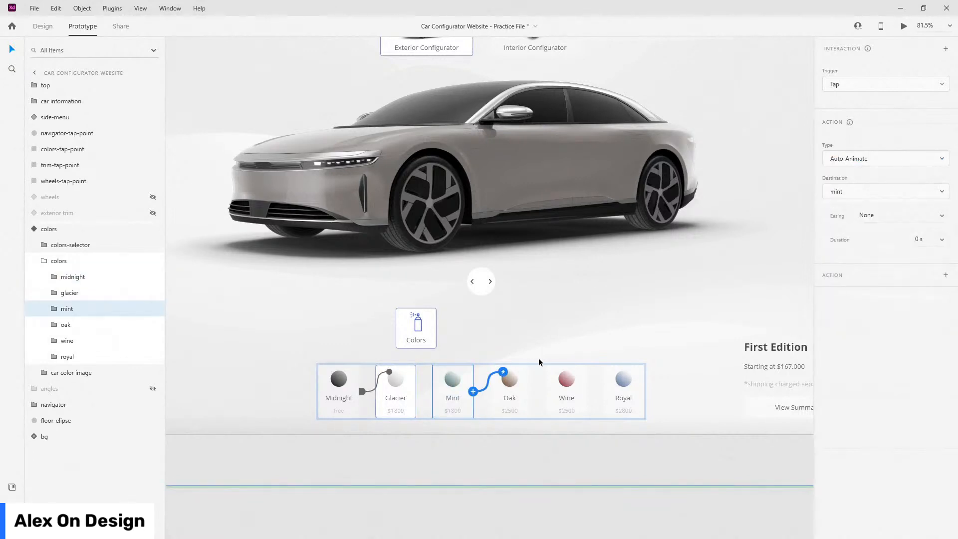
# - In the glacier state, link the Oak option on tap to its matching color state with Auto-Animate
pyautogui.click(509, 391)
pyautogui.click(529, 391)
pyautogui.click(868, 193)
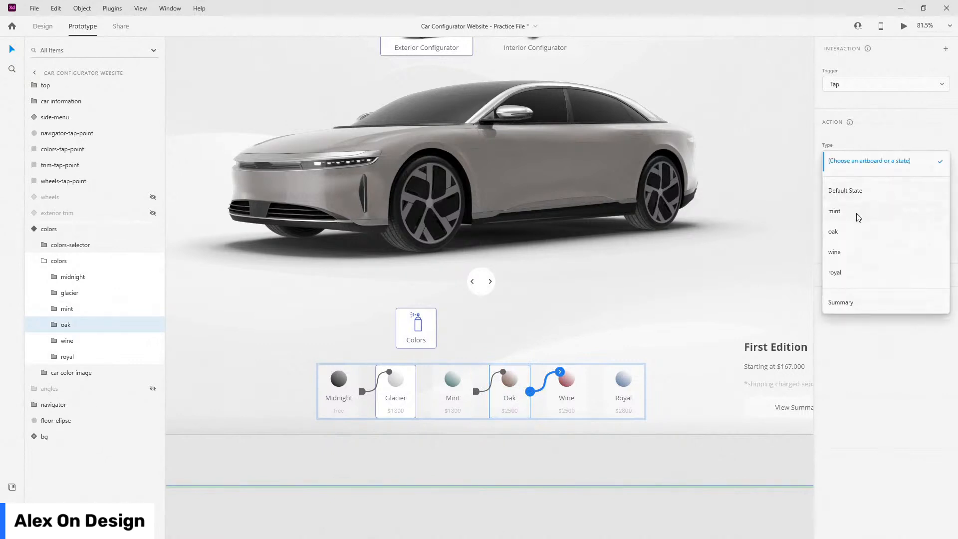
pyautogui.click(834, 251)
# - In the glacier state, link the Wine option on tap to the wine state with Auto-Animate
pyautogui.click(566, 391)
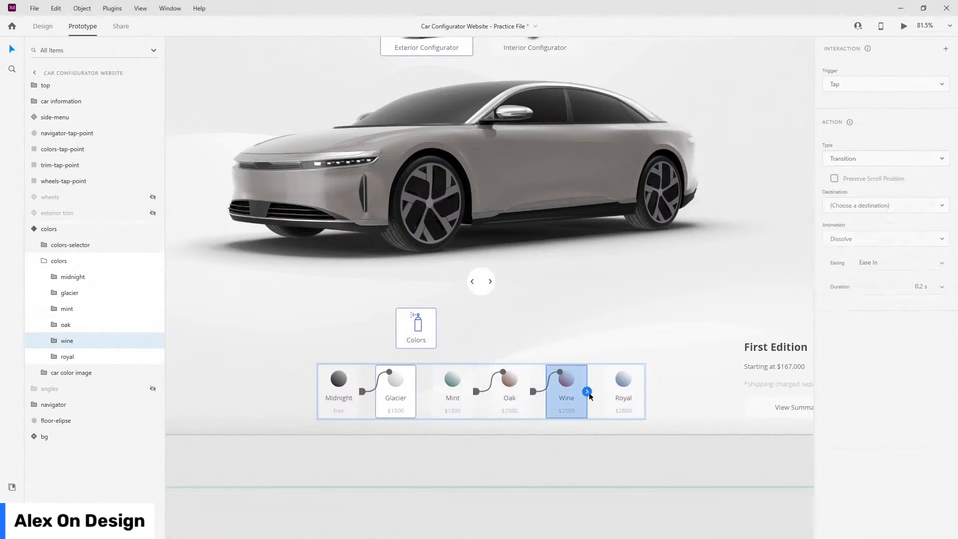
pyautogui.click(587, 391)
pyautogui.click(877, 206)
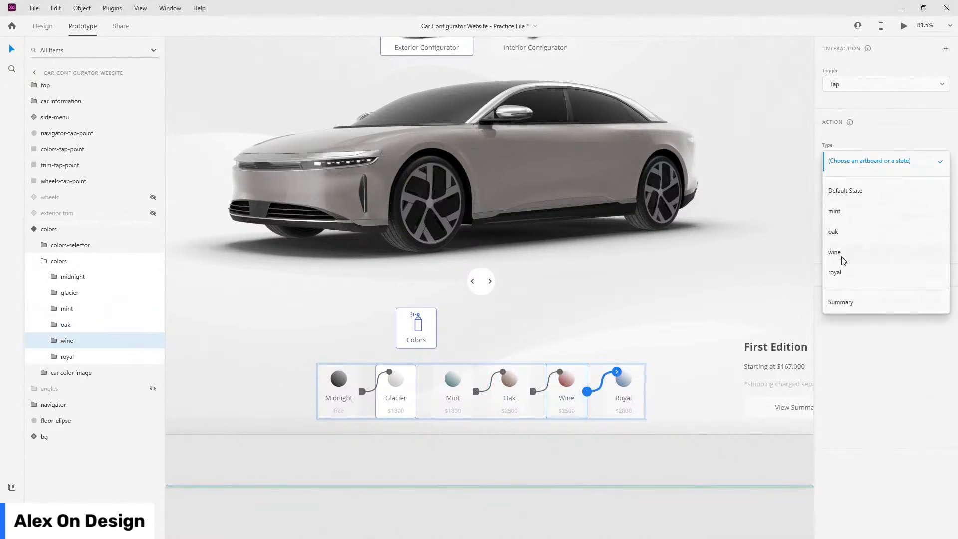
pyautogui.click(835, 271)
# - In the glacier state, link the Royal option on tap to the royal state with Auto-Animate
pyautogui.click(628, 384)
pyautogui.click(644, 392)
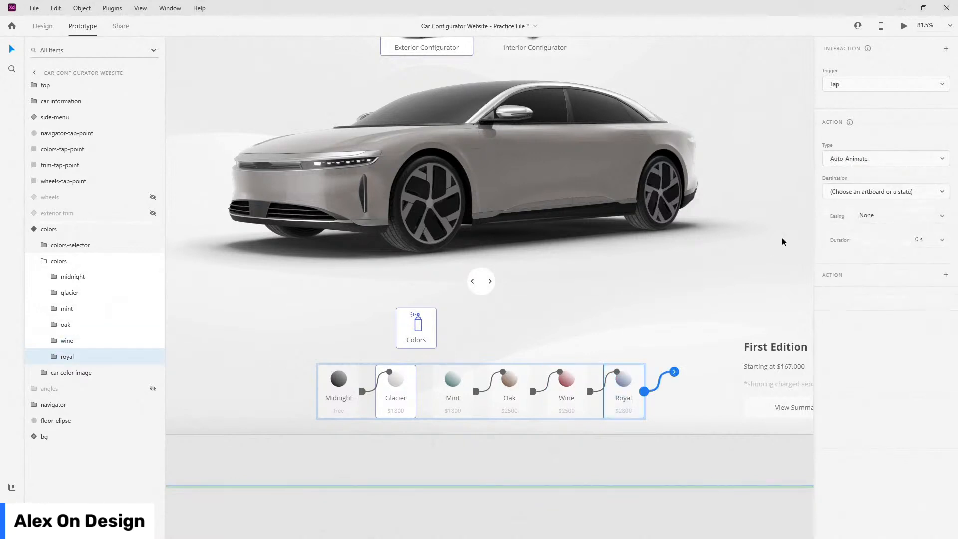
pyautogui.click(843, 194)
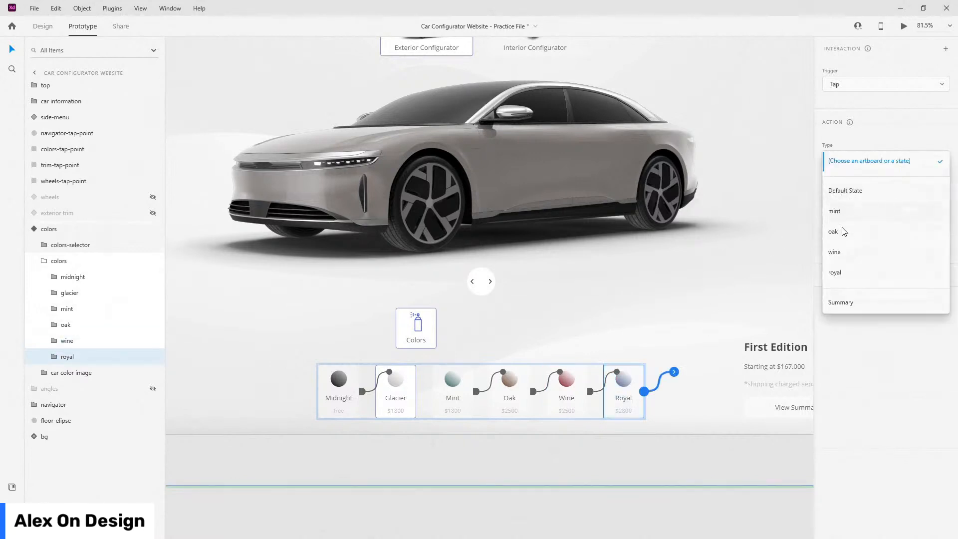
pyautogui.click(834, 273)
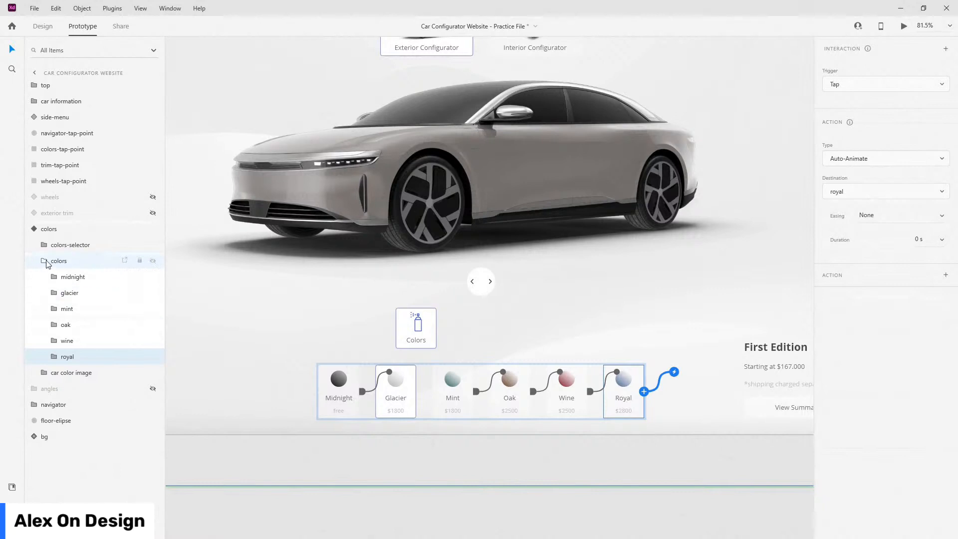
# - Switch the colors component to the mint state and link its Midnight option on tap to the Default State with Auto-Animate
pyautogui.click(38, 260)
pyautogui.click(35, 229)
pyautogui.click(40, 234)
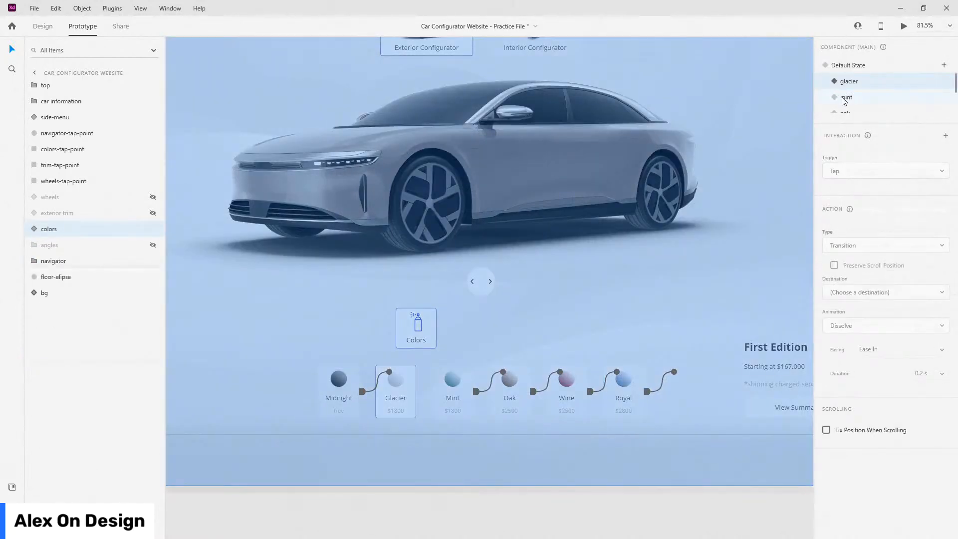
pyautogui.click(846, 96)
pyautogui.click(340, 377)
pyautogui.click(351, 377)
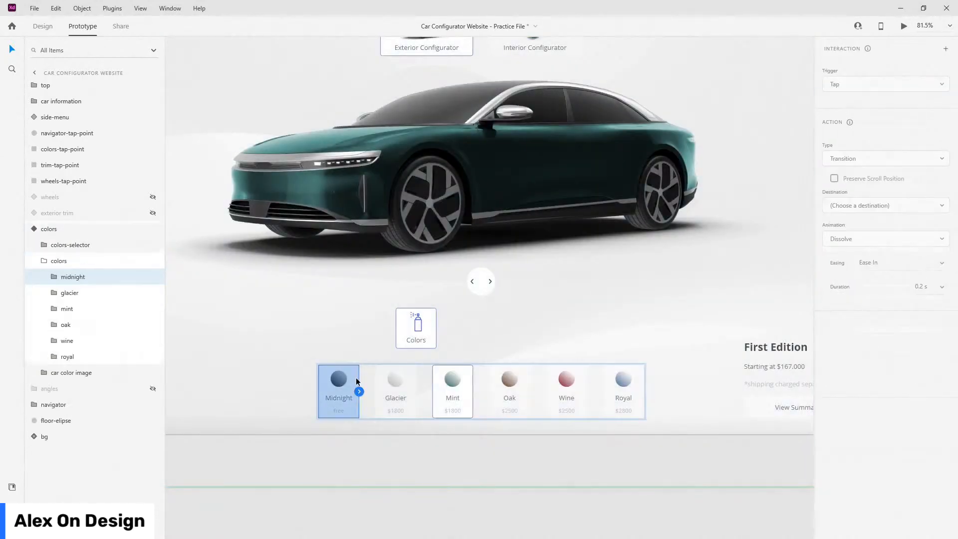
pyautogui.click(854, 192)
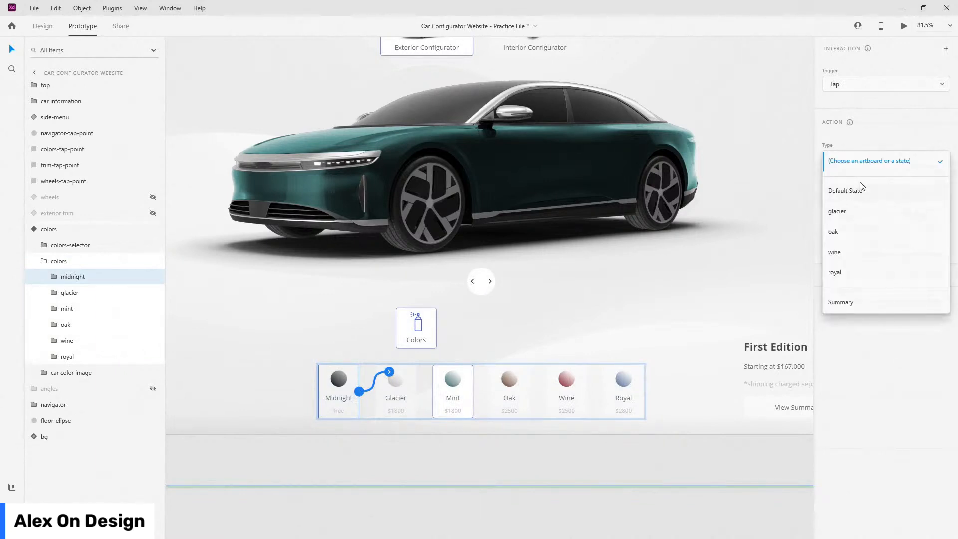
pyautogui.click(860, 184)
# - In the mint state, link the Glacier option on tap to the glacier state with Auto-Animate
pyautogui.click(395, 387)
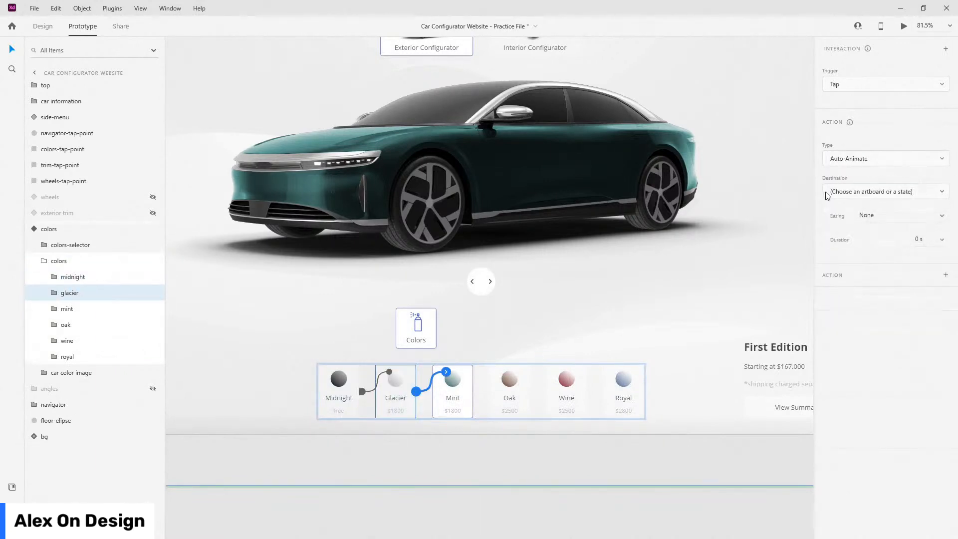
pyautogui.click(833, 205)
pyautogui.click(837, 212)
# - In the mint state, link the Oak option on tap to the oak state with Auto-Animate
pyautogui.click(529, 395)
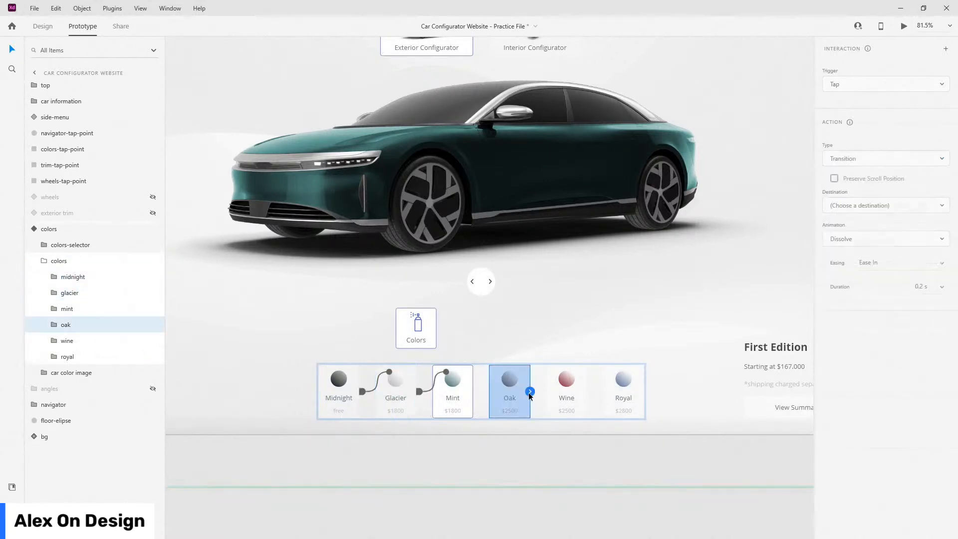
pyautogui.moveTo(530, 392); pyautogui.dragTo(631, 312)
pyautogui.click(862, 204)
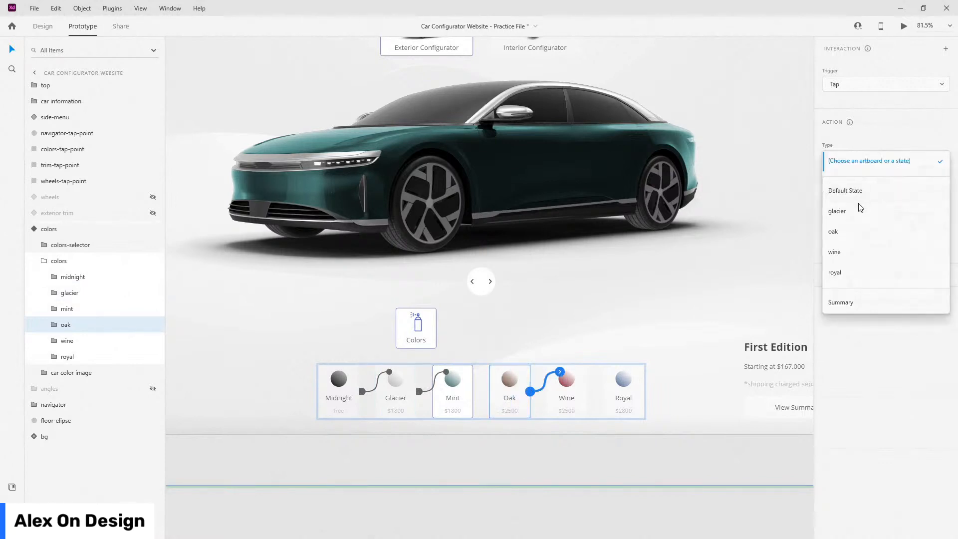
pyautogui.click(833, 231)
# - In the mint state, link the Wine option on tap to the wine state with Auto-Animate
pyautogui.click(569, 403)
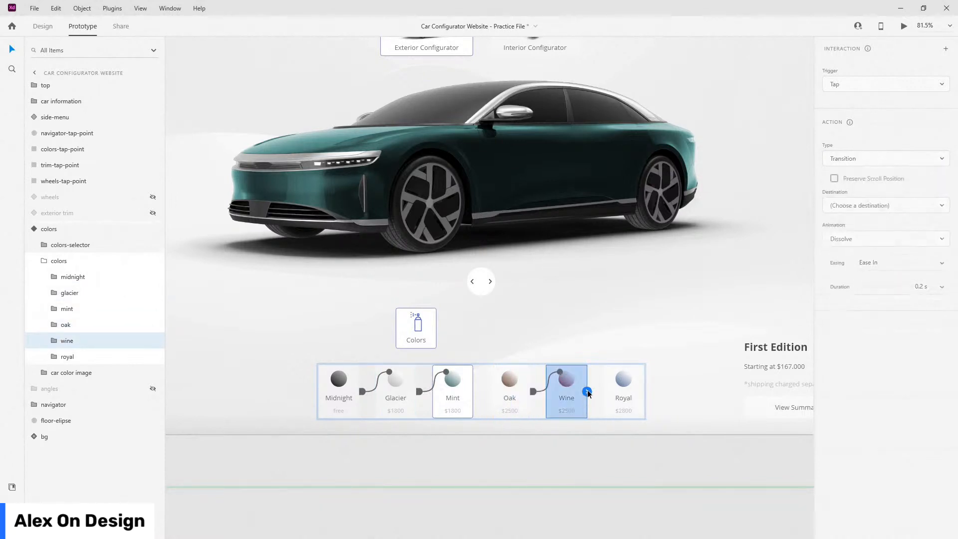
pyautogui.moveTo(587, 392); pyautogui.dragTo(628, 350)
pyautogui.click(848, 193)
pyautogui.click(848, 250)
# - In the mint state, link the Royal option on tap to the royal state with Auto-Animate
pyautogui.click(623, 394)
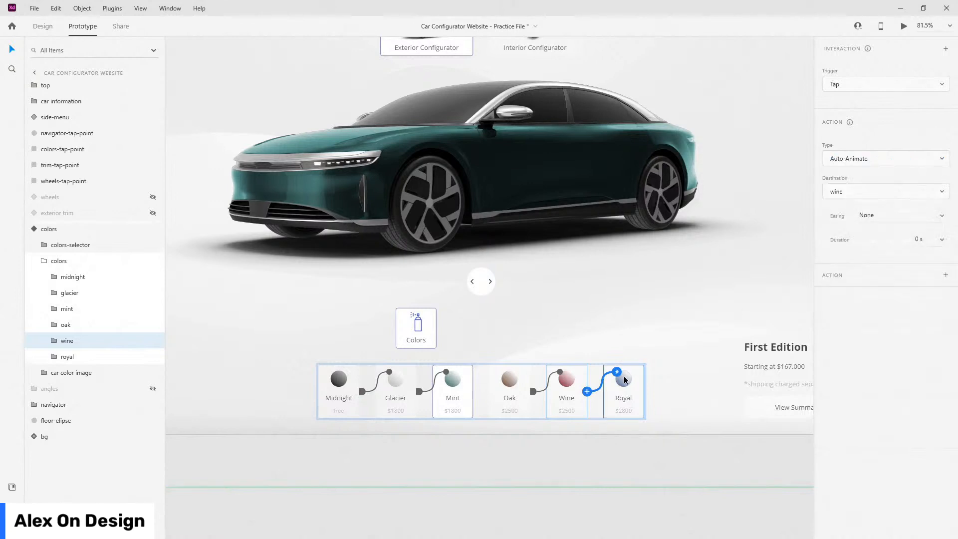
pyautogui.moveTo(643, 392); pyautogui.dragTo(671, 367)
pyautogui.click(849, 215)
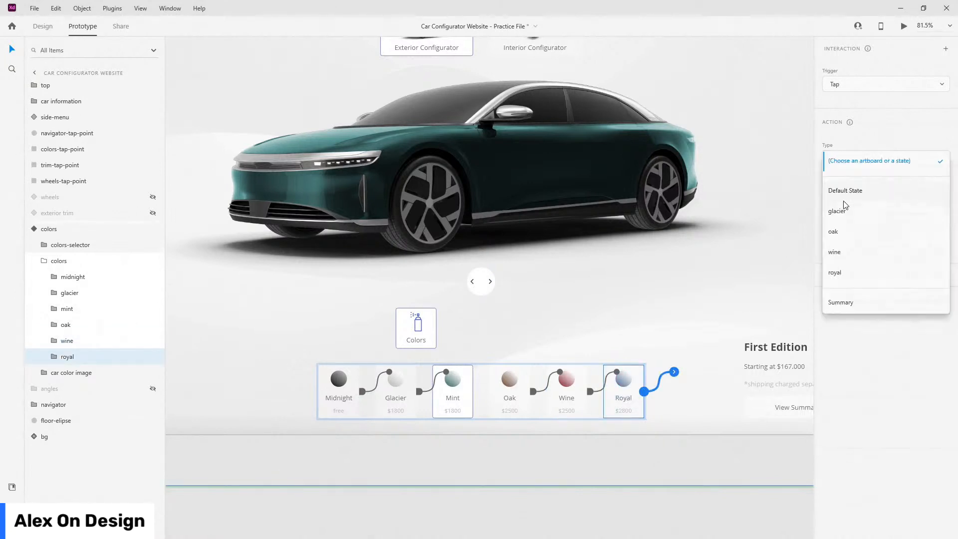
pyautogui.click(845, 271)
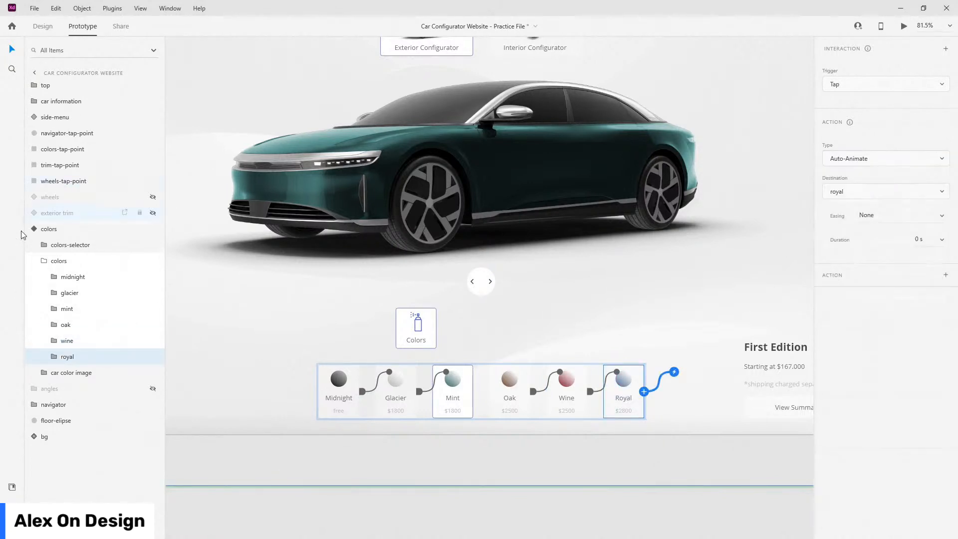
# - Switch the colors component to the oak state and link its Midnight option on tap to the Default State with Auto-Animate
pyautogui.click(30, 260)
pyautogui.click(36, 234)
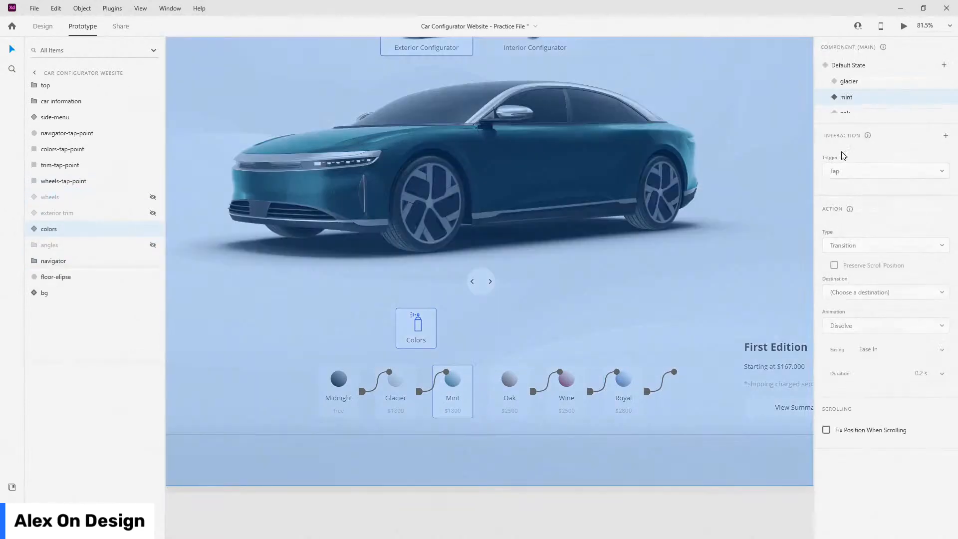
pyautogui.scroll(-2, 878, 97)
pyautogui.click(860, 93)
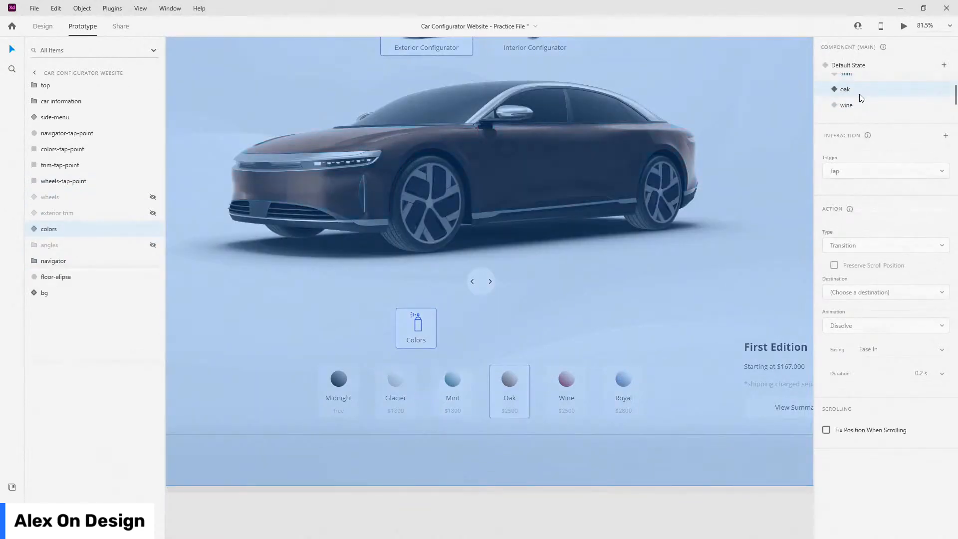
pyautogui.doubleClick(340, 374)
pyautogui.doubleClick(352, 382)
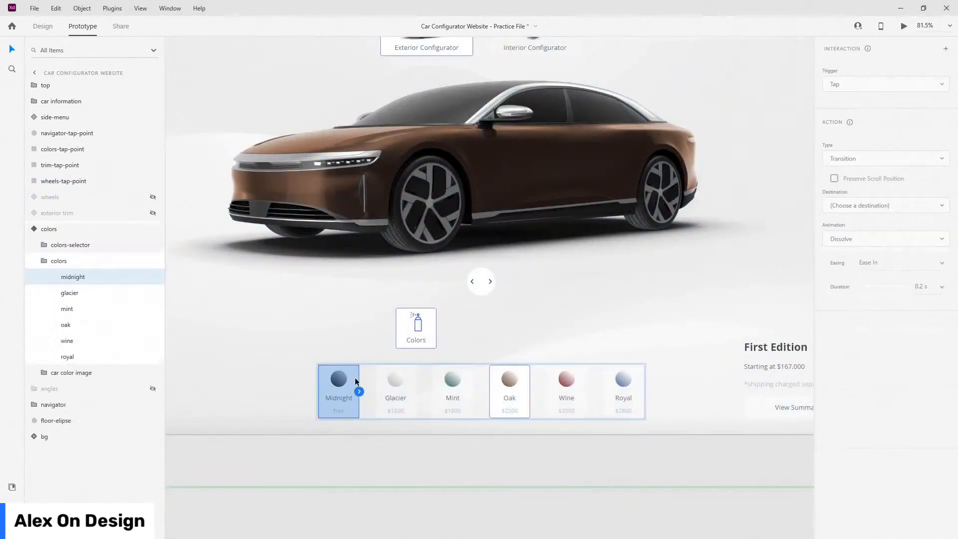
pyautogui.moveTo(361, 395); pyautogui.dragTo(391, 378)
pyautogui.click(859, 192)
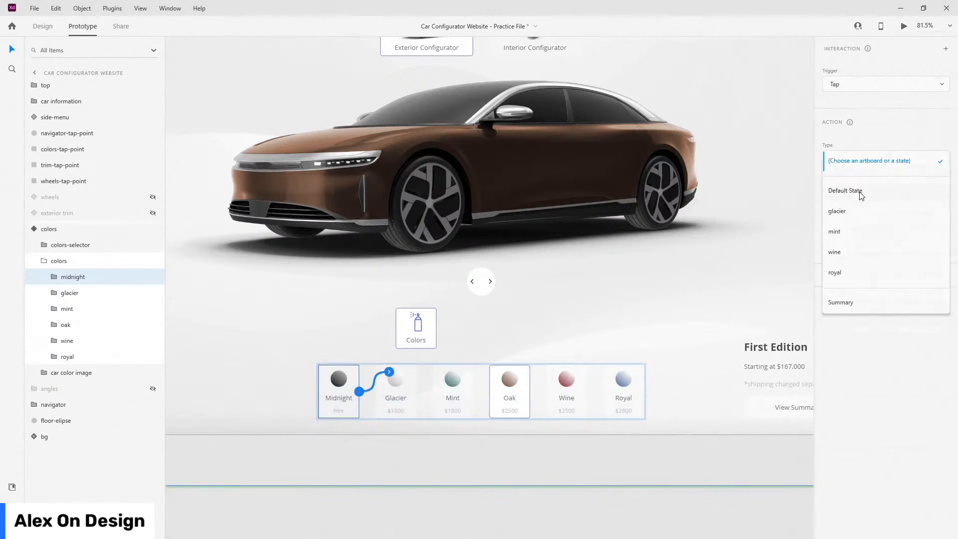
pyautogui.click(858, 193)
# - In the oak state, link the Glacier and Mint options on tap to the glacier and mint states with Auto-Animate
pyautogui.click(406, 402)
pyautogui.moveTo(415, 391); pyautogui.dragTo(452, 380)
pyautogui.click(846, 210)
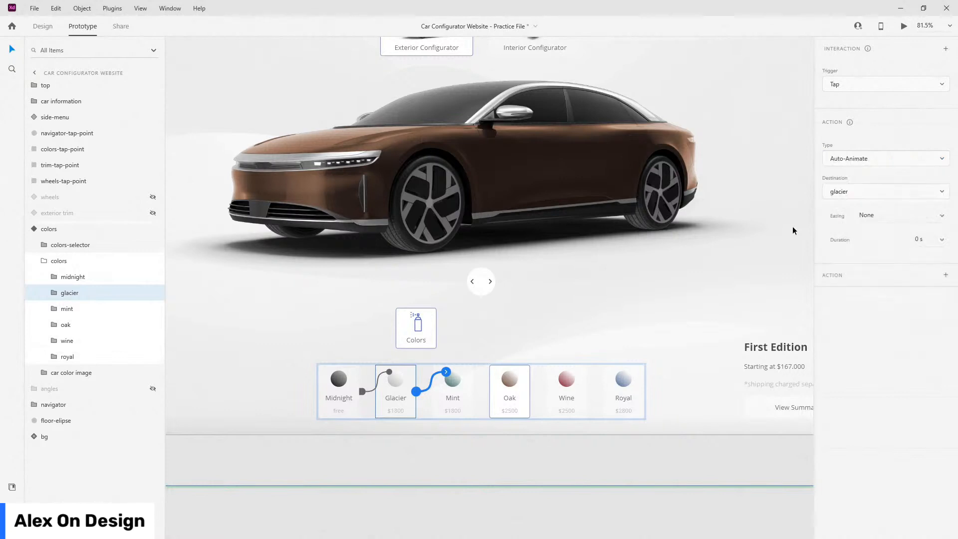
pyautogui.click(454, 399)
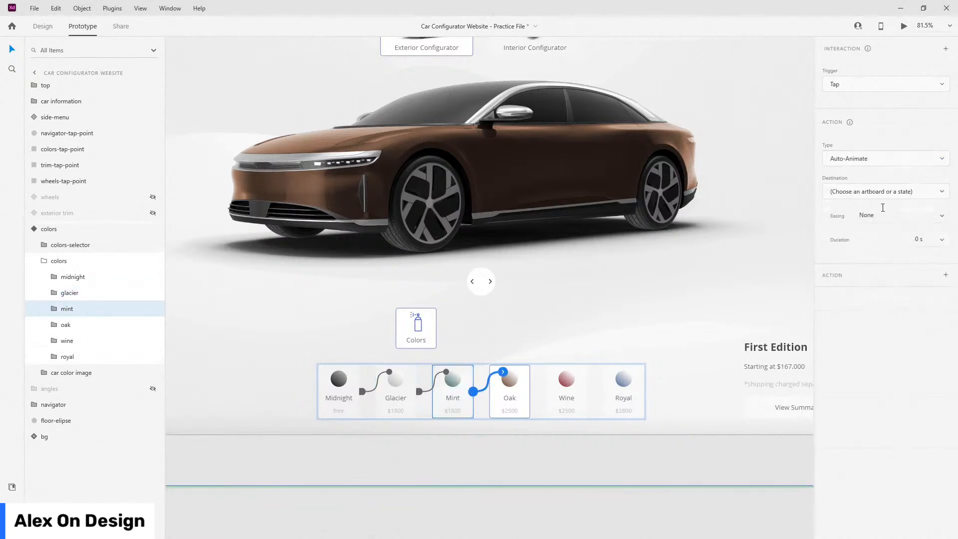
pyautogui.click(883, 193)
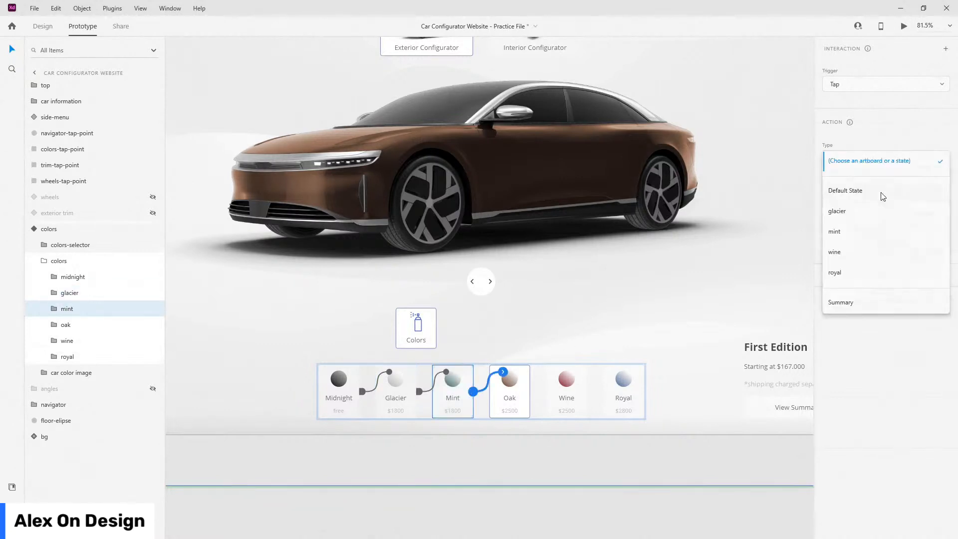
pyautogui.click(855, 234)
# - In the oak state, link the Wine and Royal options on tap to the wine and royal states with Auto-Animate
pyautogui.click(561, 407)
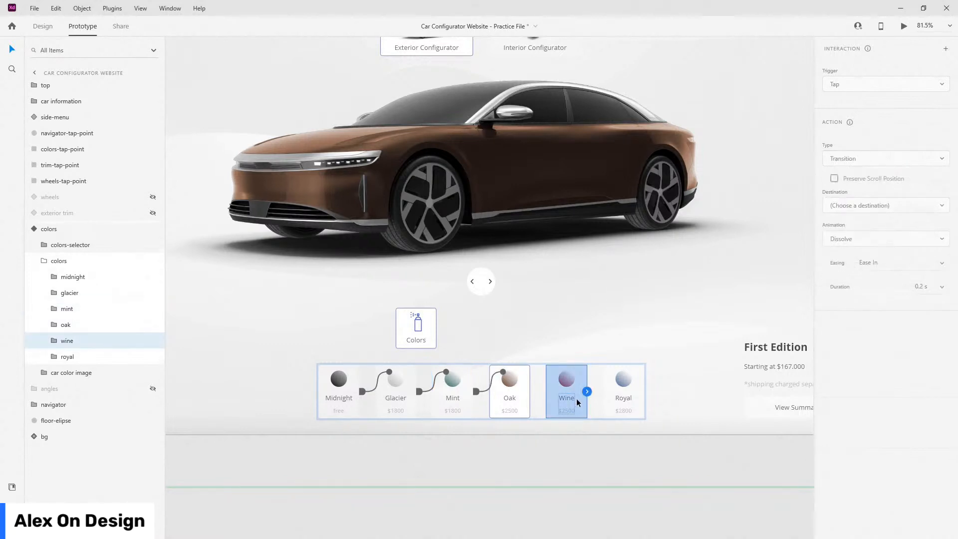
pyautogui.moveTo(586, 391); pyautogui.dragTo(619, 379)
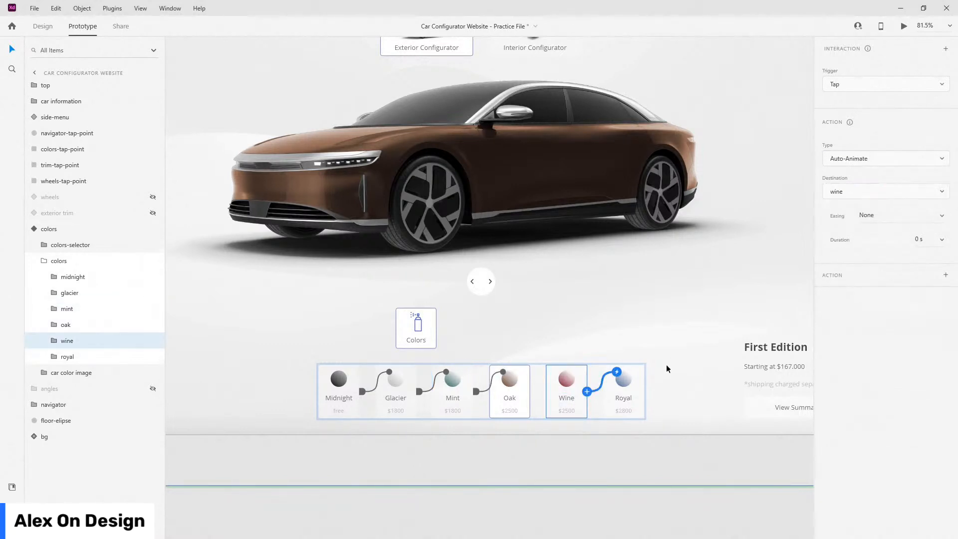
pyautogui.click(644, 394)
pyautogui.click(869, 202)
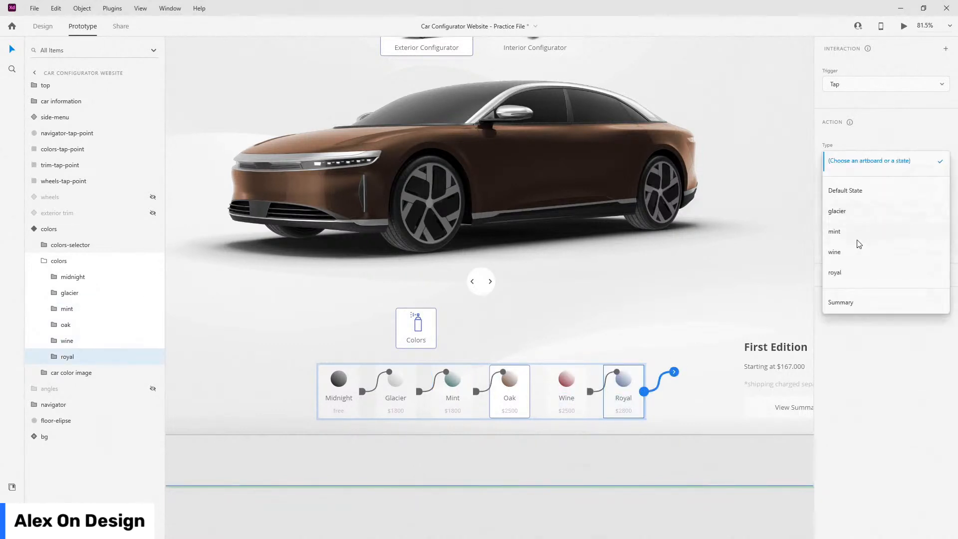
pyautogui.click(853, 272)
# - Switch the colors component to the wine state and link its Midnight option on tap to the Default State with Auto-Animate
pyautogui.click(43, 261)
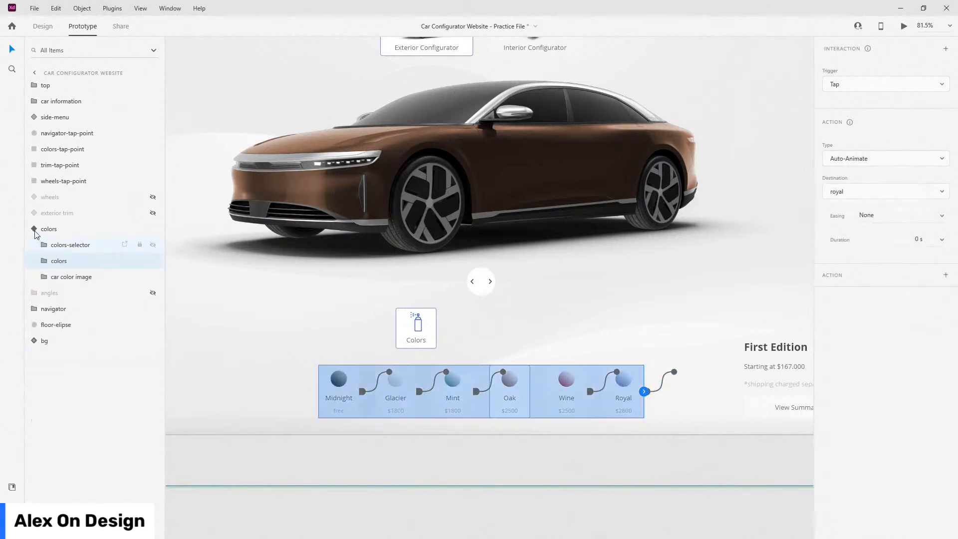
pyautogui.click(49, 228)
pyautogui.scroll(-1, 866, 99)
pyautogui.click(866, 106)
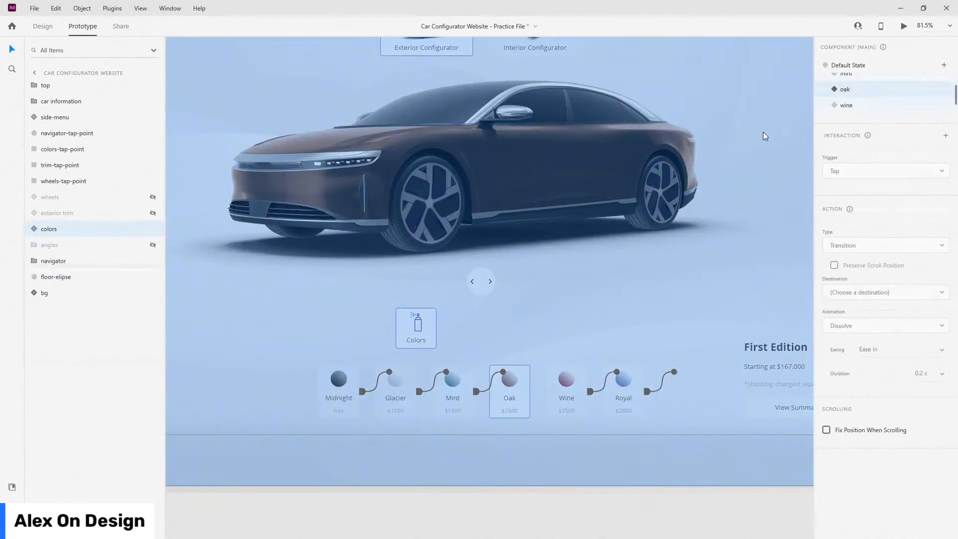
pyautogui.doubleClick(331, 395)
pyautogui.doubleClick(344, 395)
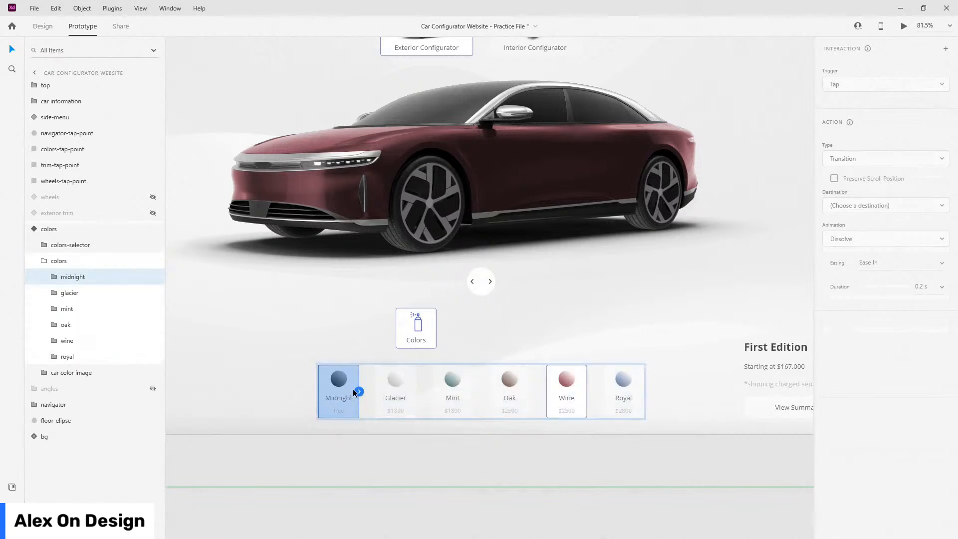
pyautogui.click(359, 391)
pyautogui.click(879, 191)
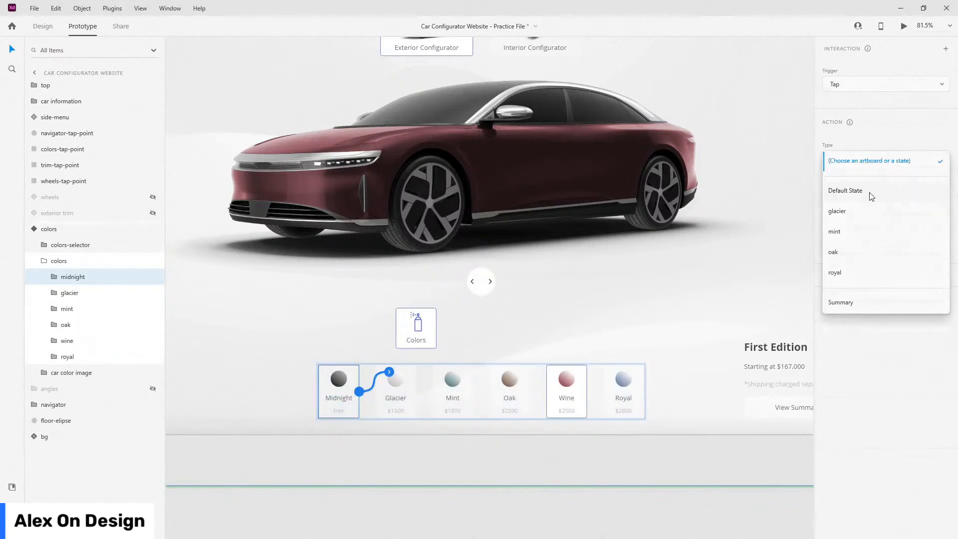
pyautogui.click(870, 192)
# - In the wine state, link the Glacier option on tap to the glacier state with Auto-Animate
pyautogui.click(397, 396)
pyautogui.click(416, 391)
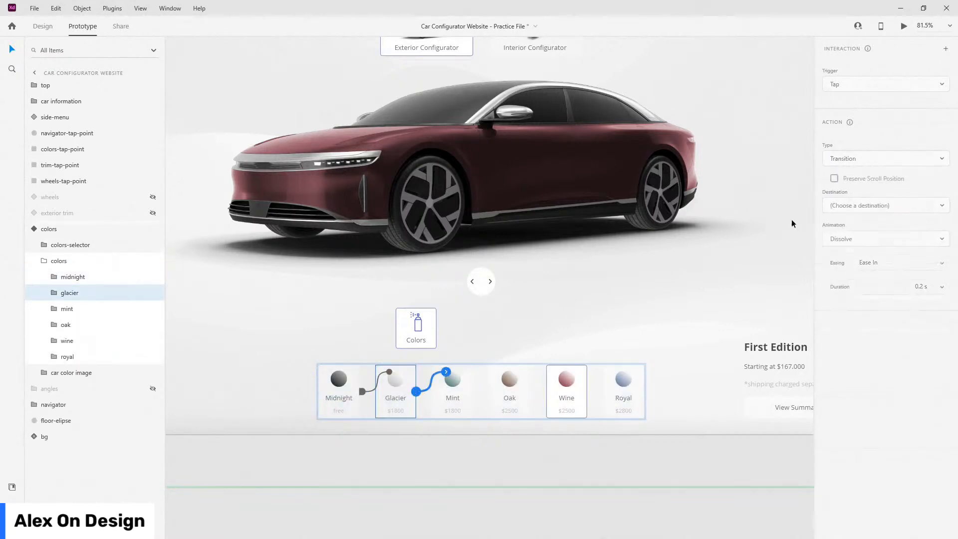
pyautogui.click(847, 191)
pyautogui.click(794, 215)
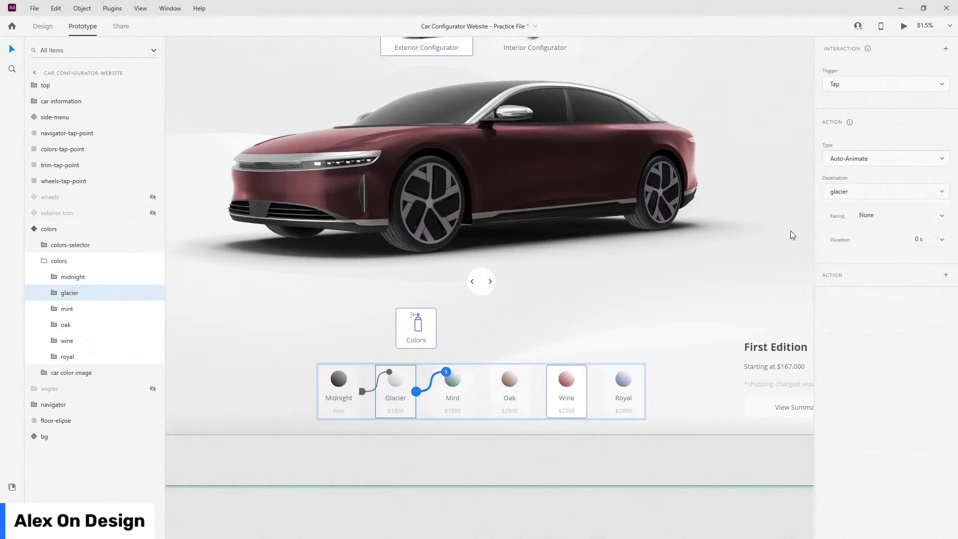
# - In the wine state, link the Mint option on tap to the mint state with Auto-Animate
pyautogui.click(453, 397)
pyautogui.click(472, 391)
pyautogui.click(847, 192)
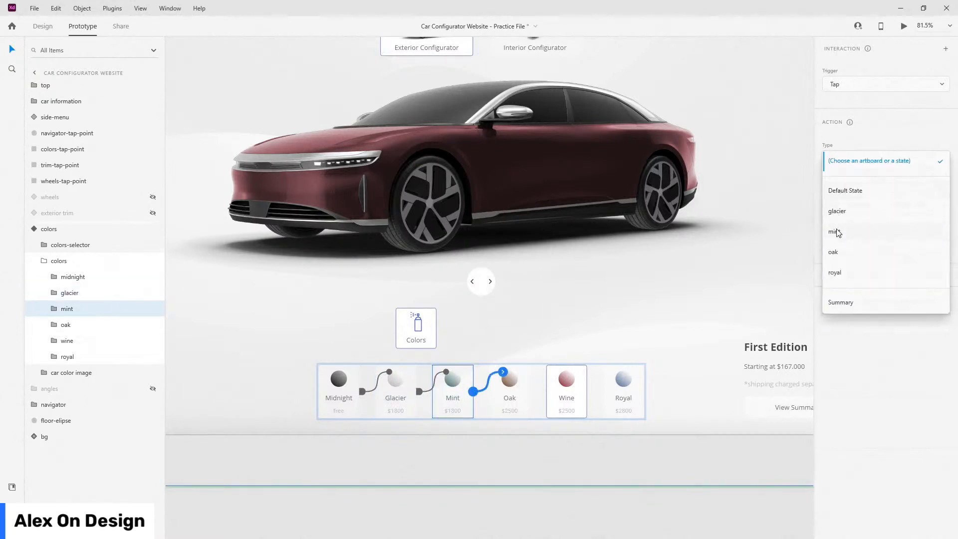
pyautogui.click(836, 231)
# - In the wine state, link the Oak option on tap to the oak state with Auto-Animate
pyautogui.click(510, 394)
pyautogui.click(529, 391)
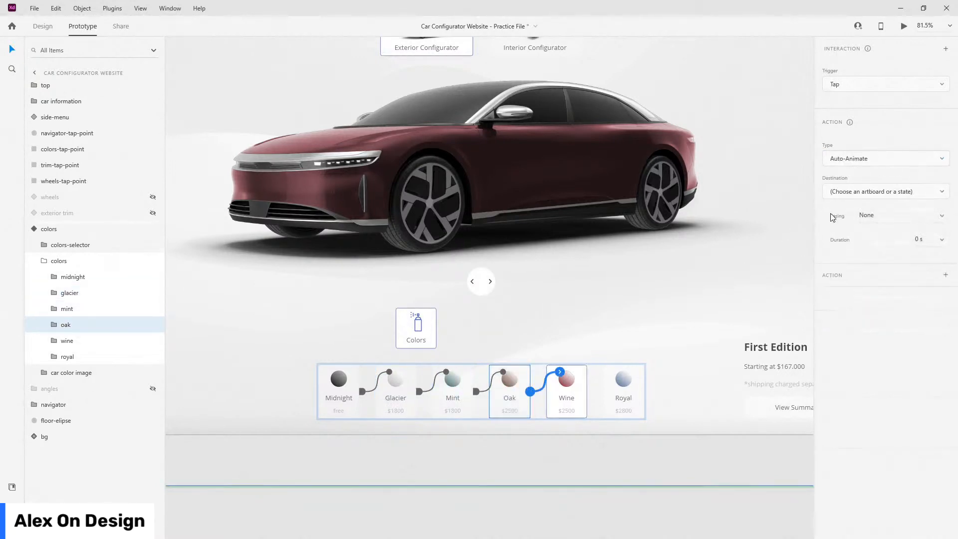
pyautogui.click(842, 204)
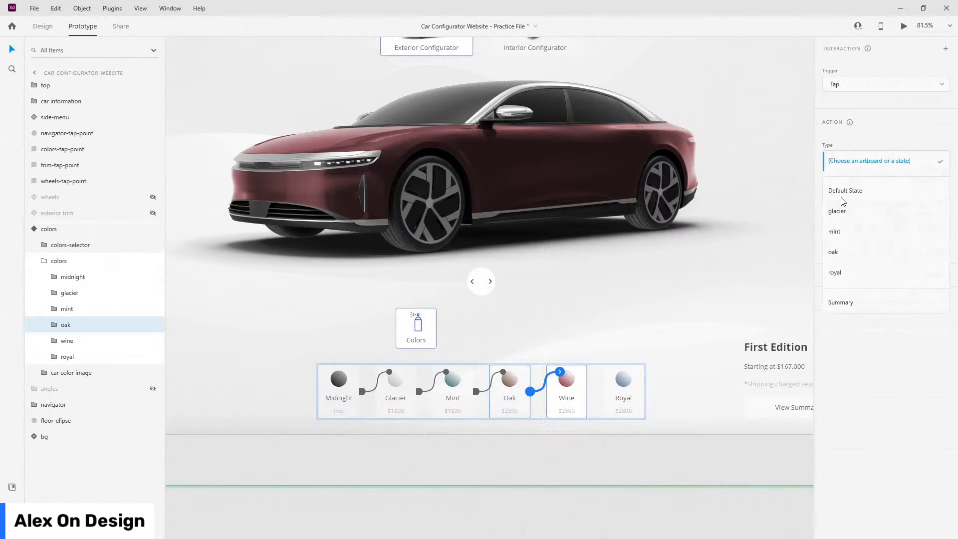
pyautogui.click(846, 252)
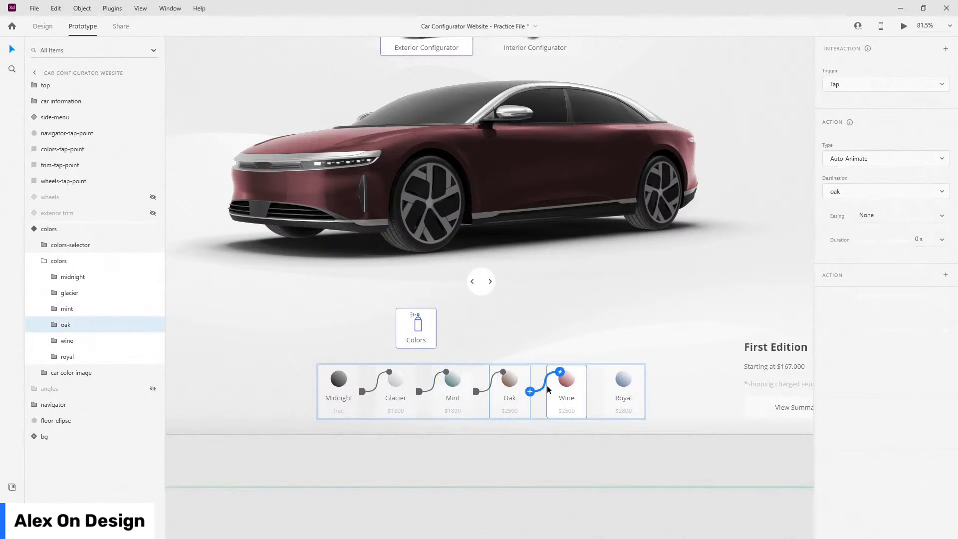
# - In the wine state, link the Royal option on tap to the royal state with Auto-Animate
pyautogui.click(630, 403)
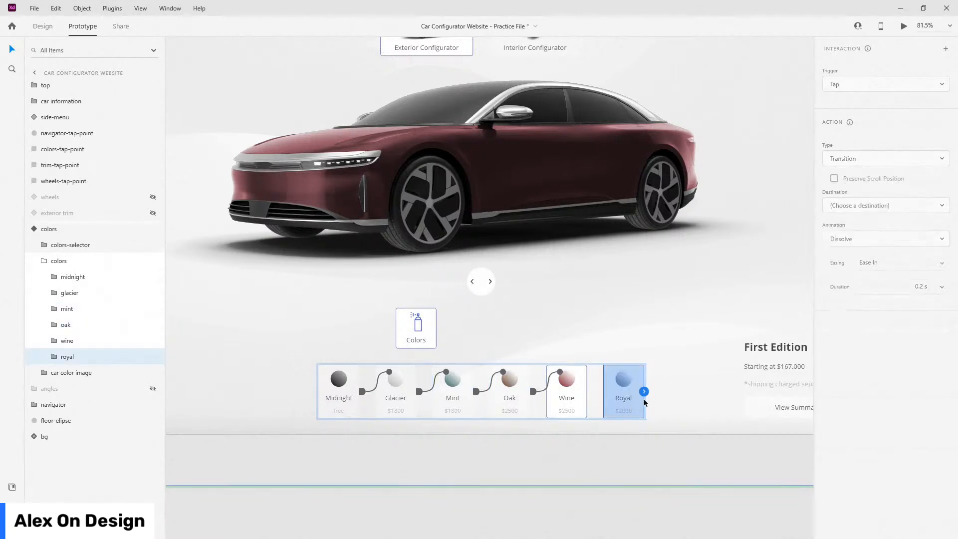
pyautogui.moveTo(643, 391); pyautogui.dragTo(674, 372)
pyautogui.click(870, 192)
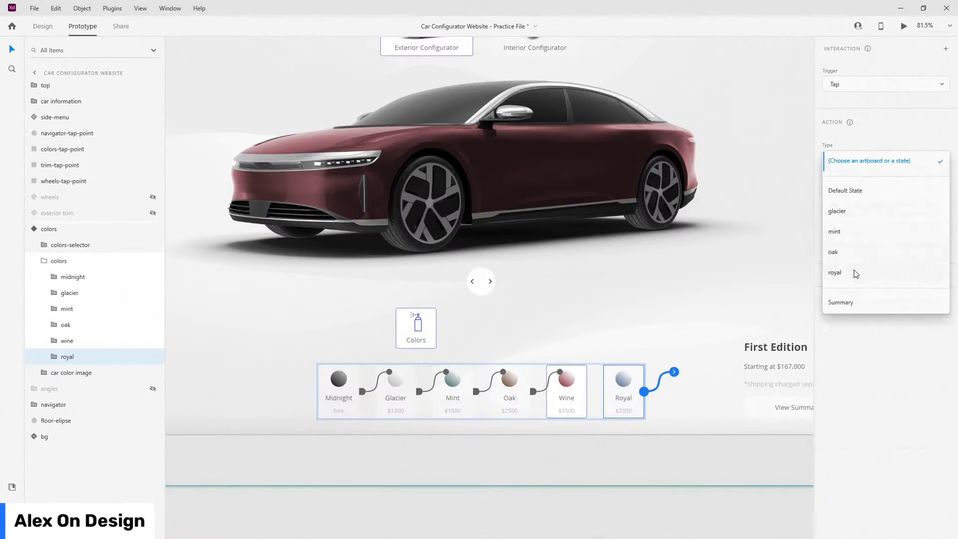
pyautogui.click(855, 273)
# - Switch the colors component to the royal state and link its Midnight option on tap to the Default State with Auto-Animate
pyautogui.click(47, 228)
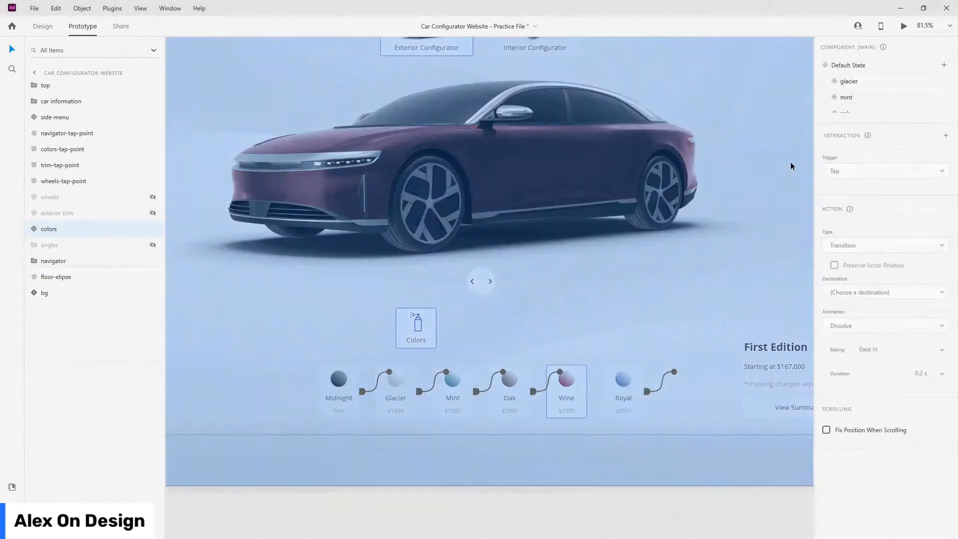
pyautogui.scroll(-2, 867, 95)
pyautogui.click(847, 104)
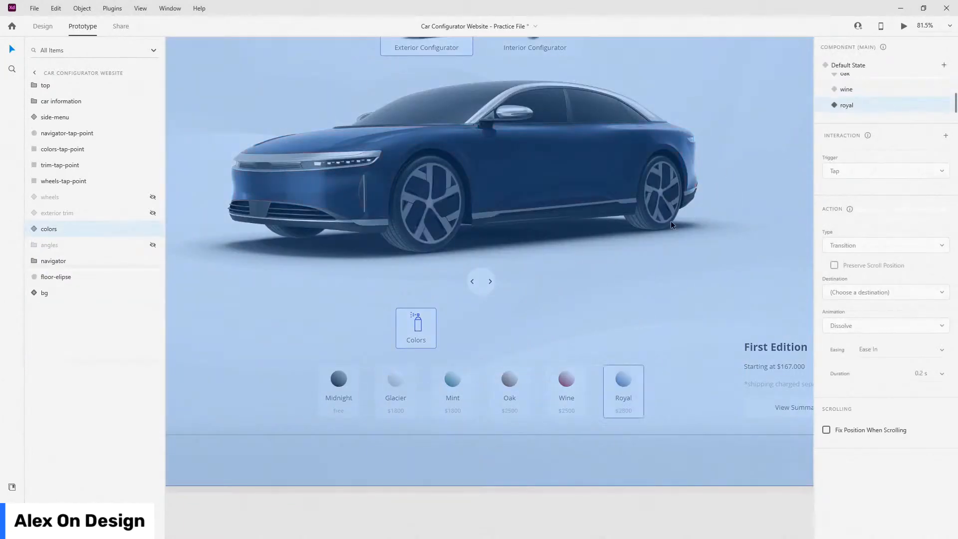
pyautogui.click(339, 394)
pyautogui.doubleClick(339, 394)
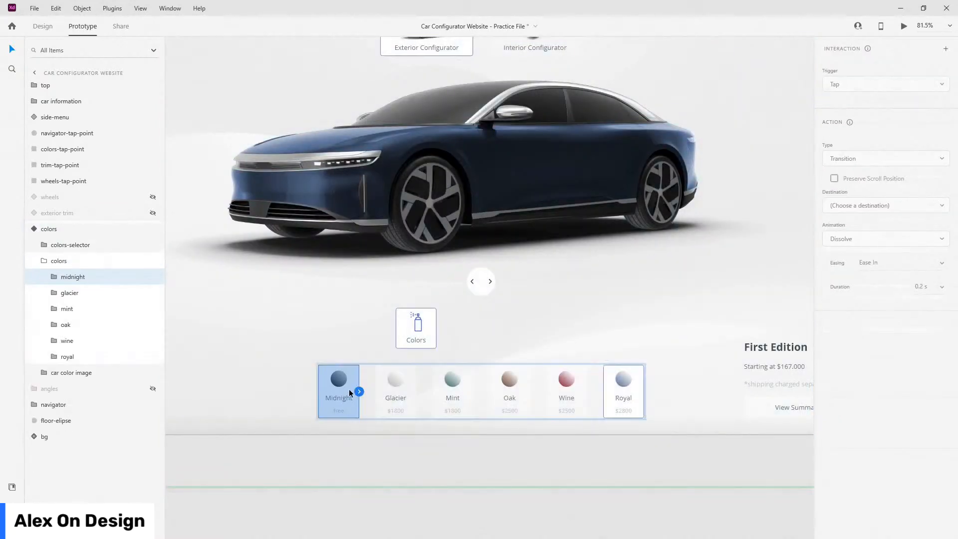
pyautogui.moveTo(360, 394); pyautogui.dragTo(393, 379)
pyautogui.click(865, 191)
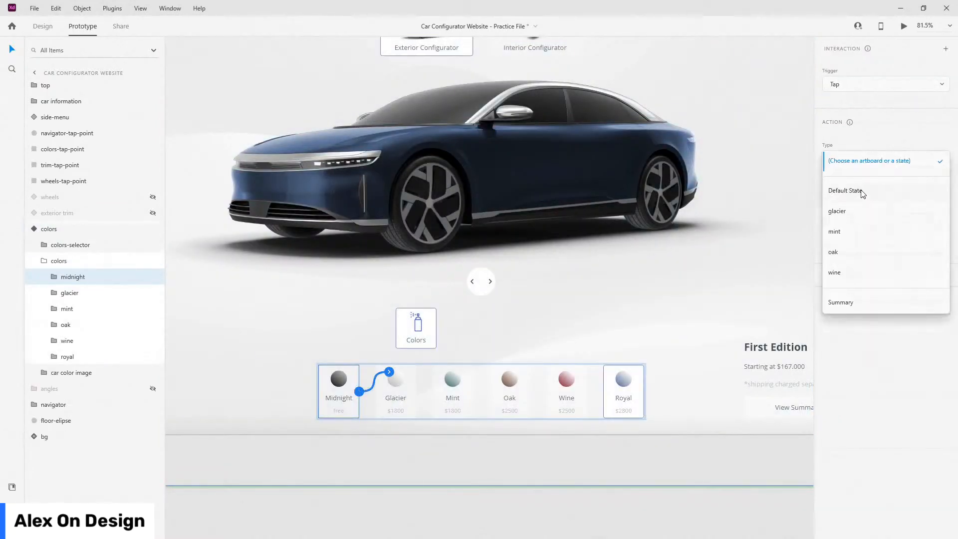
pyautogui.click(850, 216)
# - In the royal state, link the Glacier option on tap to the glacier state with Auto-Animate
pyautogui.click(396, 397)
pyautogui.moveTo(416, 391); pyautogui.dragTo(445, 379)
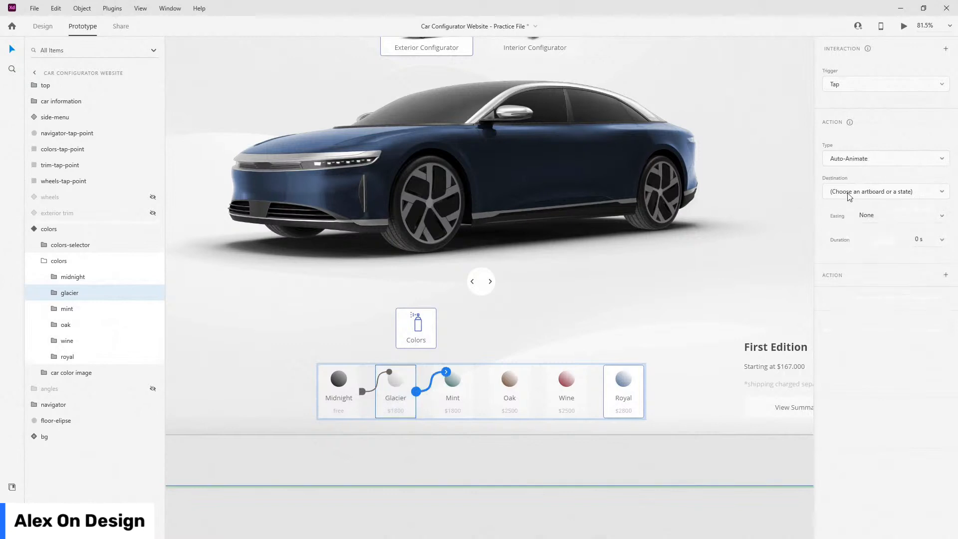
pyautogui.click(850, 195)
pyautogui.click(852, 209)
# - In the royal state, link the Mint option on tap to the mint state with Auto-Animate
pyautogui.click(459, 399)
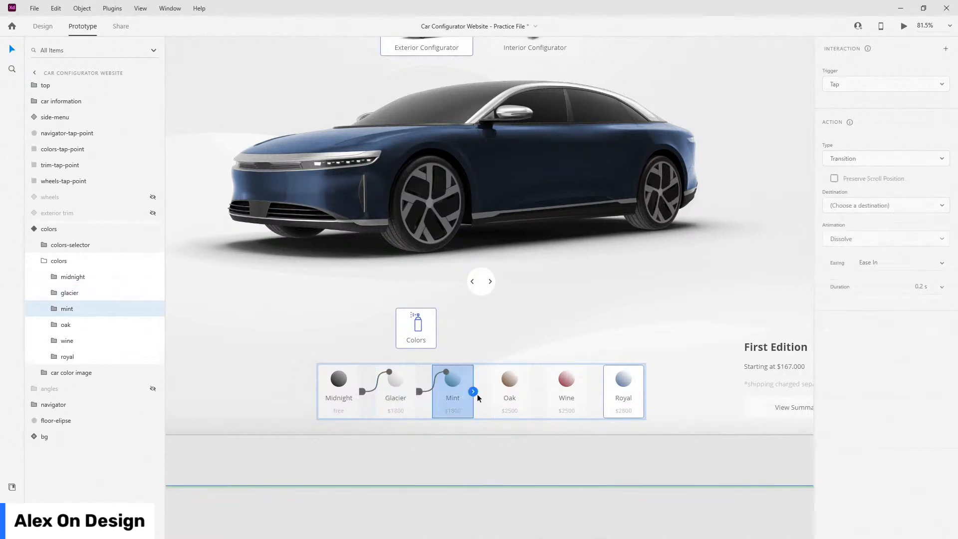
pyautogui.moveTo(472, 392); pyautogui.dragTo(506, 381)
pyautogui.click(897, 189)
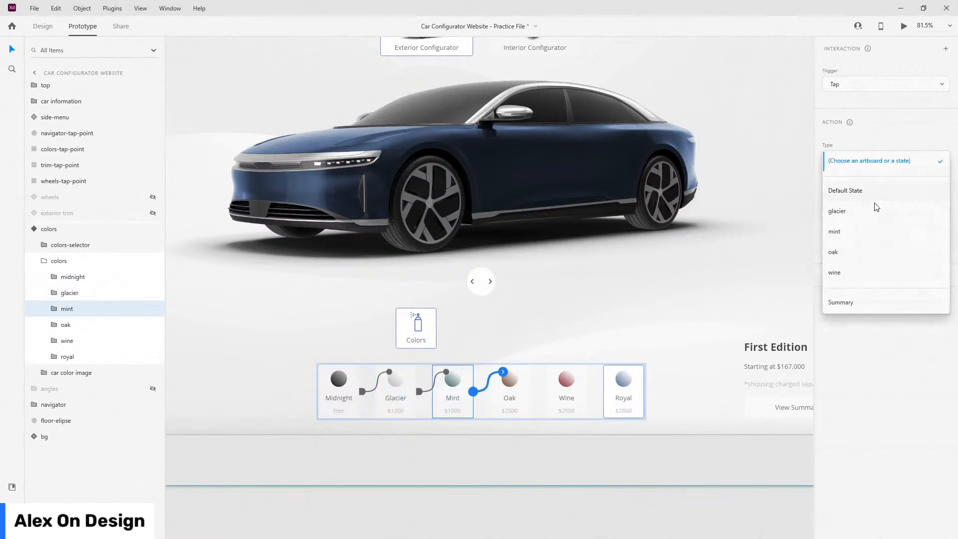
pyautogui.click(834, 231)
# - In the royal state, link the Oak option on tap to the oak state with Auto-Animate
pyautogui.click(518, 399)
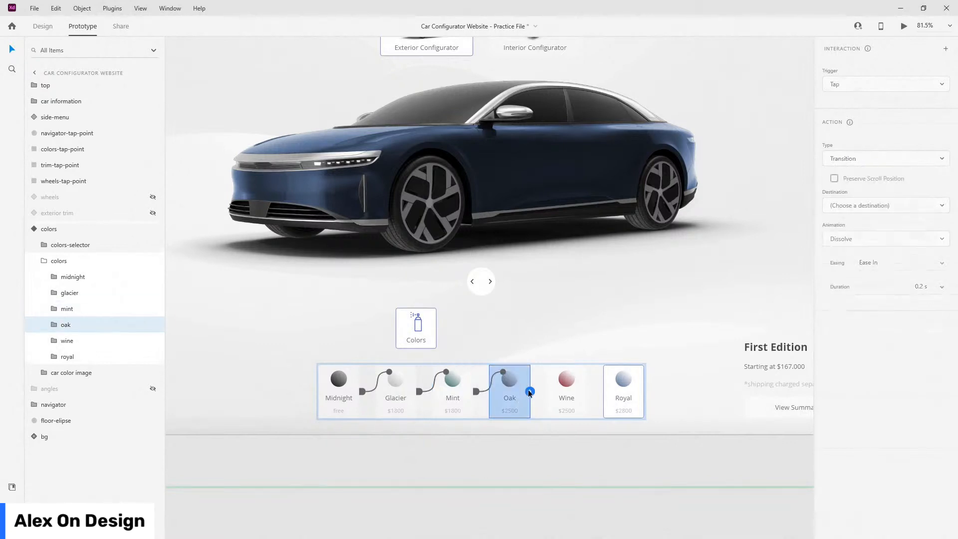
pyautogui.moveTo(530, 391); pyautogui.dragTo(561, 381)
pyautogui.click(856, 192)
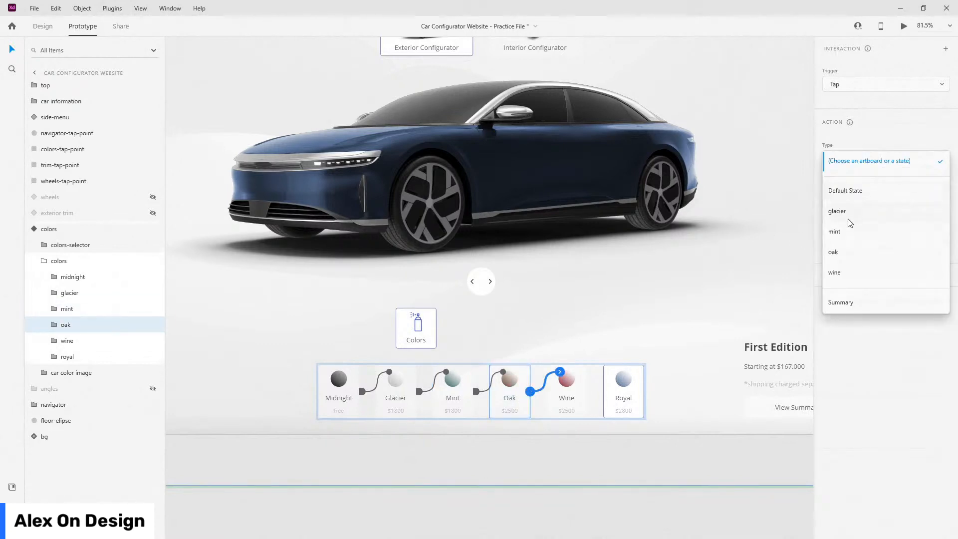
pyautogui.click(833, 251)
# - In the royal state, link the Wine option on tap to the wine state with Auto-Animate
pyautogui.click(577, 389)
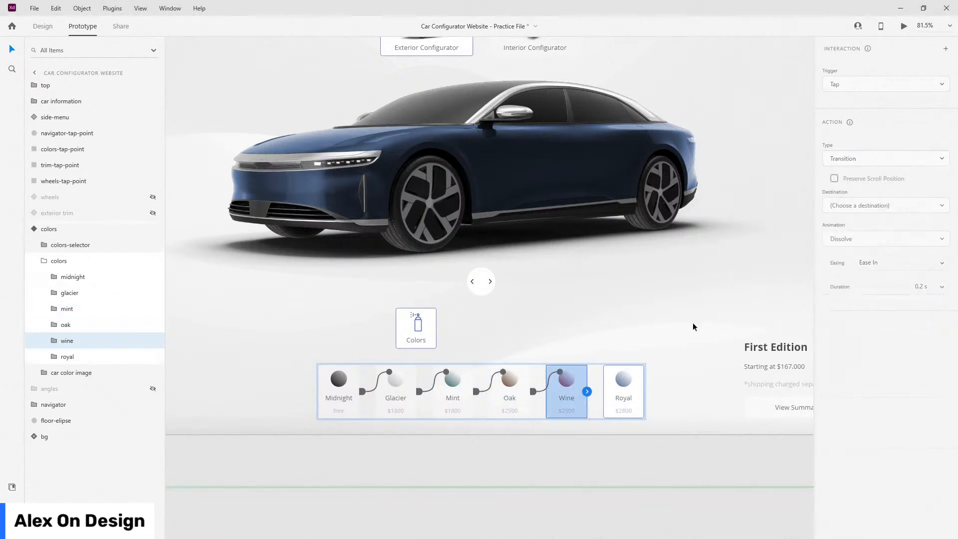
pyautogui.moveTo(587, 391); pyautogui.dragTo(620, 380)
pyautogui.click(891, 192)
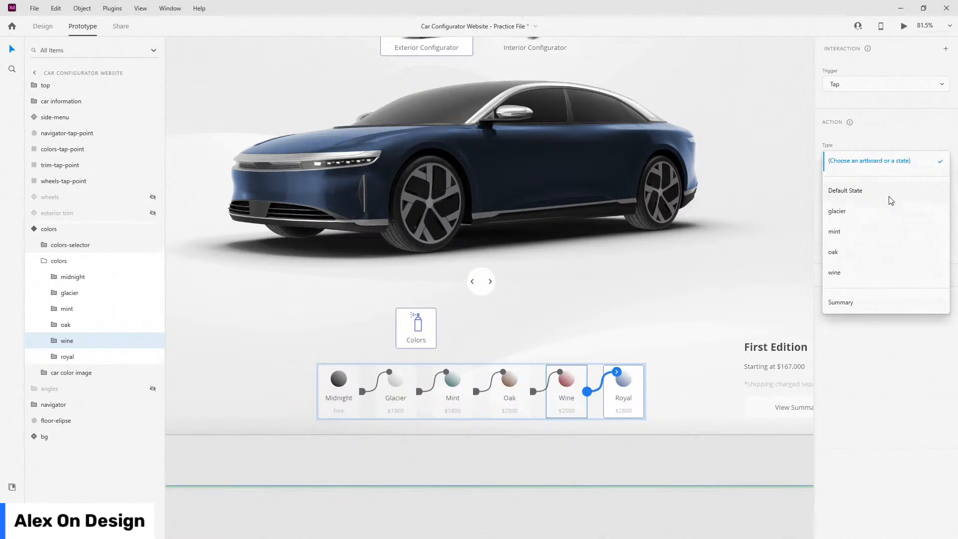
pyautogui.click(848, 272)
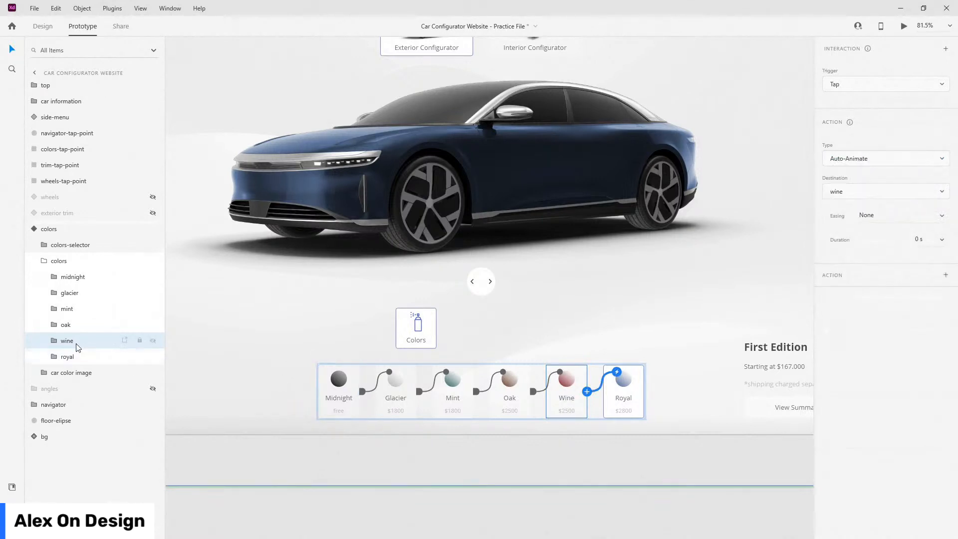
# - Close the colors component's layers and set the component back to its Default State
pyautogui.click(42, 260)
pyautogui.click(34, 229)
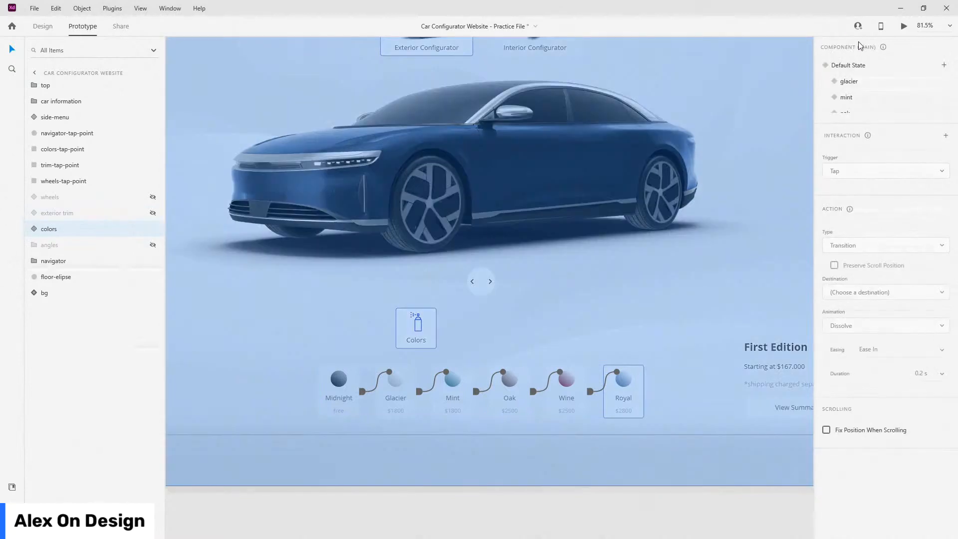
pyautogui.click(863, 65)
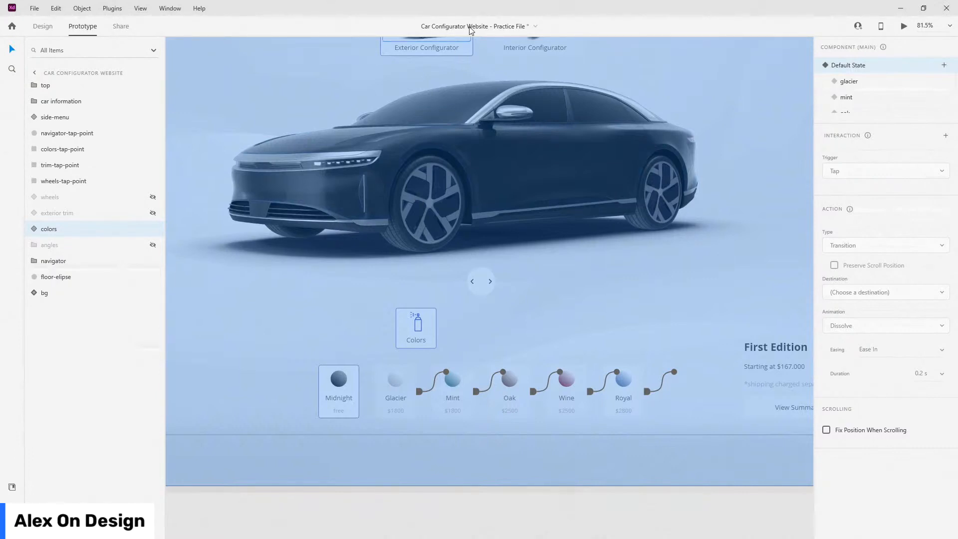
# - Preview the prototype in a maximized window and test the color options in order from Glacier through Royal
pyautogui.hotkey('ctrl', 'Return')
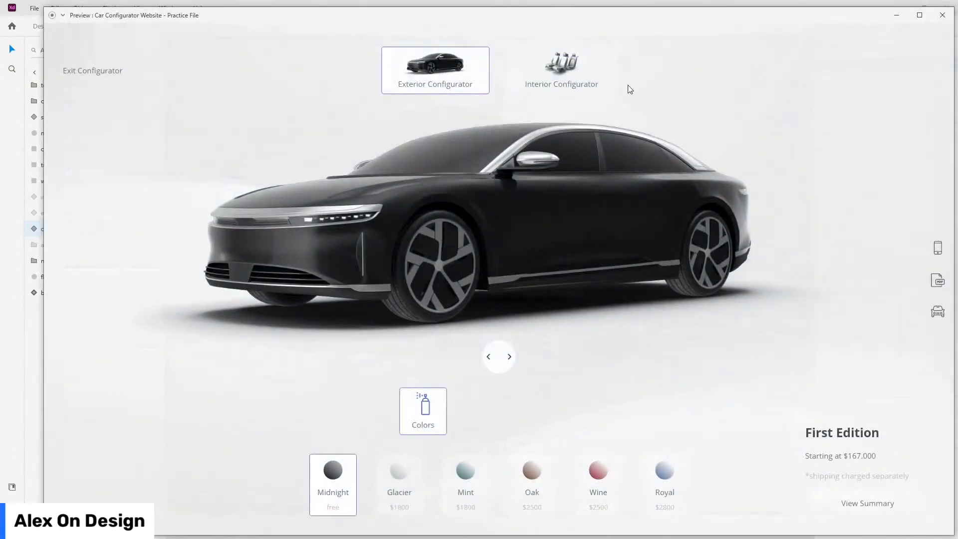
pyautogui.click(924, 8)
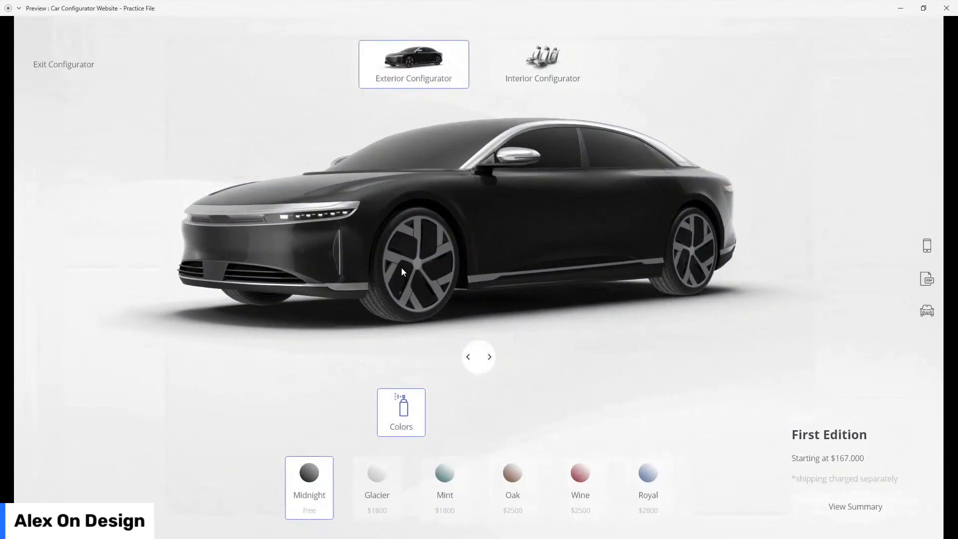
pyautogui.click(383, 482)
pyautogui.click(444, 483)
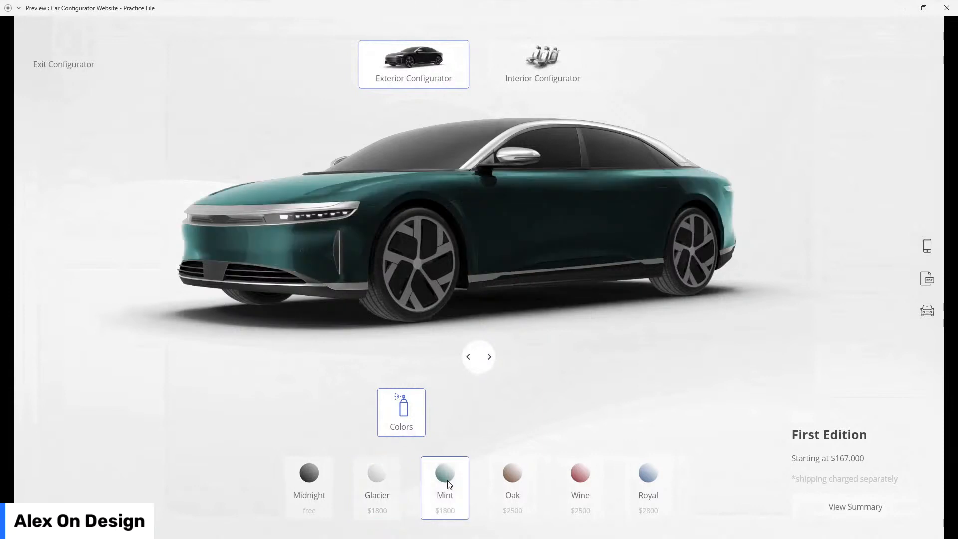
pyautogui.click(514, 484)
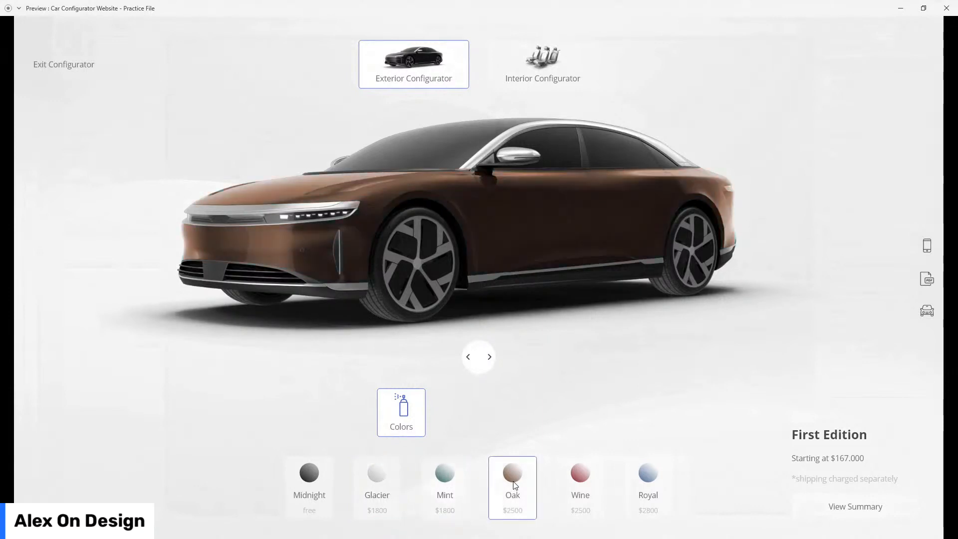
pyautogui.click(581, 483)
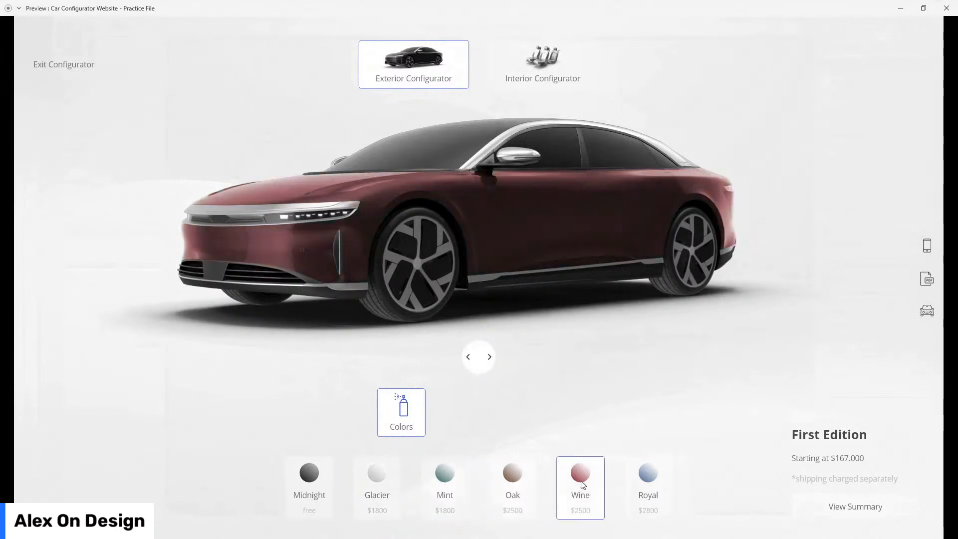
pyautogui.click(650, 484)
# - Test switching between non-adjacent color options in the preview, finish on Midnight, and close the preview
pyautogui.click(461, 490)
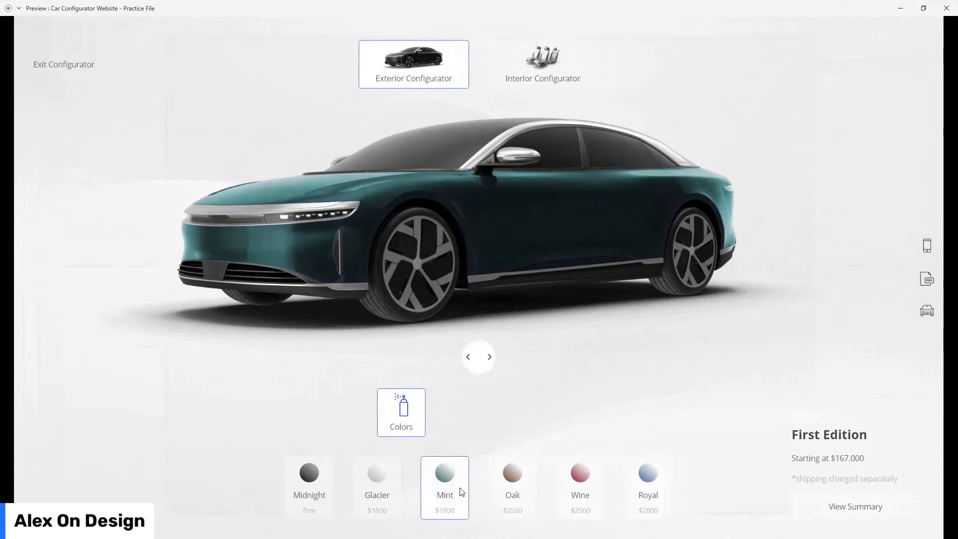
pyautogui.click(584, 487)
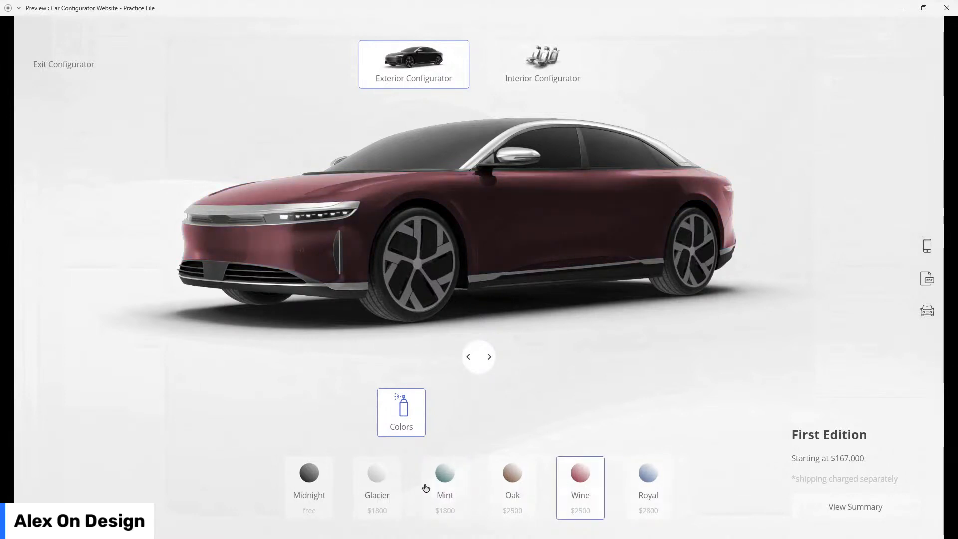
pyautogui.click(384, 487)
pyautogui.click(295, 489)
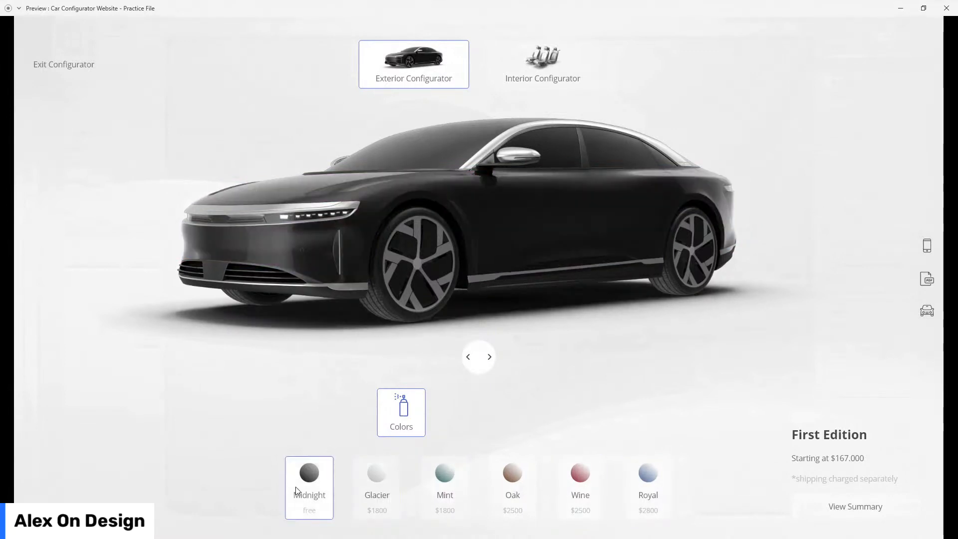
pyautogui.click(573, 478)
pyautogui.click(653, 479)
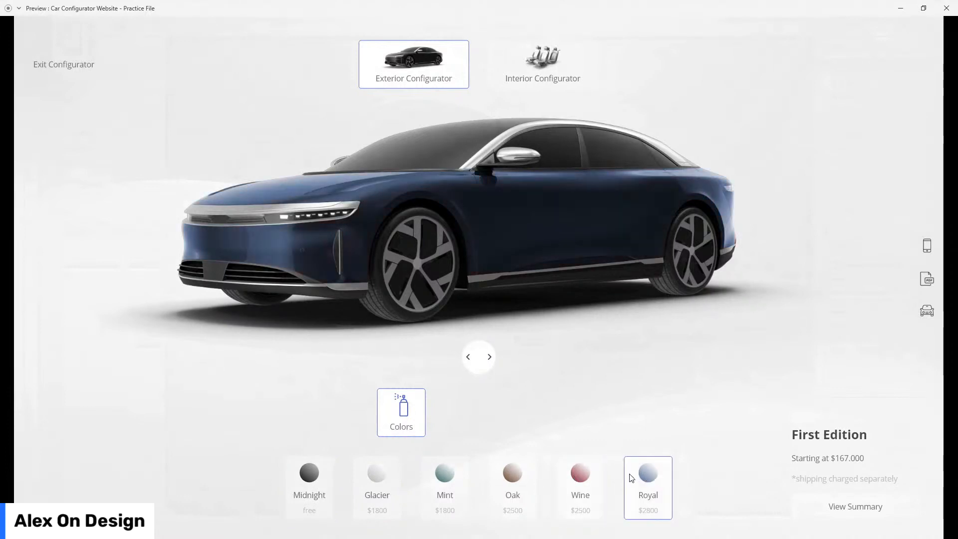
pyautogui.click(378, 491)
pyautogui.click(311, 487)
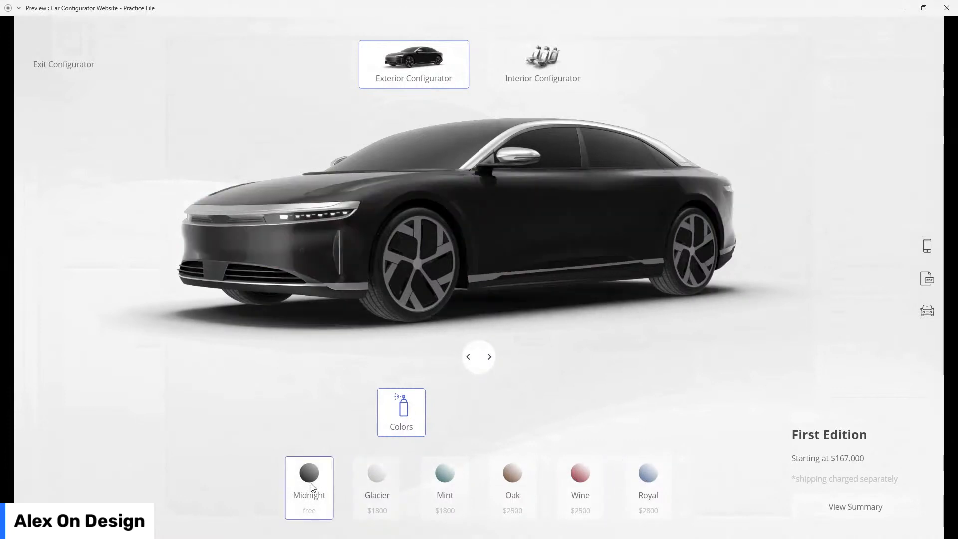
pyautogui.click(946, 8)
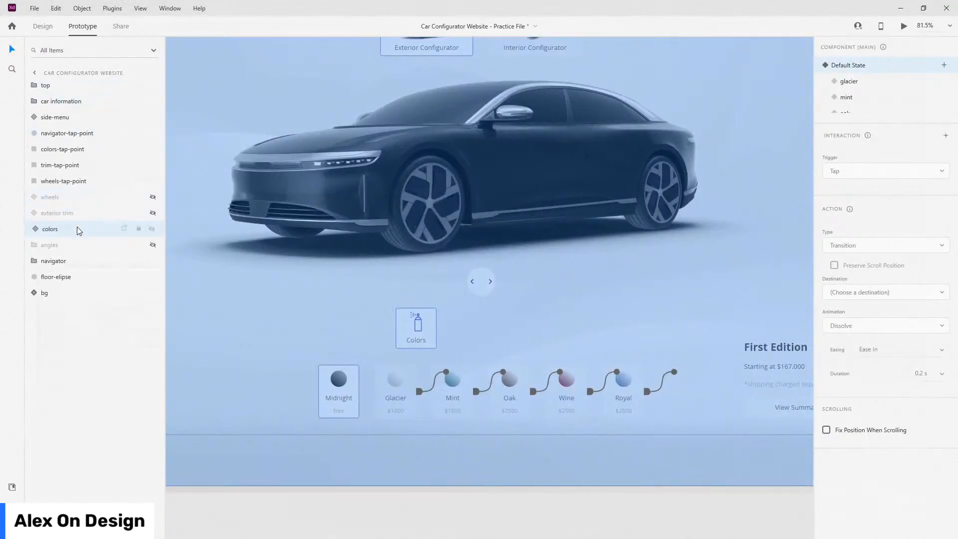
# - Return to Design mode, hide the colors component and show the angles group
pyautogui.scroll(-2, 575, 264)
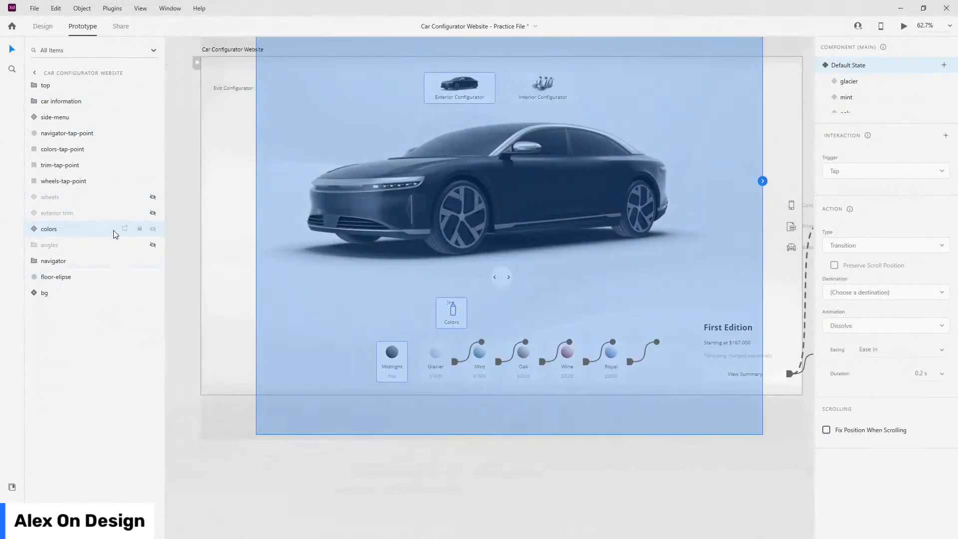
pyautogui.click(42, 26)
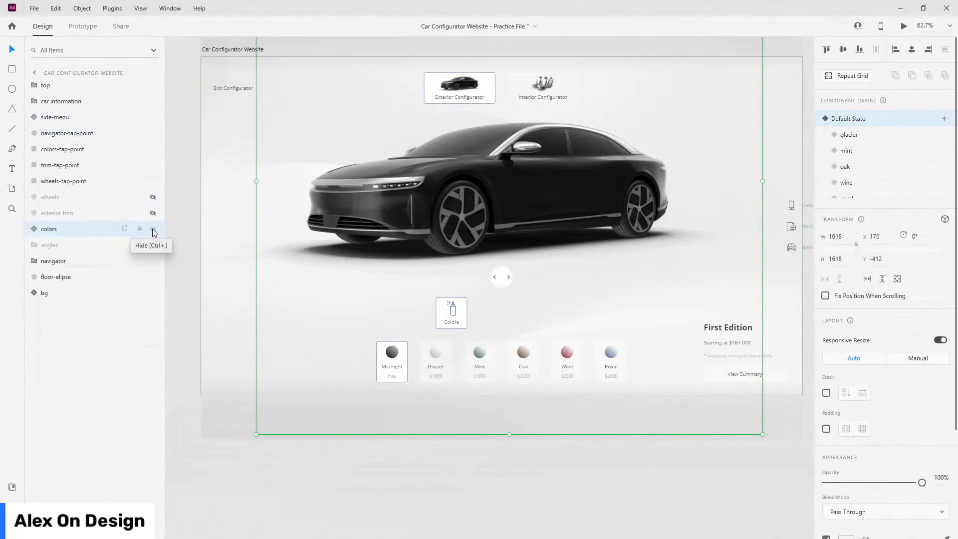
pyautogui.click(152, 229)
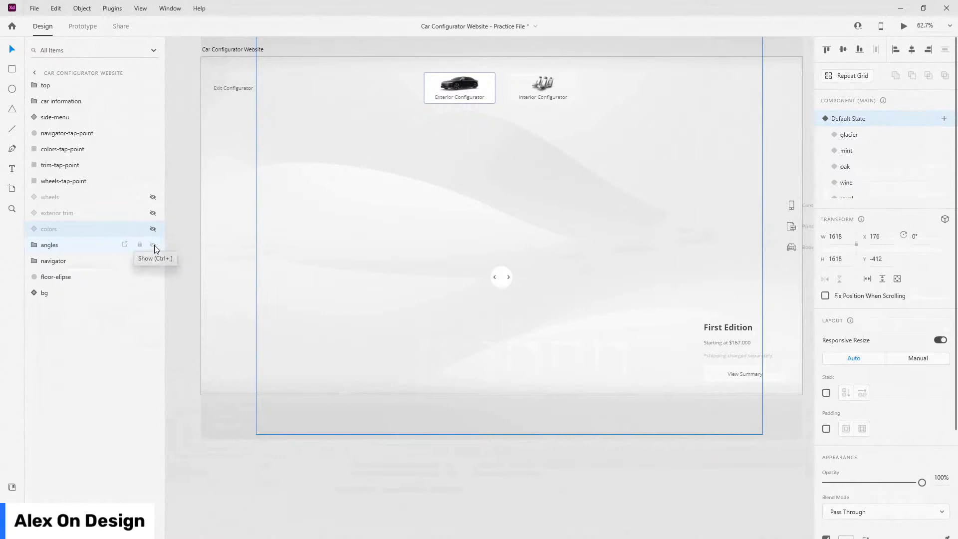
pyautogui.click(153, 244)
# - Inspect the image layers of the angles group and the left and right tap points inside the navigator group
pyautogui.click(38, 246)
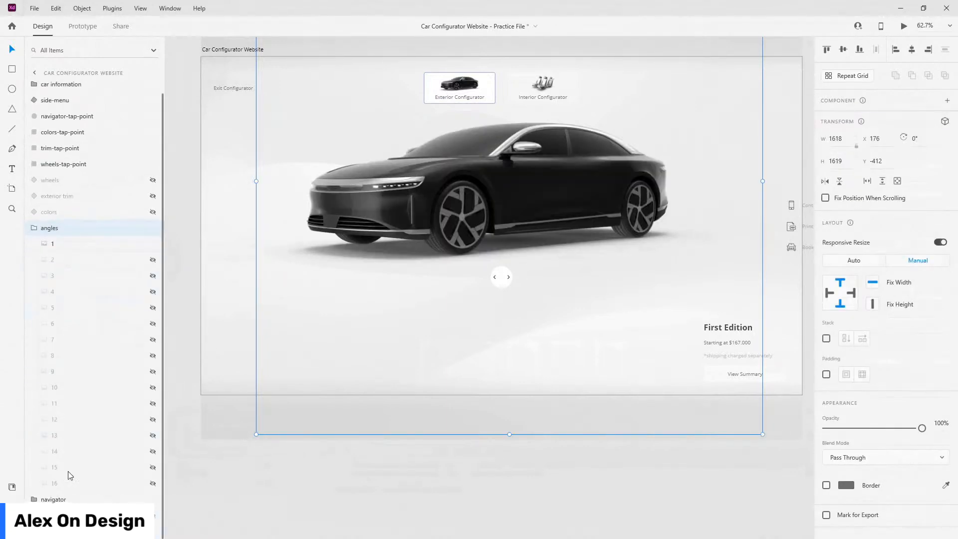
pyautogui.click(31, 228)
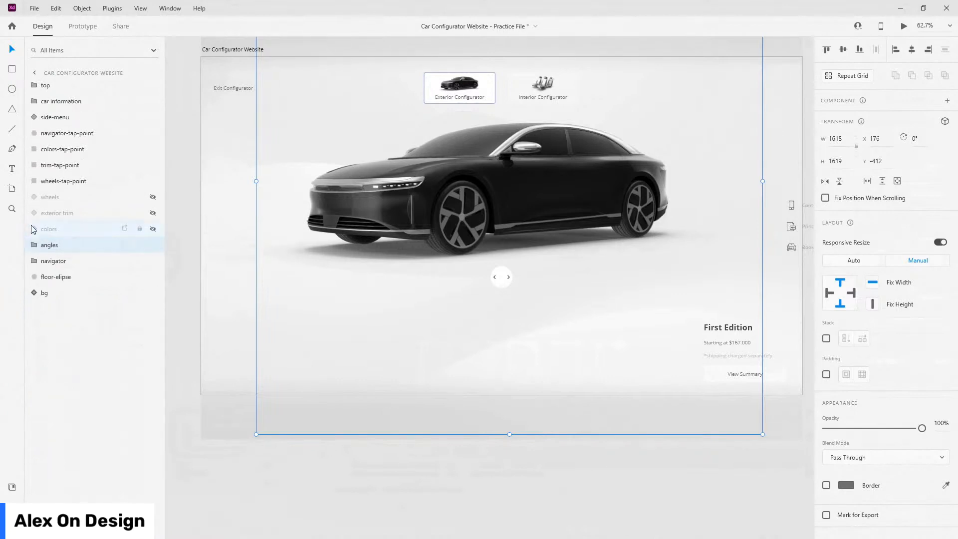
pyautogui.click(59, 261)
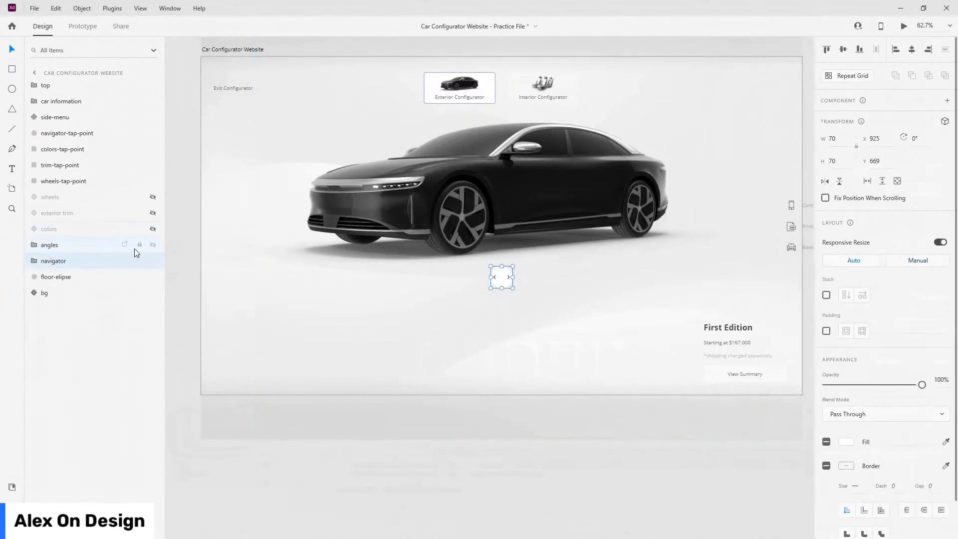
pyautogui.click(34, 261)
pyautogui.click(74, 276)
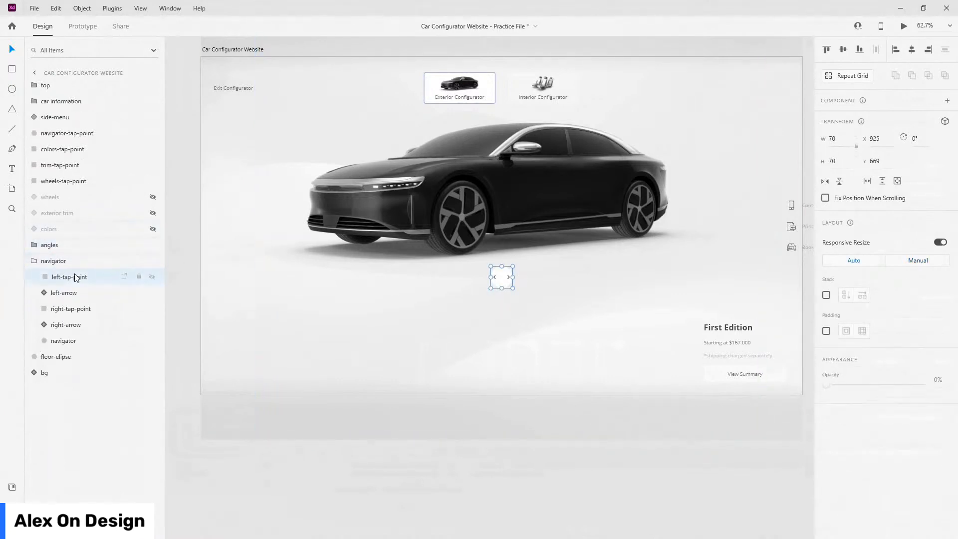
pyautogui.click(74, 308)
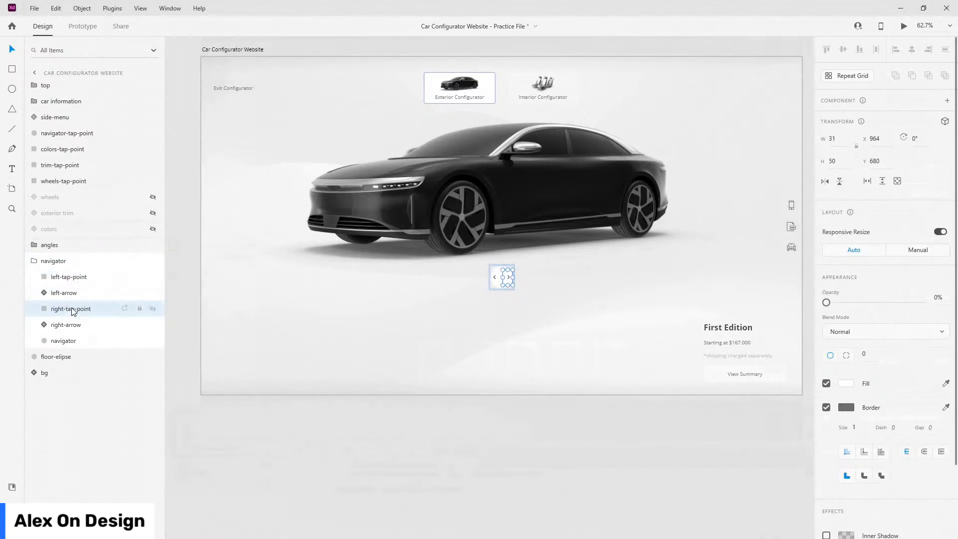
# - Collapse the navigator and angles groups and move the navigator group above the angles group in the layer order
pyautogui.click(35, 261)
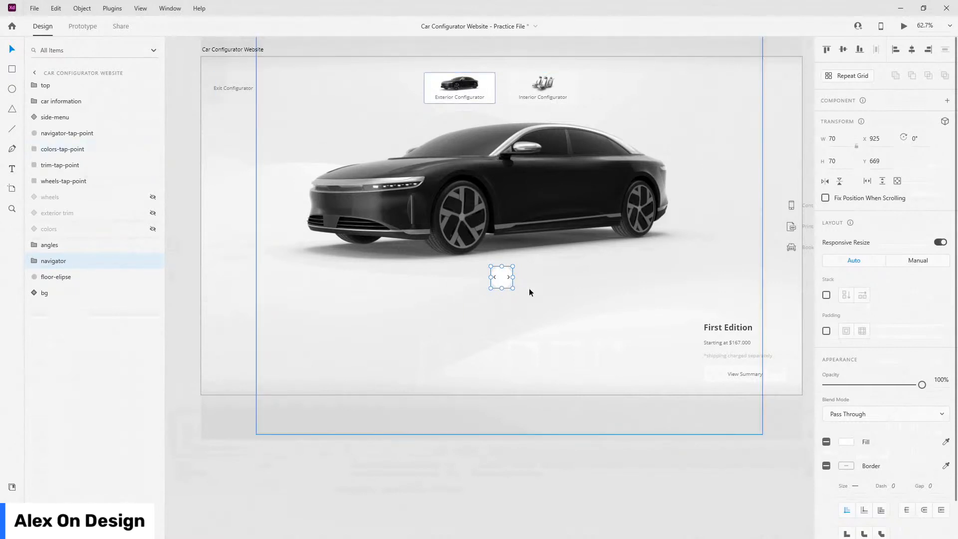
pyautogui.click(34, 263)
pyautogui.click(34, 260)
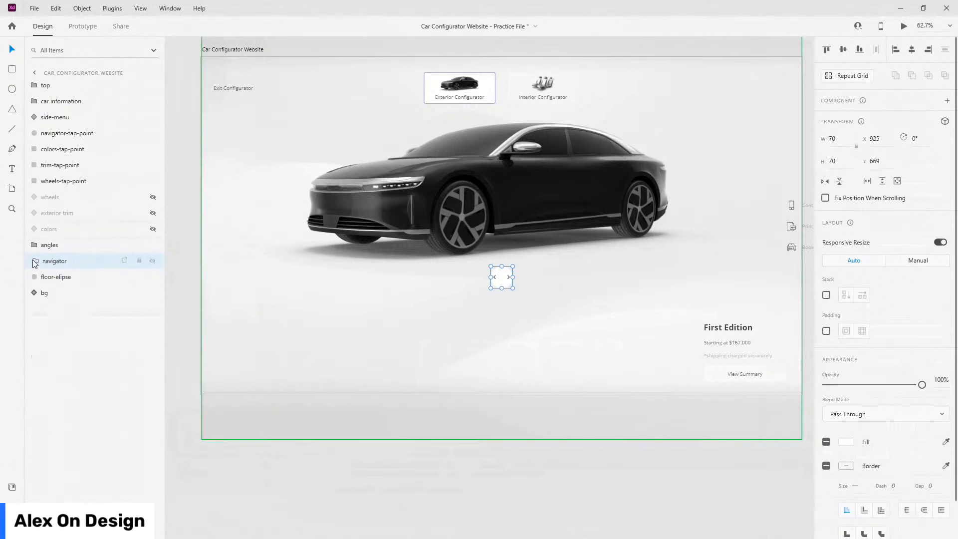
pyautogui.click(34, 244)
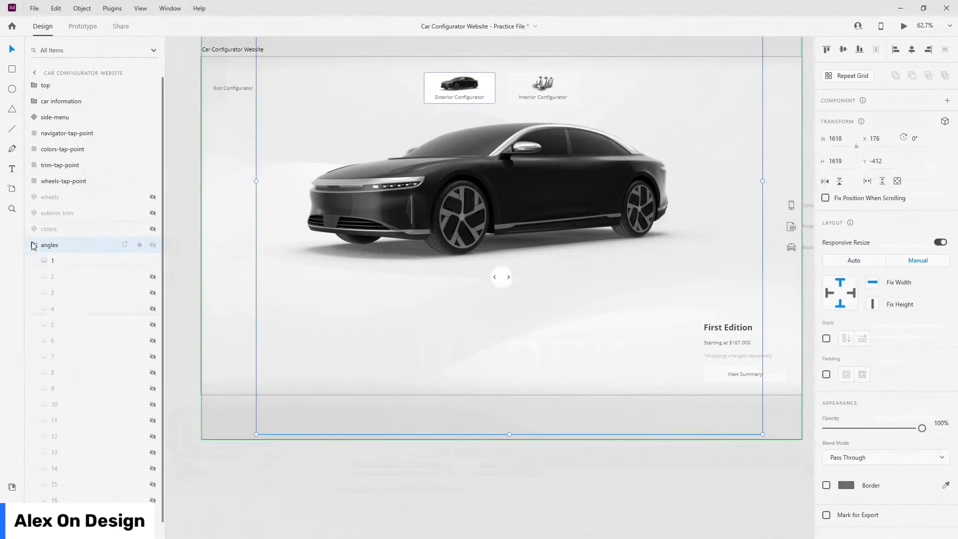
pyautogui.click(33, 244)
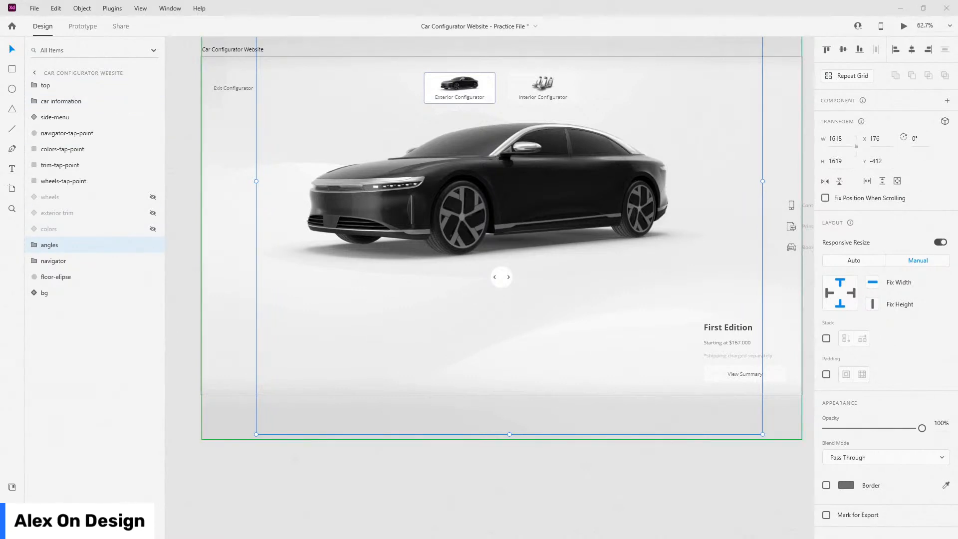
pyautogui.click(67, 259)
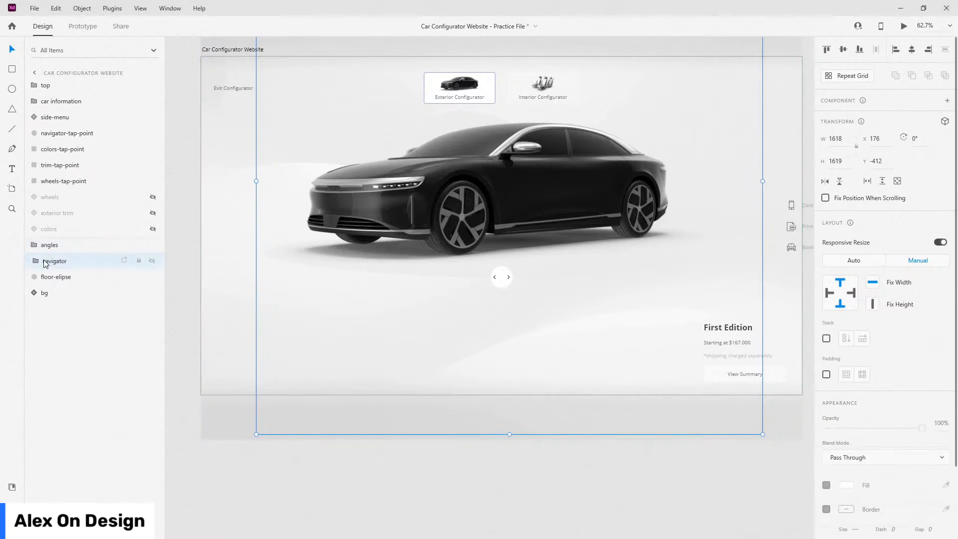
pyautogui.moveTo(67, 261); pyautogui.dragTo(67, 245)
# - Group the navigator and angles groups together and name the new group angles
pyautogui.keyDown('shift'); pyautogui.click(70, 262); pyautogui.keyUp('shift')
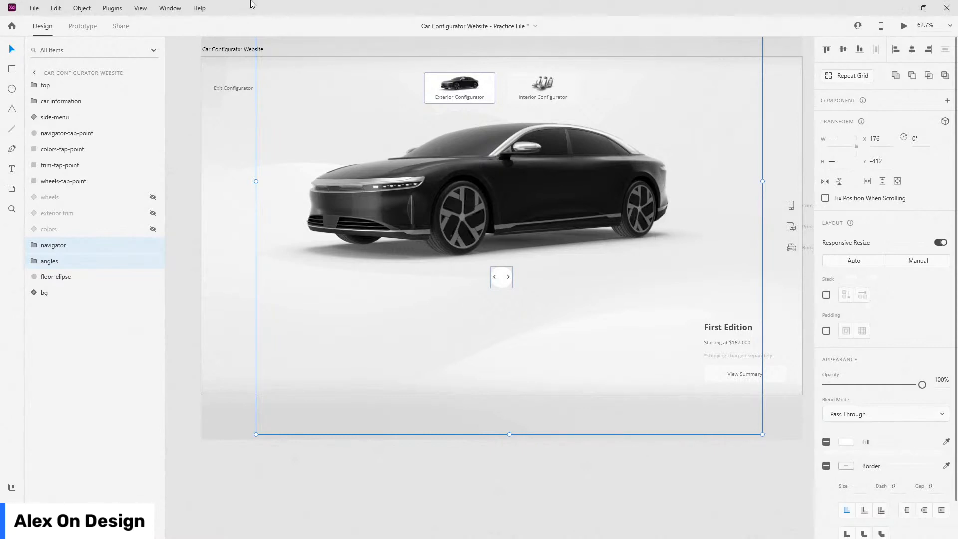
pyautogui.hotkey('ctrl', 'g')
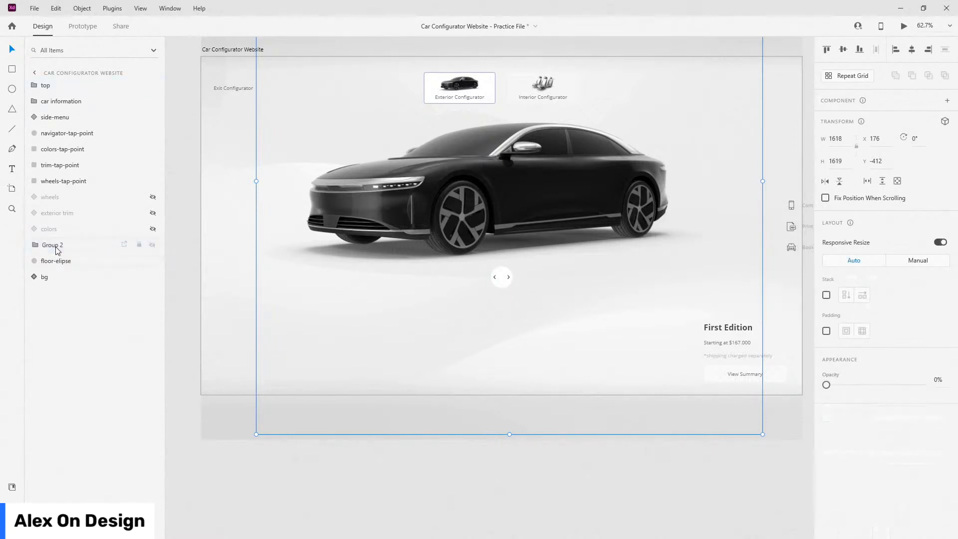
pyautogui.doubleClick(55, 245)
pyautogui.write('angle')
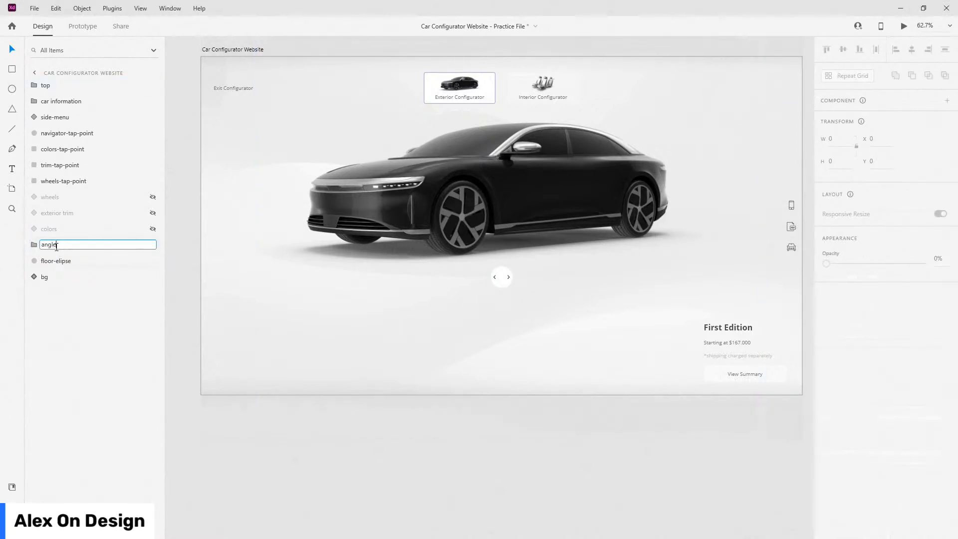
pyautogui.write('s')
pyautogui.press('Return')
# - Convert the outer angles group into a component and check the nested groups and image layers inside it
pyautogui.click(58, 261)
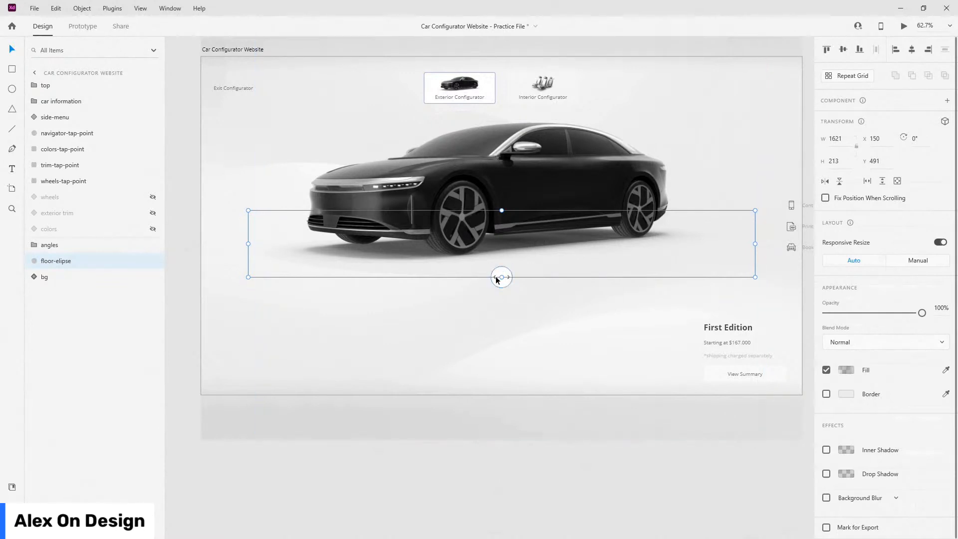
pyautogui.click(91, 248)
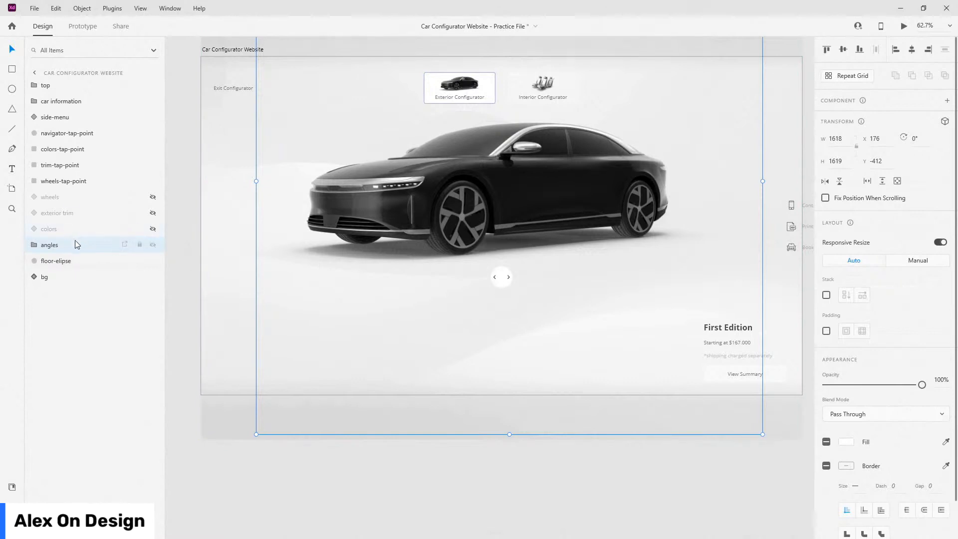
pyautogui.hotkey('ctrl', 'k')
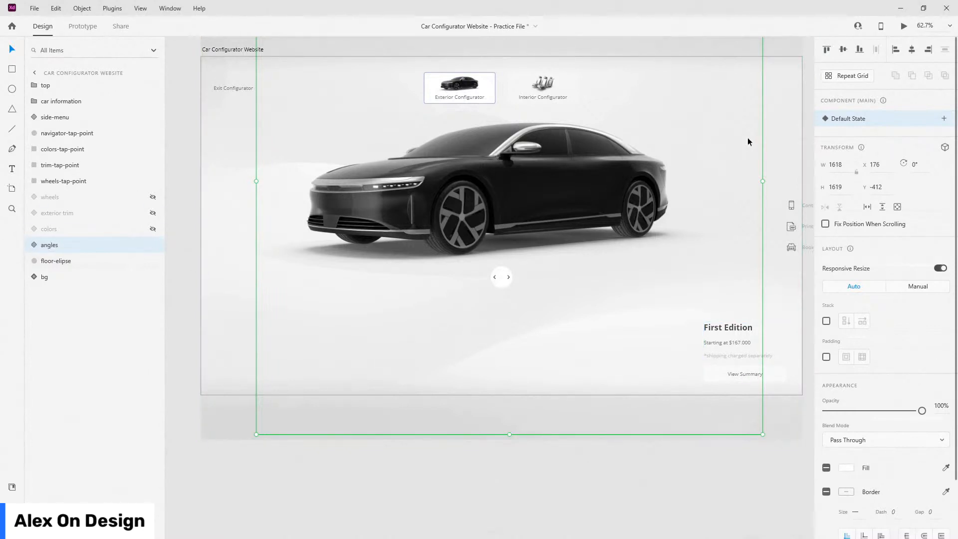
pyautogui.click(31, 244)
pyautogui.click(46, 277)
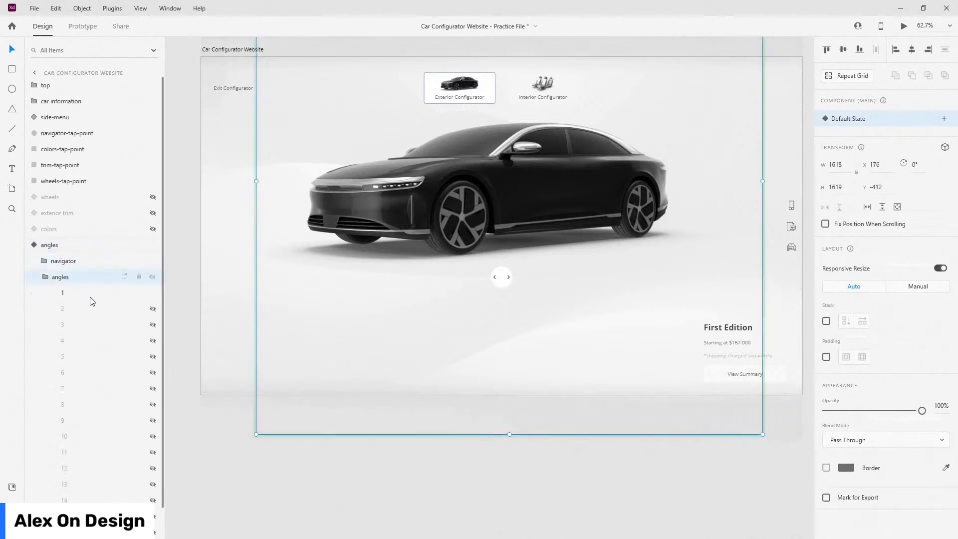
pyautogui.click(44, 276)
pyautogui.click(35, 245)
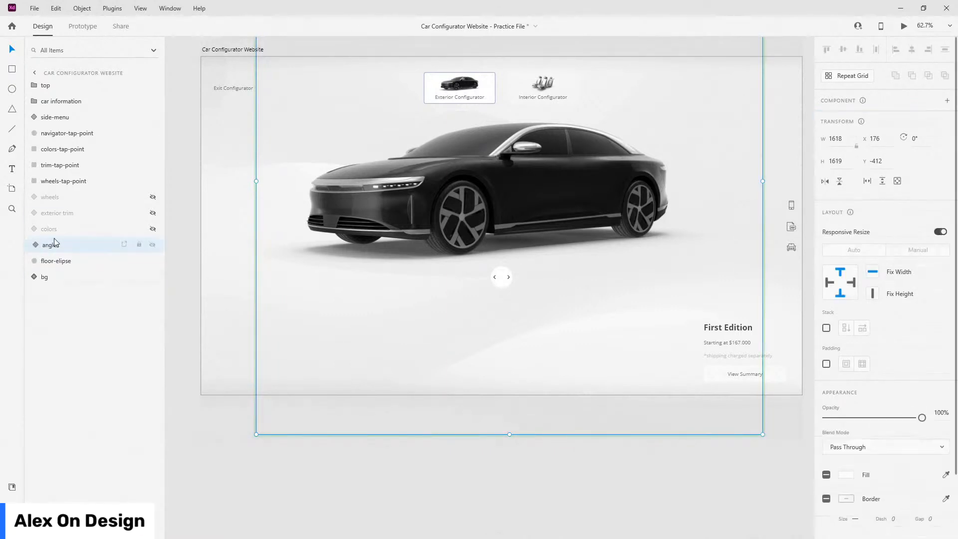
# - Add a state named 2 to the angles component, with image 1 hidden and image 2 shown
pyautogui.click(55, 244)
pyautogui.click(943, 120)
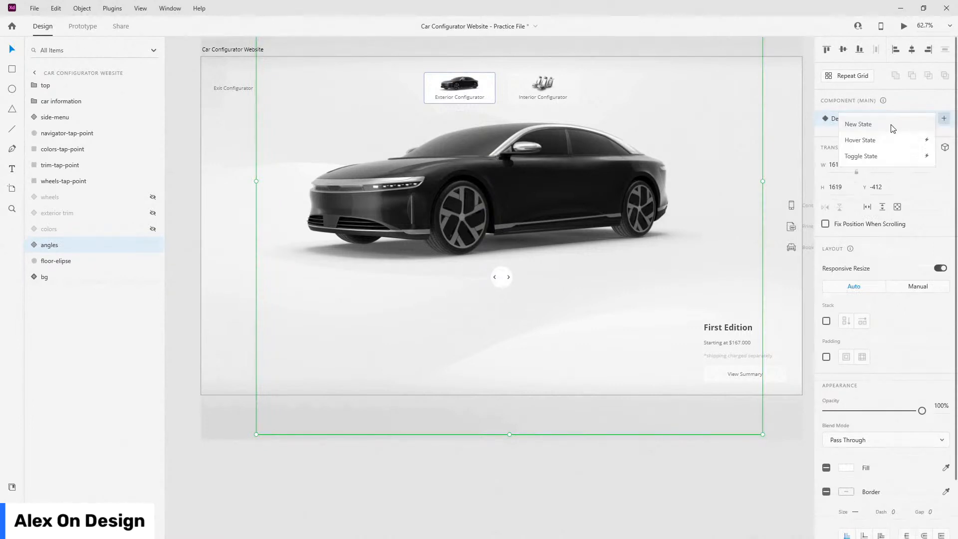
pyautogui.click(857, 125)
pyautogui.write('2')
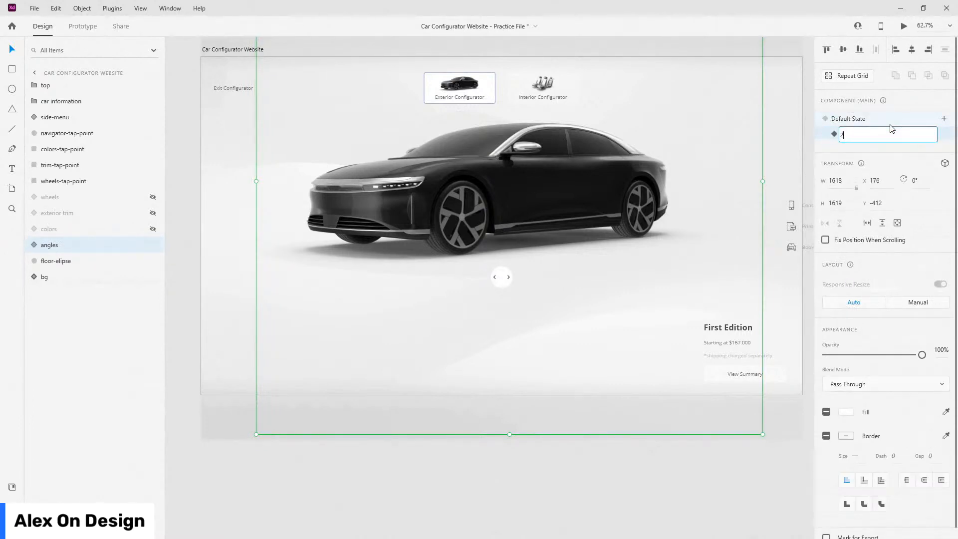
pyautogui.press('Return')
pyautogui.click(30, 245)
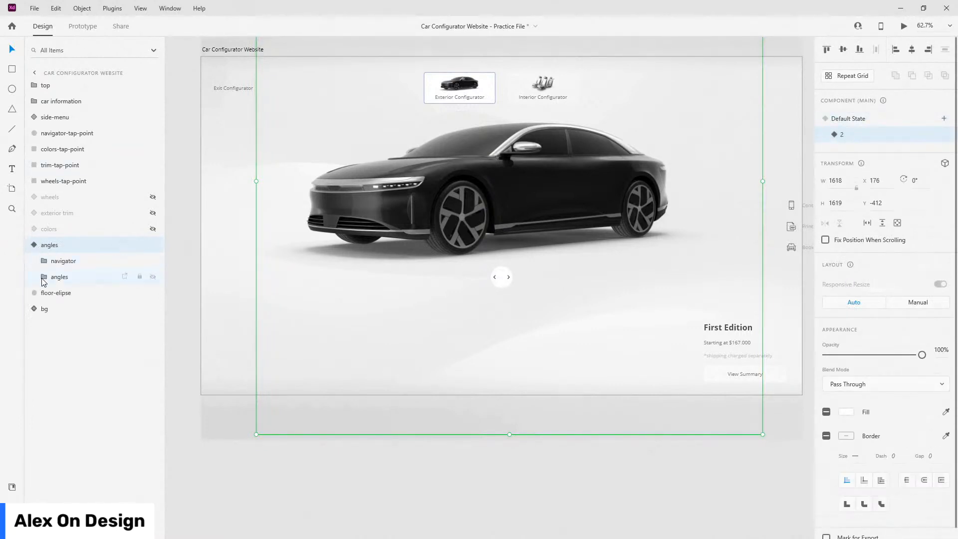
pyautogui.click(40, 276)
pyautogui.click(153, 293)
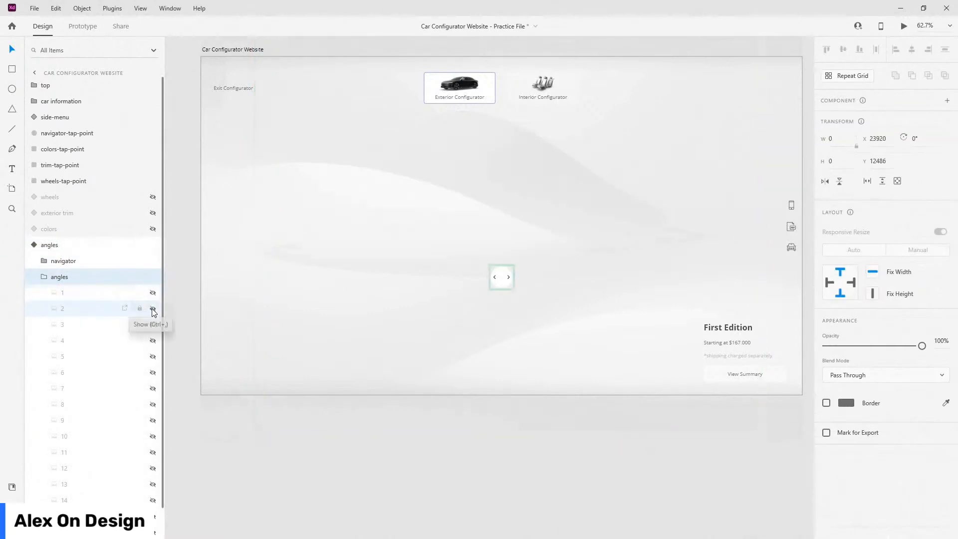
pyautogui.click(152, 309)
pyautogui.click(44, 276)
pyautogui.click(36, 249)
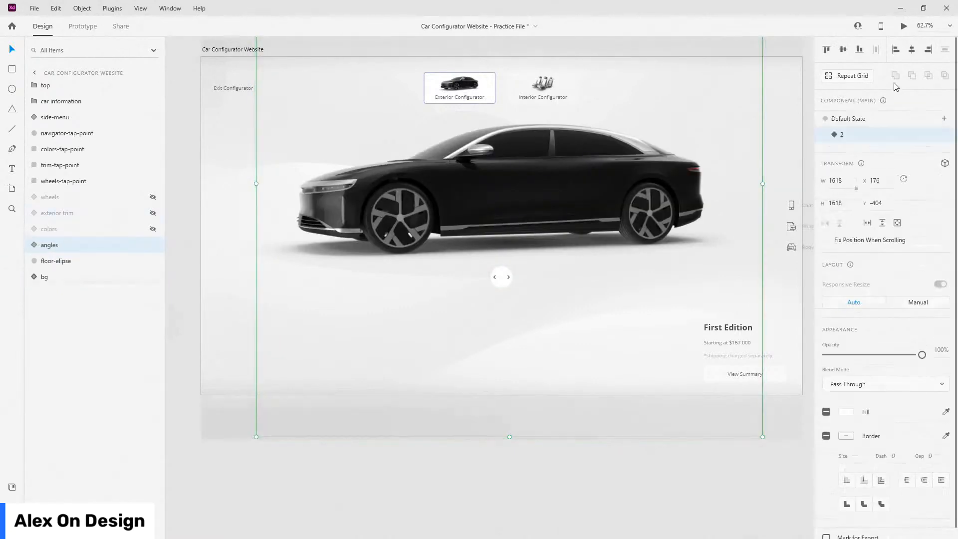
# - Add a state named 3 to the angles component, with image 3 shown and image 2 hidden
pyautogui.click(942, 120)
pyautogui.click(897, 127)
pyautogui.press('Return')
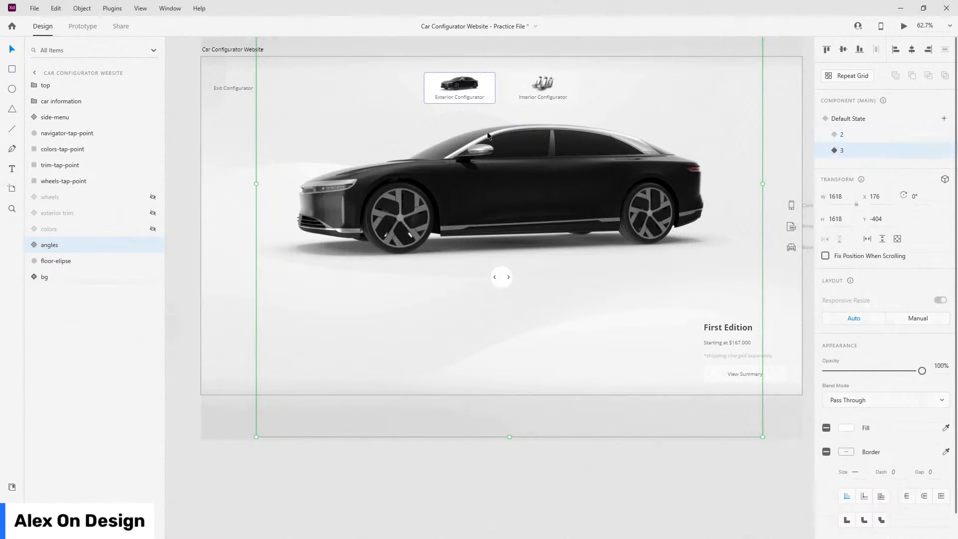
pyautogui.click(34, 245)
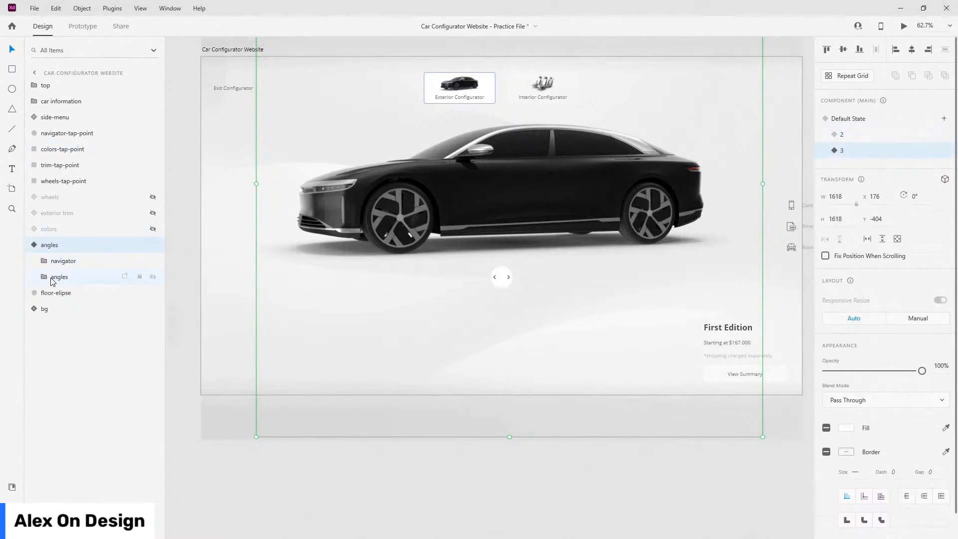
pyautogui.click(51, 280)
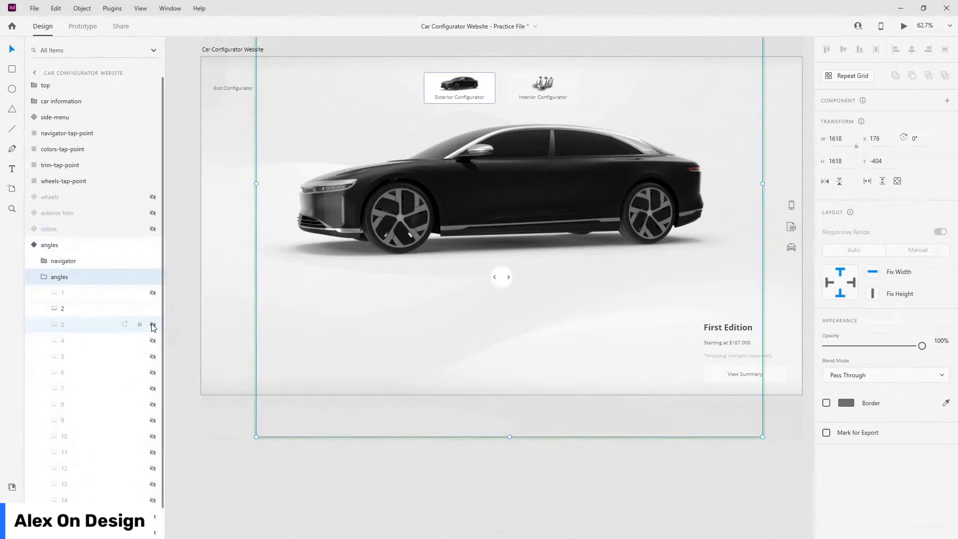
pyautogui.click(152, 324)
pyautogui.click(153, 308)
pyautogui.click(44, 278)
pyautogui.click(34, 246)
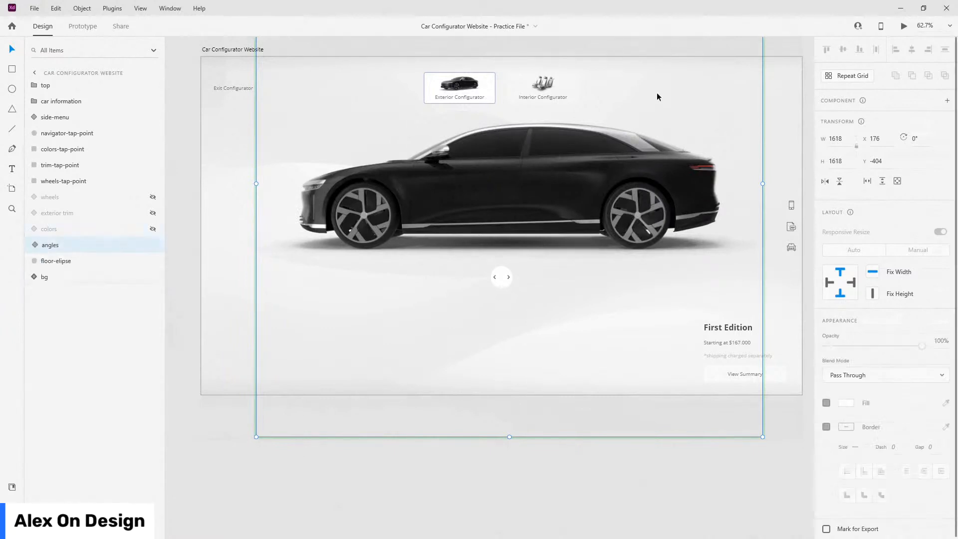
pyautogui.click(943, 119)
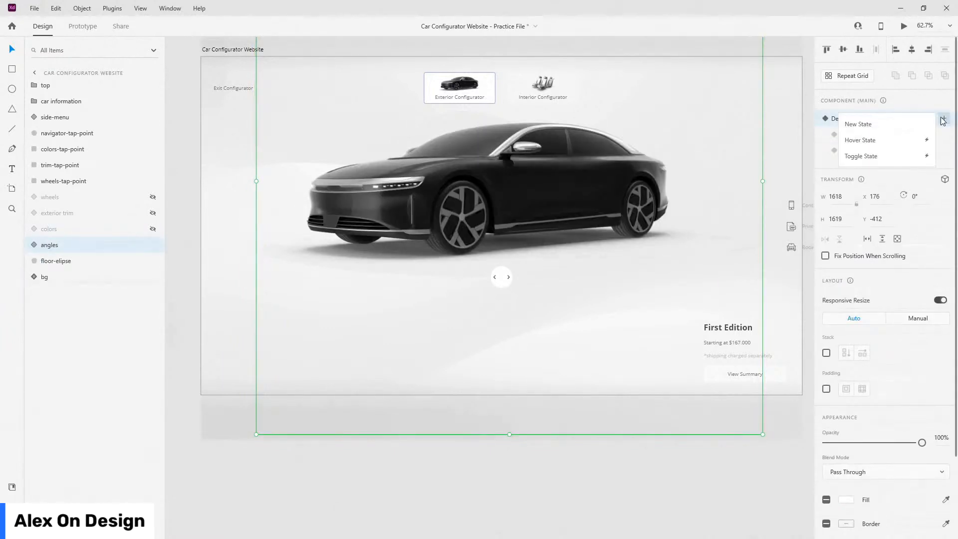
pyautogui.click(825, 117)
pyautogui.click(855, 155)
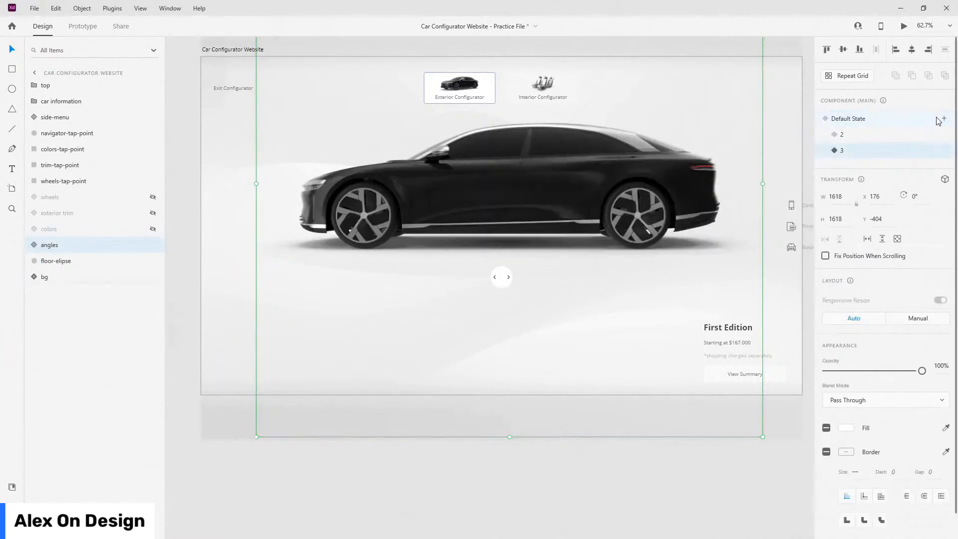
# - Add a state named 4 to the angles component, with image 4 shown and image 3 hidden
pyautogui.click(944, 118)
pyautogui.click(909, 126)
pyautogui.write('4')
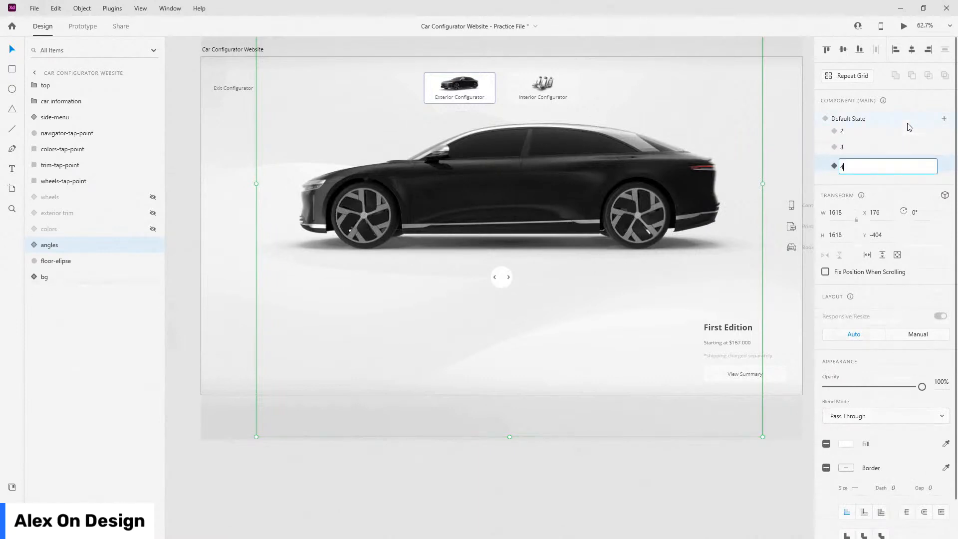
pyautogui.press('Return')
pyautogui.click(36, 245)
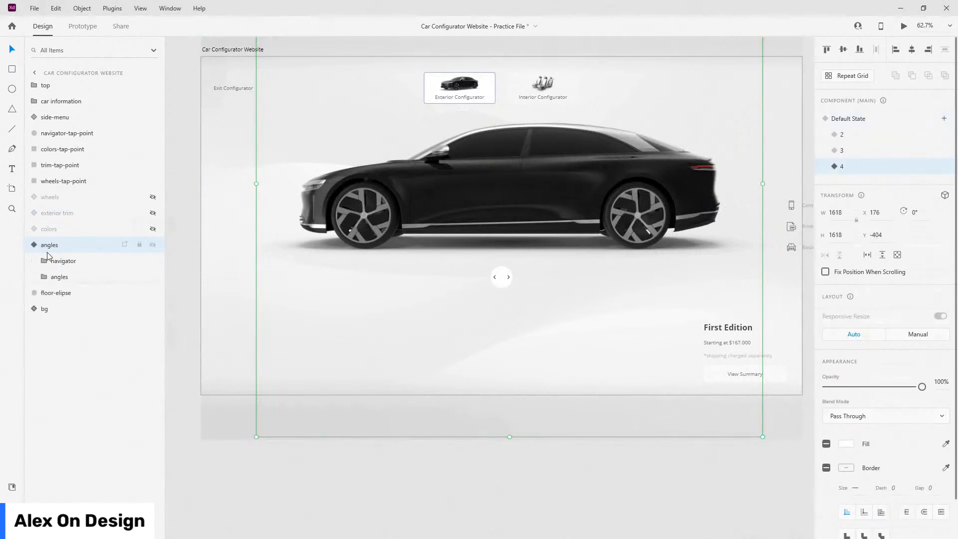
pyautogui.click(45, 275)
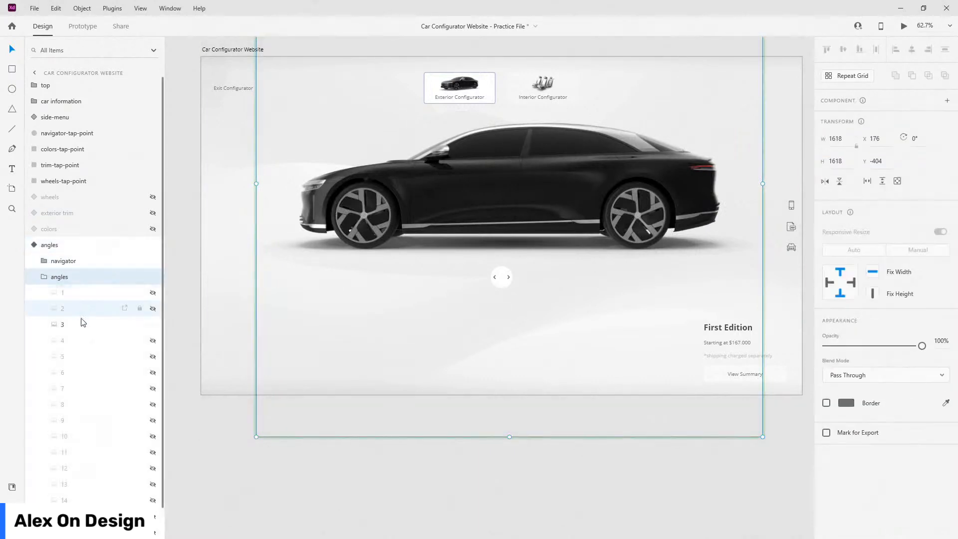
pyautogui.click(152, 340)
pyautogui.click(153, 324)
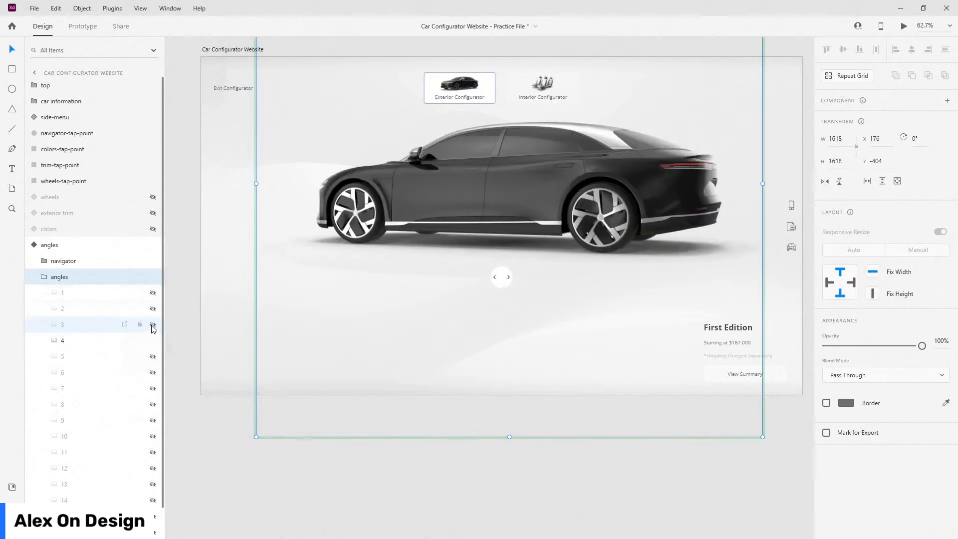
pyautogui.click(44, 277)
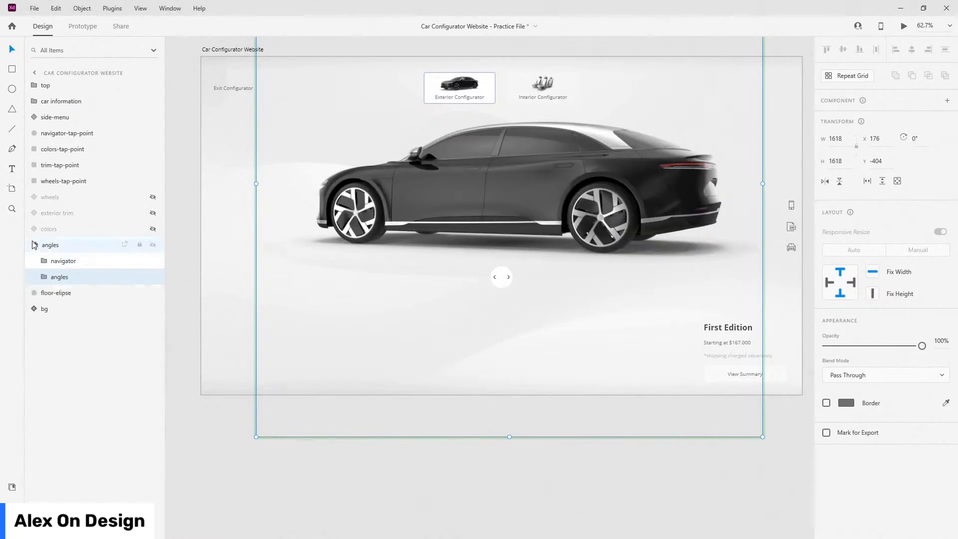
pyautogui.click(35, 245)
# - Add a state named 5 to the angles component, with image 5 shown and image 4 hidden
pyautogui.click(943, 118)
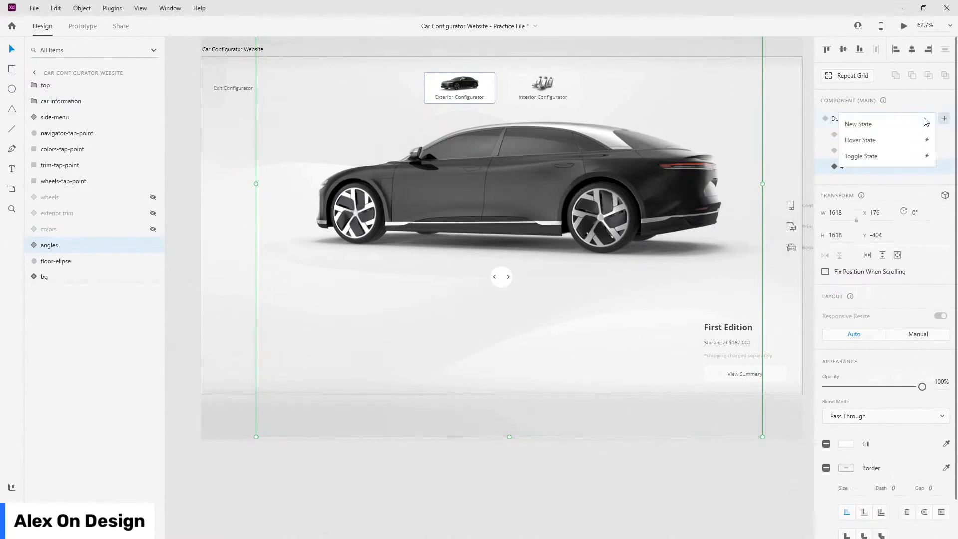
pyautogui.click(889, 124)
pyautogui.write('5')
pyautogui.press('Return')
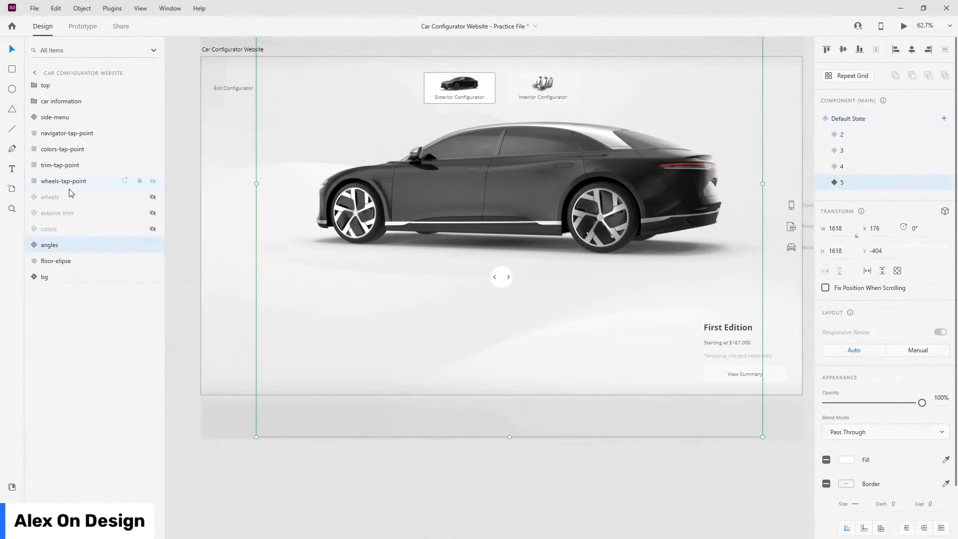
pyautogui.click(35, 245)
pyautogui.click(44, 276)
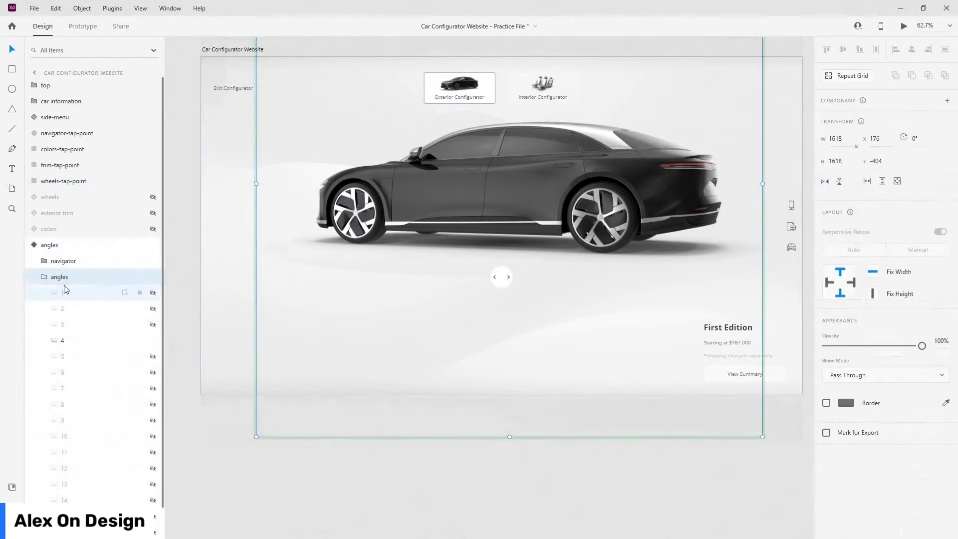
pyautogui.click(153, 356)
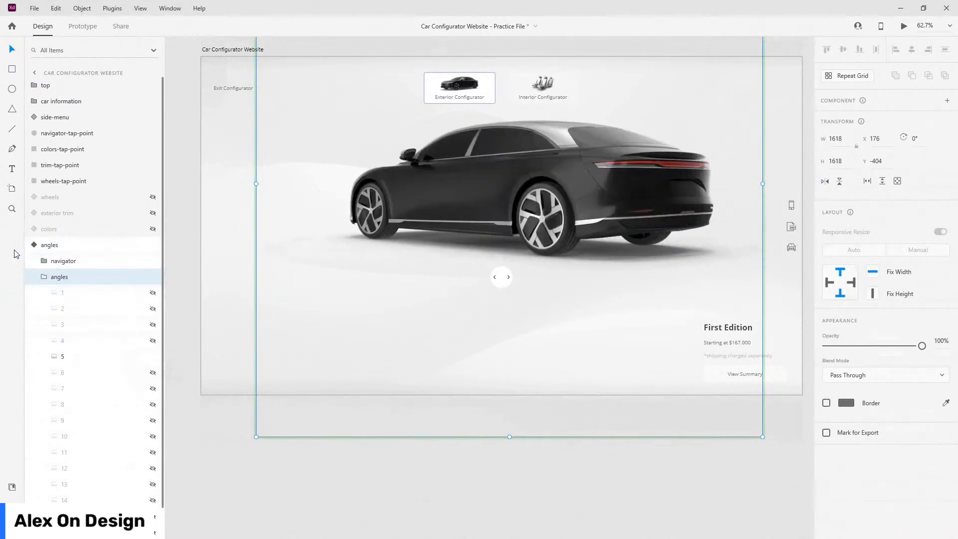
pyautogui.click(46, 278)
pyautogui.click(35, 245)
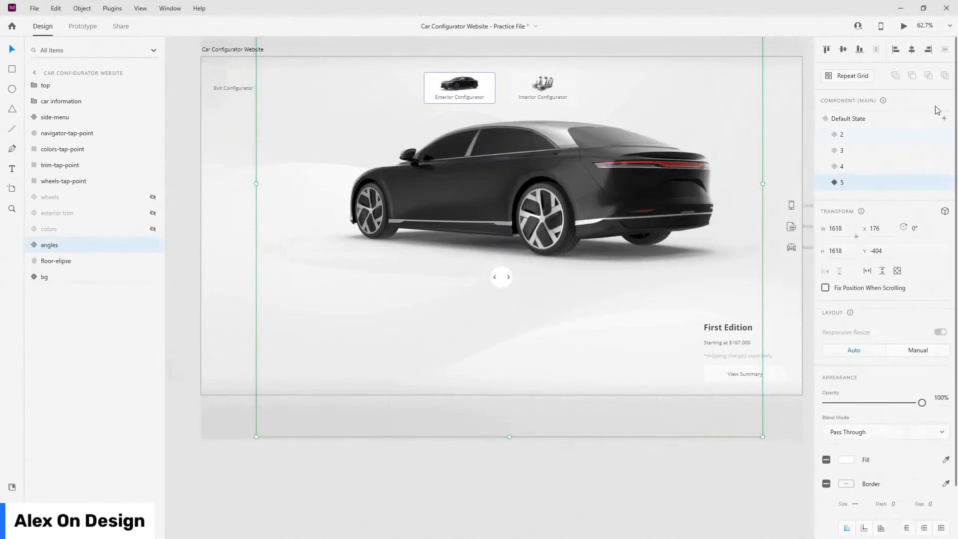
# - Add a state named 6 to the angles component, with image 6 shown and image 5 hidden
pyautogui.click(943, 119)
pyautogui.click(914, 124)
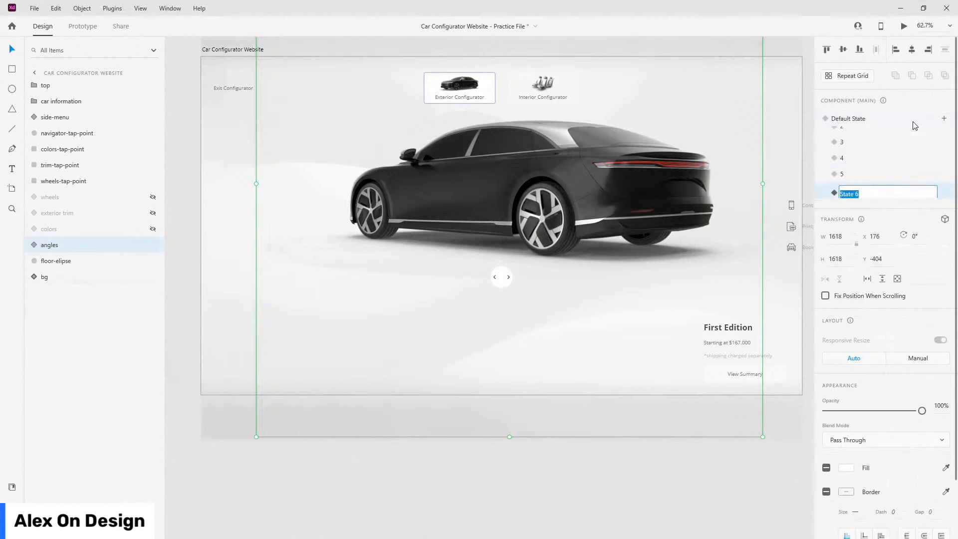
pyautogui.write('6')
pyautogui.press('Return')
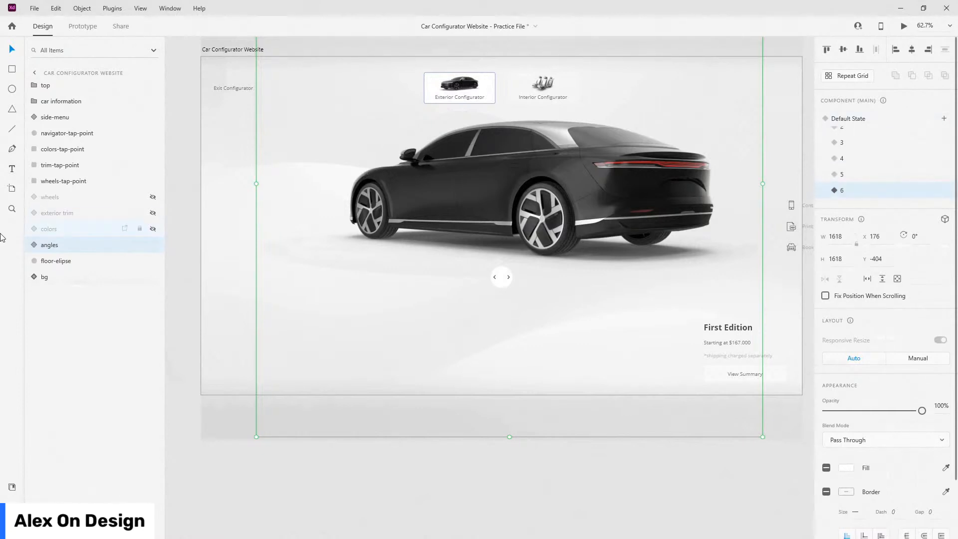
pyautogui.click(35, 245)
pyautogui.click(46, 277)
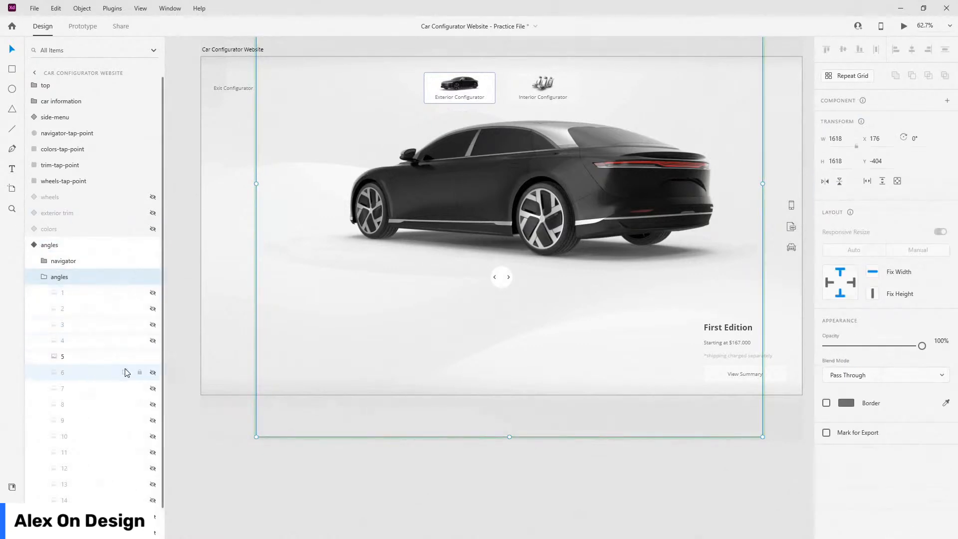
pyautogui.click(152, 373)
pyautogui.click(153, 356)
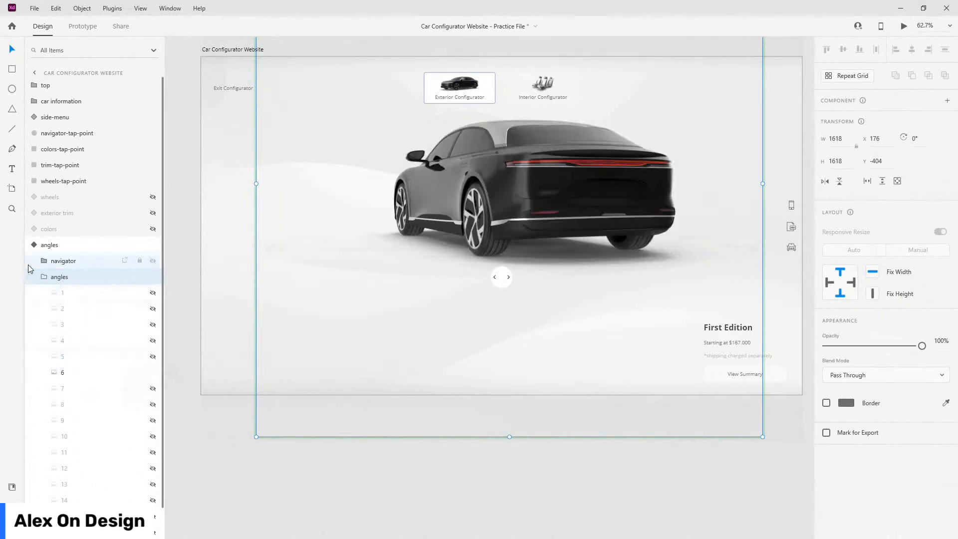
pyautogui.click(43, 276)
pyautogui.press('Escape')
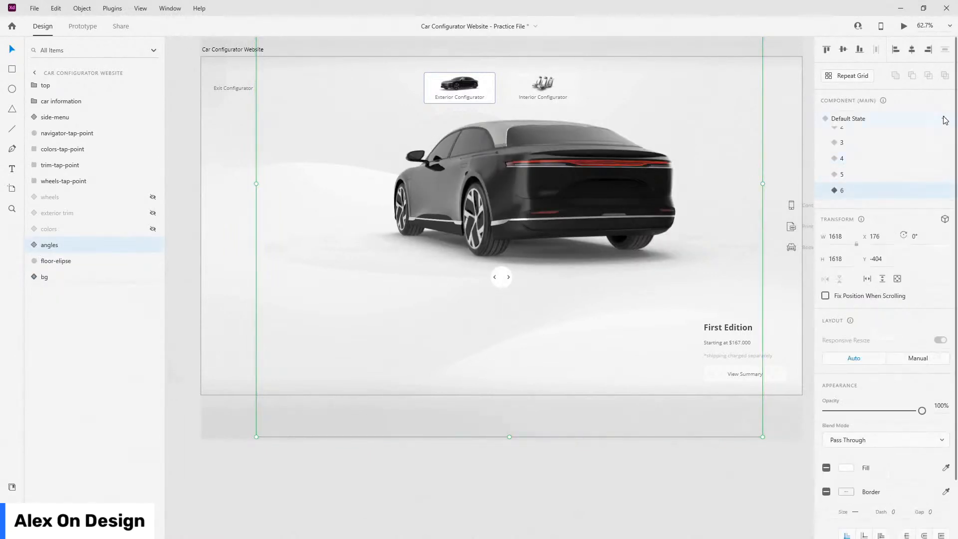
# - Add a state named 7 to the angles component, with image 7 shown and image 6 hidden
pyautogui.click(943, 119)
pyautogui.click(906, 130)
pyautogui.write('7')
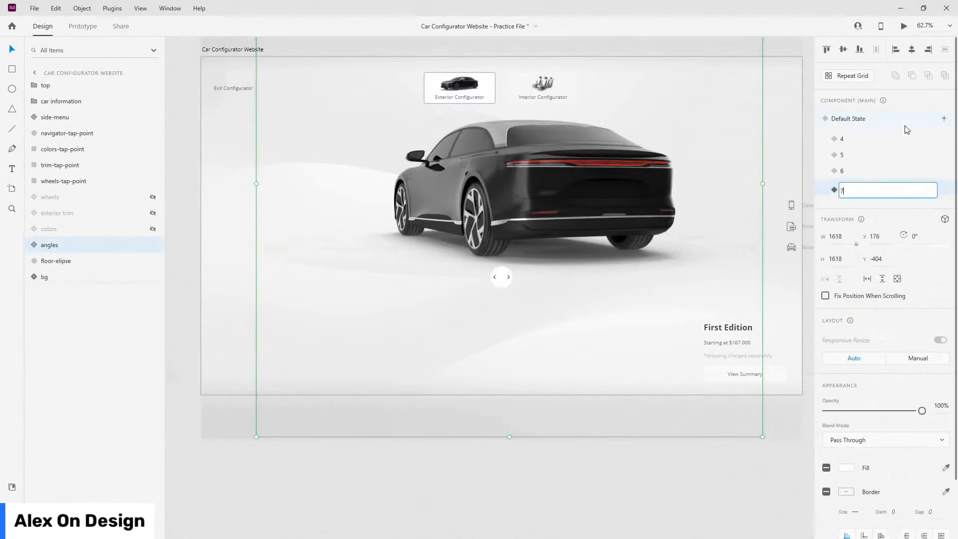
pyautogui.press('Return')
pyautogui.click(32, 244)
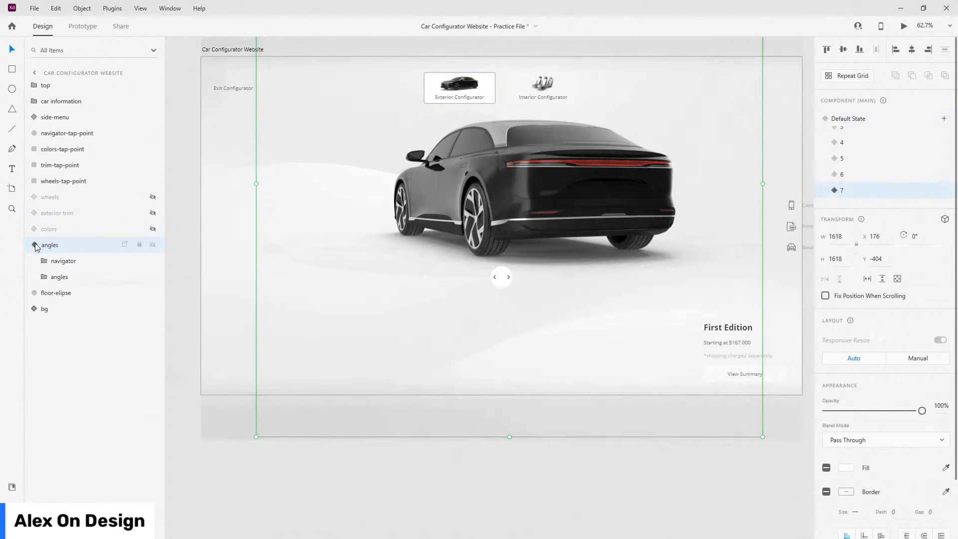
pyautogui.click(43, 277)
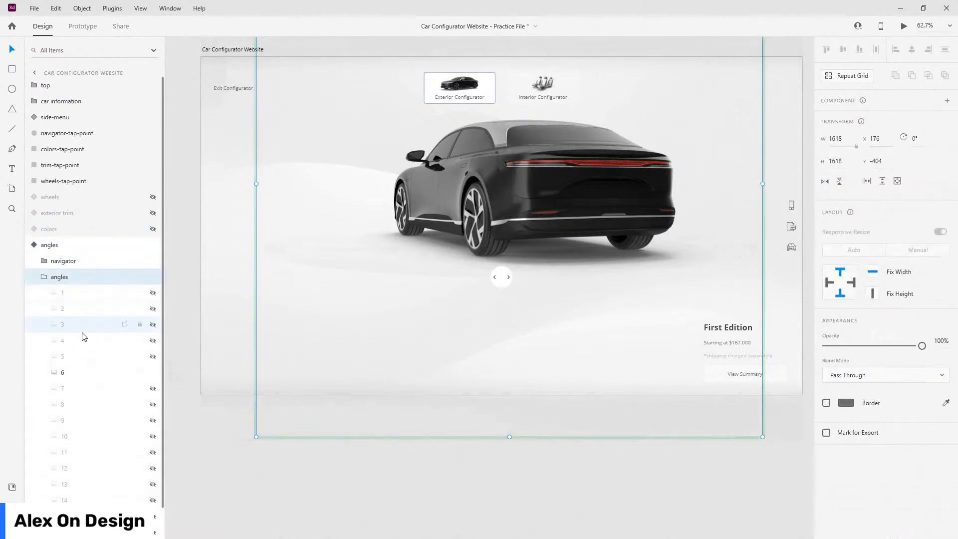
pyautogui.click(153, 388)
pyautogui.click(37, 276)
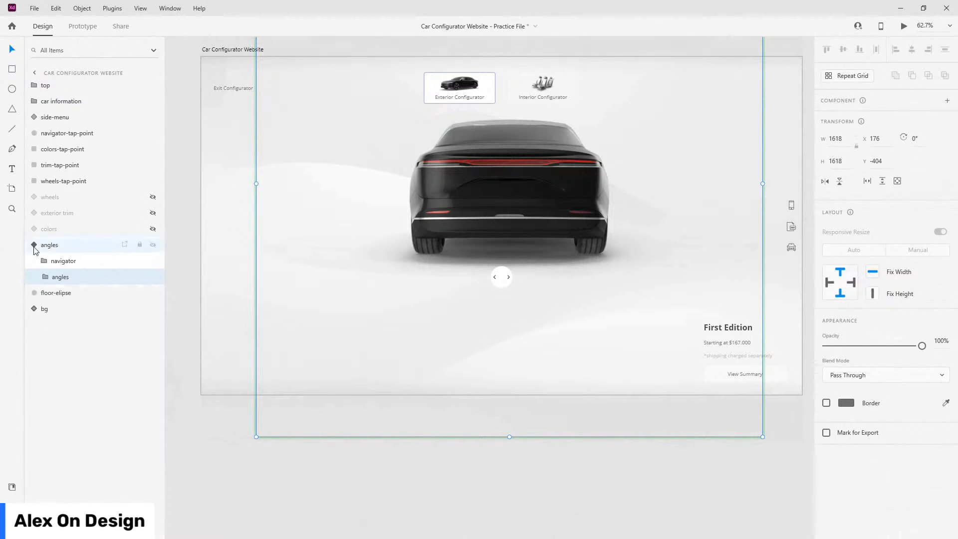
pyautogui.click(33, 244)
# - Add a state named 8 to the angles component, with image 8 shown and image 7 hidden
pyautogui.click(943, 118)
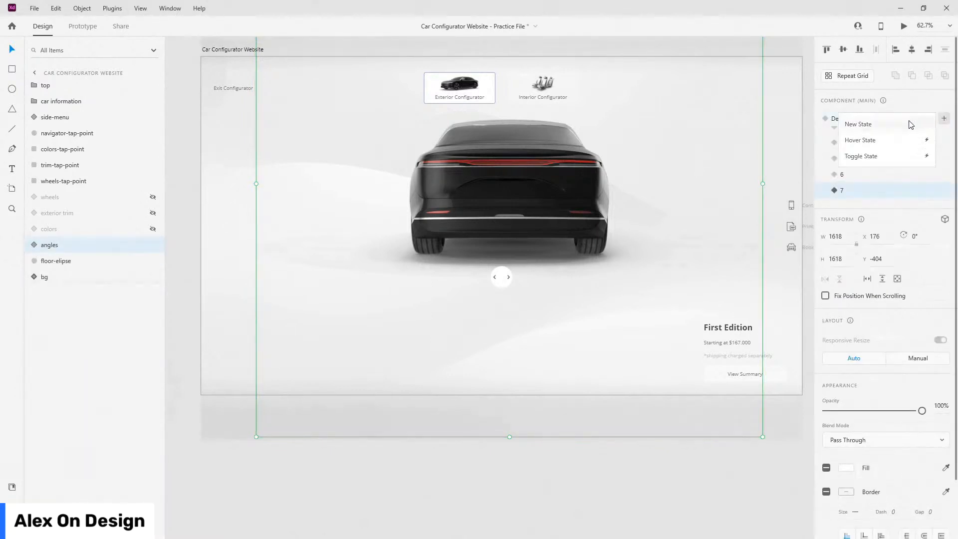
pyautogui.click(909, 123)
pyautogui.press('Return')
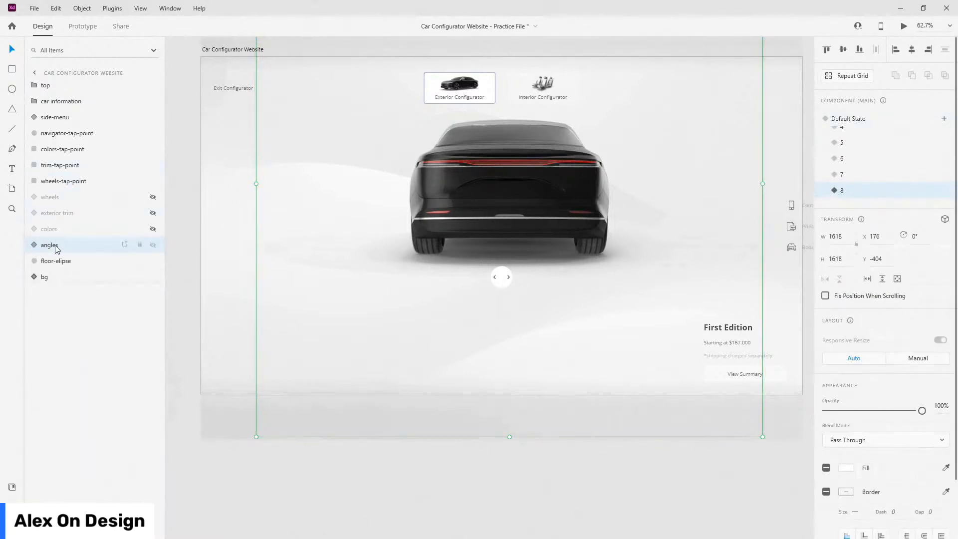
pyautogui.click(33, 245)
pyautogui.click(44, 277)
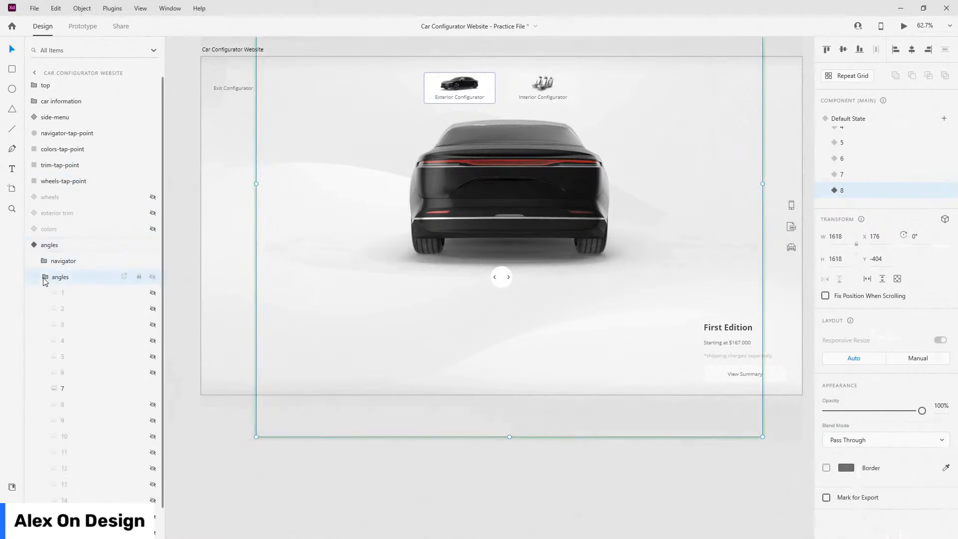
pyautogui.click(152, 404)
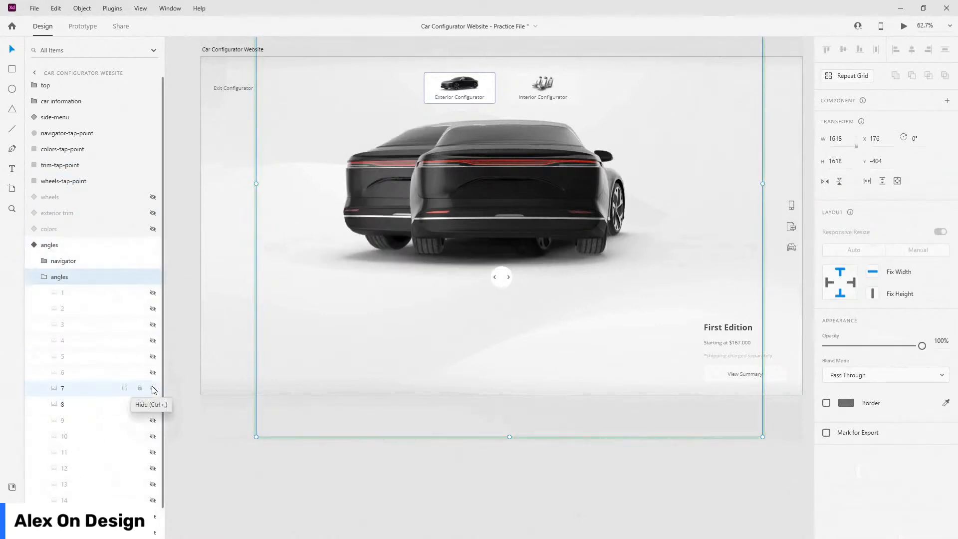
pyautogui.click(153, 387)
pyautogui.click(32, 274)
pyautogui.click(33, 244)
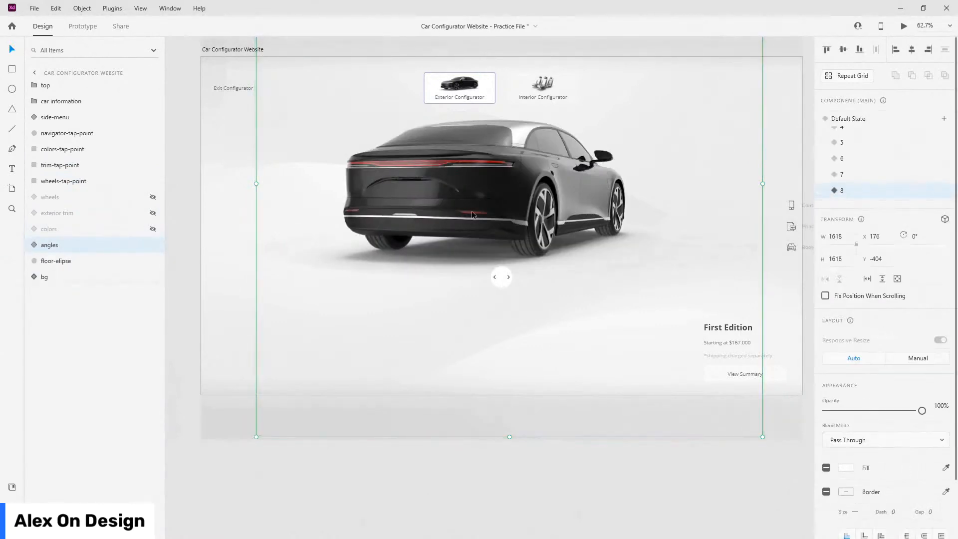
# - Add a state named 9 to the angles component, with image 9 shown and image 8 hidden
pyautogui.click(944, 118)
pyautogui.click(894, 121)
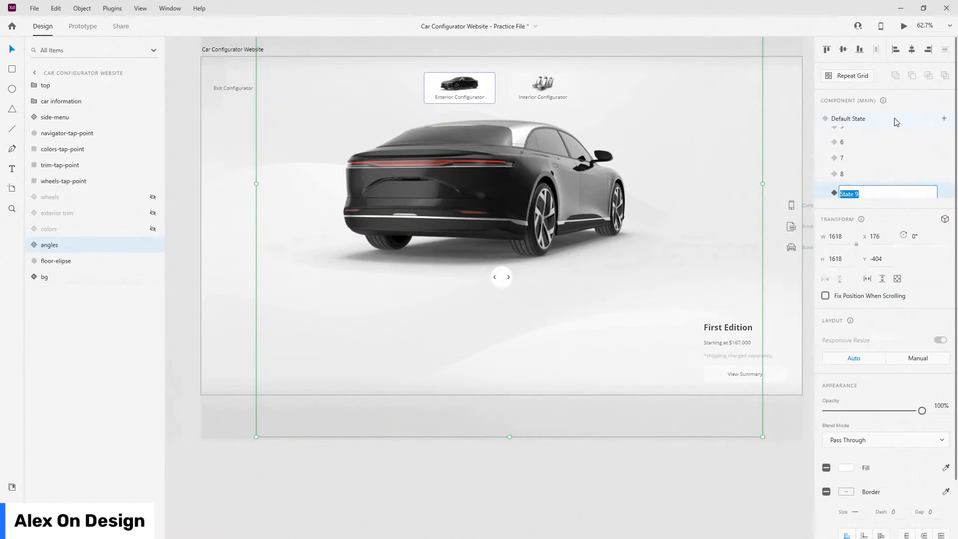
pyautogui.press('Return')
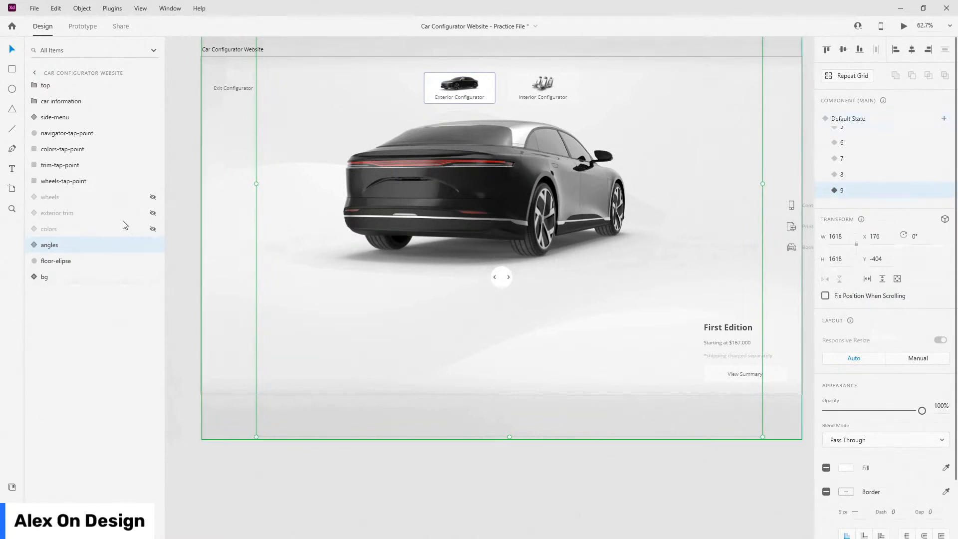
pyautogui.click(33, 246)
pyautogui.click(45, 277)
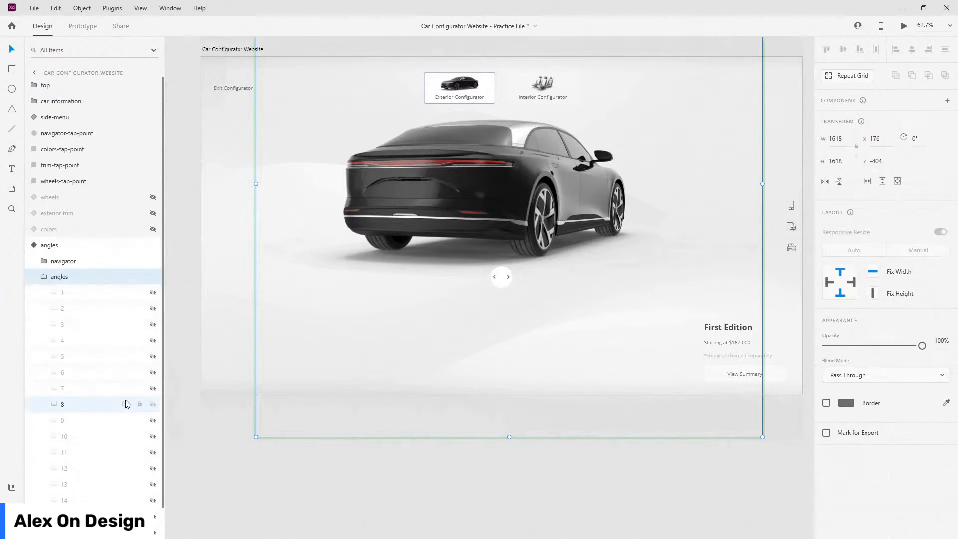
pyautogui.click(151, 421)
pyautogui.click(153, 403)
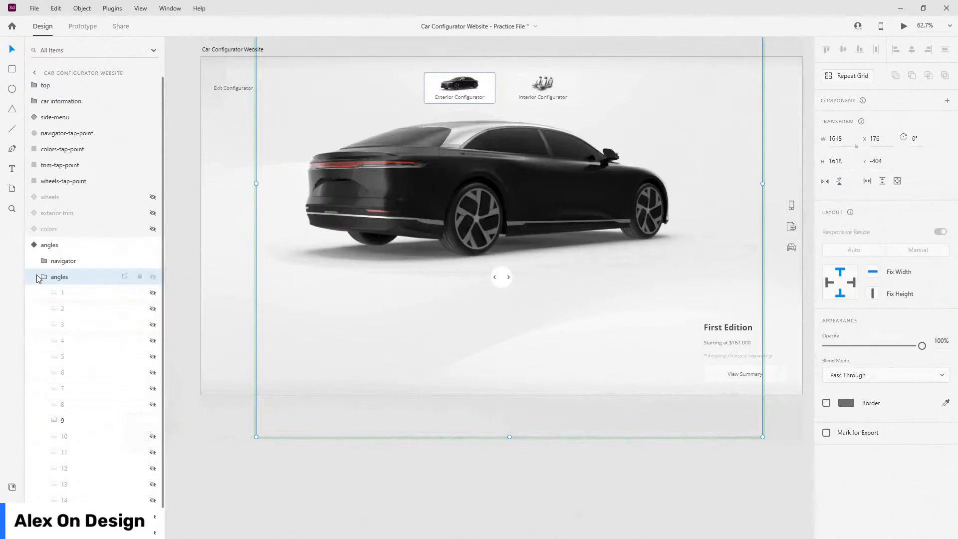
# - Add a new state named 10 to the angles component
pyautogui.click(43, 277)
pyautogui.click(33, 245)
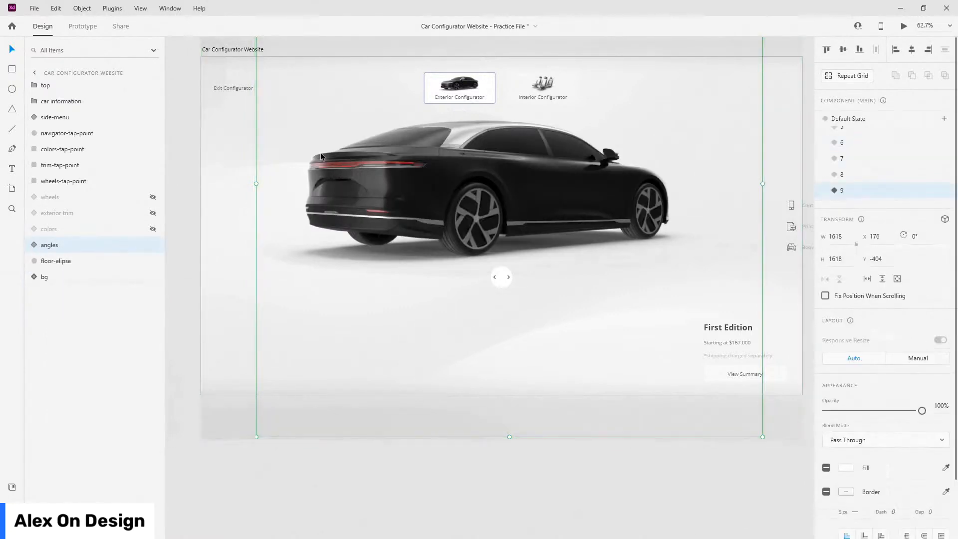
pyautogui.click(944, 118)
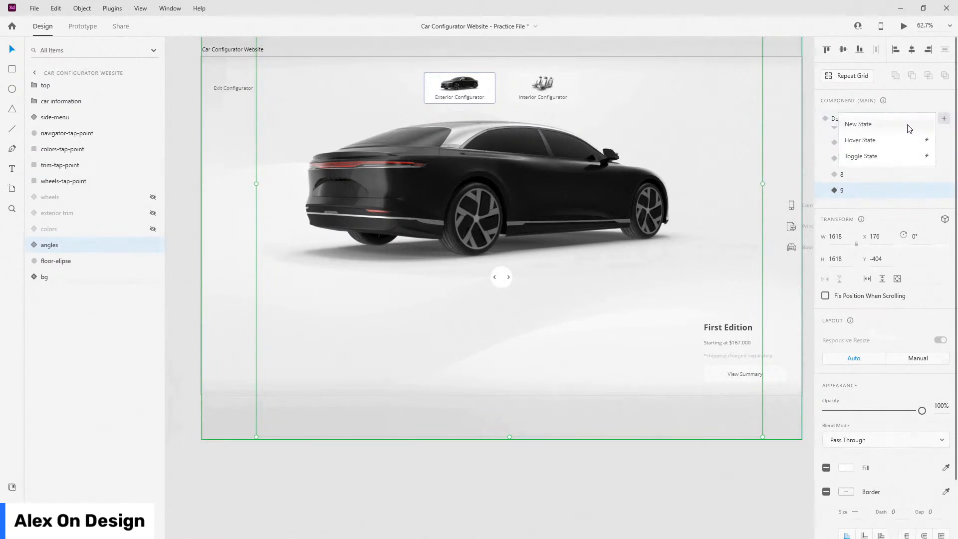
pyautogui.click(908, 125)
pyautogui.write('10')
pyautogui.press('Return')
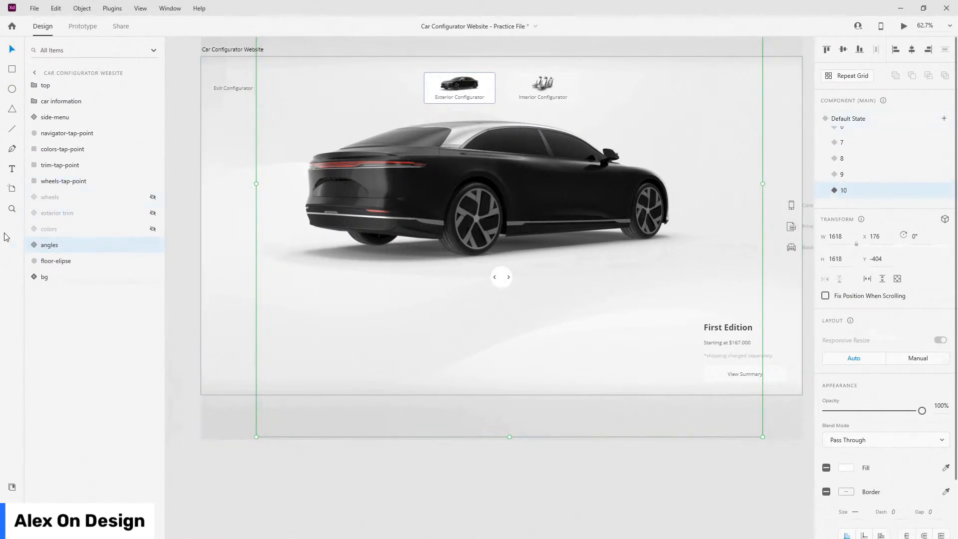
# - In state 10, show image 10 and hide image 9 in the nested angles group
pyautogui.click(34, 245)
pyautogui.click(44, 277)
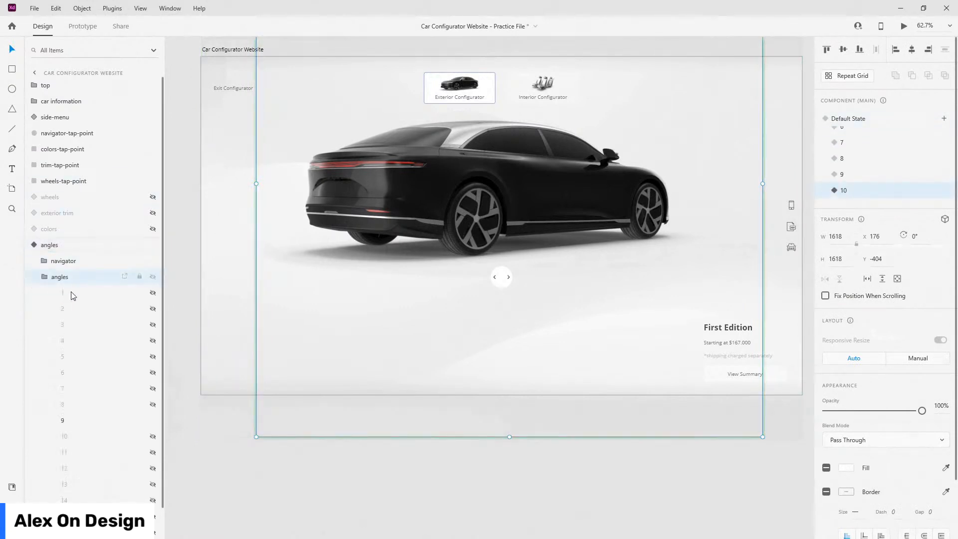
pyautogui.click(153, 436)
pyautogui.click(153, 420)
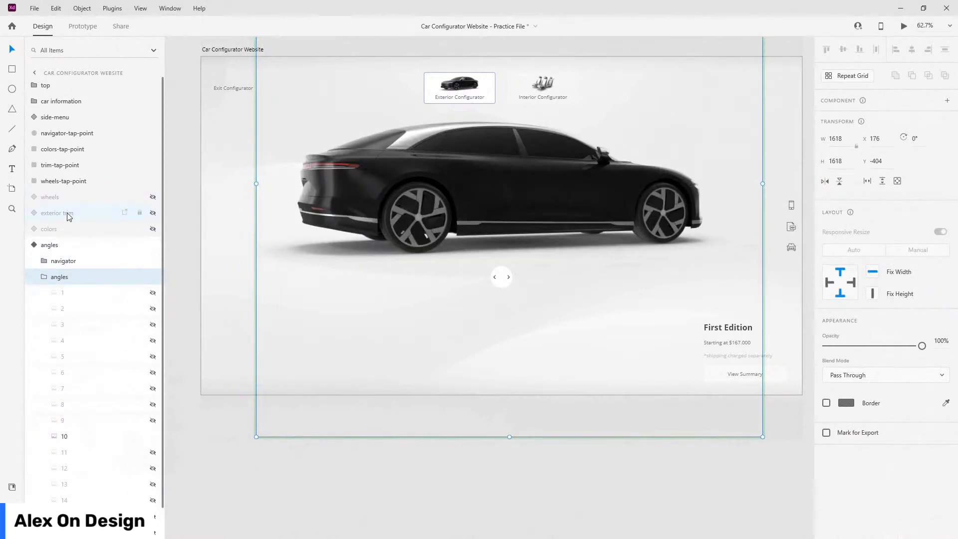
# - Add a new state named 11 to the angles component
pyautogui.click(44, 277)
pyautogui.click(35, 245)
pyautogui.click(43, 250)
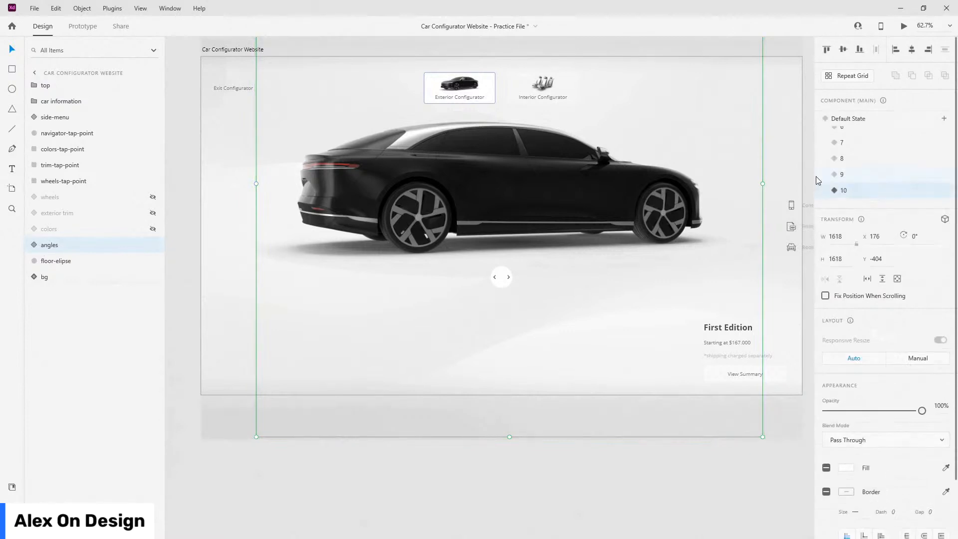
pyautogui.click(943, 119)
pyautogui.click(863, 124)
pyautogui.write('11')
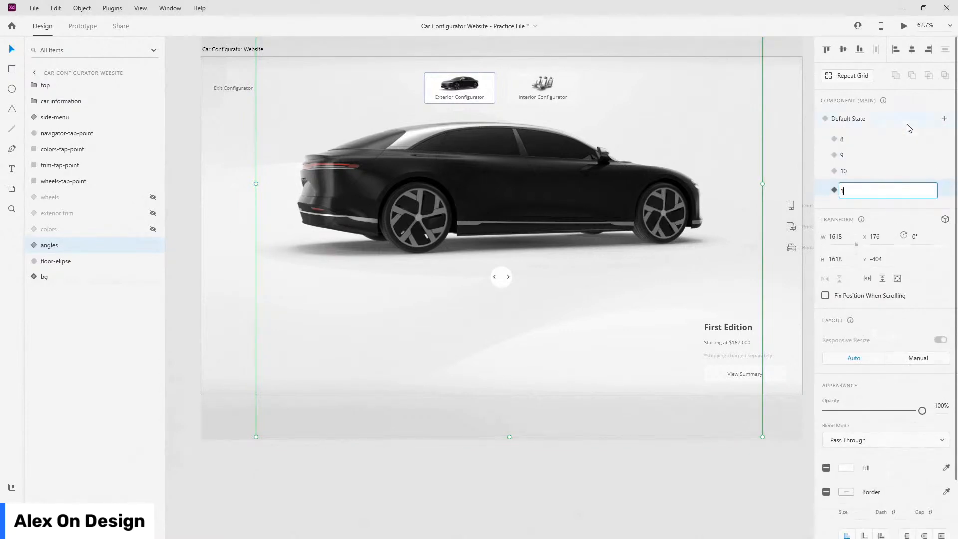
pyautogui.press('Return')
# - In state 11, show image 11 and hide image 10 in the nested angles group
pyautogui.click(35, 245)
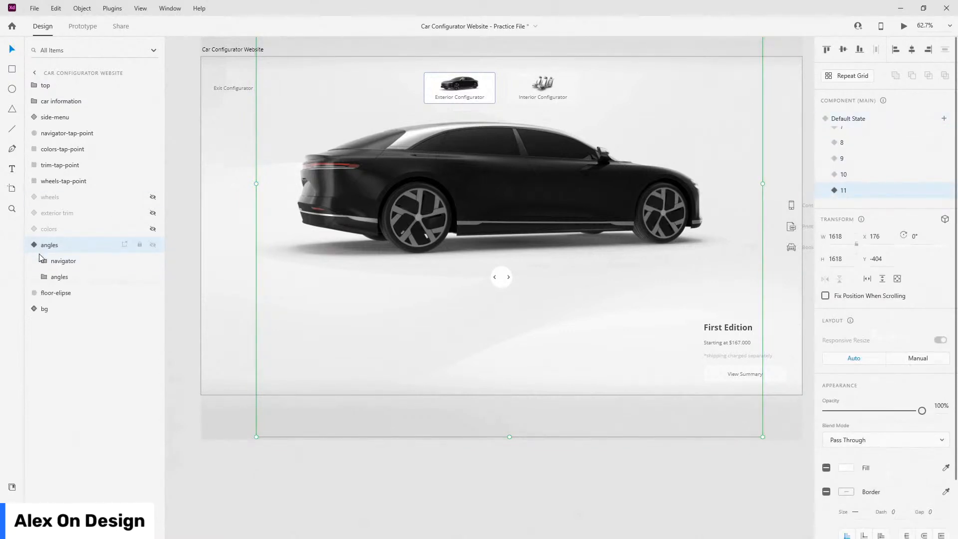
pyautogui.click(45, 278)
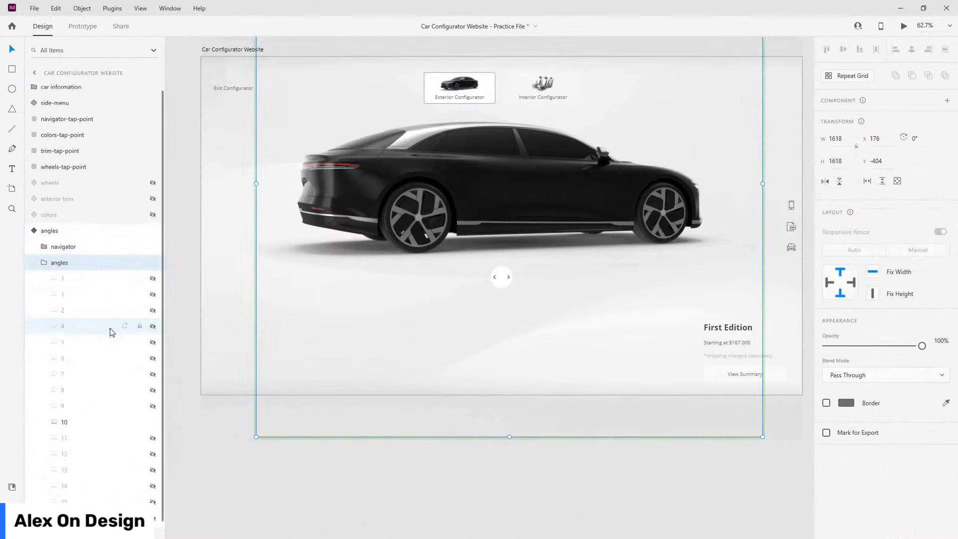
pyautogui.click(152, 420)
# - Add a new state named 12 to the angles component
pyautogui.click(36, 244)
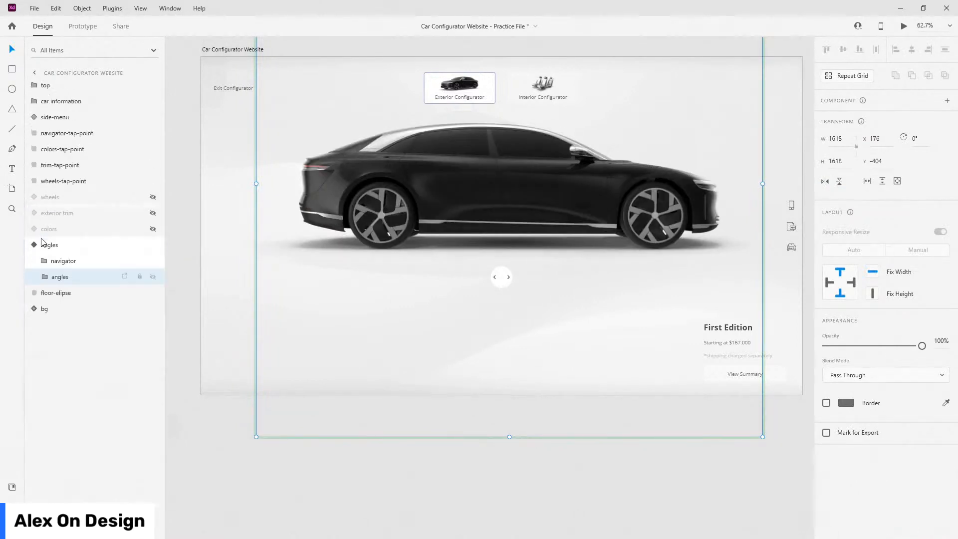
pyautogui.click(35, 245)
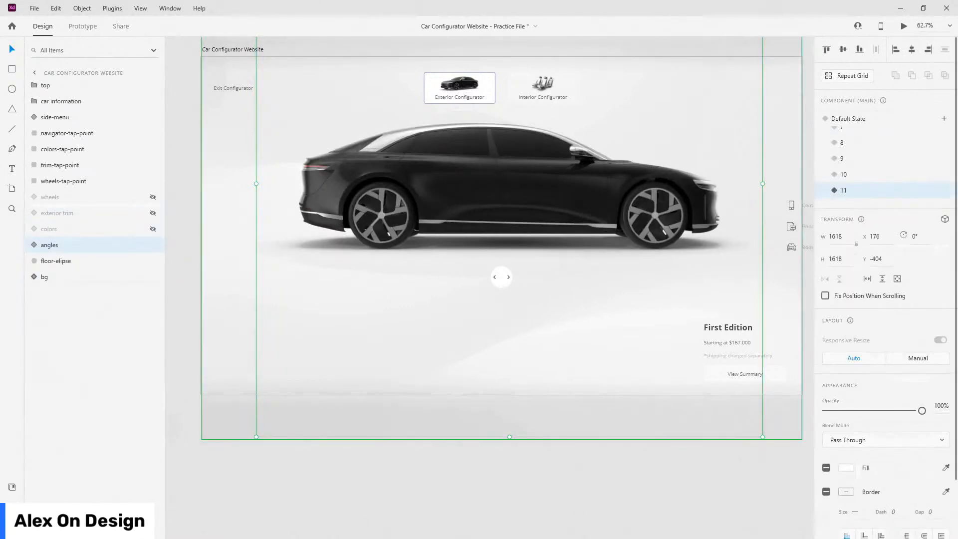
pyautogui.click(943, 119)
pyautogui.click(914, 124)
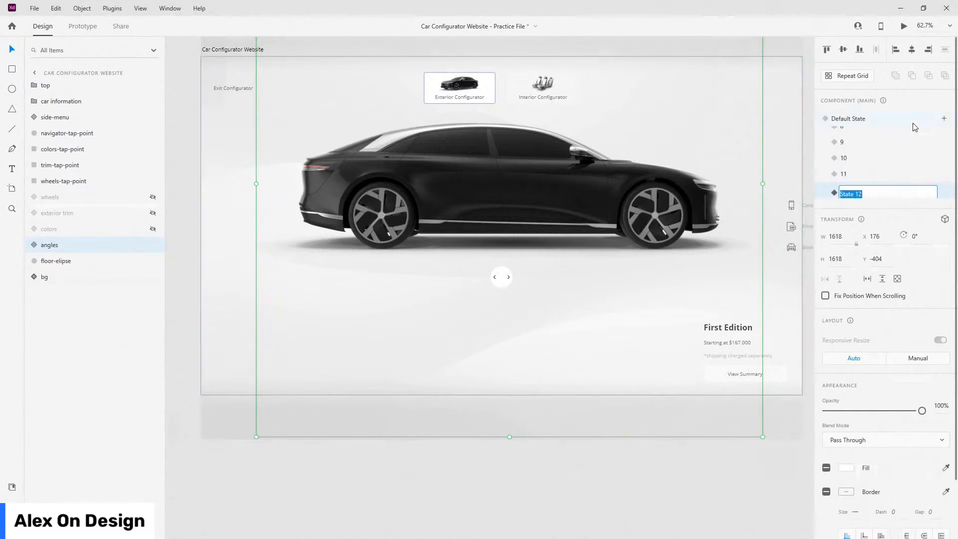
pyautogui.write('12')
pyautogui.press('Return')
# - In state 12, show image 12 and hide image 11 in the nested angles group
pyautogui.click(35, 245)
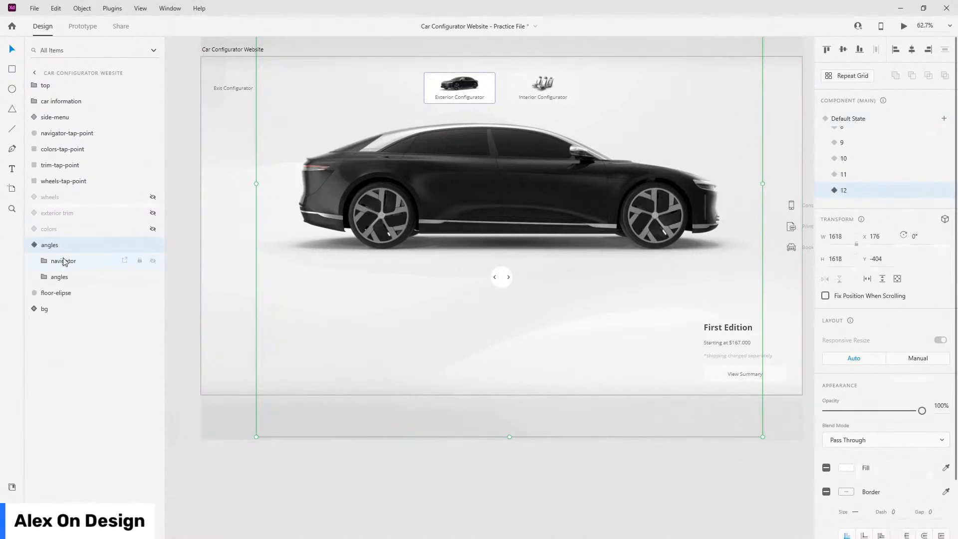
pyautogui.click(44, 277)
pyautogui.scroll(-1, 70, 349)
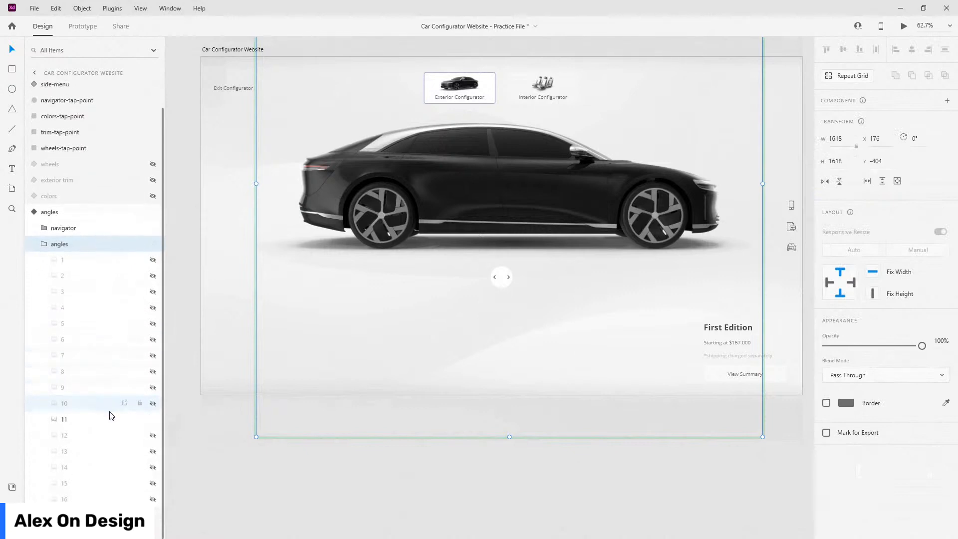
pyautogui.click(153, 437)
pyautogui.click(153, 419)
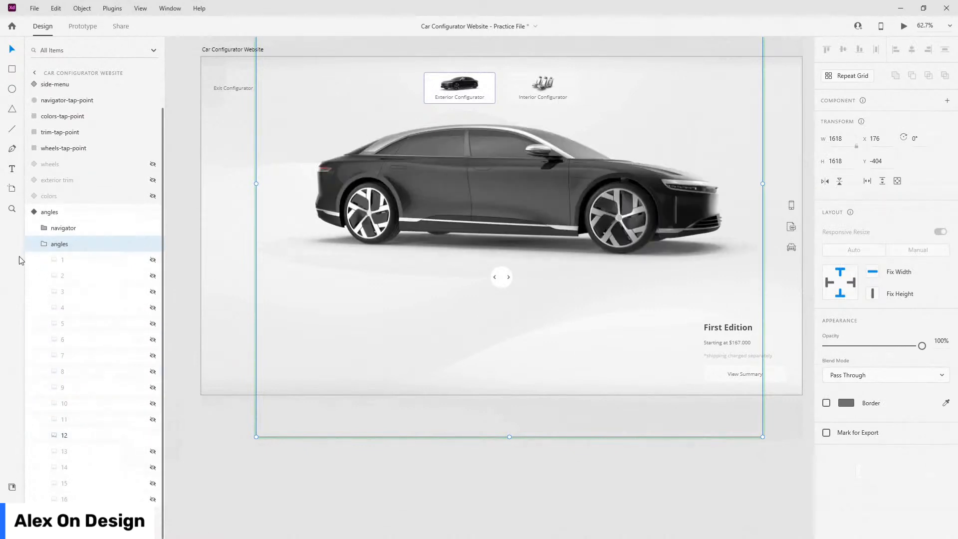
# - Add a new state named 13 to the angles component
pyautogui.click(44, 243)
pyautogui.click(50, 245)
pyautogui.click(35, 244)
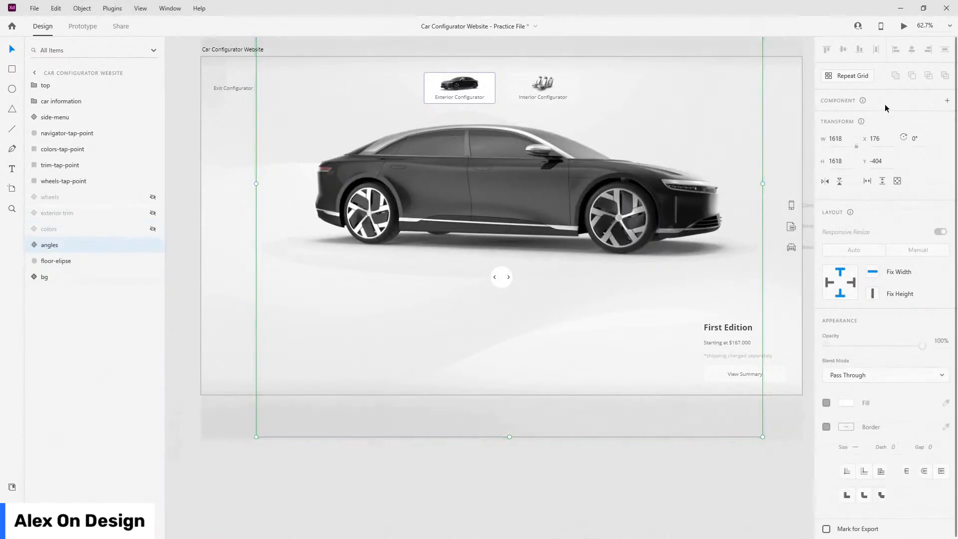
pyautogui.click(944, 123)
pyautogui.click(858, 135)
pyautogui.write('13')
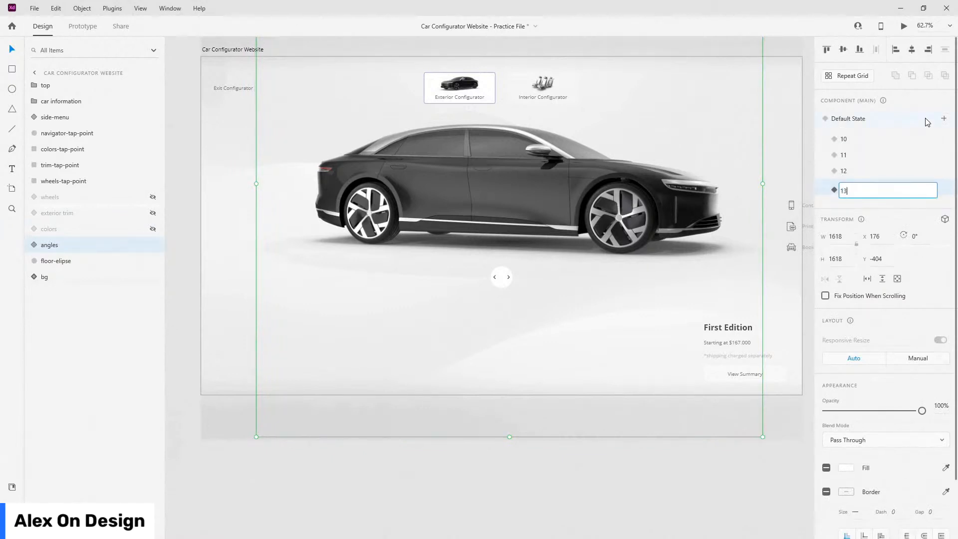
pyautogui.press('Return')
# - In state 13, show image 13 and hide image 12 in the nested angles group
pyautogui.click(34, 244)
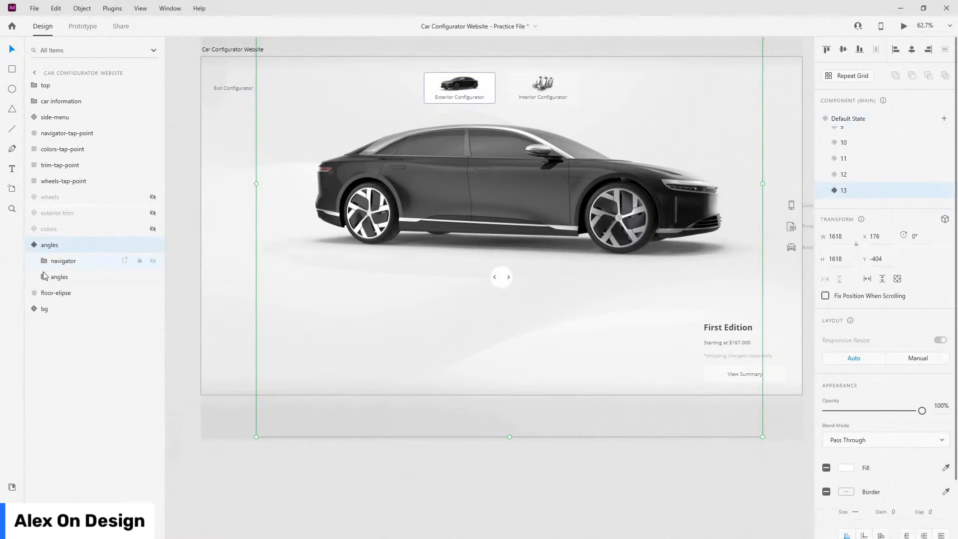
pyautogui.click(45, 277)
pyautogui.click(152, 484)
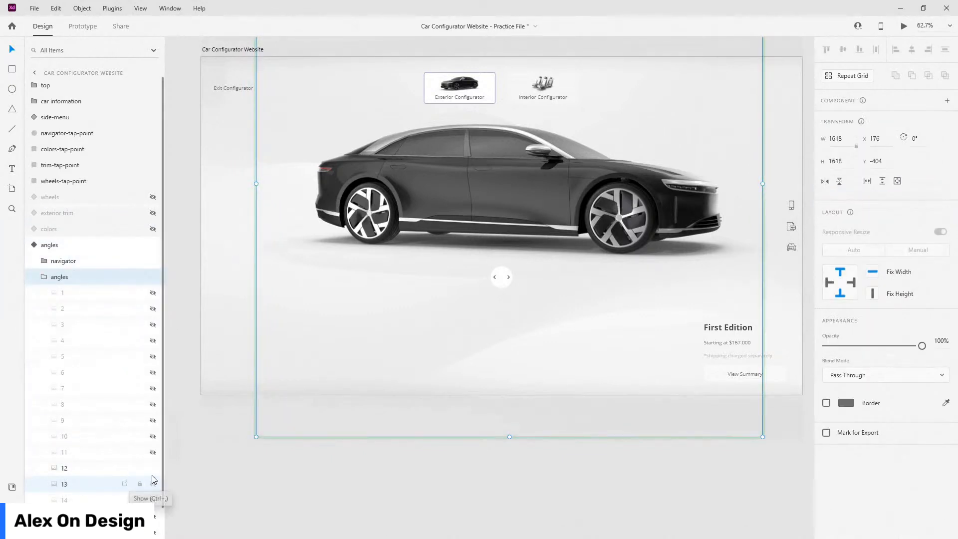
pyautogui.click(152, 468)
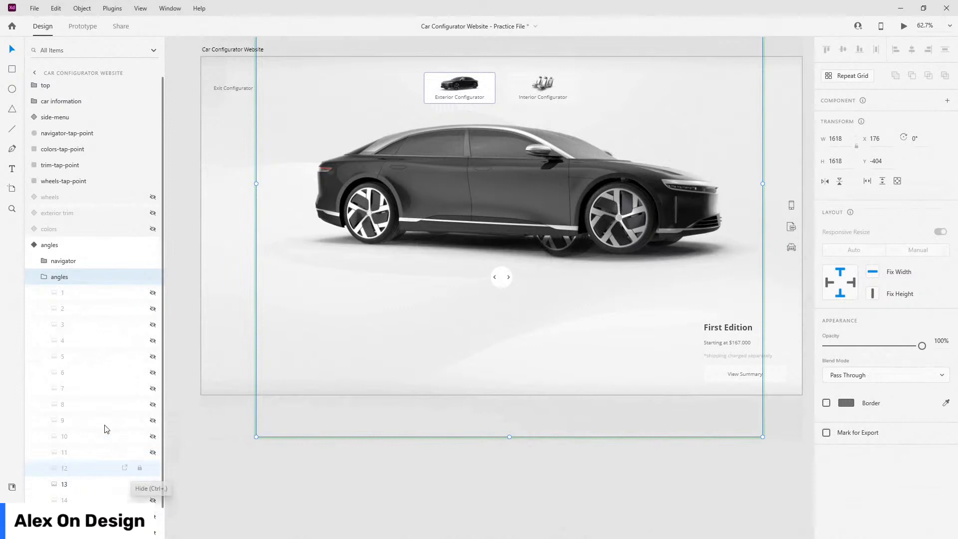
# - Add a new state named 14 to the angles component
pyautogui.click(37, 276)
pyautogui.click(33, 245)
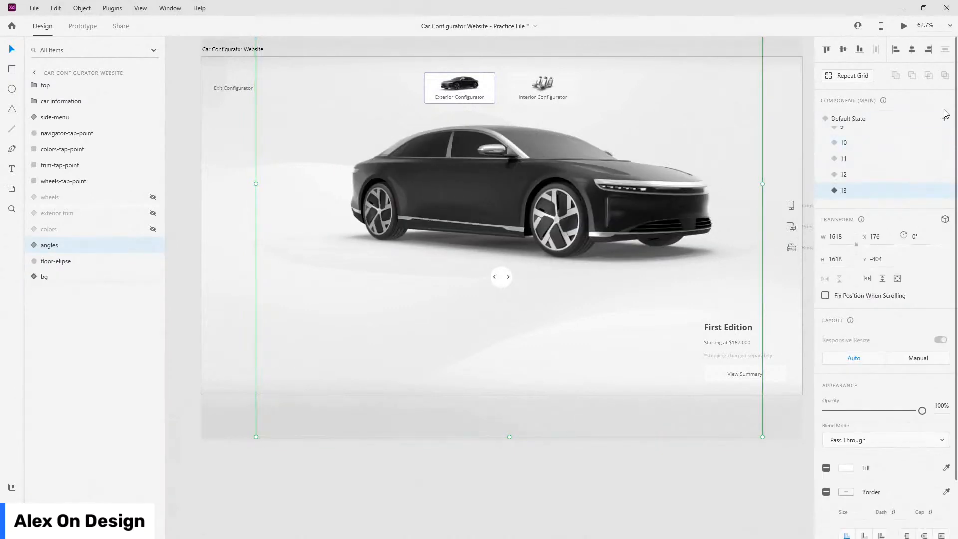
pyautogui.click(944, 118)
pyautogui.click(919, 124)
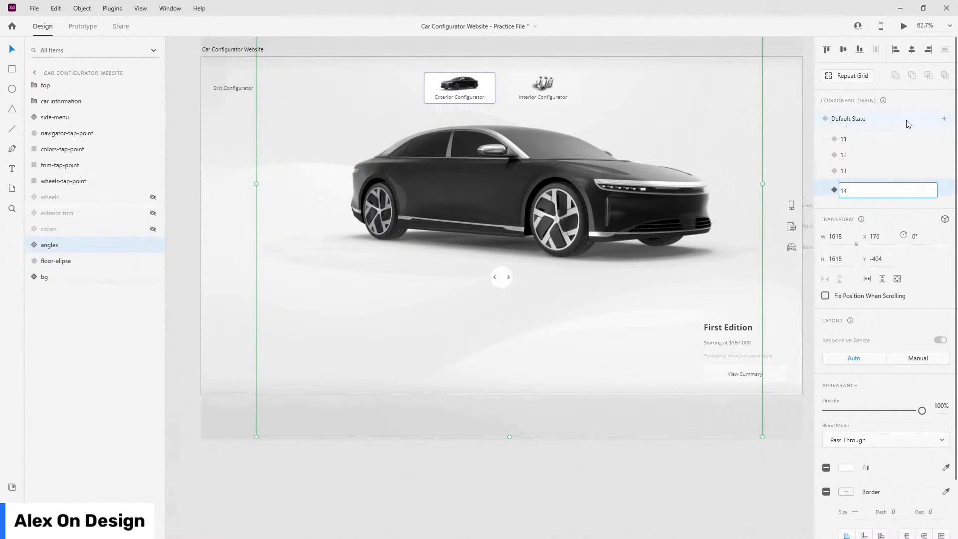
pyautogui.write('14')
pyautogui.press('Return')
# - In state 14, show image 14 and hide image 13 in the nested angles group
pyautogui.click(30, 245)
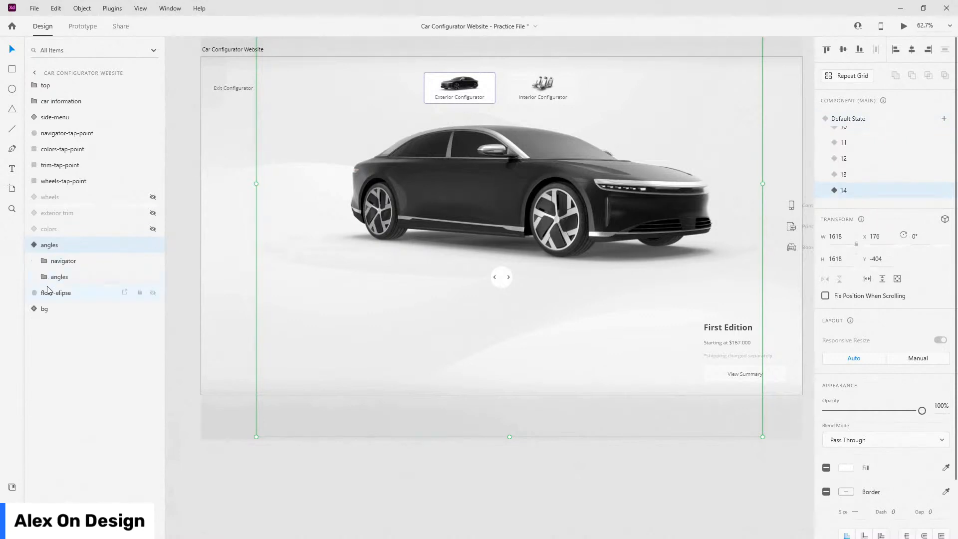
pyautogui.click(48, 274)
pyautogui.scroll(-1, 74, 365)
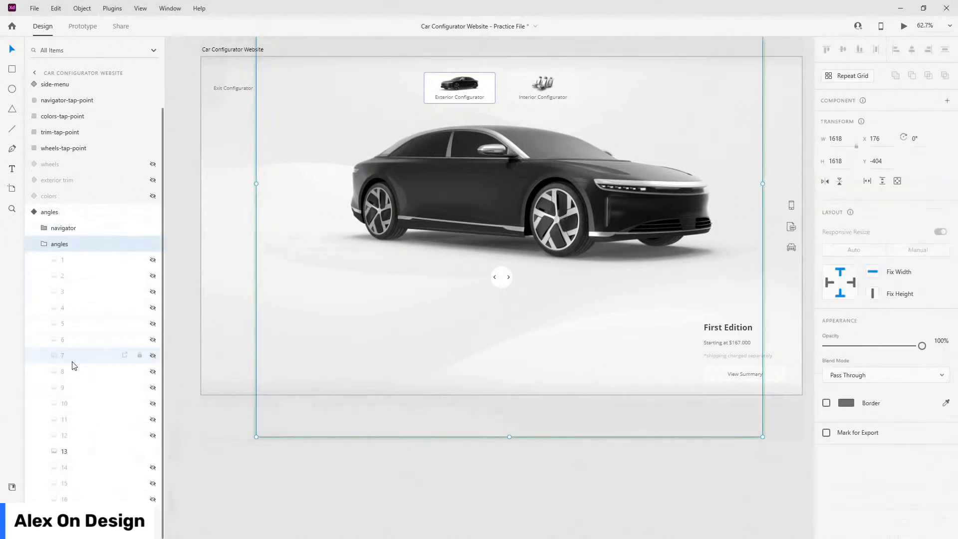
pyautogui.click(153, 466)
pyautogui.click(153, 451)
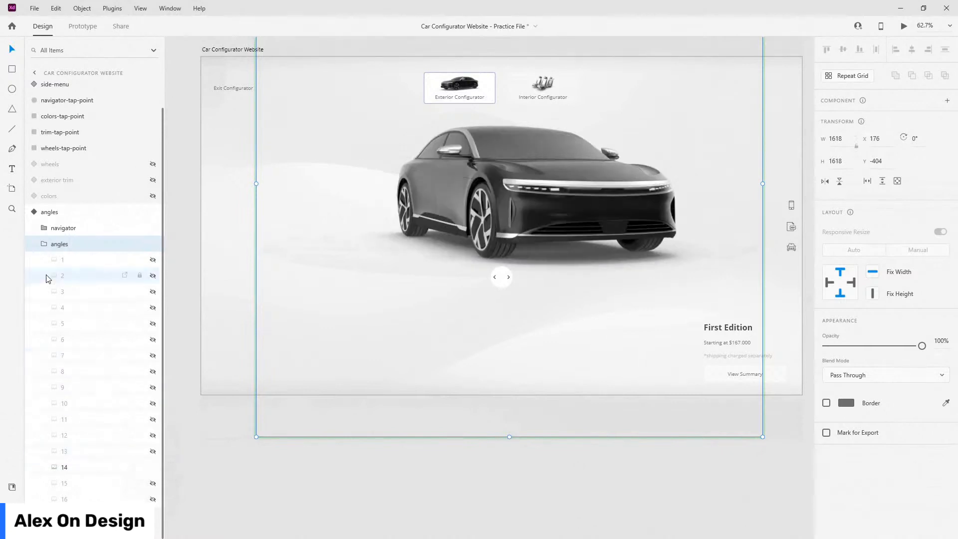
# - Add a new state named 15 to the angles component
pyautogui.click(45, 244)
pyautogui.click(32, 244)
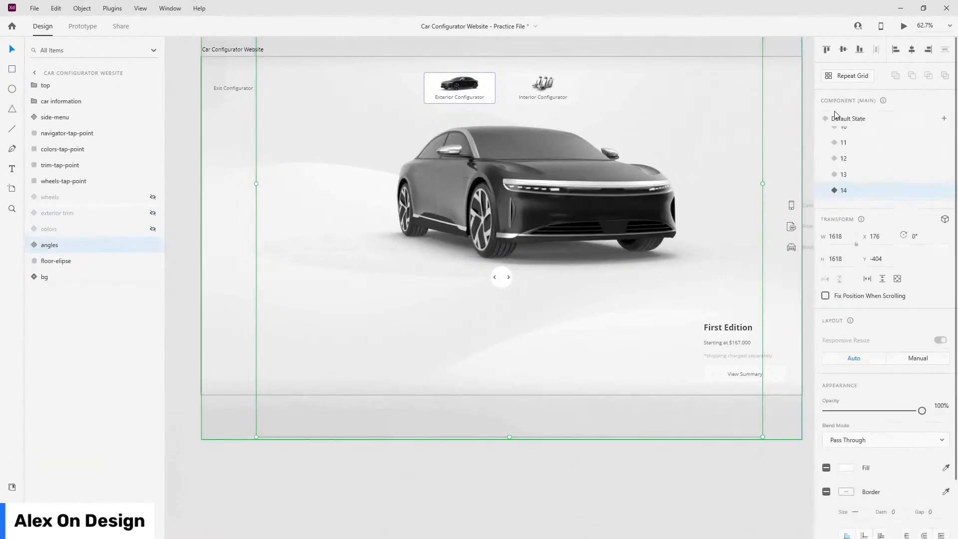
pyautogui.click(943, 119)
pyautogui.click(912, 123)
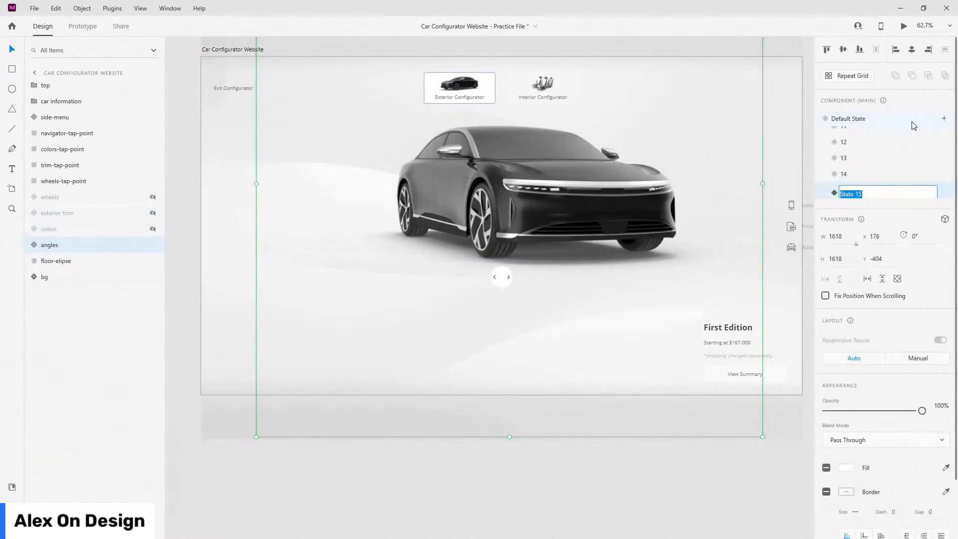
pyautogui.write('15')
pyautogui.press('Return')
# - In state 15, show image 15 and hide image 14 in the nested angles group
pyautogui.click(37, 245)
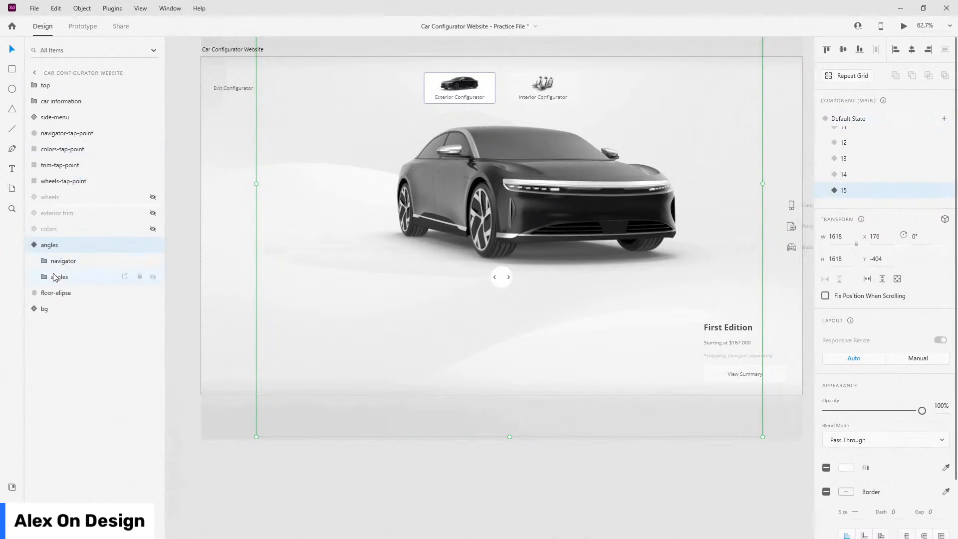
pyautogui.click(42, 280)
pyautogui.scroll(-1, 103, 477)
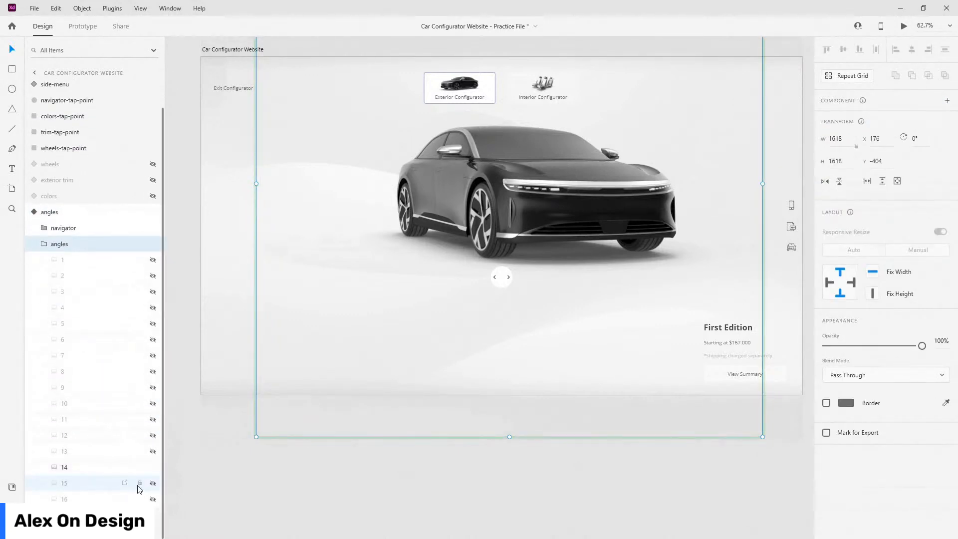
pyautogui.click(152, 483)
pyautogui.click(153, 466)
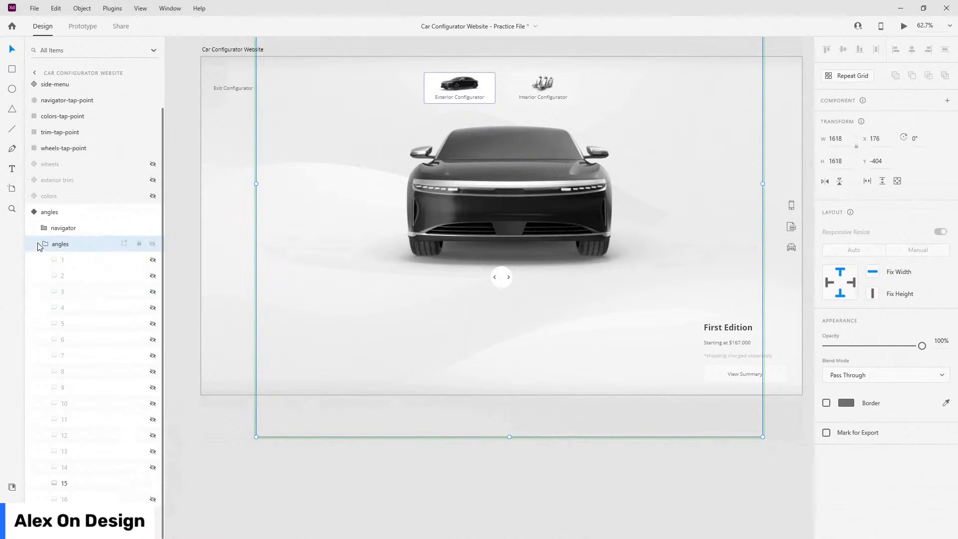
# - Add a new state named 16 to the angles component
pyautogui.click(37, 243)
pyautogui.click(36, 245)
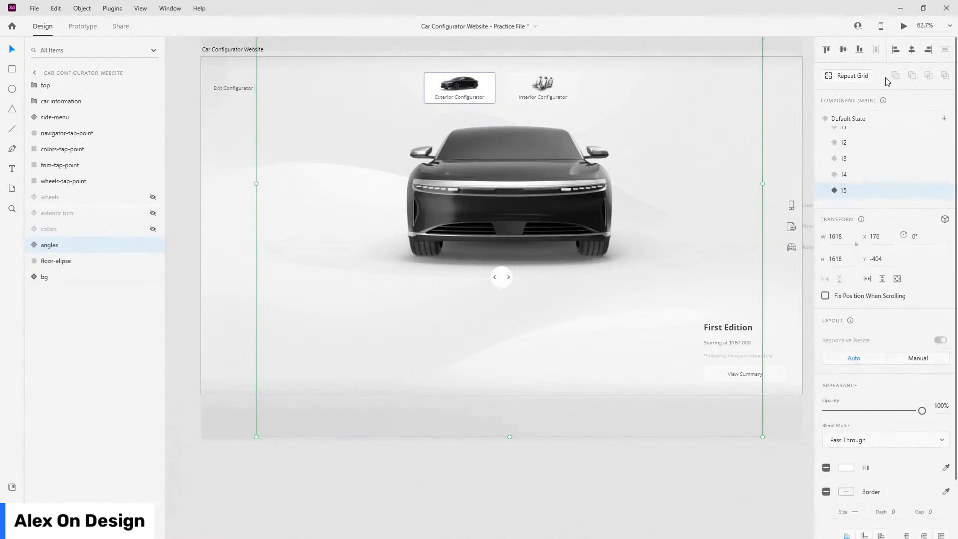
pyautogui.click(943, 118)
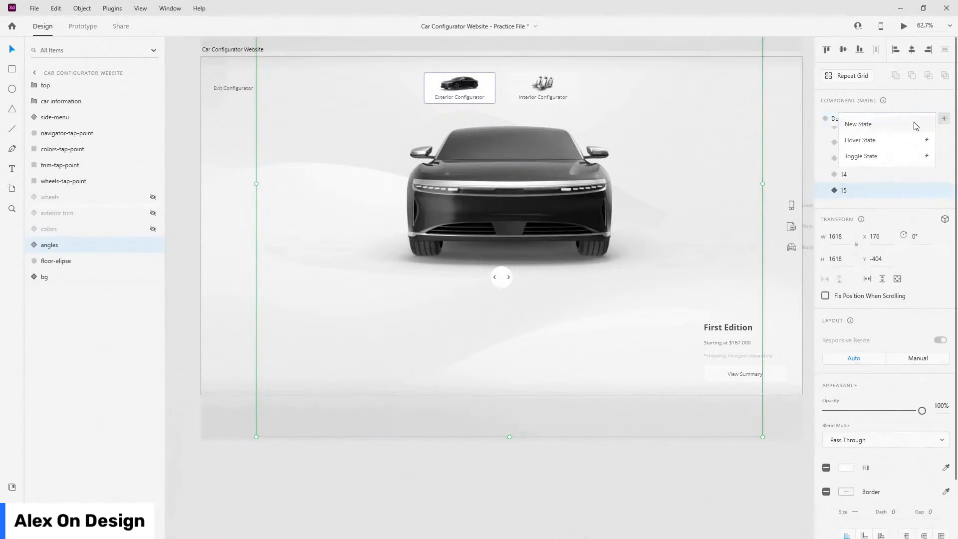
pyautogui.click(915, 124)
pyautogui.write('16')
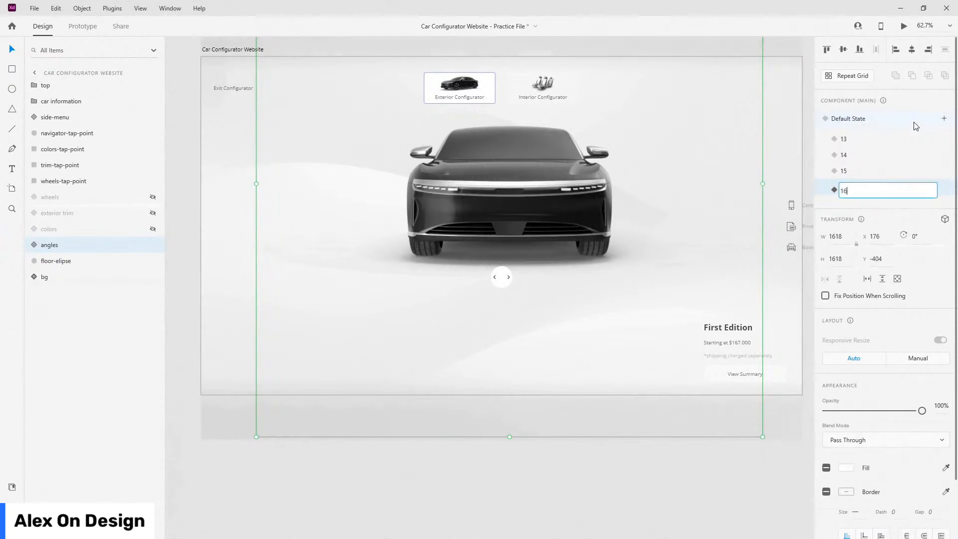
pyautogui.press('Return')
# - In state 16, show image 16 and hide image 15 in the nested angles group
pyautogui.click(34, 245)
pyautogui.click(55, 277)
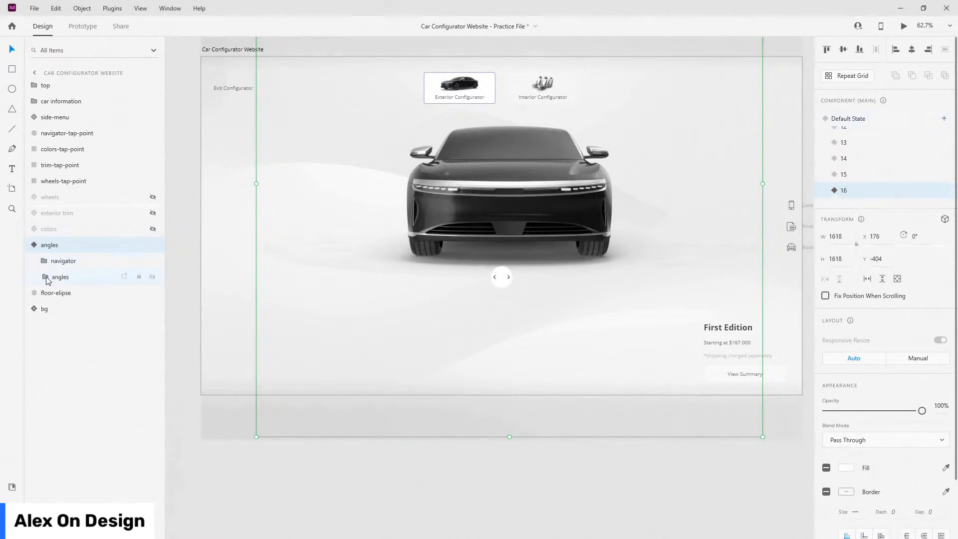
pyautogui.click(41, 277)
pyautogui.scroll(-1, 100, 389)
pyautogui.scroll(-1, 97, 418)
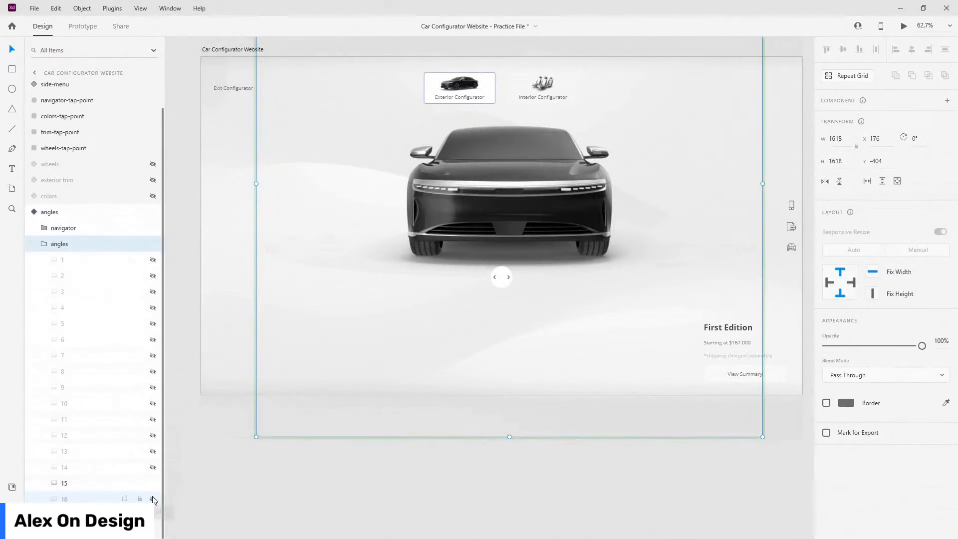
pyautogui.click(153, 482)
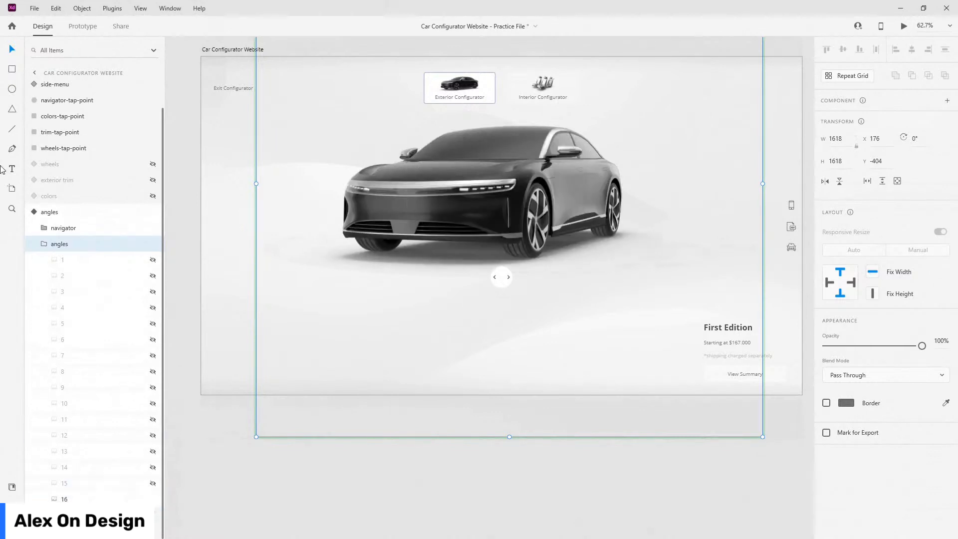
pyautogui.click(43, 245)
pyautogui.click(35, 245)
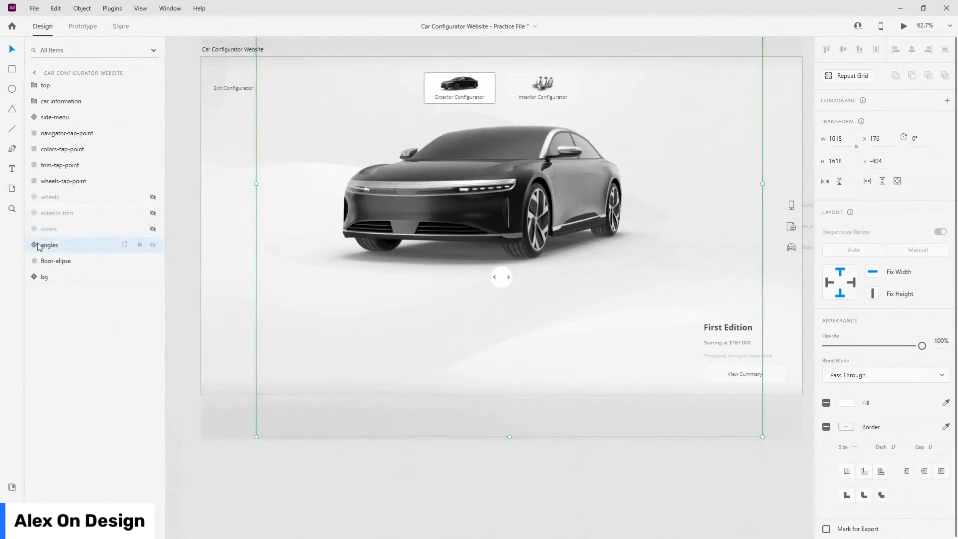
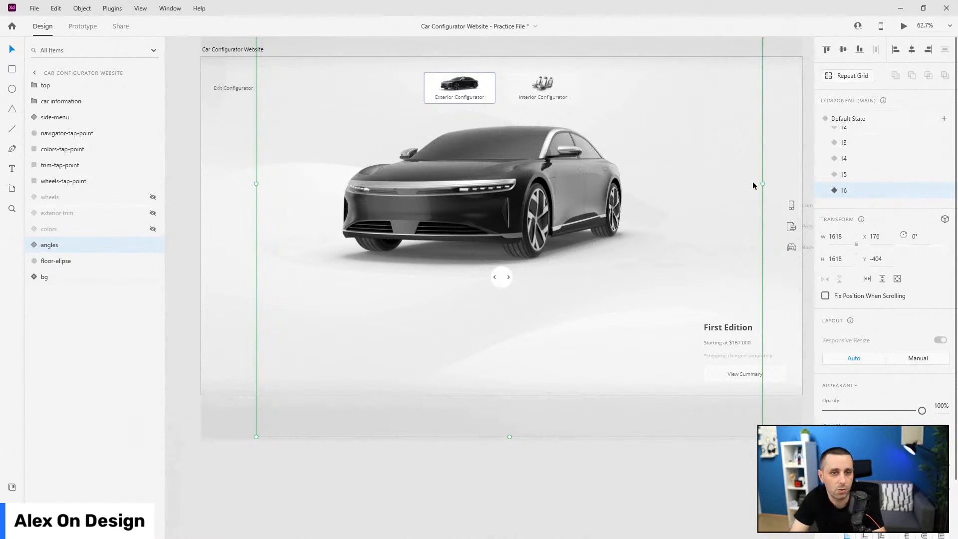
# - Examine the left and right tap points of the navigator group in the default state and compare it with state 16
pyautogui.click(888, 119)
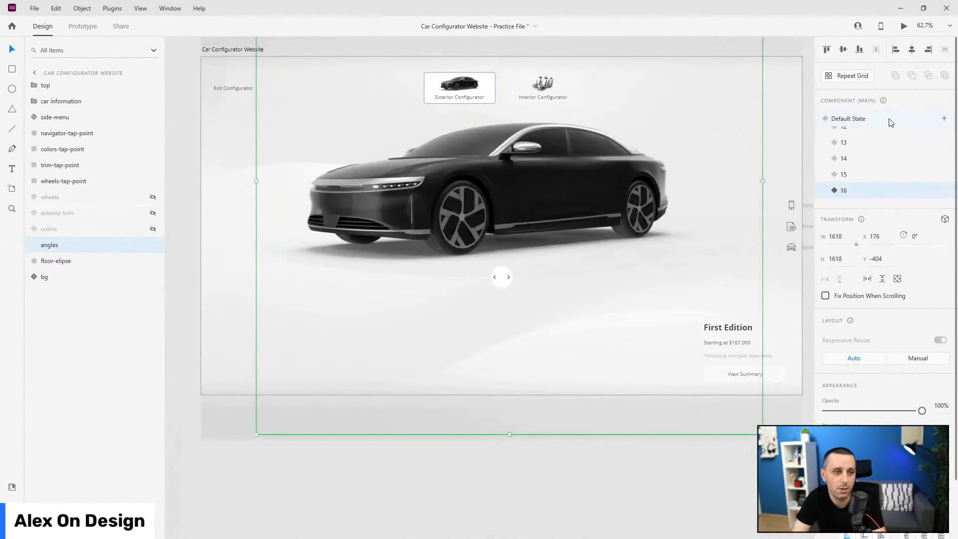
pyautogui.click(34, 244)
pyautogui.click(46, 261)
pyautogui.click(72, 276)
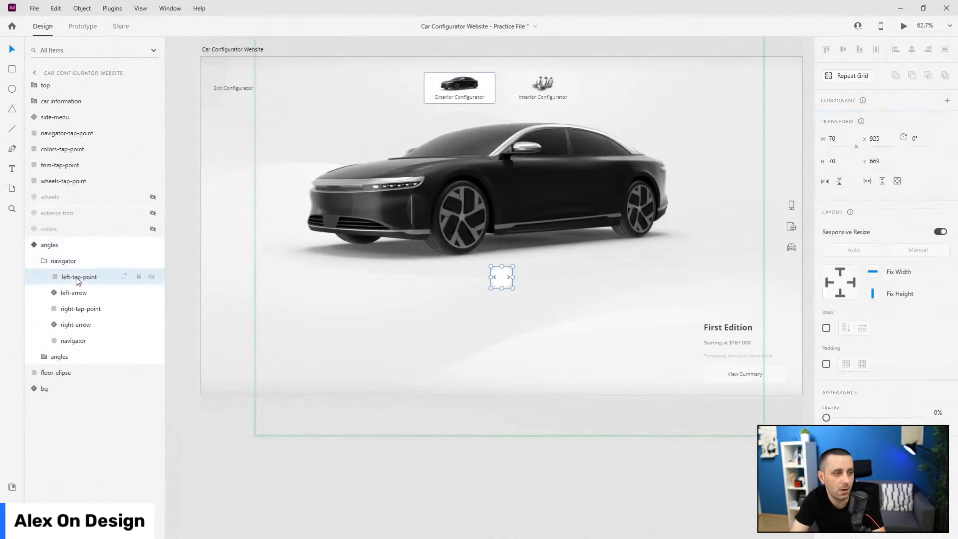
pyautogui.click(114, 308)
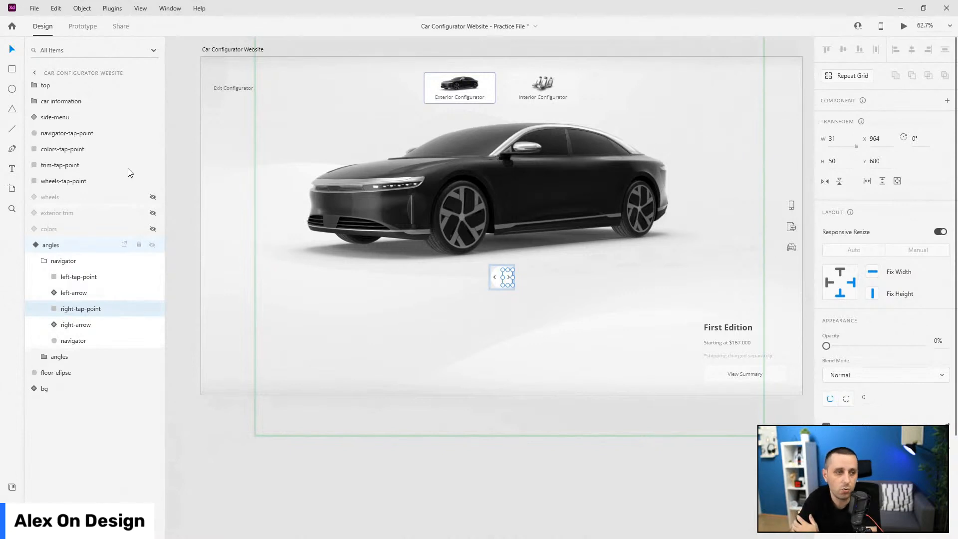
pyautogui.click(44, 260)
pyautogui.click(50, 244)
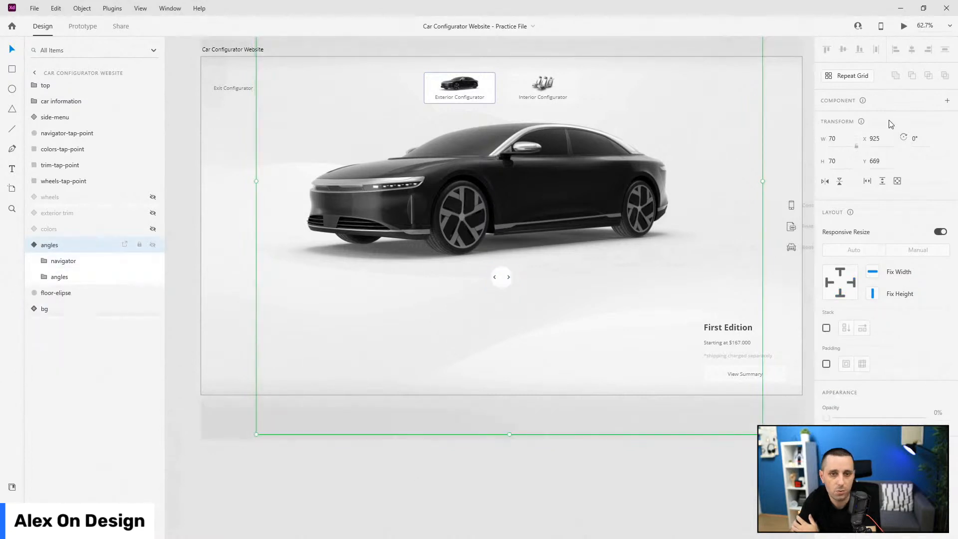
pyautogui.scroll(-5, 871, 187)
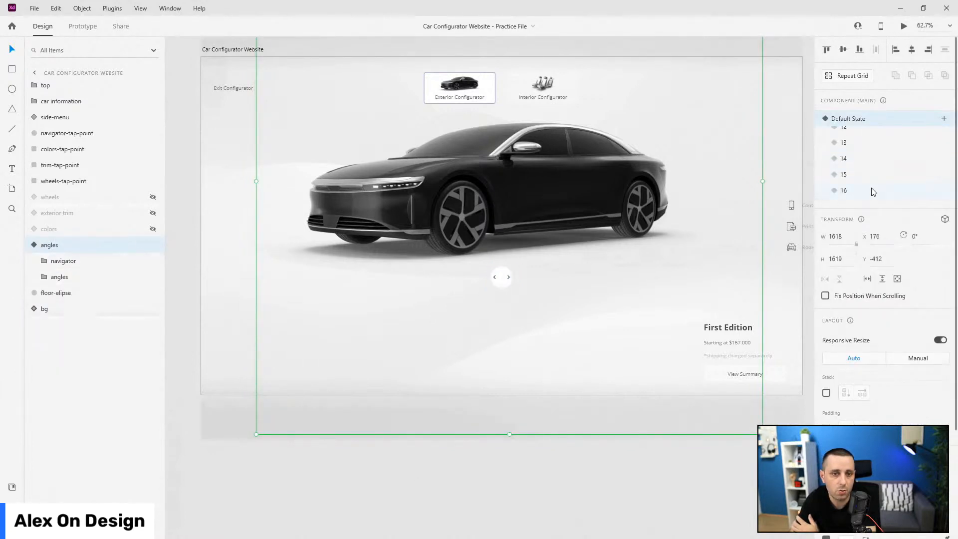
pyautogui.click(871, 189)
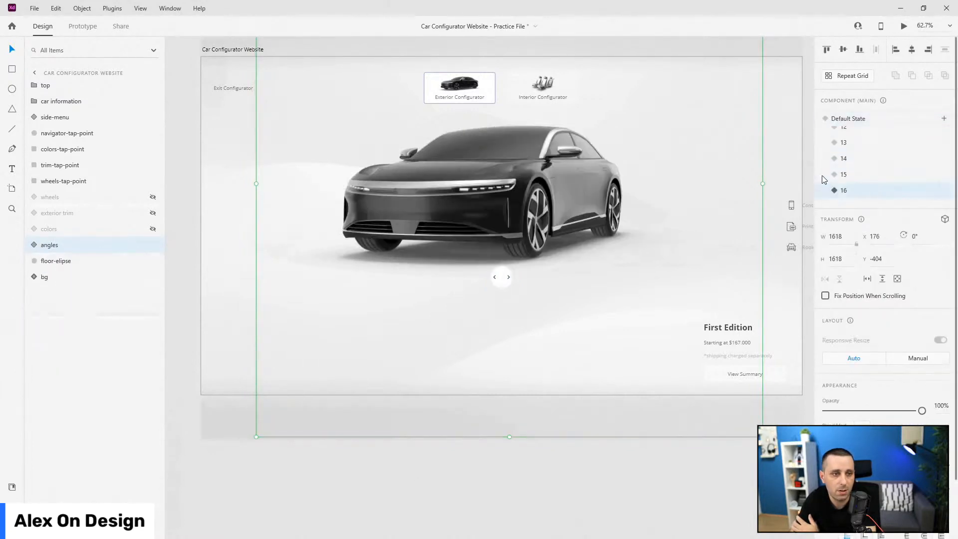
# - In the default state, link the navigator's left-tap-point to state 16 with a tap-triggered Auto-Animate, easing None and 0 s duration
pyautogui.click(858, 122)
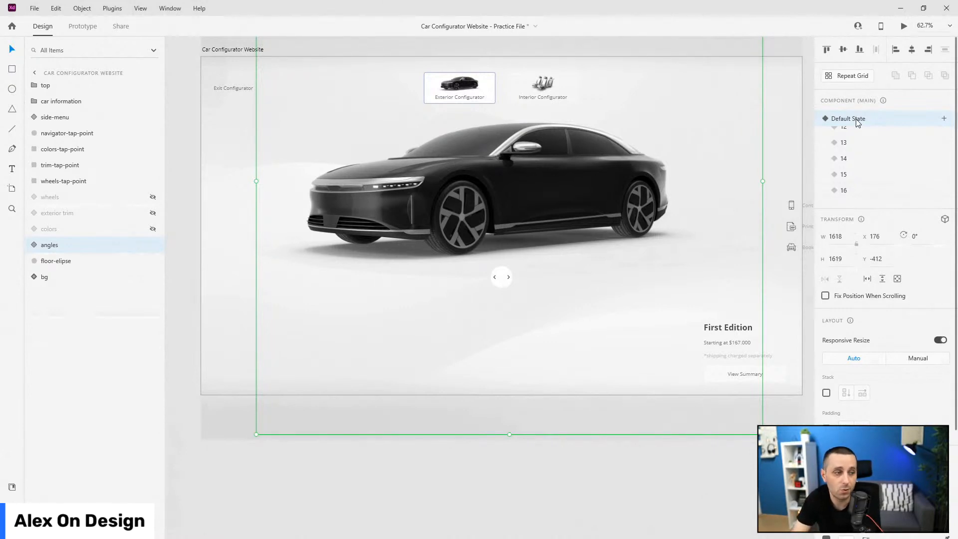
pyautogui.click(40, 248)
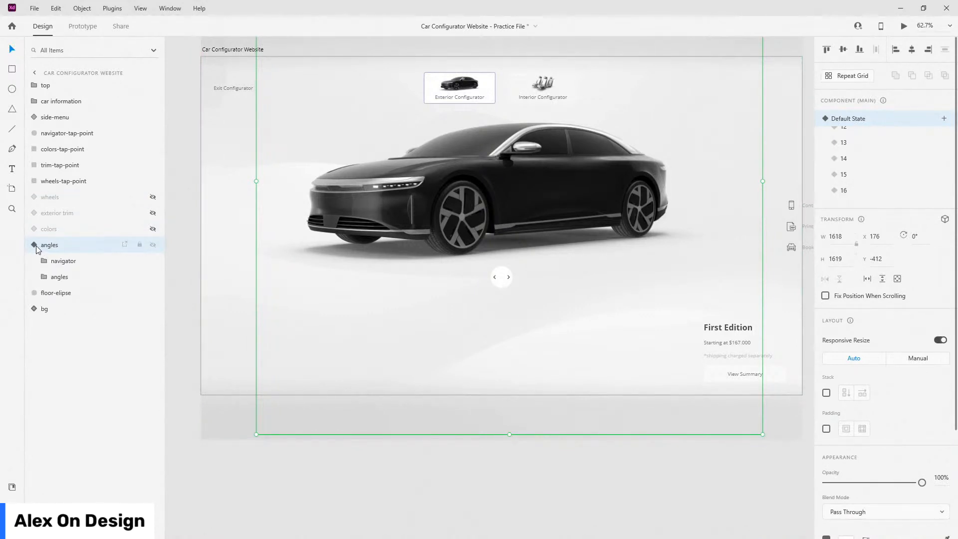
pyautogui.click(44, 261)
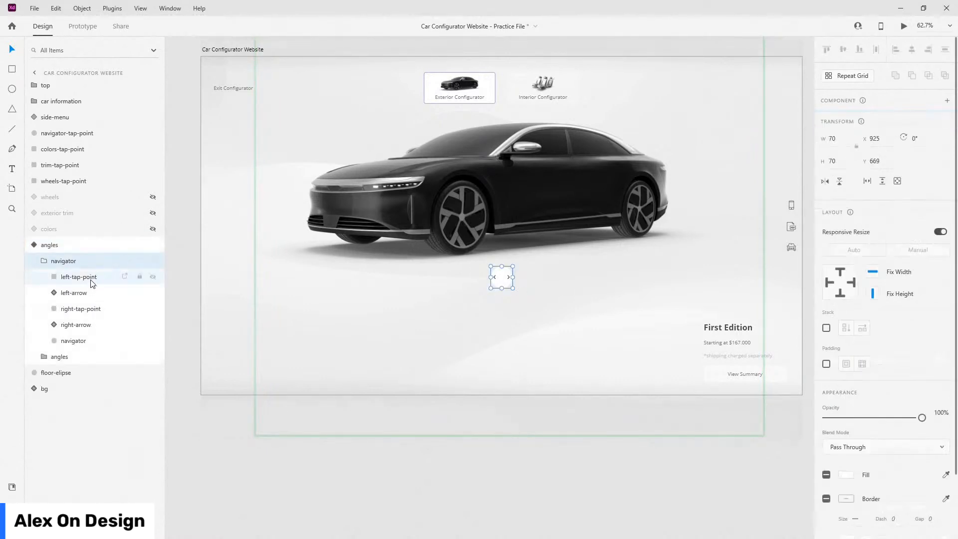
pyautogui.click(93, 283)
pyautogui.scroll(5, 501, 257)
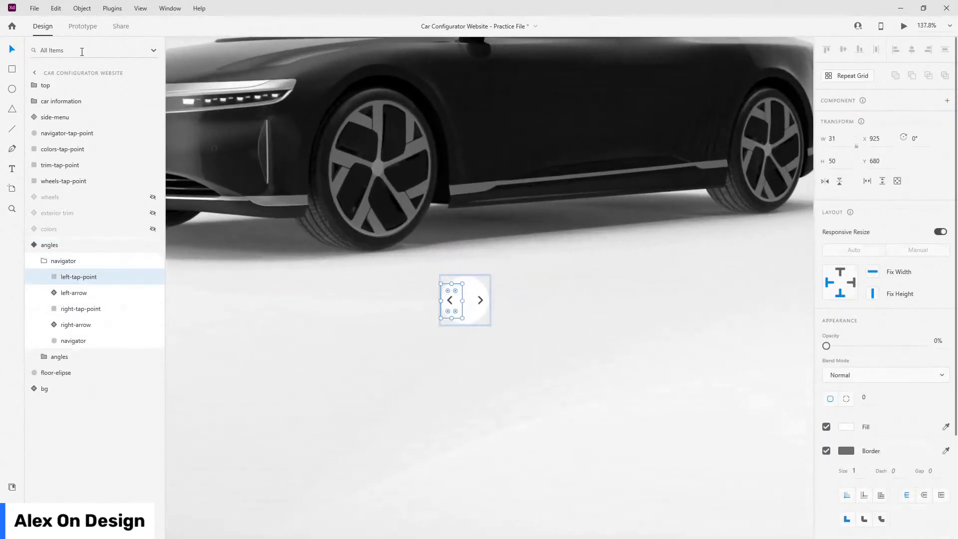
pyautogui.click(83, 26)
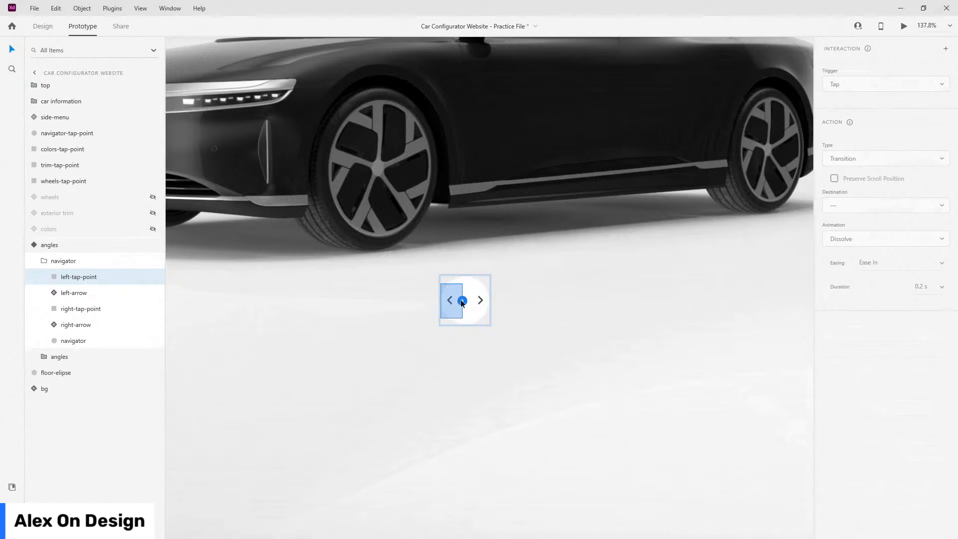
pyautogui.click(462, 301)
pyautogui.click(866, 191)
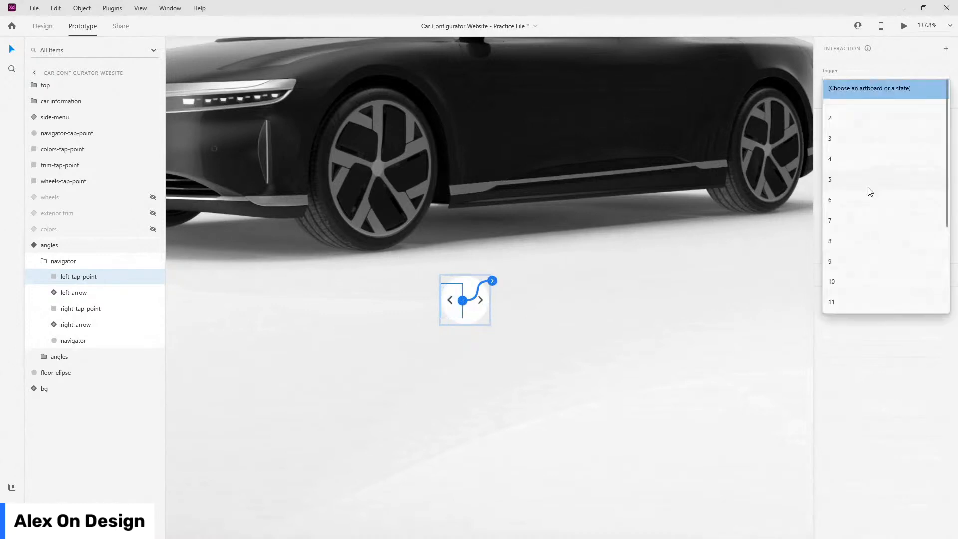
pyautogui.scroll(-5, 867, 210)
pyautogui.click(865, 279)
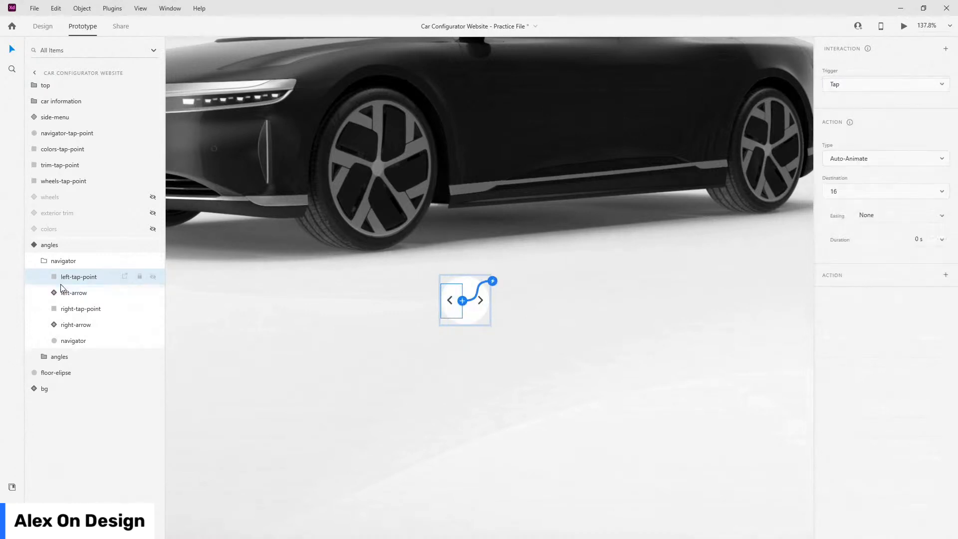
# - In the default state, link the navigator's right-tap-point to state 2 with a tap-triggered Auto-Animate interaction
pyautogui.click(72, 310)
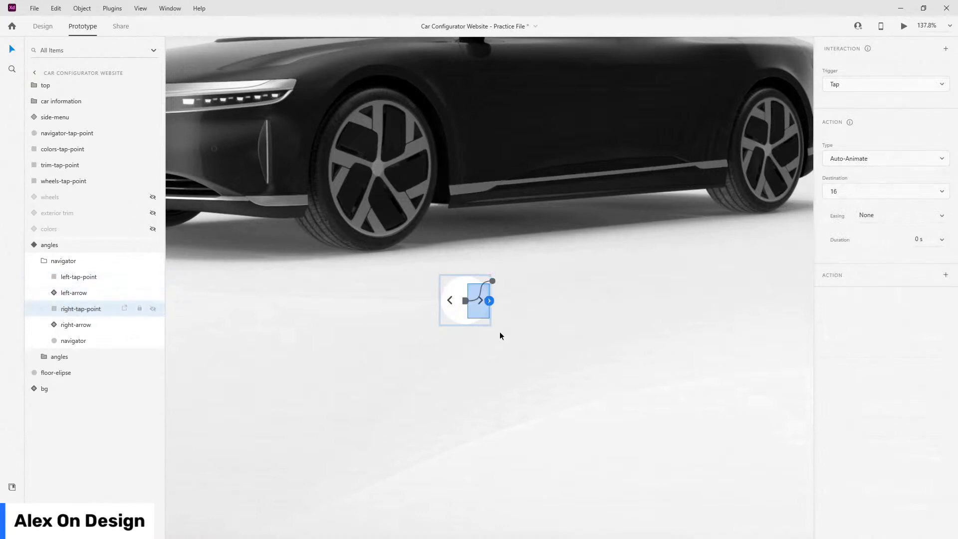
pyautogui.click(489, 300)
pyautogui.click(867, 195)
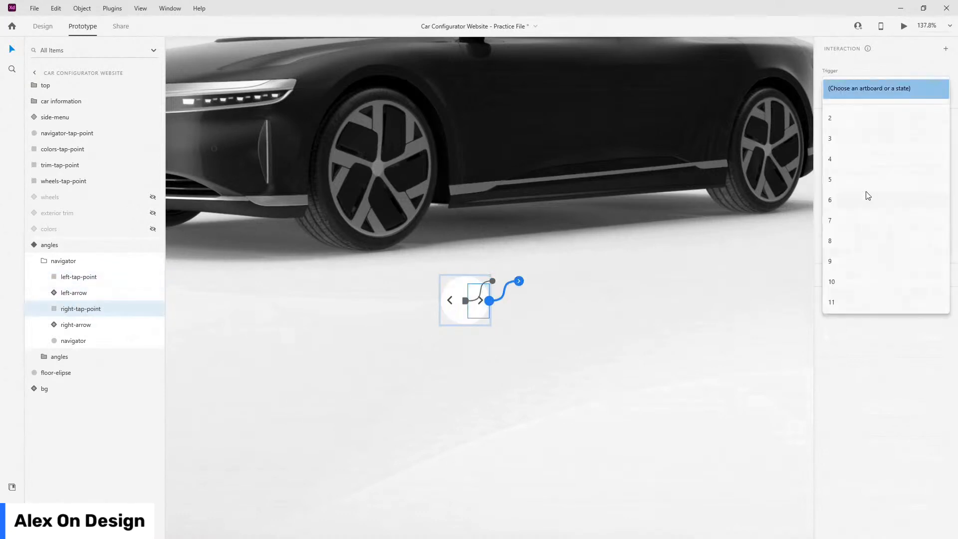
pyautogui.click(854, 121)
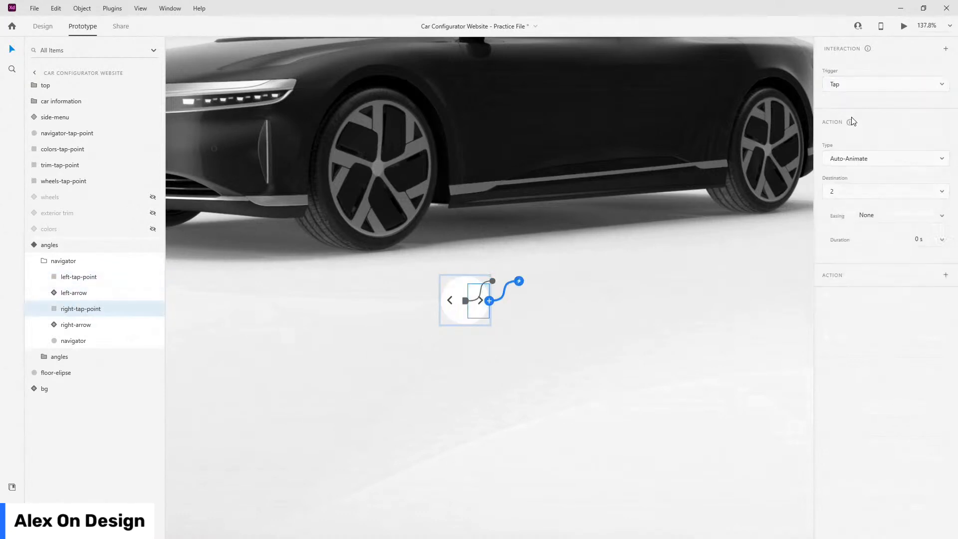
pyautogui.click(44, 261)
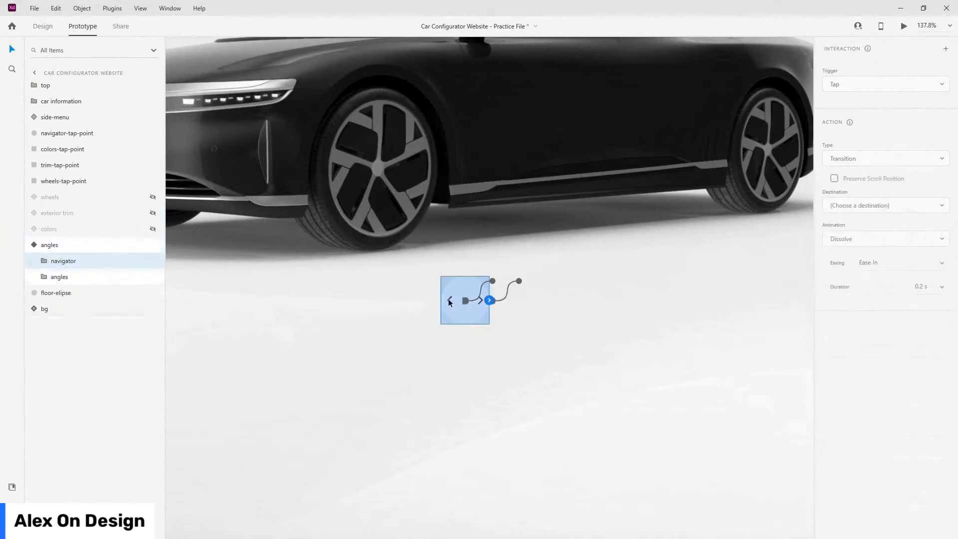
pyautogui.doubleClick(478, 301)
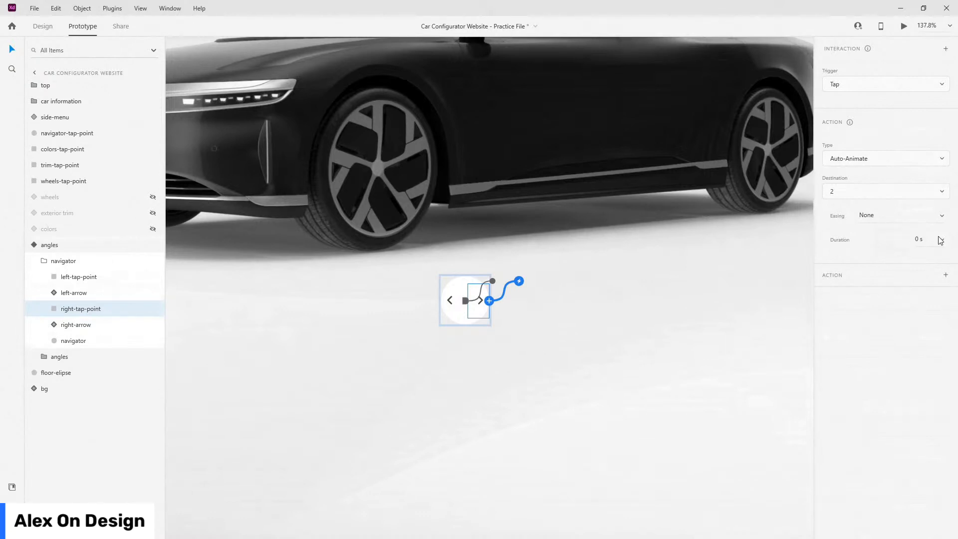
pyautogui.click(42, 260)
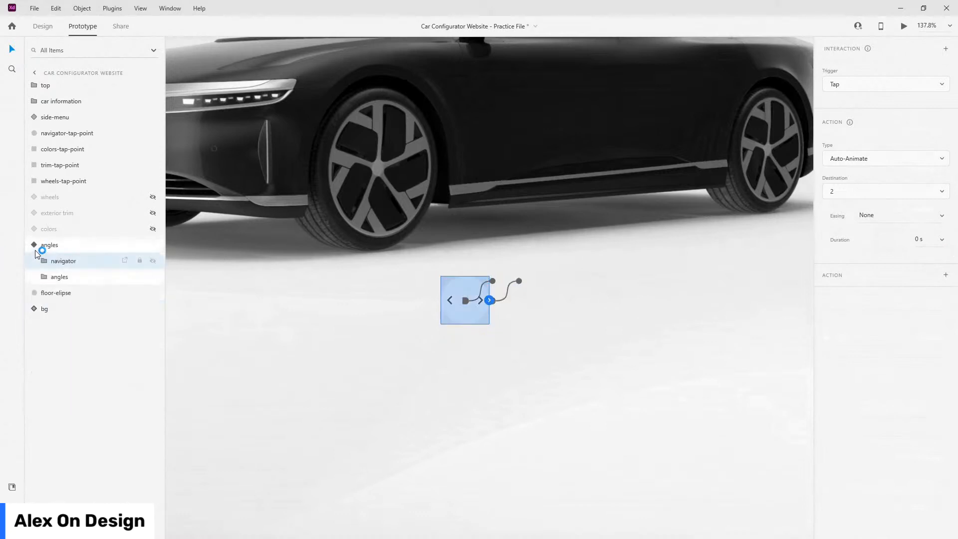
pyautogui.click(34, 245)
# - In state 2 of the angles component, link the left-tap-point to Default State with a tap-triggered Auto-Animate interaction
pyautogui.click(859, 84)
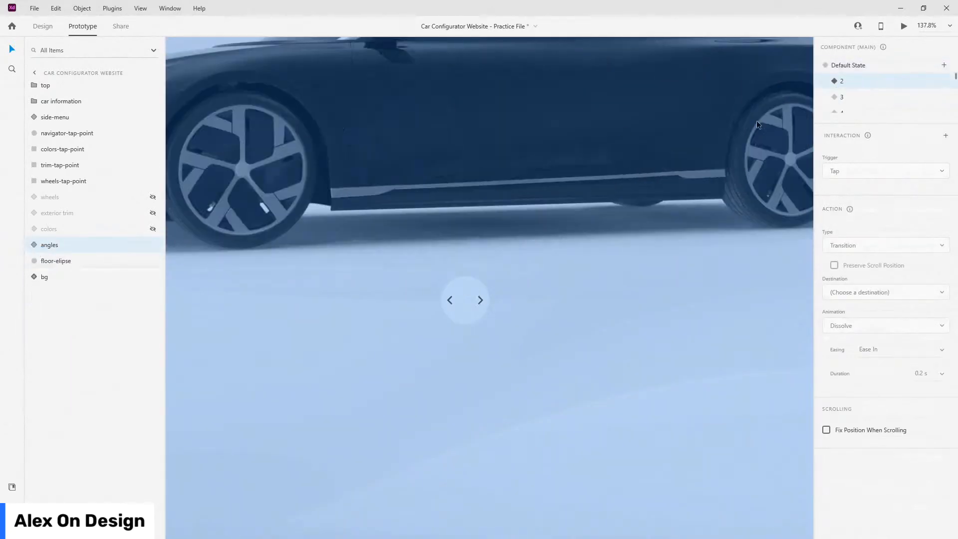
pyautogui.click(451, 301)
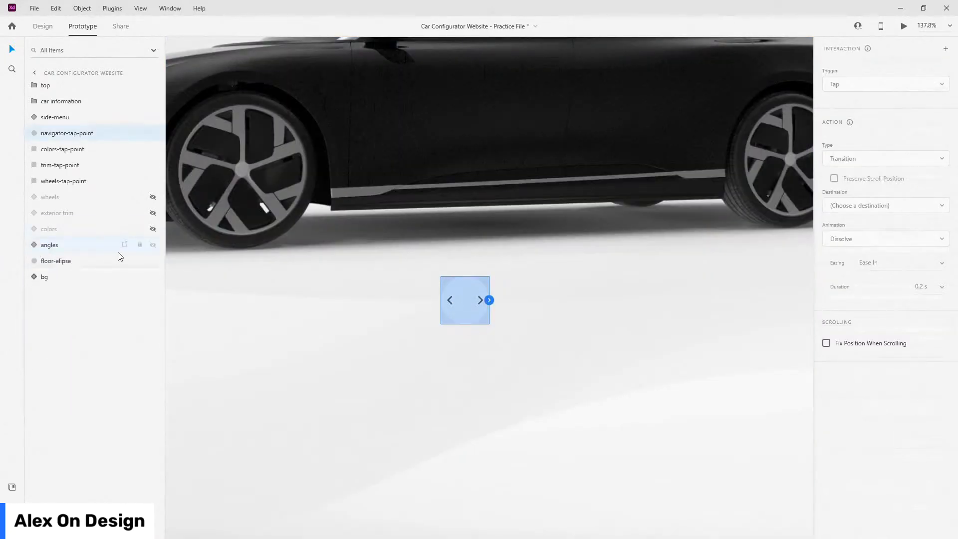
pyautogui.click(35, 245)
pyautogui.click(43, 261)
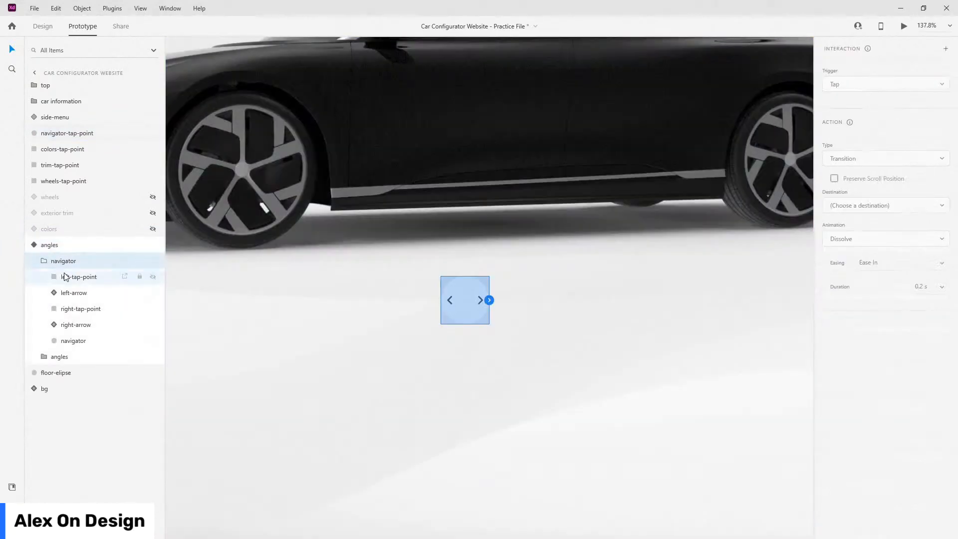
pyautogui.click(69, 277)
pyautogui.moveTo(462, 301); pyautogui.dragTo(493, 280)
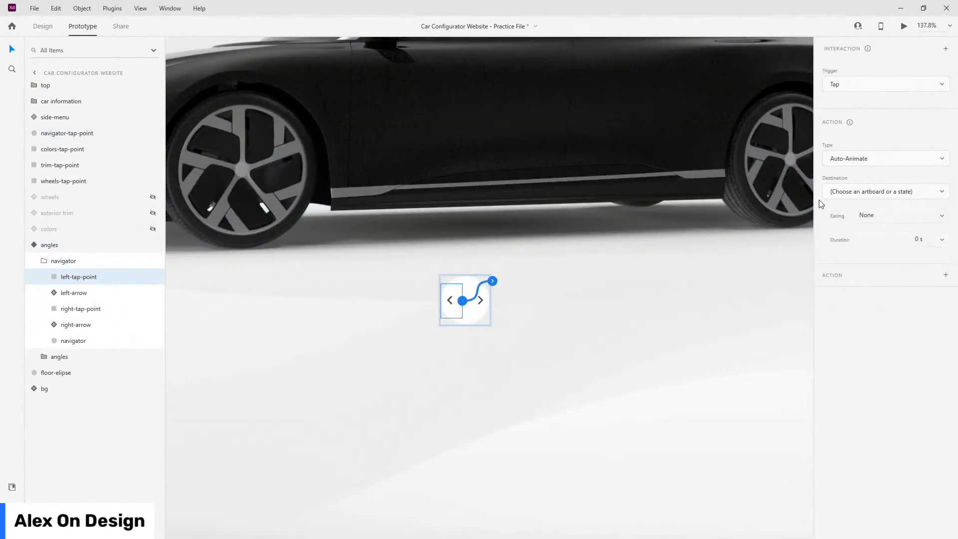
pyautogui.click(866, 199)
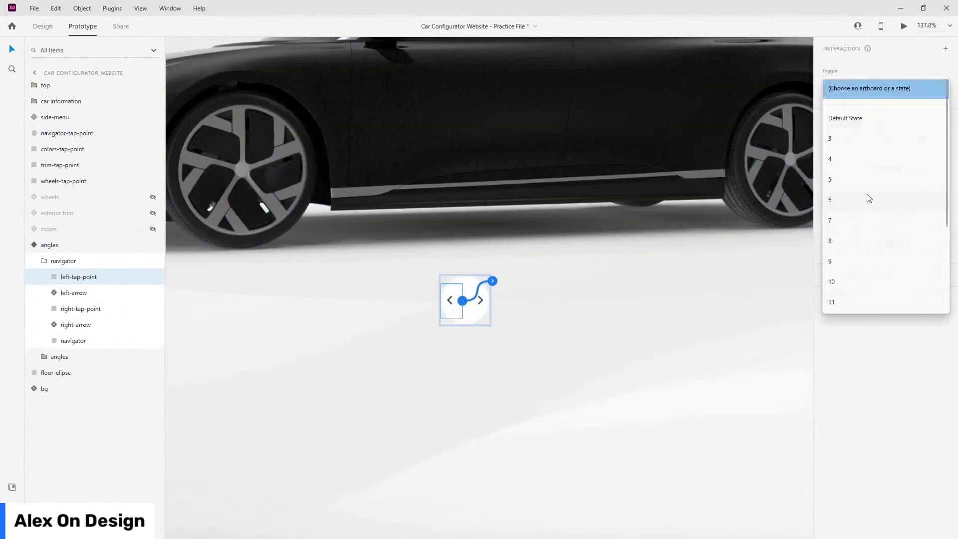
pyautogui.click(849, 124)
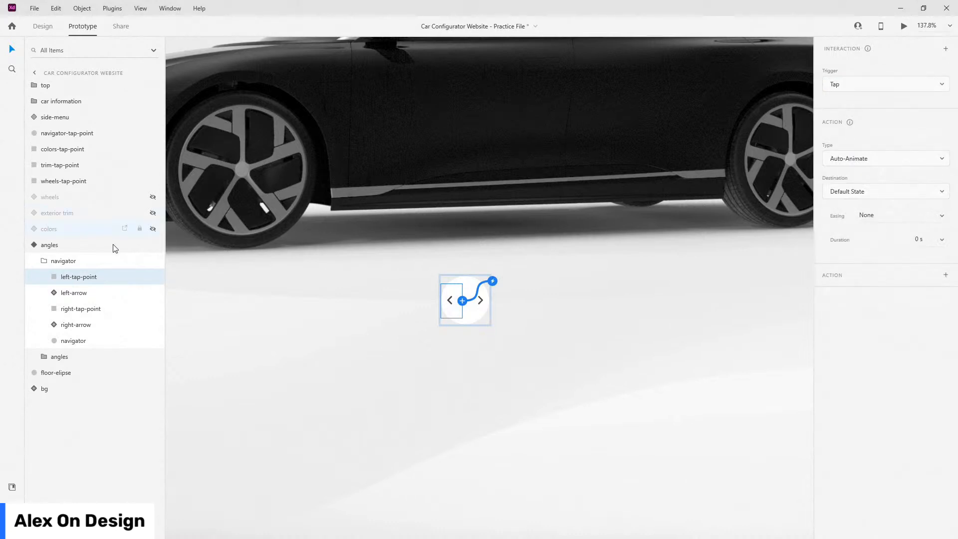
# - In state 2, link the navigator's right-tap-point to state 3 with a tap-triggered Auto-Animate interaction
pyautogui.click(89, 308)
pyautogui.moveTo(489, 300); pyautogui.dragTo(518, 281)
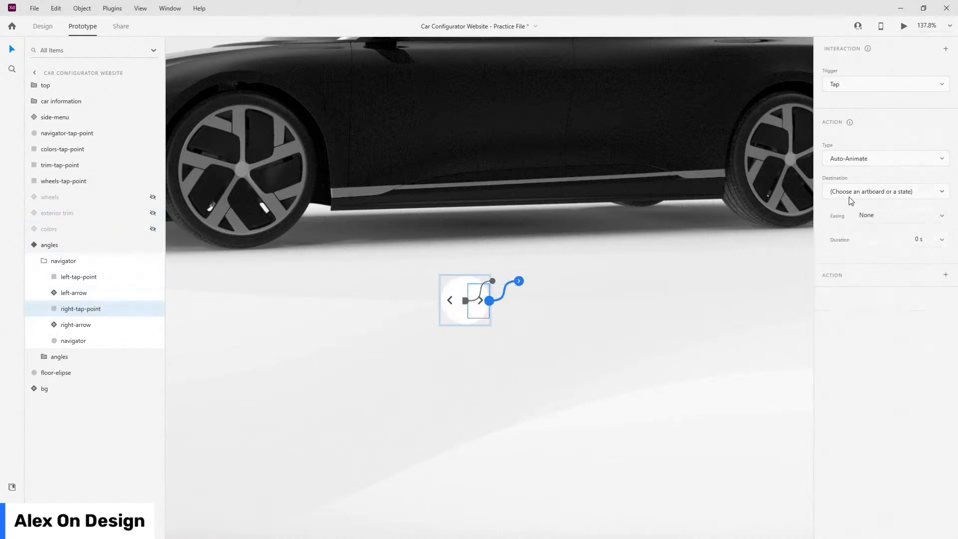
pyautogui.click(882, 194)
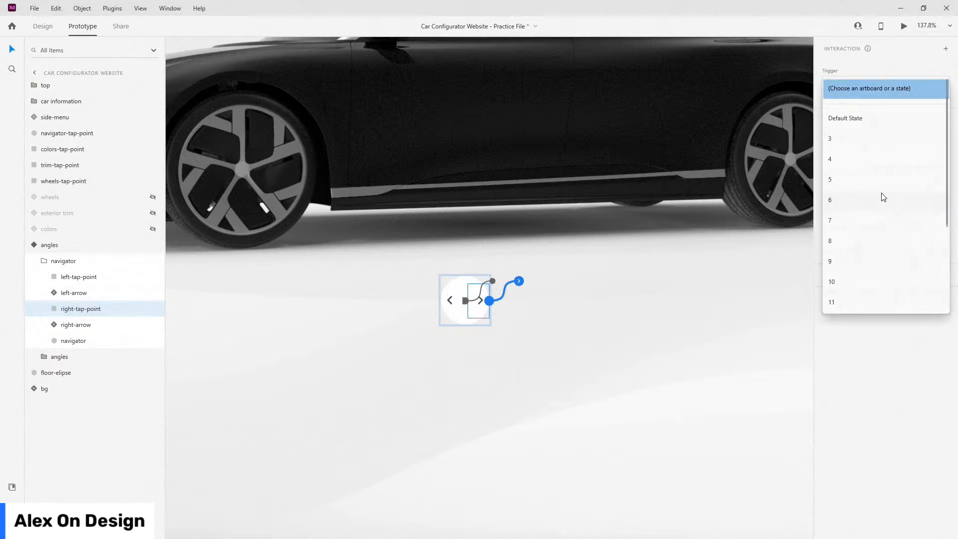
pyautogui.click(873, 139)
pyautogui.click(43, 261)
pyautogui.click(35, 245)
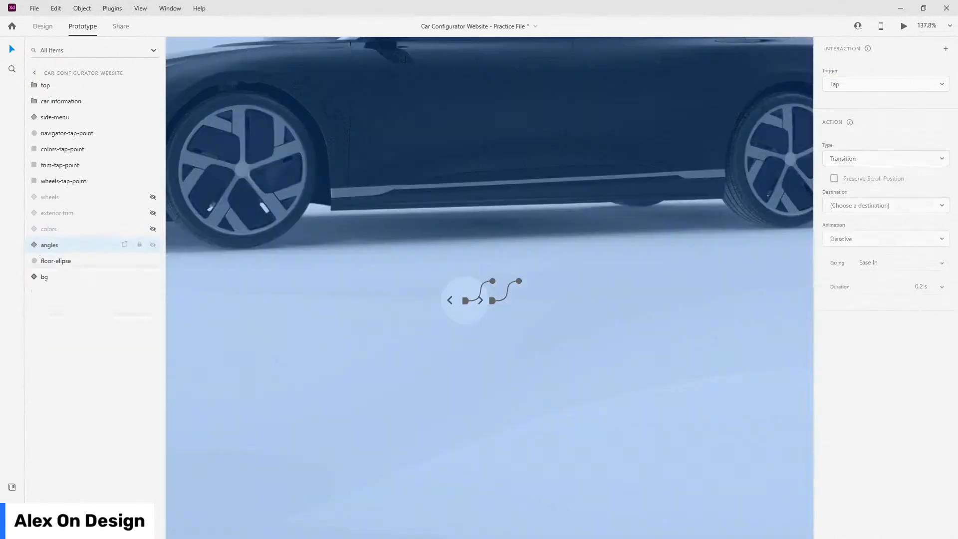
# - In state 3 of the angles component, link the navigator's left-tap-point to state 2 with a tap-triggered Auto-Animate interaction
pyautogui.click(48, 245)
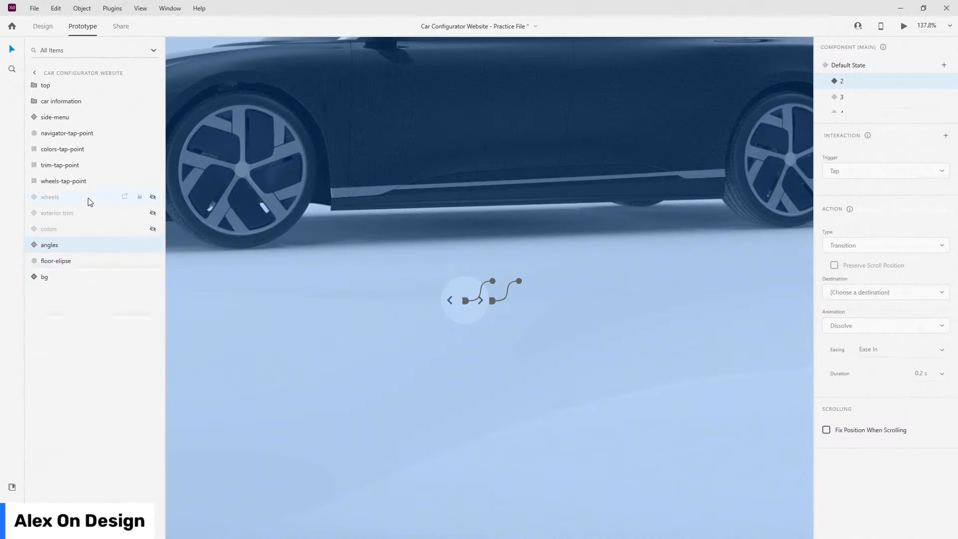
pyautogui.click(856, 97)
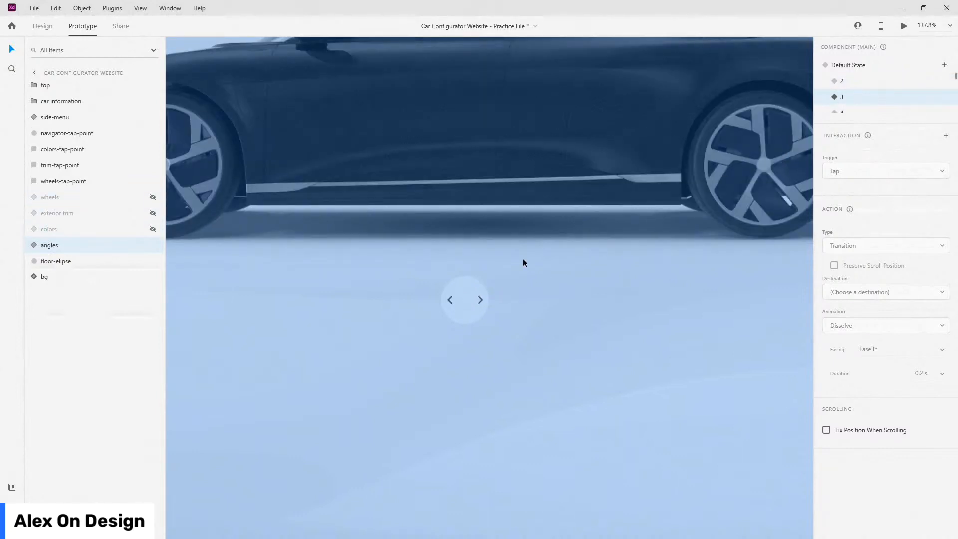
pyautogui.click(31, 244)
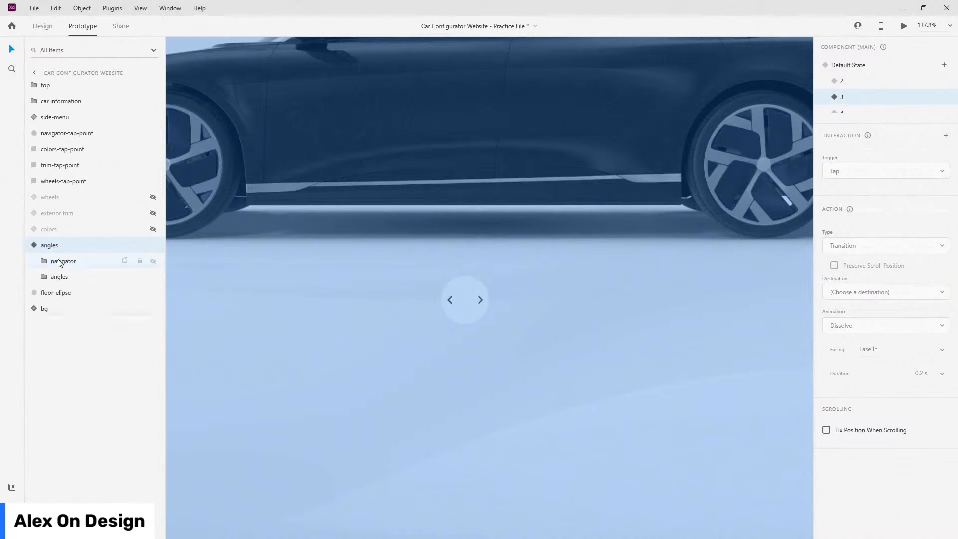
pyautogui.click(44, 261)
pyautogui.click(66, 276)
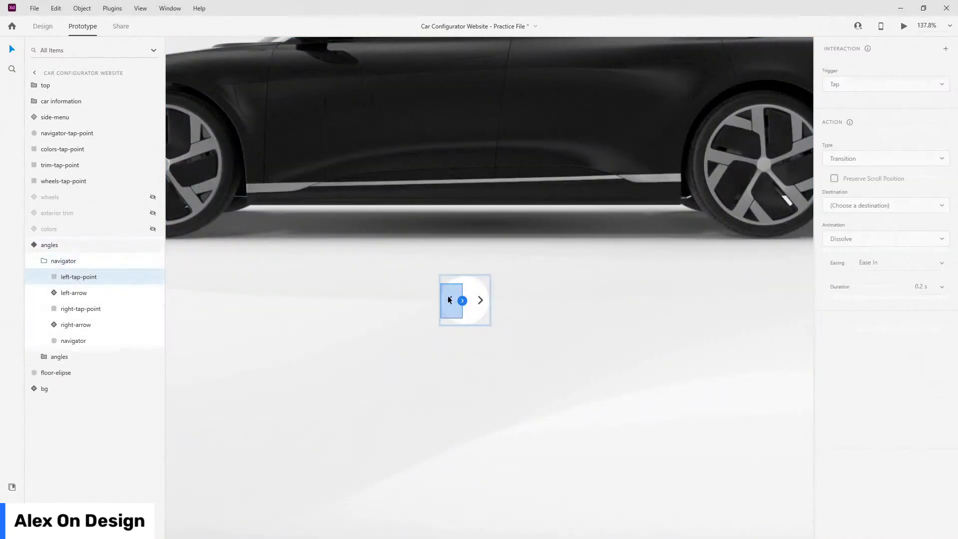
pyautogui.click(462, 300)
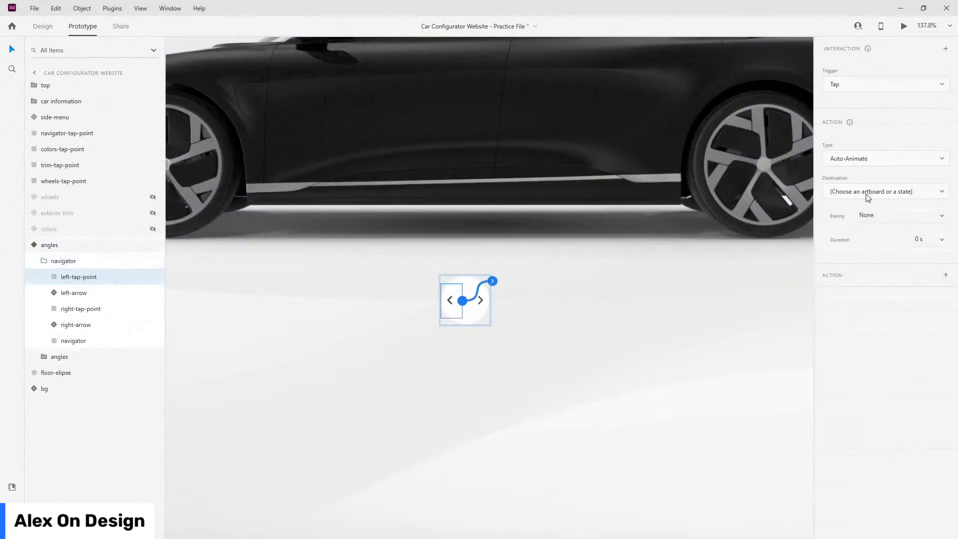
pyautogui.click(866, 197)
pyautogui.click(861, 144)
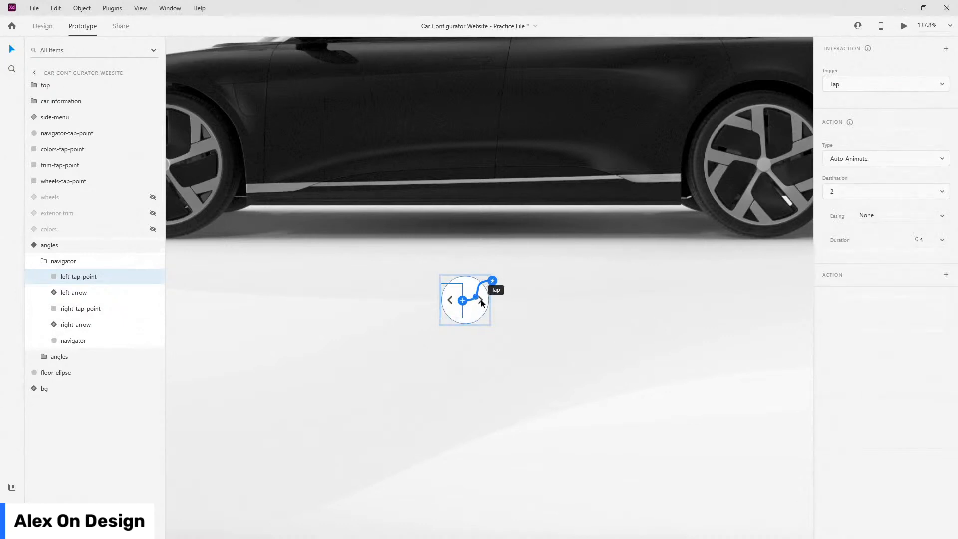
# - In state 3, link the navigator's right-tap-point to state 4 with a tap-triggered Auto-Animate interaction
pyautogui.click(79, 309)
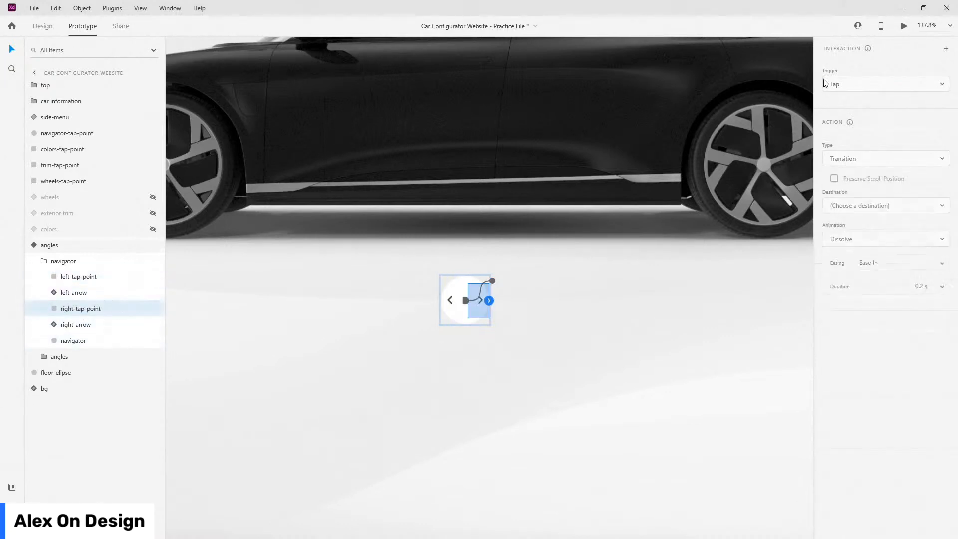
pyautogui.click(488, 301)
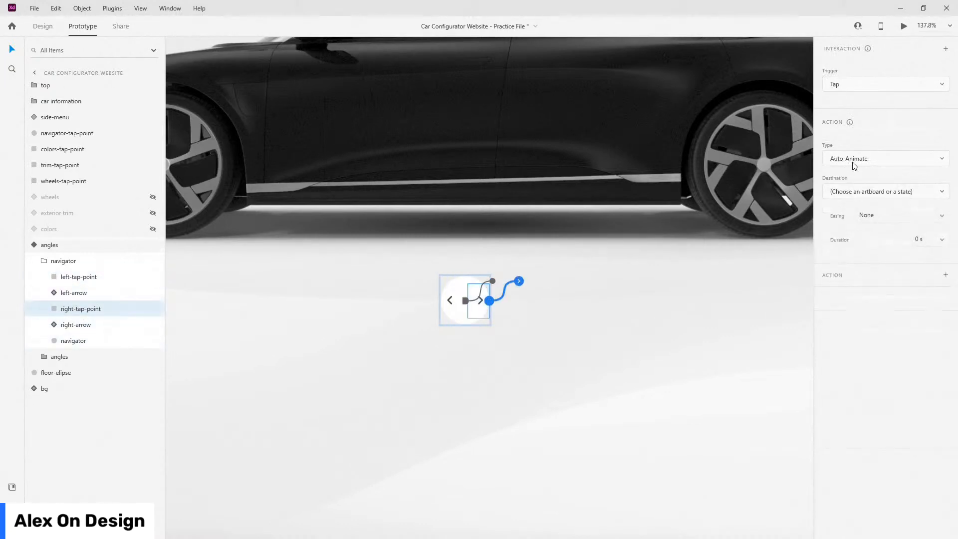
pyautogui.click(860, 192)
pyautogui.click(858, 162)
# - In state 4 of the angles component, link the navigator's left-tap-point to state 3 with a tap-triggered Auto-Animate interaction
pyautogui.click(37, 246)
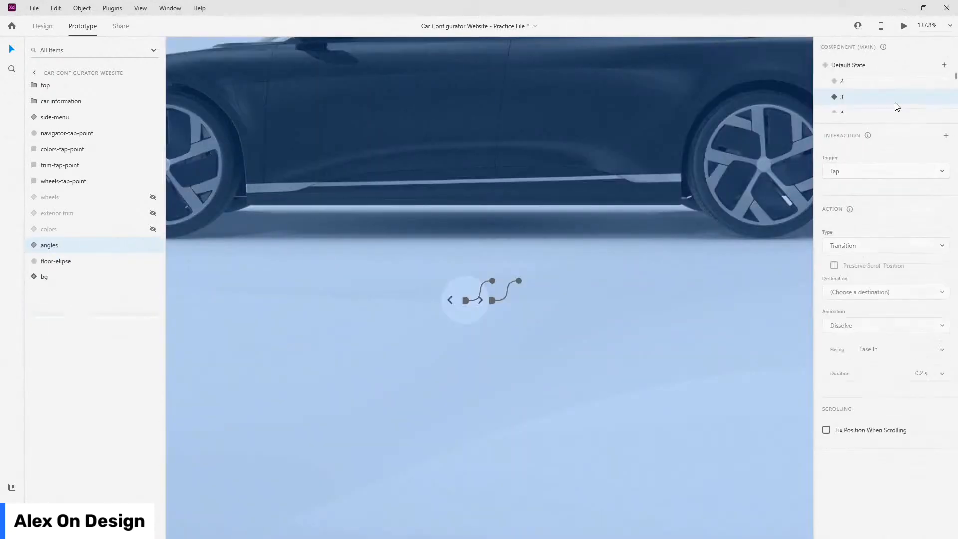
pyautogui.scroll(-1, 877, 105)
pyautogui.click(874, 107)
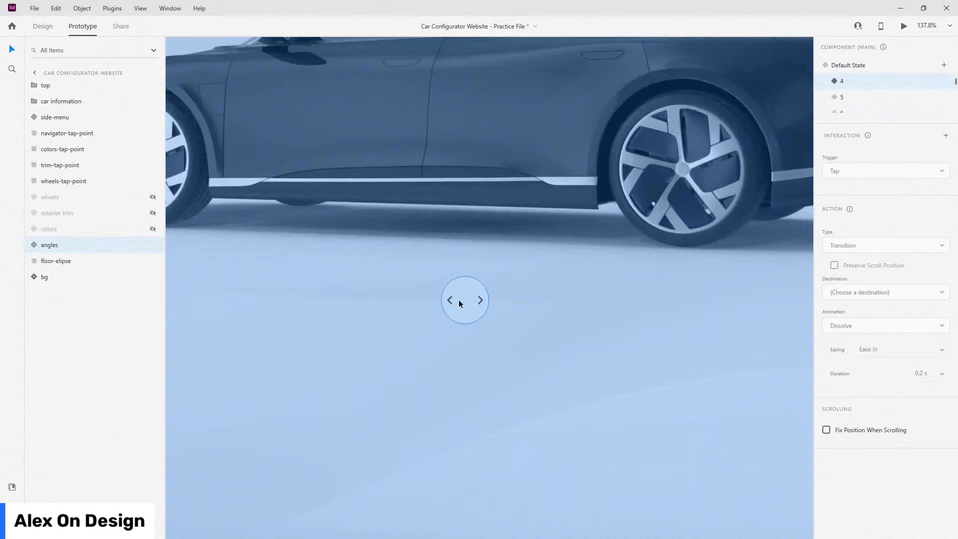
pyautogui.click(29, 245)
pyautogui.click(39, 261)
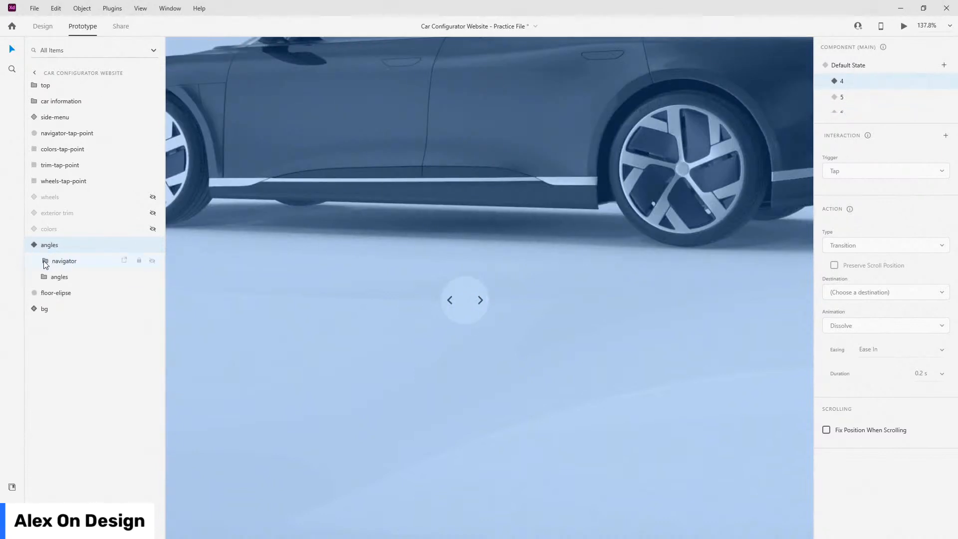
pyautogui.click(84, 277)
pyautogui.moveTo(488, 299); pyautogui.dragTo(464, 299)
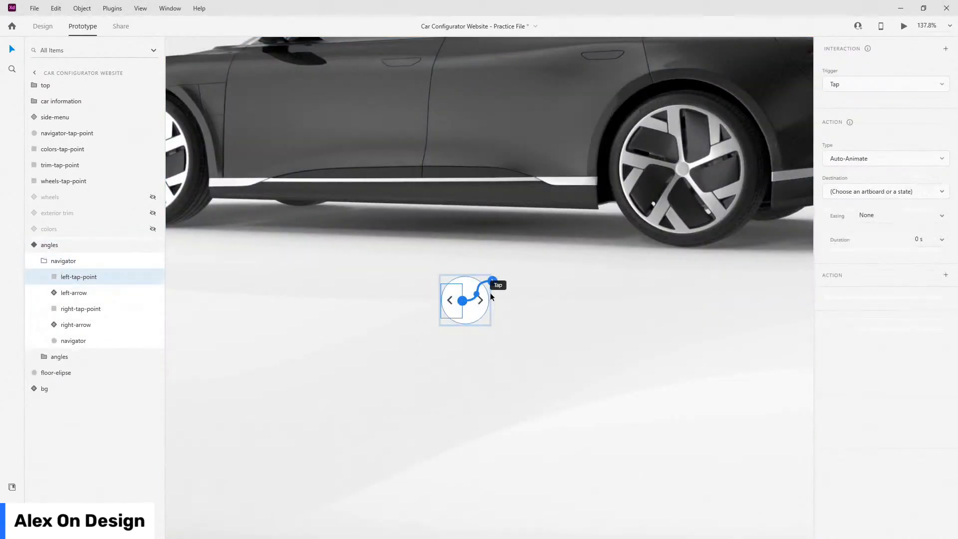
pyautogui.click(868, 196)
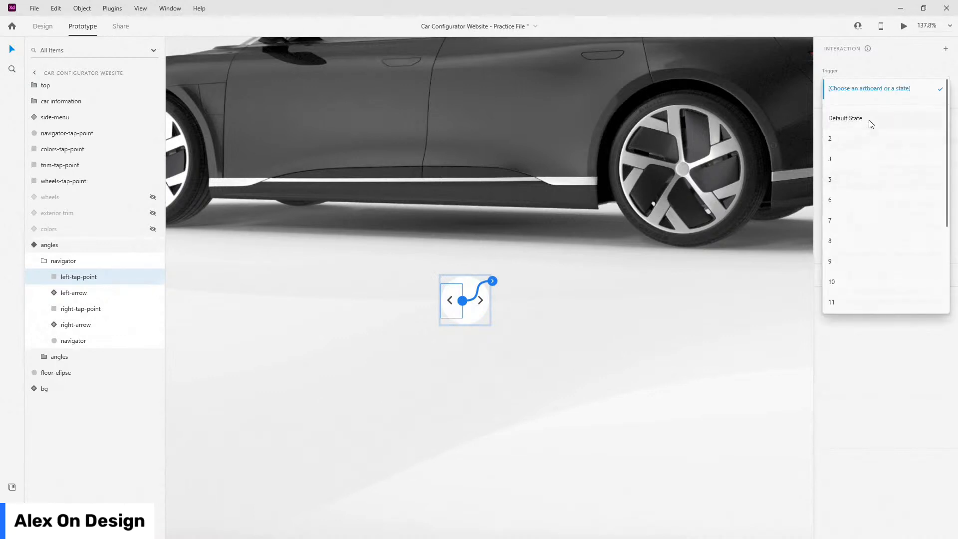
pyautogui.click(864, 163)
# - In state 4, link the navigator's right-tap-point to state 5 with a tap-triggered Auto-Animate interaction
pyautogui.click(66, 308)
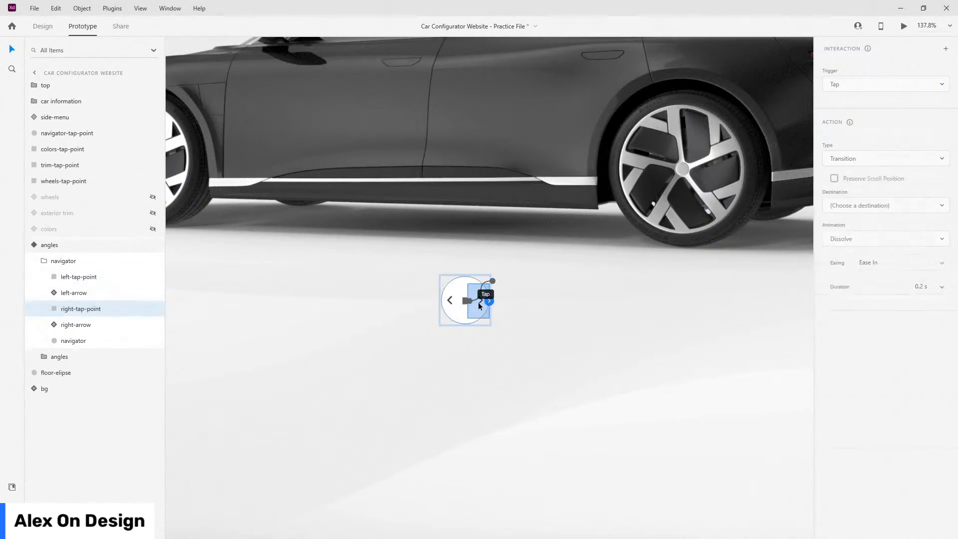
pyautogui.moveTo(493, 302); pyautogui.dragTo(464, 299)
pyautogui.click(884, 197)
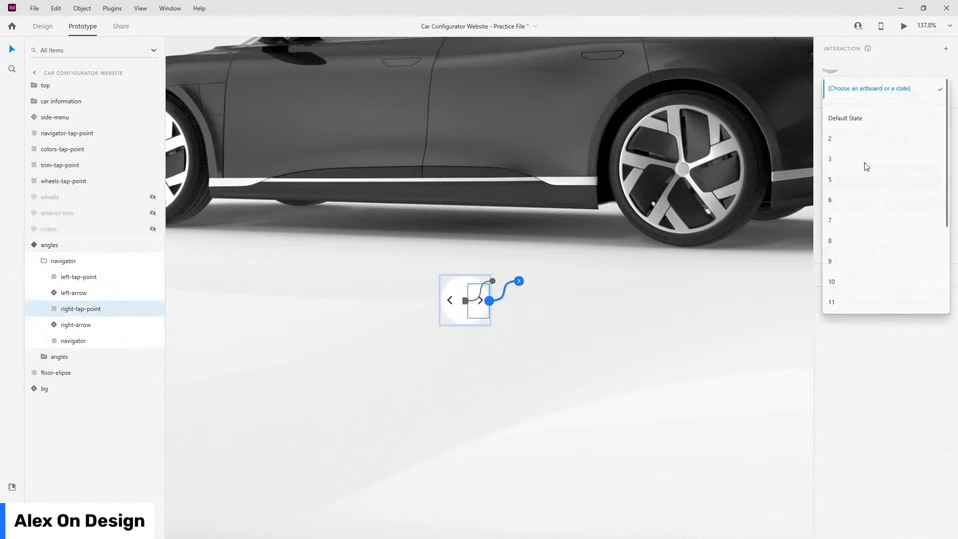
pyautogui.click(847, 180)
pyautogui.press('Escape')
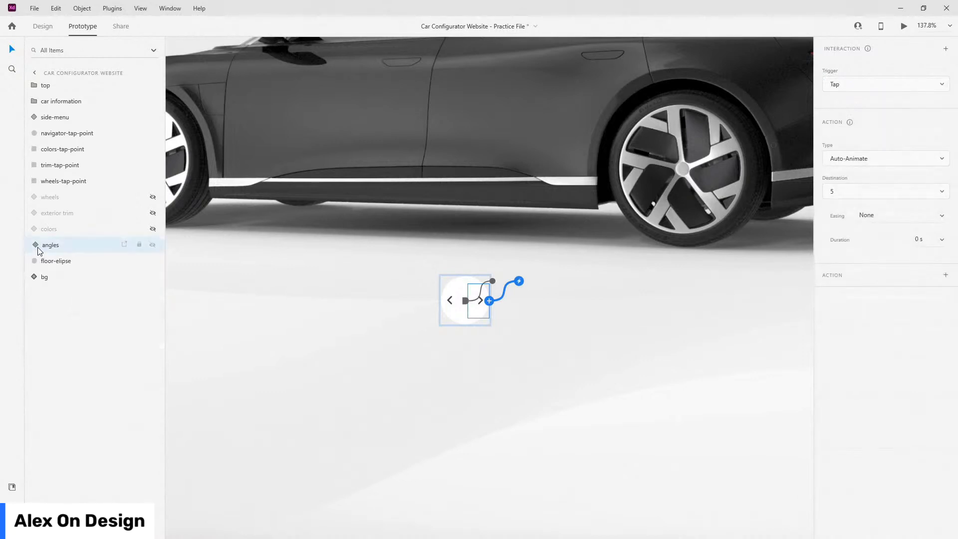
# - In state 5 of the angles component, link the navigator's left-tap-point to state 4 with a tap-triggered Auto-Animate interaction
pyautogui.click(741, 113)
pyautogui.scroll(-2, 868, 92)
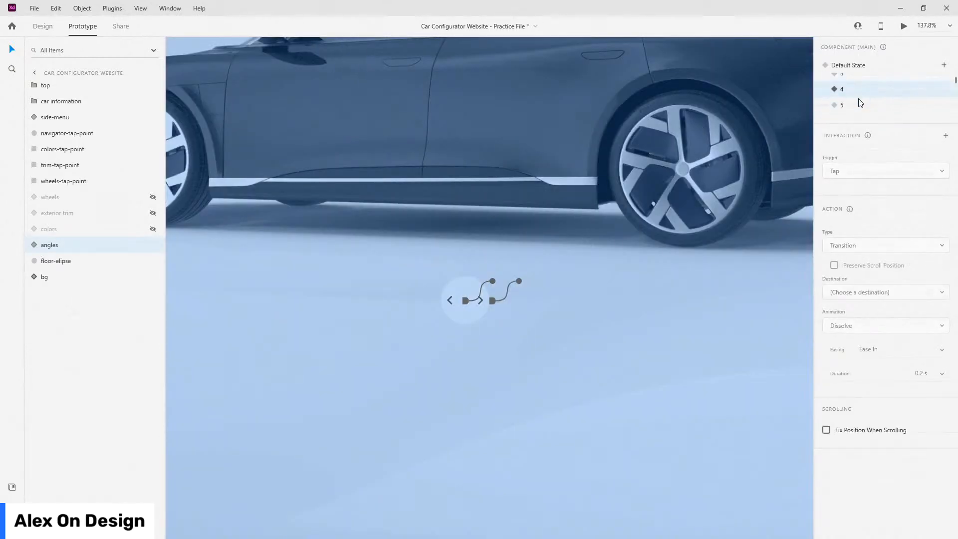
pyautogui.click(34, 245)
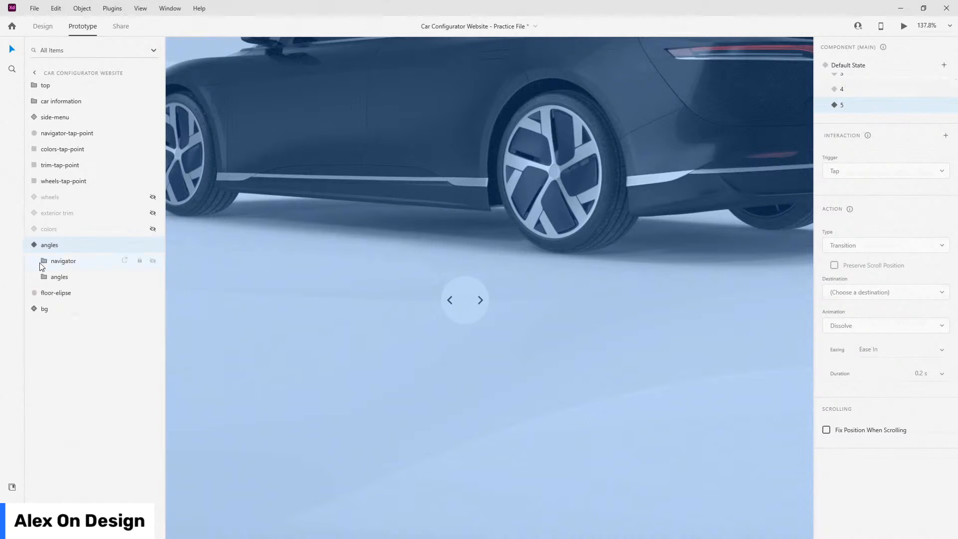
pyautogui.click(44, 260)
pyautogui.click(67, 277)
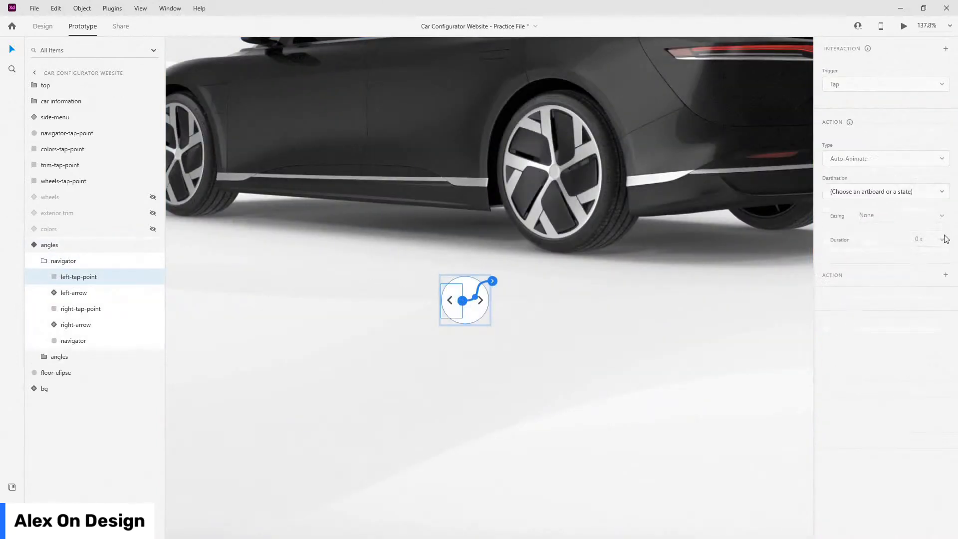
pyautogui.click(898, 195)
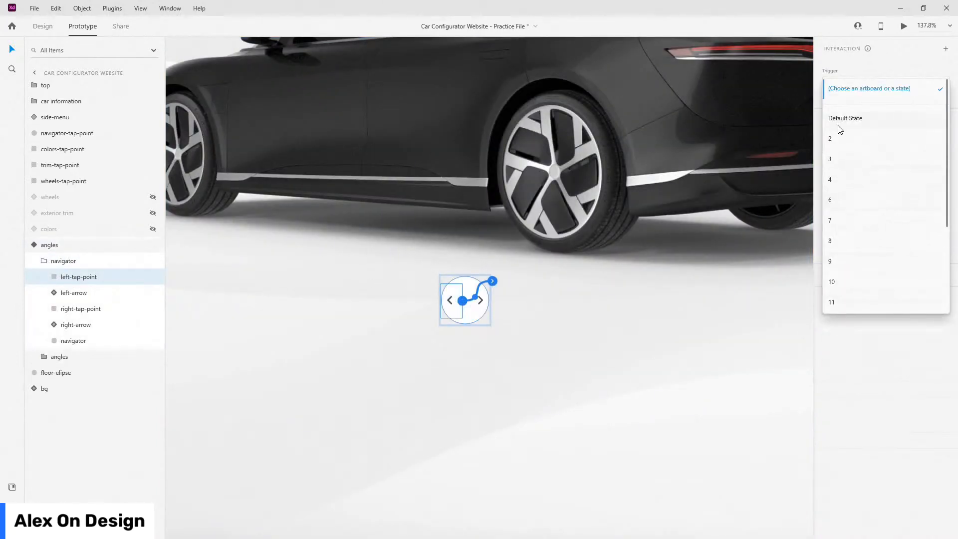
pyautogui.click(841, 177)
# - In state 5, link the navigator's right-tap-point to state 6 with a tap-triggered Auto-Animate interaction
pyautogui.click(85, 308)
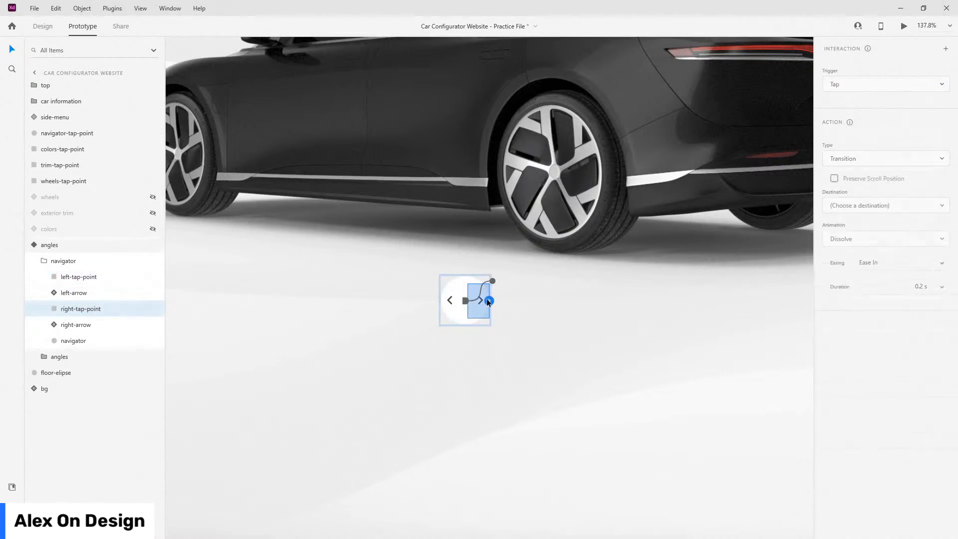
pyautogui.click(885, 158)
pyautogui.click(848, 178)
pyautogui.click(855, 197)
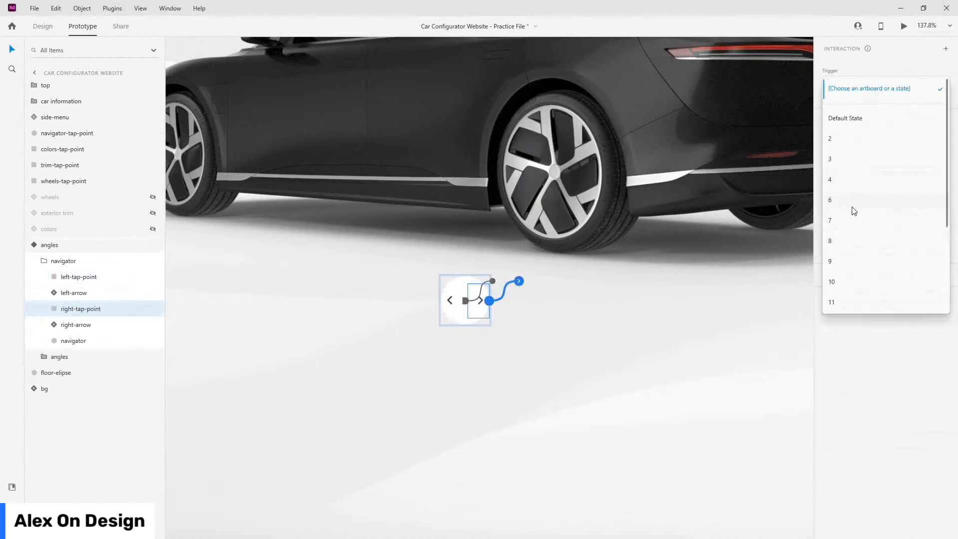
pyautogui.click(850, 208)
# - In state 6 of the angles component, link the navigator's left-tap-point to state 5 with a tap-triggered Auto-Animate interaction
pyautogui.click(42, 245)
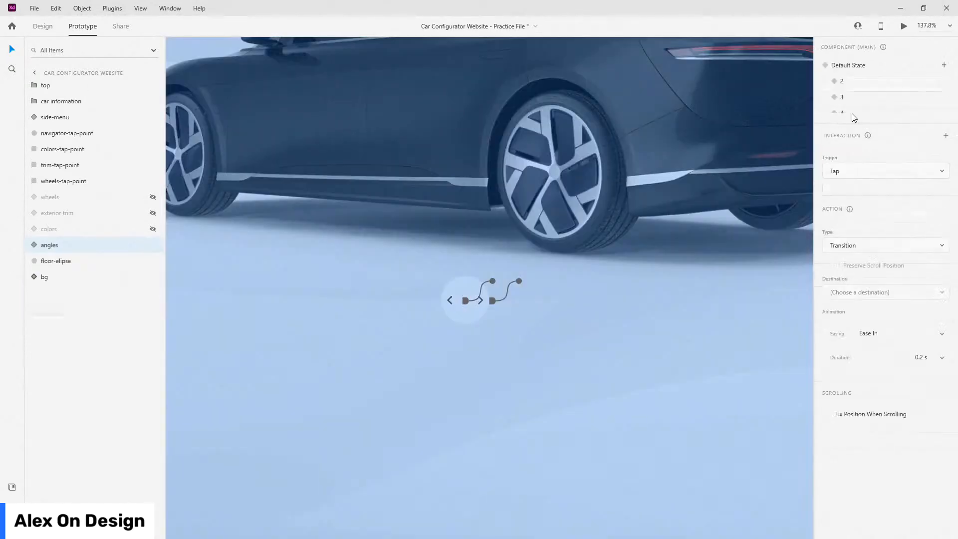
pyautogui.scroll(-2, 860, 114)
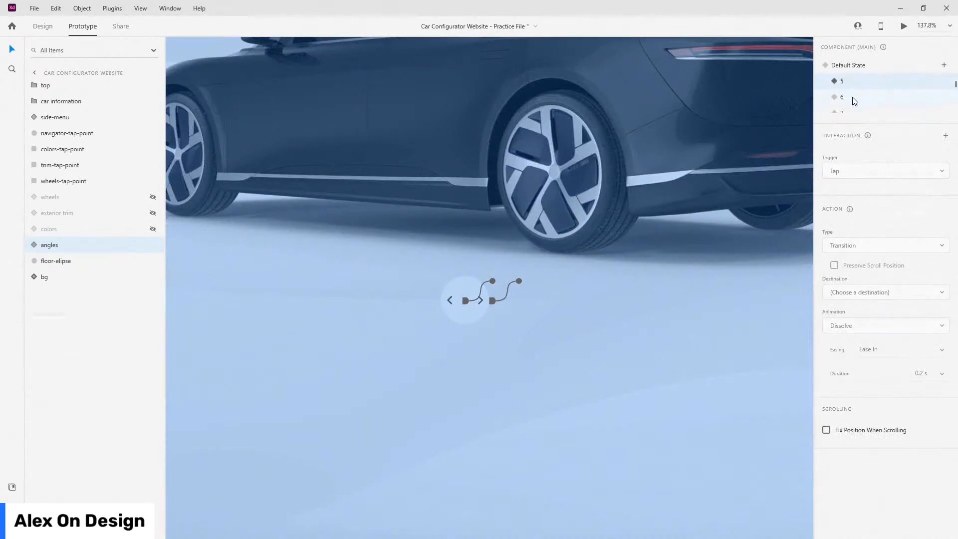
pyautogui.click(843, 81)
pyautogui.click(34, 244)
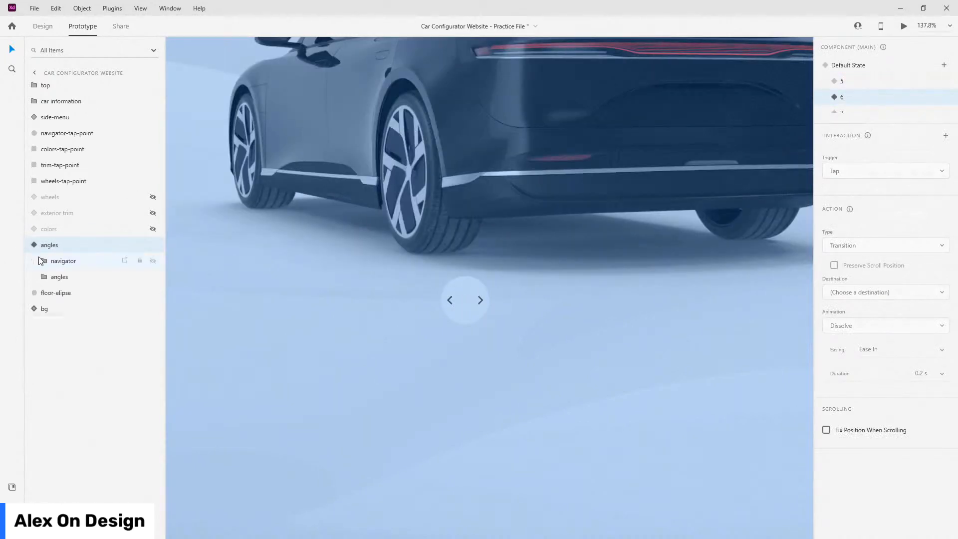
pyautogui.click(45, 261)
pyautogui.click(57, 275)
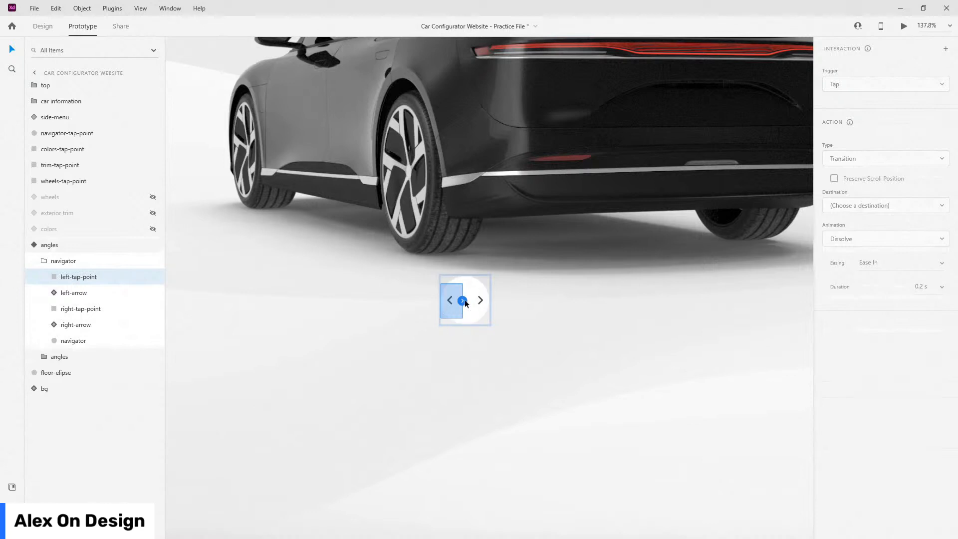
pyautogui.click(846, 198)
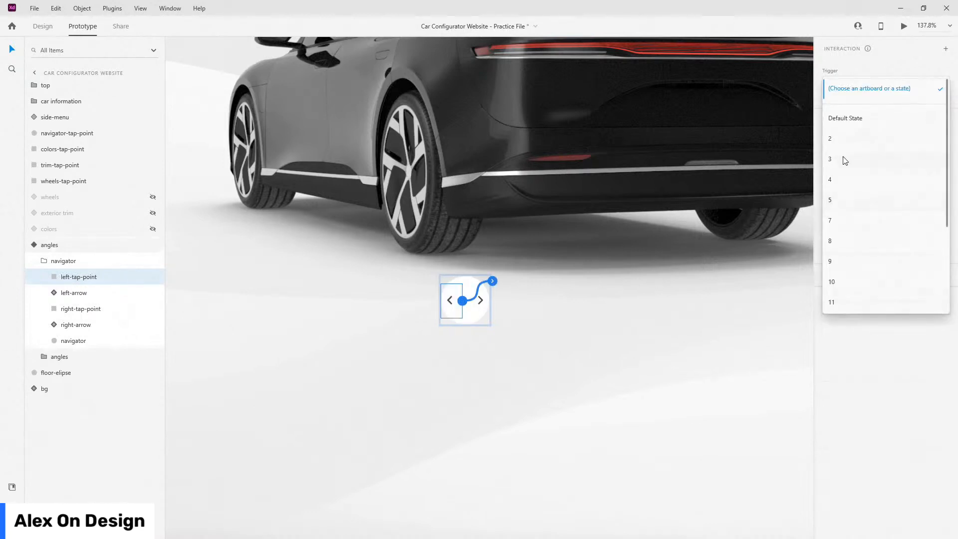
pyautogui.click(843, 204)
# - In state 6, link the navigator's right-tap-point to state 7 with a tap-triggered Auto-Animate interaction
pyautogui.click(115, 308)
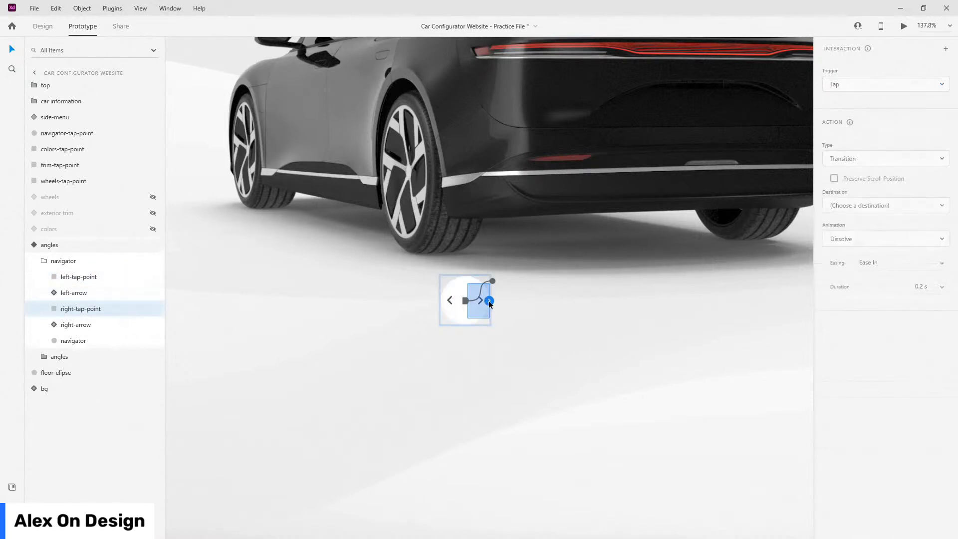
pyautogui.click(865, 195)
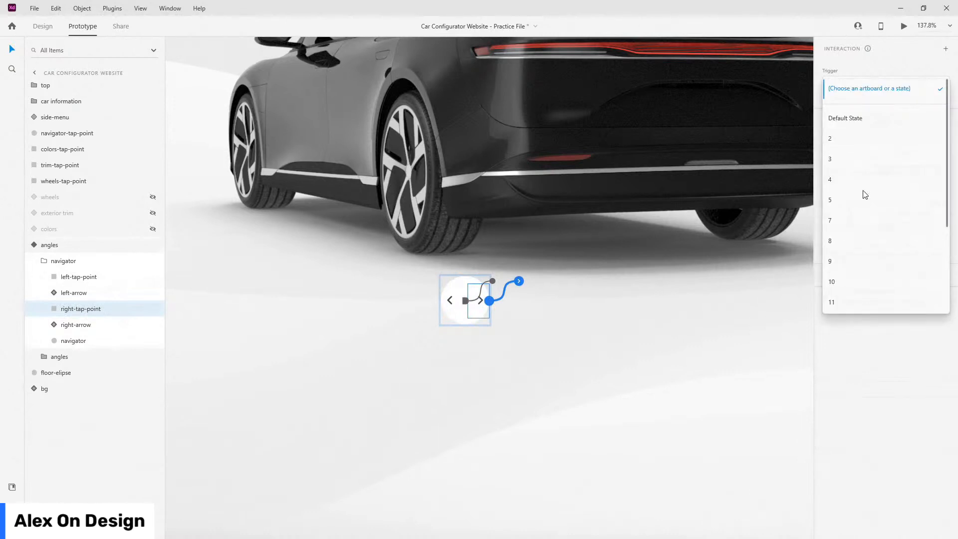
pyautogui.click(849, 223)
# - In state 7 of the angles component, link the navigator's left-tap-point to state 6 with a tap-triggered Auto-Animate interaction
pyautogui.click(34, 245)
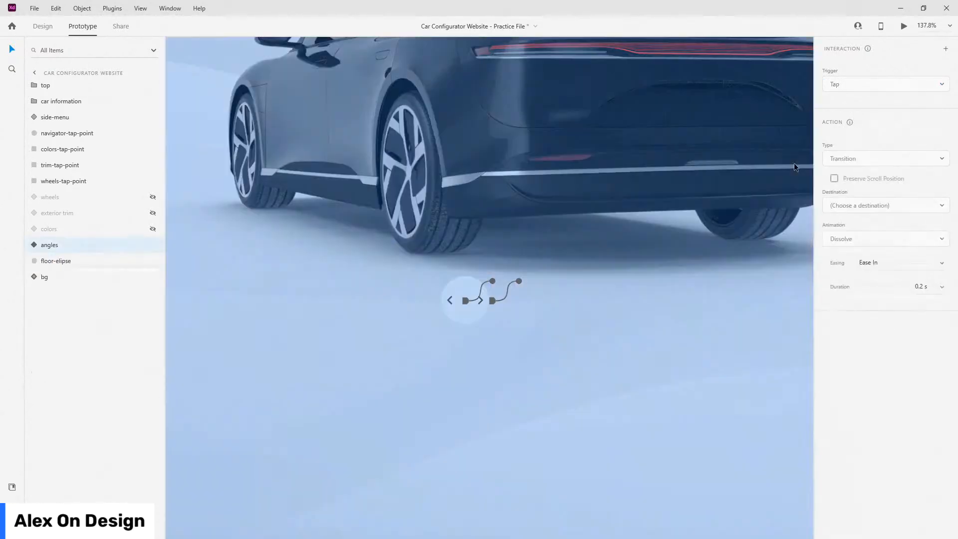
pyautogui.scroll(-3, 859, 99)
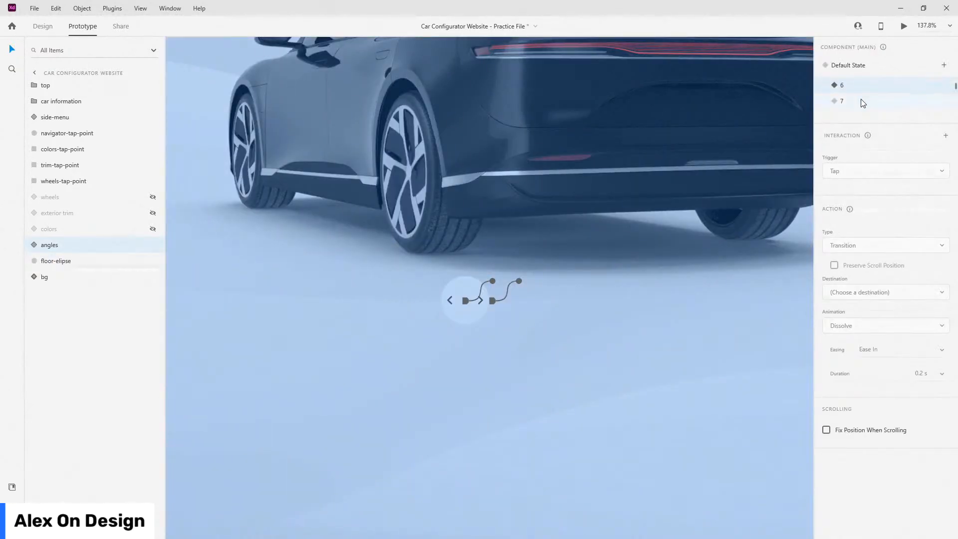
pyautogui.click(861, 100)
pyautogui.click(31, 246)
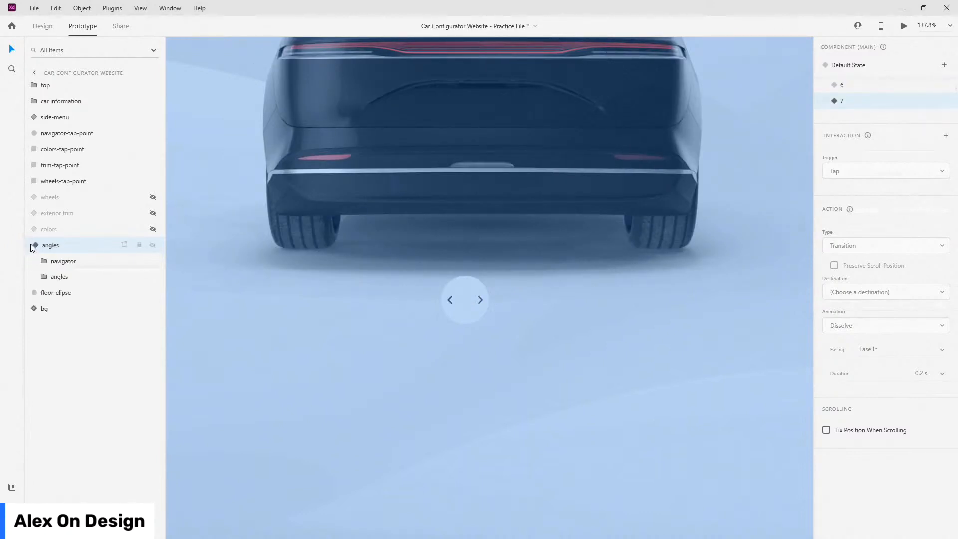
pyautogui.click(41, 260)
pyautogui.click(74, 276)
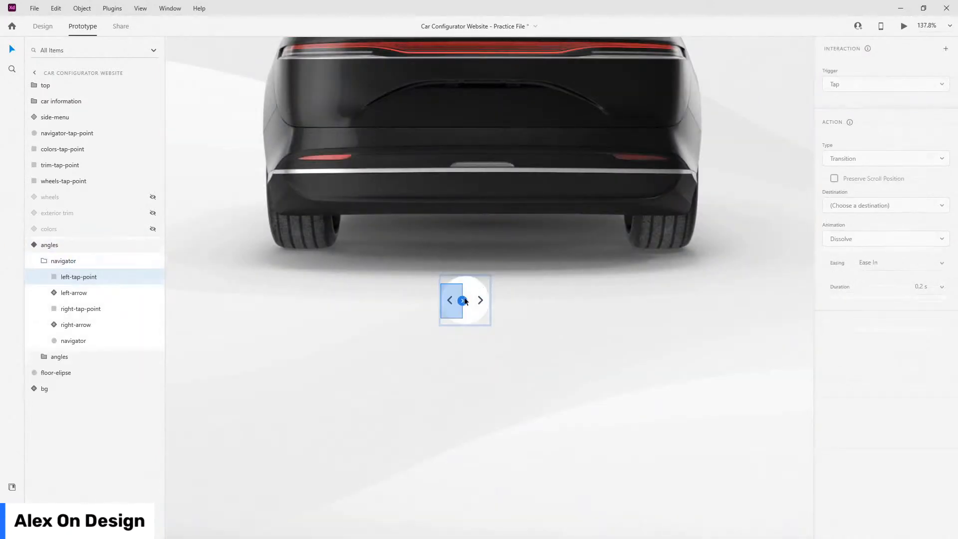
pyautogui.click(462, 301)
pyautogui.click(880, 192)
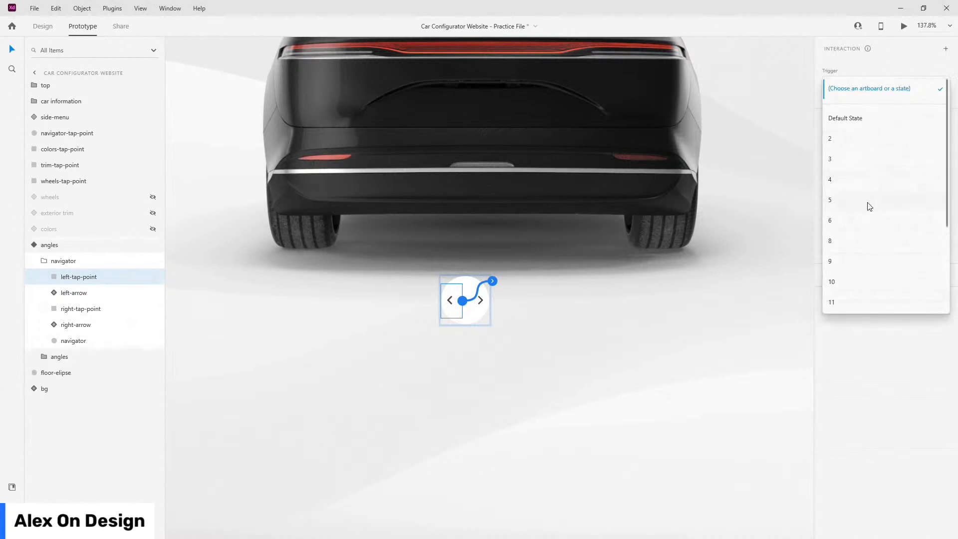
pyautogui.click(853, 225)
# - In state 7, link the navigator's right-tap-point to state 8 with a tap-triggered Auto-Animate interaction
pyautogui.click(120, 308)
pyautogui.click(489, 301)
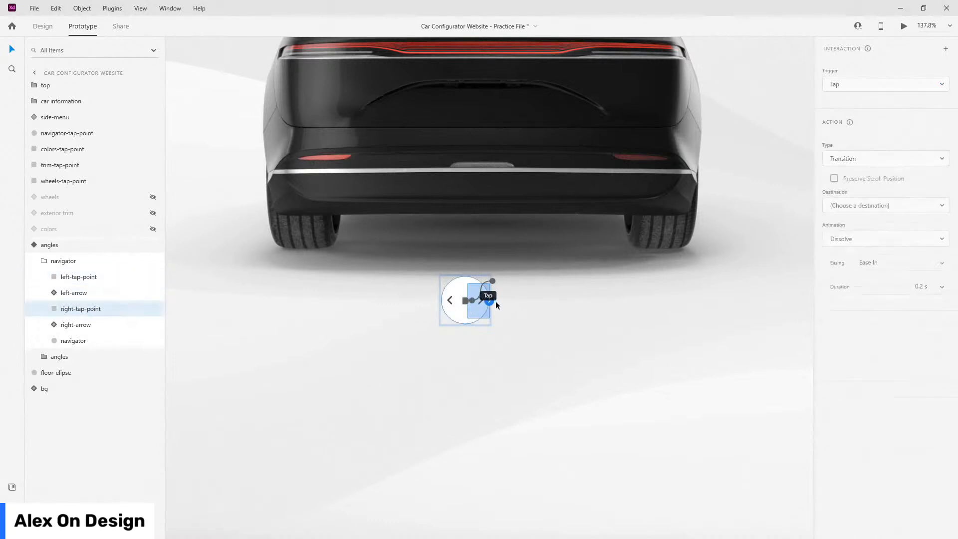
pyautogui.click(875, 194)
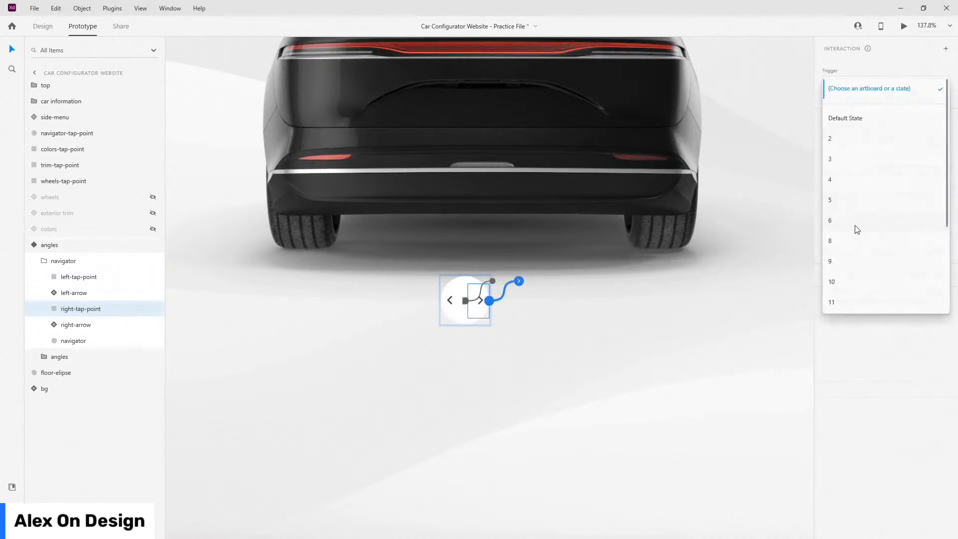
pyautogui.click(854, 228)
# - In state 8 of the angles component, link the navigator's left-tap-point to state 7 with a tap-triggered Auto-Animate interaction
pyautogui.click(43, 261)
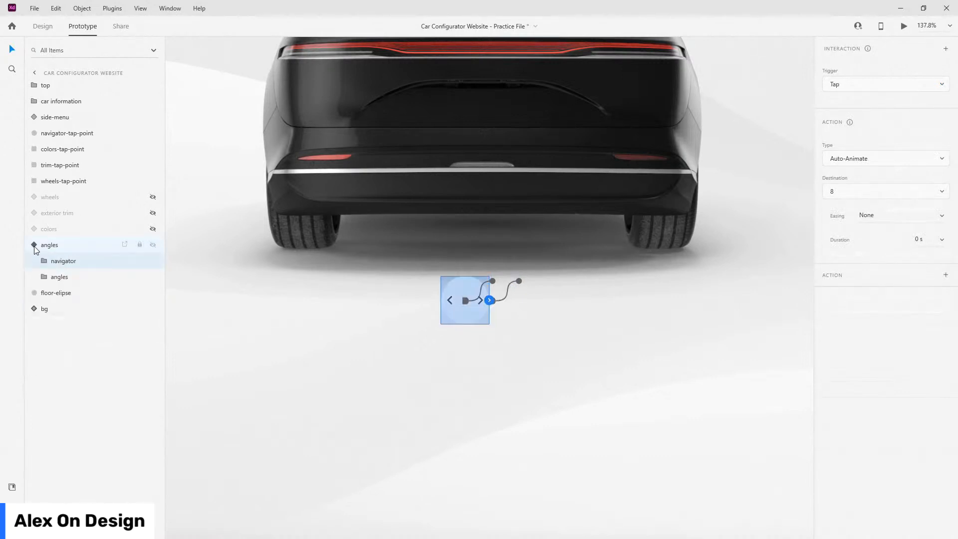
pyautogui.click(32, 246)
pyautogui.scroll(-2, 867, 94)
pyautogui.scroll(-1, 866, 100)
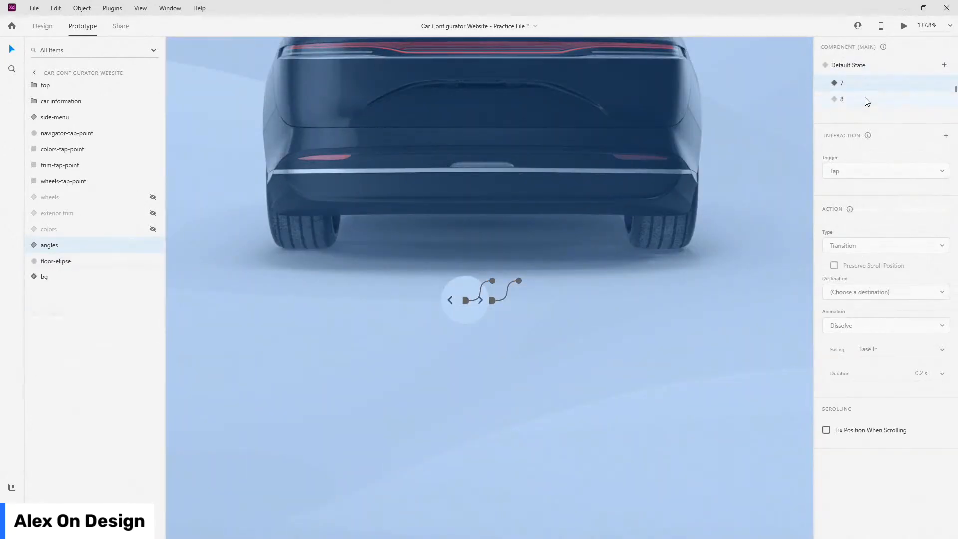
pyautogui.click(866, 102)
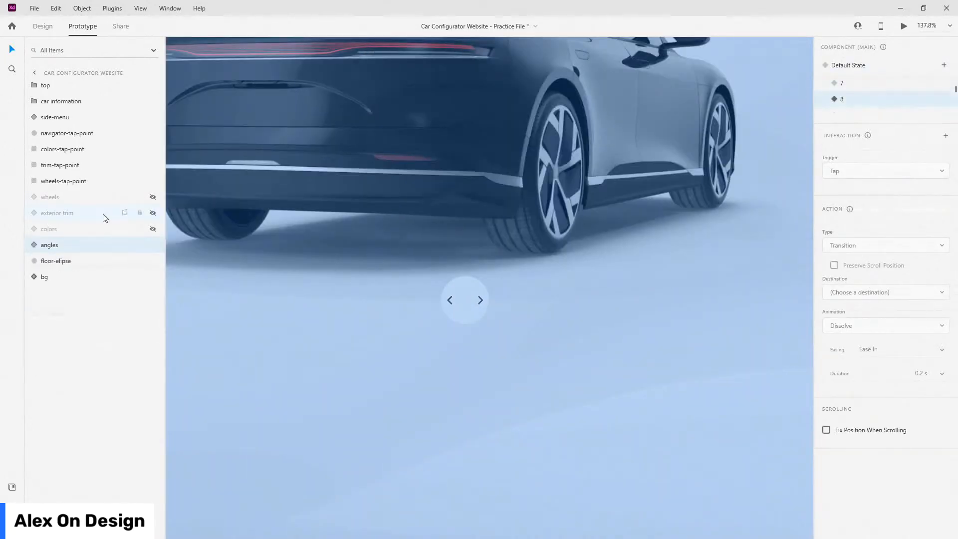
pyautogui.click(34, 244)
pyautogui.click(44, 260)
pyautogui.click(135, 278)
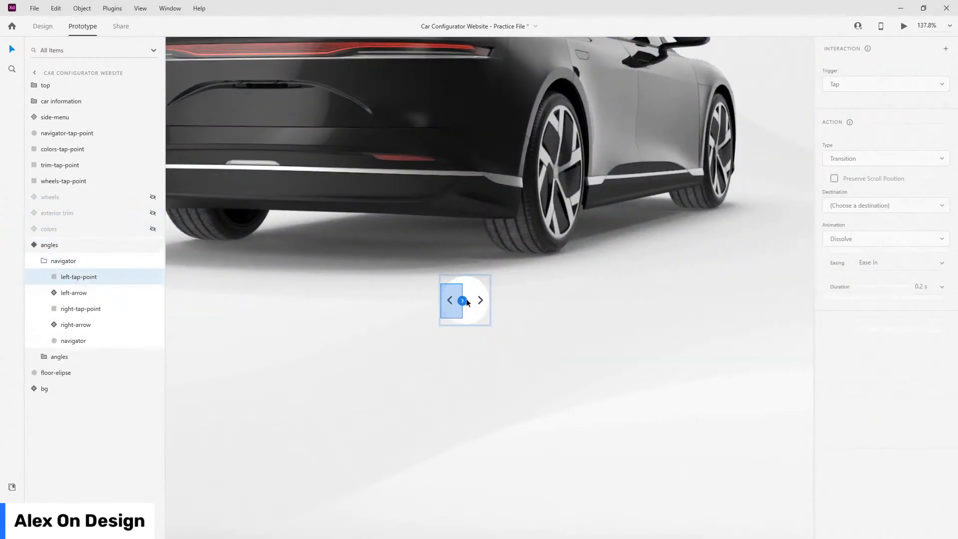
pyautogui.click(464, 301)
pyautogui.click(886, 191)
pyautogui.click(844, 236)
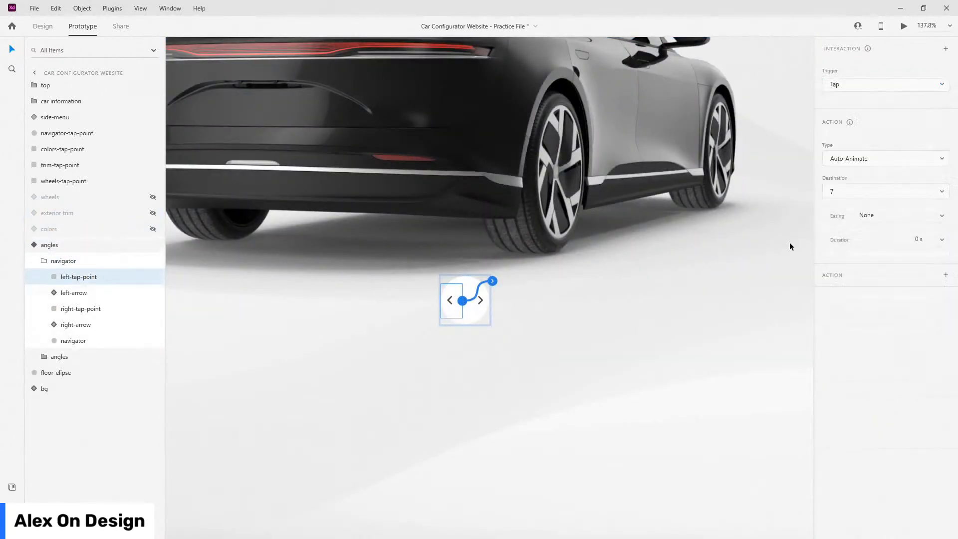
# - In state 8, link the navigator's right-tap-point to state 9 with a tap-triggered Auto-Animate interaction
pyautogui.click(94, 310)
pyautogui.click(490, 299)
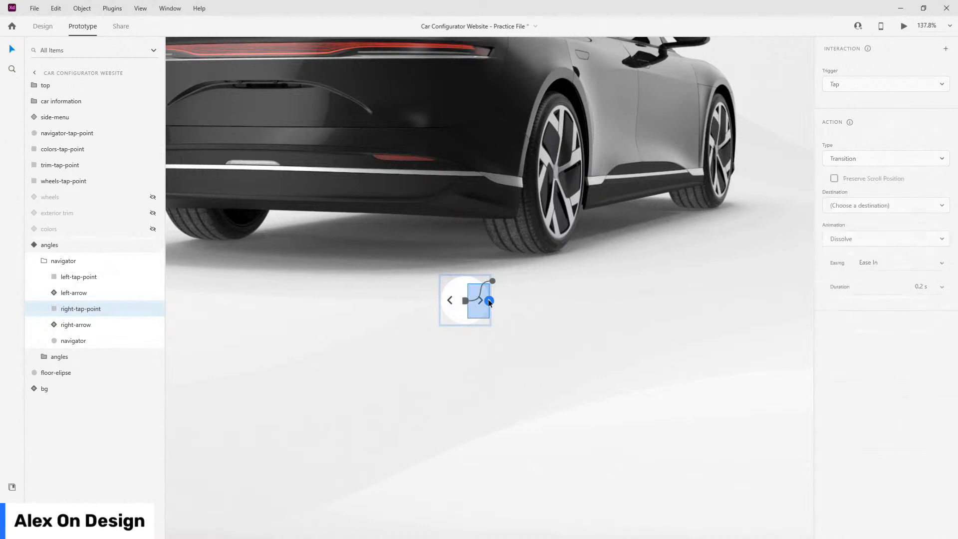
pyautogui.click(858, 193)
pyautogui.click(840, 262)
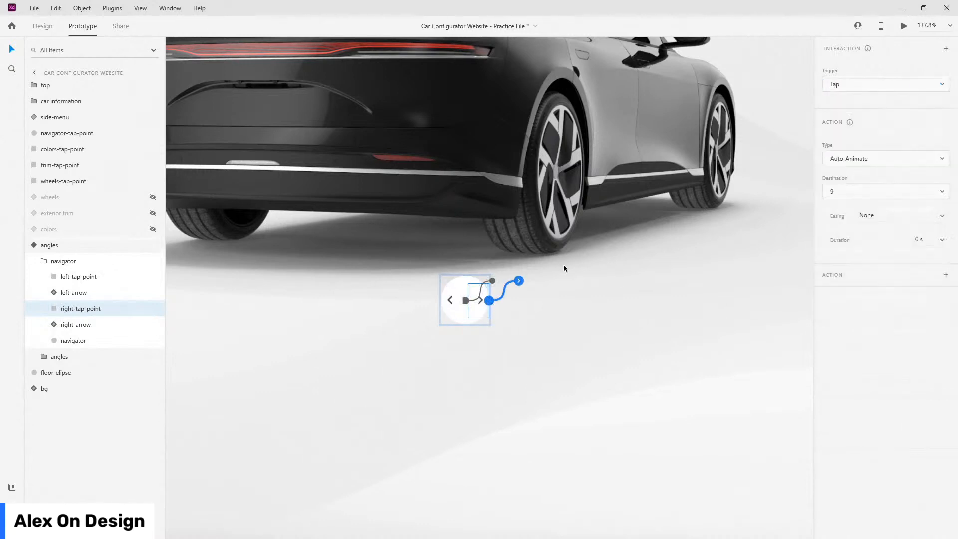
# - In state 9 of the angles component, link the navigator's left-tap-point to state 8 with a tap-triggered Auto-Animate interaction
pyautogui.click(42, 245)
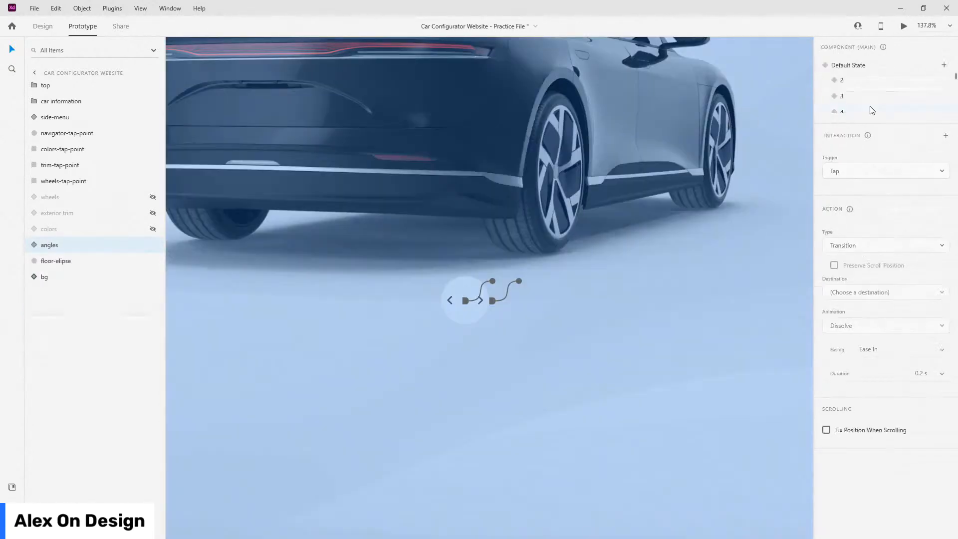
pyautogui.scroll(-2, 871, 102)
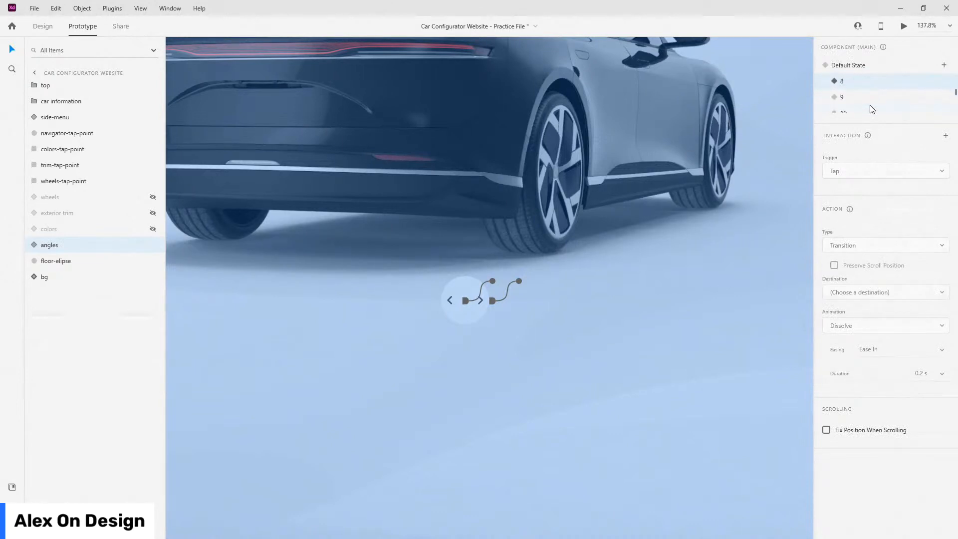
pyautogui.click(858, 96)
pyautogui.click(29, 244)
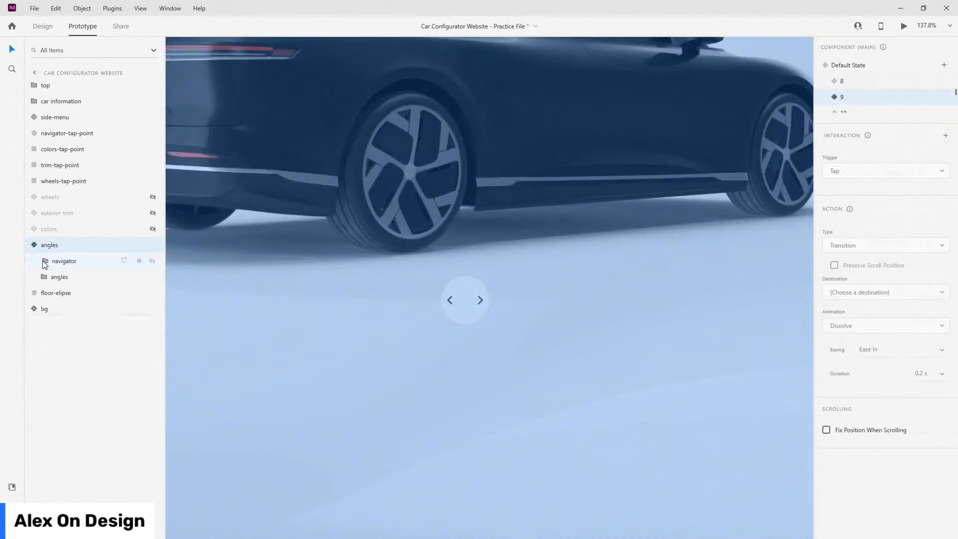
pyautogui.click(38, 260)
pyautogui.click(99, 277)
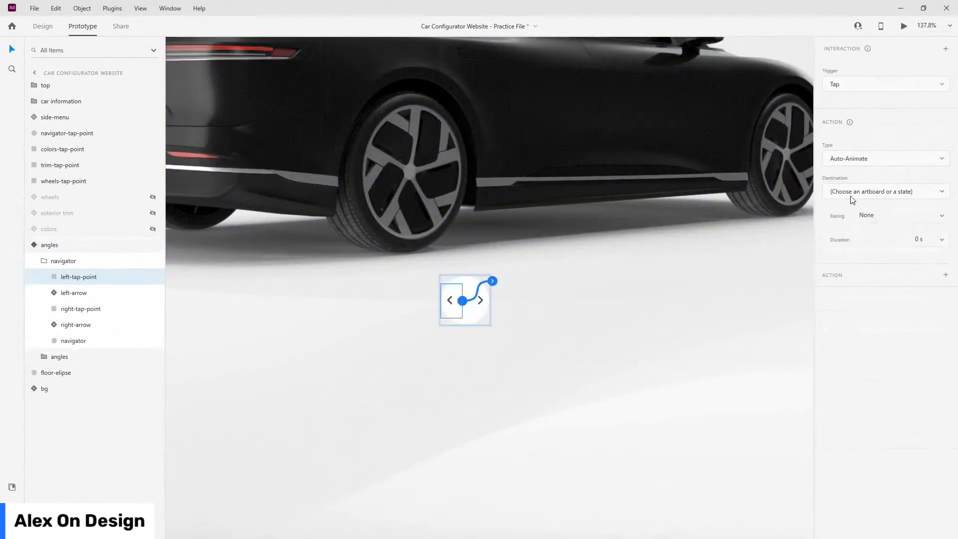
pyautogui.click(863, 191)
pyautogui.click(846, 262)
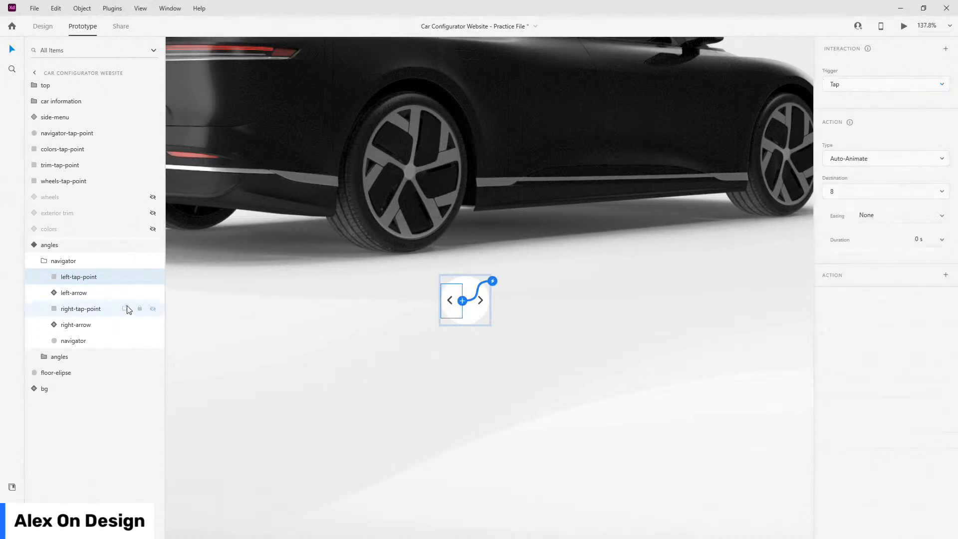
# - In state 9, link the navigator's right-tap-point to state 10 with a tap-triggered Auto-Animate interaction
pyautogui.click(127, 309)
pyautogui.click(487, 301)
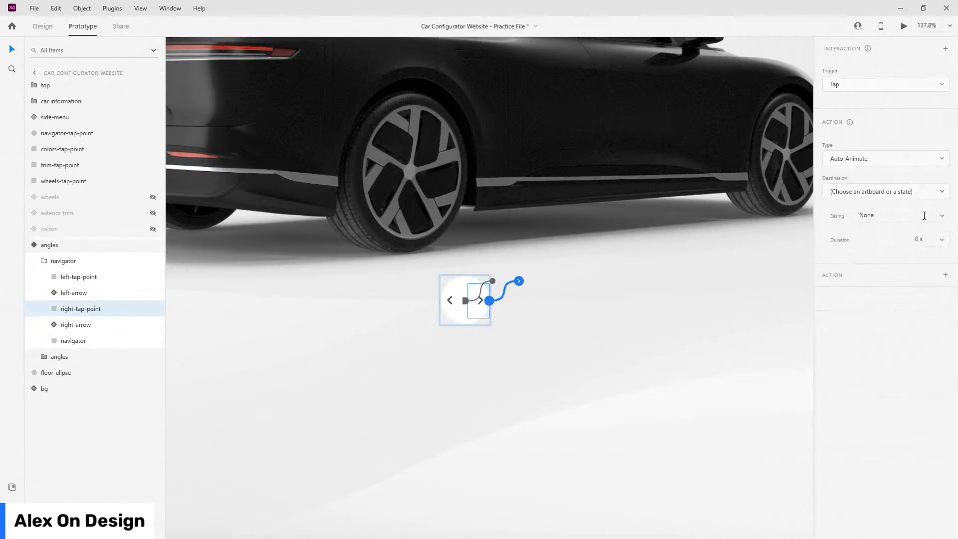
pyautogui.click(915, 194)
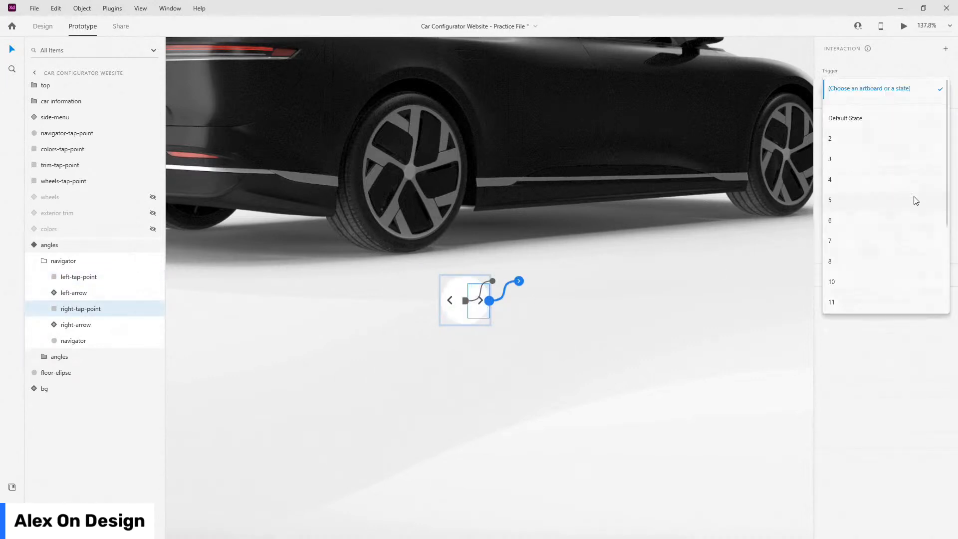
pyautogui.click(850, 282)
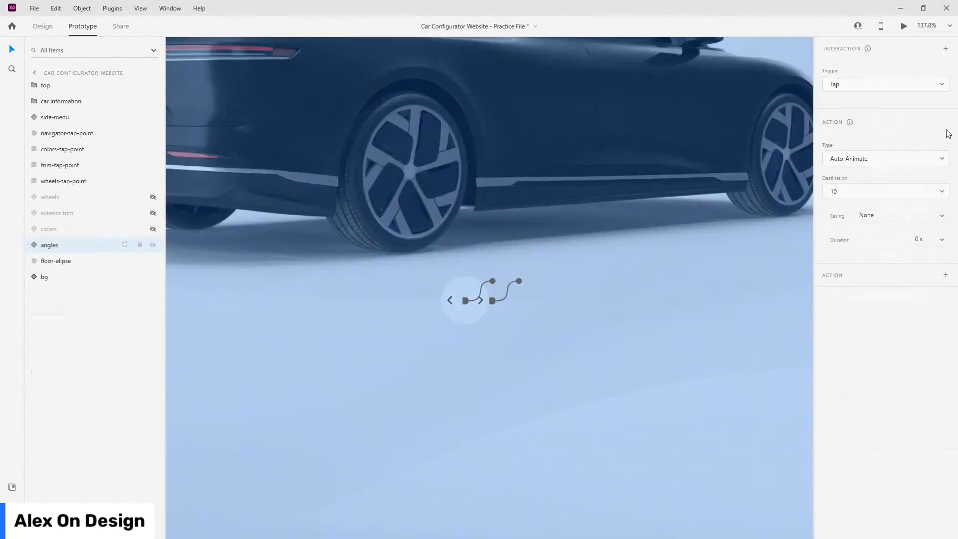
# - In state 10 of the angles component, link the navigator's left-tap-point to state 9 with a tap-triggered Auto-Animate interaction
pyautogui.scroll(-5, 889, 105)
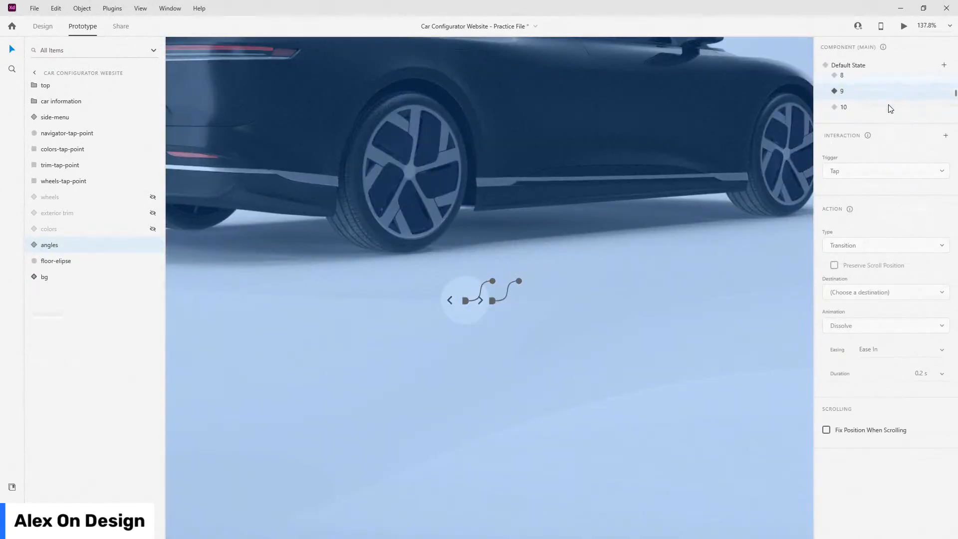
pyautogui.click(887, 106)
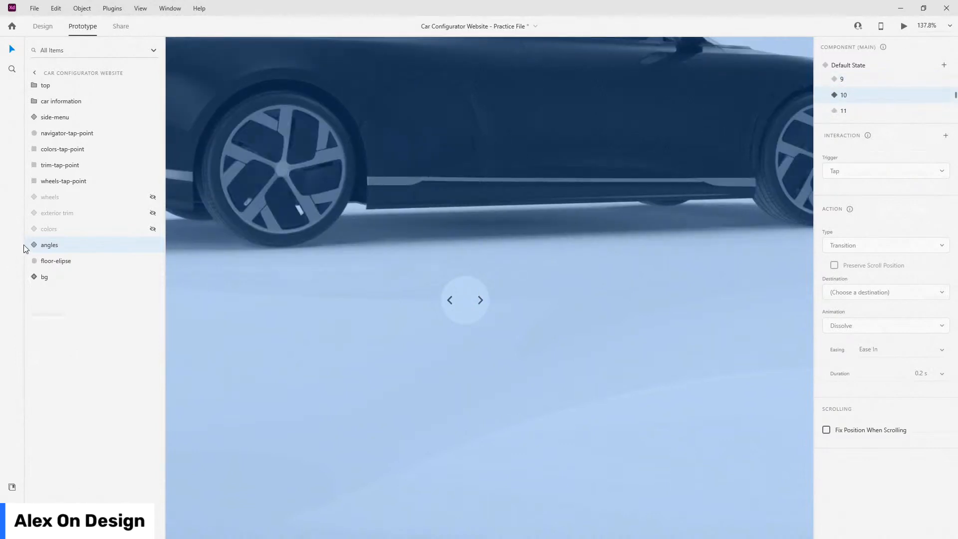
pyautogui.click(34, 245)
pyautogui.click(44, 261)
pyautogui.click(70, 277)
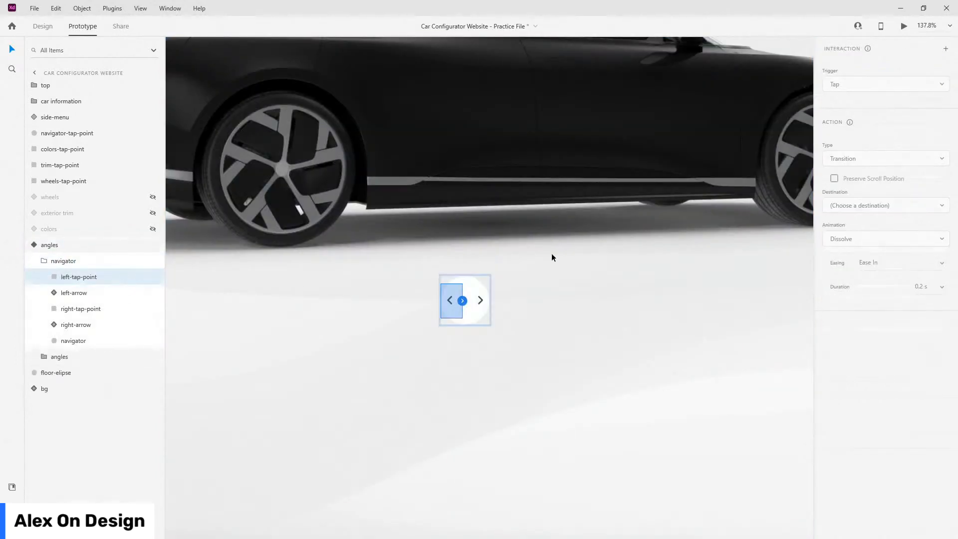
pyautogui.click(468, 301)
pyautogui.click(68, 276)
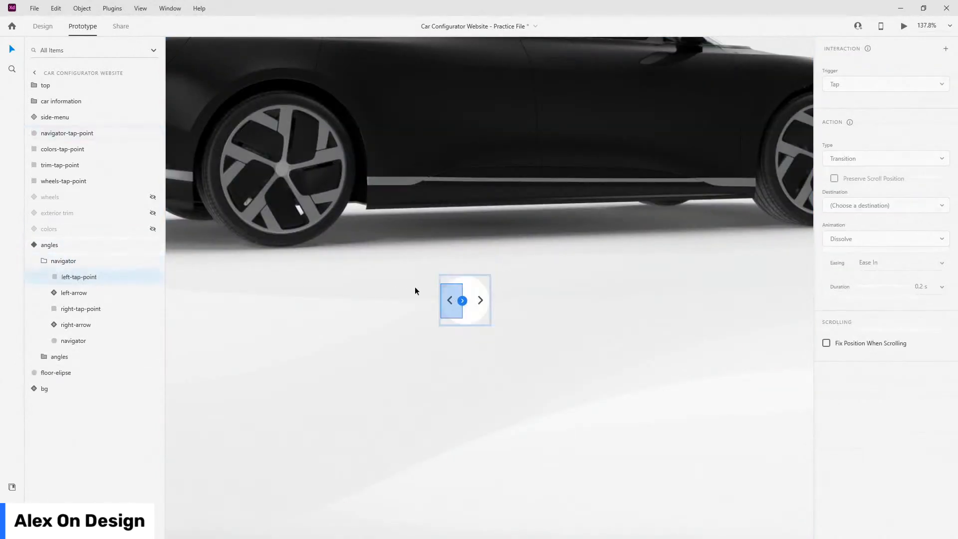
pyautogui.click(462, 300)
pyautogui.click(870, 204)
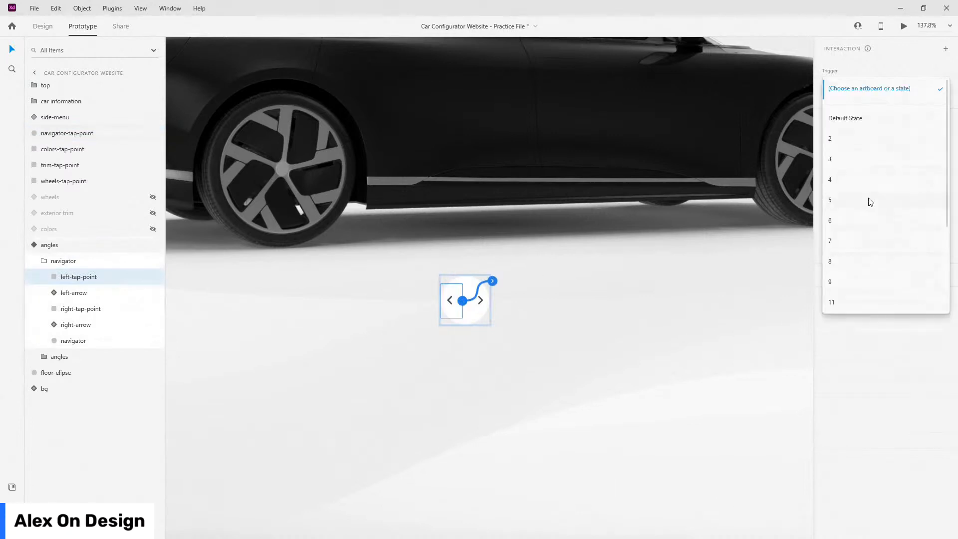
pyautogui.click(841, 283)
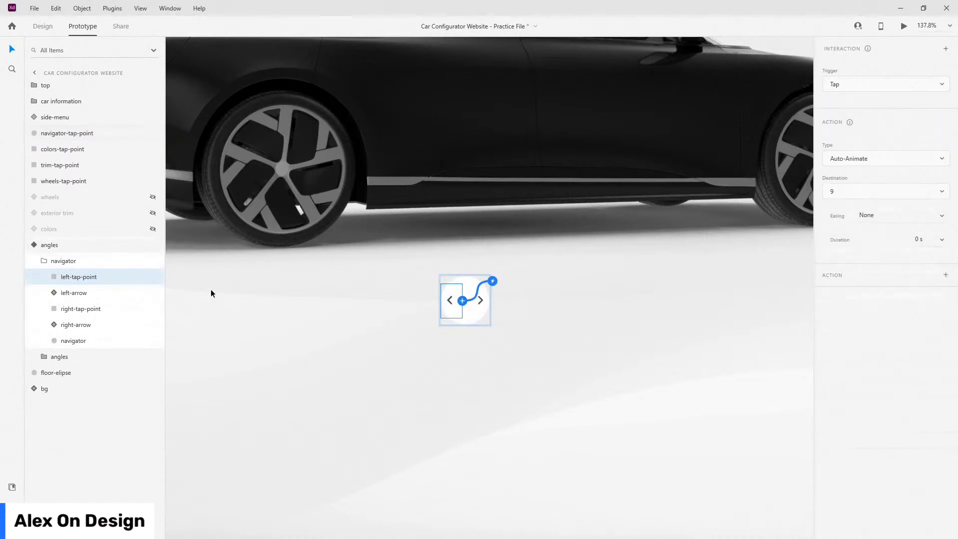
# - In state 10, link the navigator's right-tap-point to state 11 with a tap-triggered Auto-Animate interaction
pyautogui.click(100, 309)
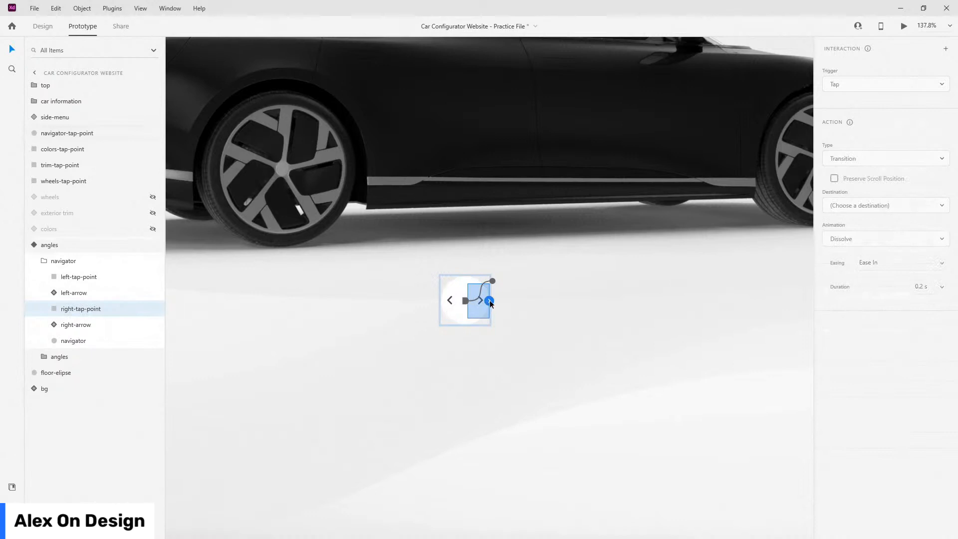
pyautogui.click(488, 301)
pyautogui.click(885, 197)
pyautogui.click(843, 302)
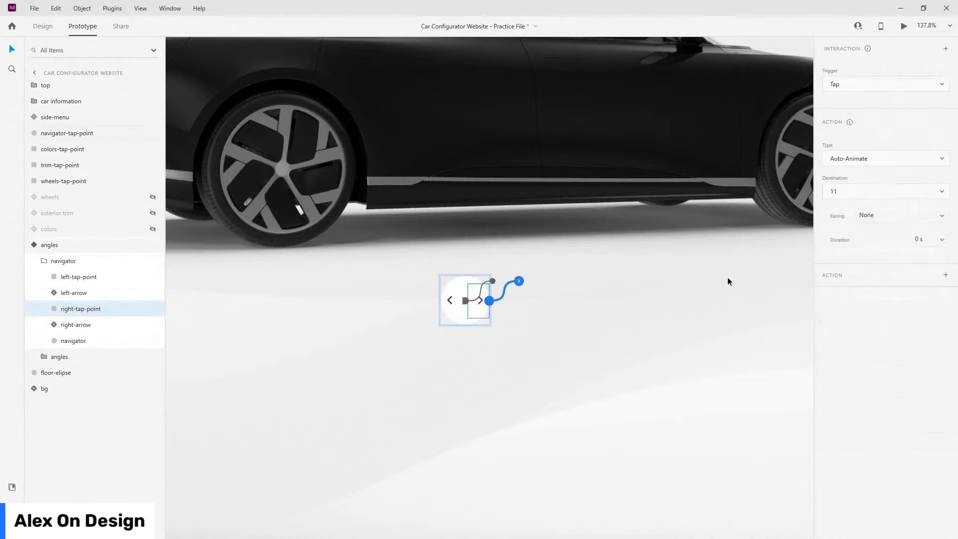
# - In state 11 of the angles component, add a tap interaction to the navigator's left-tap-point and set its action type to Auto-Animate
pyautogui.click(36, 248)
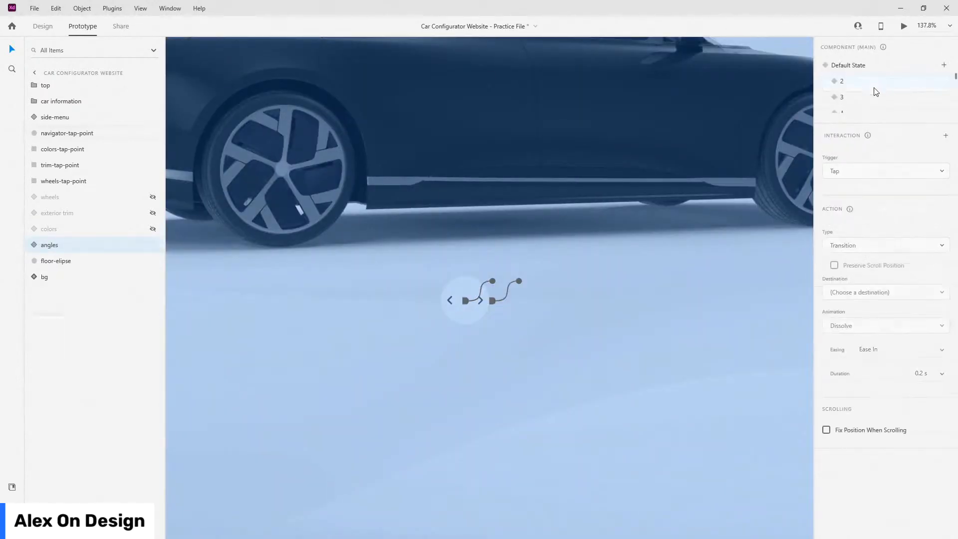
pyautogui.scroll(-3, 874, 94)
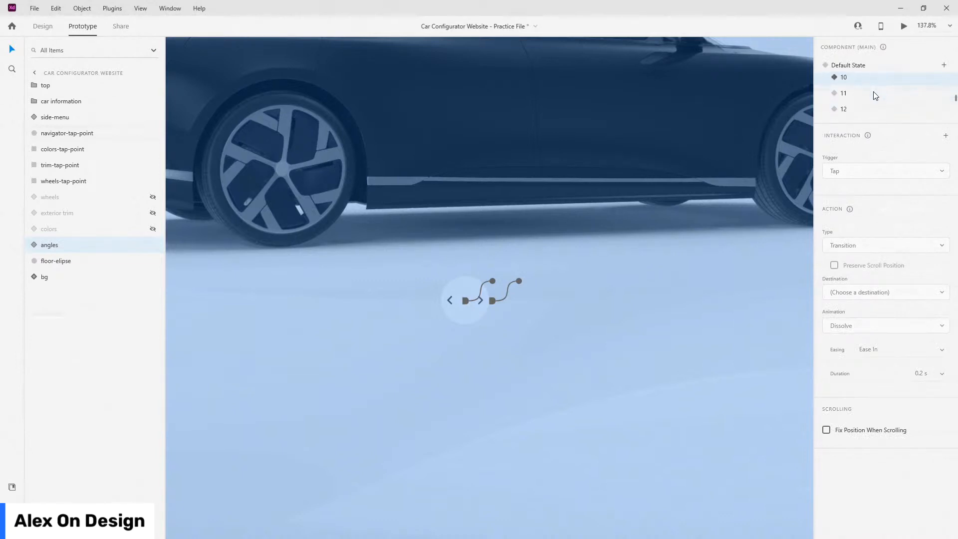
pyautogui.click(867, 93)
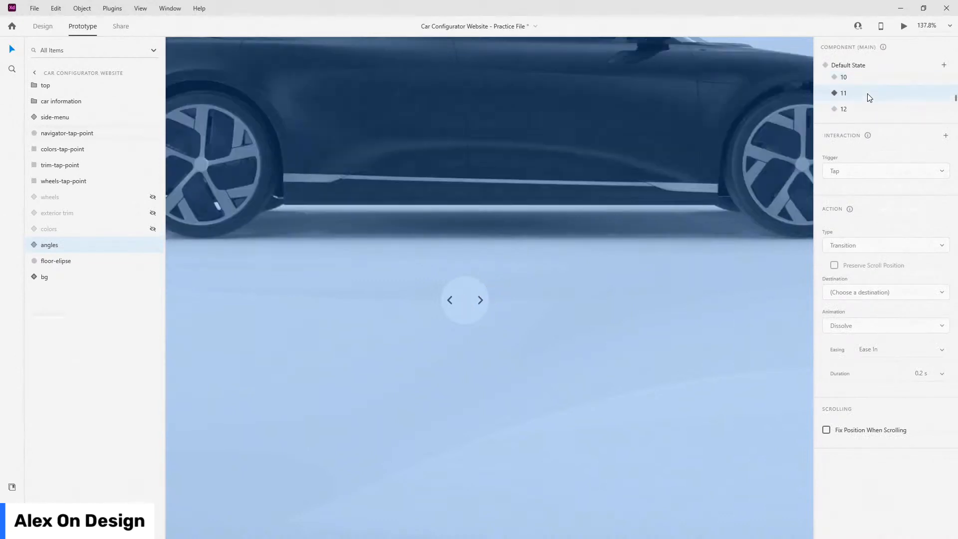
pyautogui.click(36, 245)
pyautogui.click(44, 261)
pyautogui.click(94, 277)
pyautogui.click(463, 301)
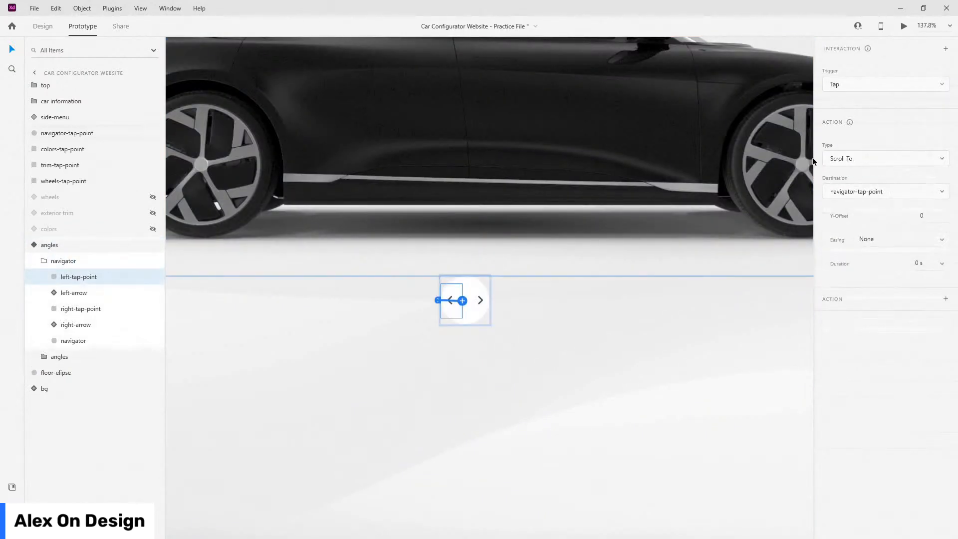
pyautogui.click(853, 165)
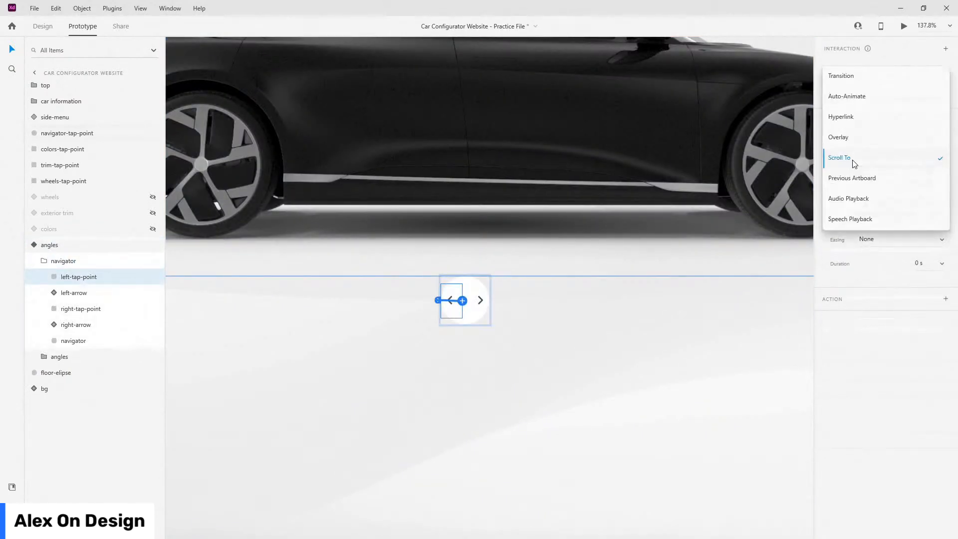
pyautogui.click(848, 96)
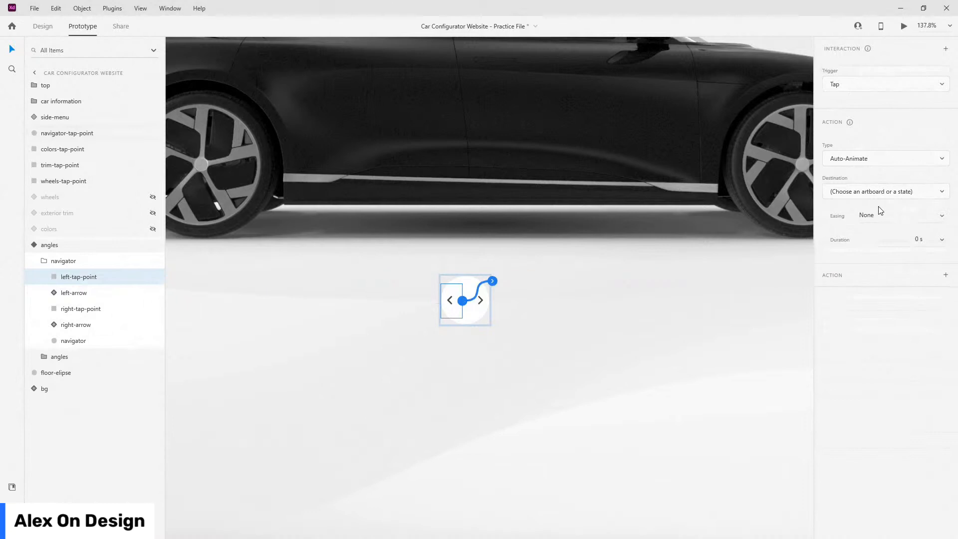
# - Set the destination of the left-tap-point's Auto-Animate interaction in state 11 to state 10
pyautogui.click(70, 245)
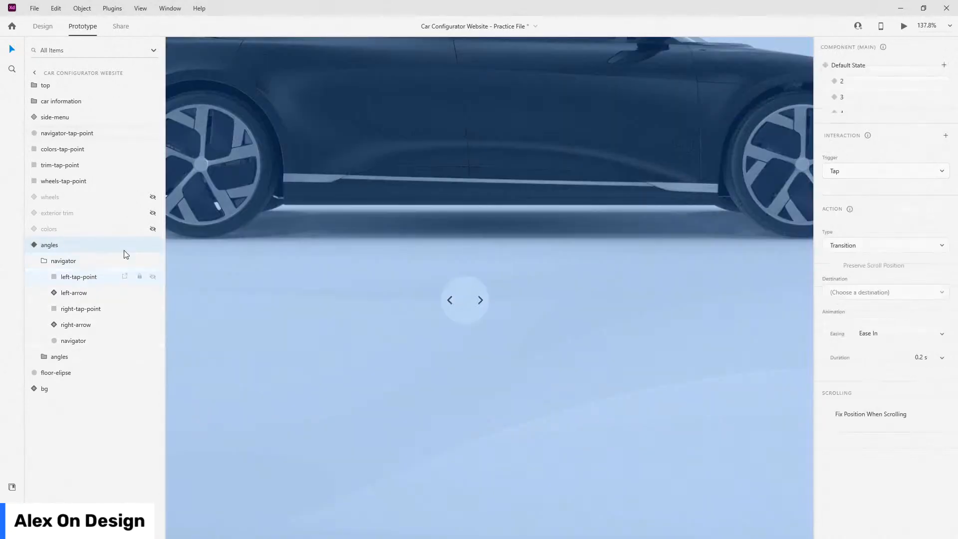
pyautogui.scroll(-2, 866, 101)
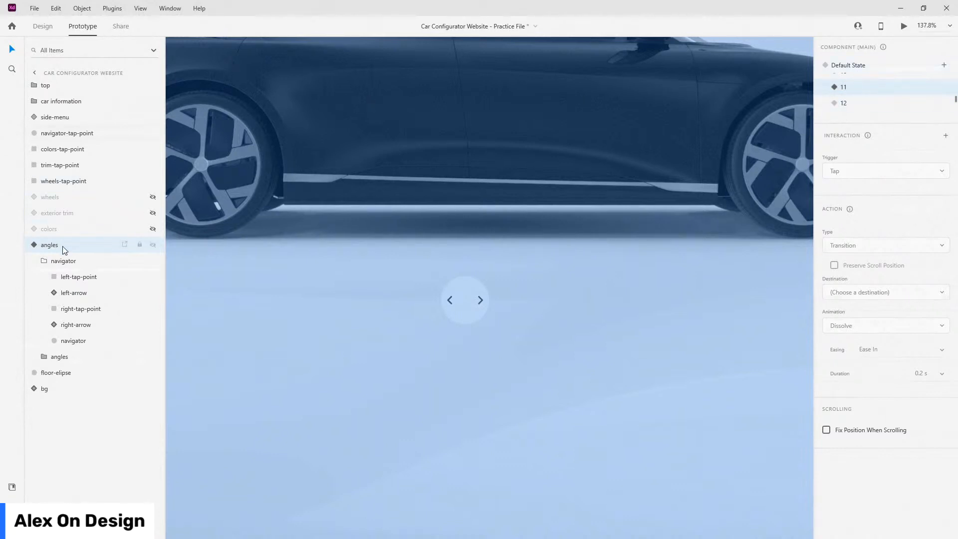
pyautogui.click(69, 277)
pyautogui.click(460, 300)
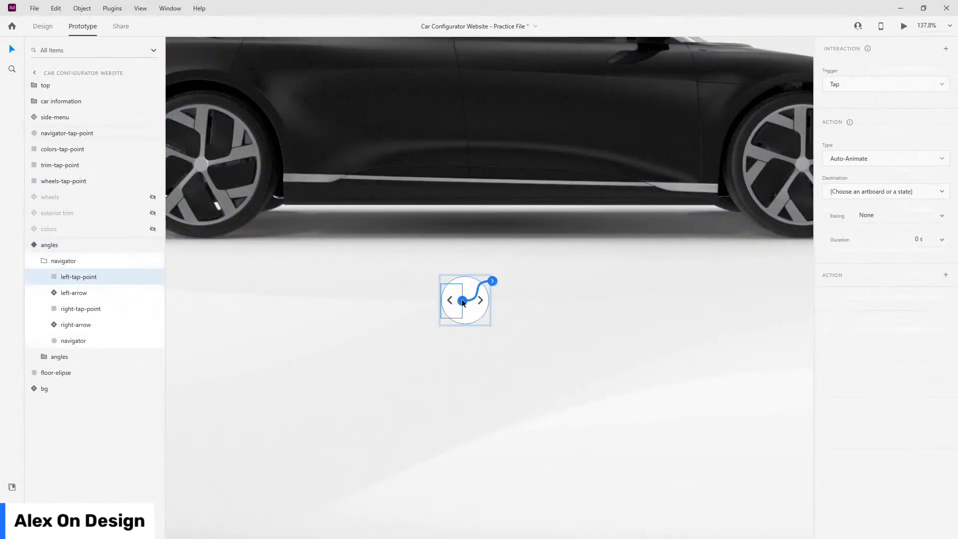
pyautogui.click(896, 196)
pyautogui.click(832, 302)
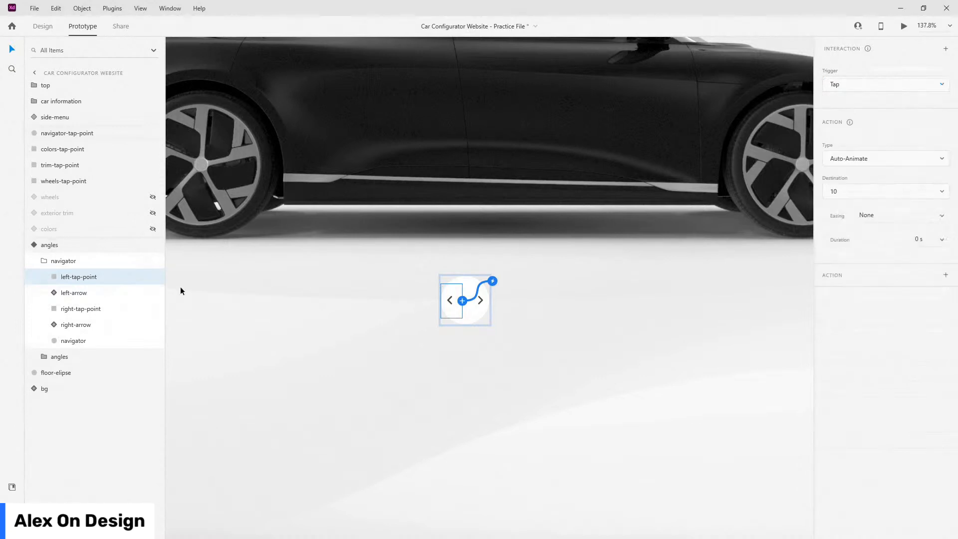
# - In state 11, link the navigator's right-tap-point to state 12 with a tap-triggered Auto-Animate interaction
pyautogui.click(83, 309)
pyautogui.click(489, 301)
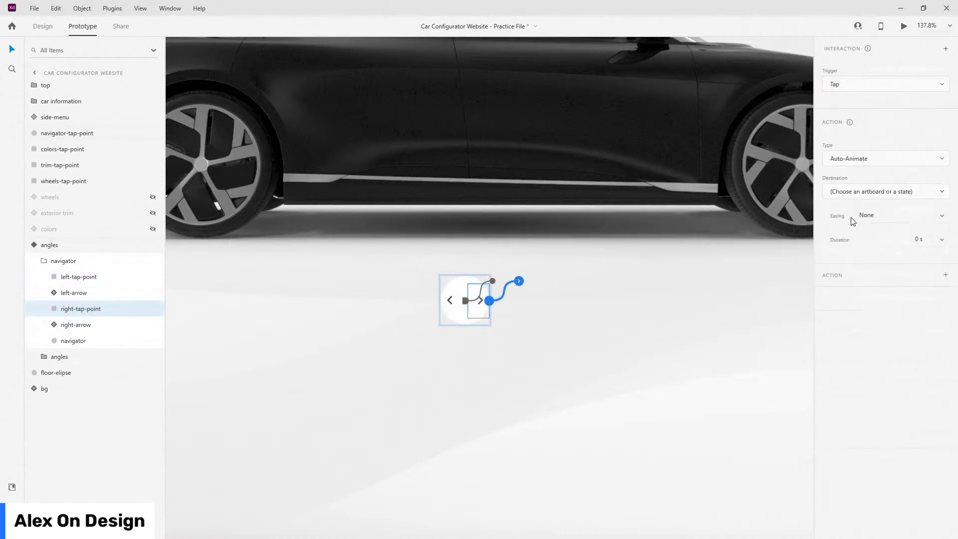
pyautogui.click(896, 191)
pyautogui.scroll(-3, 851, 279)
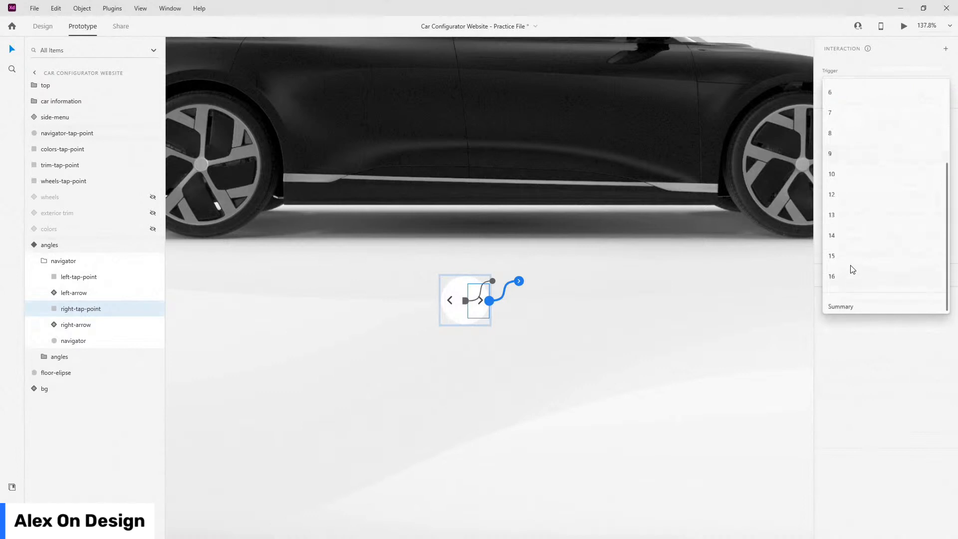
pyautogui.click(846, 196)
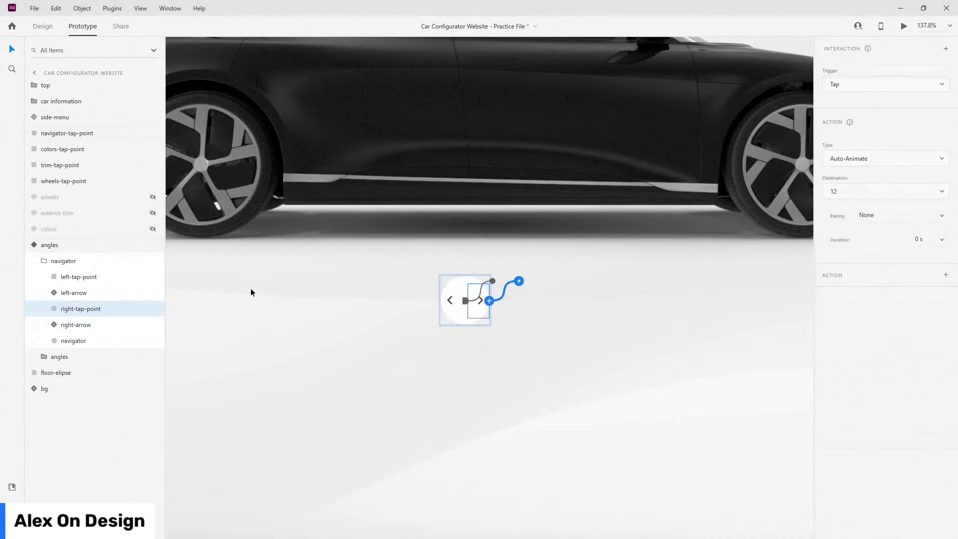
# - In state 12 of the angles component, link the navigator's left-tap-point to state 11 with a tap-triggered Auto-Animate interaction
pyautogui.click(34, 246)
pyautogui.press('Escape')
pyautogui.scroll(-7, 876, 102)
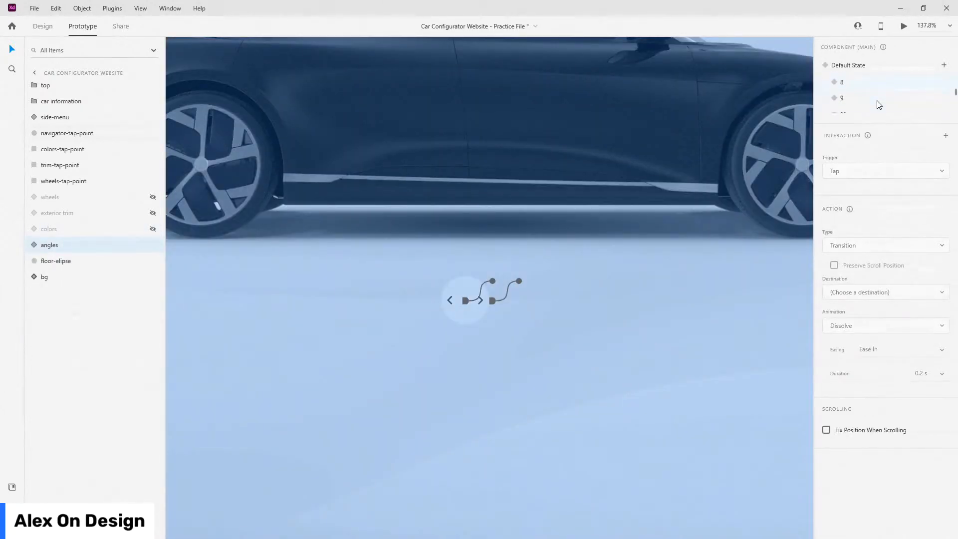
pyautogui.scroll(-2, 877, 103)
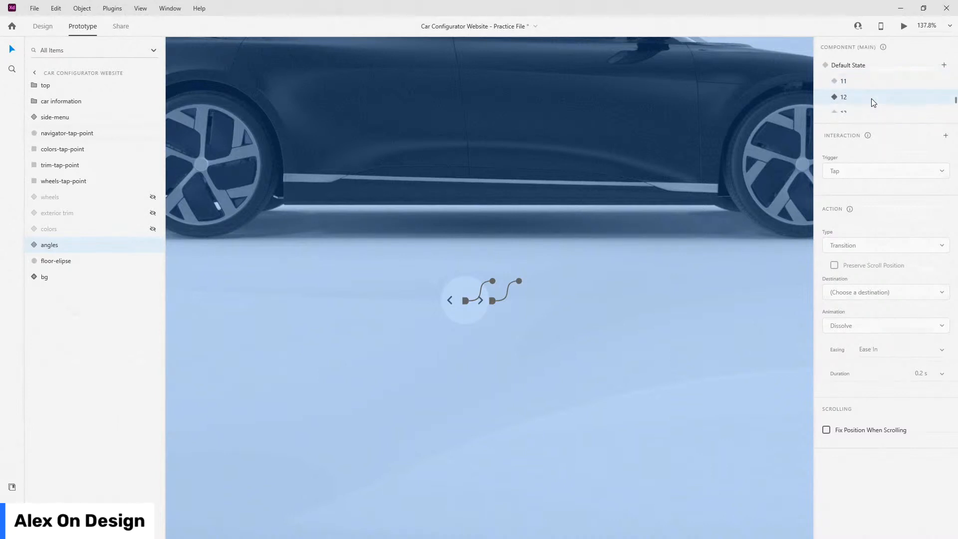
pyautogui.click(871, 99)
pyautogui.click(33, 246)
pyautogui.click(43, 261)
pyautogui.click(67, 276)
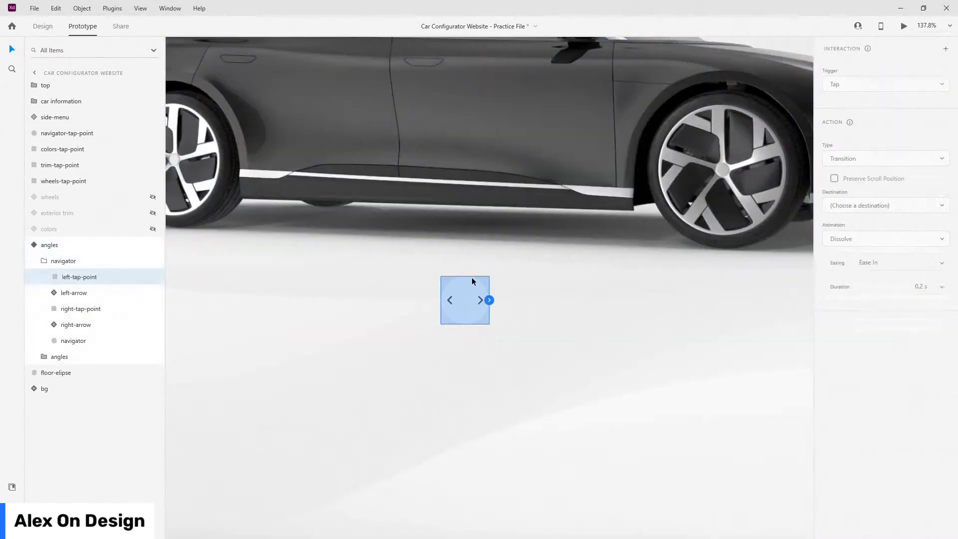
pyautogui.click(872, 195)
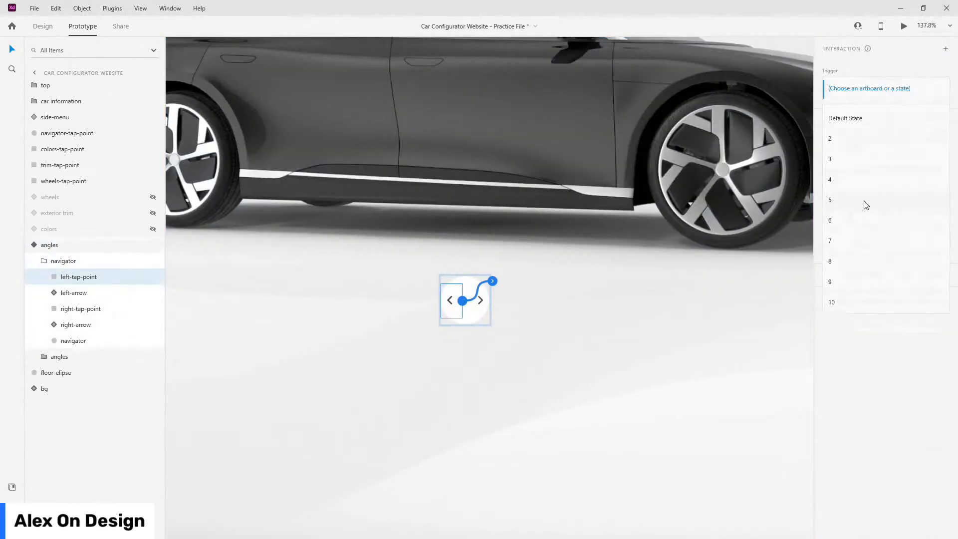
pyautogui.scroll(-2, 849, 282)
pyautogui.click(849, 286)
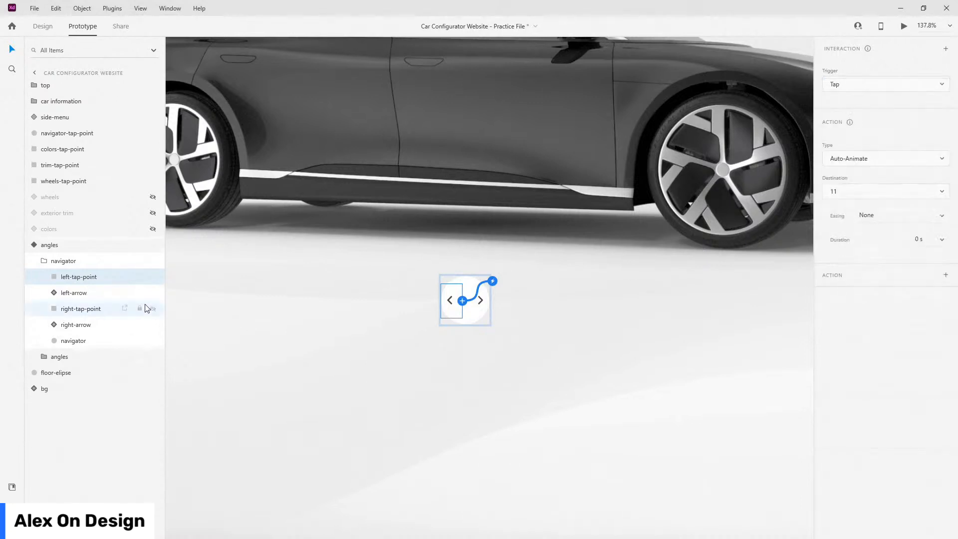
# - In state 12, link the navigator's right-tap-point to state 13 with a tap-triggered Auto-Animate interaction
pyautogui.click(132, 309)
pyautogui.click(488, 301)
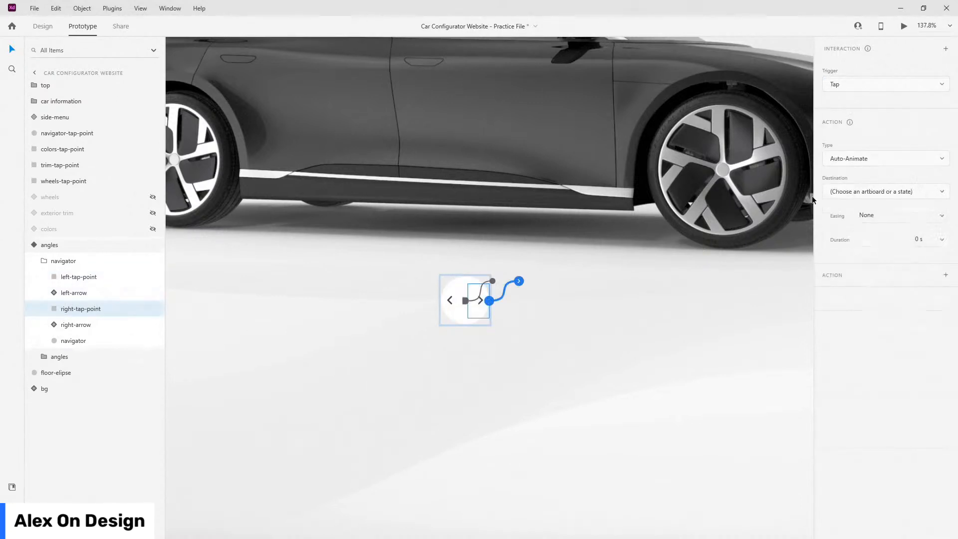
pyautogui.click(868, 194)
pyautogui.scroll(-2, 858, 251)
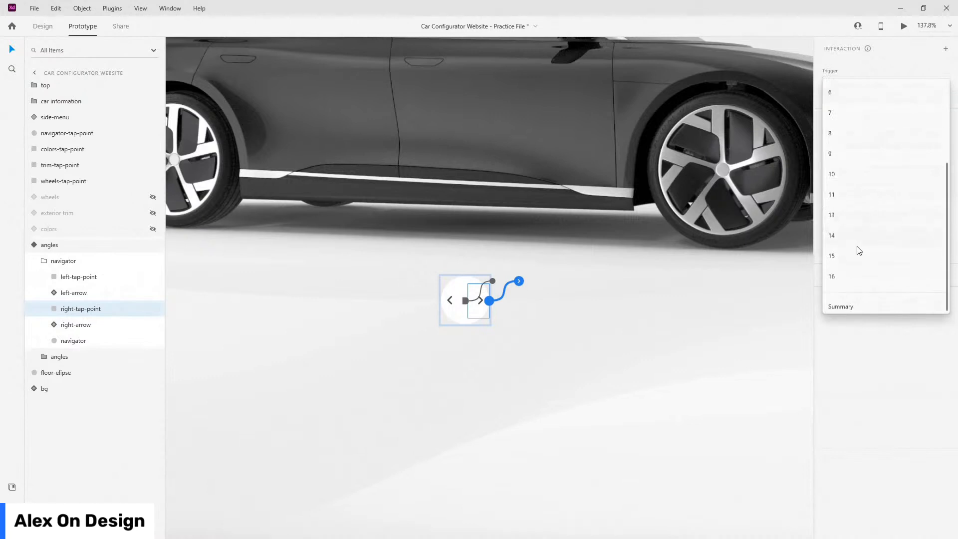
pyautogui.click(858, 223)
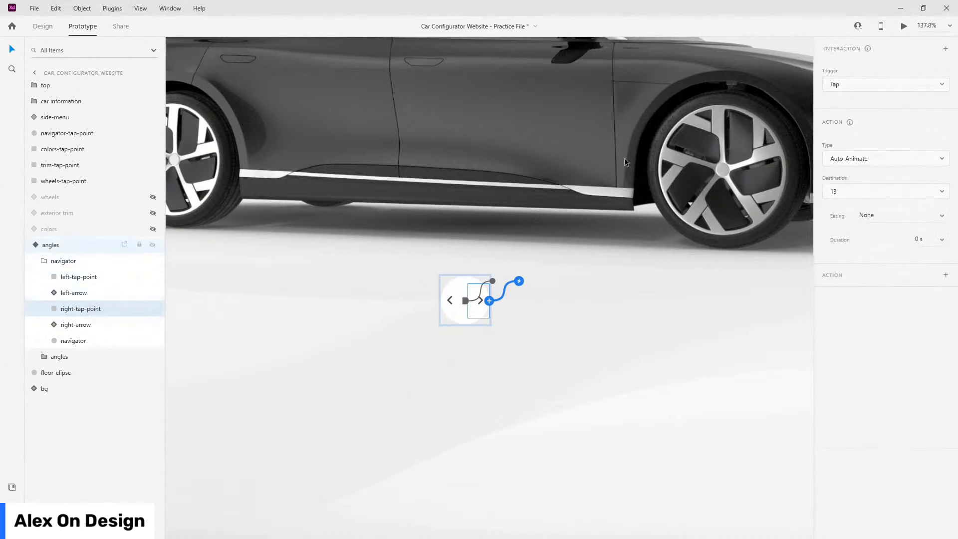
# - In state 13 of the angles component, link the navigator's left-tap-point to state 12 with a tap-triggered Auto-Animate interaction
pyautogui.click(31, 245)
pyautogui.scroll(-5, 876, 112)
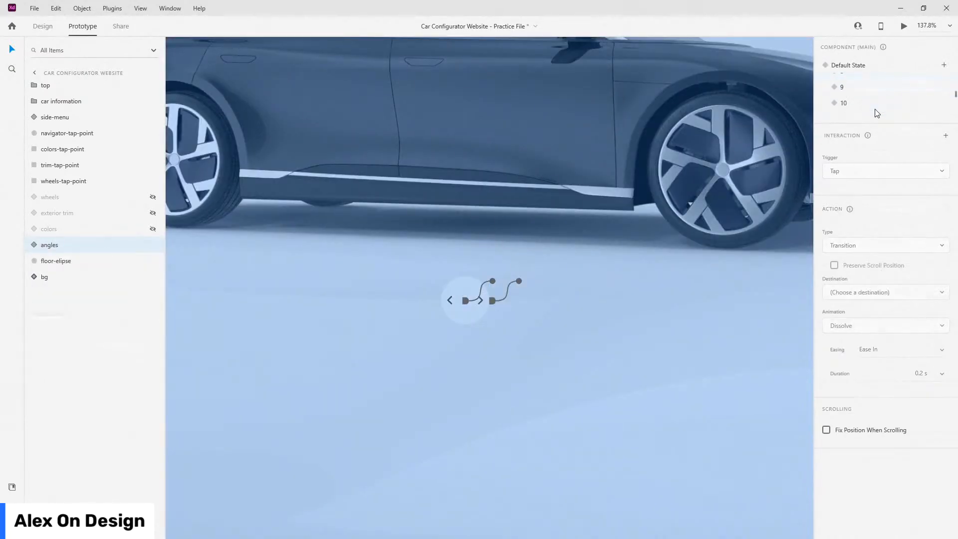
pyautogui.scroll(-2, 876, 111)
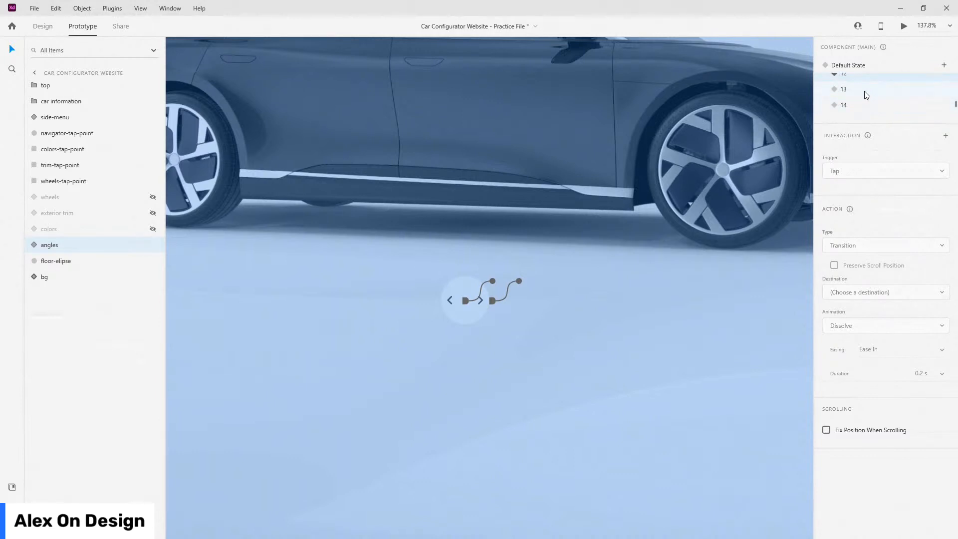
pyautogui.click(865, 91)
pyautogui.click(34, 244)
pyautogui.click(45, 260)
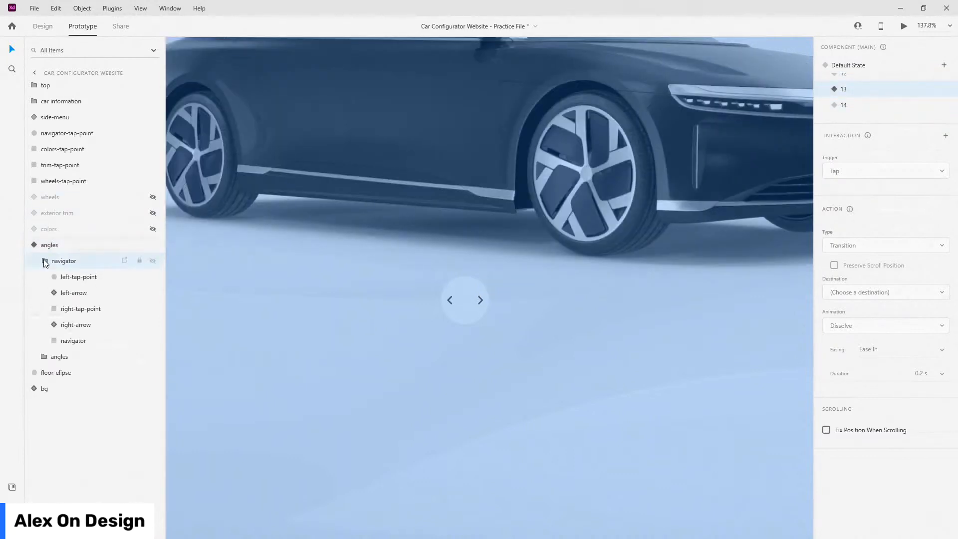
pyautogui.click(111, 275)
pyautogui.click(462, 300)
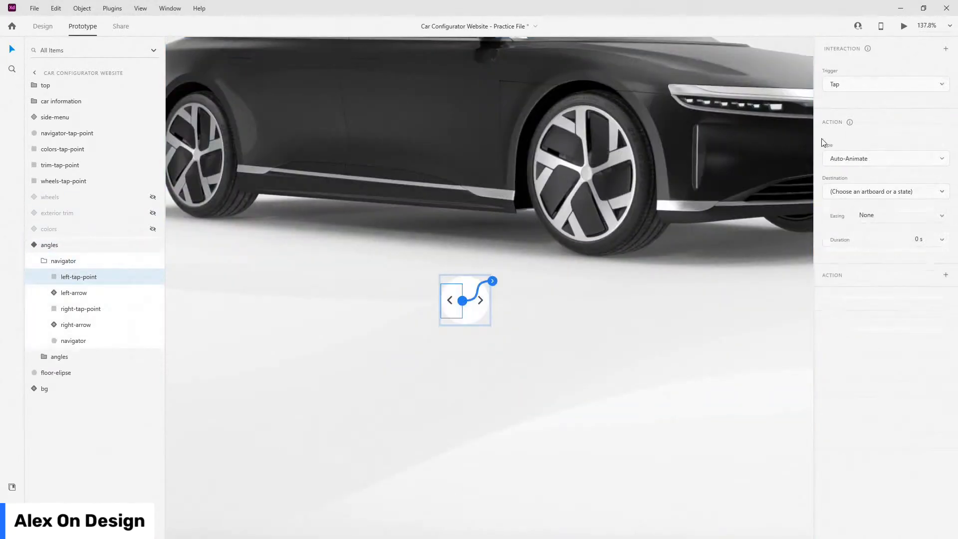
pyautogui.click(884, 193)
pyautogui.scroll(-3, 871, 219)
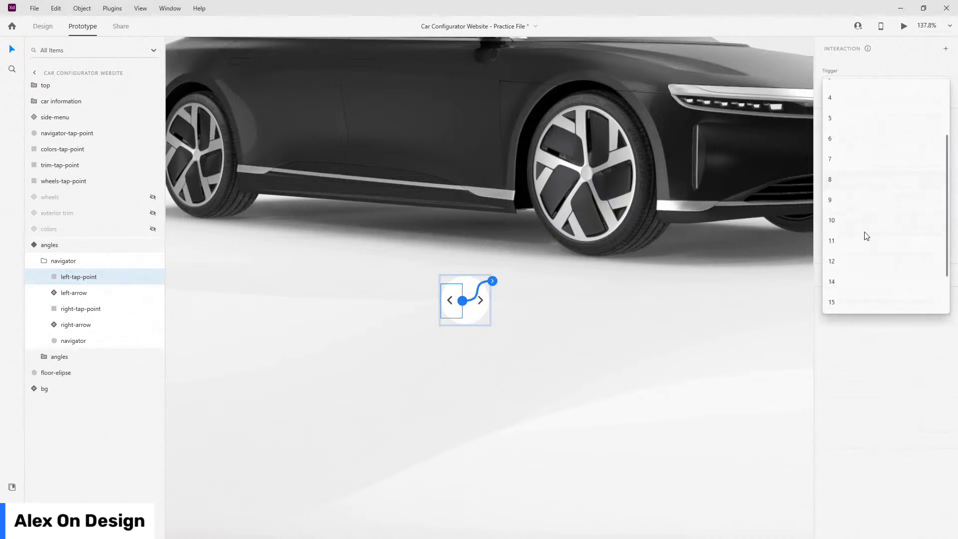
pyautogui.click(850, 265)
# - In state 13, link the navigator's right-tap-point to state 14 with a tap-triggered Auto-Animate interaction
pyautogui.click(92, 310)
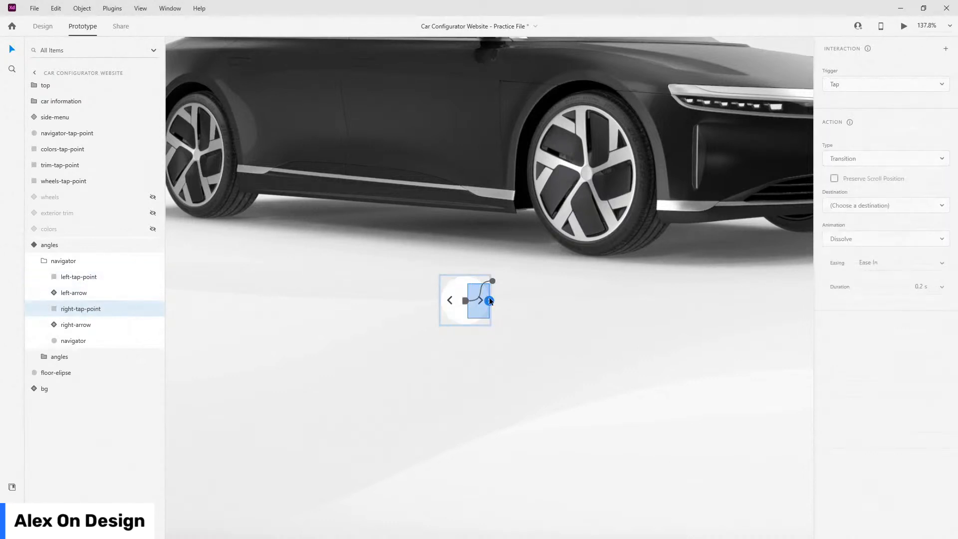
pyautogui.click(489, 301)
pyautogui.click(861, 194)
pyautogui.scroll(-3, 856, 266)
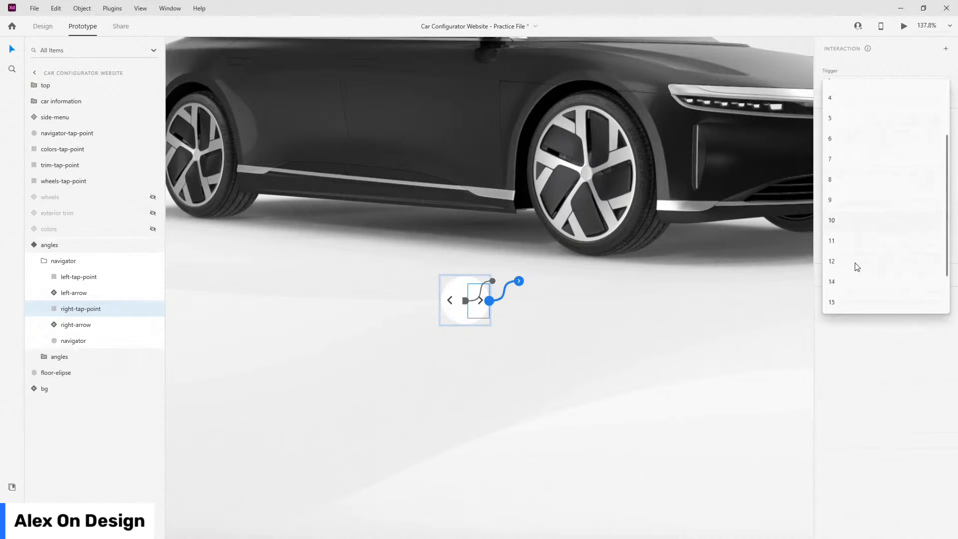
pyautogui.click(851, 290)
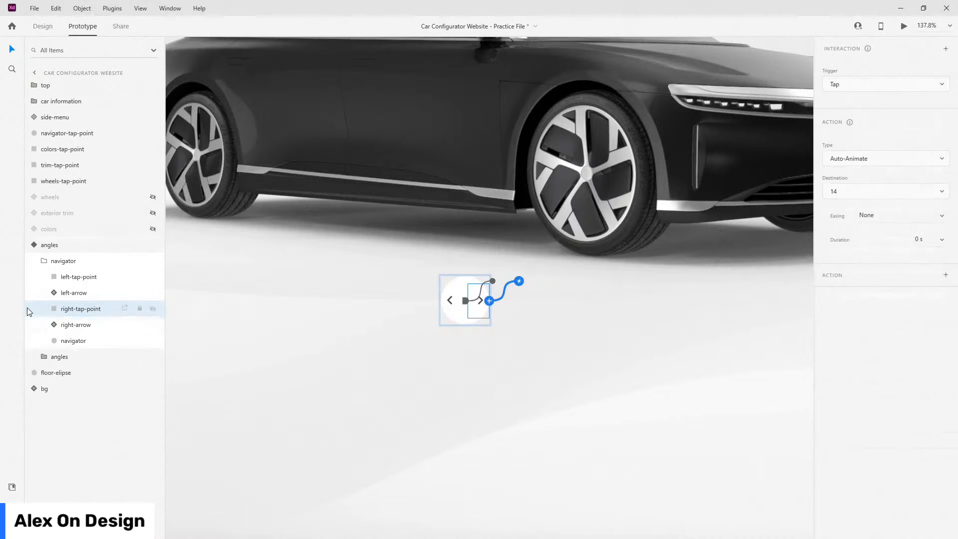
# - In state 14 of the angles component, link the navigator's left-tap-point to state 13 with a tap-triggered Auto-Animate interaction
pyautogui.click(31, 245)
pyautogui.scroll(-4, 849, 89)
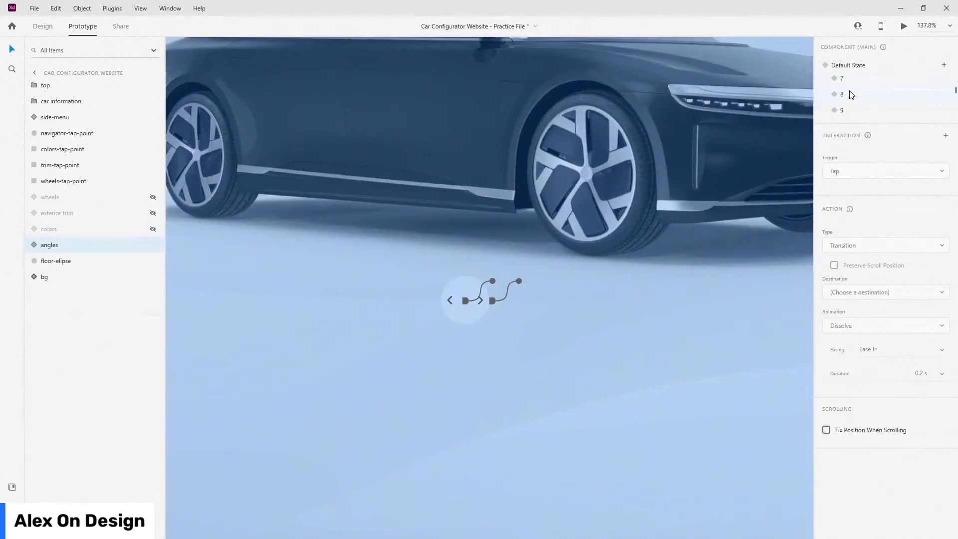
pyautogui.click(849, 92)
pyautogui.scroll(-1, 849, 95)
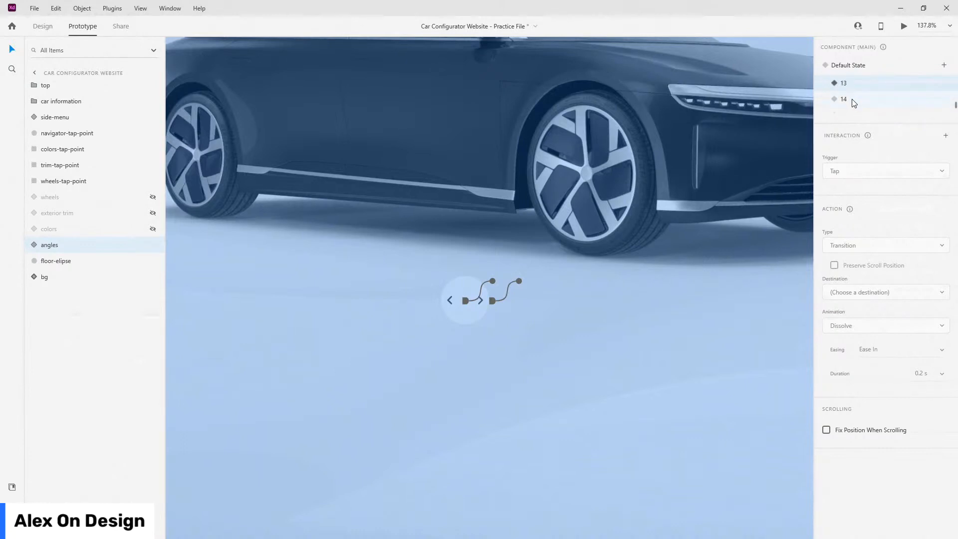
pyautogui.click(851, 99)
pyautogui.click(29, 245)
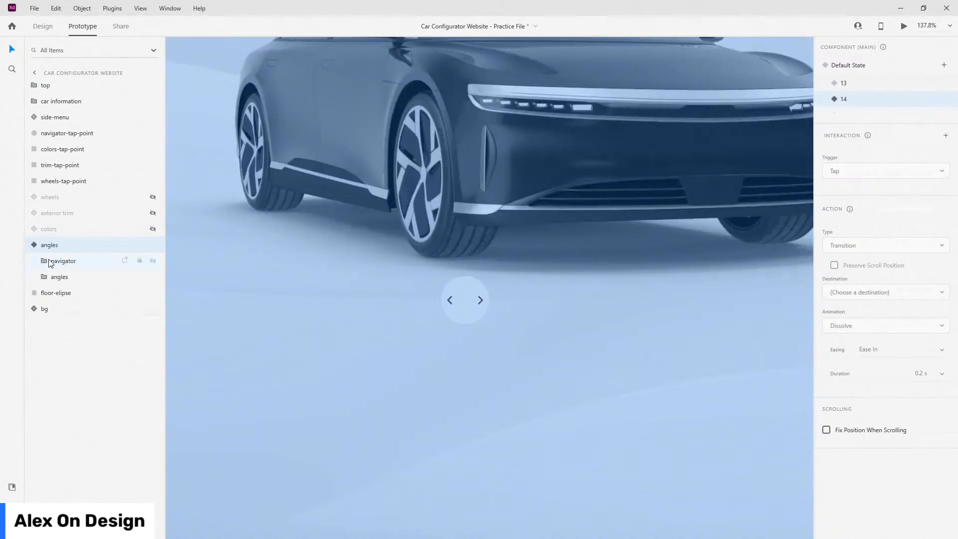
pyautogui.click(39, 261)
pyautogui.click(75, 277)
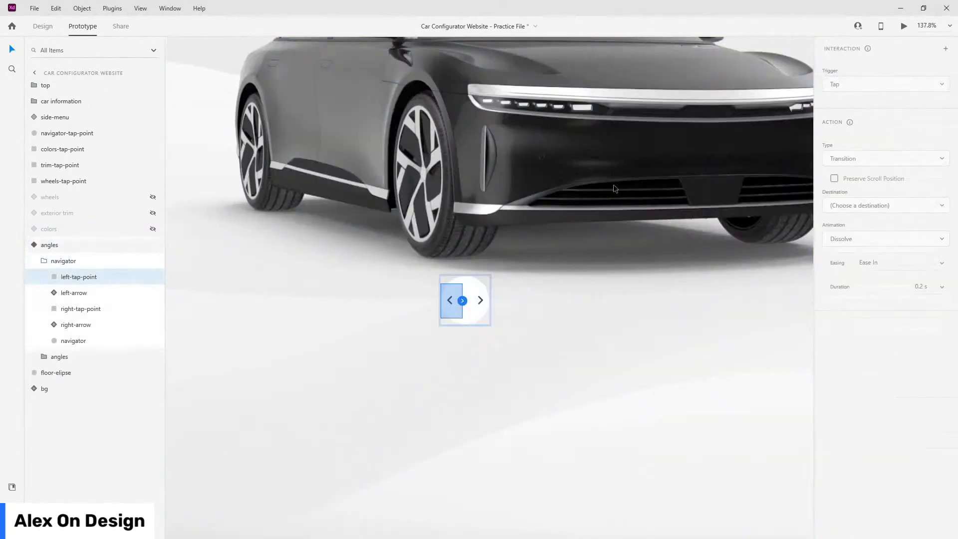
pyautogui.click(463, 302)
pyautogui.click(905, 192)
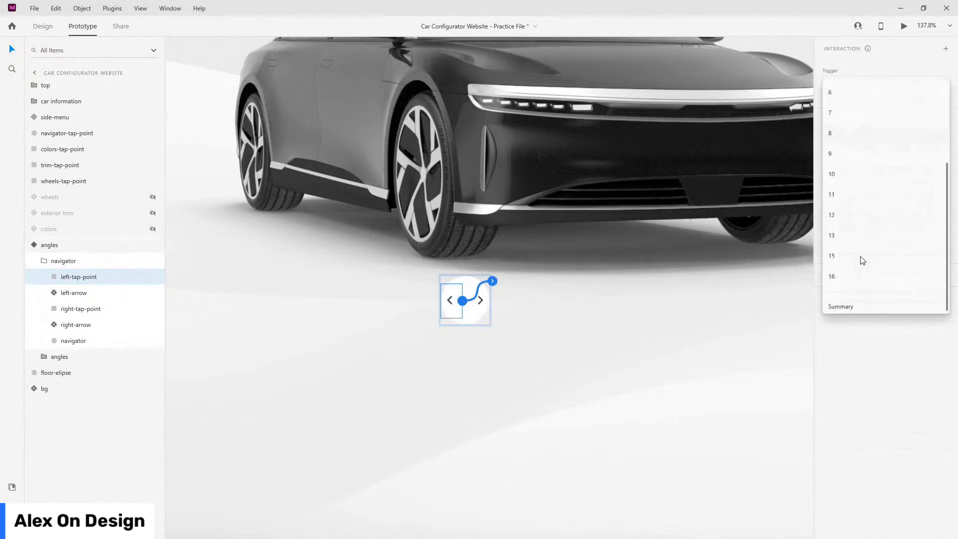
pyautogui.click(857, 235)
# - In state 14, link the navigator's right-tap-point to state 15 with a tap-triggered Auto-Animate interaction
pyautogui.click(80, 308)
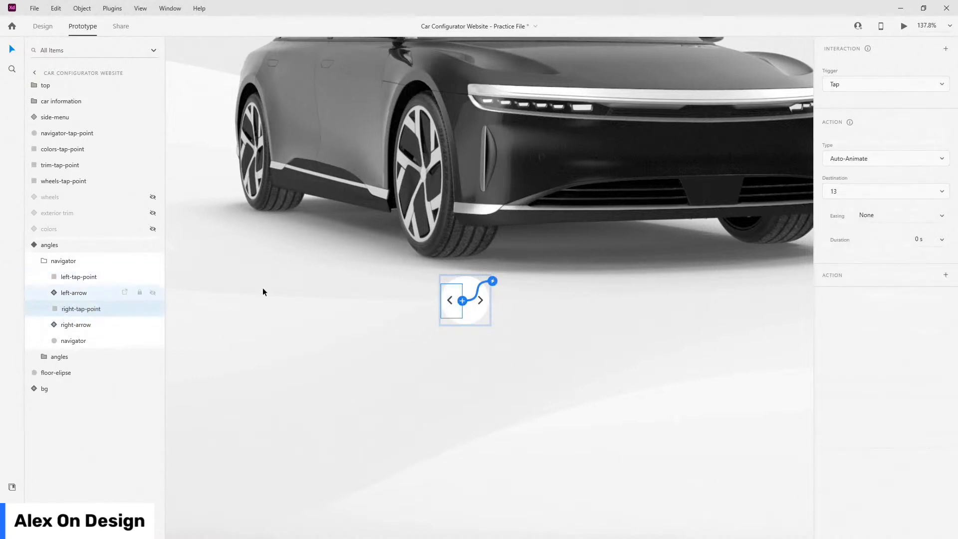
pyautogui.click(489, 300)
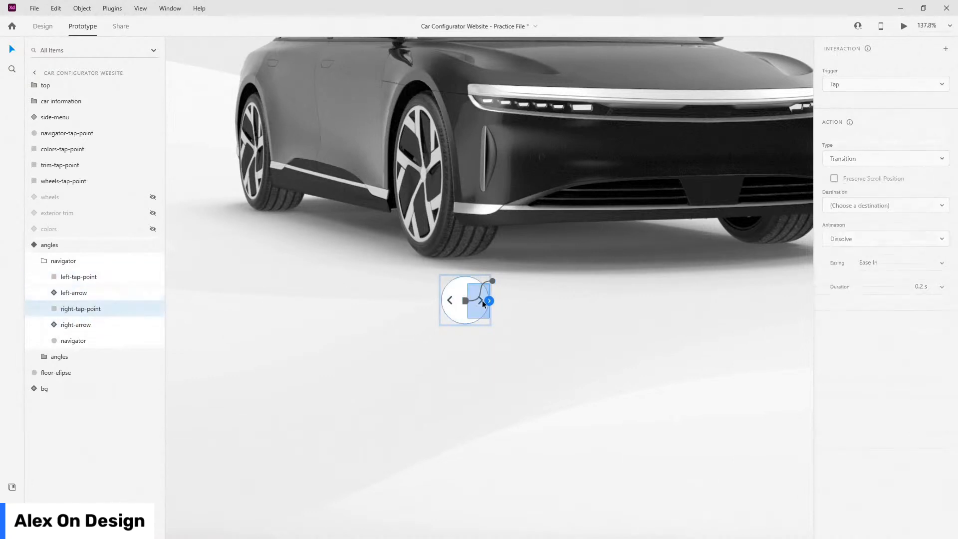
pyautogui.click(882, 198)
pyautogui.scroll(-5, 847, 294)
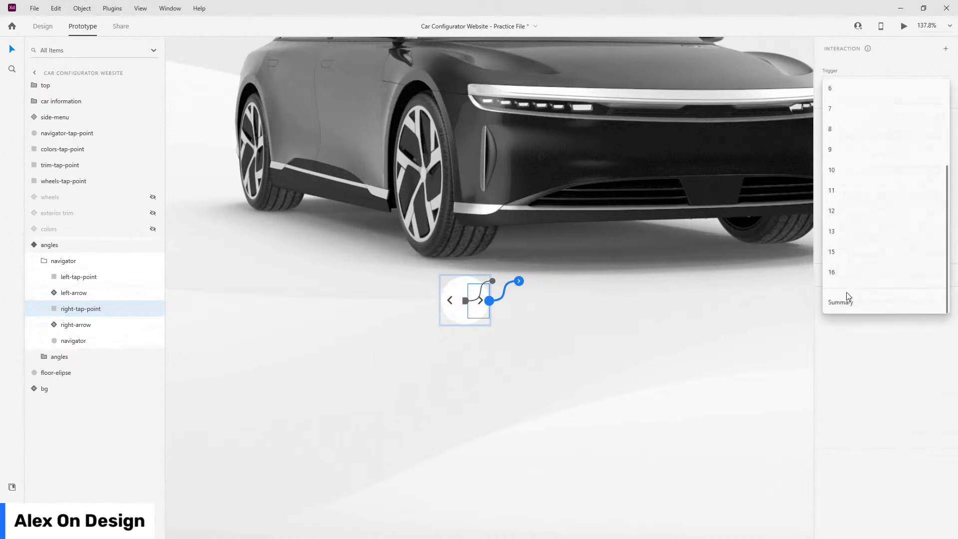
pyautogui.click(848, 259)
pyautogui.press('Escape')
pyautogui.press('Escape')
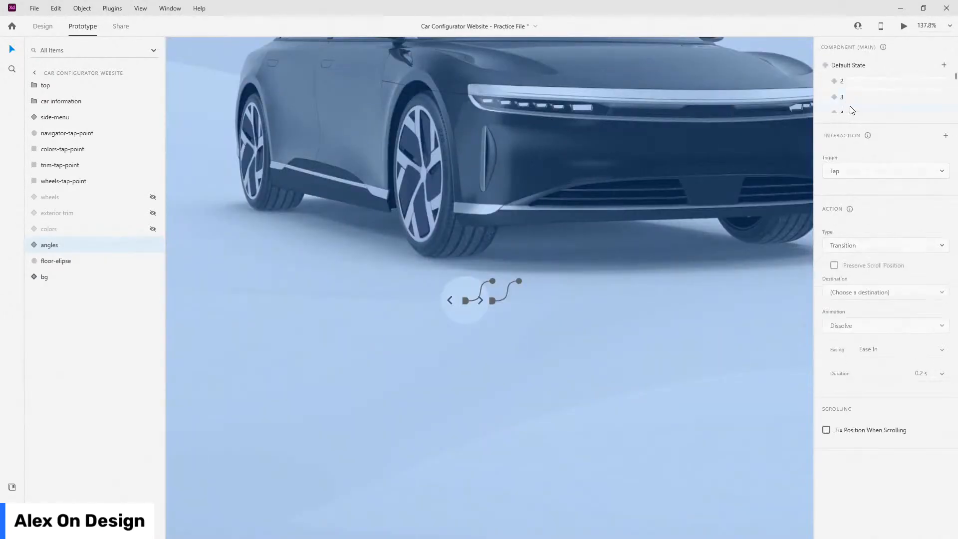
# - In state 15 of the angles component, link the navigator's left-tap-point to state 14 with a tap-triggered Auto-Animate interaction
pyautogui.scroll(-6, 853, 105)
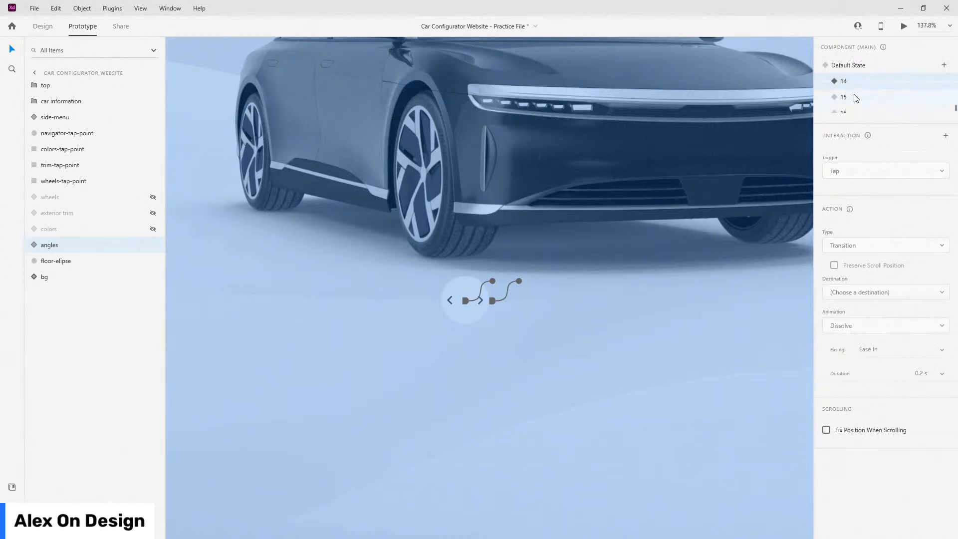
pyautogui.click(856, 98)
pyautogui.click(29, 245)
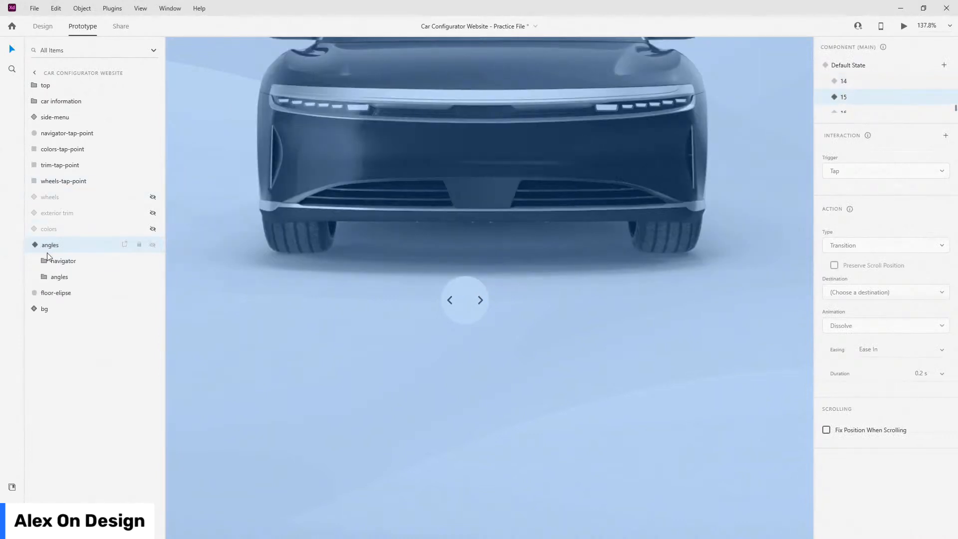
pyautogui.click(39, 260)
pyautogui.click(79, 276)
pyautogui.moveTo(489, 300); pyautogui.dragTo(468, 297)
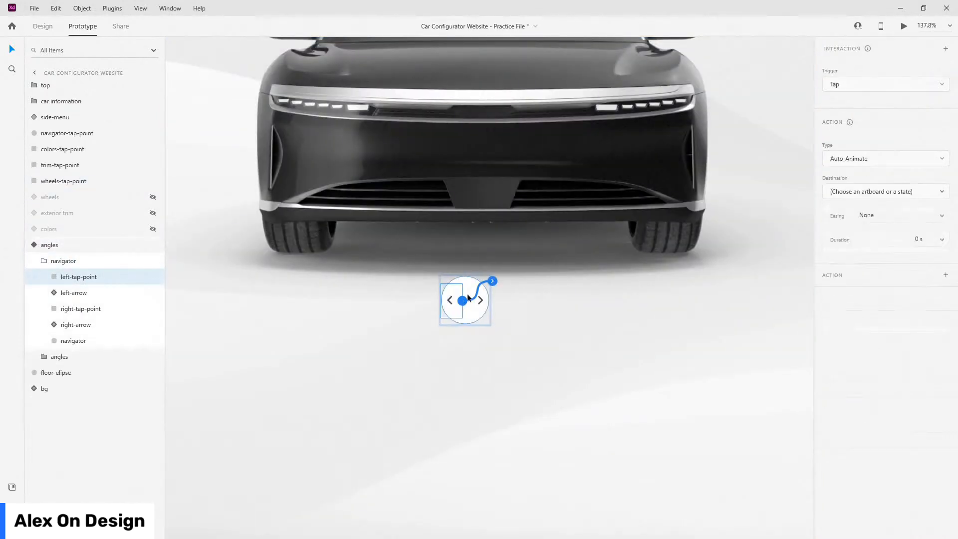
pyautogui.click(892, 191)
pyautogui.scroll(-3, 857, 224)
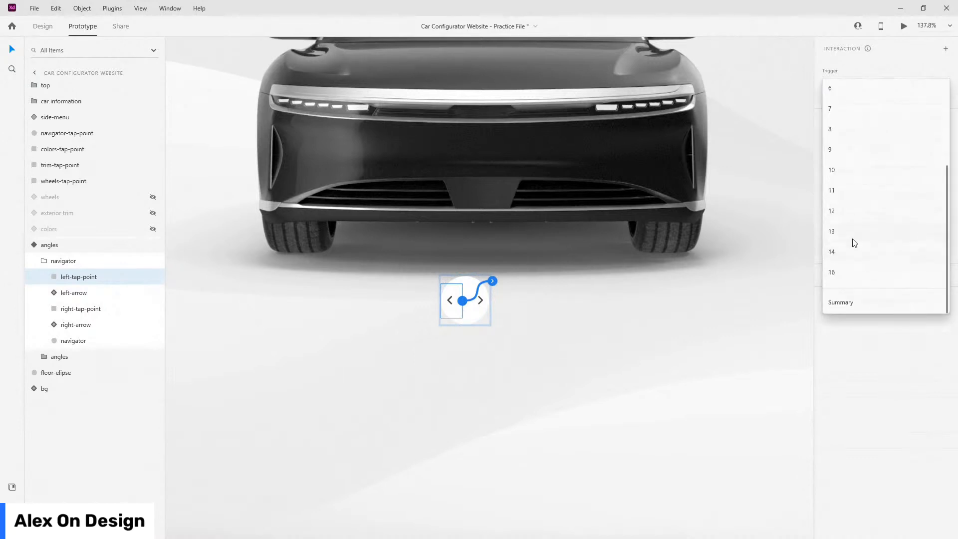
pyautogui.click(851, 253)
# - In state 15, link the navigator's right-tap-point to state 16 with a tap-triggered Auto-Animate interaction, then reselect the angles component
pyautogui.click(94, 309)
pyautogui.click(489, 301)
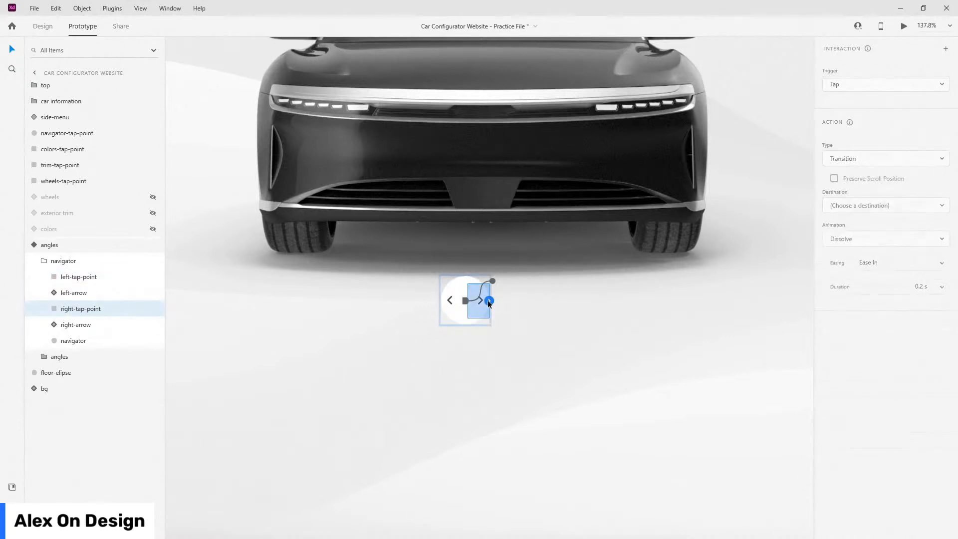
pyautogui.click(851, 192)
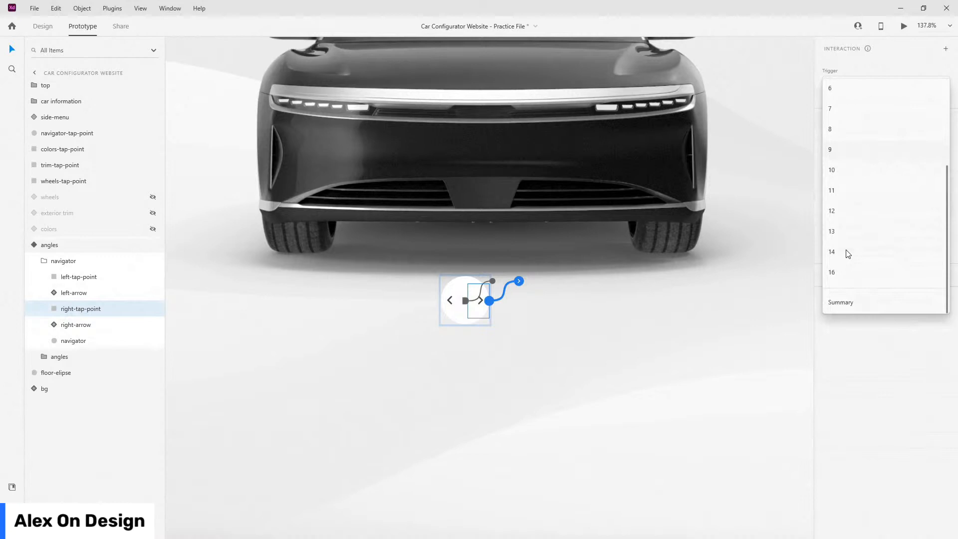
pyautogui.click(843, 278)
pyautogui.click(35, 246)
pyautogui.click(47, 247)
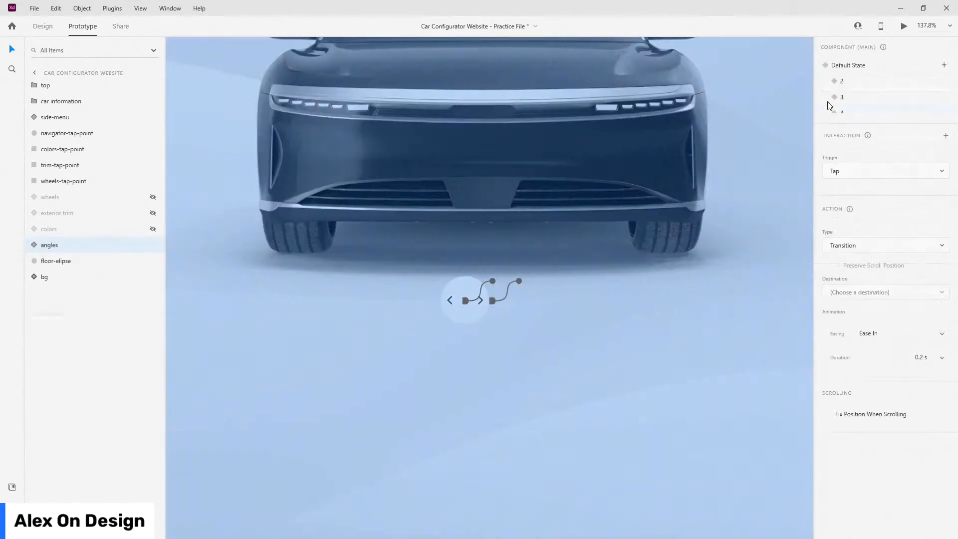
# - In state 16 of the angles component, link the navigator's left-tap-point to state 15 with a tap-triggered Auto-Animate interaction
pyautogui.scroll(-2, 864, 91)
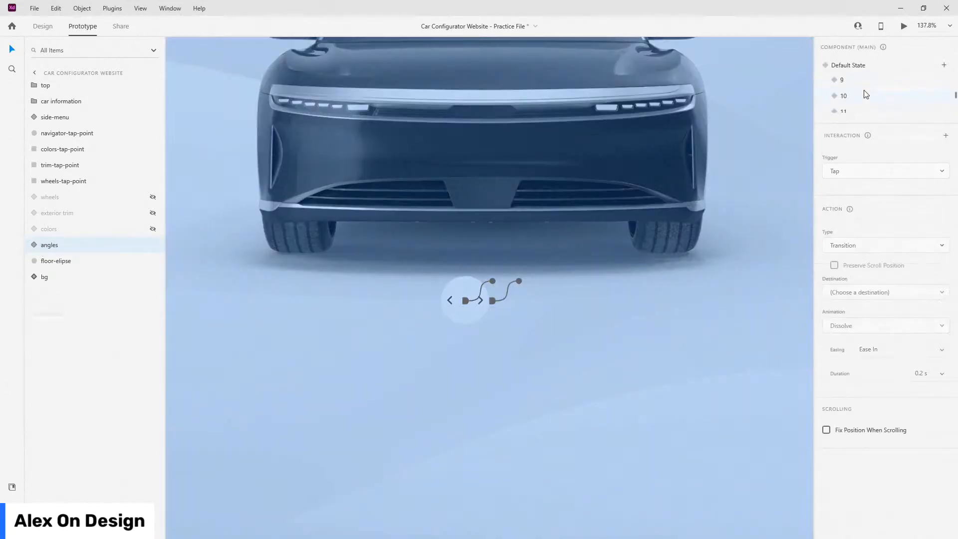
pyautogui.scroll(-5, 864, 91)
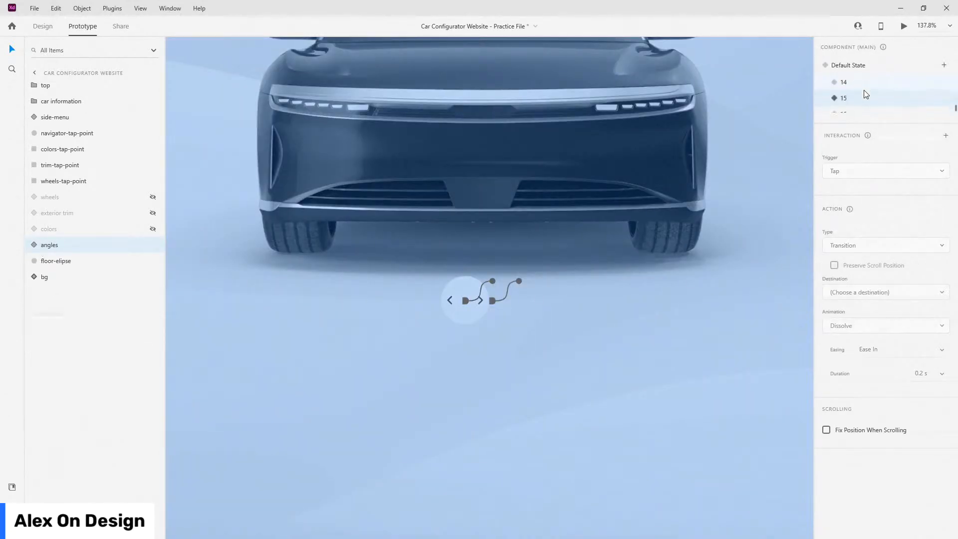
pyautogui.click(866, 106)
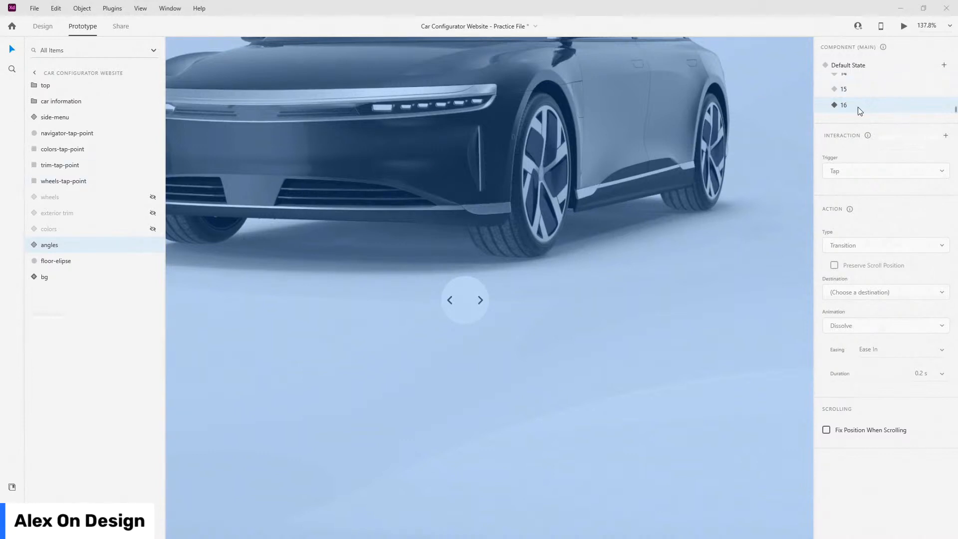
pyautogui.click(36, 246)
pyautogui.click(60, 266)
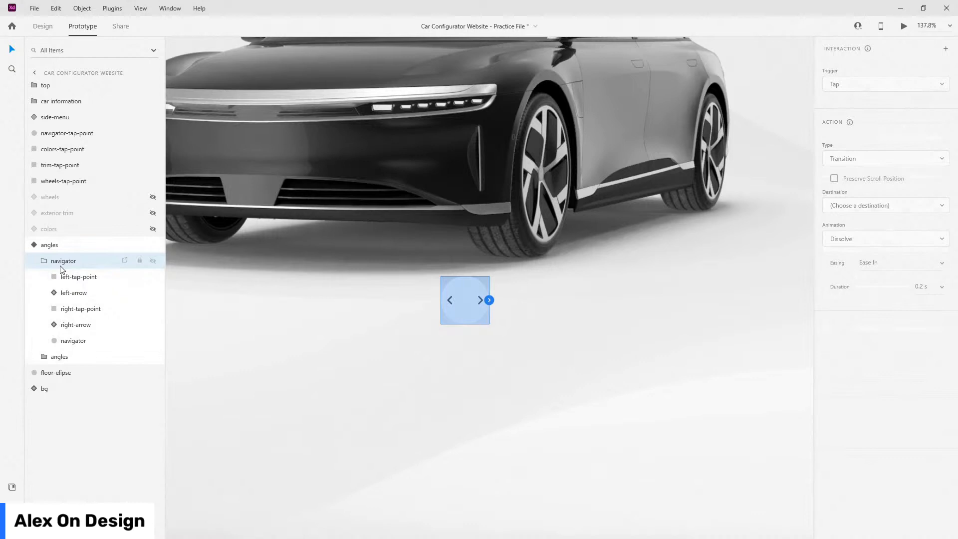
pyautogui.click(29, 244)
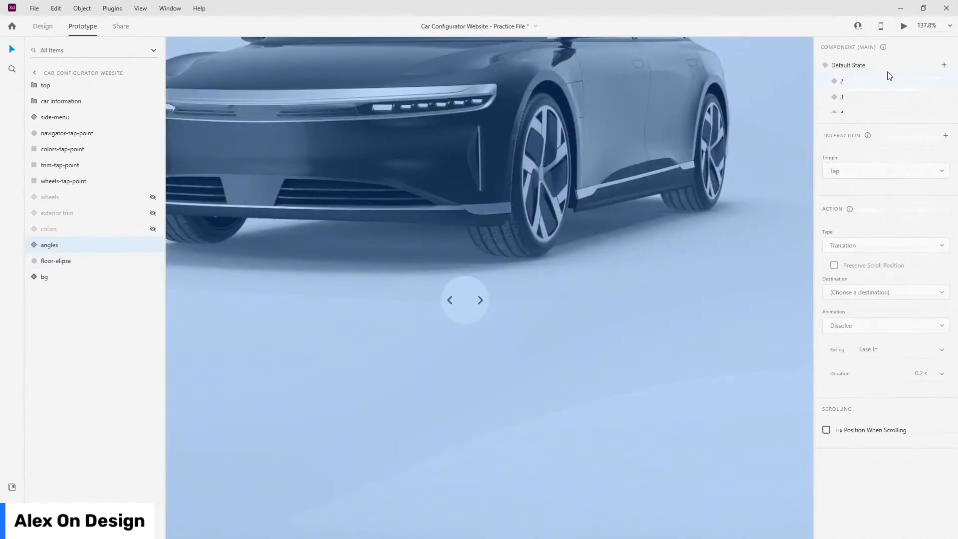
pyautogui.scroll(-4, 889, 80)
pyautogui.click(844, 104)
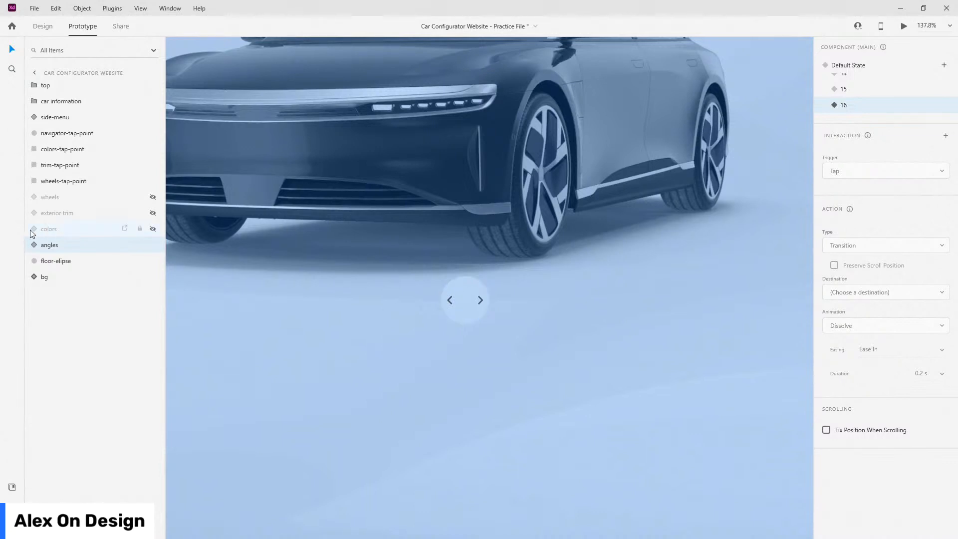
pyautogui.click(29, 244)
pyautogui.click(78, 277)
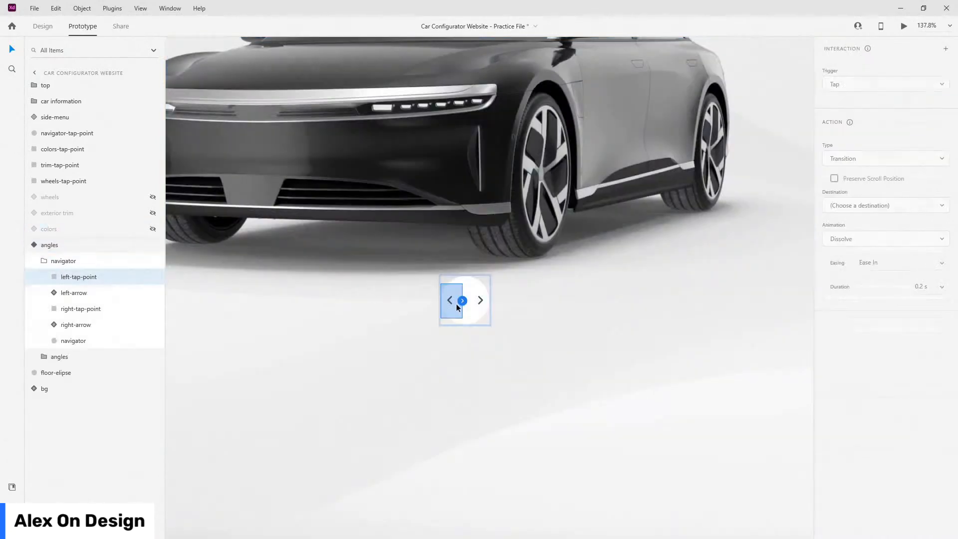
pyautogui.click(868, 208)
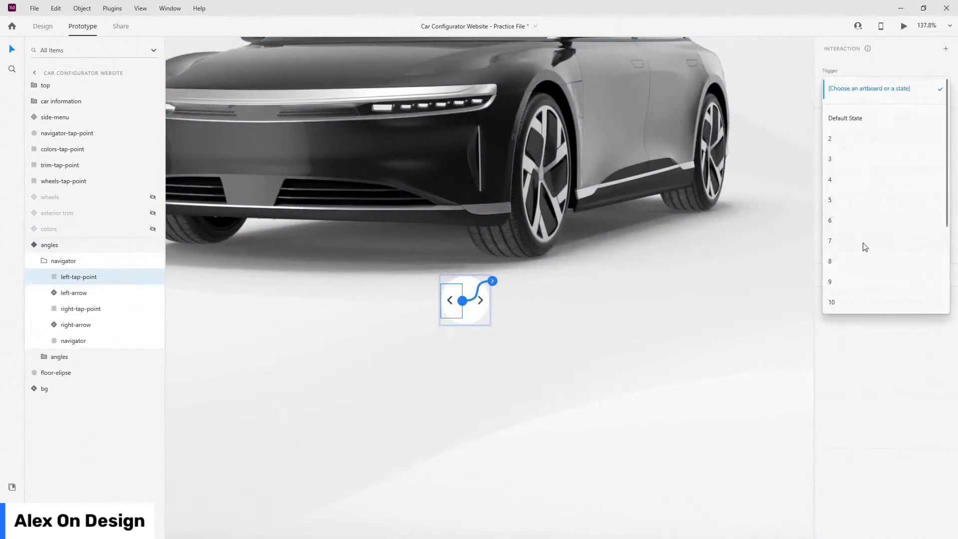
pyautogui.scroll(-3, 865, 245)
pyautogui.click(851, 272)
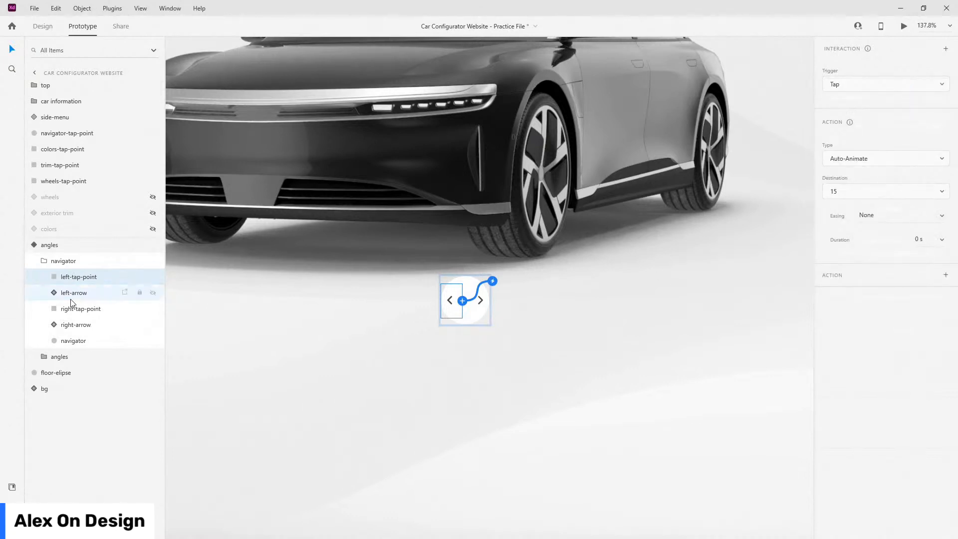
# - In state 16, link the navigator's right-tap-point to the Default State with a tap-triggered Auto-Animate interaction
pyautogui.click(121, 299)
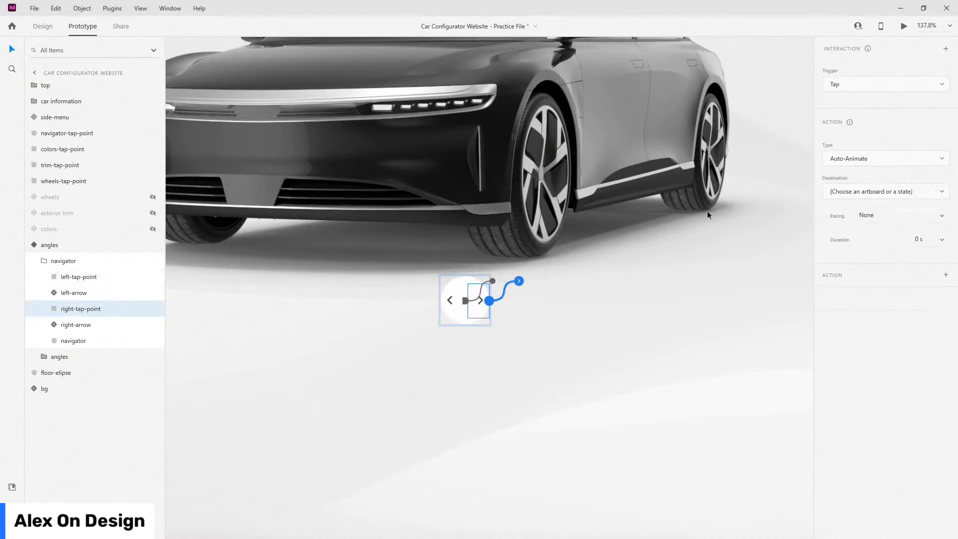
pyautogui.click(895, 196)
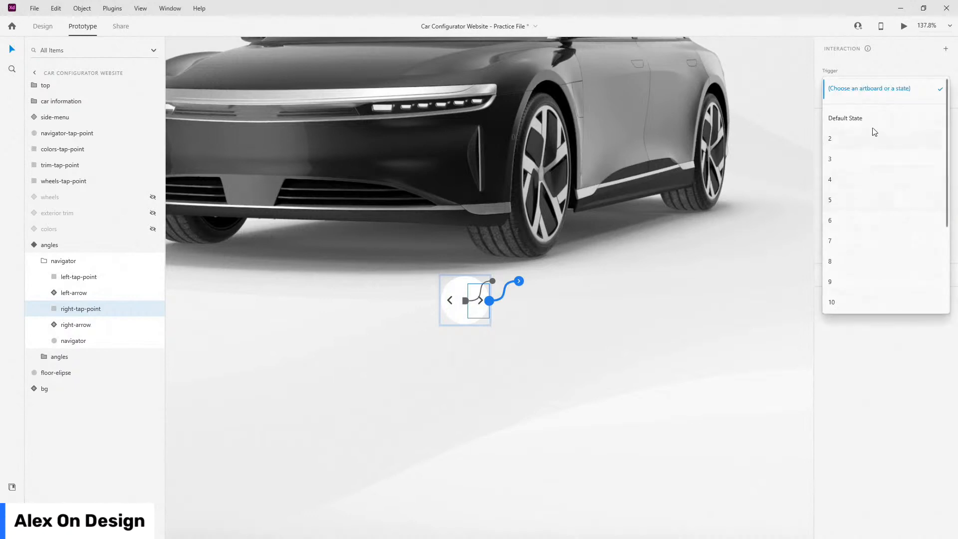
pyautogui.click(871, 120)
pyautogui.click(38, 245)
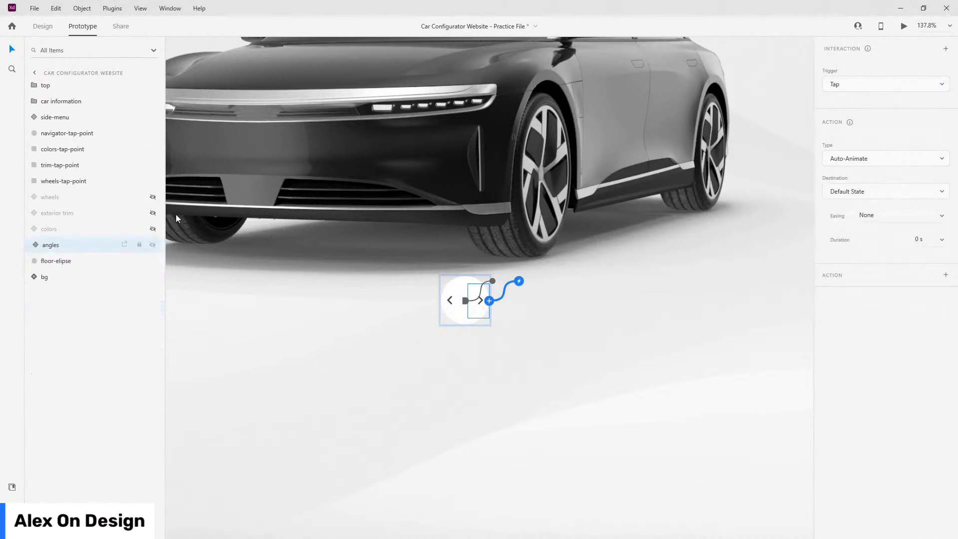
# - Check the destinations of the left-tap-point and right-tap-point in the angles component's Default State, then reselect the component
pyautogui.click(34, 244)
pyautogui.click(44, 261)
pyautogui.click(65, 277)
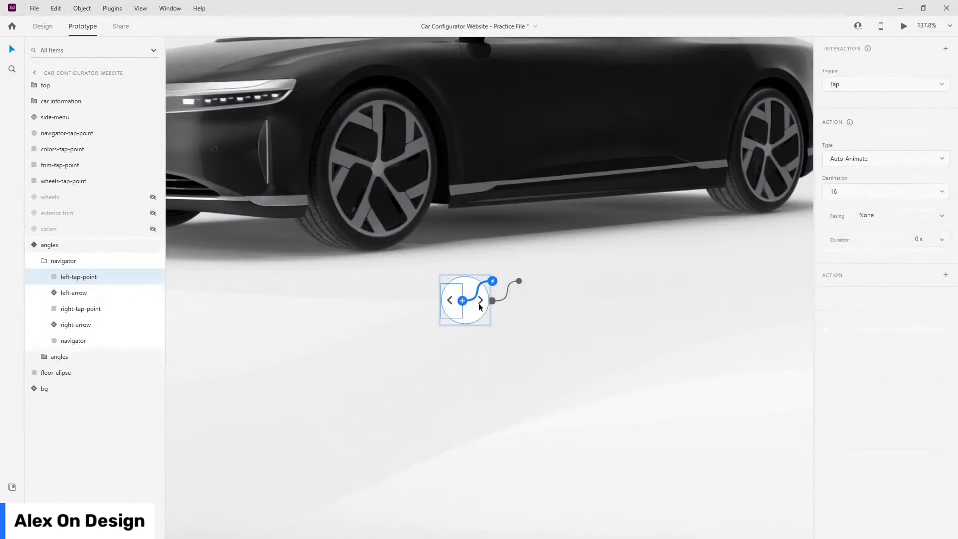
pyautogui.click(70, 309)
pyautogui.click(40, 260)
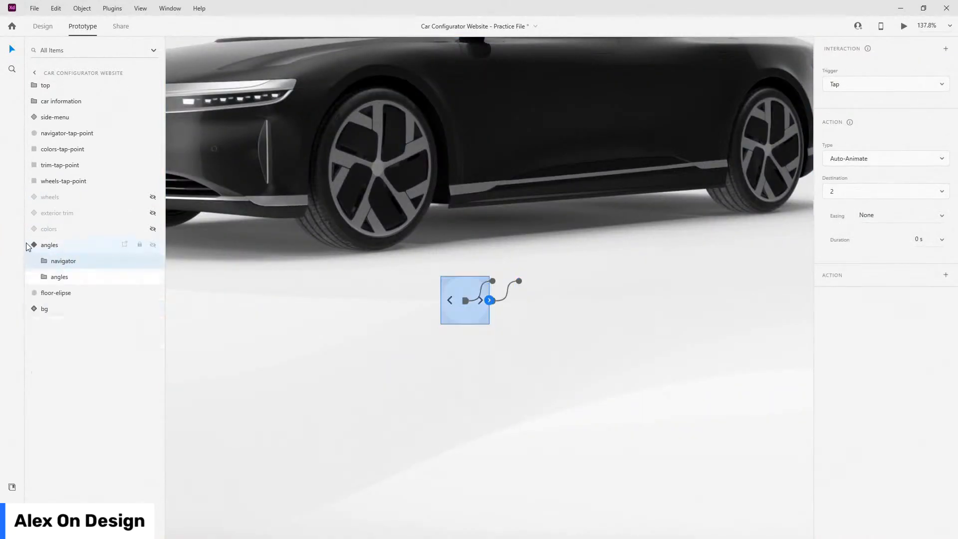
pyautogui.click(30, 244)
pyautogui.click(31, 244)
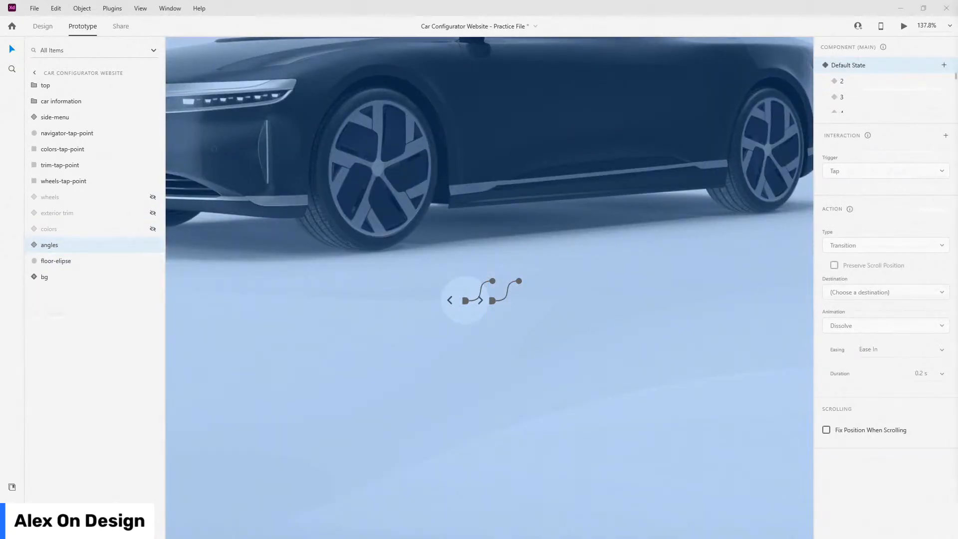
# - Preview the prototype and rotate the car through all its angles with the navigator's right arrow until it completes a full turn
pyautogui.hotkey('ctrl', 'Return')
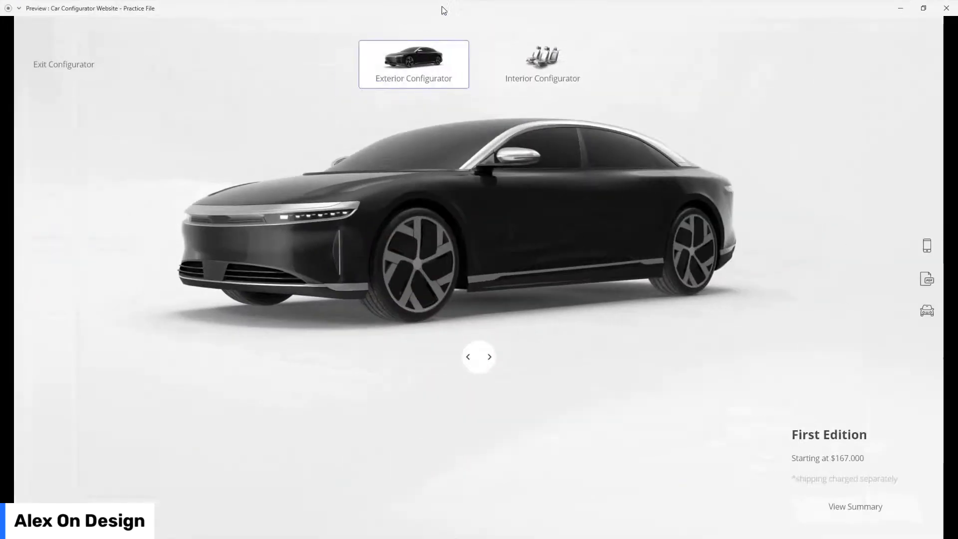
pyautogui.click(490, 357)
pyautogui.click(490, 357)
pyautogui.click(492, 357)
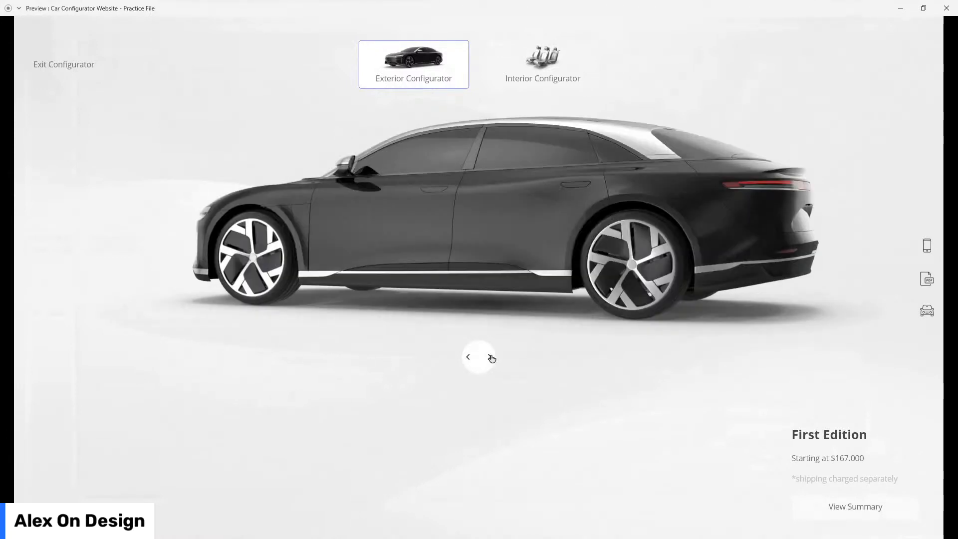
pyautogui.click(491, 357)
pyautogui.click(491, 357)
pyautogui.click(491, 358)
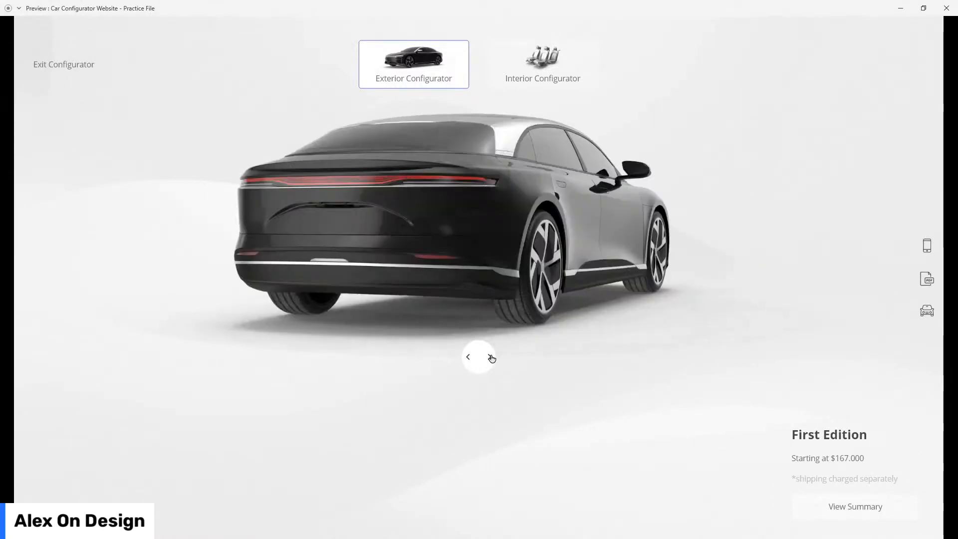
pyautogui.click(491, 358)
pyautogui.click(491, 357)
pyautogui.click(491, 357)
pyautogui.click(492, 358)
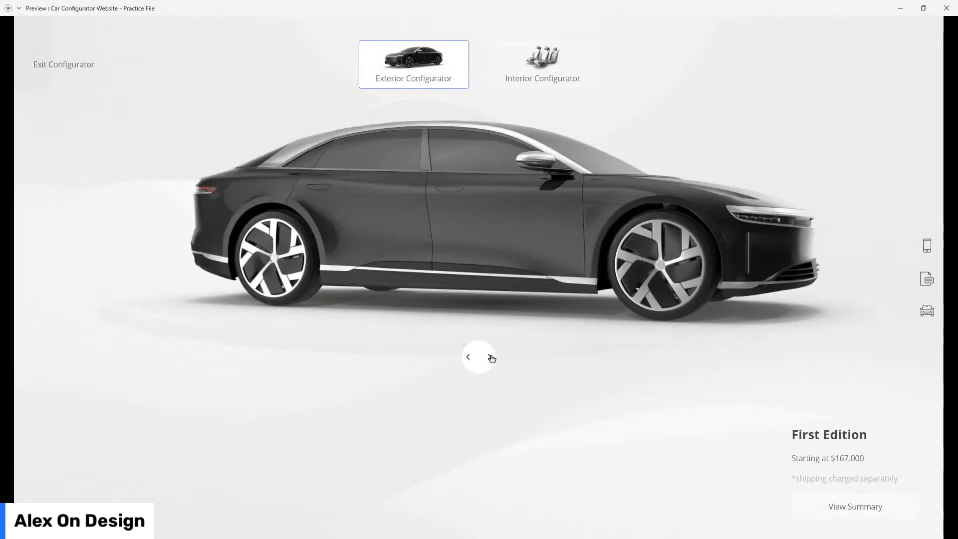
pyautogui.click(491, 357)
pyautogui.click(492, 357)
pyautogui.click(492, 357)
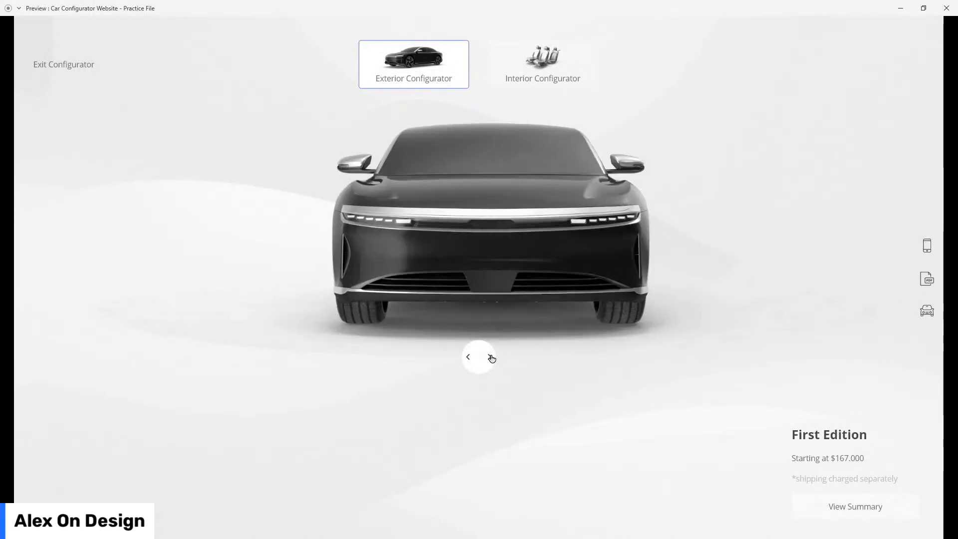
pyautogui.click(491, 357)
pyautogui.click(491, 357)
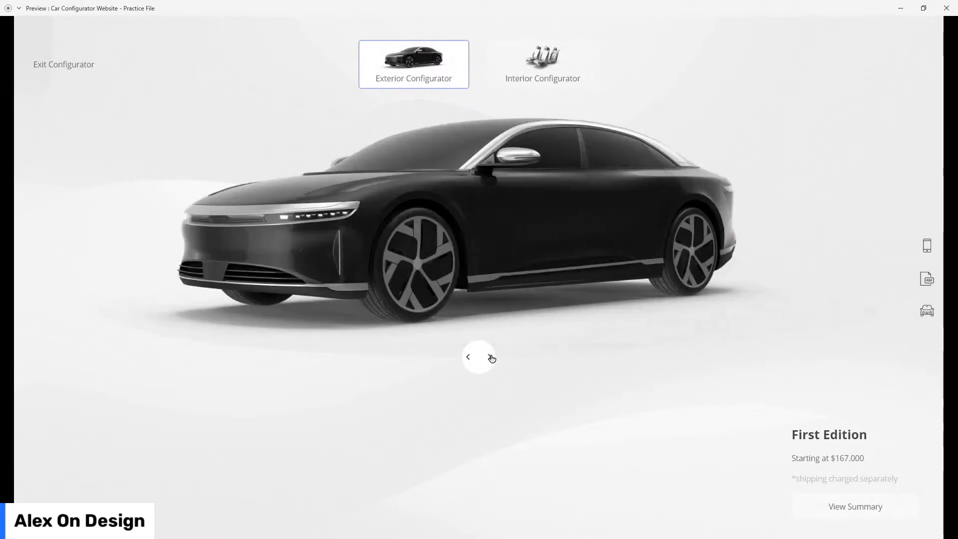
# - Test the navigator's left arrow in the preview, then rotate the car back around to its starting angle with the right arrow
pyautogui.click(468, 358)
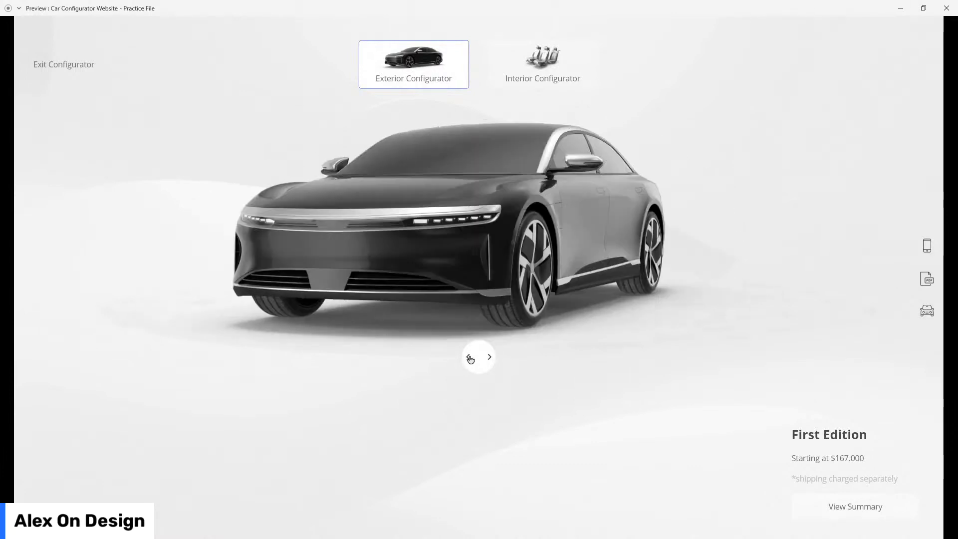
pyautogui.click(489, 357)
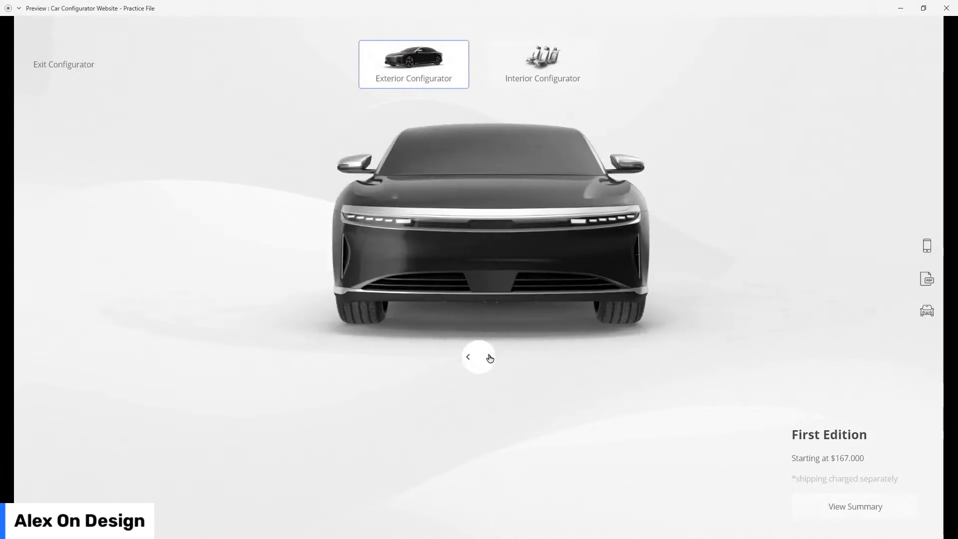
pyautogui.click(489, 357)
pyautogui.click(489, 357)
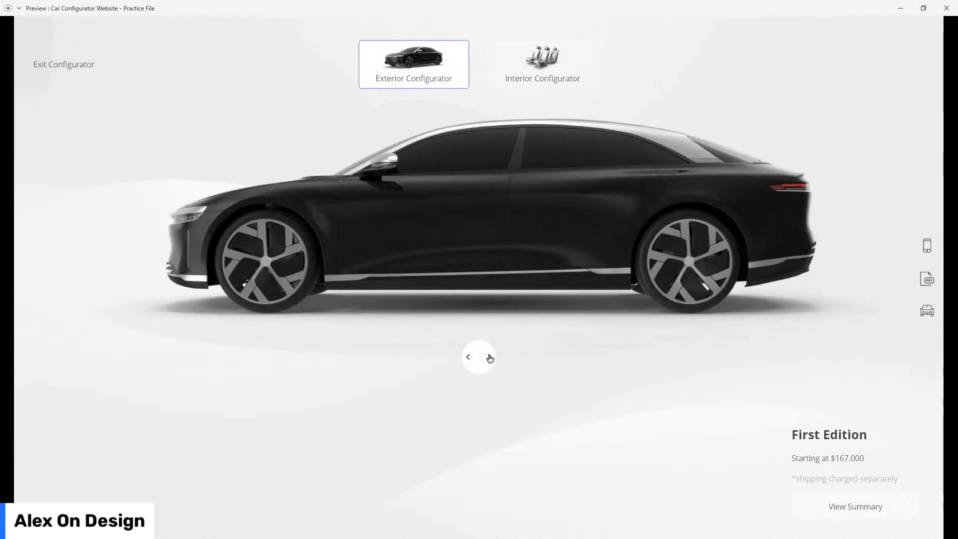
pyautogui.click(490, 357)
pyautogui.click(489, 357)
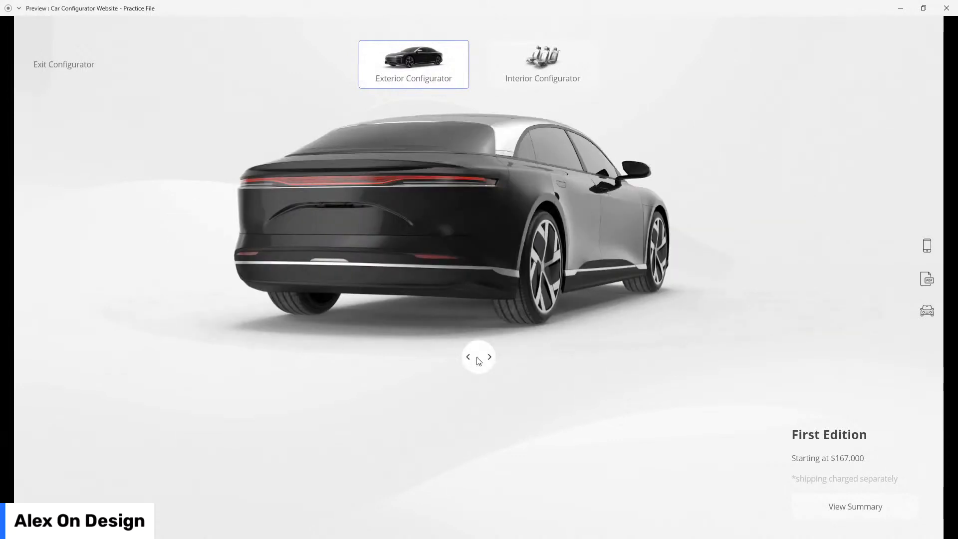
pyautogui.click(488, 358)
pyautogui.click(488, 358)
pyautogui.click(488, 358)
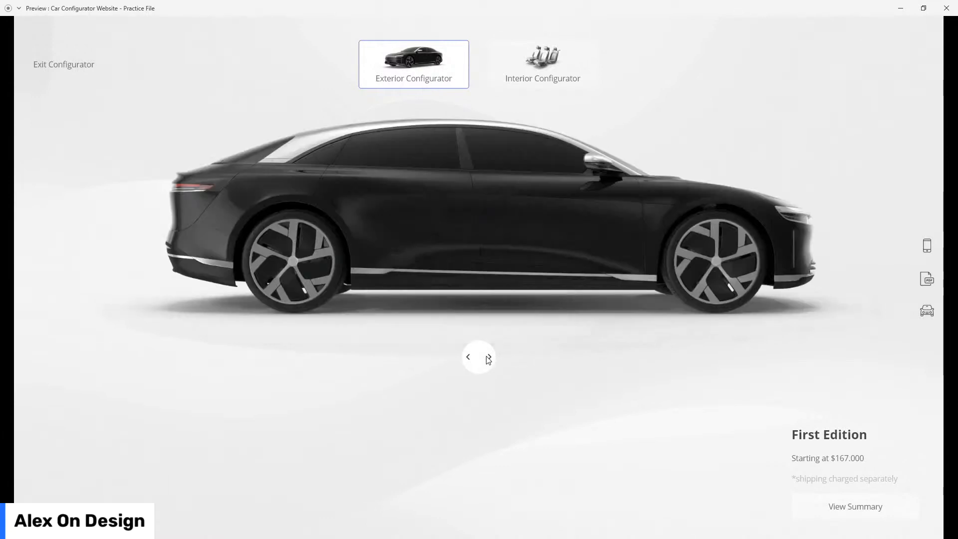
pyautogui.click(488, 358)
pyautogui.click(488, 358)
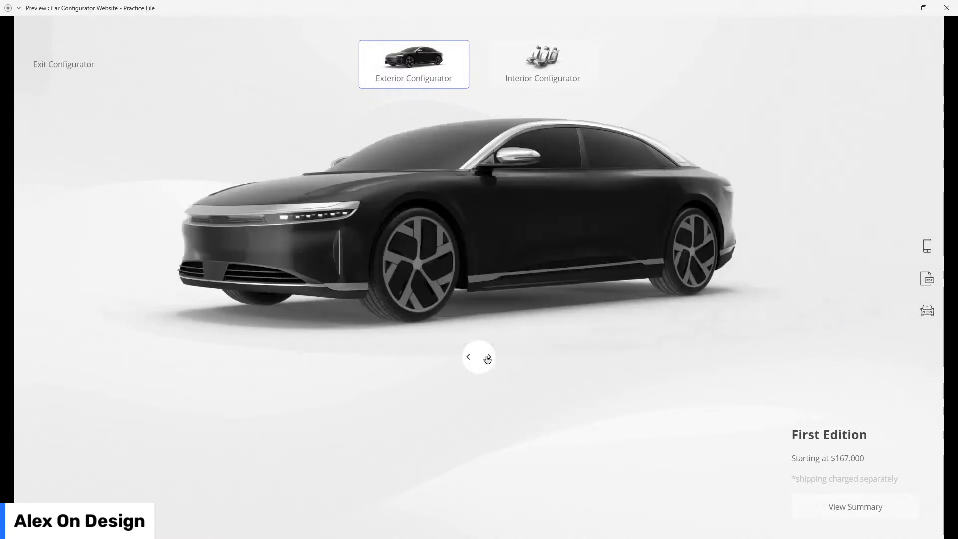
# - Close the prototype preview and return to Design mode on the Car Configurator Website artboard
pyautogui.click(935, 6)
pyautogui.hotkey('ctrl', '1')
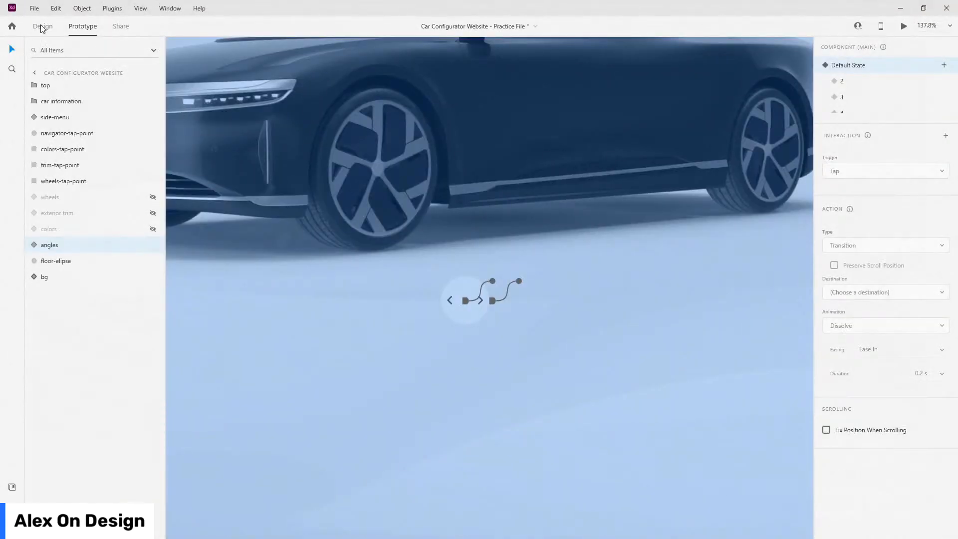
pyautogui.scroll(-5, 633, 269)
pyautogui.scroll(-2, 633, 273)
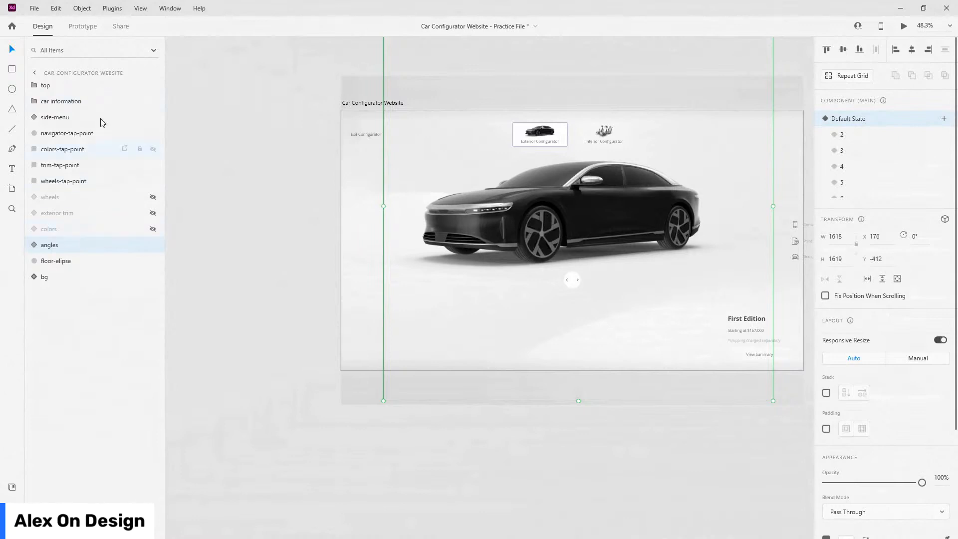
# - Inspect the placement of the navigator, colors, trim and wheels tap-point layers on the artboard one after another
pyautogui.click(72, 133)
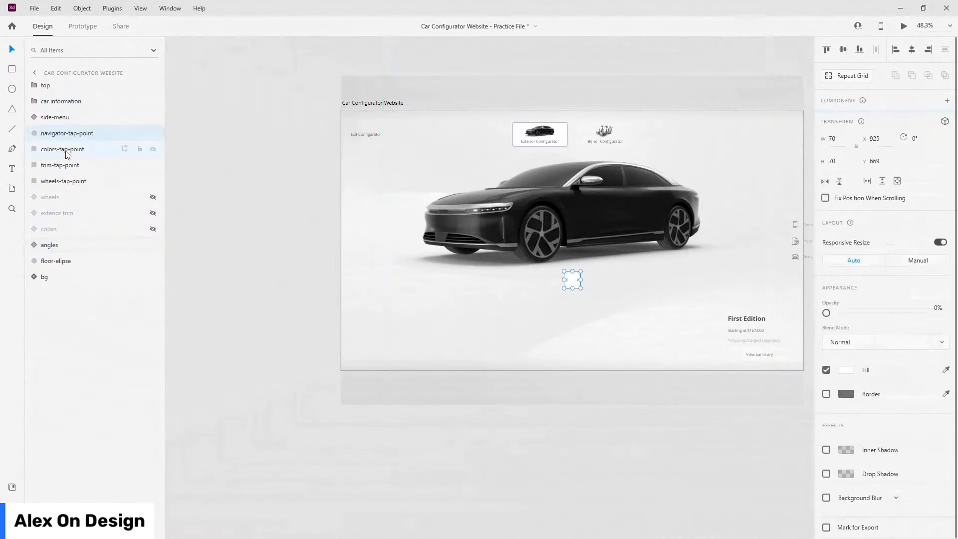
pyautogui.click(68, 149)
pyautogui.click(69, 166)
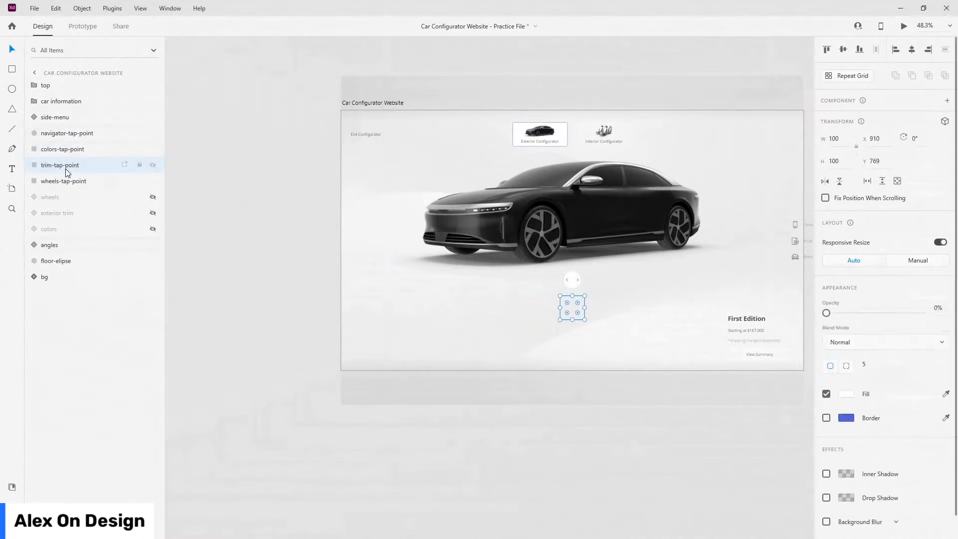
pyautogui.click(66, 181)
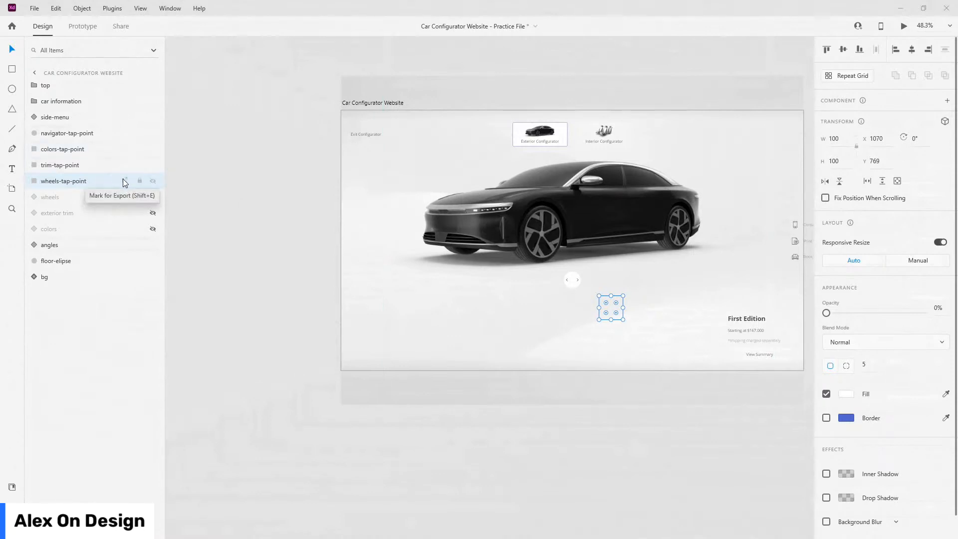
# - Unhide the colors, exterior trim and wheels components on the artboard
pyautogui.click(153, 229)
pyautogui.click(153, 212)
pyautogui.click(152, 197)
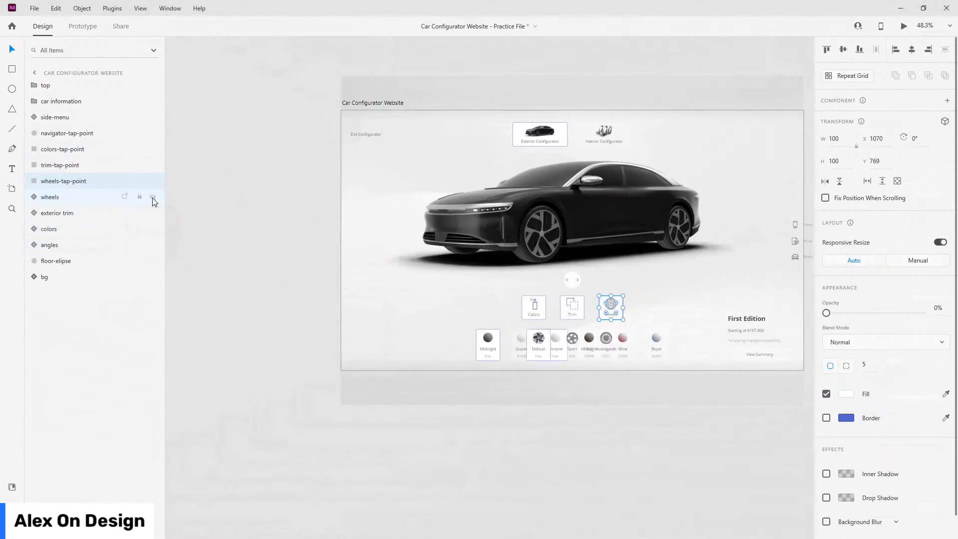
# - Create a component named "car configurator" from the layers navigator-tap-point through angles
pyautogui.click(79, 133)
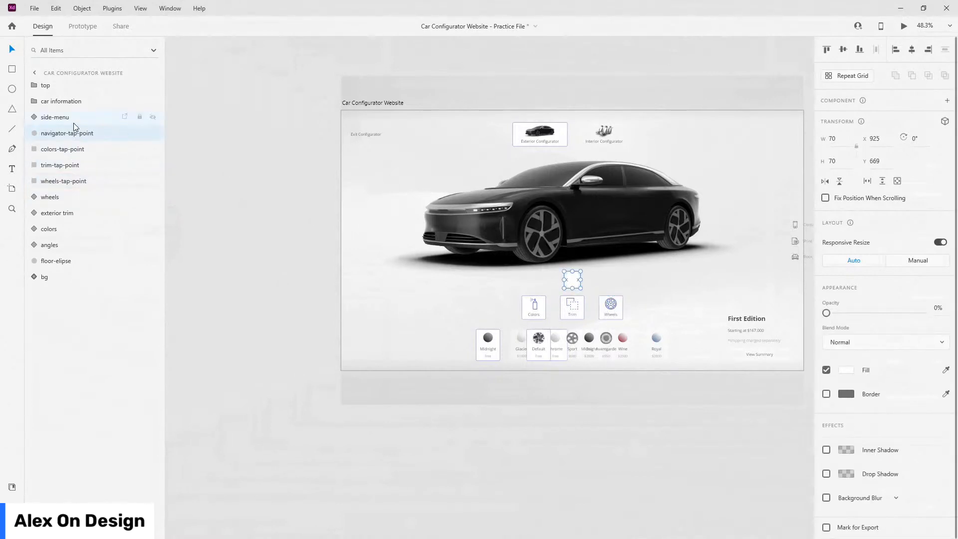
pyautogui.keyDown('shift'); pyautogui.click(70, 245); pyautogui.keyUp('shift')
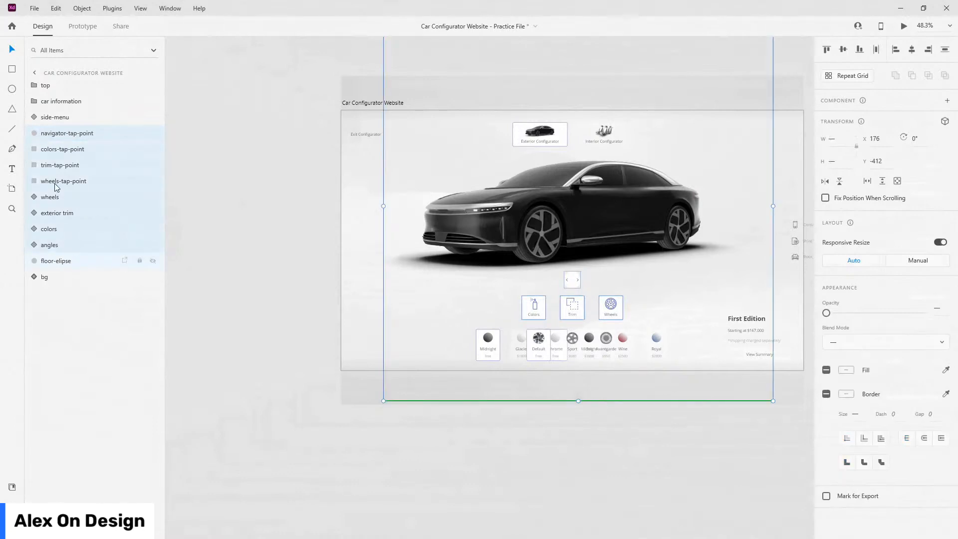
pyautogui.hotkey('ctrl', 'g')
pyautogui.doubleClick(54, 133)
pyautogui.write('ca')
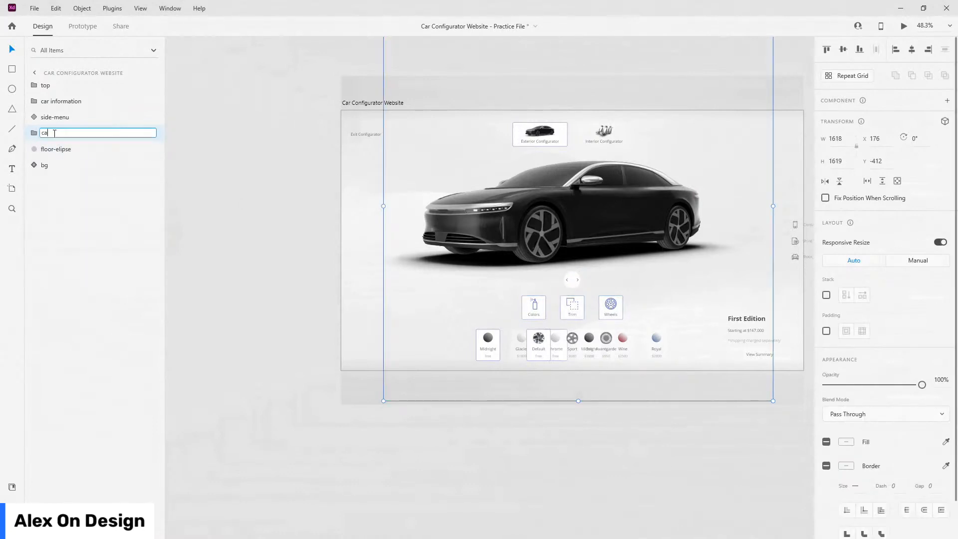
pyautogui.write('r configurator')
pyautogui.press('Return')
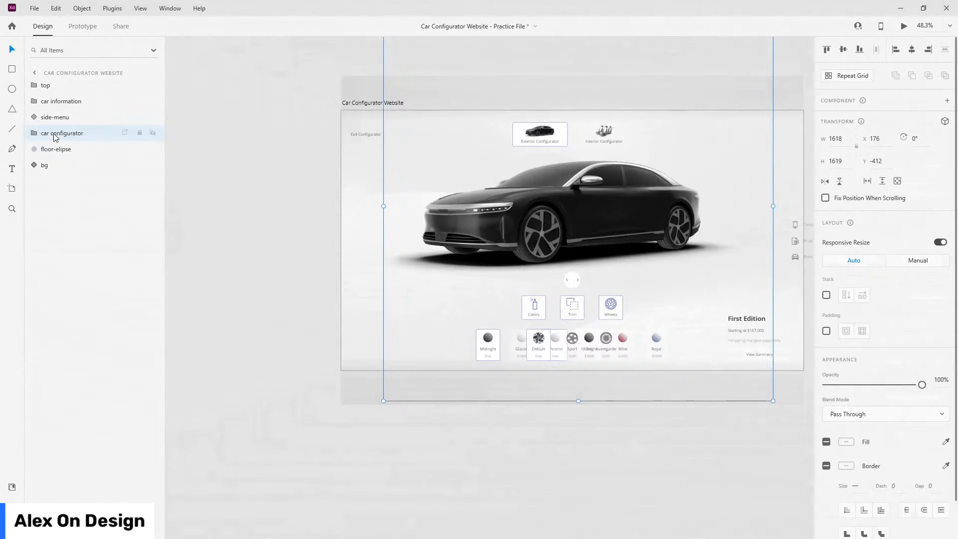
pyautogui.hotkey('ctrl', 'k')
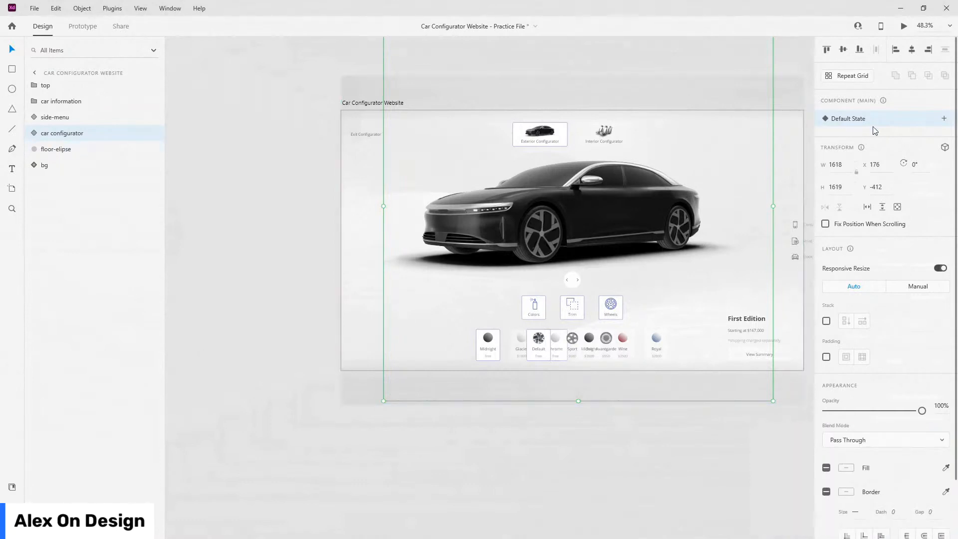
# - Set the opacity of selector-bg in the wheels component's wheels-selector group to 30%
pyautogui.click(34, 133)
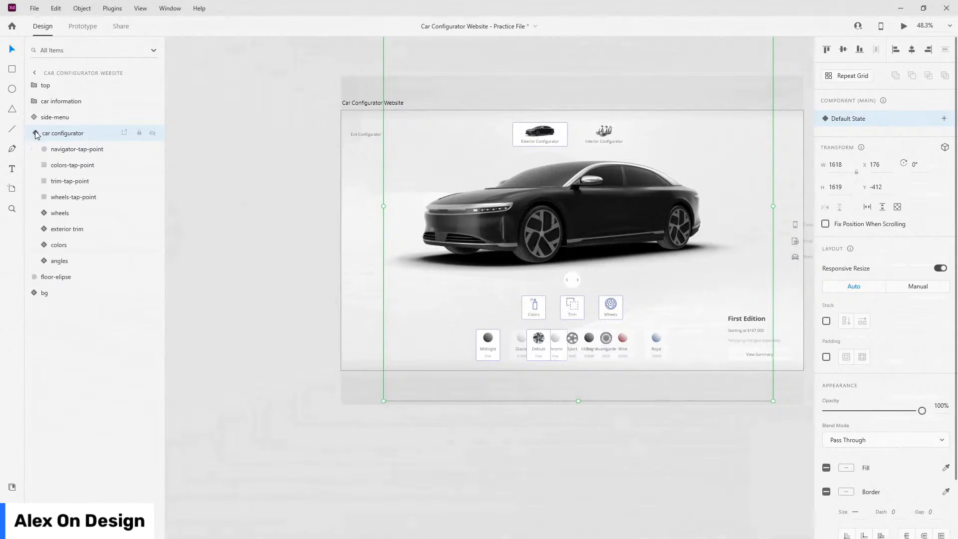
pyautogui.scroll(4, 659, 334)
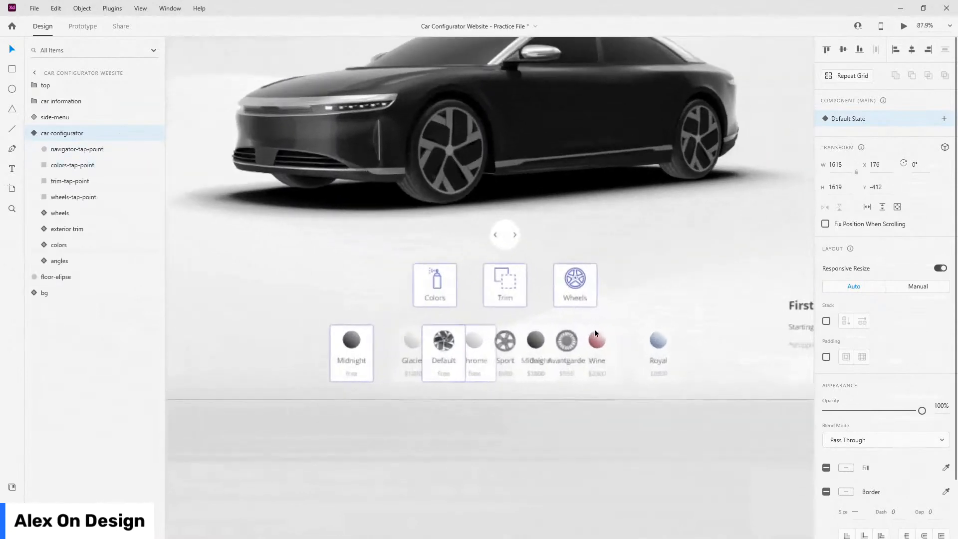
pyautogui.click(55, 215)
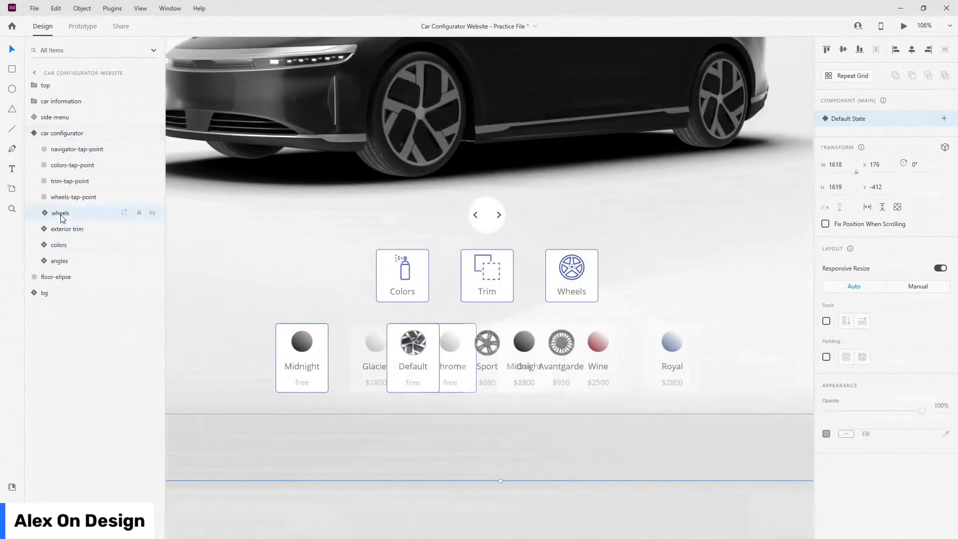
pyautogui.click(43, 213)
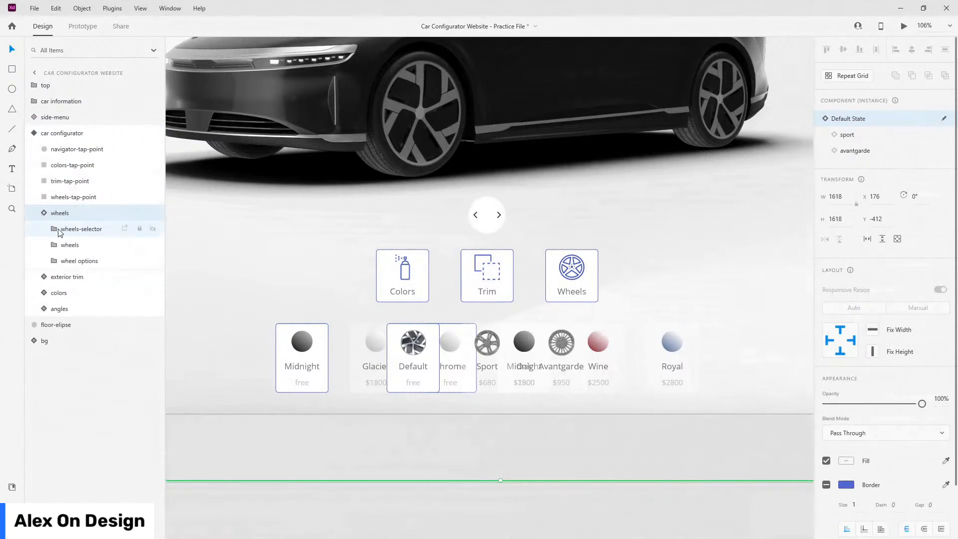
pyautogui.click(86, 234)
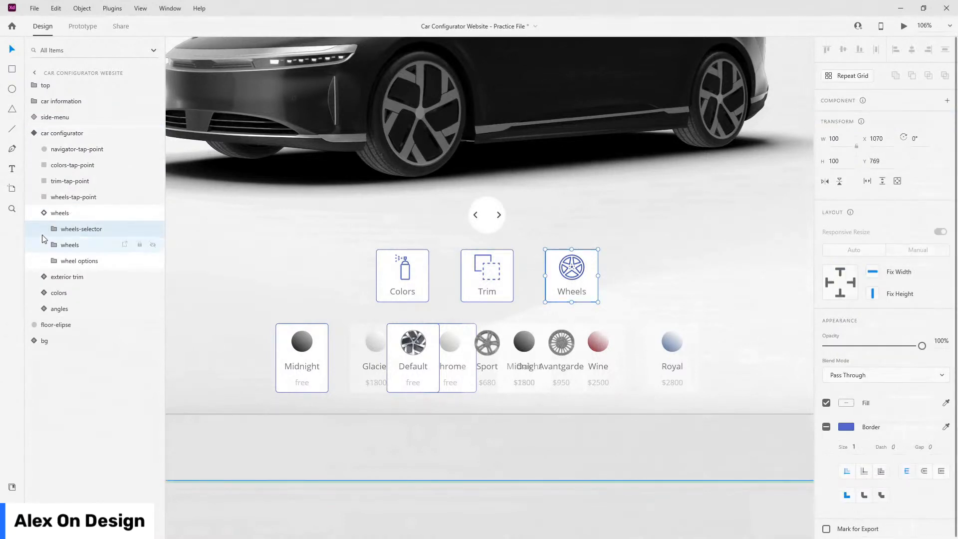
pyautogui.click(56, 233)
pyautogui.click(90, 277)
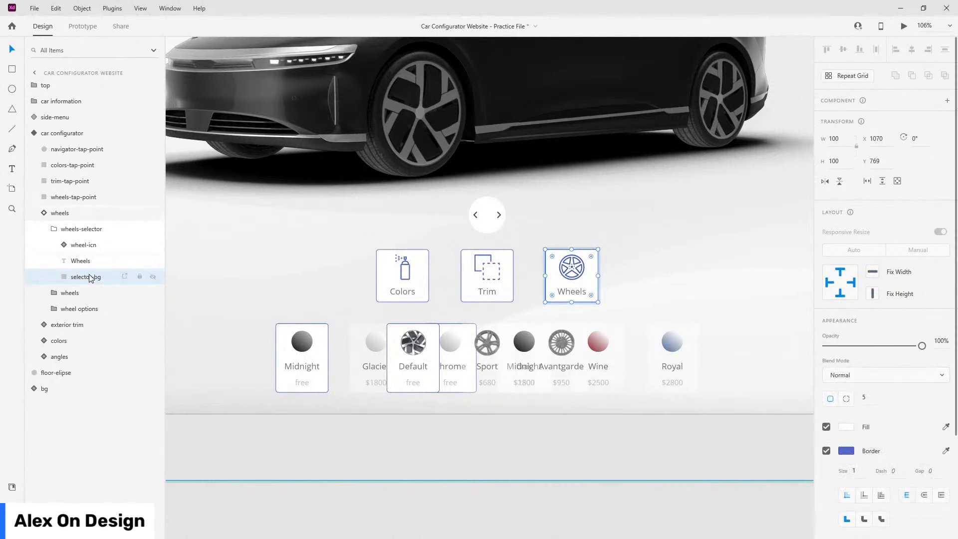
pyautogui.press('3')
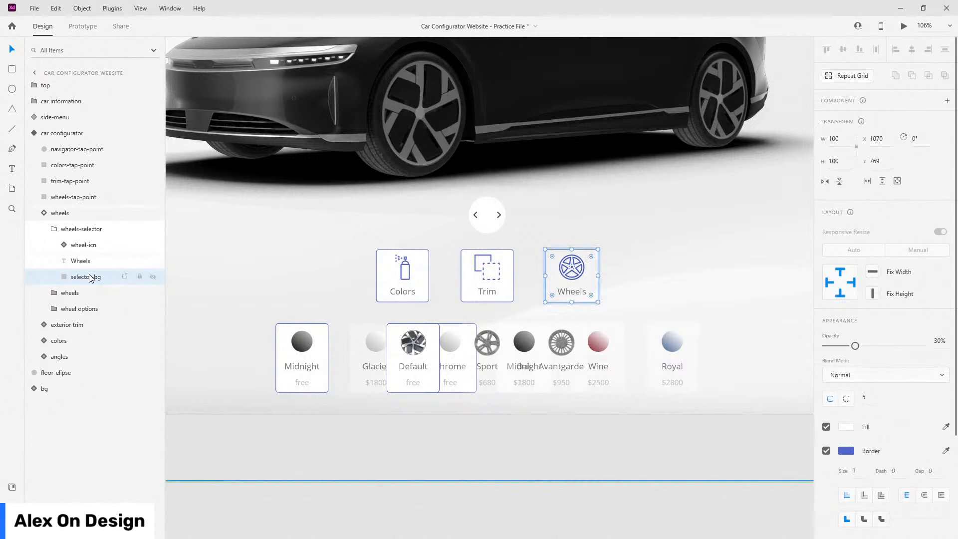
# - Remove the border from selector-bg in the wheels-selector group, then collapse the wheels component's layers
pyautogui.click(53, 228)
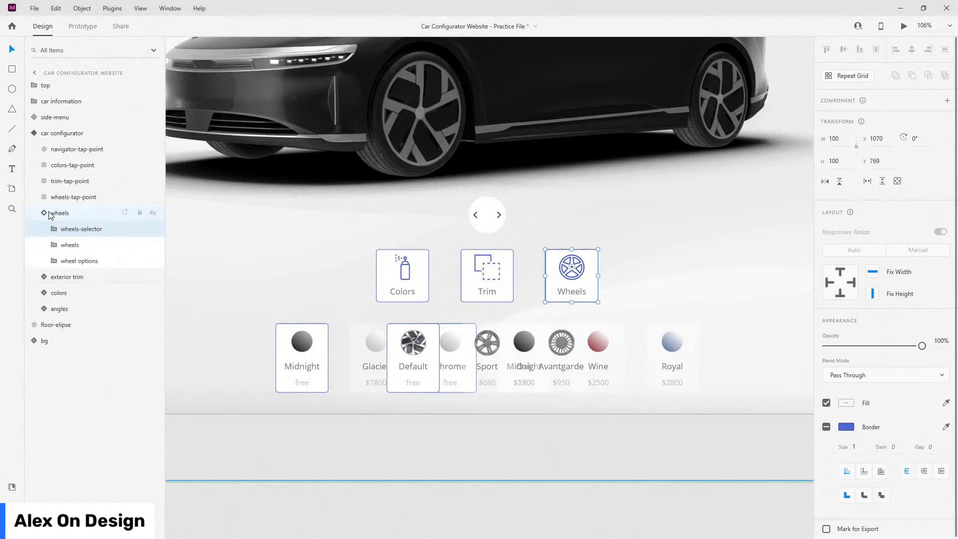
pyautogui.click(54, 231)
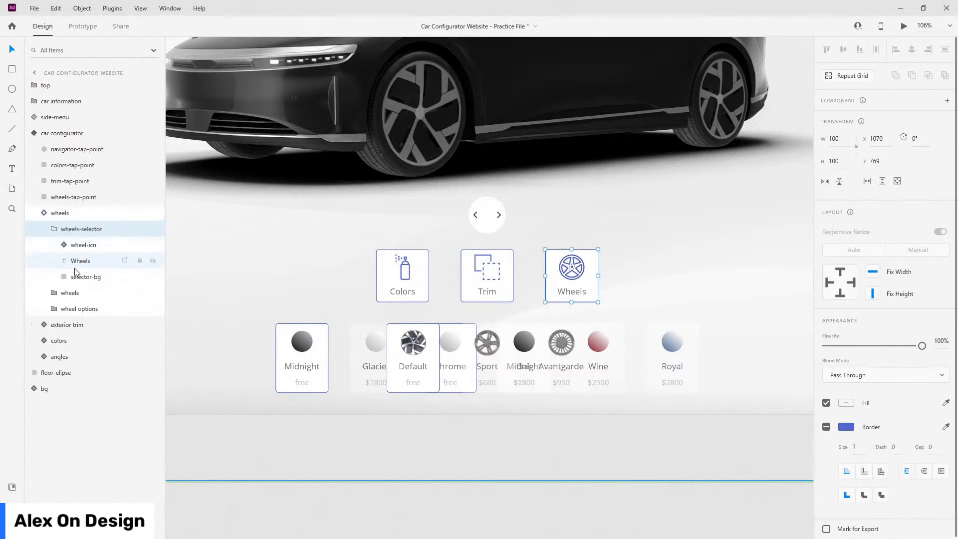
pyautogui.click(76, 276)
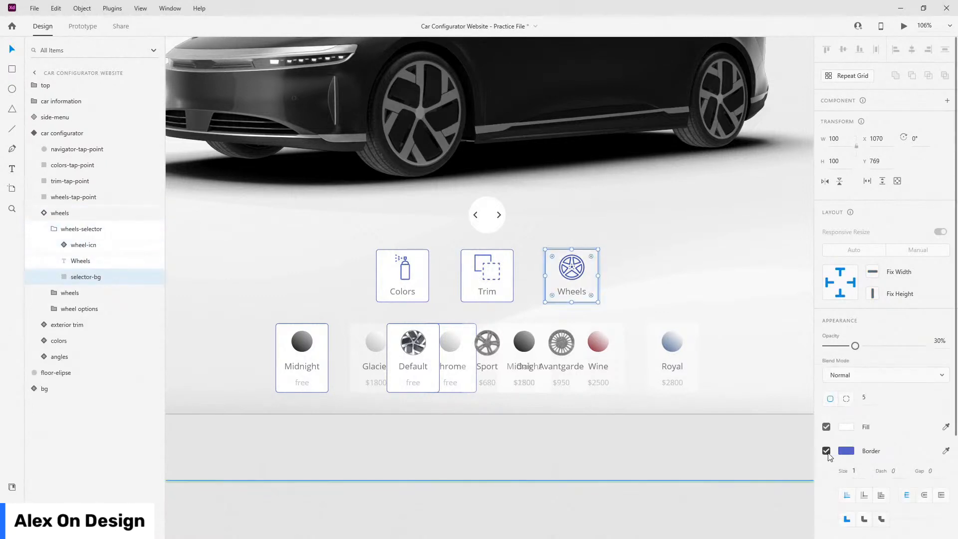
pyautogui.click(826, 451)
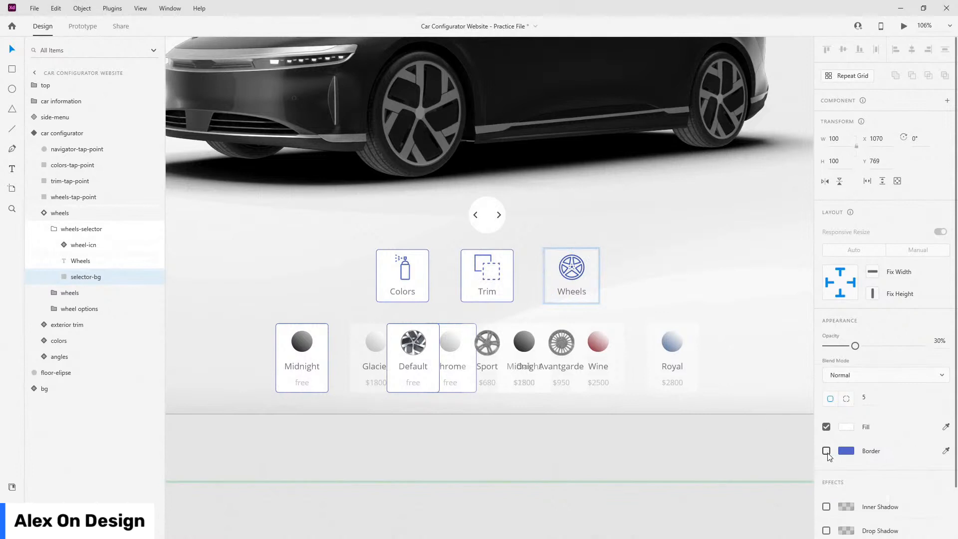
pyautogui.click(59, 232)
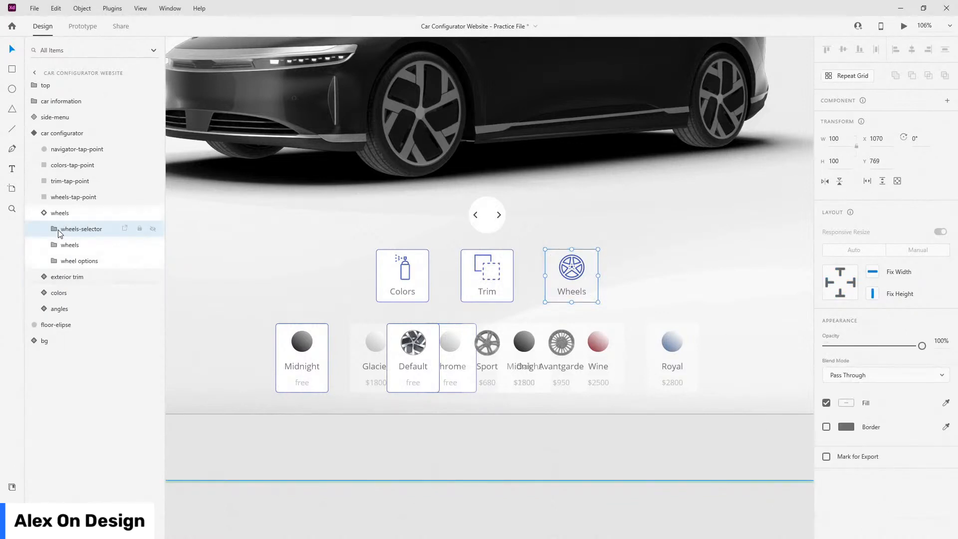
pyautogui.click(44, 213)
pyautogui.click(59, 212)
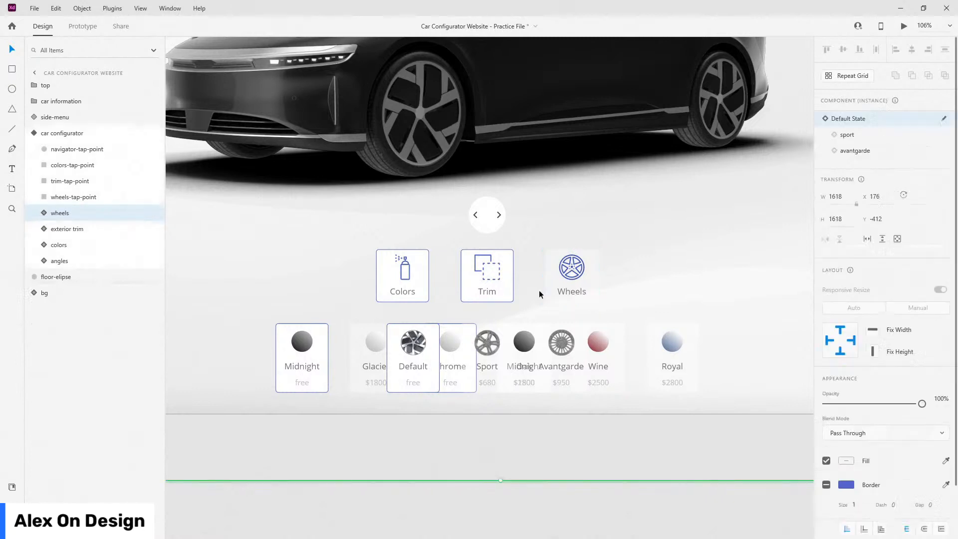
# - Set selector-bg in the exterior trim component's trim-selector group to 30% opacity and remove its border
pyautogui.click(46, 230)
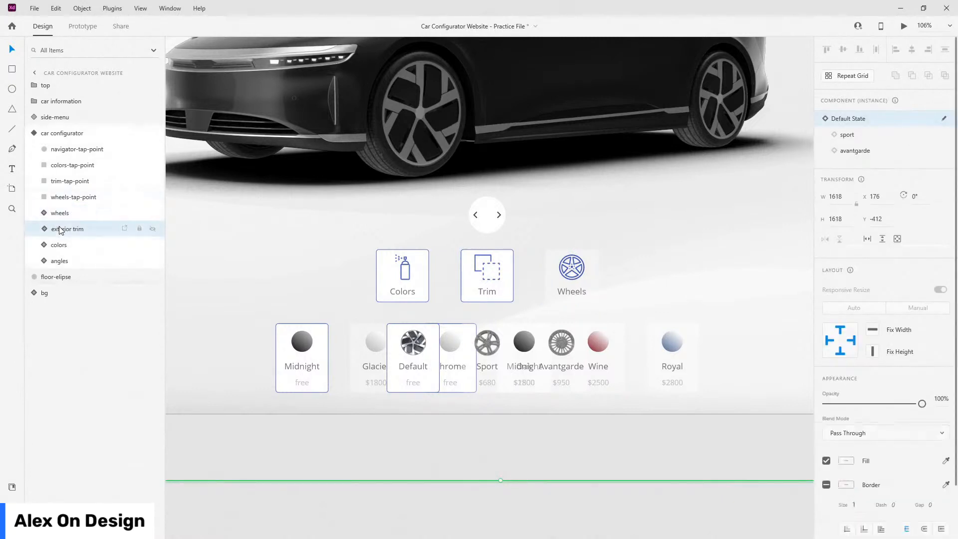
pyautogui.click(44, 230)
pyautogui.click(54, 244)
pyautogui.click(86, 293)
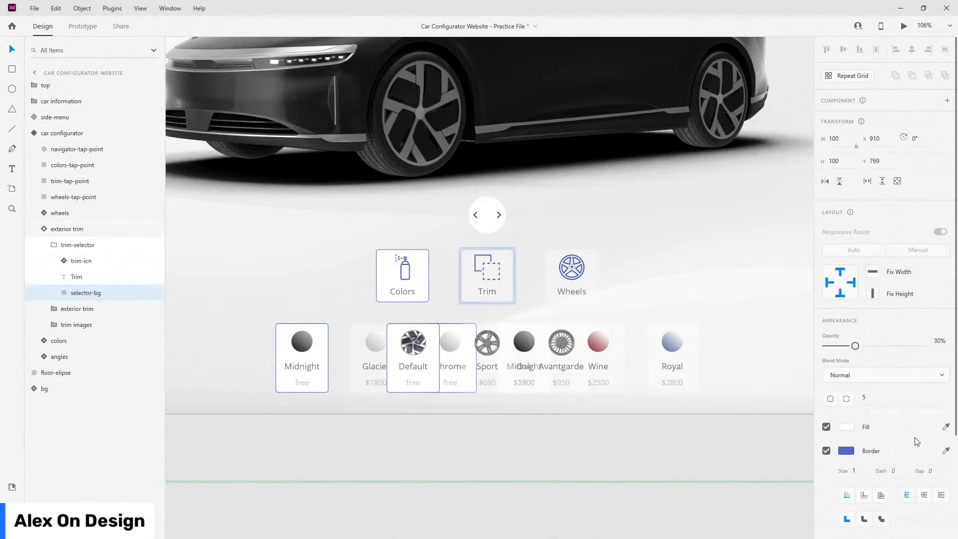
pyautogui.click(825, 451)
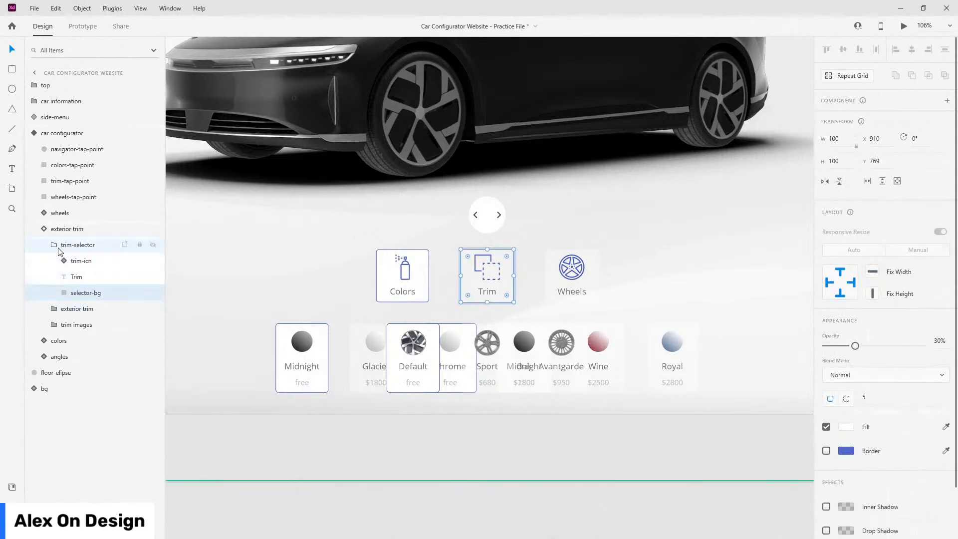
pyautogui.click(48, 243)
pyautogui.click(44, 229)
# - Set selector-bg in the colors component's colors-selector group to 30% opacity and remove its border
pyautogui.click(52, 244)
pyautogui.click(44, 244)
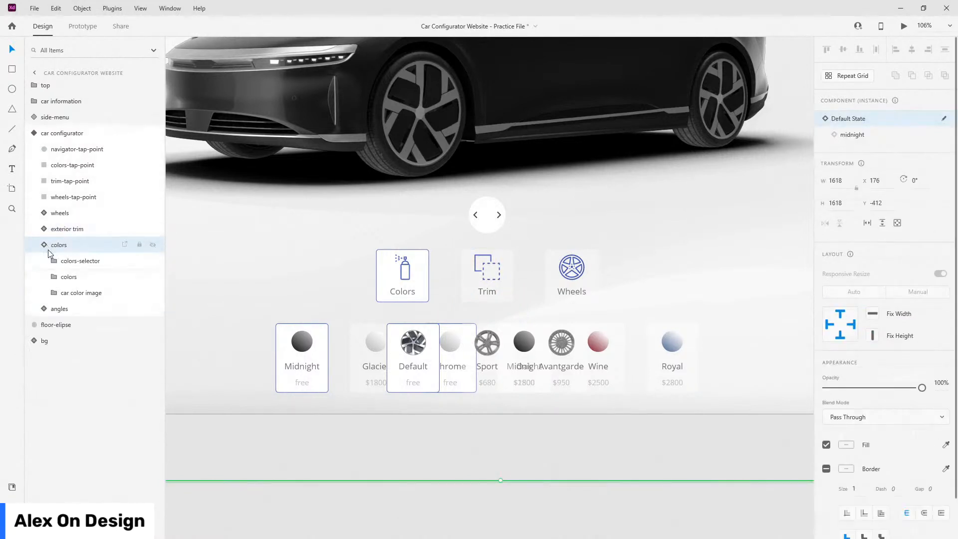
pyautogui.click(52, 262)
pyautogui.click(84, 309)
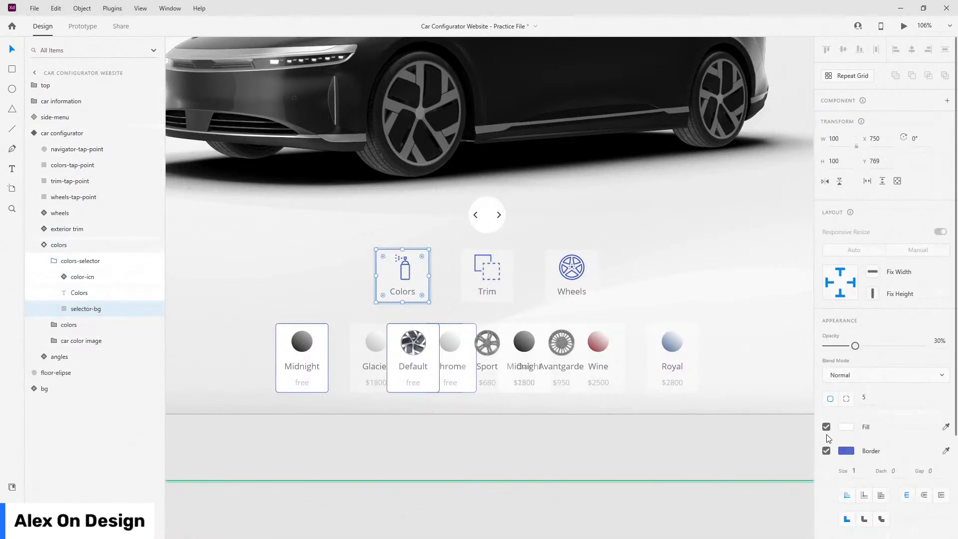
pyautogui.click(826, 451)
pyautogui.click(52, 260)
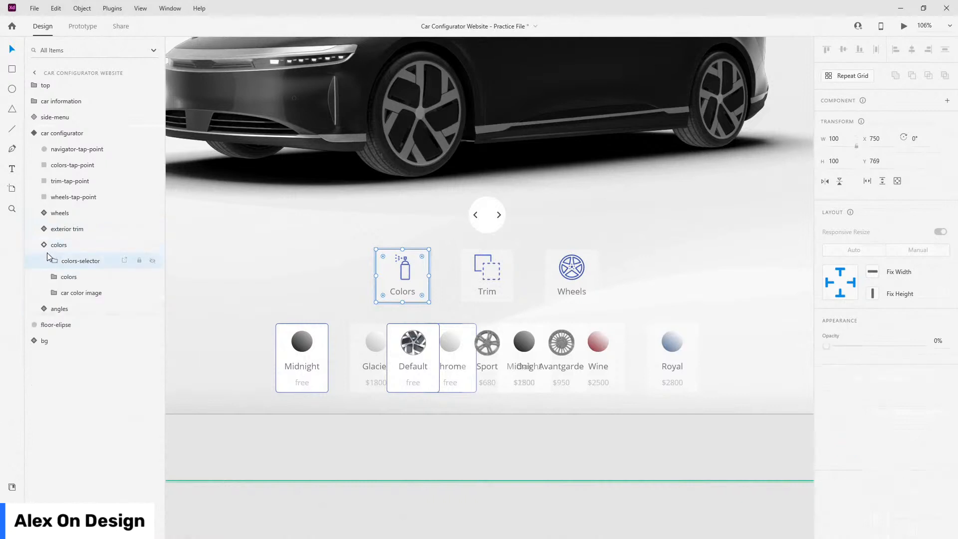
pyautogui.click(44, 244)
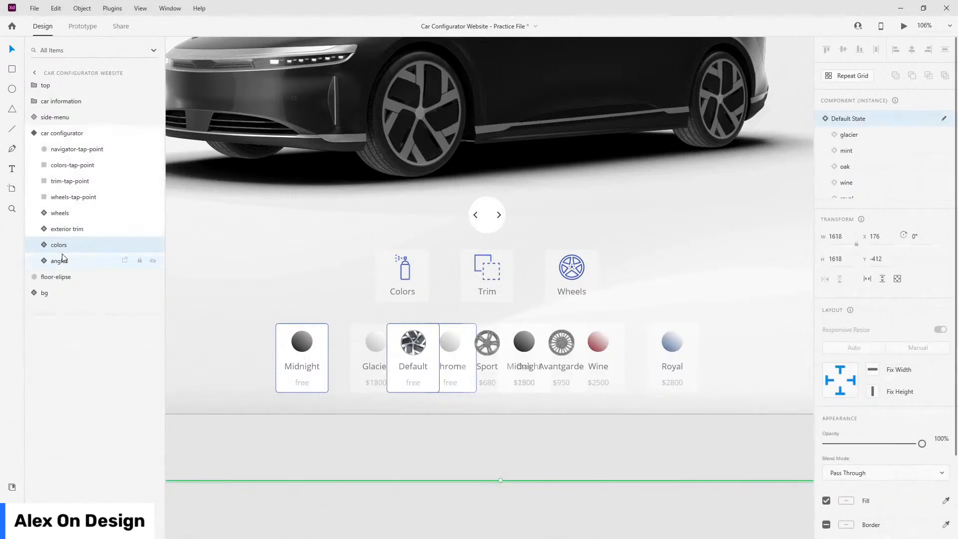
# - Hide the wheels and wheel options groups inside the wheels component, leaving only its wheels-selector group shown
pyautogui.scroll(-5, 724, 282)
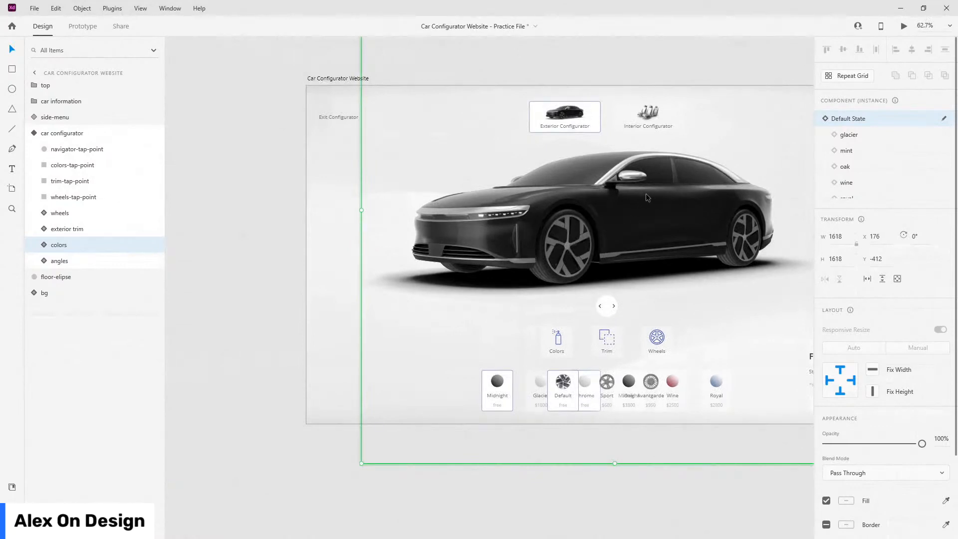
pyautogui.click(59, 261)
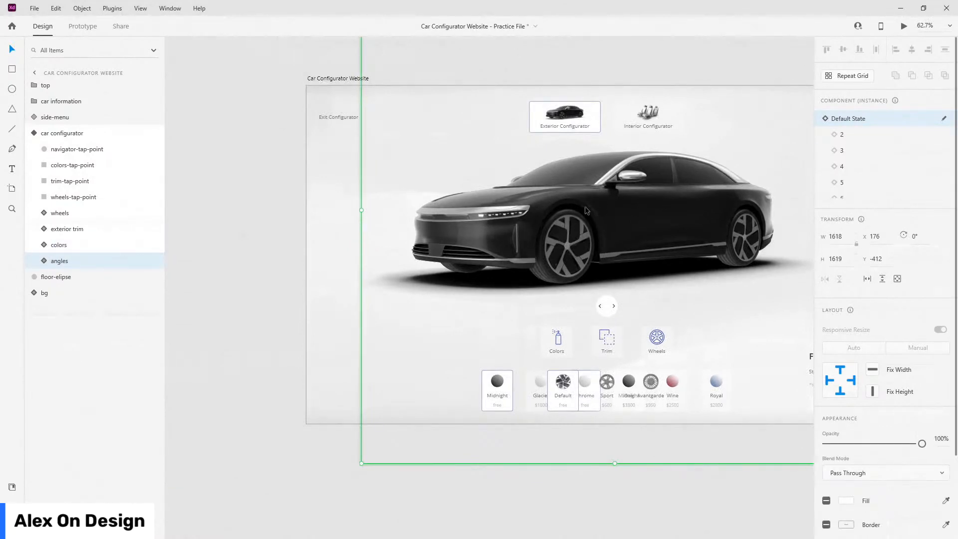
pyautogui.click(74, 213)
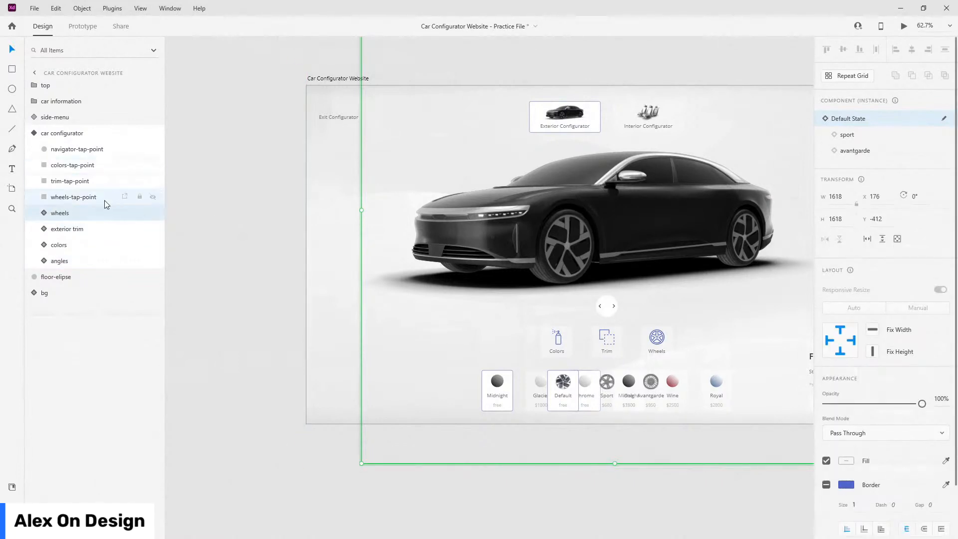
pyautogui.click(44, 213)
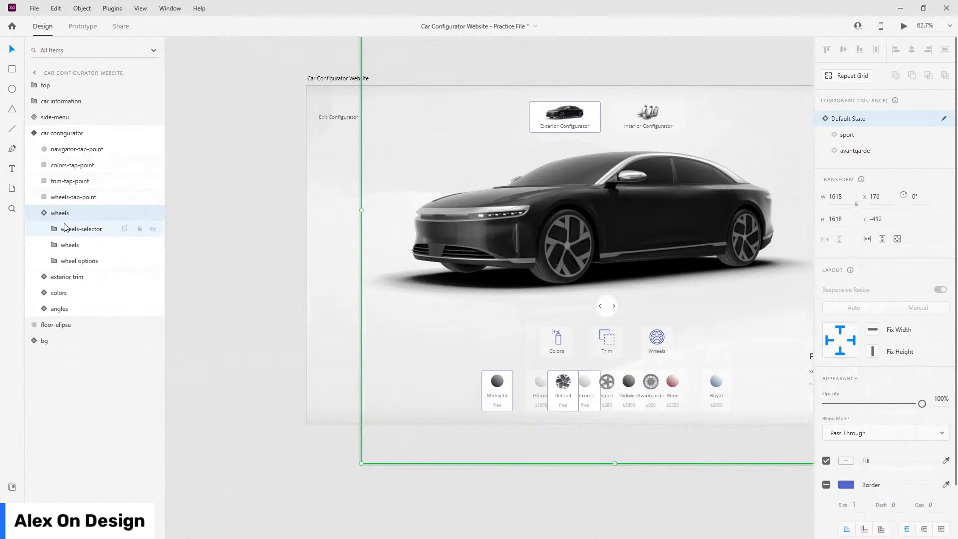
pyautogui.click(69, 229)
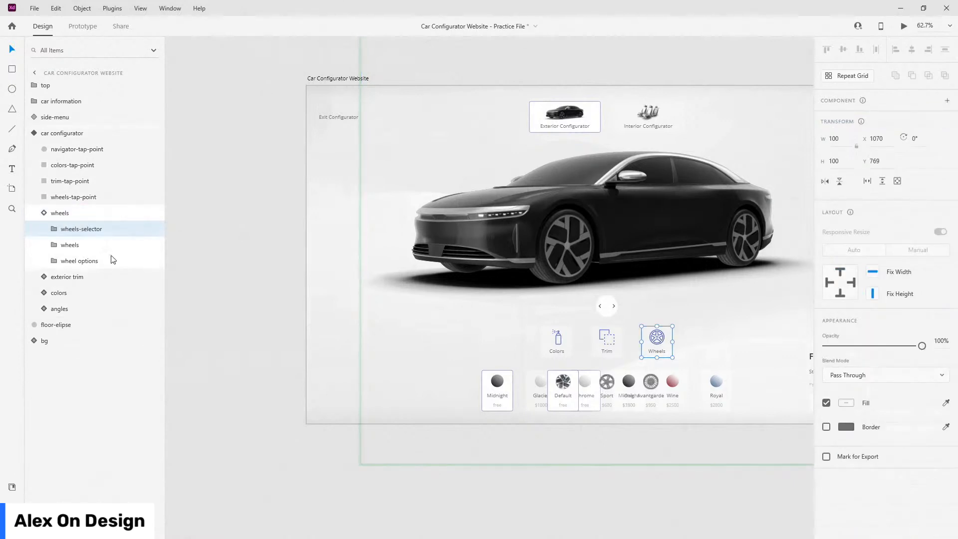
pyautogui.click(122, 246)
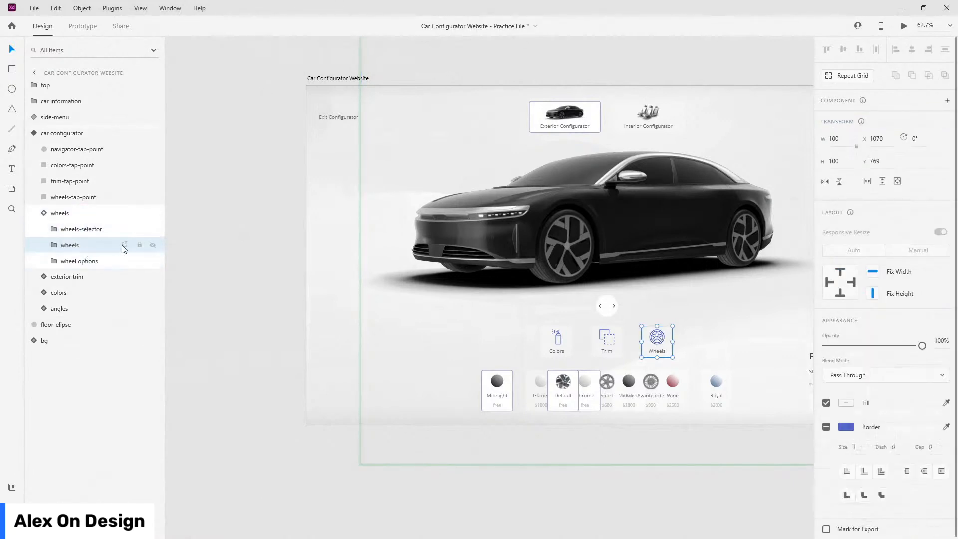
pyautogui.click(152, 244)
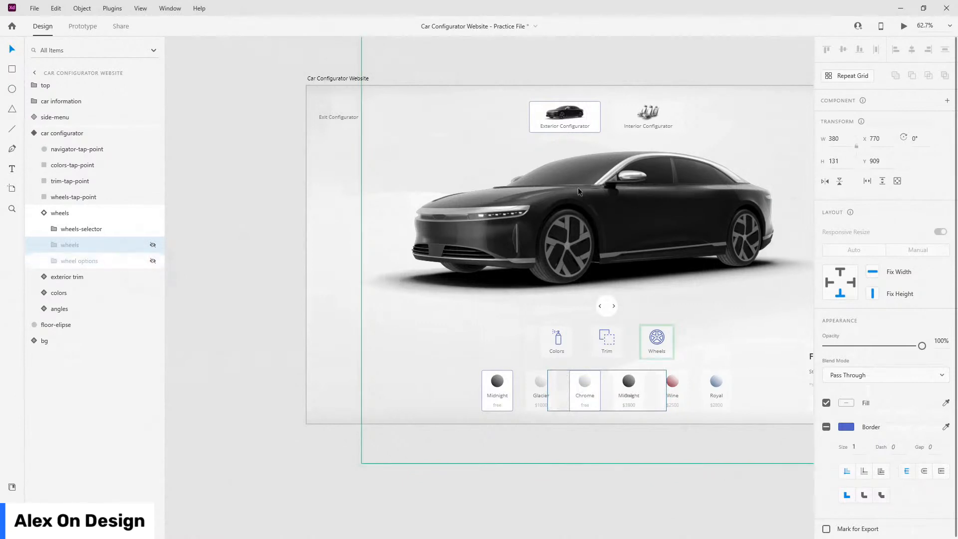
pyautogui.click(41, 213)
pyautogui.click(42, 216)
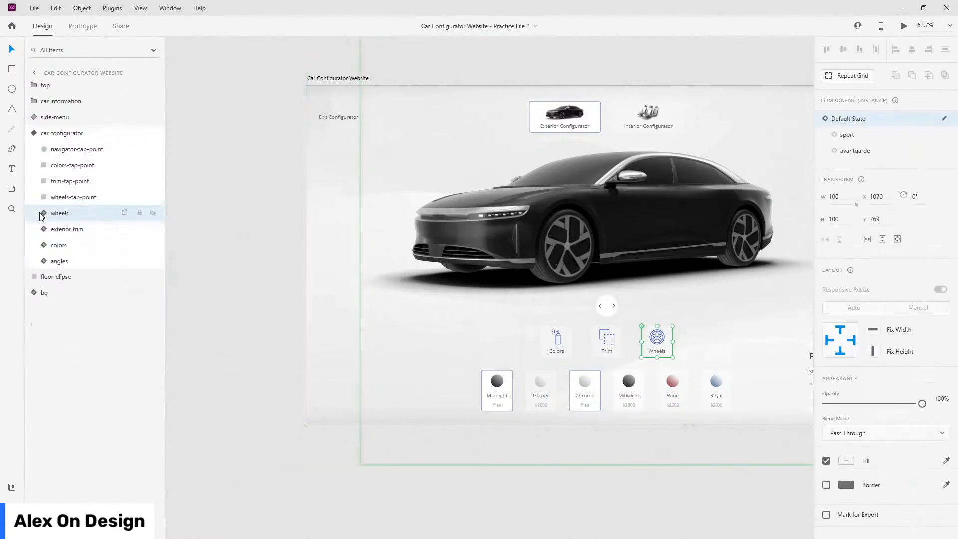
# - Hide the exterior trim and trim images groups inside the exterior trim component, leaving only its trim-selector group shown
pyautogui.click(88, 234)
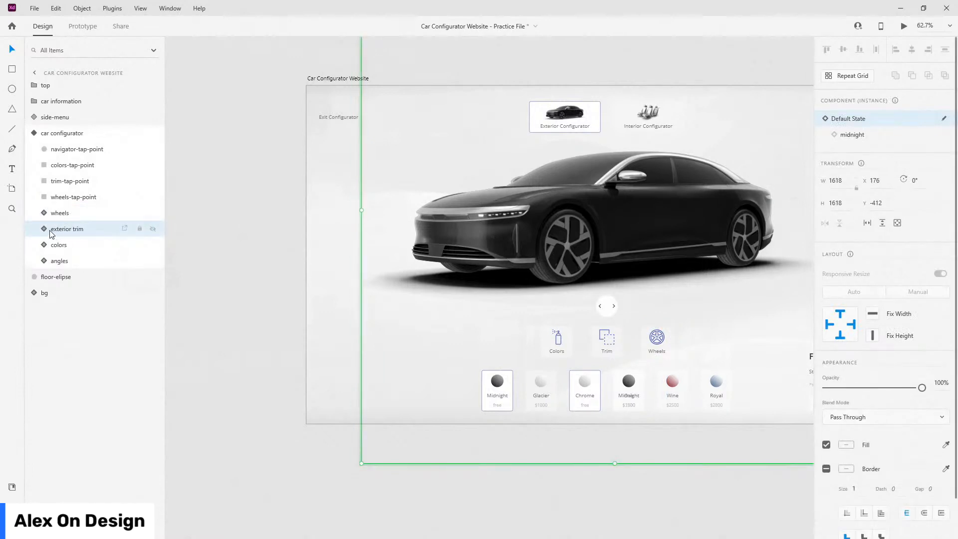
pyautogui.click(41, 229)
pyautogui.click(75, 246)
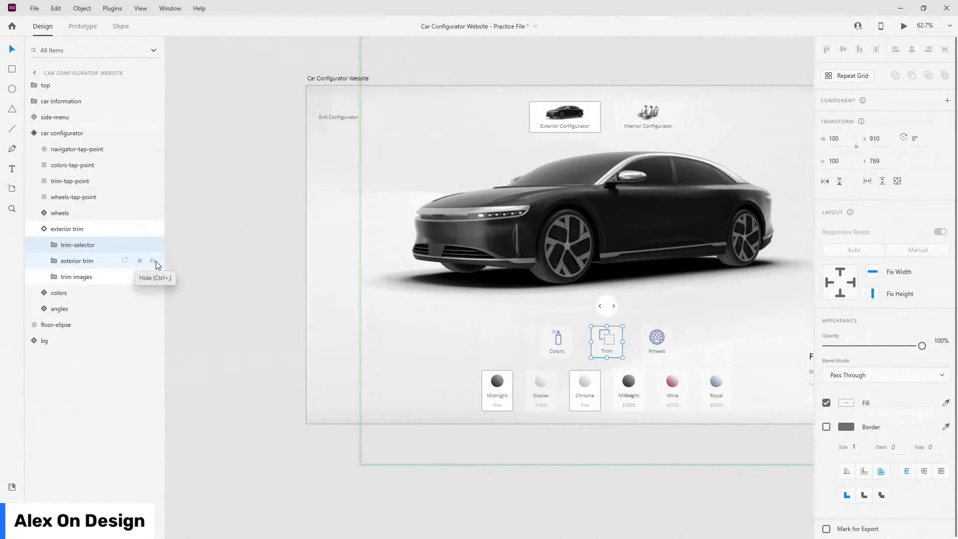
pyautogui.click(153, 261)
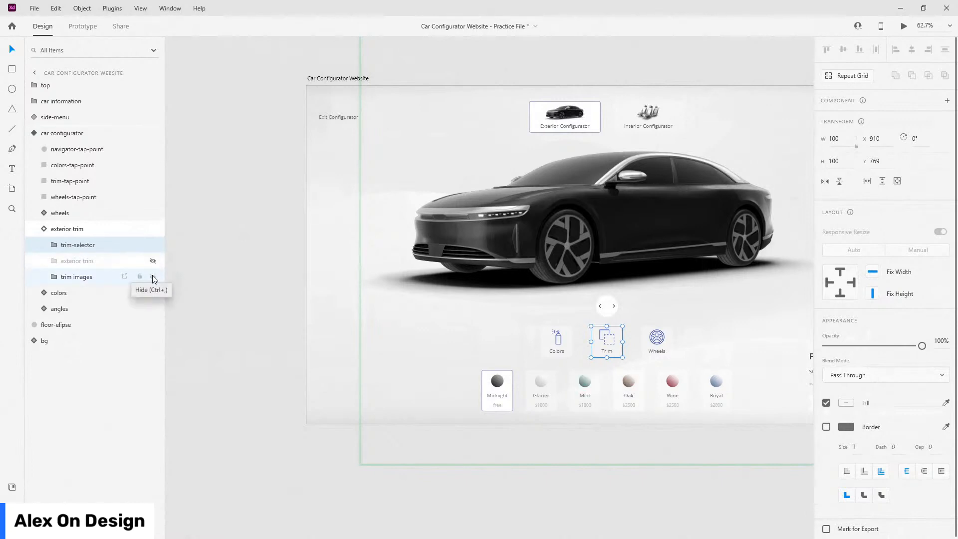
pyautogui.click(49, 233)
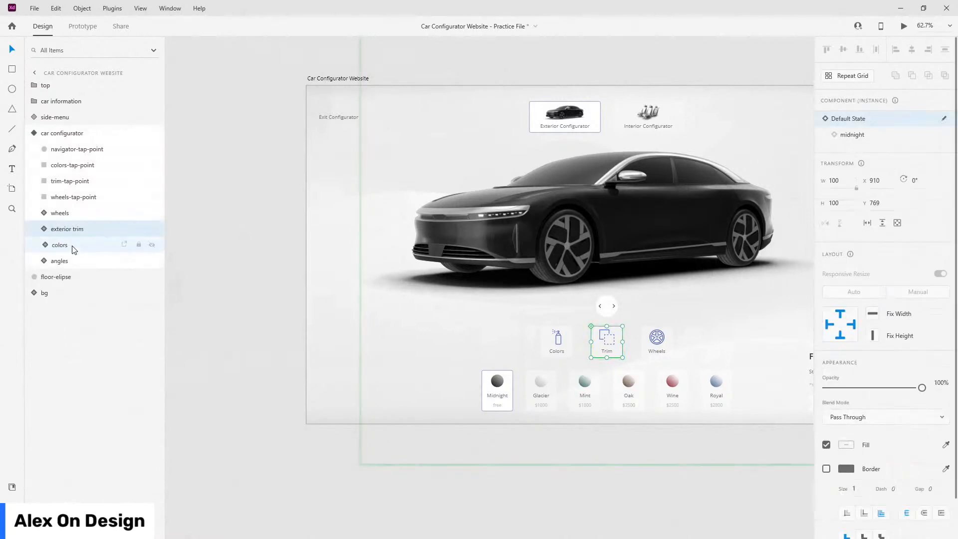
# - Hide the colors and car color image groups inside the colors component, then collapse the car configurator's layers
pyautogui.click(73, 248)
pyautogui.click(40, 245)
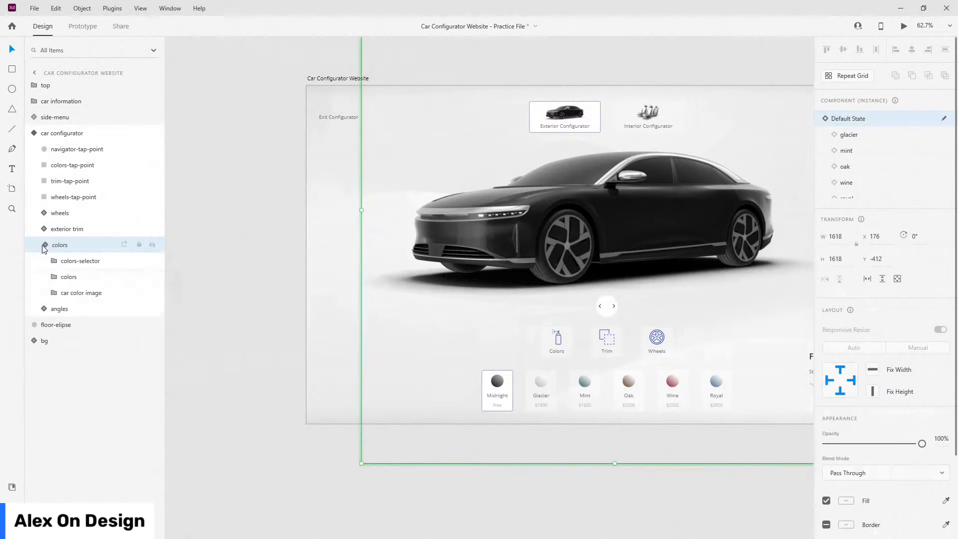
pyautogui.click(88, 263)
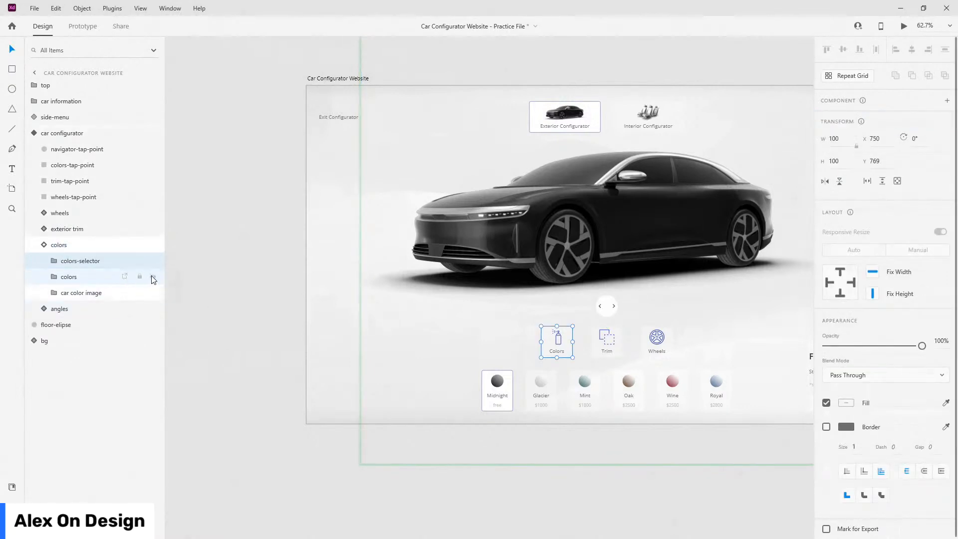
pyautogui.click(153, 277)
pyautogui.click(153, 293)
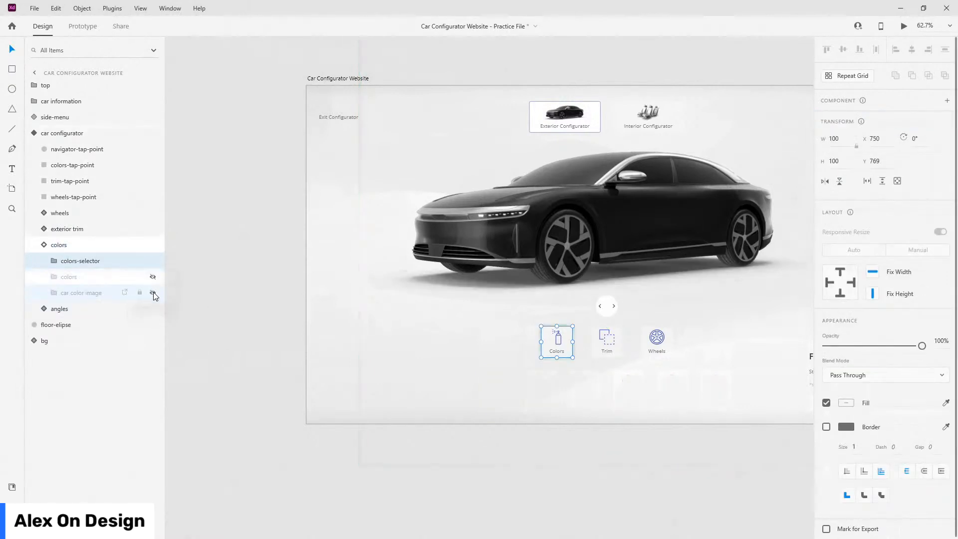
pyautogui.click(42, 245)
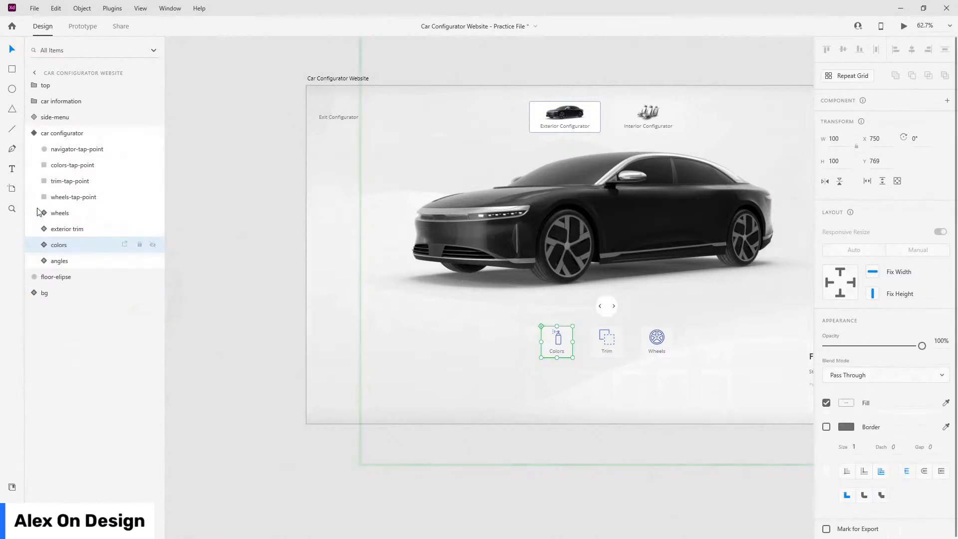
pyautogui.click(33, 134)
# - Examine the navigator, colors, trim and wheels tap points inside the car configurator component
pyautogui.scroll(-4, 304, 229)
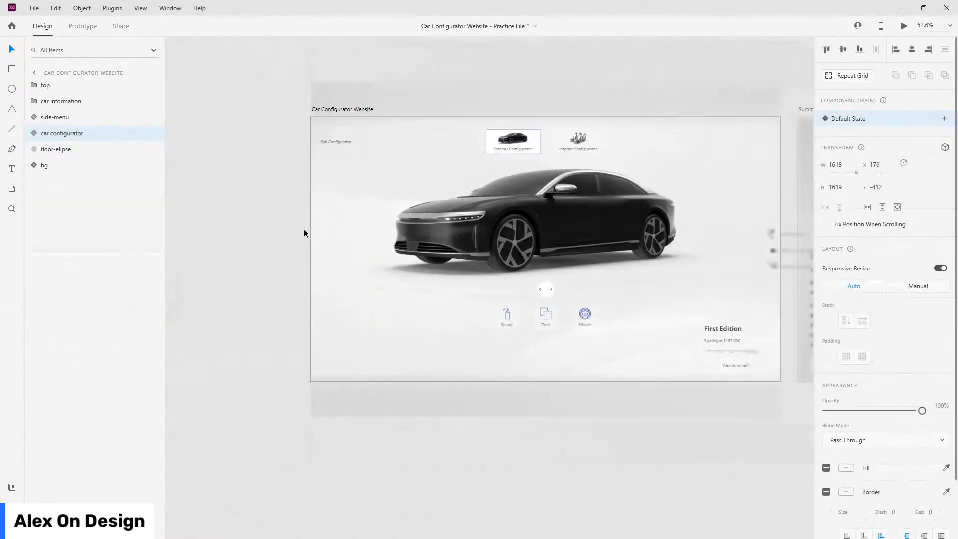
pyautogui.scroll(2, 562, 248)
pyautogui.scroll(2, 562, 246)
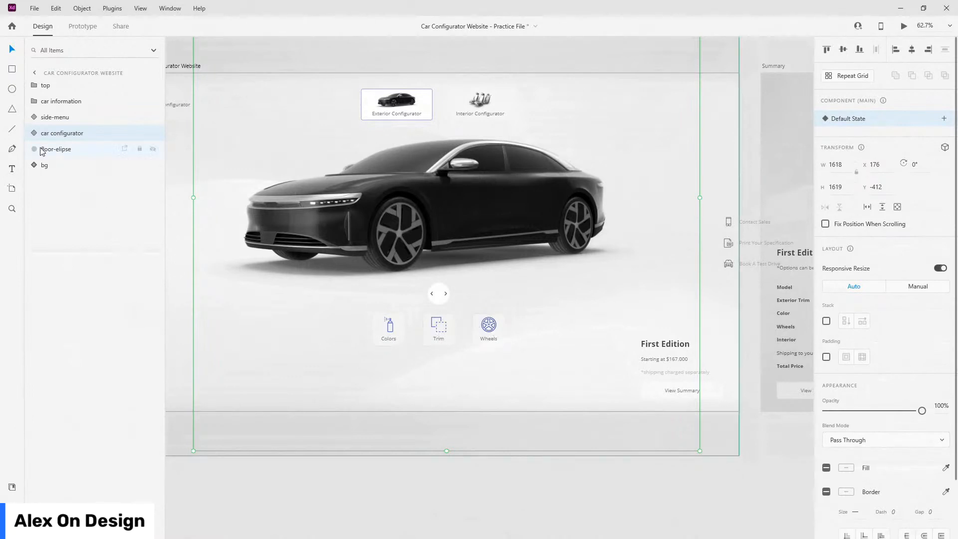
pyautogui.click(33, 133)
pyautogui.click(70, 153)
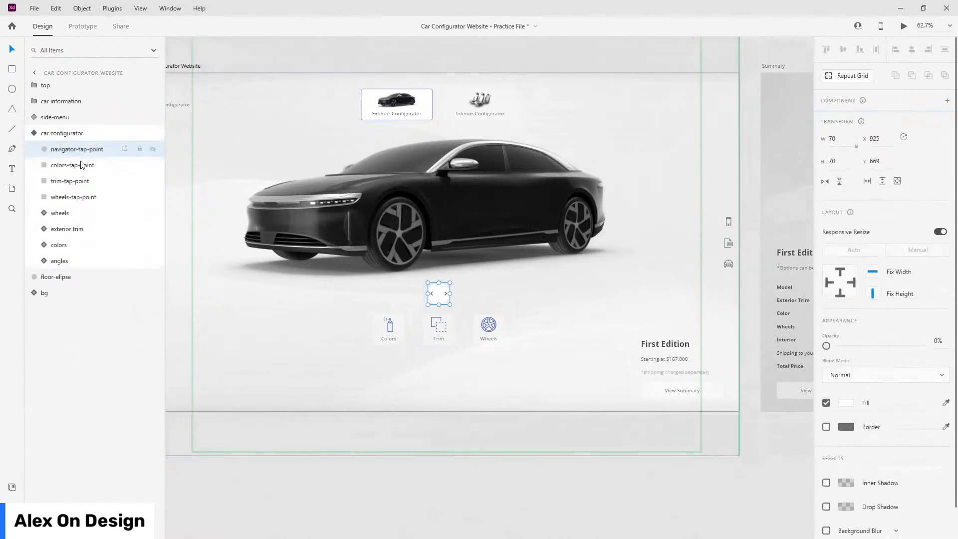
pyautogui.click(70, 167)
pyautogui.click(69, 182)
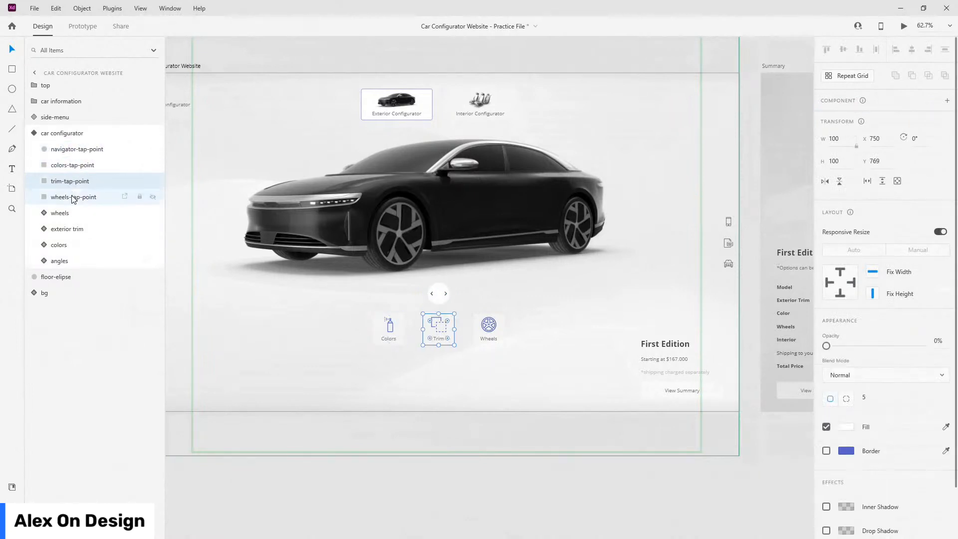
pyautogui.click(72, 197)
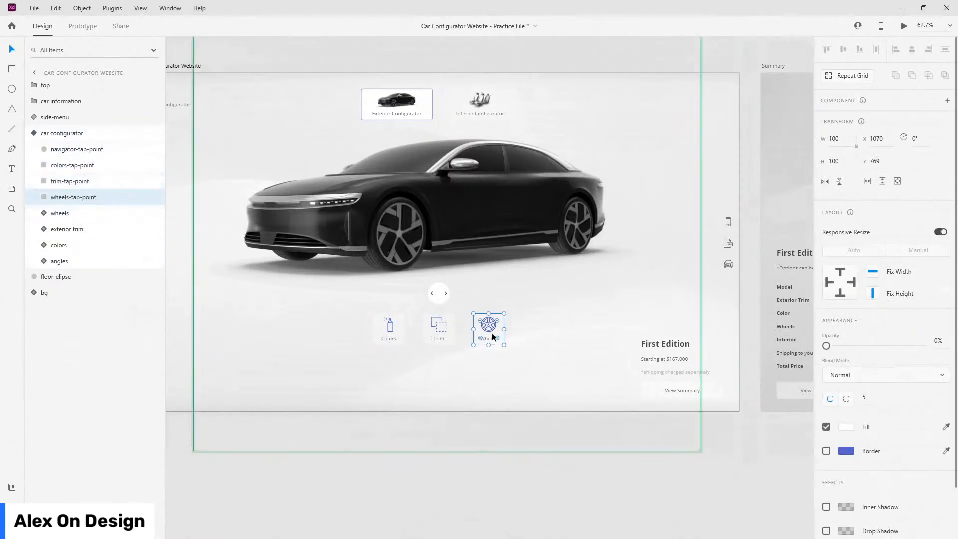
pyautogui.click(55, 133)
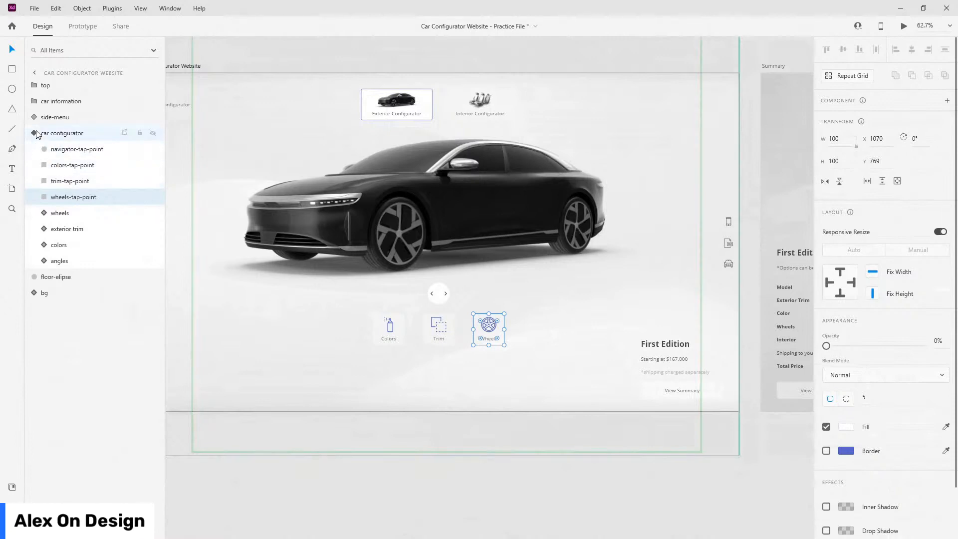
pyautogui.click(33, 134)
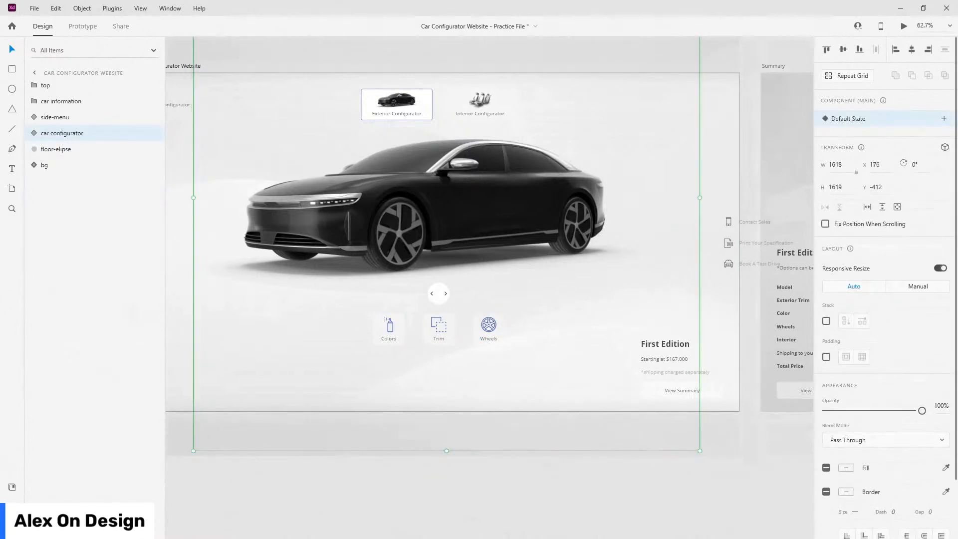
pyautogui.click(34, 133)
pyautogui.click(34, 133)
# - Add a new state named colors to the car configurator component
pyautogui.click(943, 118)
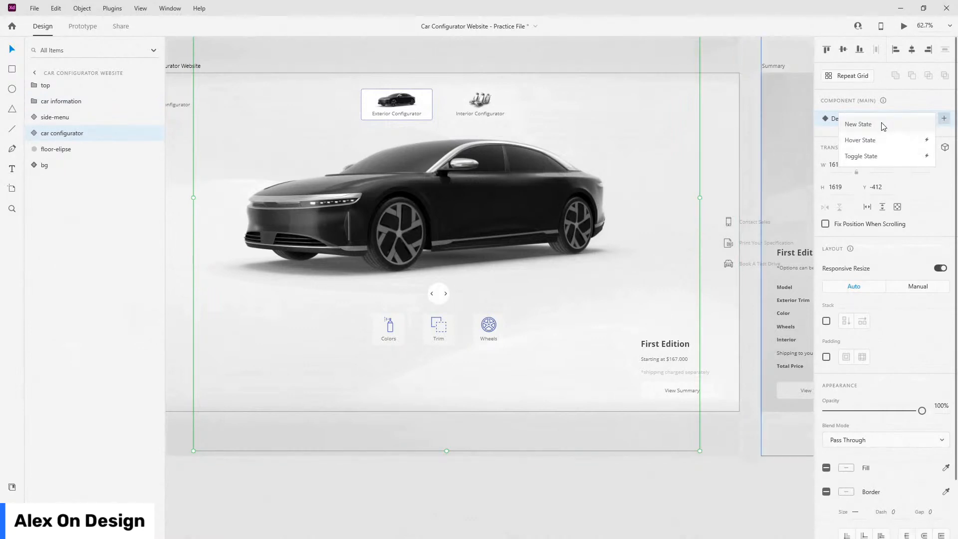
pyautogui.click(881, 125)
pyautogui.write('colors')
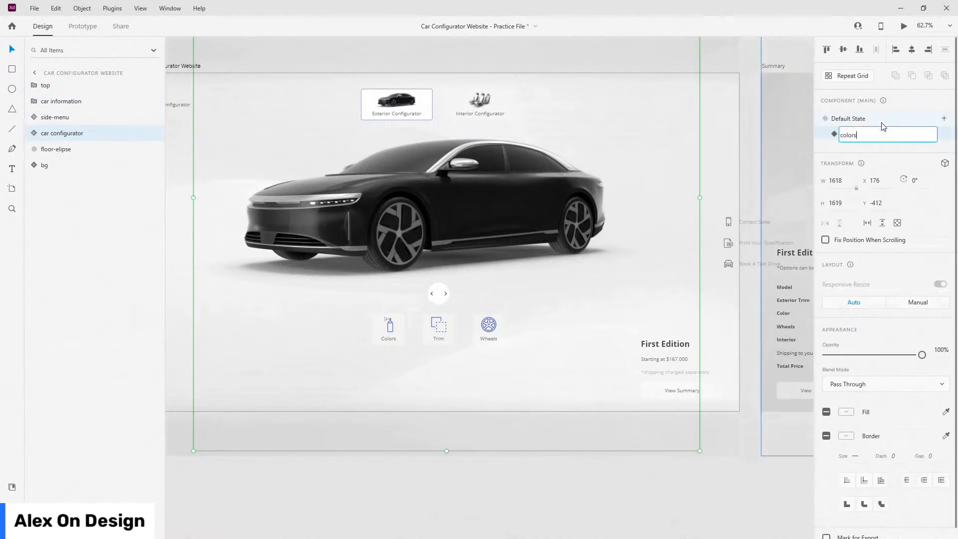
pyautogui.press('Return')
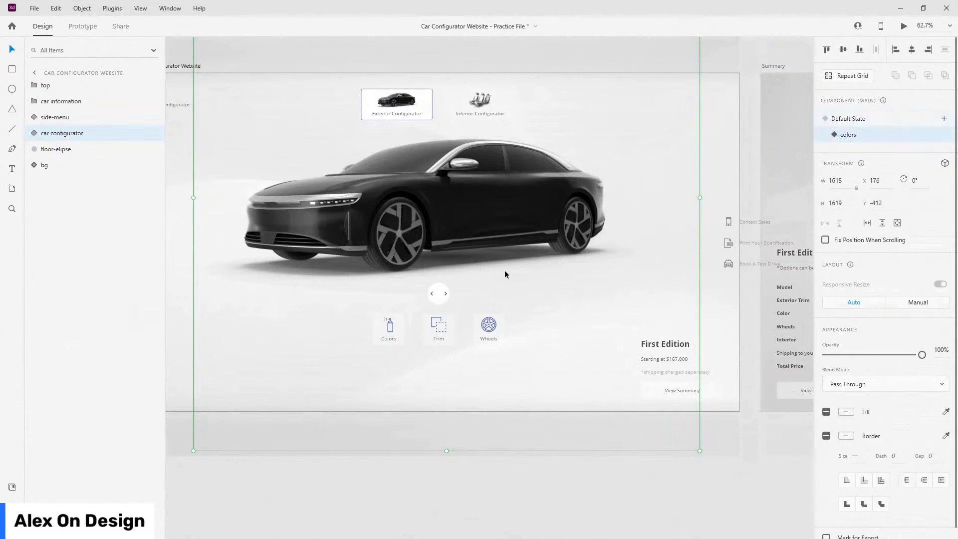
# - In the colors state, hide the angles component and show the colors component's colors and car color image groups
pyautogui.click(34, 134)
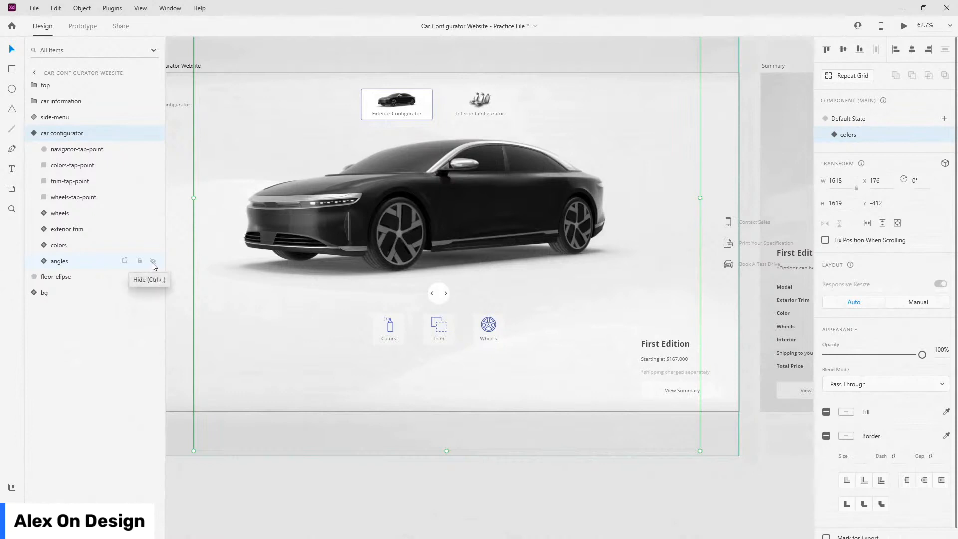
pyautogui.click(152, 261)
pyautogui.click(45, 245)
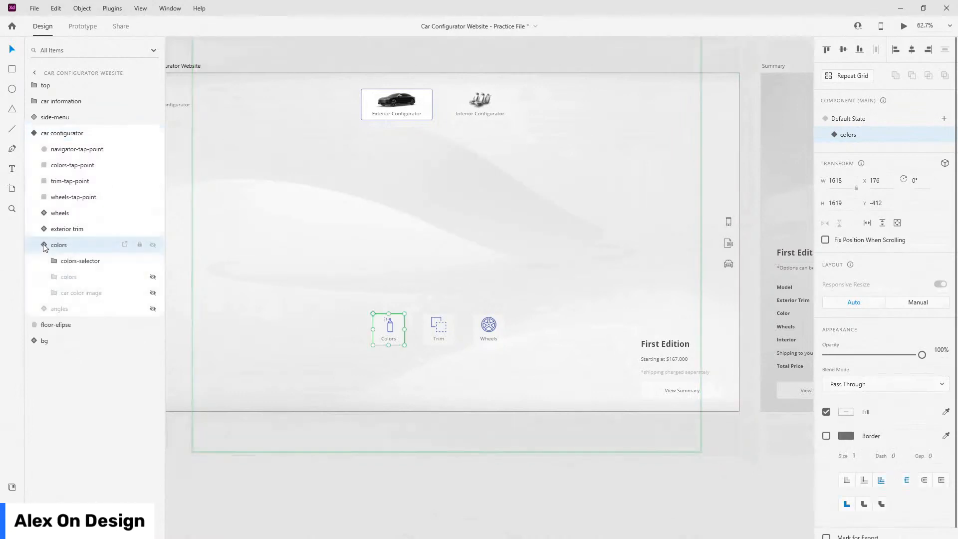
pyautogui.click(153, 281)
pyautogui.click(152, 291)
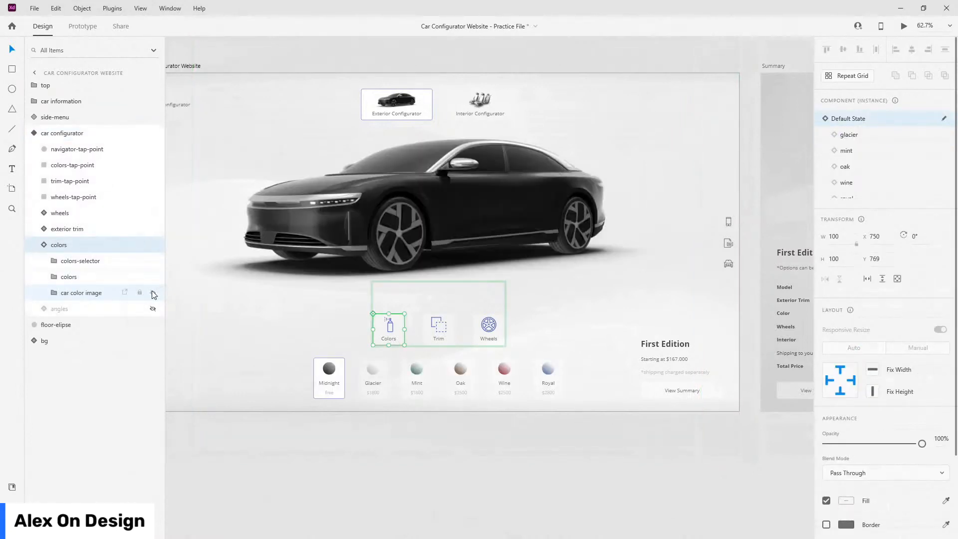
pyautogui.click(45, 246)
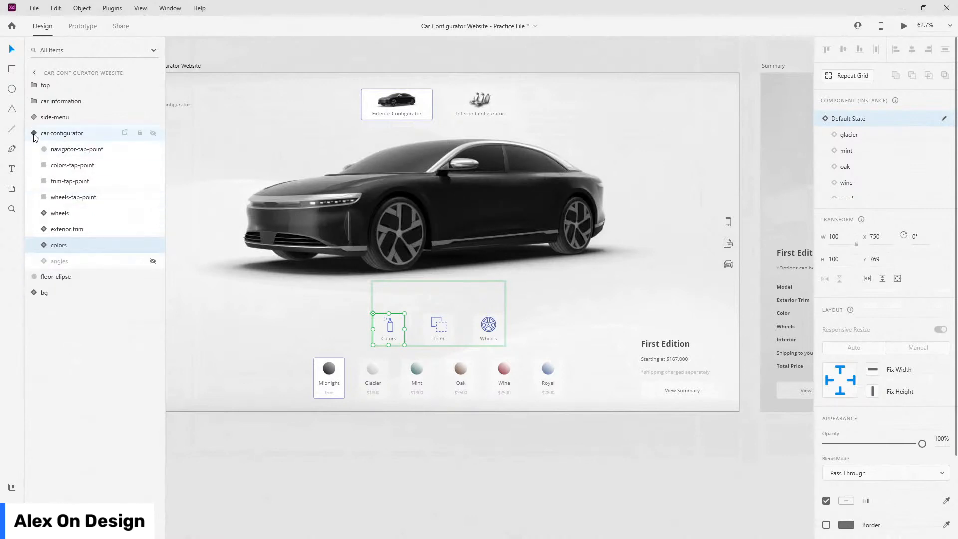
pyautogui.click(34, 133)
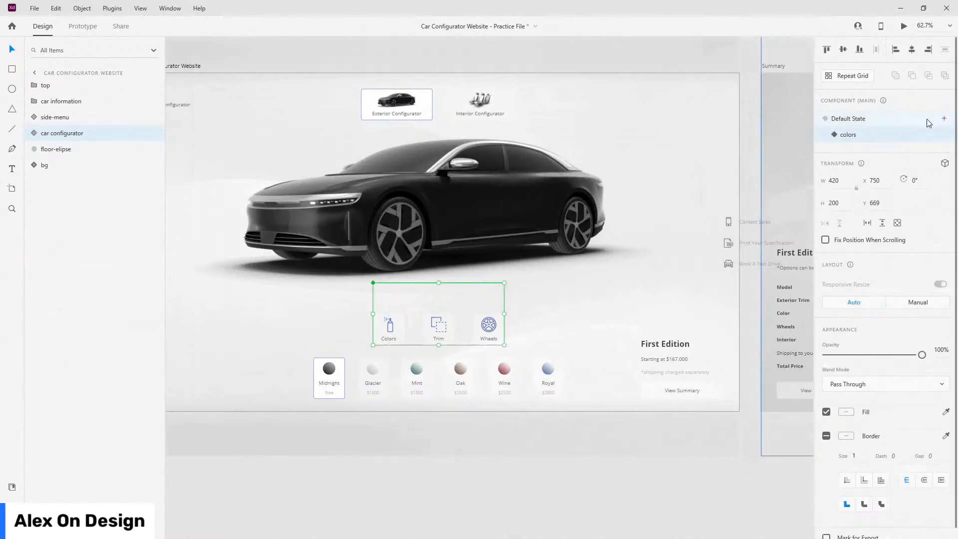
# - Add a new state named trim to the car configurator component, based on its Default State
pyautogui.click(900, 120)
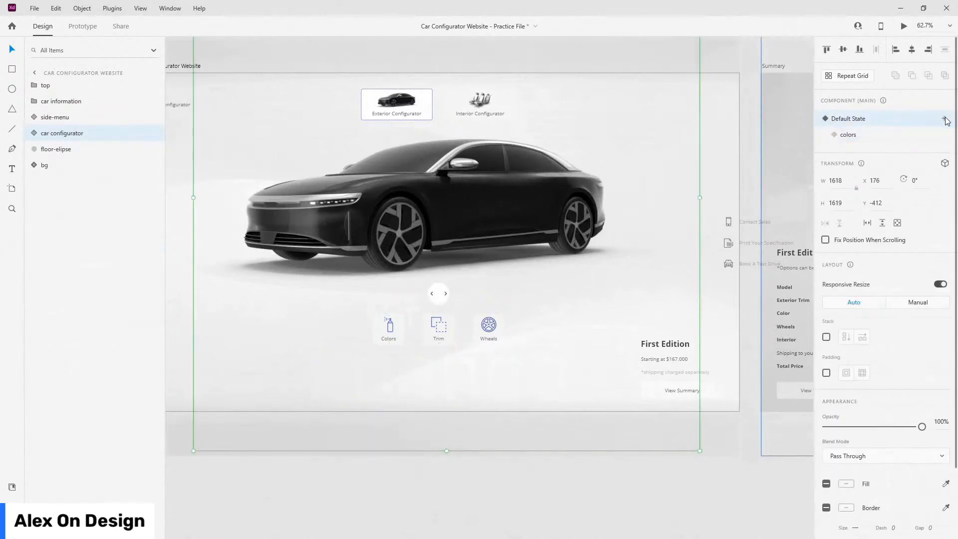
pyautogui.click(944, 119)
pyautogui.click(918, 125)
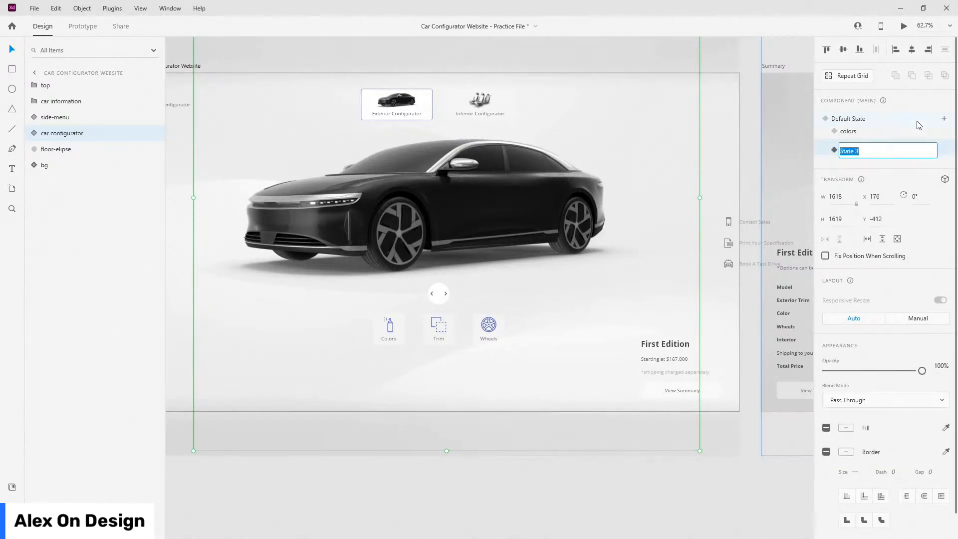
pyautogui.write('trim')
pyautogui.press('Return')
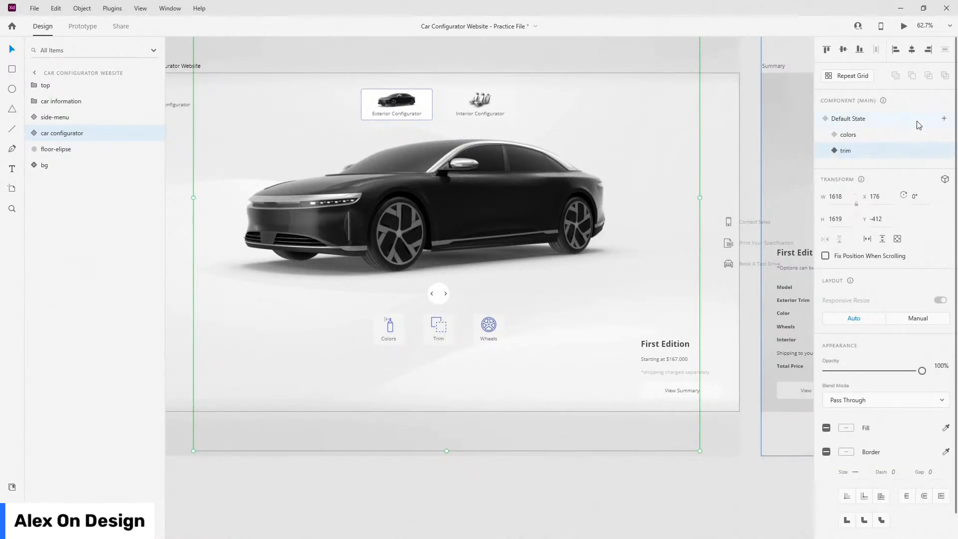
# - In the trim state, hide the angles component and show the exterior trim component's exterior trim and trim images groups
pyautogui.click(35, 132)
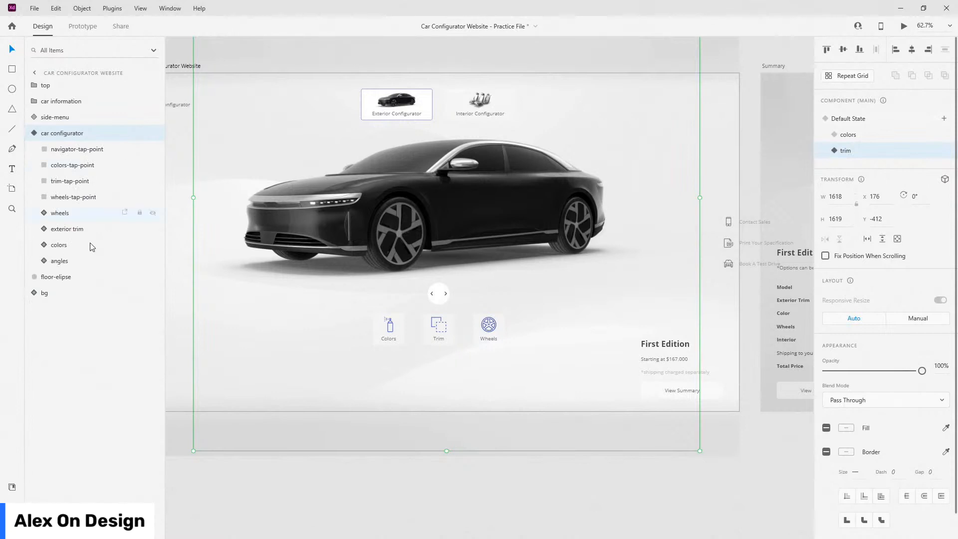
pyautogui.click(153, 260)
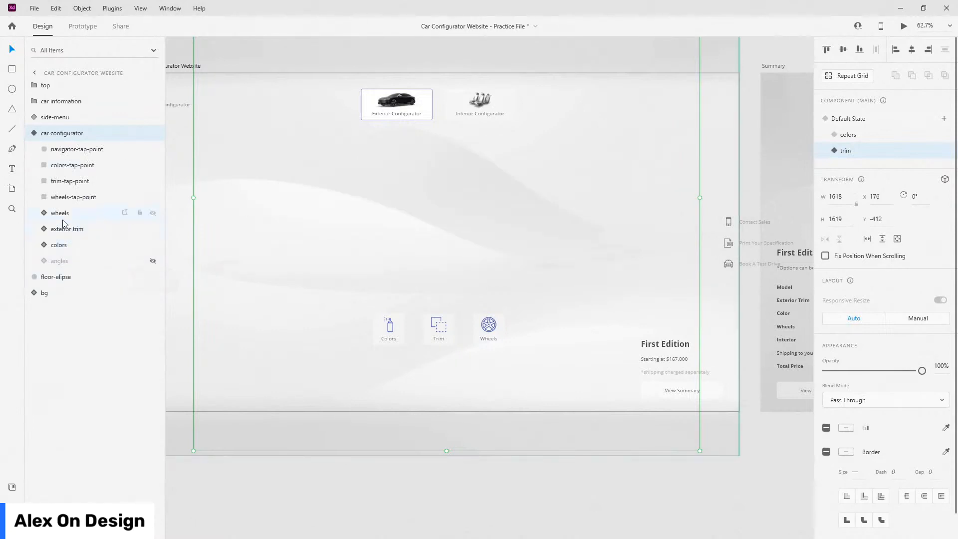
pyautogui.click(48, 231)
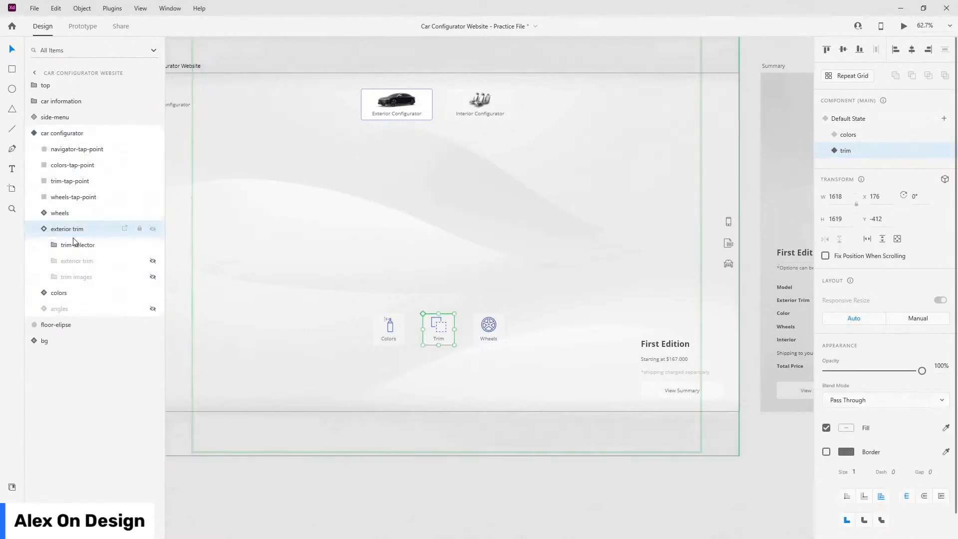
pyautogui.click(153, 260)
pyautogui.click(152, 276)
pyautogui.click(45, 229)
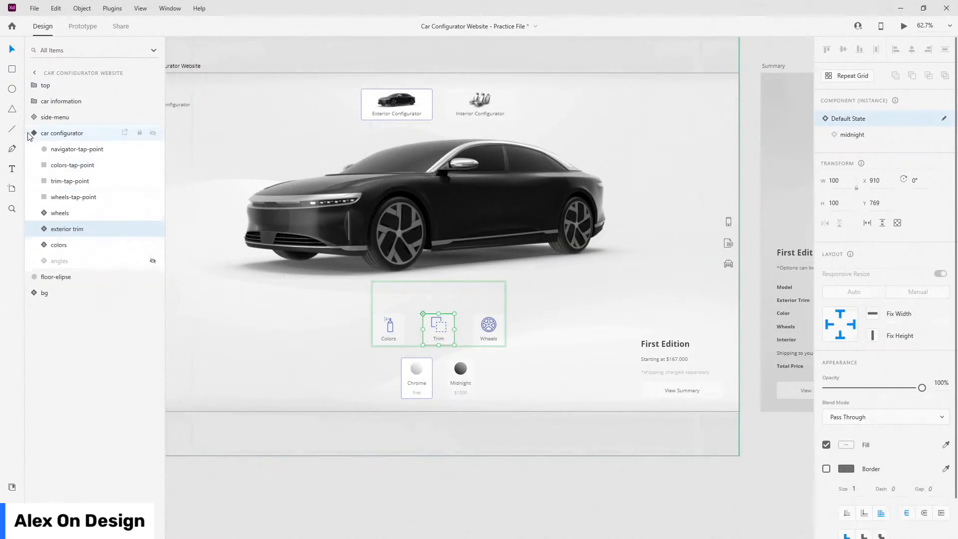
pyautogui.click(33, 133)
# - Add a new state named wheels to the car configurator component, based on its Default State
pyautogui.click(942, 119)
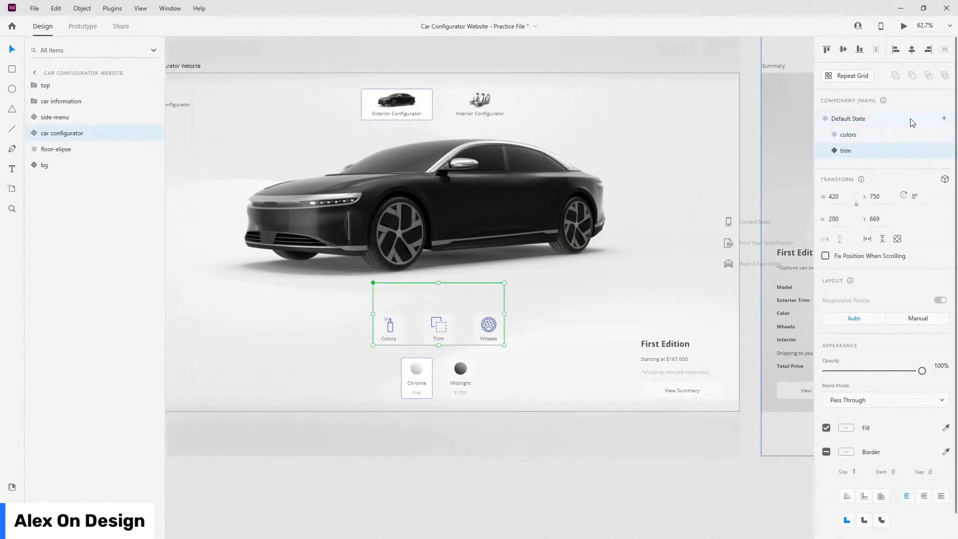
pyautogui.click(857, 124)
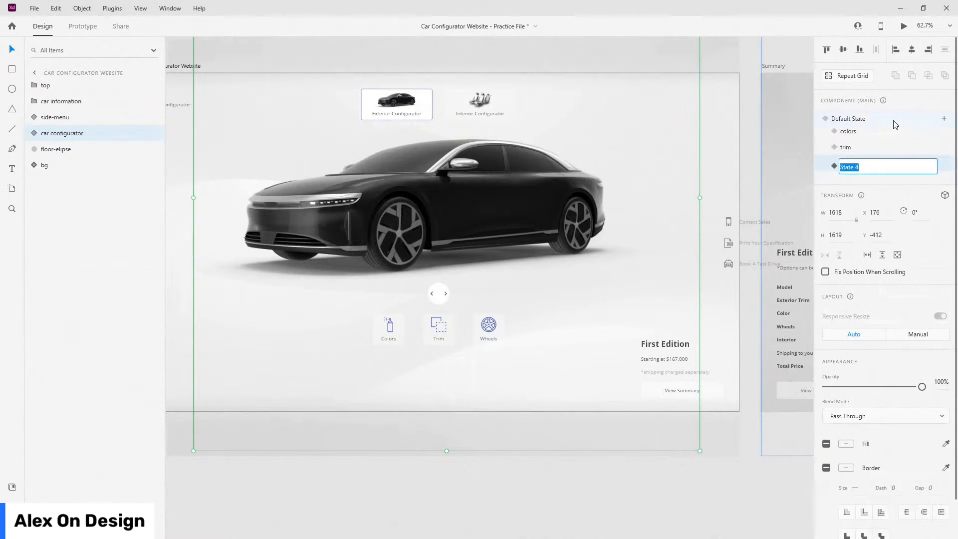
pyautogui.write('wheels')
pyautogui.press('Return')
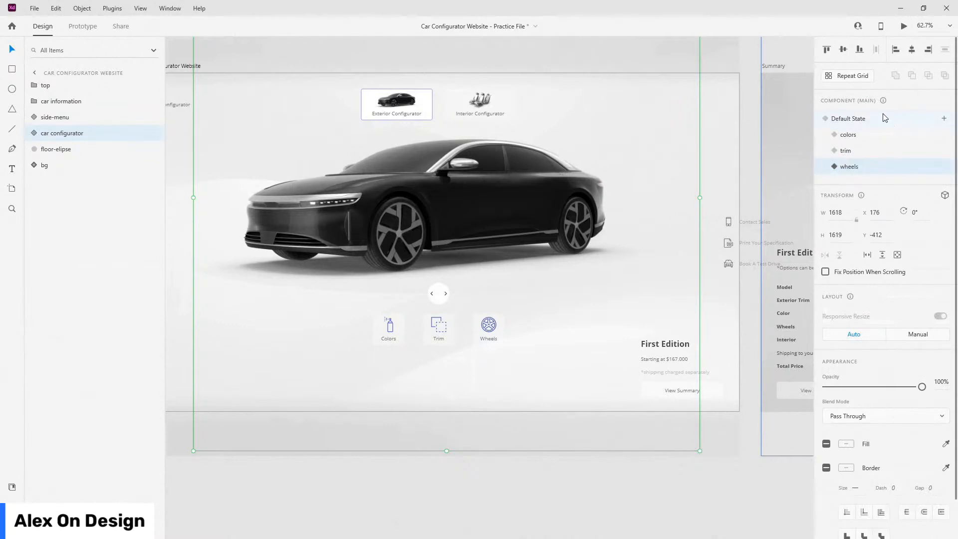
# - In the wheels state, hide the angles component and show the wheels component's wheels and wheel options groups
pyautogui.click(29, 133)
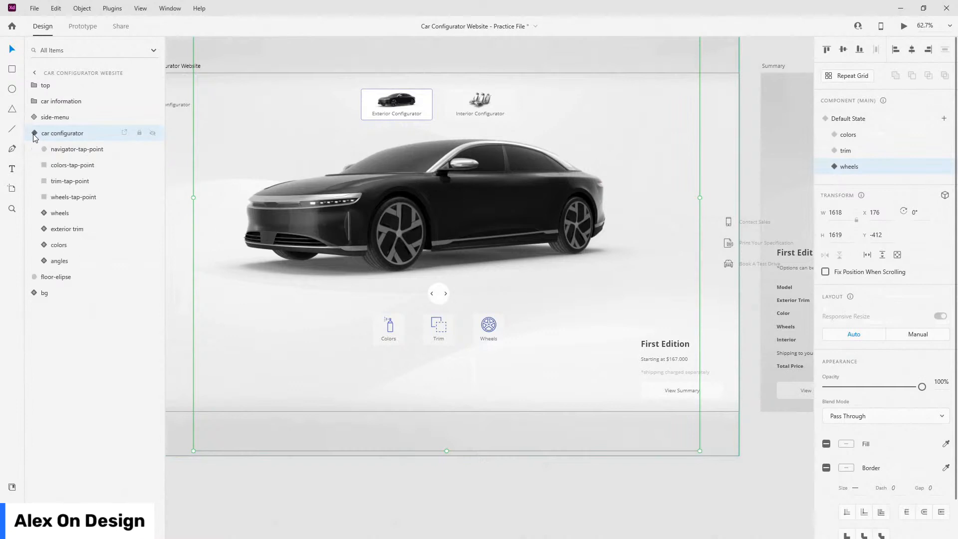
pyautogui.click(151, 261)
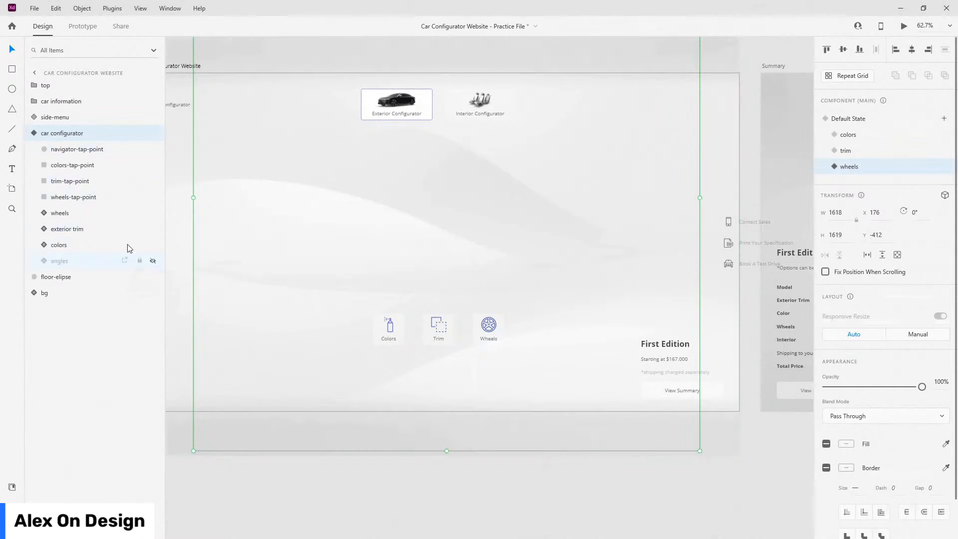
pyautogui.click(44, 213)
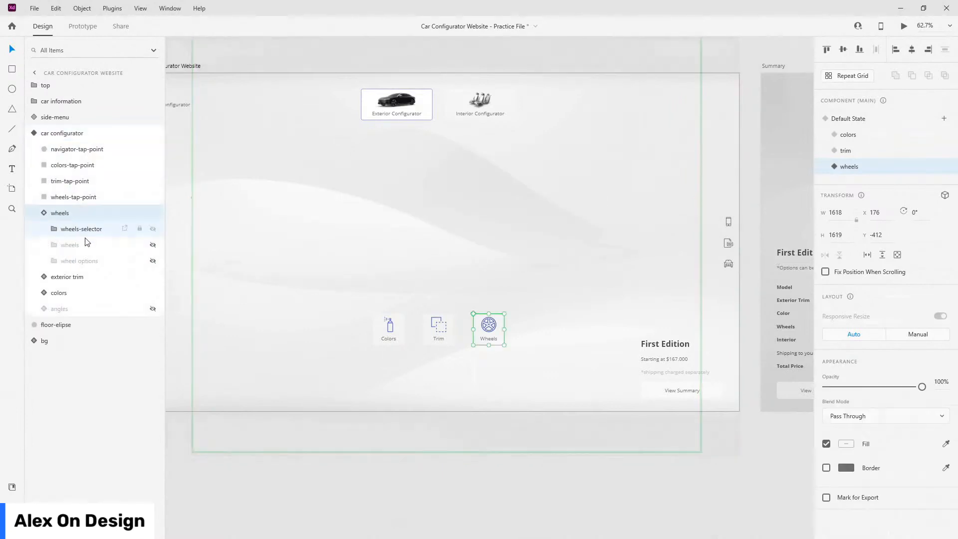
pyautogui.click(153, 245)
pyautogui.click(152, 260)
pyautogui.click(39, 212)
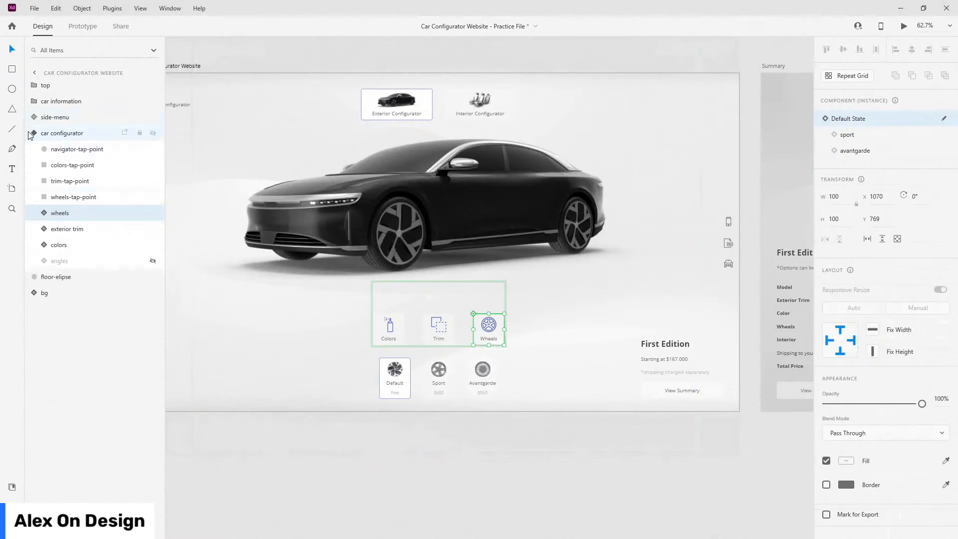
pyautogui.click(30, 134)
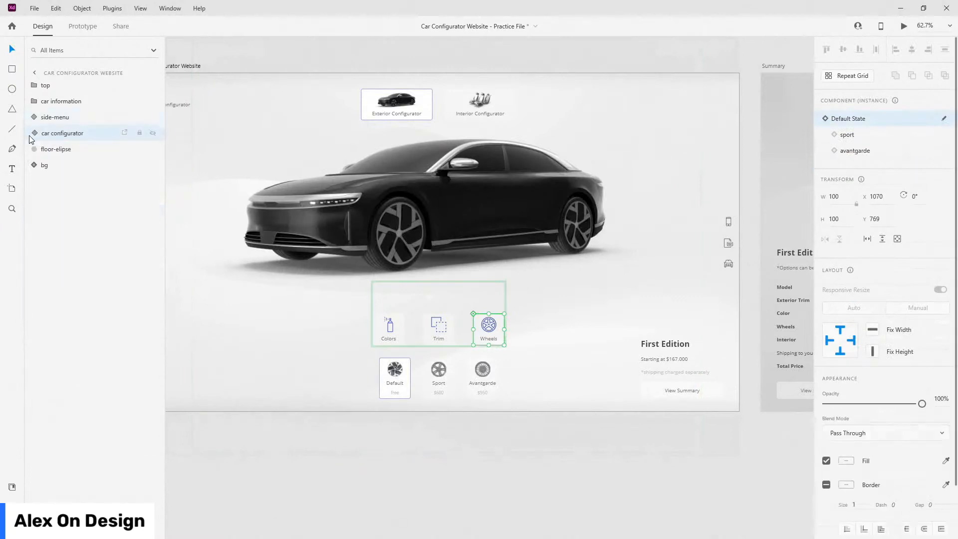
# - Switch through the car configurator's Default, colors, trim and wheels states to compare what each one shows
pyautogui.click(882, 122)
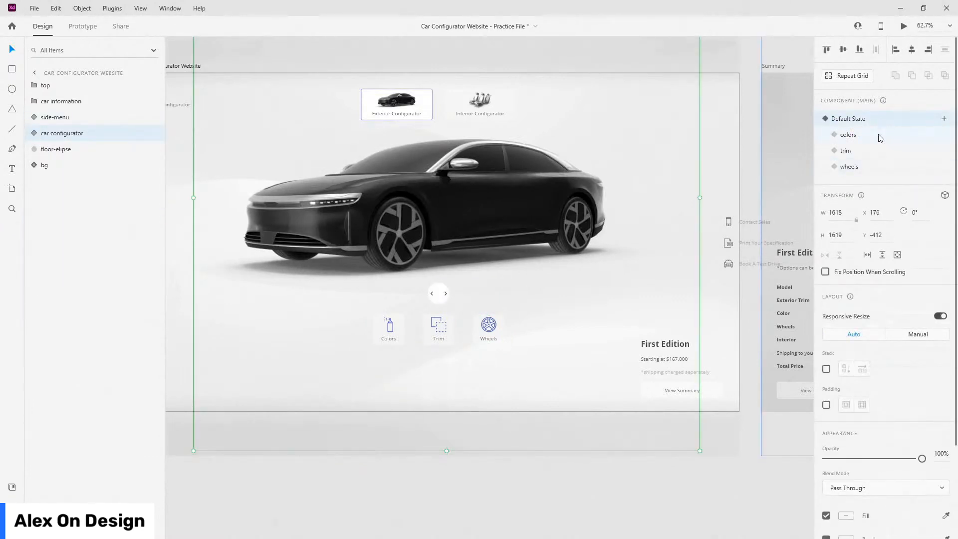
pyautogui.click(878, 133)
pyautogui.click(876, 152)
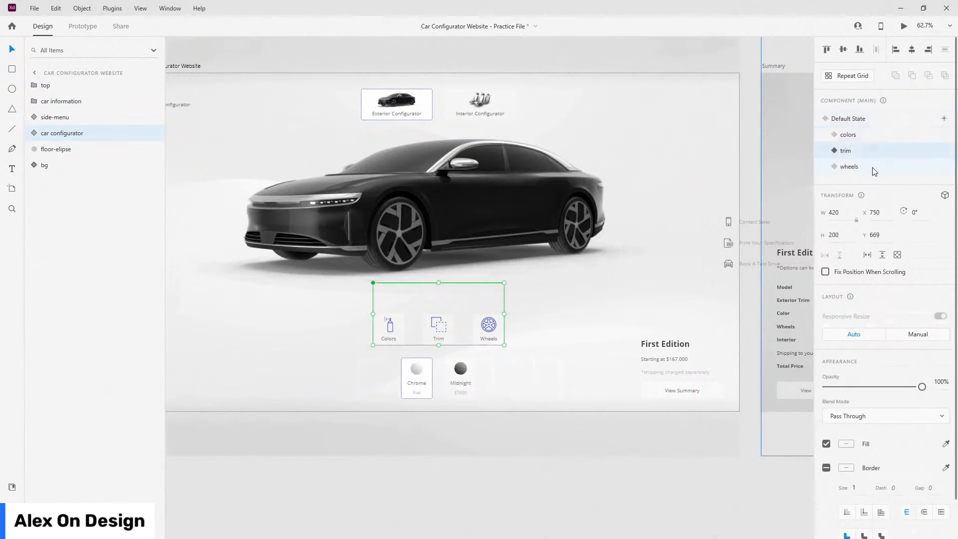
pyautogui.click(875, 169)
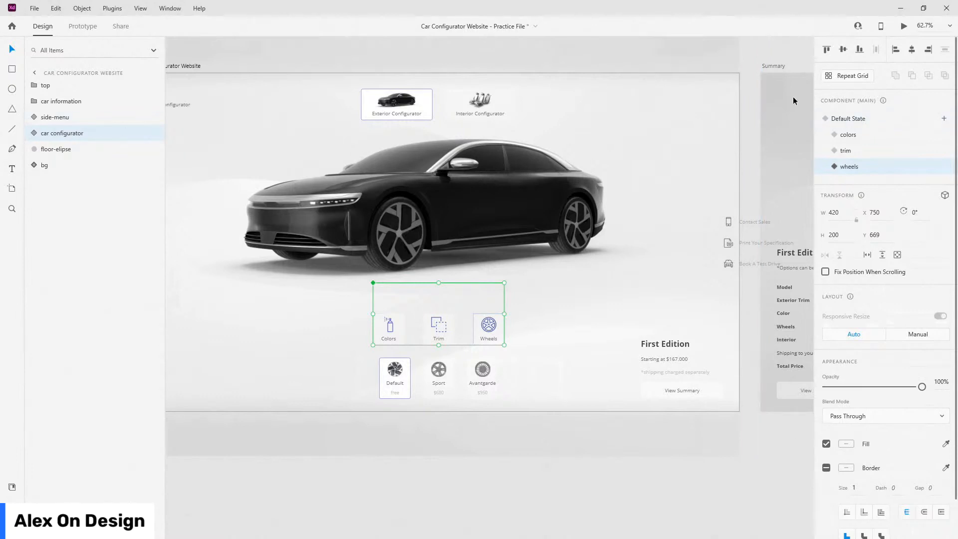
pyautogui.click(848, 119)
# - In the colors state, show the angles component again but hide its angles group, keeping only the navigator
pyautogui.click(854, 135)
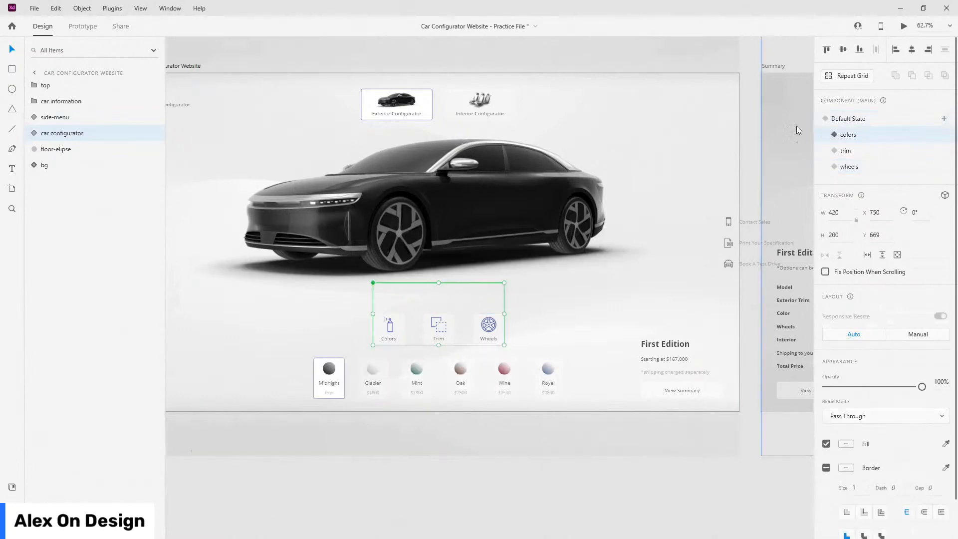
pyautogui.click(28, 133)
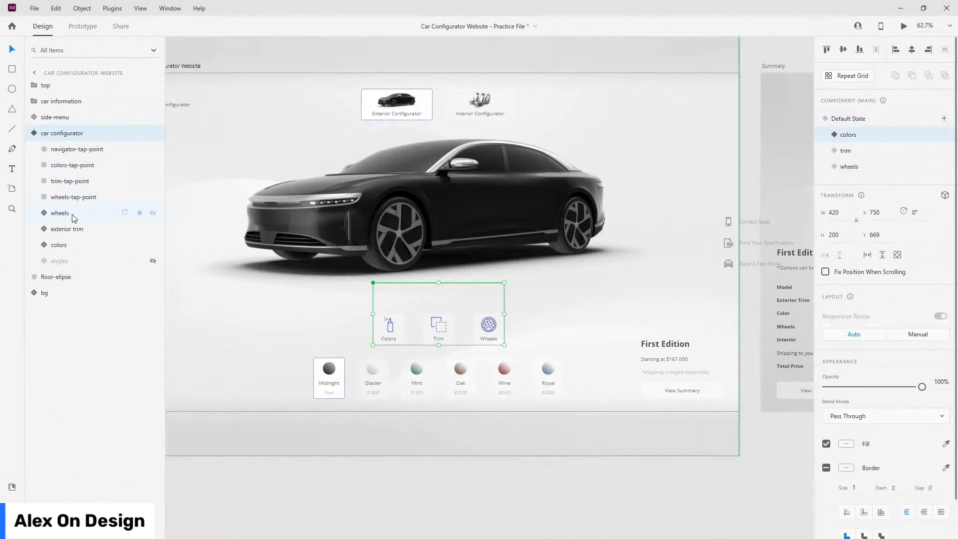
pyautogui.click(152, 260)
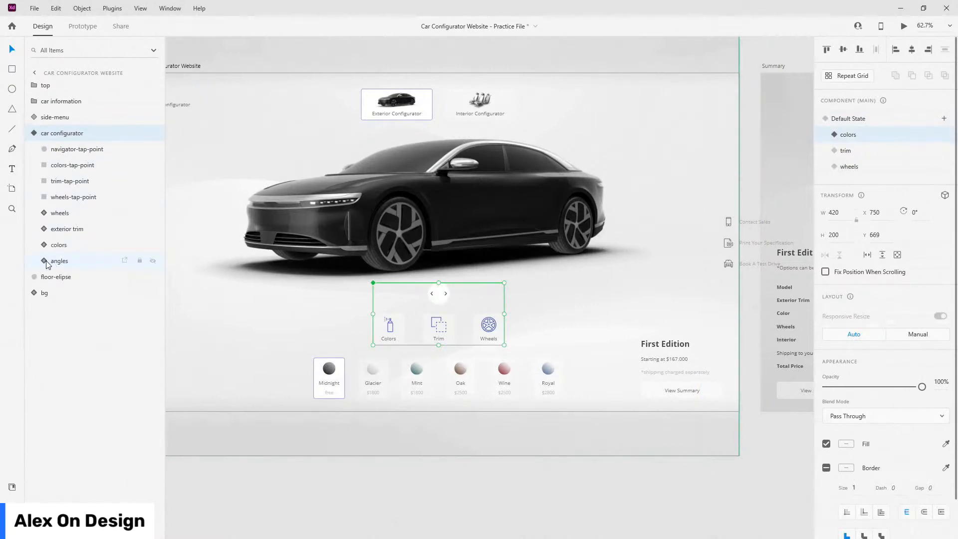
pyautogui.click(48, 262)
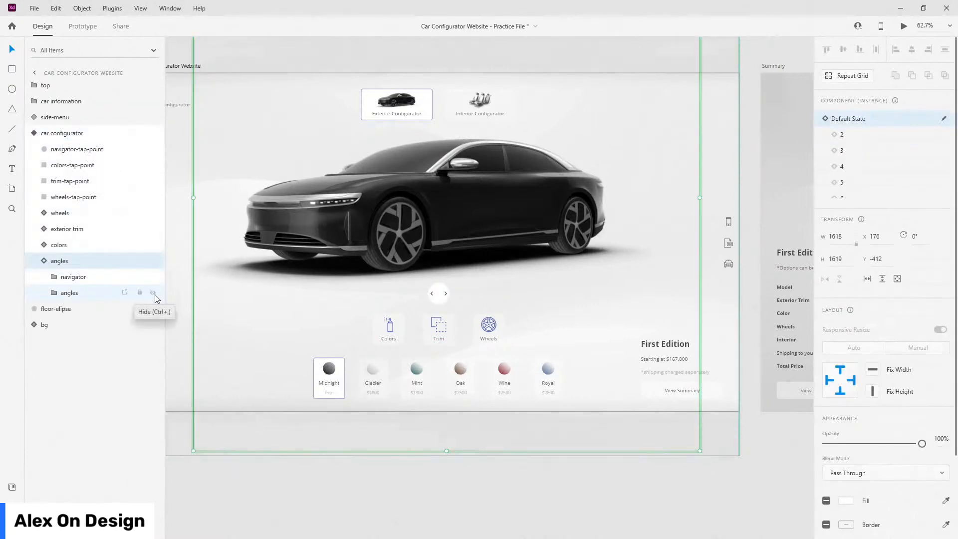
pyautogui.click(153, 293)
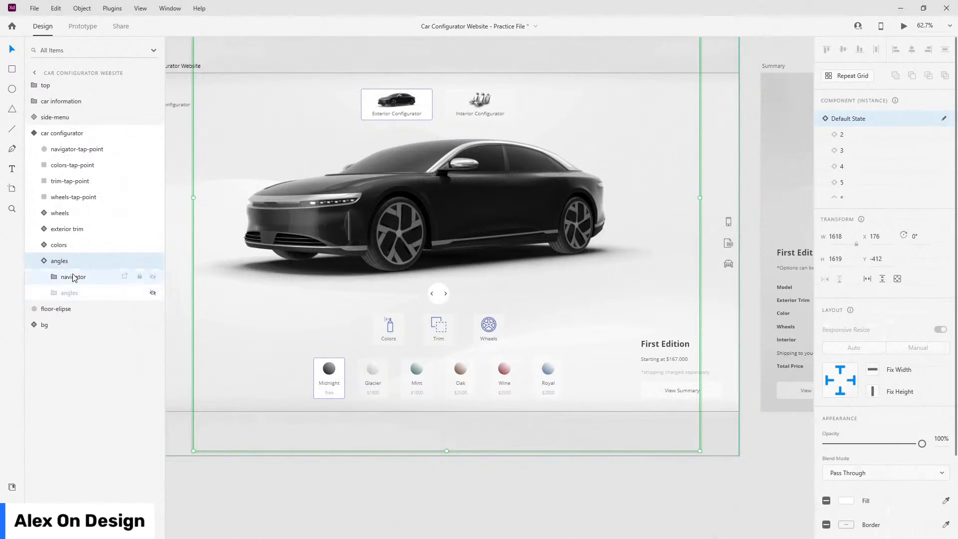
pyautogui.click(45, 261)
pyautogui.click(34, 134)
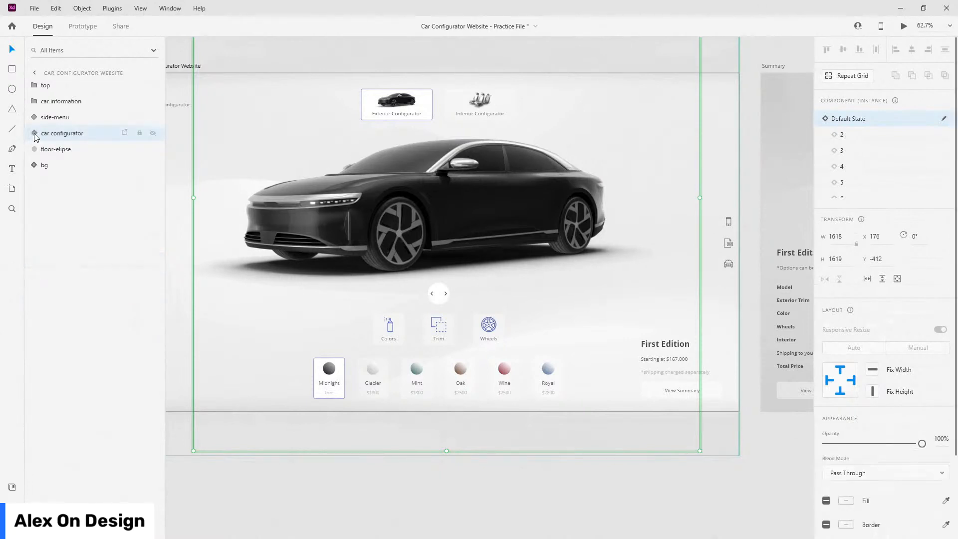
# - In the trim state, show the angles component again but hide its angles group, keeping only the navigator
pyautogui.click(845, 151)
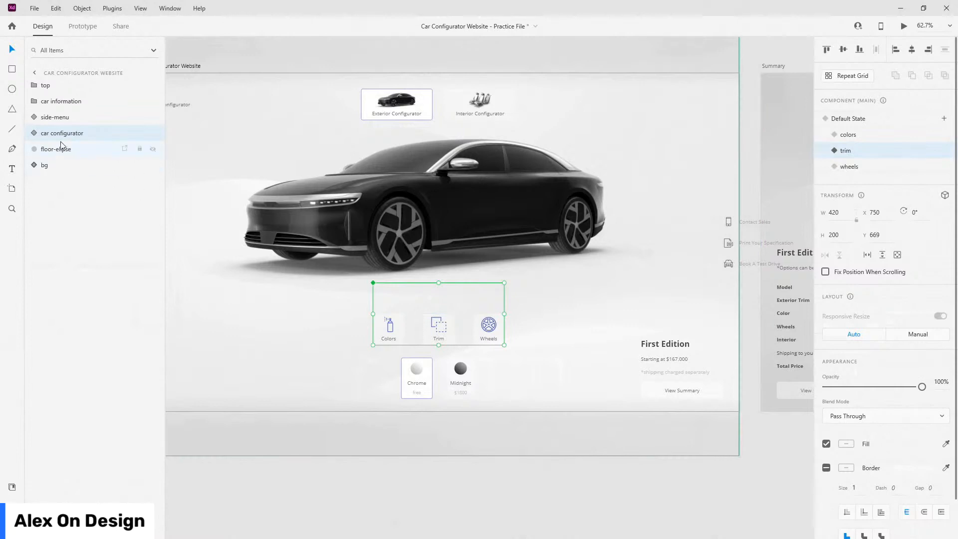
pyautogui.click(38, 134)
pyautogui.click(152, 260)
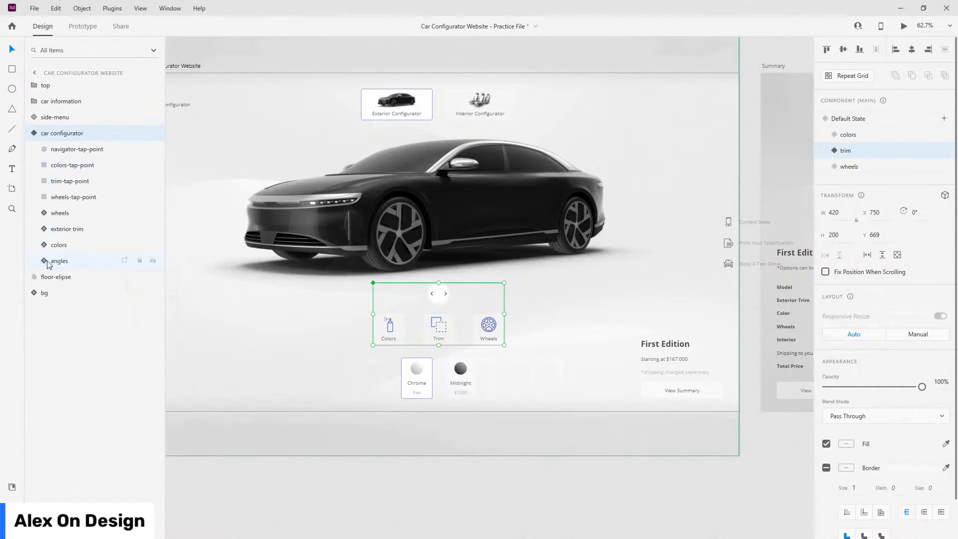
pyautogui.click(146, 260)
pyautogui.click(153, 292)
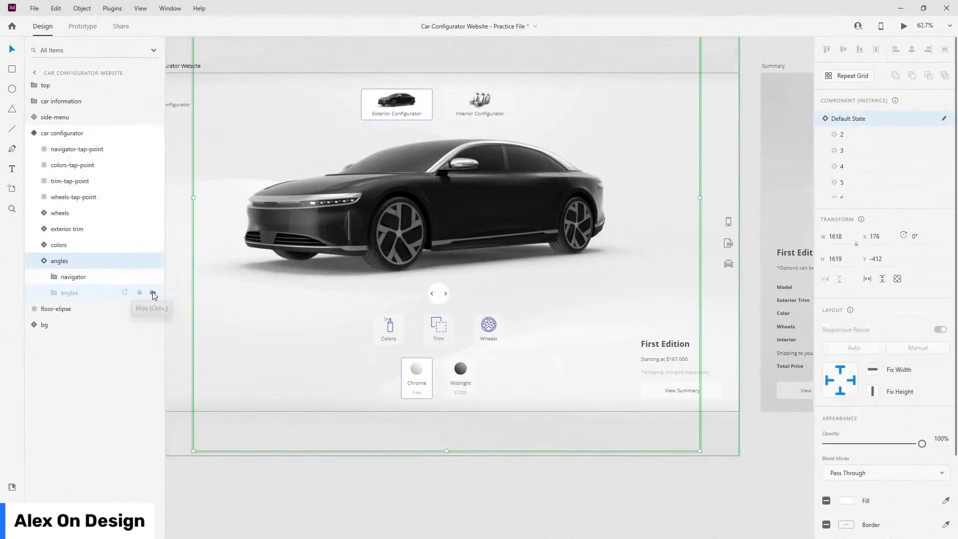
pyautogui.click(41, 261)
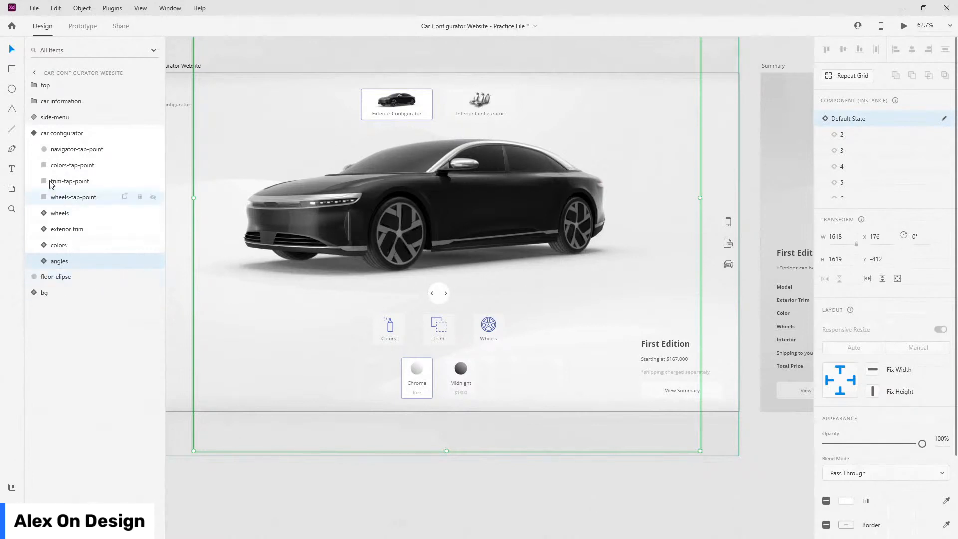
pyautogui.click(35, 133)
# - In the wheels state, show the angles component again with its navigator group
pyautogui.click(857, 150)
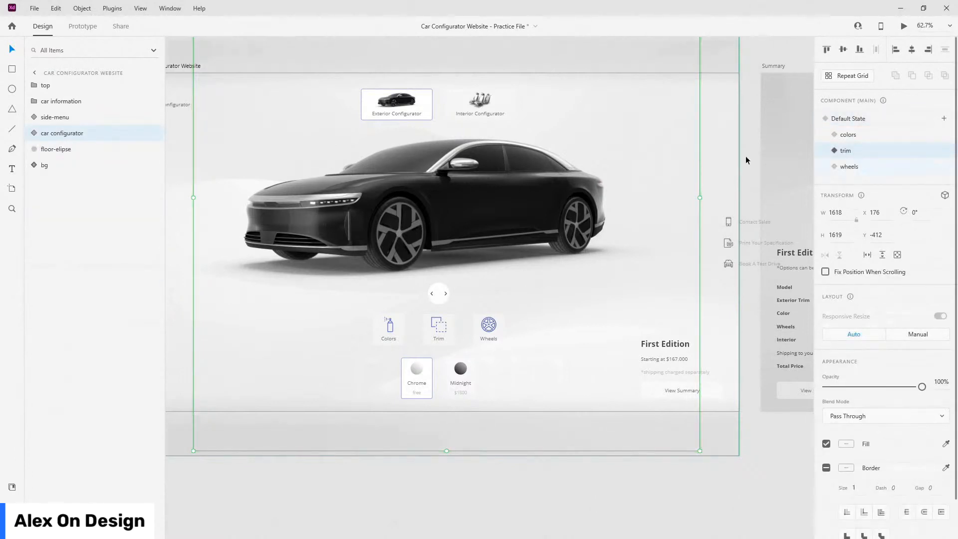
pyautogui.click(849, 166)
pyautogui.click(31, 133)
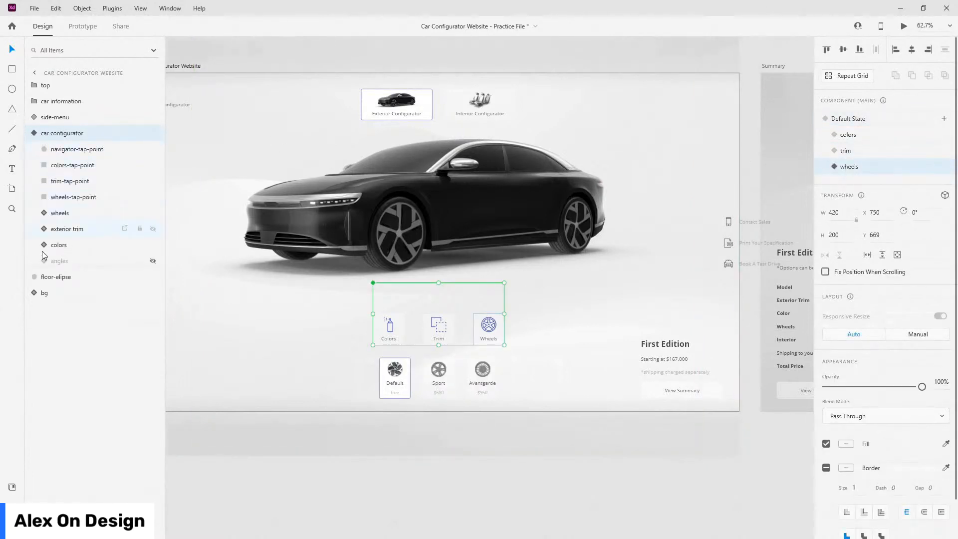
pyautogui.click(153, 260)
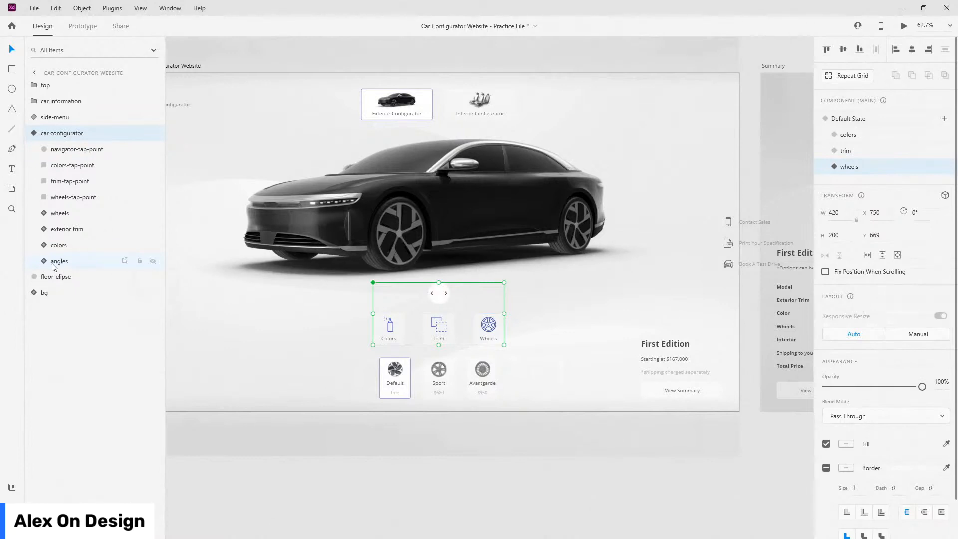
pyautogui.click(44, 261)
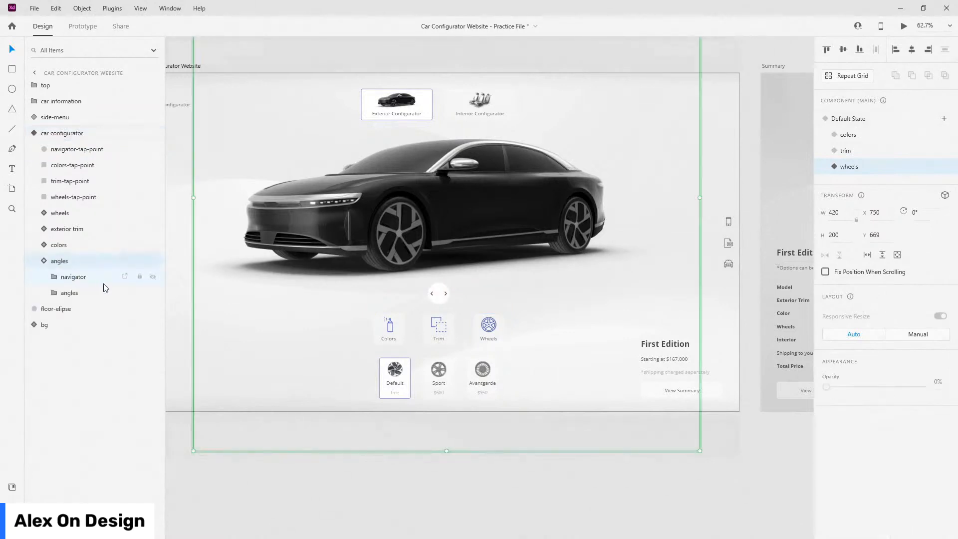
pyautogui.click(44, 261)
pyautogui.click(34, 133)
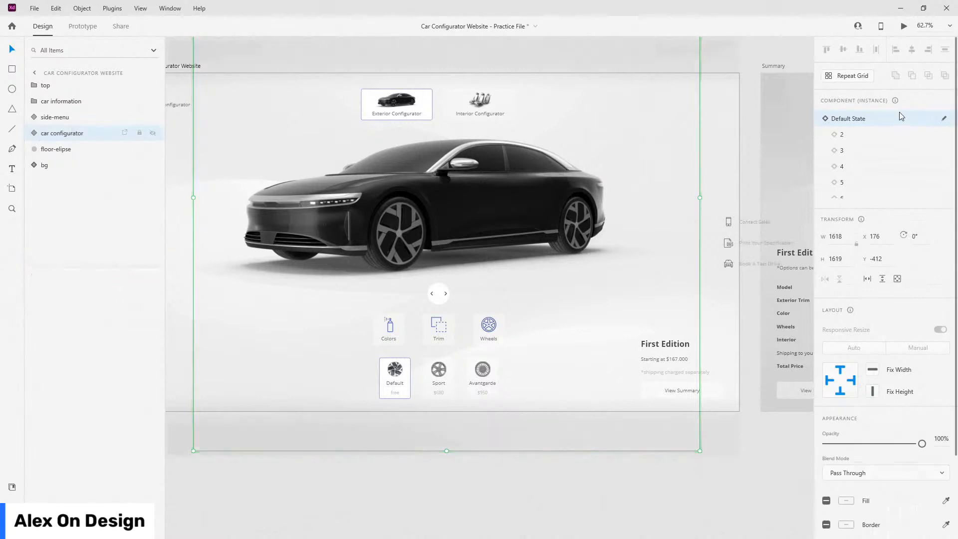
# - In the Default State, add a Tap interaction on colors-tap-point that auto-animates to the colors state
pyautogui.click(883, 120)
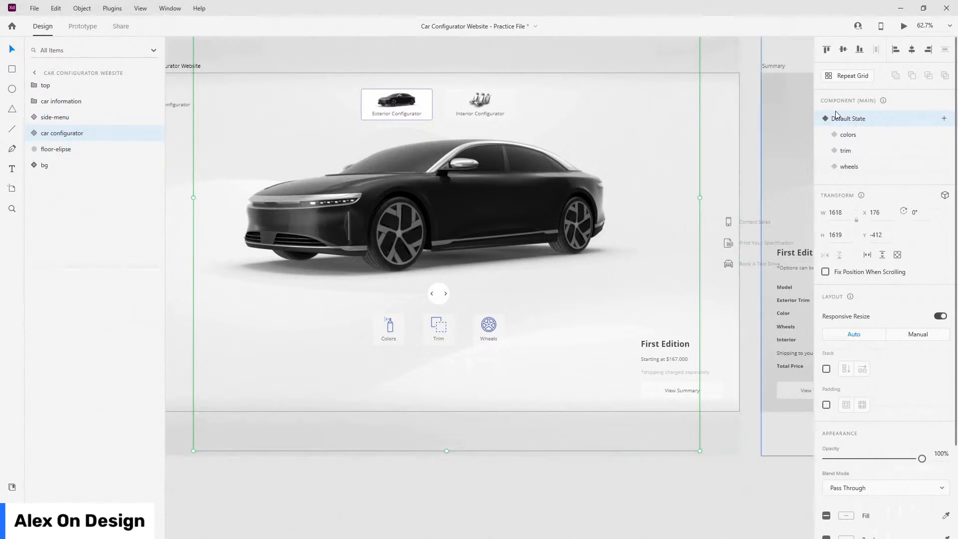
pyautogui.click(34, 133)
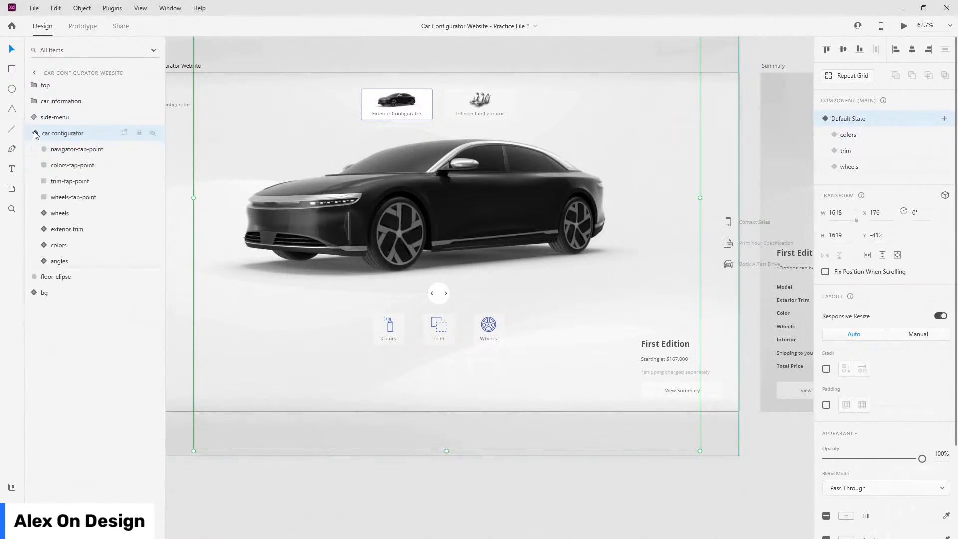
pyautogui.click(72, 168)
pyautogui.click(72, 33)
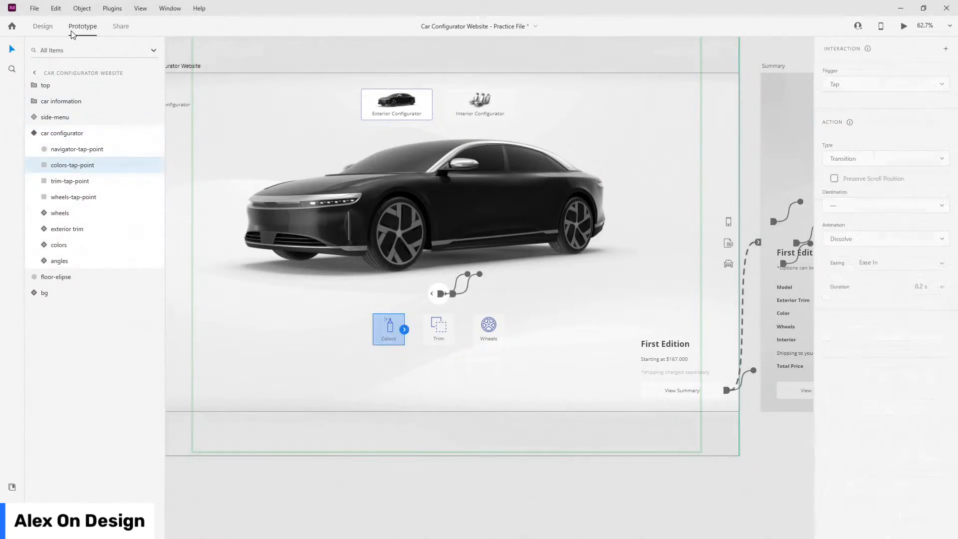
pyautogui.click(404, 330)
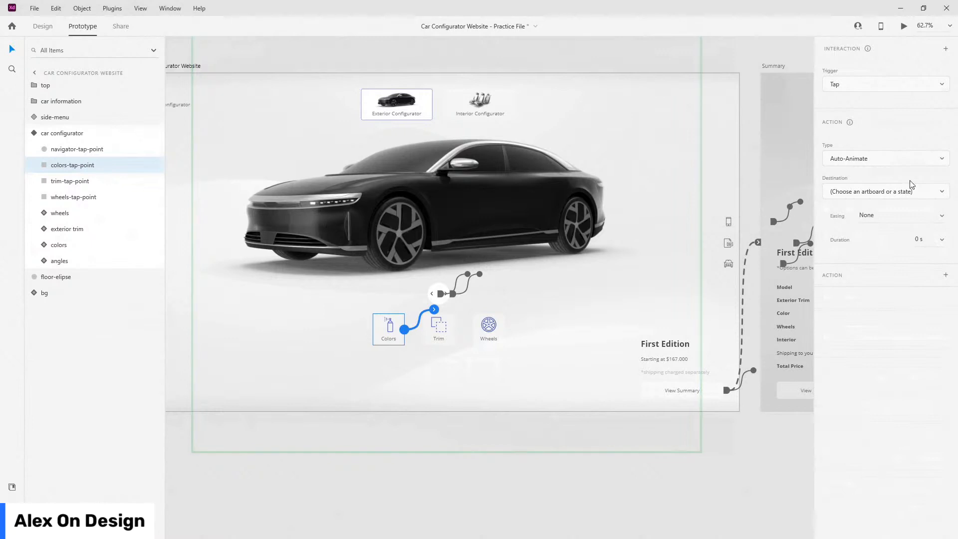
pyautogui.click(906, 197)
pyautogui.click(884, 224)
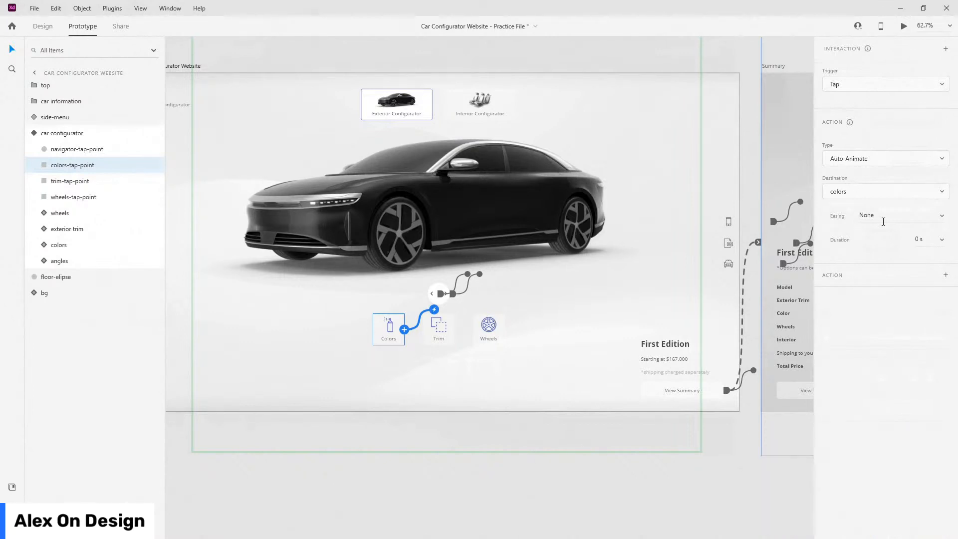
# - Add a Tap interaction on trim-tap-point that auto-animates to the trim state
pyautogui.click(71, 181)
pyautogui.moveTo(454, 329); pyautogui.dragTo(484, 309)
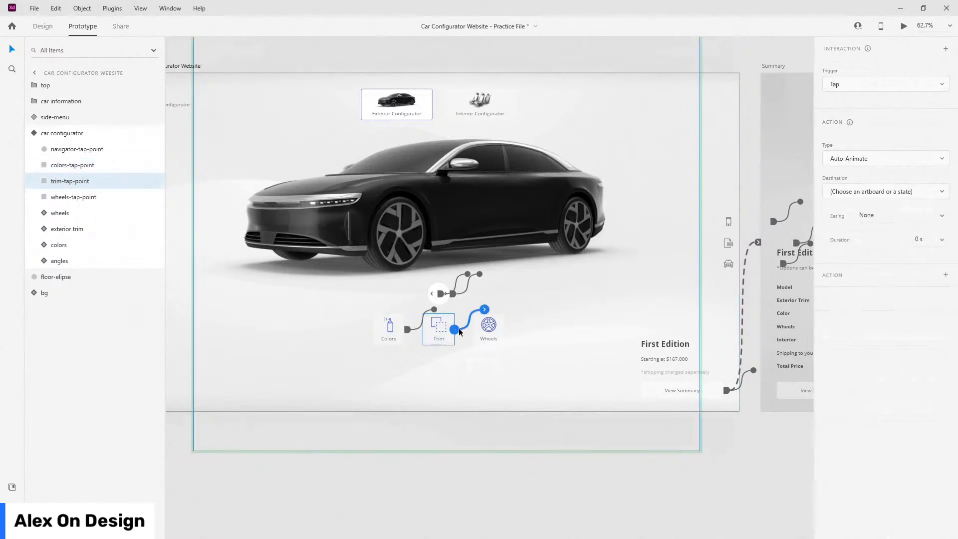
pyautogui.click(866, 195)
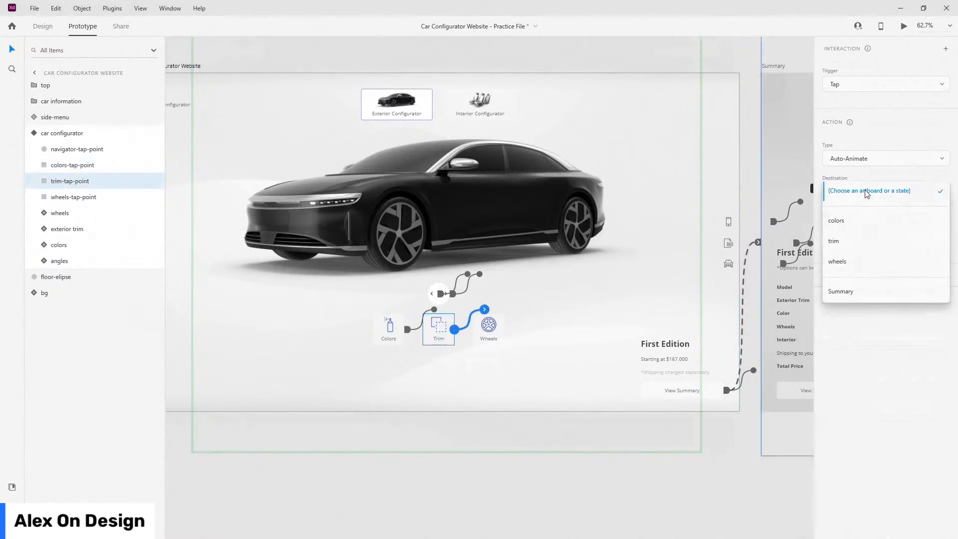
pyautogui.click(848, 242)
# - Add a Tap interaction on wheels-tap-point that auto-animates to the wheels state
pyautogui.click(73, 196)
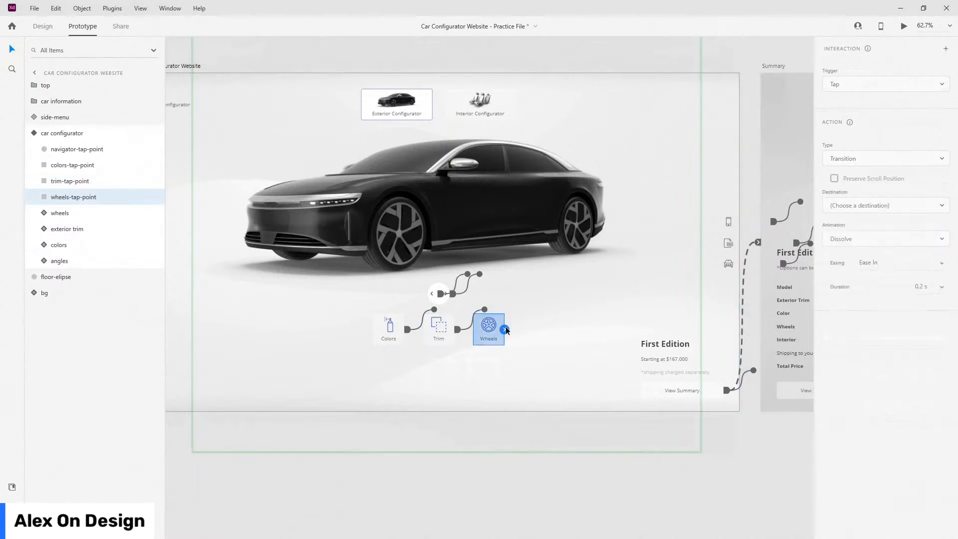
pyautogui.moveTo(506, 330); pyautogui.dragTo(789, 309)
pyautogui.click(866, 194)
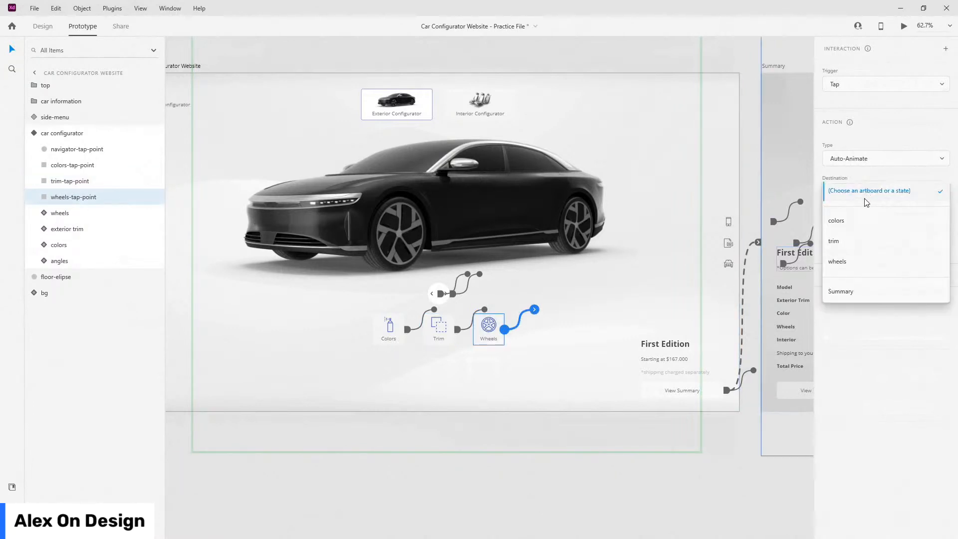
pyautogui.click(850, 264)
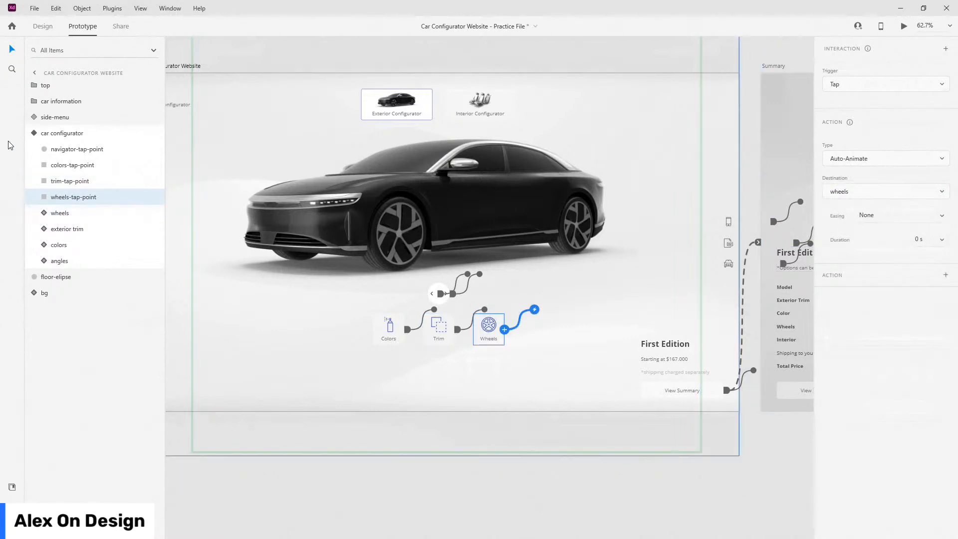
# - In the colors state, add a Tap interaction on navigator-tap-point that auto-animates to the Default State
pyautogui.click(569, 76)
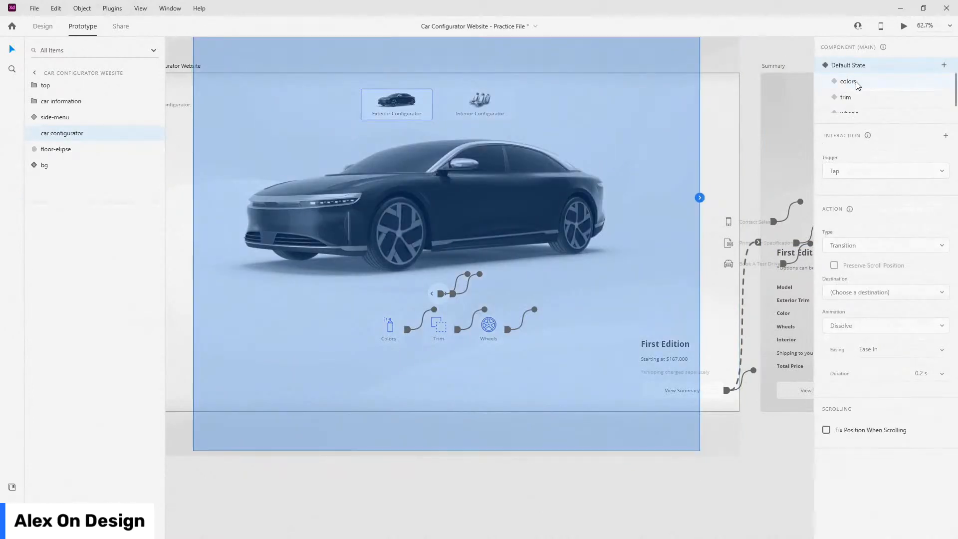
pyautogui.click(853, 82)
pyautogui.click(32, 133)
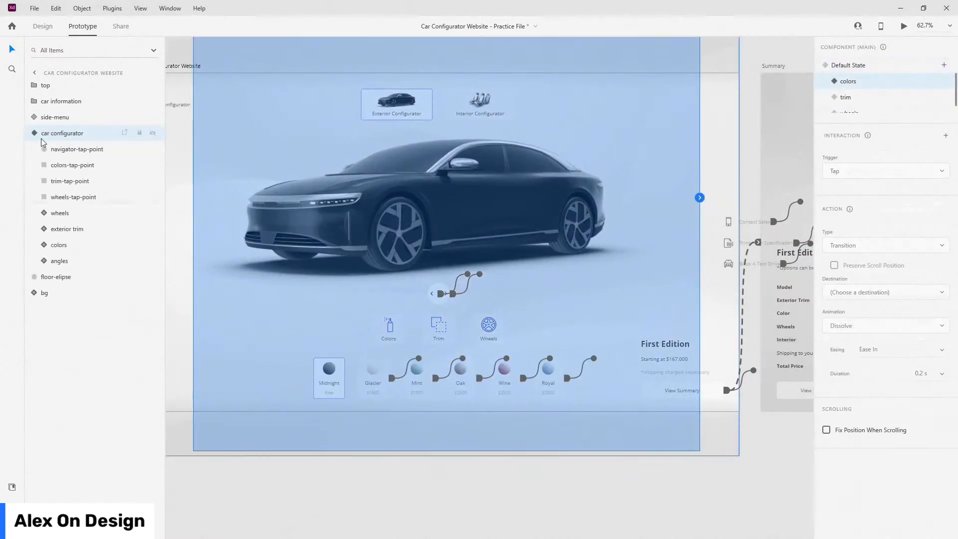
pyautogui.click(78, 149)
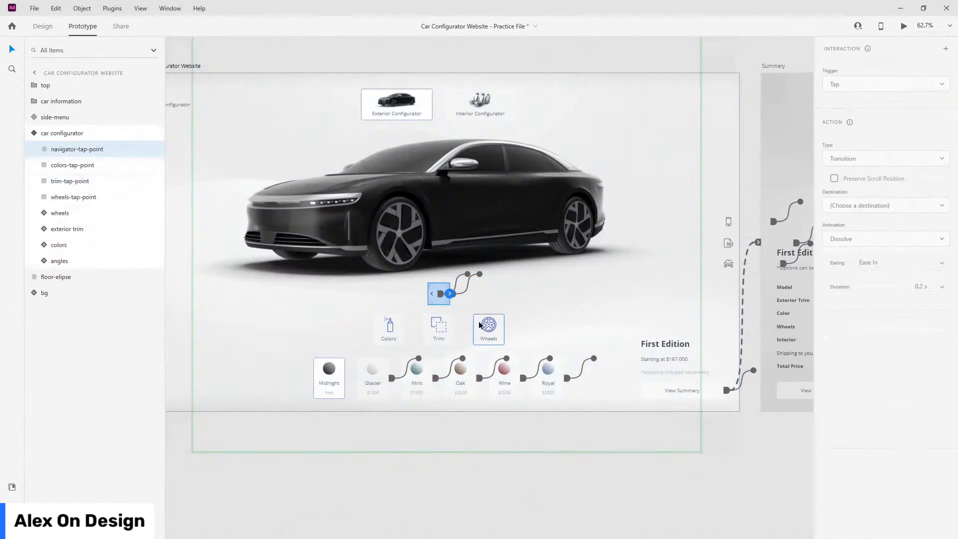
pyautogui.click(450, 294)
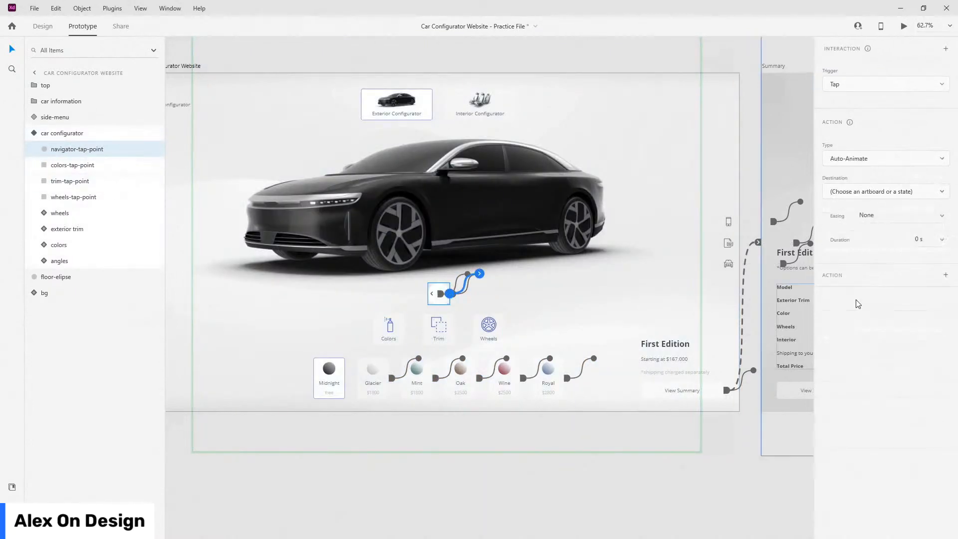
pyautogui.click(883, 192)
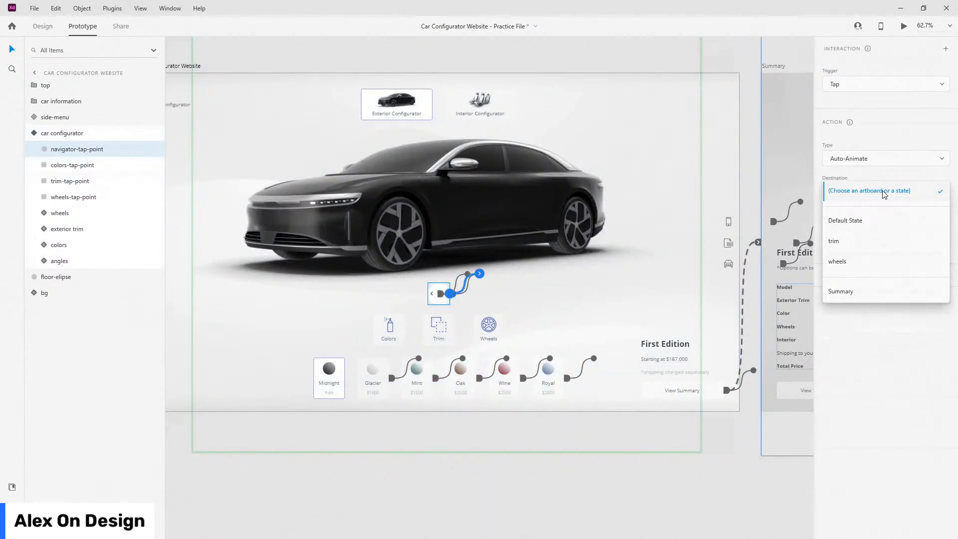
pyautogui.click(879, 222)
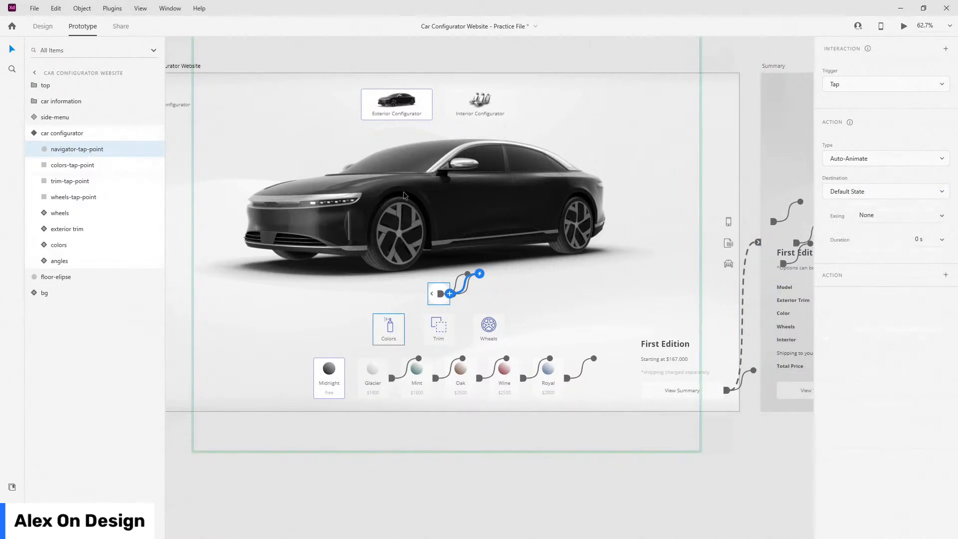
pyautogui.click(61, 169)
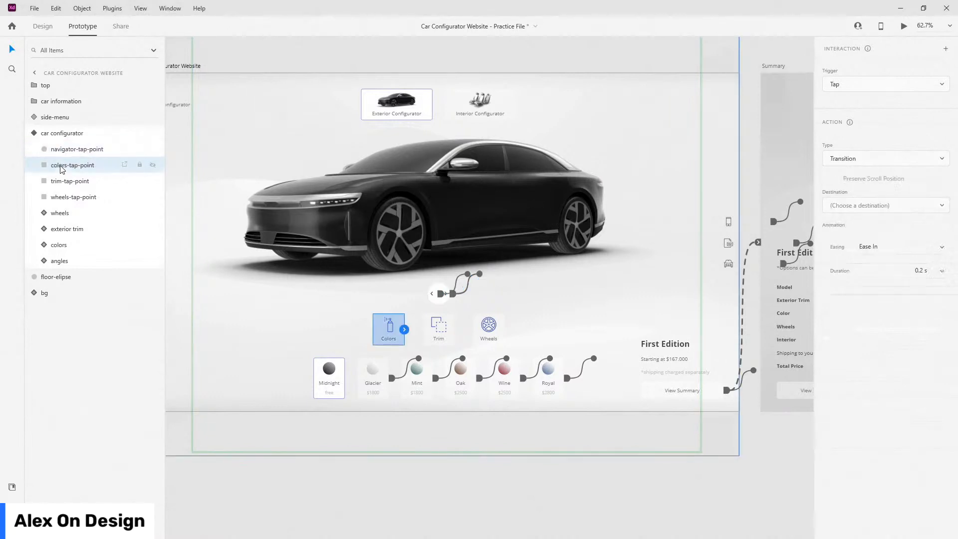
pyautogui.click(406, 330)
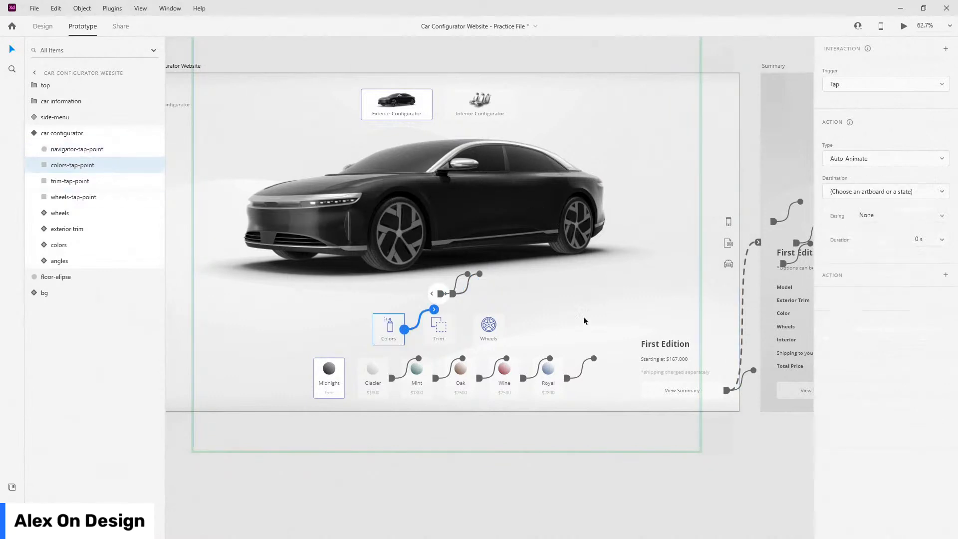
pyautogui.click(873, 191)
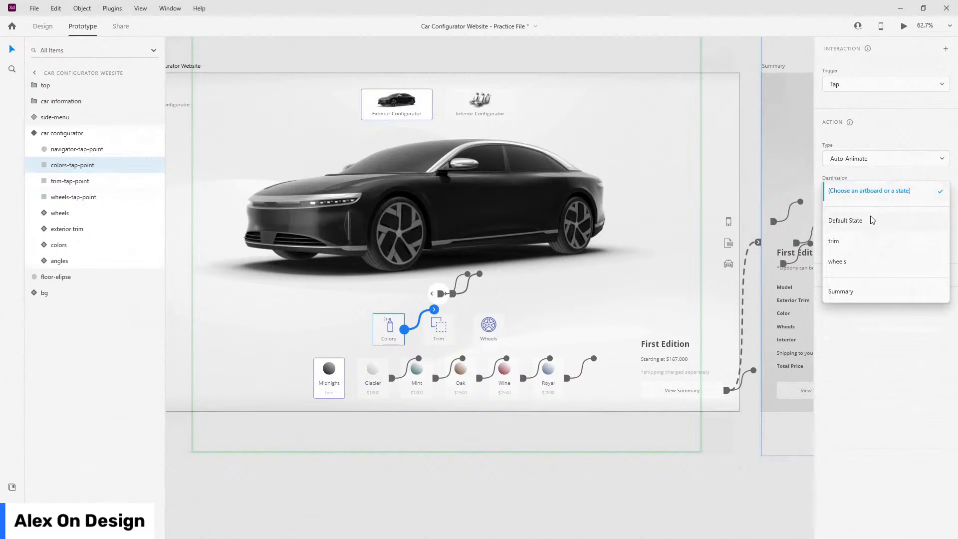
pyautogui.click(64, 137)
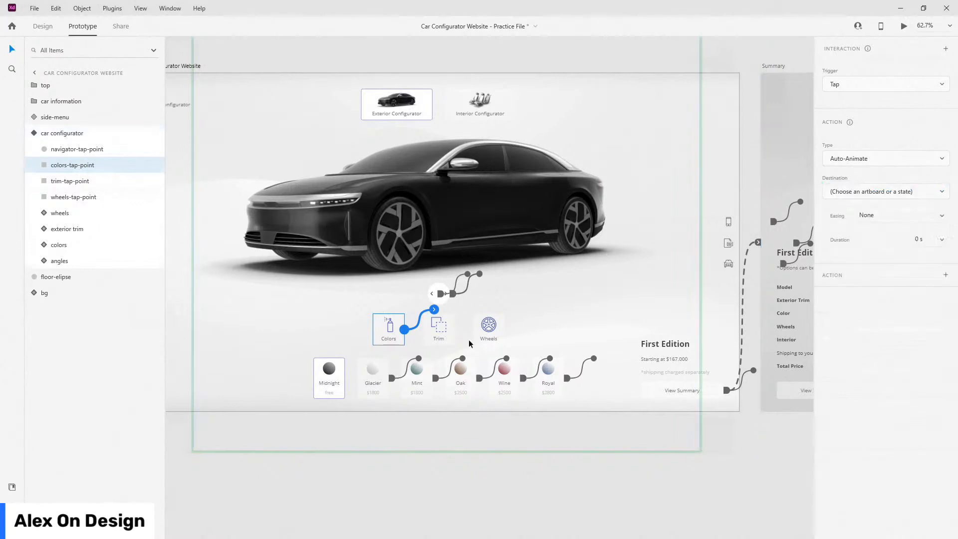
# - In the colors state, add Tap auto-animate interactions from trim-tap-point to the trim state and from wheels-tap-point to the wheels state
pyautogui.click(57, 185)
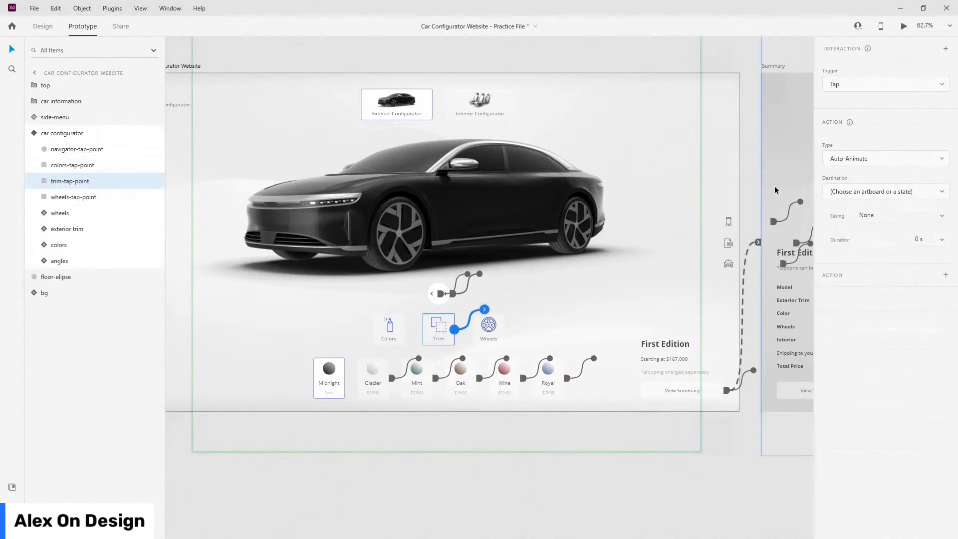
pyautogui.click(894, 197)
pyautogui.press('Escape')
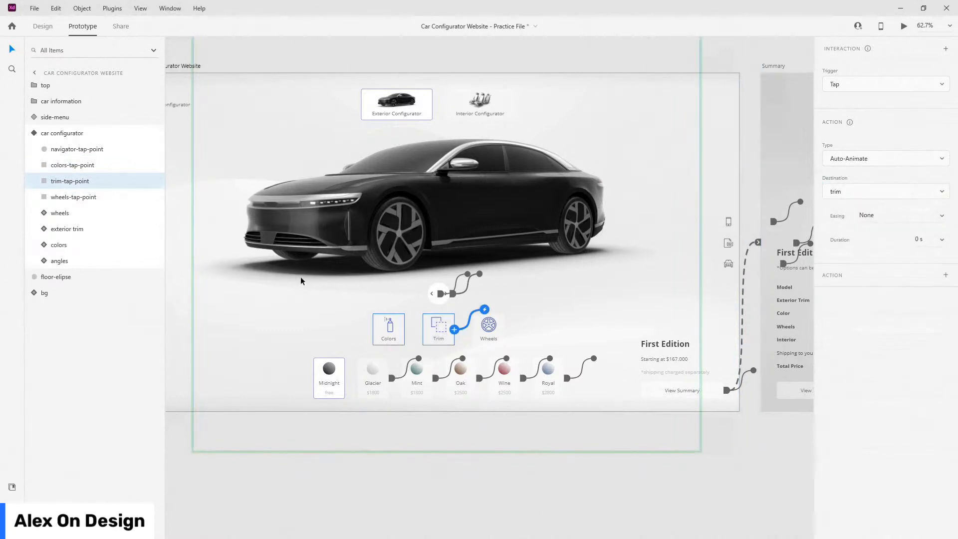
pyautogui.click(92, 197)
pyautogui.click(504, 329)
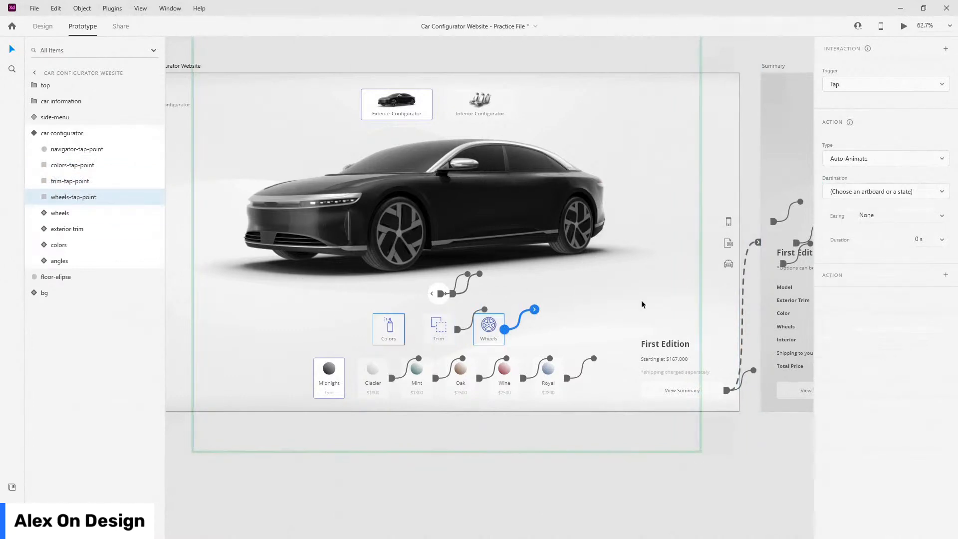
pyautogui.click(843, 194)
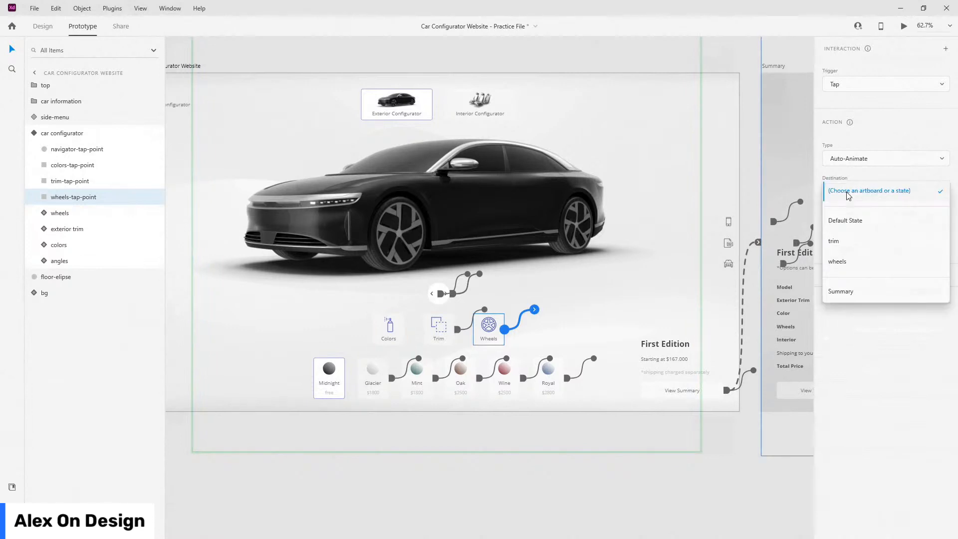
pyautogui.click(865, 268)
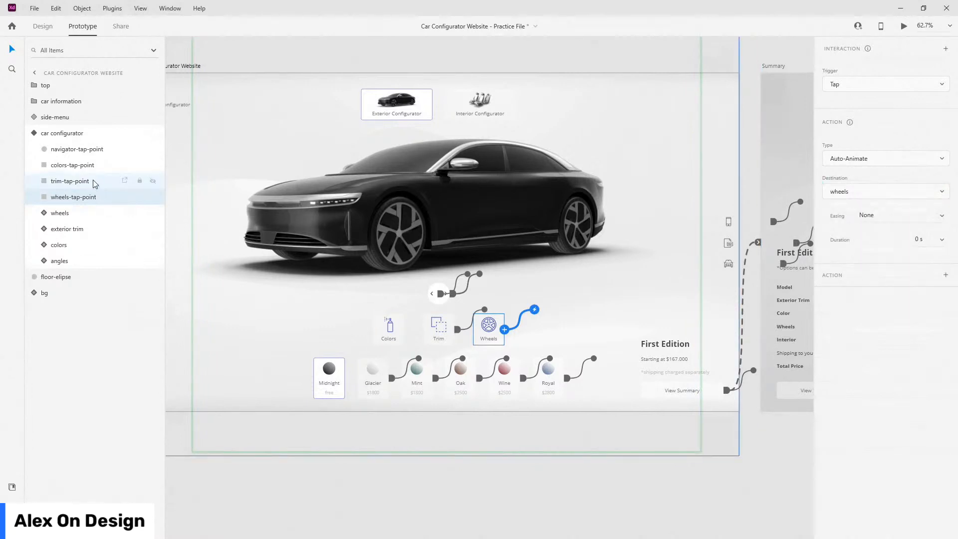
# - In the trim state, add a Tap interaction on navigator-tap-point that auto-animates to the Default State
pyautogui.click(33, 132)
pyautogui.click(62, 133)
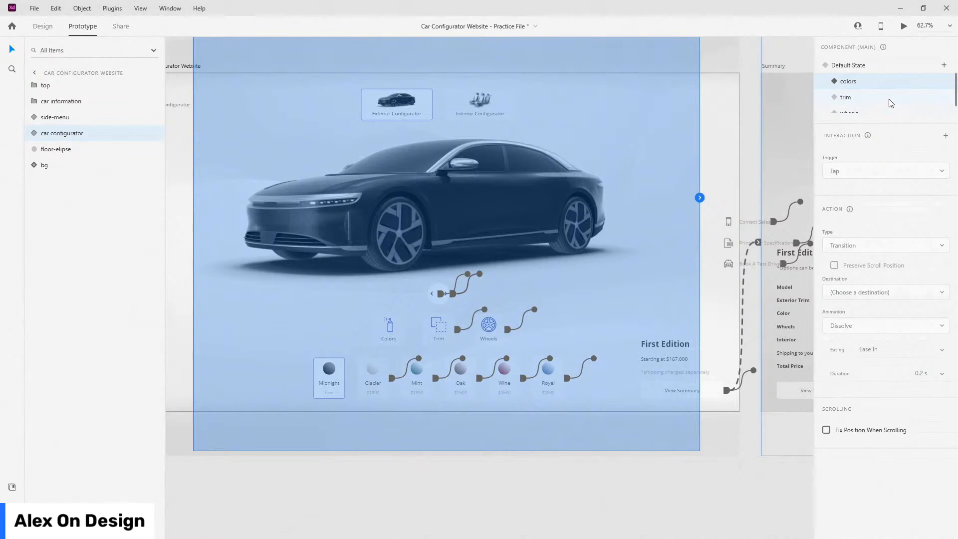
pyautogui.click(891, 102)
pyautogui.click(30, 133)
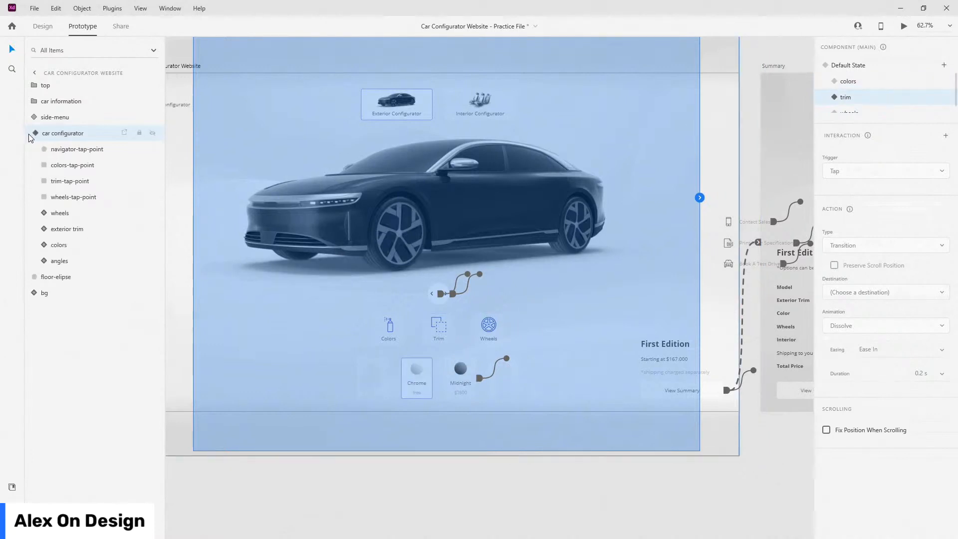
pyautogui.click(73, 150)
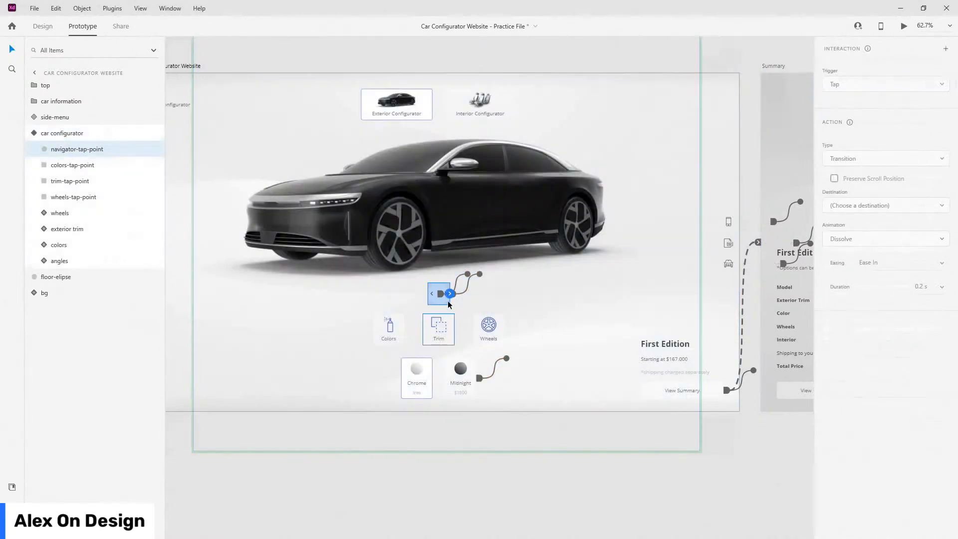
pyautogui.click(864, 194)
pyautogui.click(858, 221)
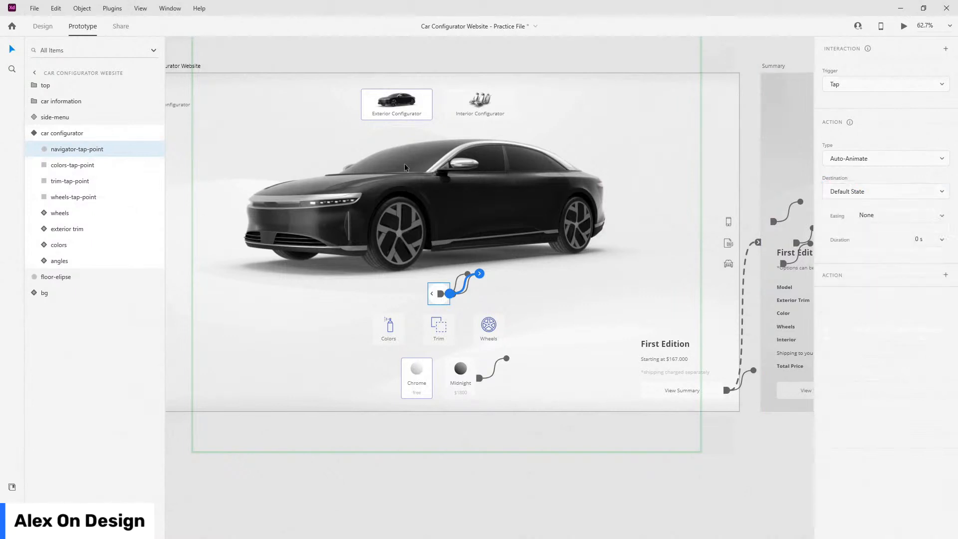
# - In the trim state, add Tap auto-animate interactions from colors-tap-point to the colors state and from wheels-tap-point to the wheels state
pyautogui.click(65, 165)
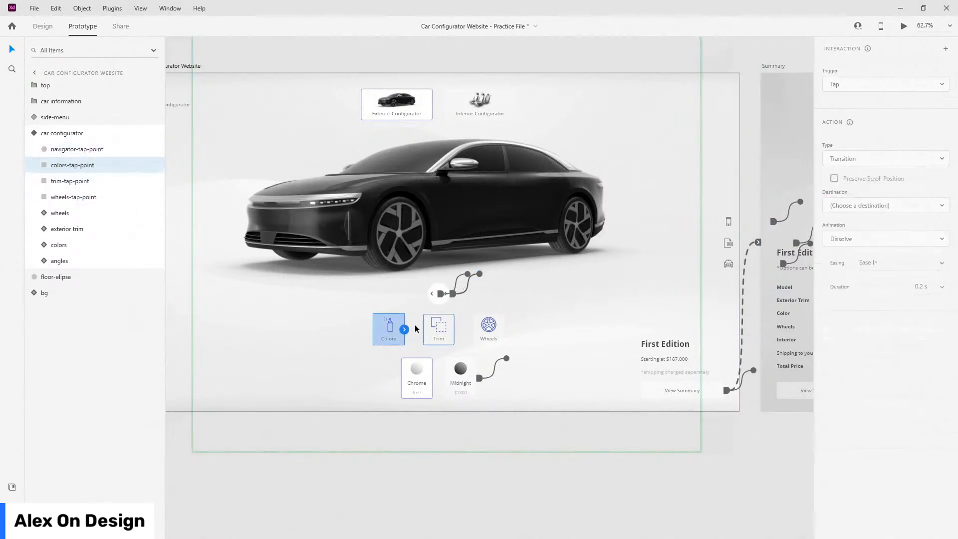
pyautogui.click(853, 198)
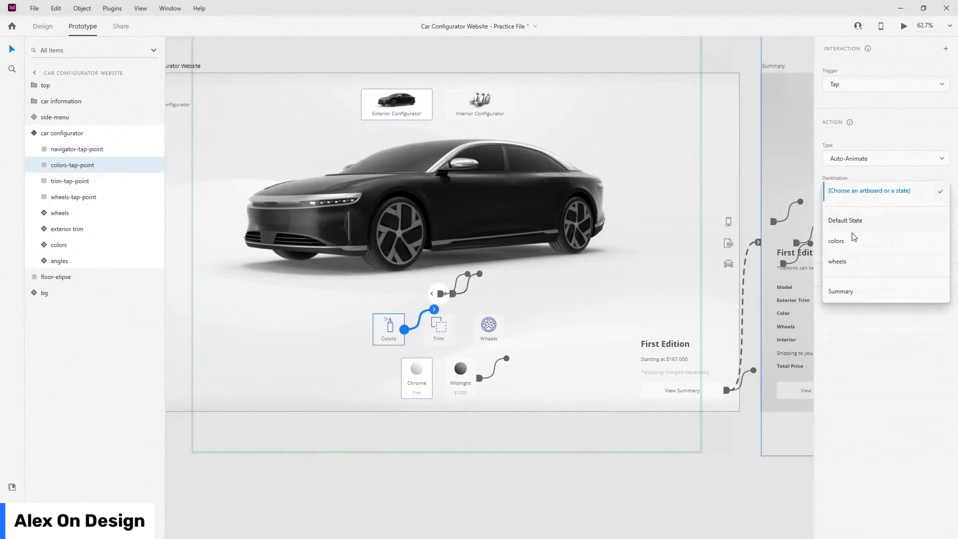
pyautogui.click(853, 249)
pyautogui.click(59, 198)
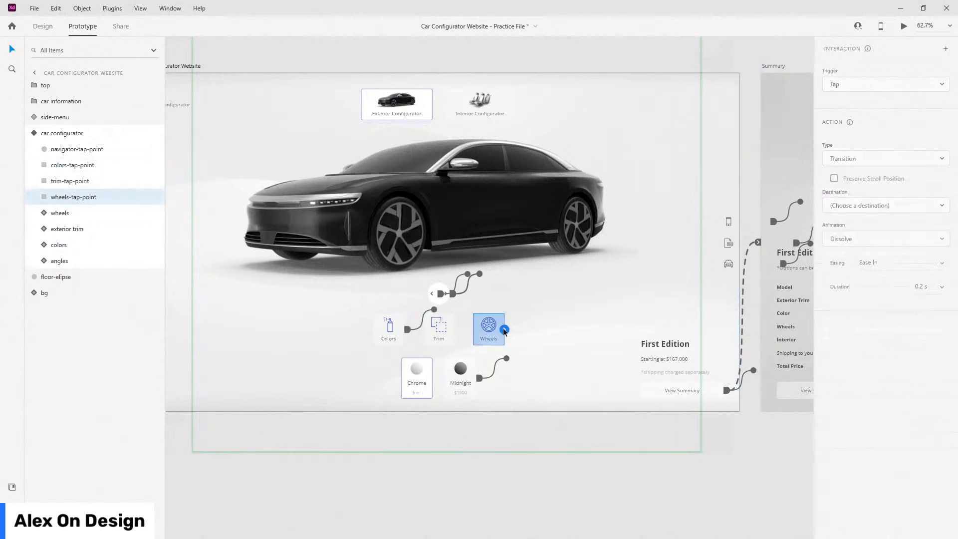
pyautogui.click(850, 193)
pyautogui.click(837, 261)
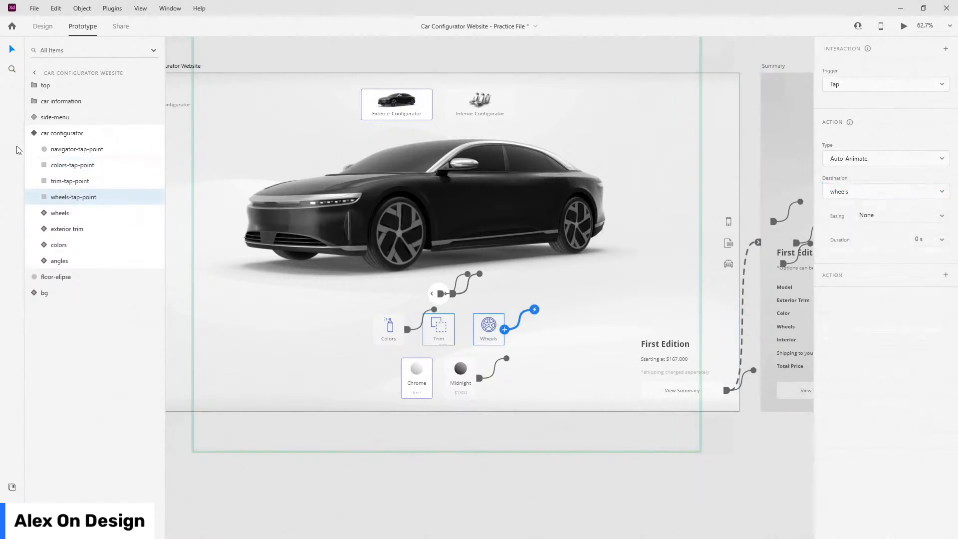
# - In the wheels state, add a Tap interaction on navigator-tap-point that auto-animates to the Default State
pyautogui.press('Escape')
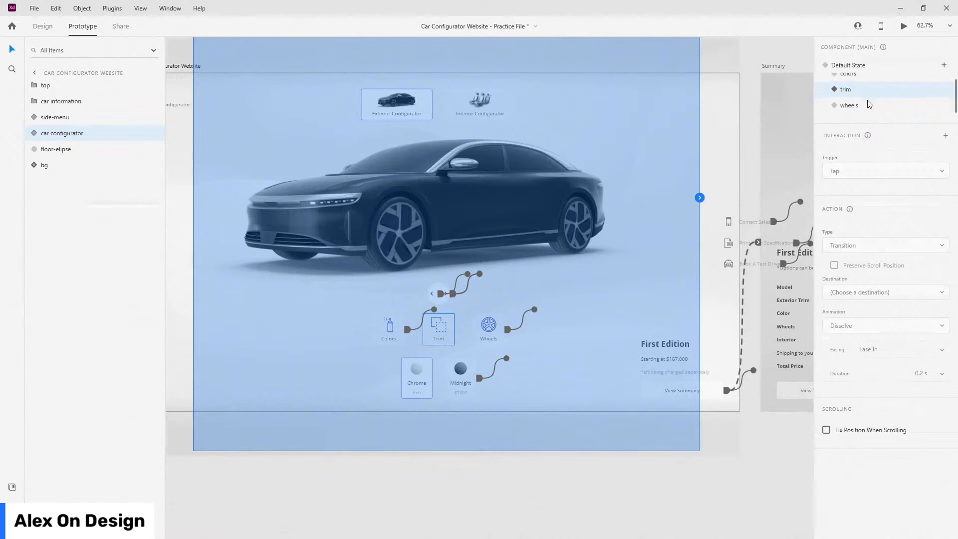
pyautogui.doubleClick(449, 294)
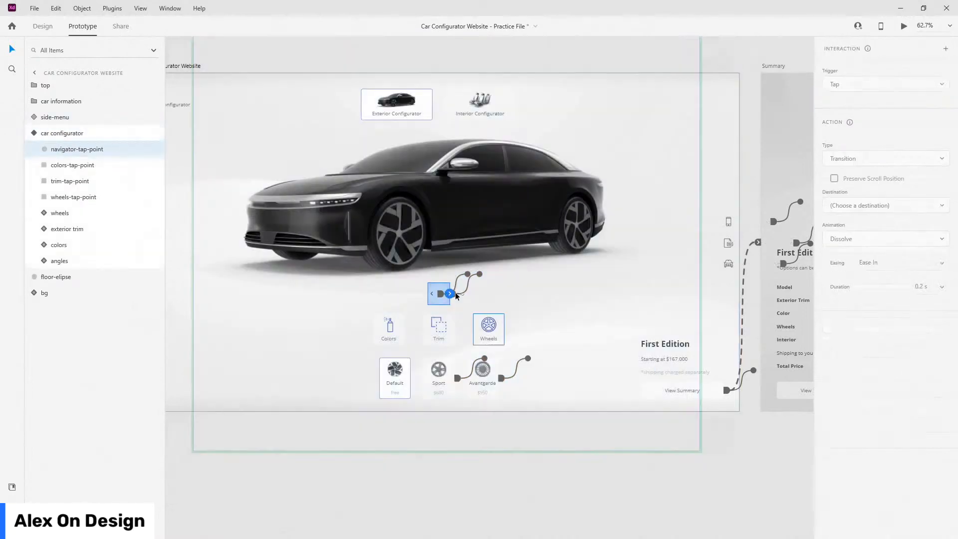
pyautogui.click(878, 191)
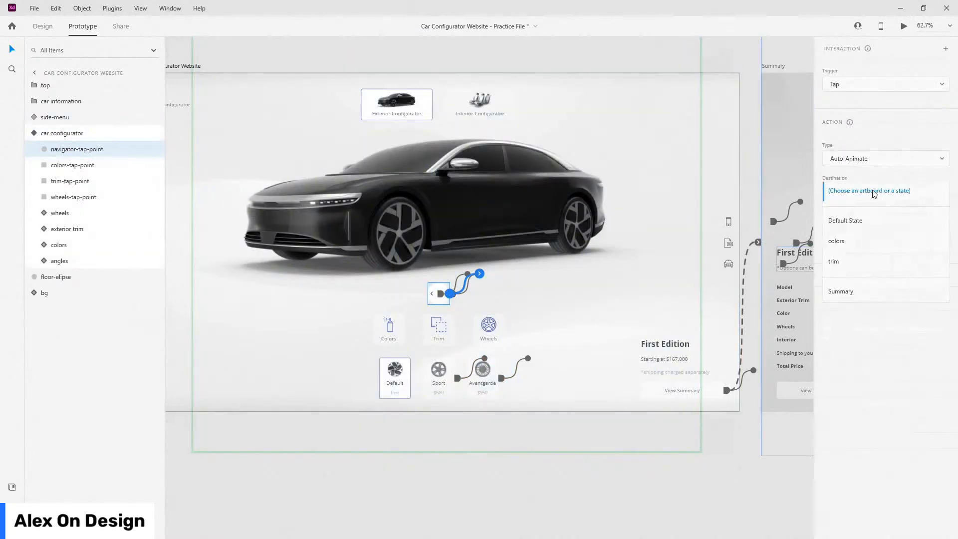
pyautogui.click(864, 219)
# - In the wheels state, add Tap auto-animate interactions from colors-tap-point to the colors state and from trim-tap-point to the trim state
pyautogui.click(72, 166)
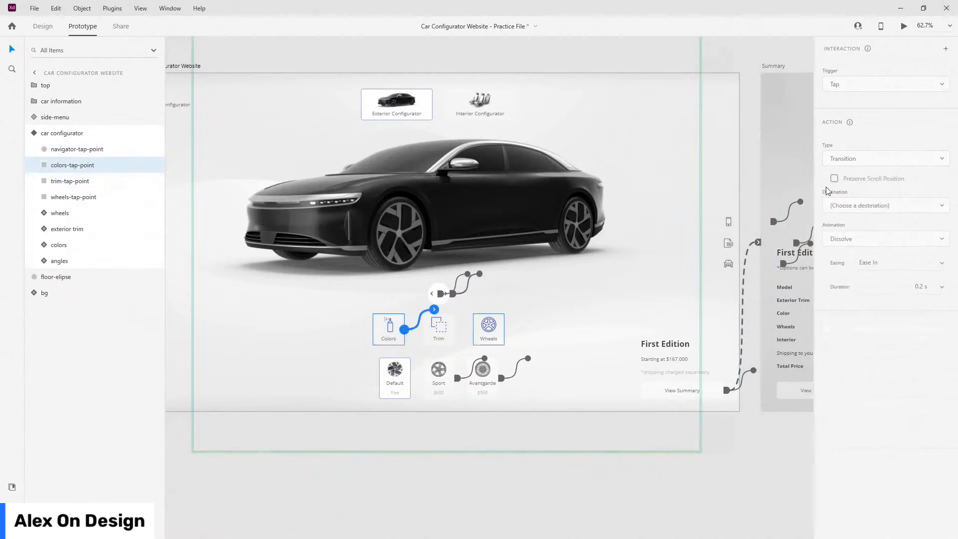
pyautogui.click(859, 201)
pyautogui.click(856, 239)
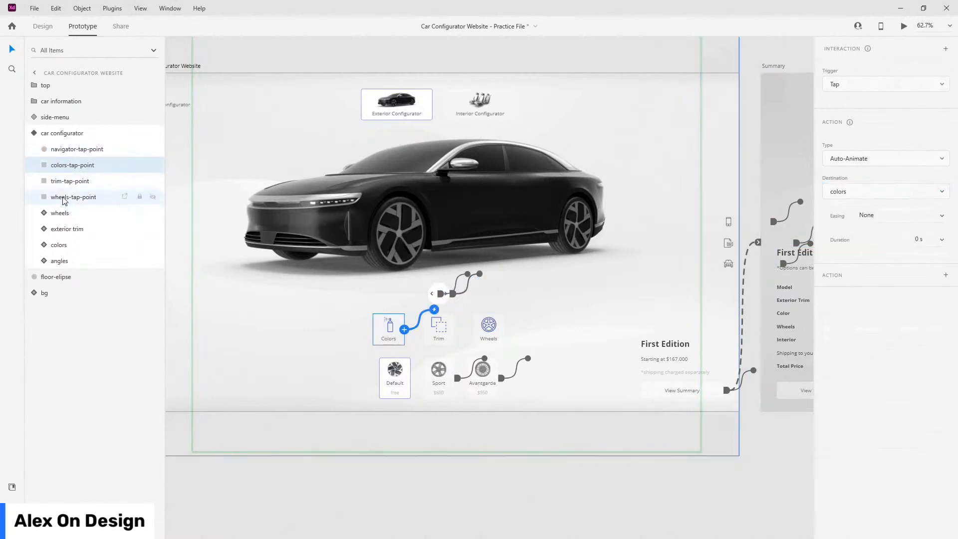
pyautogui.click(438, 327)
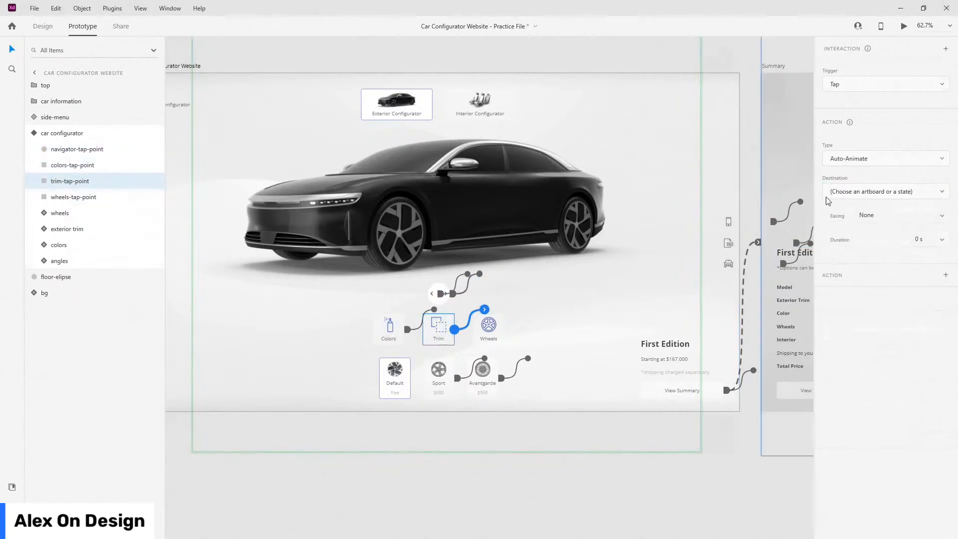
pyautogui.click(849, 202)
pyautogui.click(841, 263)
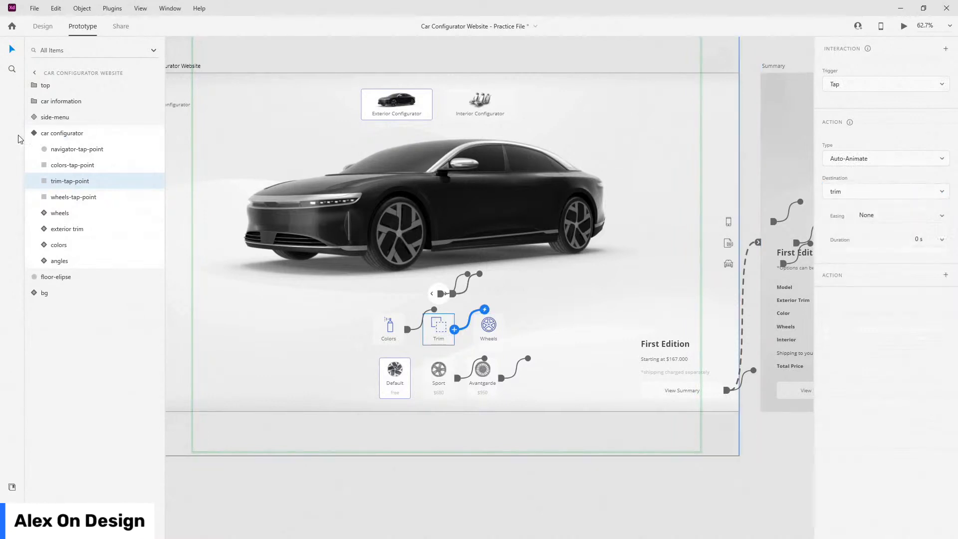
# - In the car configurator's colors state, set the opacity of the colors-selector's selector-bg to 100% and enable its border
pyautogui.click(45, 133)
pyautogui.click(43, 26)
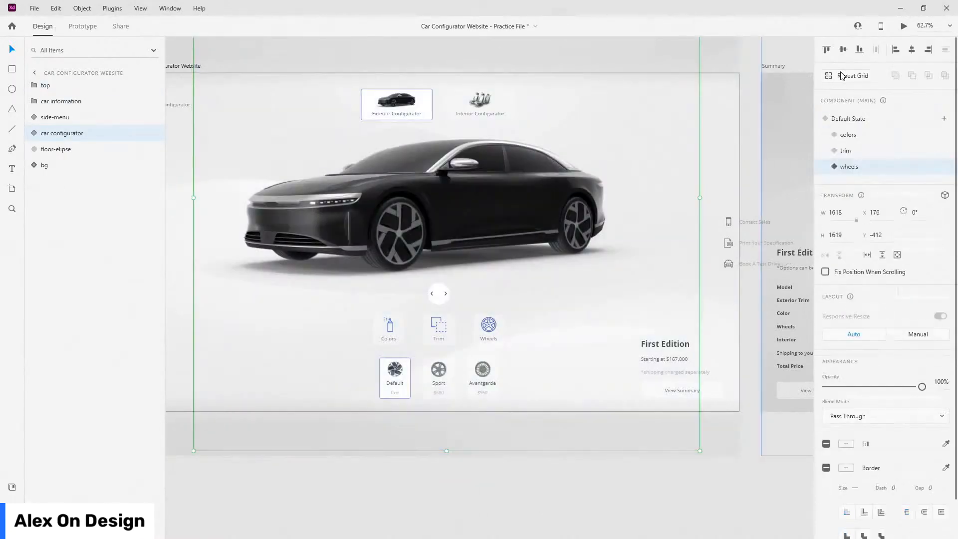
pyautogui.click(866, 122)
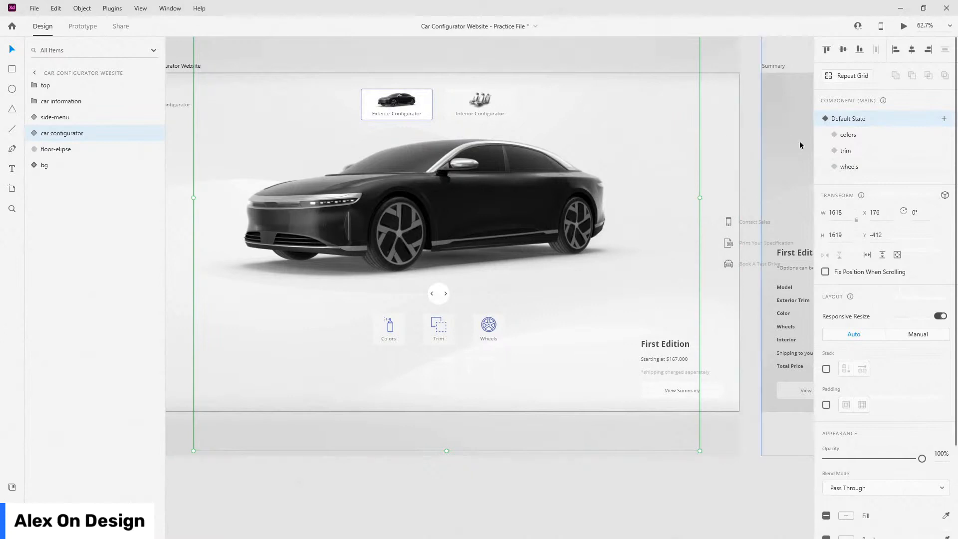
pyautogui.click(847, 139)
pyautogui.scroll(5, 405, 338)
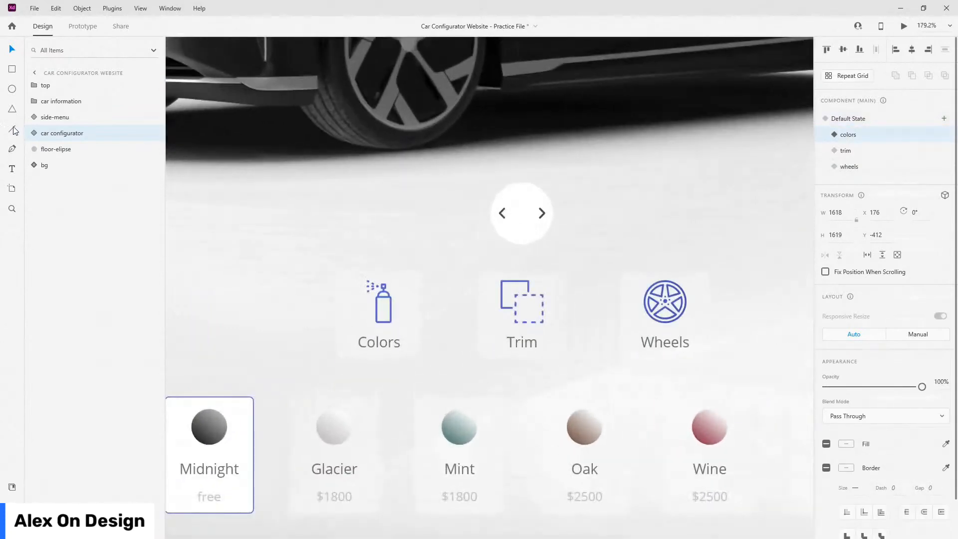
pyautogui.click(36, 136)
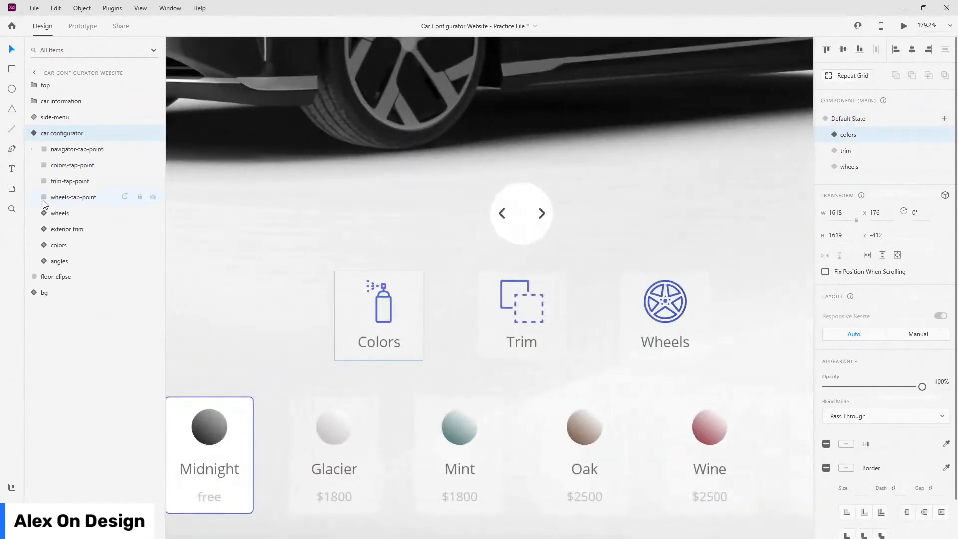
pyautogui.click(43, 244)
pyautogui.click(75, 260)
pyautogui.click(54, 260)
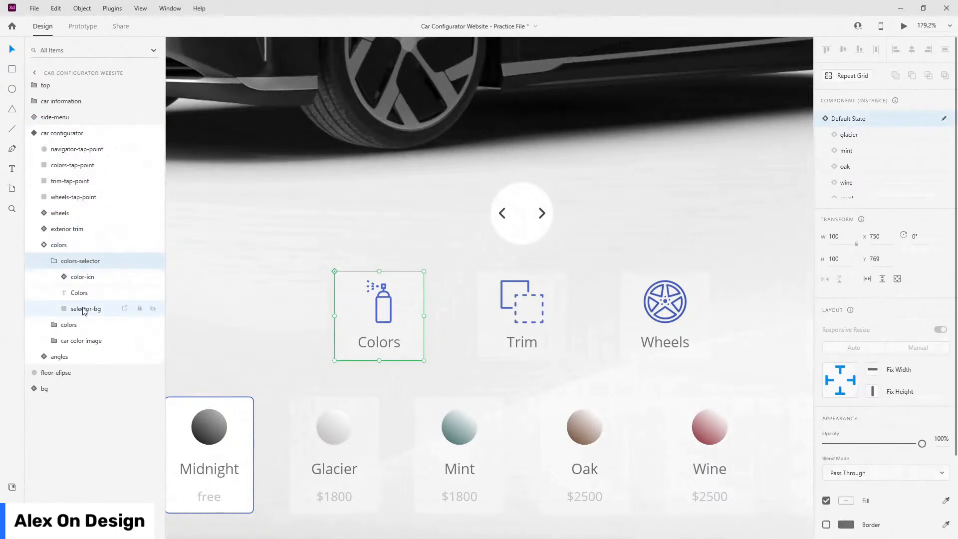
pyautogui.click(83, 309)
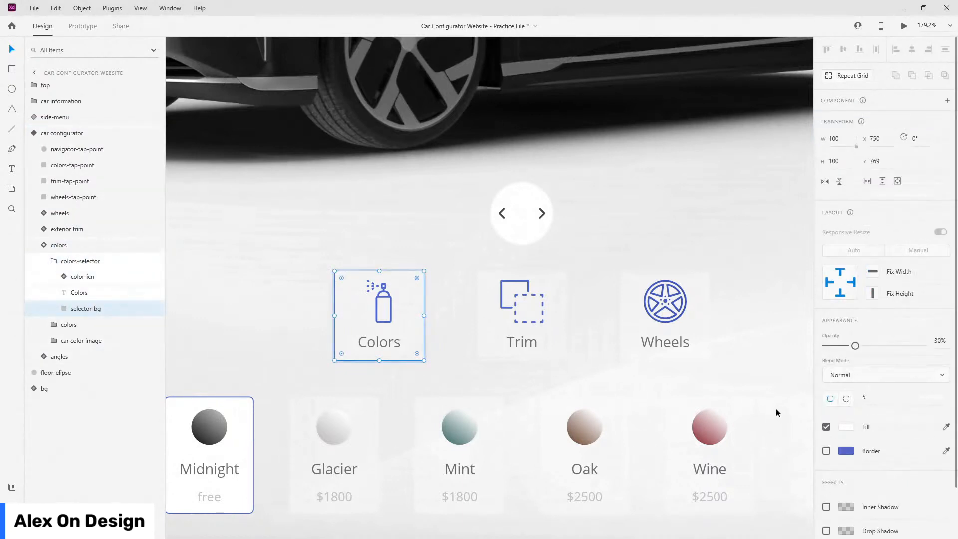
pyautogui.press('0')
pyautogui.click(826, 450)
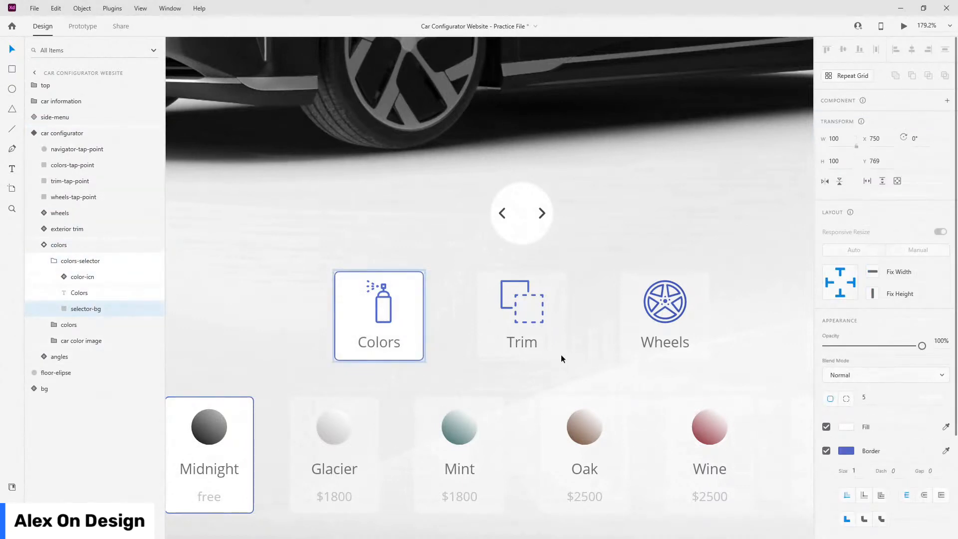
pyautogui.click(80, 260)
pyautogui.click(54, 260)
pyautogui.click(43, 244)
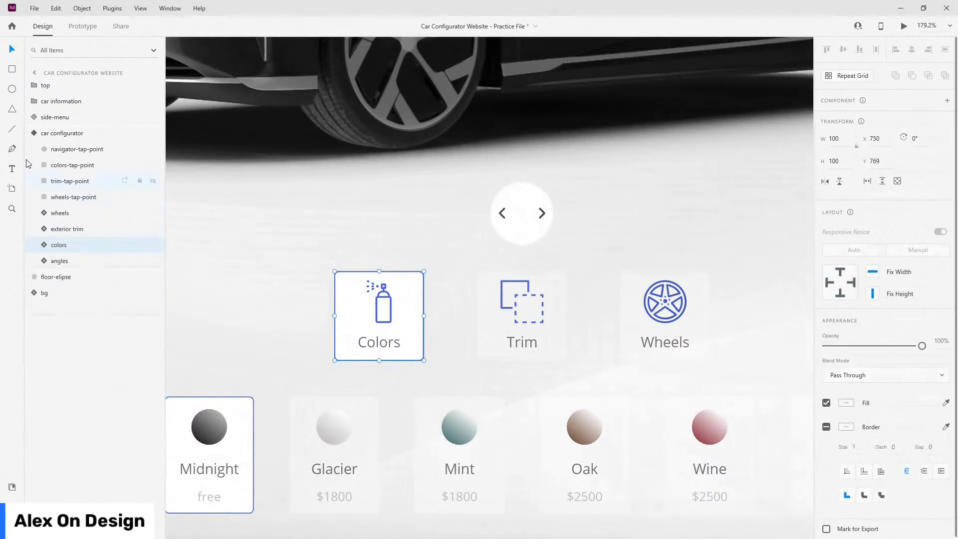
pyautogui.click(33, 132)
# - In the trim state, set the opacity of the trim-selector's selector-bg to 100% and enable its border
pyautogui.scroll(-4, 271, 162)
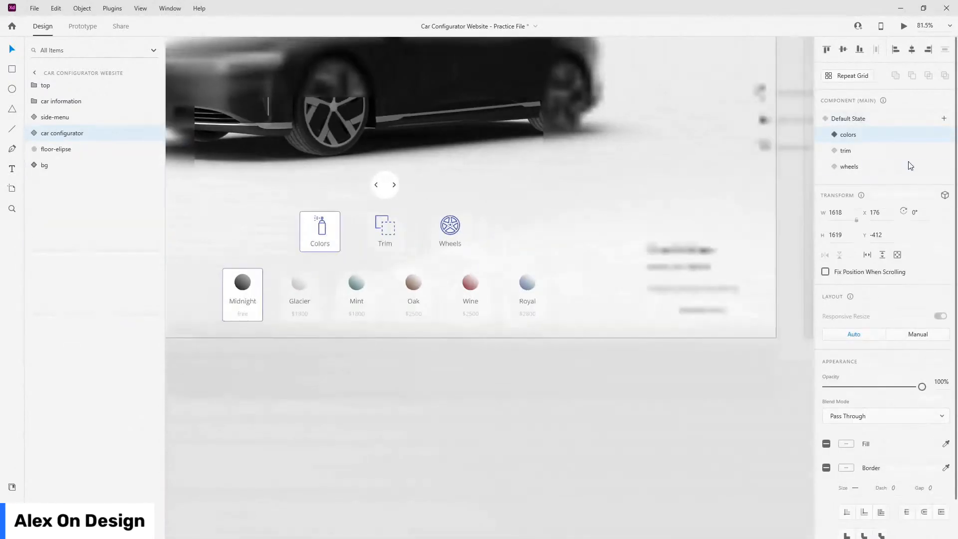
pyautogui.click(873, 150)
pyautogui.click(36, 133)
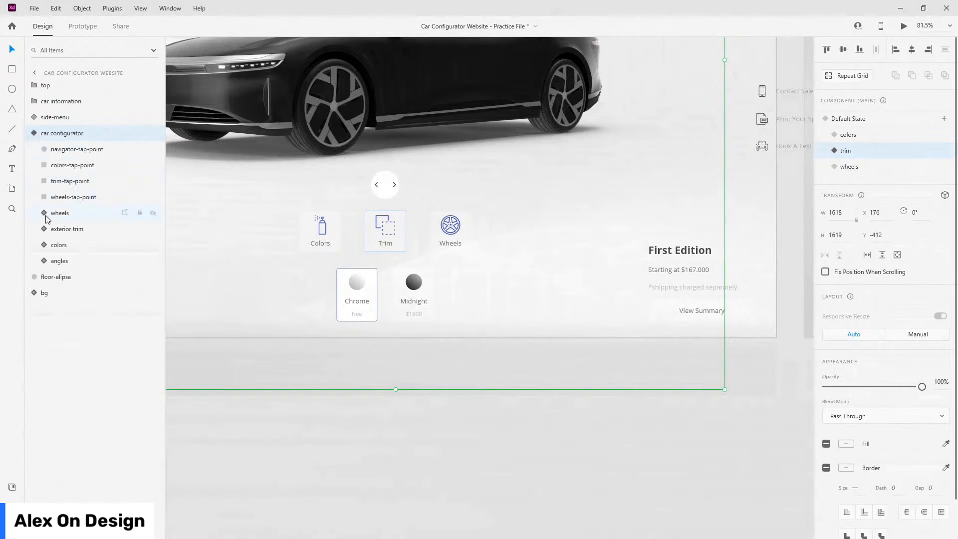
pyautogui.click(45, 228)
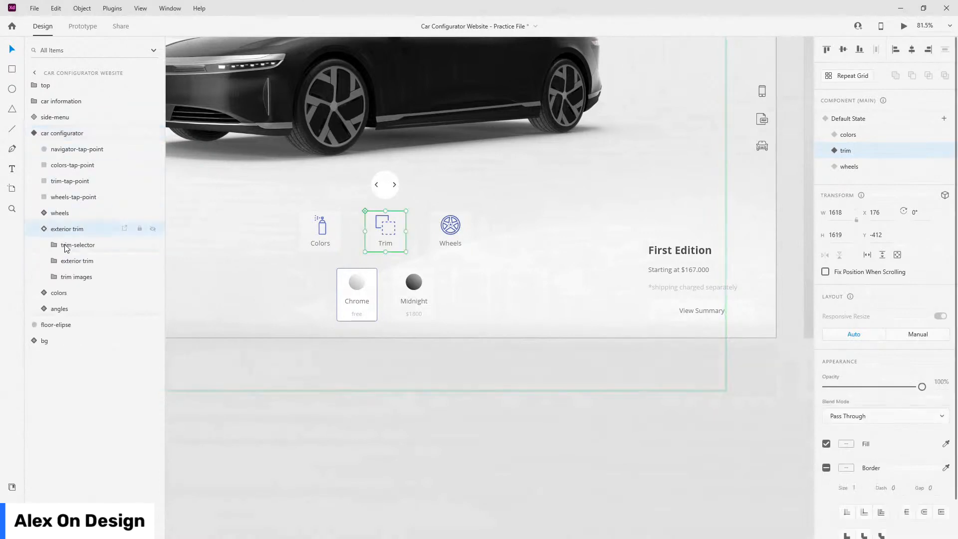
pyautogui.click(63, 245)
pyautogui.click(54, 245)
pyautogui.click(84, 294)
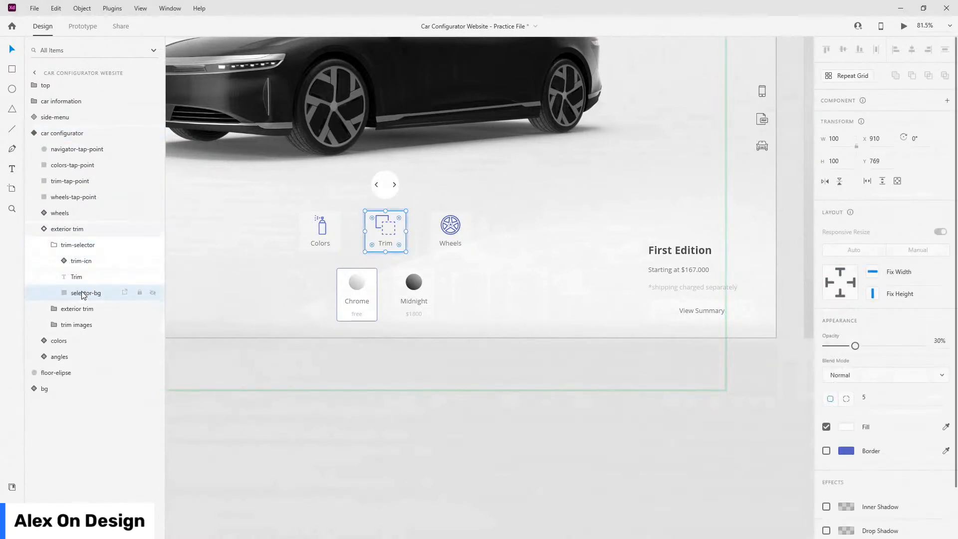
pyautogui.press('0')
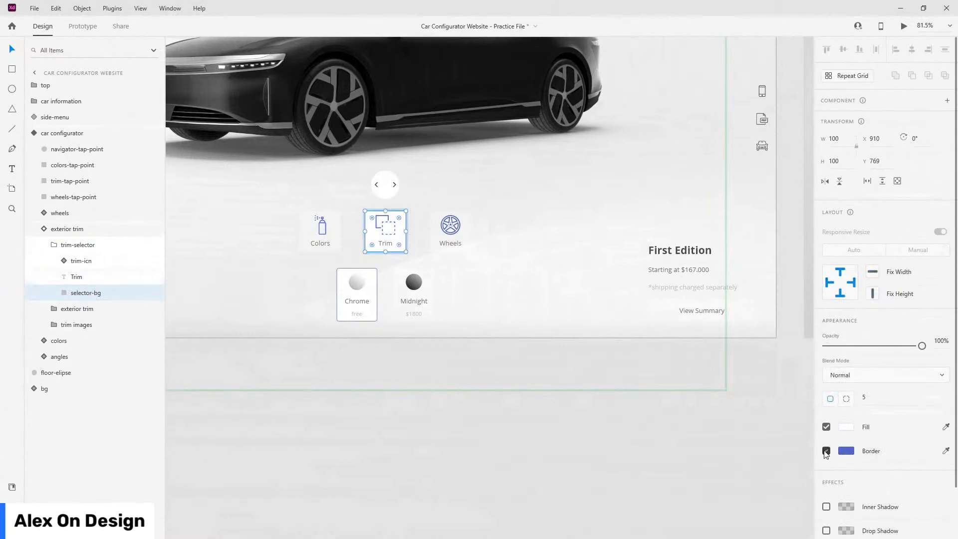
pyautogui.click(825, 452)
pyautogui.click(53, 244)
pyautogui.click(44, 228)
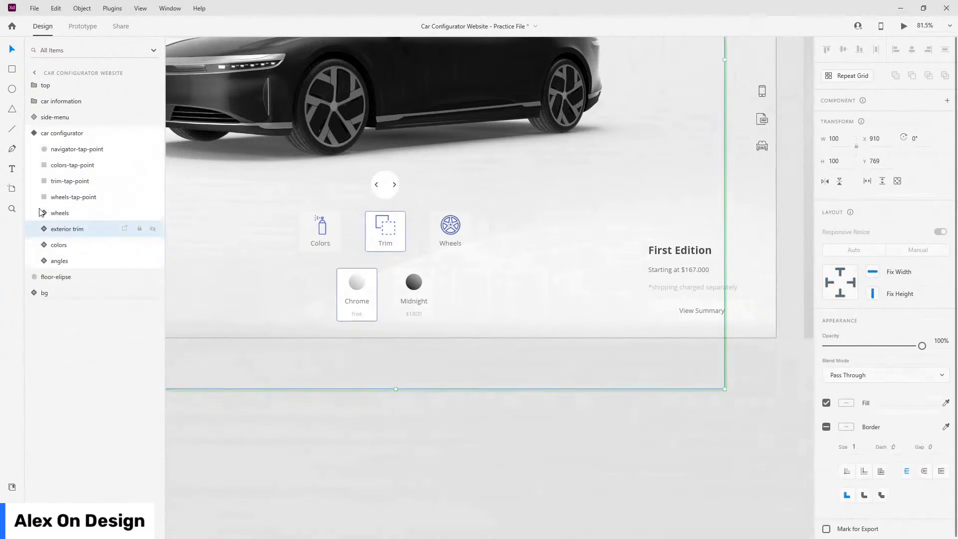
pyautogui.click(102, 130)
pyautogui.click(34, 133)
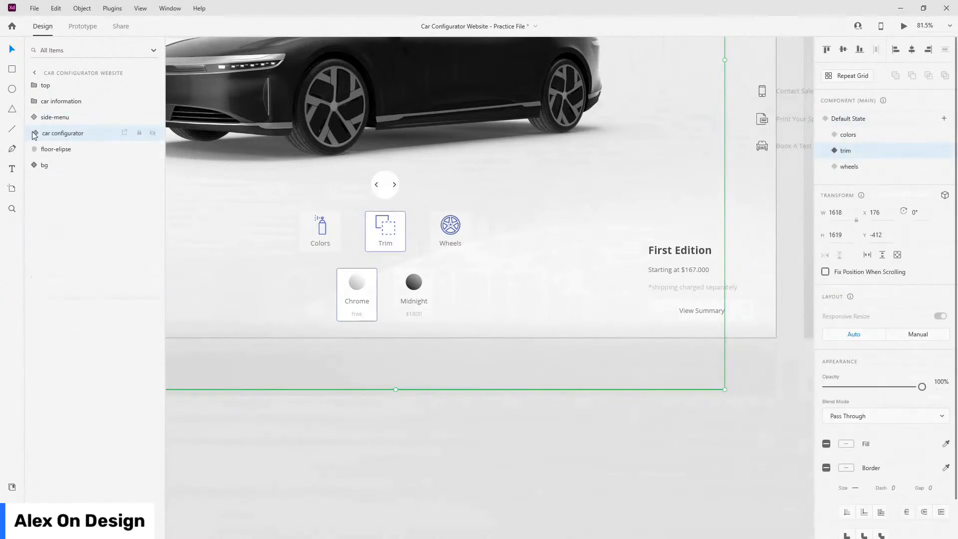
# - In the wheels state, set the opacity of the wheels-selector's selector-bg to 100% and enable its border
pyautogui.click(870, 170)
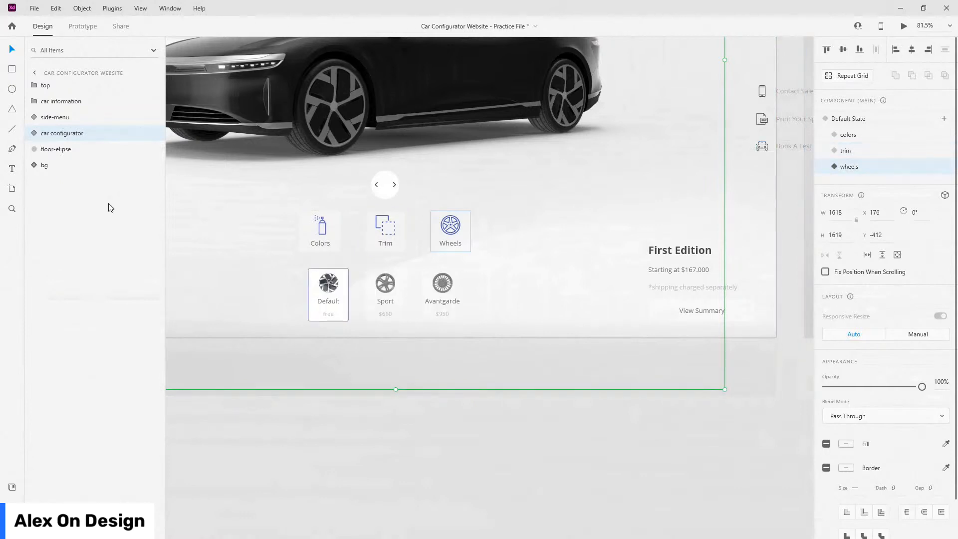
pyautogui.click(34, 133)
pyautogui.click(44, 214)
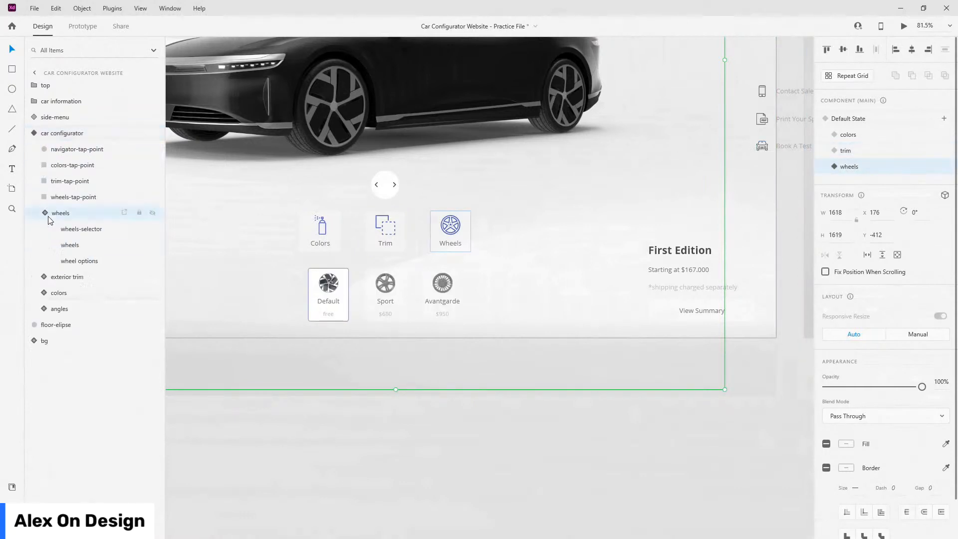
pyautogui.click(80, 229)
pyautogui.click(54, 229)
pyautogui.click(84, 277)
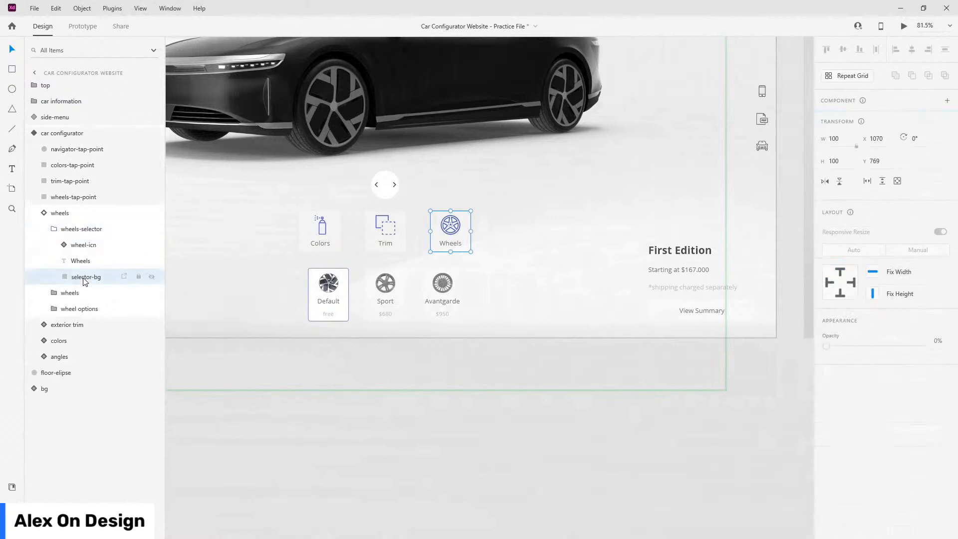
pyautogui.press('0')
pyautogui.click(826, 450)
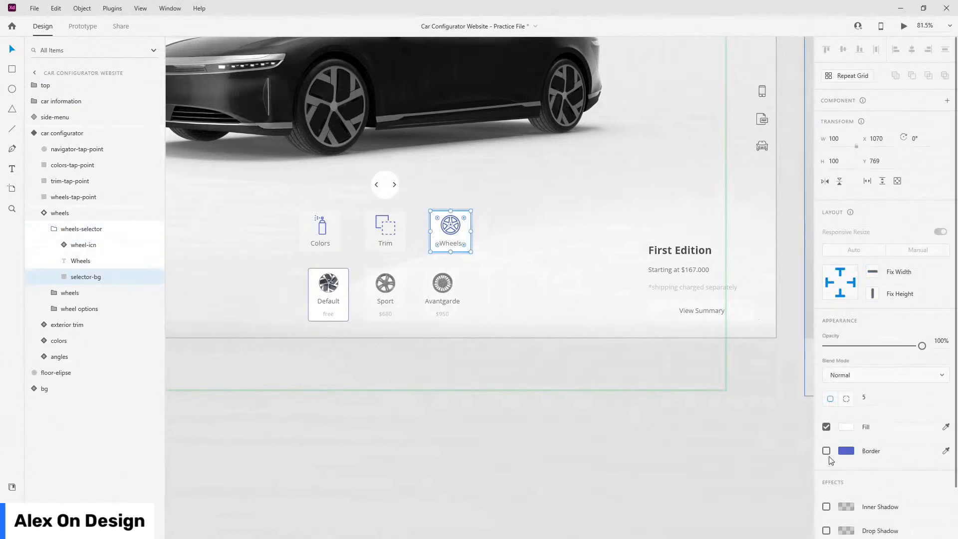
pyautogui.click(80, 229)
pyautogui.click(54, 229)
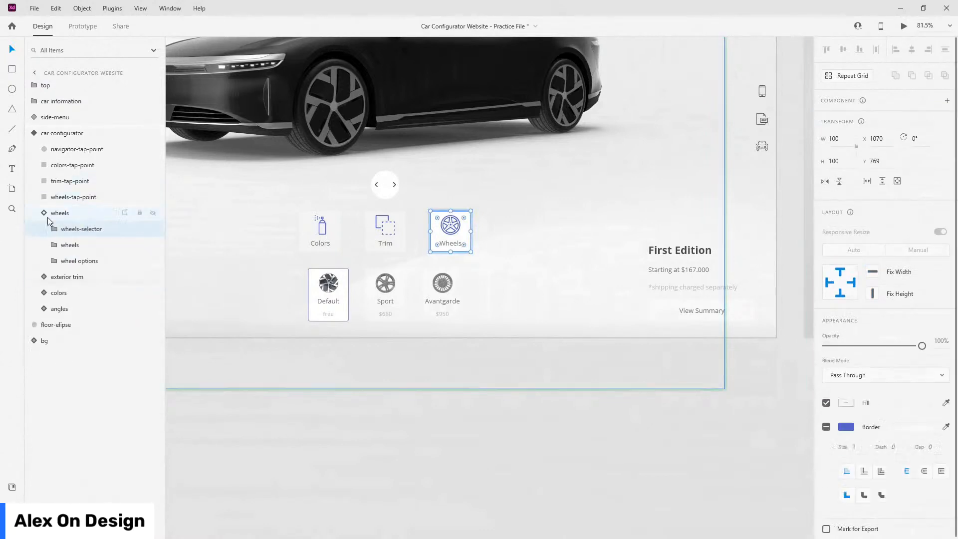
pyautogui.click(60, 213)
pyautogui.click(43, 213)
pyautogui.click(33, 133)
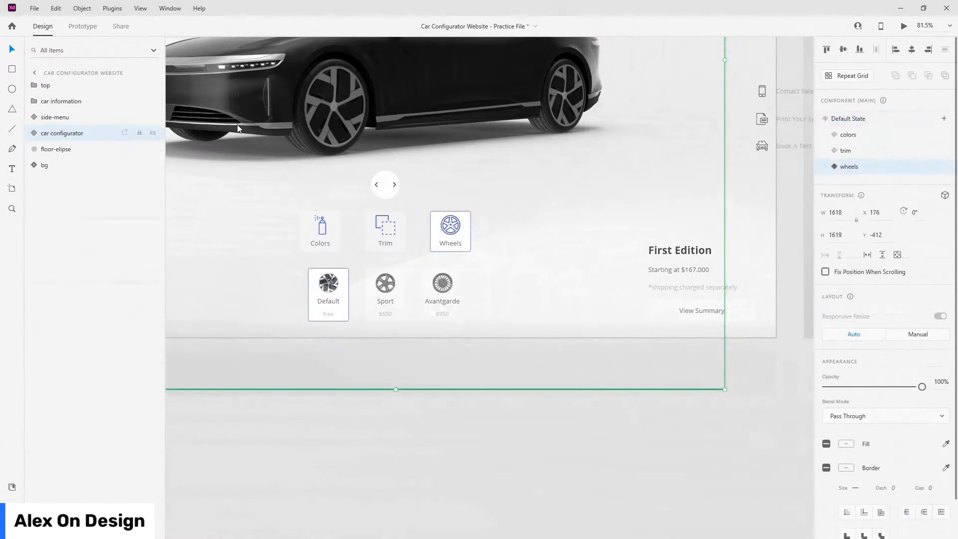
# - Return the car configurator component to its Default State and open the prototype preview
pyautogui.click(846, 120)
pyautogui.scroll(-3, 643, 225)
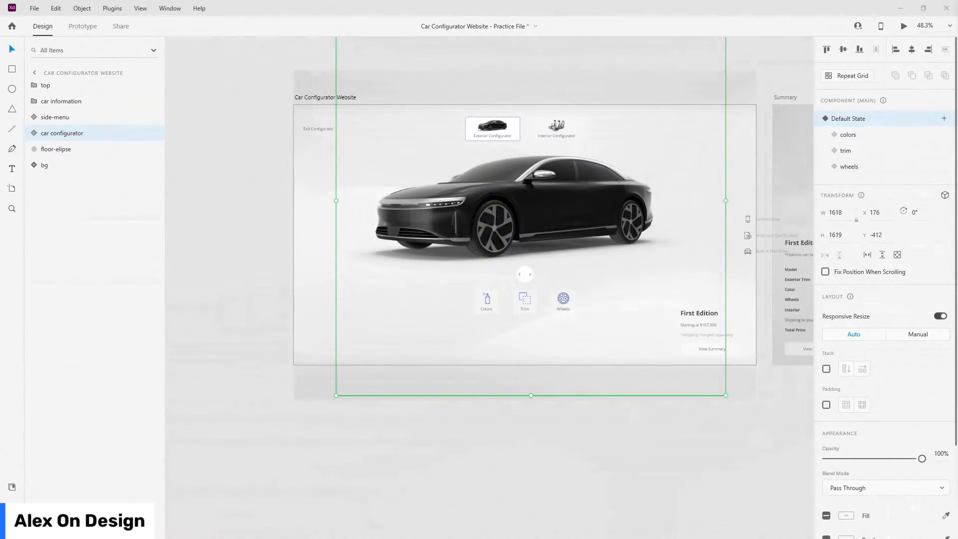
pyautogui.moveTo(586, 538); pyautogui.dragTo(379, 1)
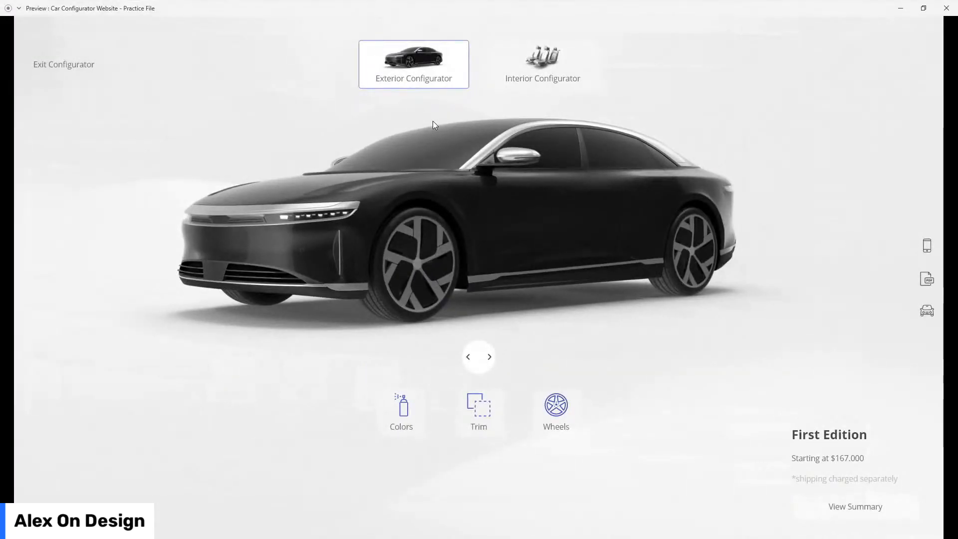
# - Test the angle navigator in the preview by rotating the car forward, backward and forward again through its views
pyautogui.click(489, 358)
pyautogui.click(489, 358)
pyautogui.click(489, 358)
pyautogui.click(489, 358)
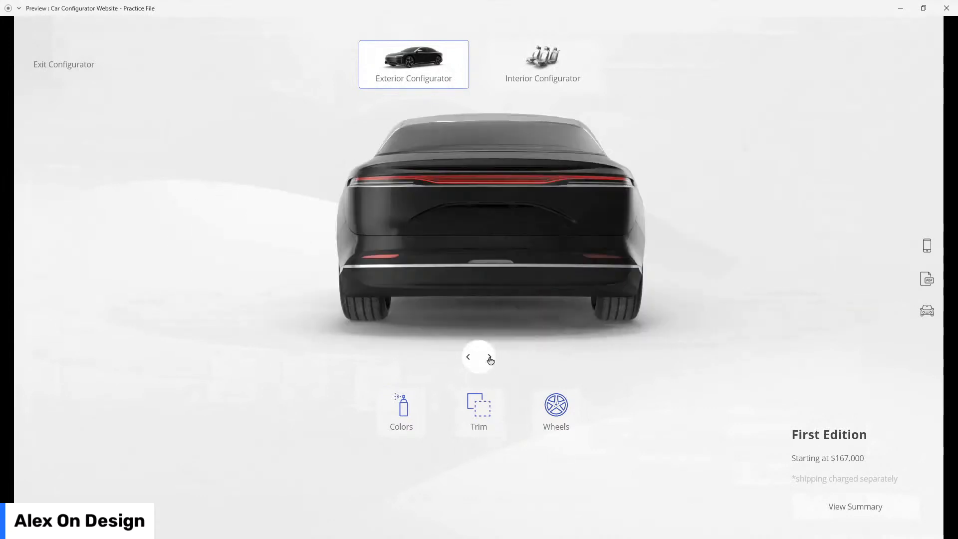
pyautogui.click(489, 358)
pyautogui.click(489, 358)
pyautogui.click(489, 358)
pyautogui.click(488, 358)
pyautogui.click(489, 358)
pyautogui.click(488, 358)
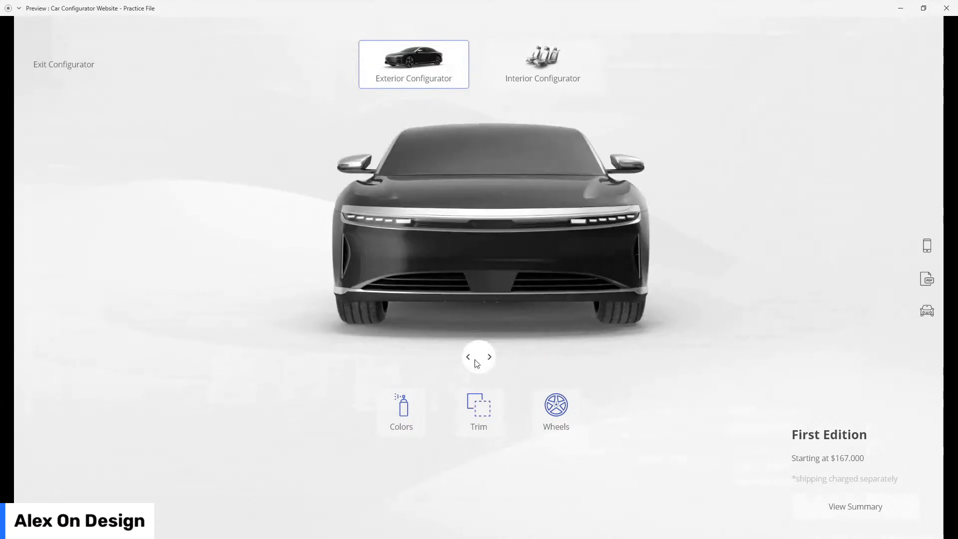
pyautogui.click(468, 357)
pyautogui.click(469, 357)
pyautogui.click(468, 358)
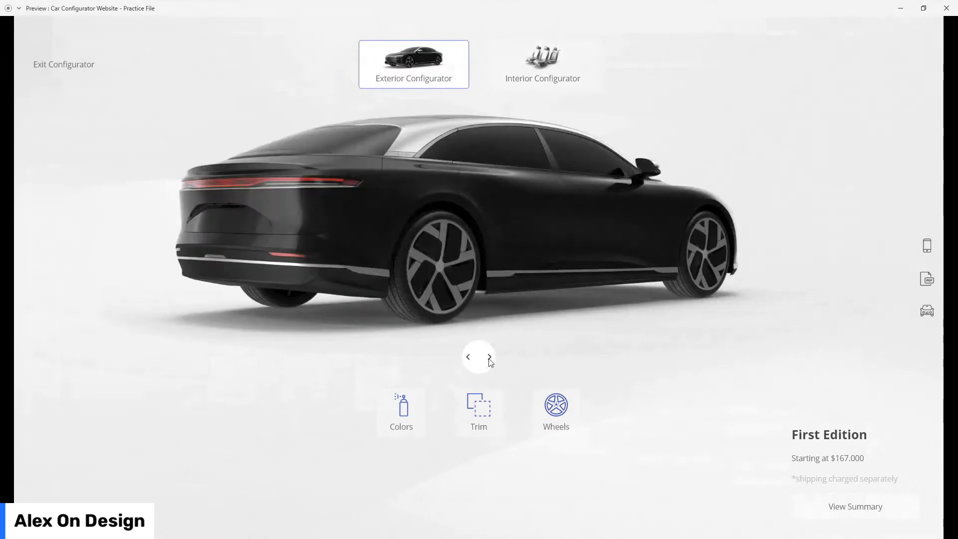
pyautogui.click(488, 357)
pyautogui.click(489, 357)
pyautogui.click(488, 358)
pyautogui.click(488, 358)
pyautogui.click(489, 358)
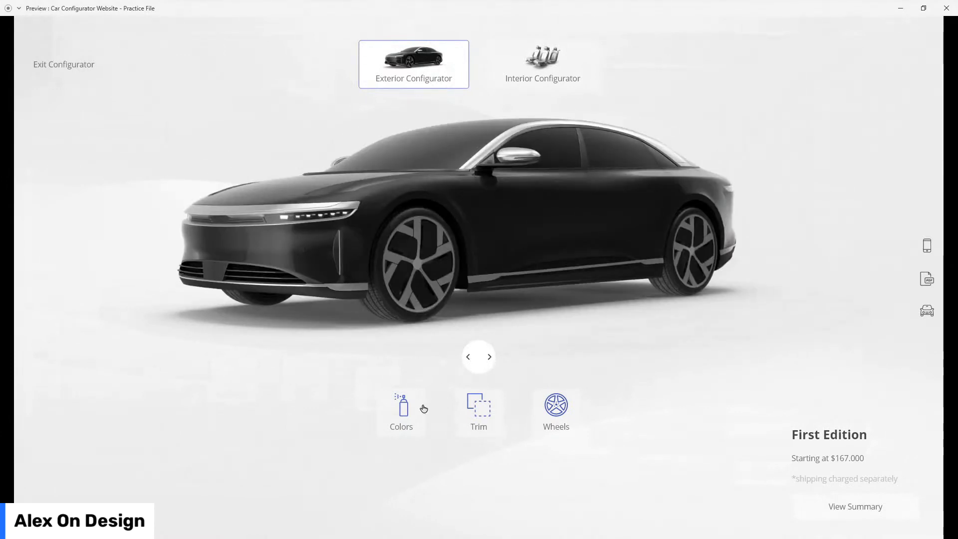
# - Open the Colors options in the preview and test Glacier, Mint, Oak, Wine, Royal and Midnight on the car
pyautogui.click(417, 407)
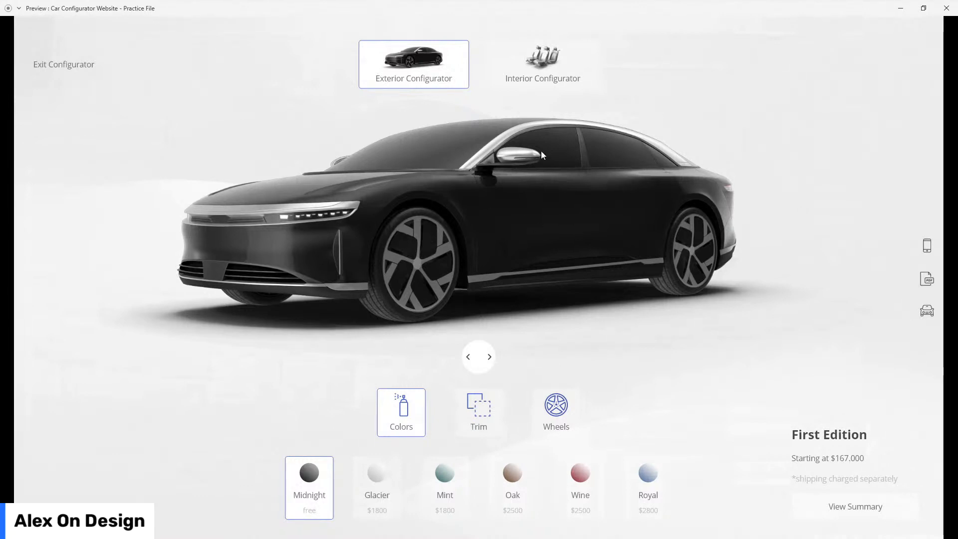
pyautogui.click(385, 493)
pyautogui.click(448, 482)
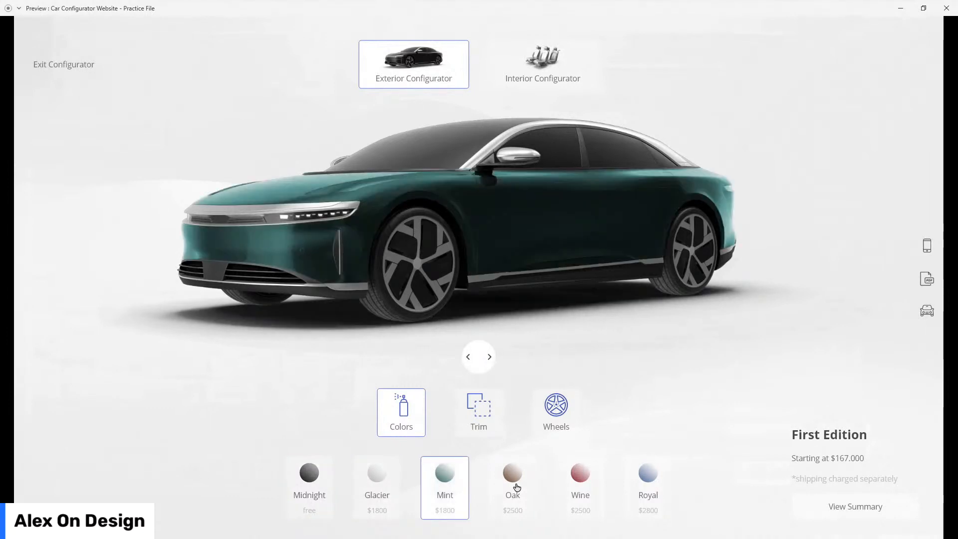
pyautogui.click(513, 486)
pyautogui.click(579, 480)
pyautogui.click(647, 478)
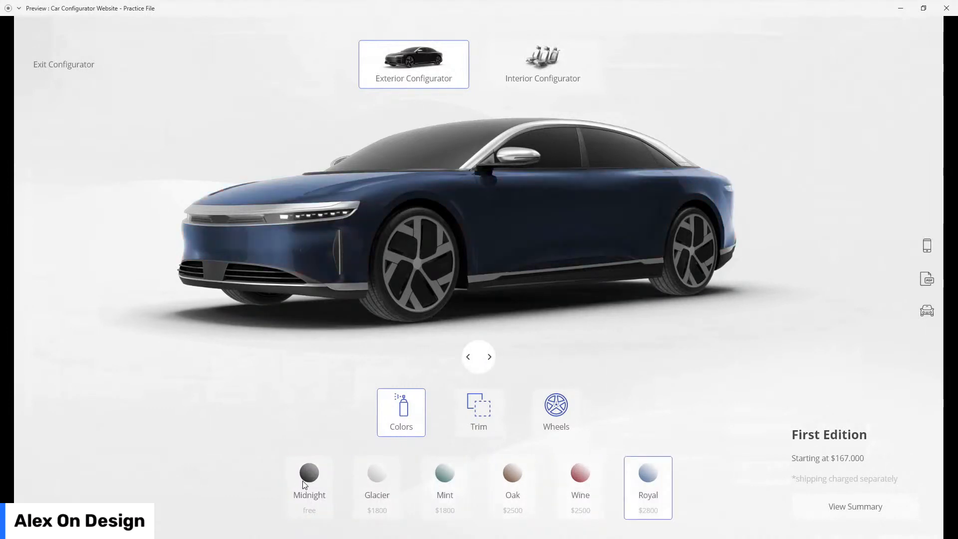
pyautogui.click(303, 481)
# - Open the Trim options in the preview and alternate between Midnight and Chrome to test them
pyautogui.click(469, 422)
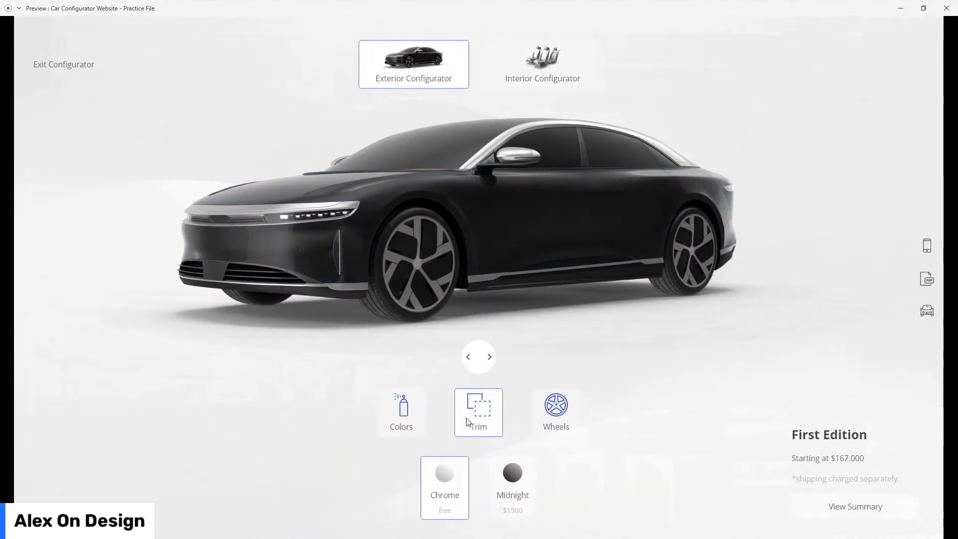
pyautogui.click(513, 485)
pyautogui.click(456, 491)
pyautogui.click(514, 490)
pyautogui.click(449, 483)
# - Open the Wheels options in the preview and test the Avantgarde and Default wheels
pyautogui.click(551, 409)
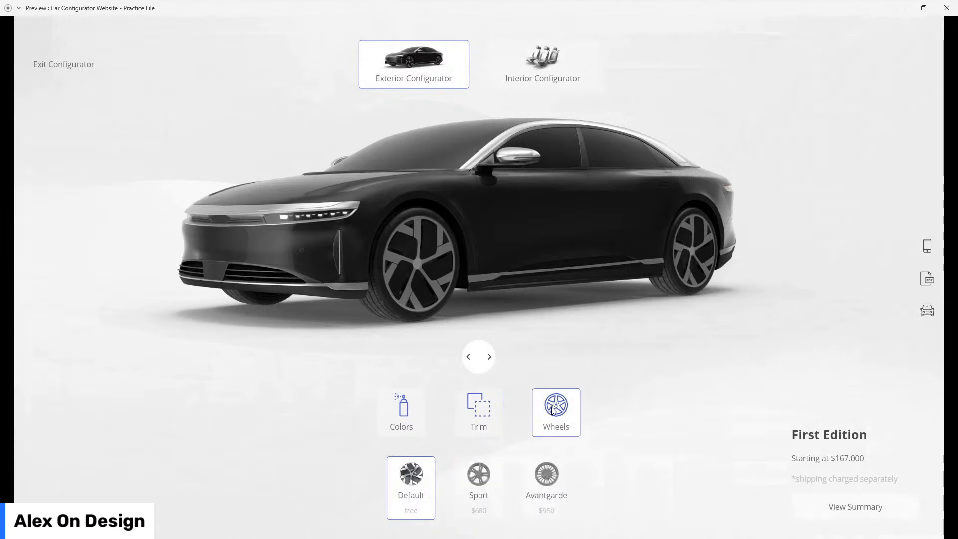
pyautogui.click(513, 501)
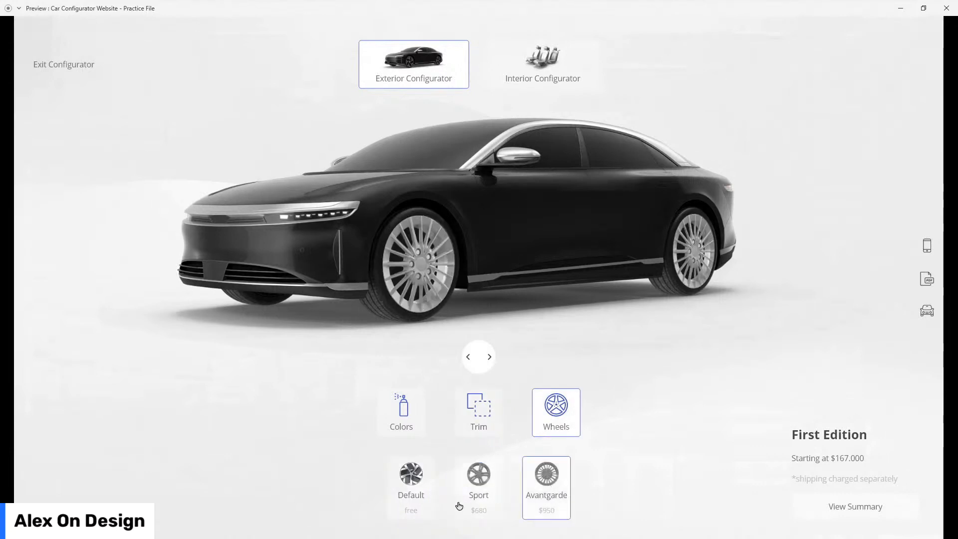
pyautogui.click(415, 498)
# - Go back to Colors in the preview, pick Glacier and switch to Trim to test moving between states
pyautogui.click(420, 411)
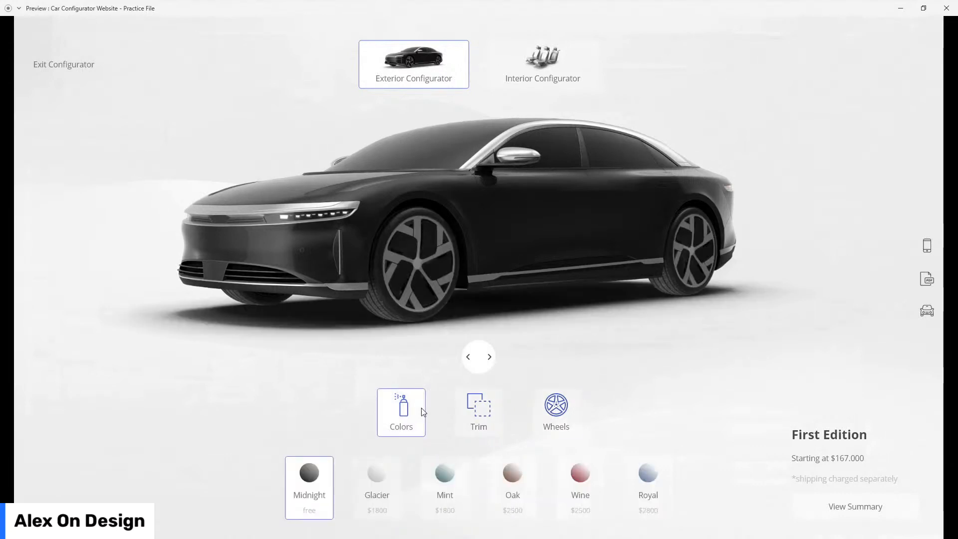
pyautogui.click(387, 468)
pyautogui.click(487, 417)
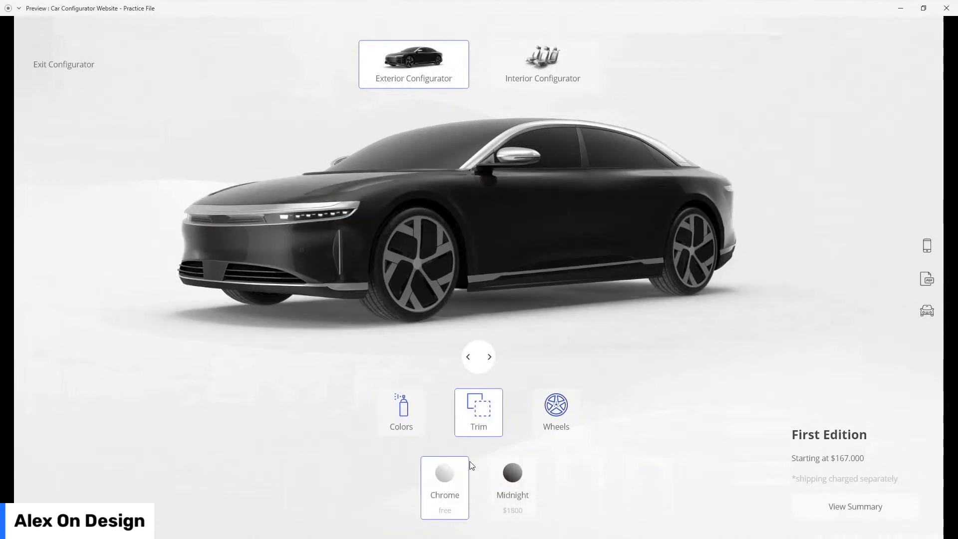
# - Pick Midnight trim, Sport wheels, Chrome trim and the Midnight color in the preview to test moving between the option sets
pyautogui.click(519, 497)
pyautogui.click(539, 433)
pyautogui.click(471, 493)
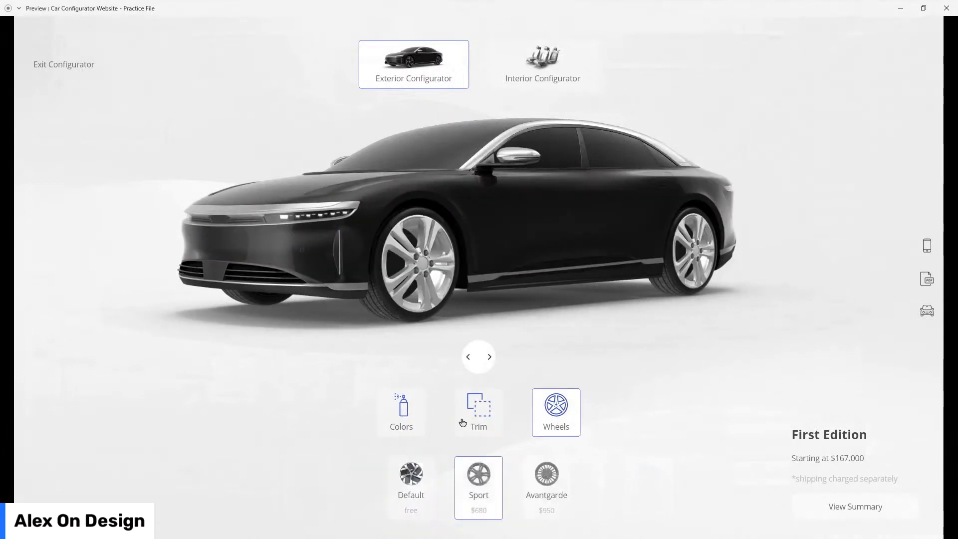
pyautogui.click(463, 422)
pyautogui.click(453, 480)
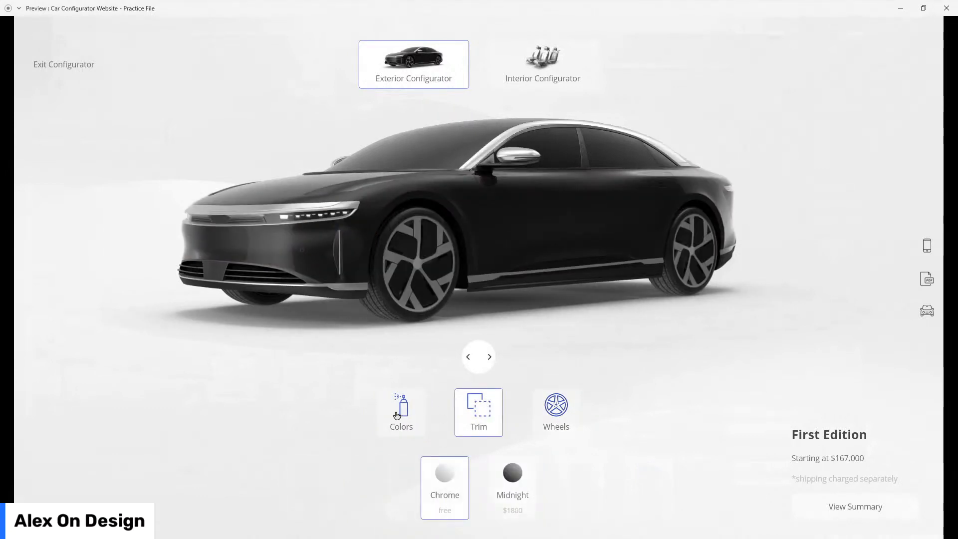
pyautogui.click(417, 415)
pyautogui.click(325, 482)
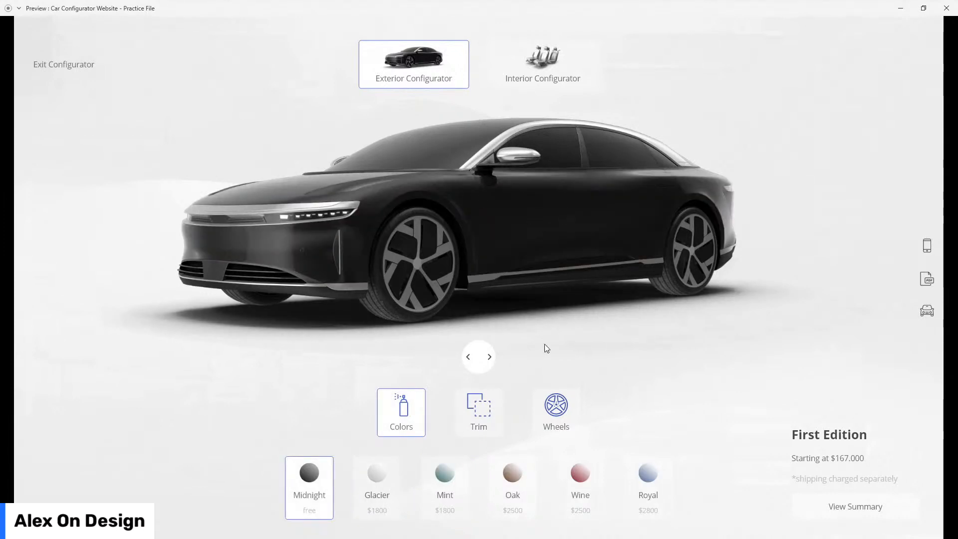
# - Cycle the preview through Wheels, Colors, Trim and Wheels, and close the options with the round arrow control under the car
pyautogui.click(560, 403)
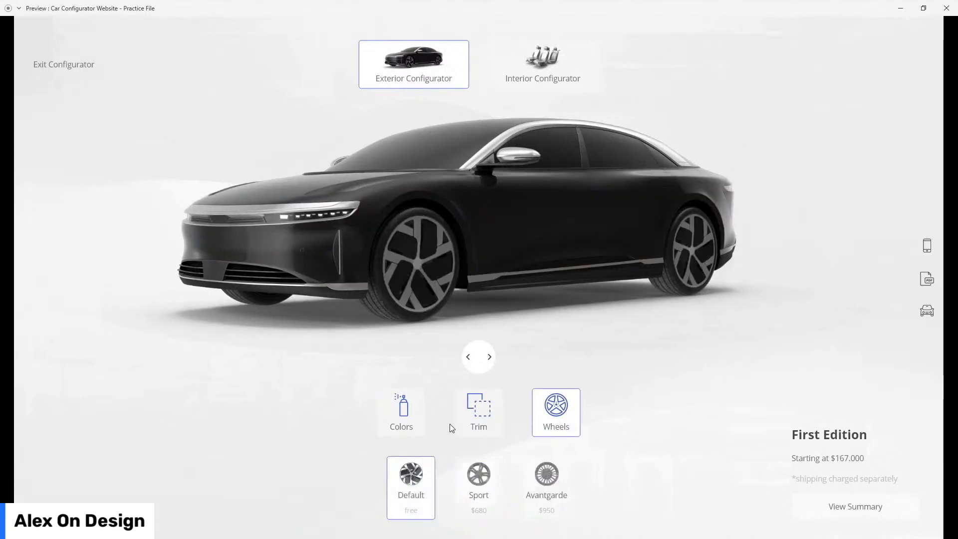
pyautogui.click(413, 406)
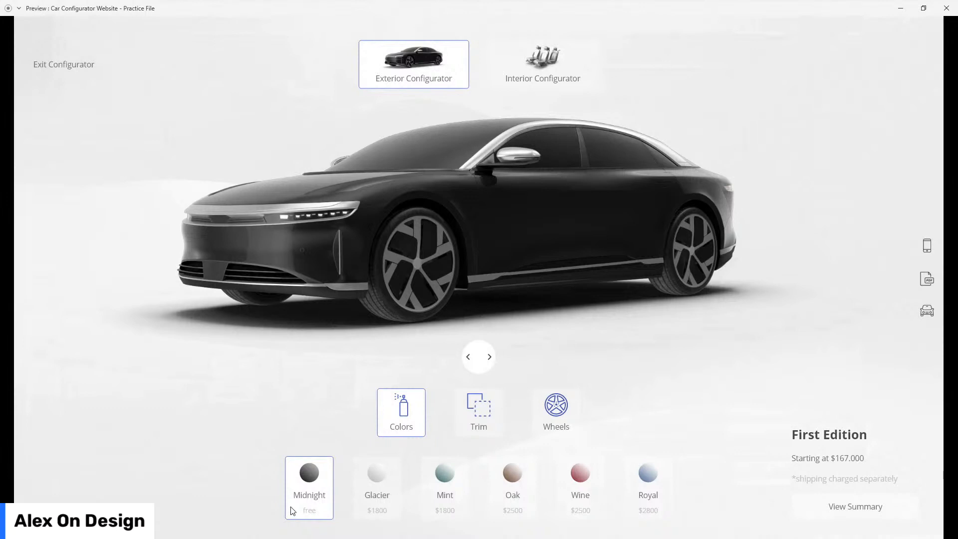
pyautogui.click(489, 417)
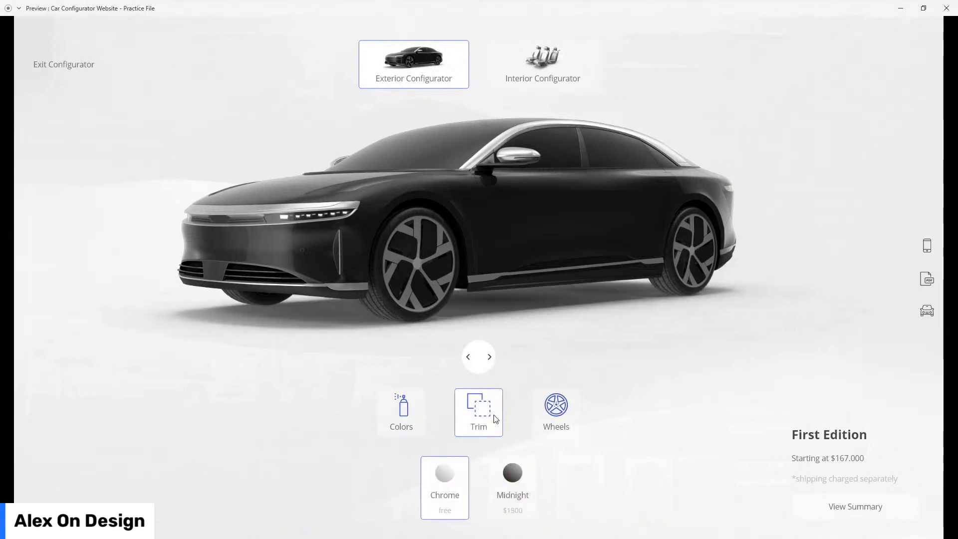
pyautogui.click(565, 412)
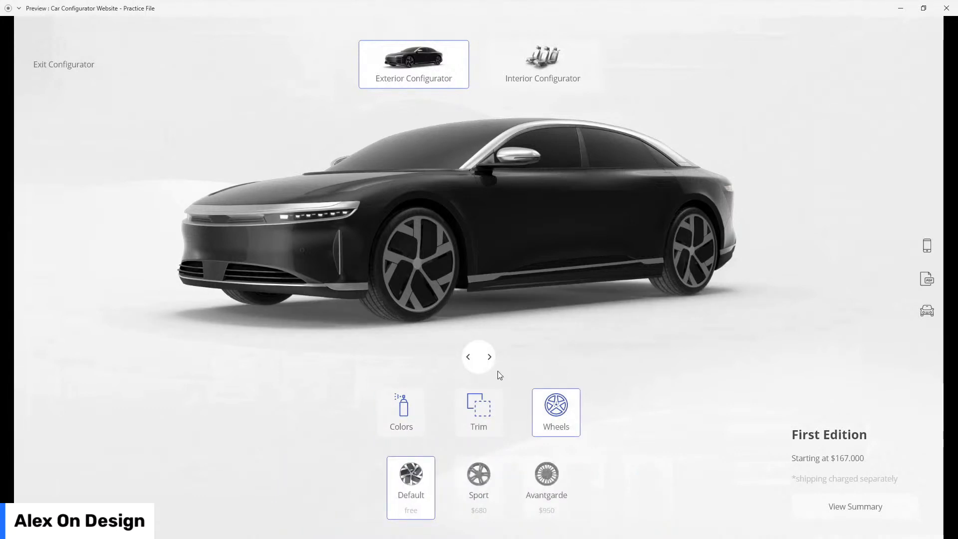
pyautogui.click(477, 363)
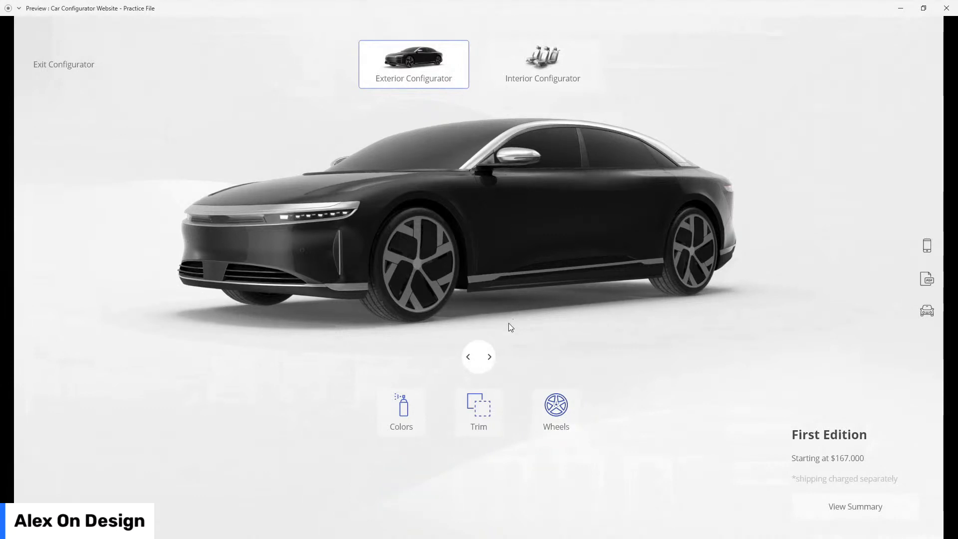
pyautogui.click(489, 360)
# - Test opening the summary page and returning to the configurator, and close the preview
pyautogui.click(811, 512)
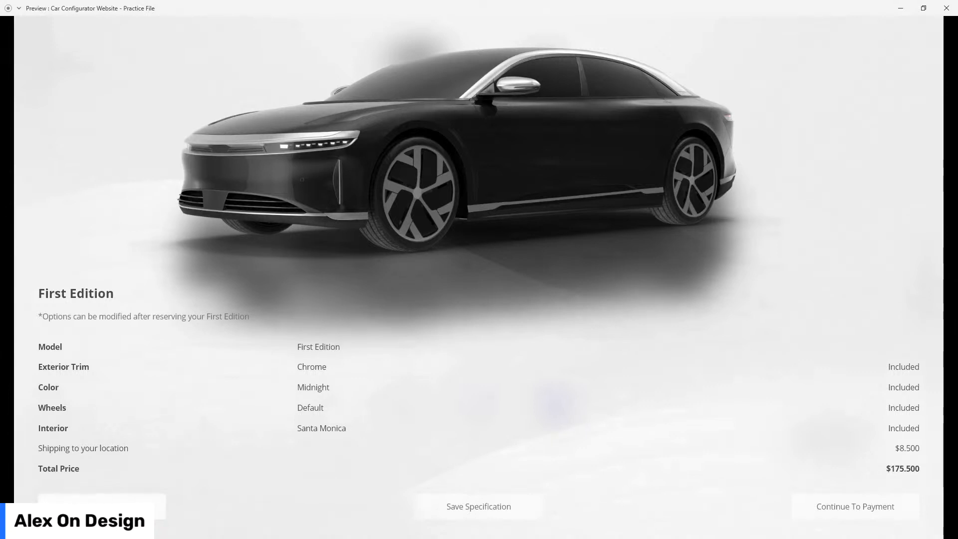
pyautogui.click(102, 509)
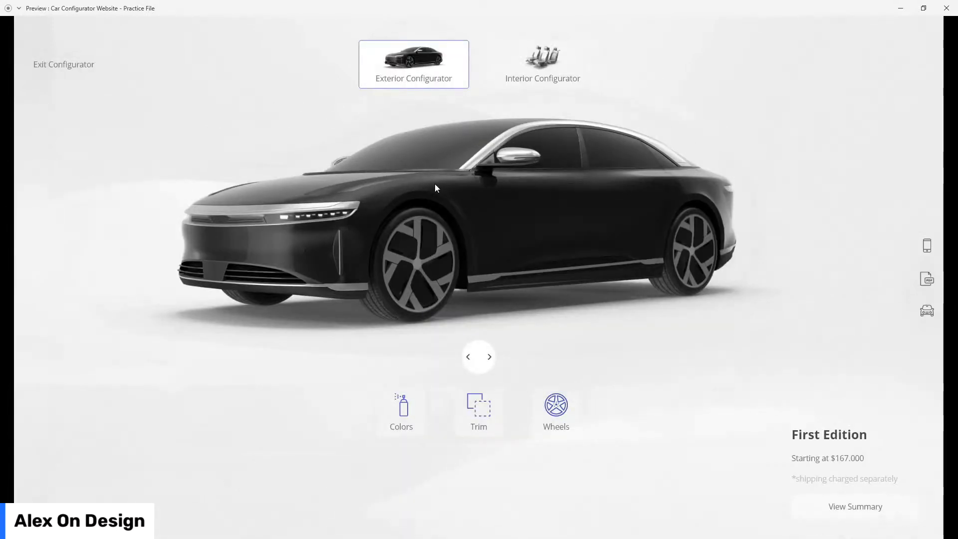
pyautogui.click(946, 8)
# - Change the "View Summary" button label on the Summary artboard to "Back To Configurator" and copy the new text
pyautogui.scroll(-3, 199, 169)
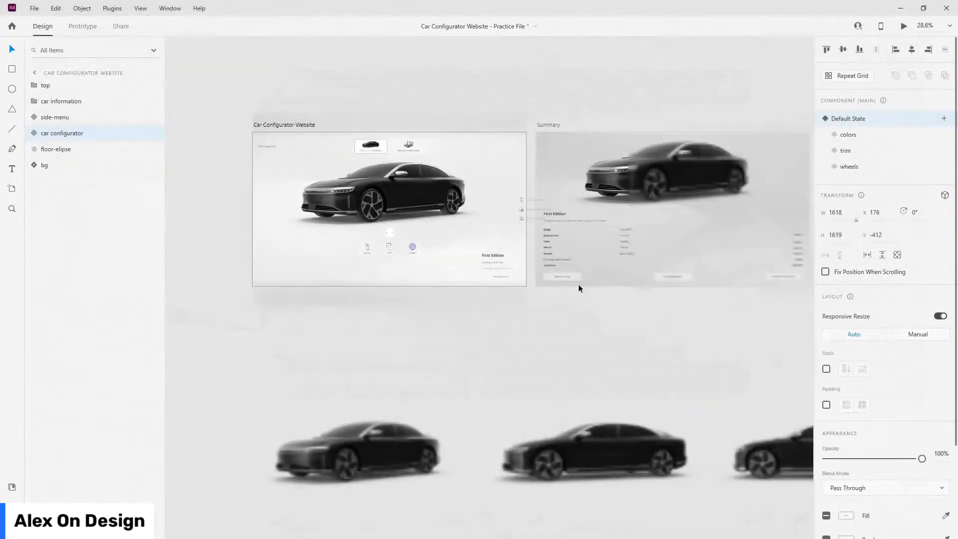
pyautogui.scroll(5, 579, 283)
pyautogui.scroll(4, 379, 294)
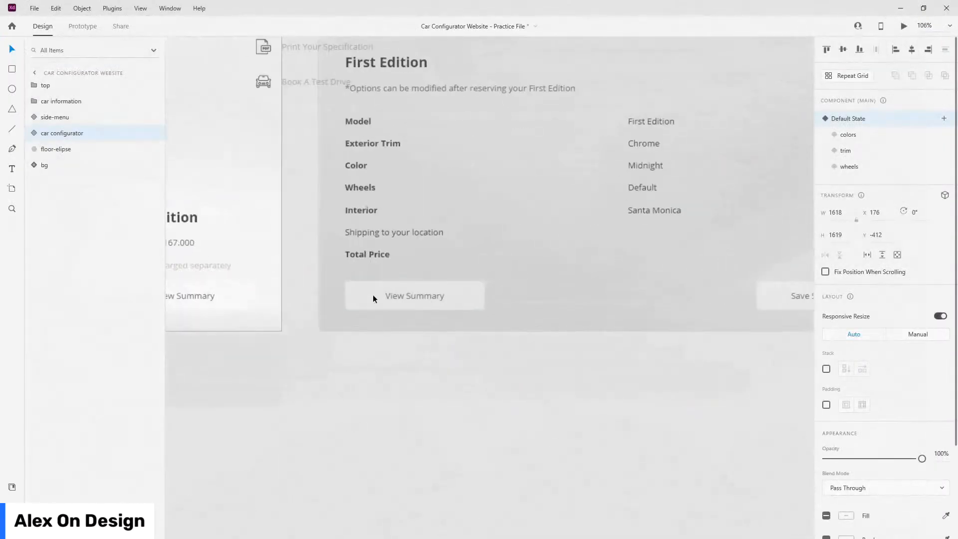
pyautogui.keyDown('ctrl'); pyautogui.click(423, 311); pyautogui.keyUp('ctrl')
pyautogui.doubleClick(423, 311)
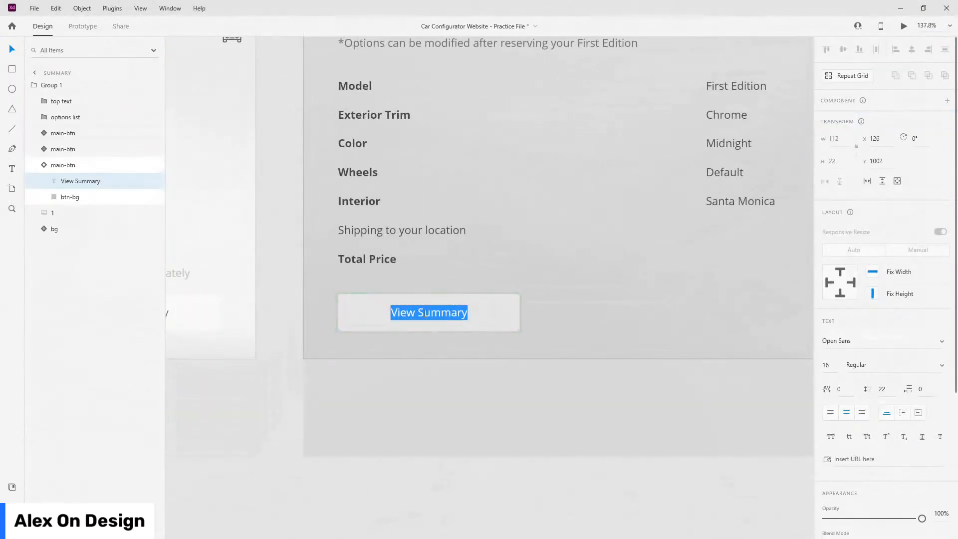
pyautogui.write('Back To ')
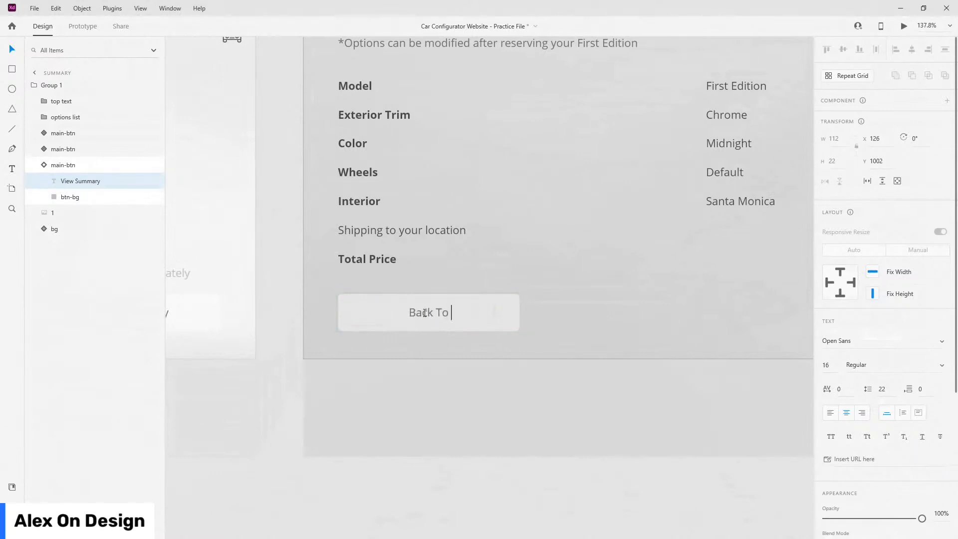
pyautogui.write('Configurator')
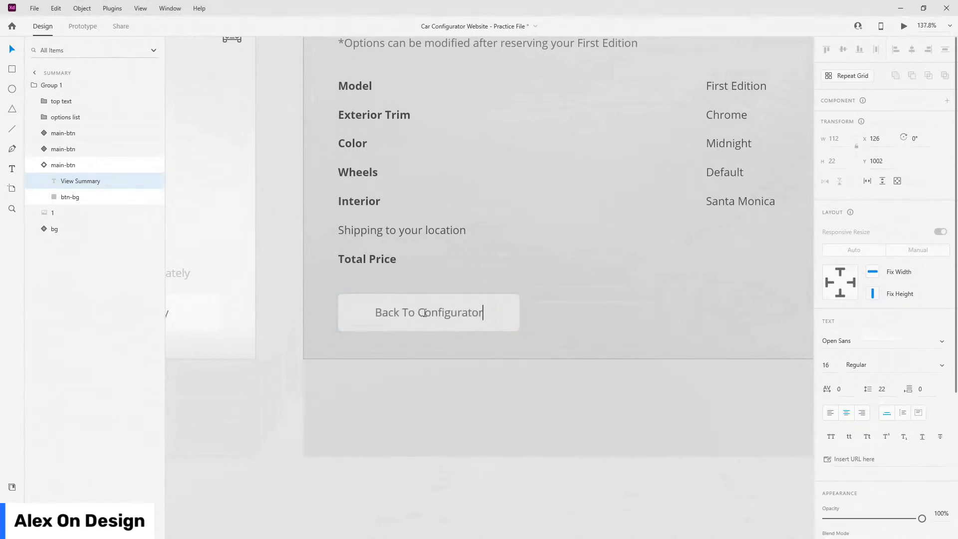
pyautogui.hotkey('ctrl', 'a')
pyautogui.hotkey('ctrl', 'c')
pyautogui.press('Escape')
pyautogui.press('Escape')
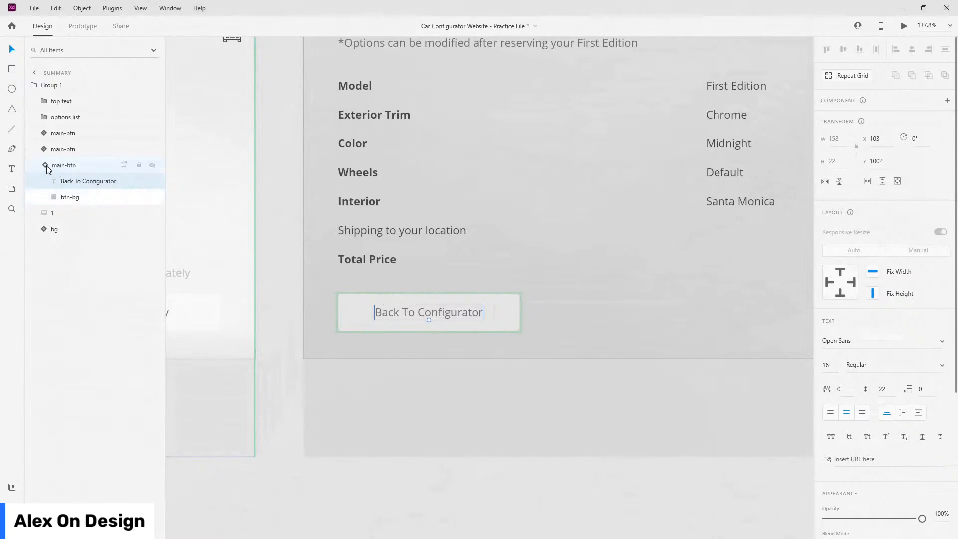
# - Paste "Back To Configurator" over the label in the button's hover state and return the button to its Default State
pyautogui.click(868, 133)
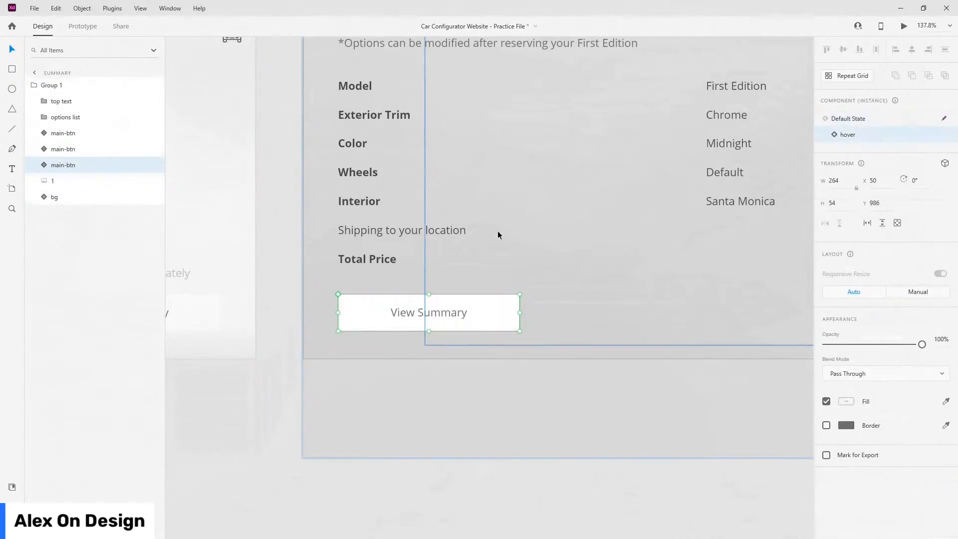
pyautogui.doubleClick(448, 311)
pyautogui.doubleClick(448, 311)
pyautogui.hotkey('ctrl', 'v')
pyautogui.press('Escape')
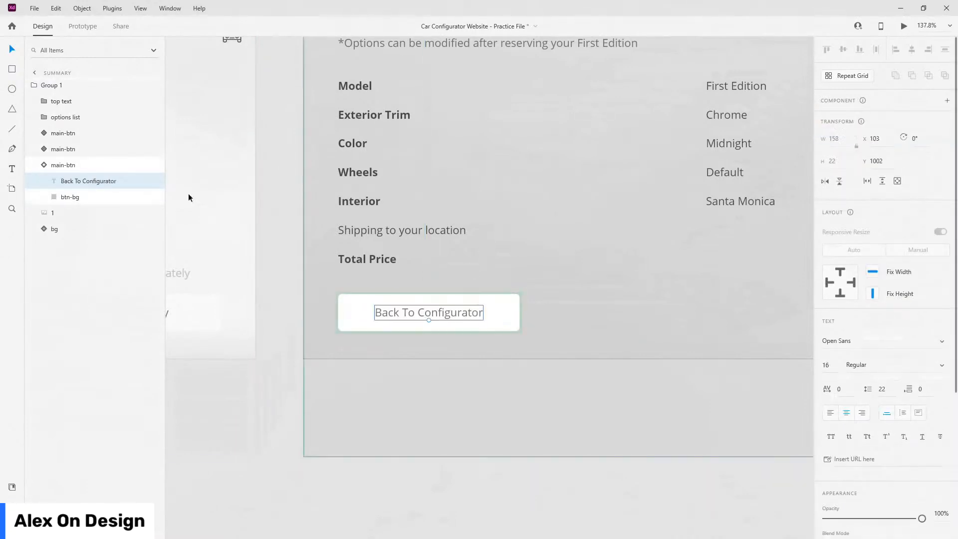
pyautogui.press('Escape')
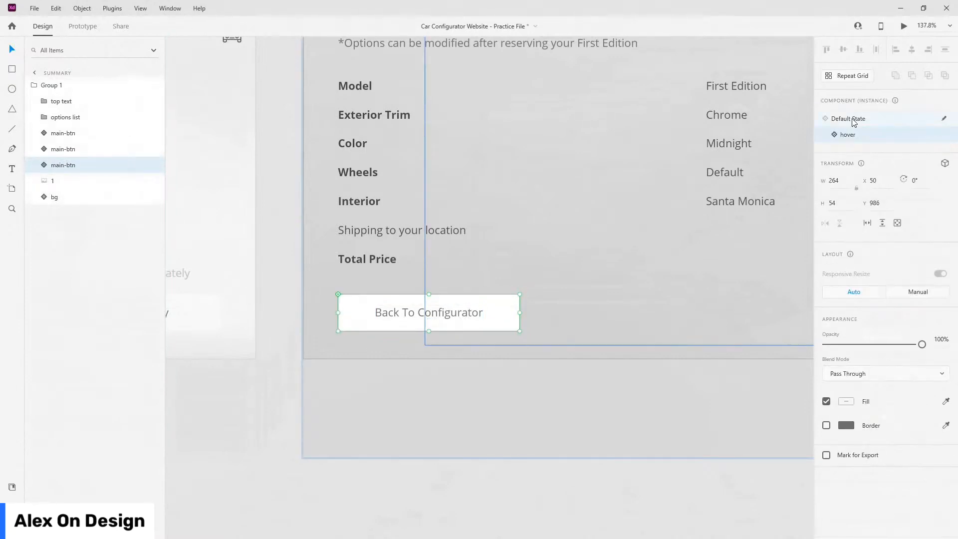
pyautogui.click(854, 121)
# - Preview the Car Configurator Website artboard and test going to the summary and back with the relabelled button
pyautogui.scroll(-6, 703, 230)
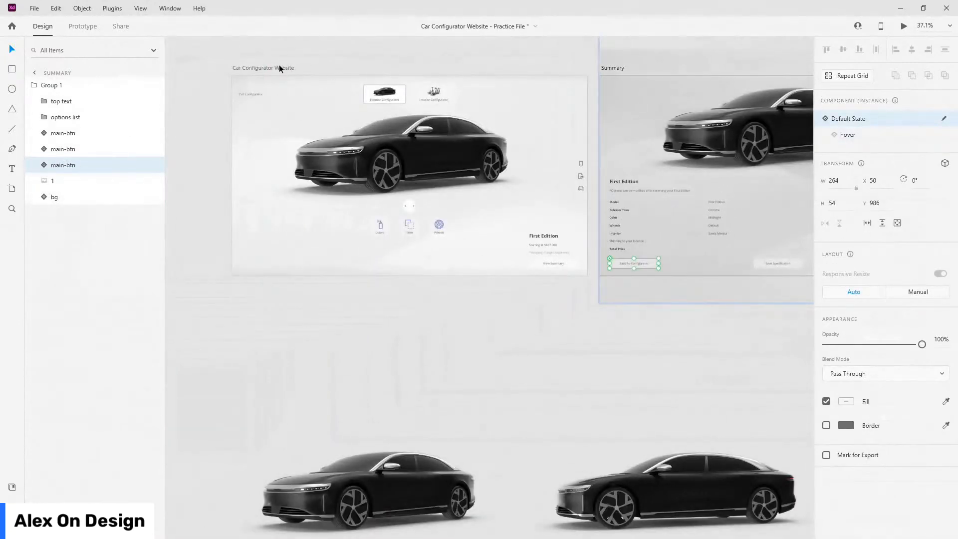
pyautogui.click(280, 65)
pyautogui.hotkey('ctrl', 'Return')
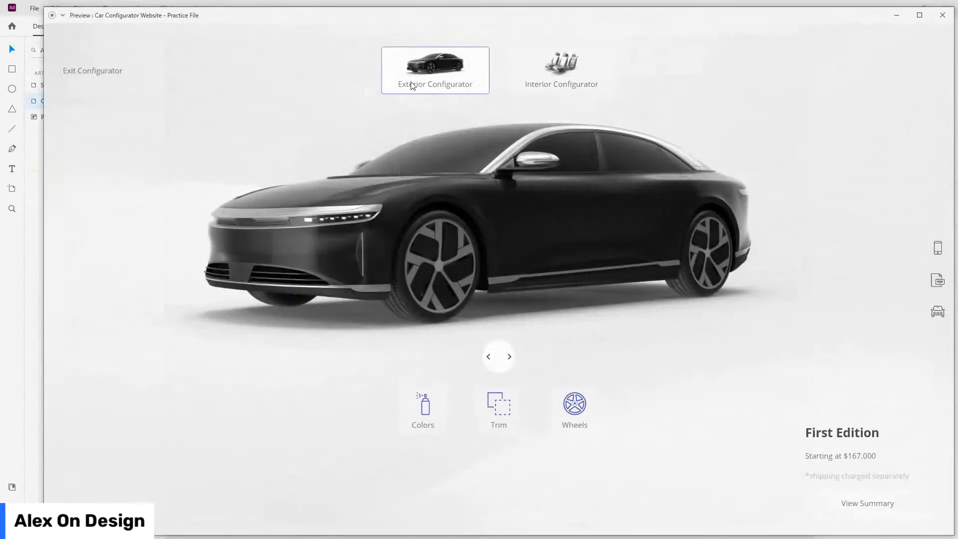
pyautogui.click(834, 507)
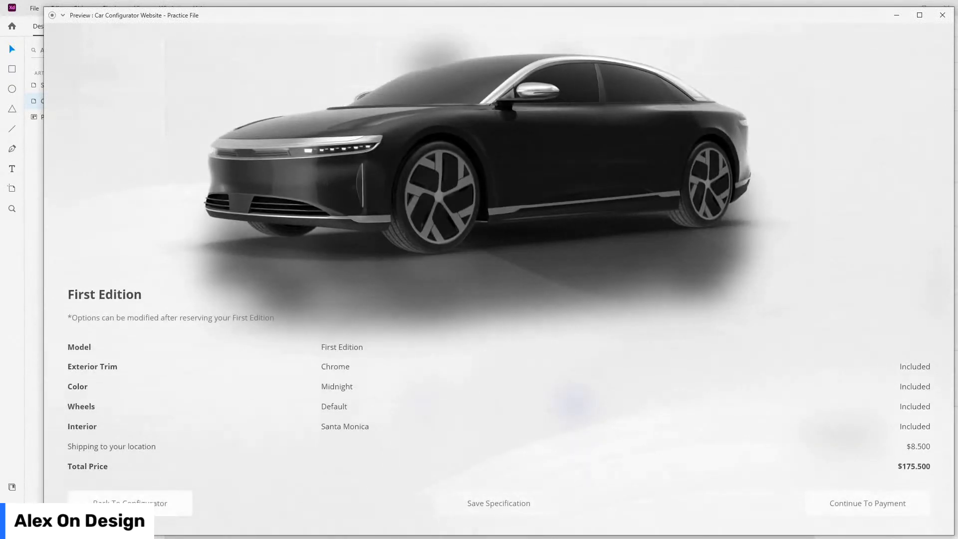
pyautogui.click(125, 509)
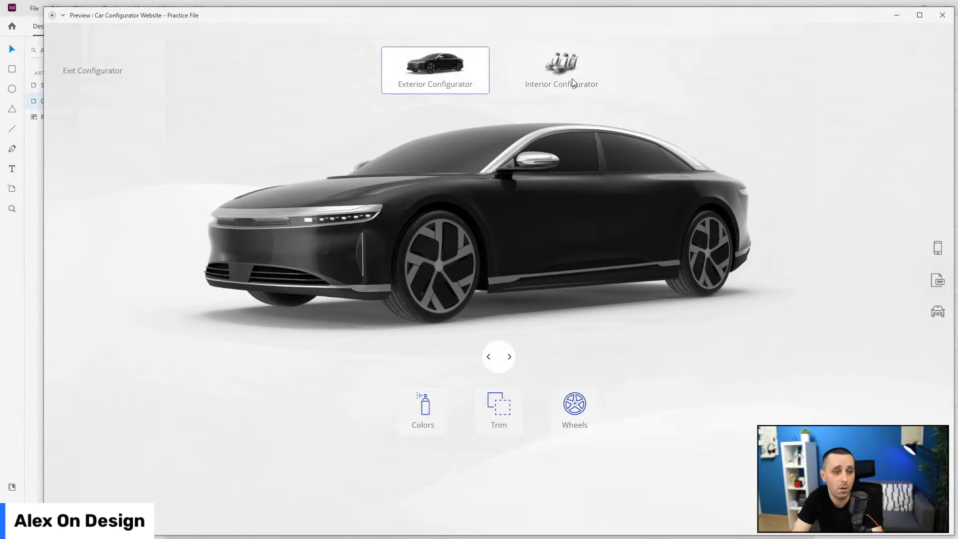
# - Maximize the preview, test the Glacier and Midnight colors and View Summary, and close the color options
pyautogui.click(919, 15)
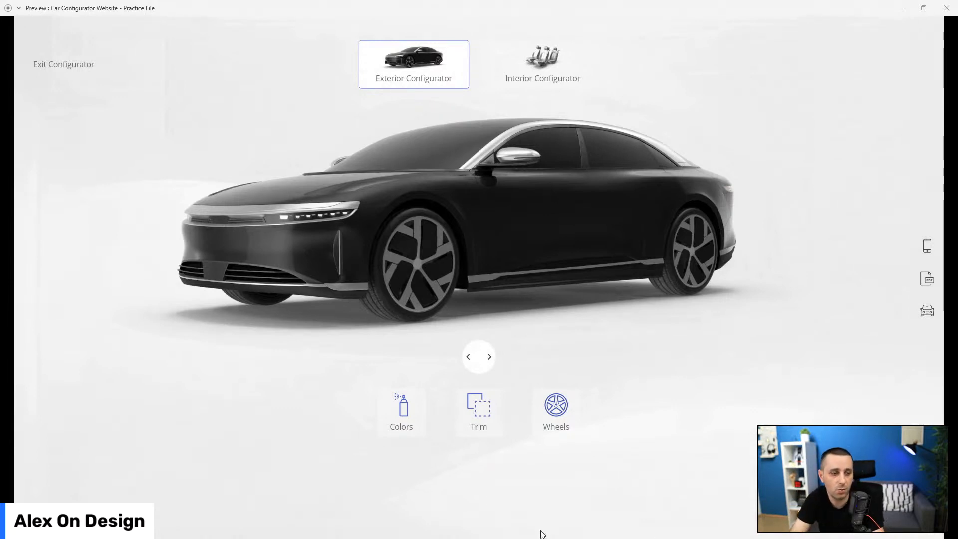
pyautogui.click(402, 423)
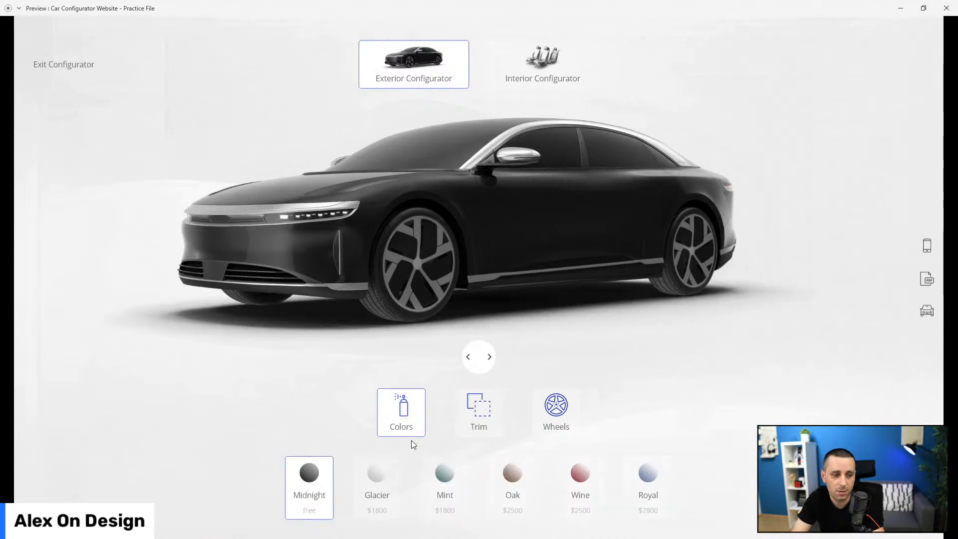
pyautogui.click(385, 478)
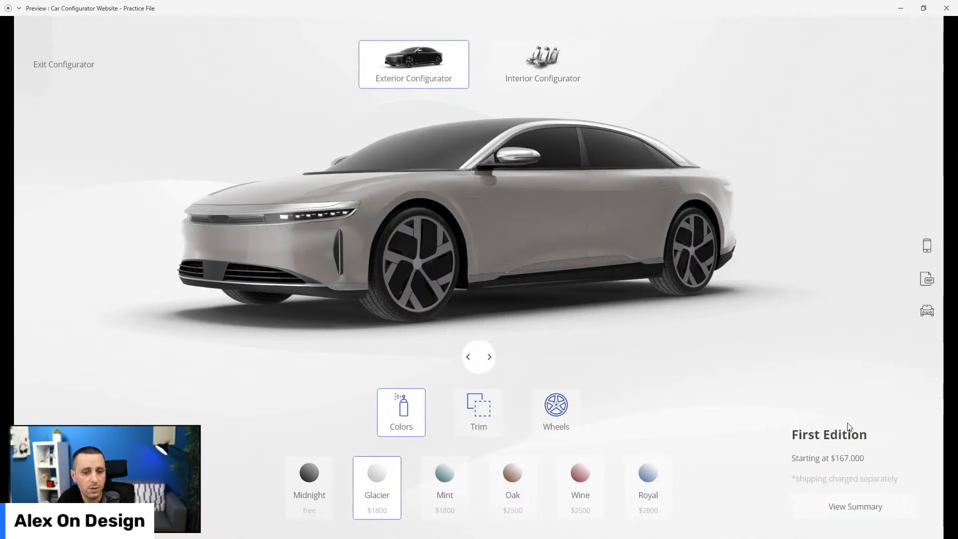
pyautogui.click(867, 507)
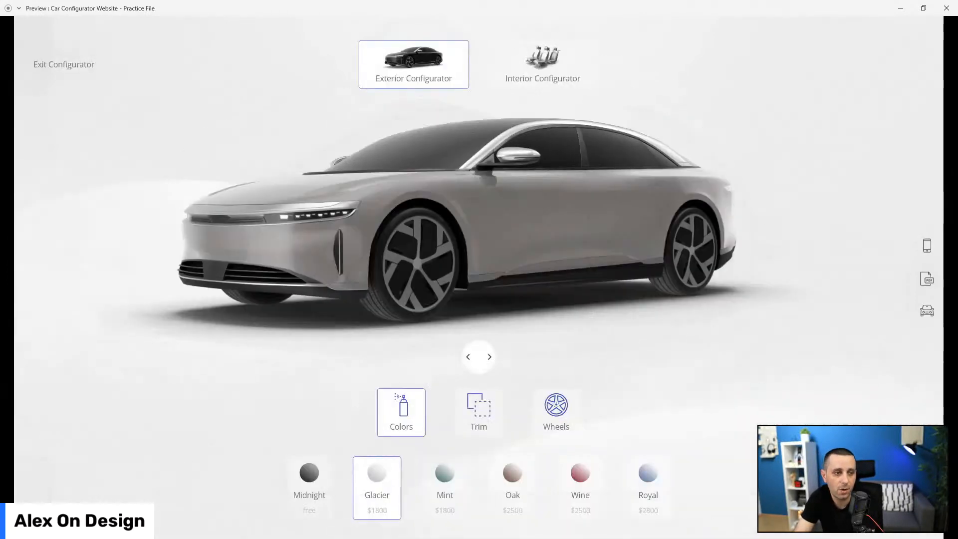
pyautogui.click(308, 487)
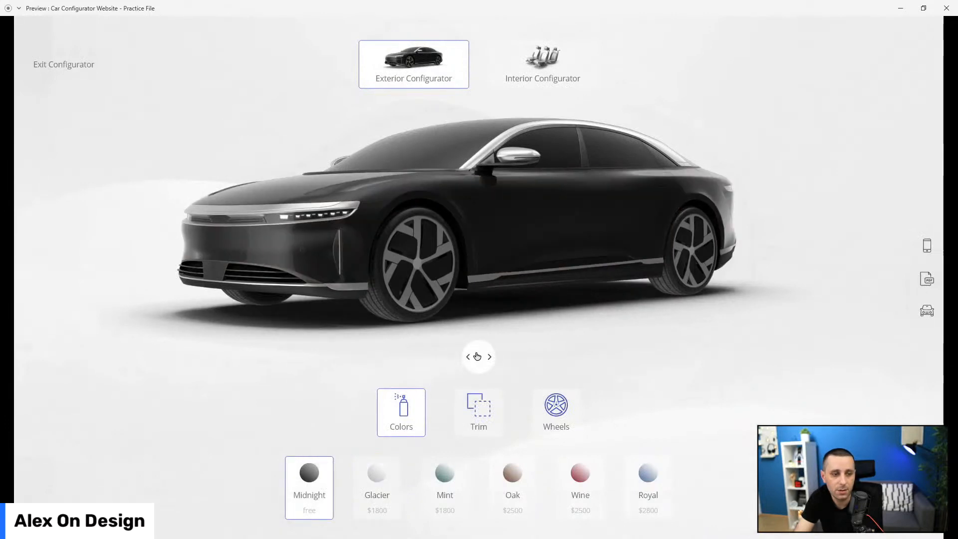
pyautogui.click(477, 356)
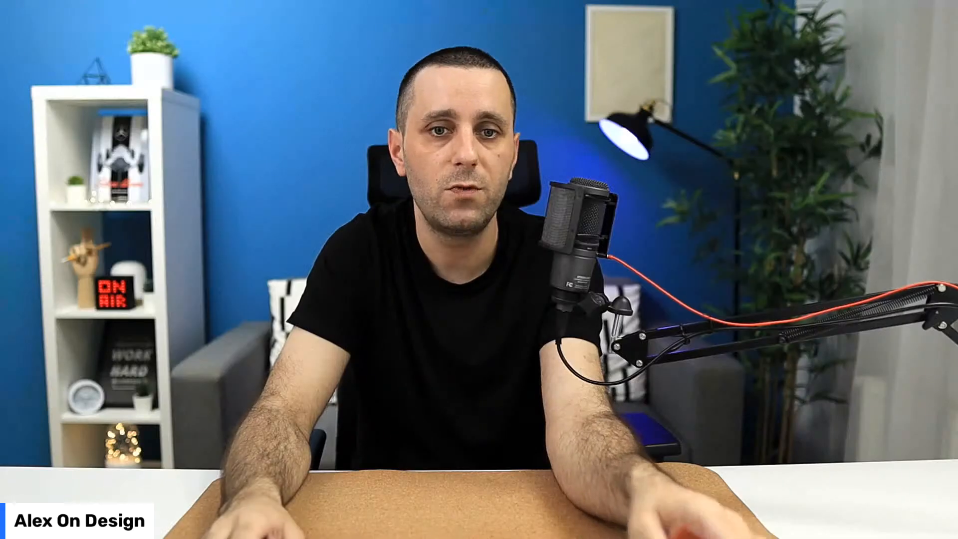